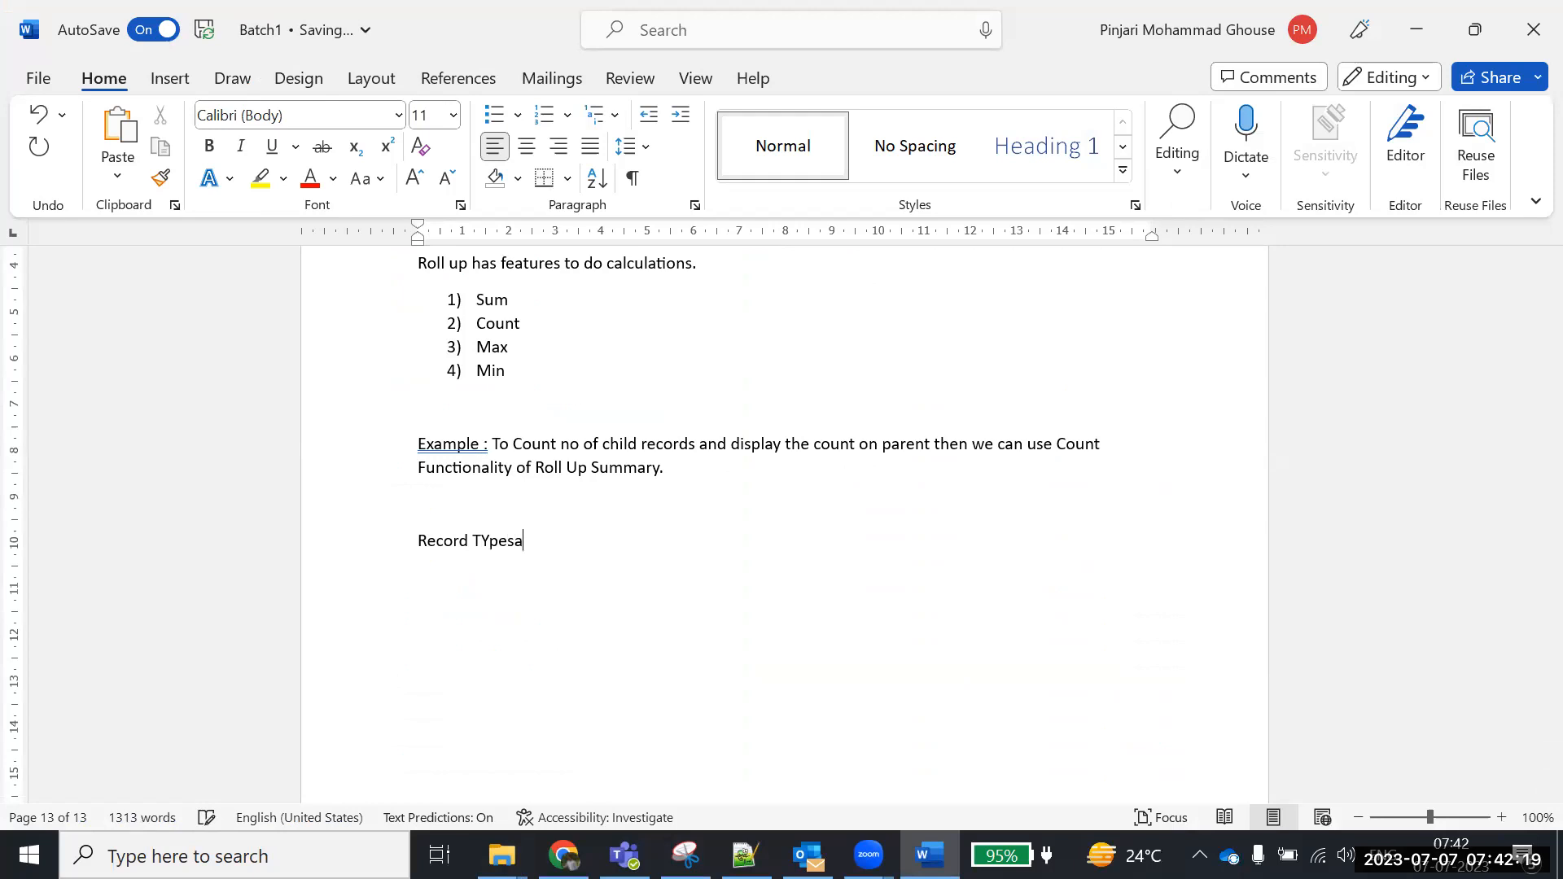
Finish the 'Record Types:' heading and add 'Record types are used to differentiate Page Layouts and Picklist values.'
text(ypes:)
key(Return)
text(Record types )
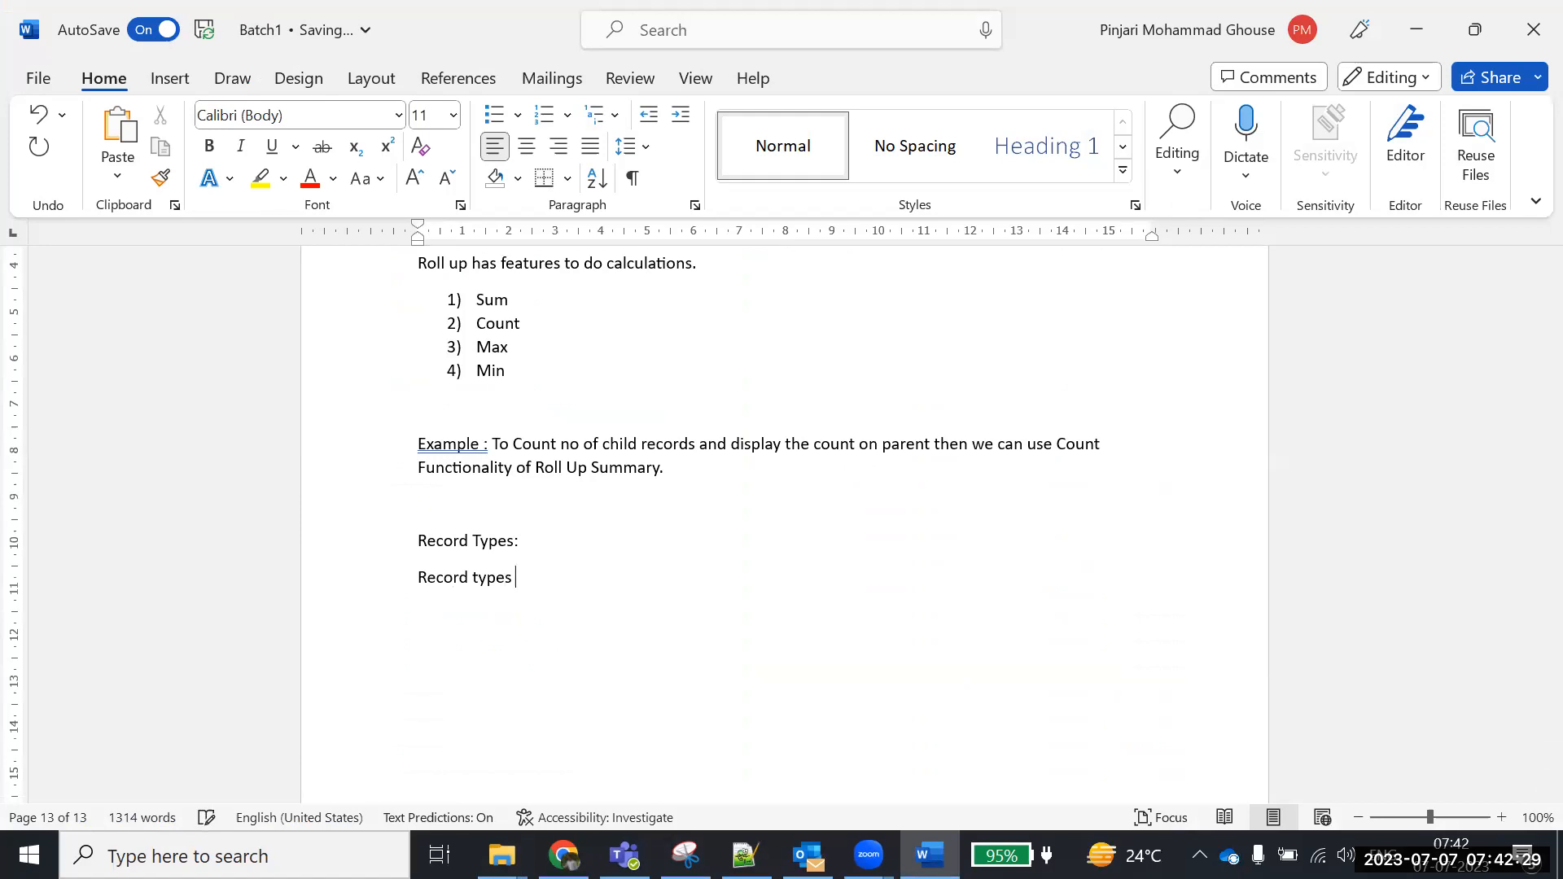
text(are used to different)
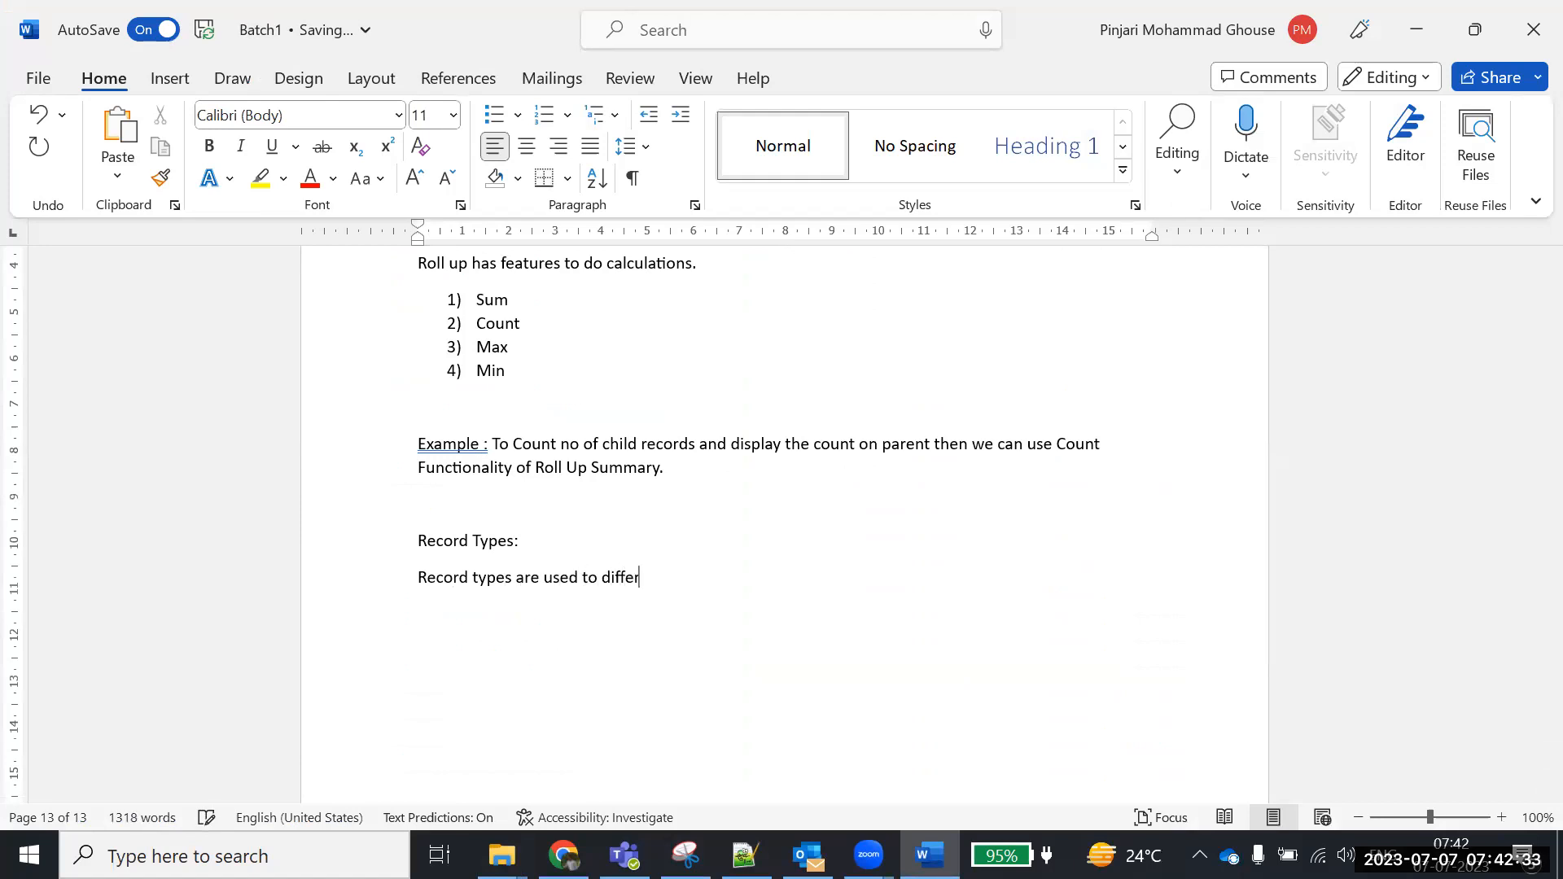
key(BackSpace)
text(ciate)
key(BackSpace)
text(e Page Al)
key(BackSpace)
key(BackSpace)
text(Layouts and Picklist values.)
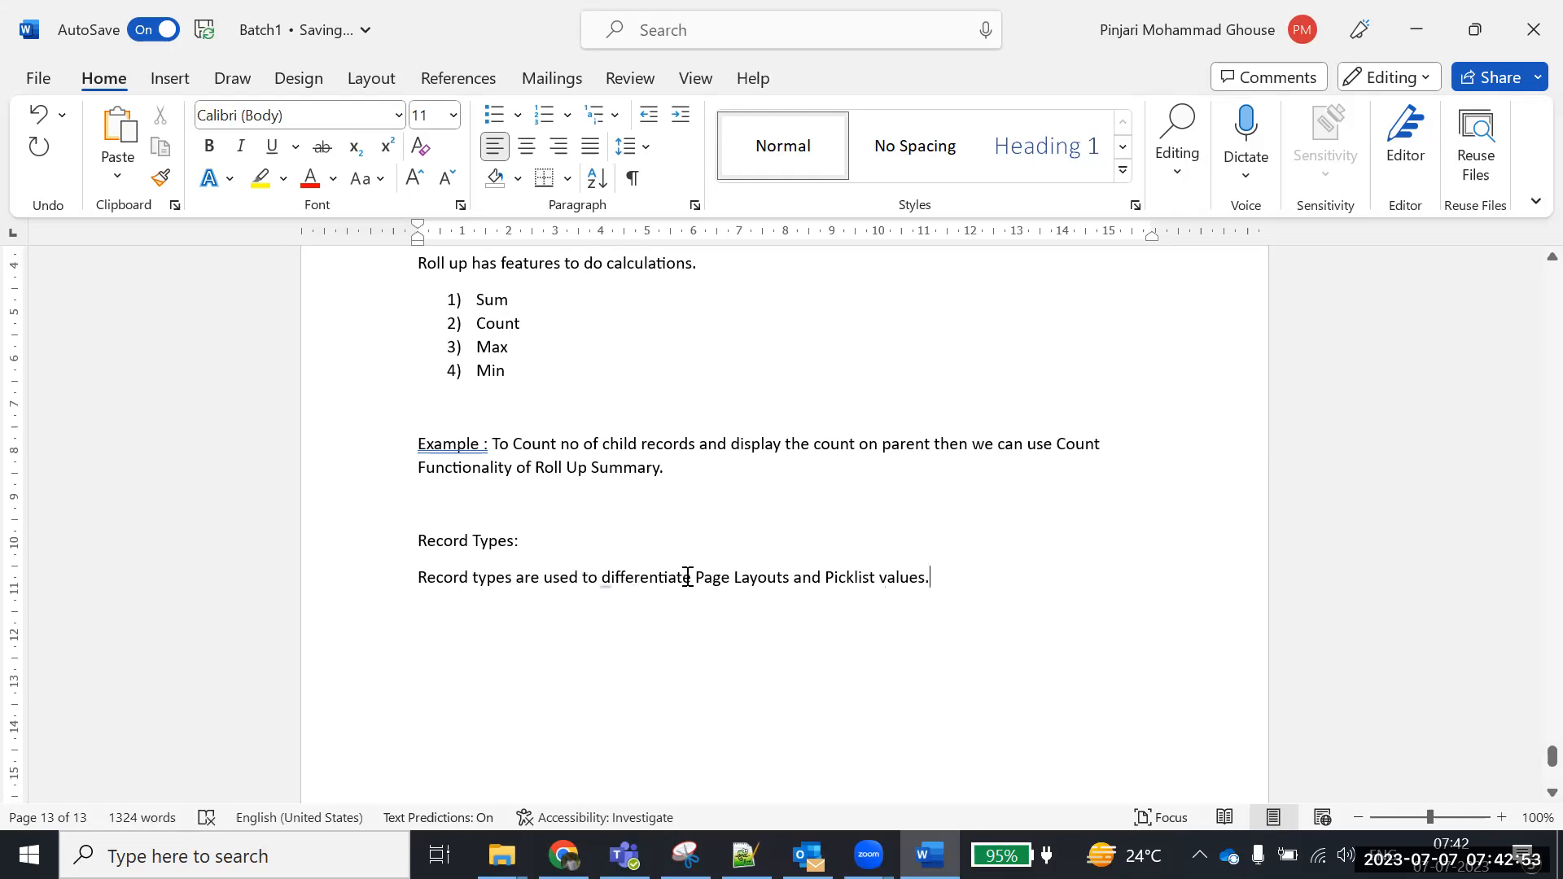
drag(932, 583, 439, 583)
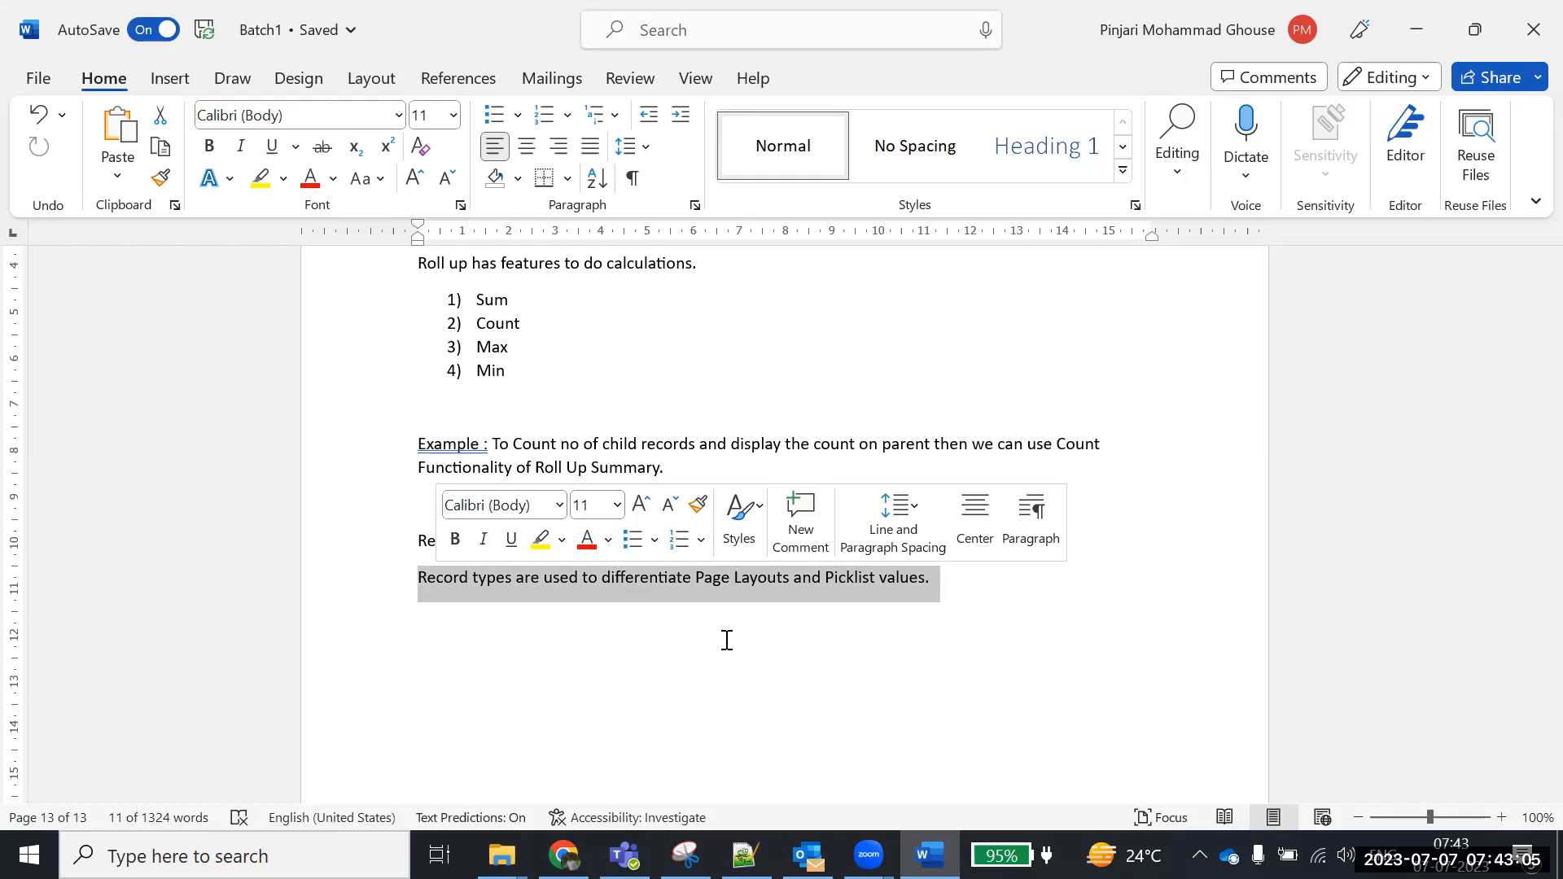
Switch to Salesforce and open the Accounts home page in the Sales app
click(972, 600)
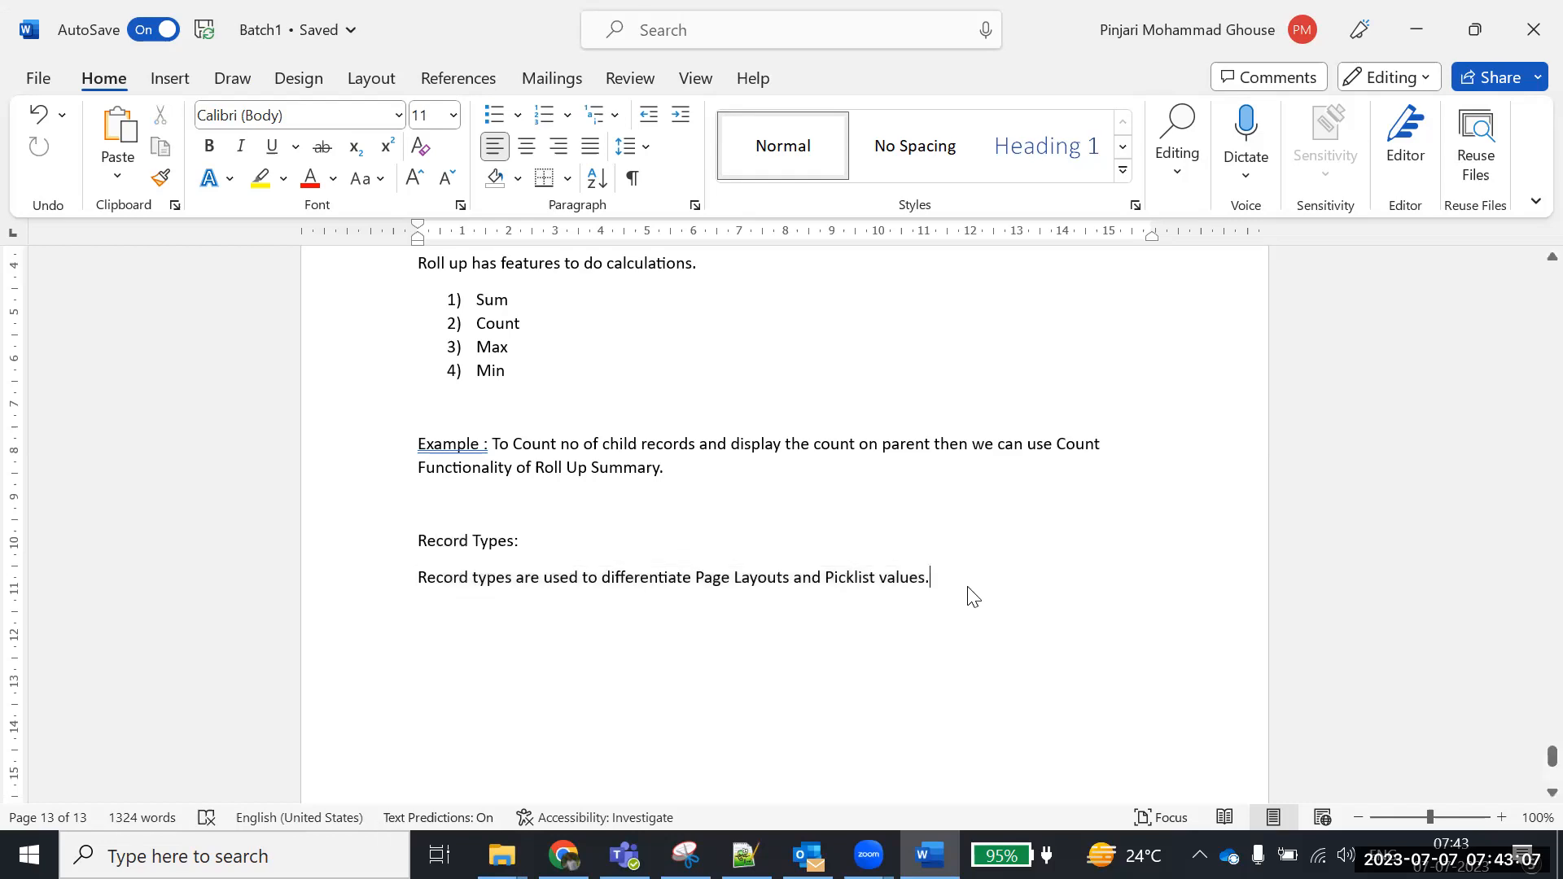
click(563, 855)
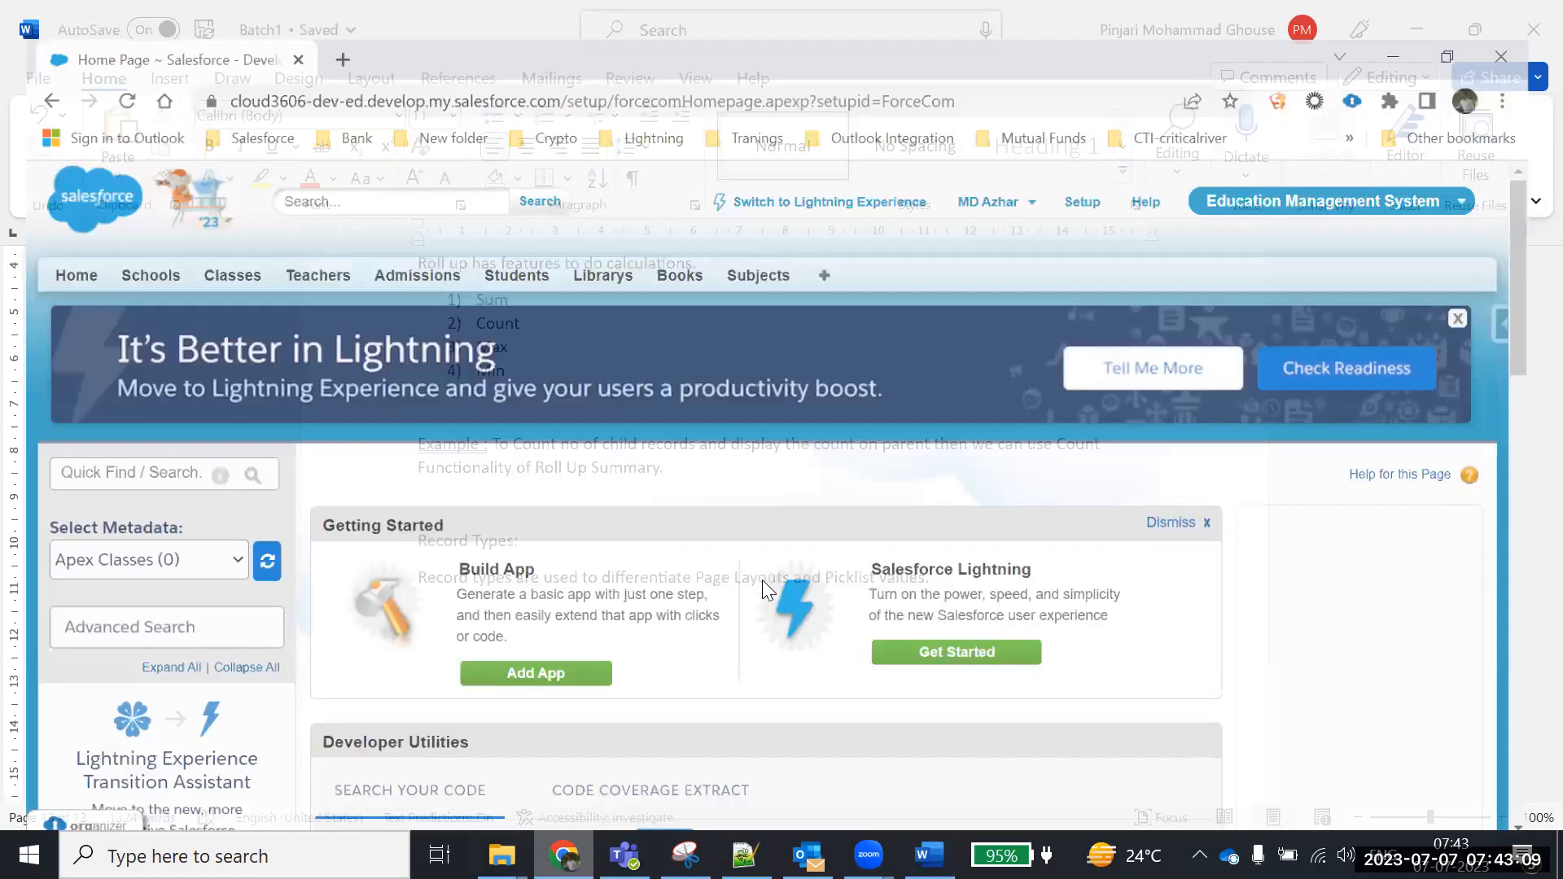
click(1384, 171)
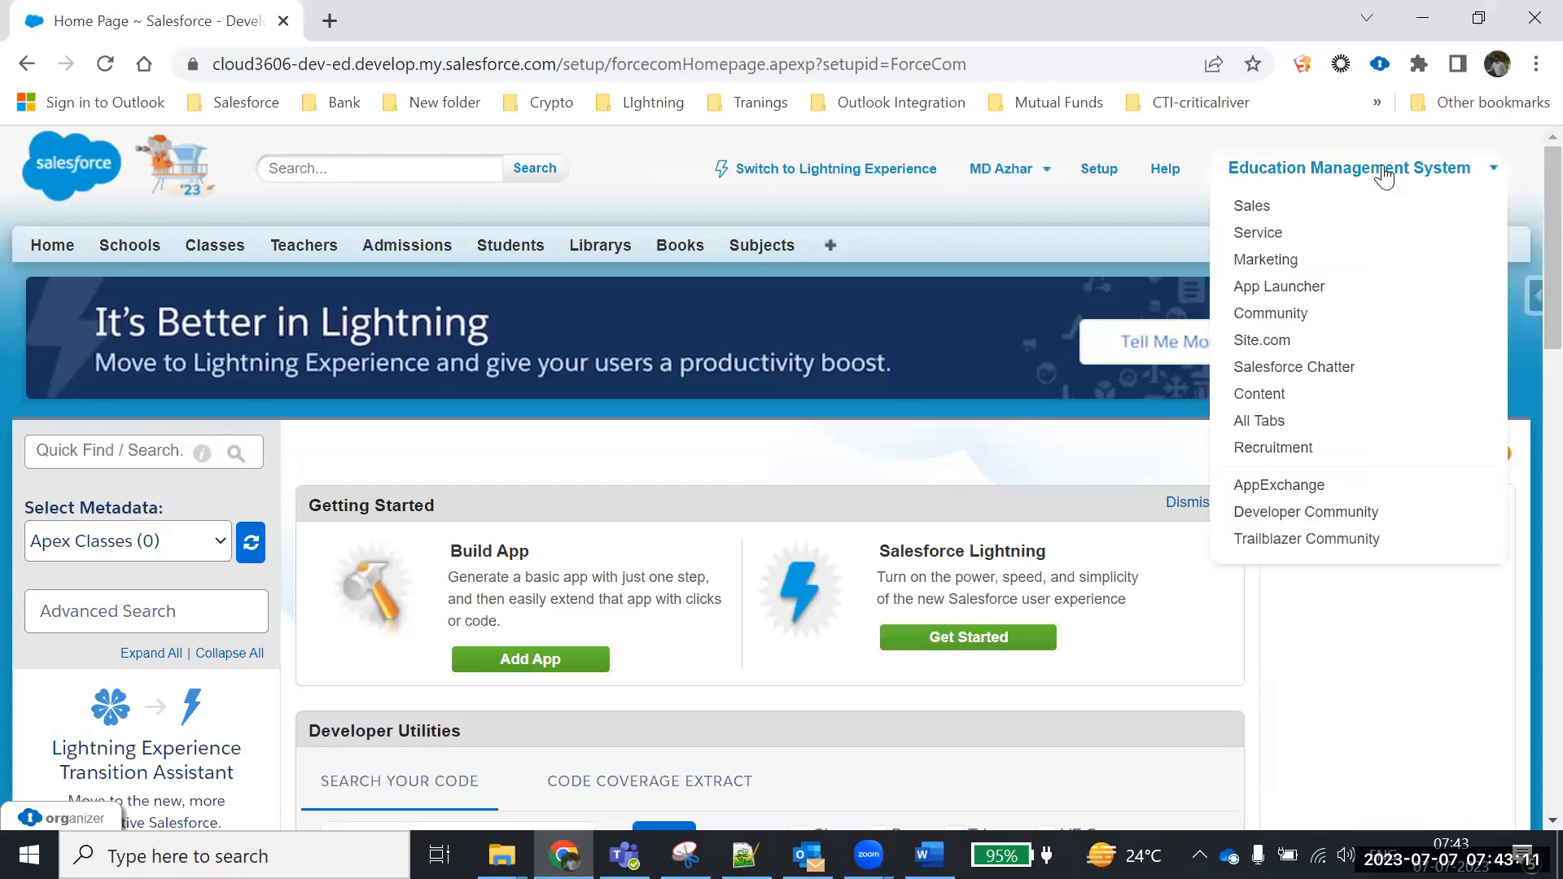
click(1268, 205)
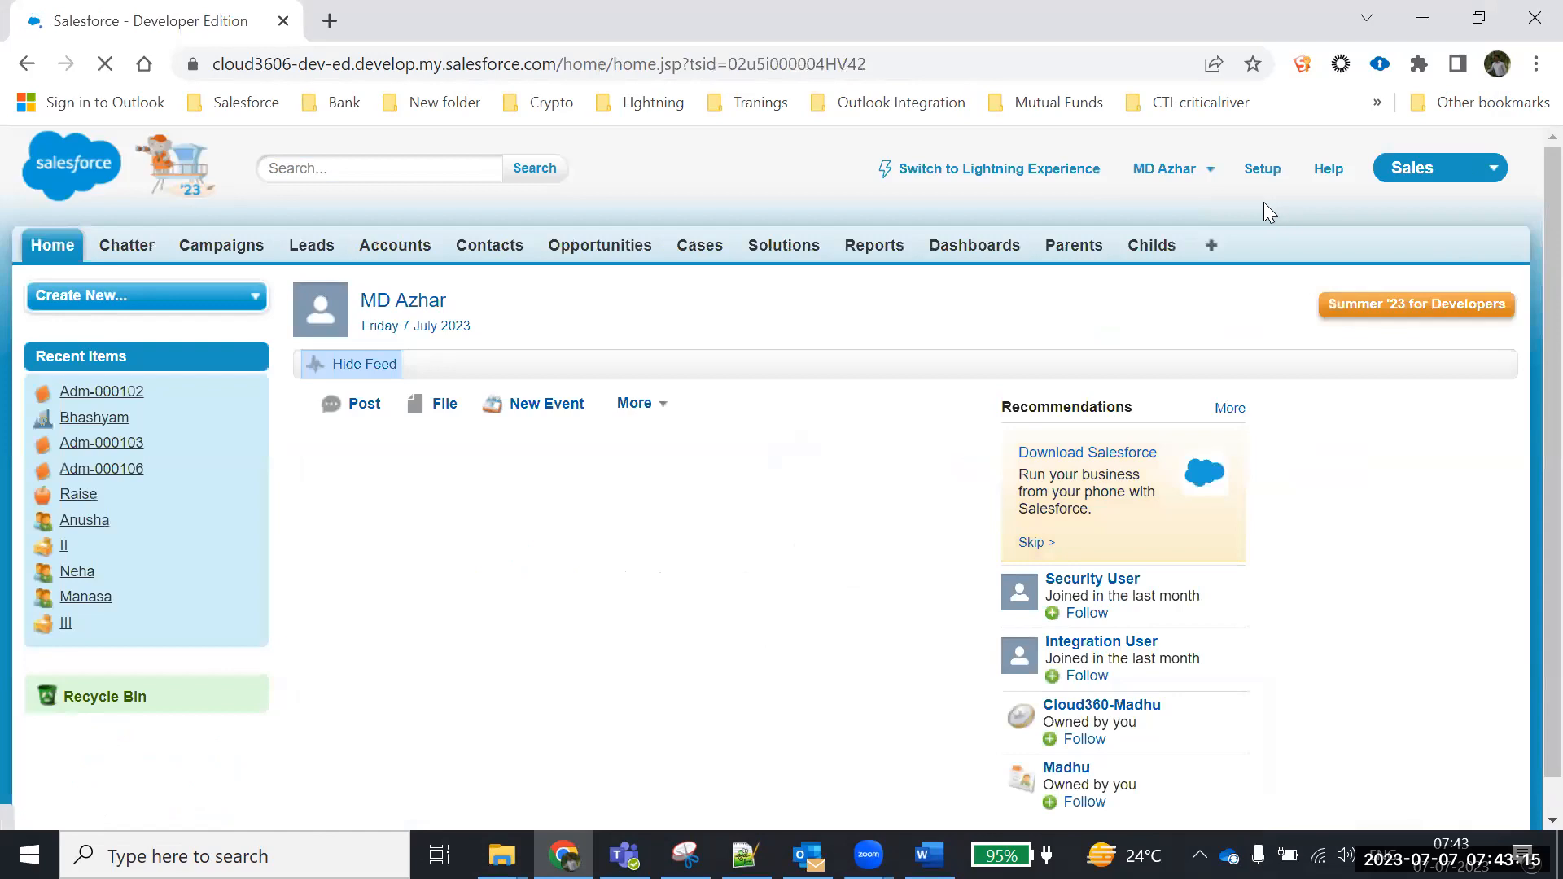
click(398, 247)
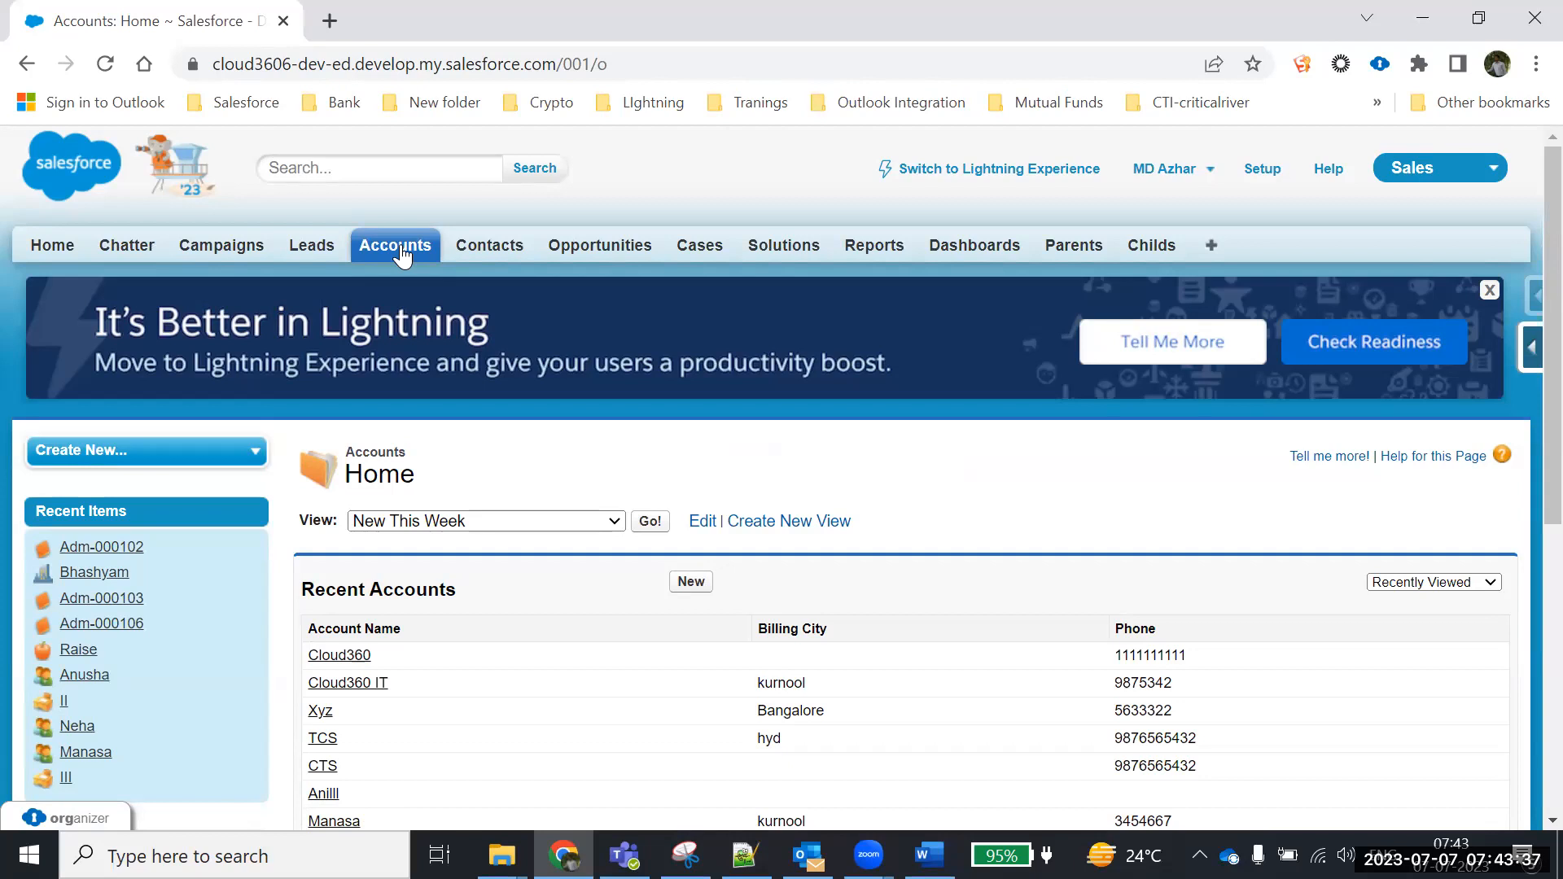
Start a blank new account form, then return to the Word notes
click(691, 583)
scroll(775, 553, down, 5)
scroll(777, 556, up, 1)
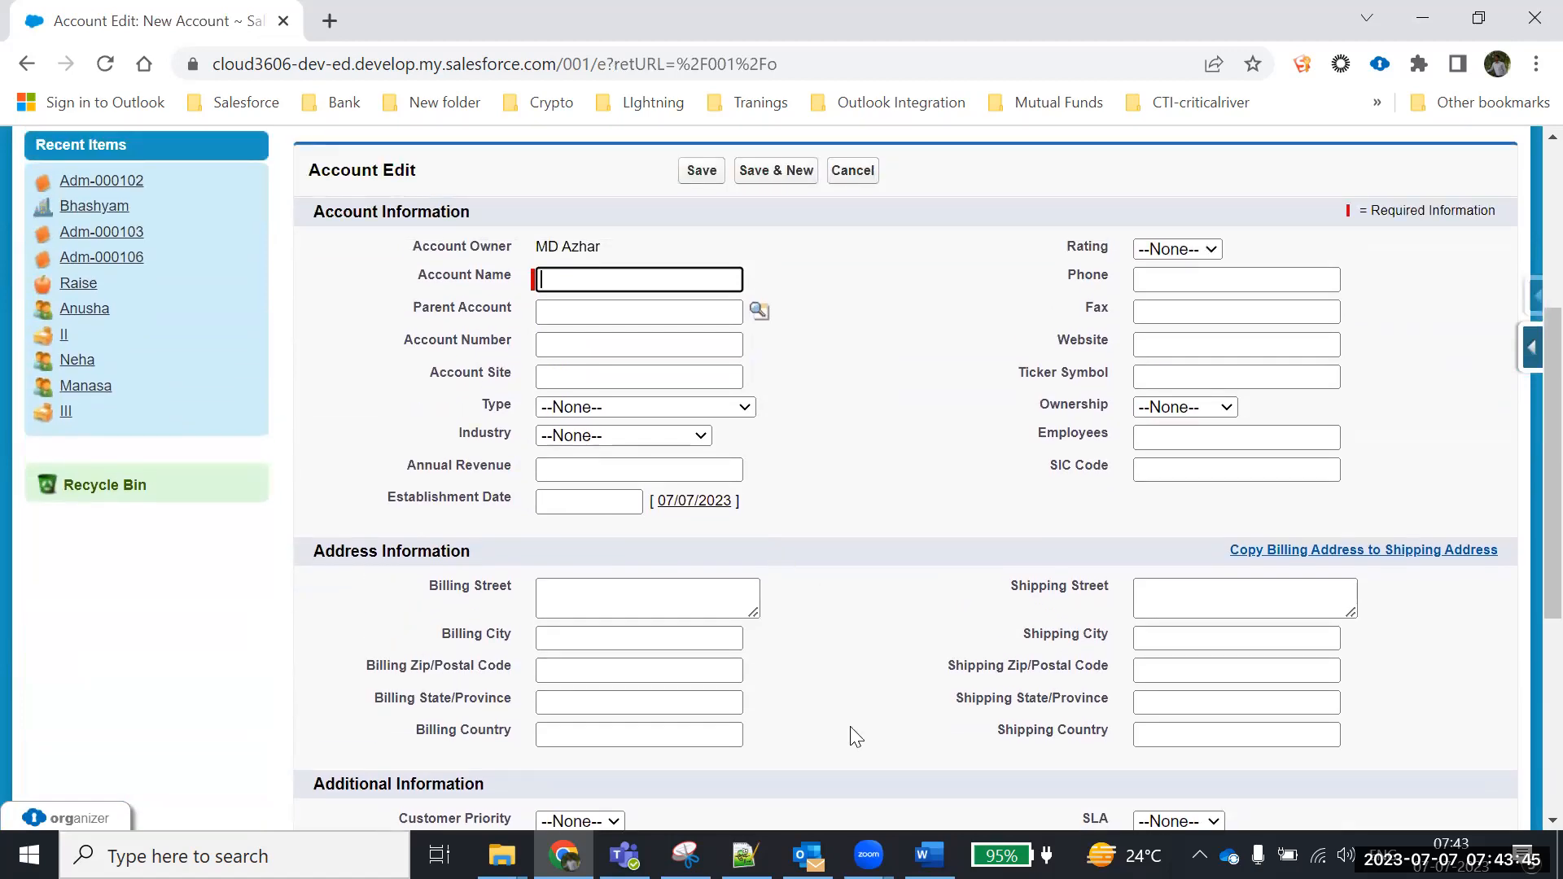
key(alt+Tab)
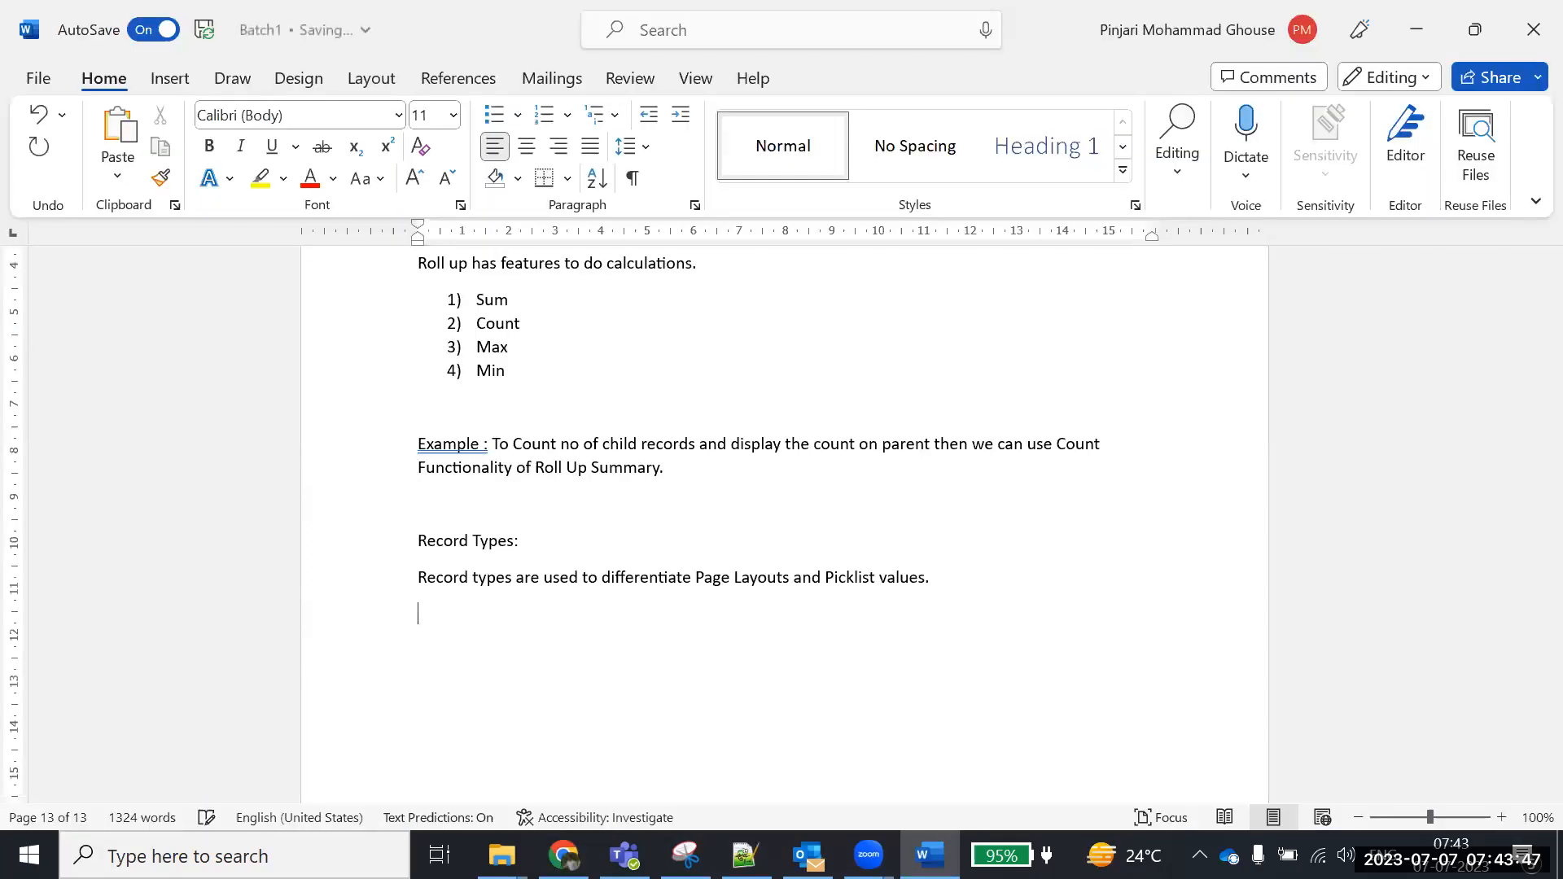
Add the sentence 'There will be 2 types of customer' below the definition
key(Return)
text(There wi)
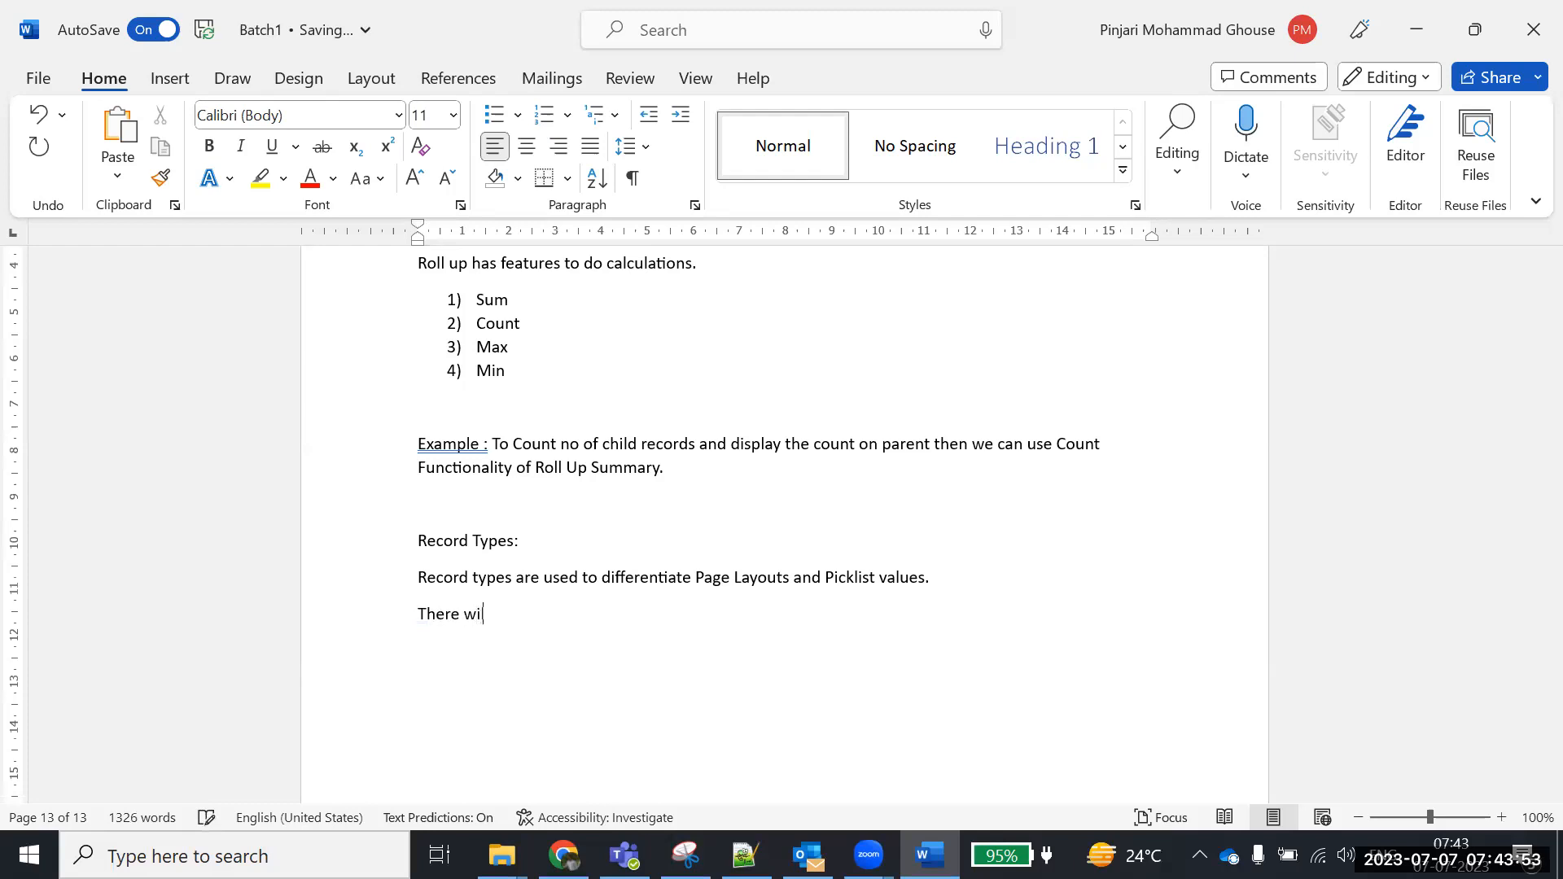
text(ll be 2 types po)
key(BackSpace)
key(BackSpace)
text(of customer)
Begin a numbered list with '1) Individual Customer'
key(Return)
text(1) Indiv)
key(BackSpace)
text(vidual Customer)
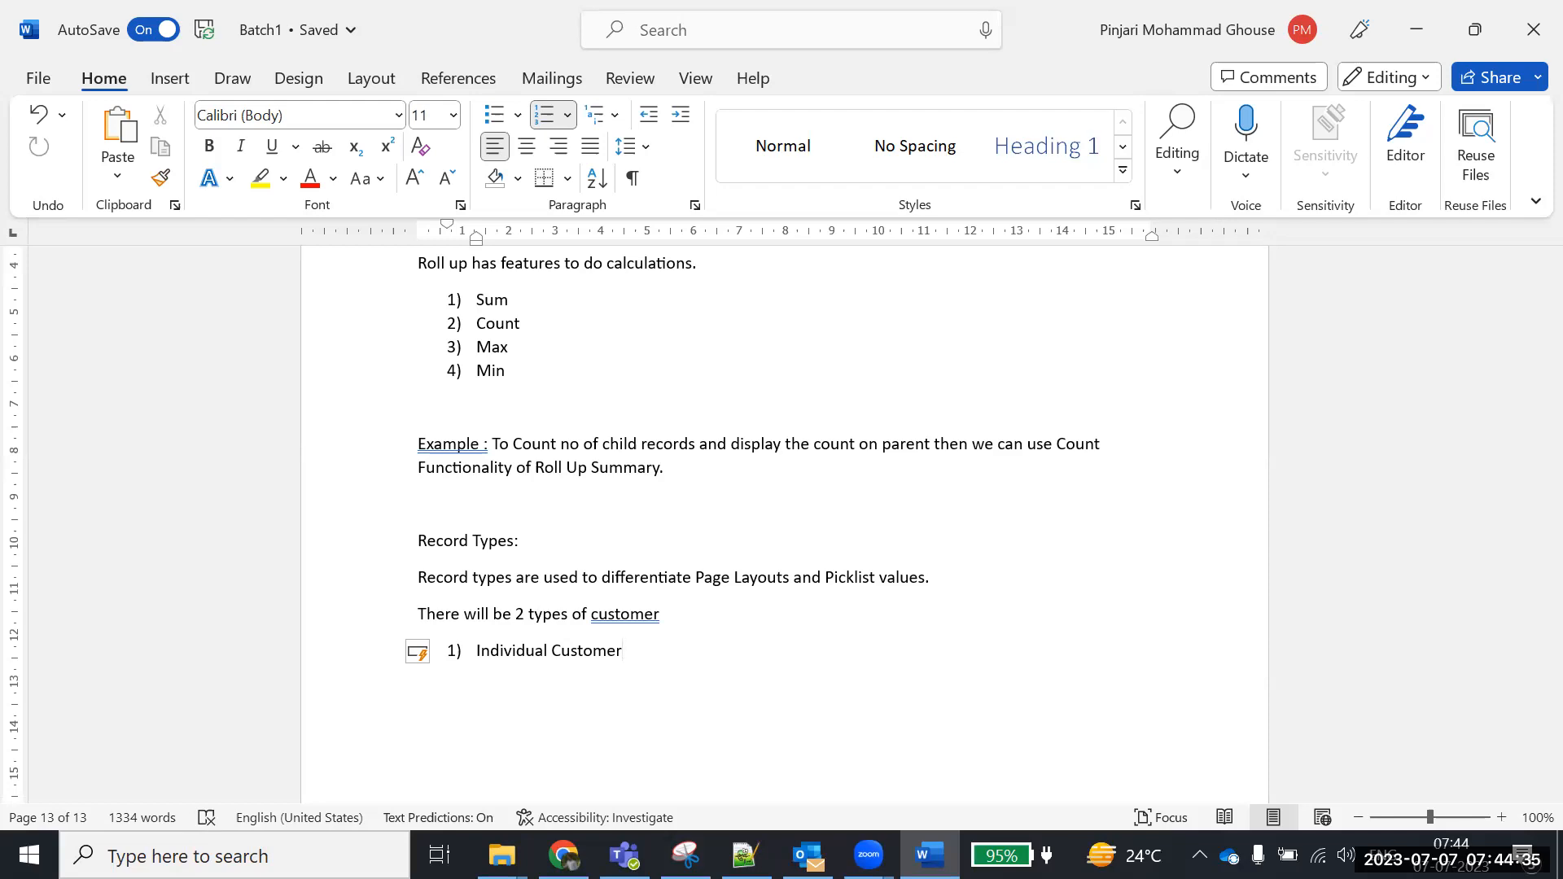
Add the individual customer's example name on an unnumbered line below the first item
key(Return)
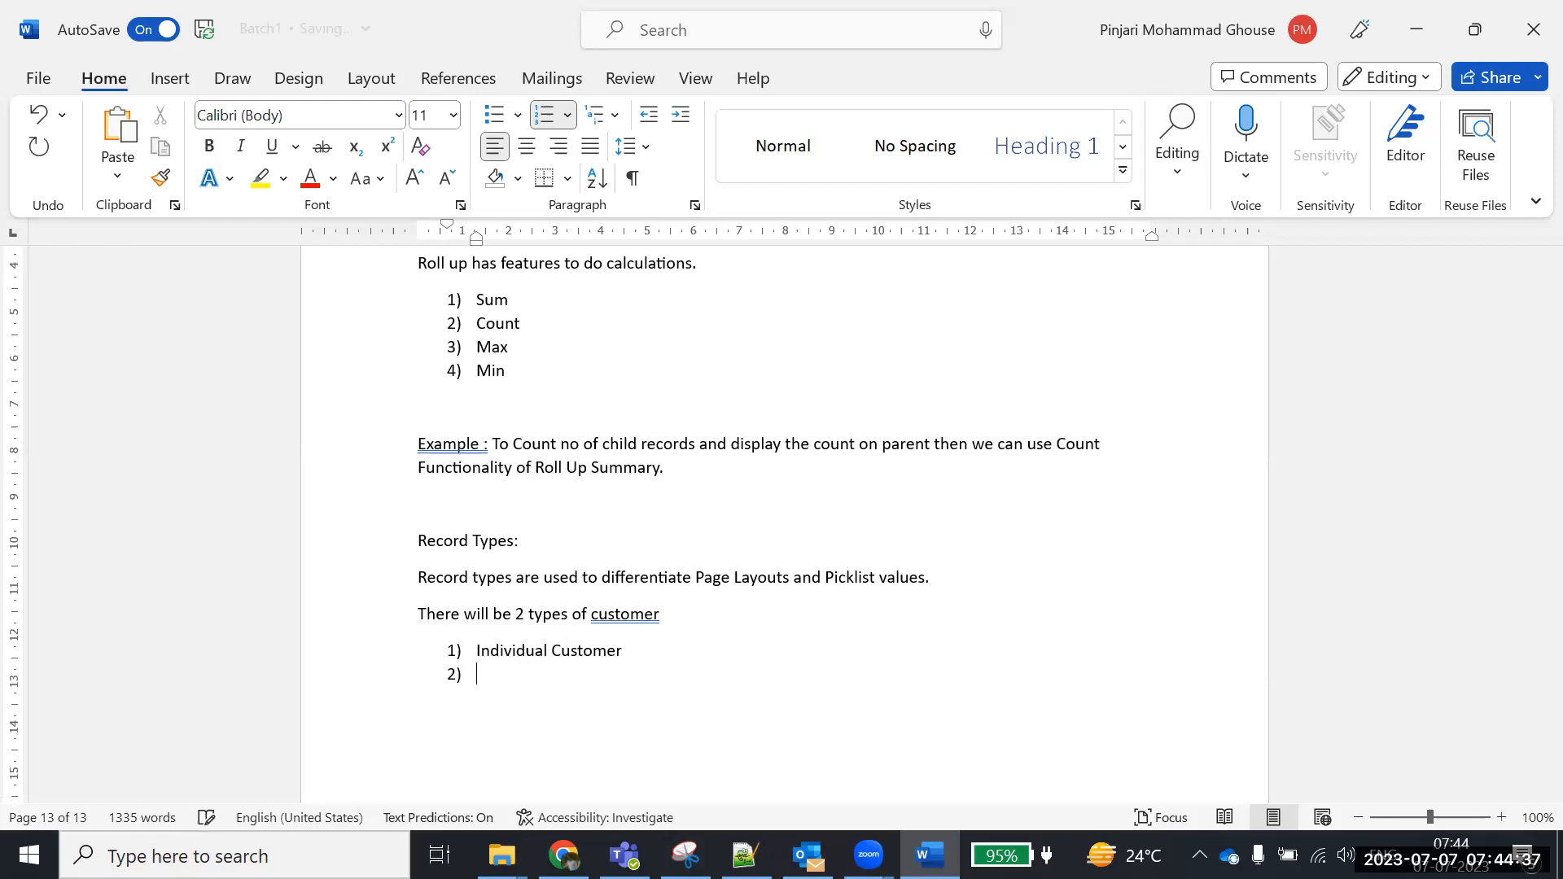
key(BackSpace)
text(Ramya)
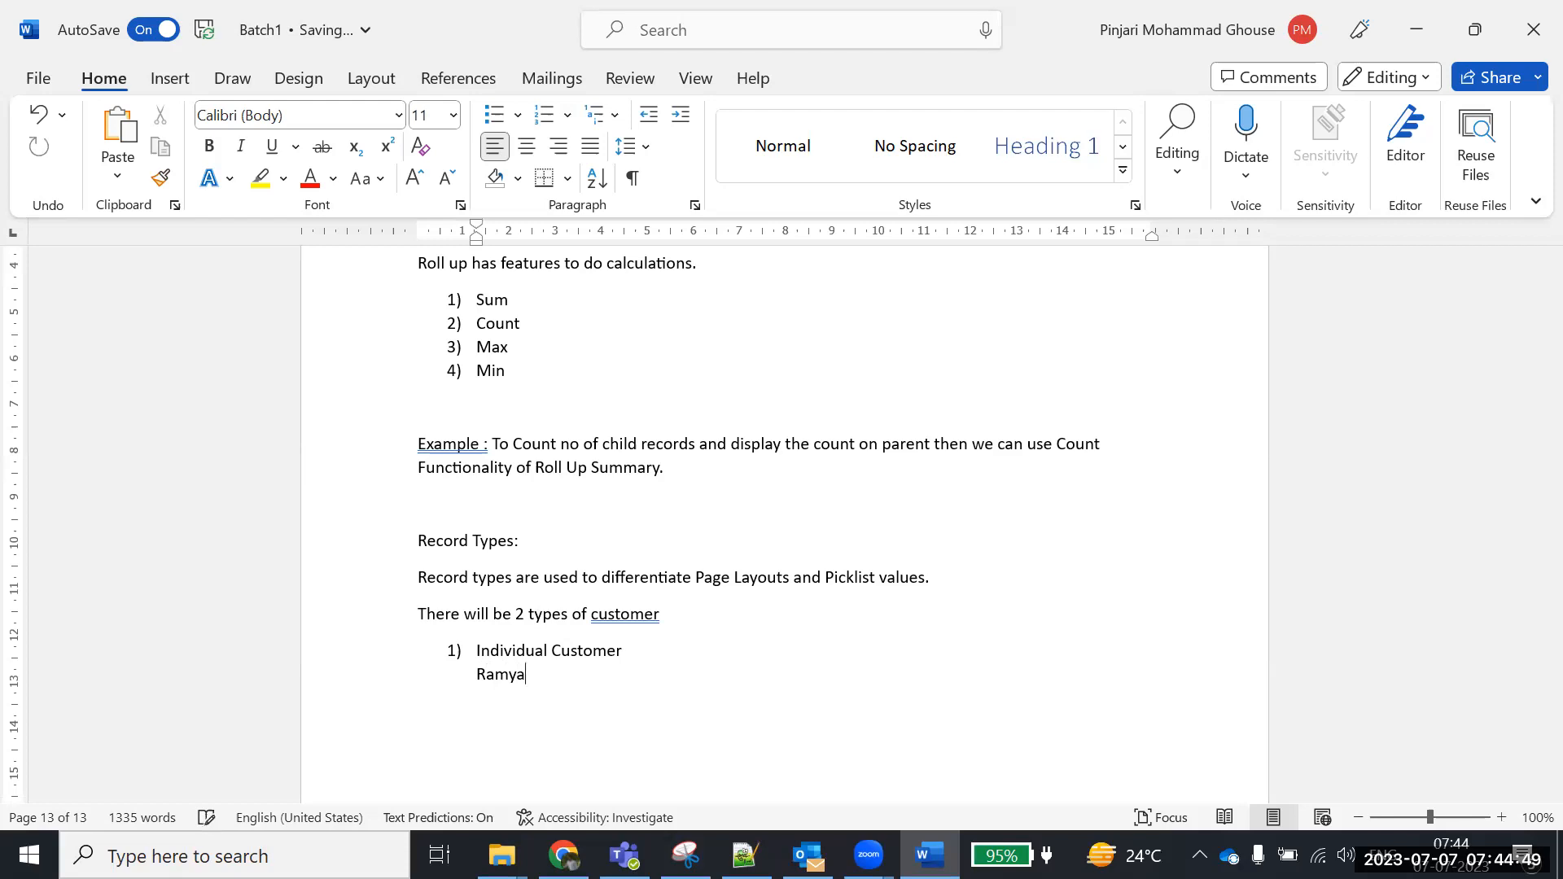
Add the second list item '2) Business/corporate customer'
key(Return)
key(BackSpace)
text(2) )
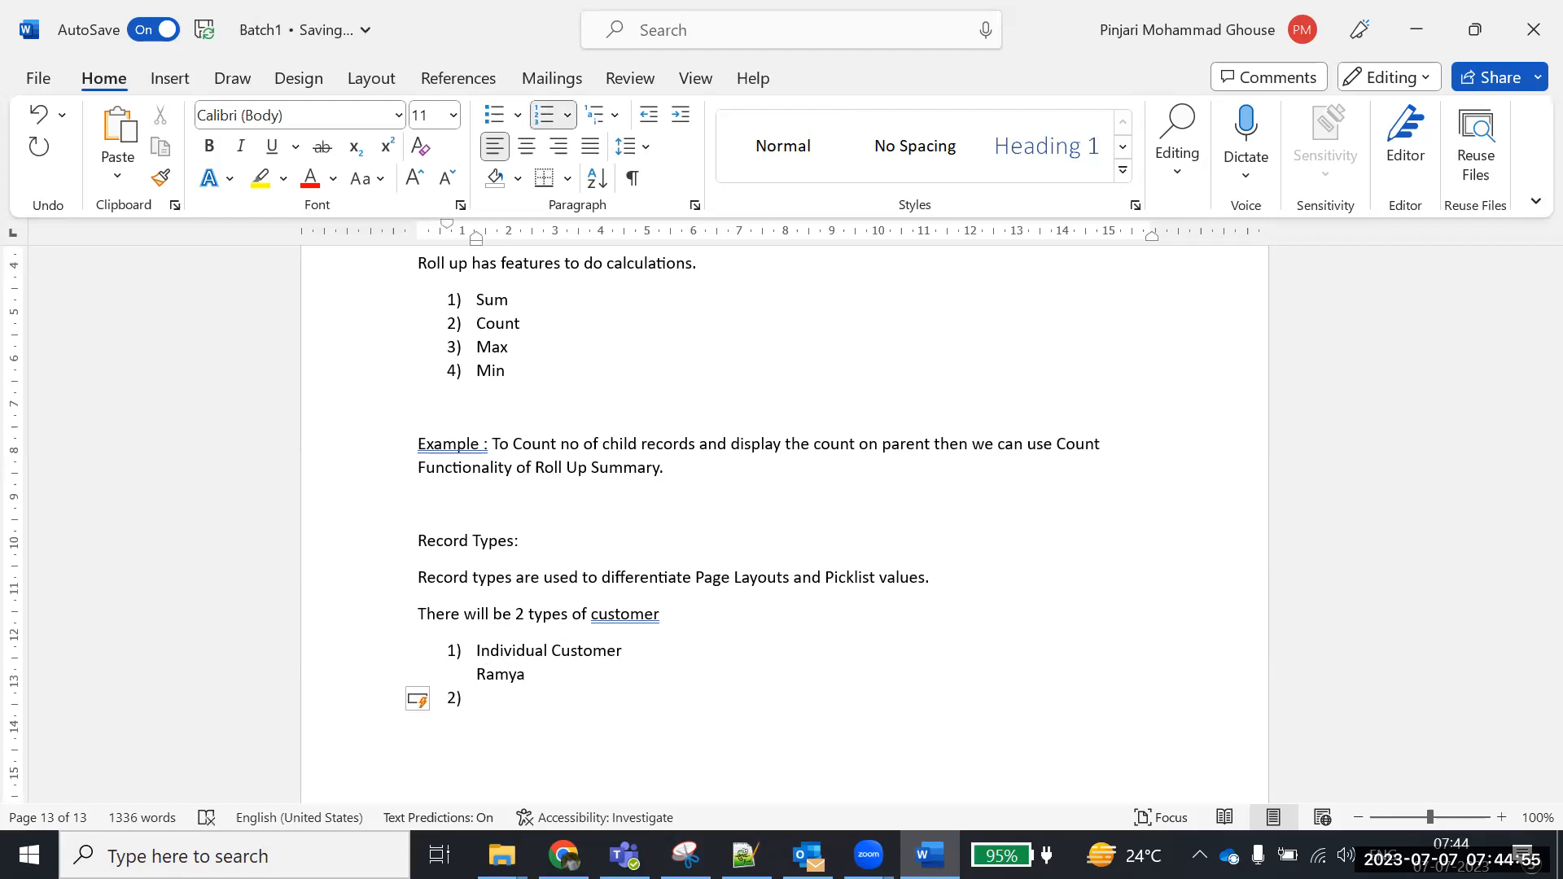
text(Bu)
text(siness)
text(/corpo)
text(rate)
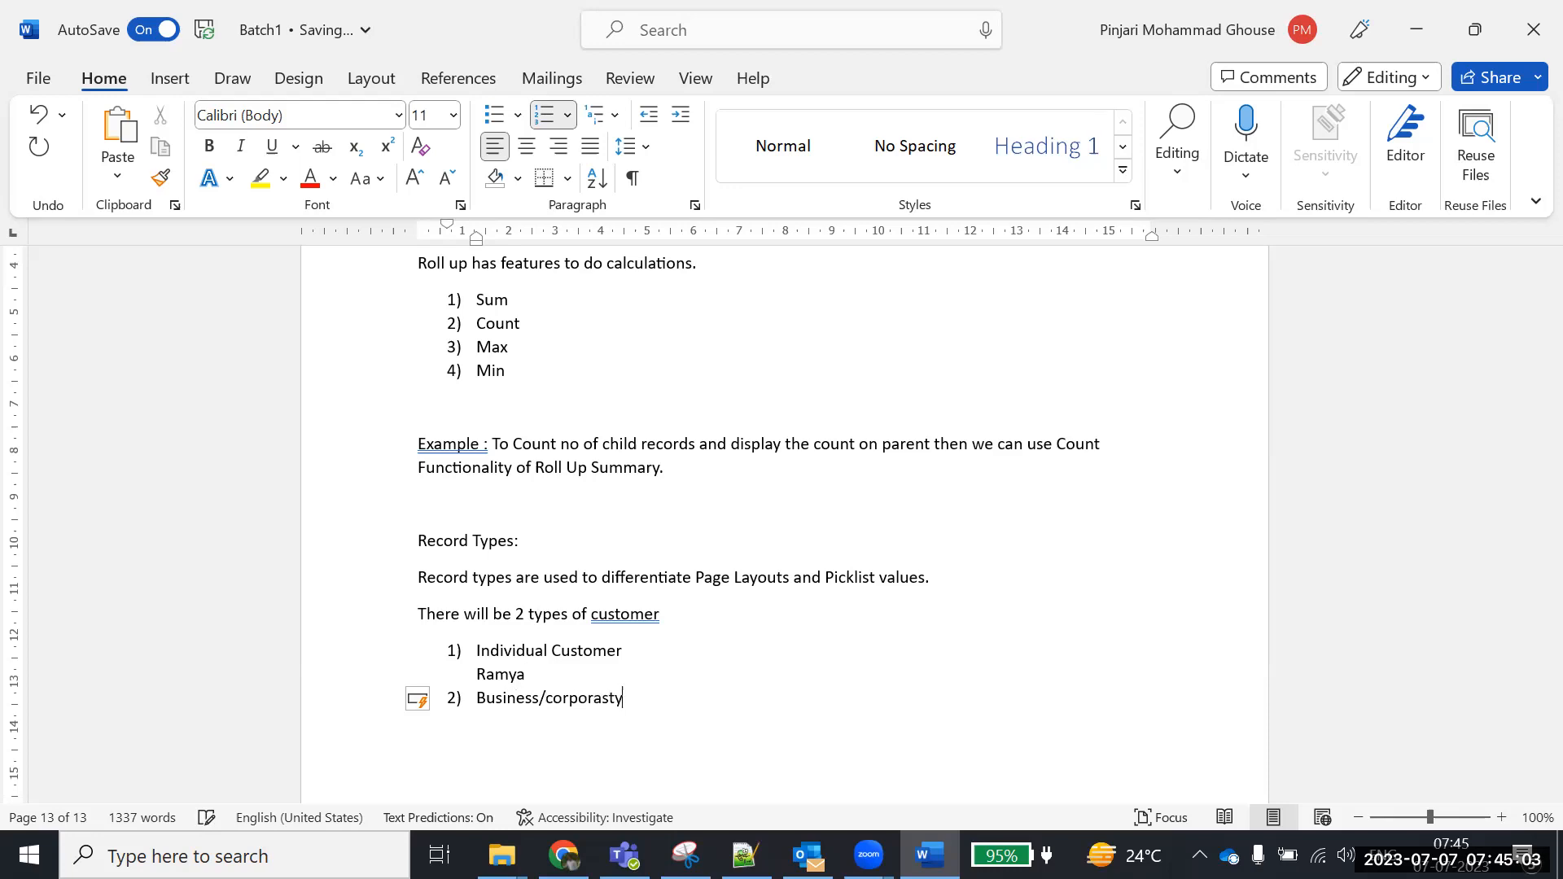
key(BackSpace)
key(BackSpace)
text(te customer)
Describe it as 'Company buying products for their employees' on an unnumbered line
key(Return)
key(BackSpace)
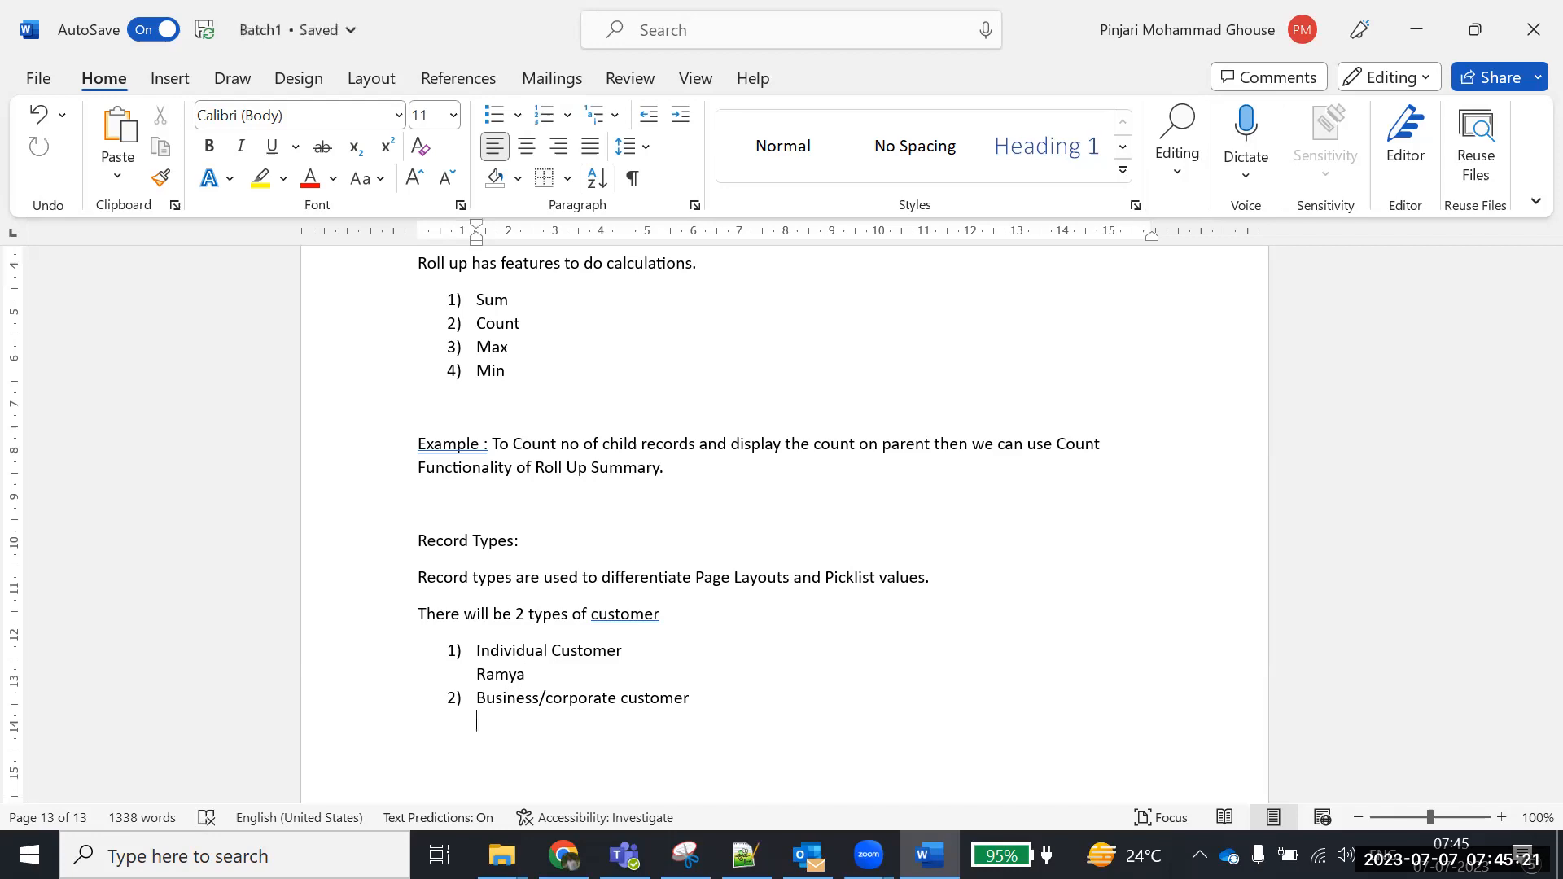
text(Company buying products for their em)
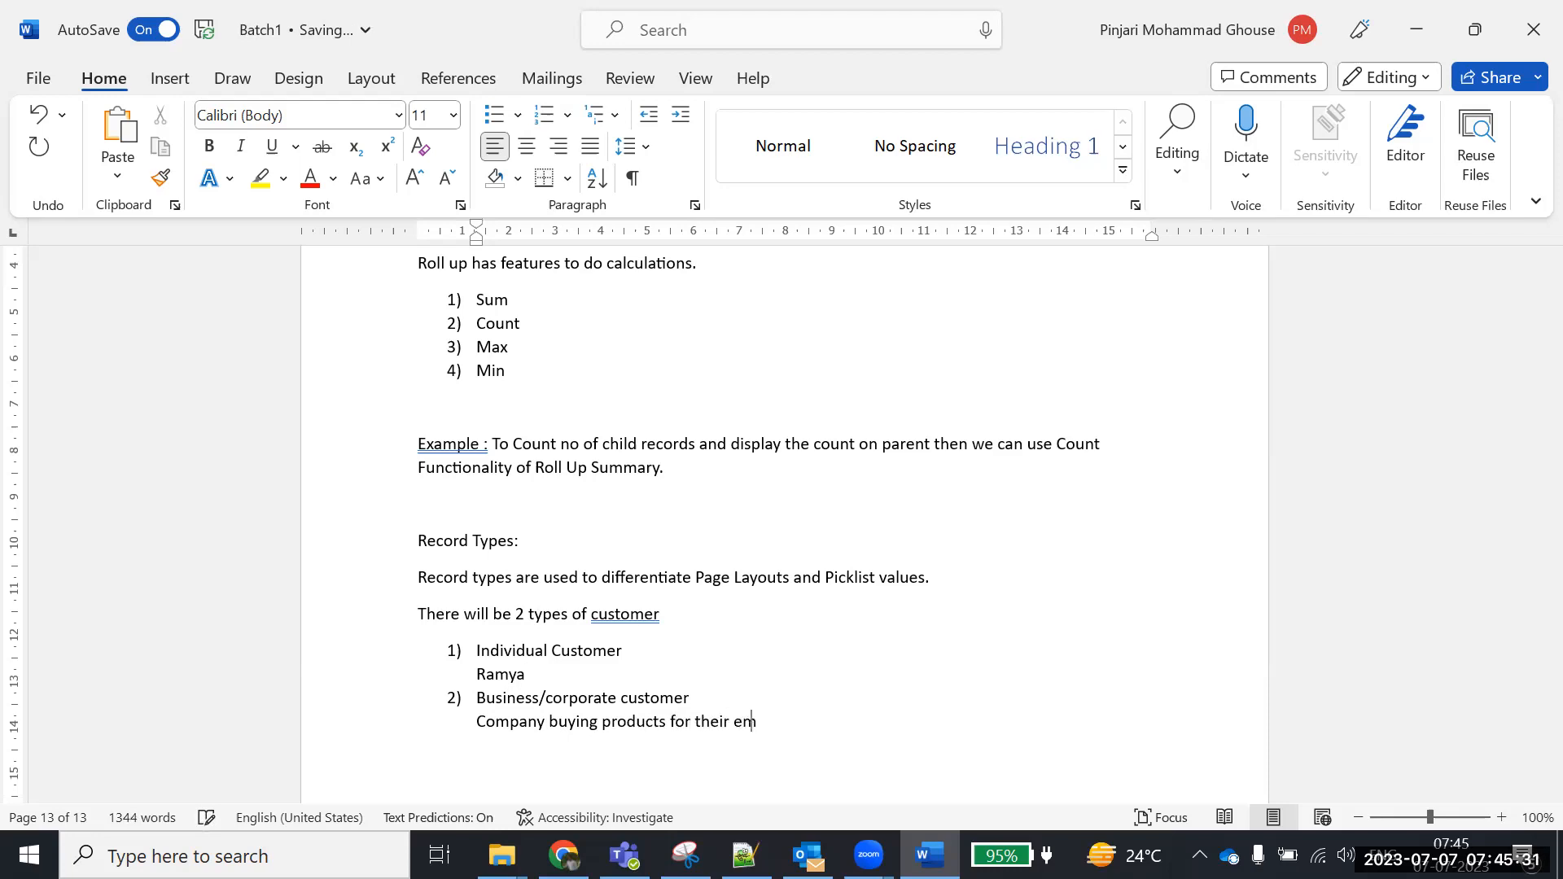
text(ployees)
Add the example line 'Cloud 360 bought 2 bikes for their employees' under the corporate description
scroll(988, 570, down, 2)
key(Return)
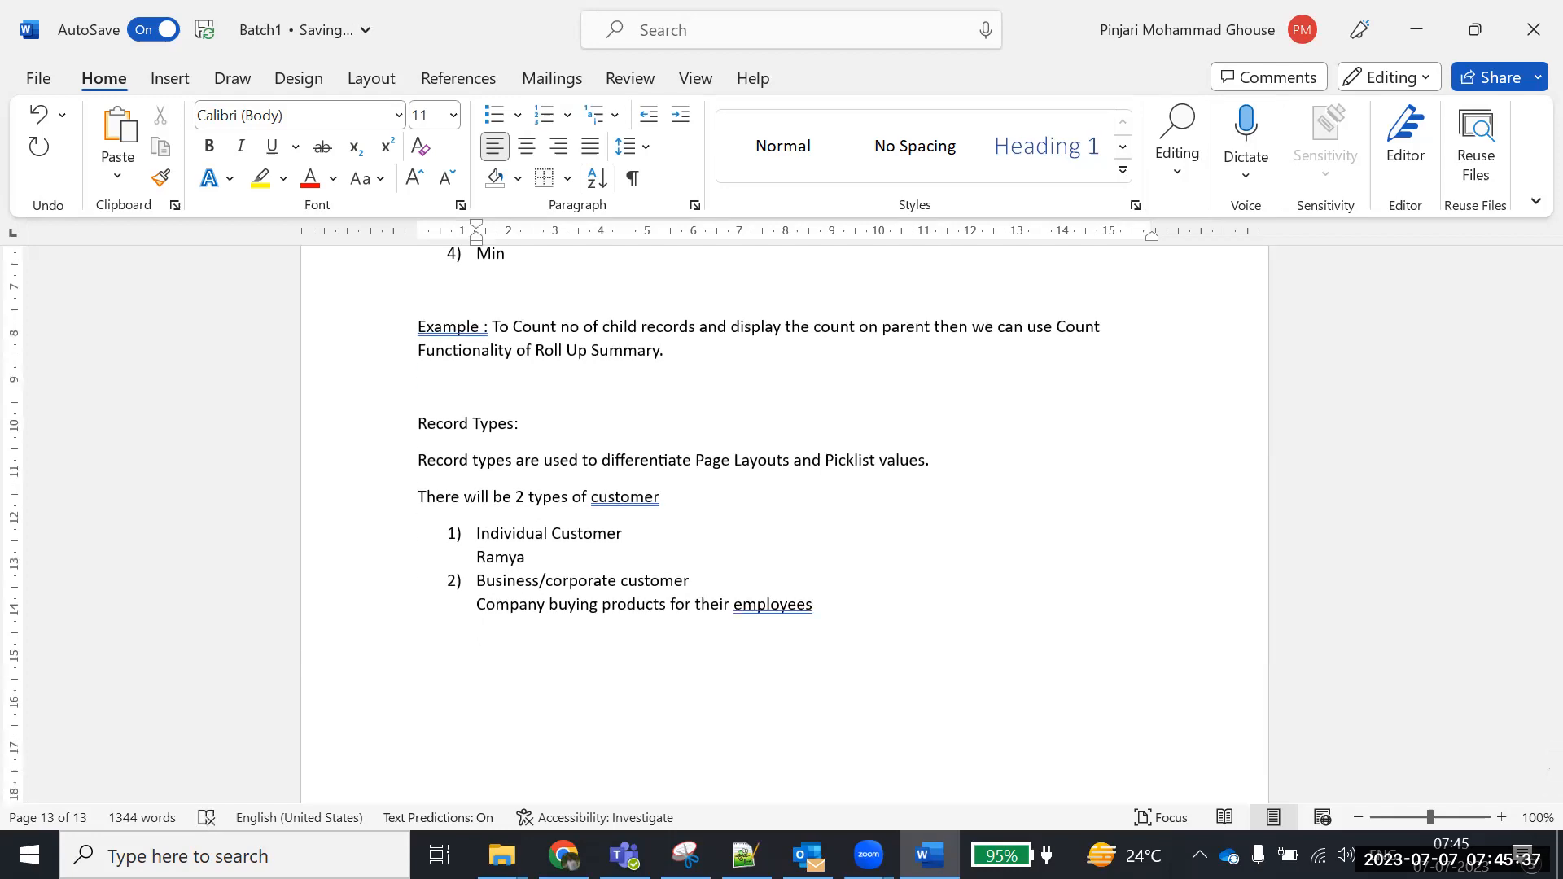
text(Cl;c)
key(BackSpace)
key(BackSpace)
key(BackSpace)
key(BackSpace)
text(oud 360 bought 2 bikes )
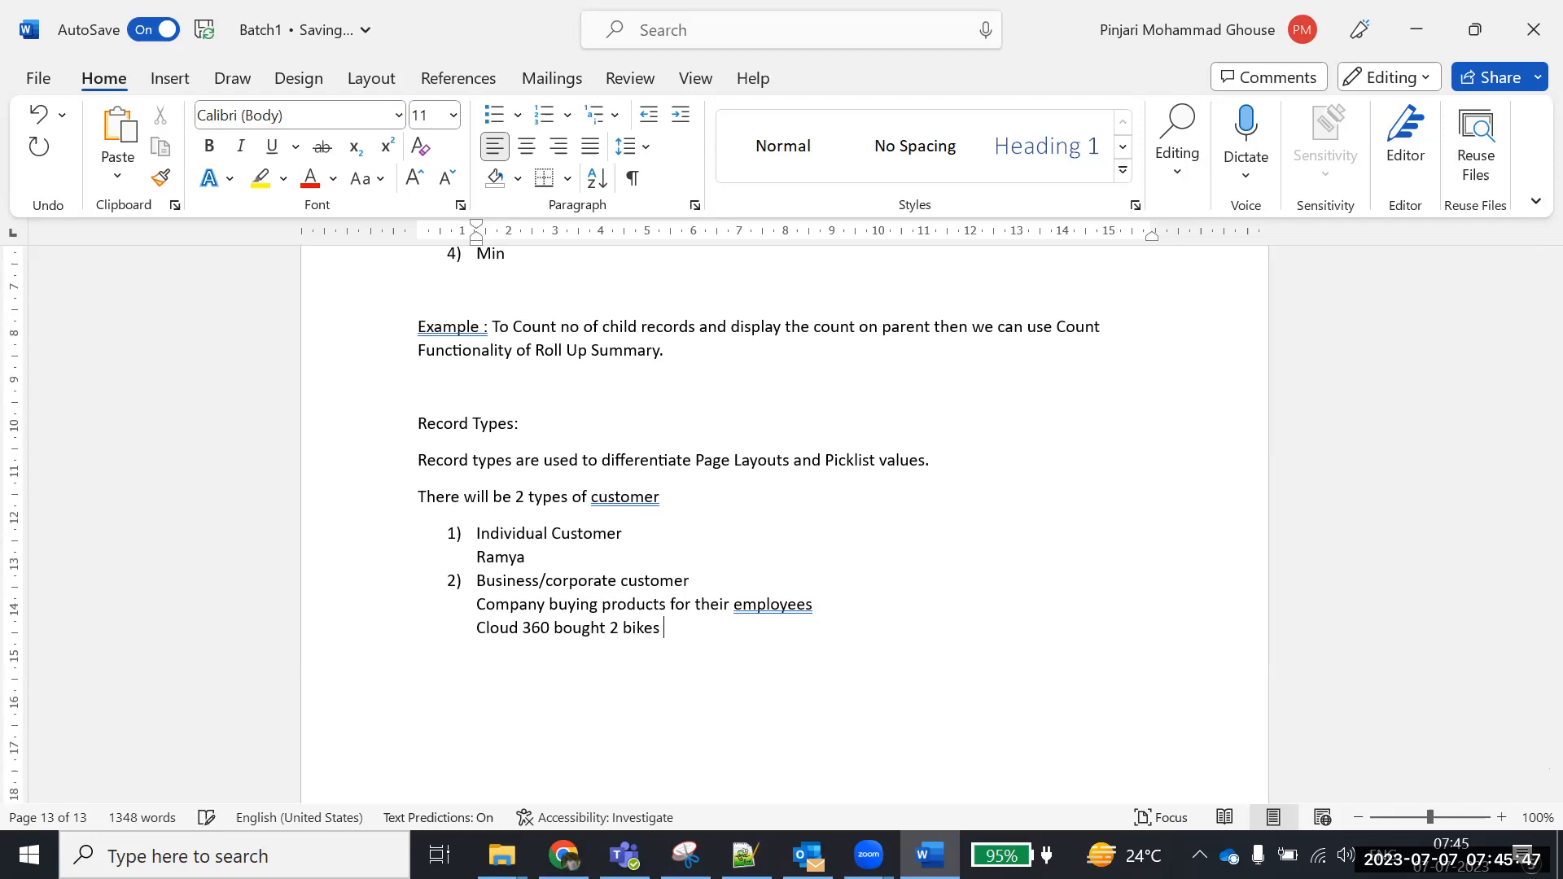
text(for )
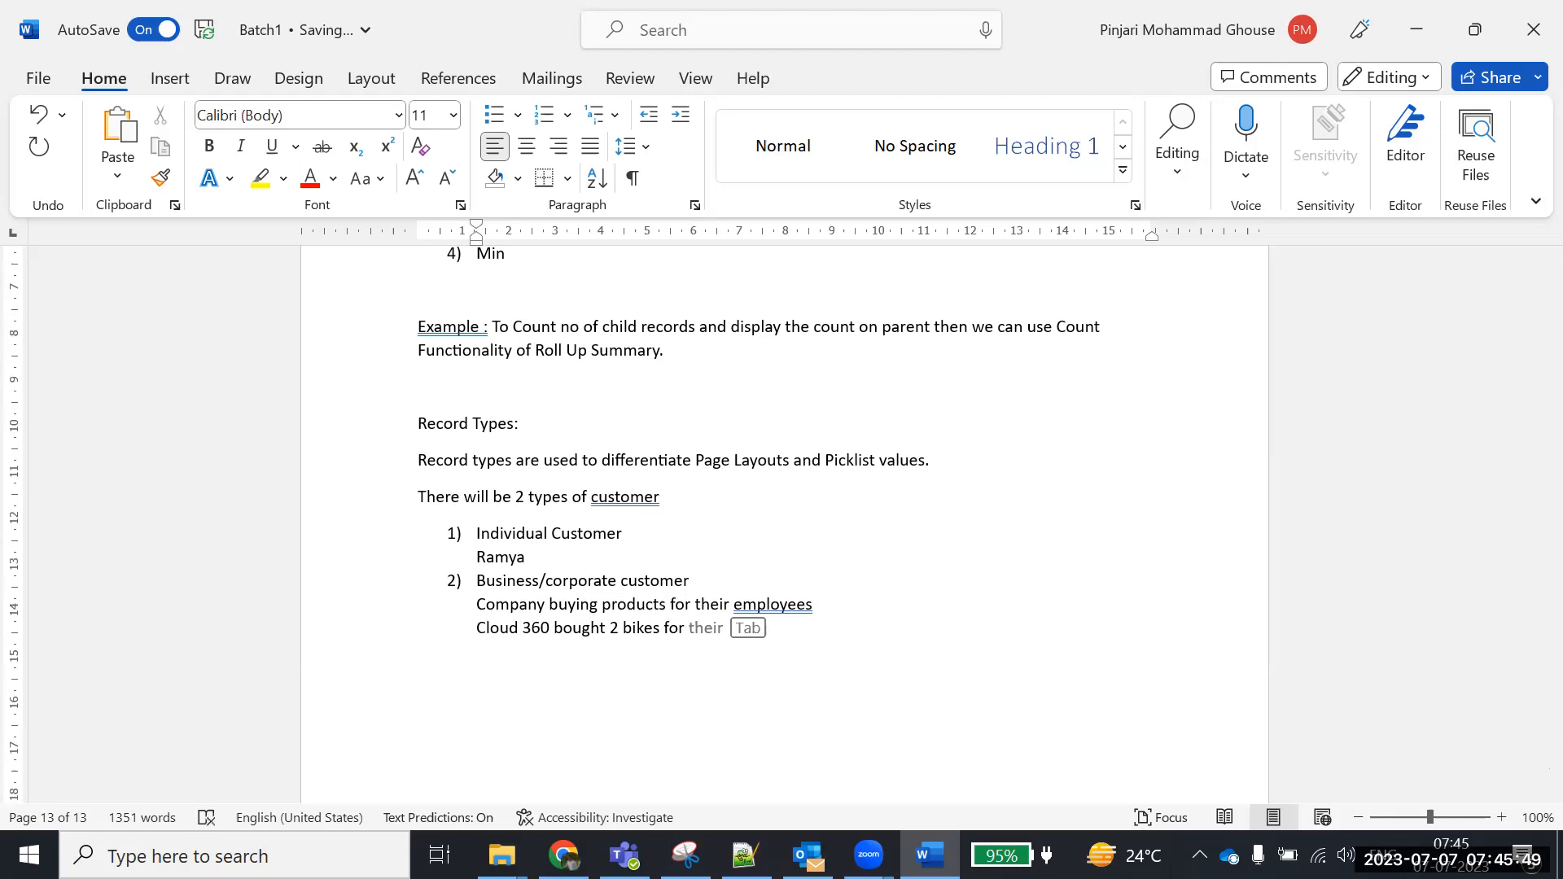
text(their emplo)
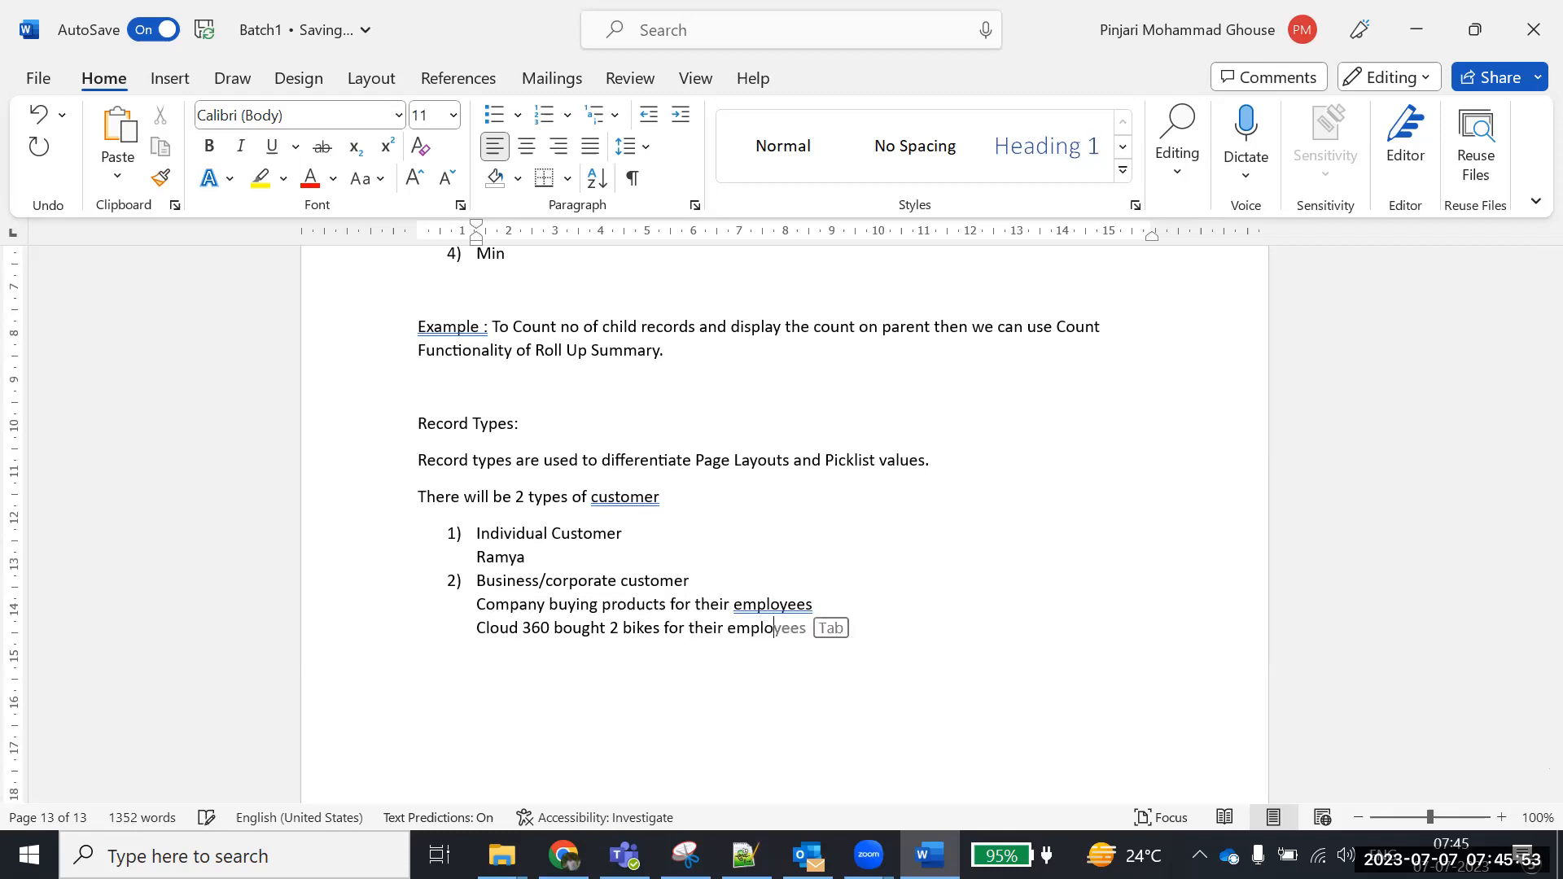
text(yees)
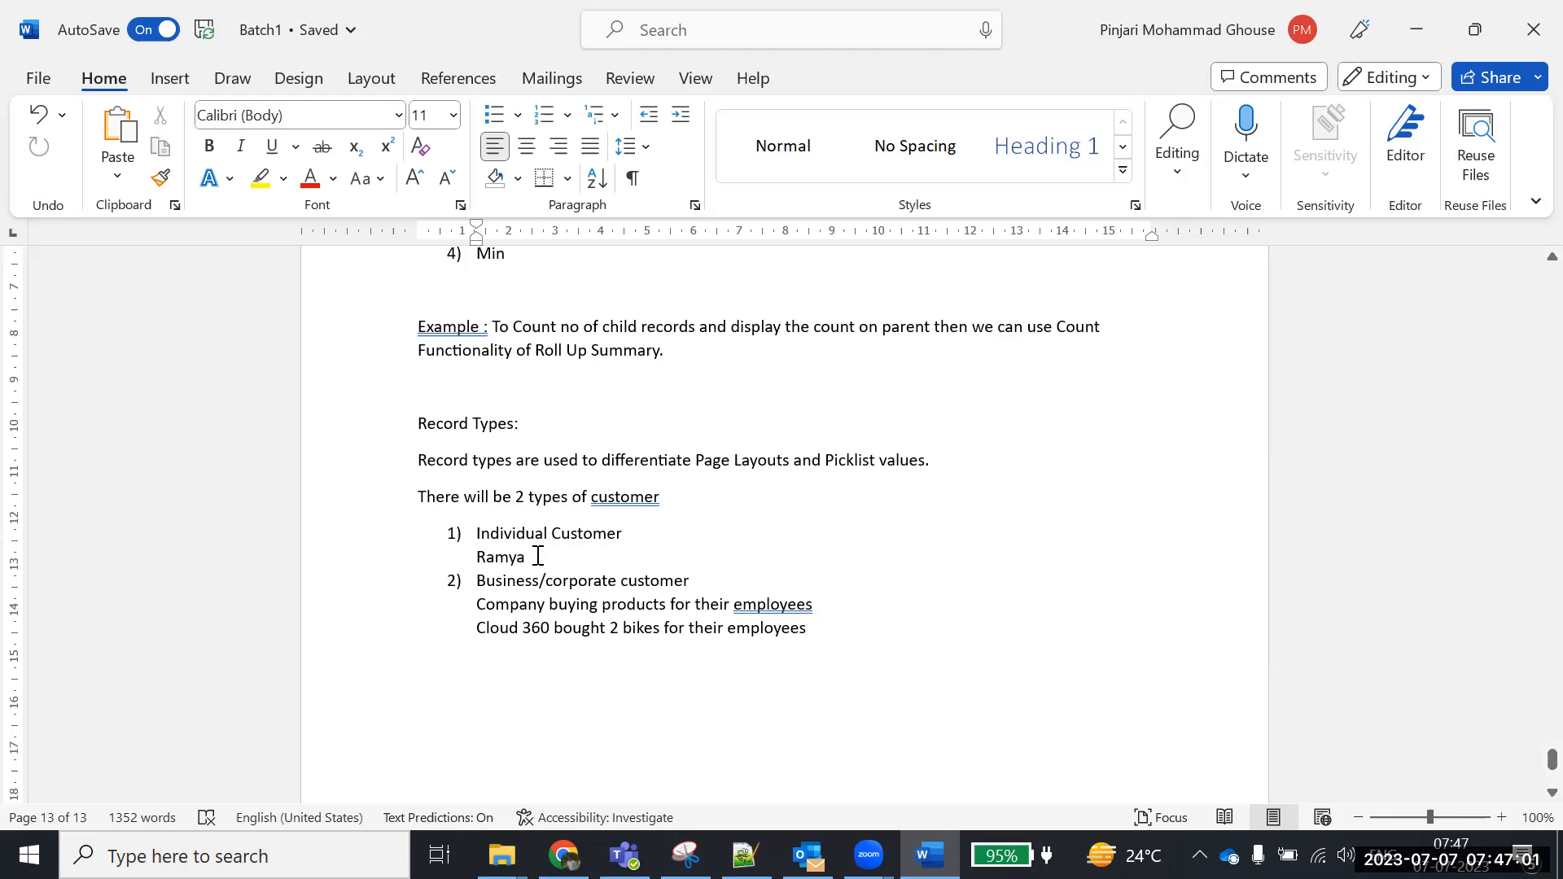
drag(532, 557, 473, 554)
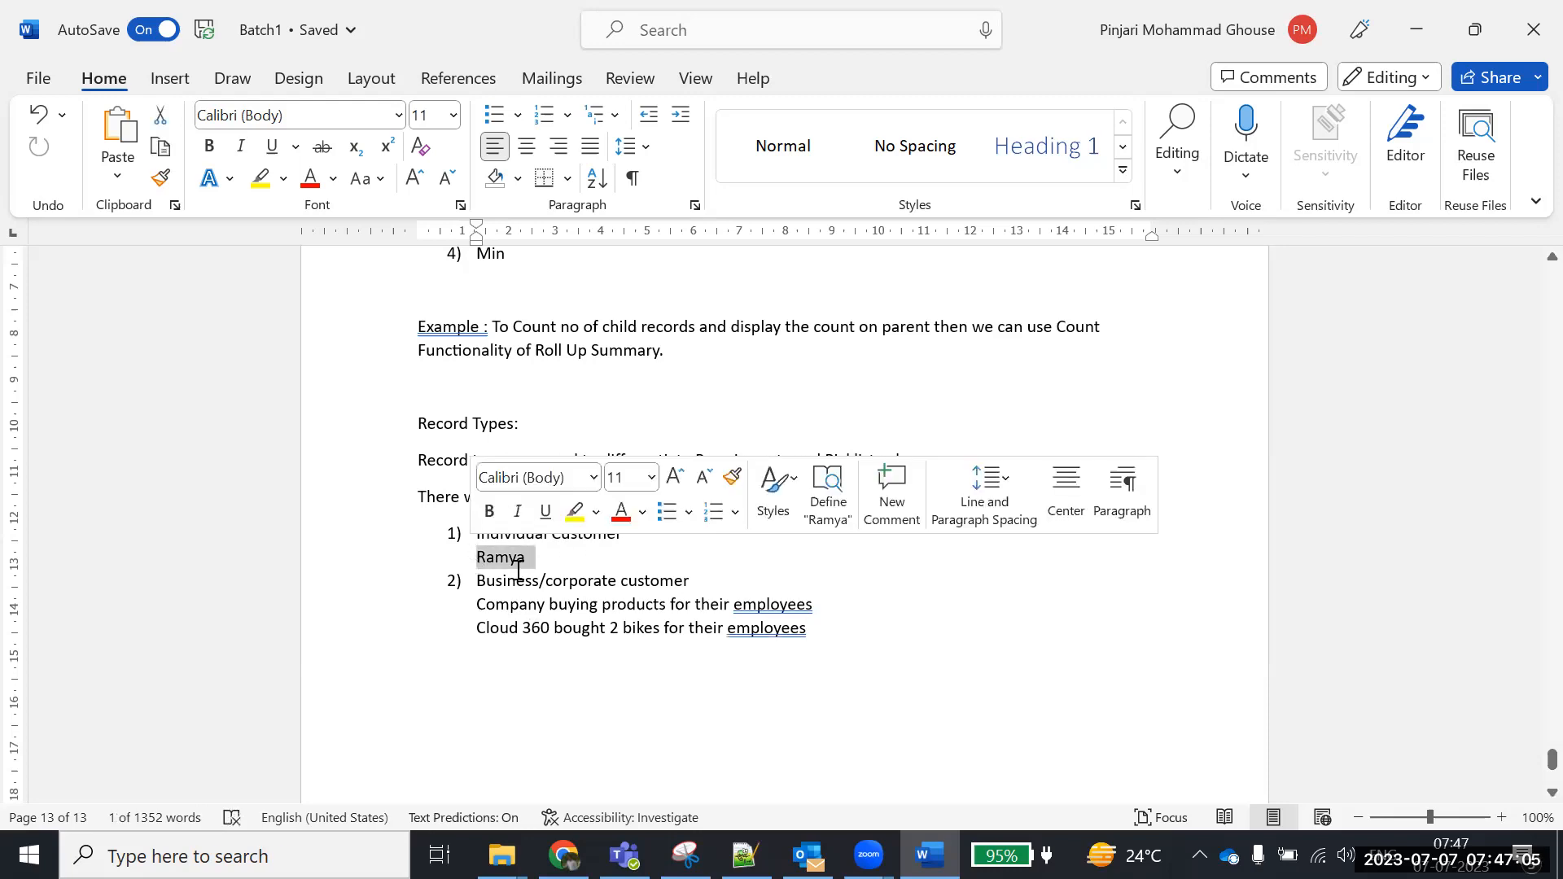
drag(486, 585, 774, 586)
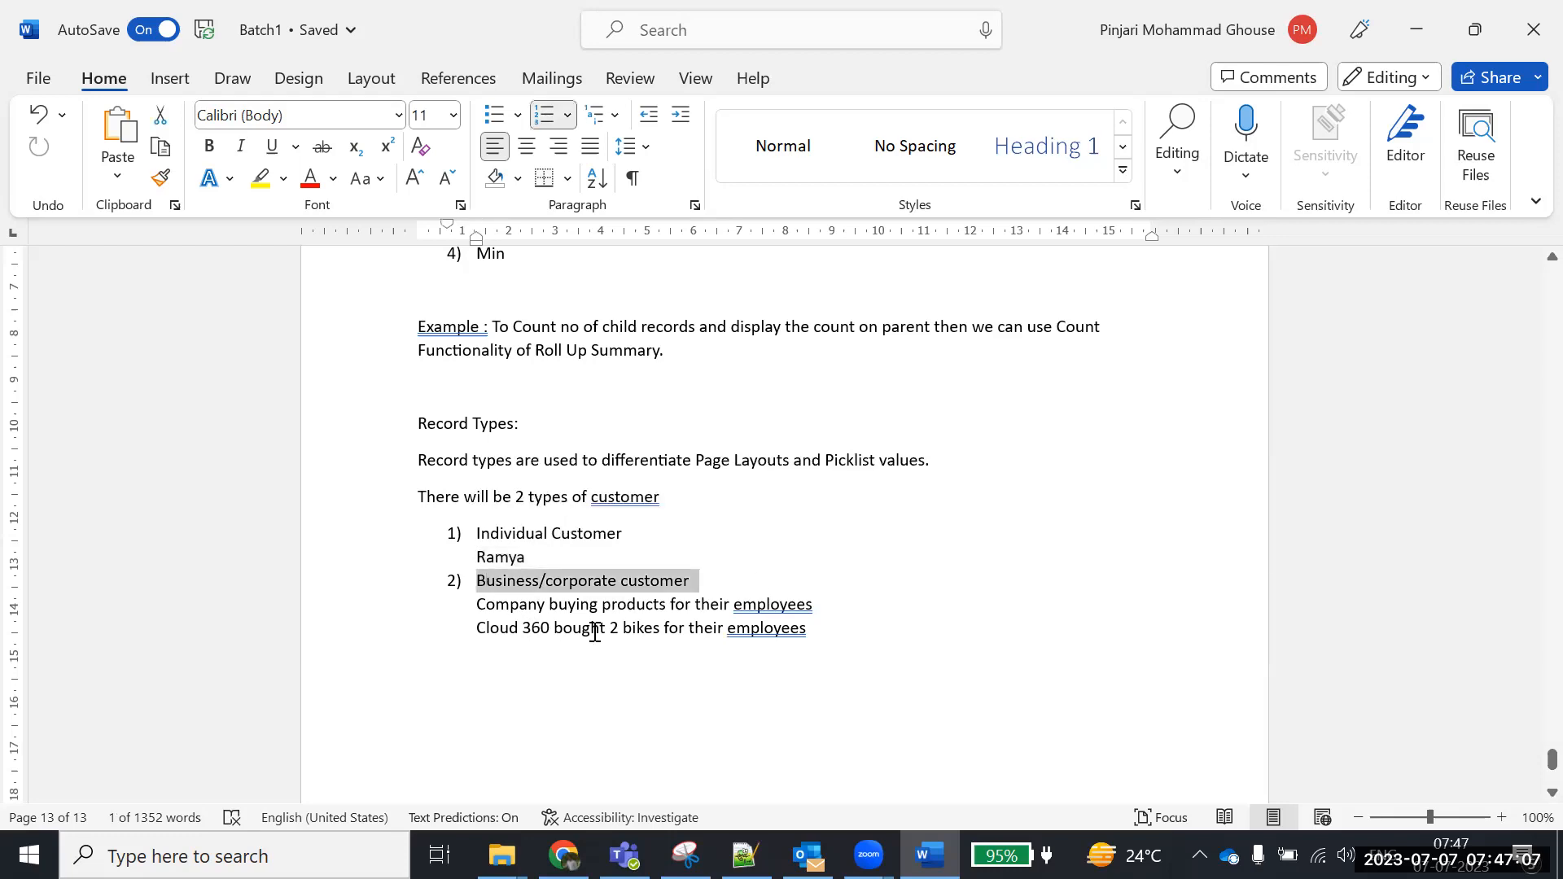
drag(550, 632, 486, 631)
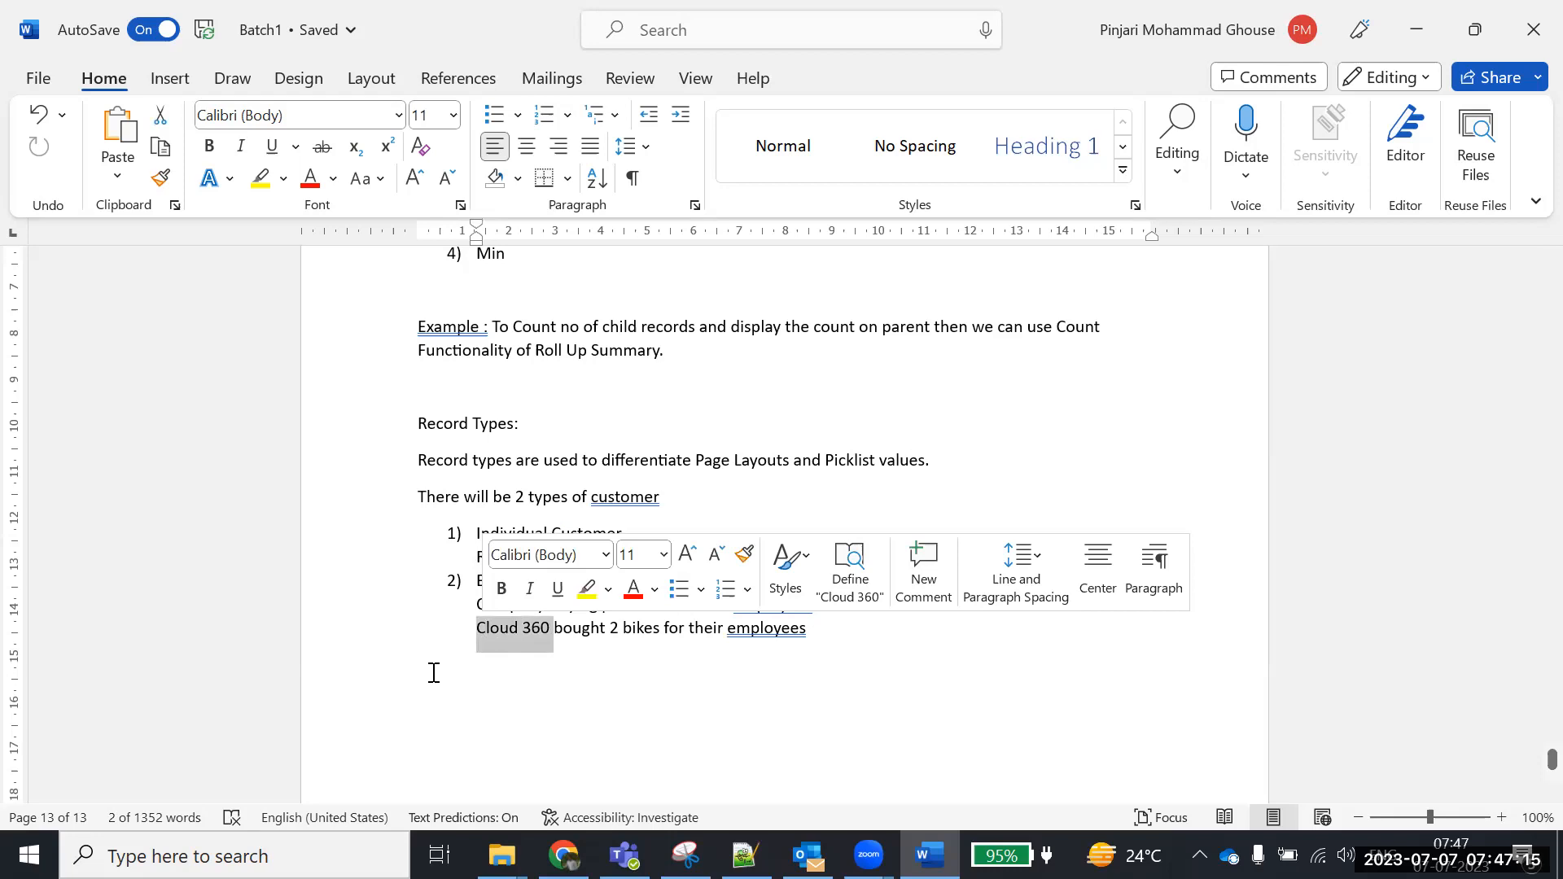
click(853, 635)
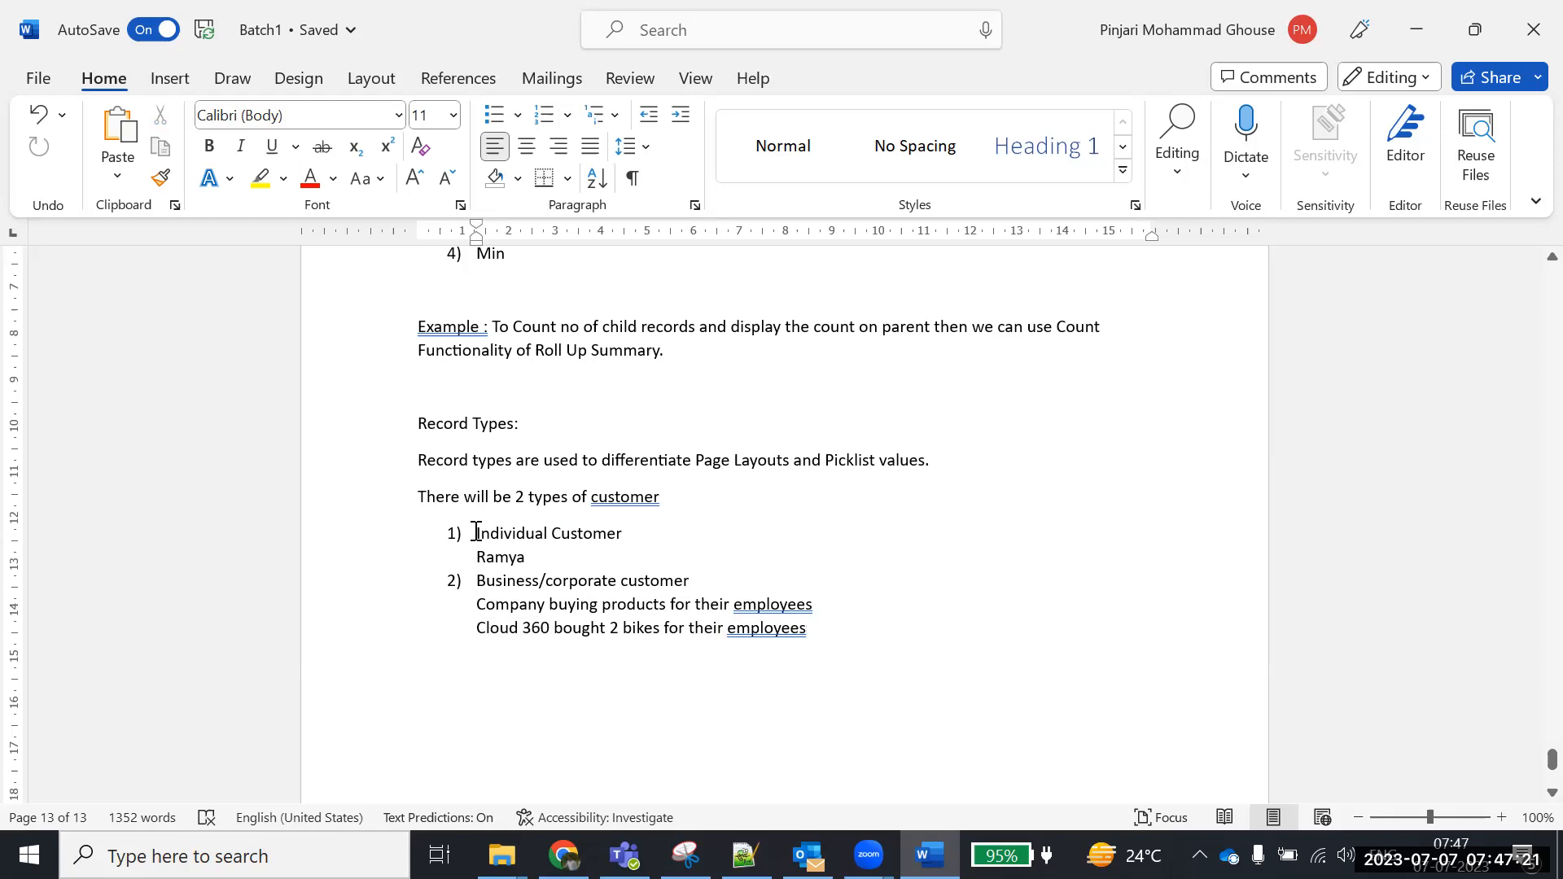
drag(476, 533, 886, 618)
click(869, 625)
Add a contact line with the customer's name, phone and email under the individual example
text(.)
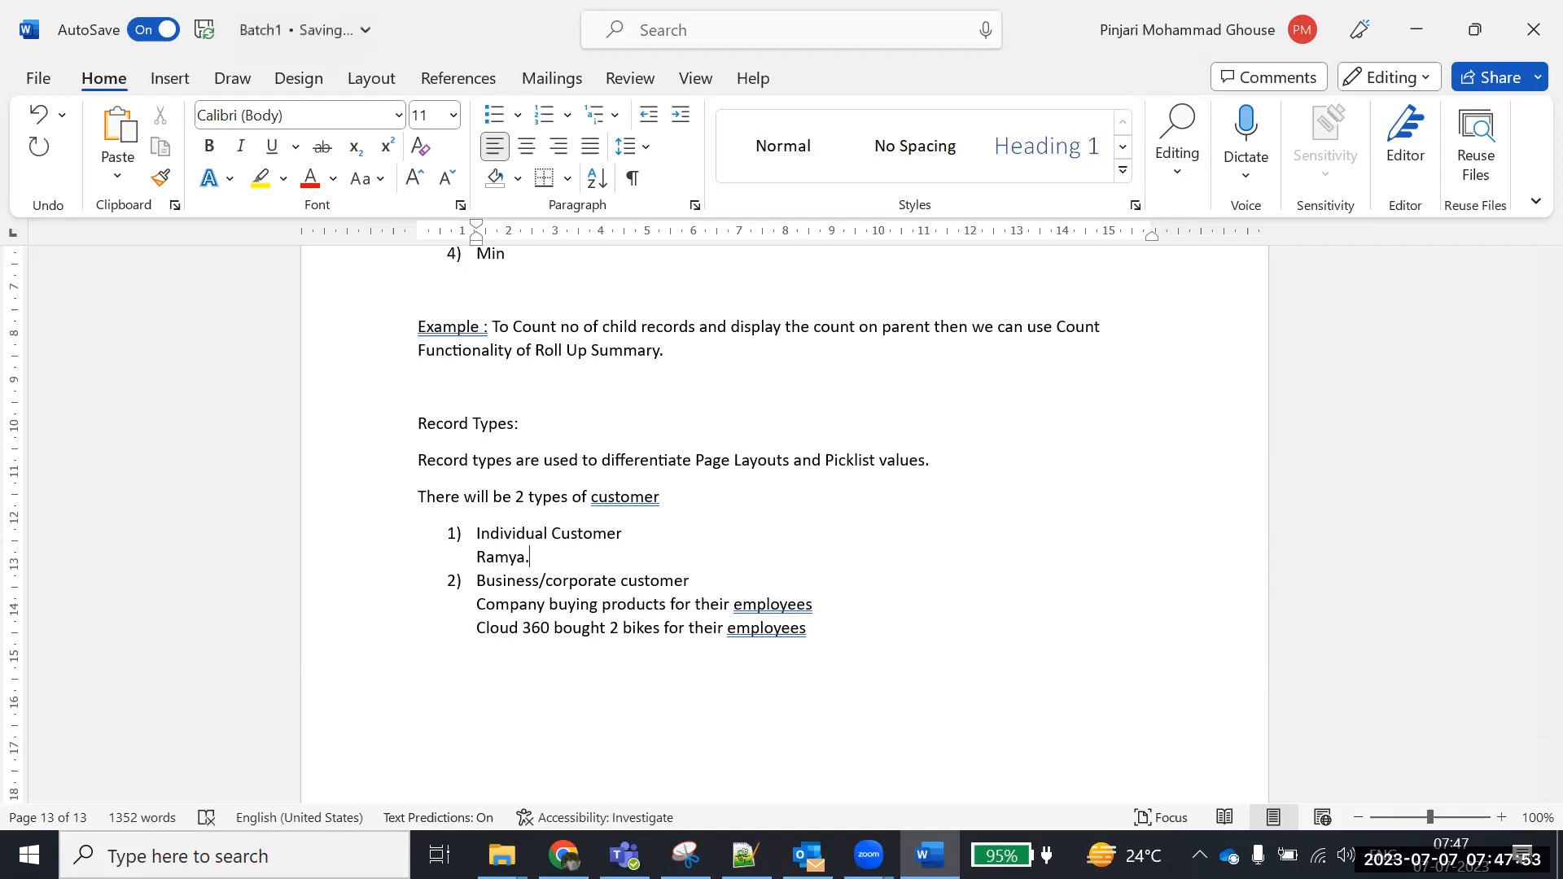
key(Return)
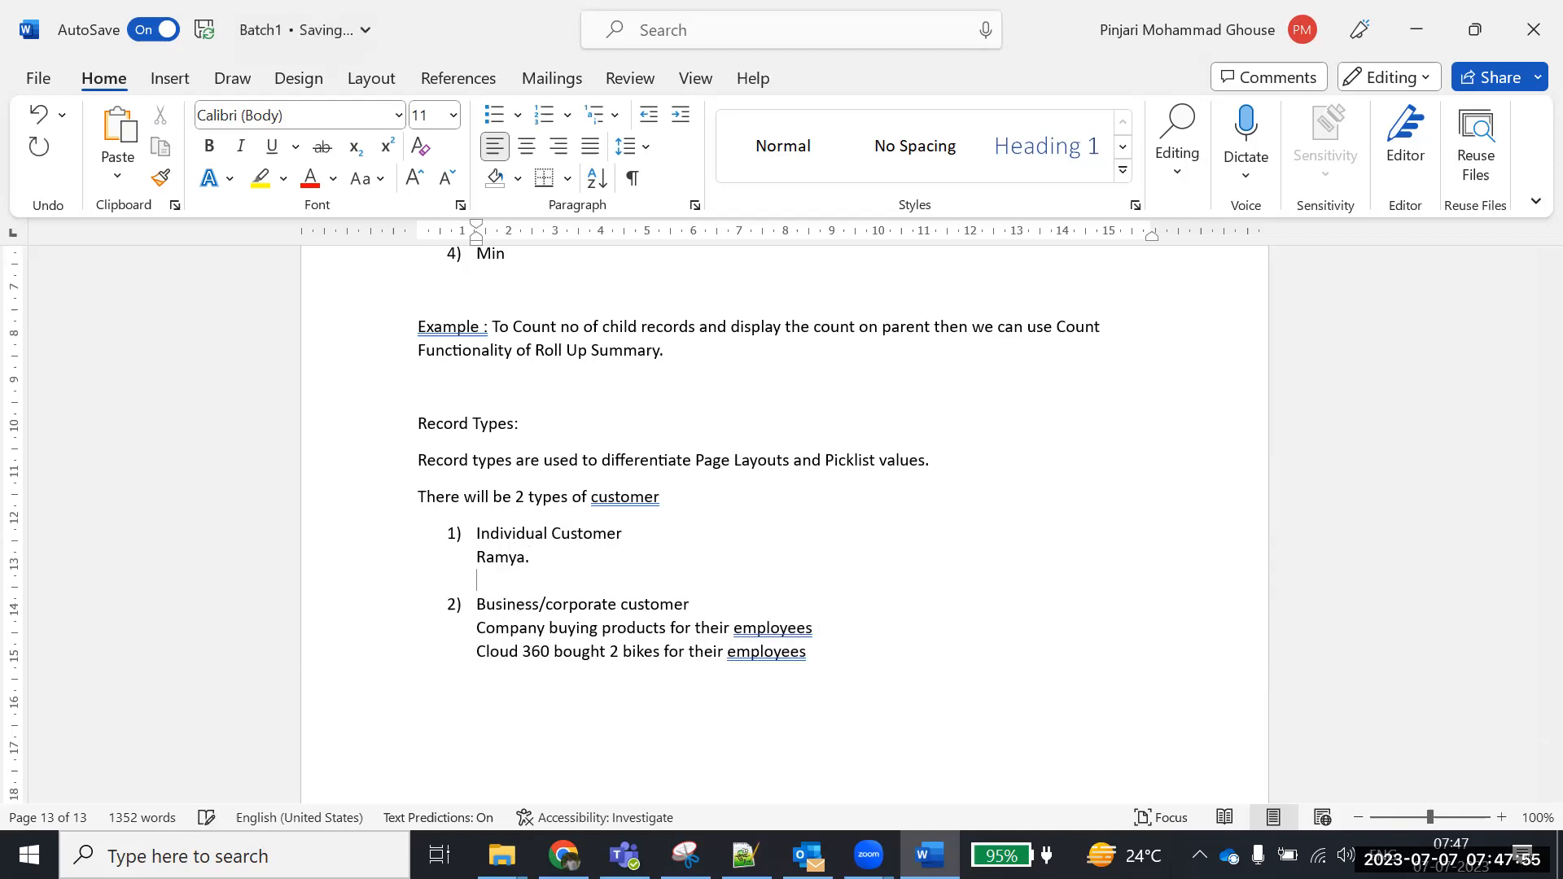
text(Ramya , phone ,email)
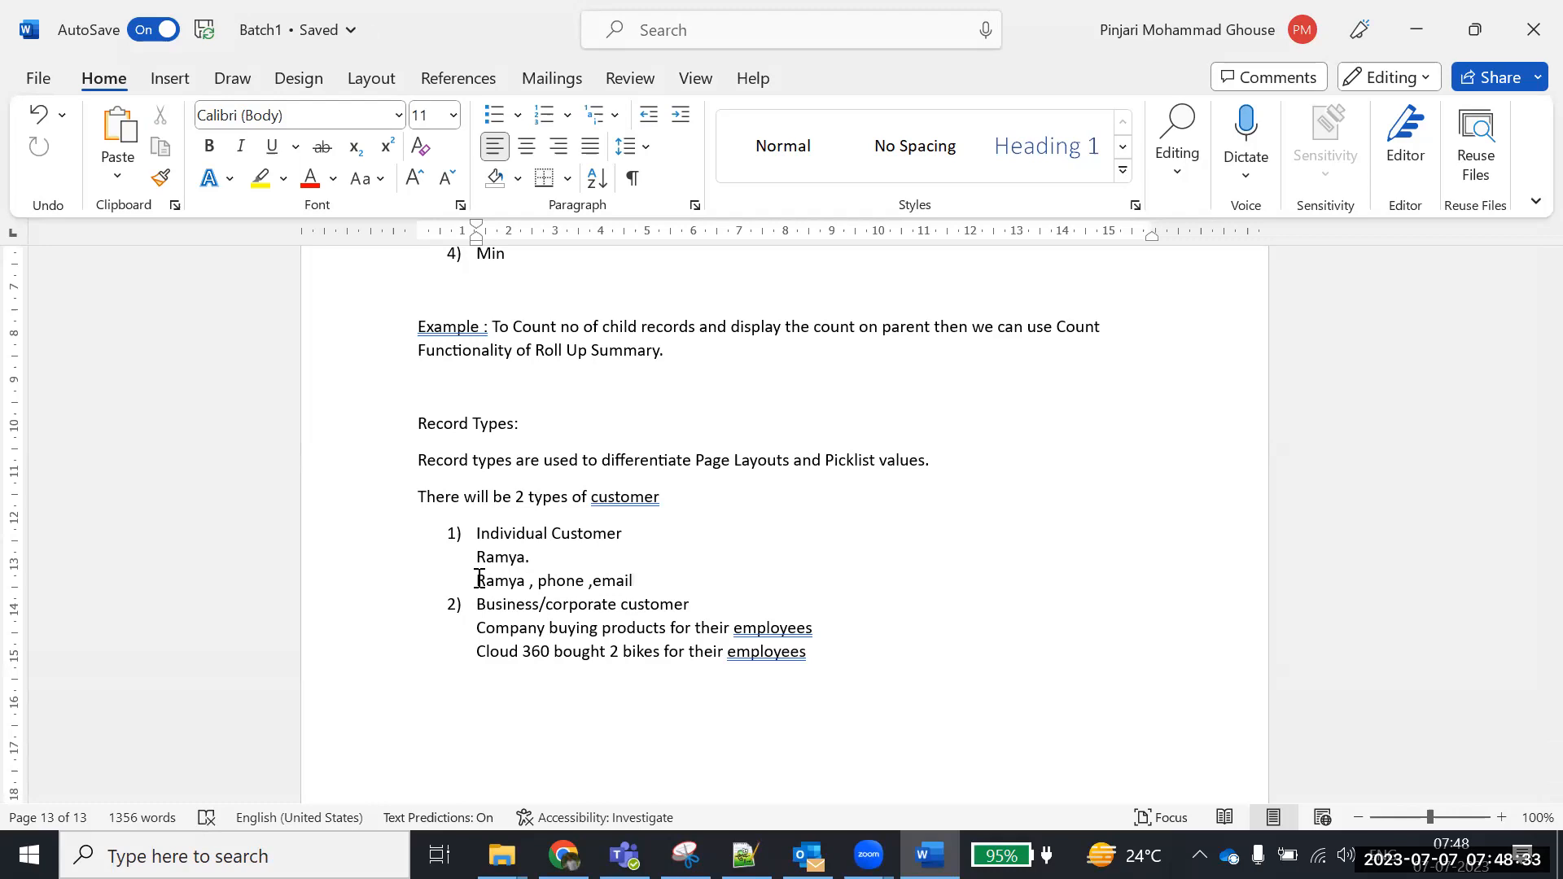
Add a line naming two employees under the Cloud 360 example
click(851, 666)
key(Return)
text(Dawood and sree)
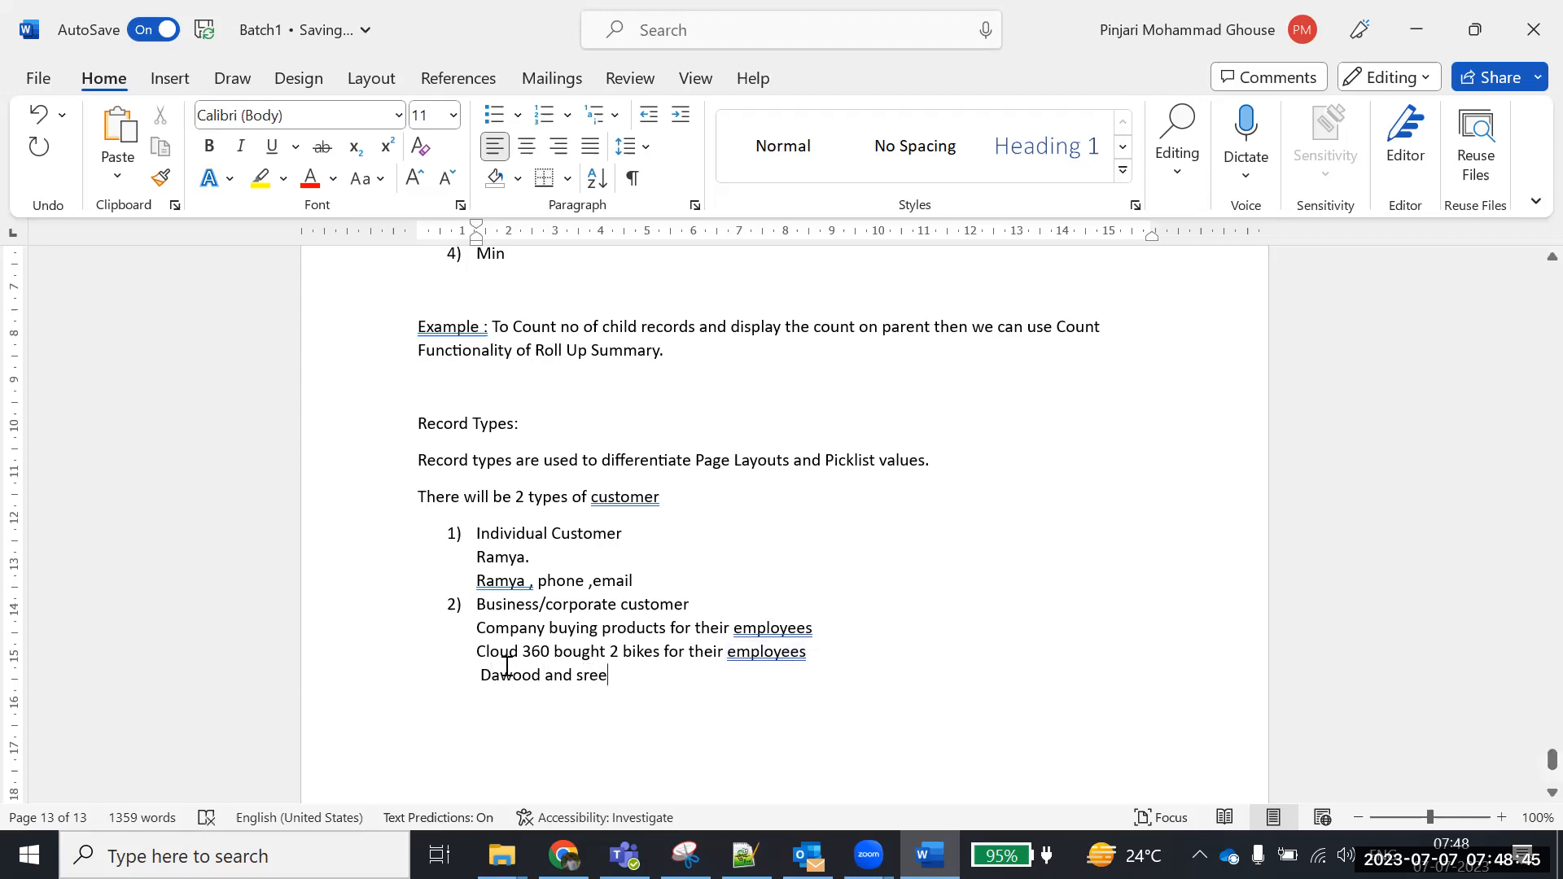
drag(476, 651, 553, 651)
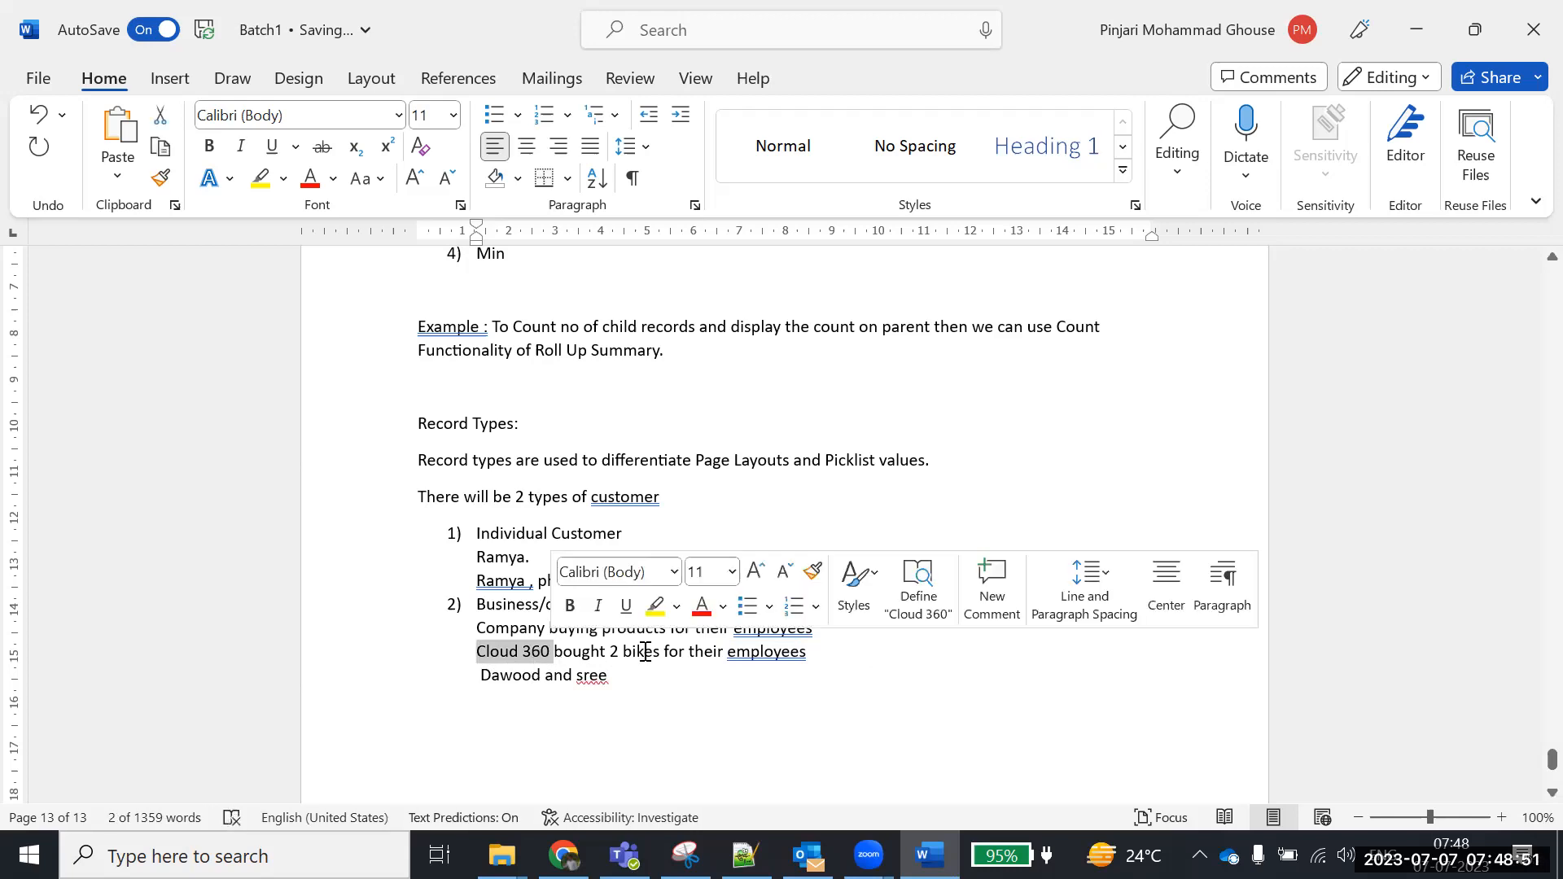
drag(616, 651, 655, 652)
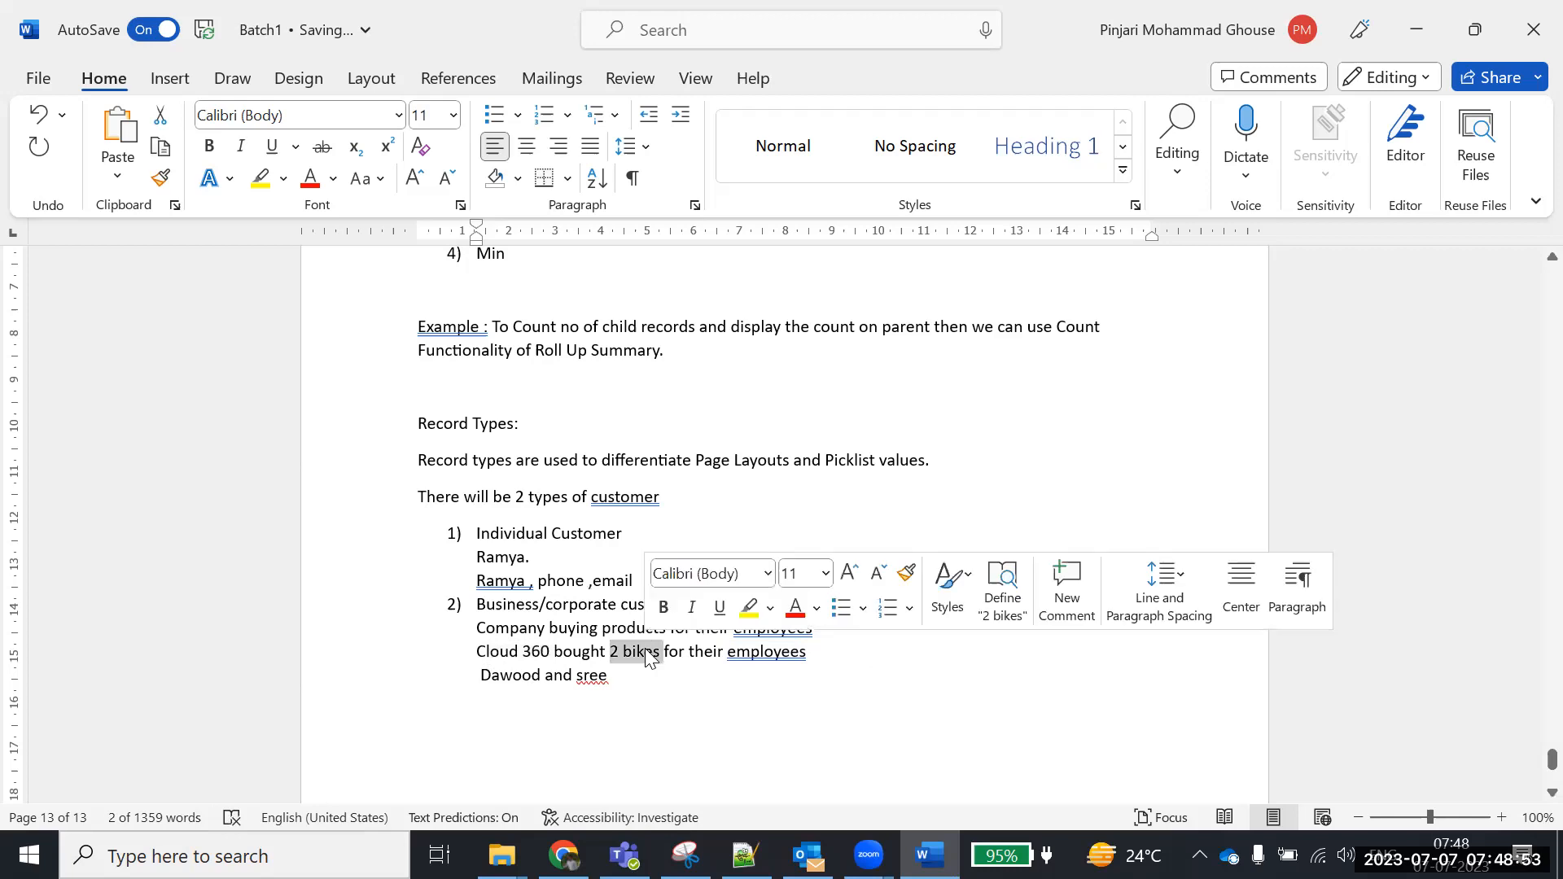
drag(472, 686, 612, 677)
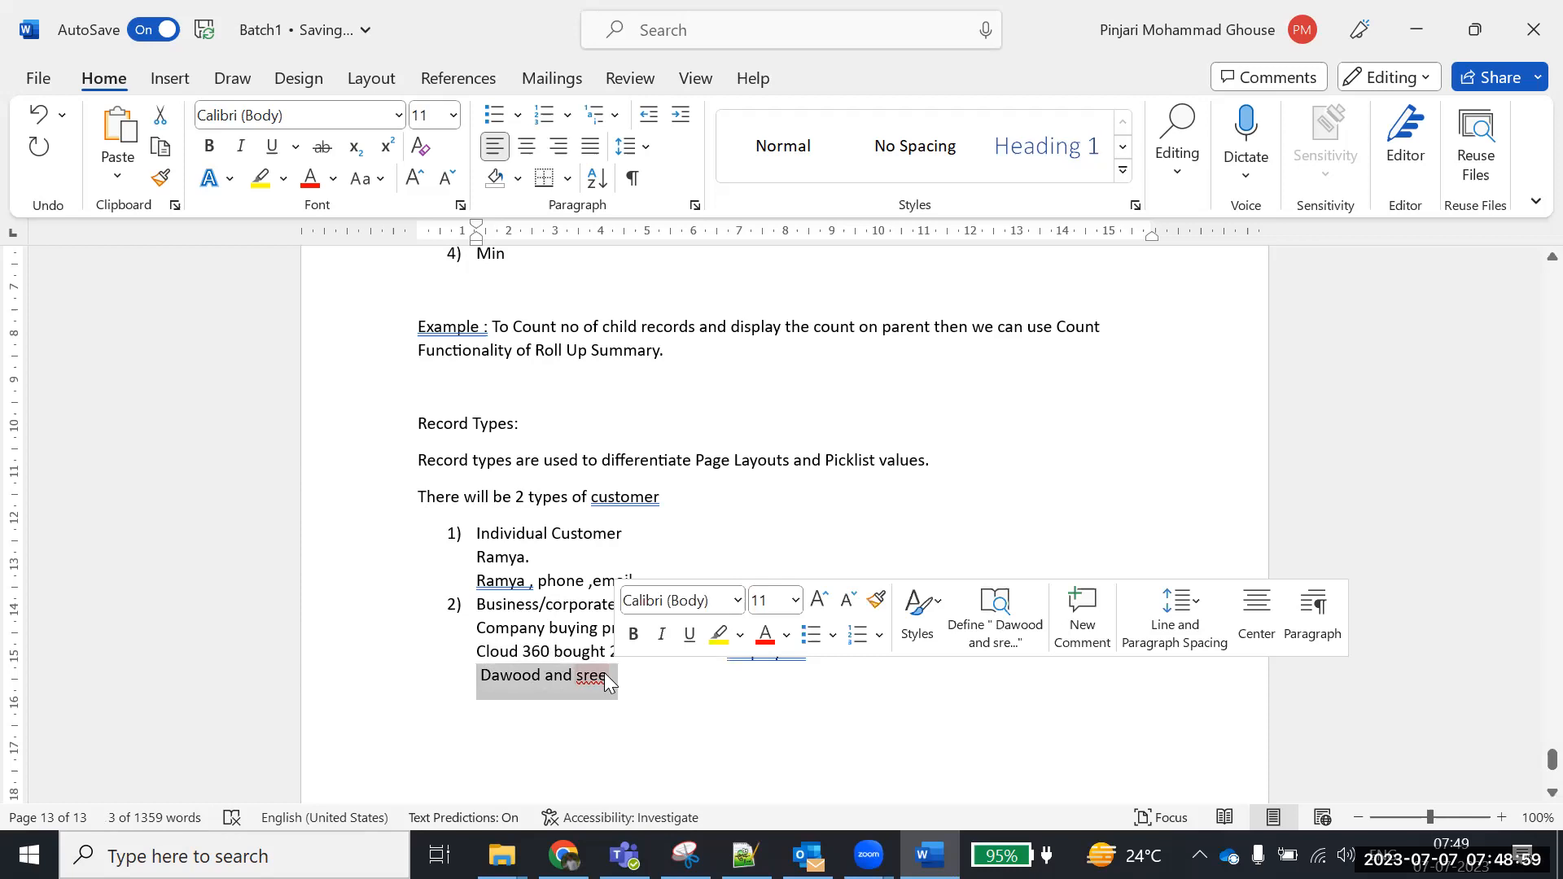
click(612, 674)
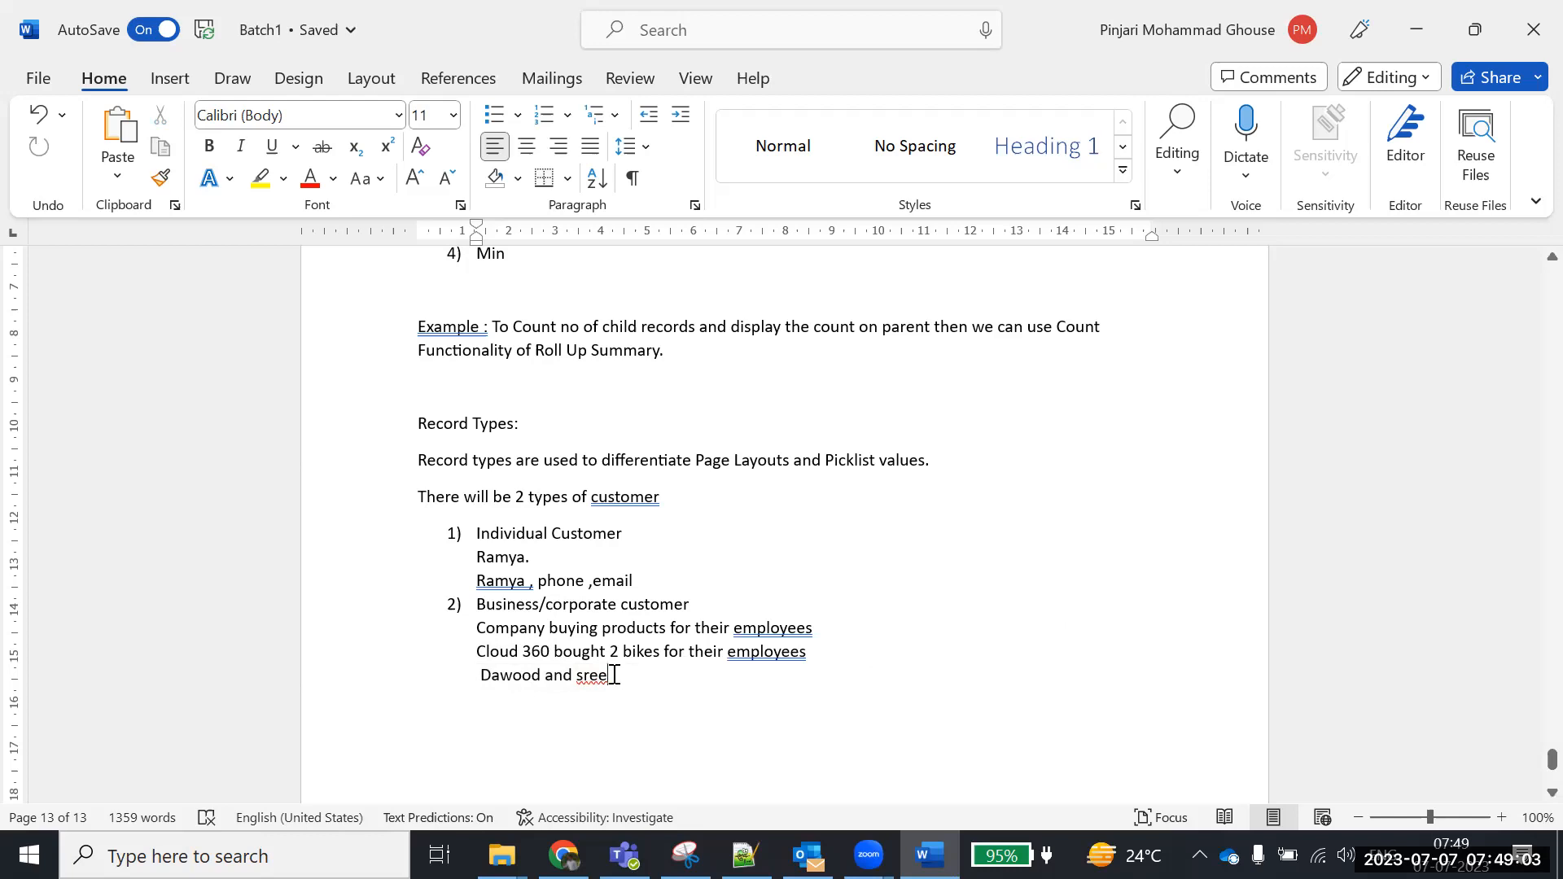
drag(608, 652, 807, 659)
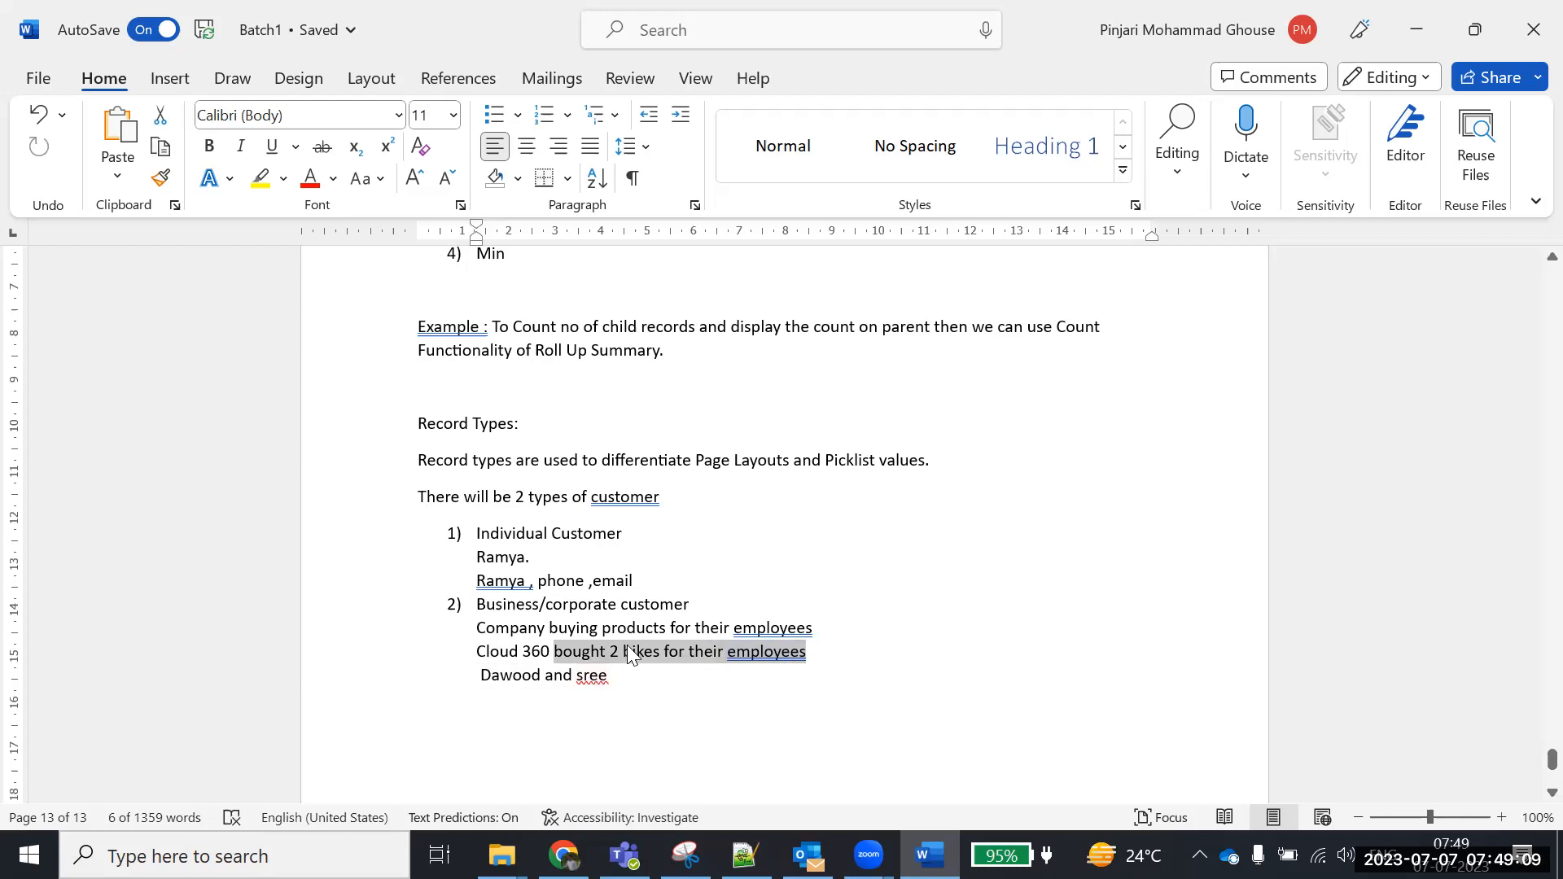
drag(477, 558, 631, 584)
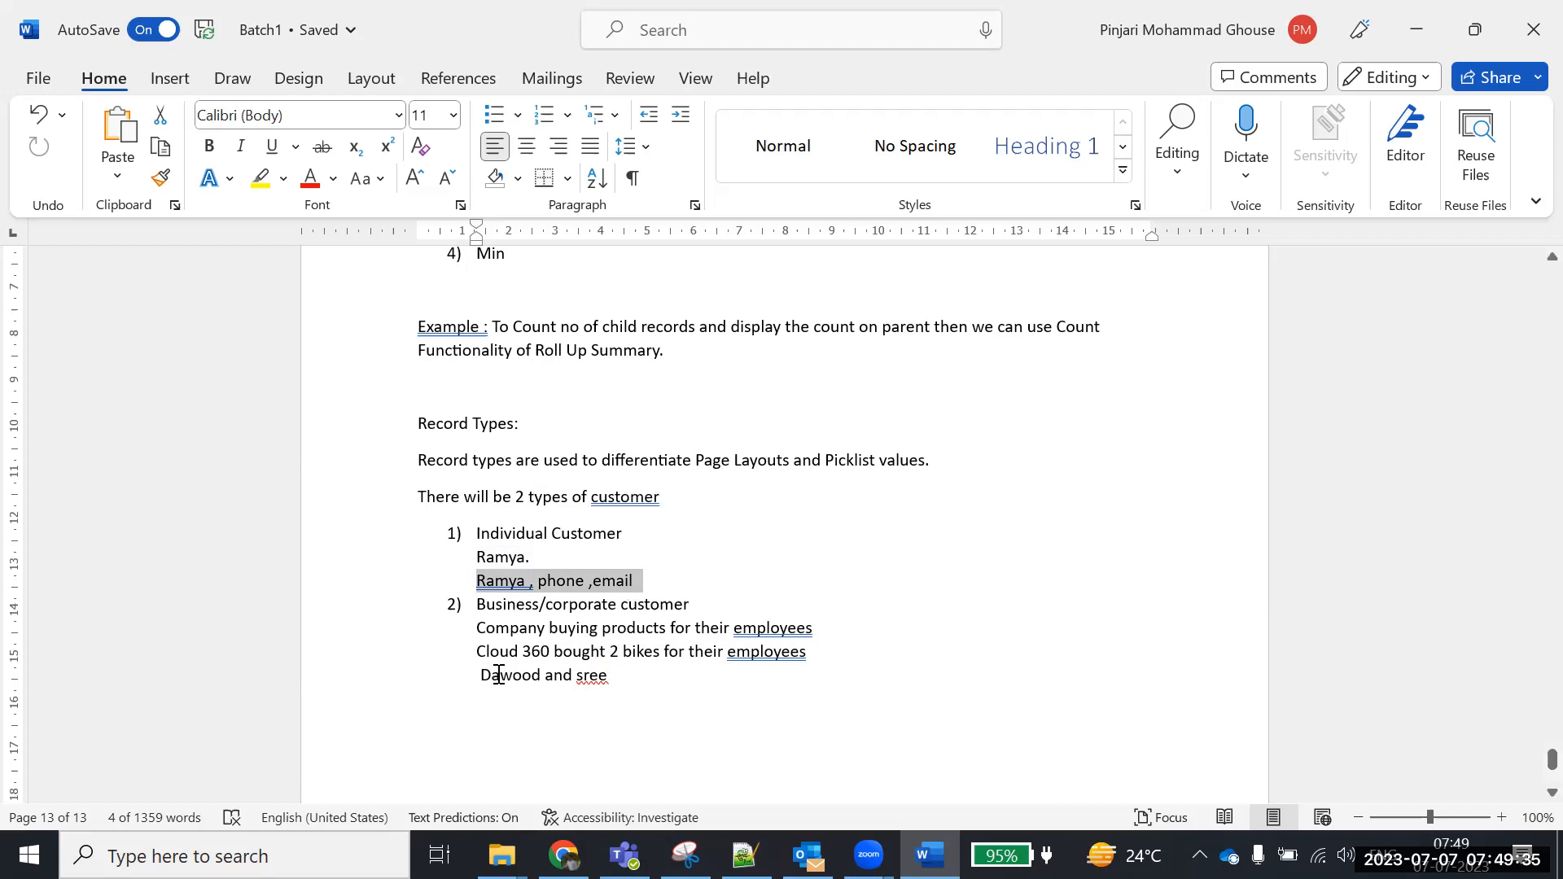
drag(498, 650, 639, 672)
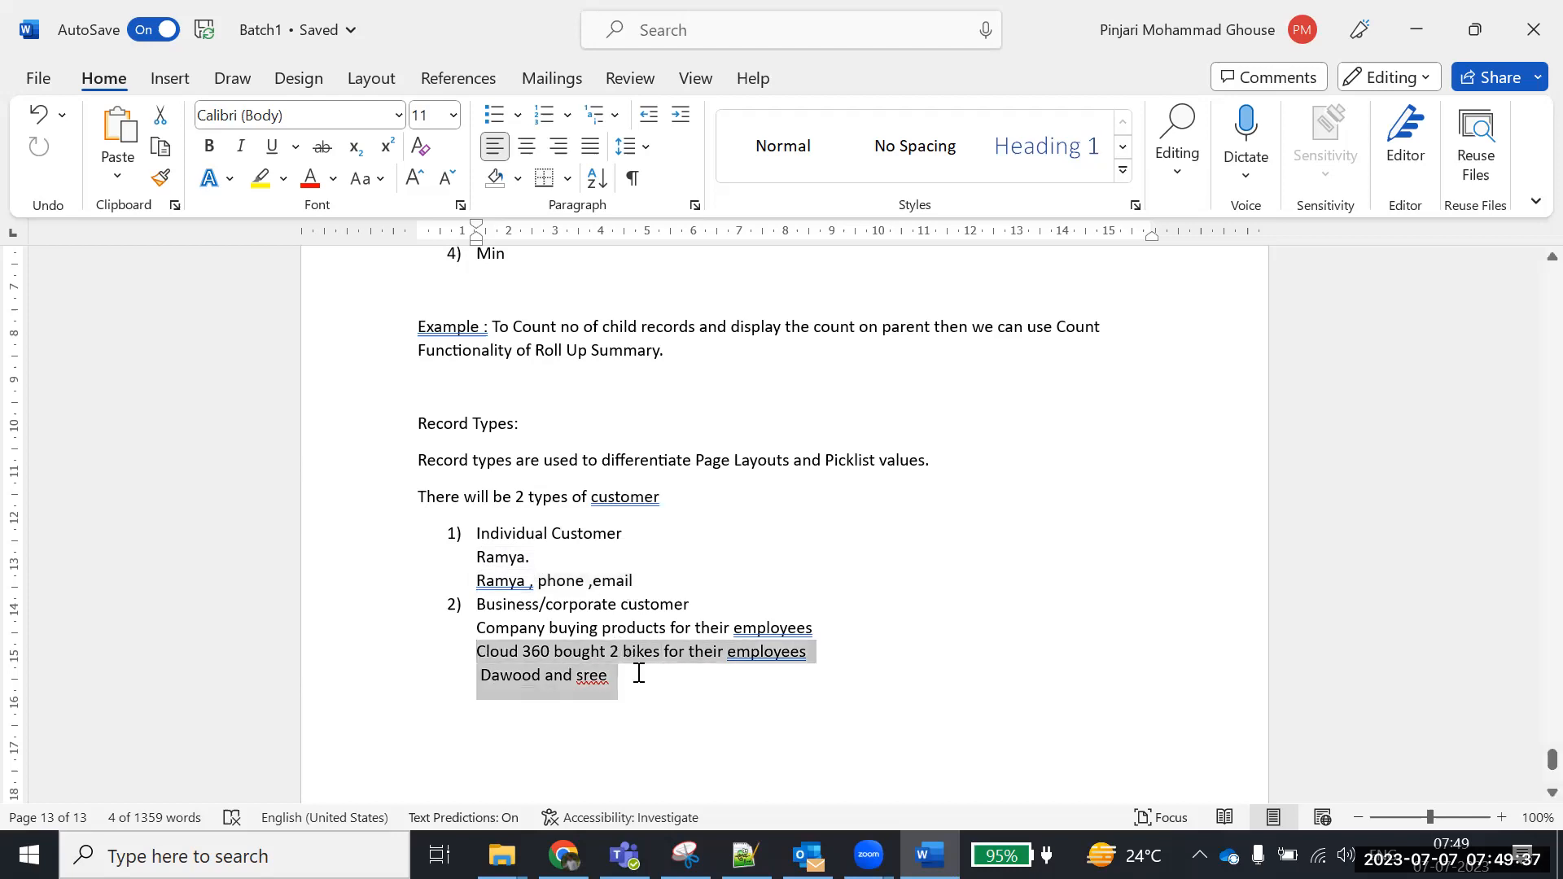
click(623, 680)
drag(478, 647, 572, 643)
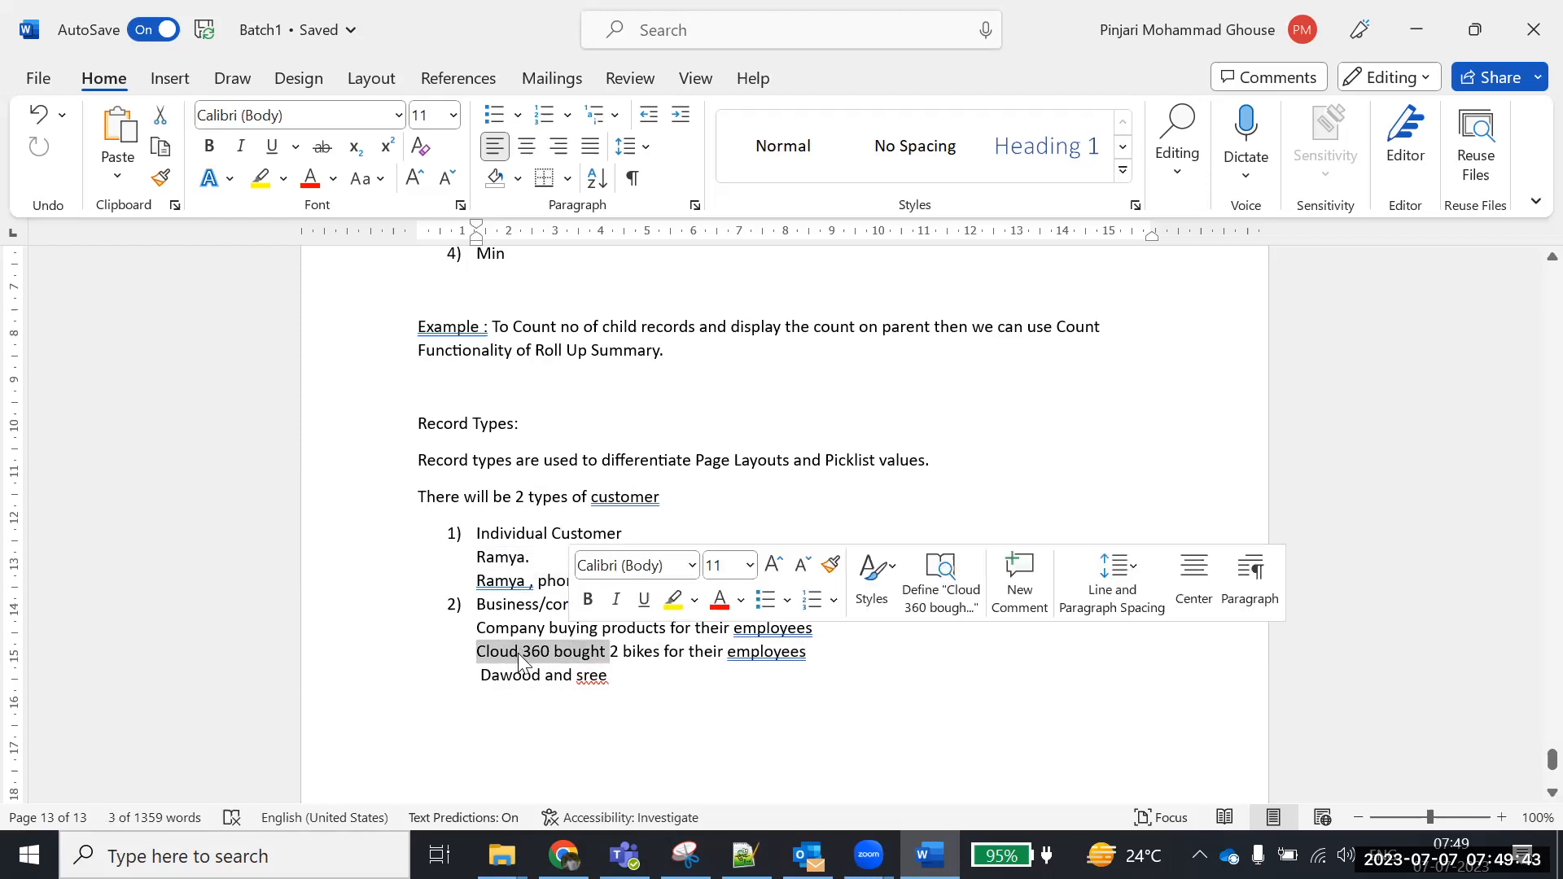
click(480, 654)
drag(480, 654, 630, 678)
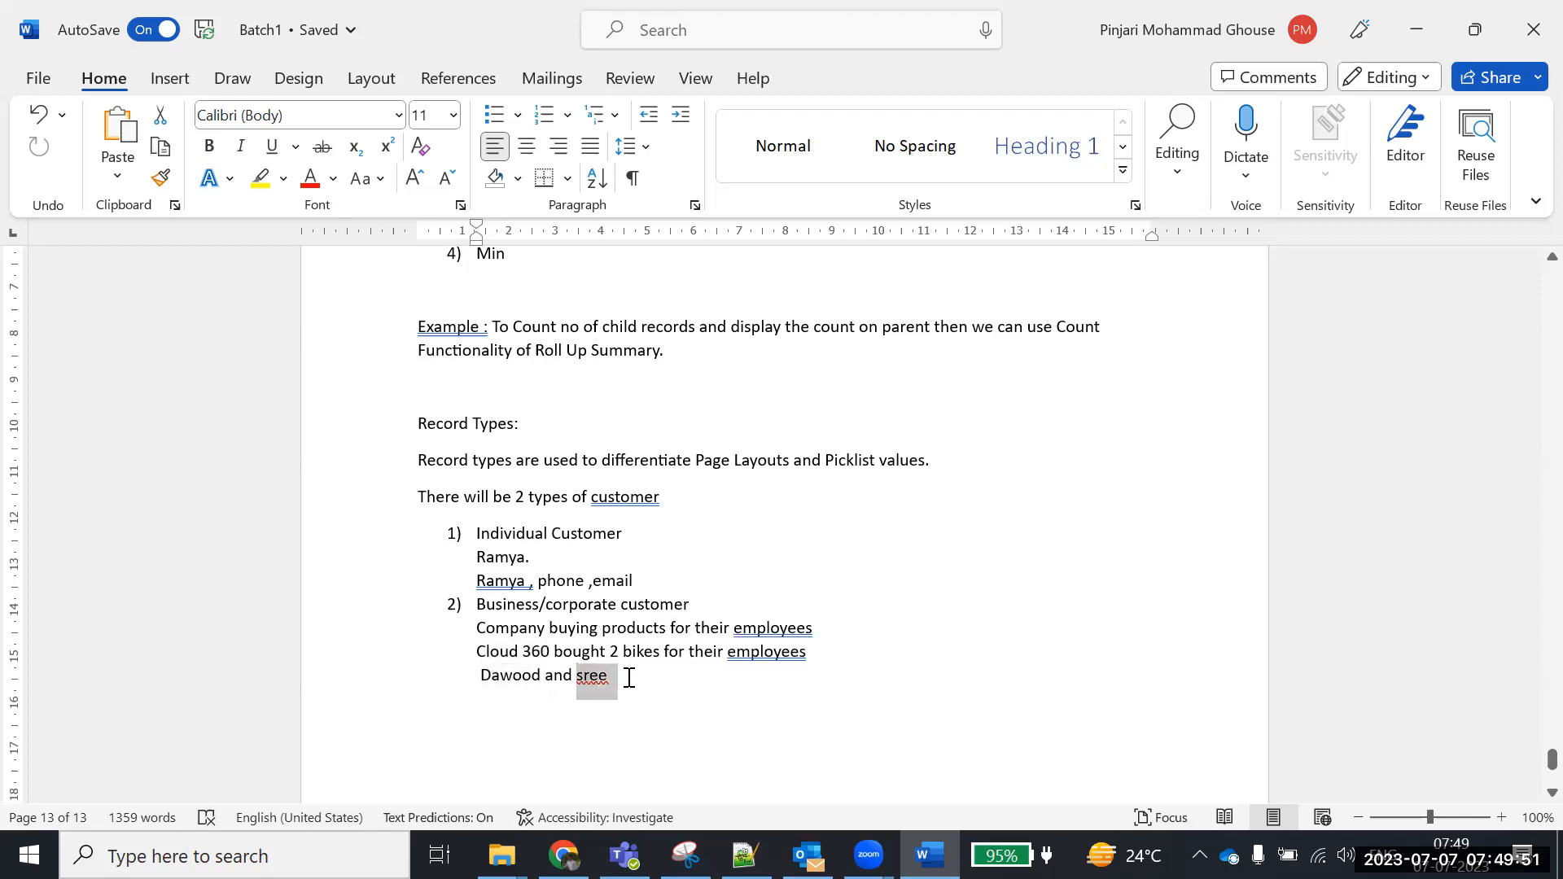
drag(478, 556, 623, 580)
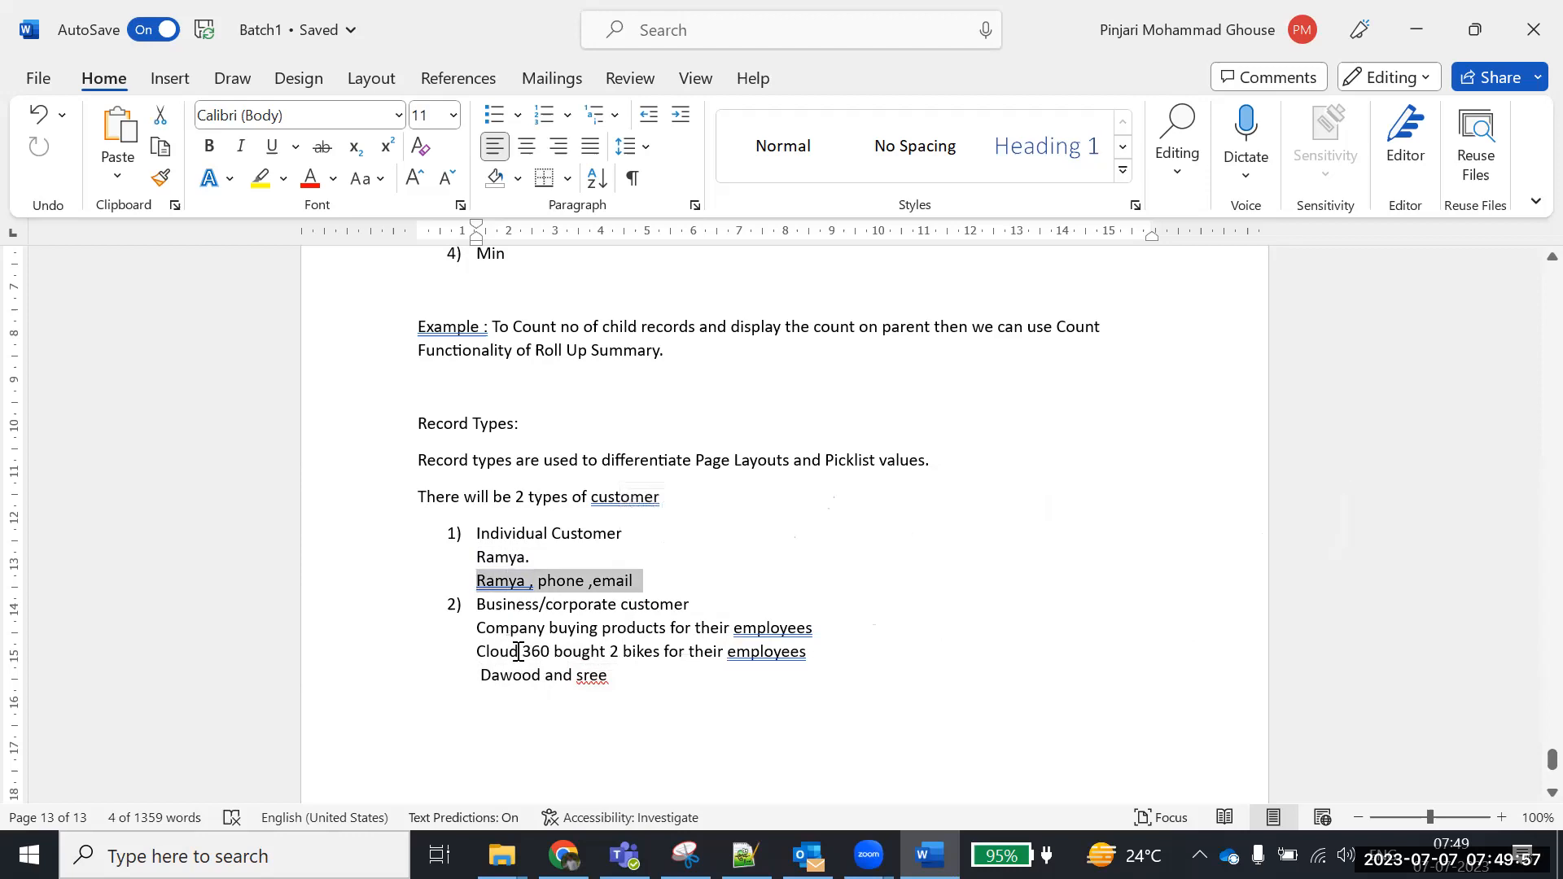
drag(478, 651, 568, 647)
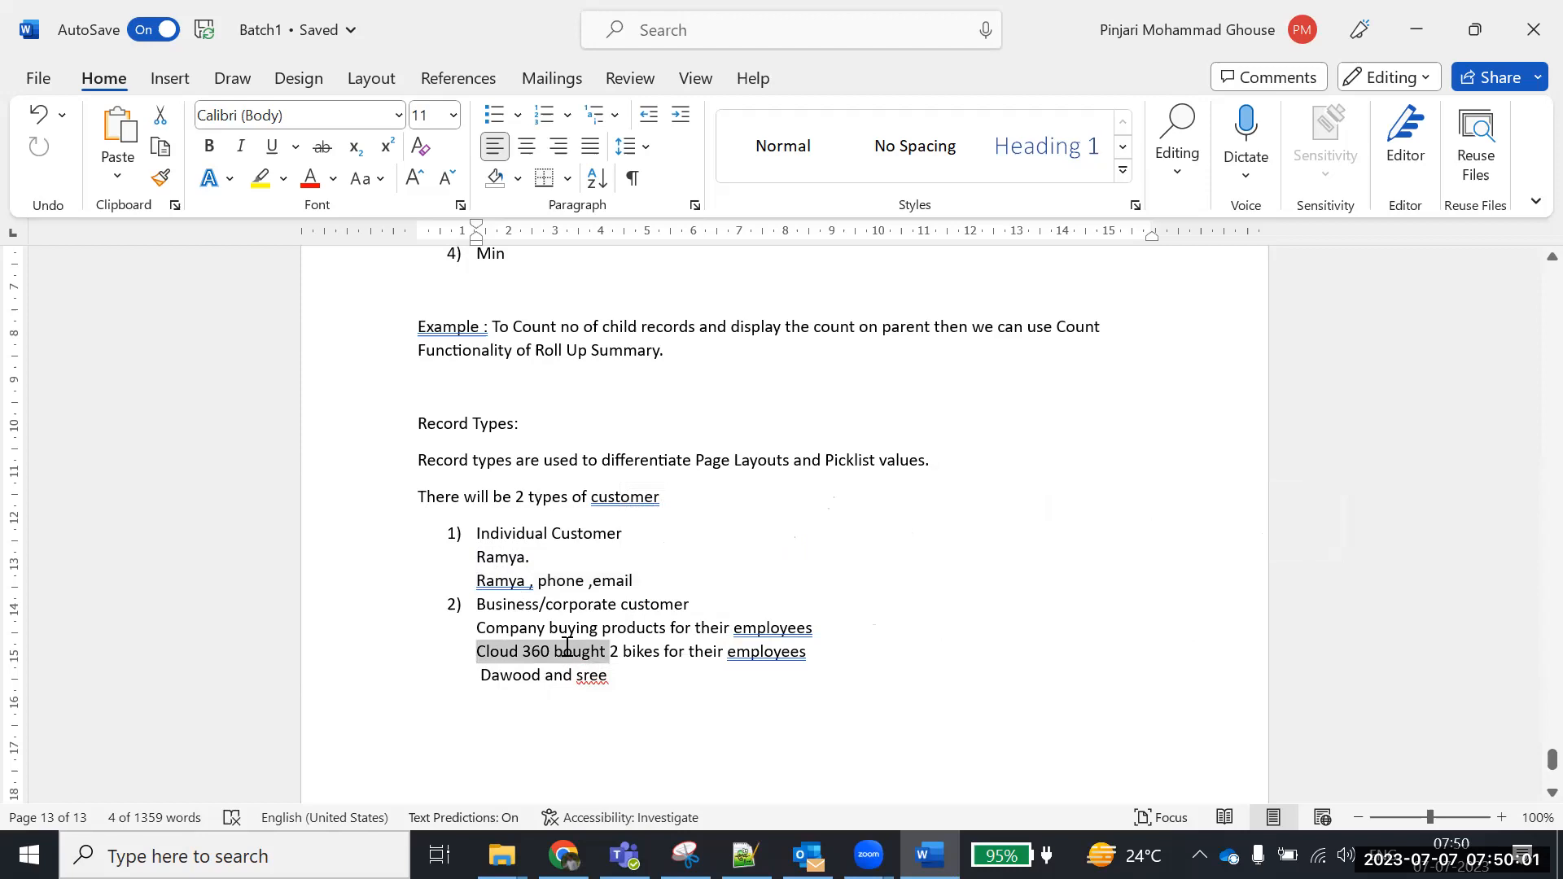
drag(567, 648, 568, 647)
drag(486, 684, 612, 681)
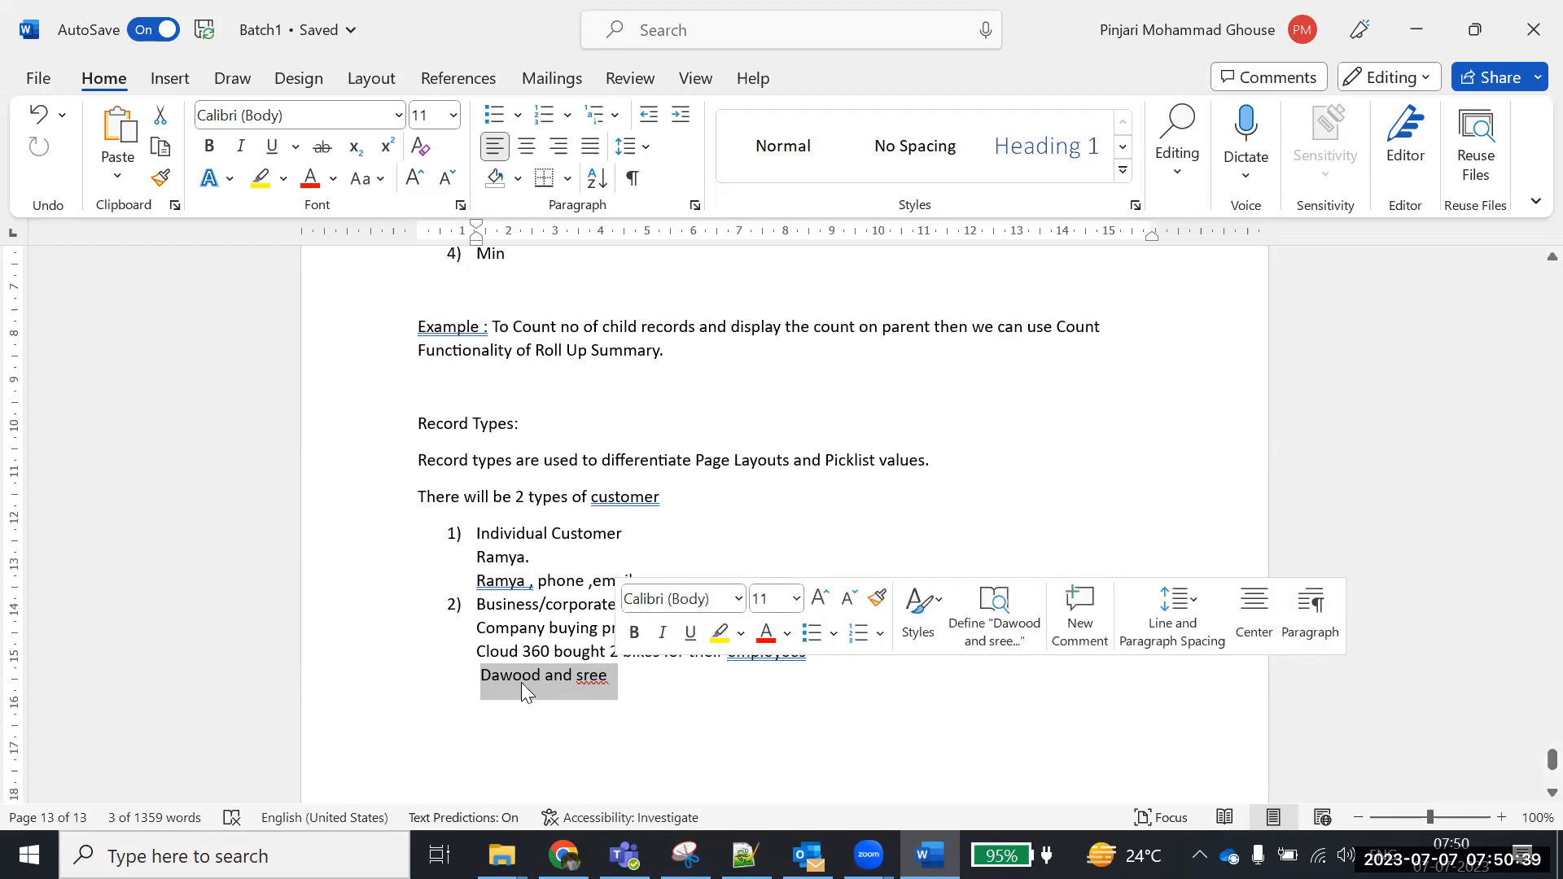
click(625, 676)
drag(646, 578, 446, 570)
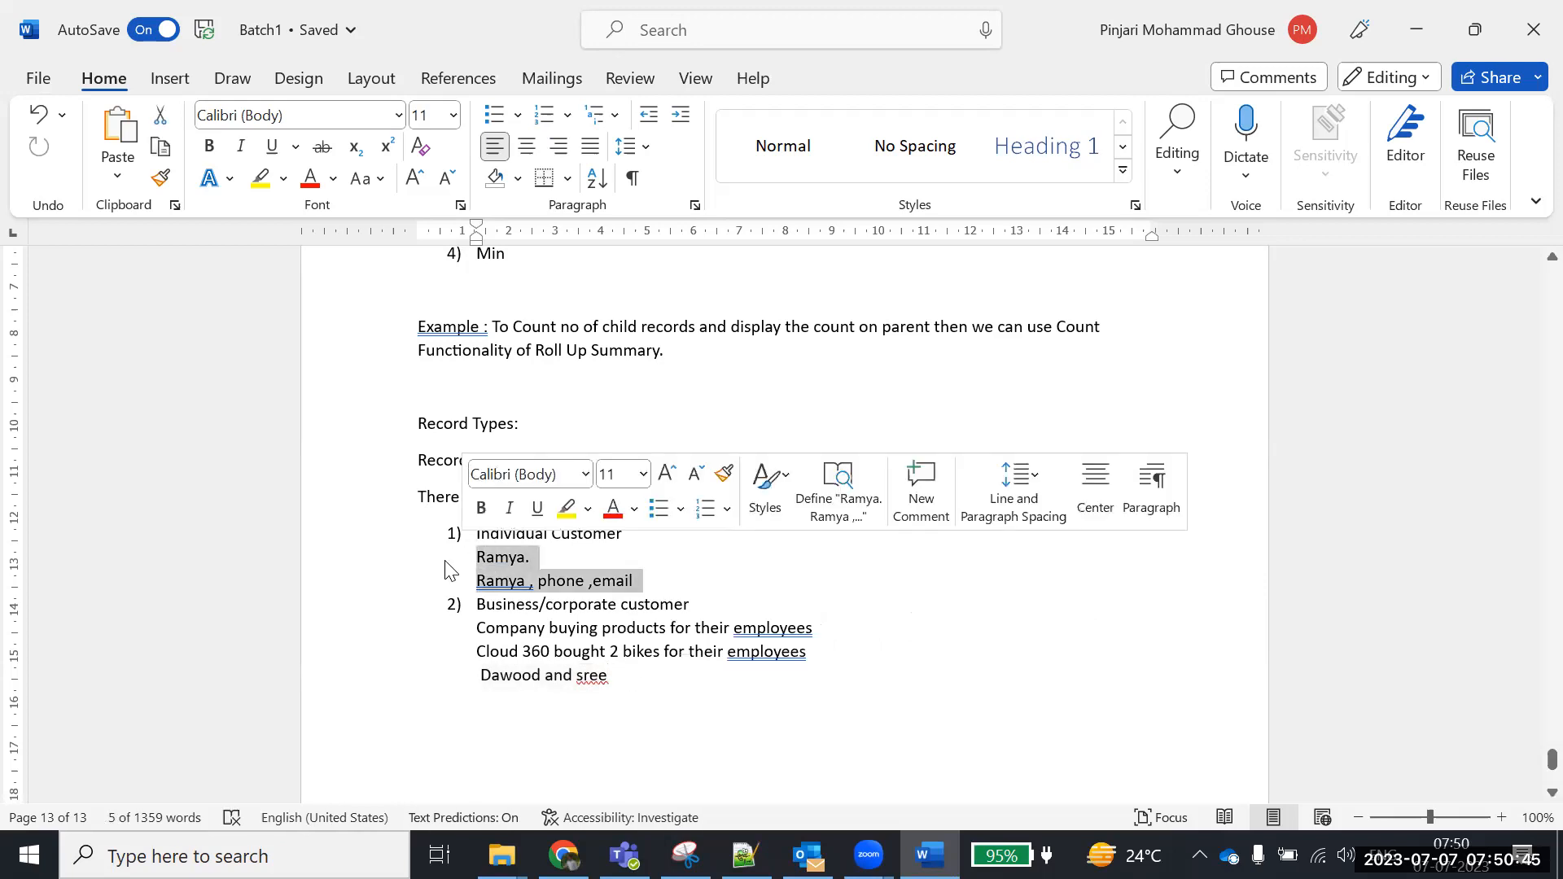
click(627, 535)
drag(542, 518, 479, 539)
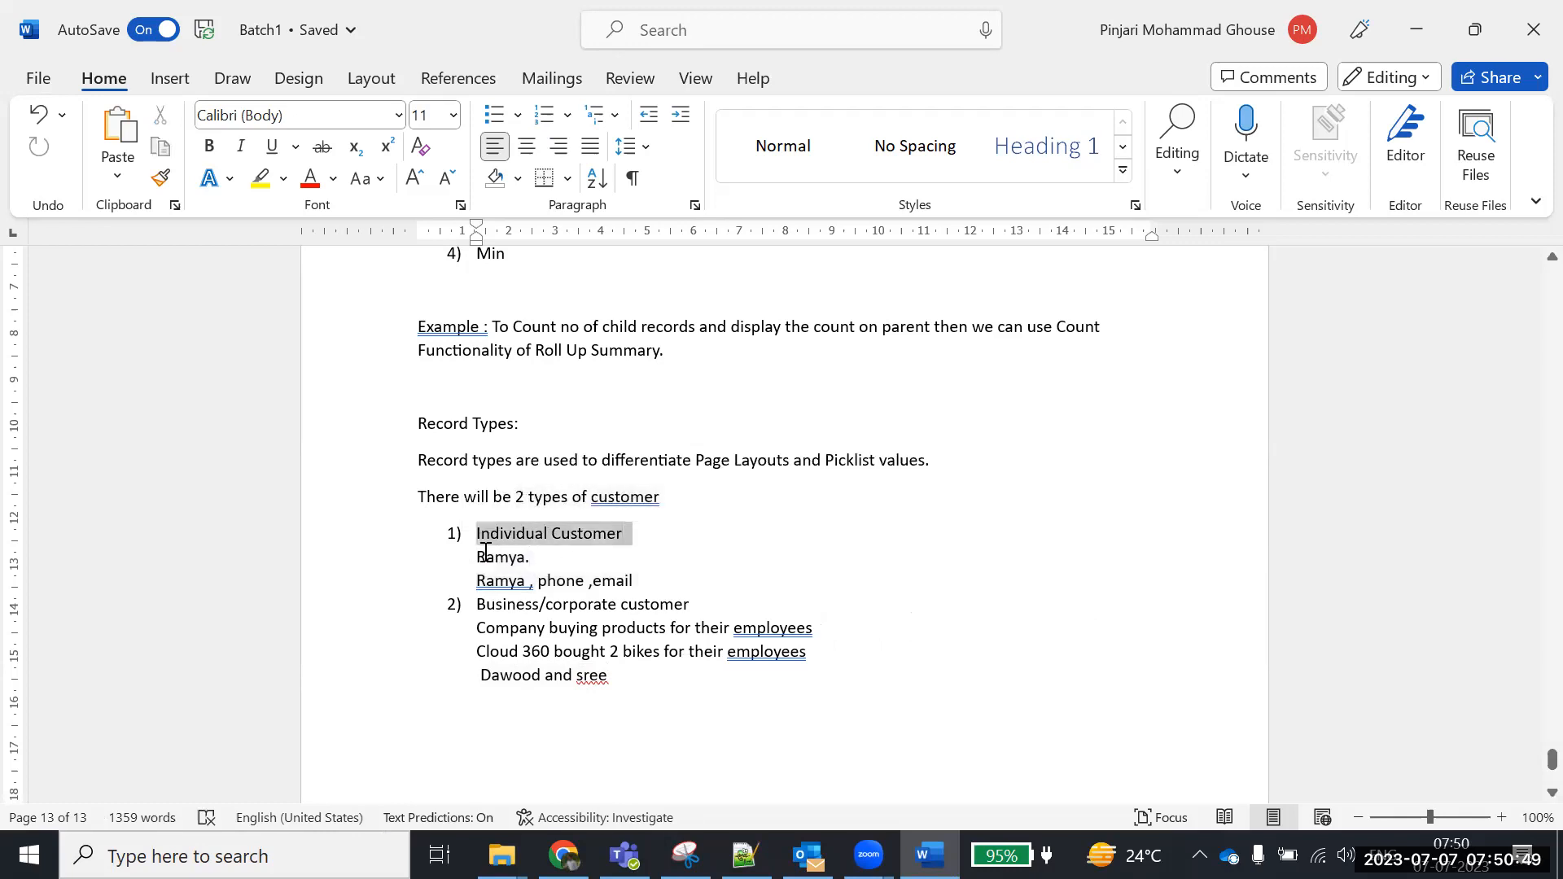
drag(477, 651, 620, 651)
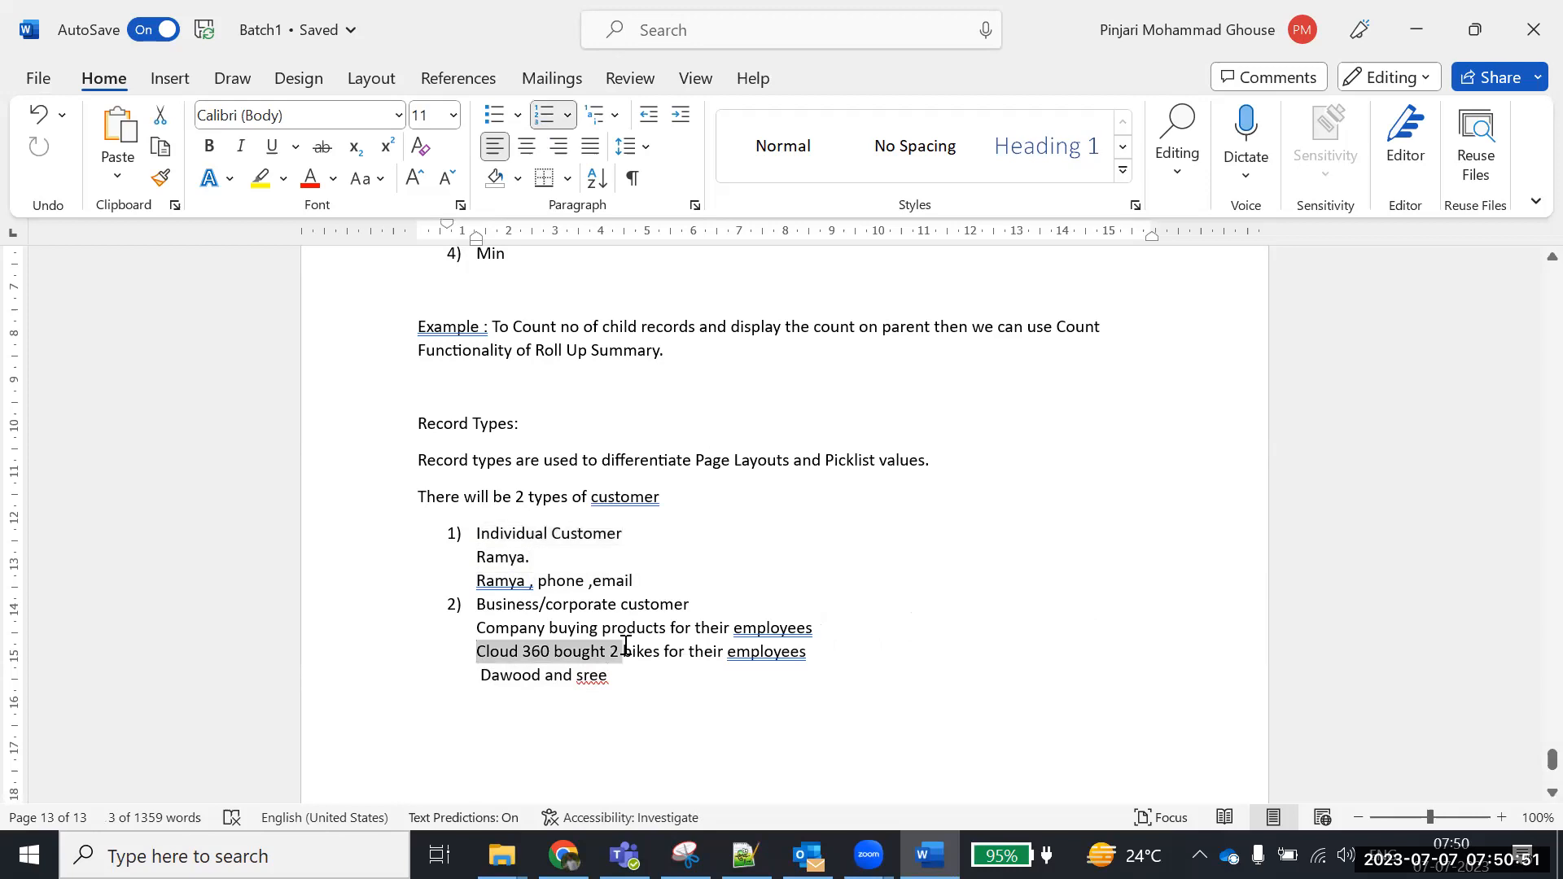
drag(480, 676, 632, 675)
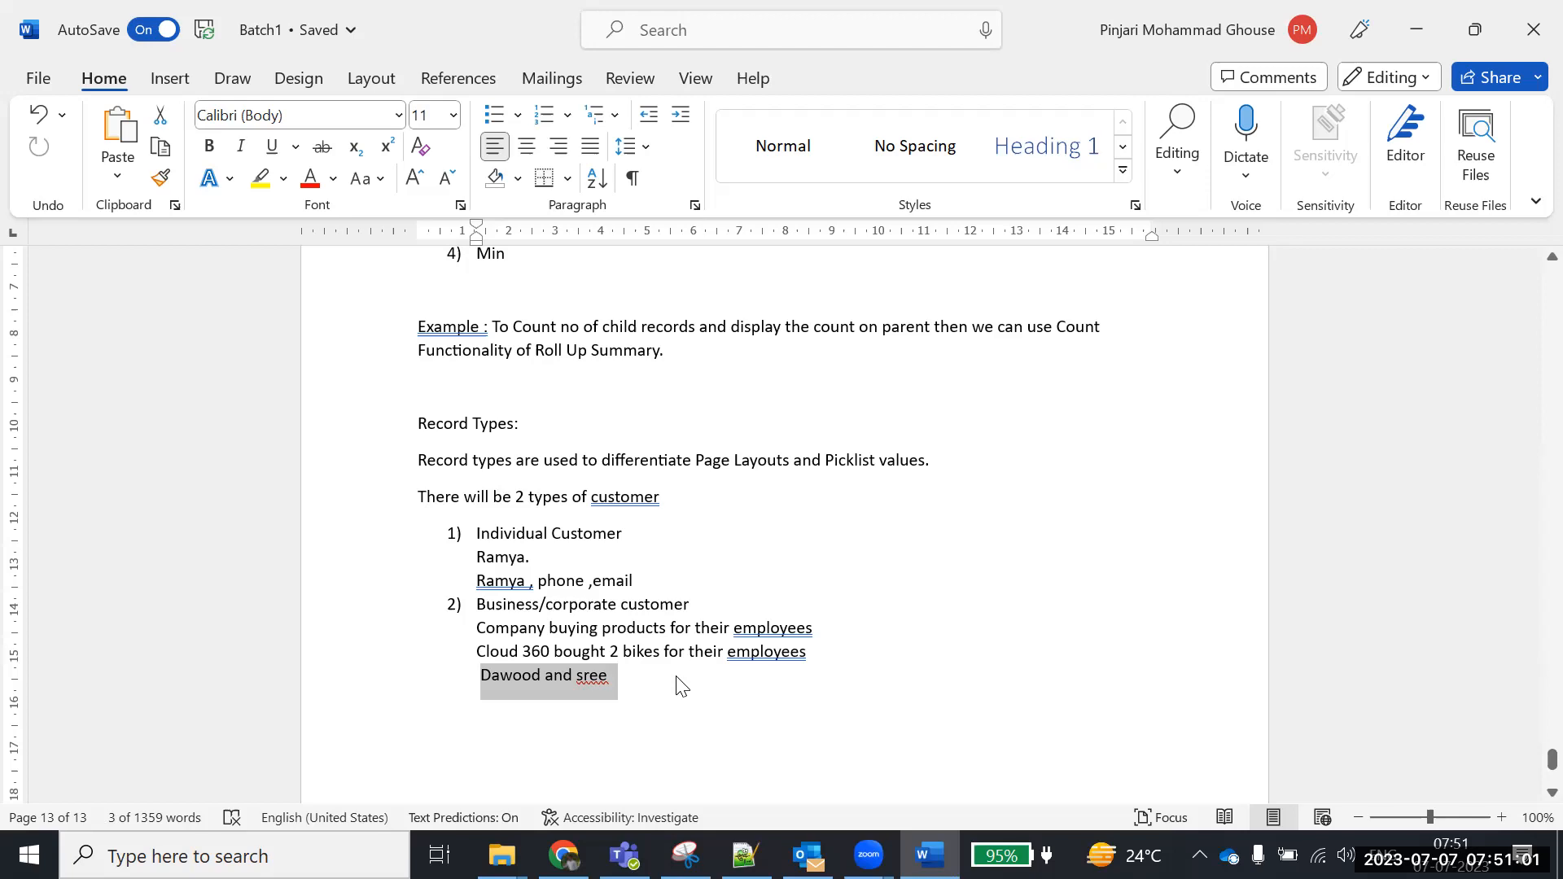
scroll(683, 686, down, 1)
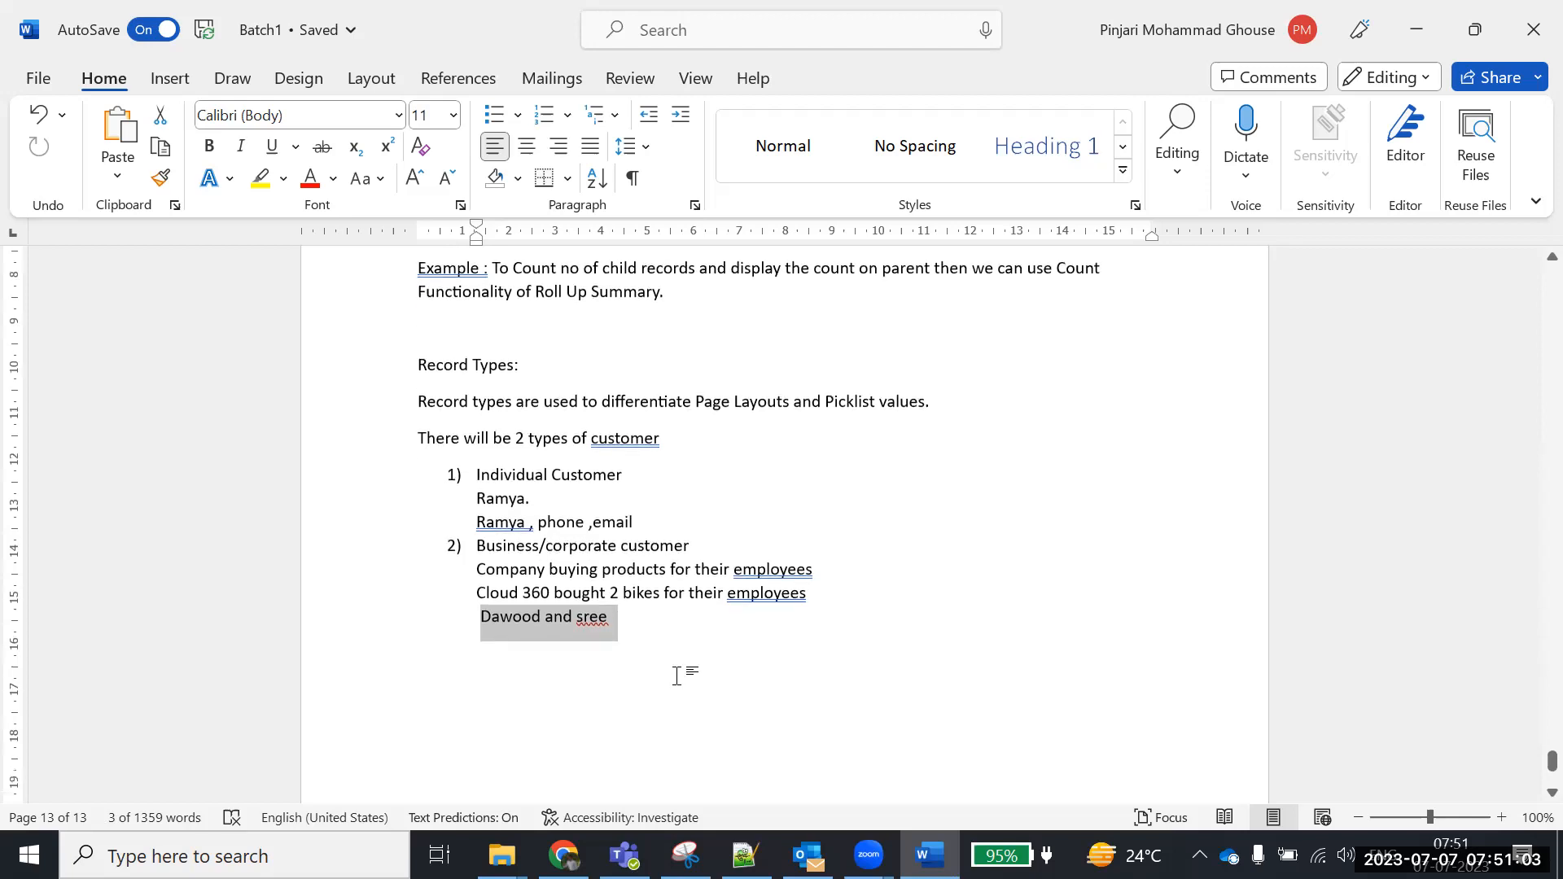
Label the individual customer's example lines 'Account :' and 'Contact :'
click(474, 498)
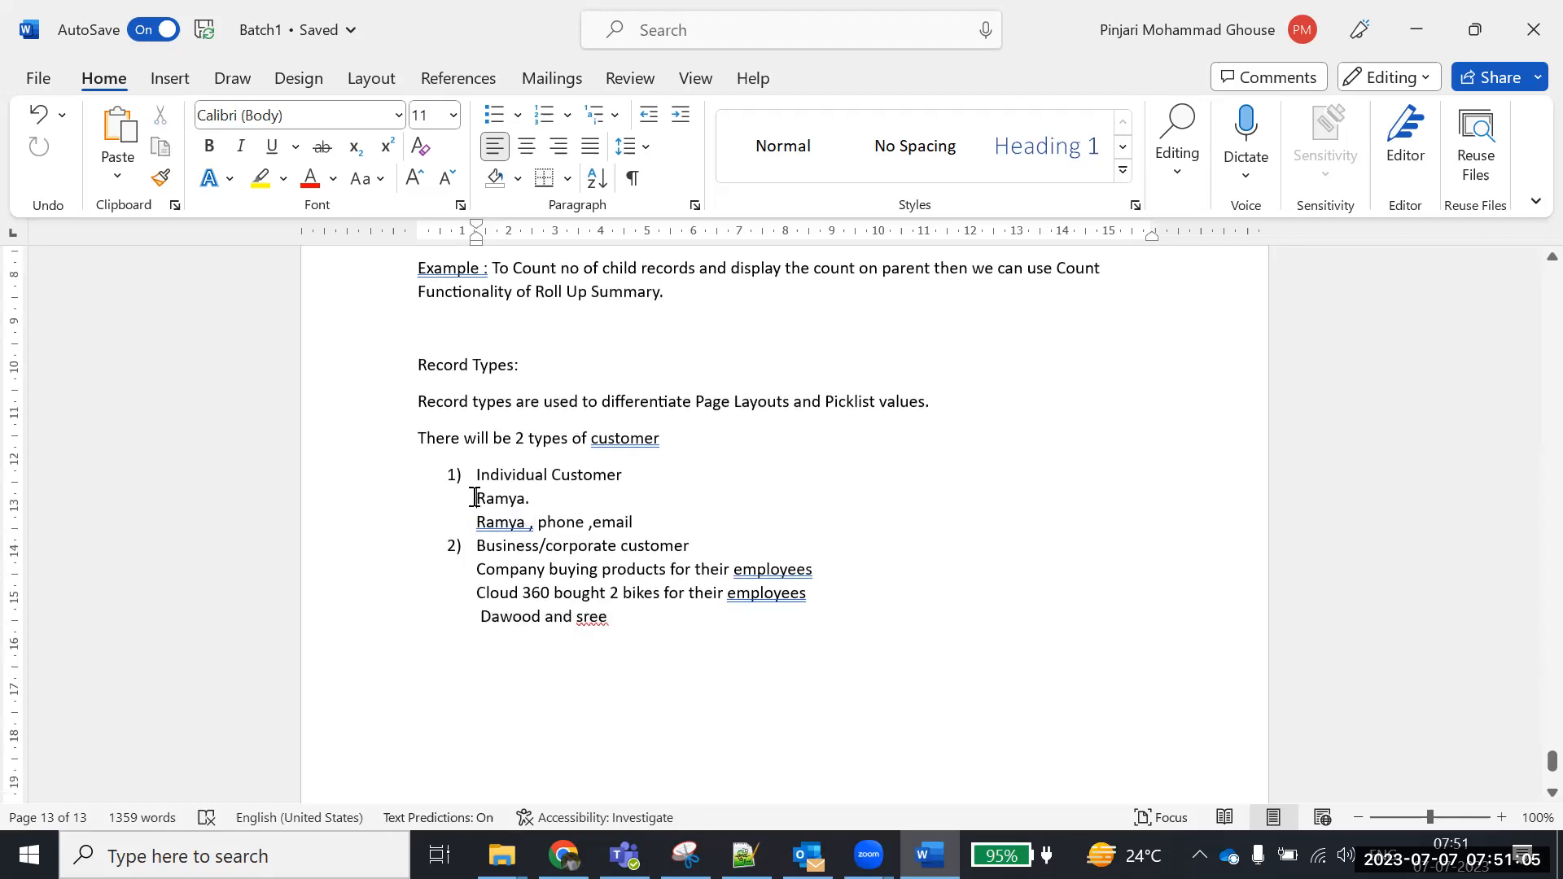
text(Account :)
click(478, 522)
text(Contact)
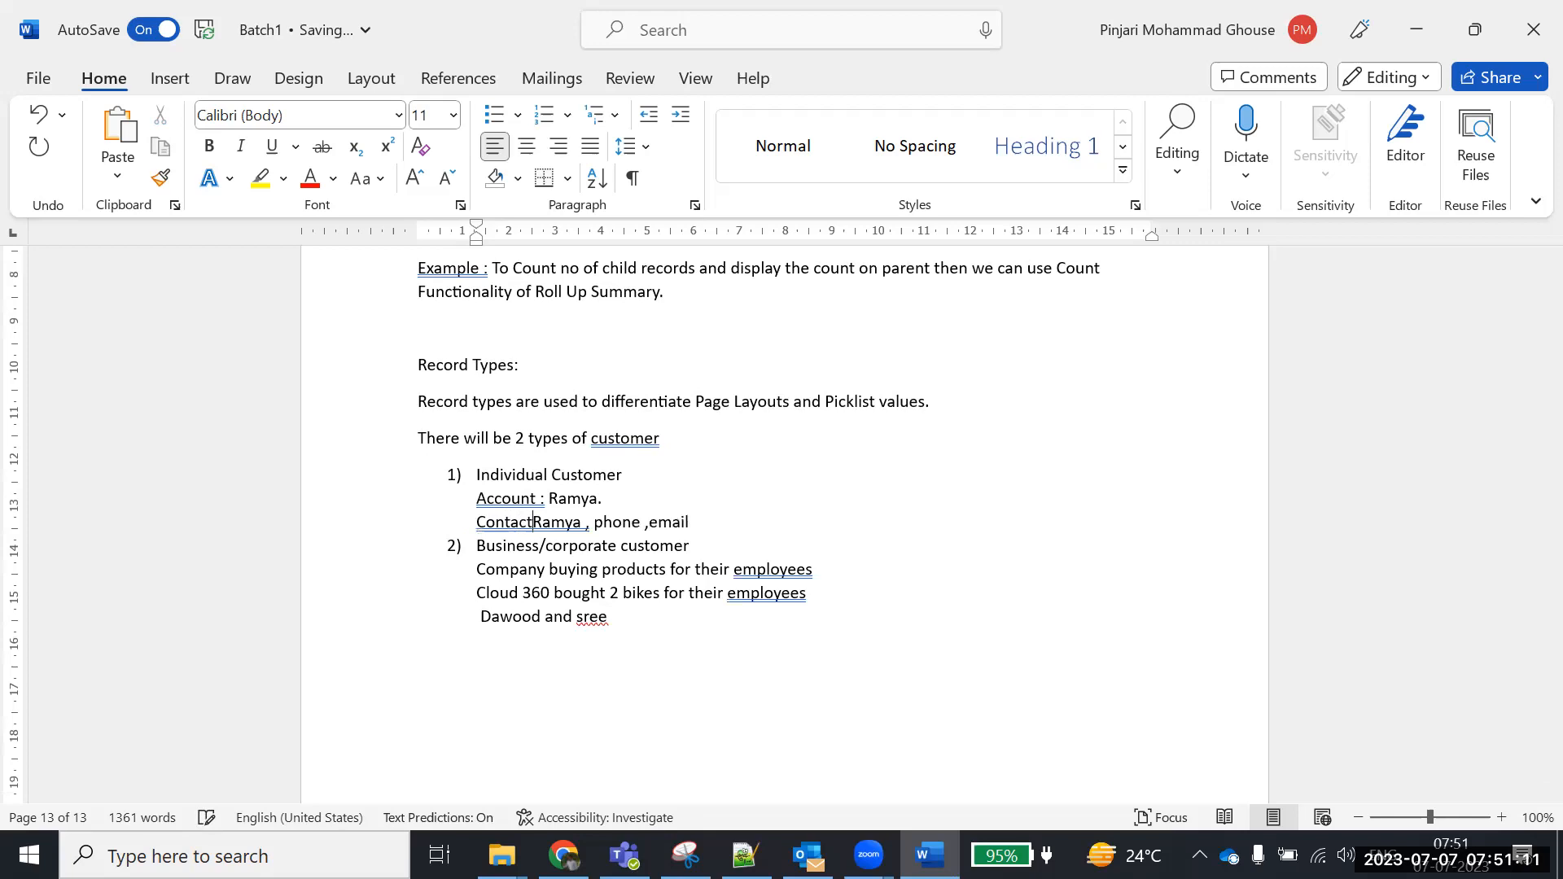
text( :)
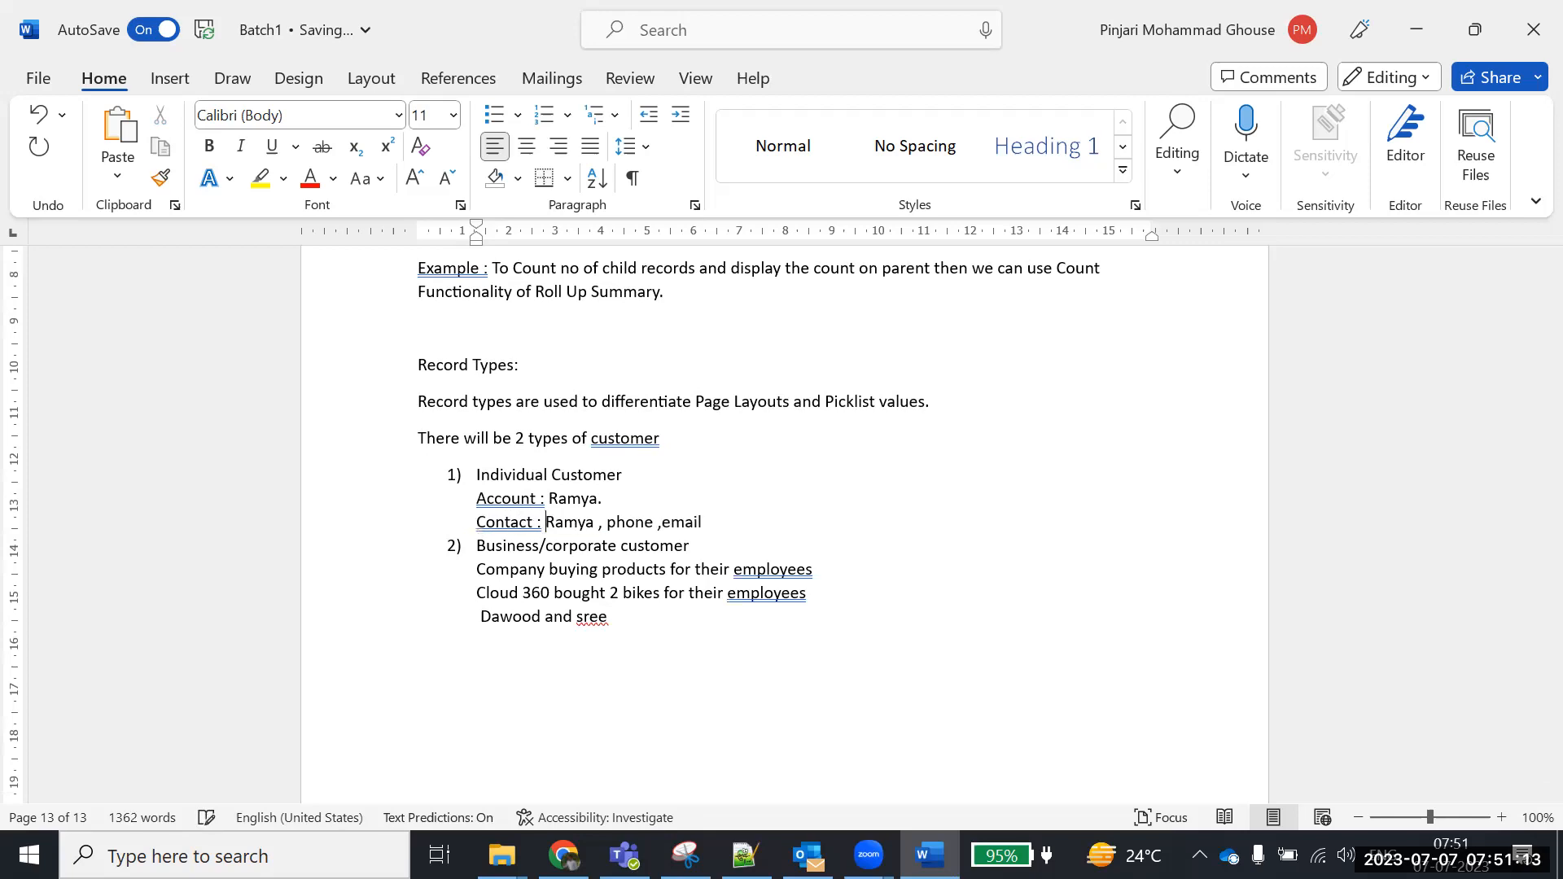
Label the Cloud 360 lines 'Account :' and 'Contacts :', adding a comma after Cloud 360
click(464, 587)
text(Account )
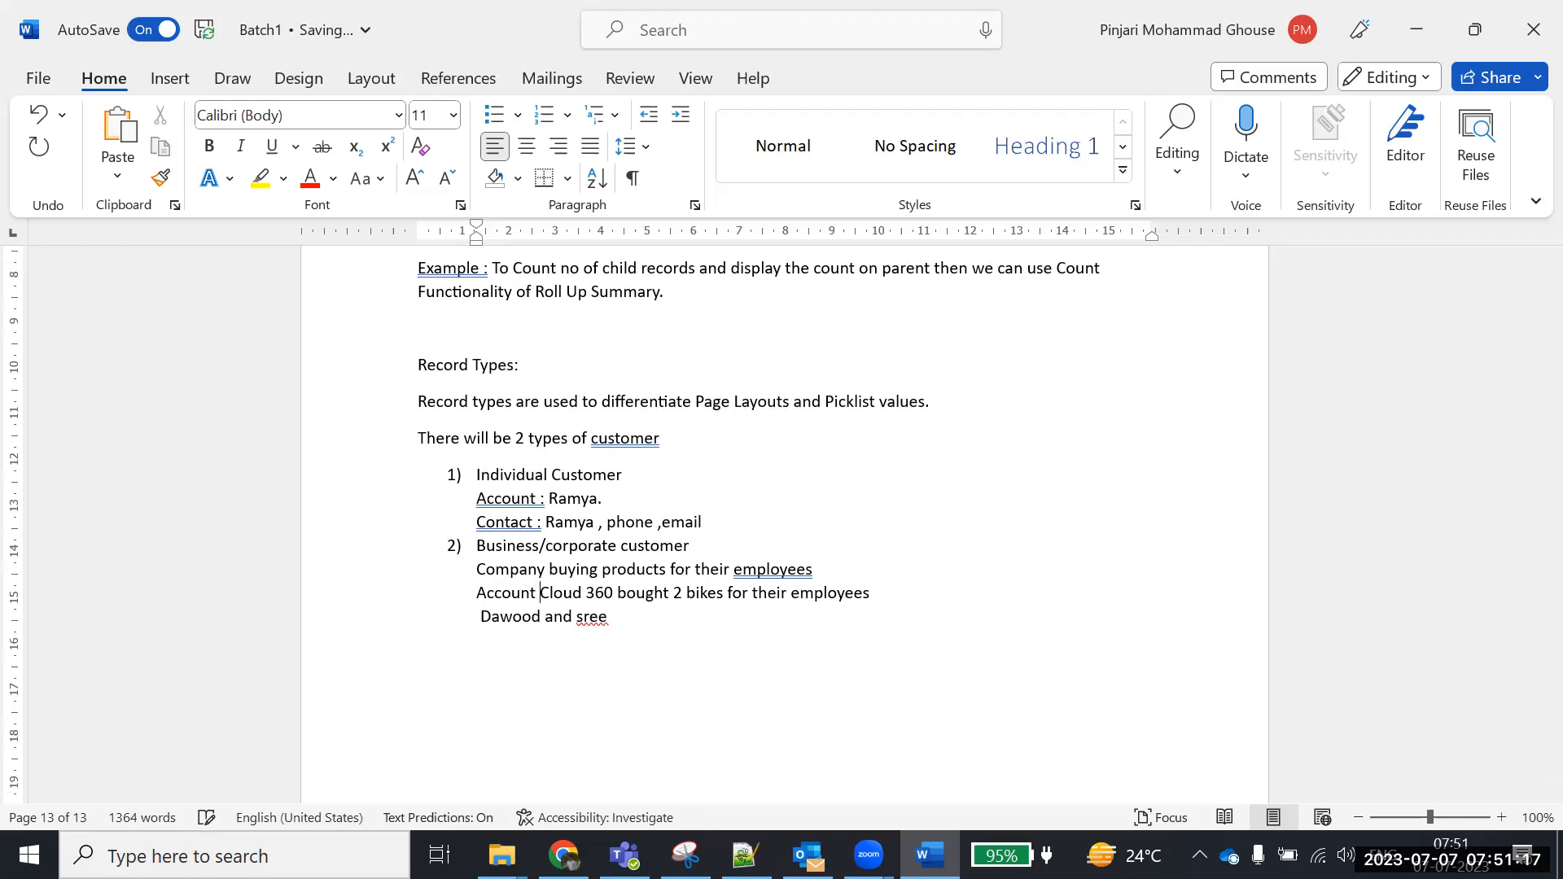
text(:)
click(475, 619)
text(Contacts :)
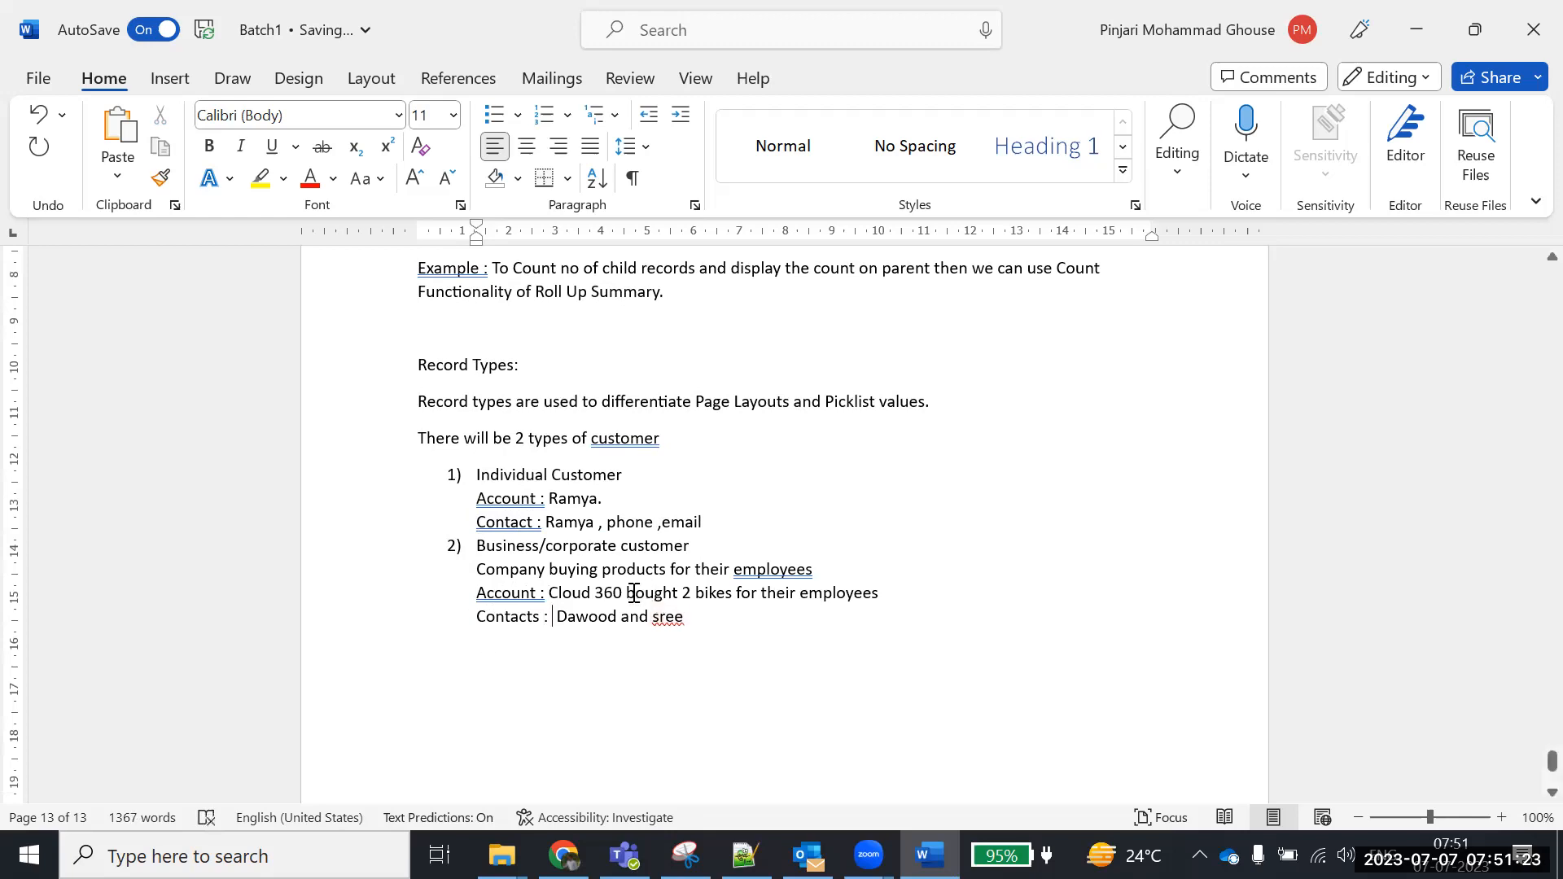
click(628, 593)
text(,)
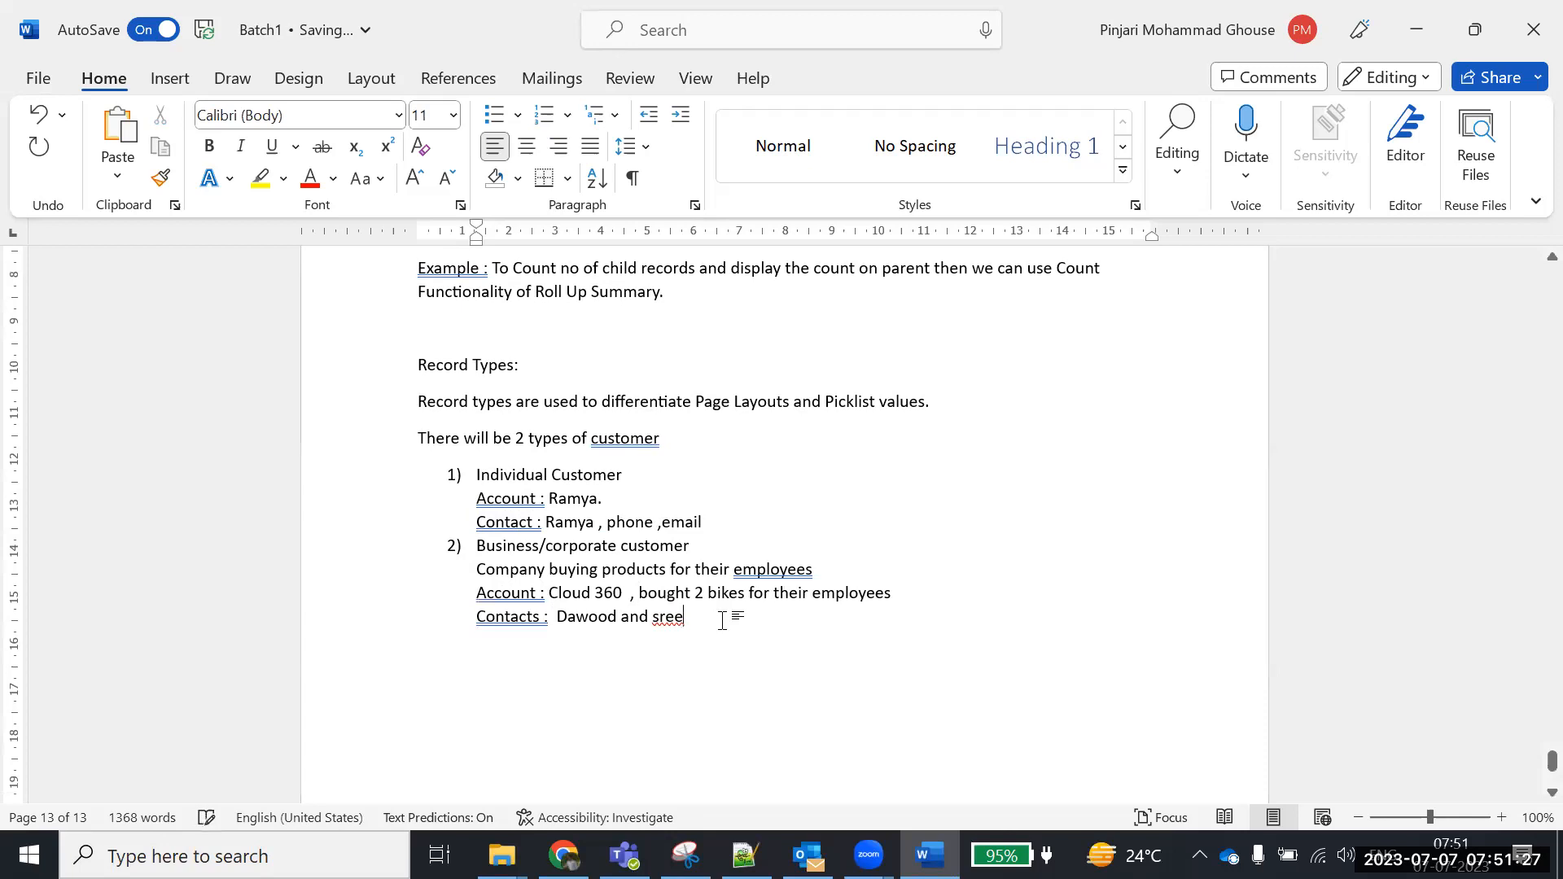
click(722, 620)
drag(697, 617, 464, 475)
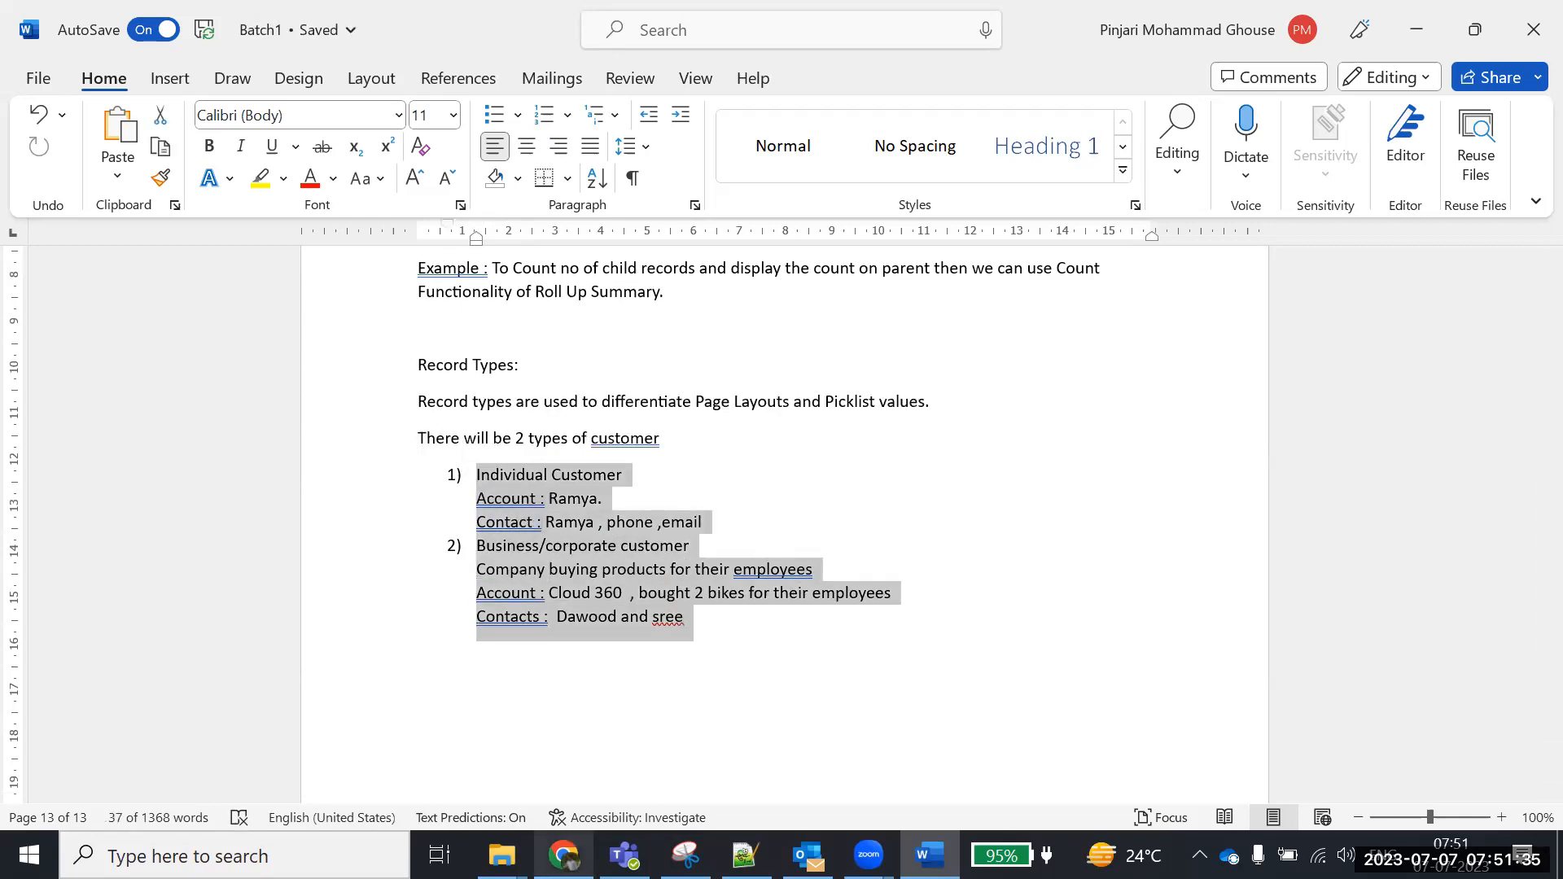
From the Salesforce Accounts home page, open a blank New Account edit form
click(564, 855)
scroll(283, 403, up, 5)
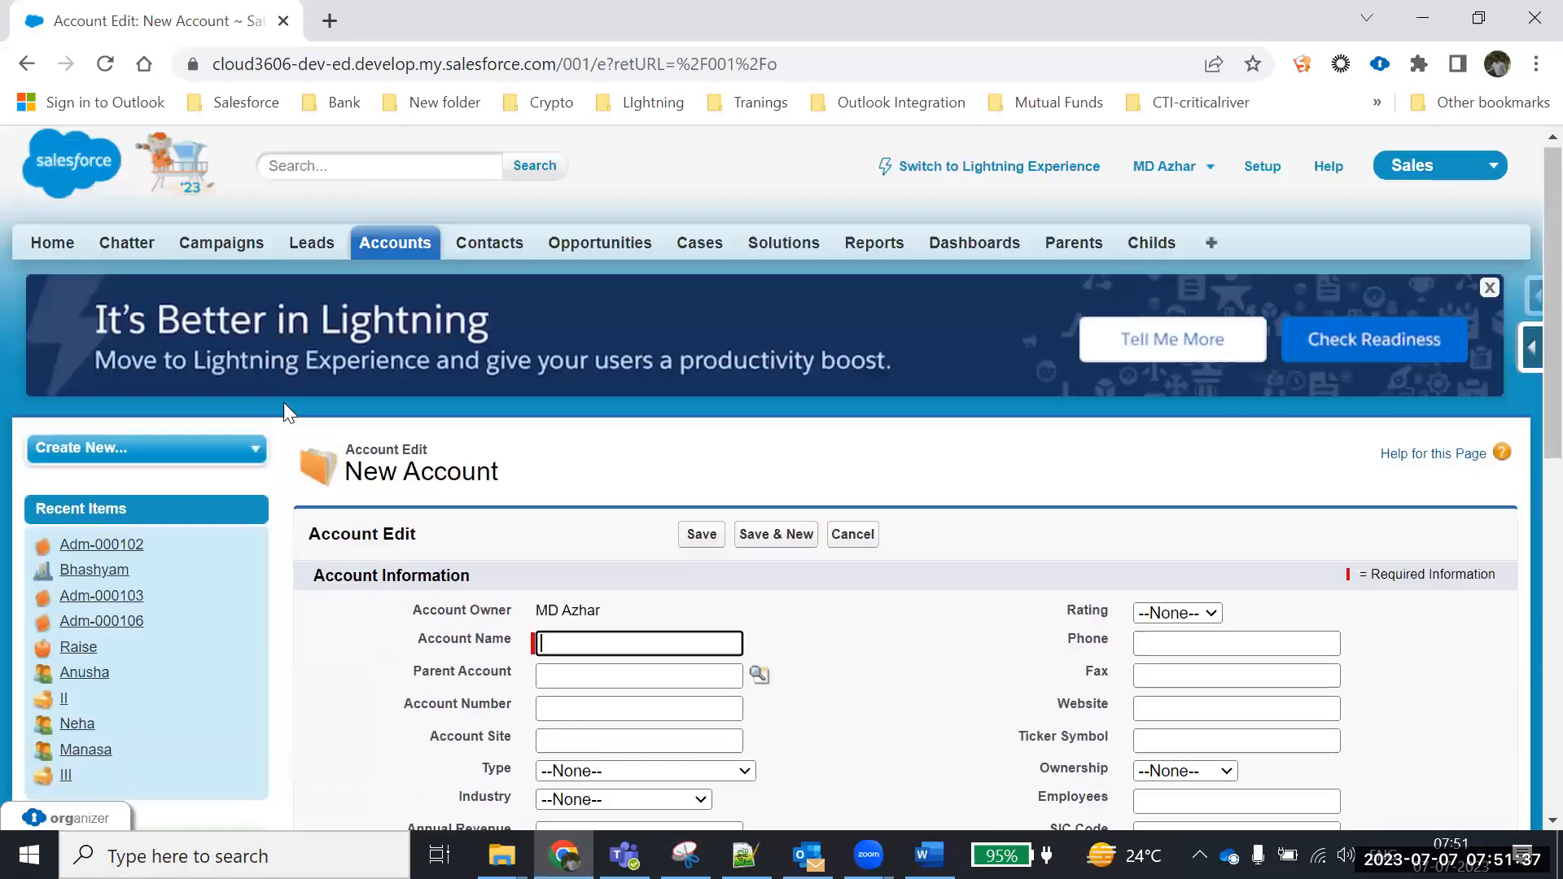
click(405, 263)
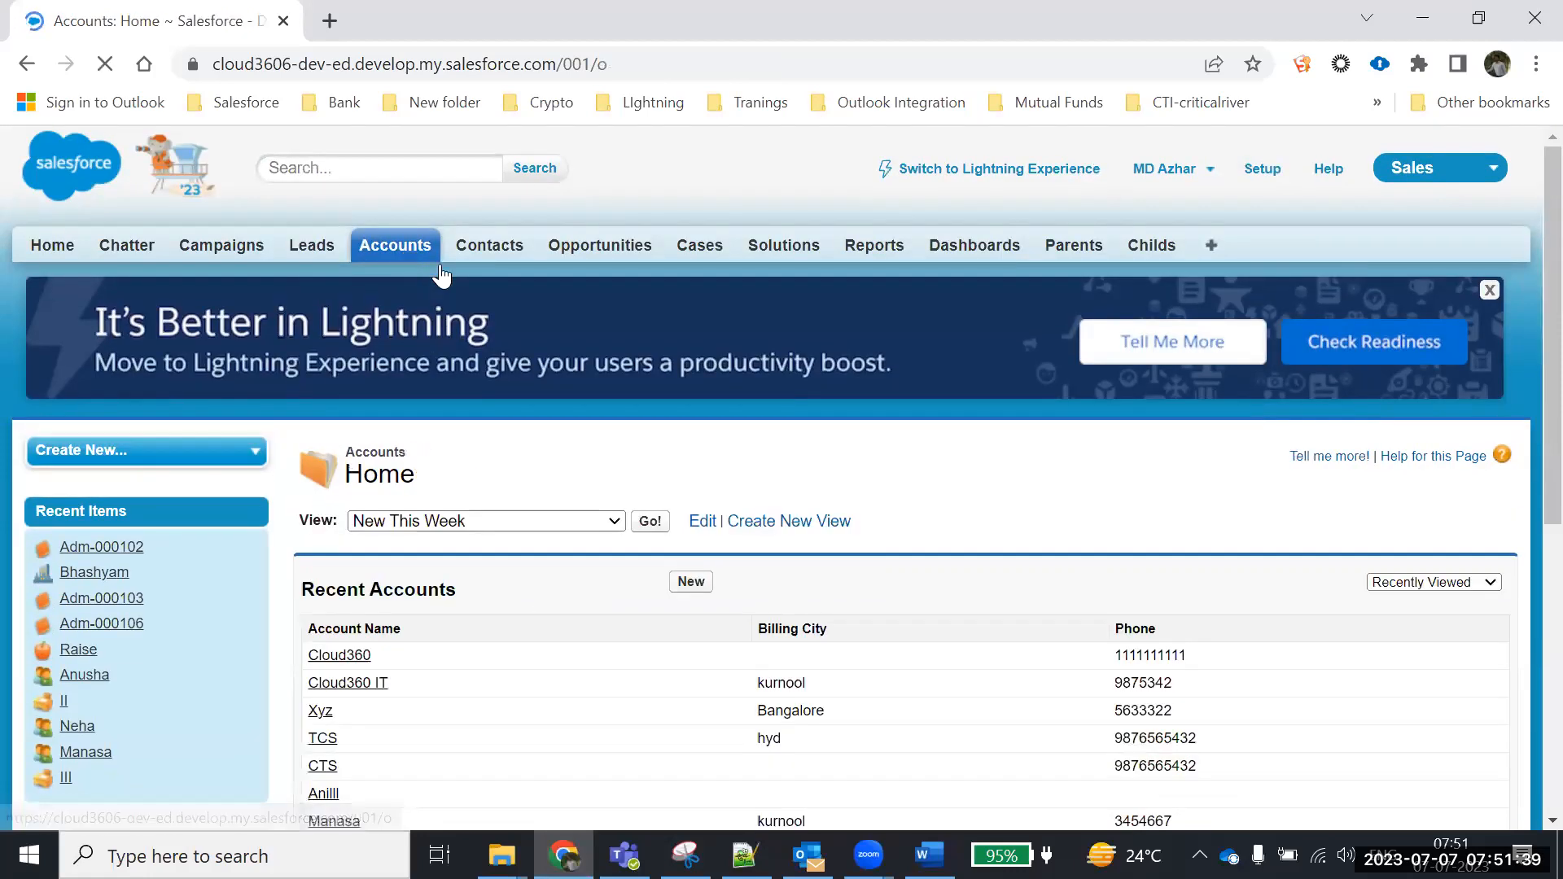
scroll(525, 464, down, 3)
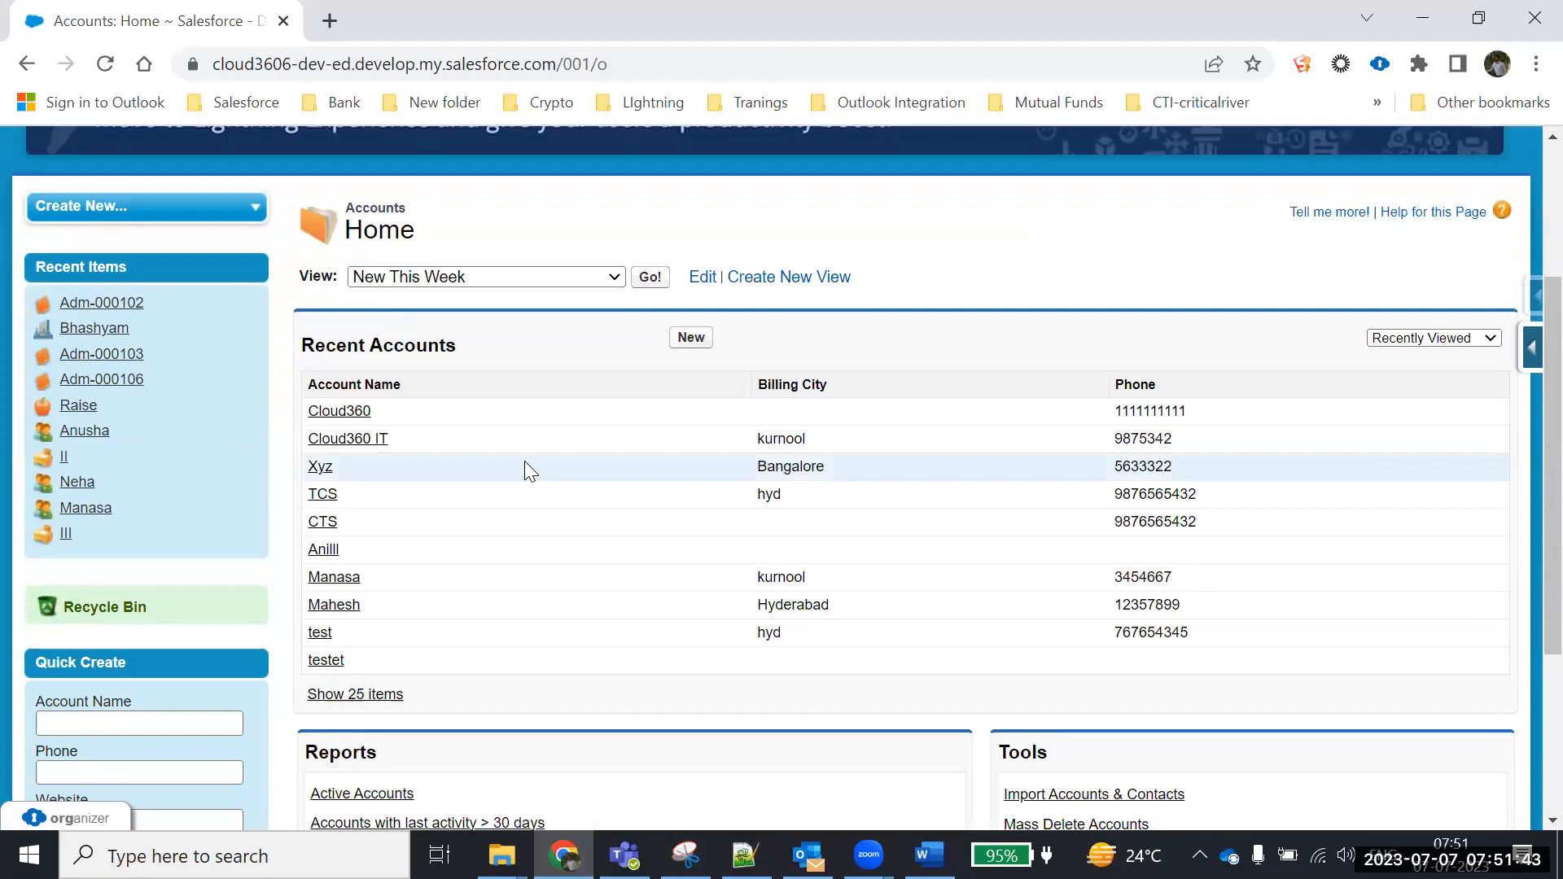
click(690, 337)
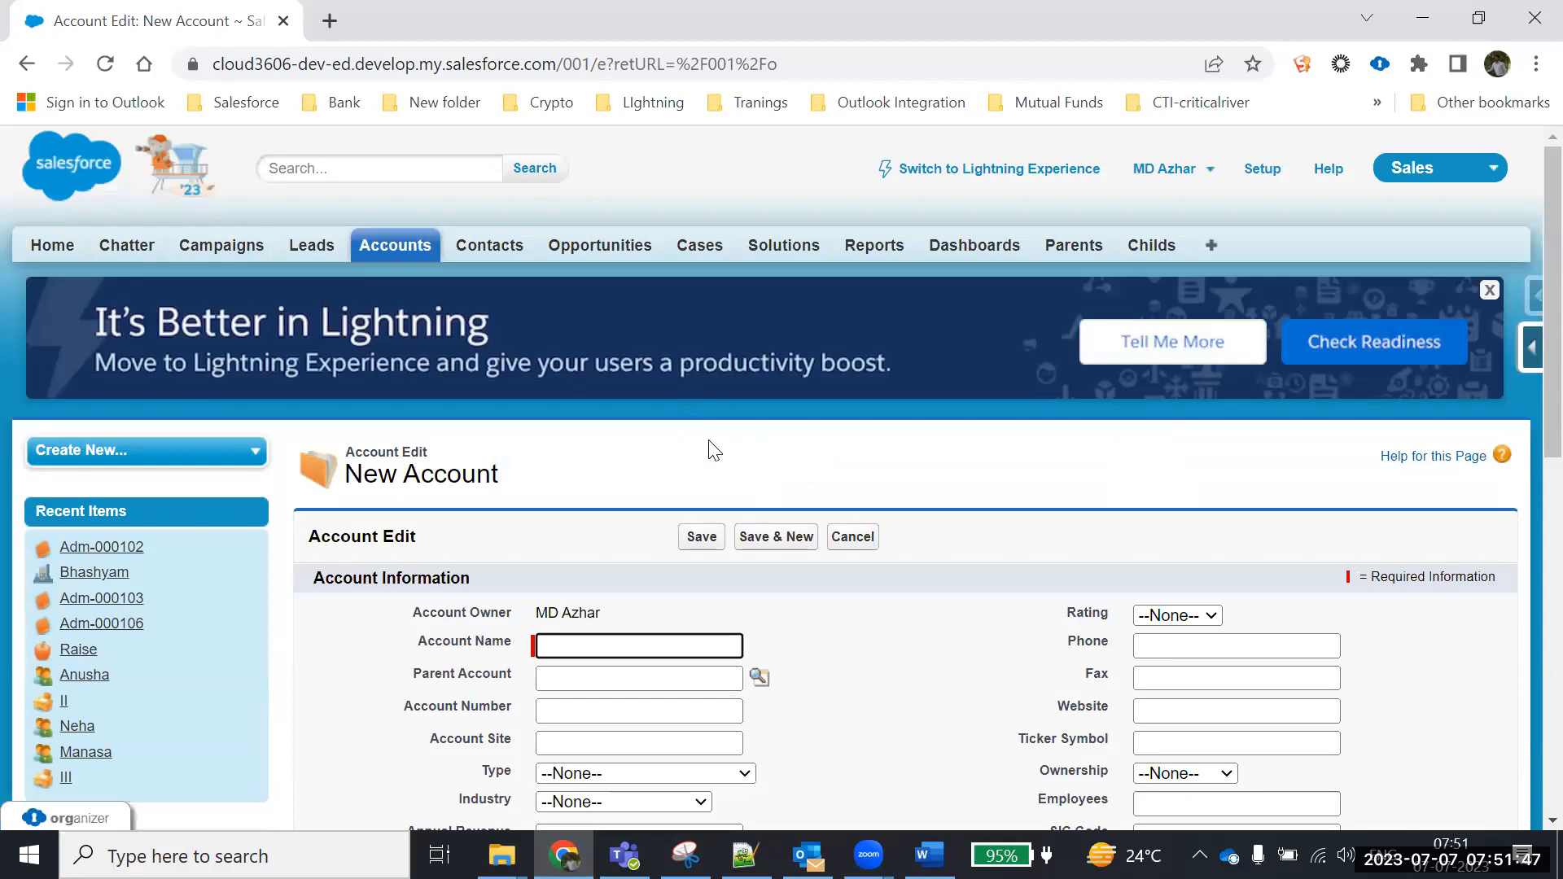
scroll(709, 447, down, 3)
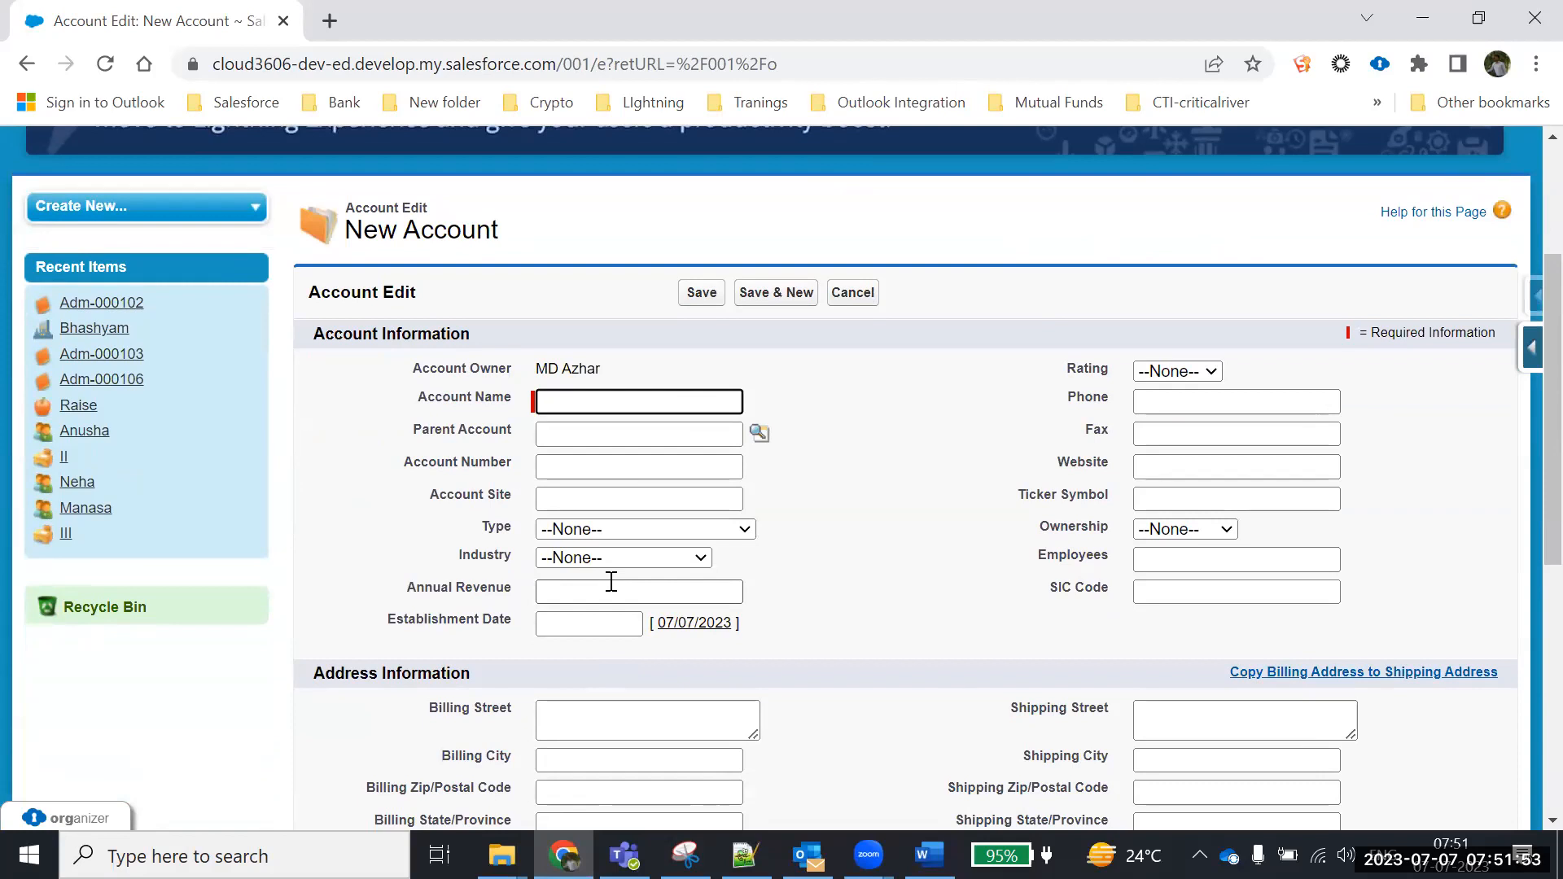
scroll(743, 634, down, 2)
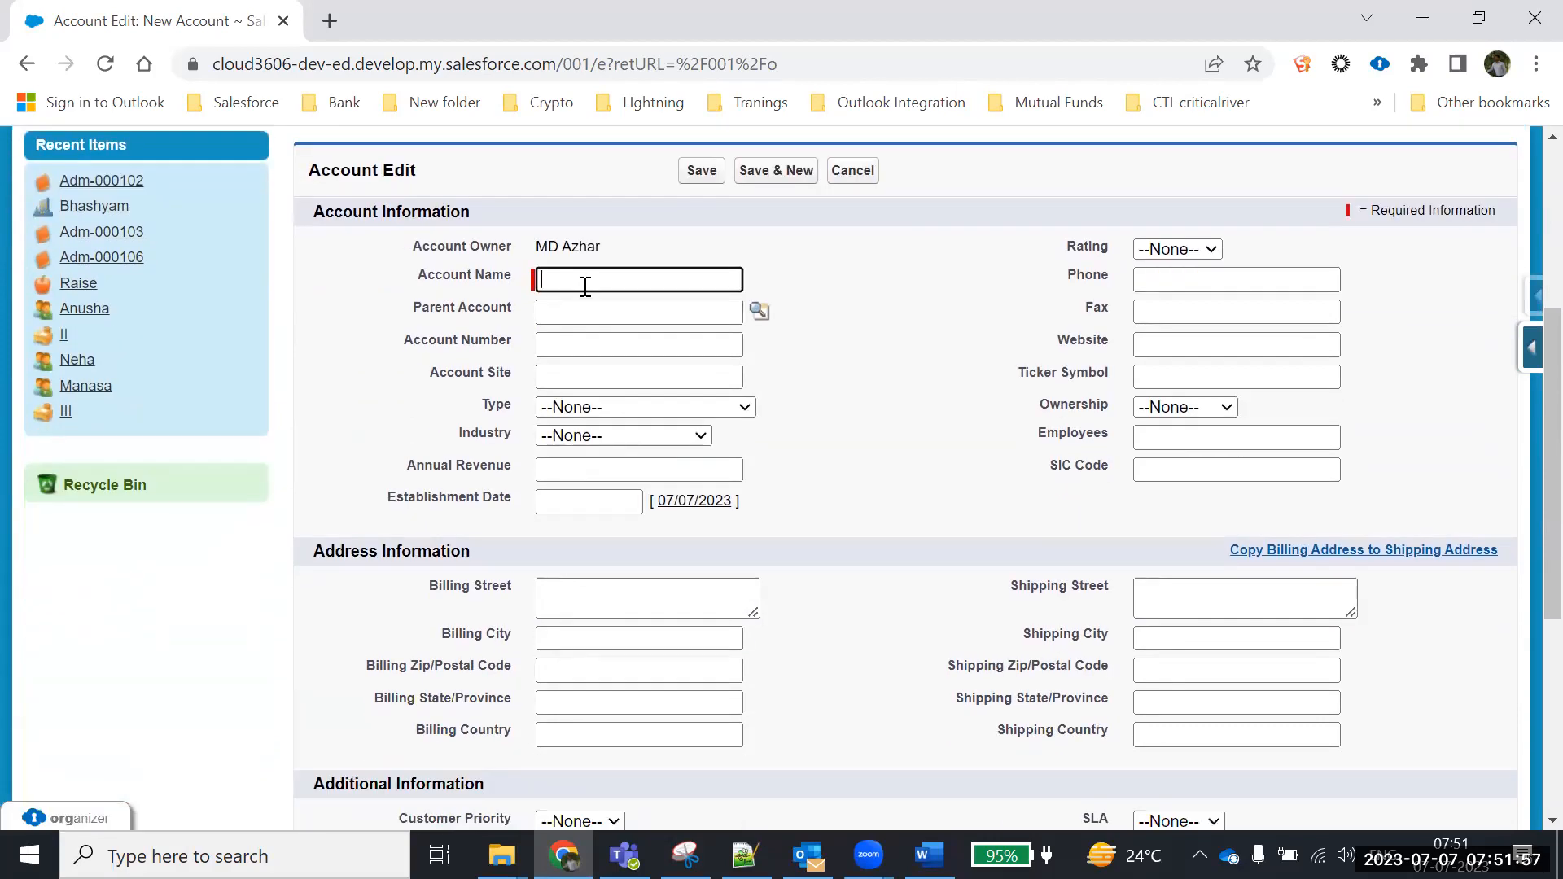
Enter the individual customer's name as Account Name and set Type to Customer - Direct
text(Ramya)
click(602, 343)
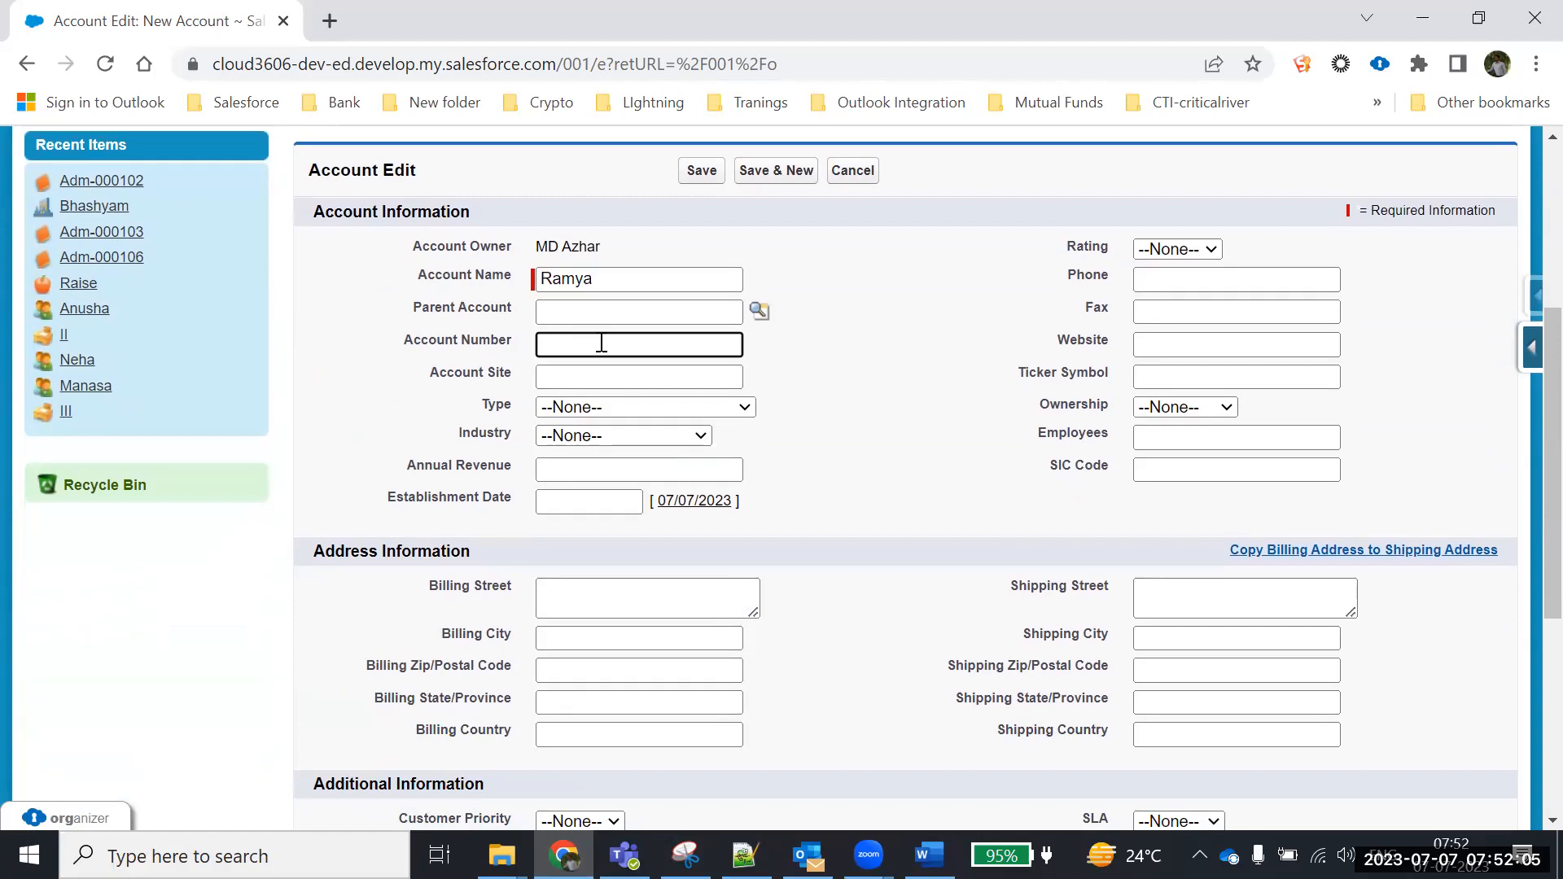
click(592, 388)
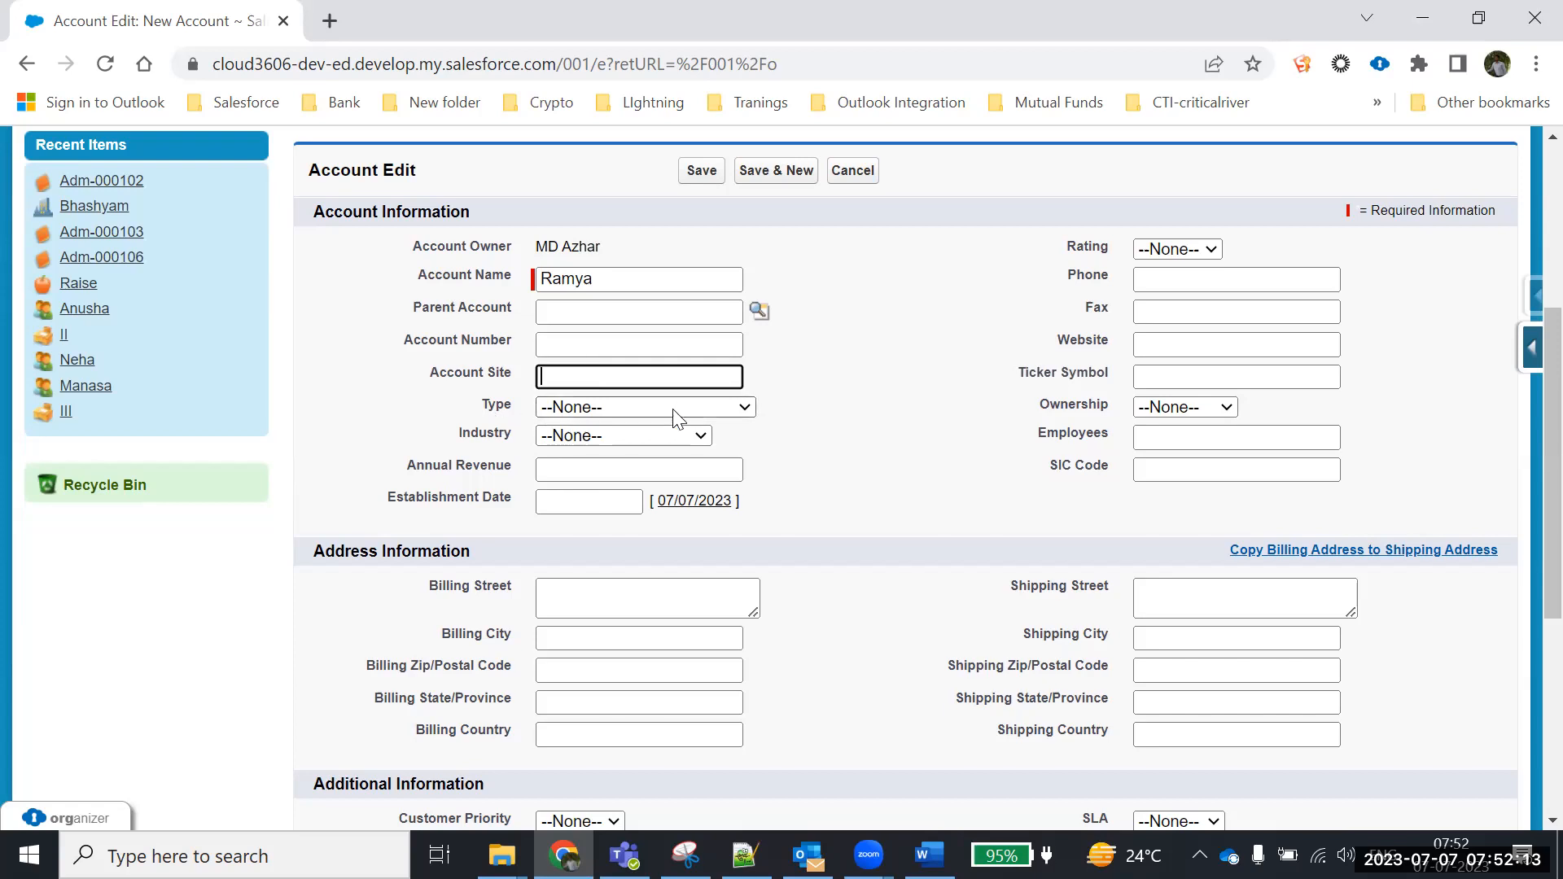
click(625, 409)
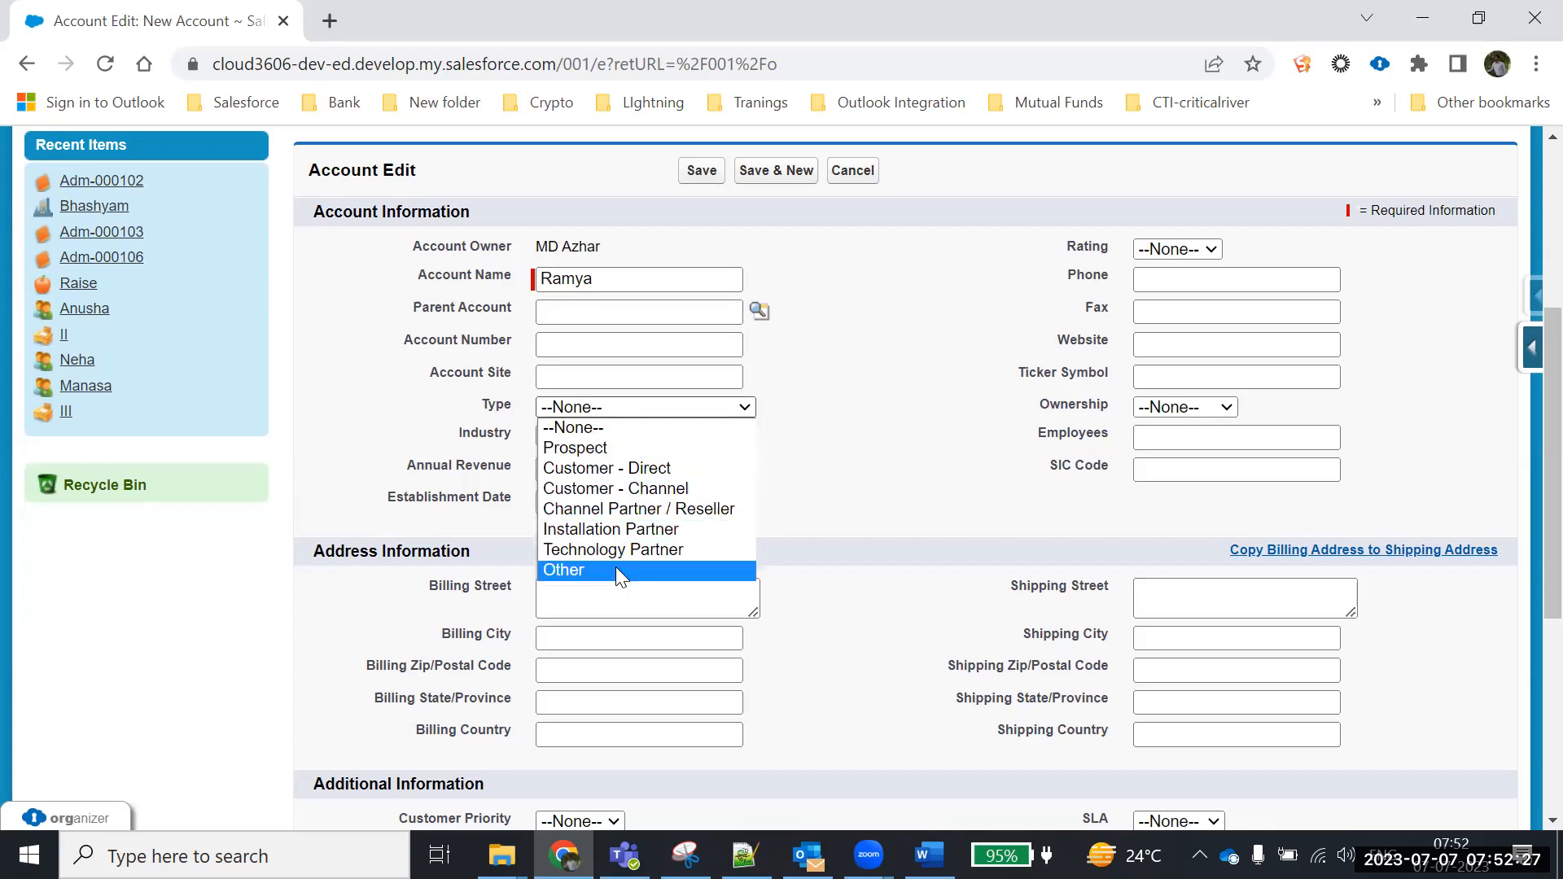
click(607, 467)
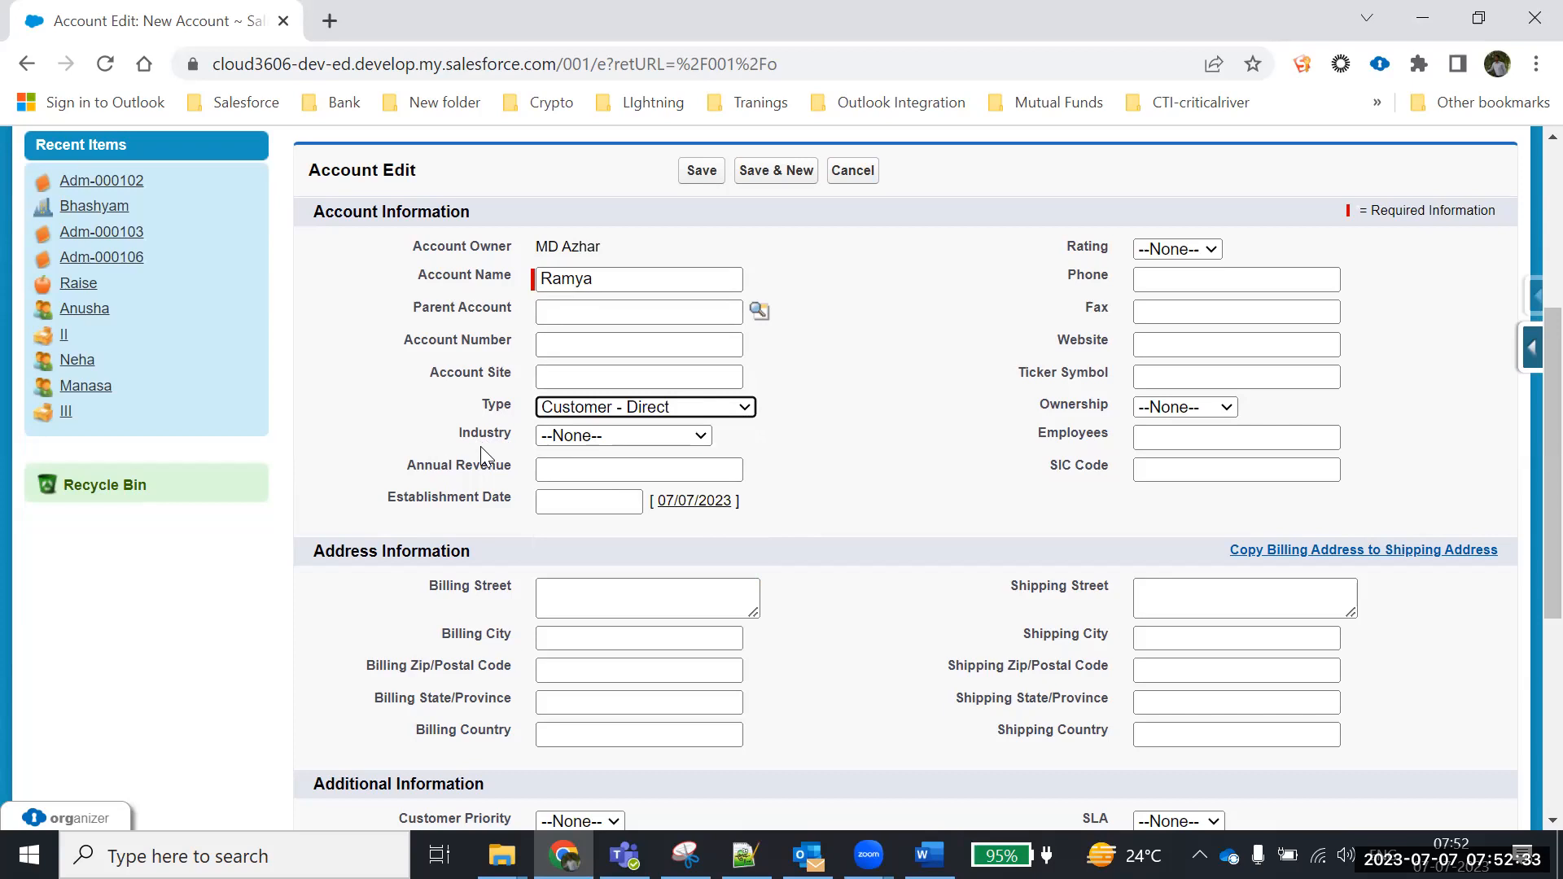
Set the account's Industry to Technology
click(486, 284)
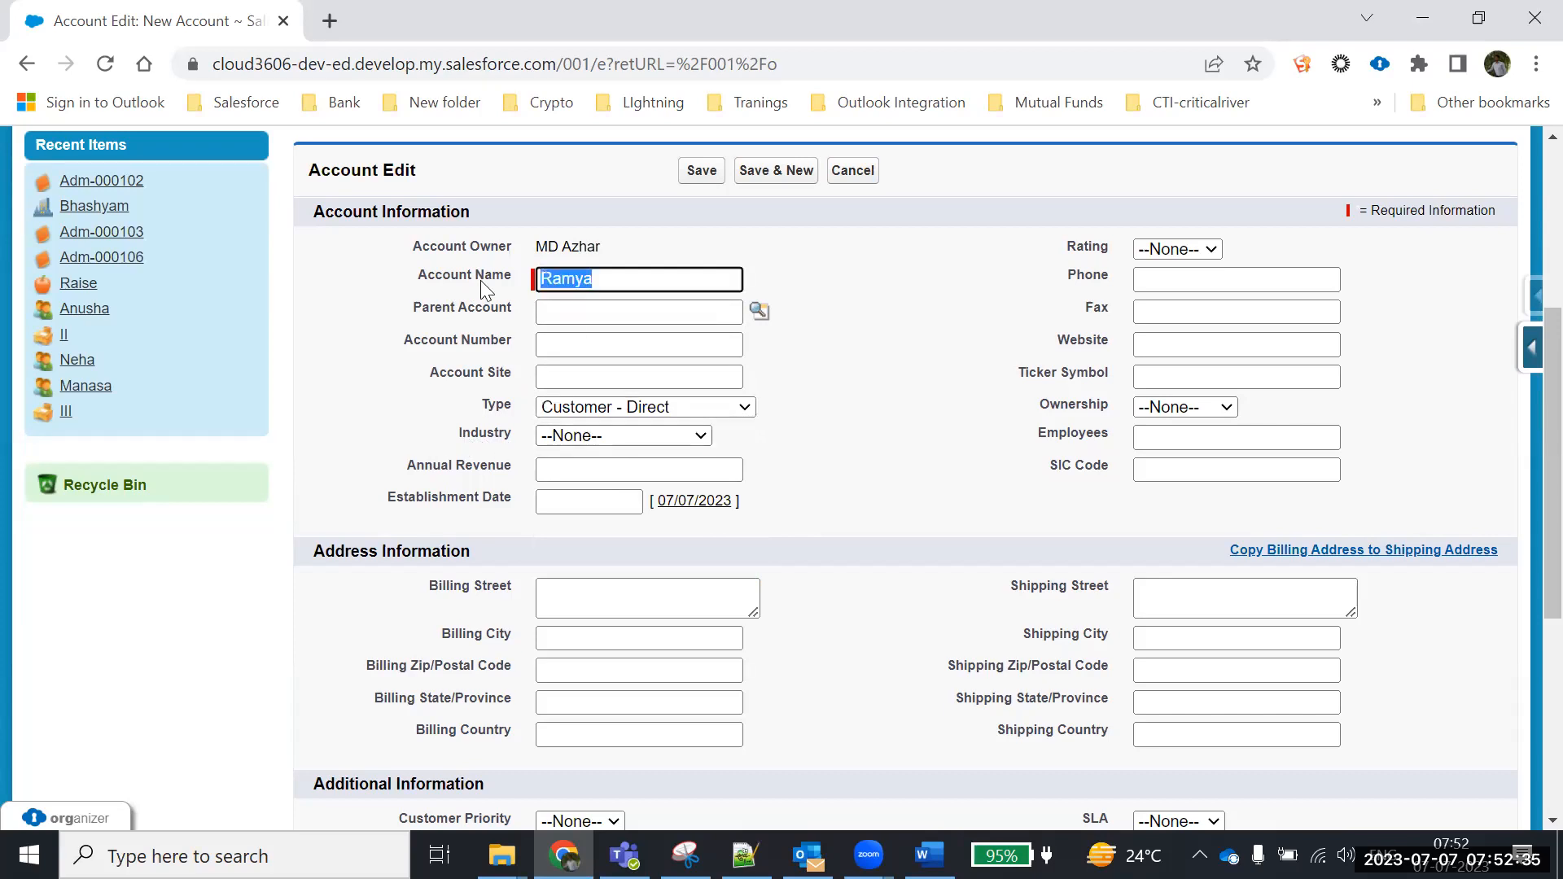
click(605, 437)
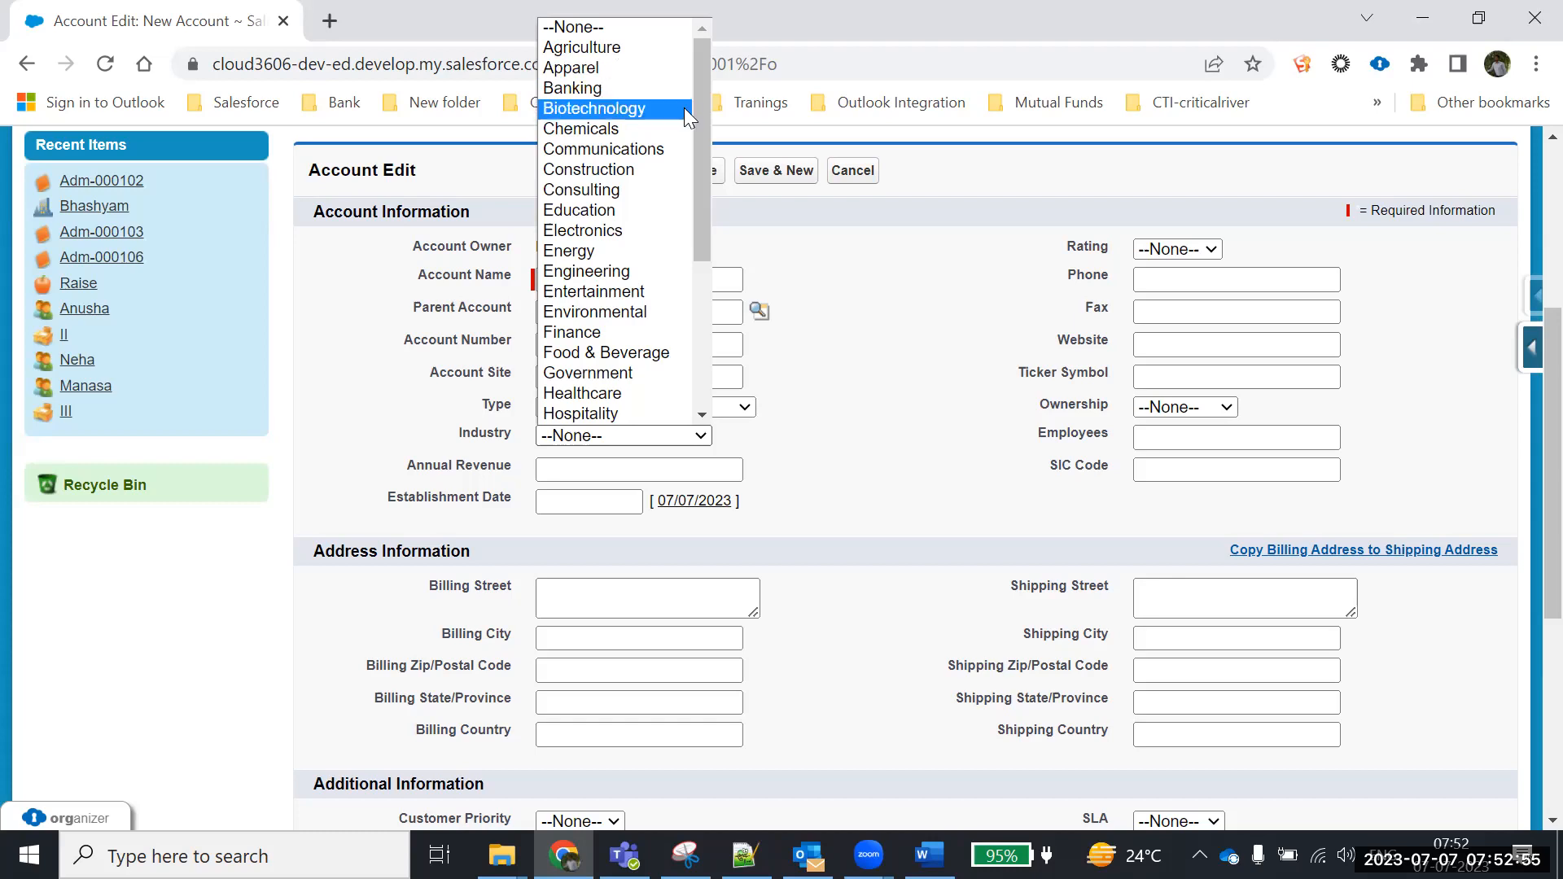
drag(702, 80, 690, 285)
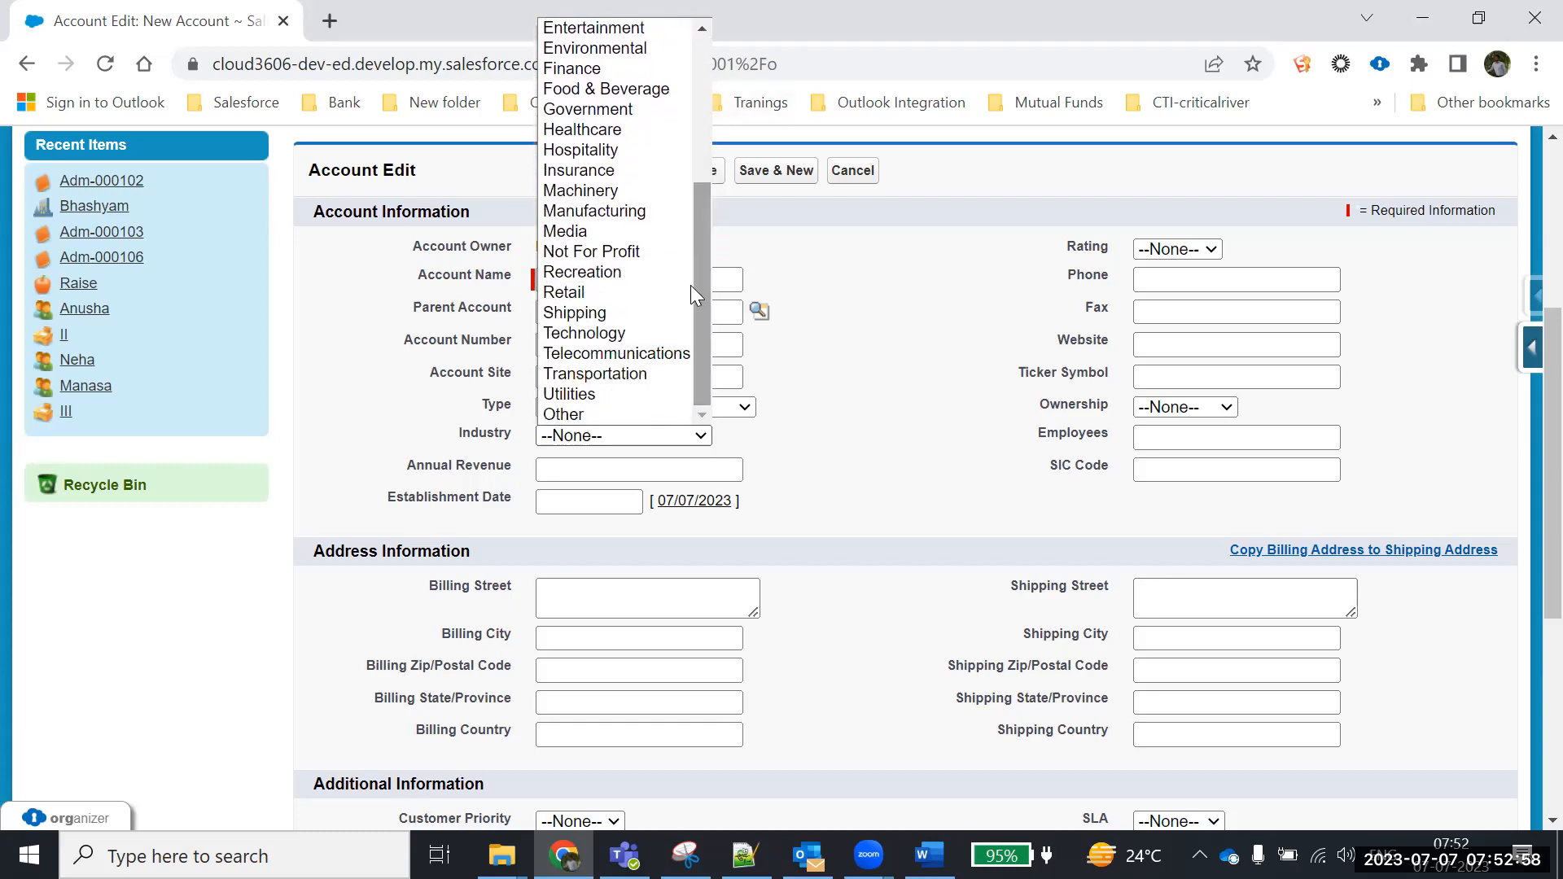
click(613, 340)
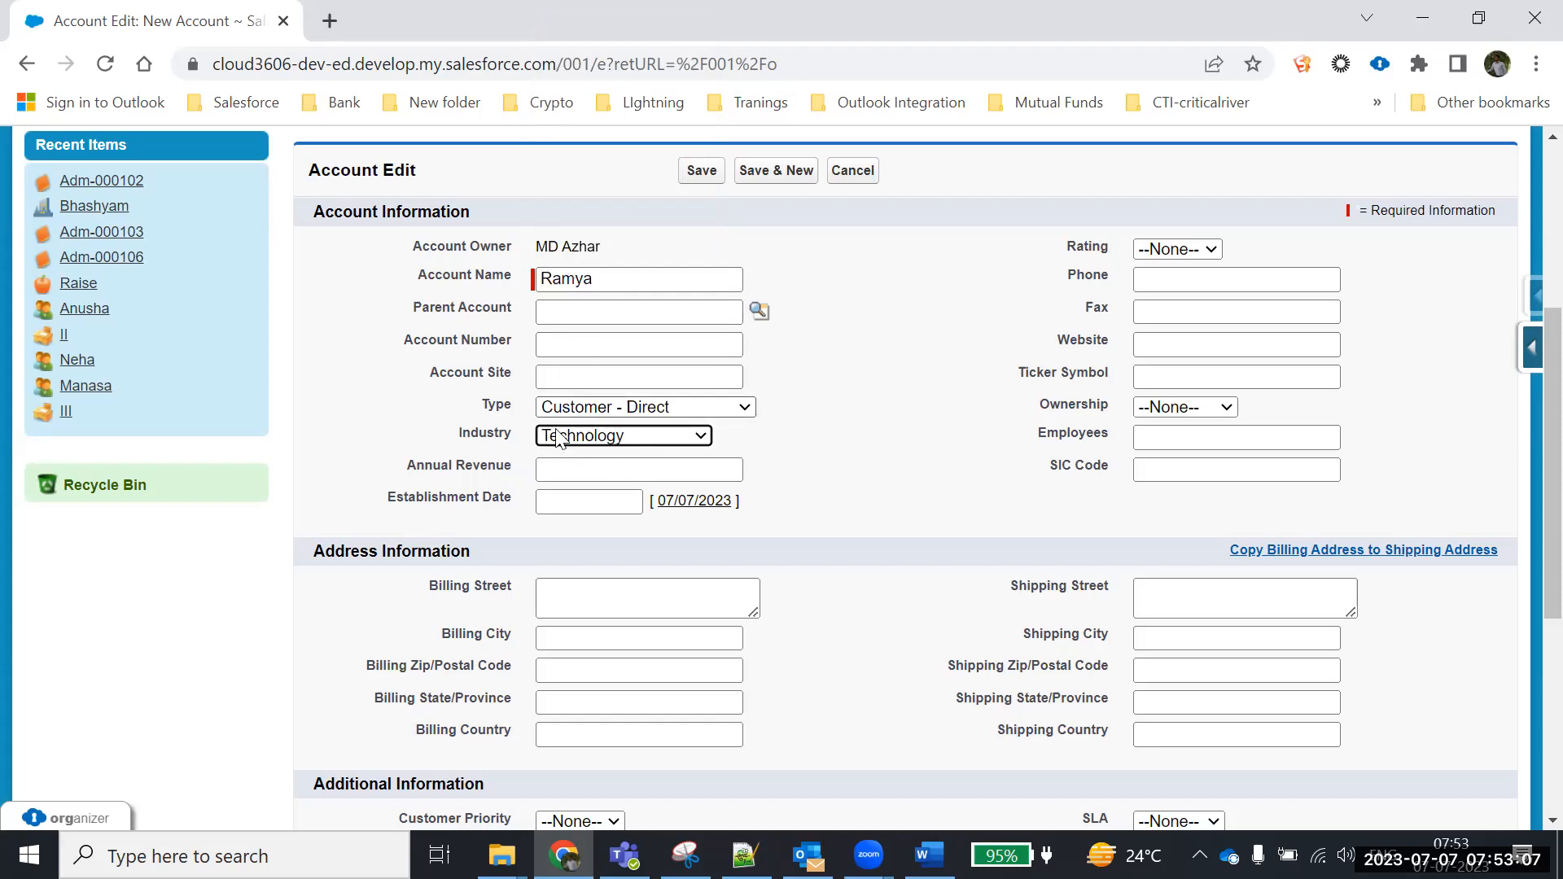
Set the account's Annual Revenue to 1000000
click(551, 471)
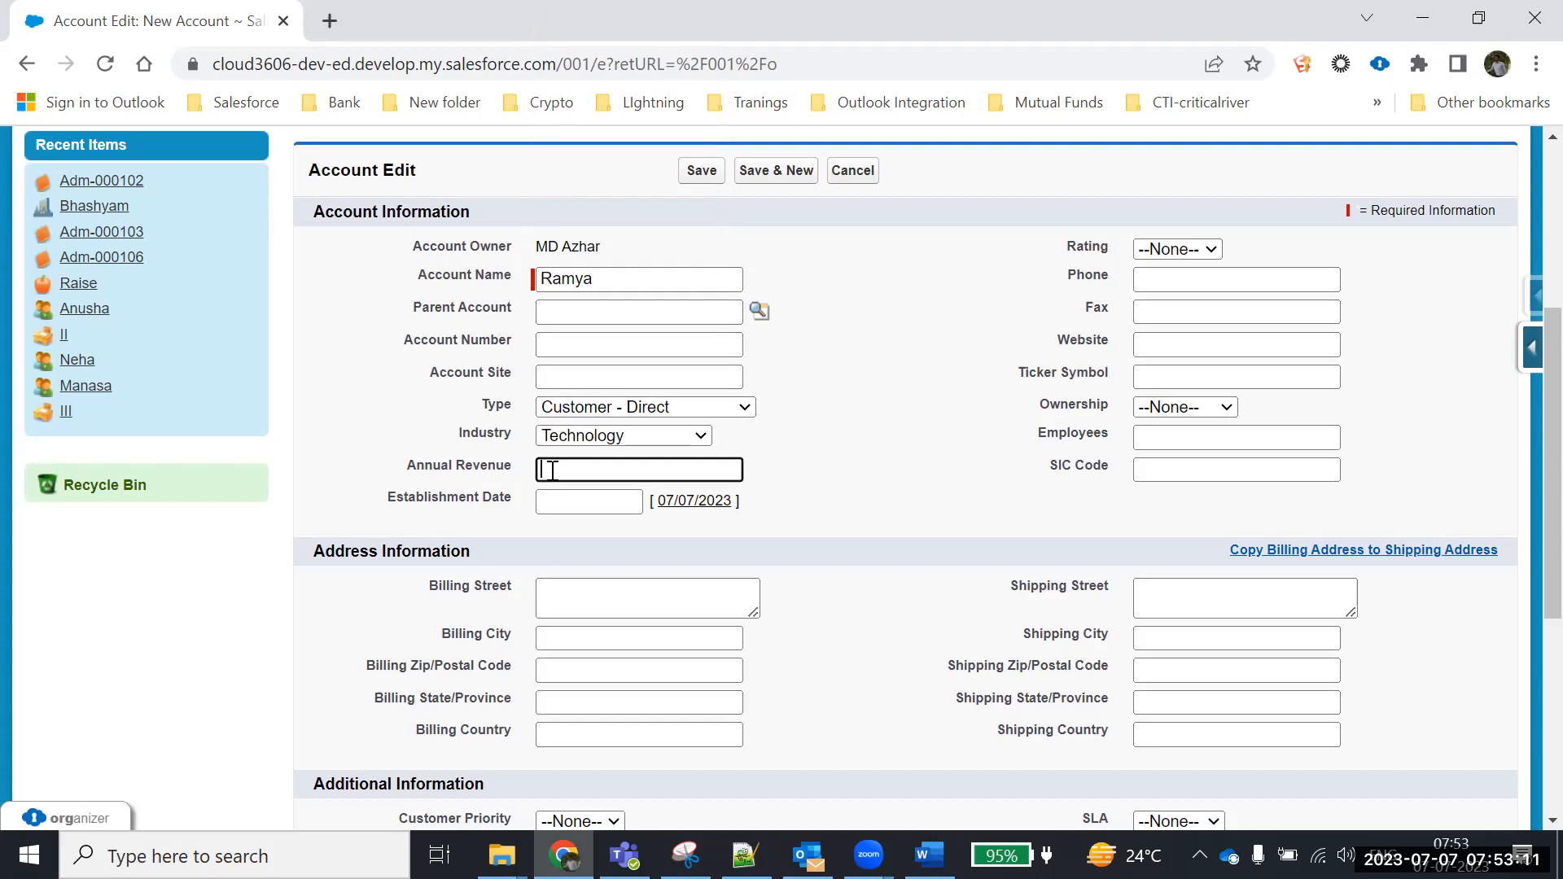
text(1000000)
click(970, 421)
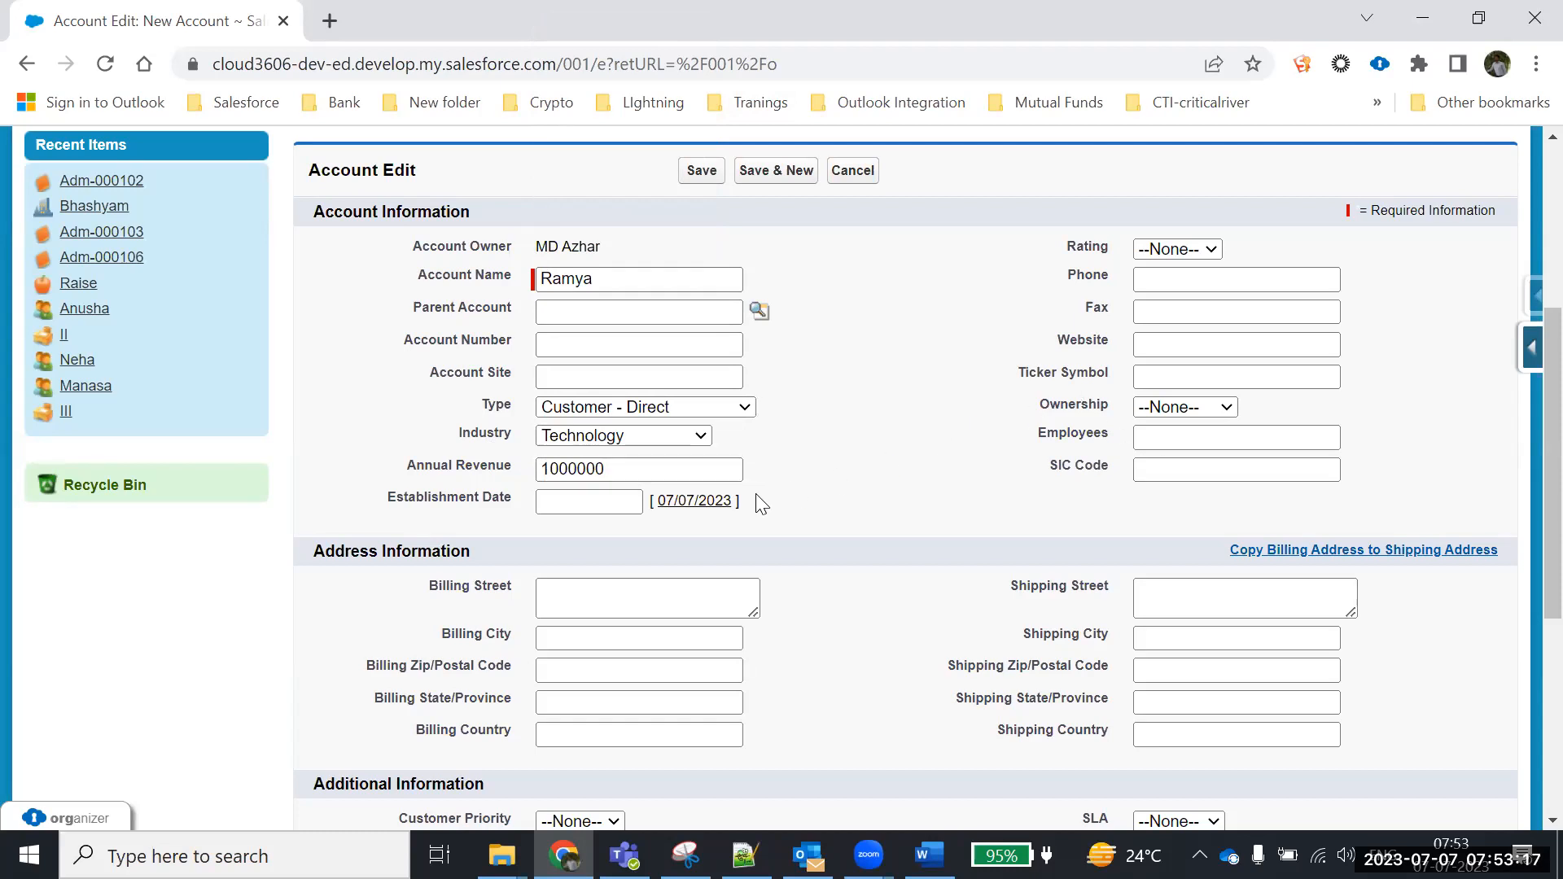
drag(384, 498, 804, 523)
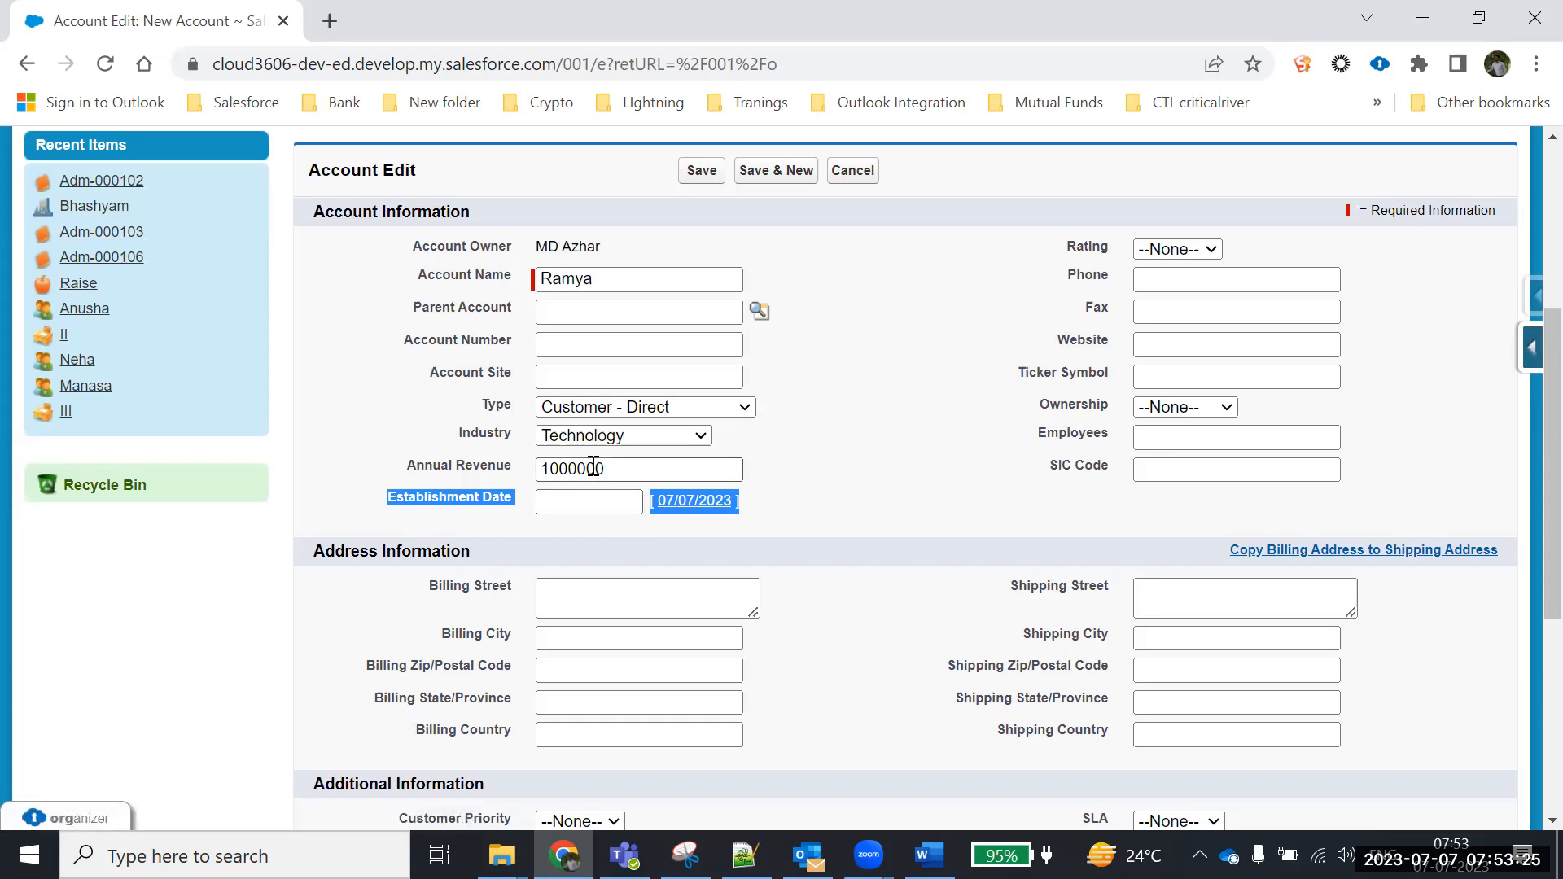
click(631, 469)
key(BackSpace)
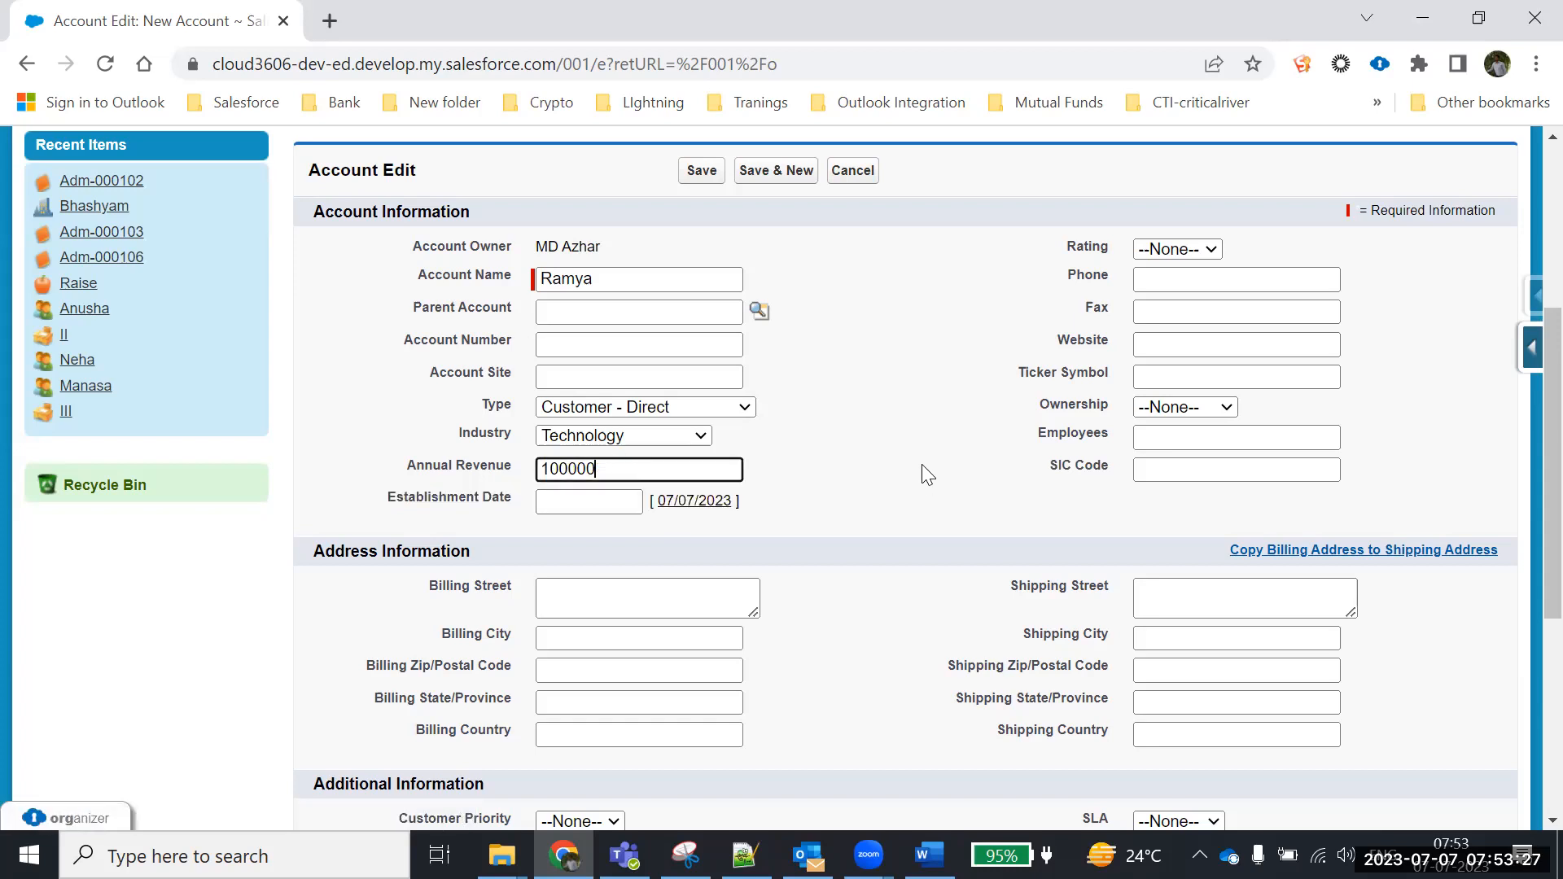
click(914, 444)
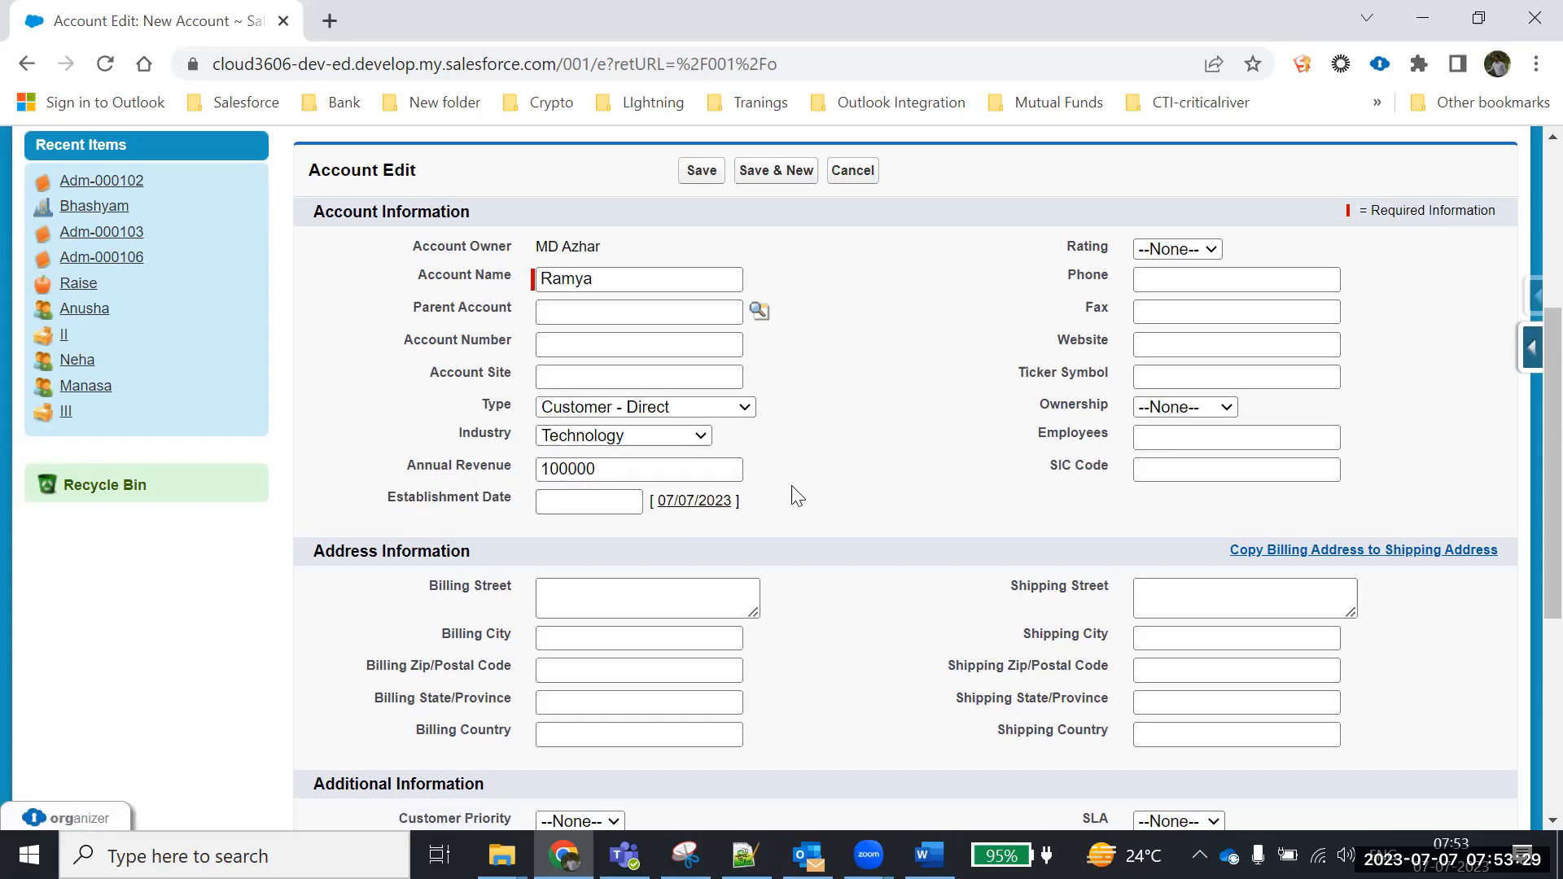
click(672, 469)
text(0)
click(900, 390)
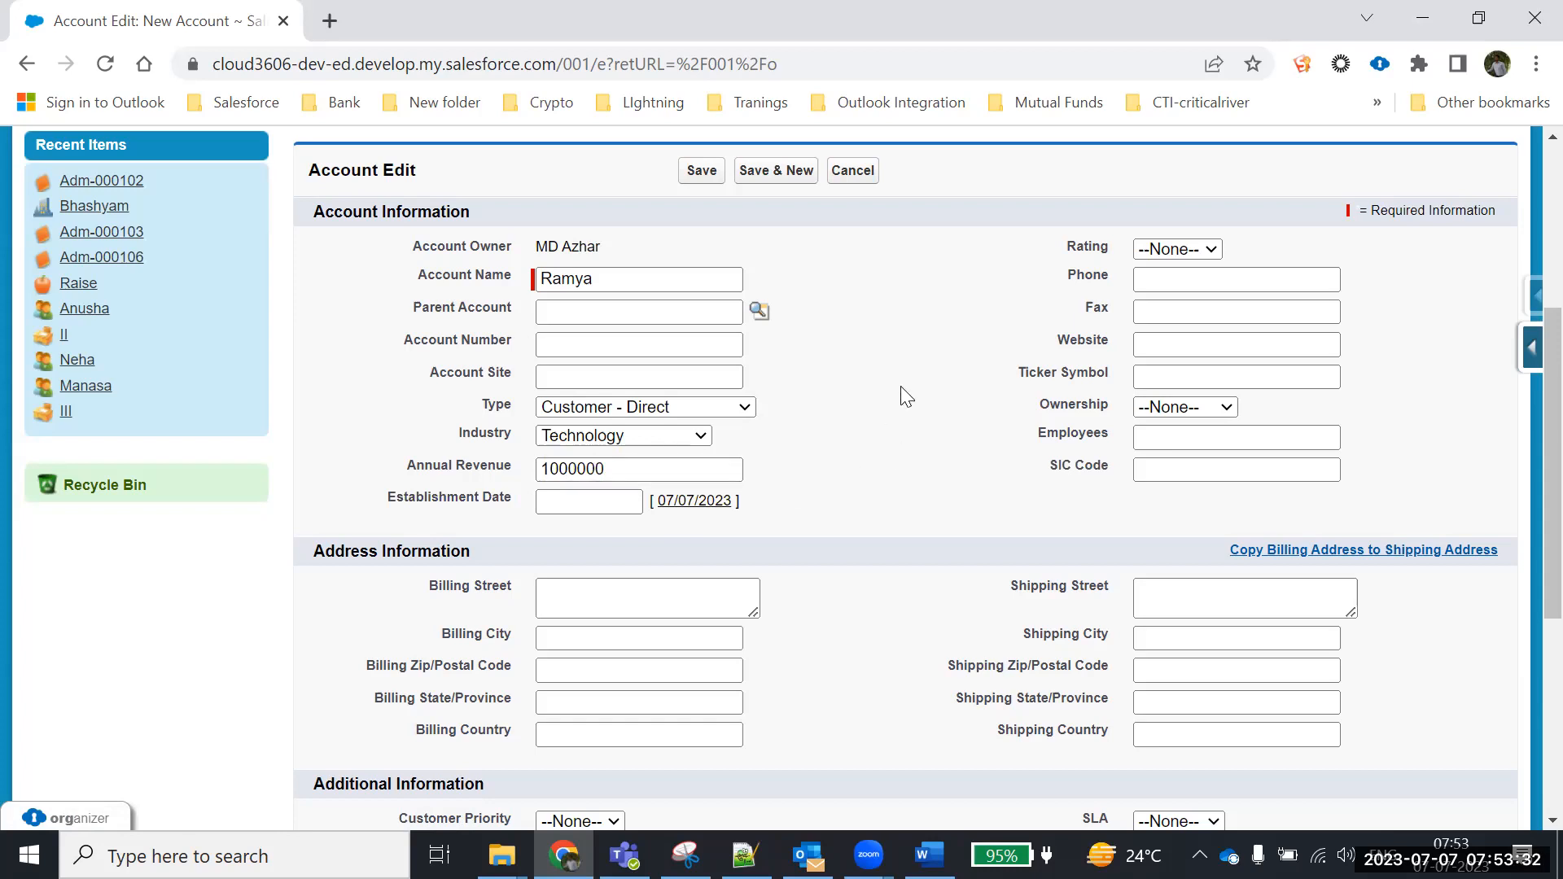
Set Rating to Warm and enter the account's phone number
click(1180, 251)
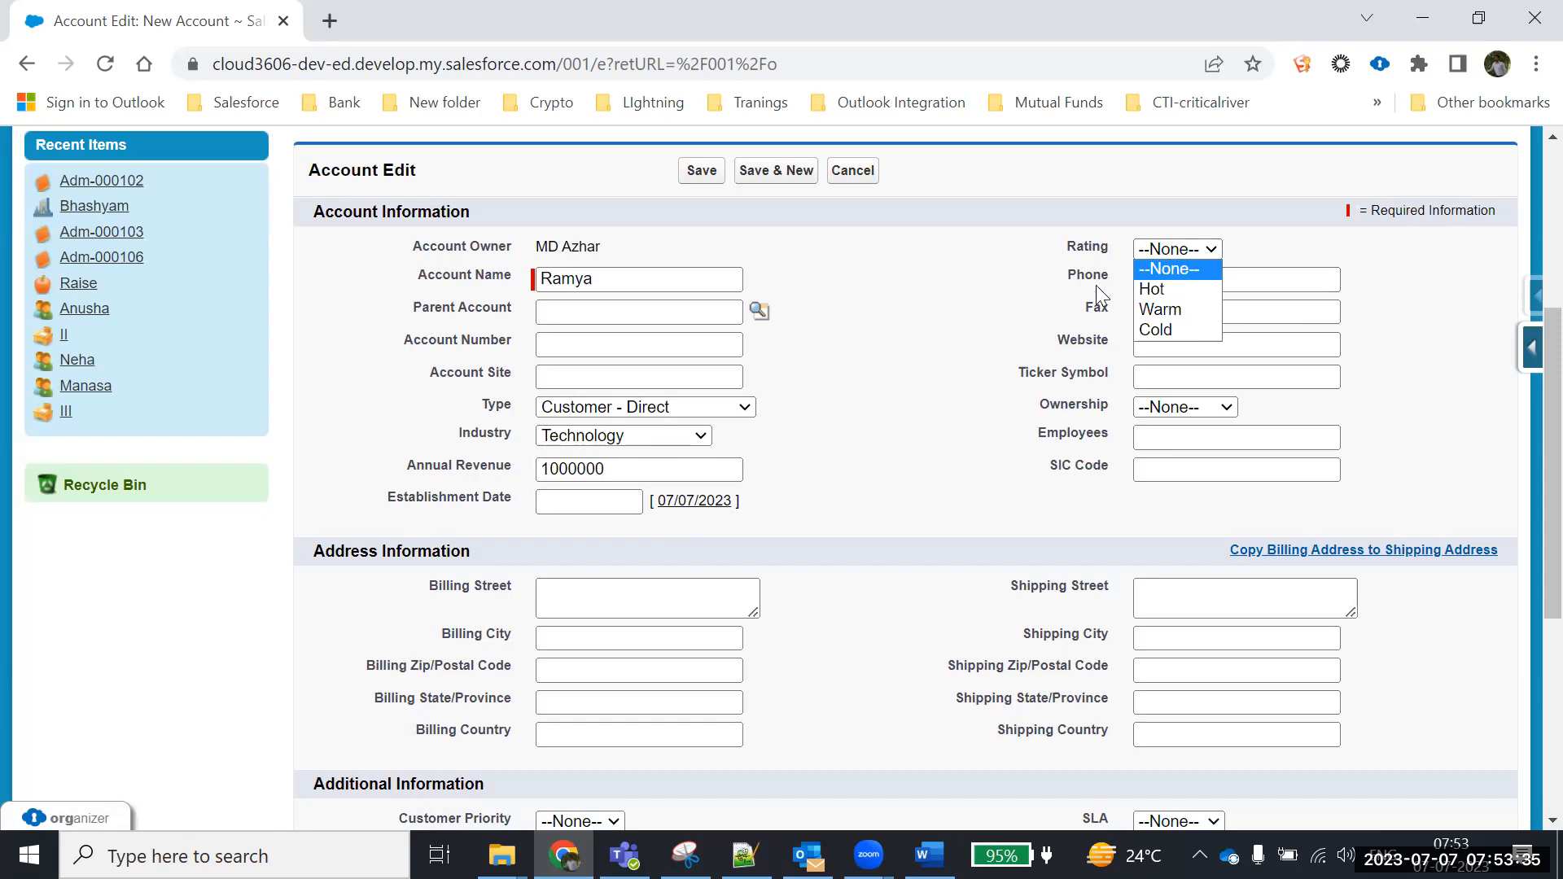
click(1160, 314)
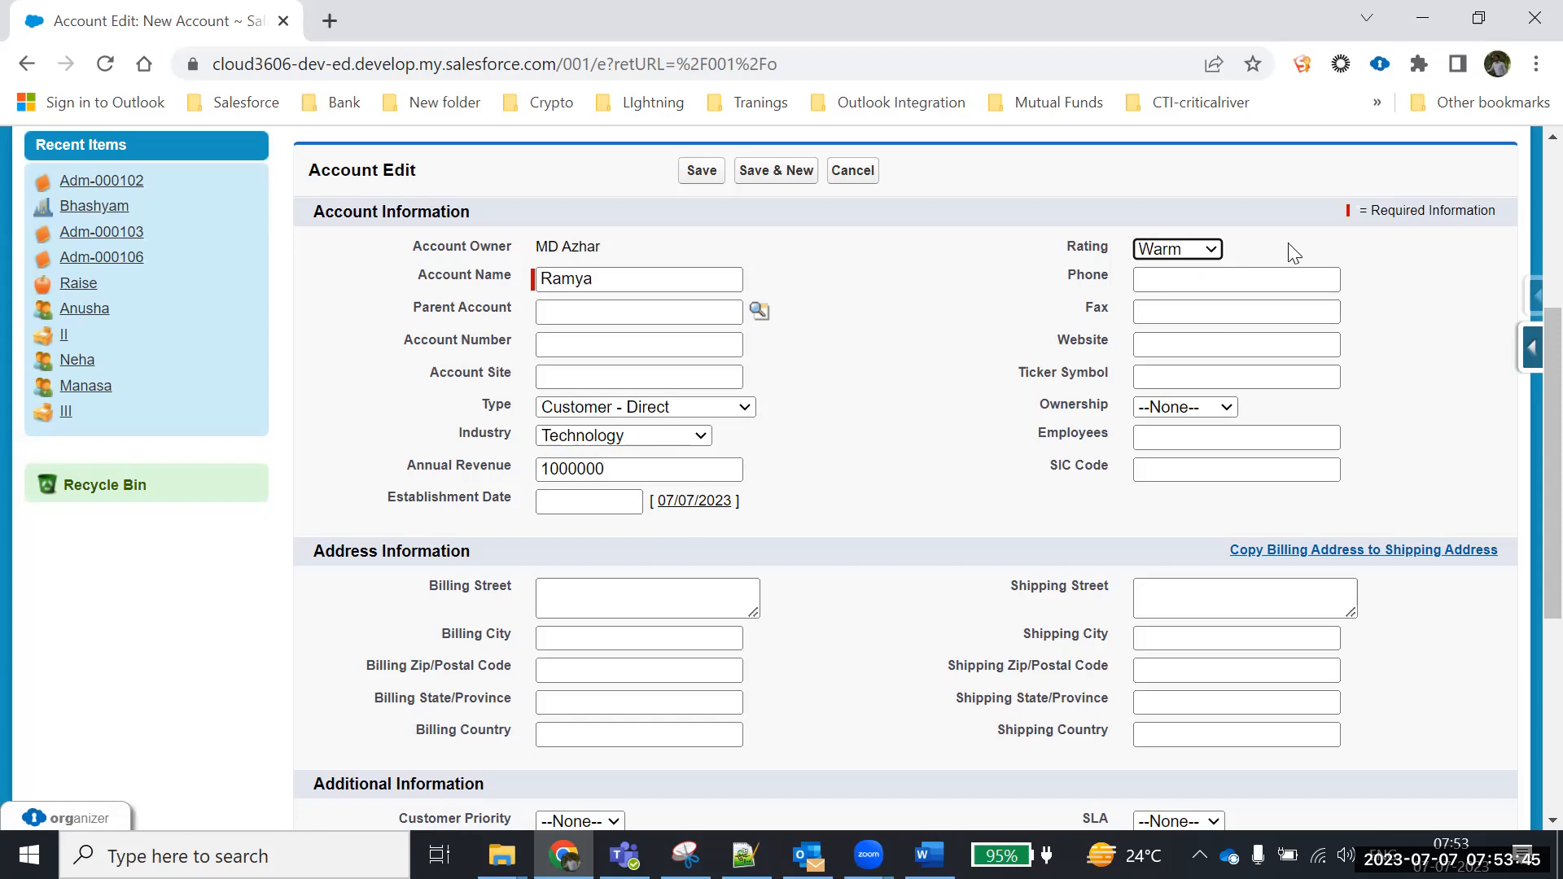
click(1164, 279)
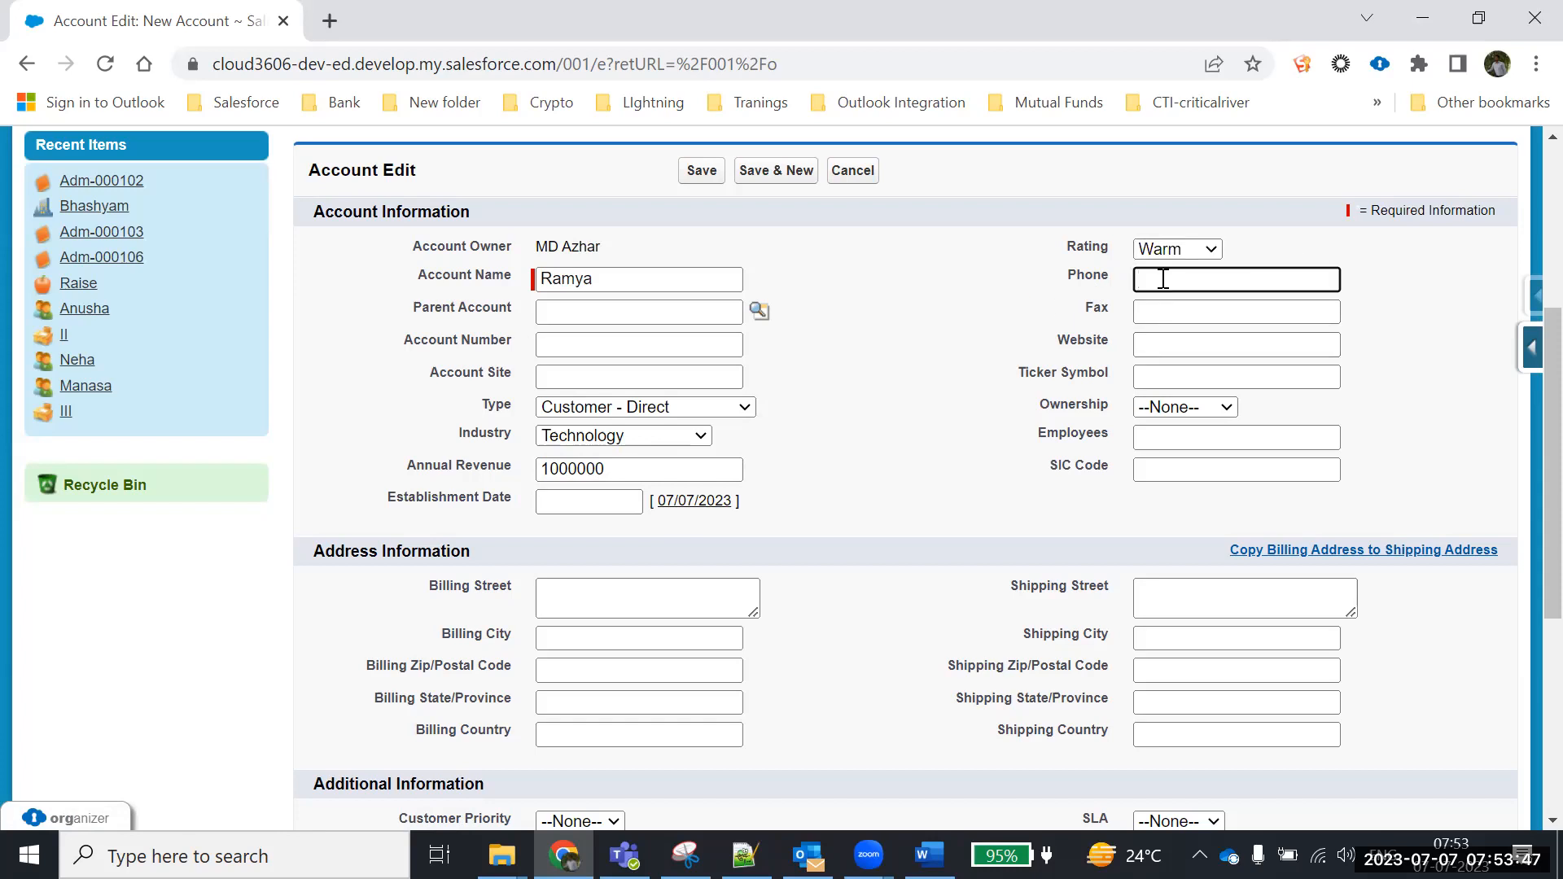
Move through Fax, Website, Employees and SIC Code, leaving Ownership at None
click(1159, 309)
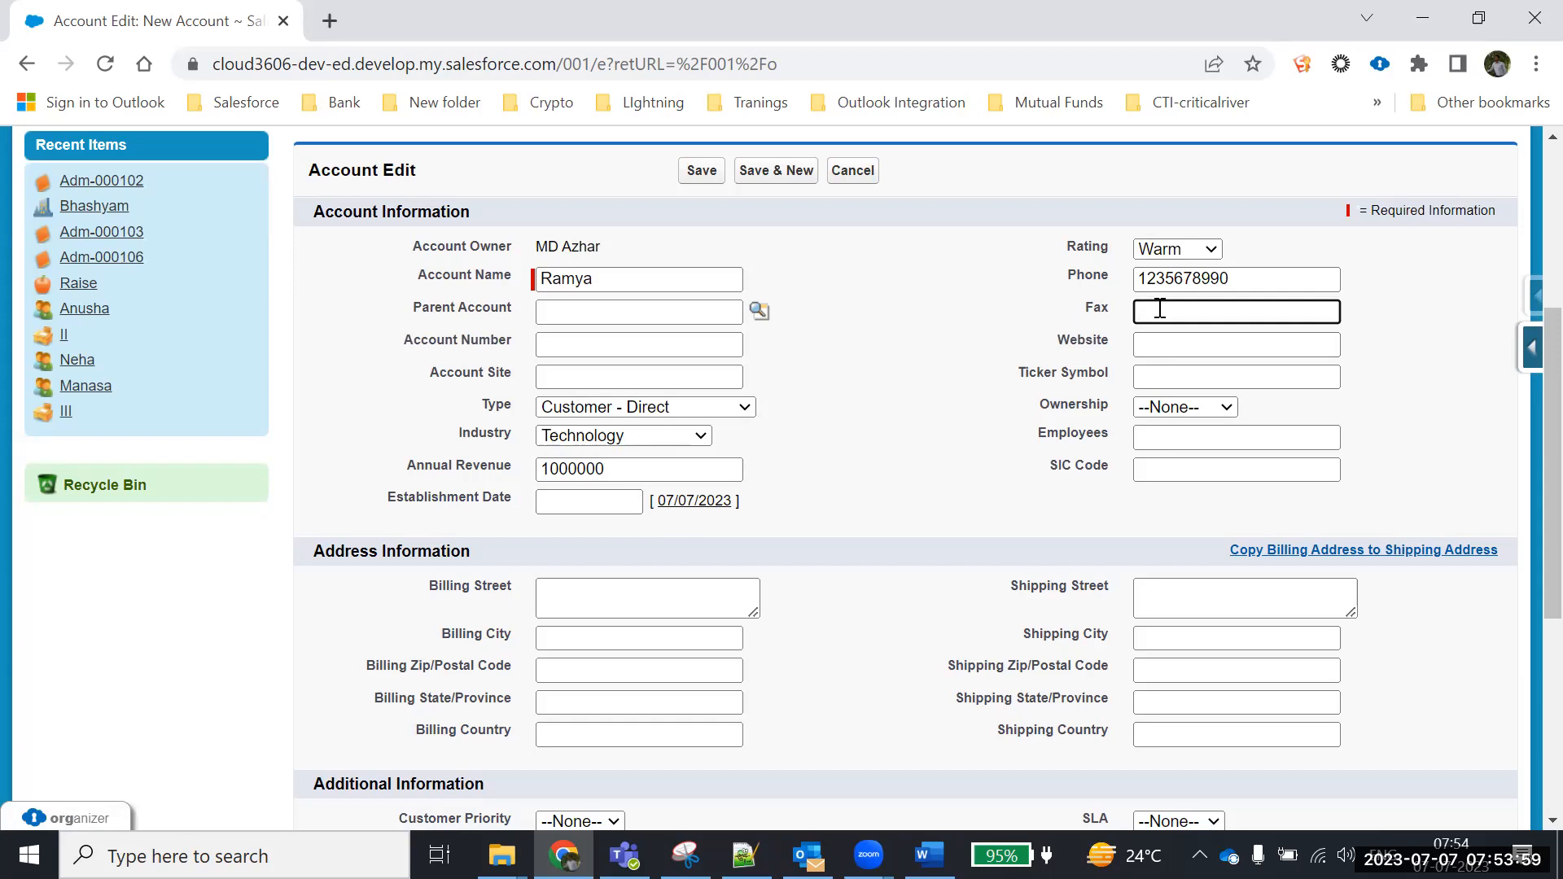
click(1166, 346)
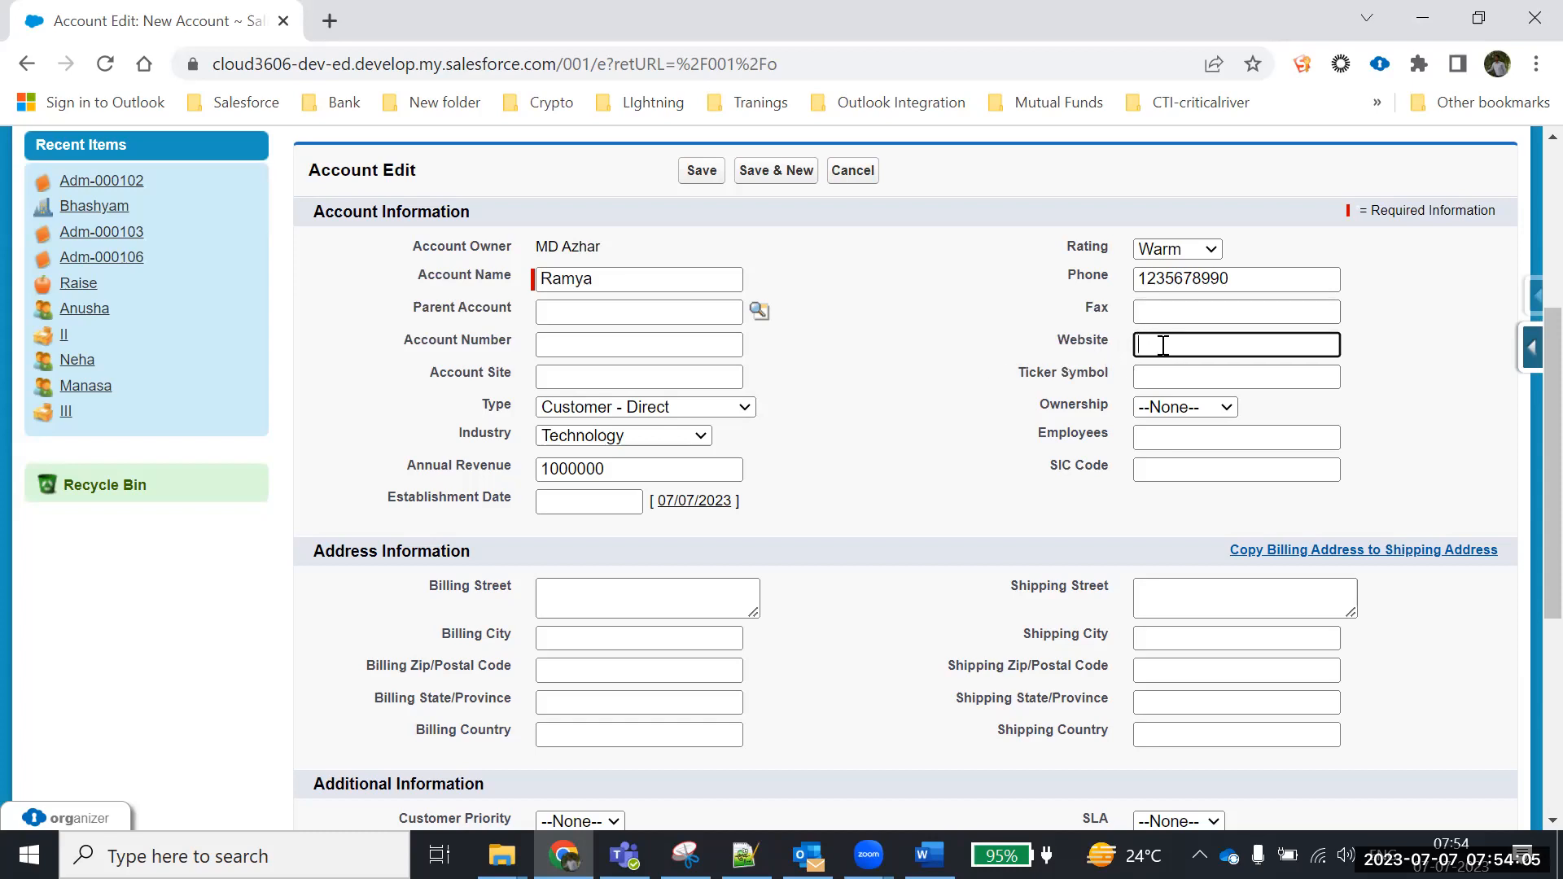
click(1169, 311)
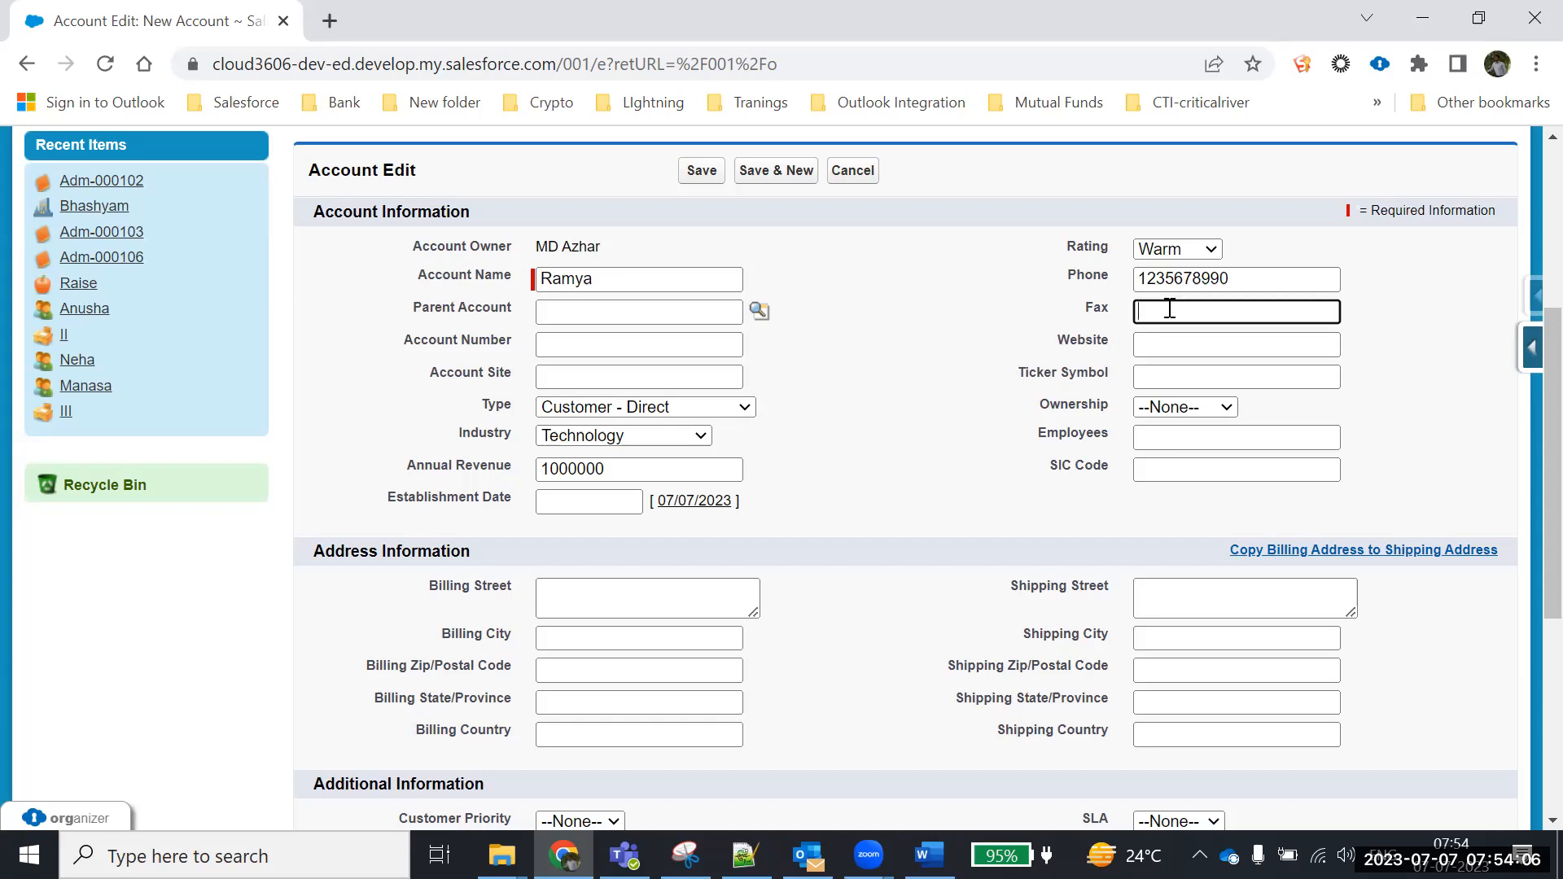
click(1181, 350)
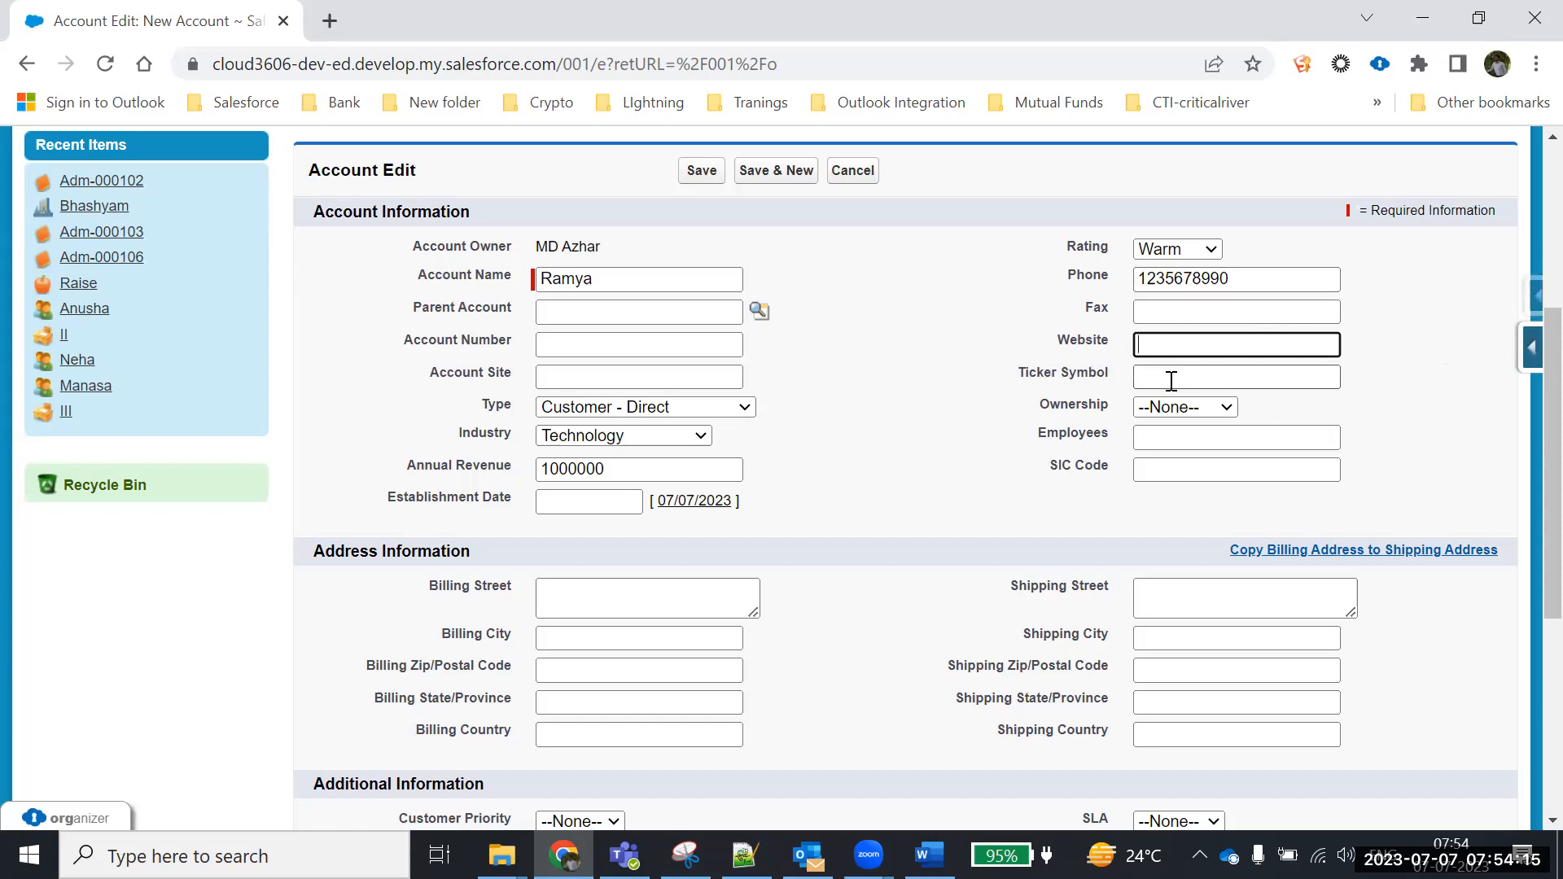
click(1198, 408)
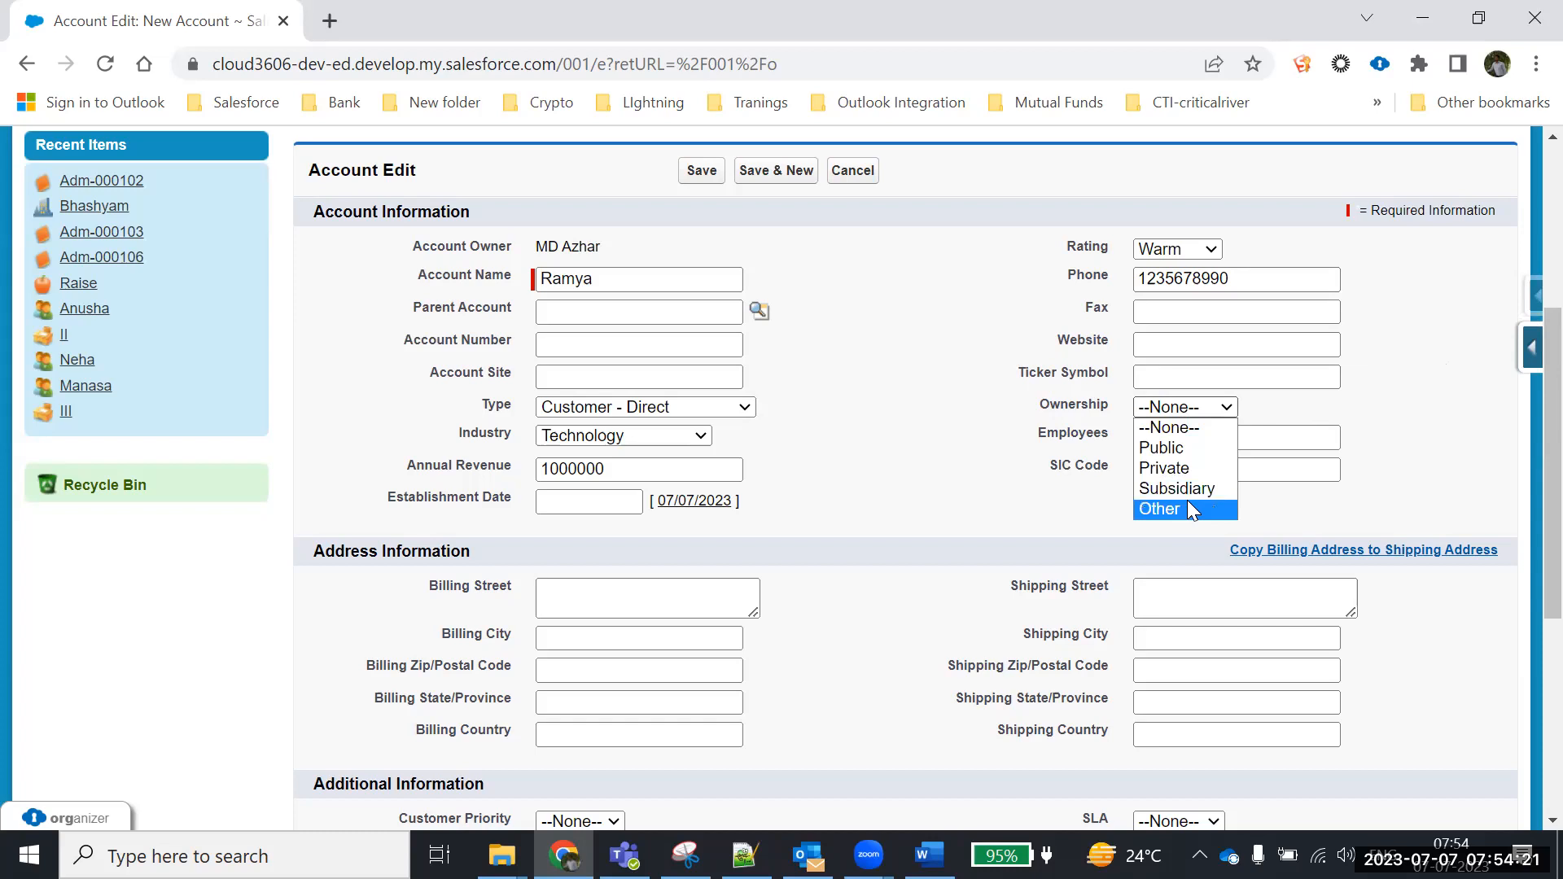
click(924, 408)
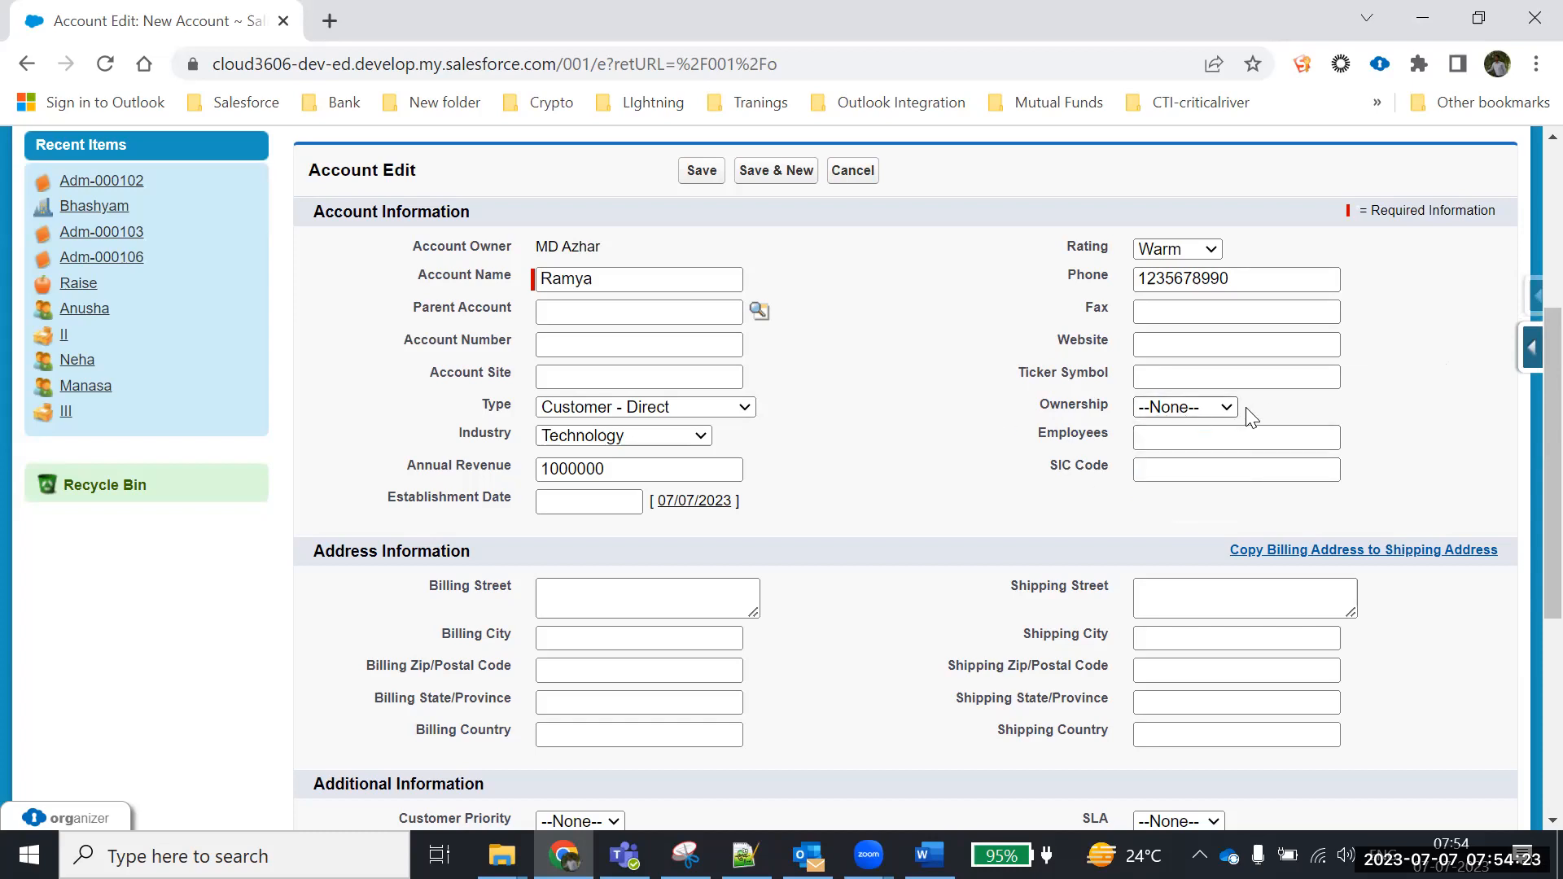
click(1194, 443)
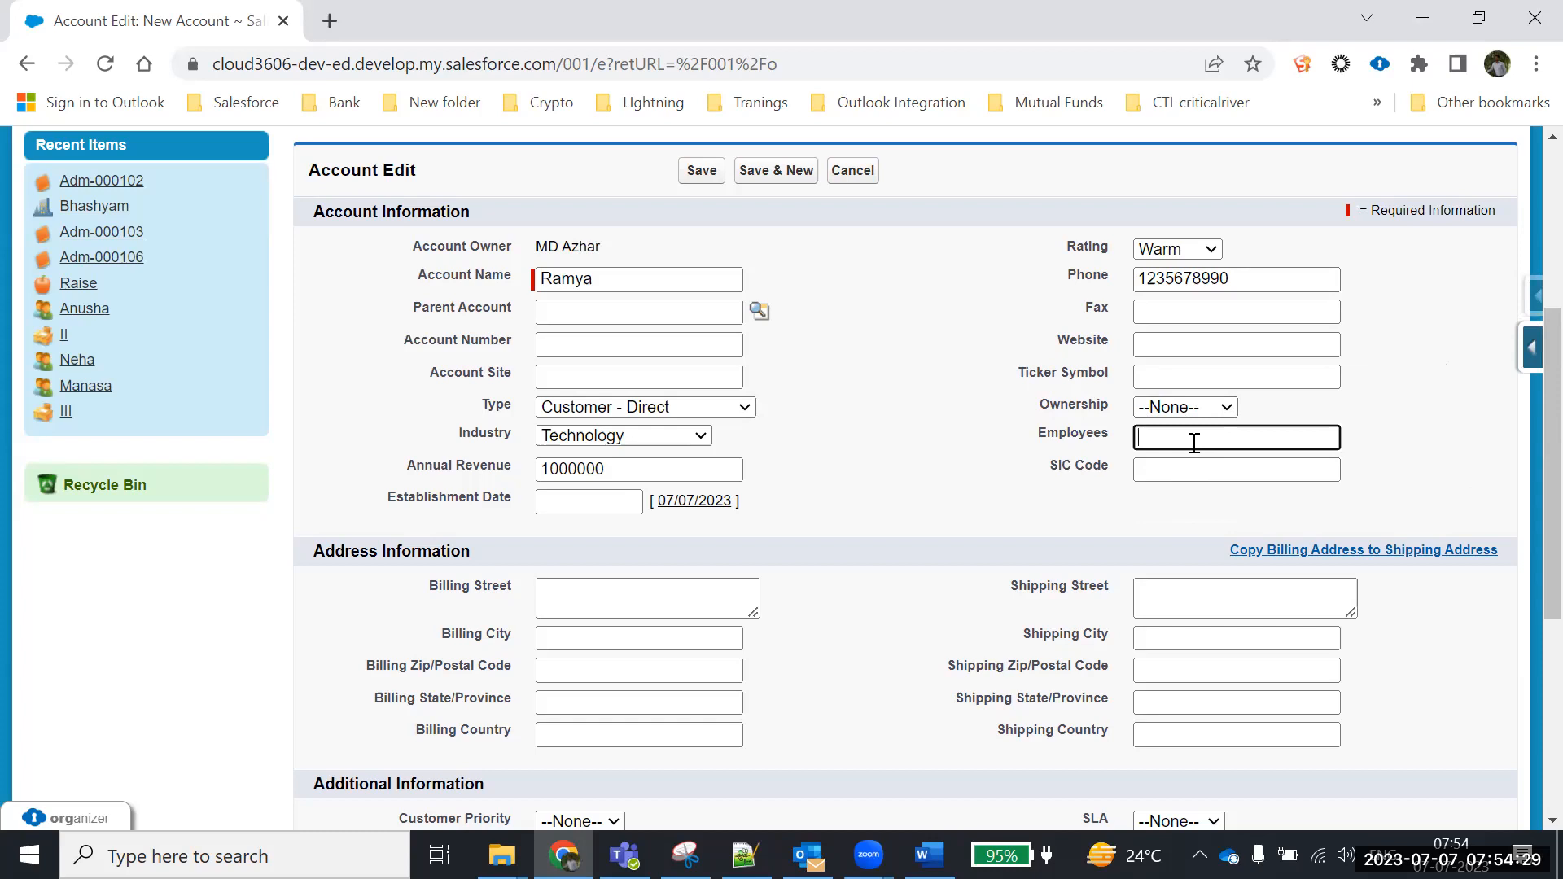
click(1152, 472)
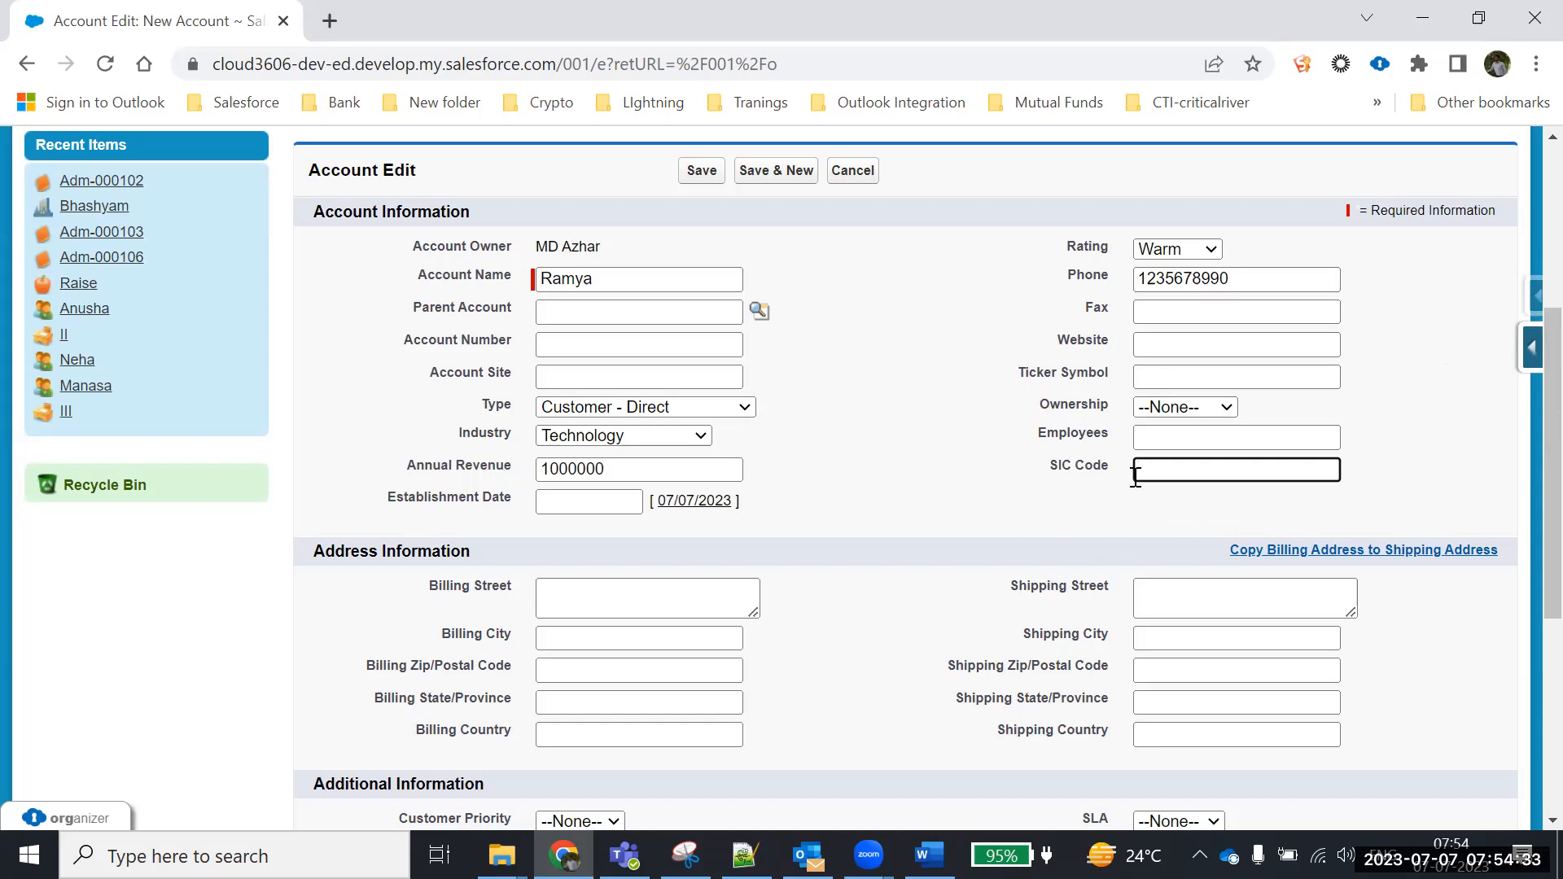
Enter billing street xyz, city Kurnool and zip code 518002
scroll(1055, 480, down, 1)
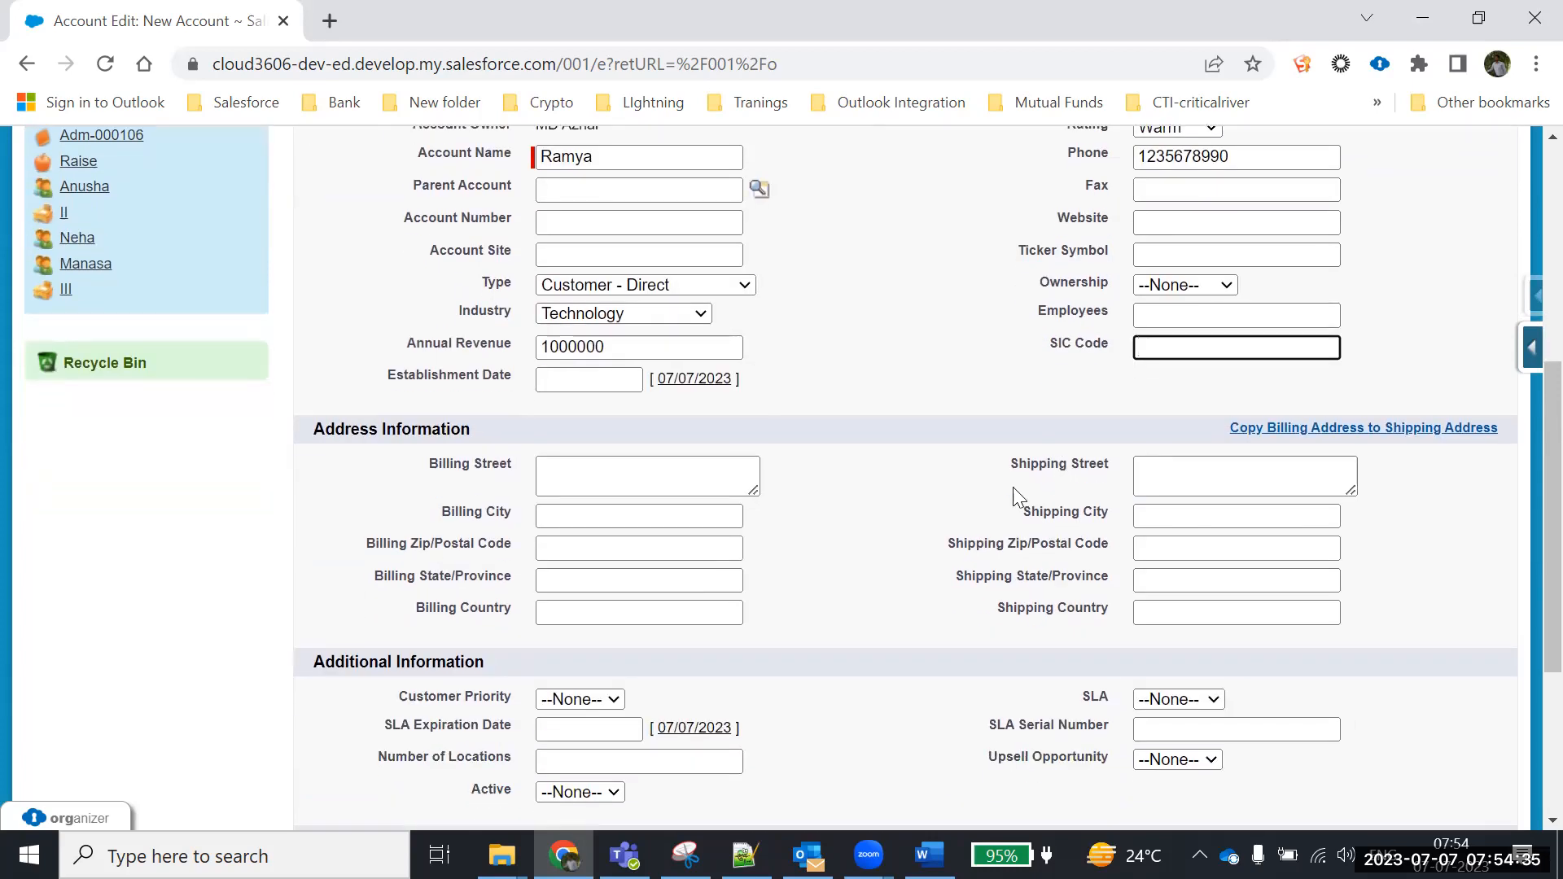
click(570, 460)
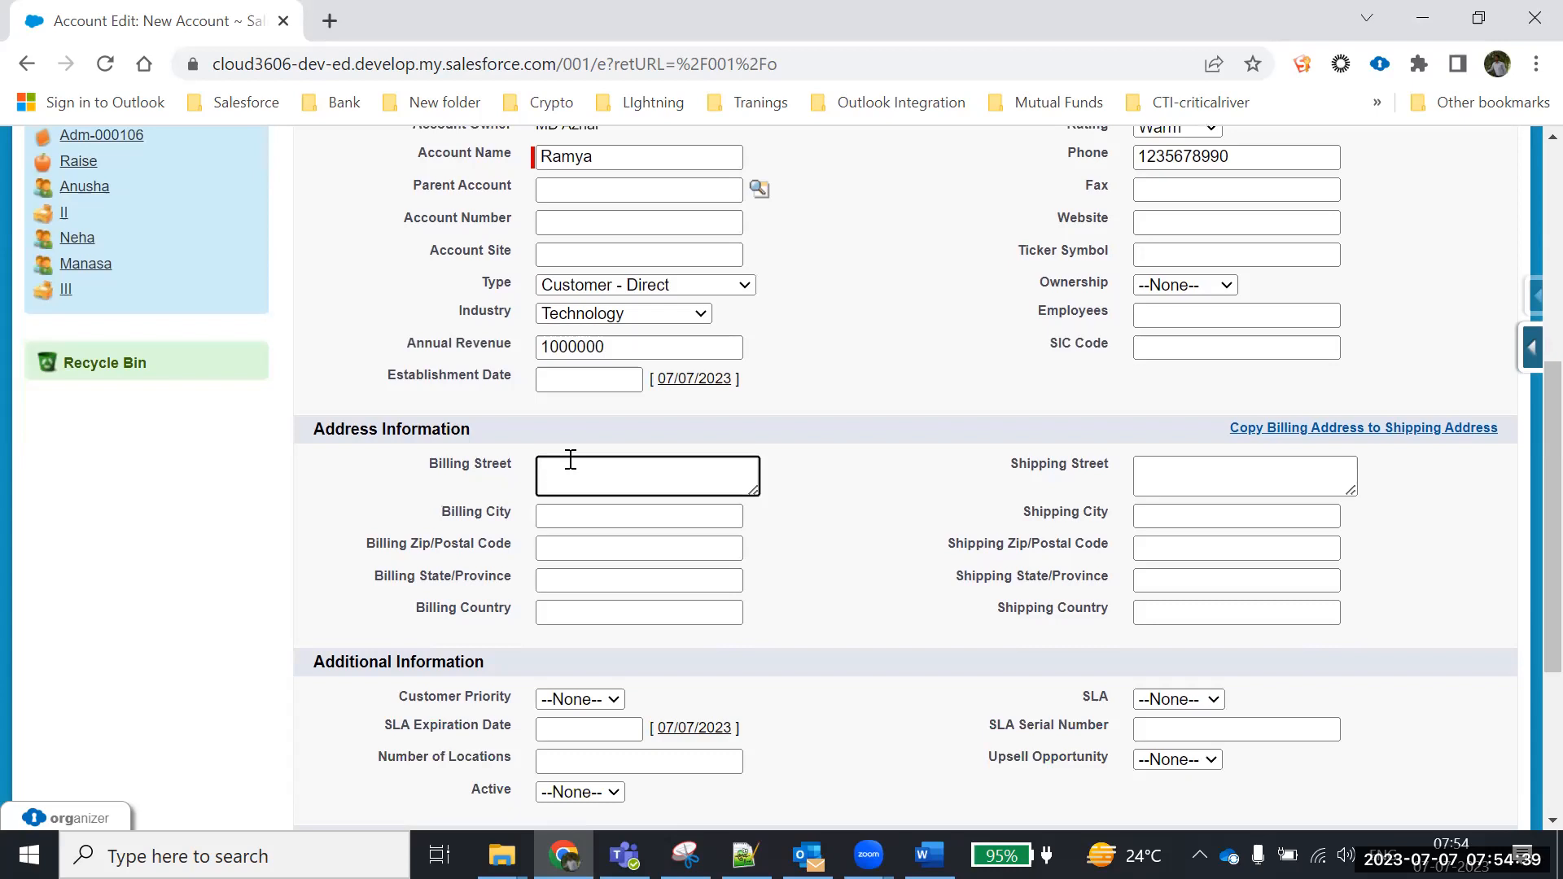
text(xyz)
click(570, 521)
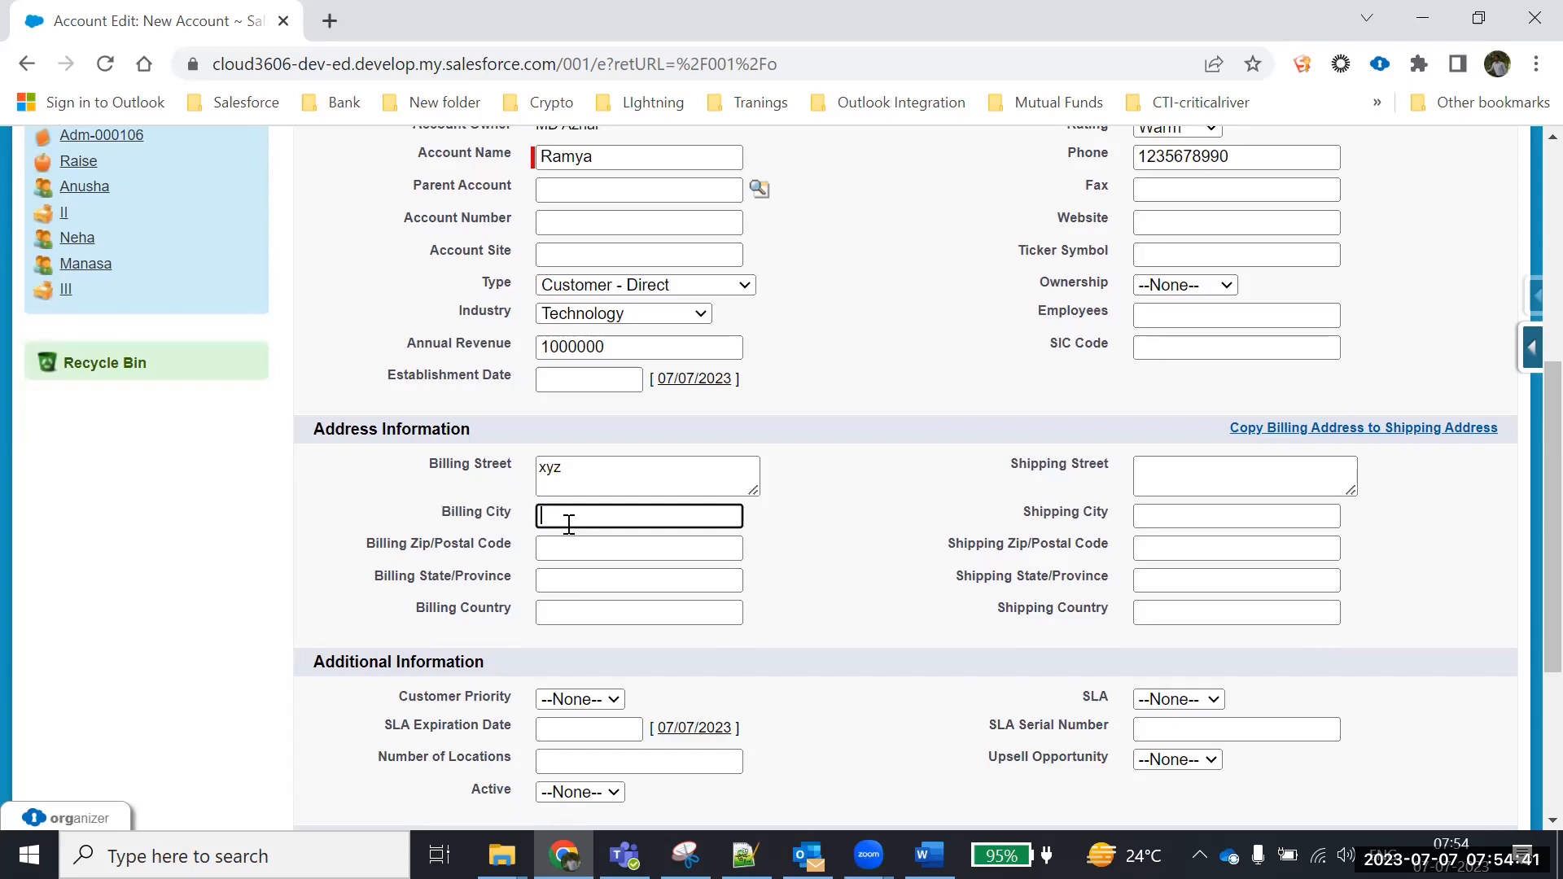
text(Kurnool)
click(569, 553)
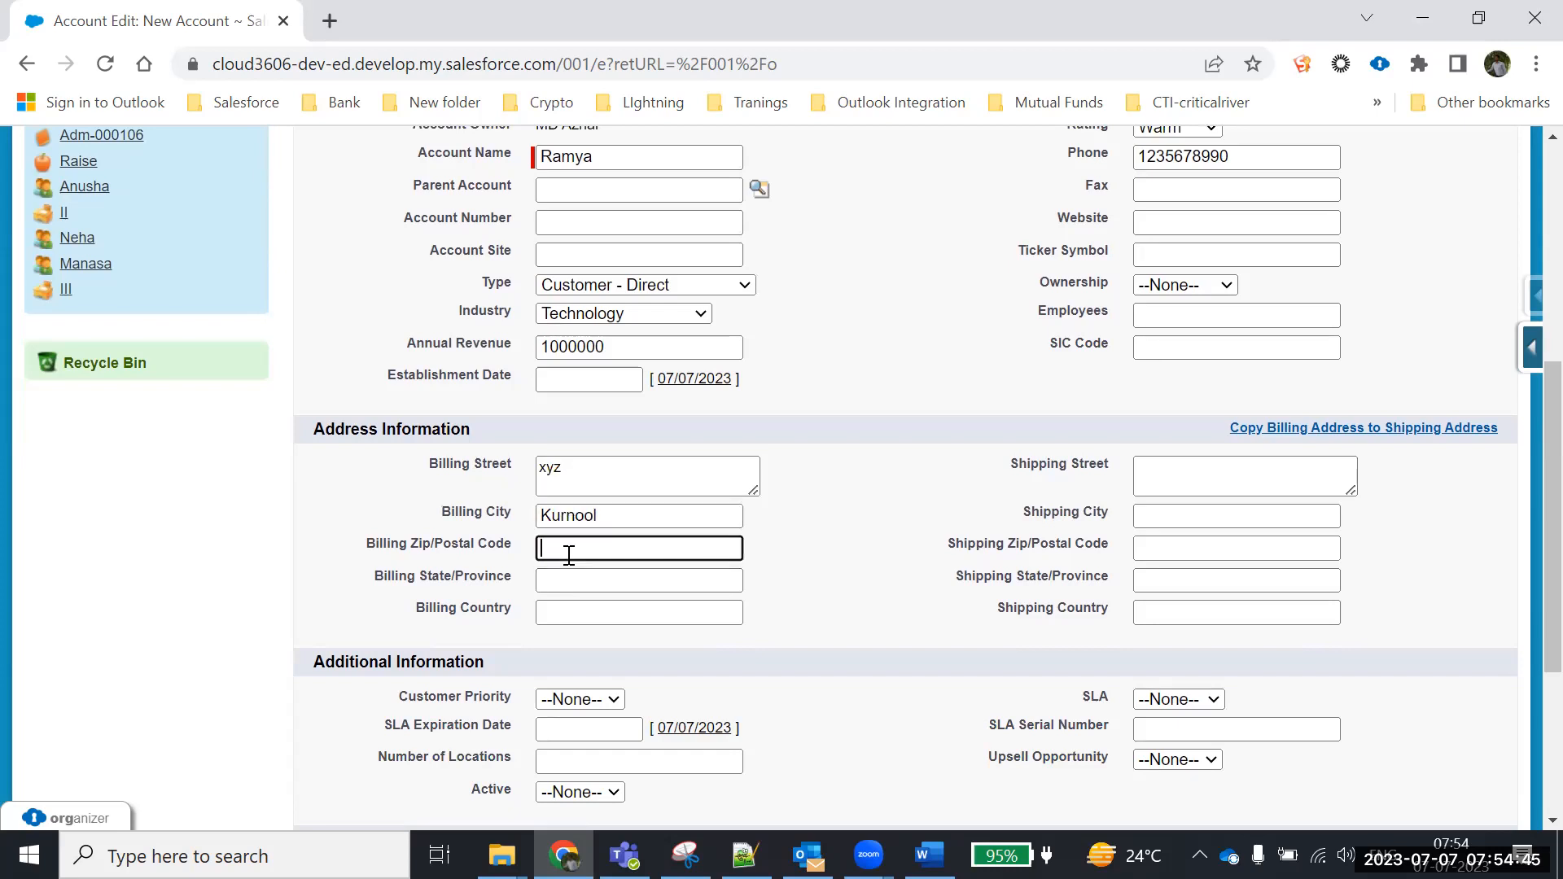
text(518002)
Add billing state AP and country India, then copy the billing address to shipping
click(614, 581)
text(AP)
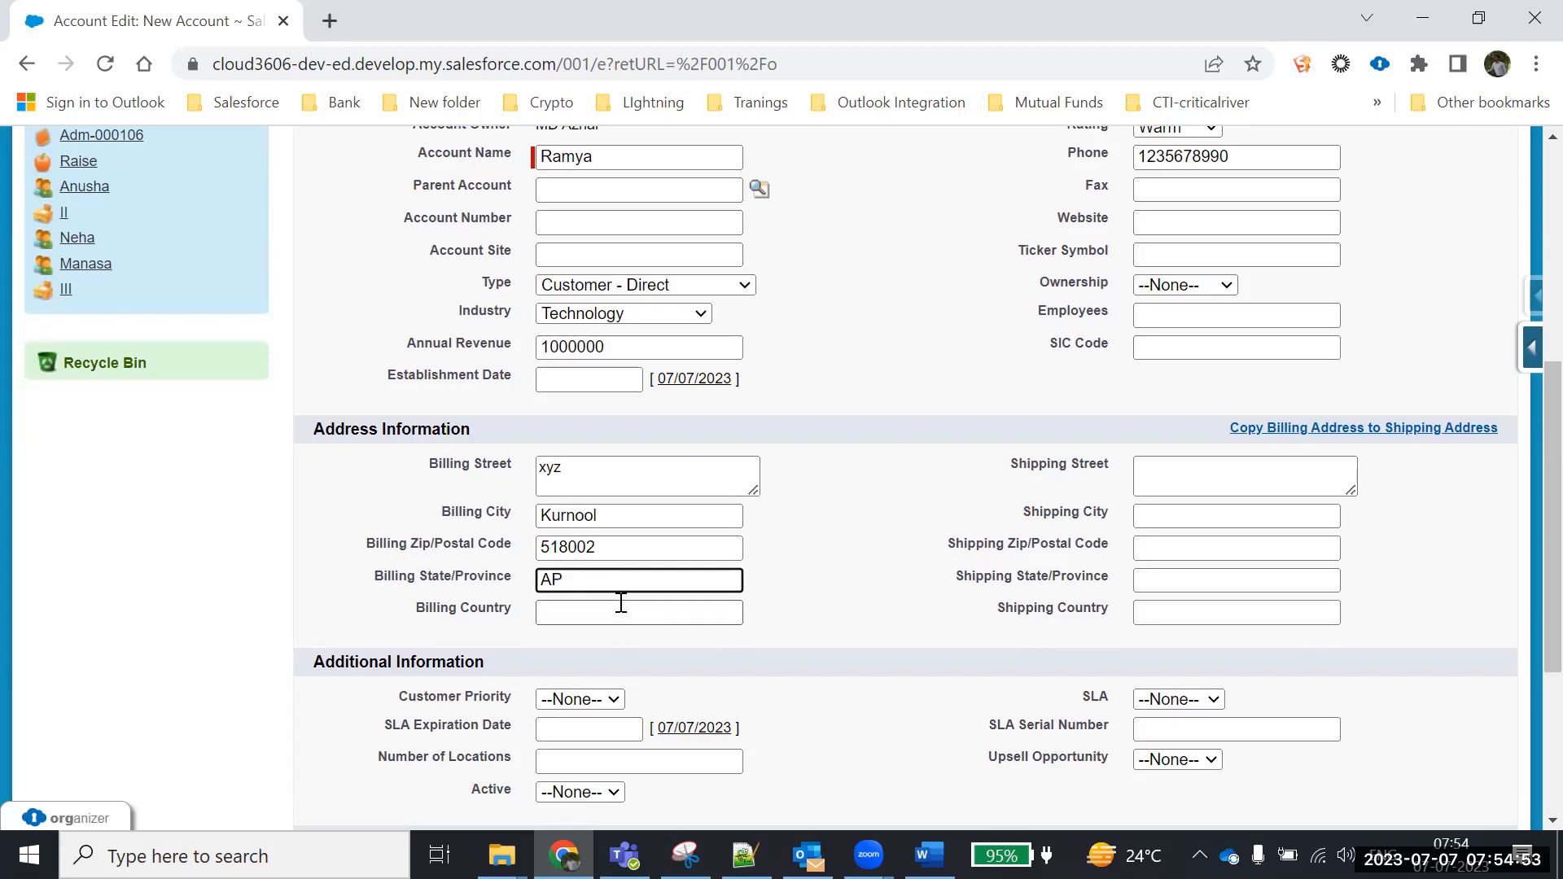
click(621, 605)
text(INdia)
key(BackSpace)
key(BackSpace)
key(BackSpace)
key(BackSpace)
text(ndia)
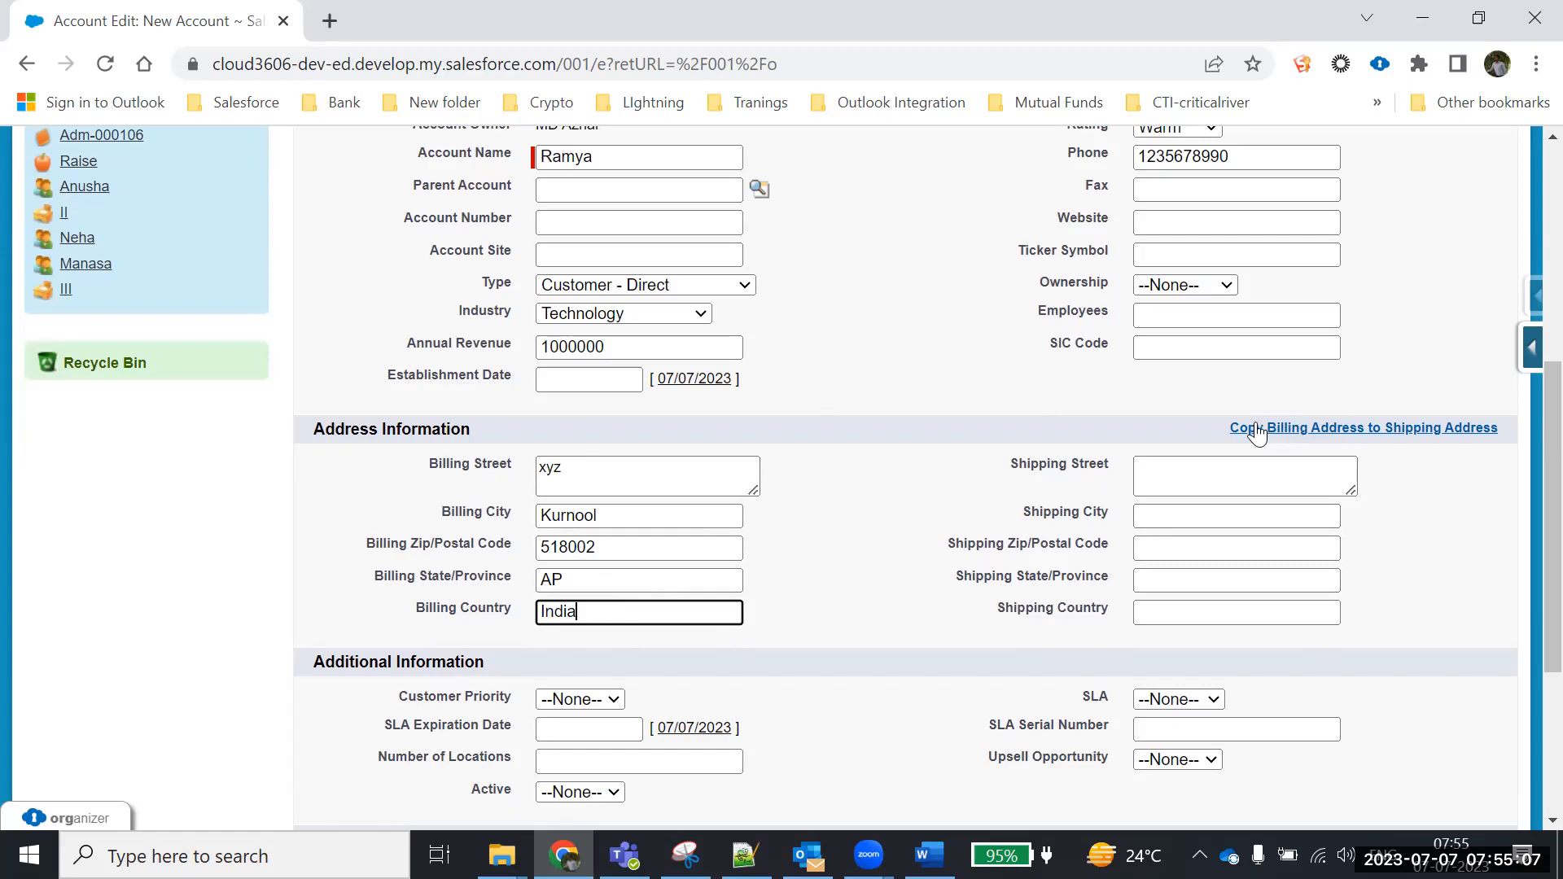
click(1357, 430)
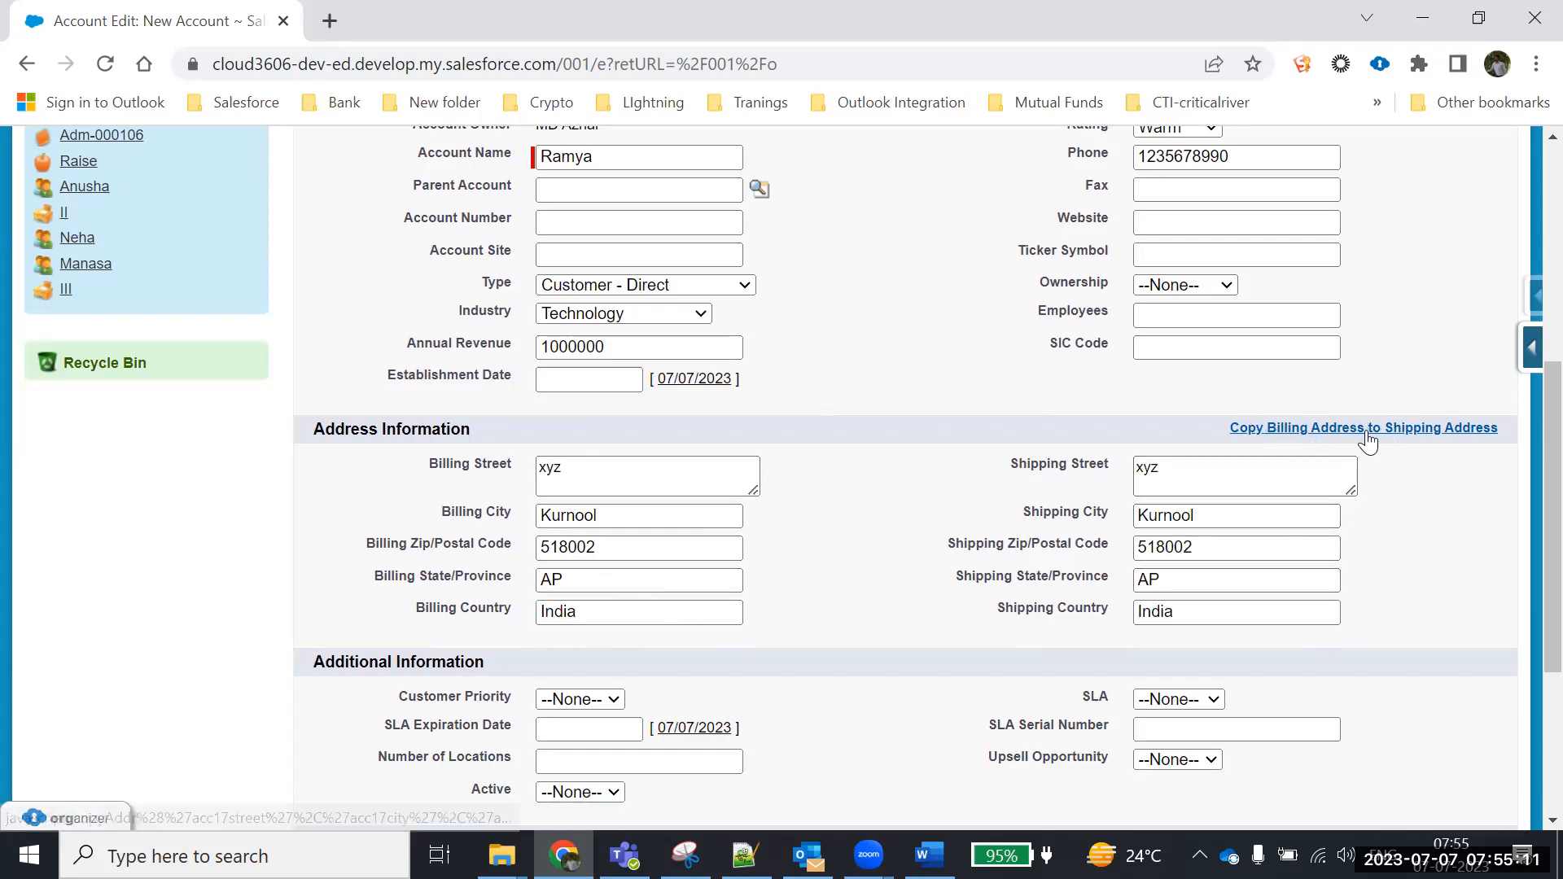
scroll(1407, 487, down, 3)
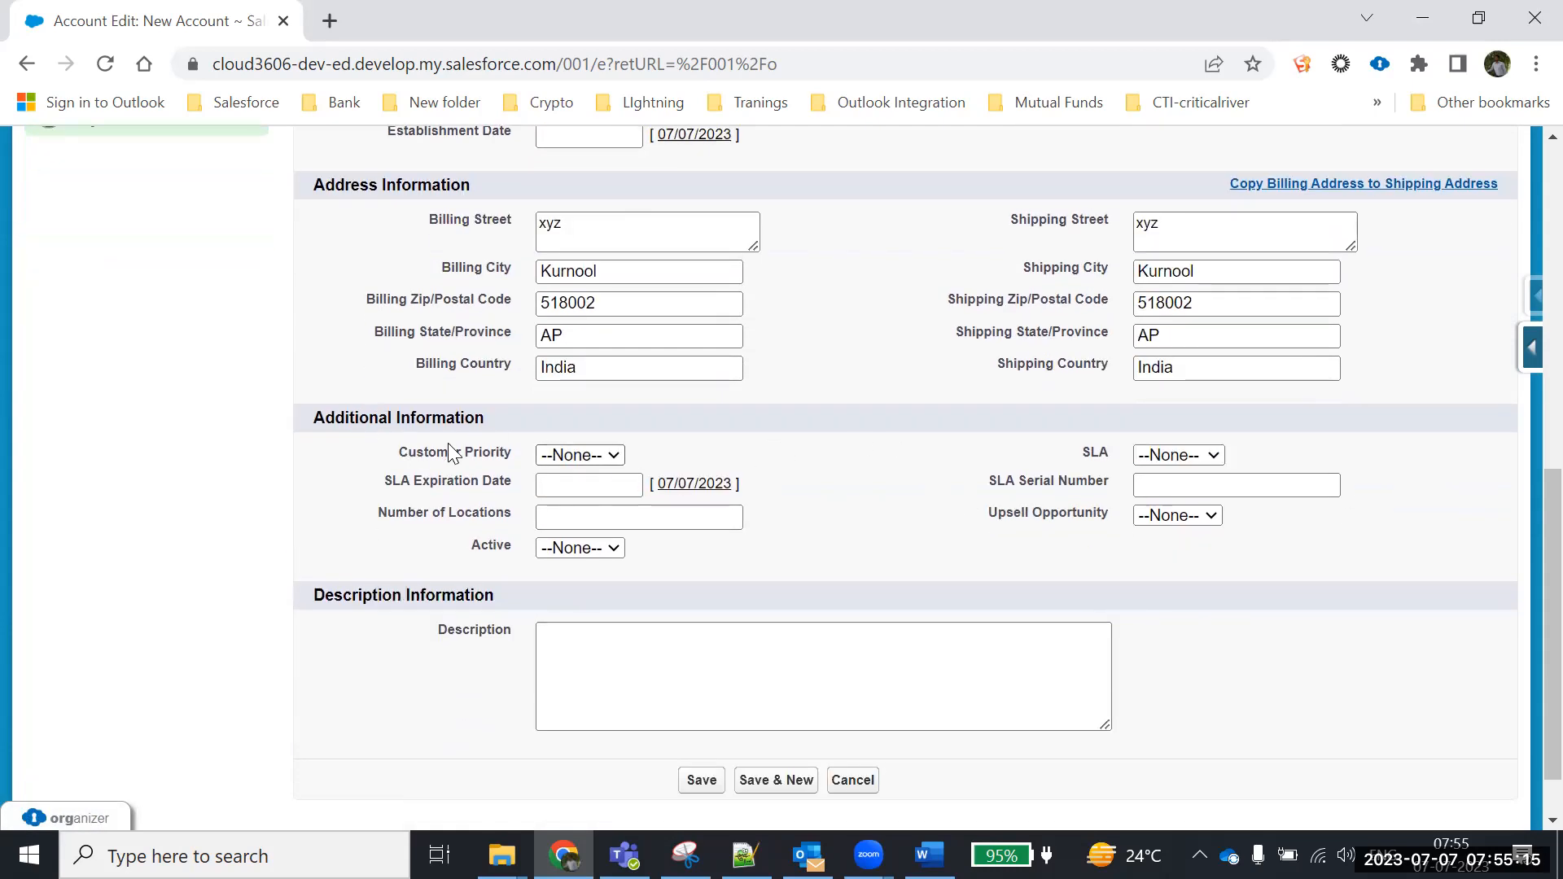
Set Customer Priority to High and Active to Yes, leaving Upsell Opportunity unset
click(586, 458)
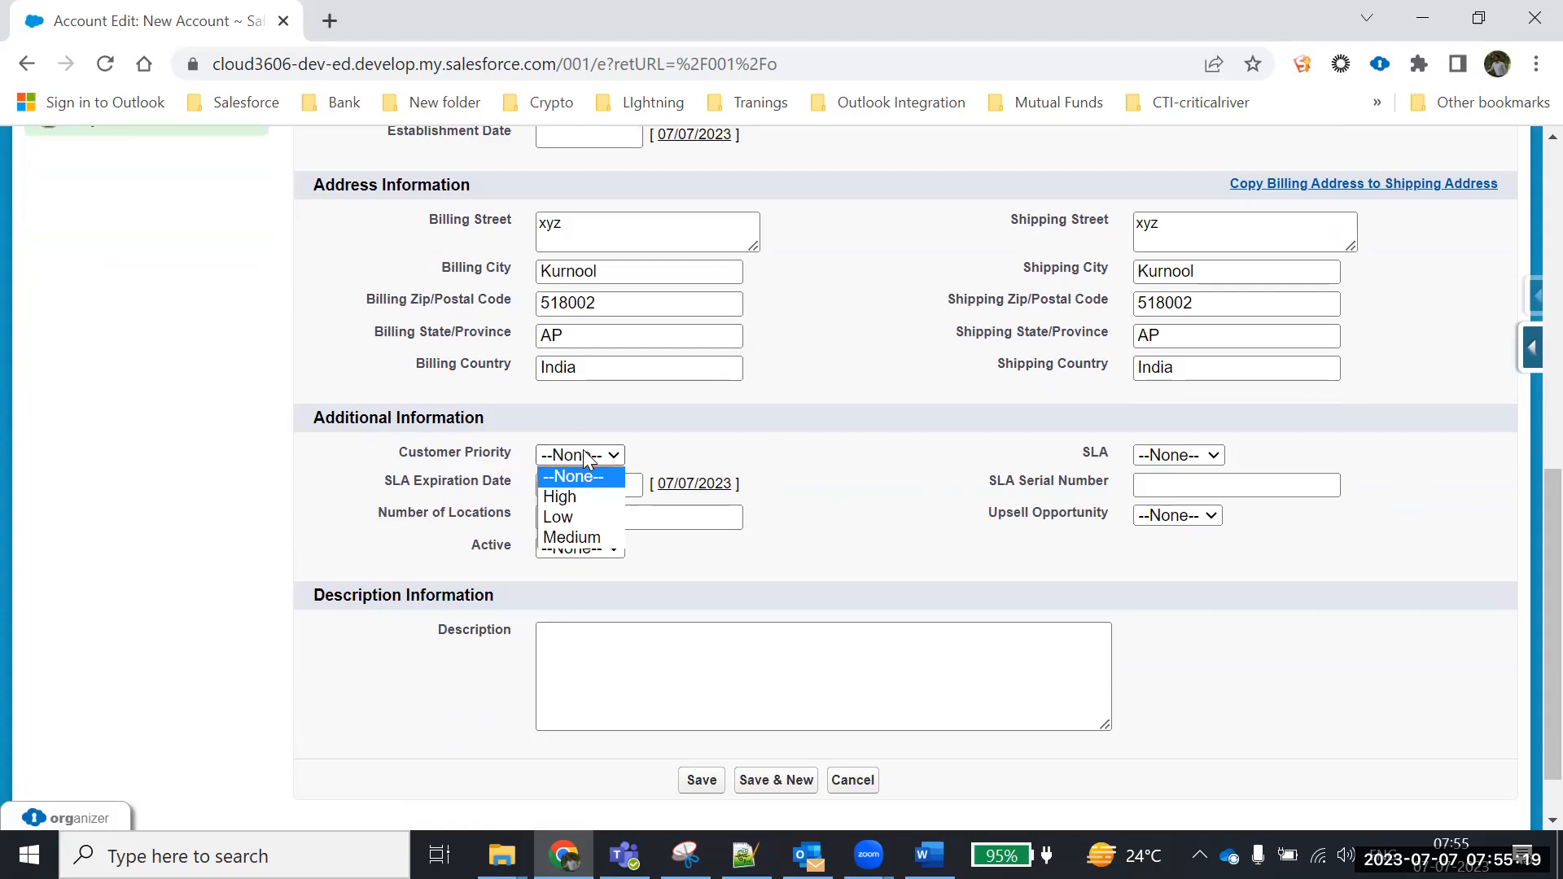
click(571, 497)
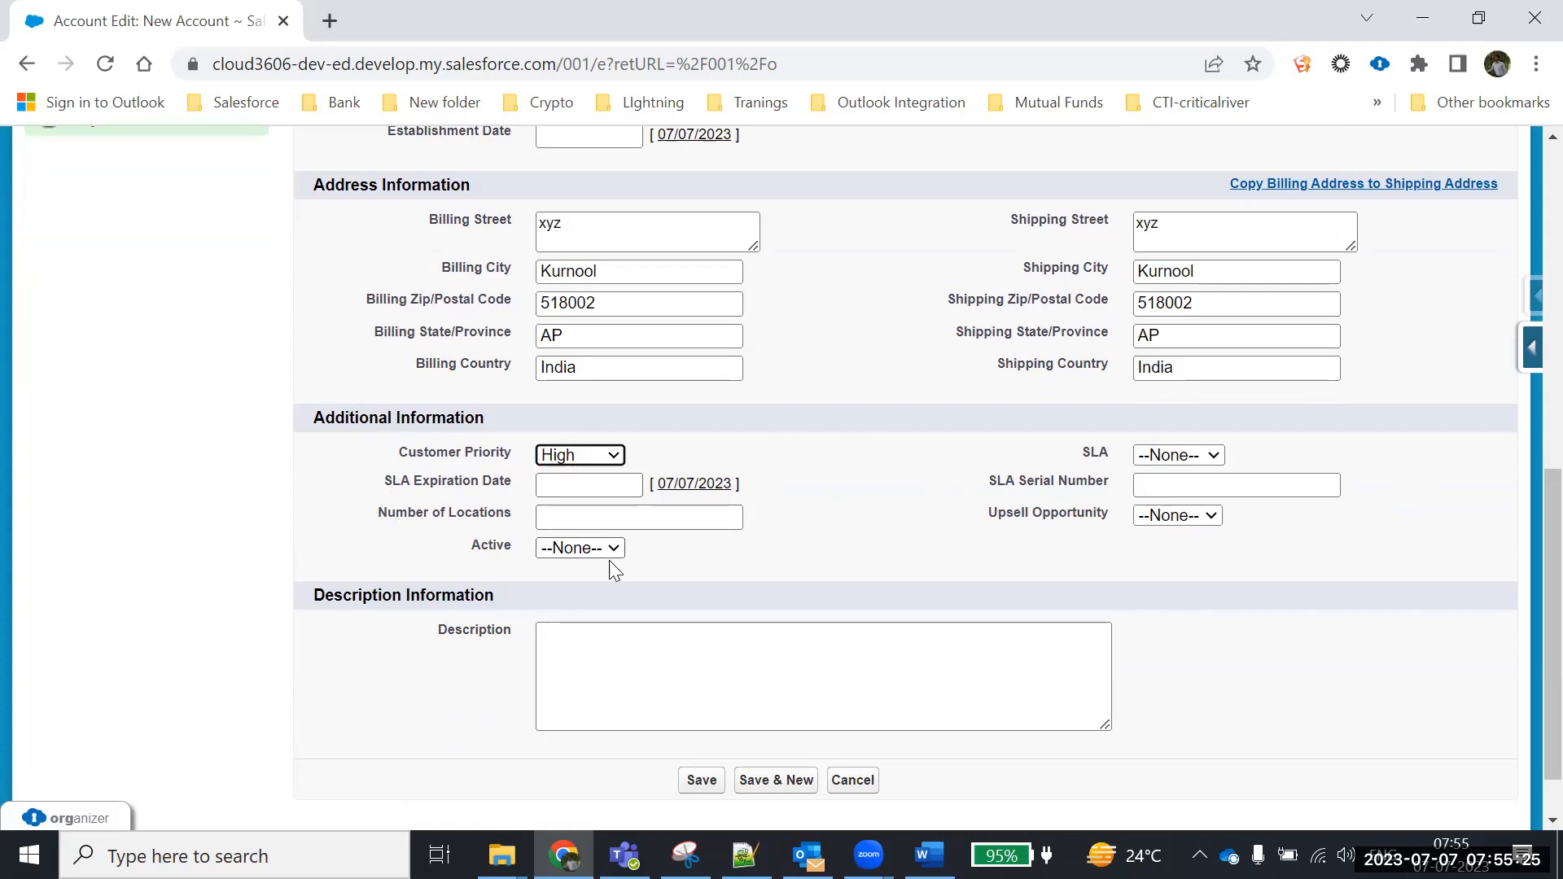
click(569, 552)
click(556, 614)
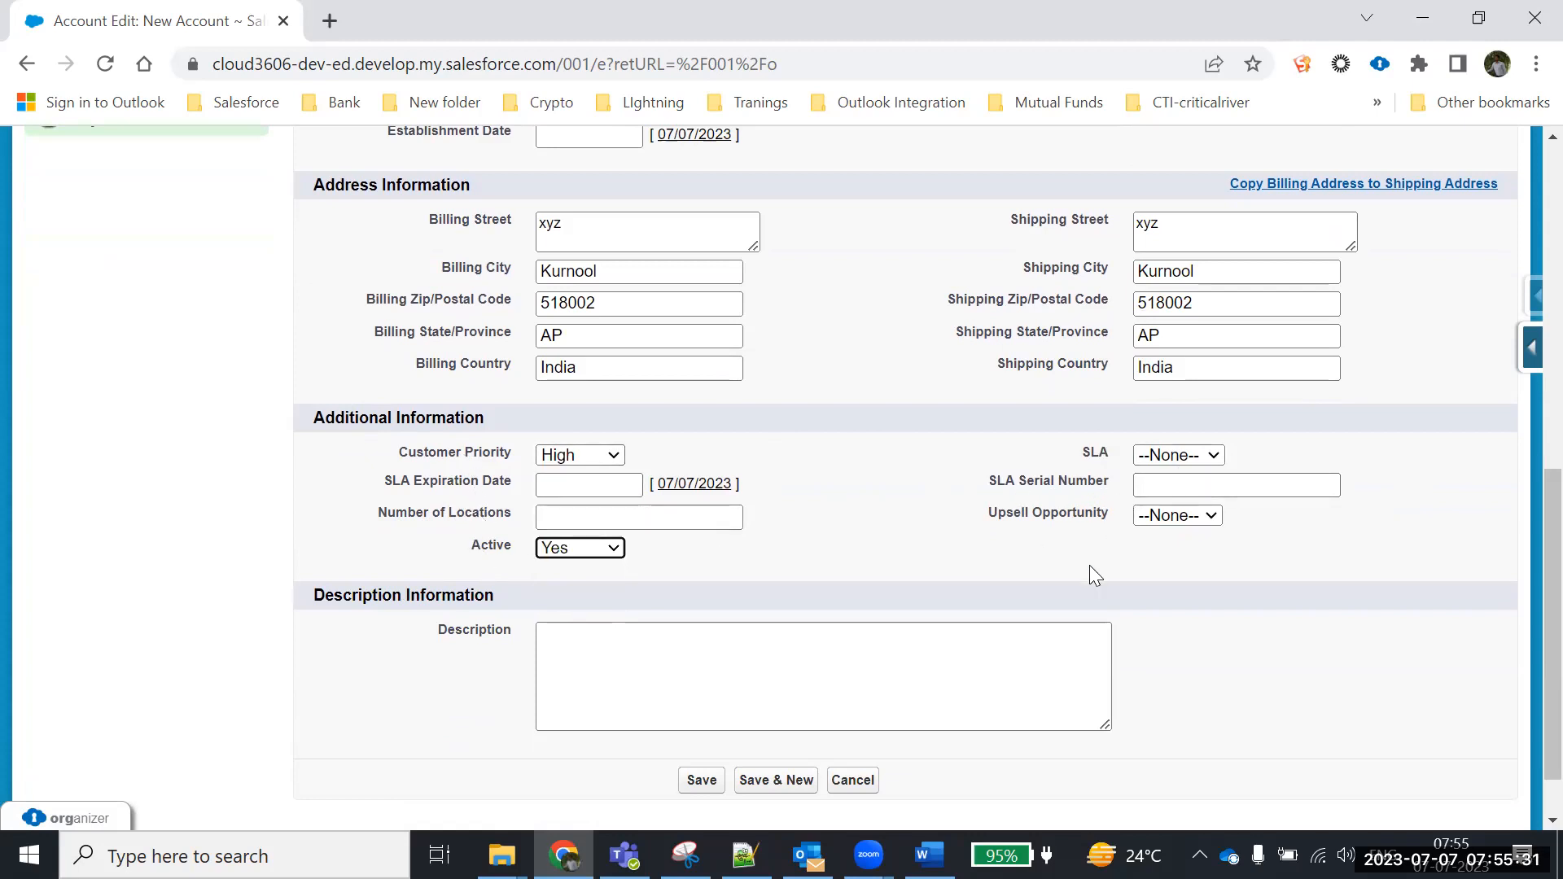
click(1173, 518)
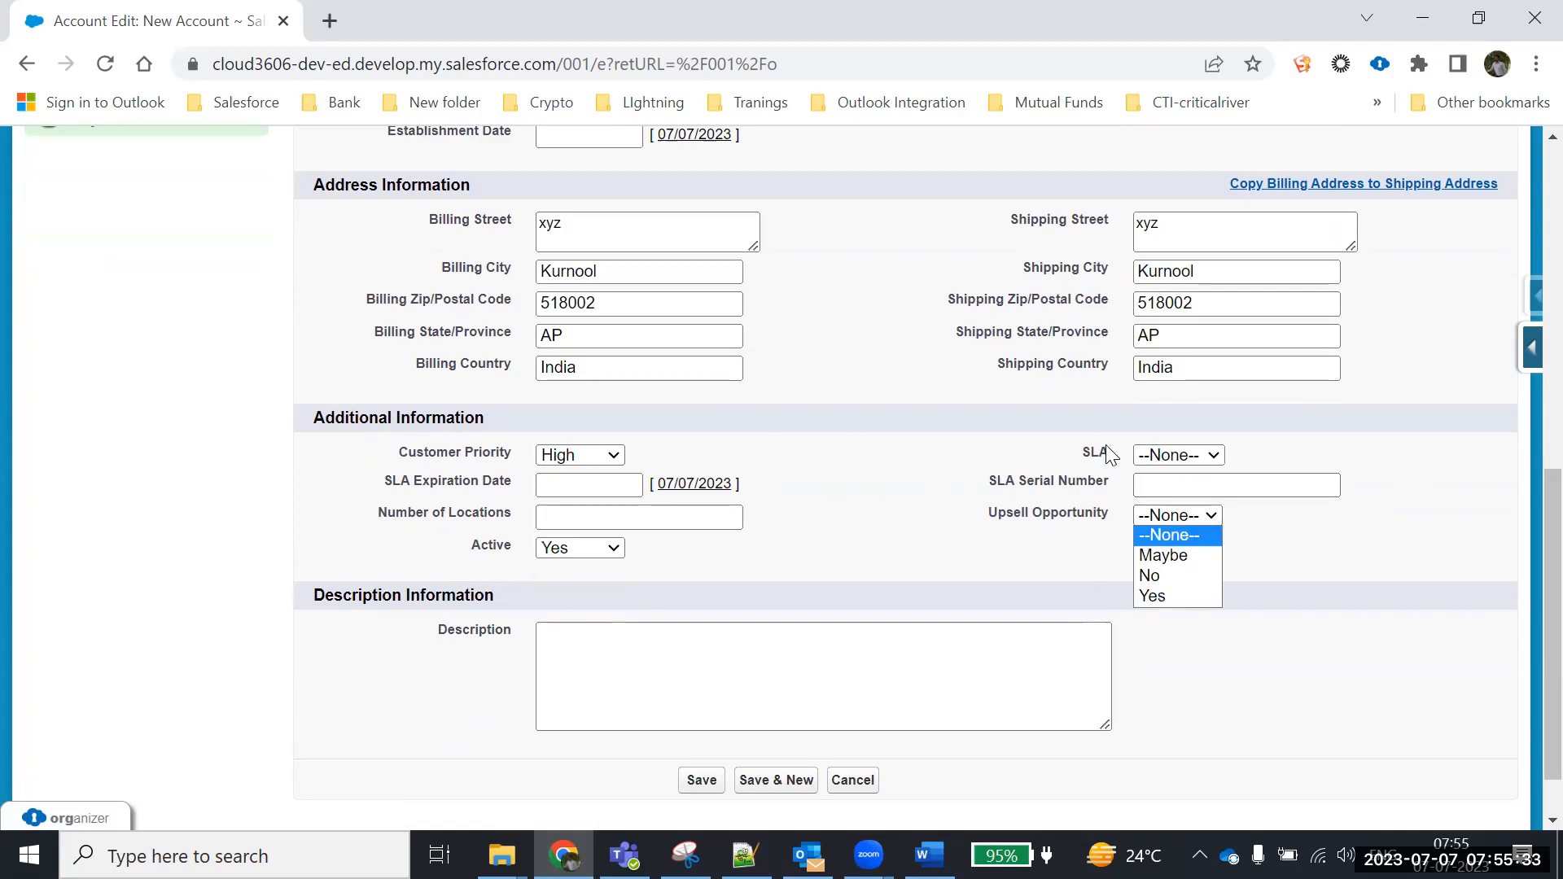
click(1071, 560)
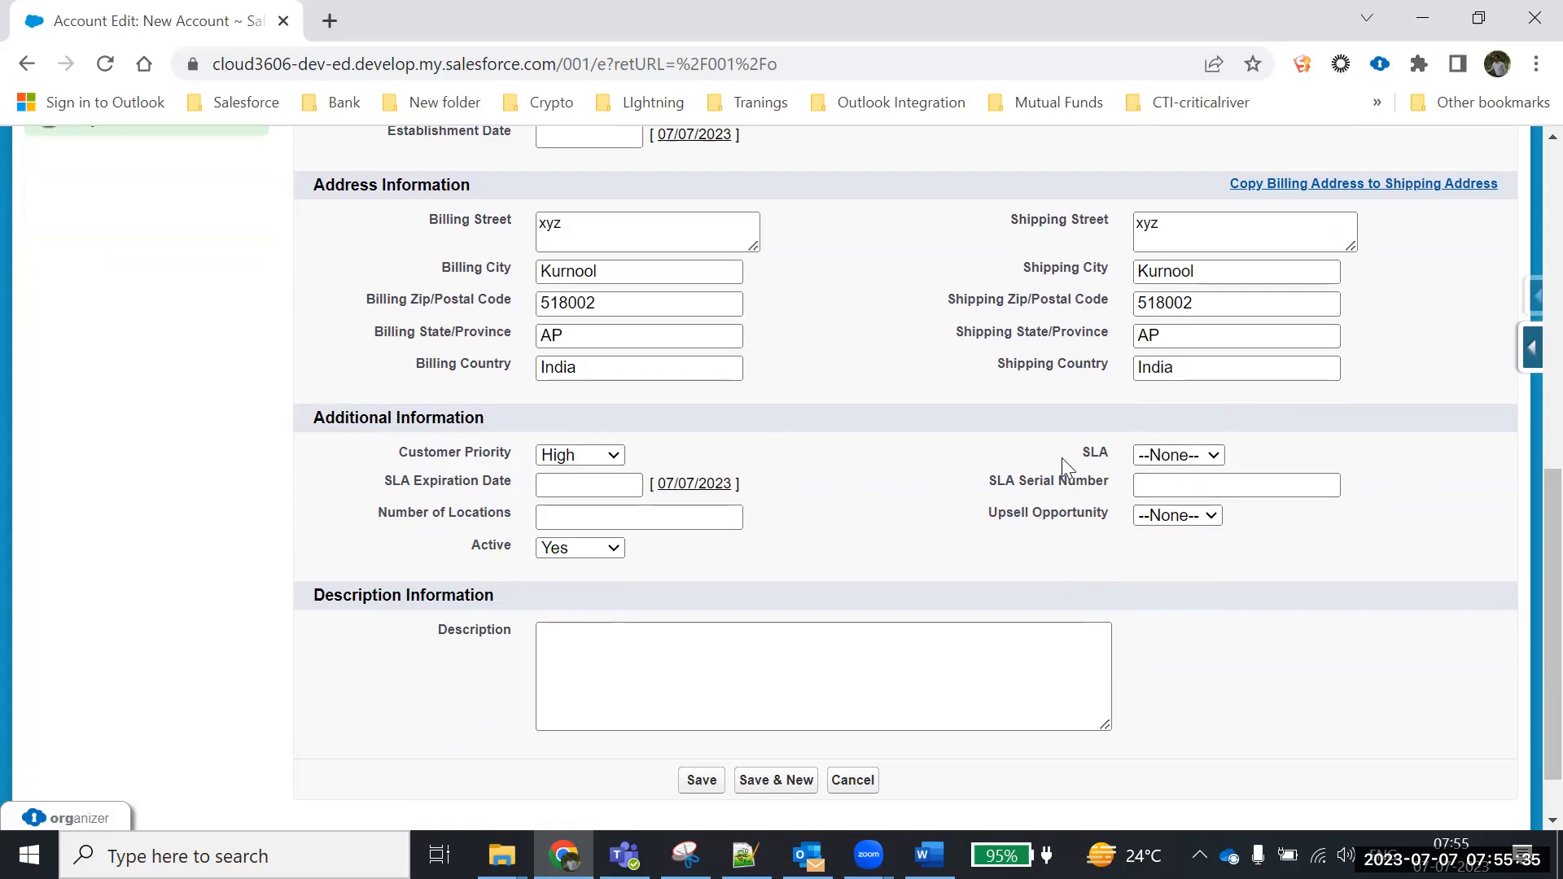
Enter the description 'want to buy Honda Active'
scroll(1114, 525, down, 1)
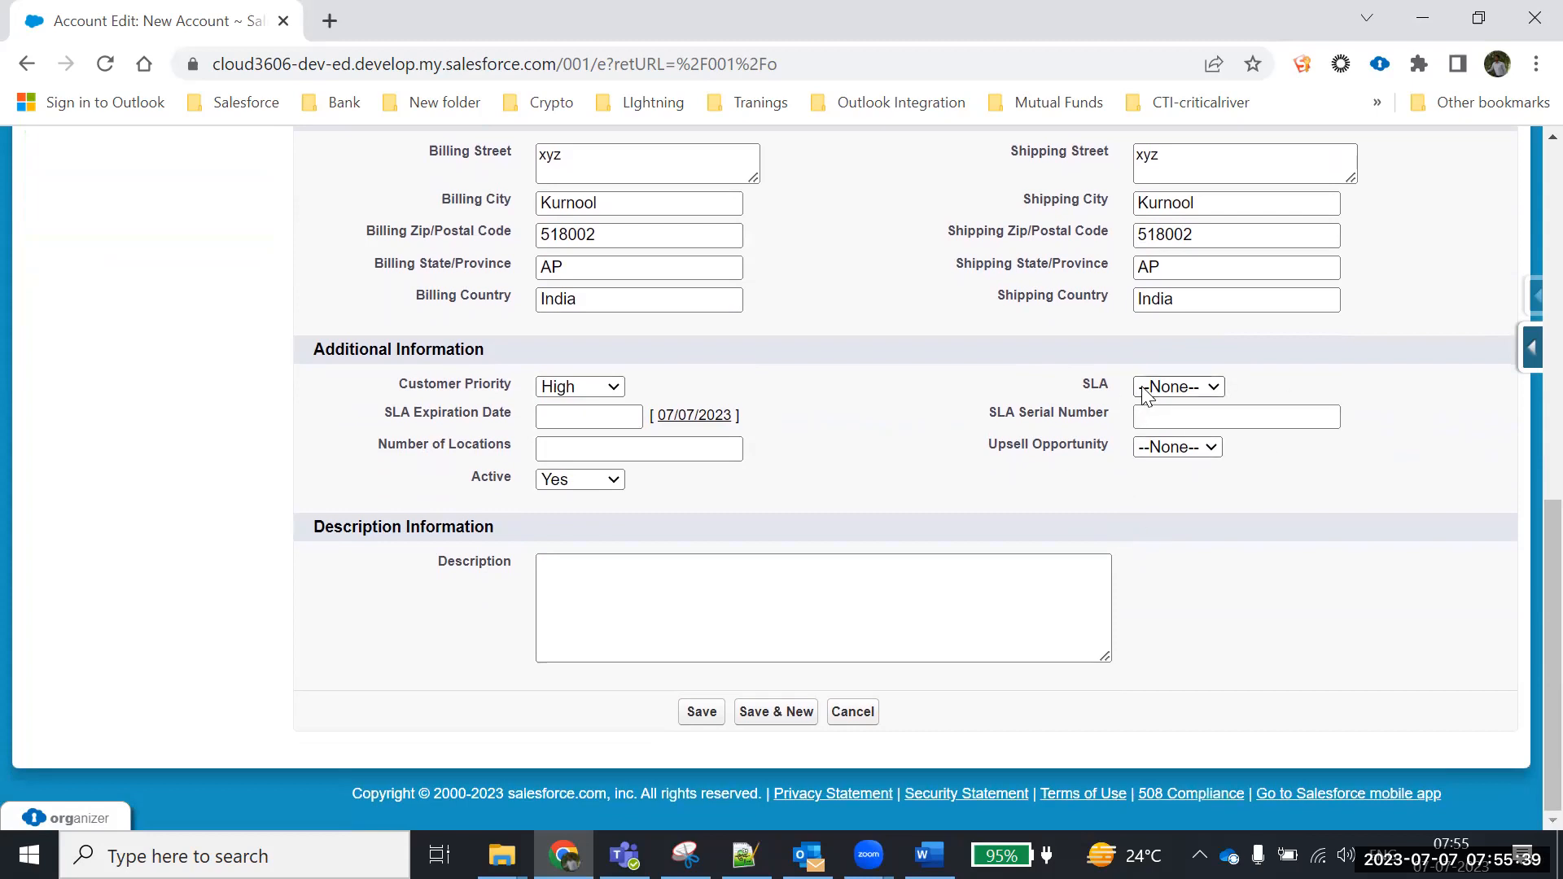
click(695, 589)
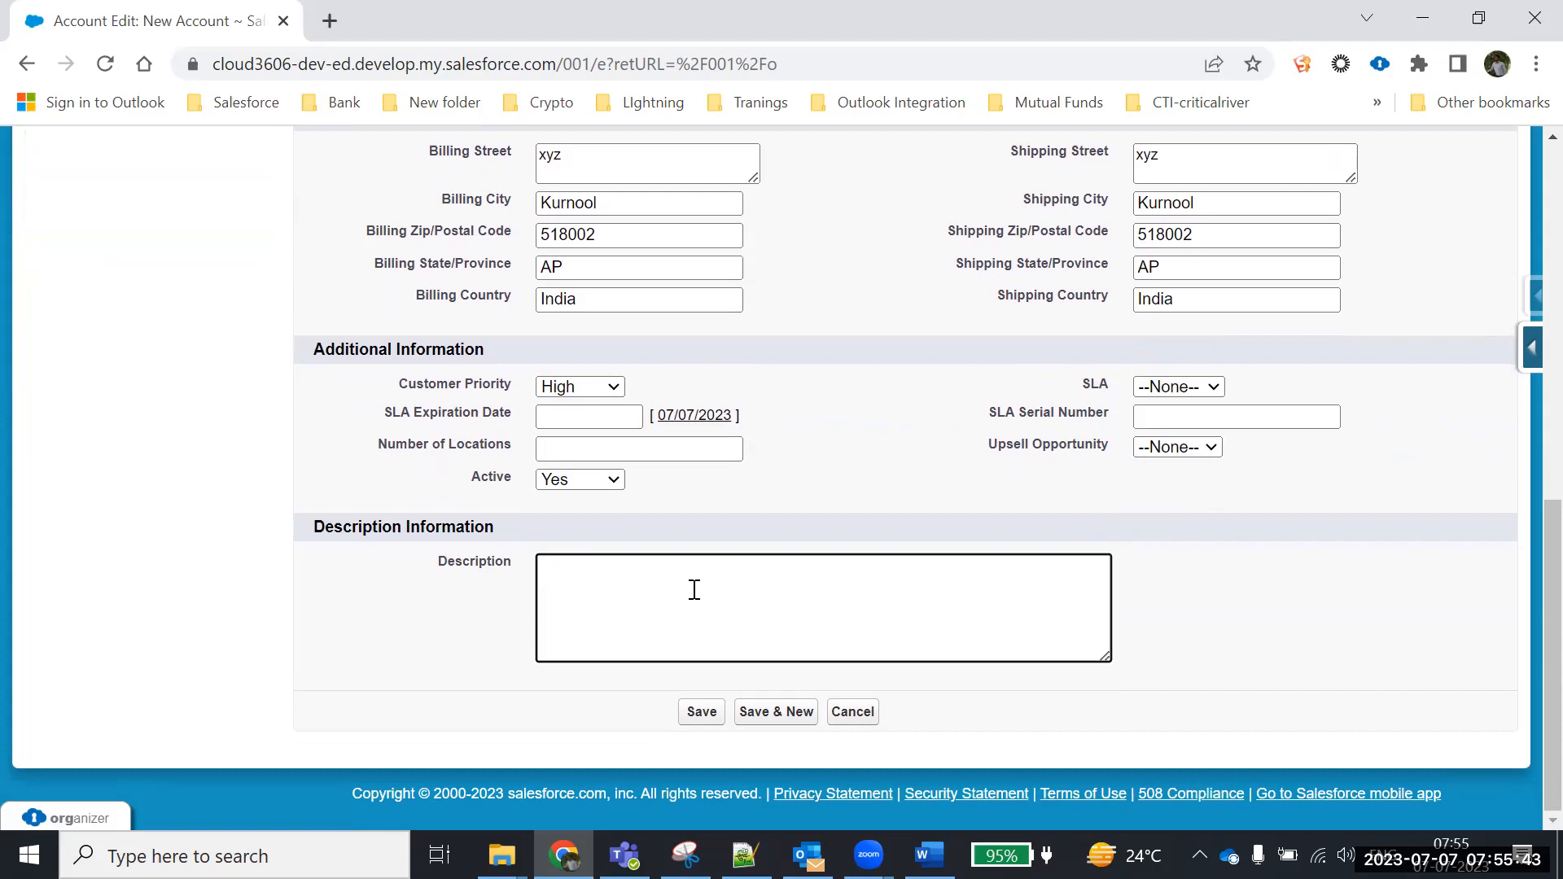
text(want to buy Honda Active)
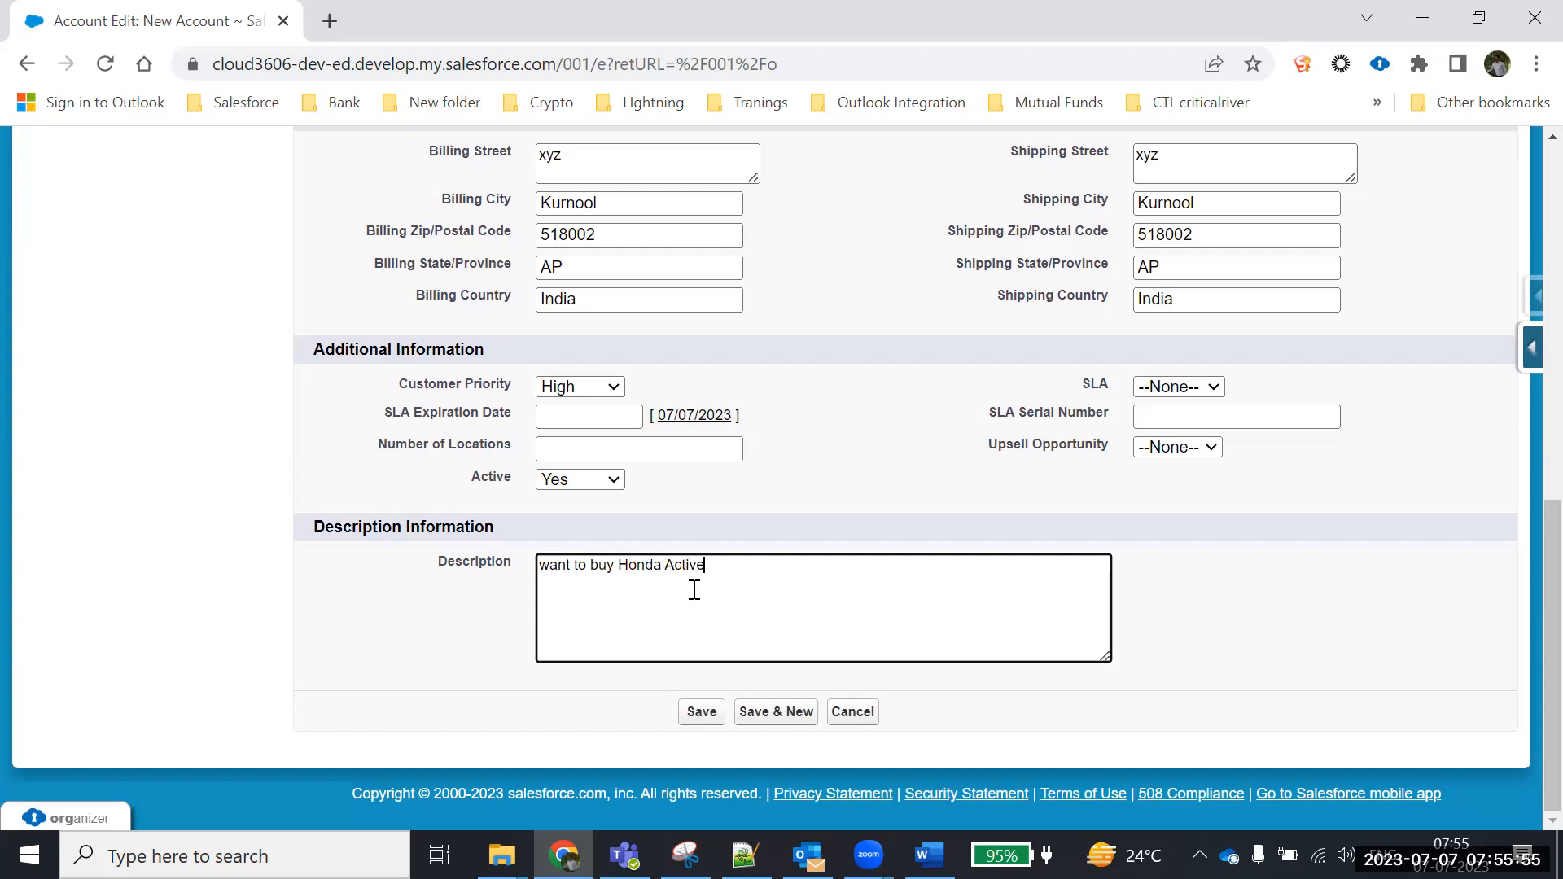
scroll(892, 604, up, 10)
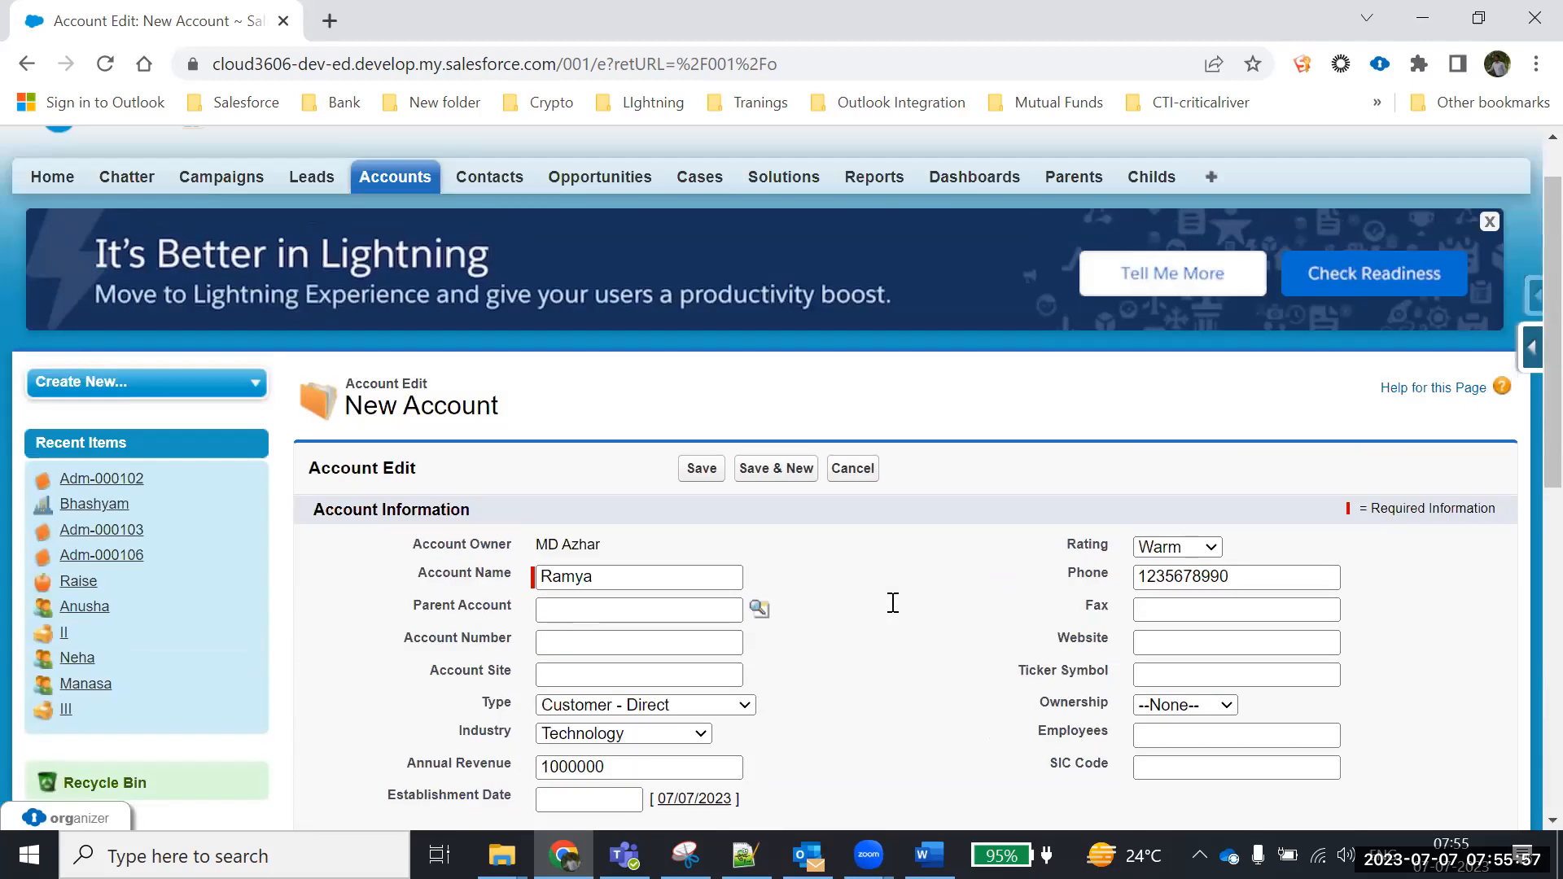
scroll(913, 606, down, 4)
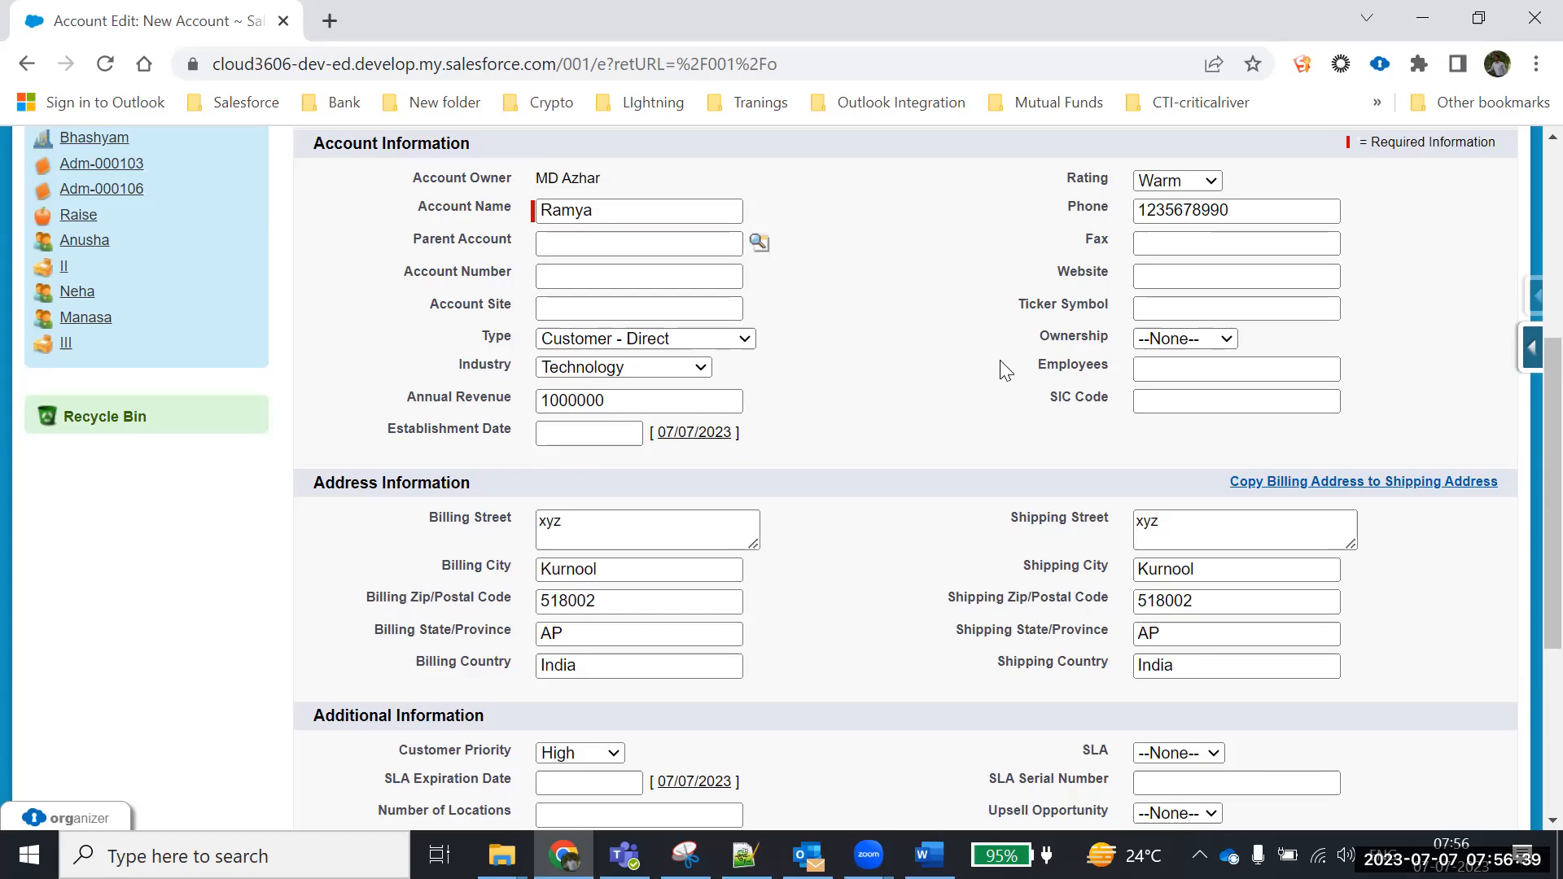
scroll(999, 360, down, 3)
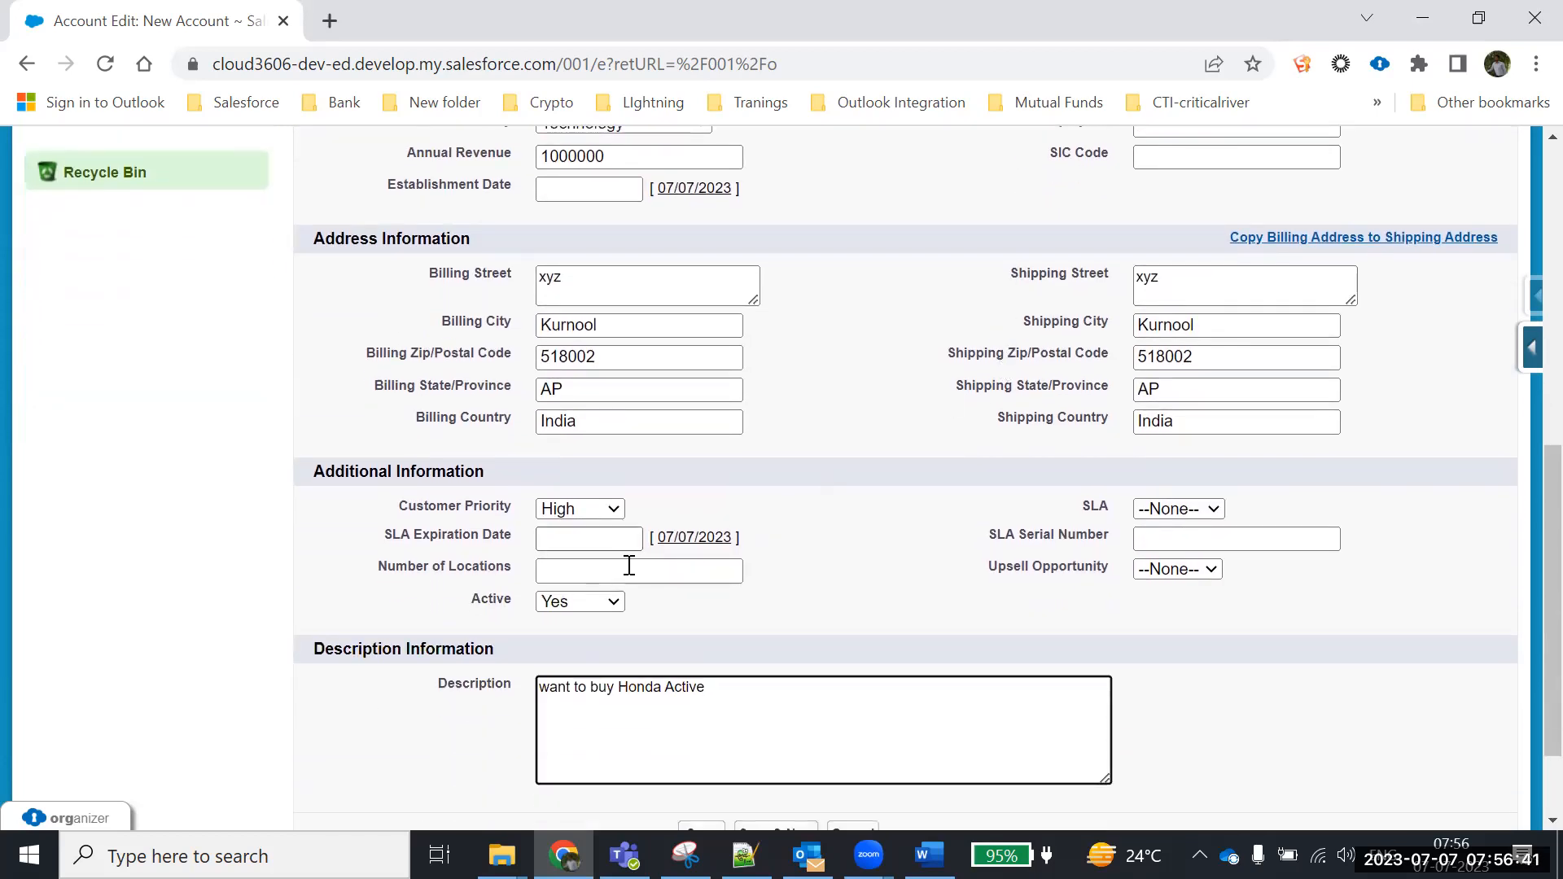
scroll(784, 461, up, 5)
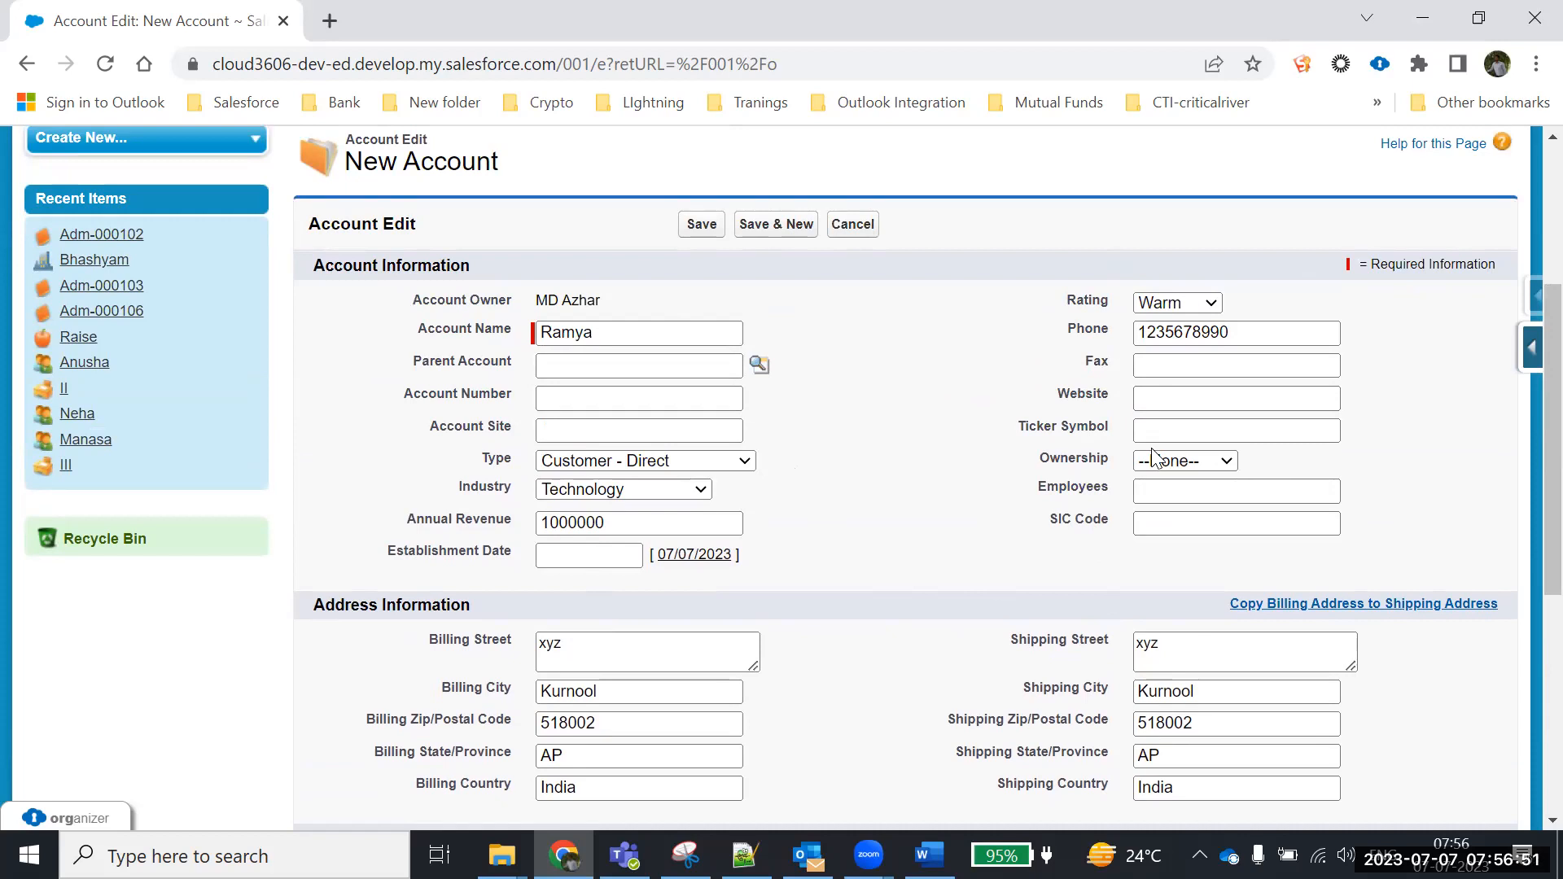
scroll(954, 401, down, 1)
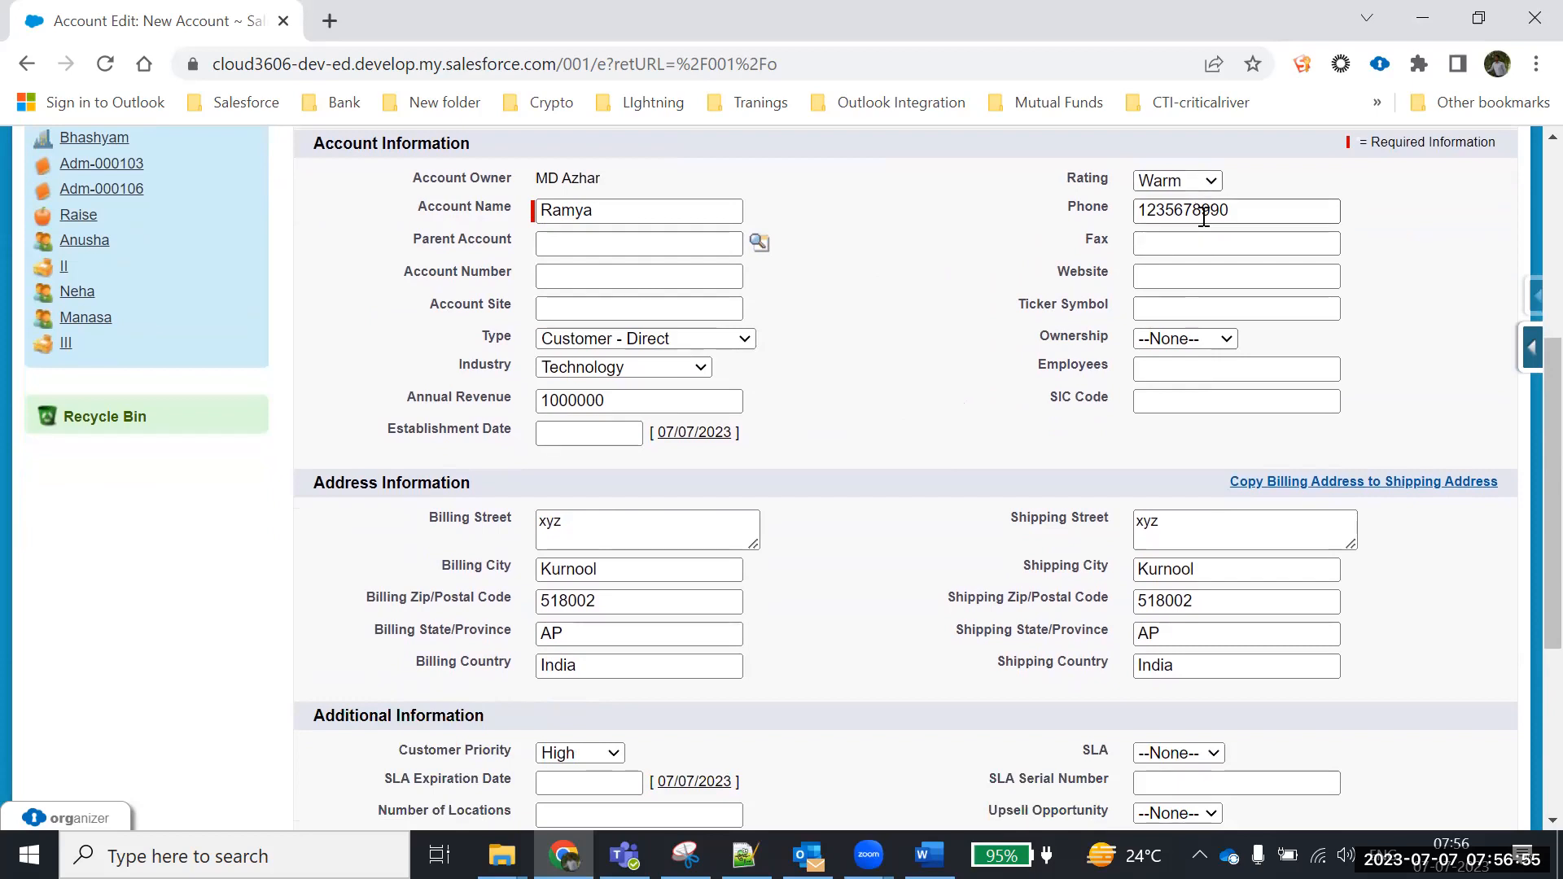
scroll(736, 510, down, 3)
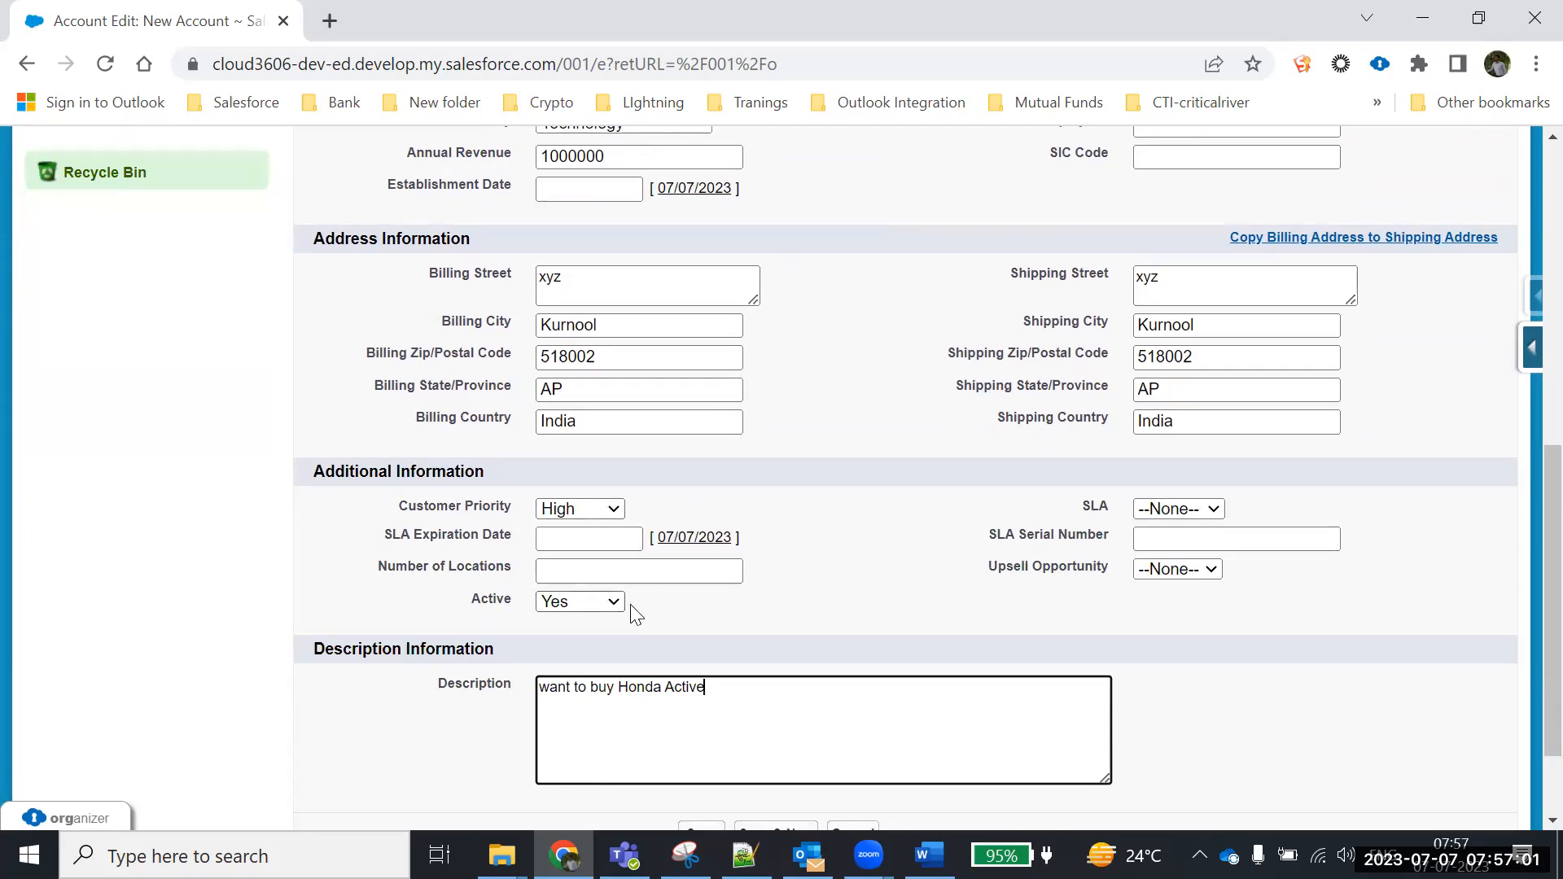
scroll(967, 442, up, 5)
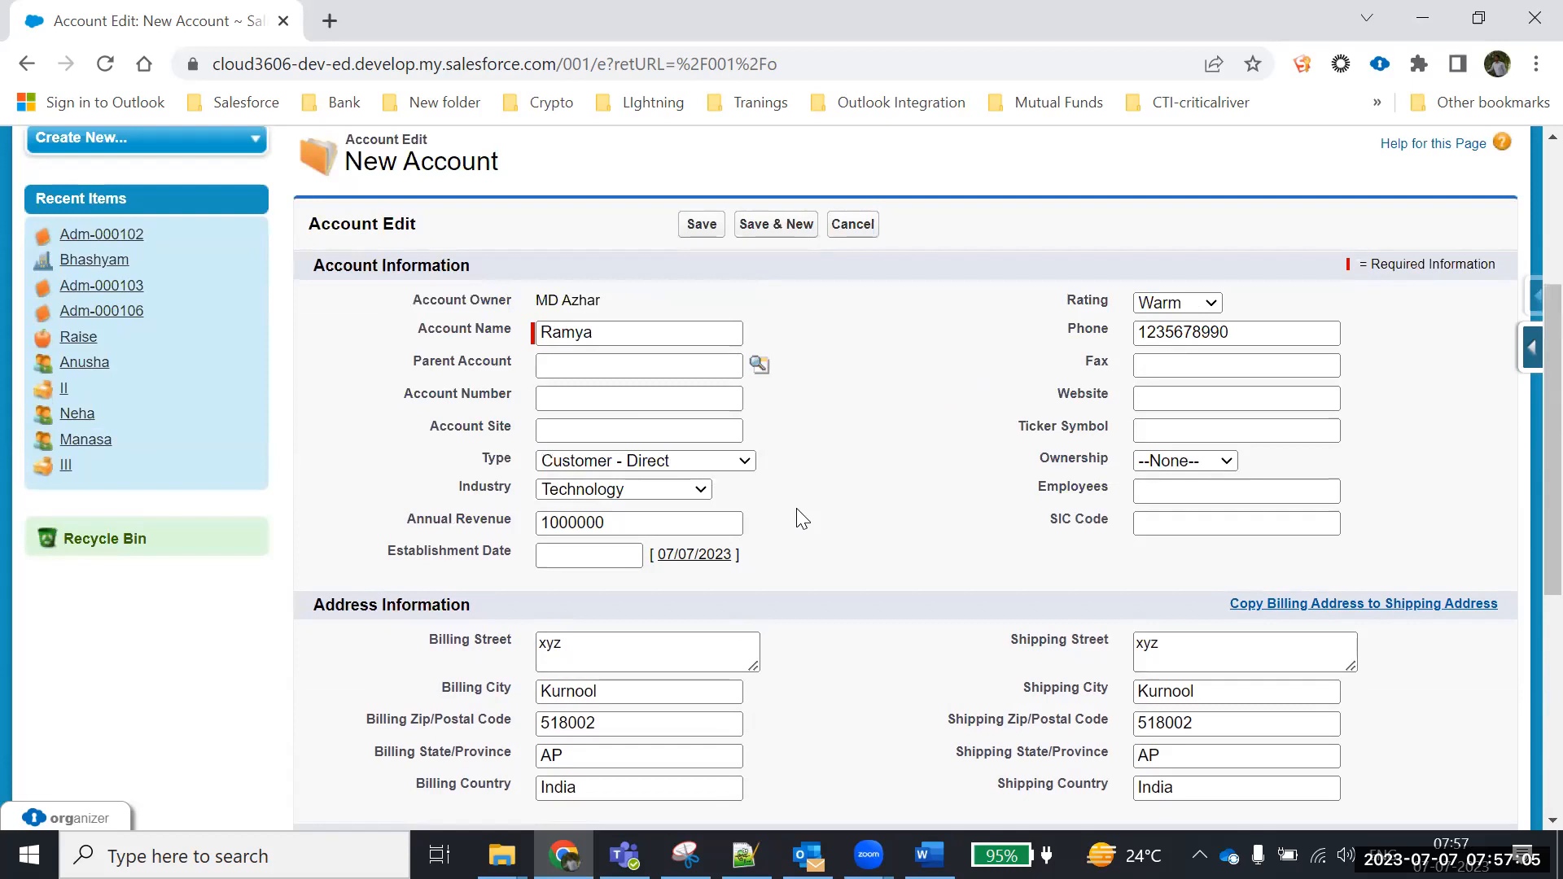
scroll(809, 516, down, 2)
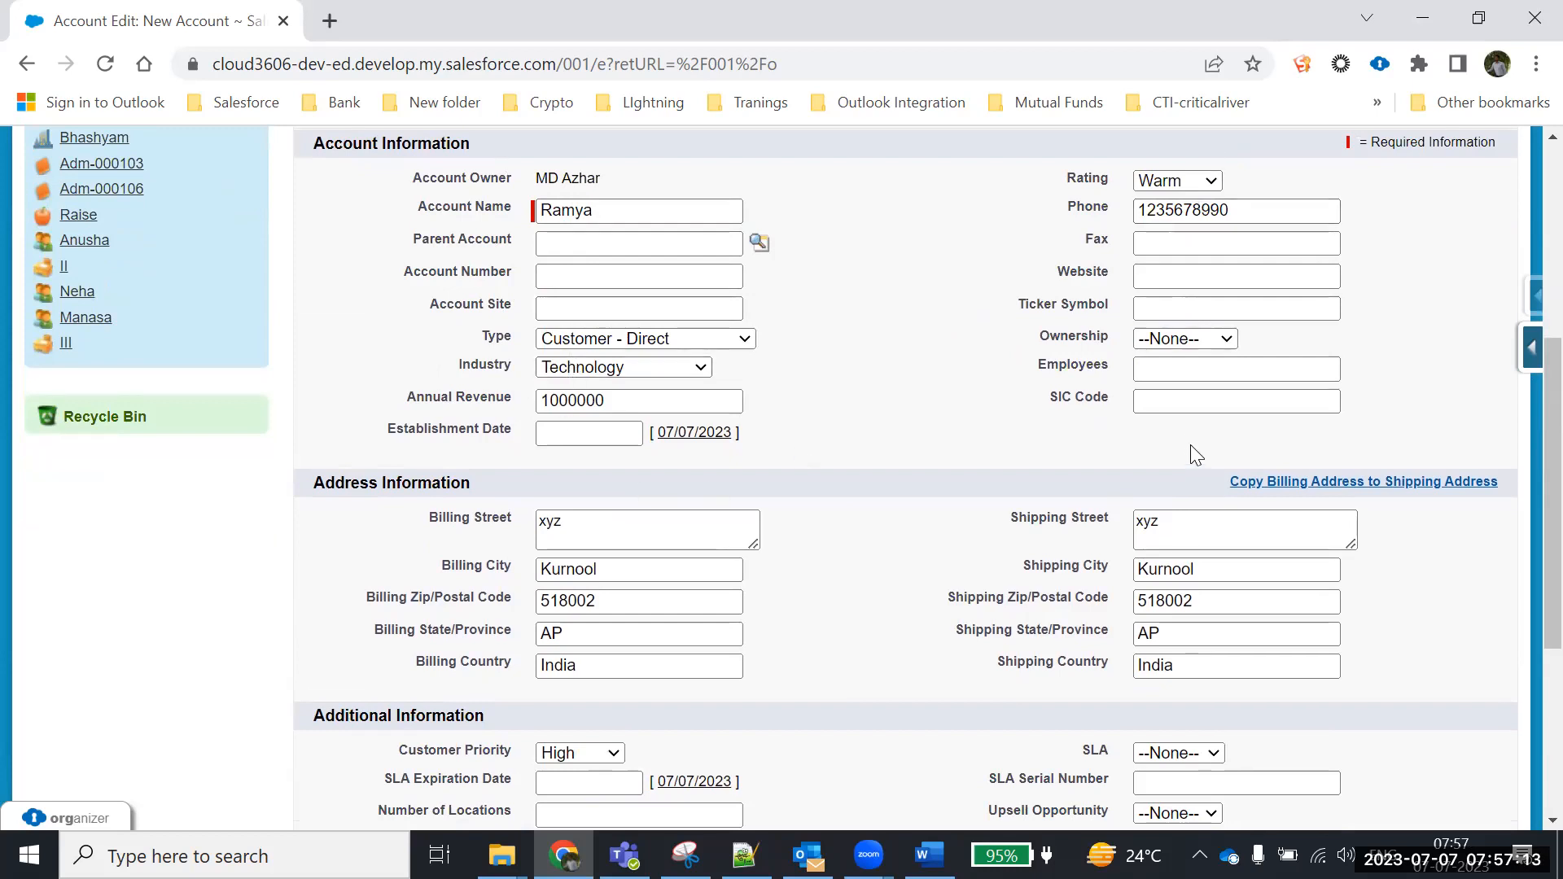
scroll(958, 456, down, 3)
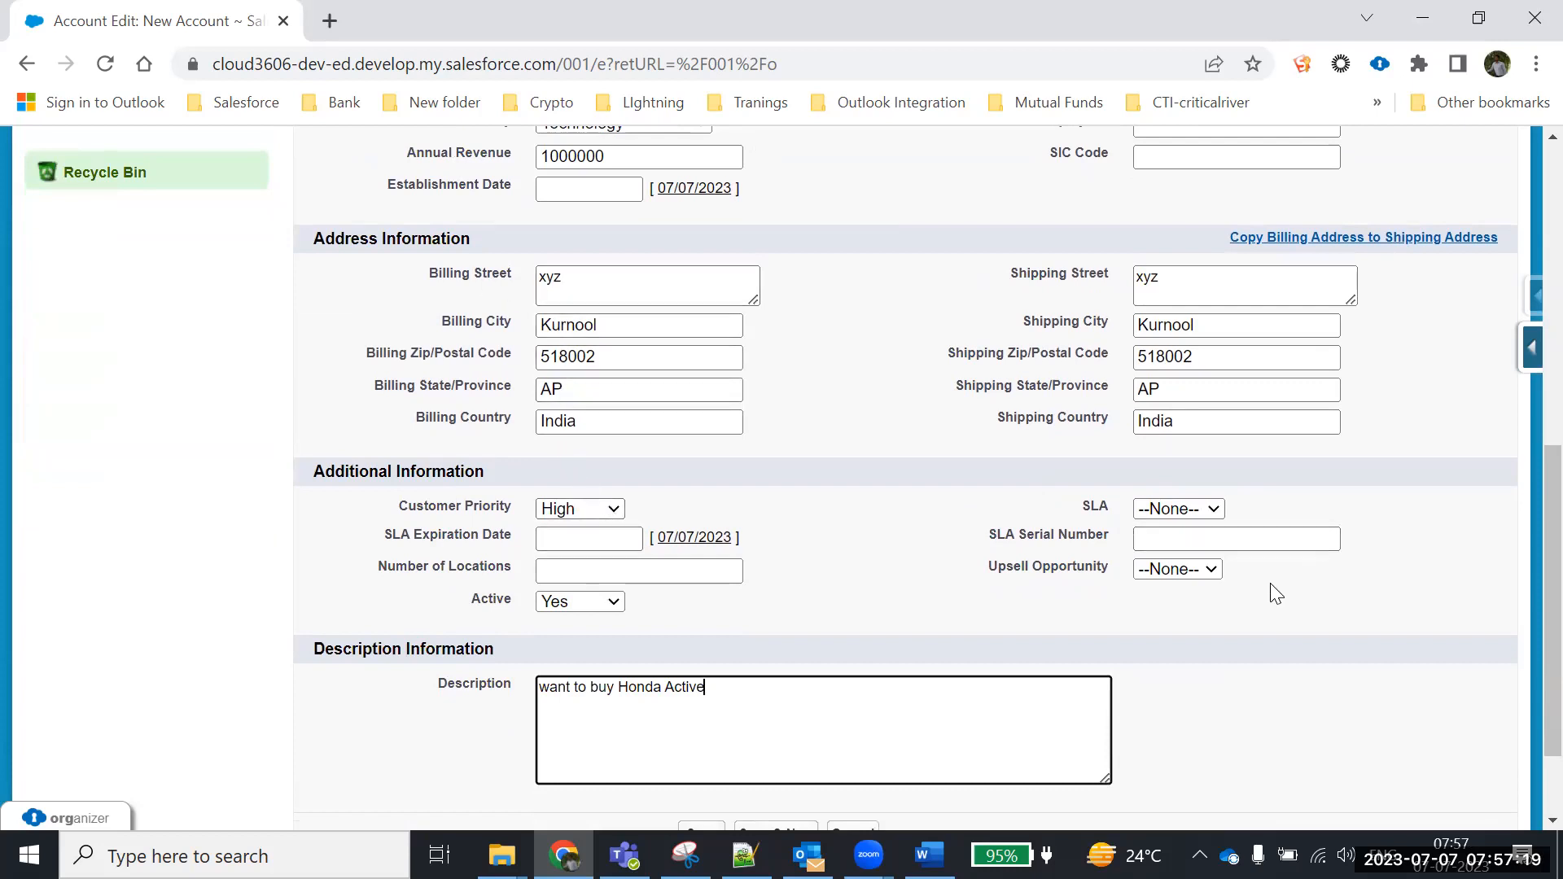
scroll(1190, 615, down, 2)
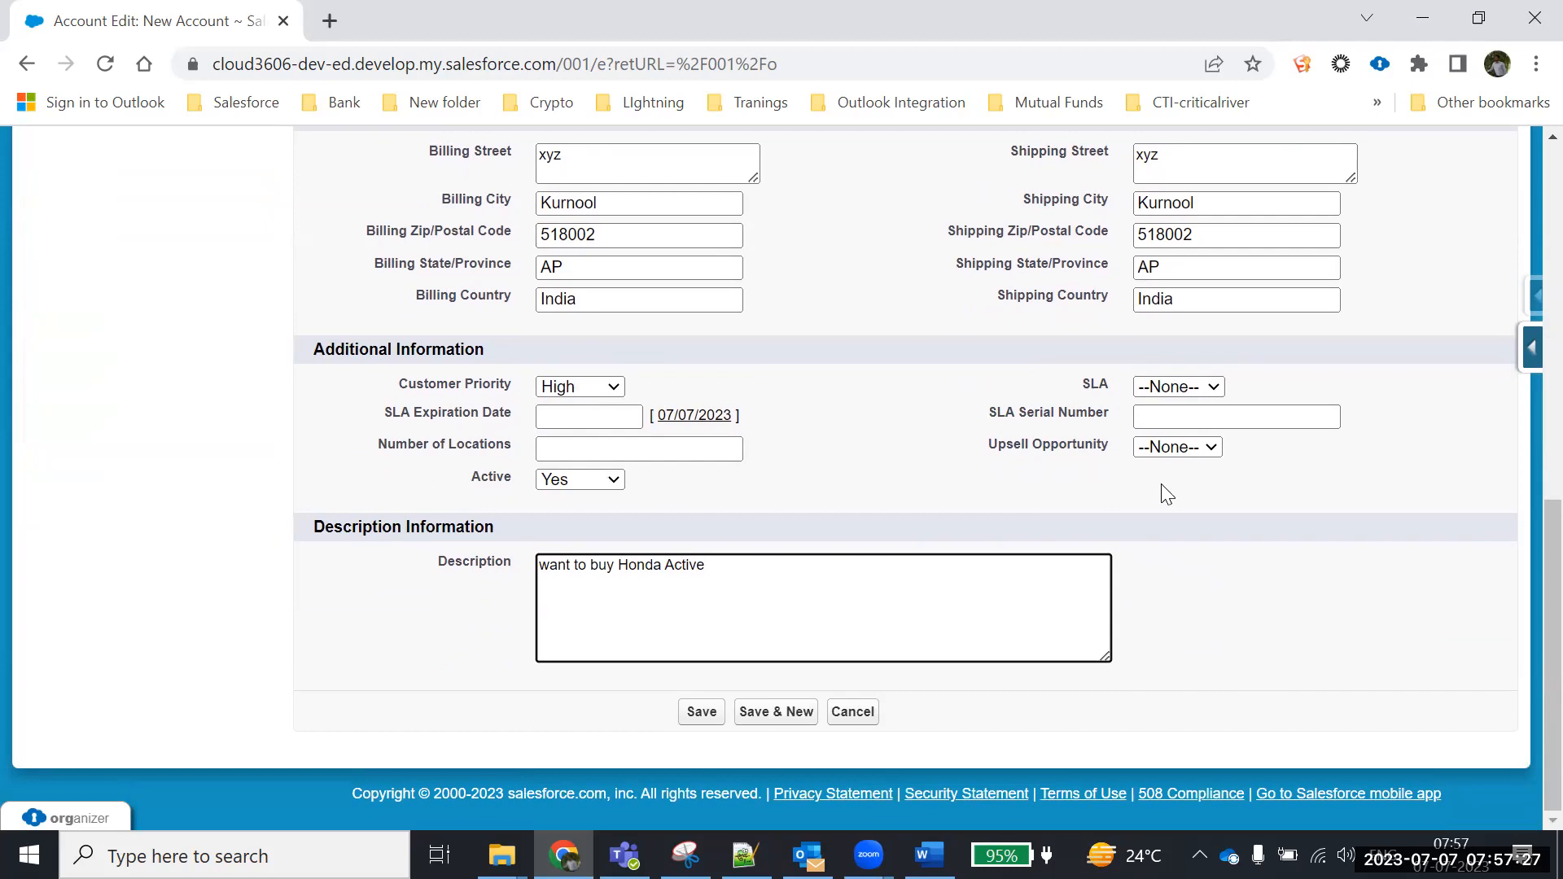
scroll(942, 443, up, 8)
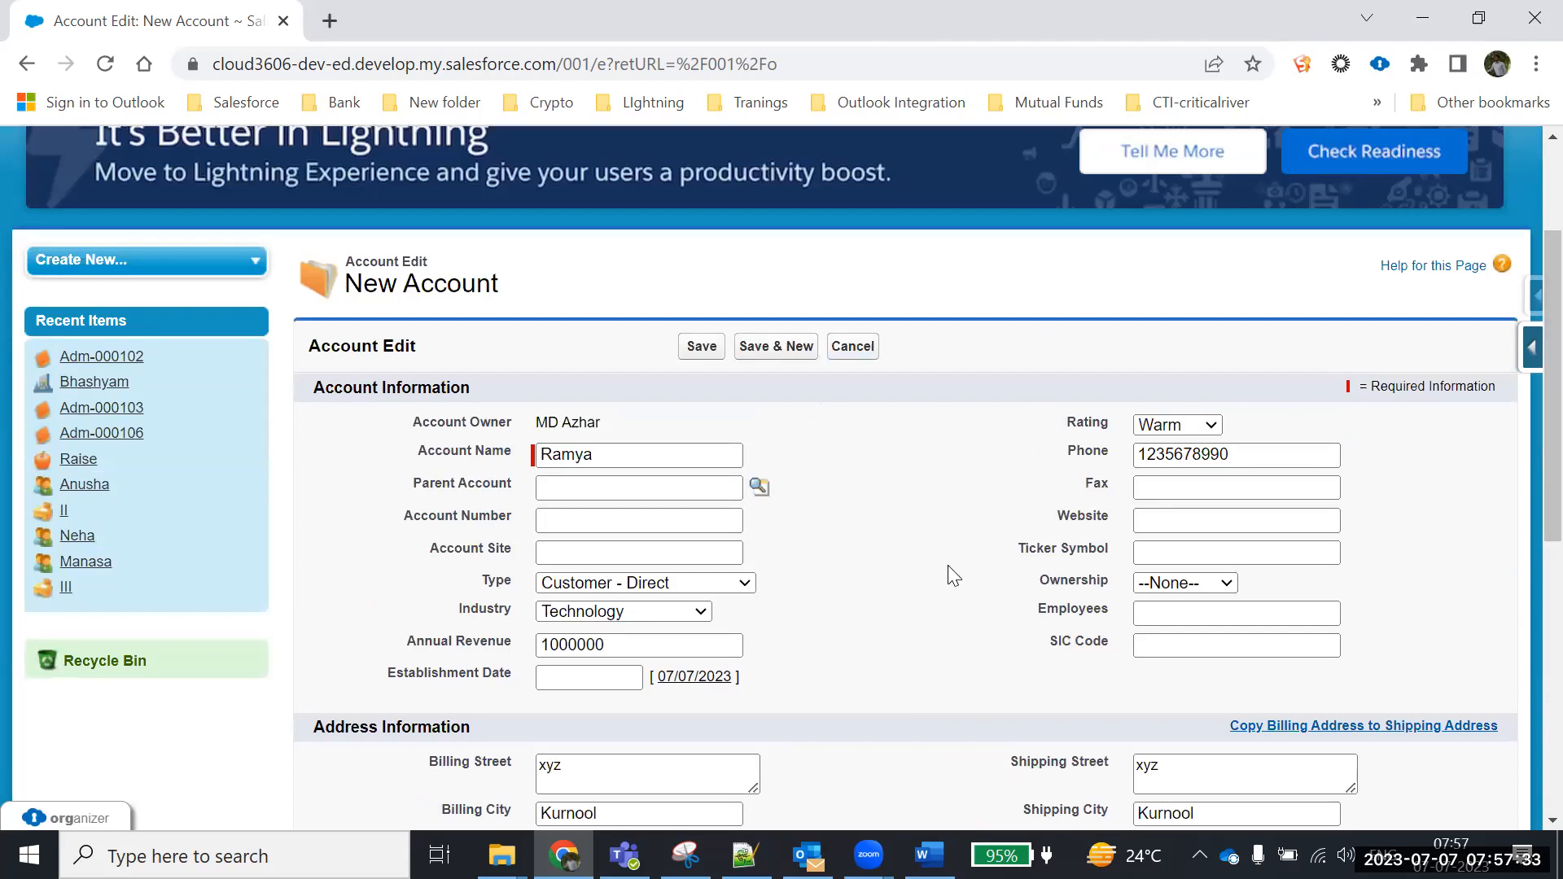
scroll(948, 565, down, 1)
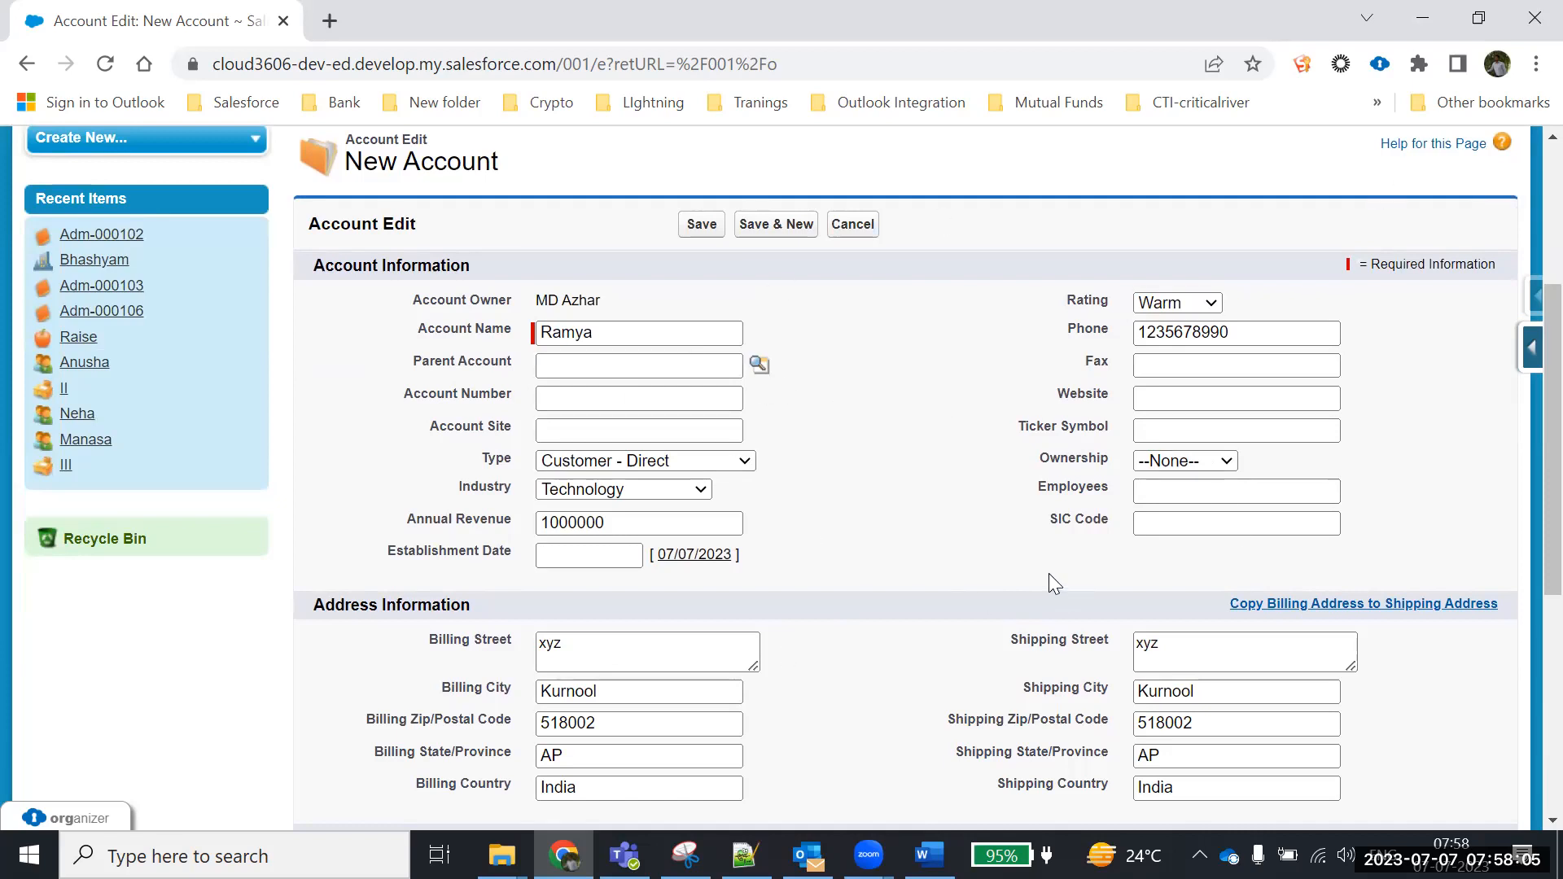
click(608, 366)
click(553, 397)
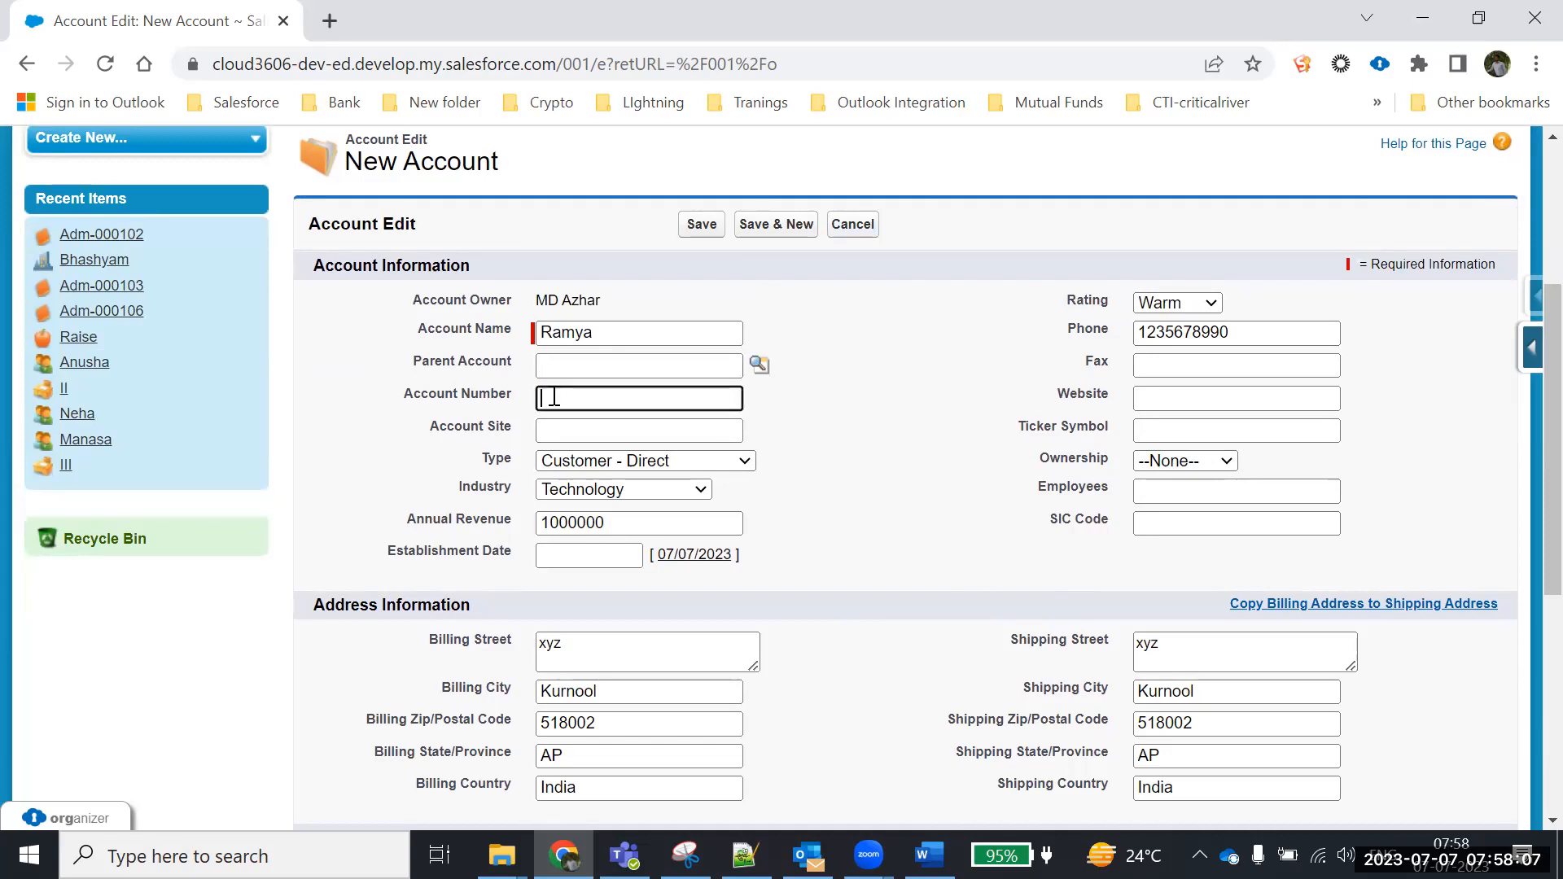
click(548, 430)
click(549, 556)
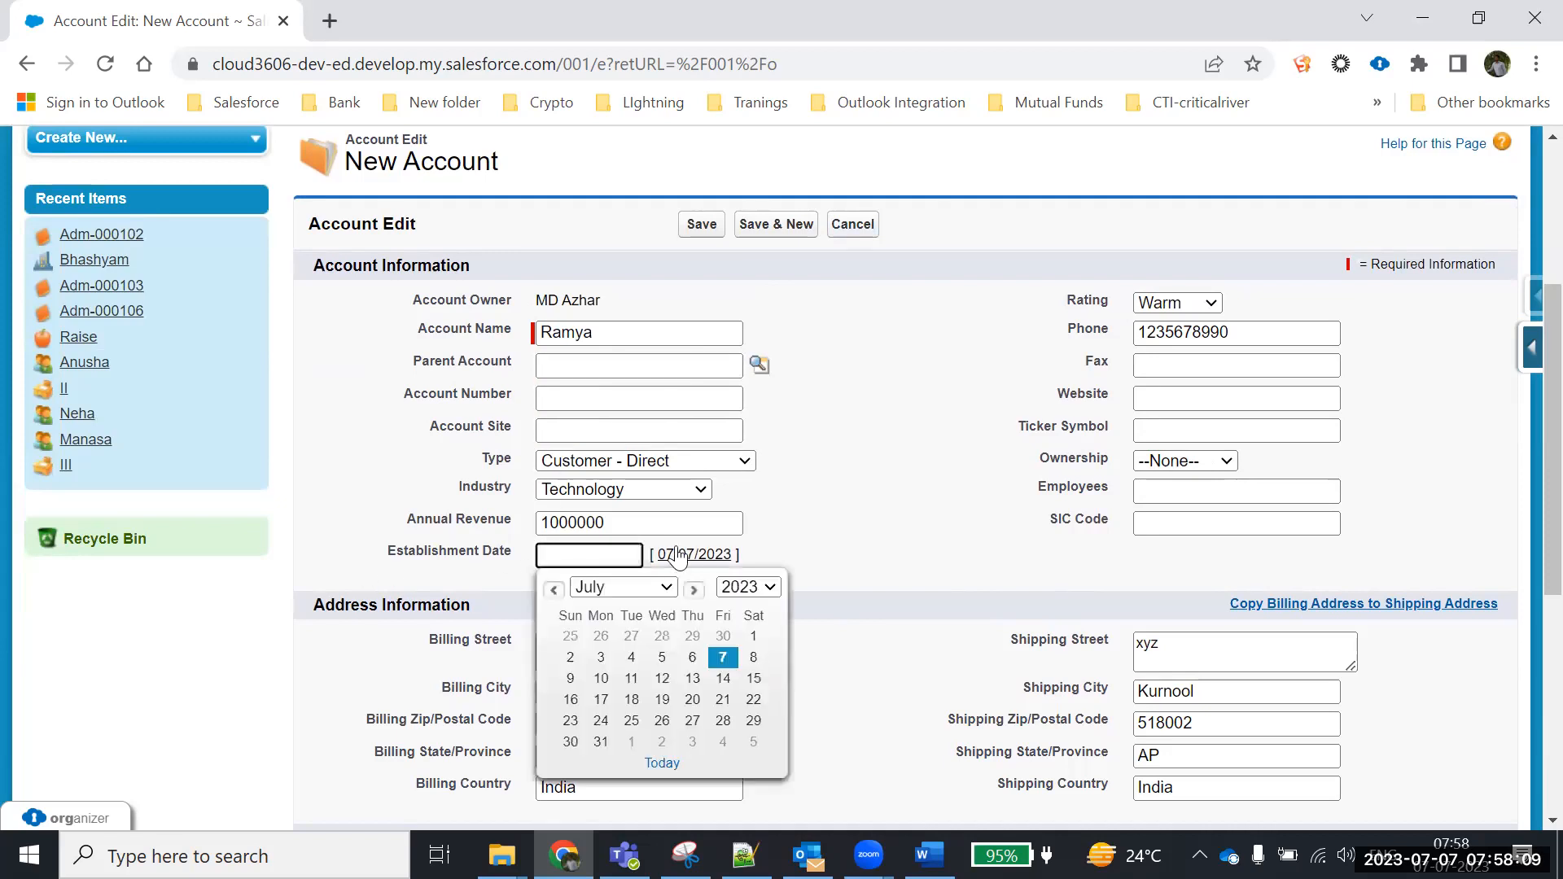
click(1146, 368)
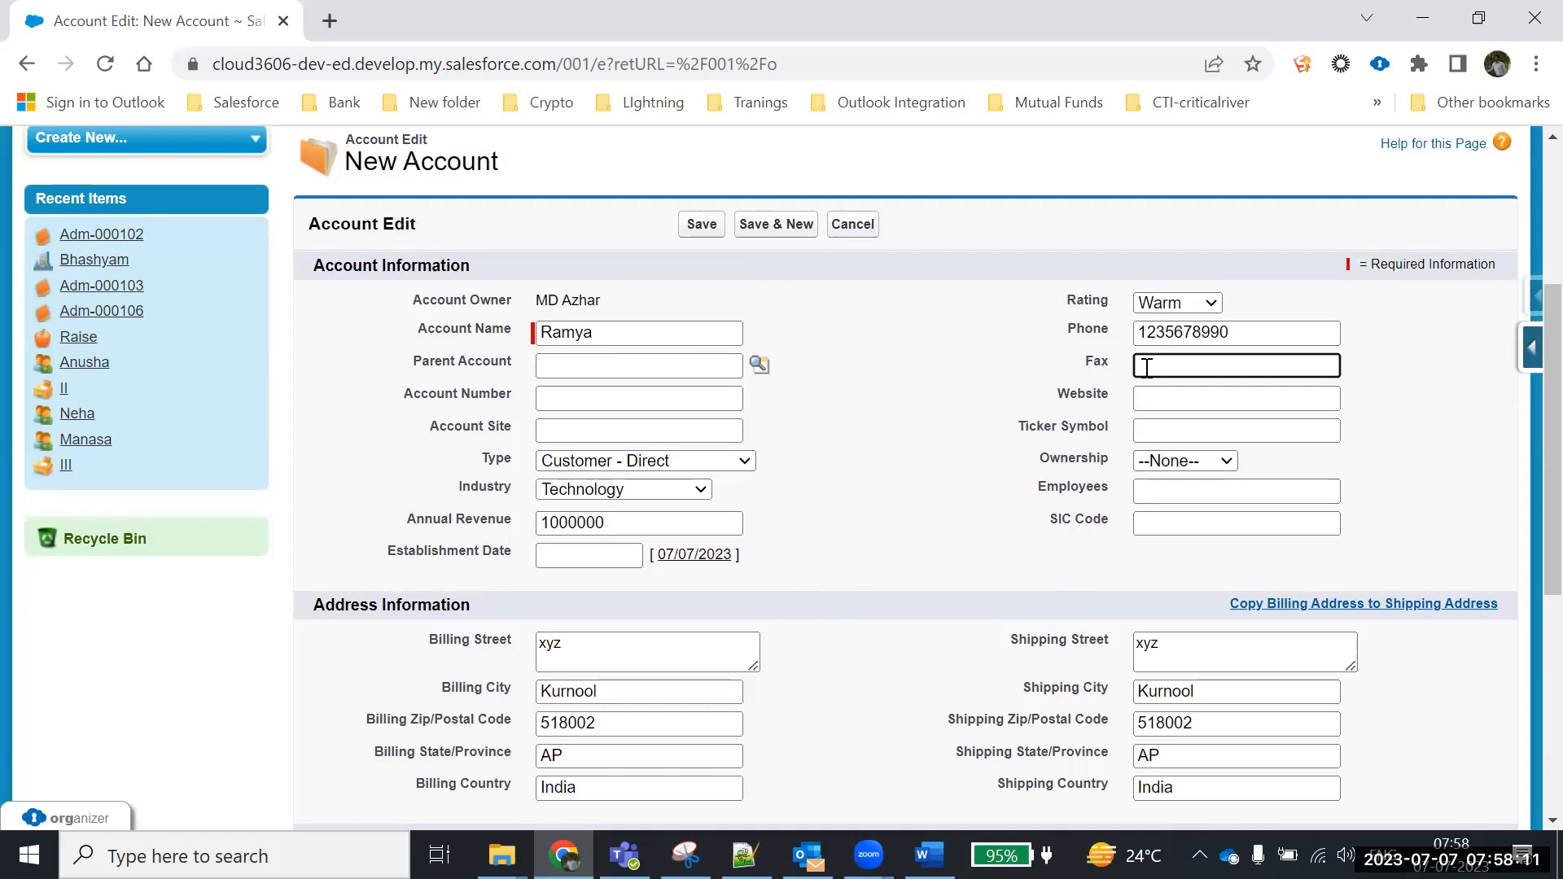
click(1191, 391)
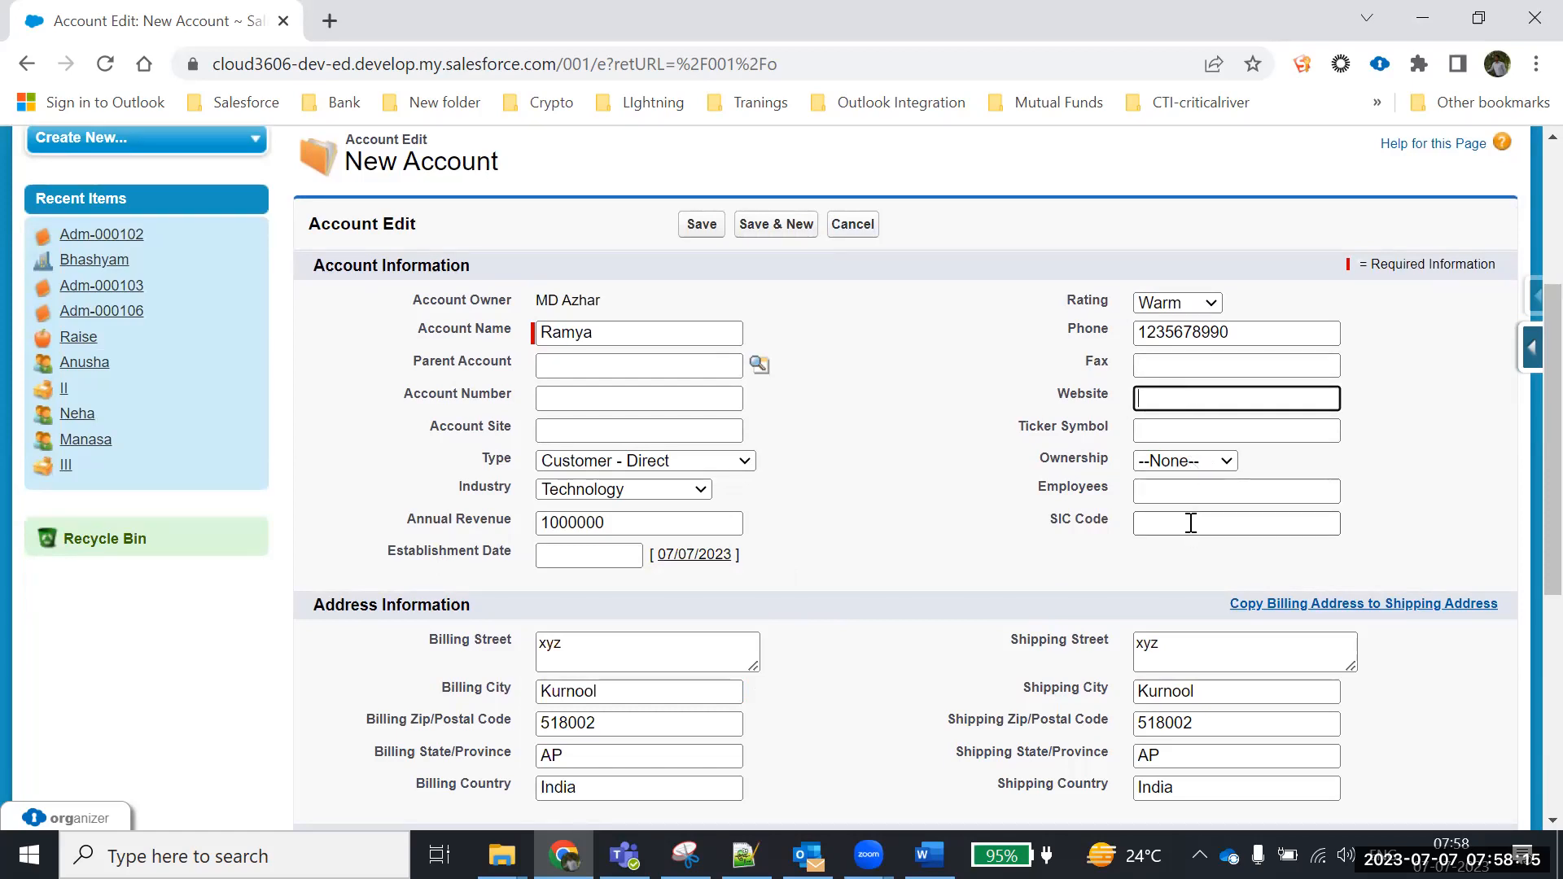
scroll(1190, 525, down, 3)
scroll(1193, 533, up, 3)
scroll(1172, 533, down, 6)
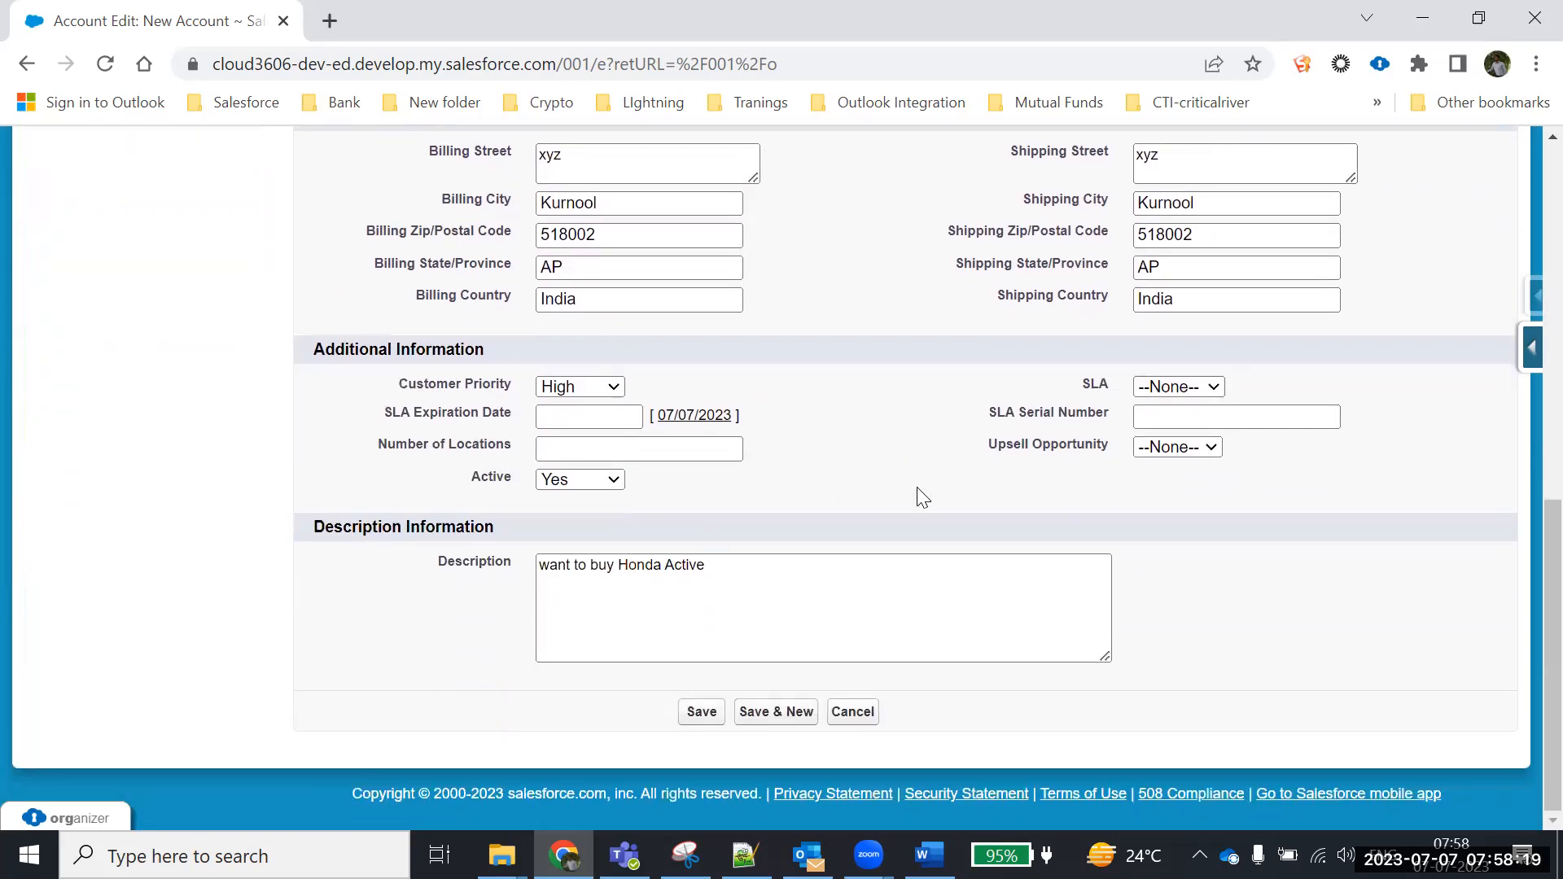
scroll(887, 513, up, 3)
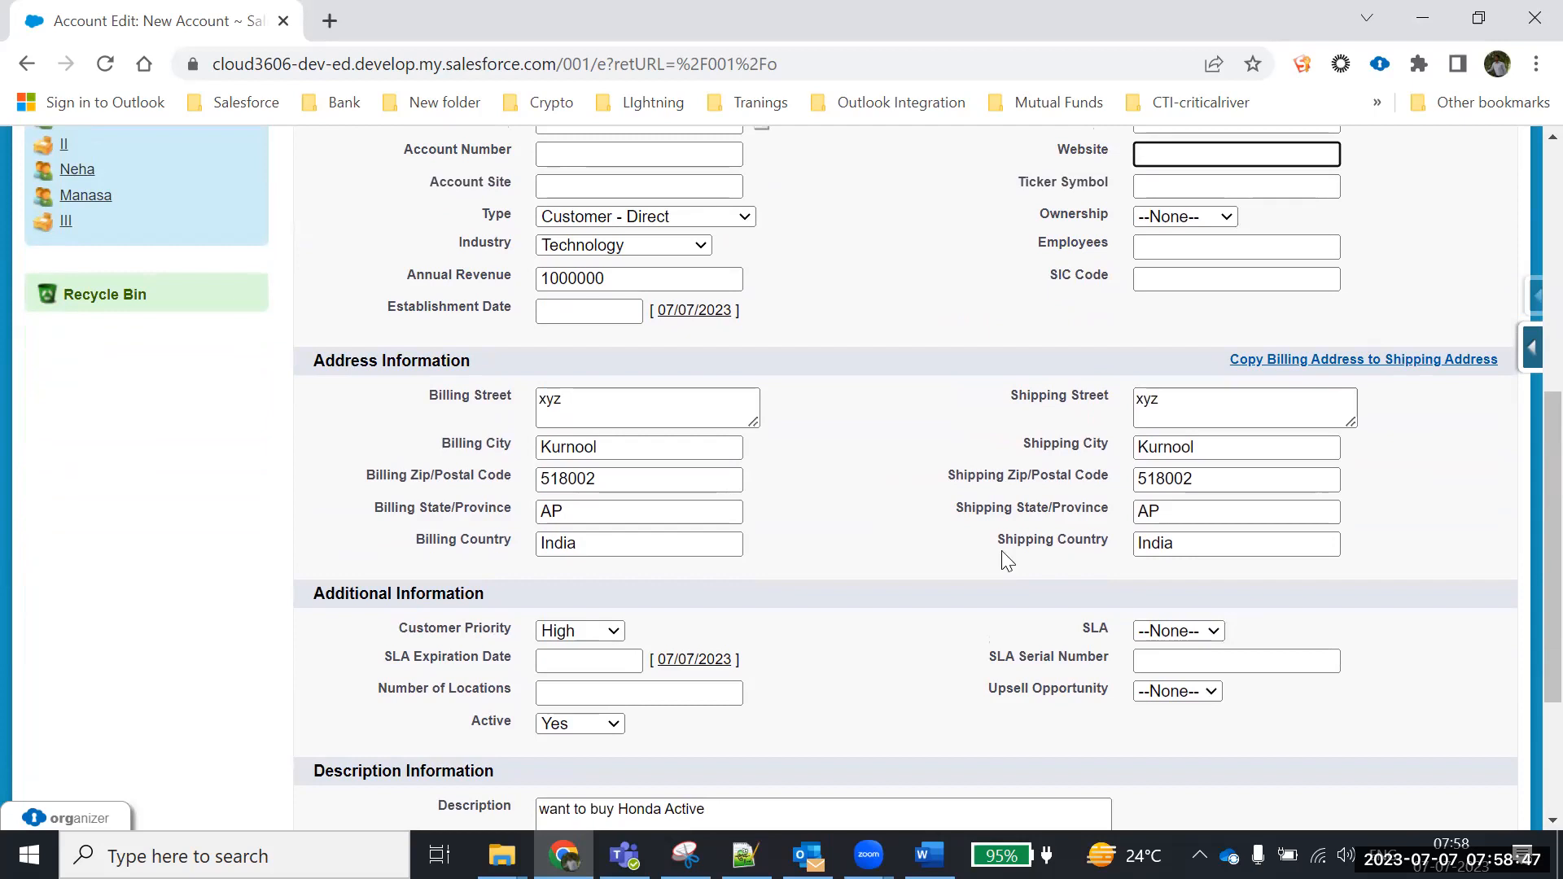
scroll(702, 515, up, 5)
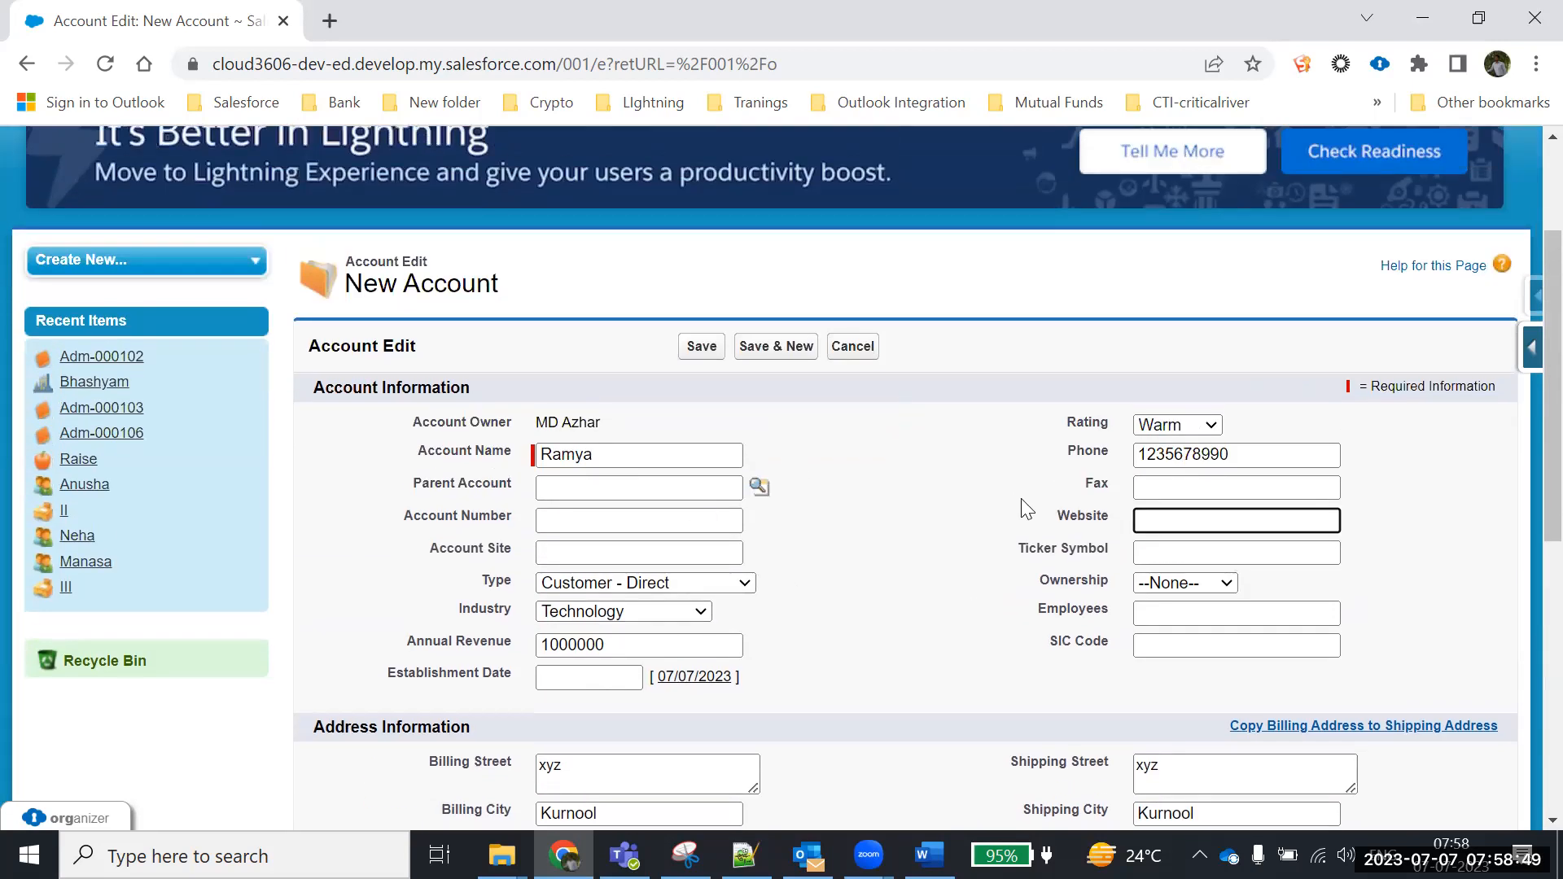
scroll(860, 538, down, 2)
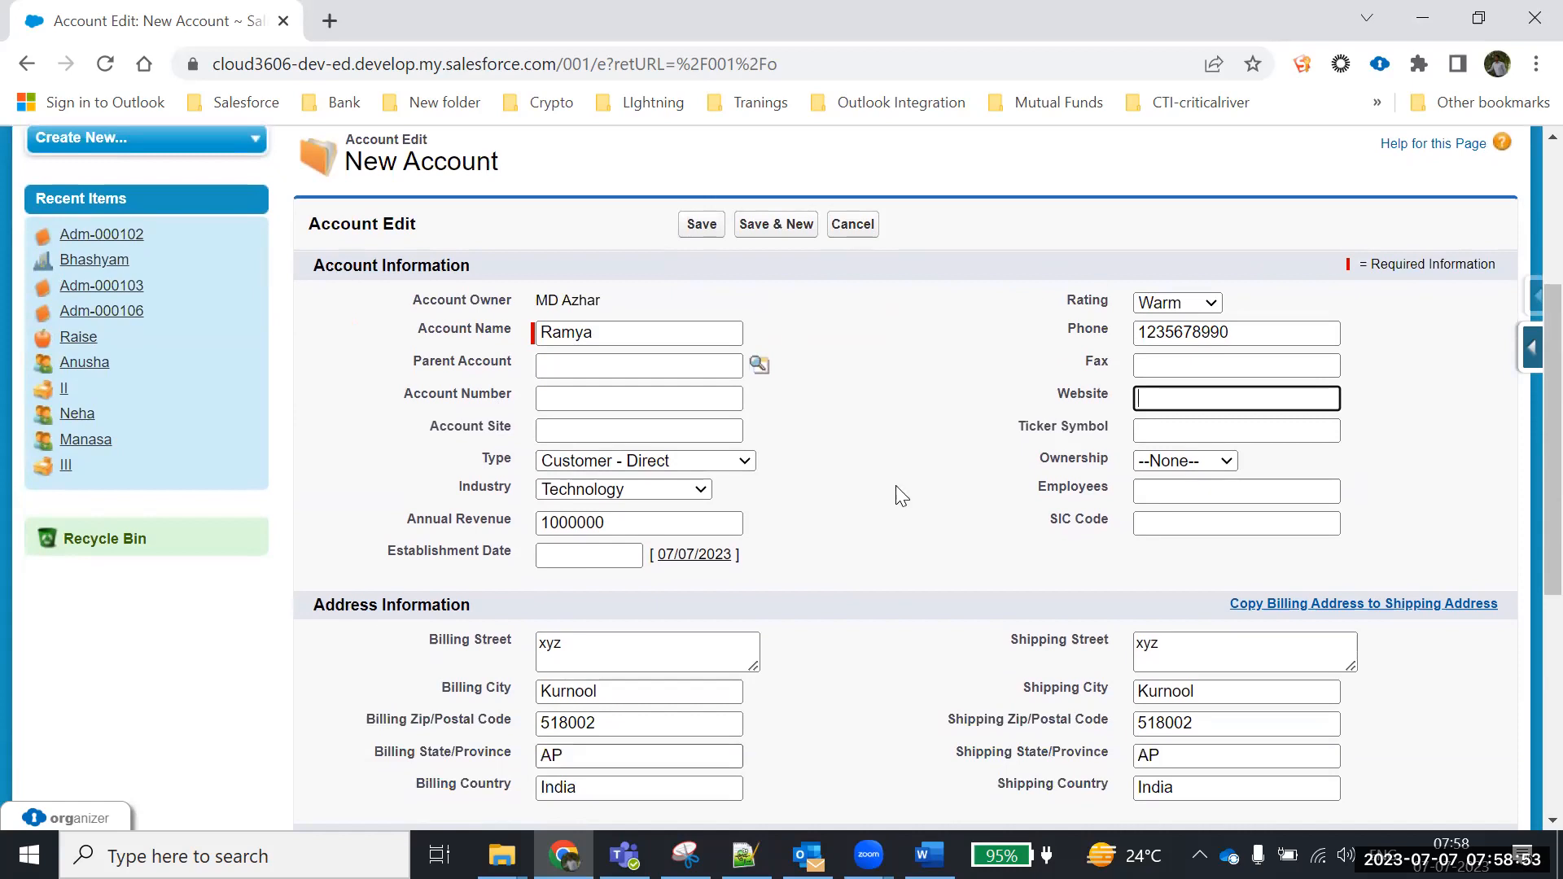
scroll(904, 485, down, 2)
scroll(920, 464, up, 3)
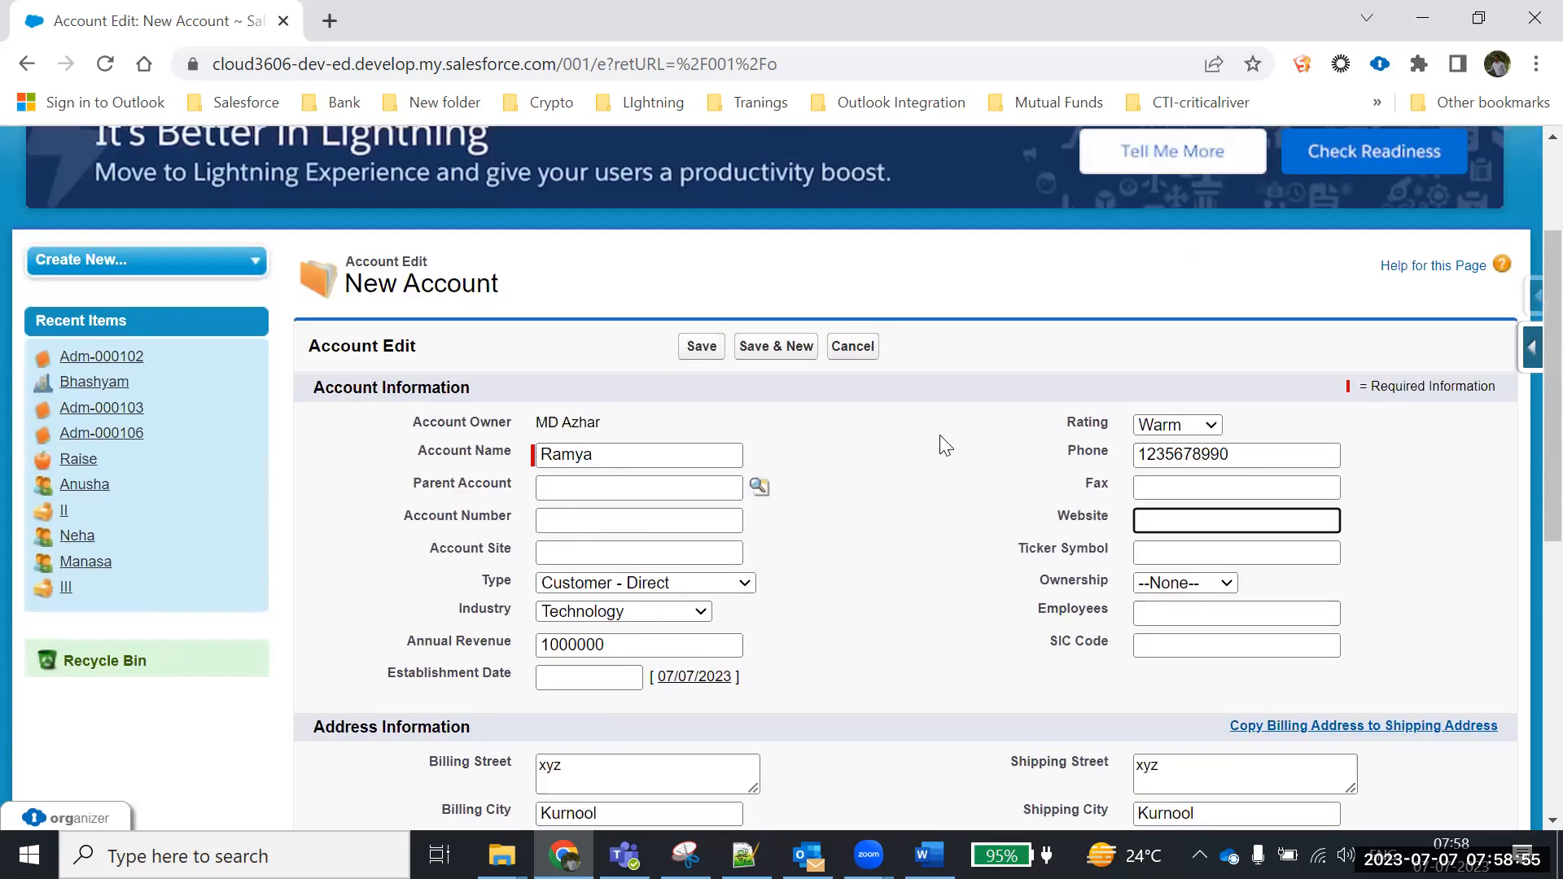
Save the new Ramya account
click(700, 347)
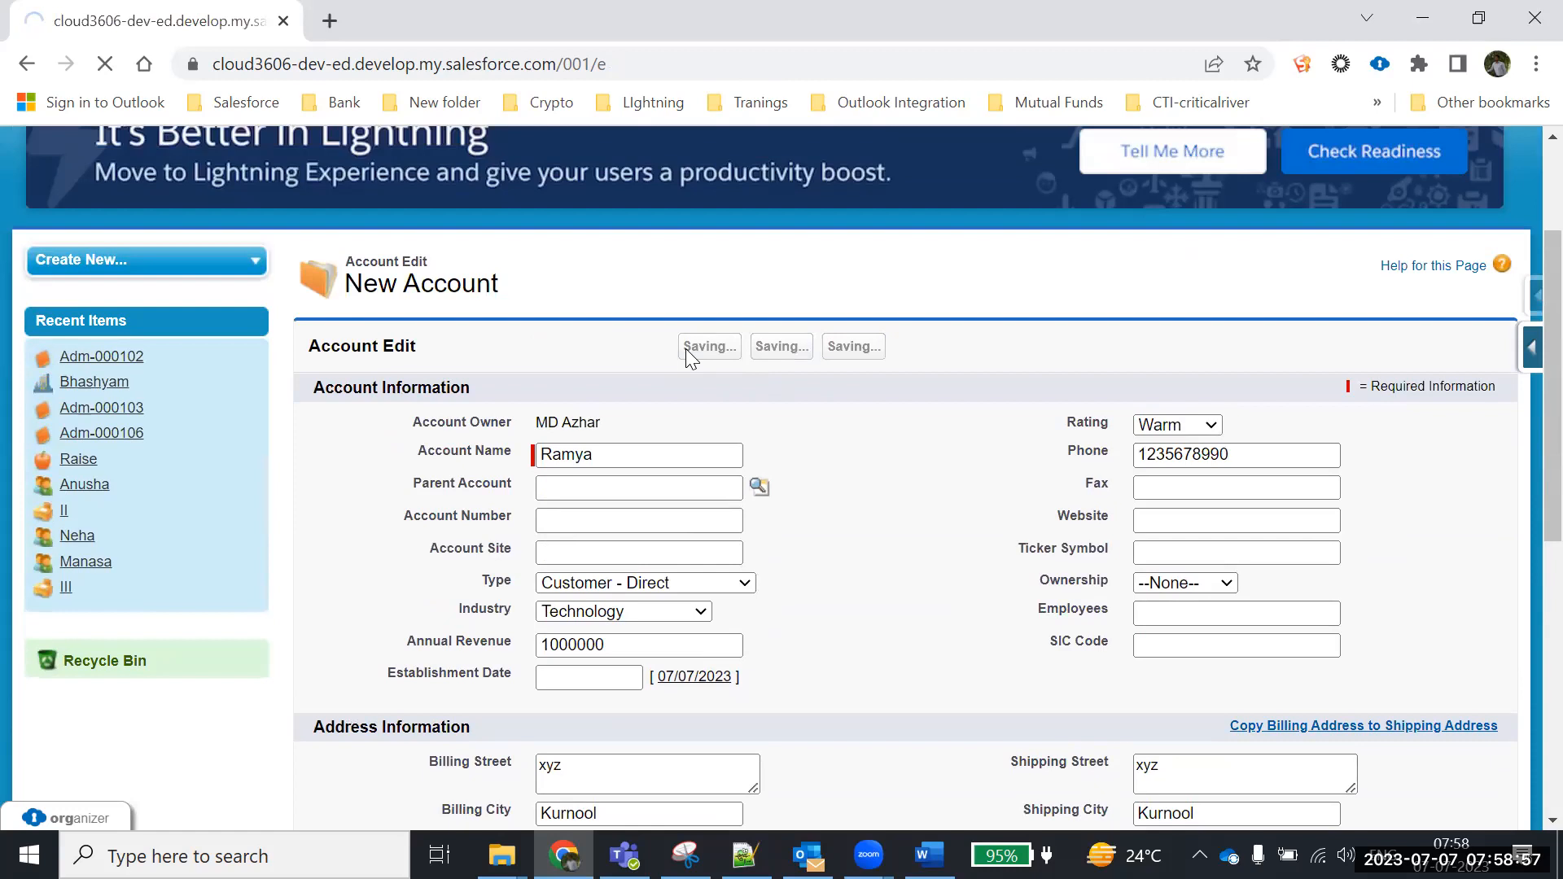
scroll(691, 391, down, 3)
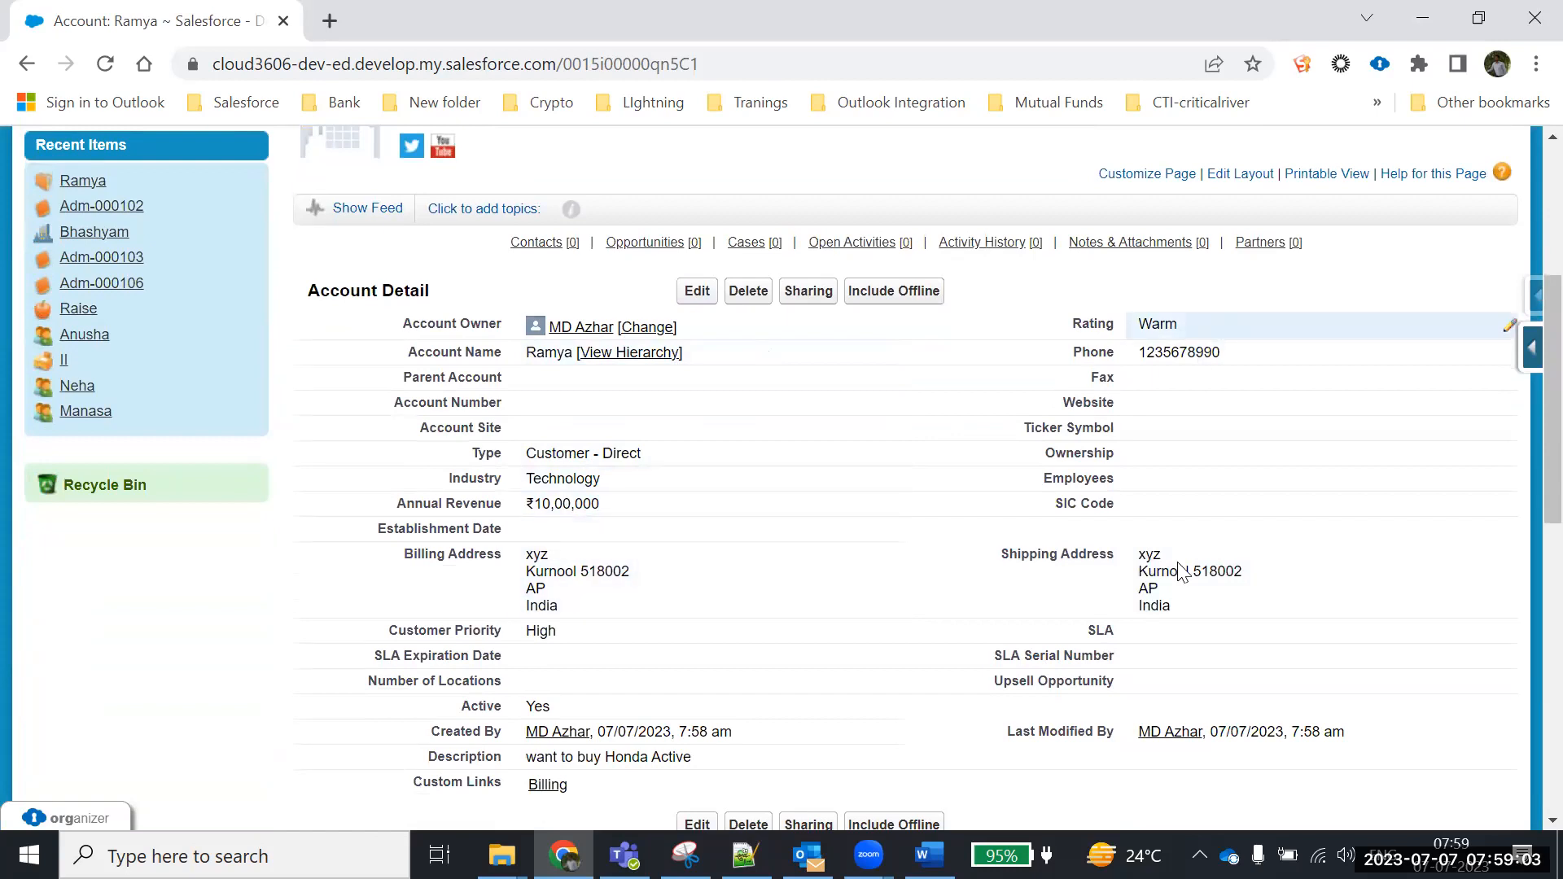
scroll(707, 601, down, 3)
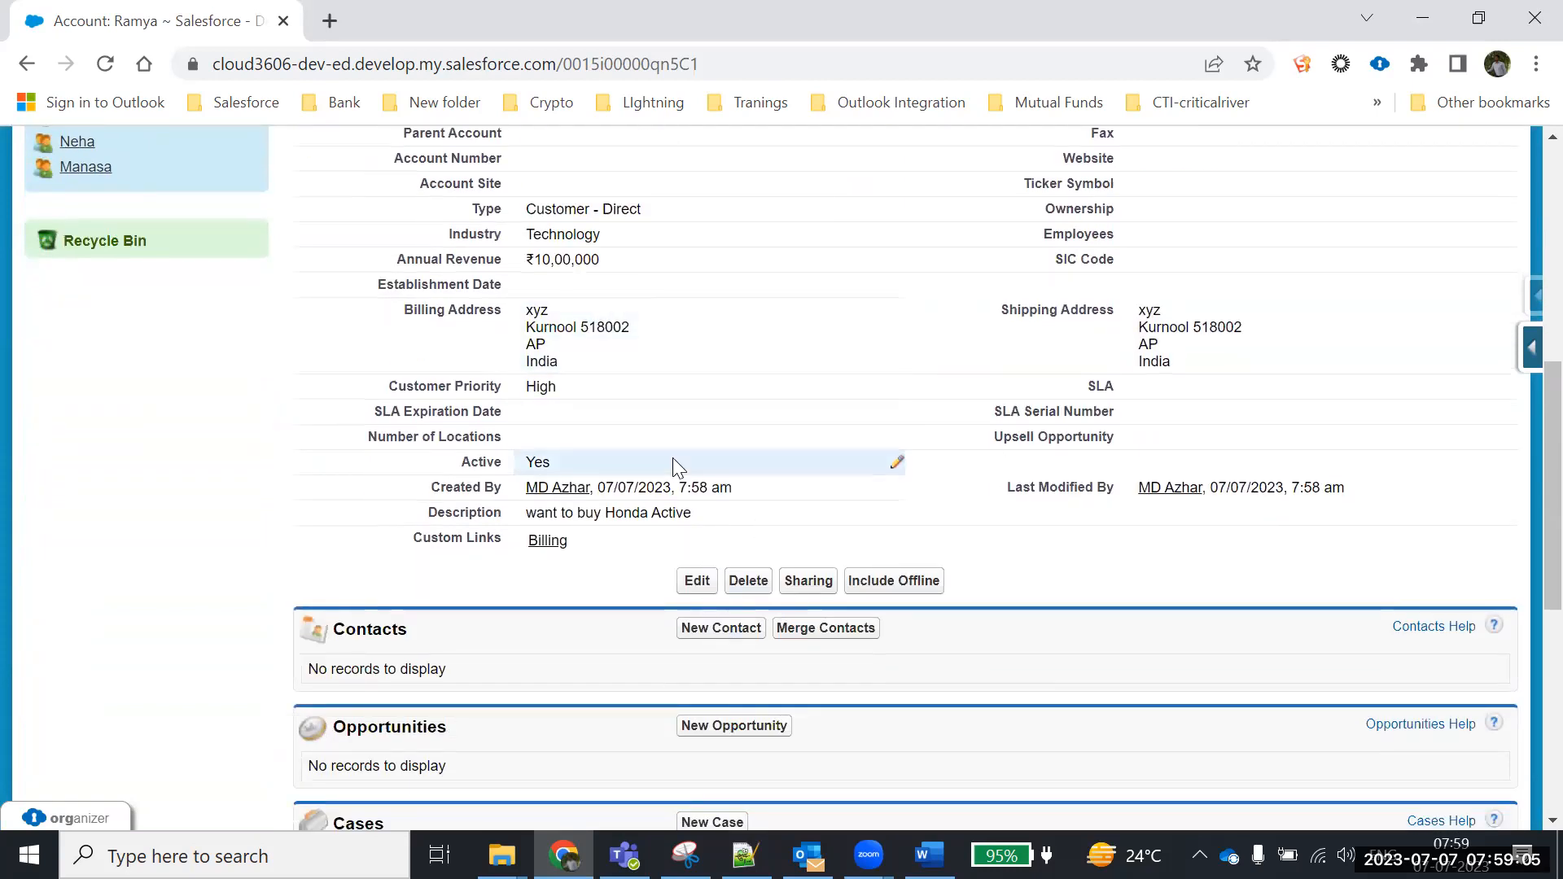
scroll(672, 457, up, 7)
Open Accounts Home in a new browser tab and switch to it
right_click(409, 262)
click(481, 265)
key(ctrl+Tab)
Start a new account and name it Cloud360 Solutions
scroll(651, 421, down, 3)
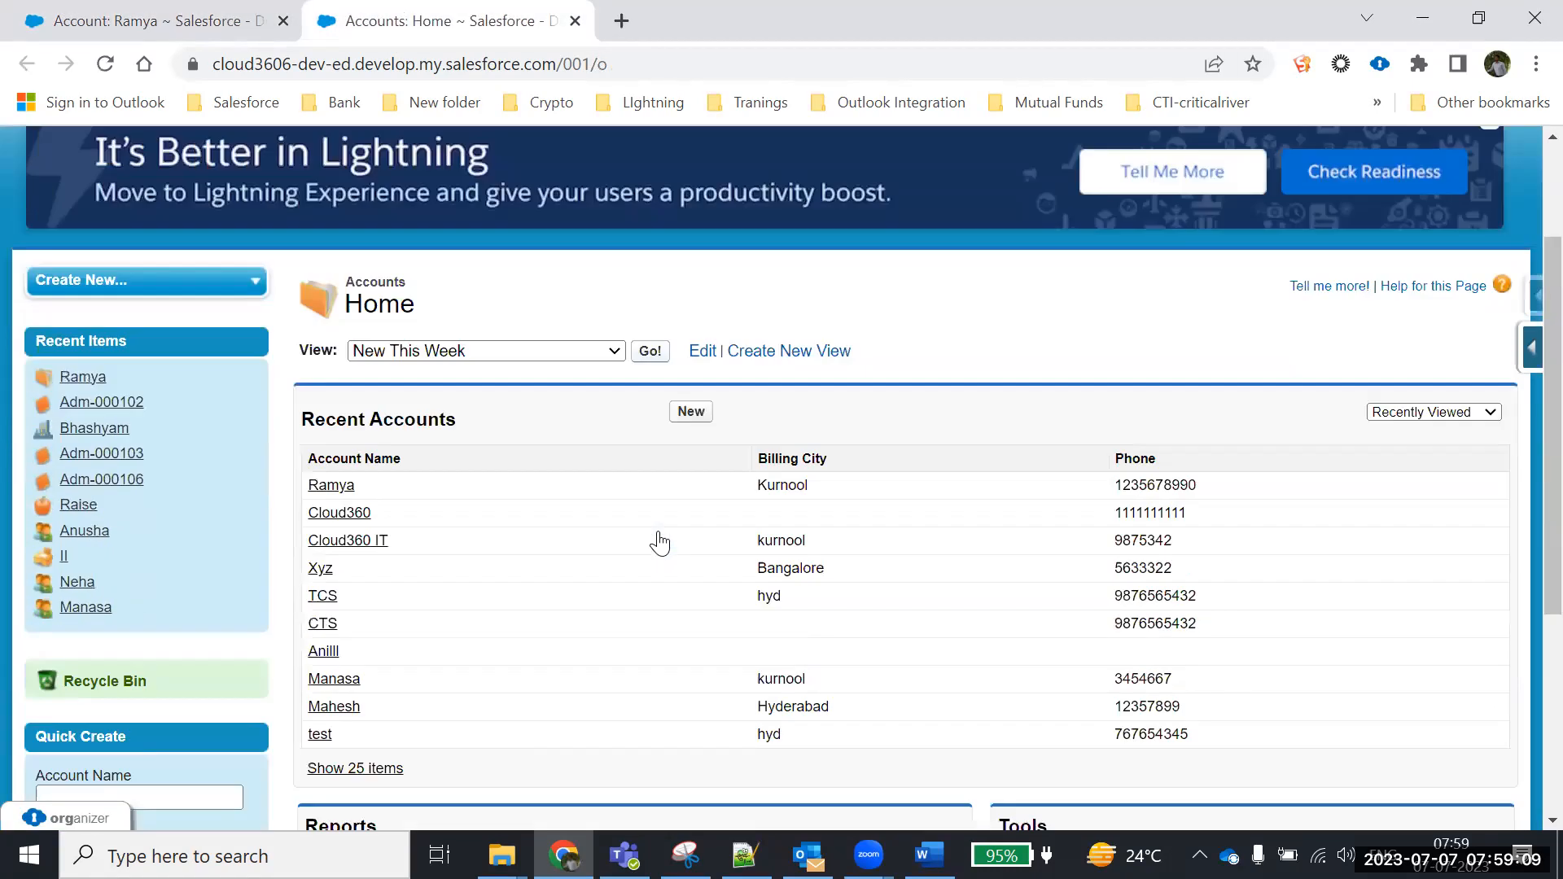
click(692, 339)
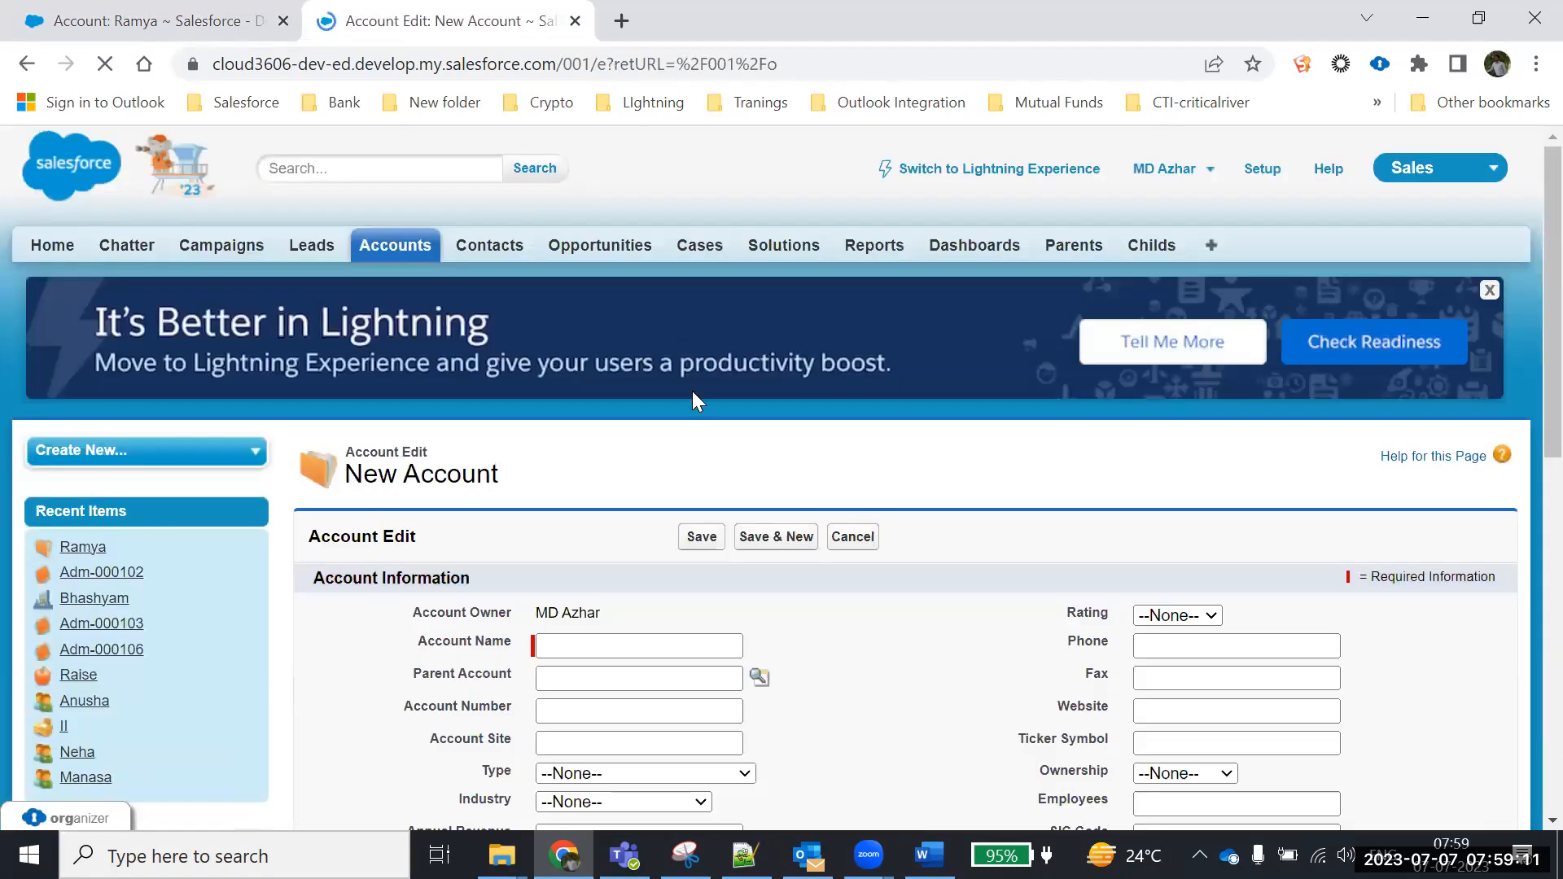
scroll(621, 326, down, 4)
text(Cloud)
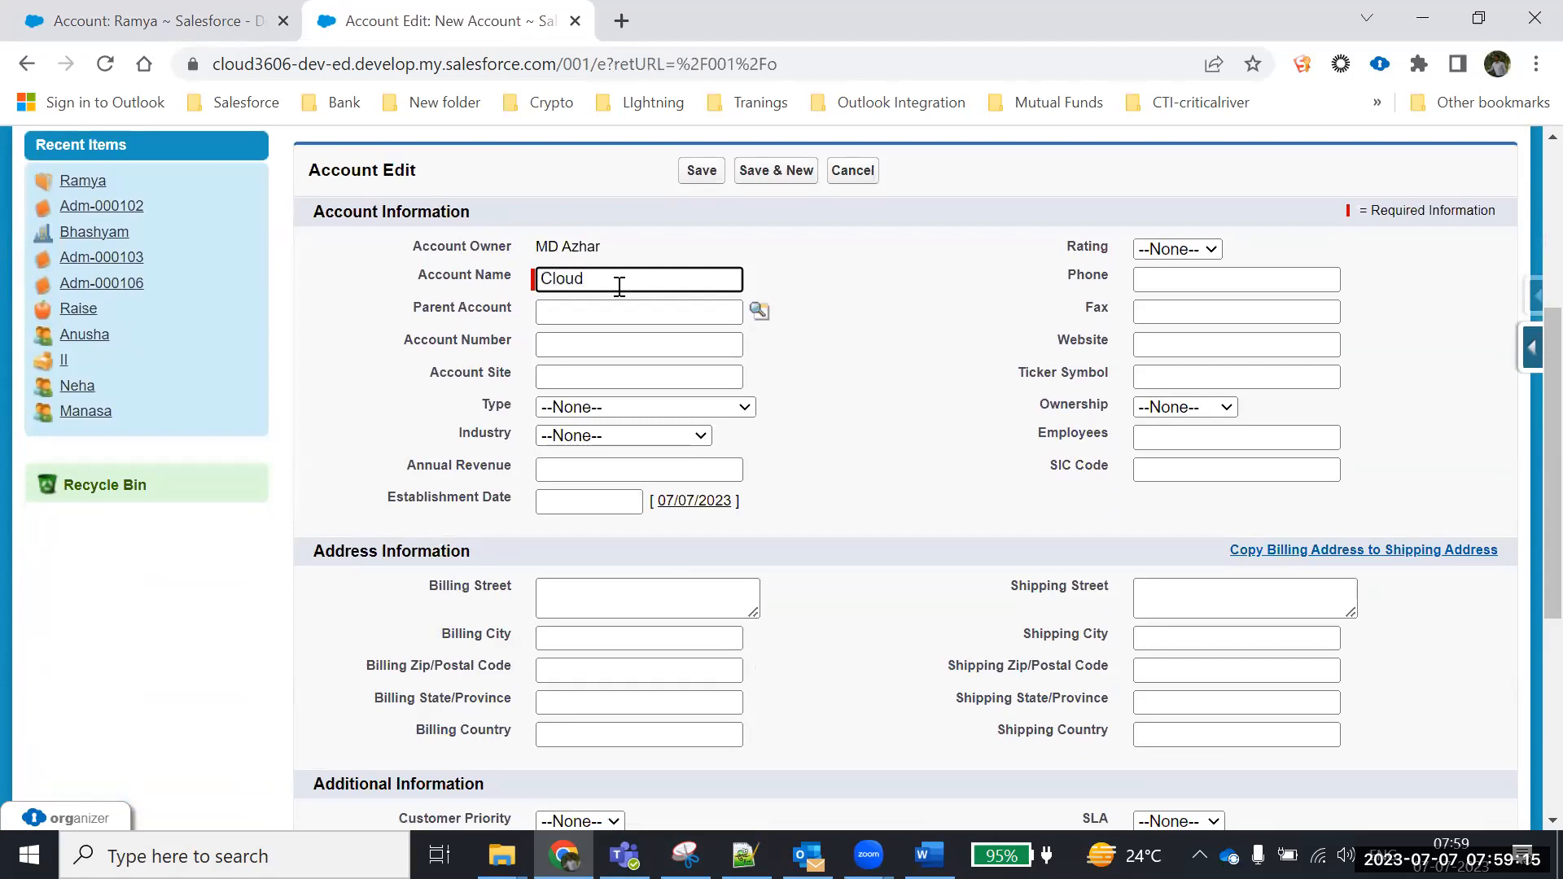
text(360 Solutions)
click(672, 310)
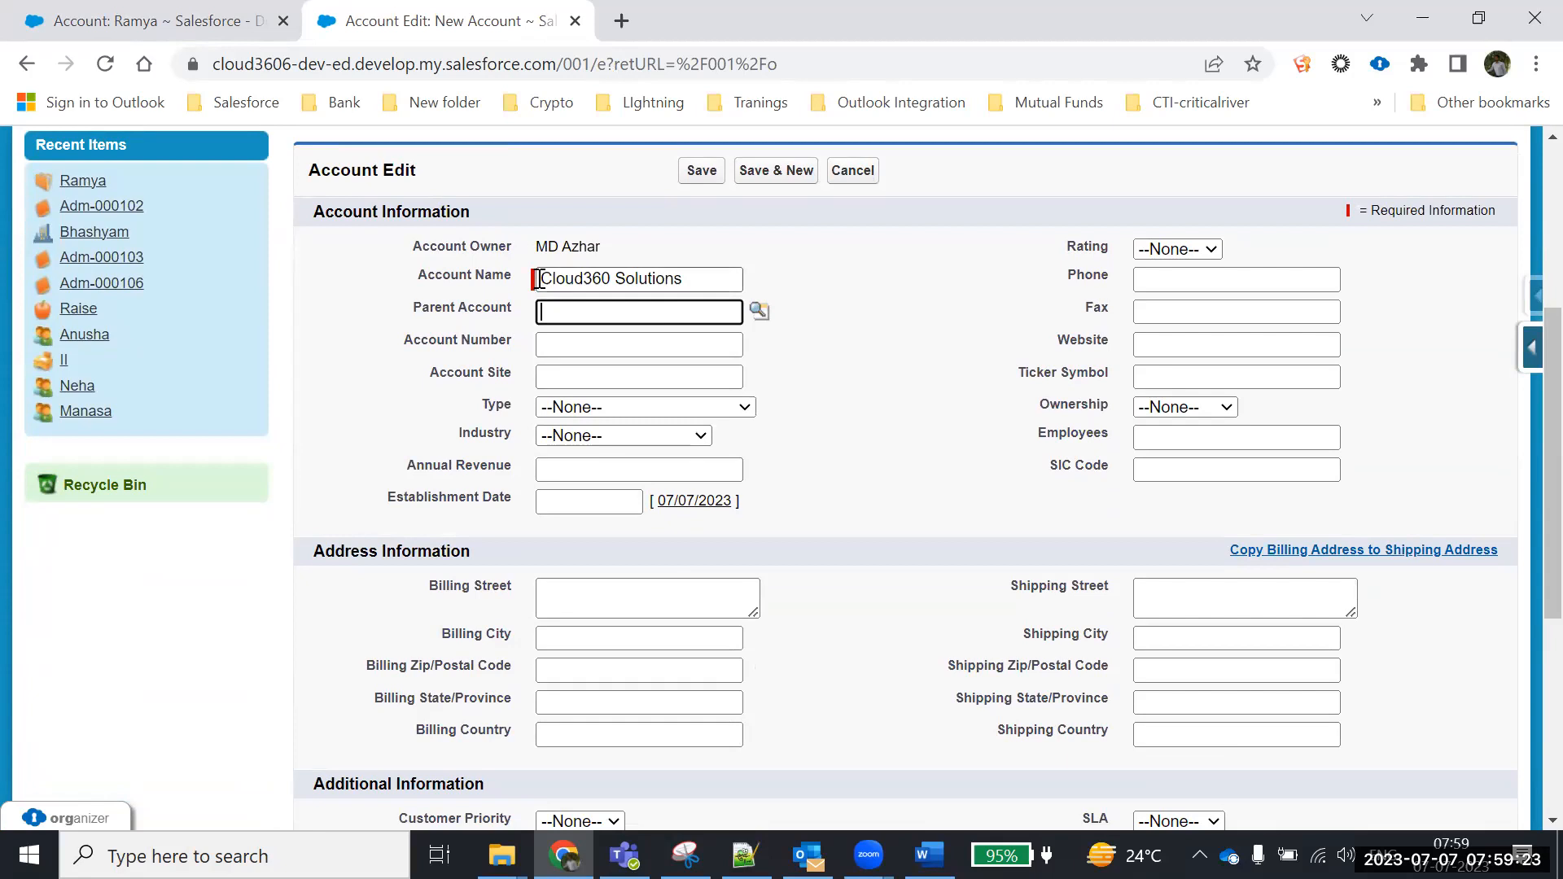
drag(539, 278, 759, 286)
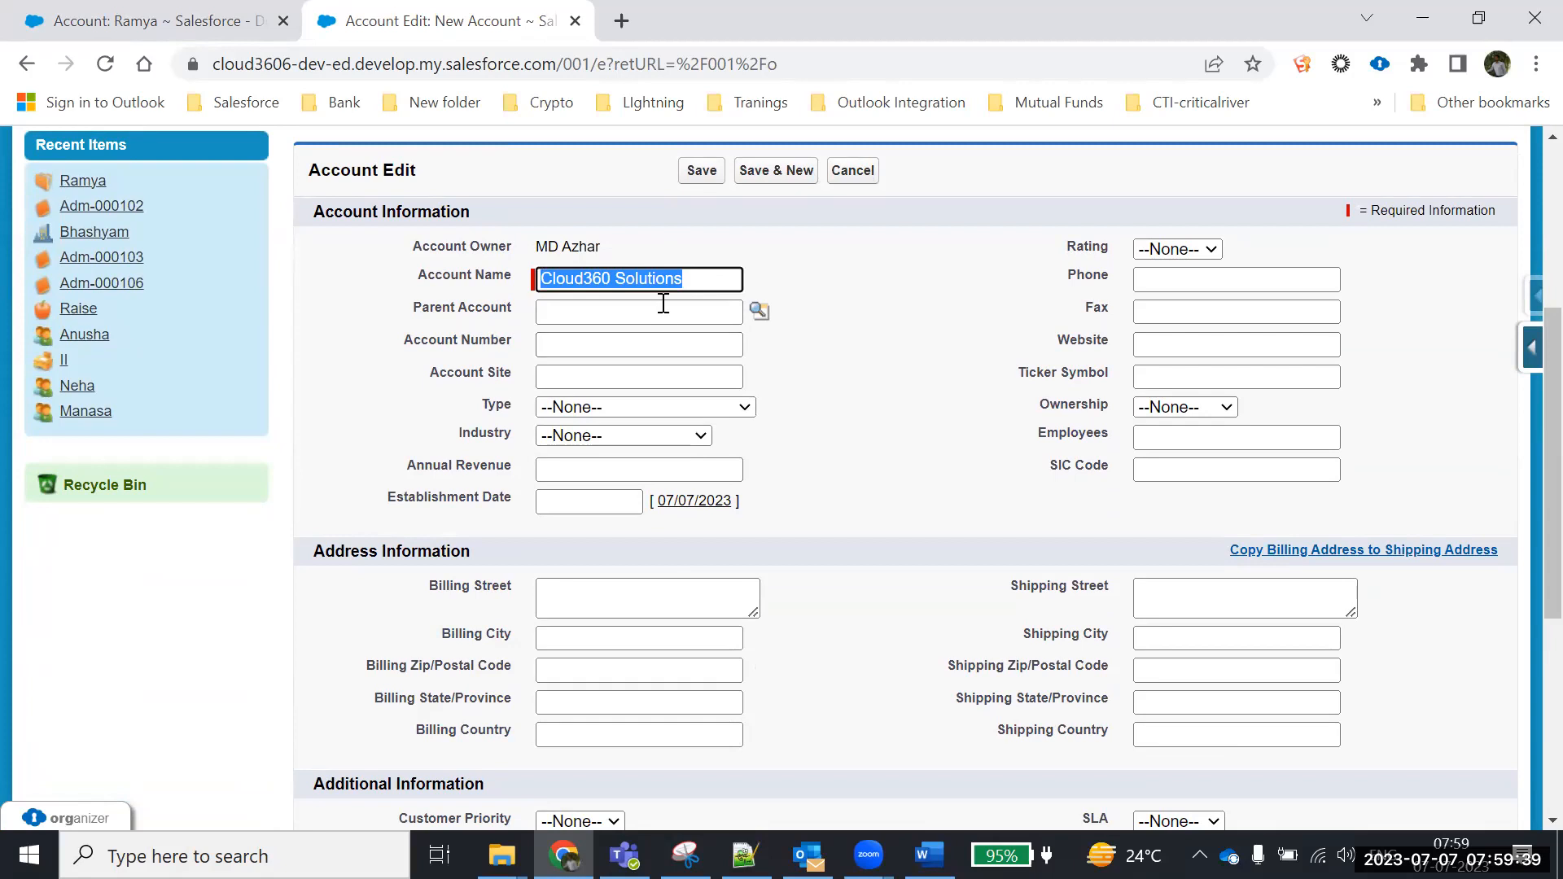
click(600, 317)
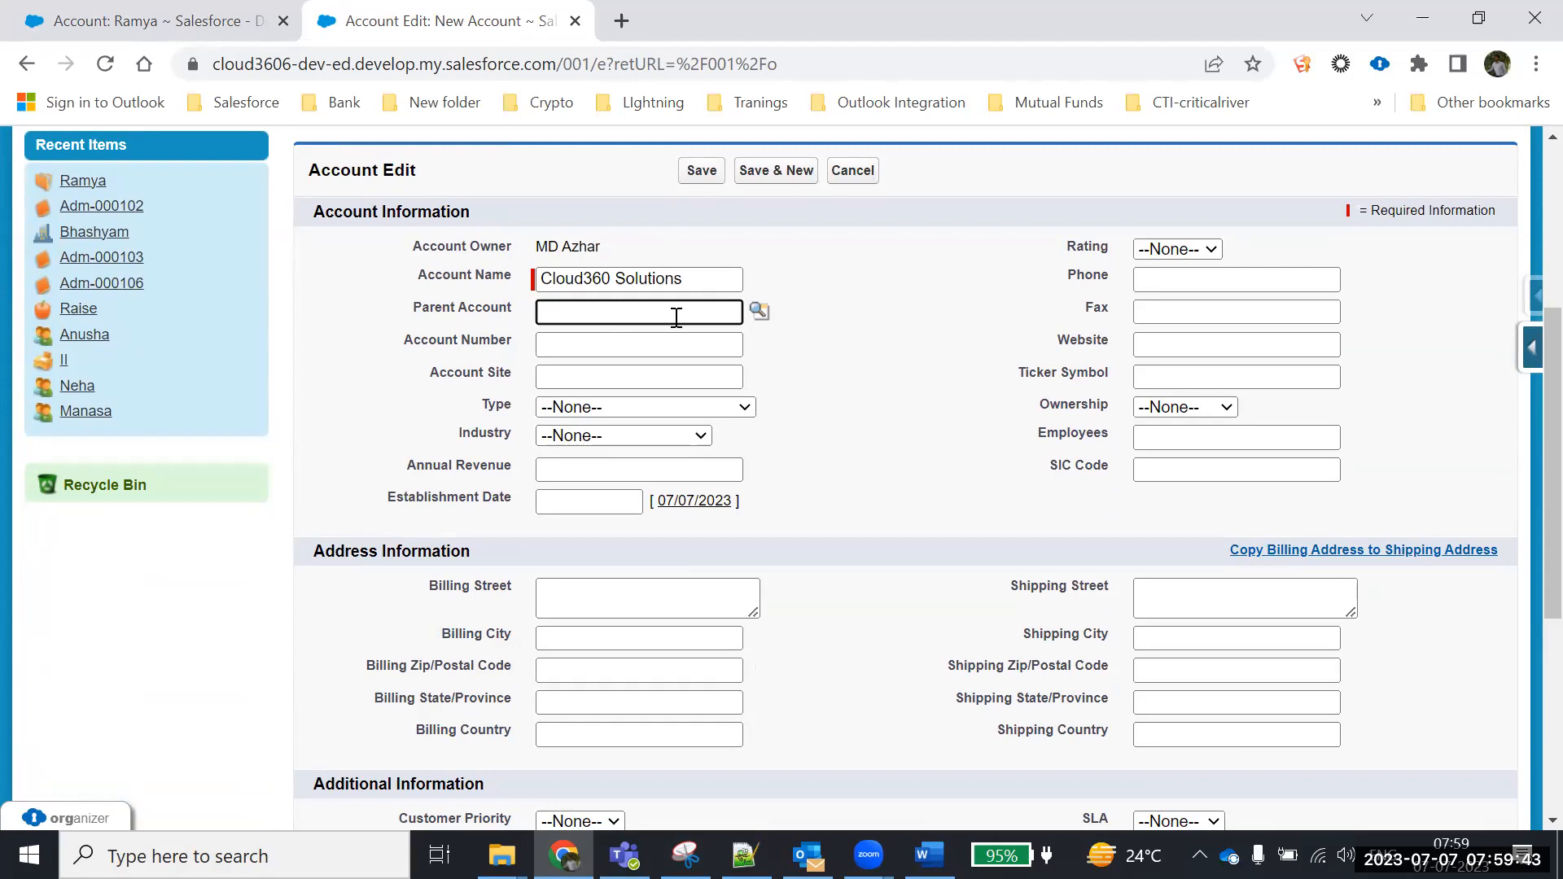
Enter account number 112343 on the new account form
click(550, 344)
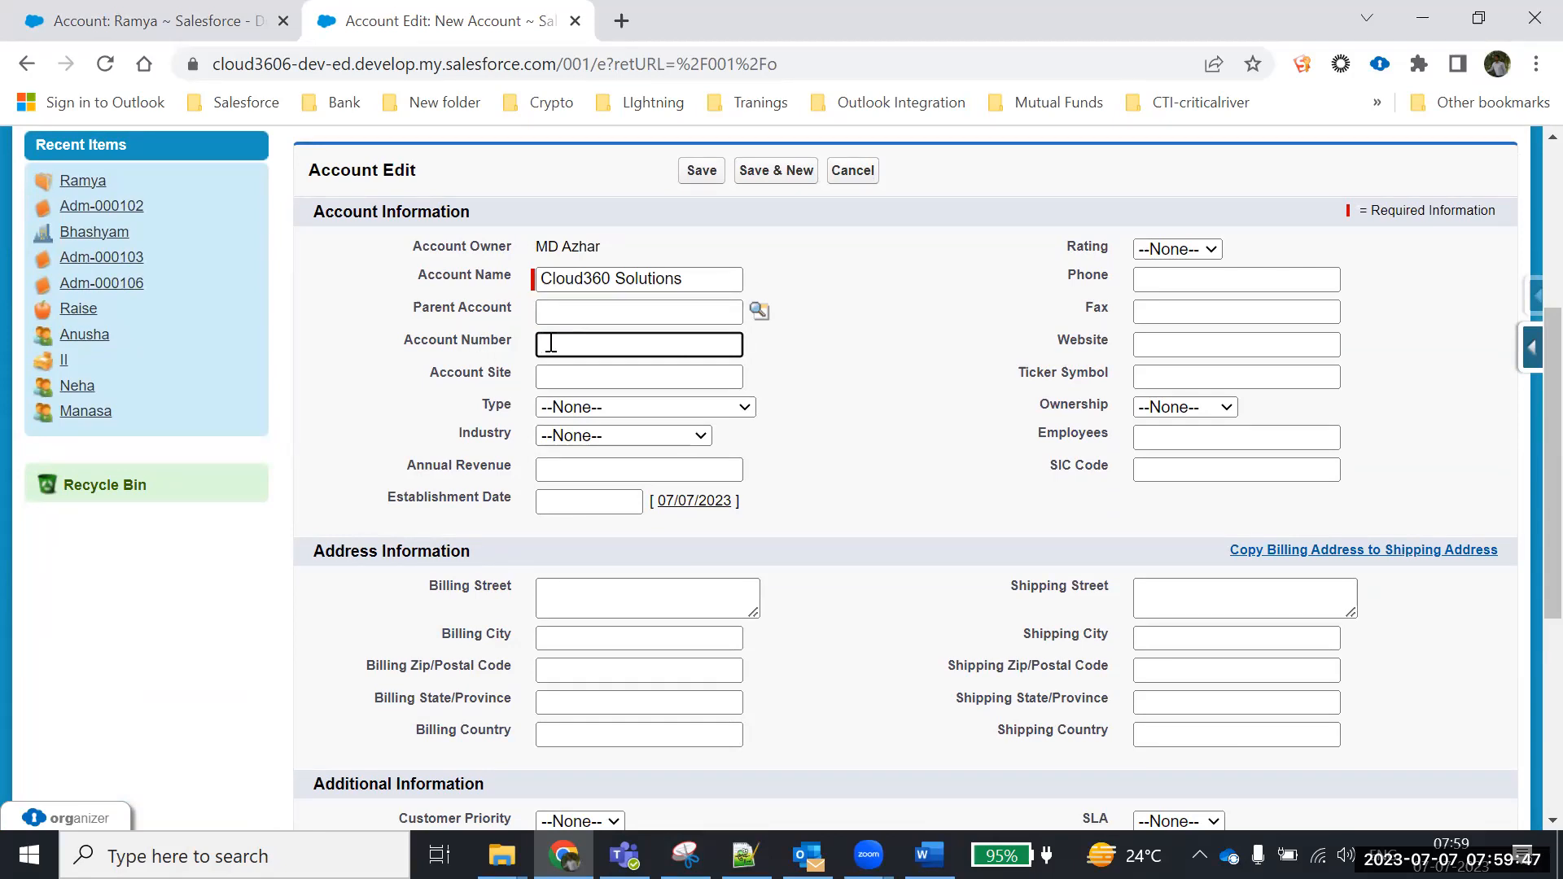
text(112343)
click(582, 376)
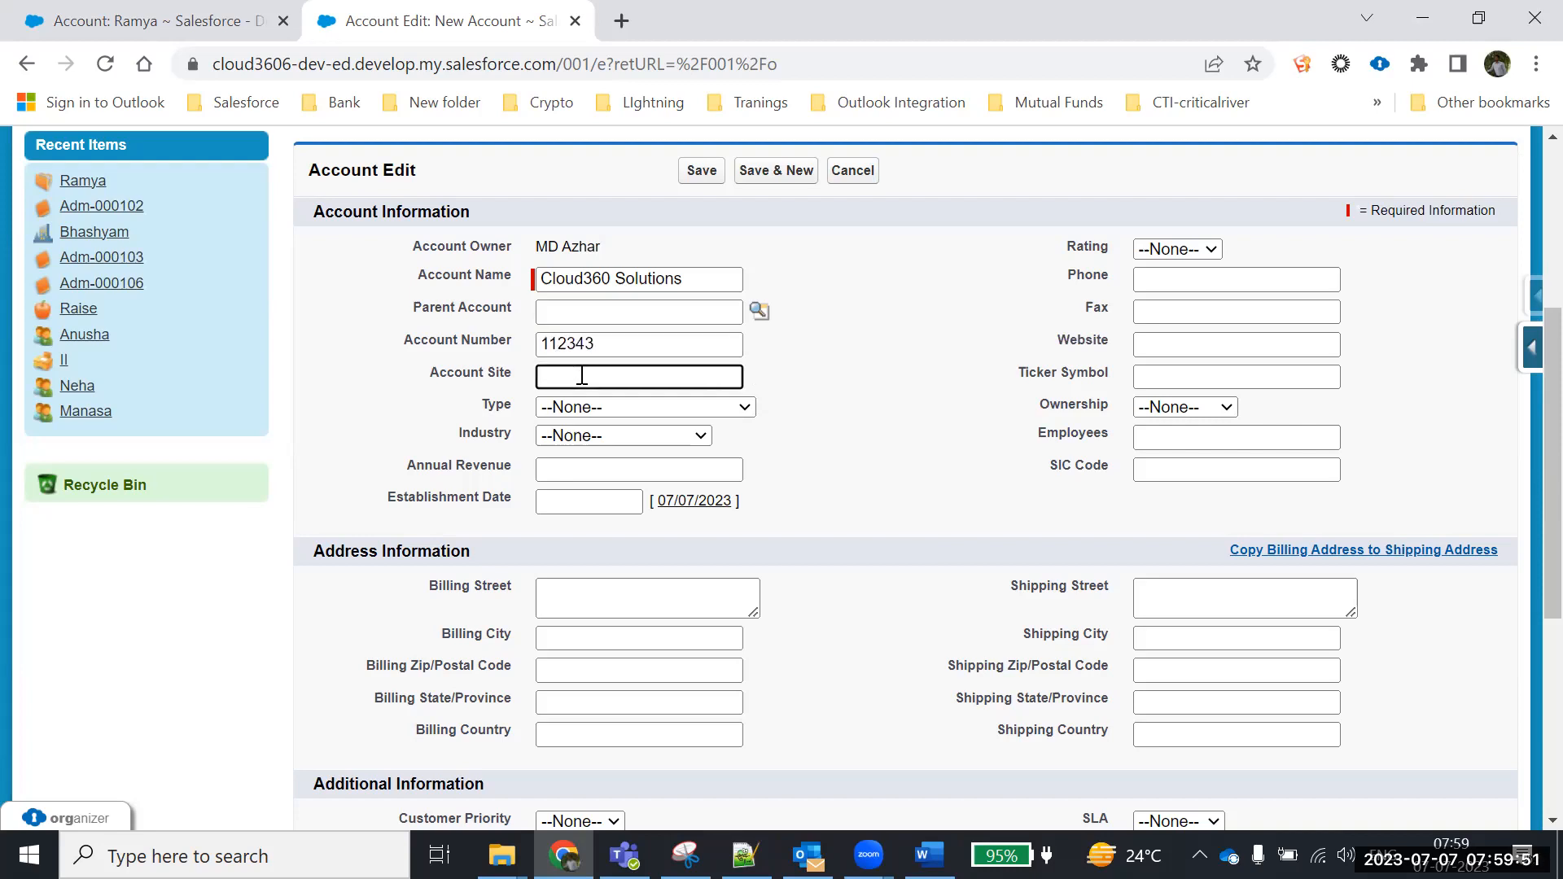
text(clo)
key(BackSpace)
key(BackSpace)
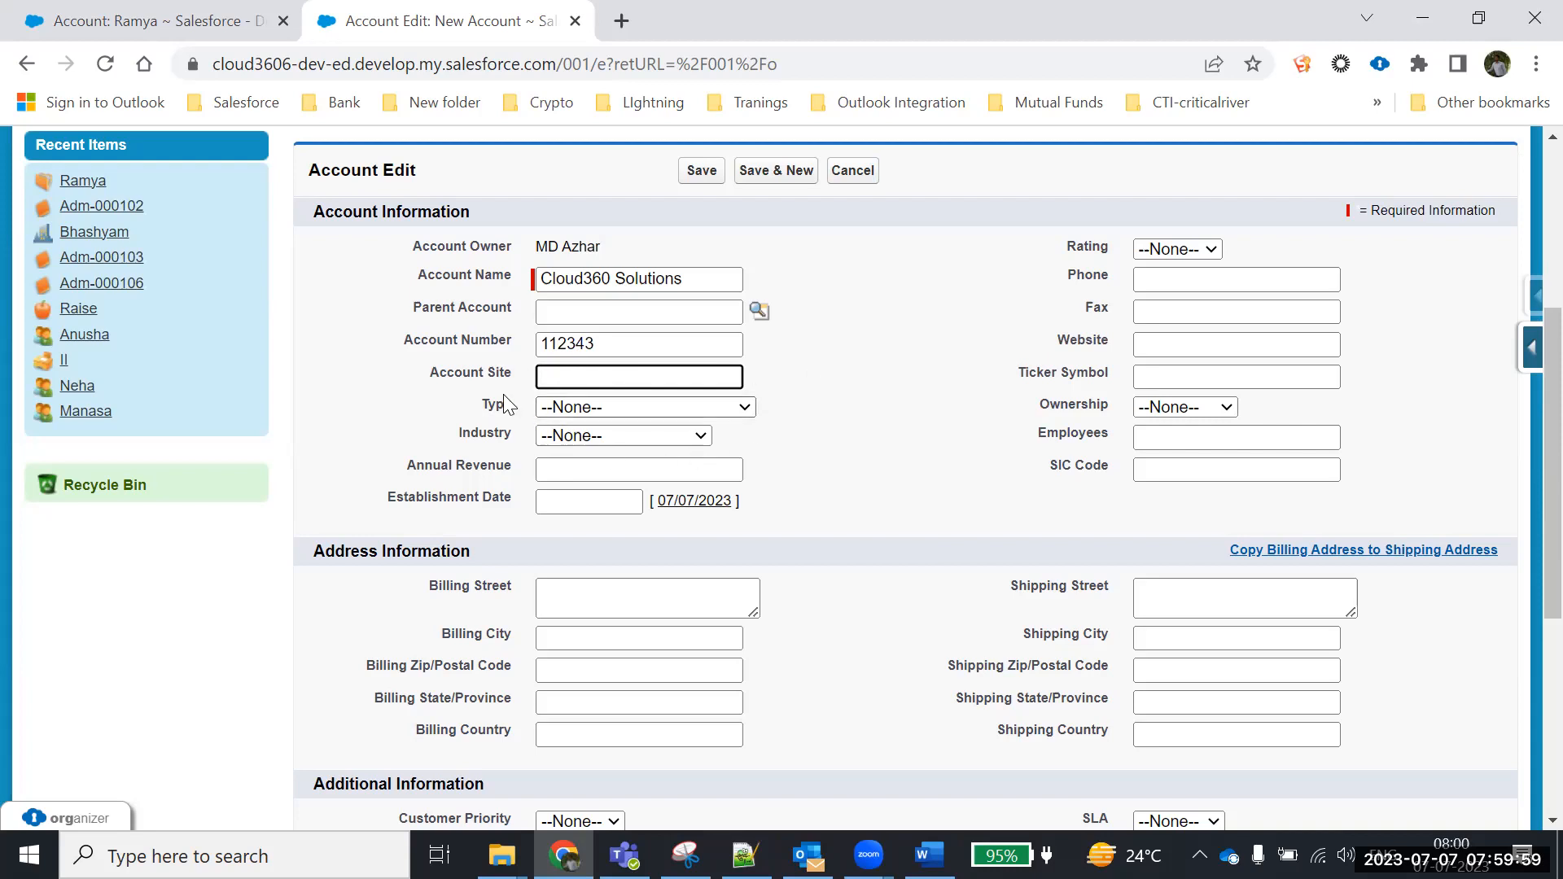
click(651, 409)
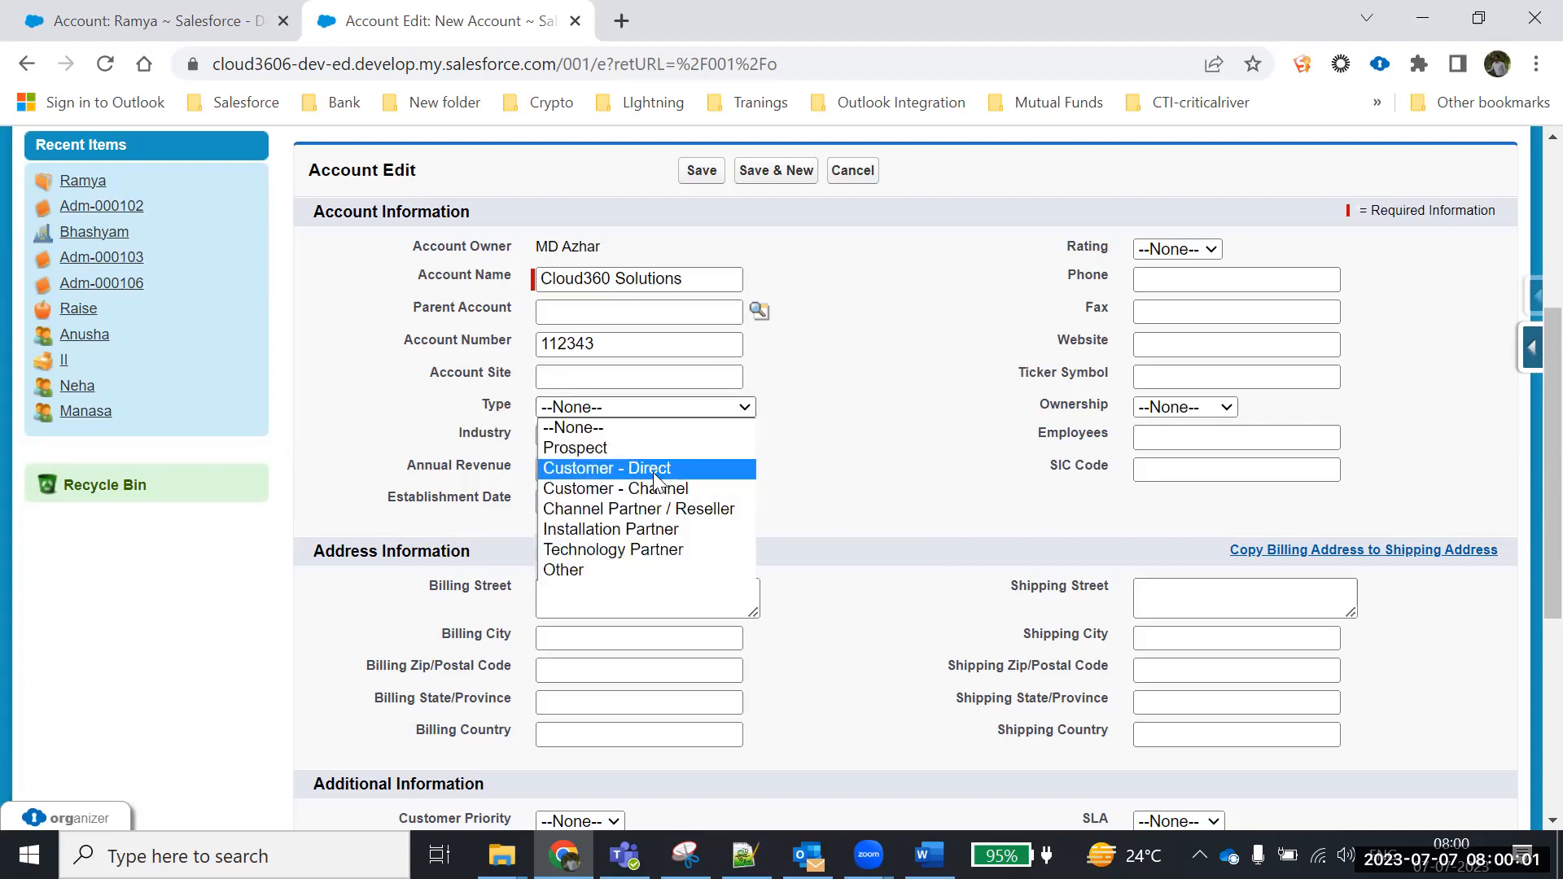
Set Type to Customer - Direct, Industry to Technology and Annual Revenue to 5000000
click(653, 468)
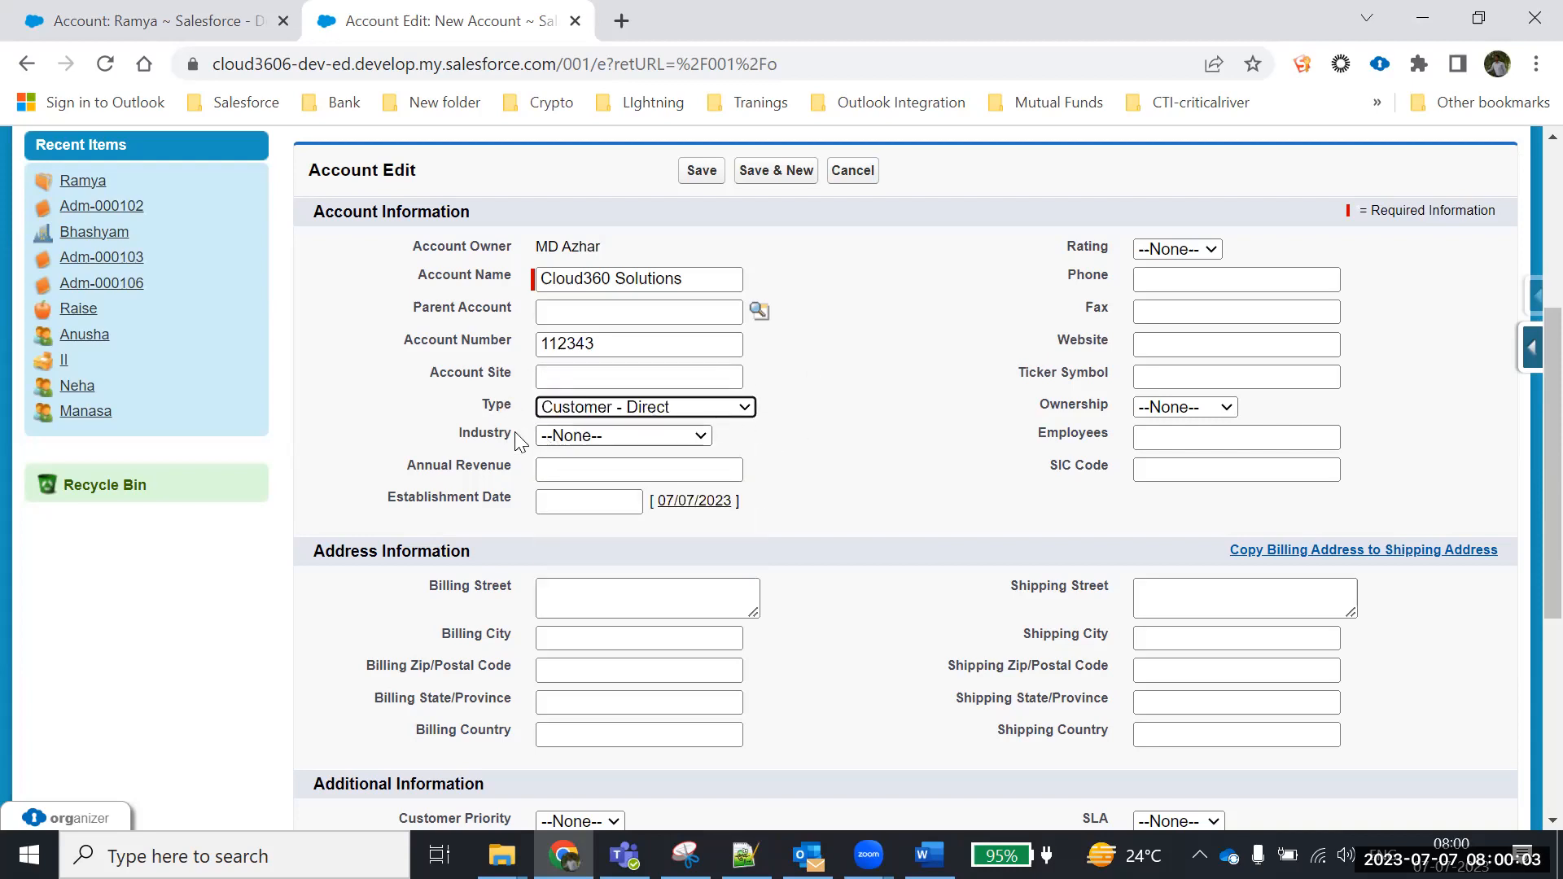
click(666, 438)
scroll(651, 277, down, 1)
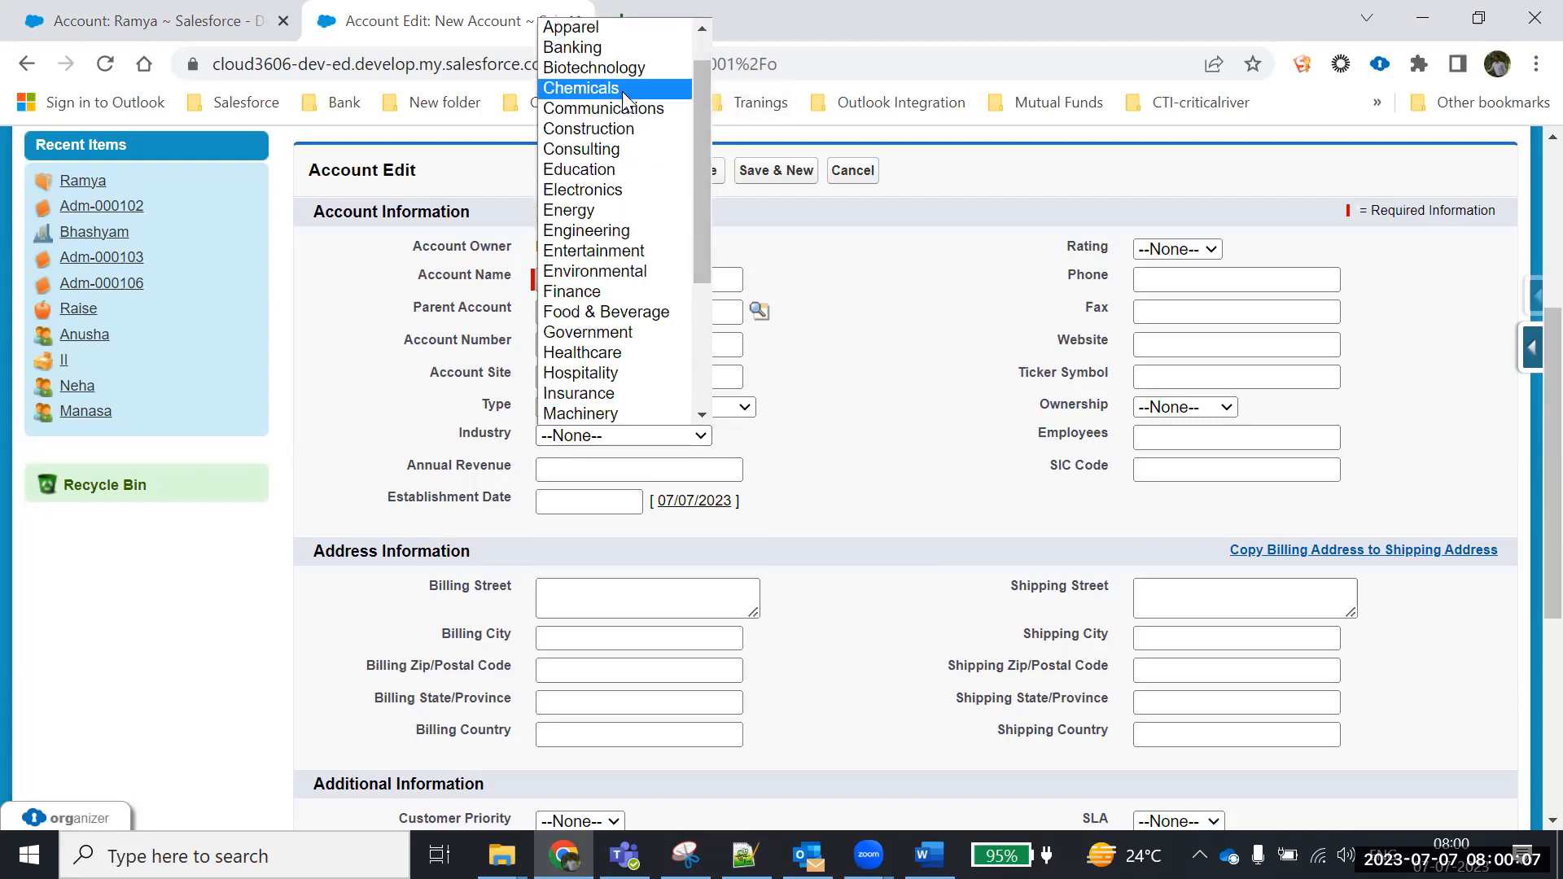
drag(705, 133, 700, 299)
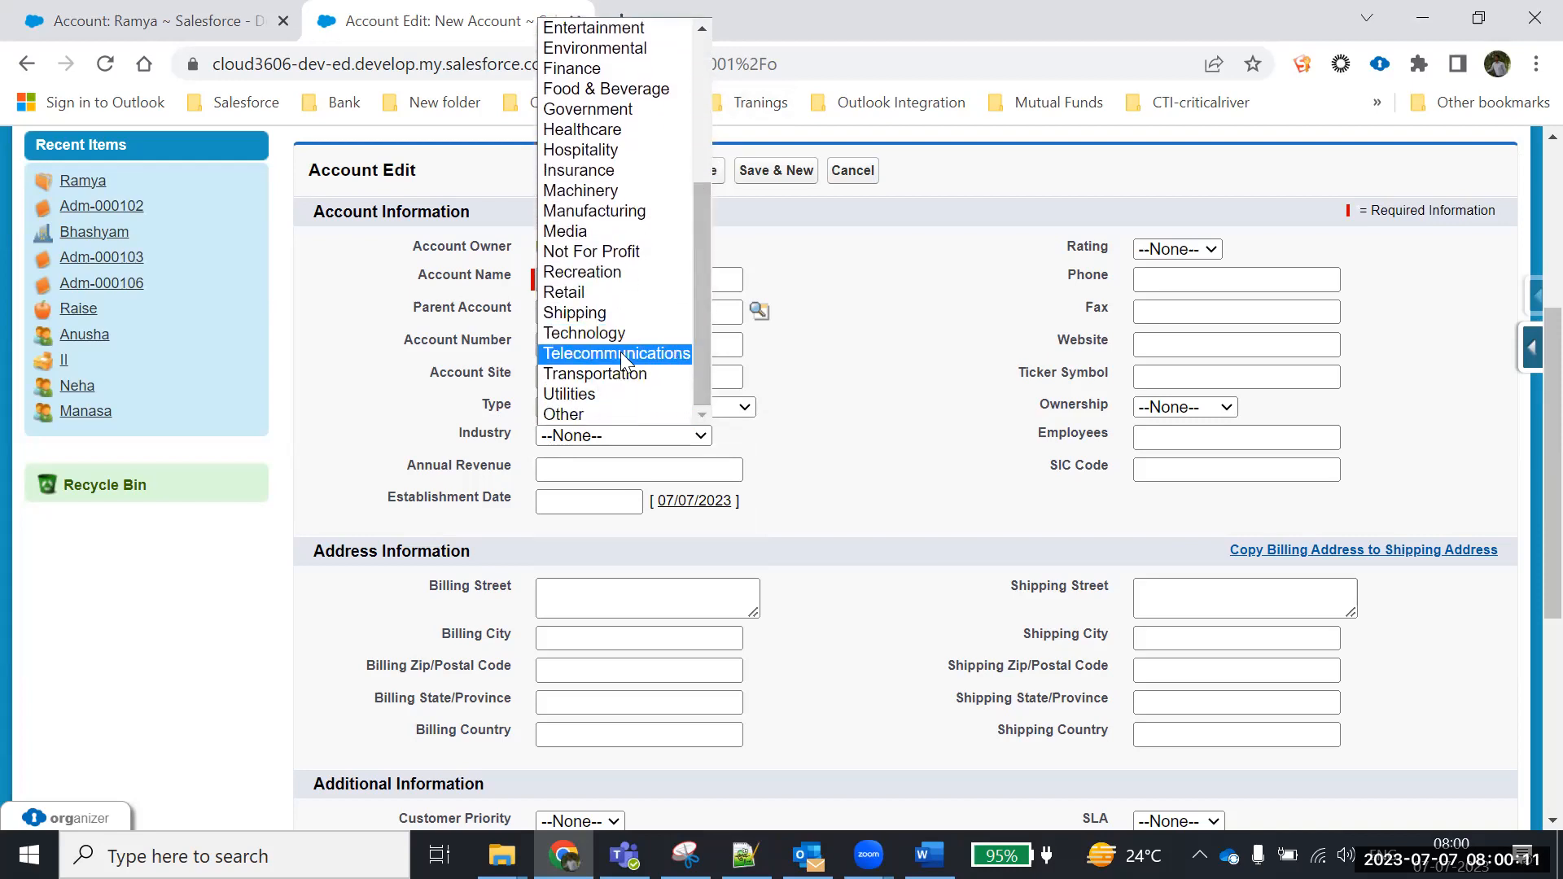
click(607, 335)
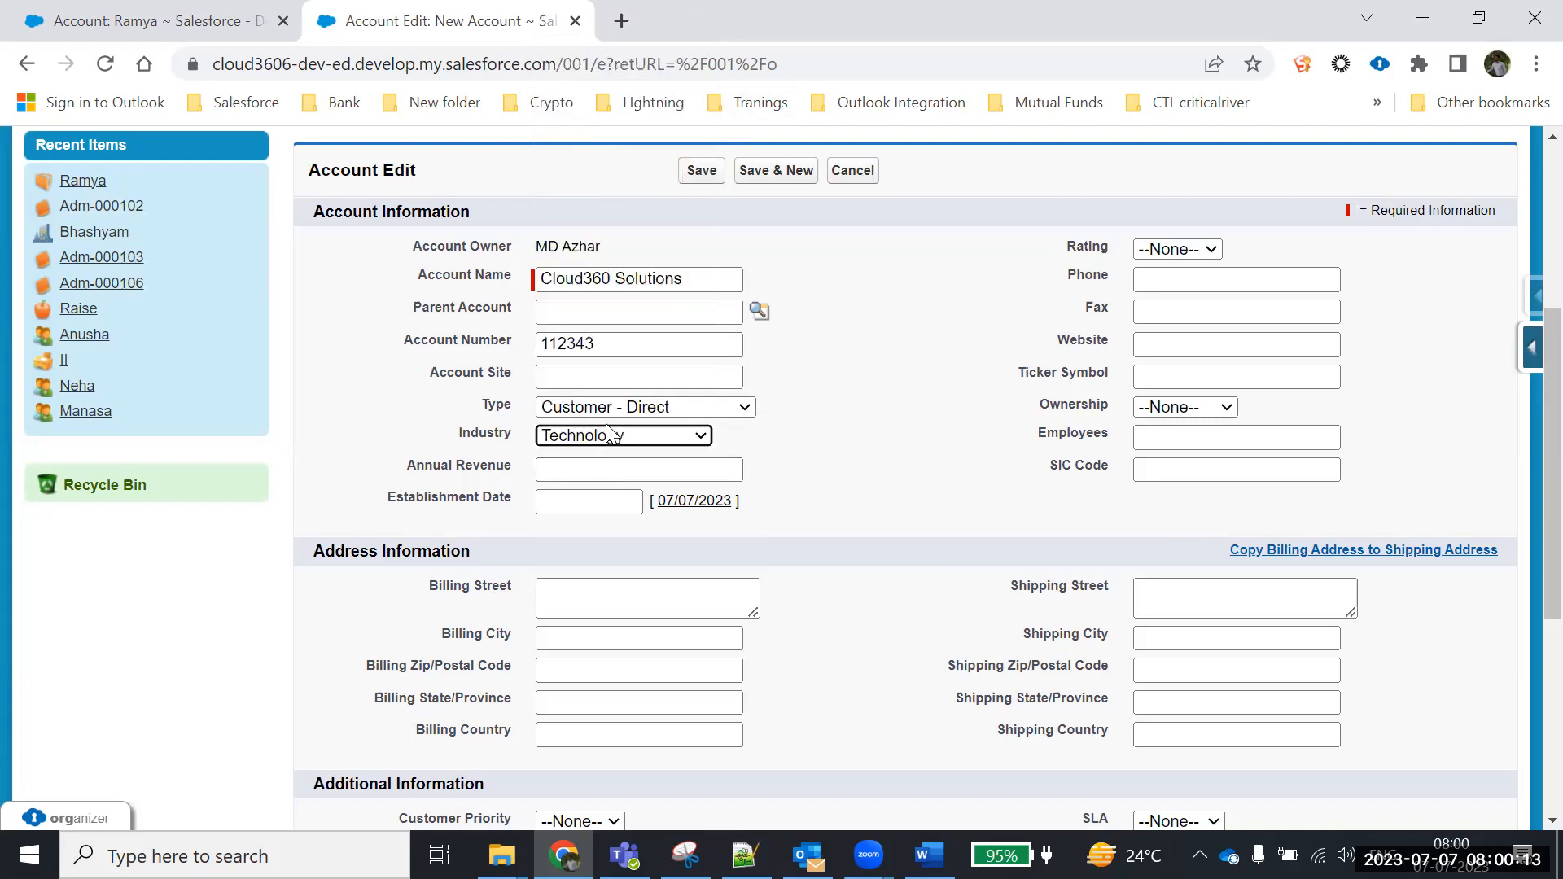
click(684, 472)
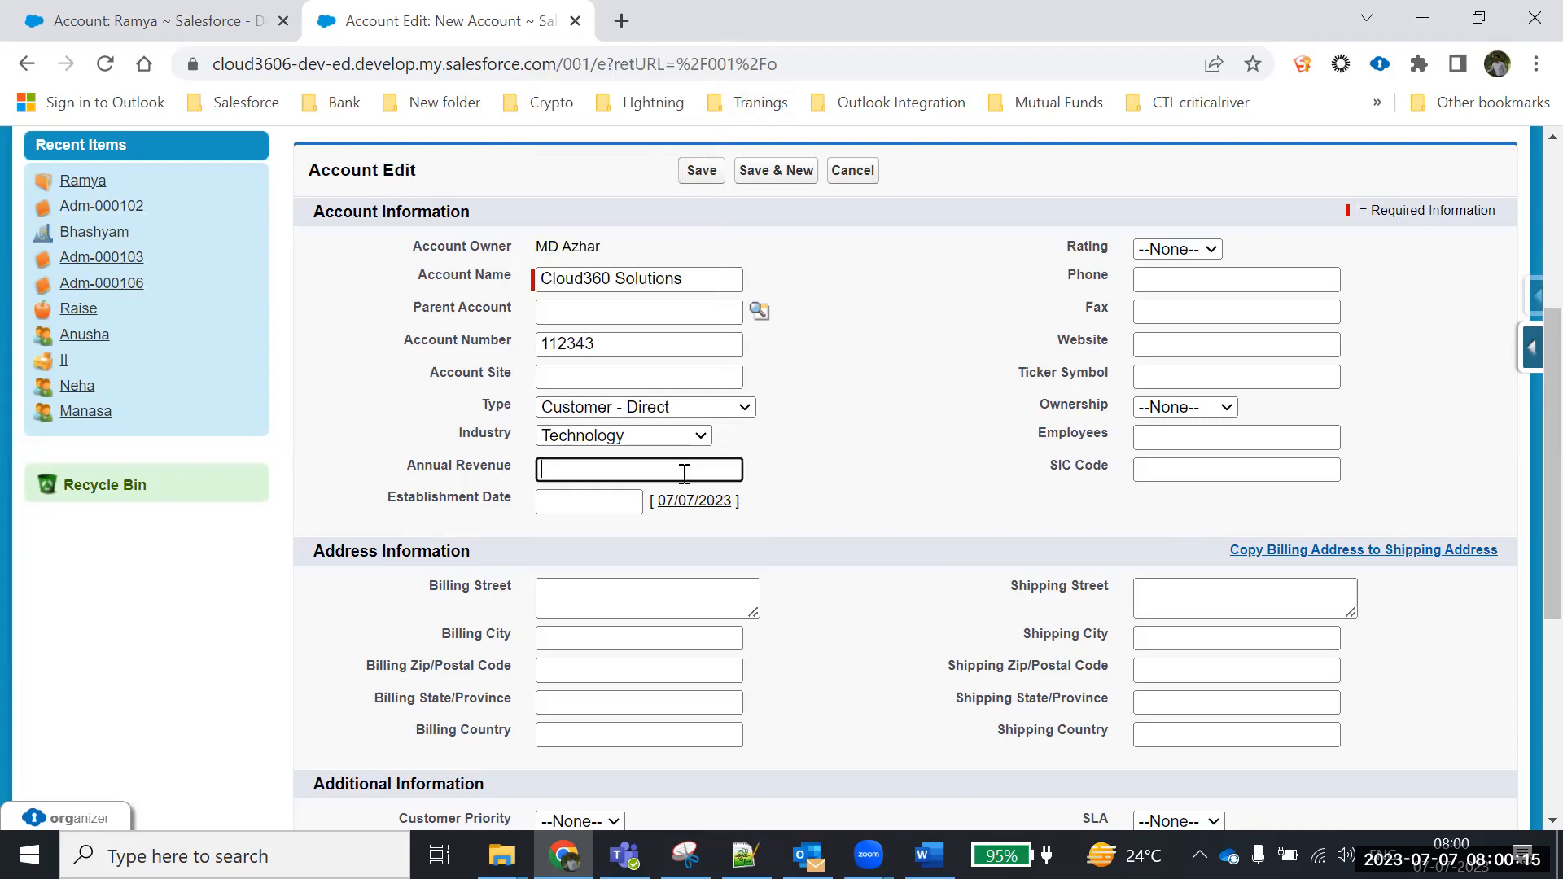
text(5000000)
Pick May 1 in the calendar so Establishment Date reads 01/05/2023
click(591, 499)
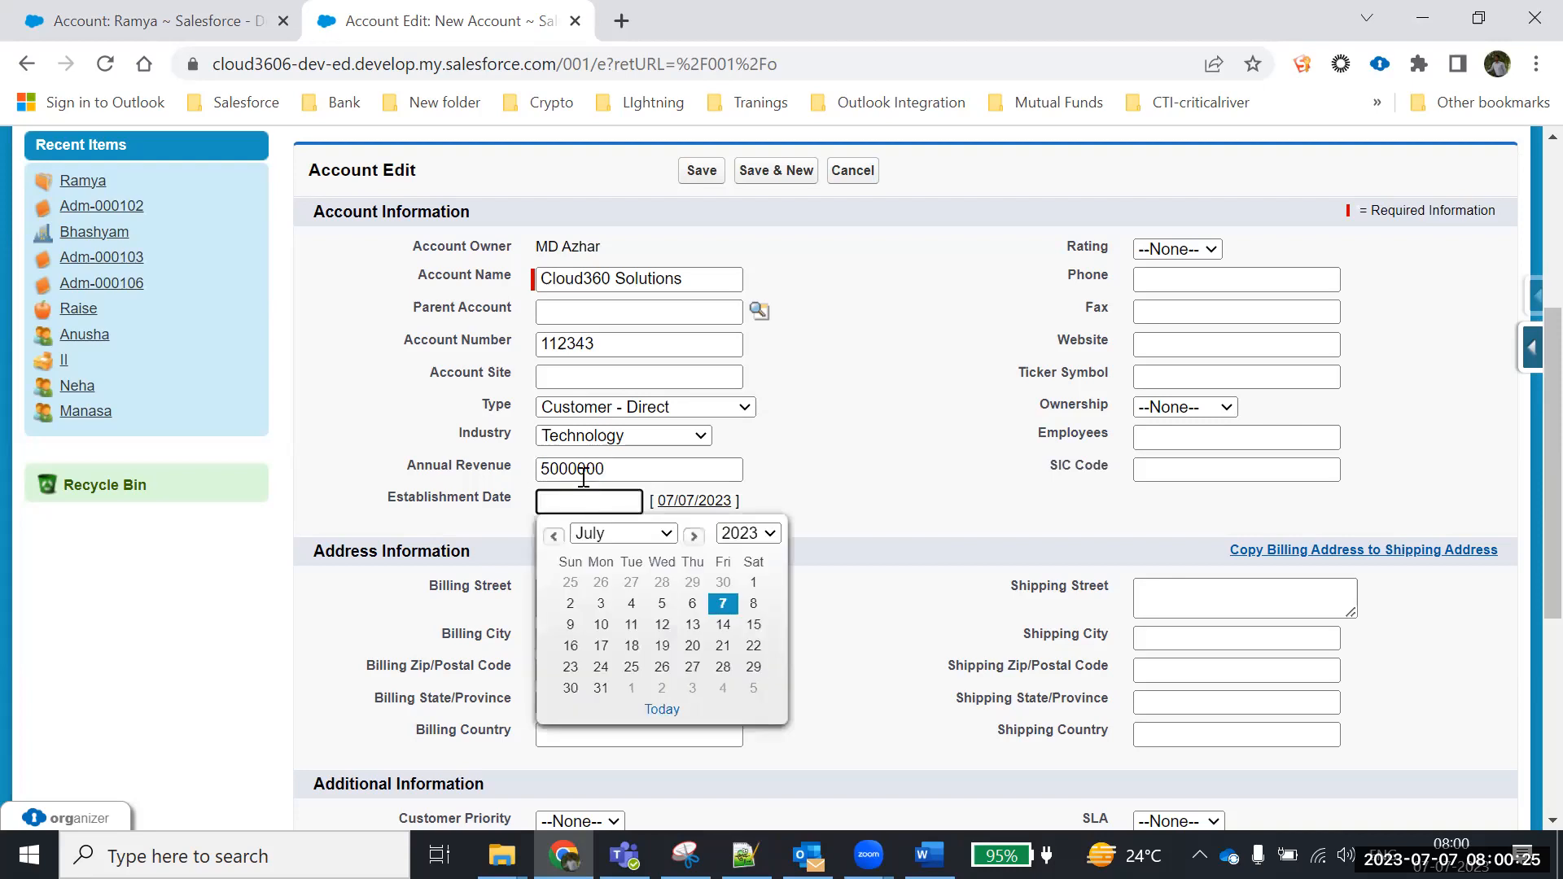
click(553, 472)
click(887, 501)
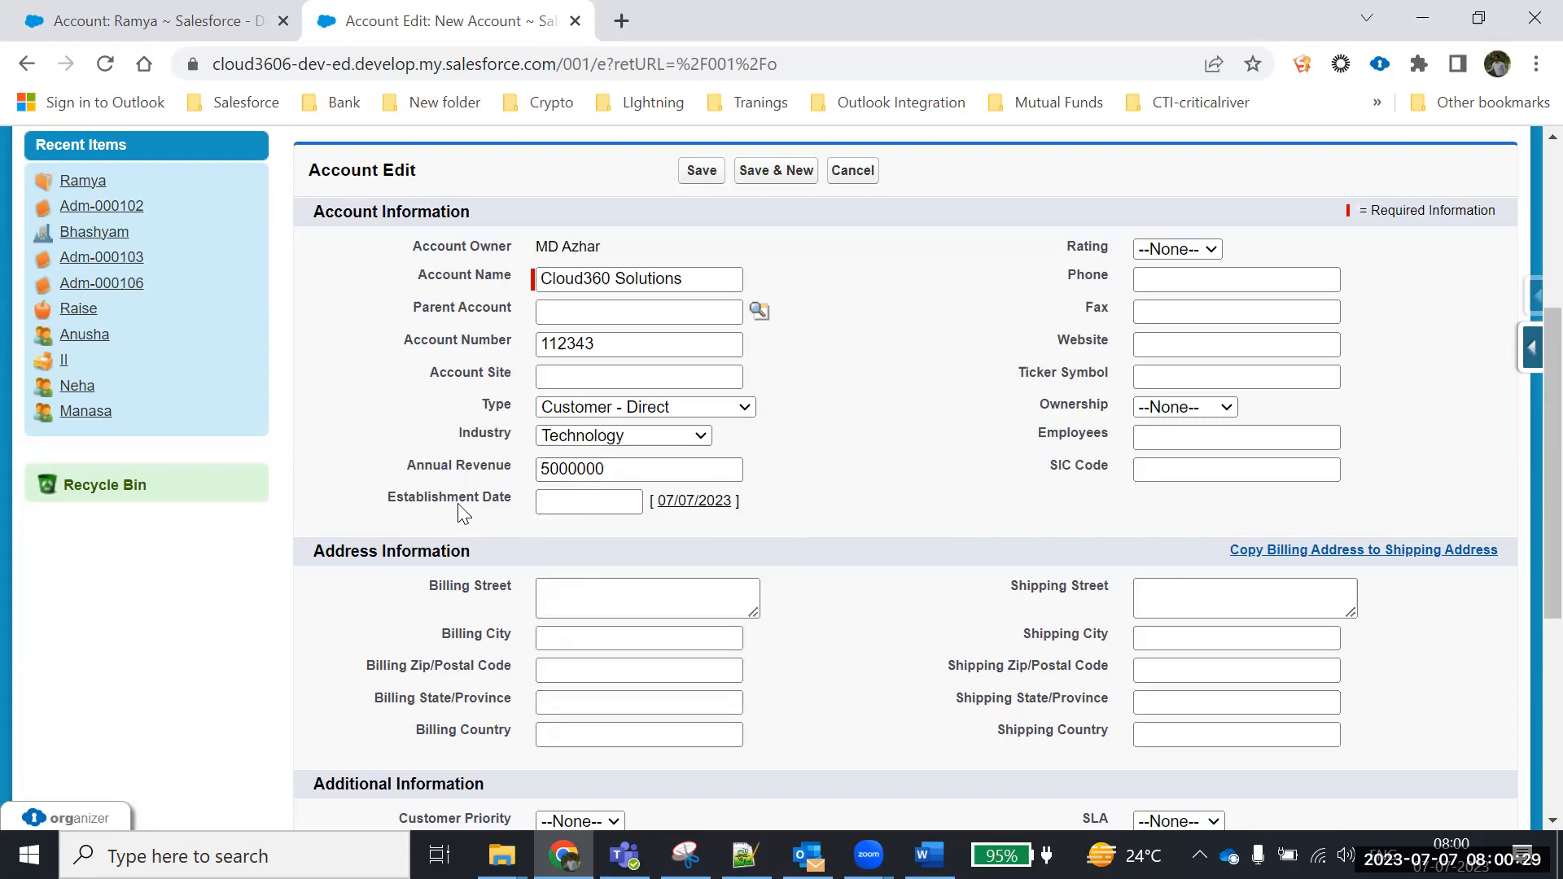
click(603, 501)
click(631, 536)
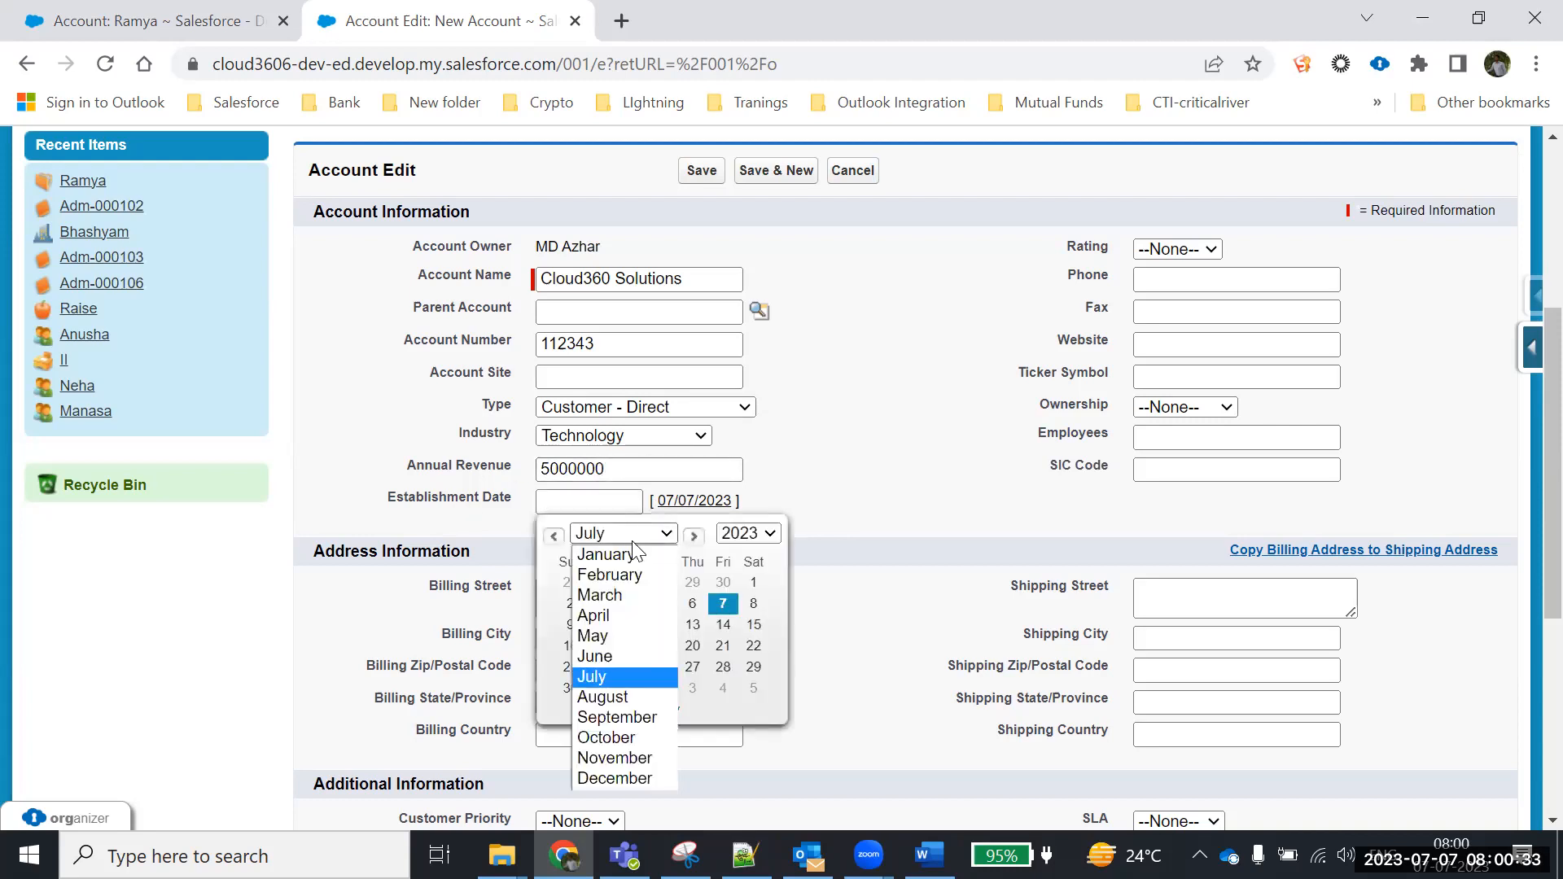
click(607, 636)
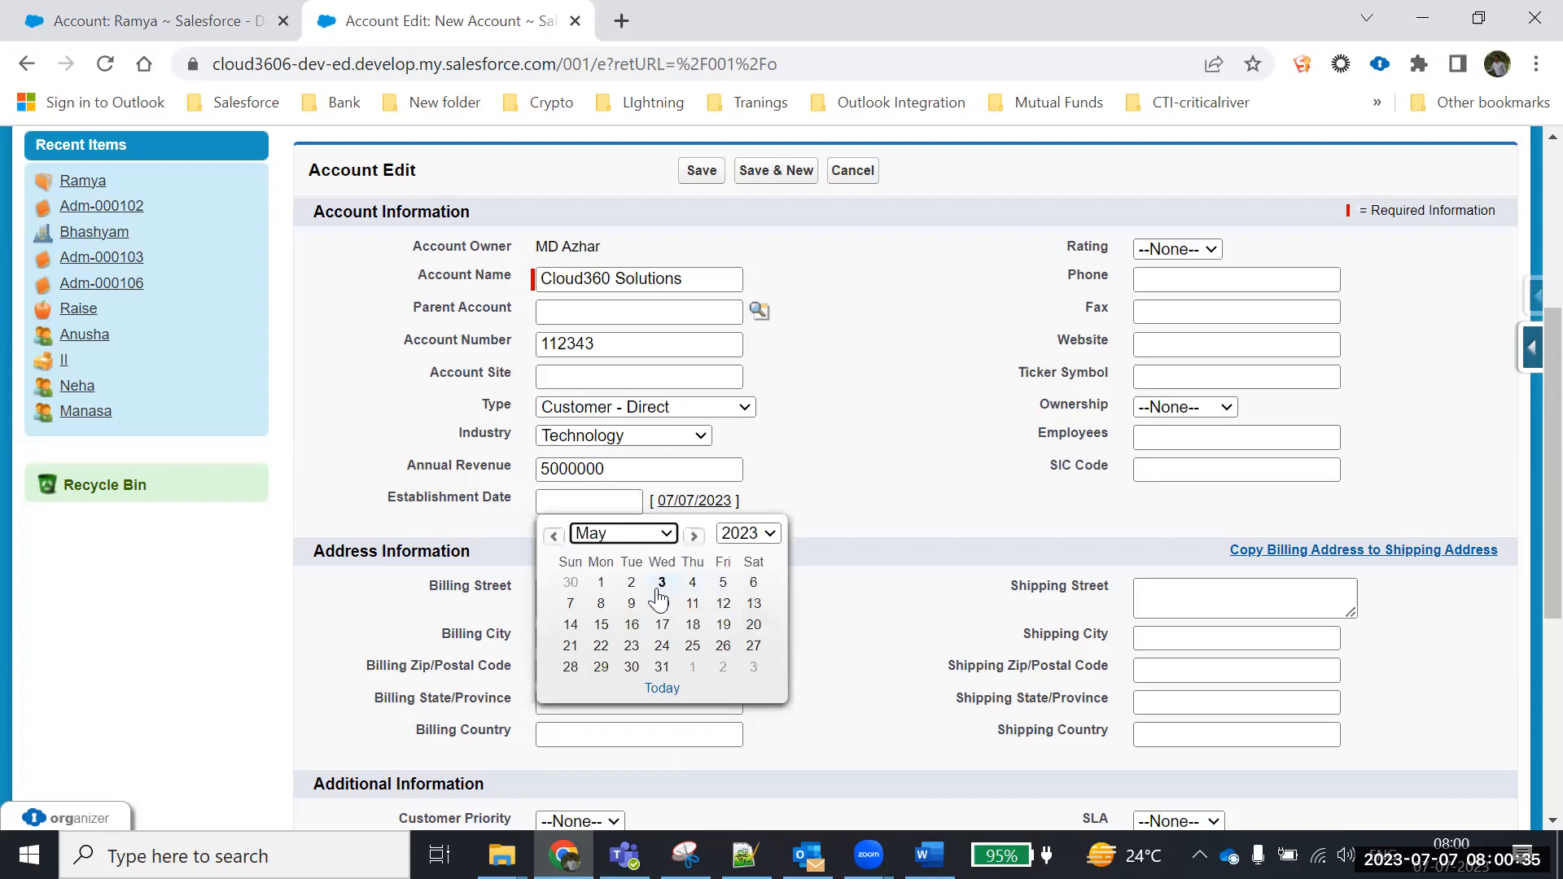
click(610, 584)
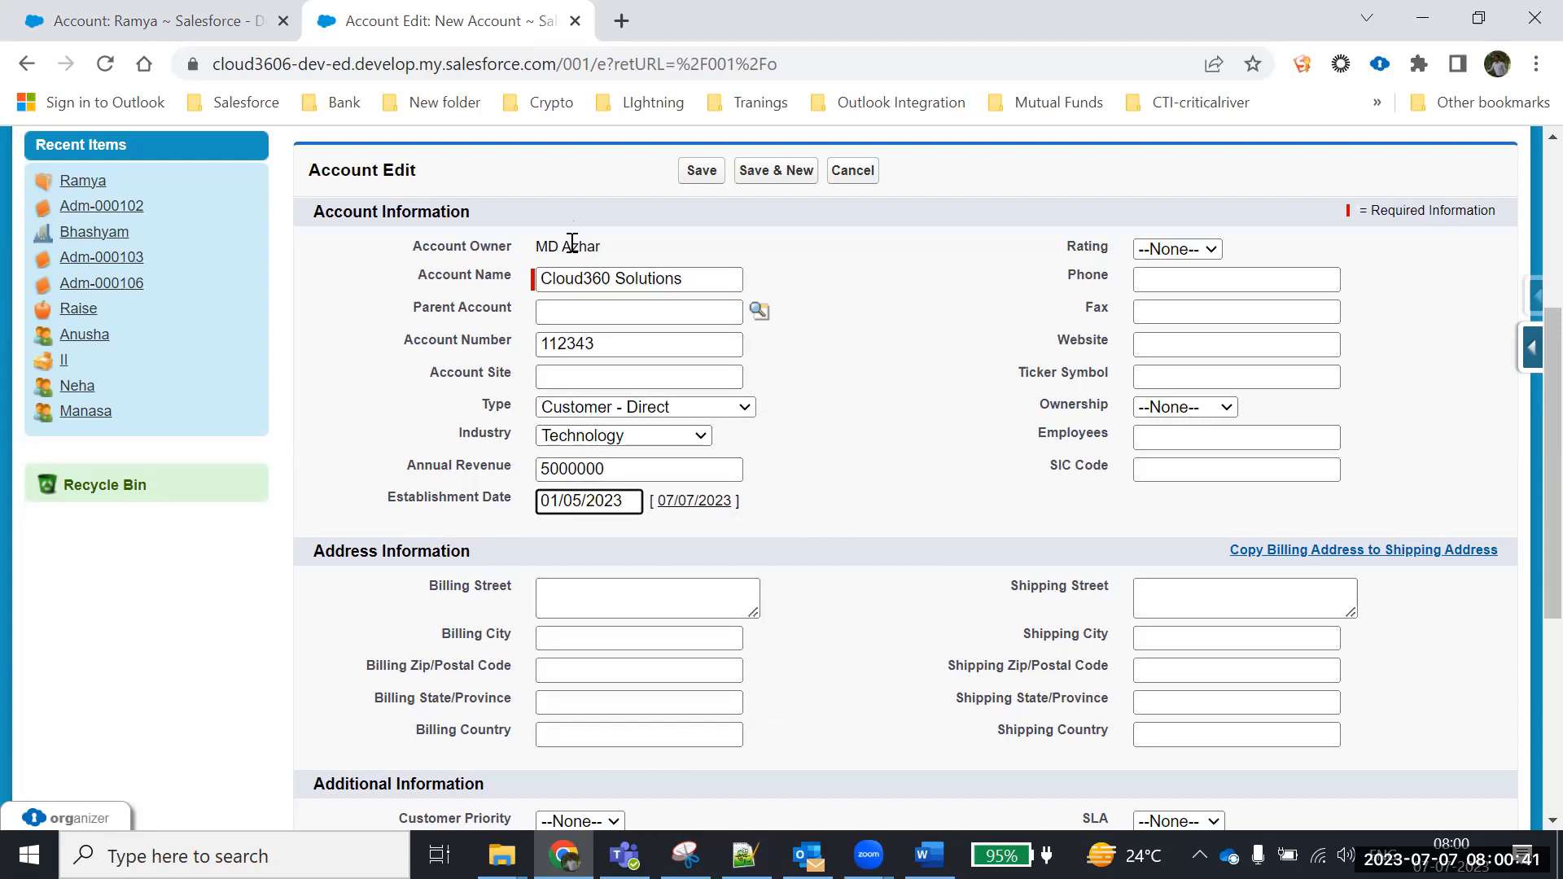
click(551, 374)
click(557, 312)
click(549, 371)
click(549, 316)
Rate the account Hot and enter the phone number, reusing it as the fax
click(1174, 249)
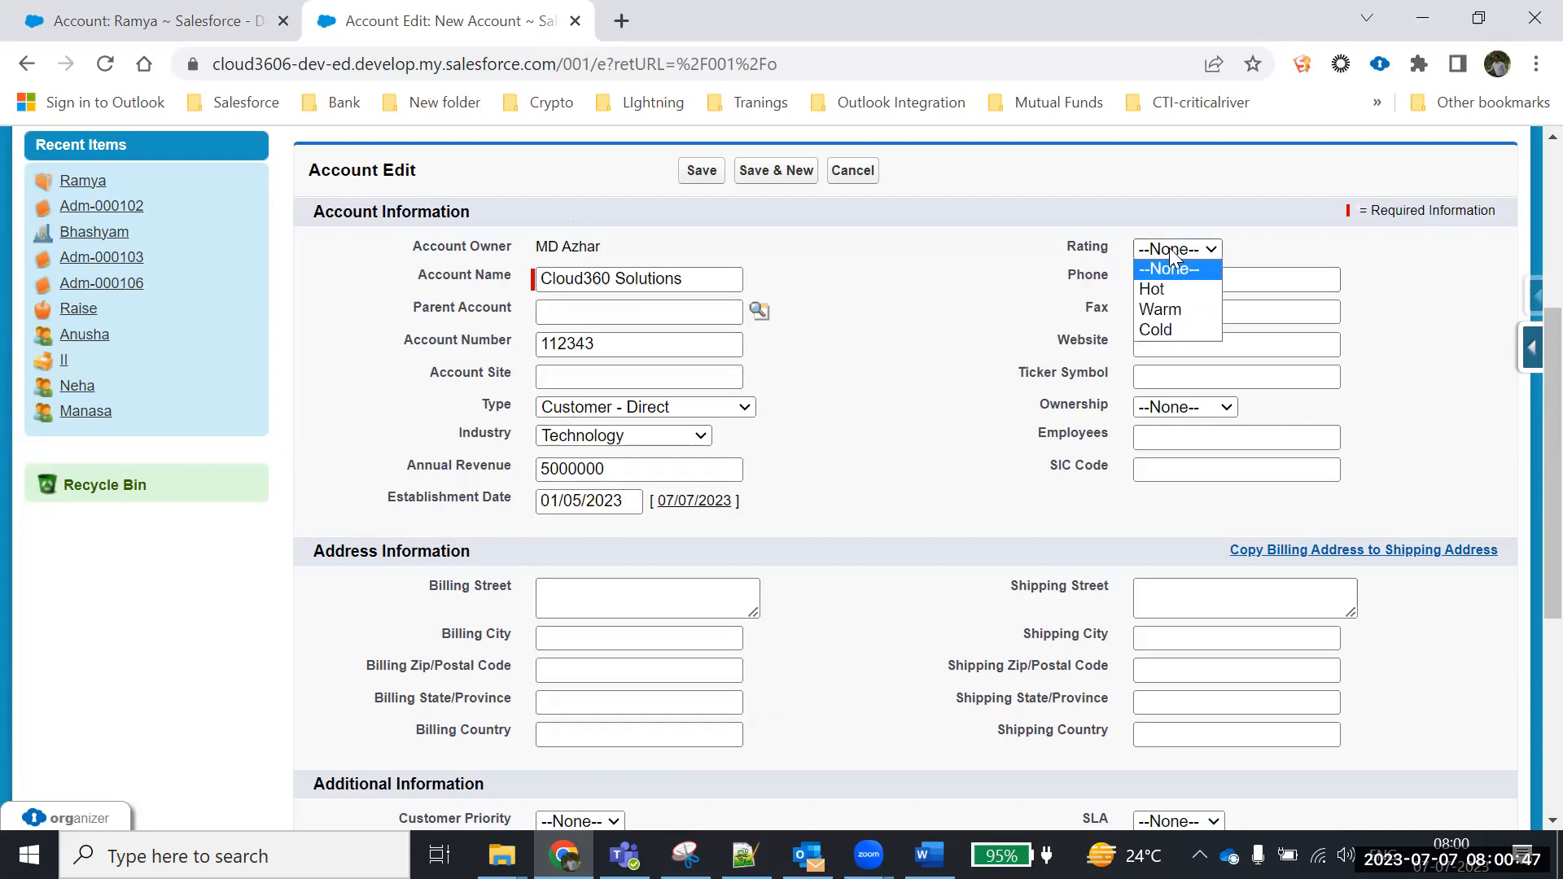
click(1156, 290)
click(1163, 284)
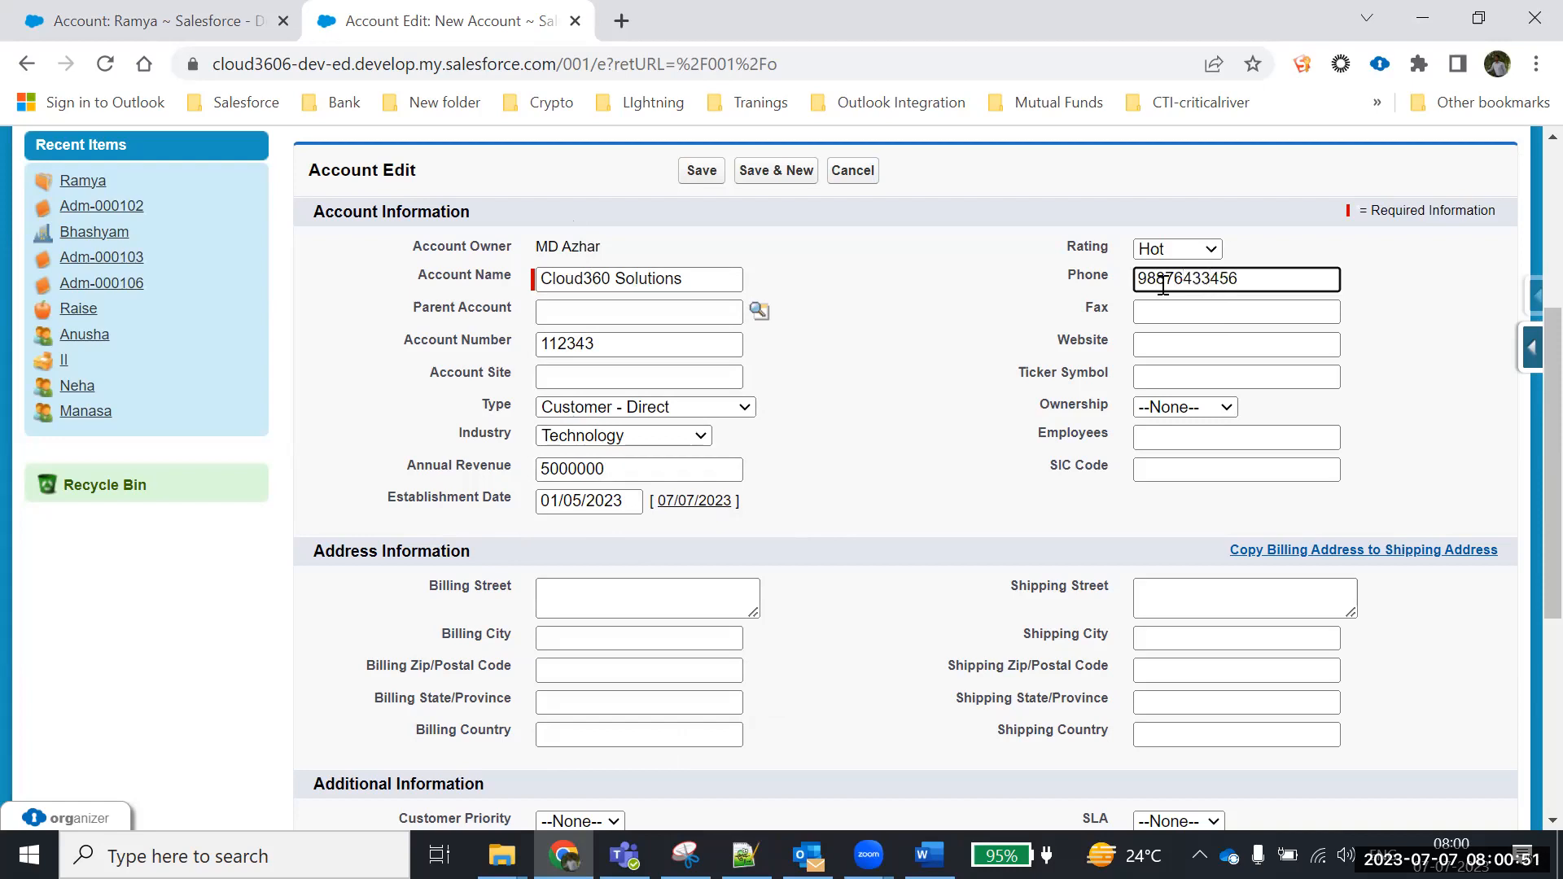
click(1156, 313)
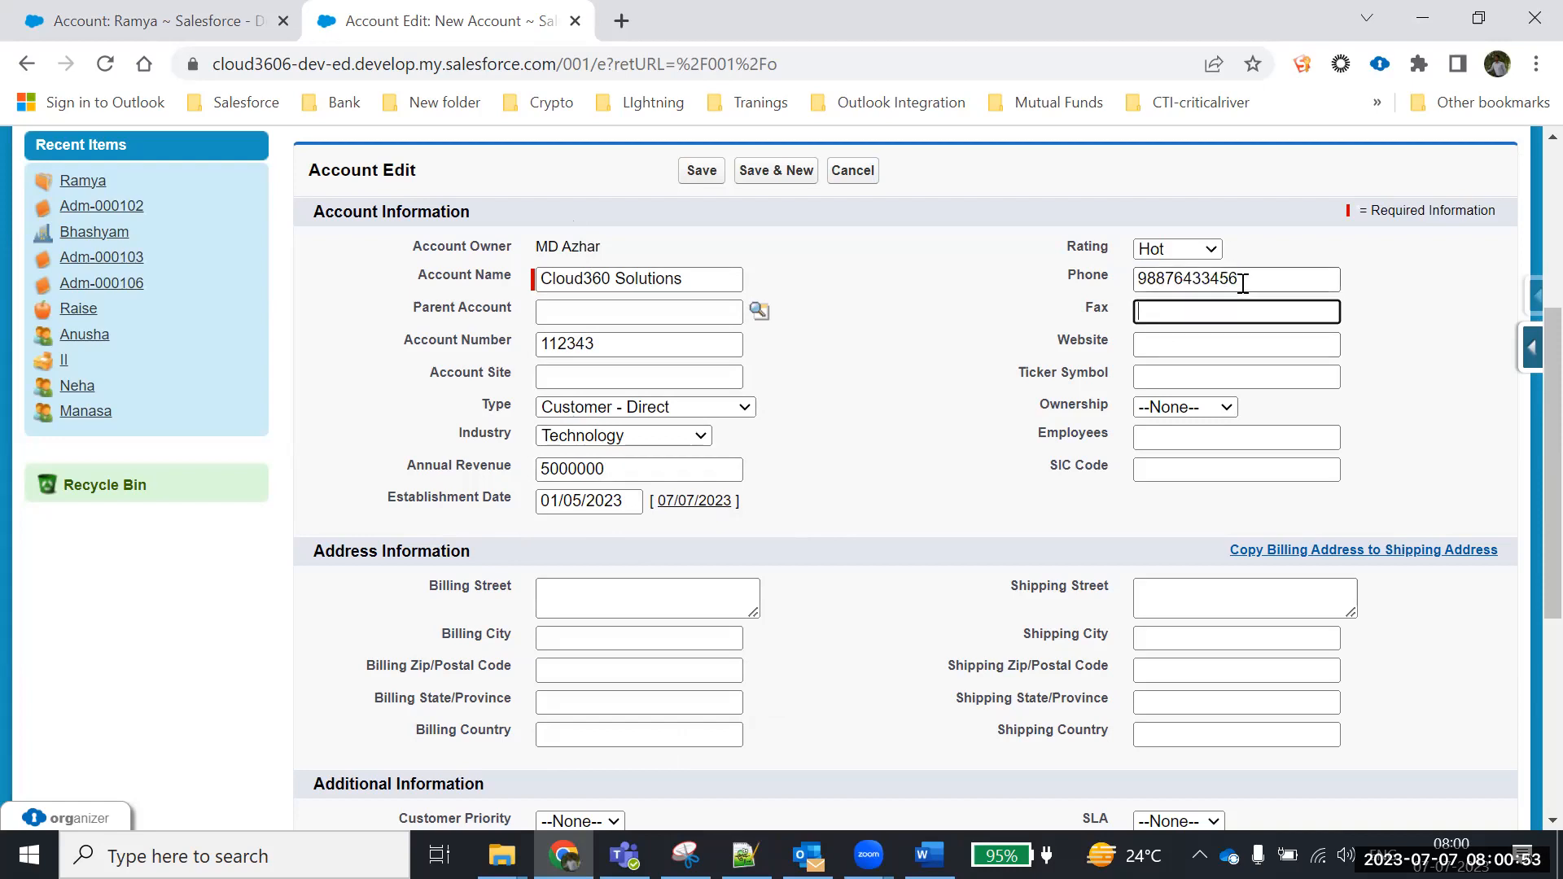
drag(1244, 282, 1071, 280)
key(ctrl+c)
click(1152, 313)
key(ctrl+v)
click(1159, 362)
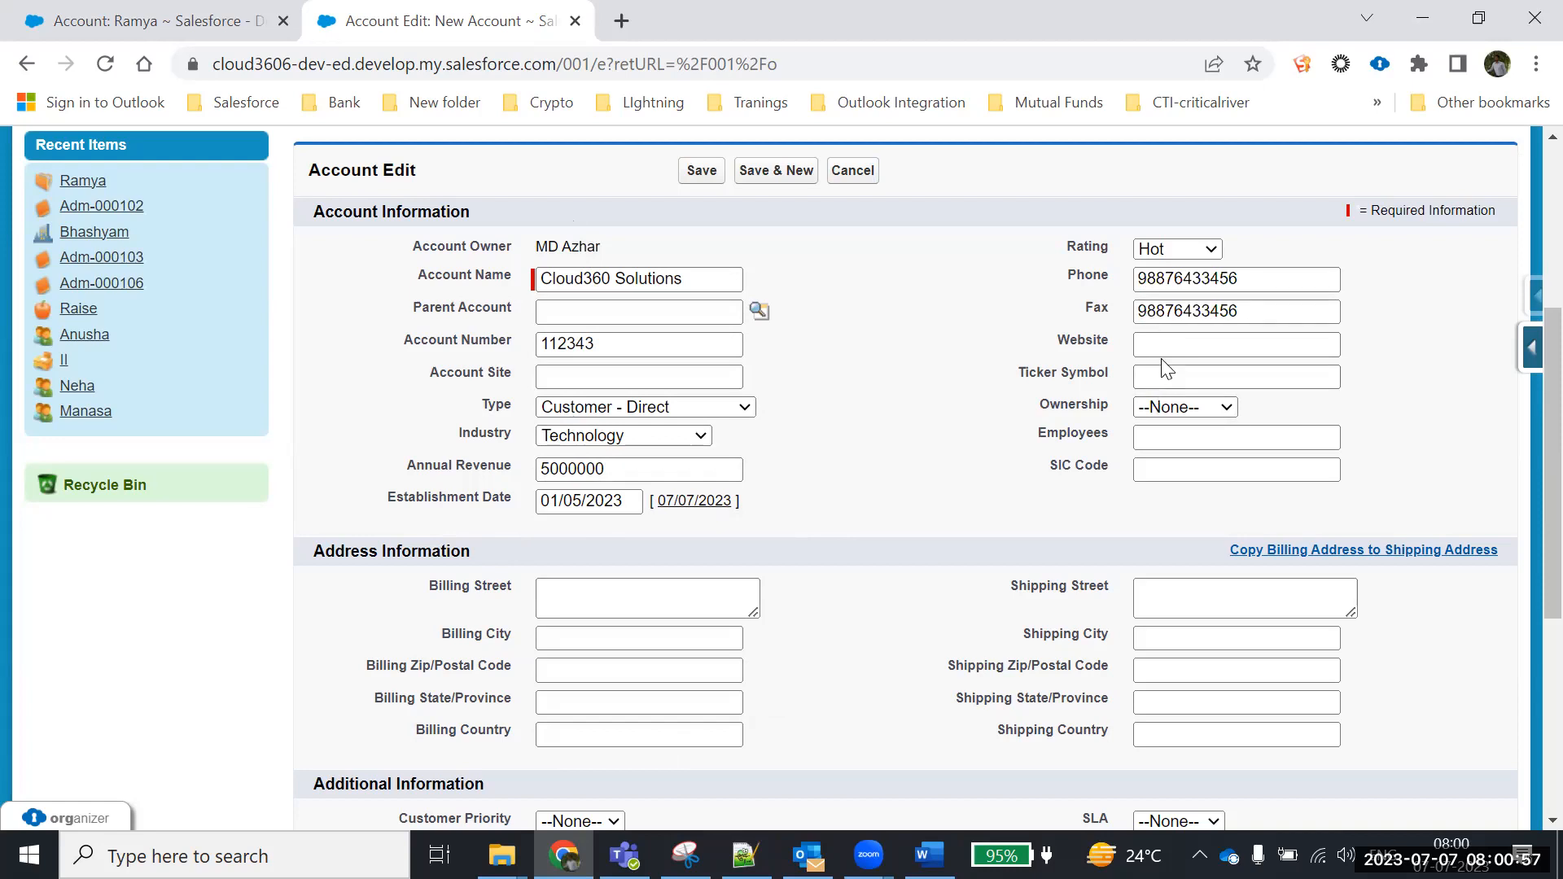
click(1163, 346)
text(www)
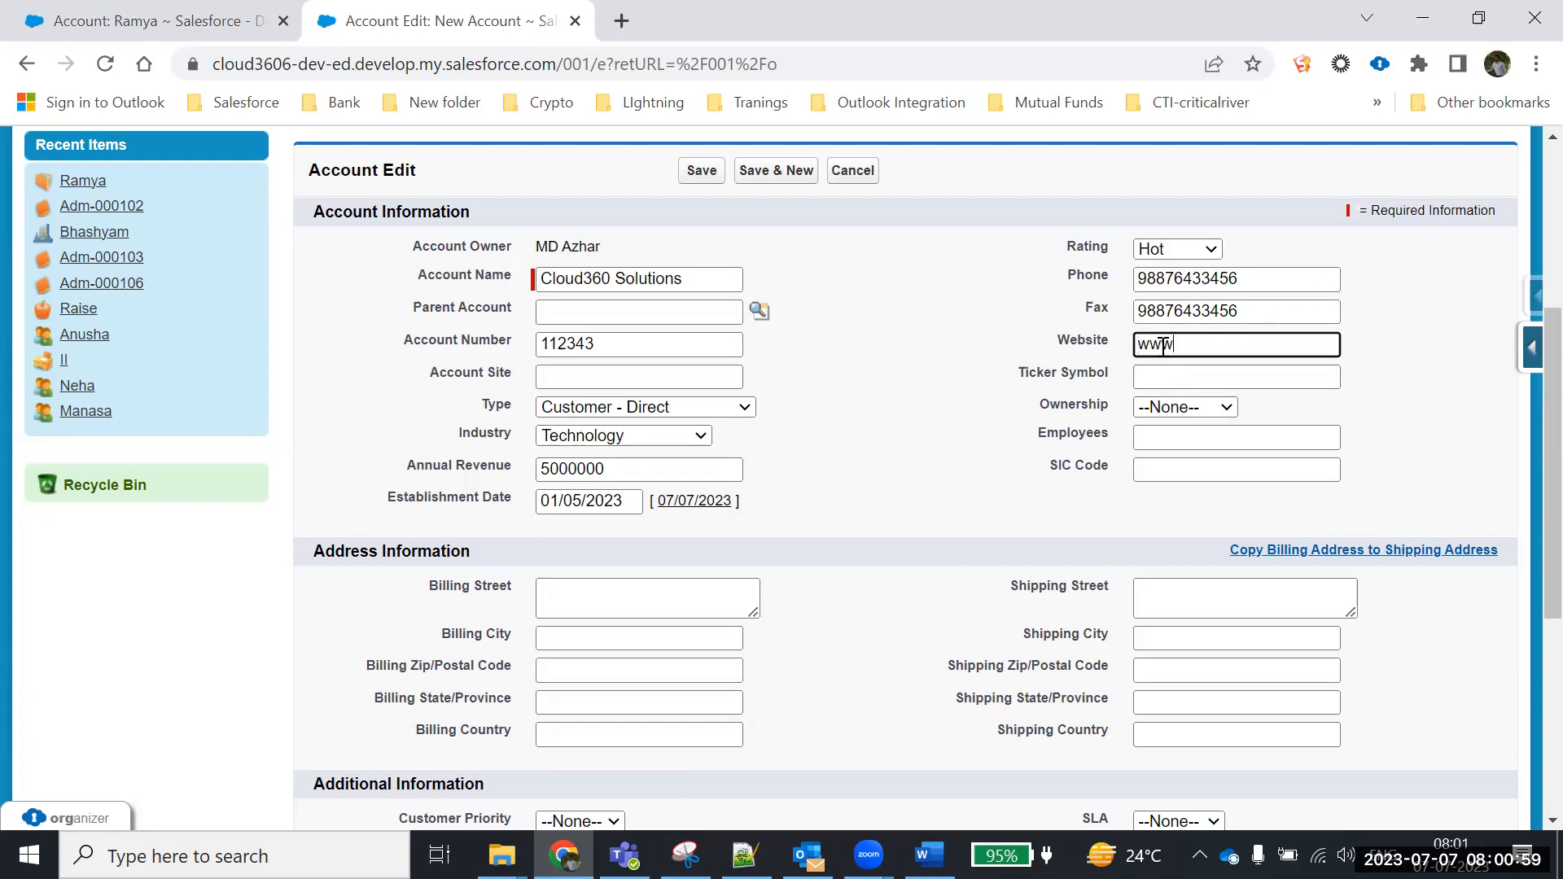
text(.cloud360it.com)
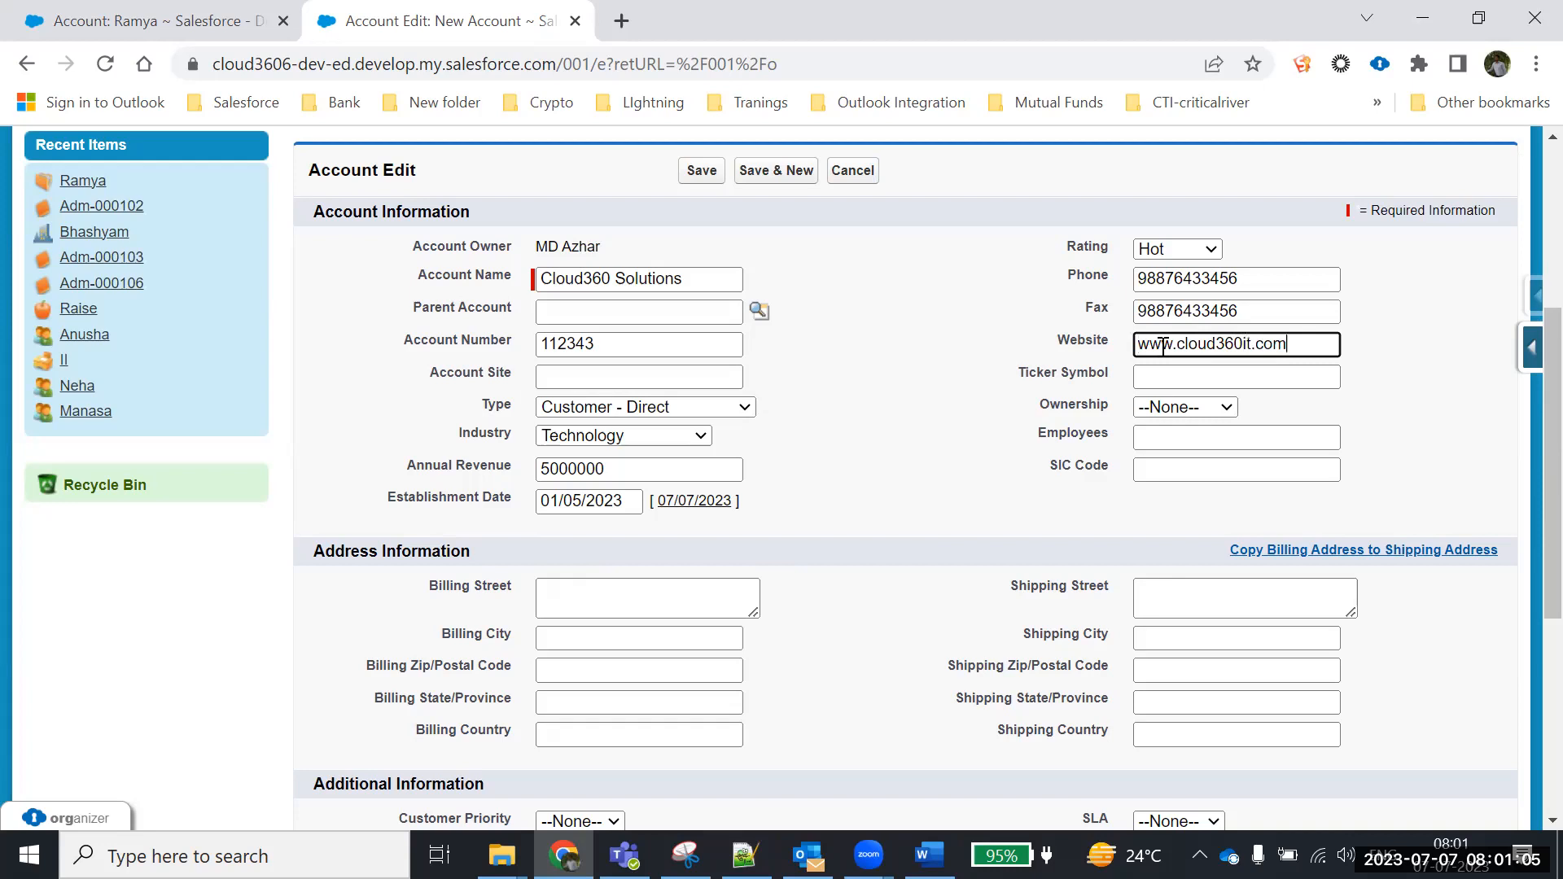
click(1193, 374)
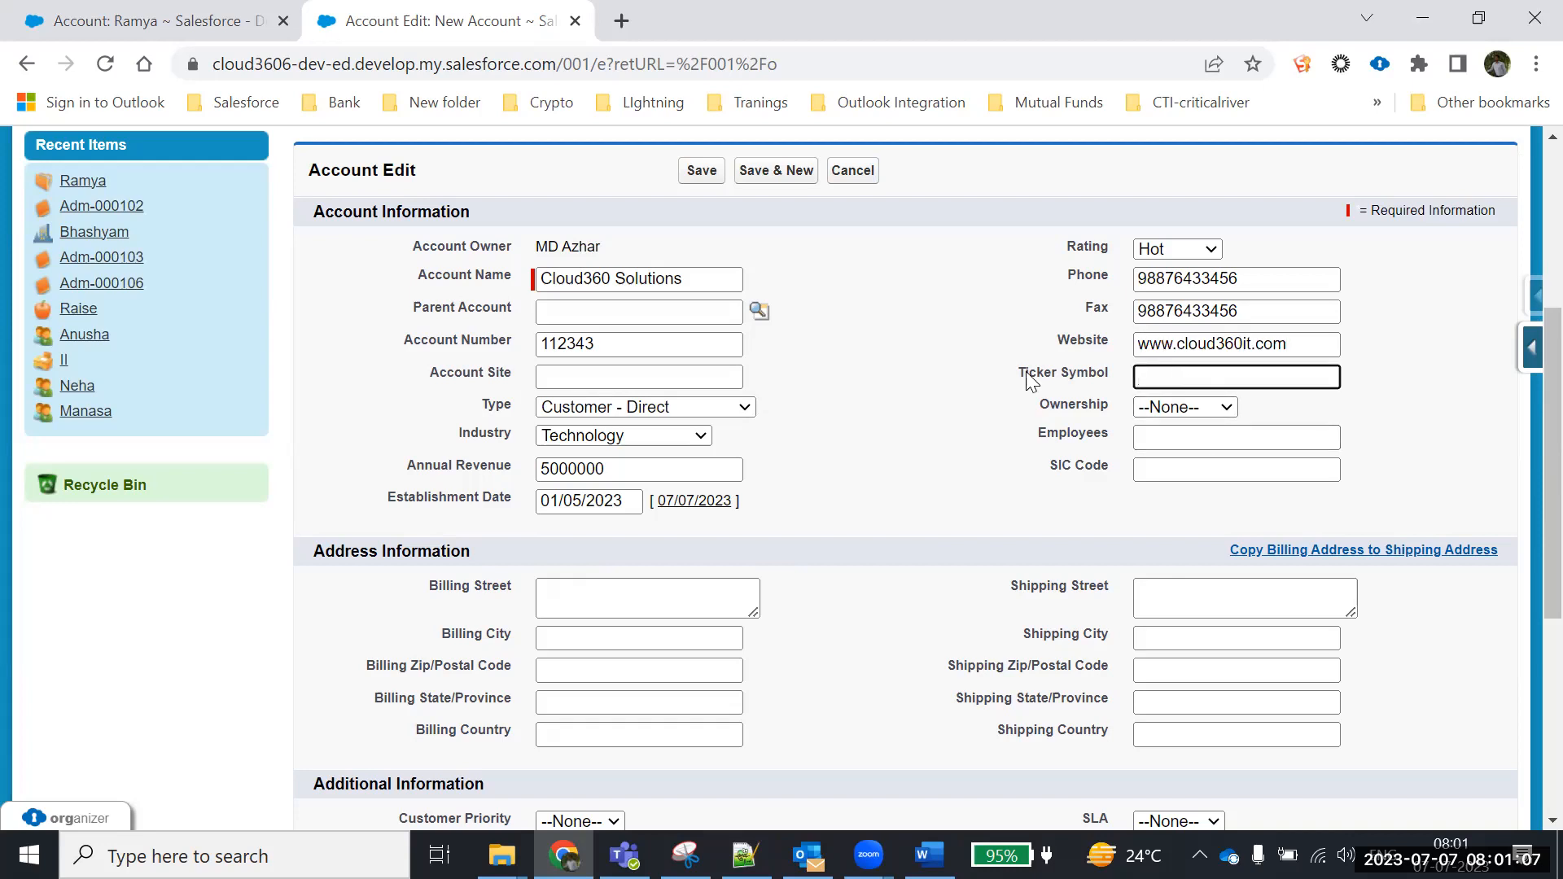
click(1182, 406)
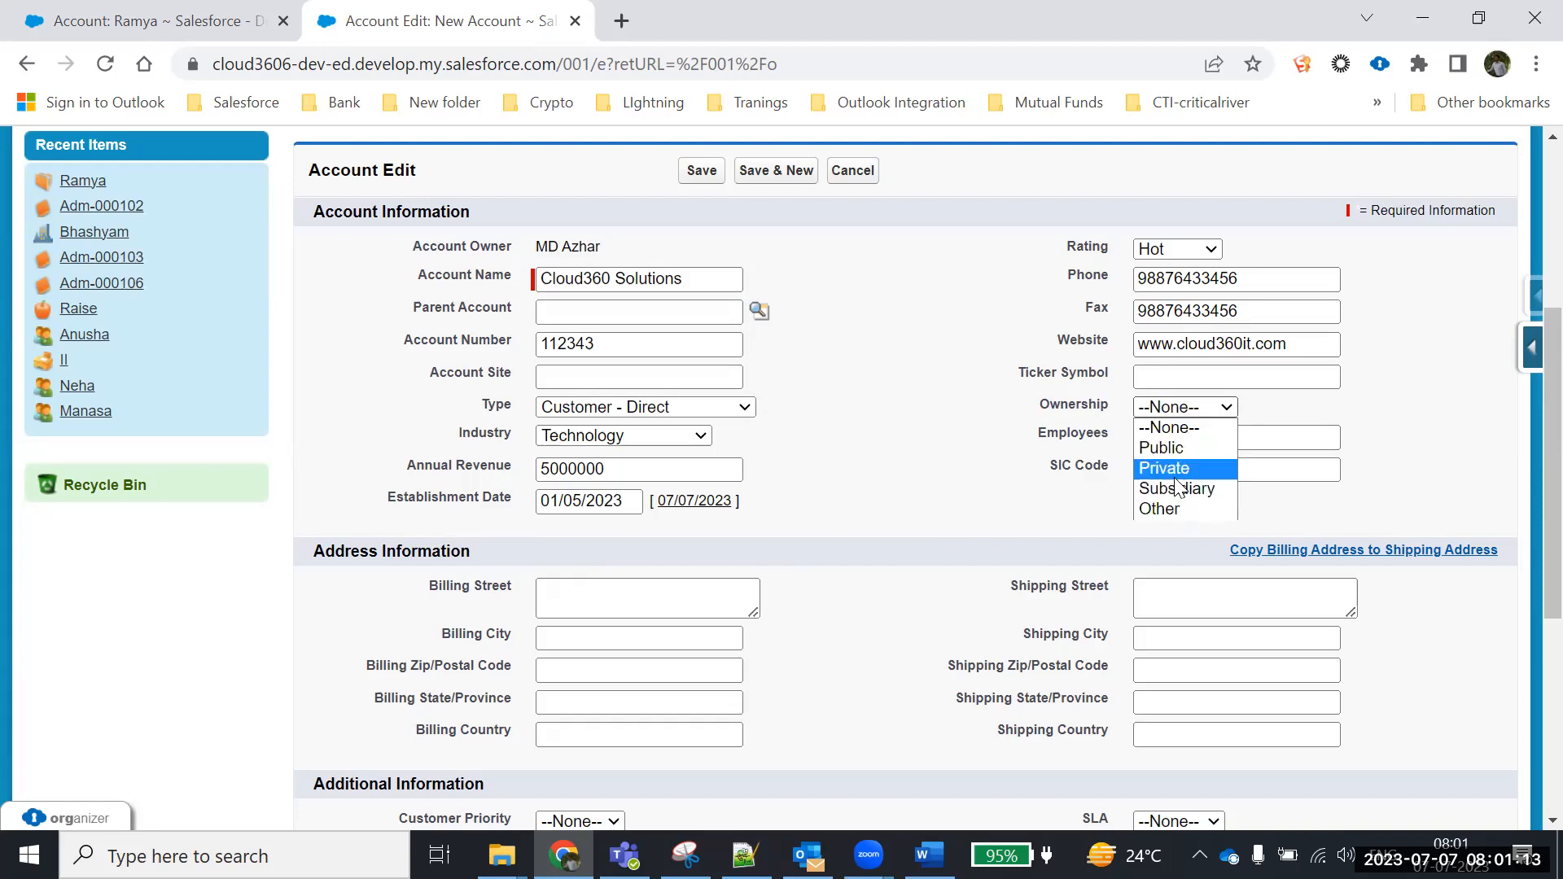
click(1175, 469)
Enter 2 employees and SIC Code 2224
click(1156, 437)
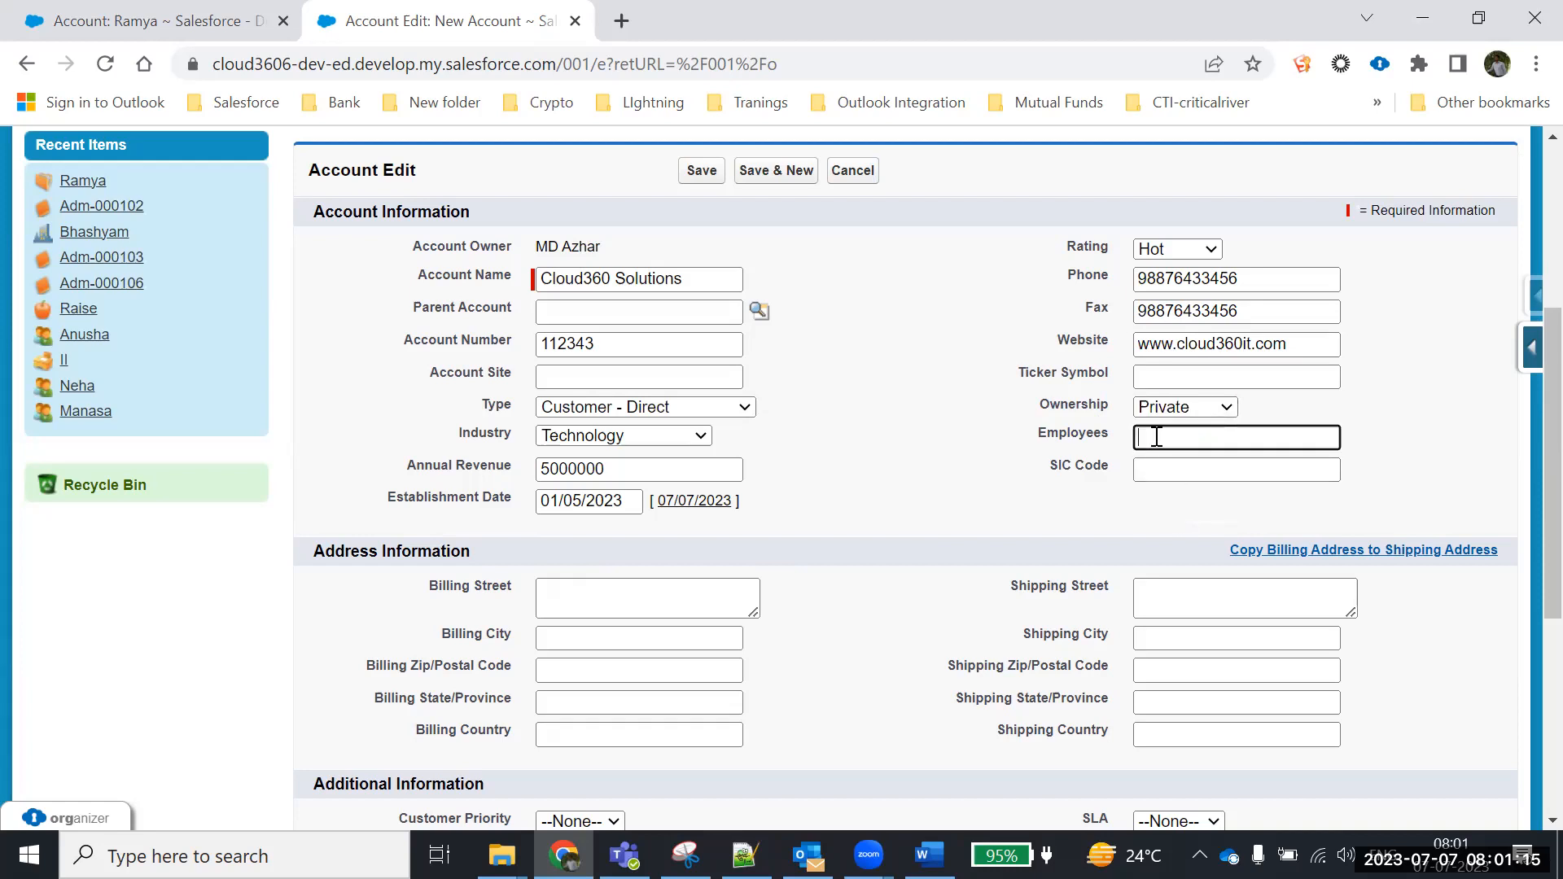
text(2)
scroll(1116, 548, down, 1)
click(1176, 345)
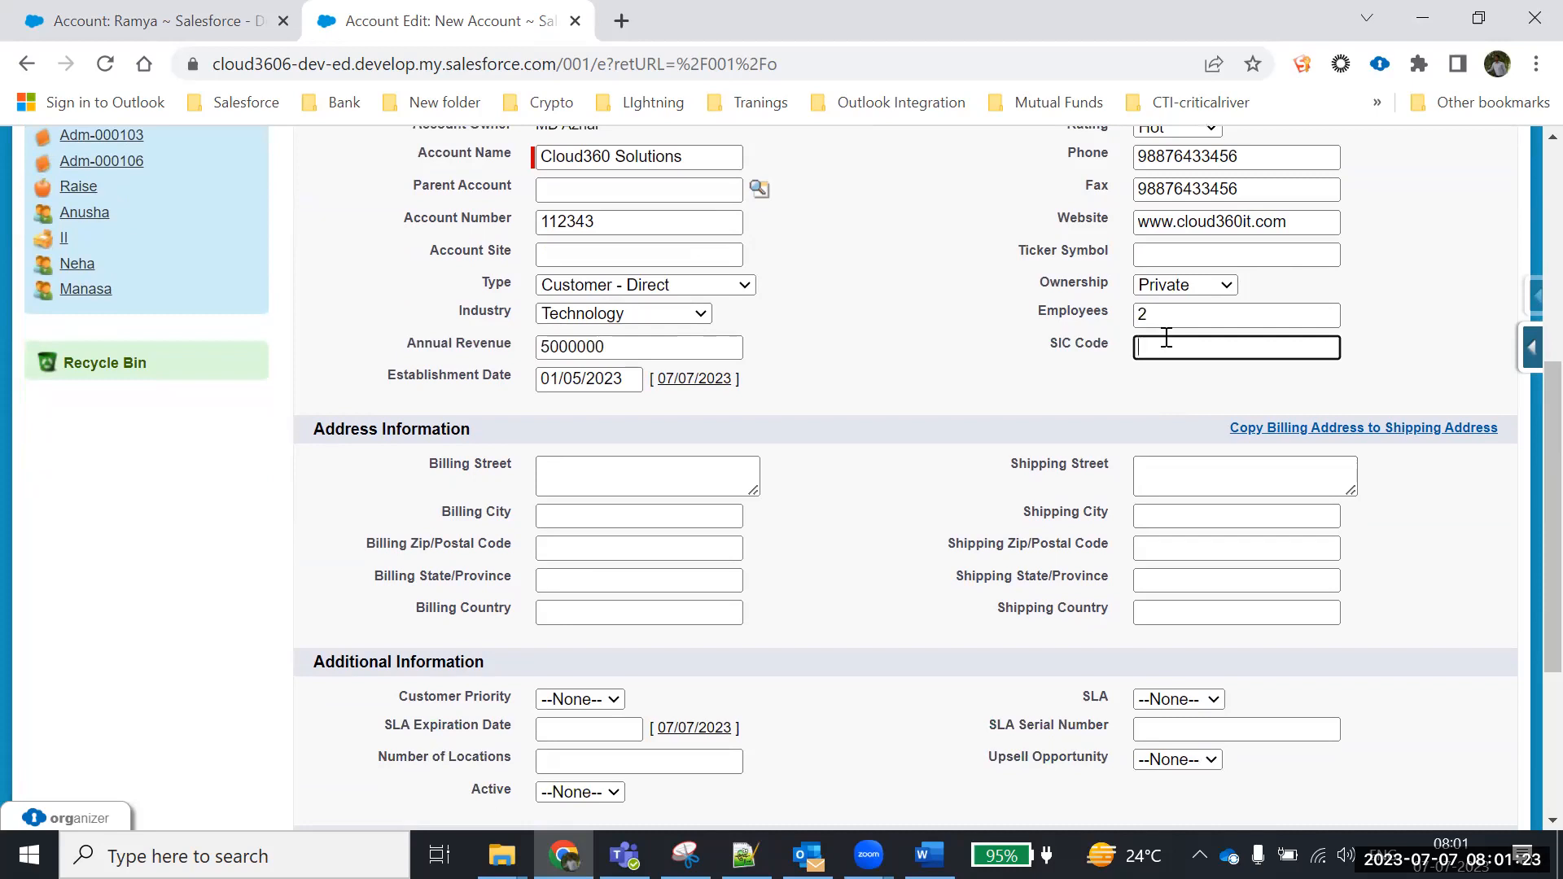
text(2224)
scroll(797, 408, down, 3)
click(608, 240)
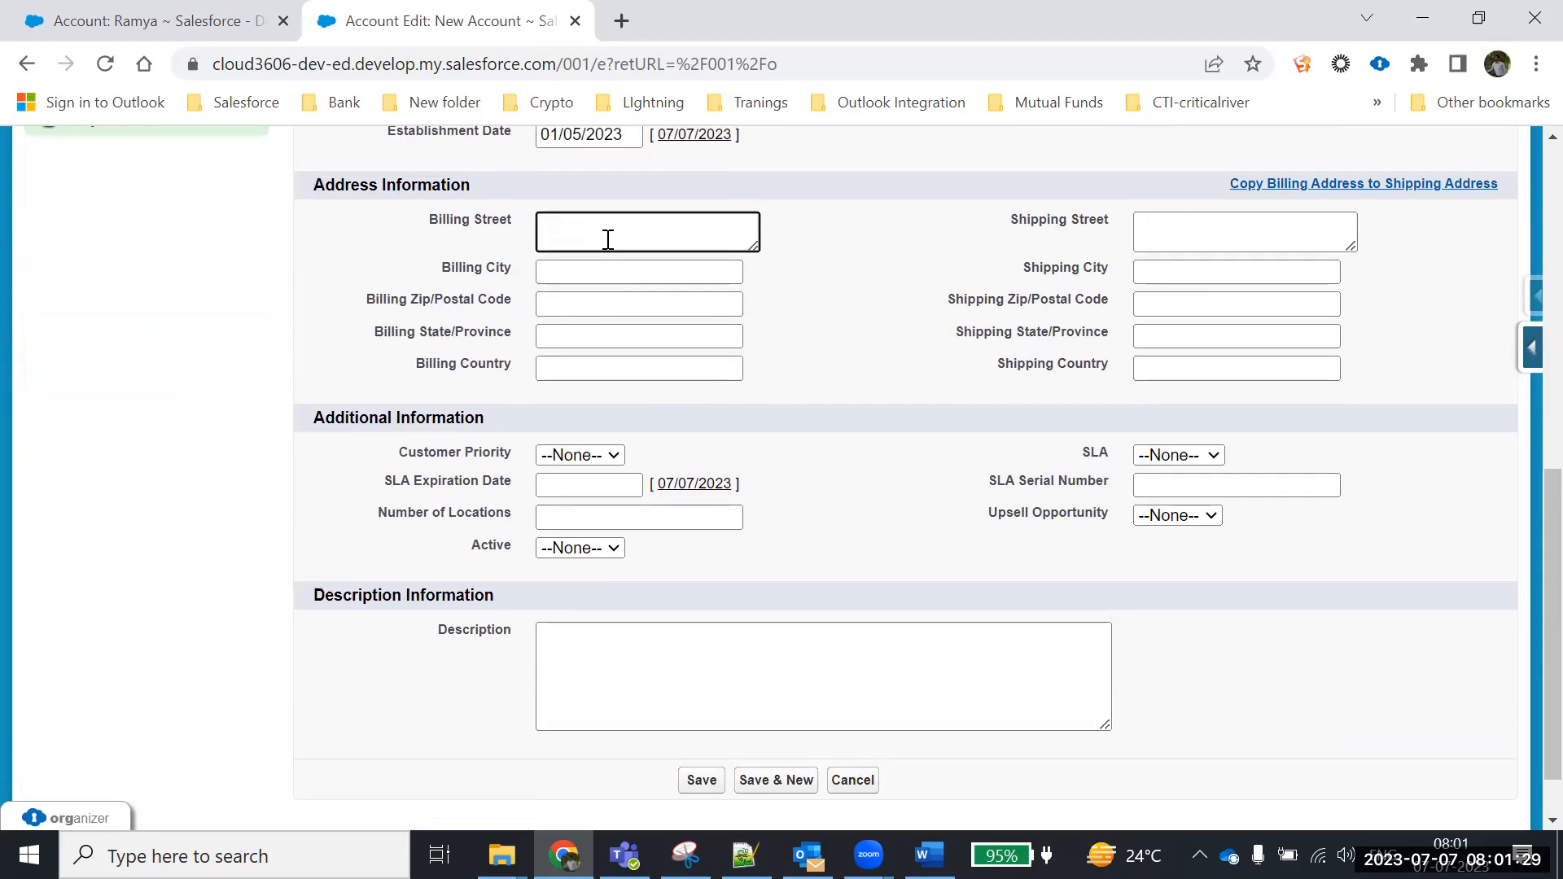
click(597, 278)
text(Ku)
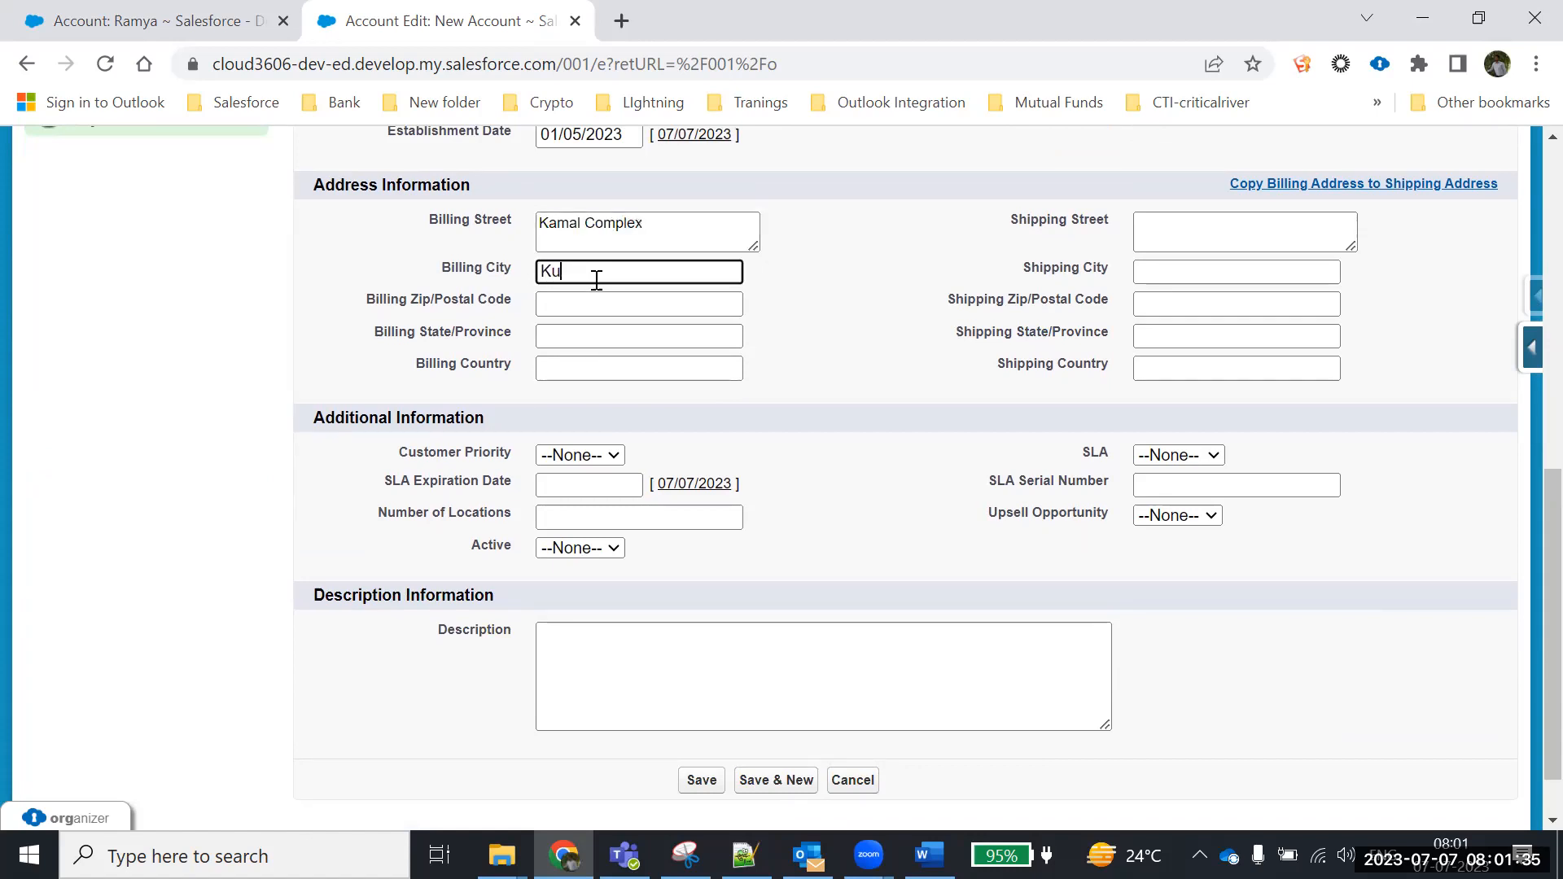
text(rnool)
click(592, 308)
text(51)
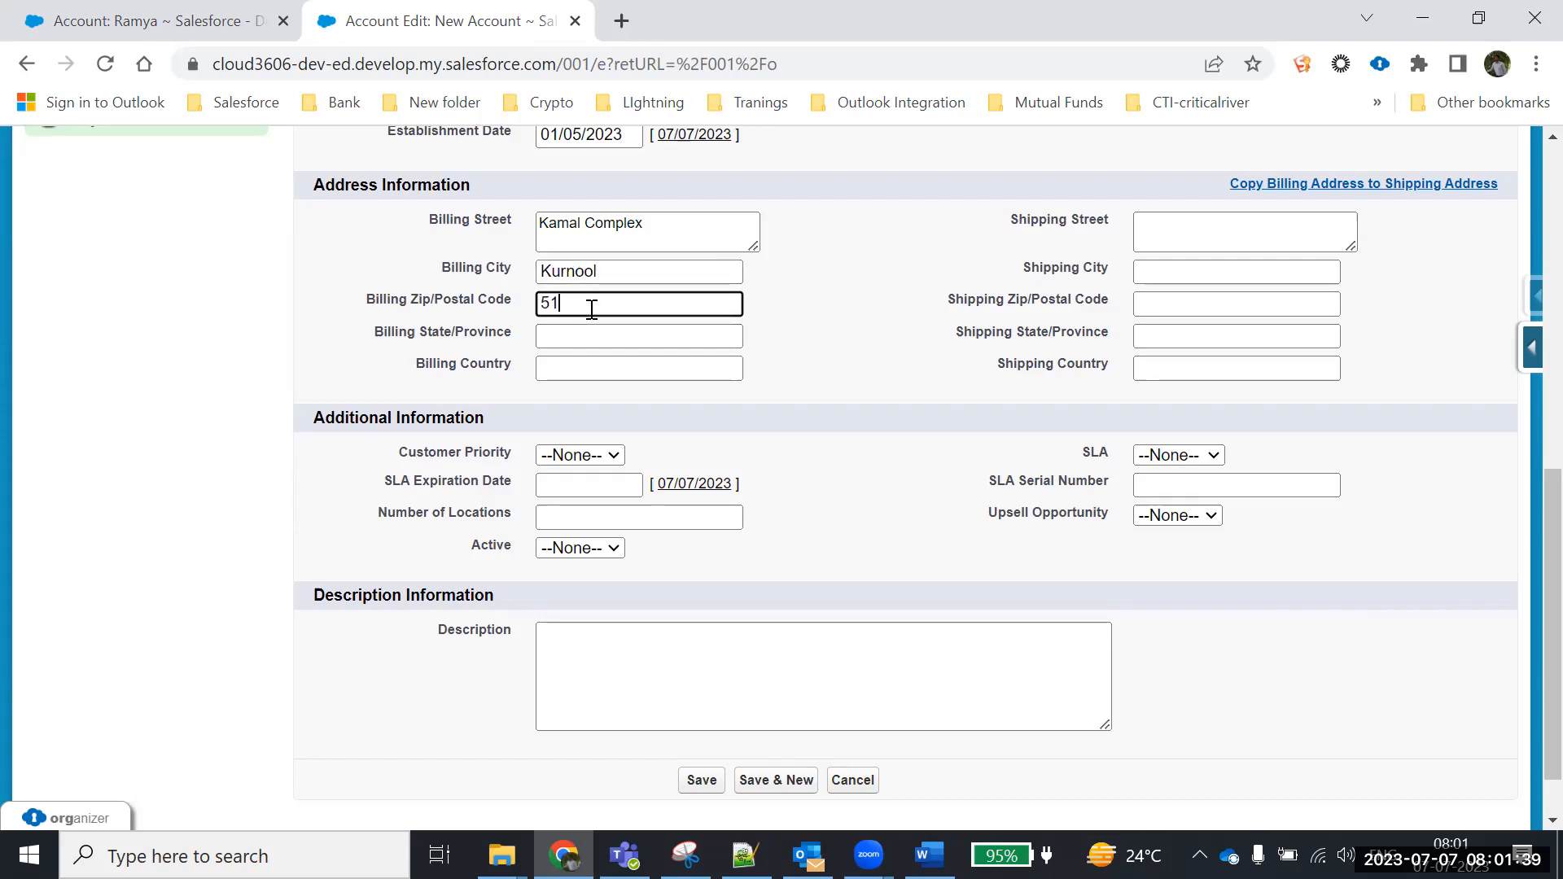
text(8003)
click(628, 345)
text(AP)
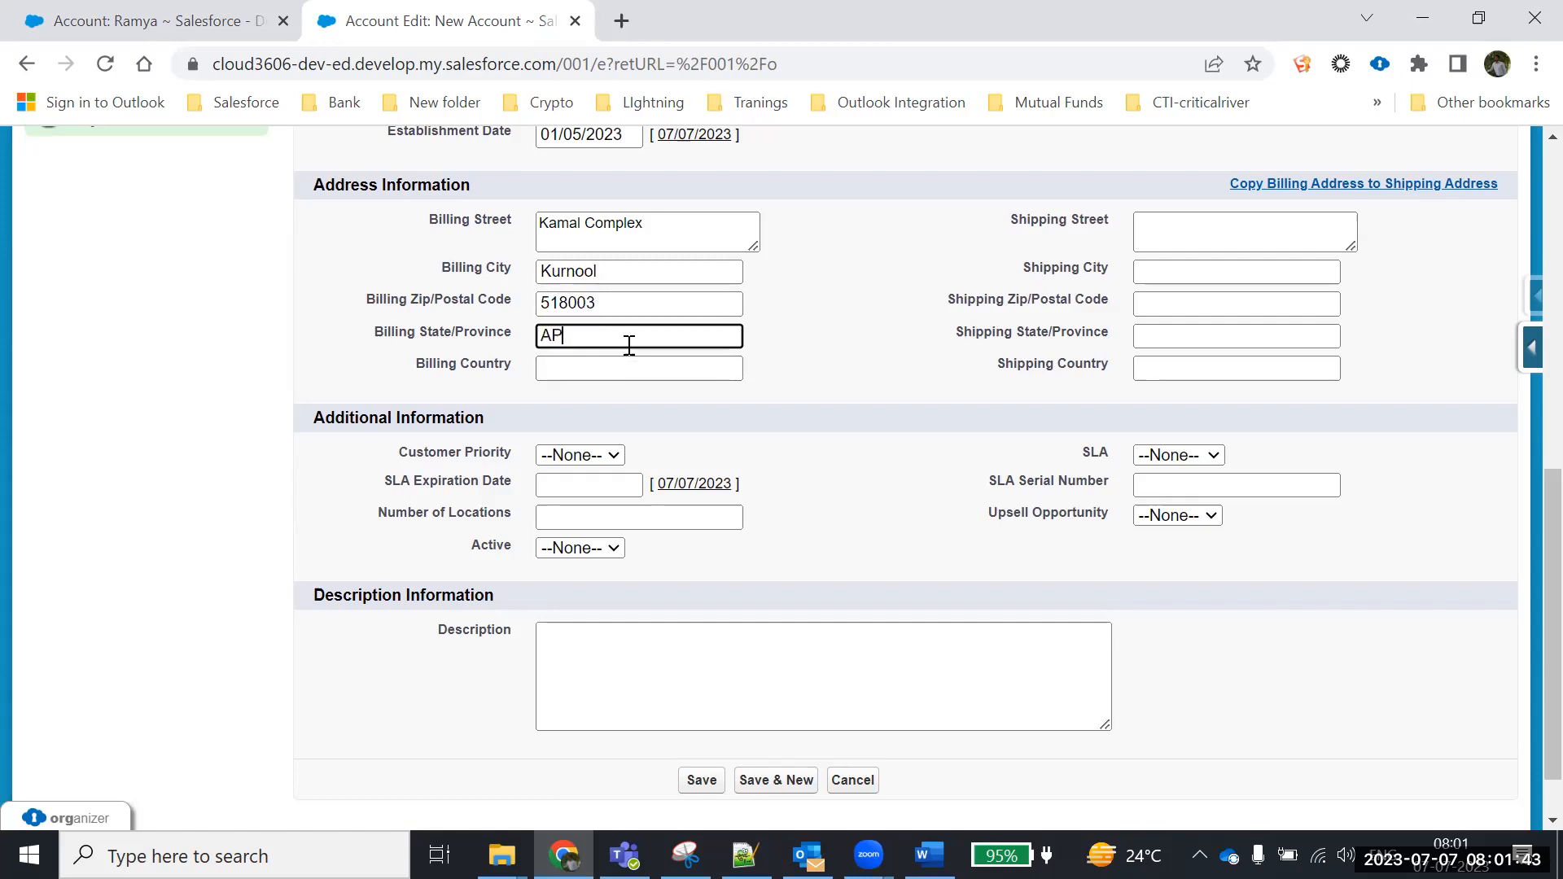
click(617, 373)
text(India)
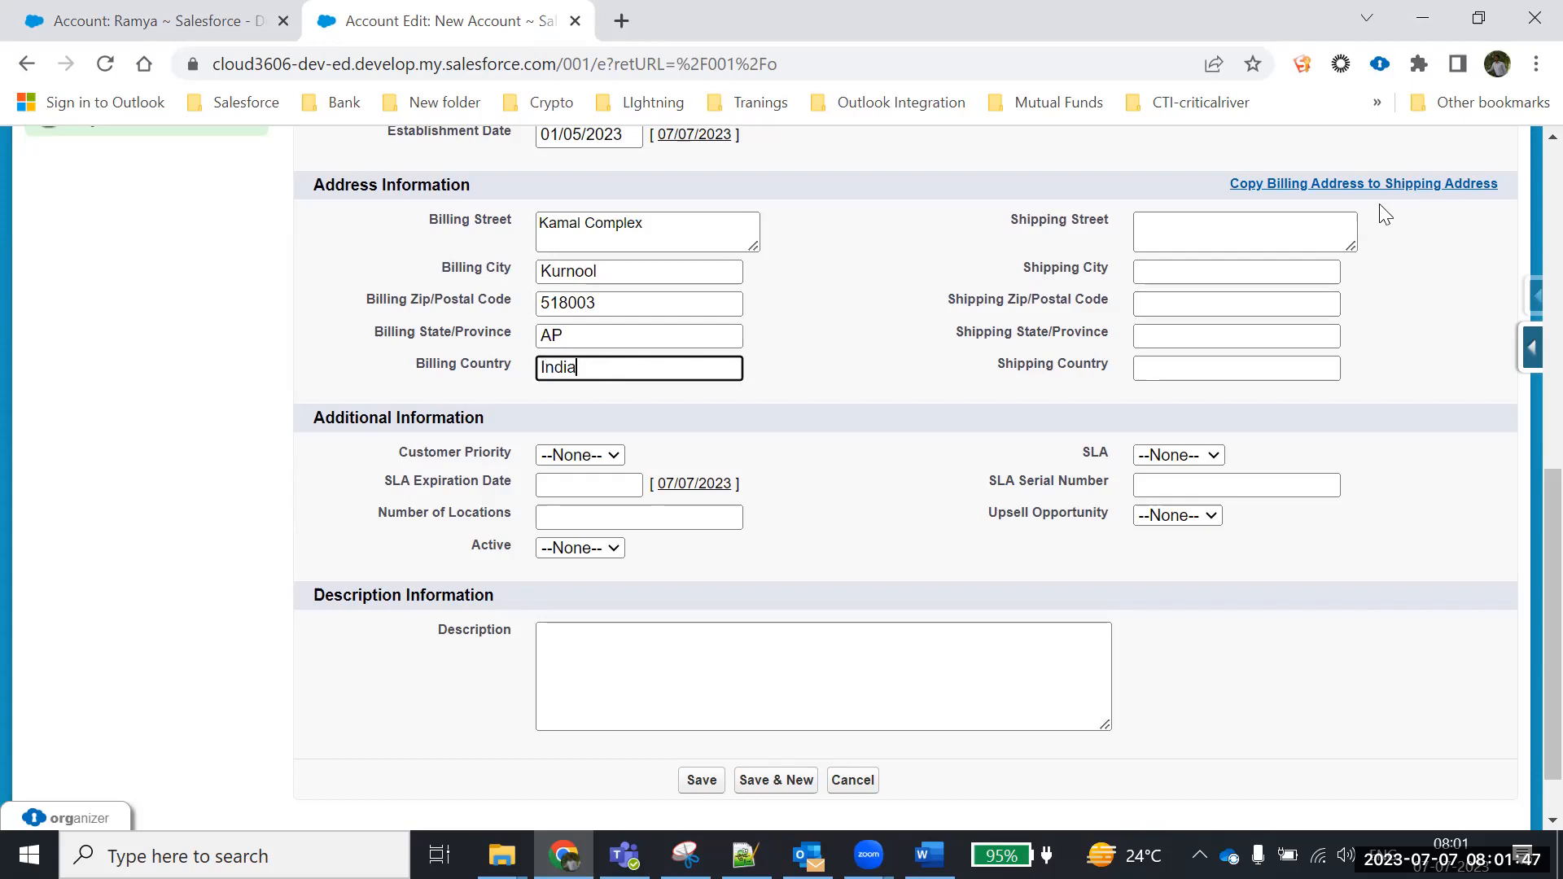
click(1375, 184)
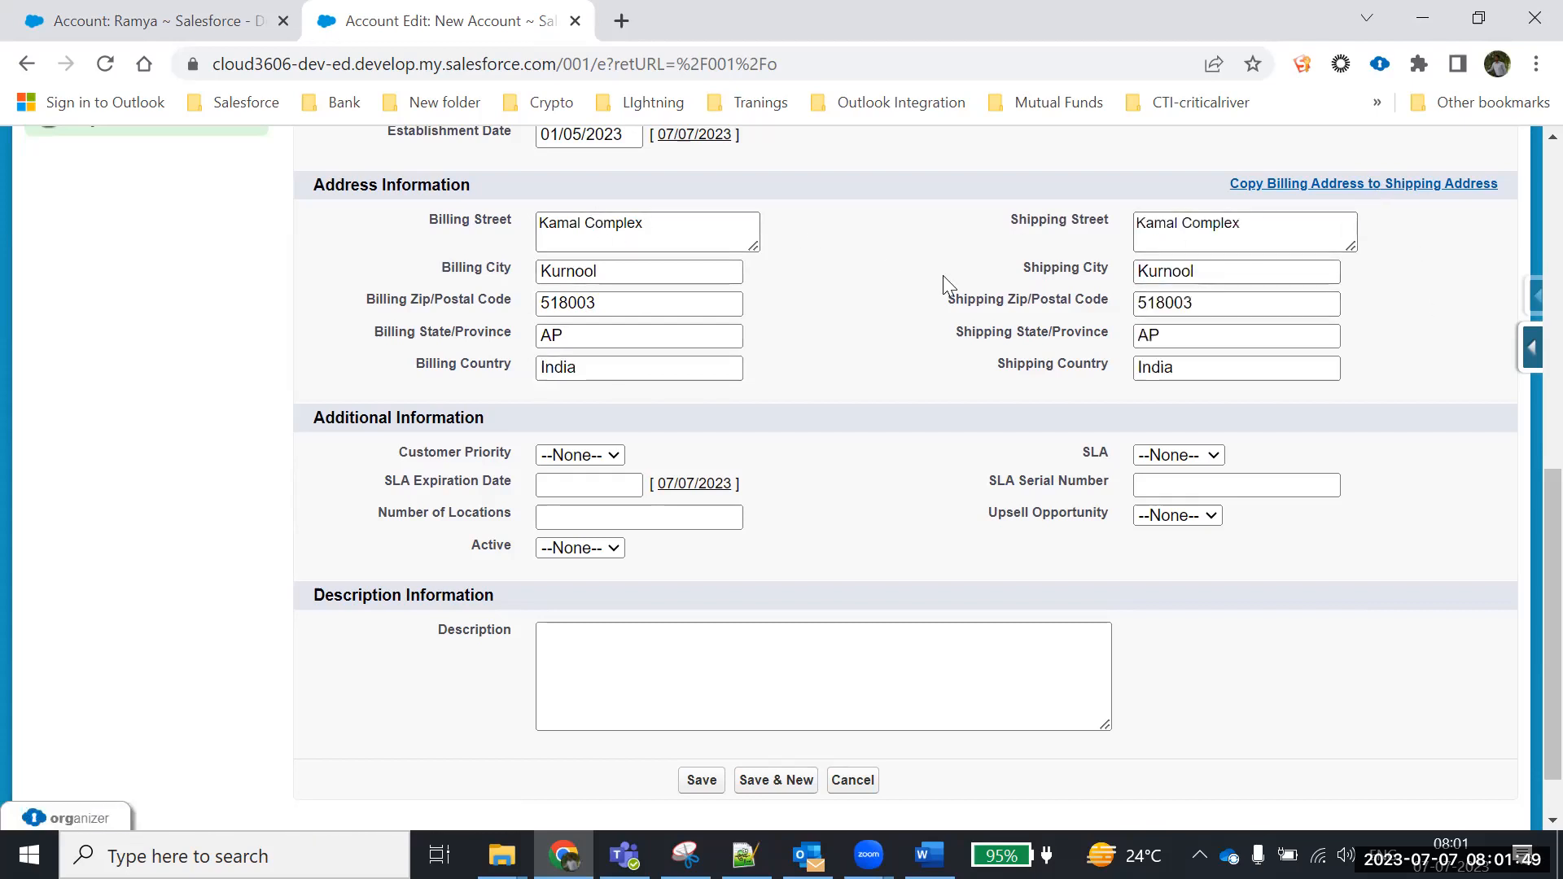
Set Customer Priority to High, Number of Locations to 1 and Active to Yes
scroll(1213, 276, down, 1)
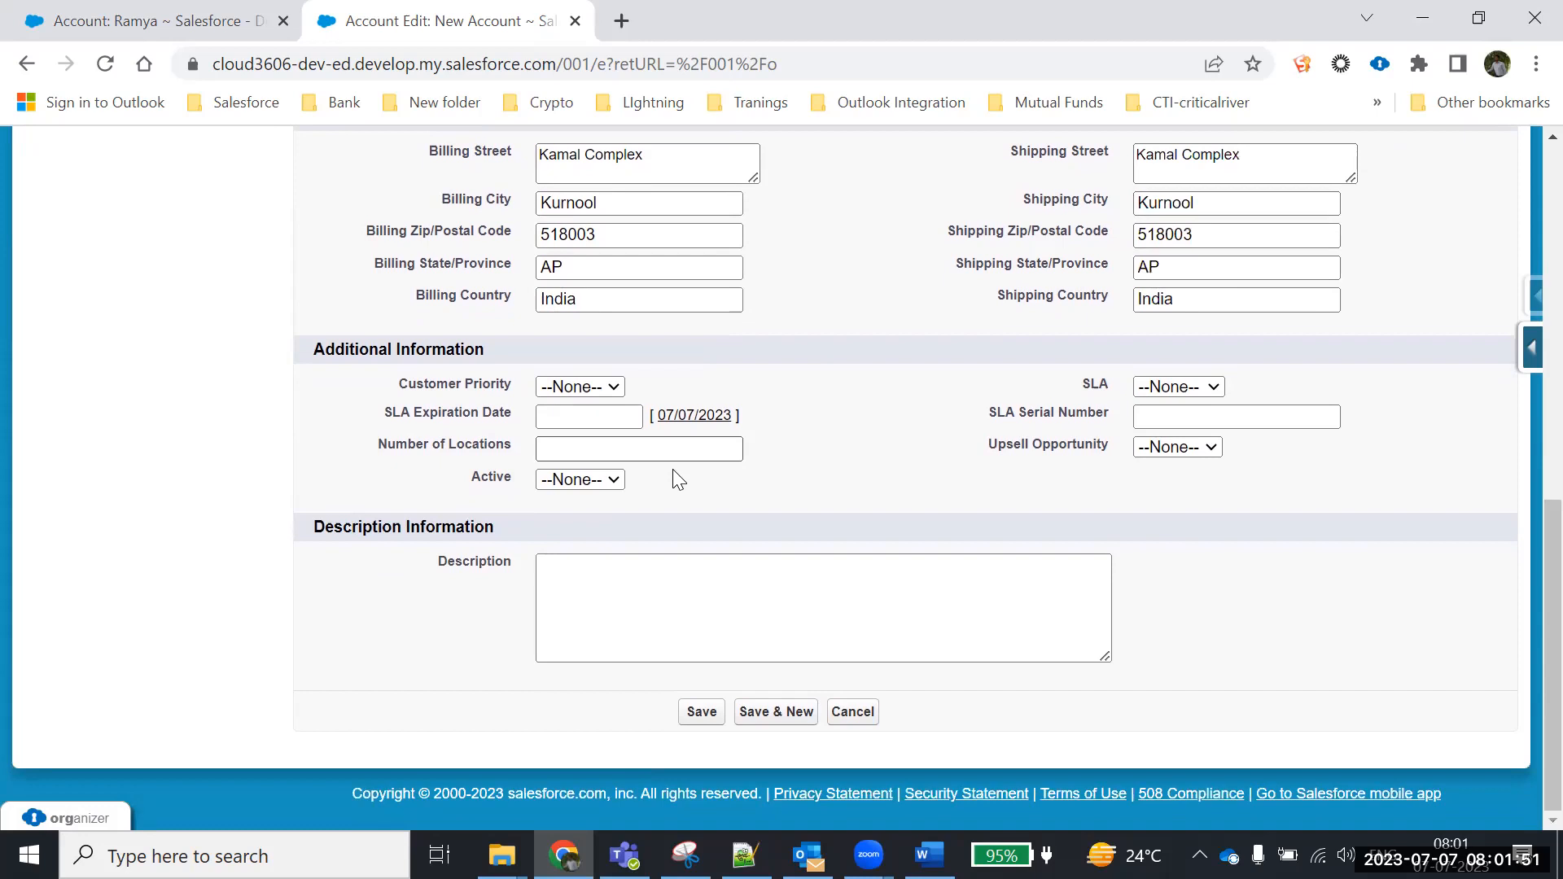
click(601, 387)
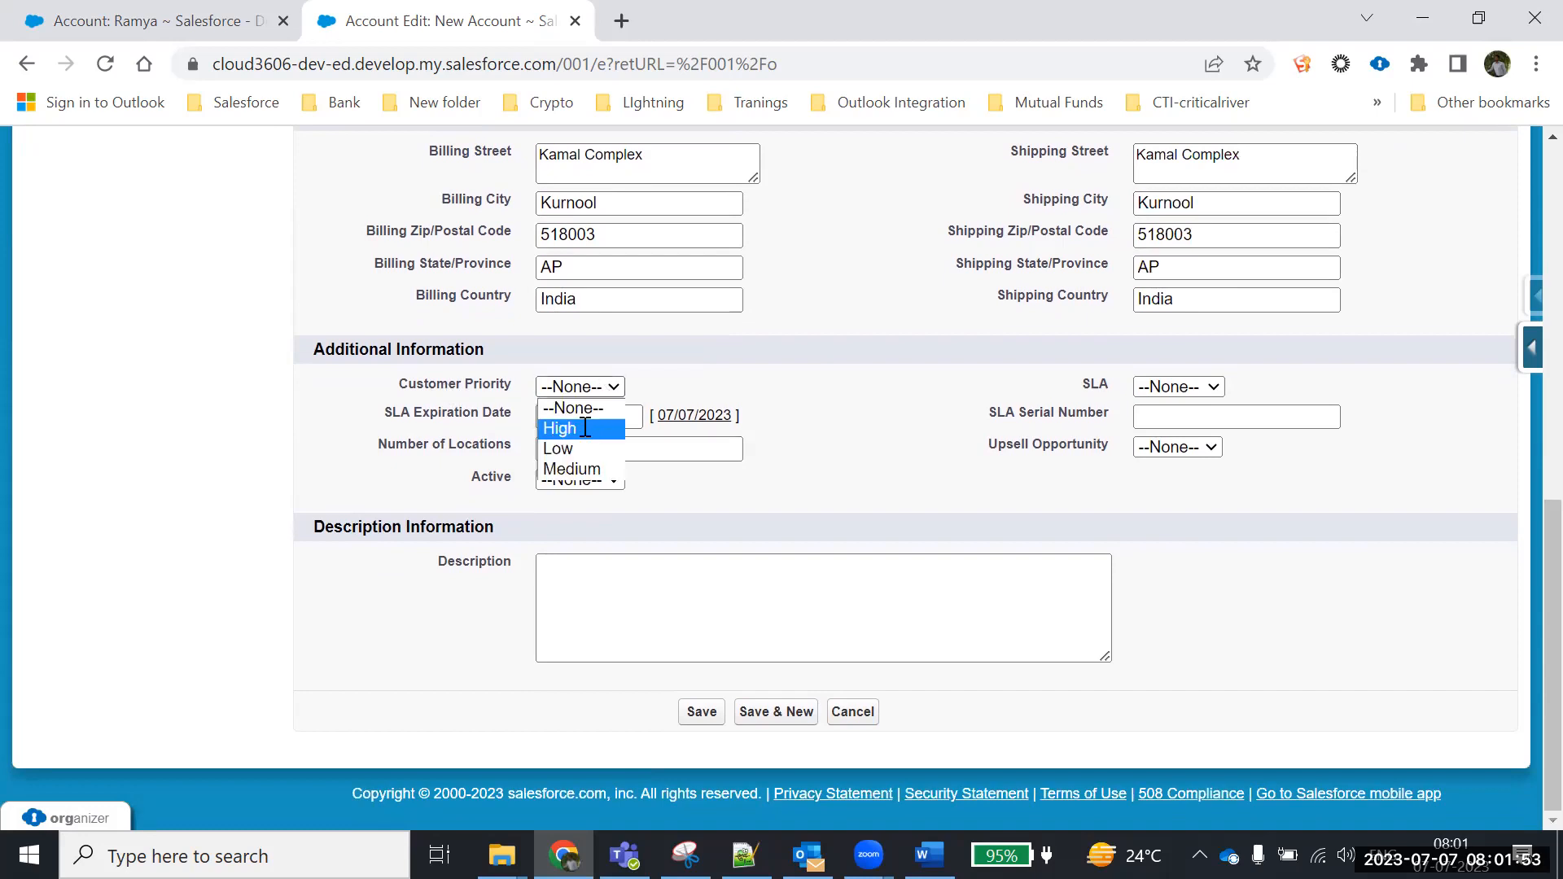
click(584, 428)
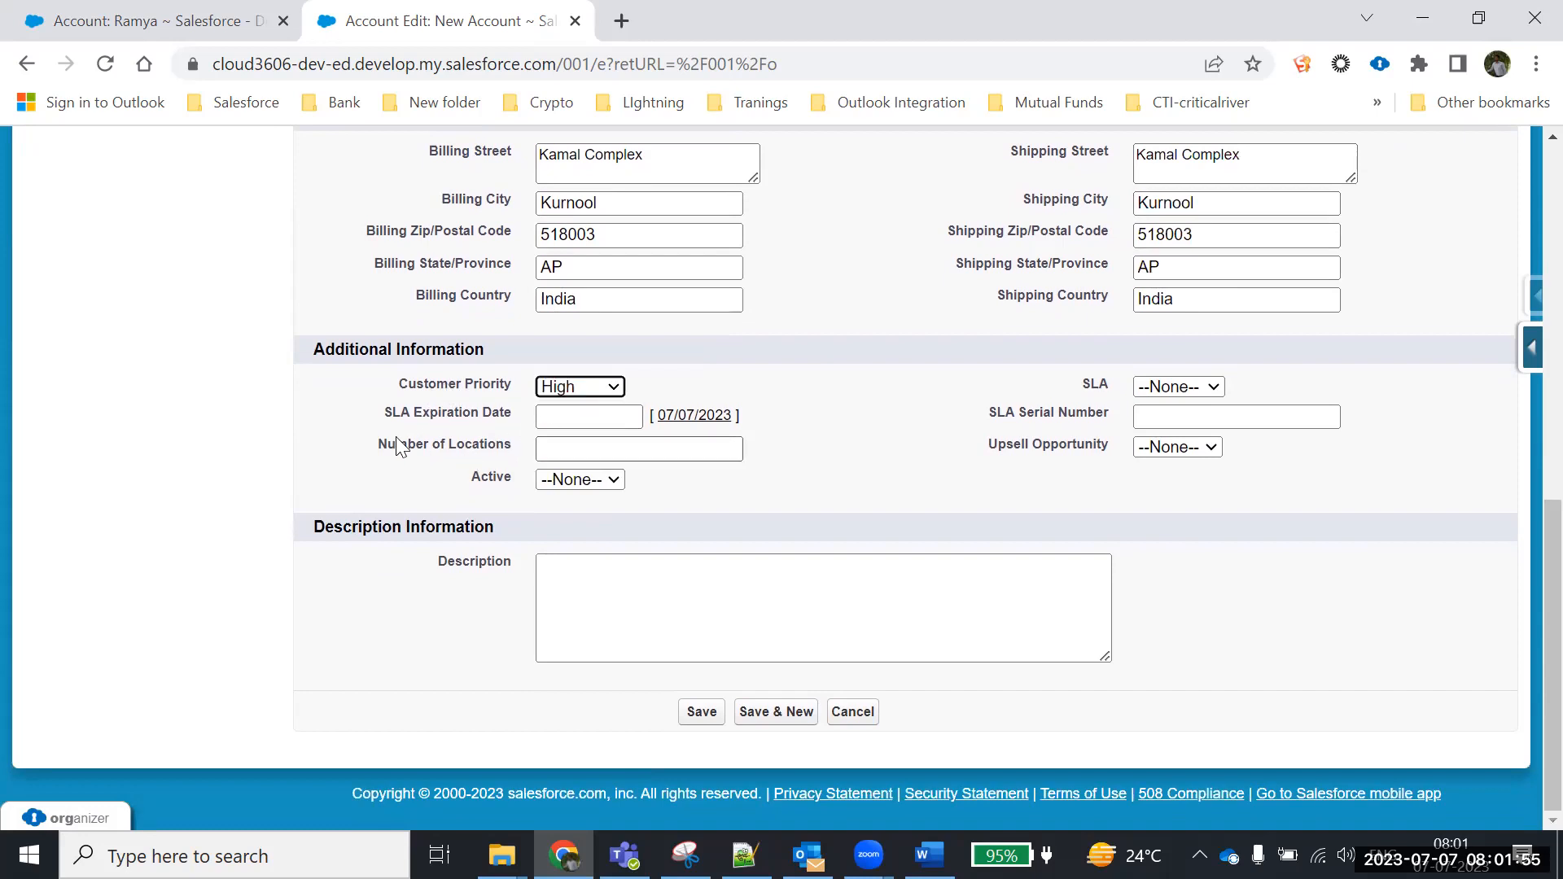
click(558, 453)
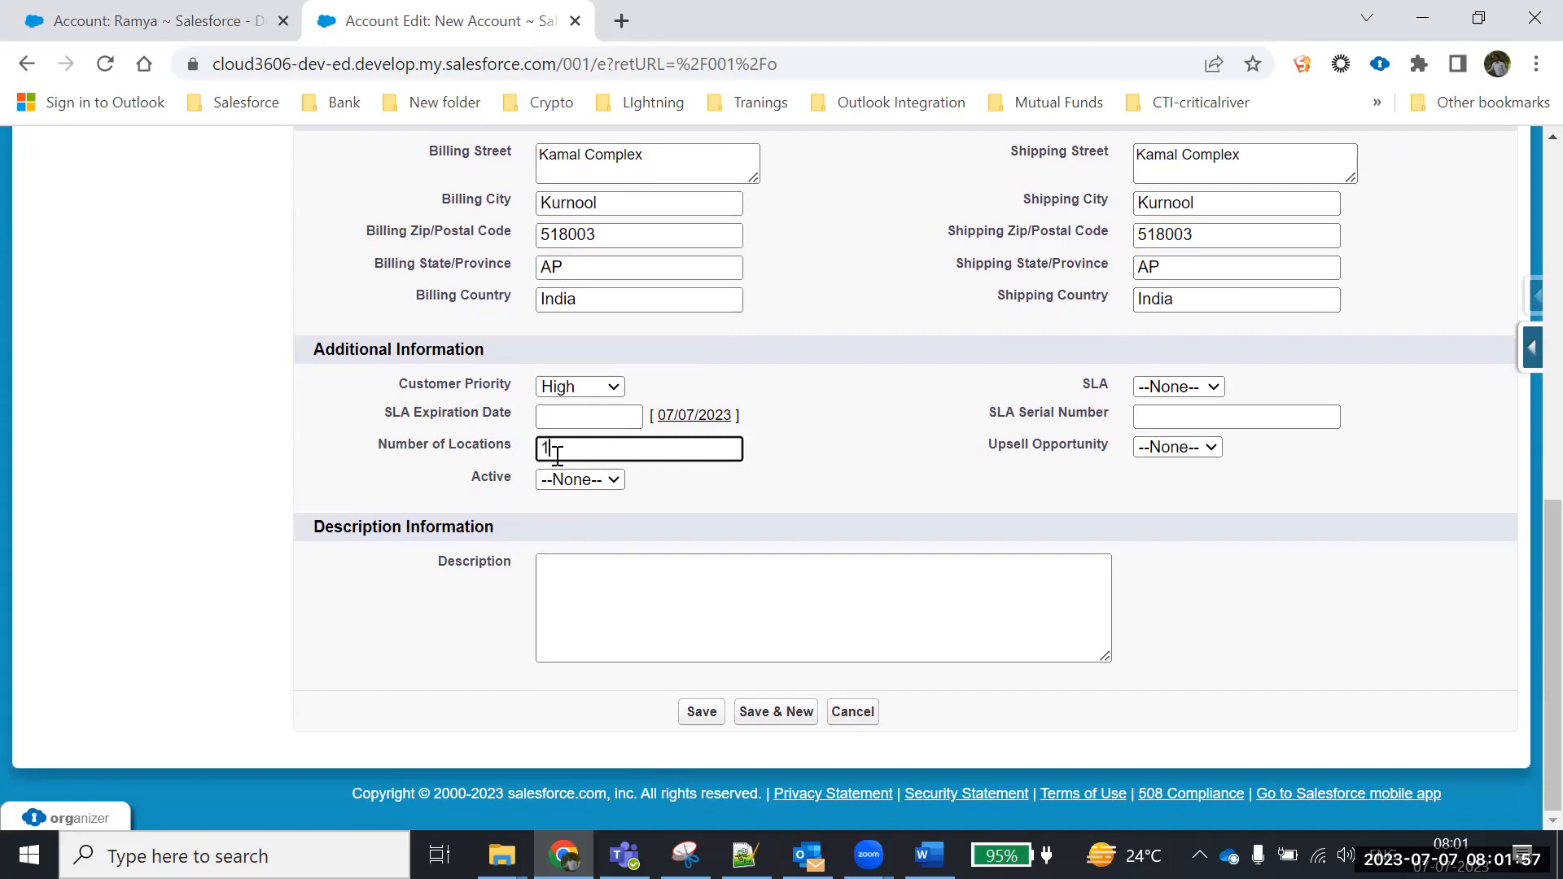
click(574, 480)
click(551, 535)
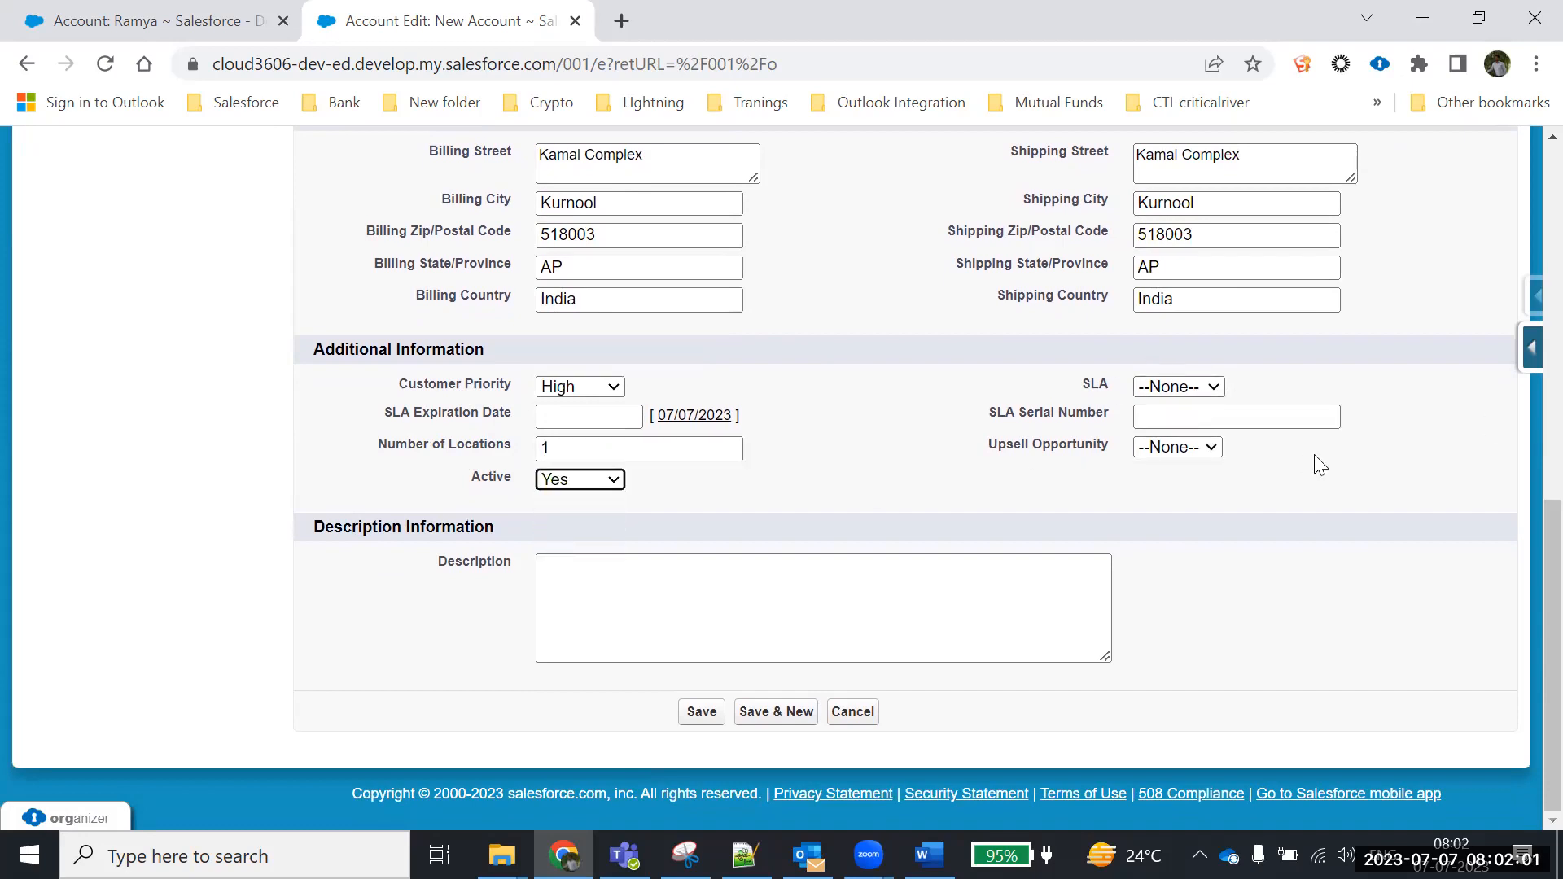
Enter the description 'buying 2 bikes for my employees'
click(631, 577)
text(buying 2 bikes for my employees)
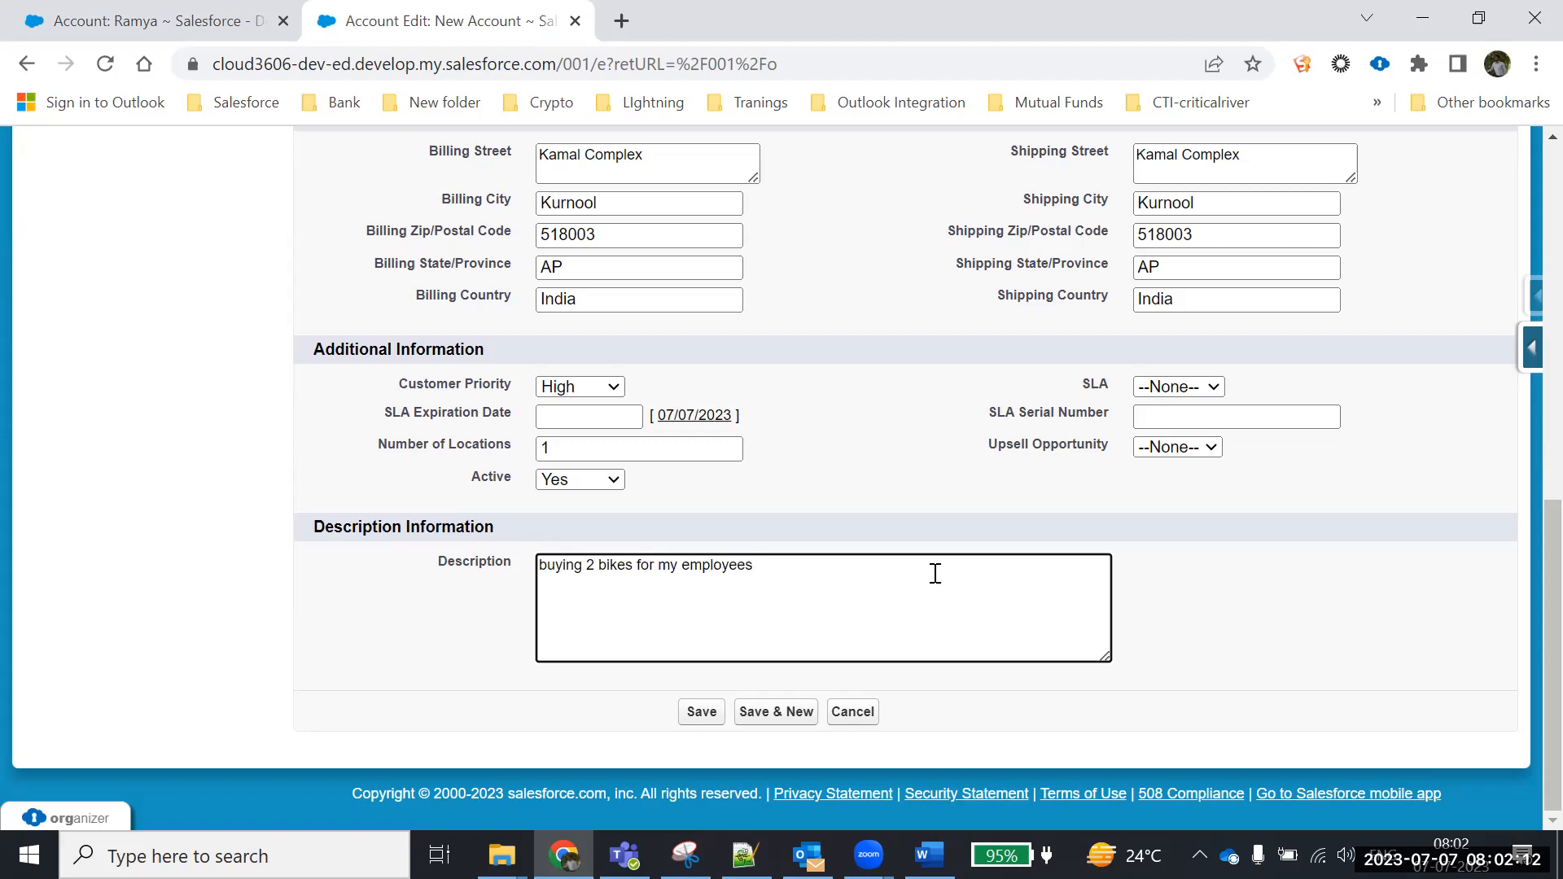
click(1184, 621)
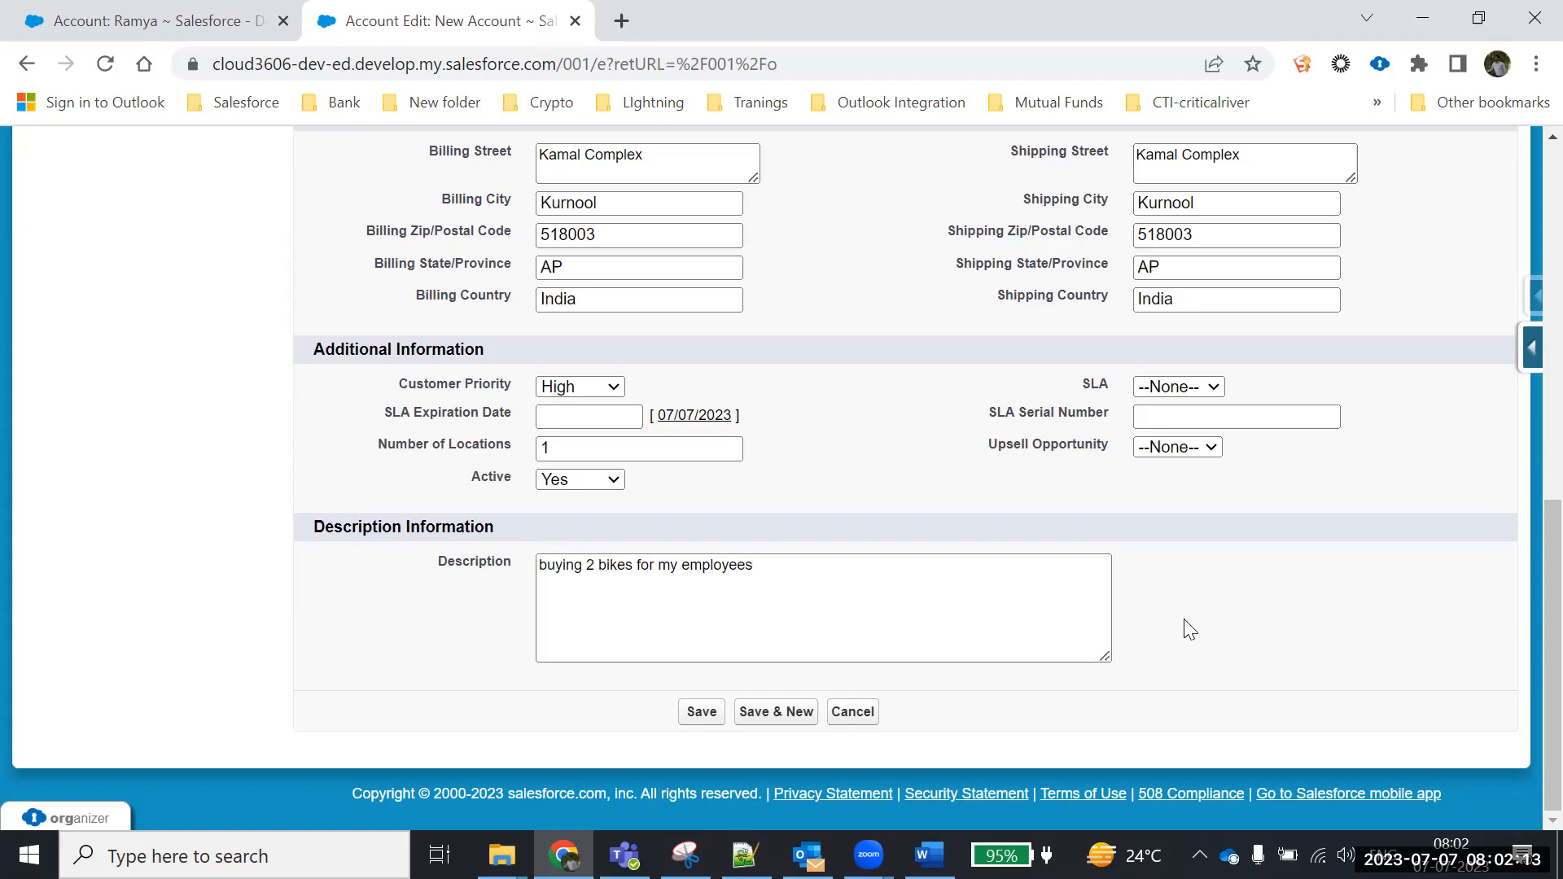
scroll(876, 464, up, 8)
scroll(847, 505, down, 3)
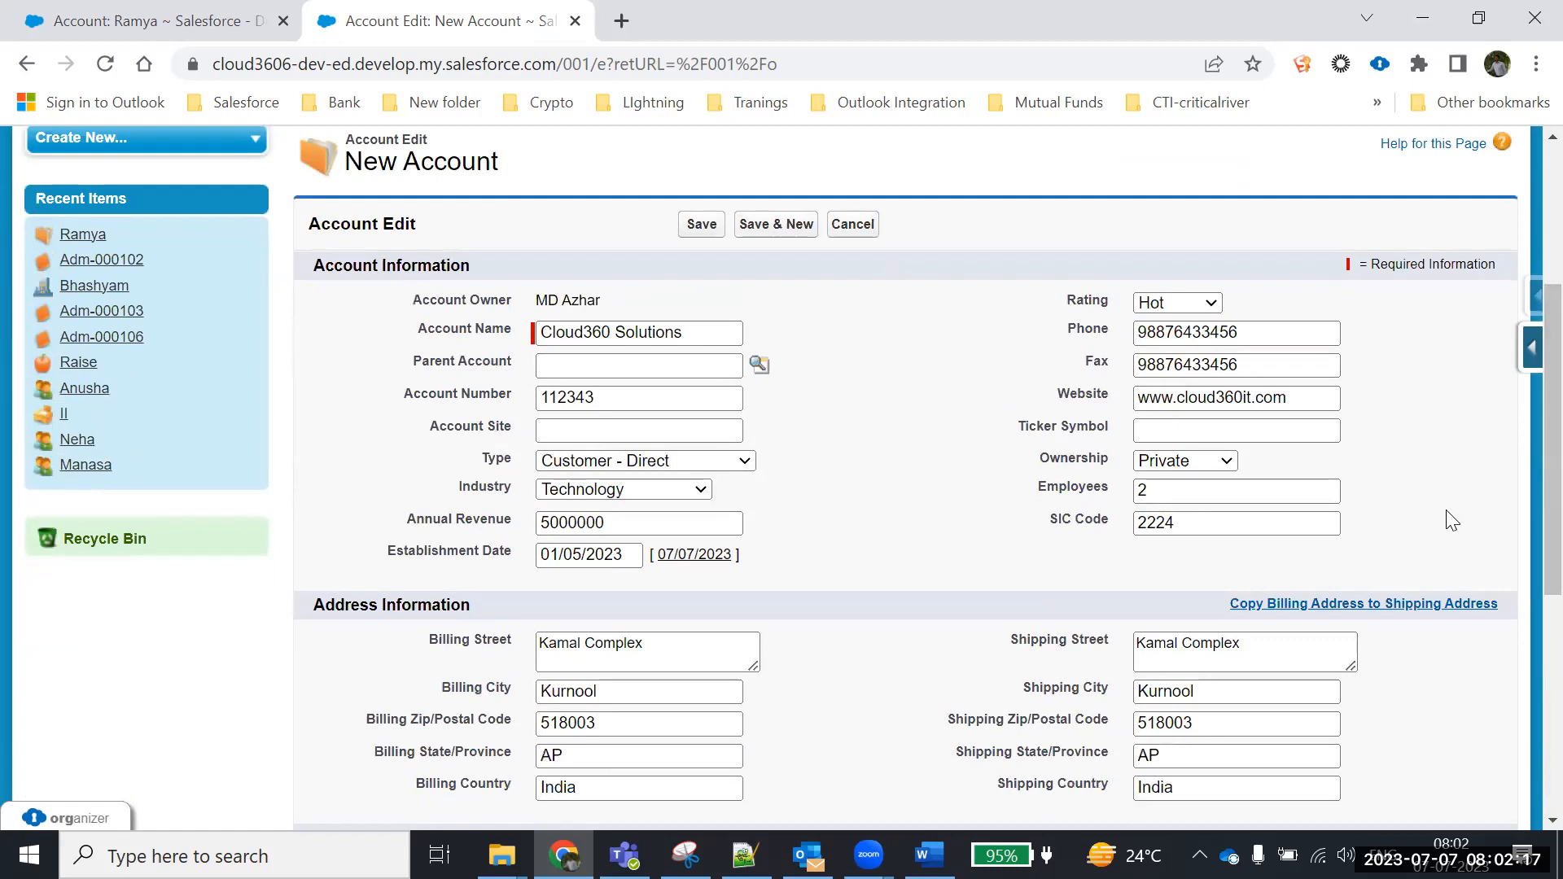
click(561, 366)
click(756, 365)
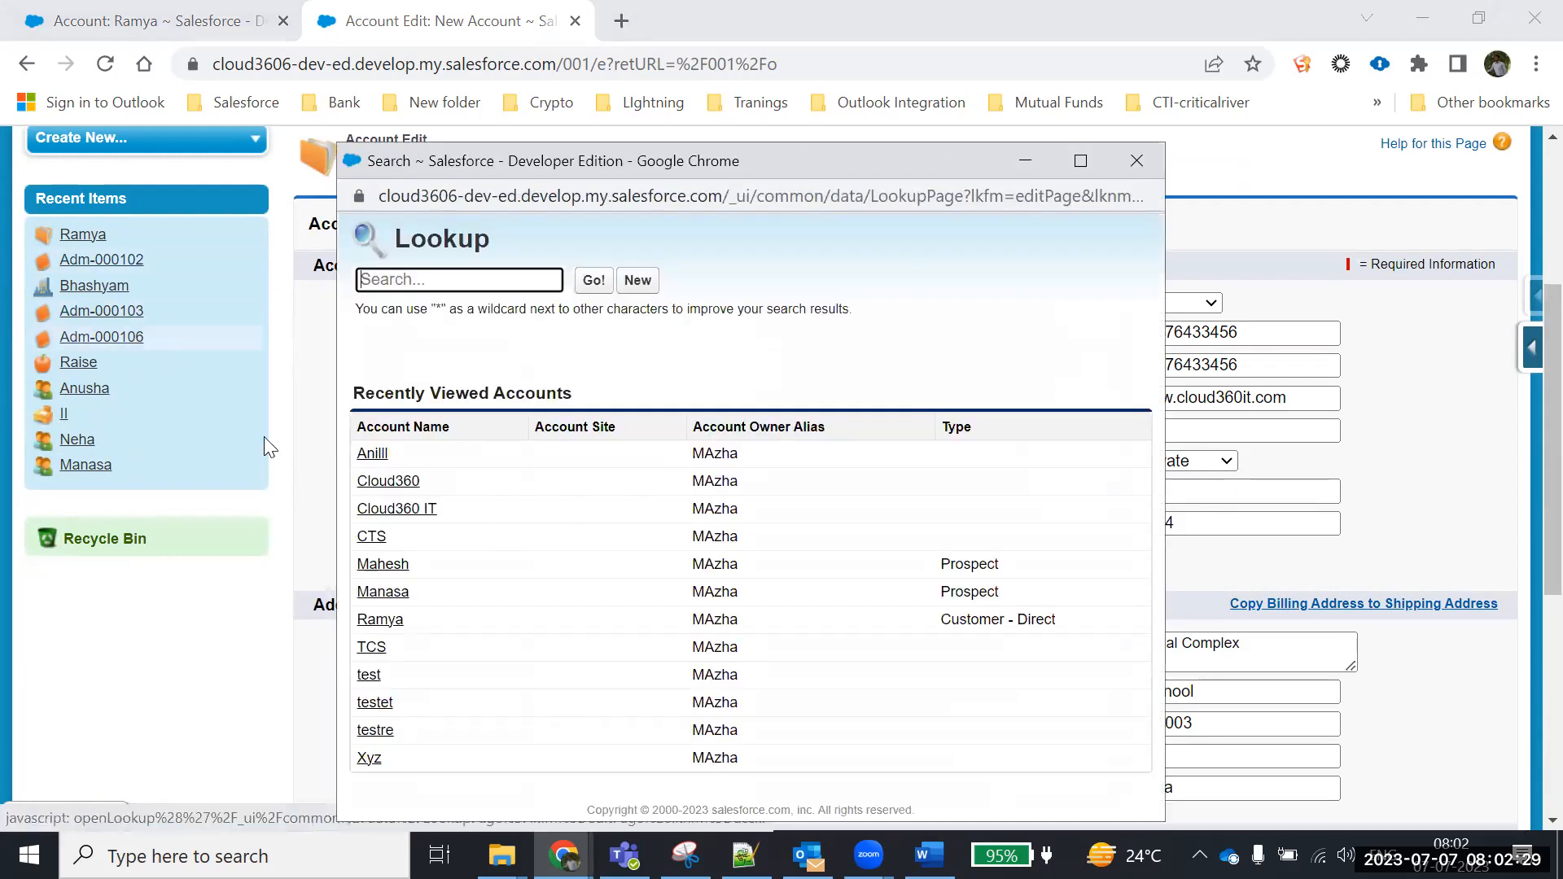
click(396, 510)
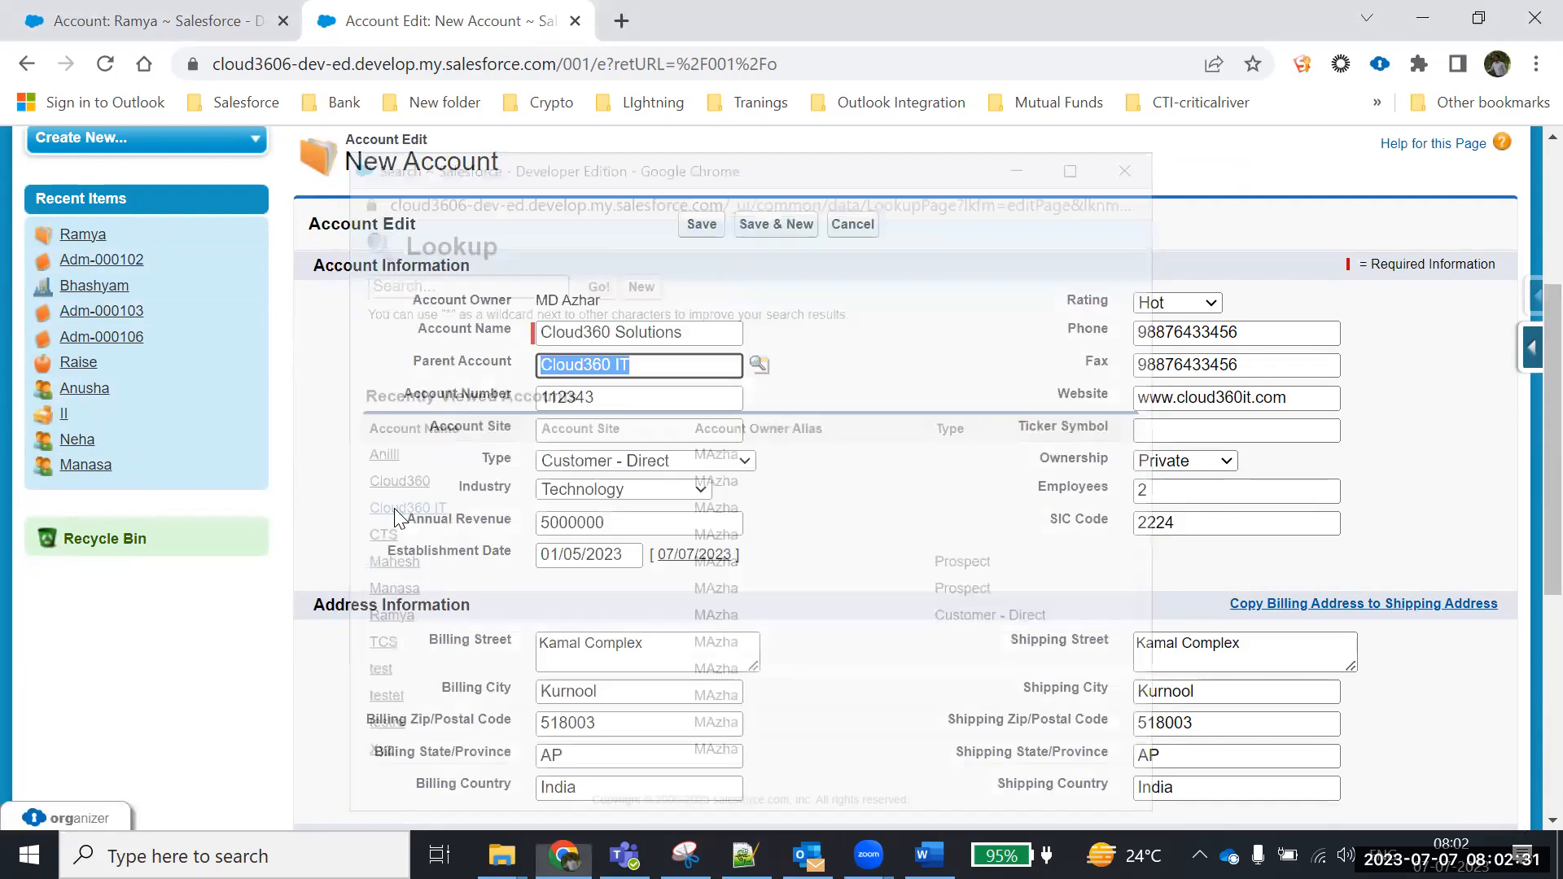
click(564, 431)
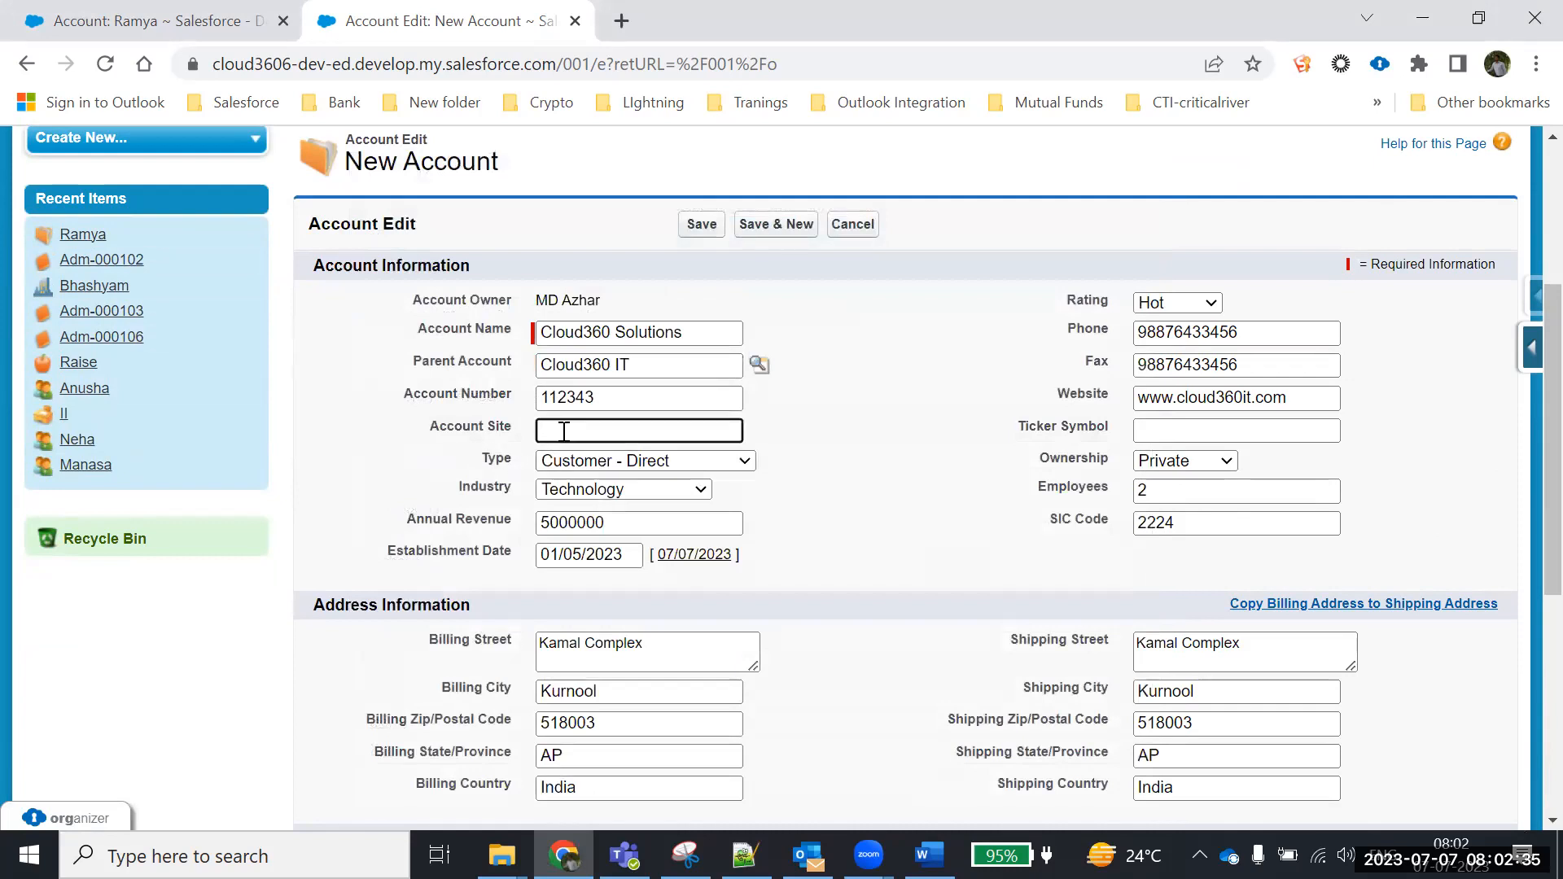
drag(1294, 400, 950, 445)
drag(521, 440, 397, 437)
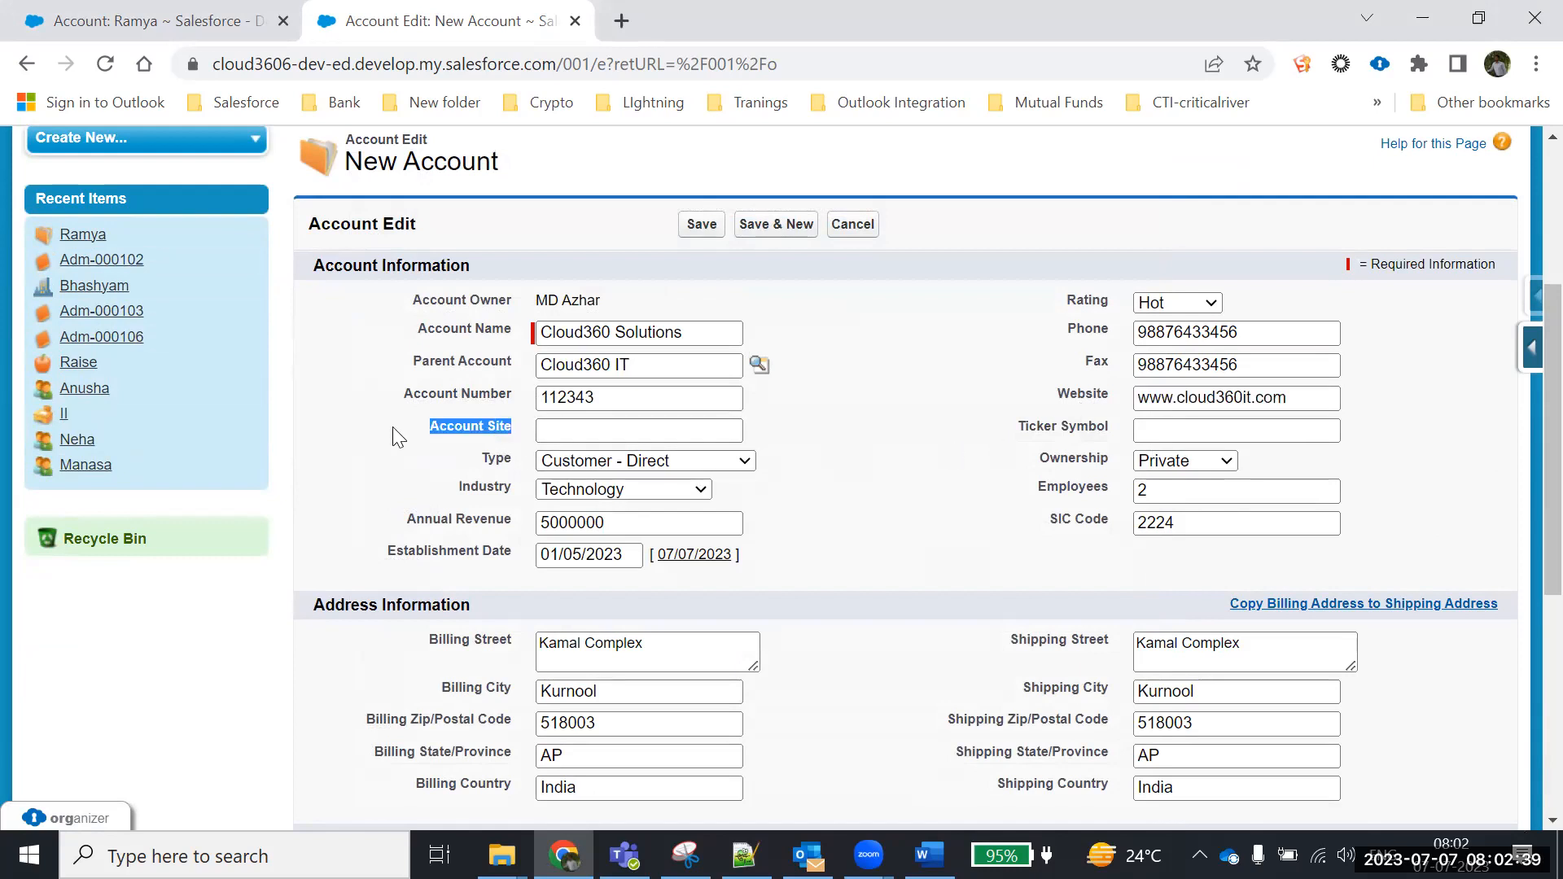
click(711, 435)
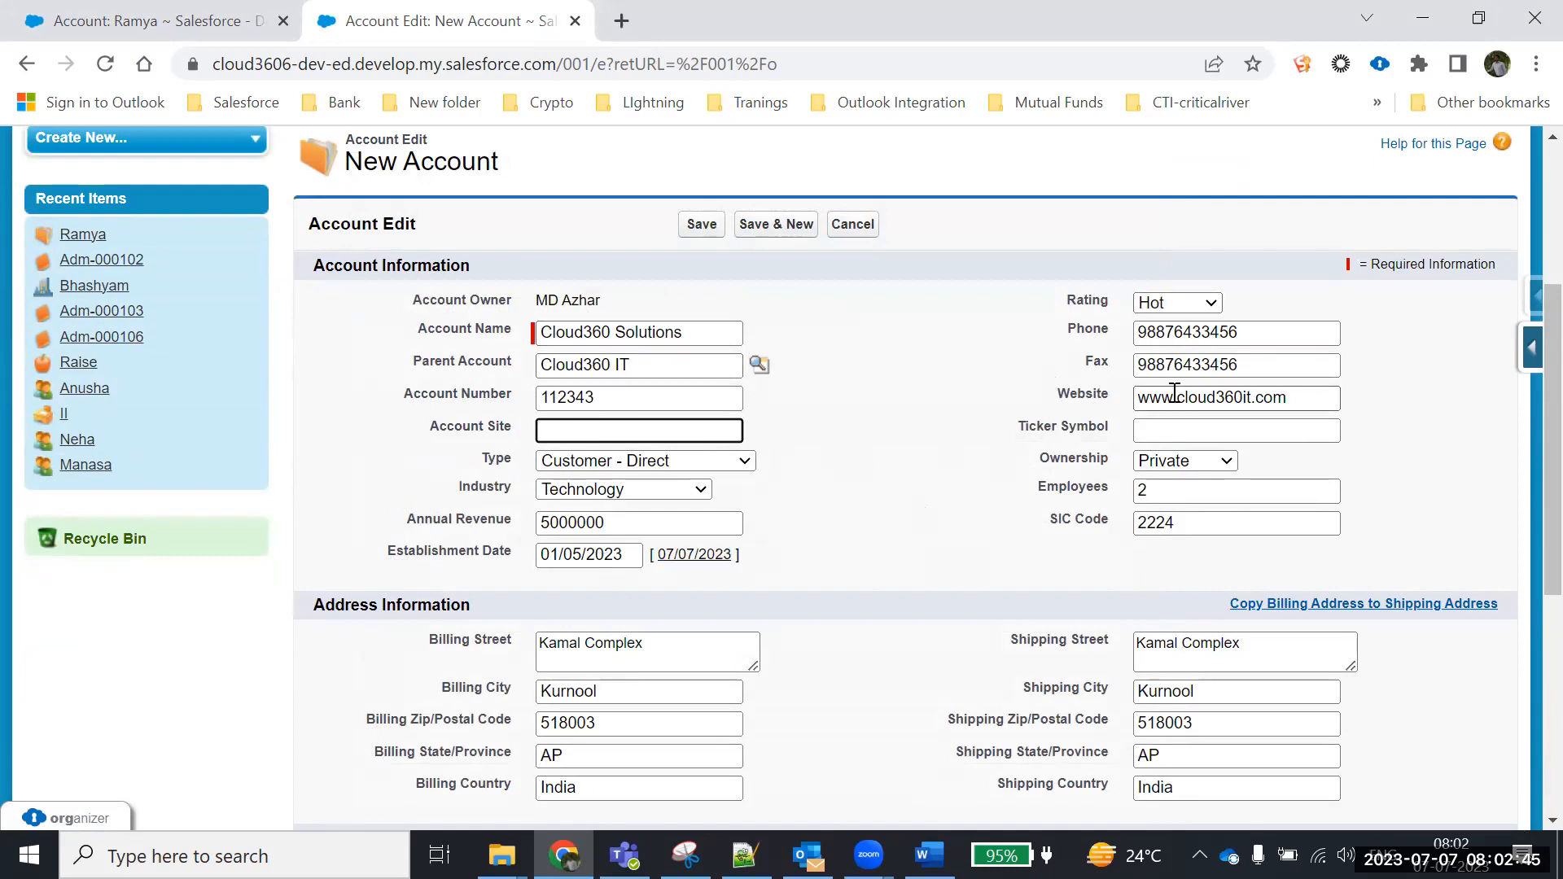
scroll(1099, 507, down, 5)
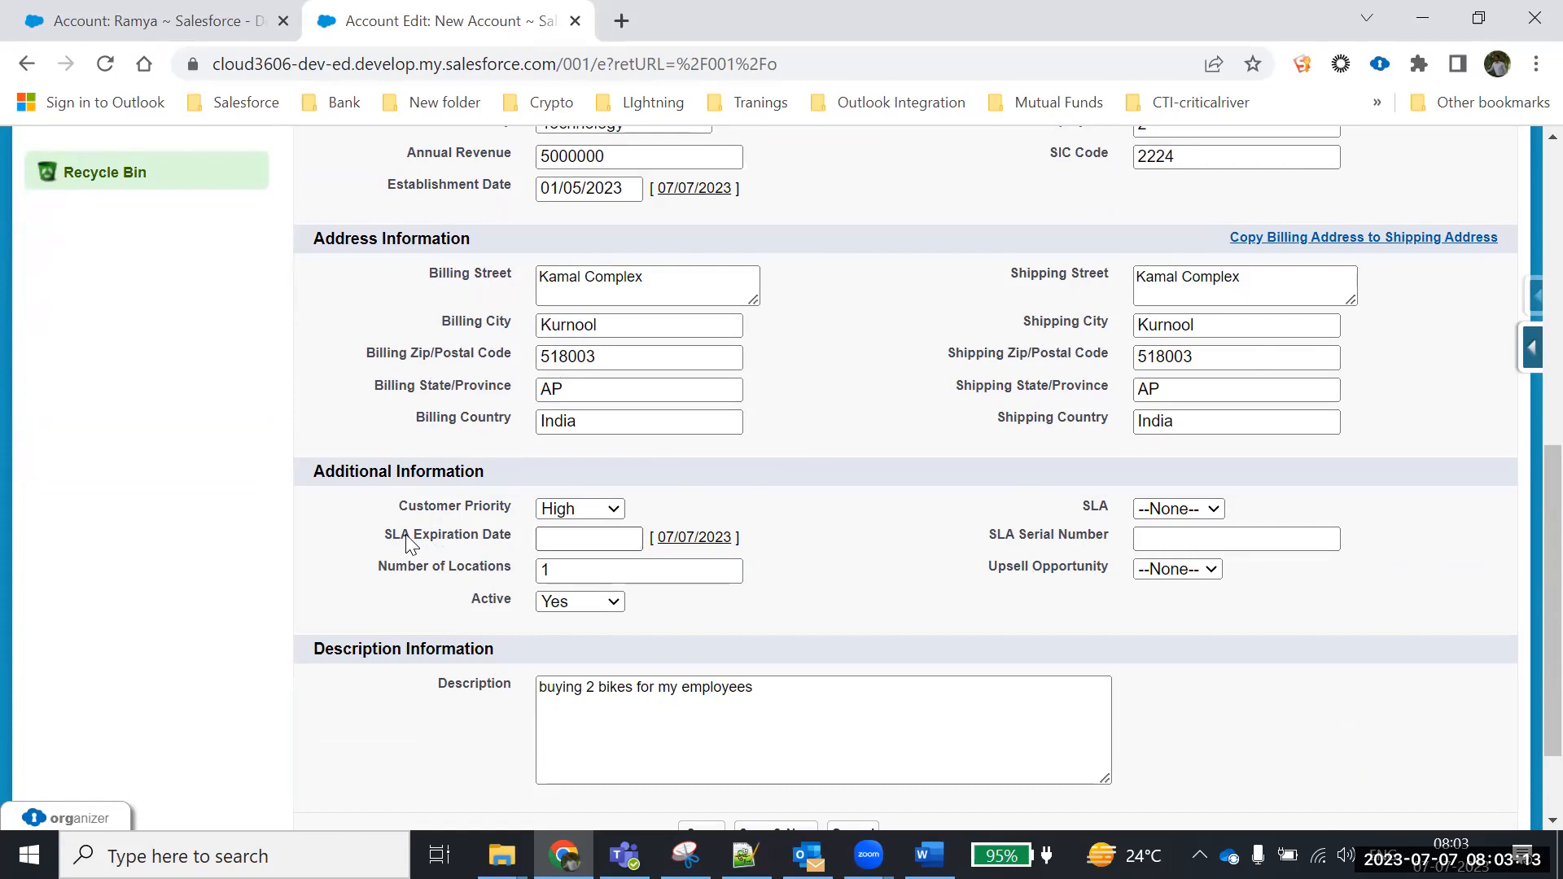
drag(383, 536, 531, 545)
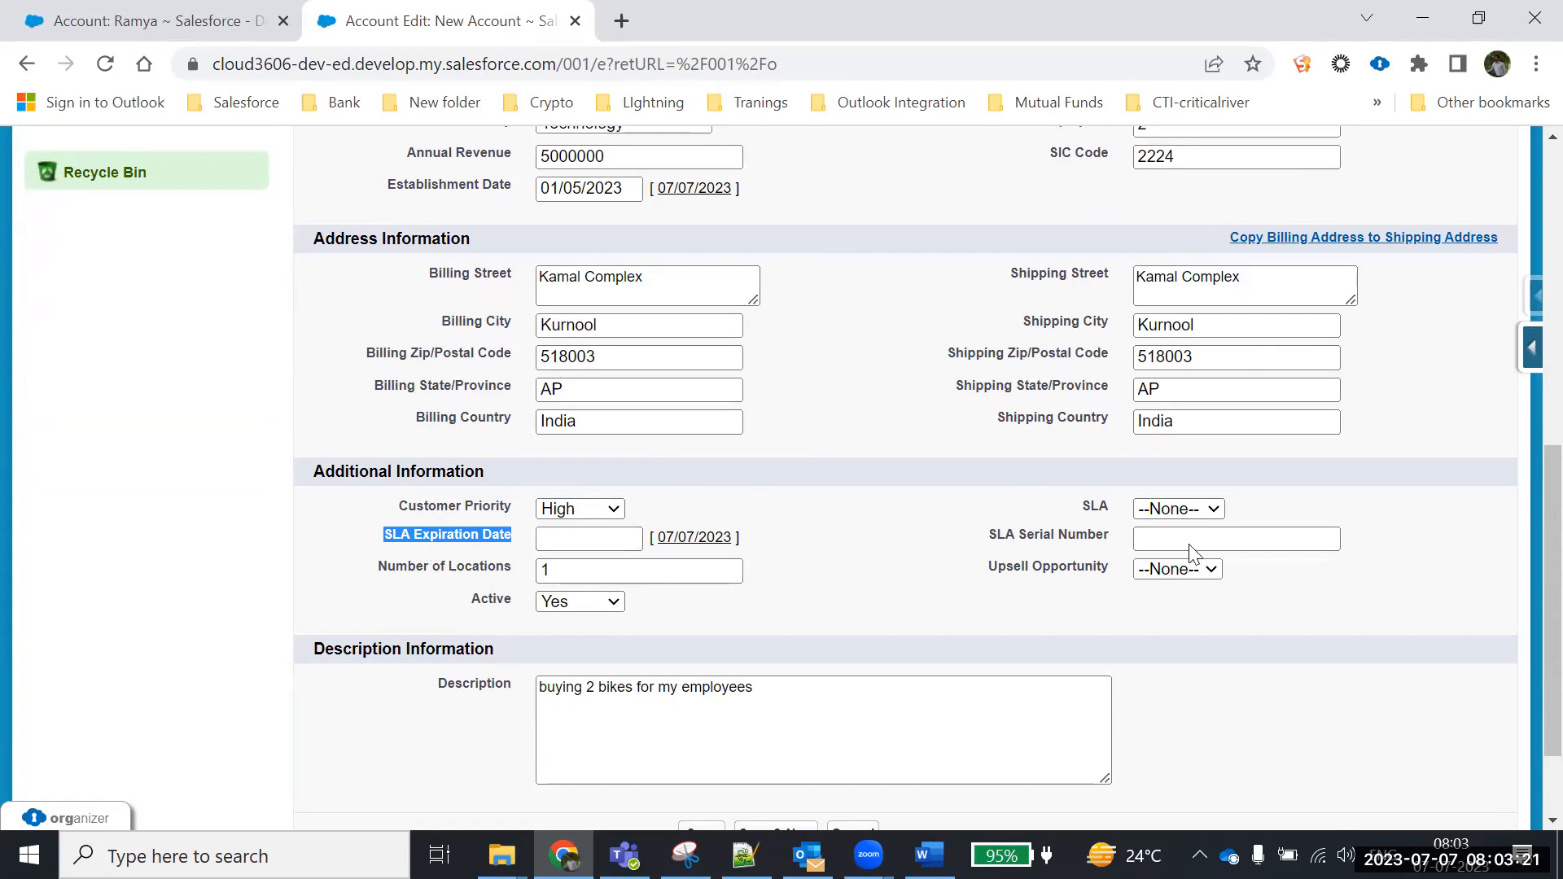
click(1198, 515)
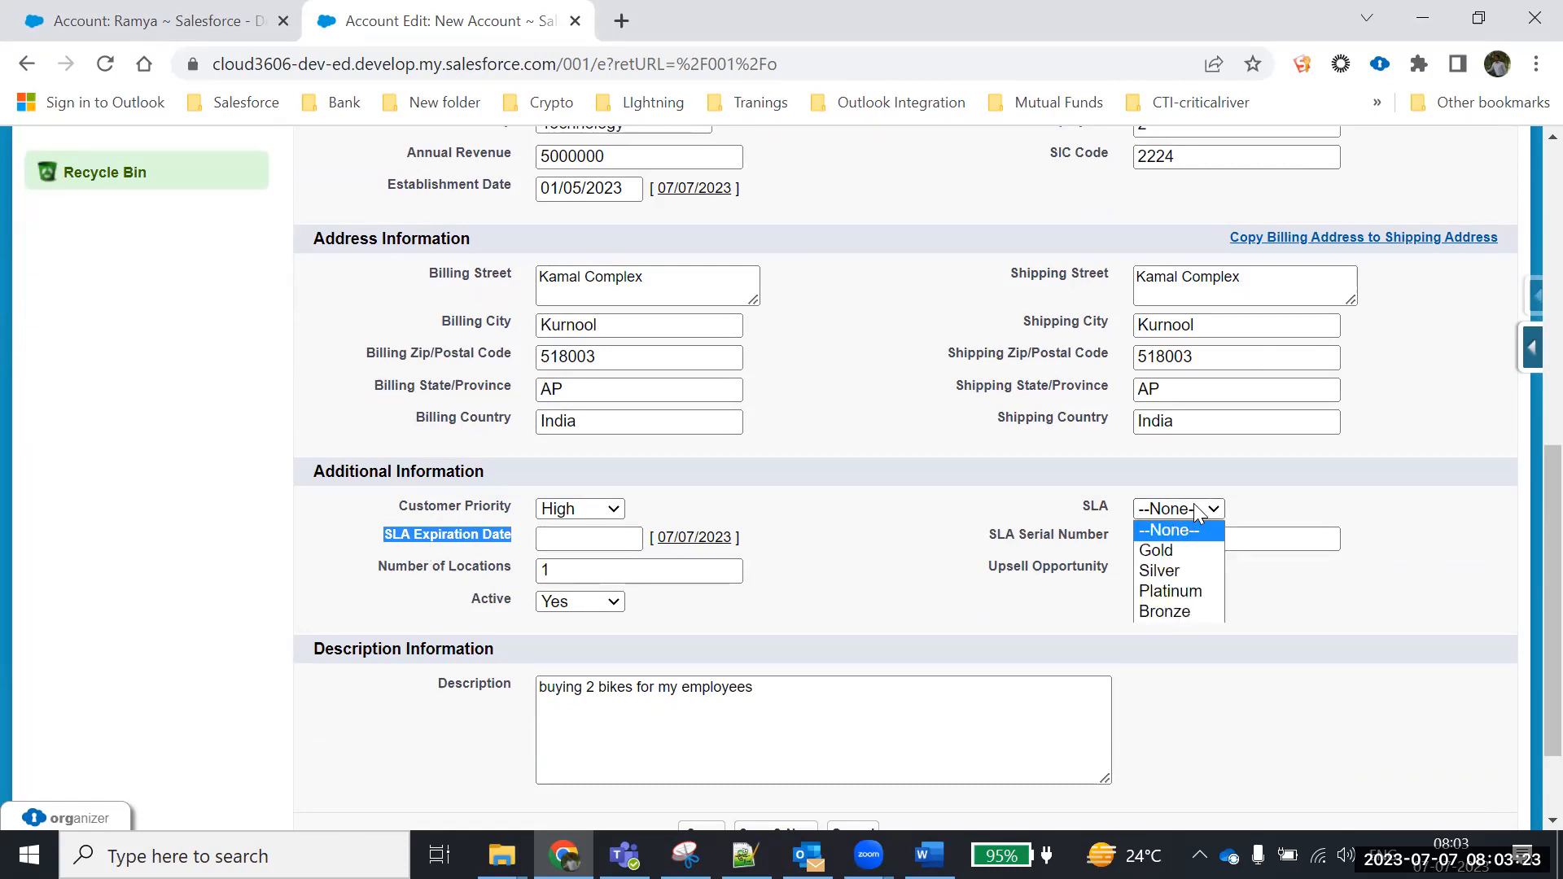
click(1051, 590)
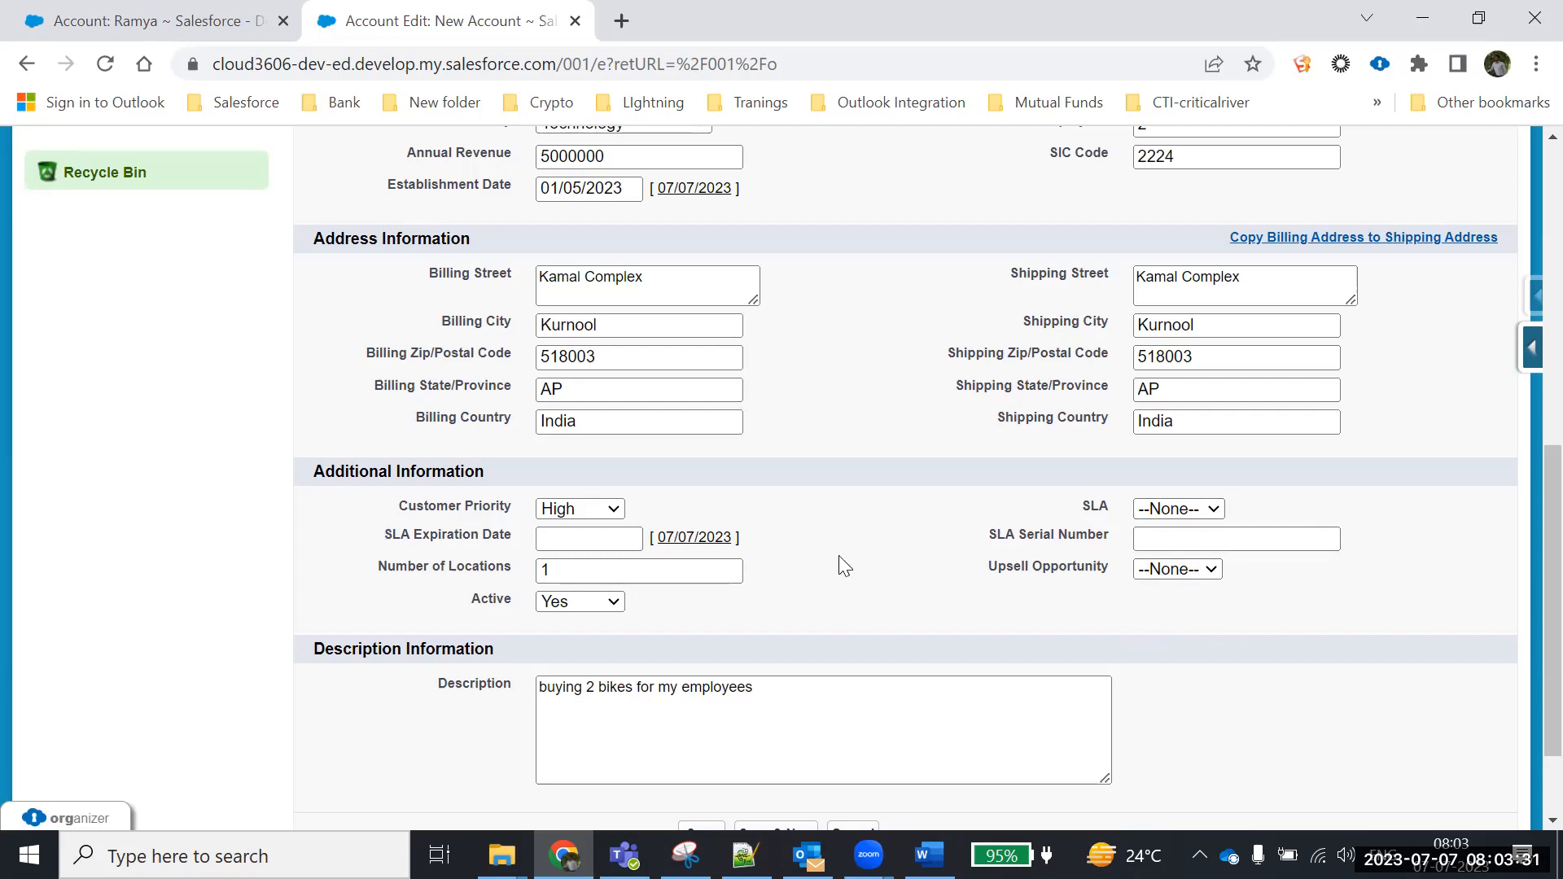
scroll(839, 556, up, 5)
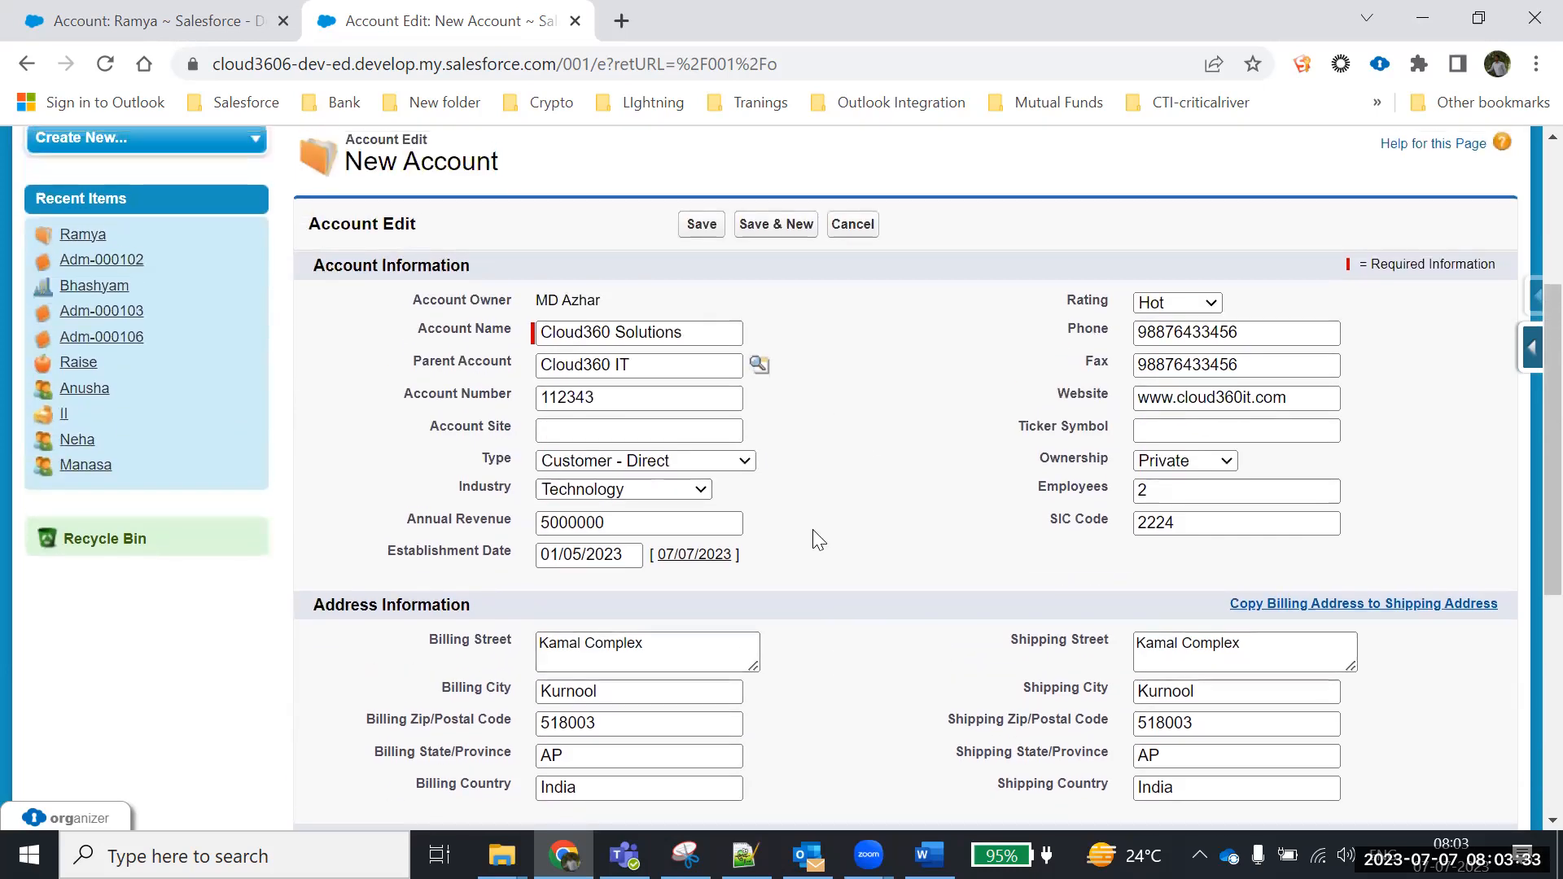
drag(726, 332, 525, 334)
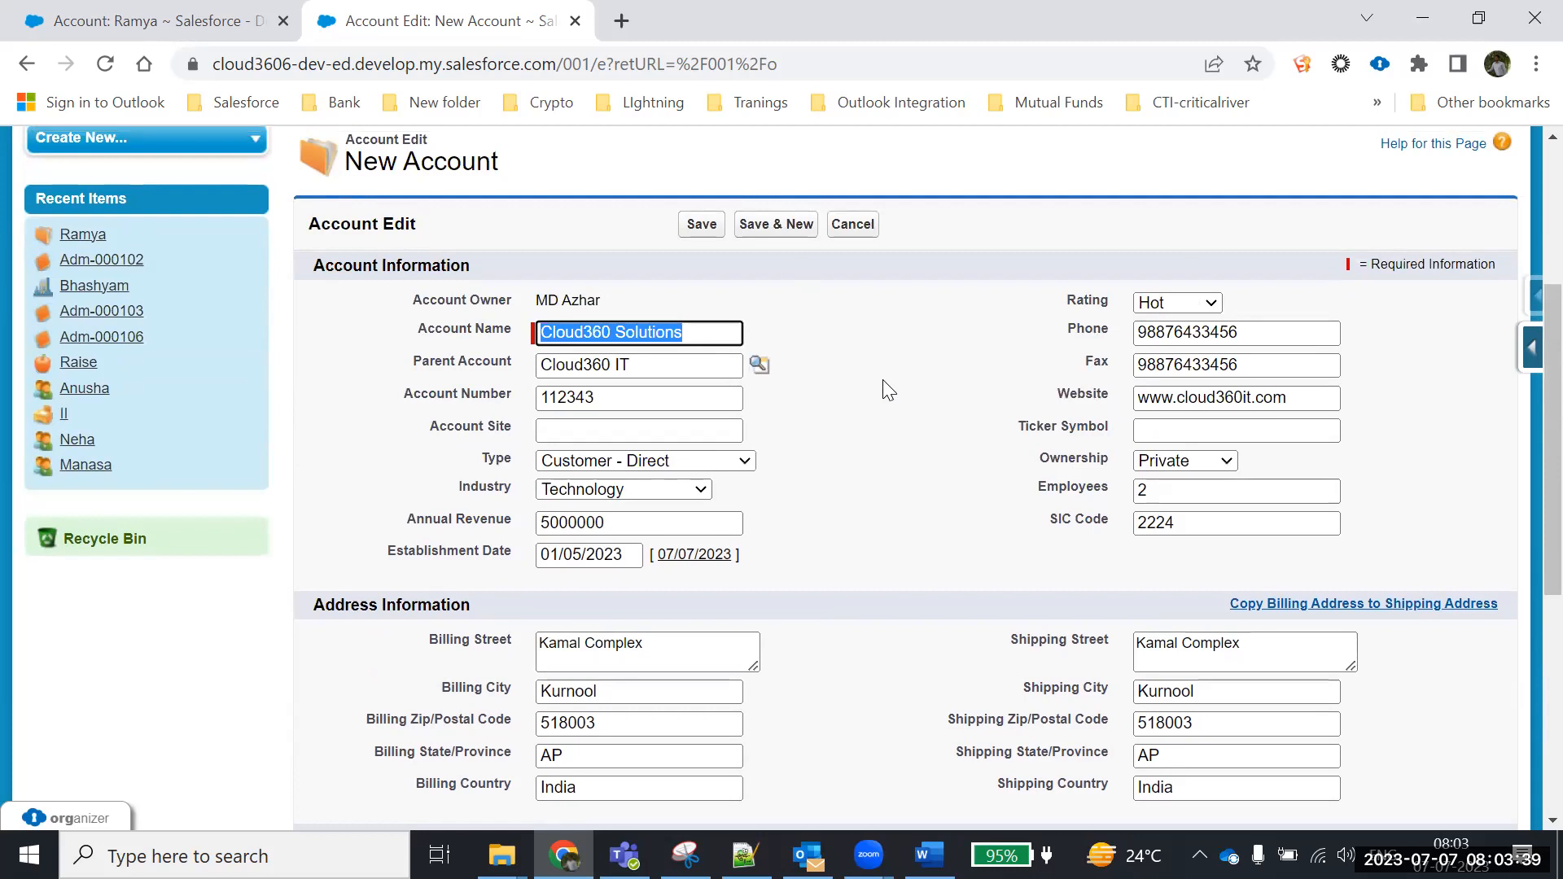
scroll(882, 379, down, 1)
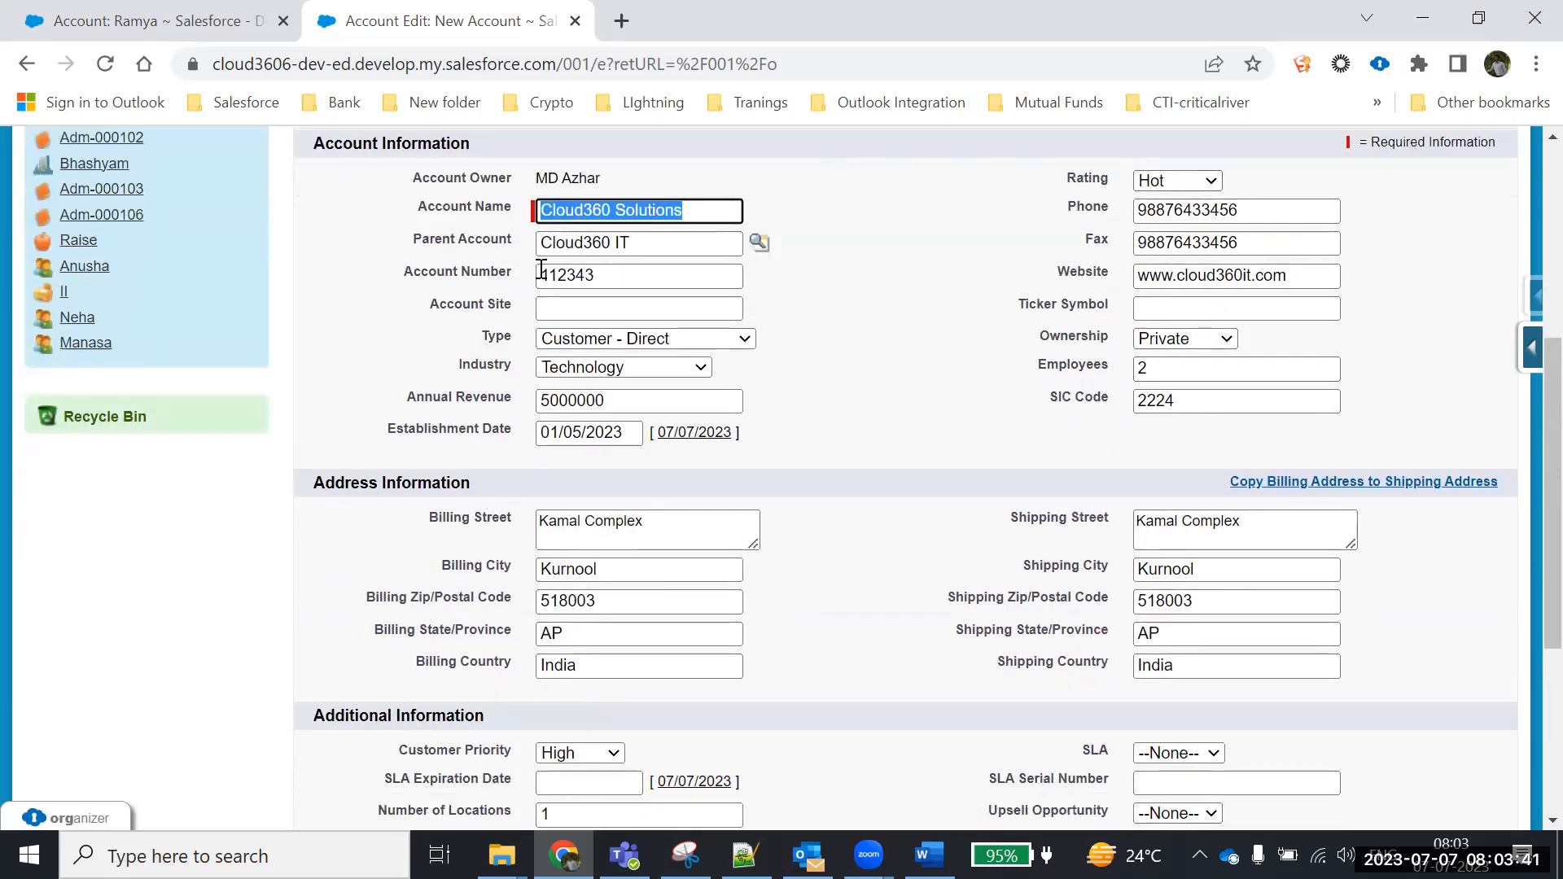
scroll(816, 639, down, 3)
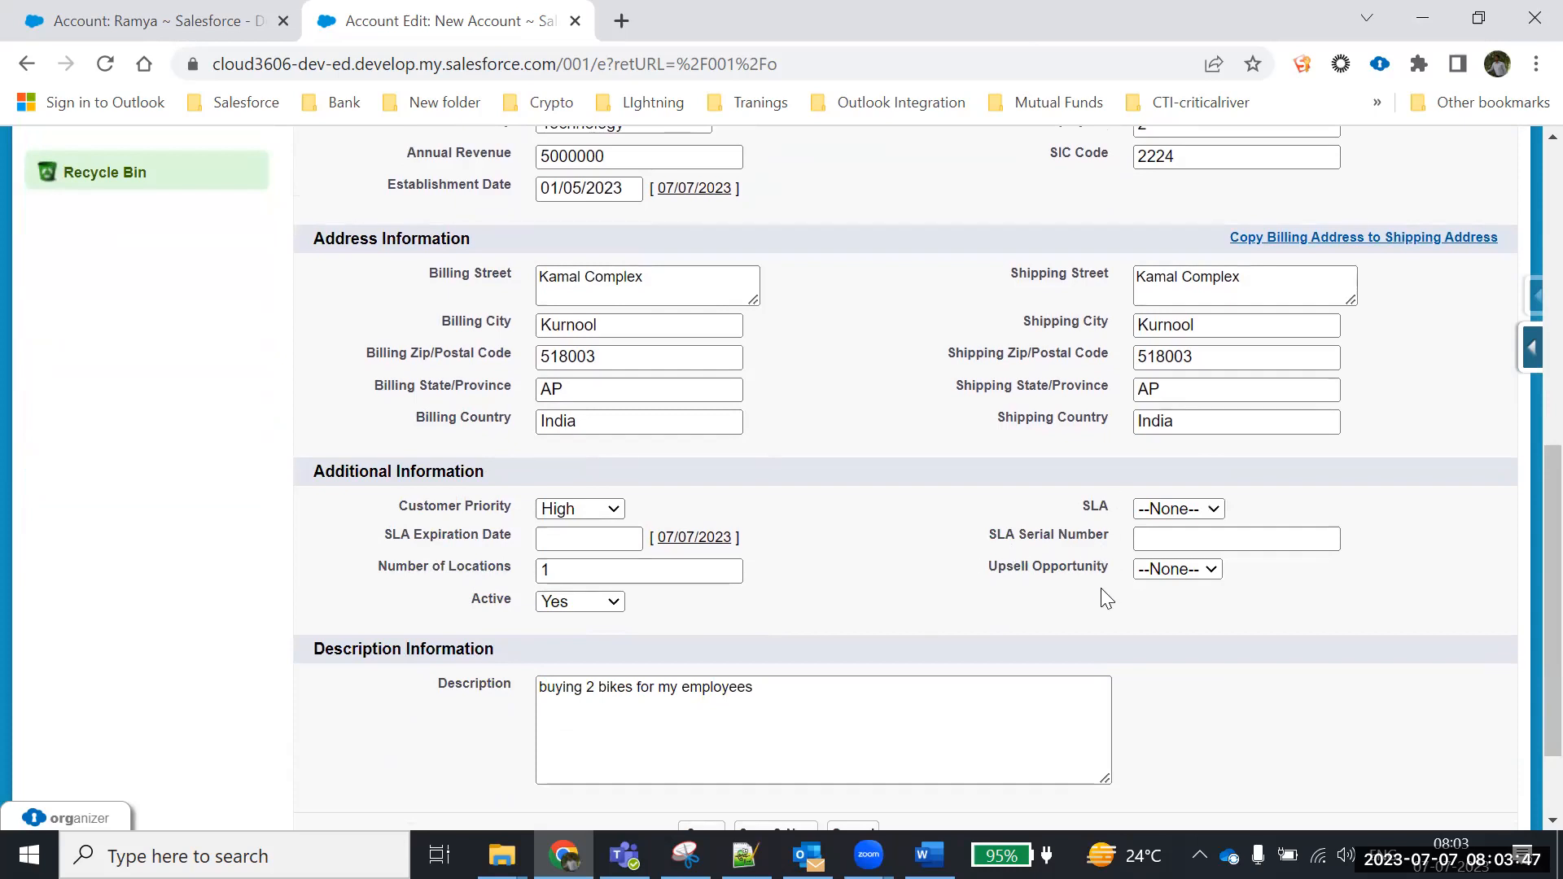
scroll(907, 368, up, 3)
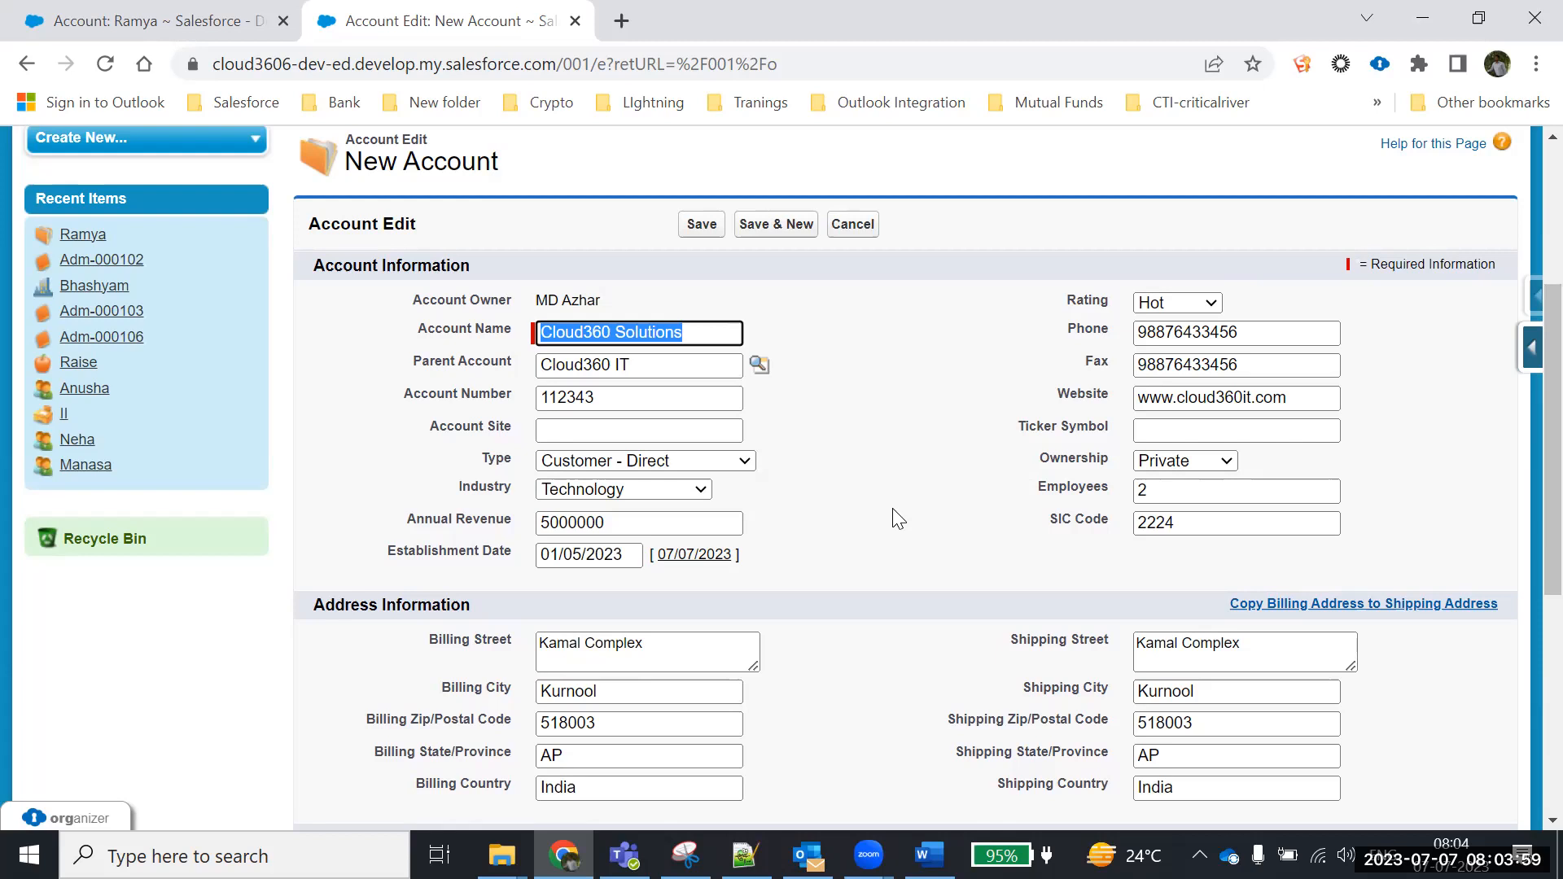
scroll(831, 521, down, 3)
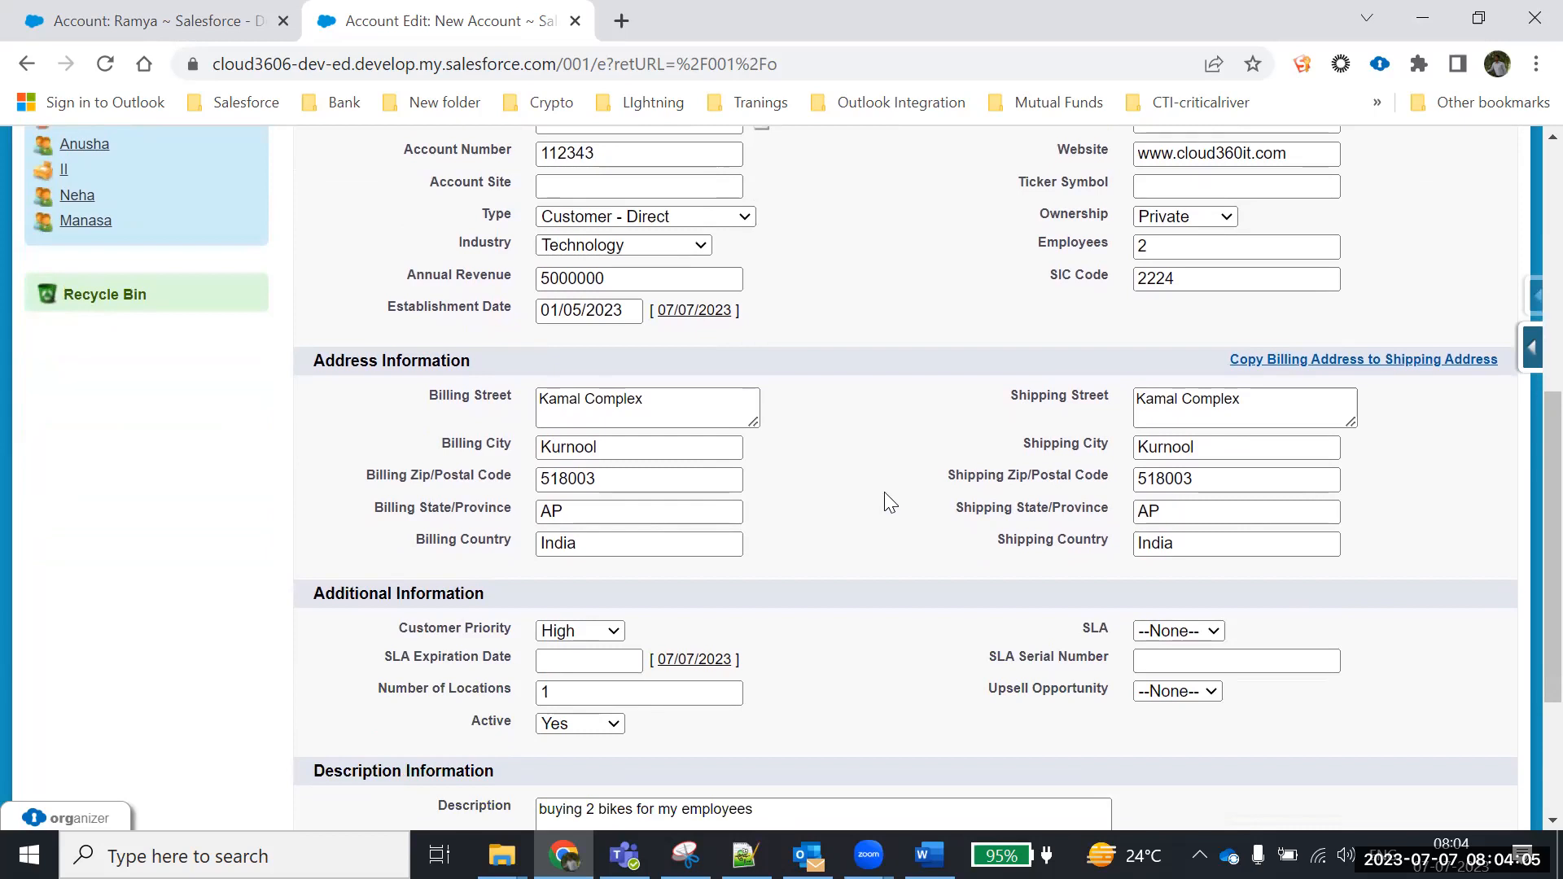
scroll(885, 478, up, 2)
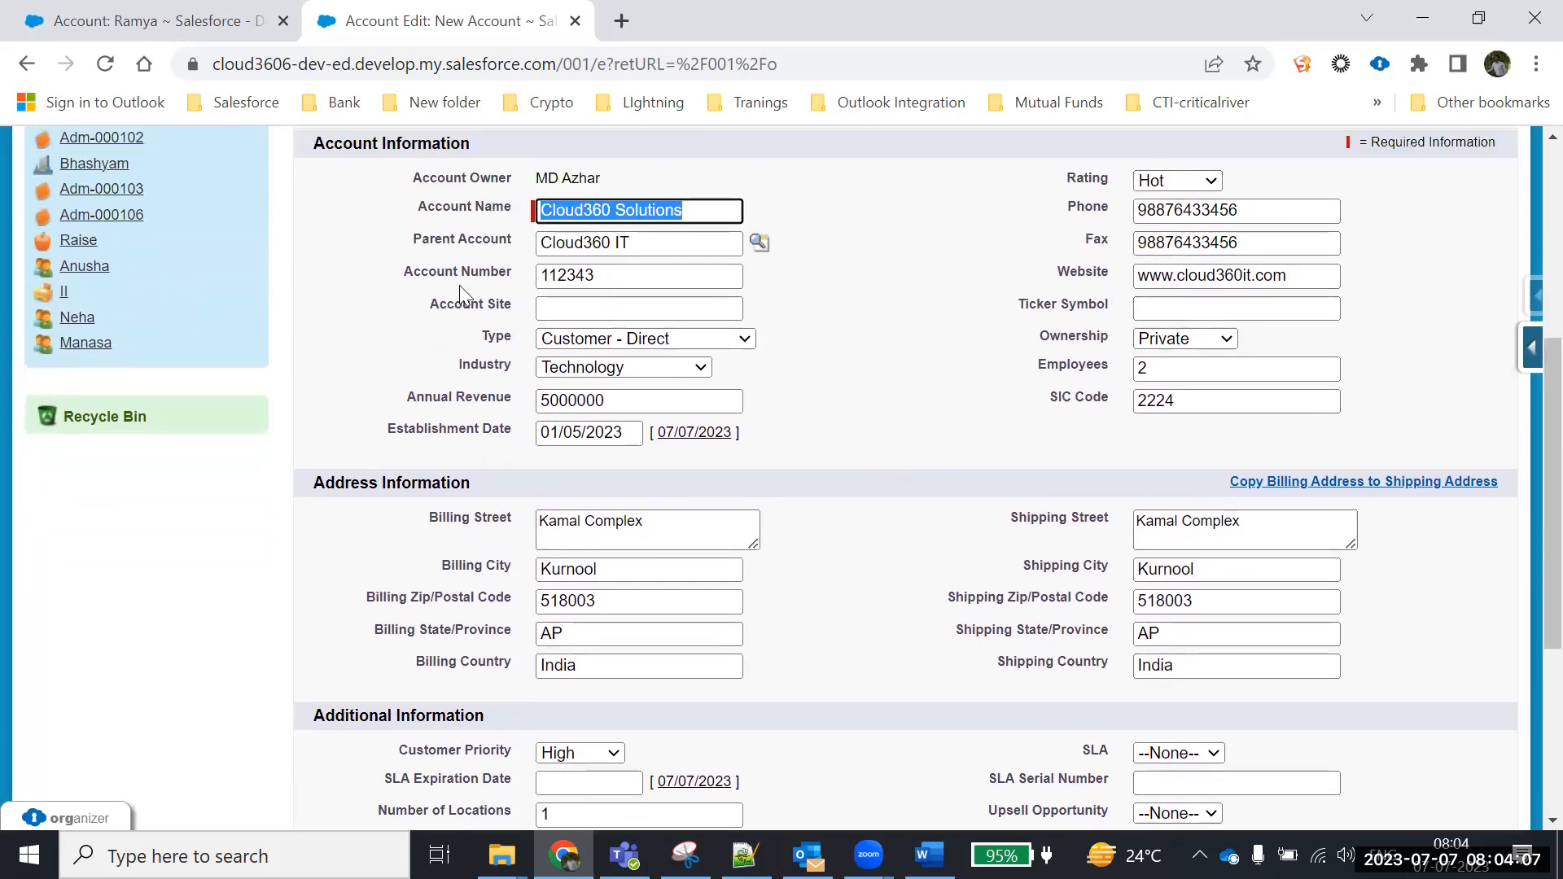
scroll(812, 385, down, 1)
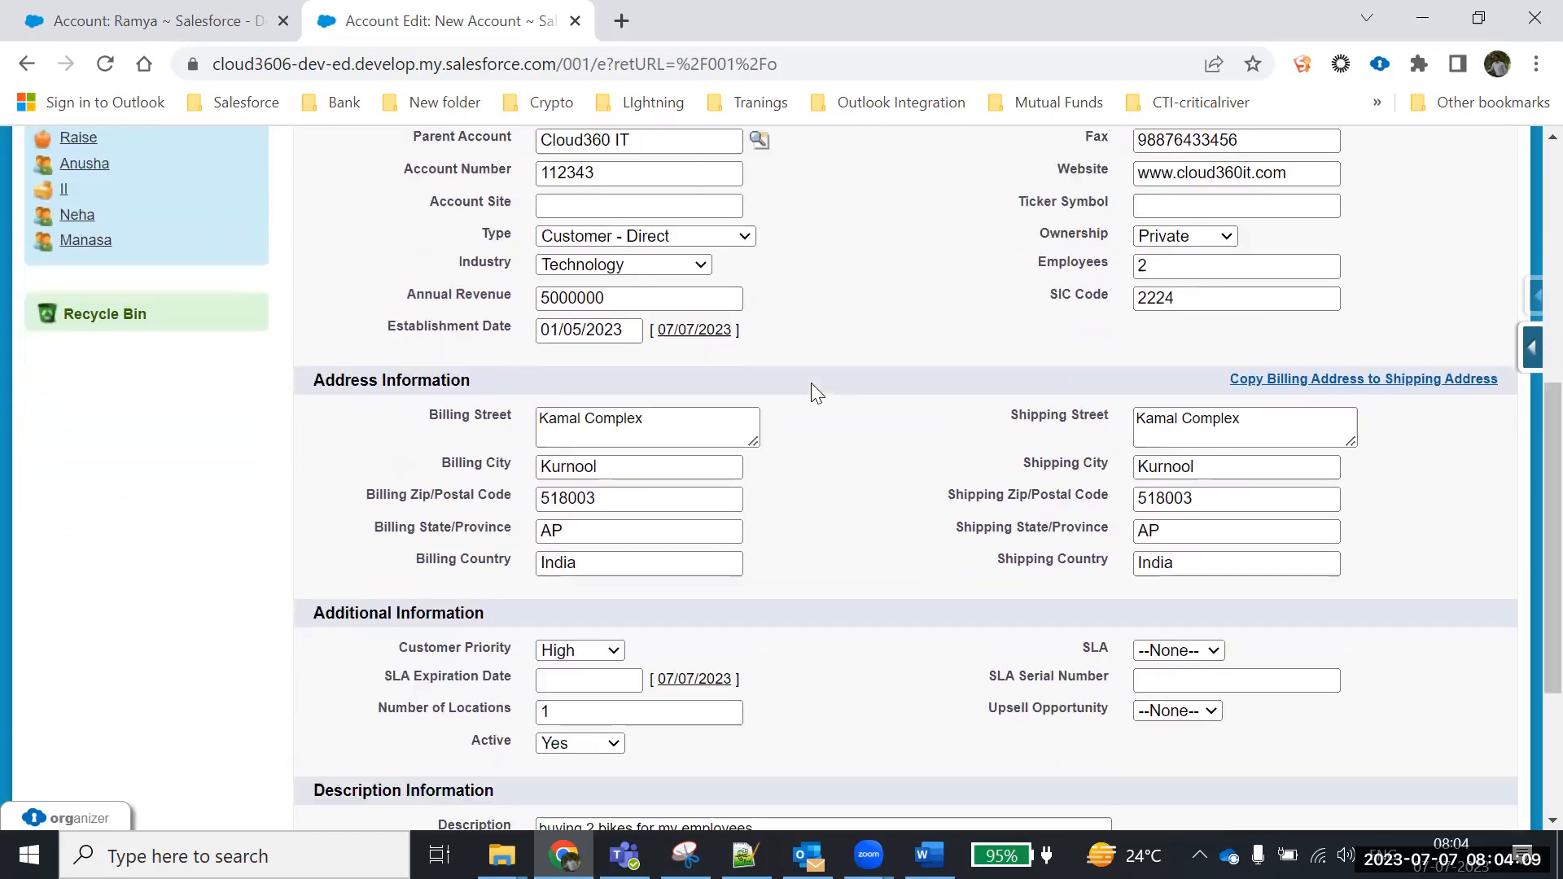
scroll(811, 383, down, 3)
scroll(811, 383, up, 7)
scroll(841, 500, down, 2)
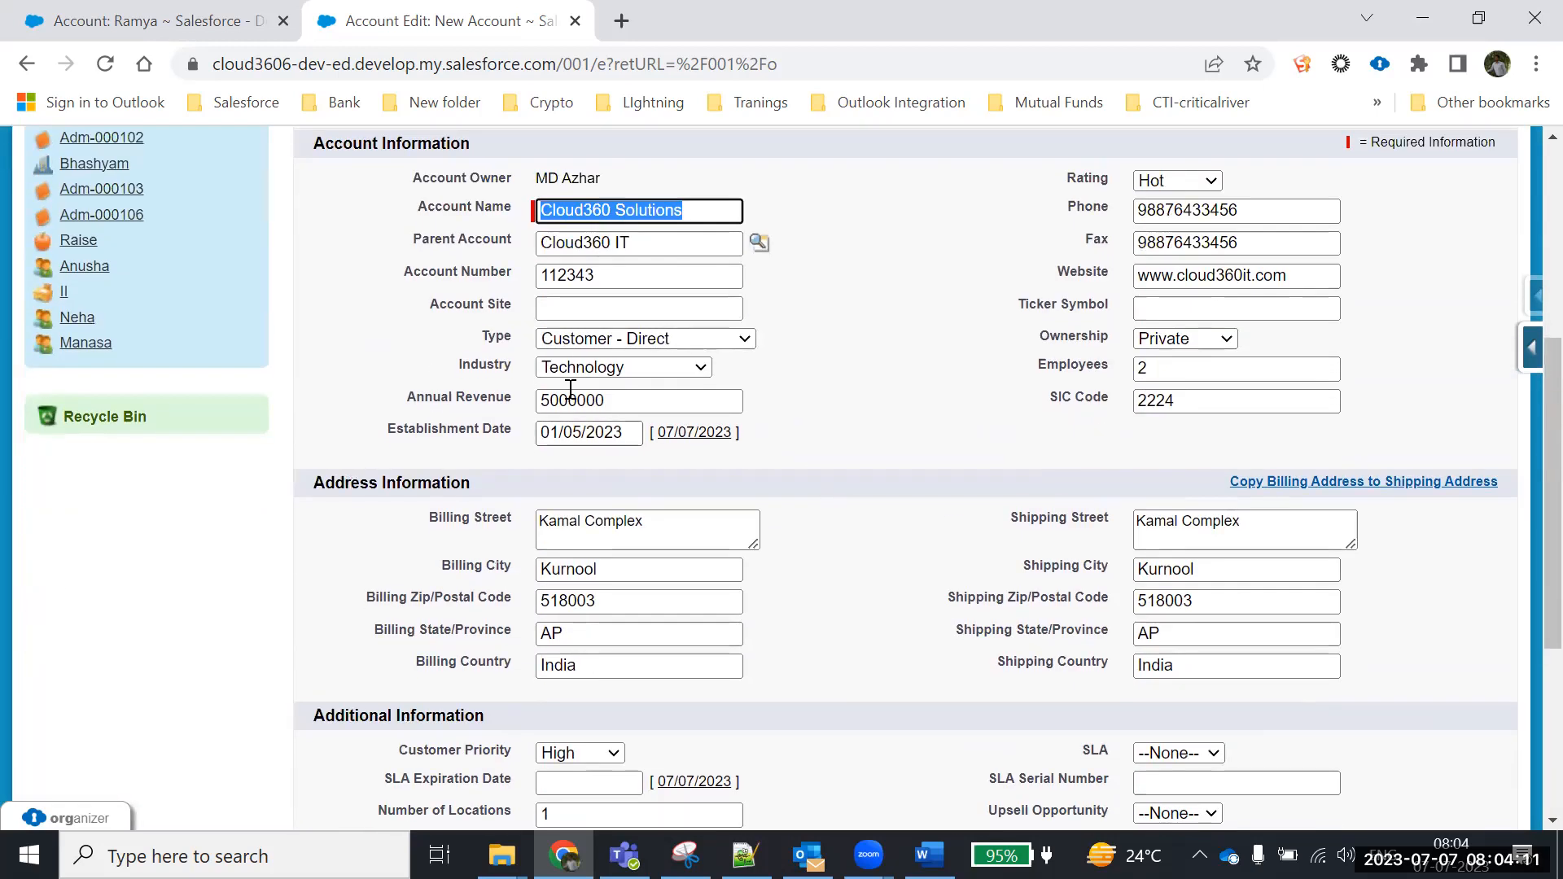
scroll(953, 432, down, 3)
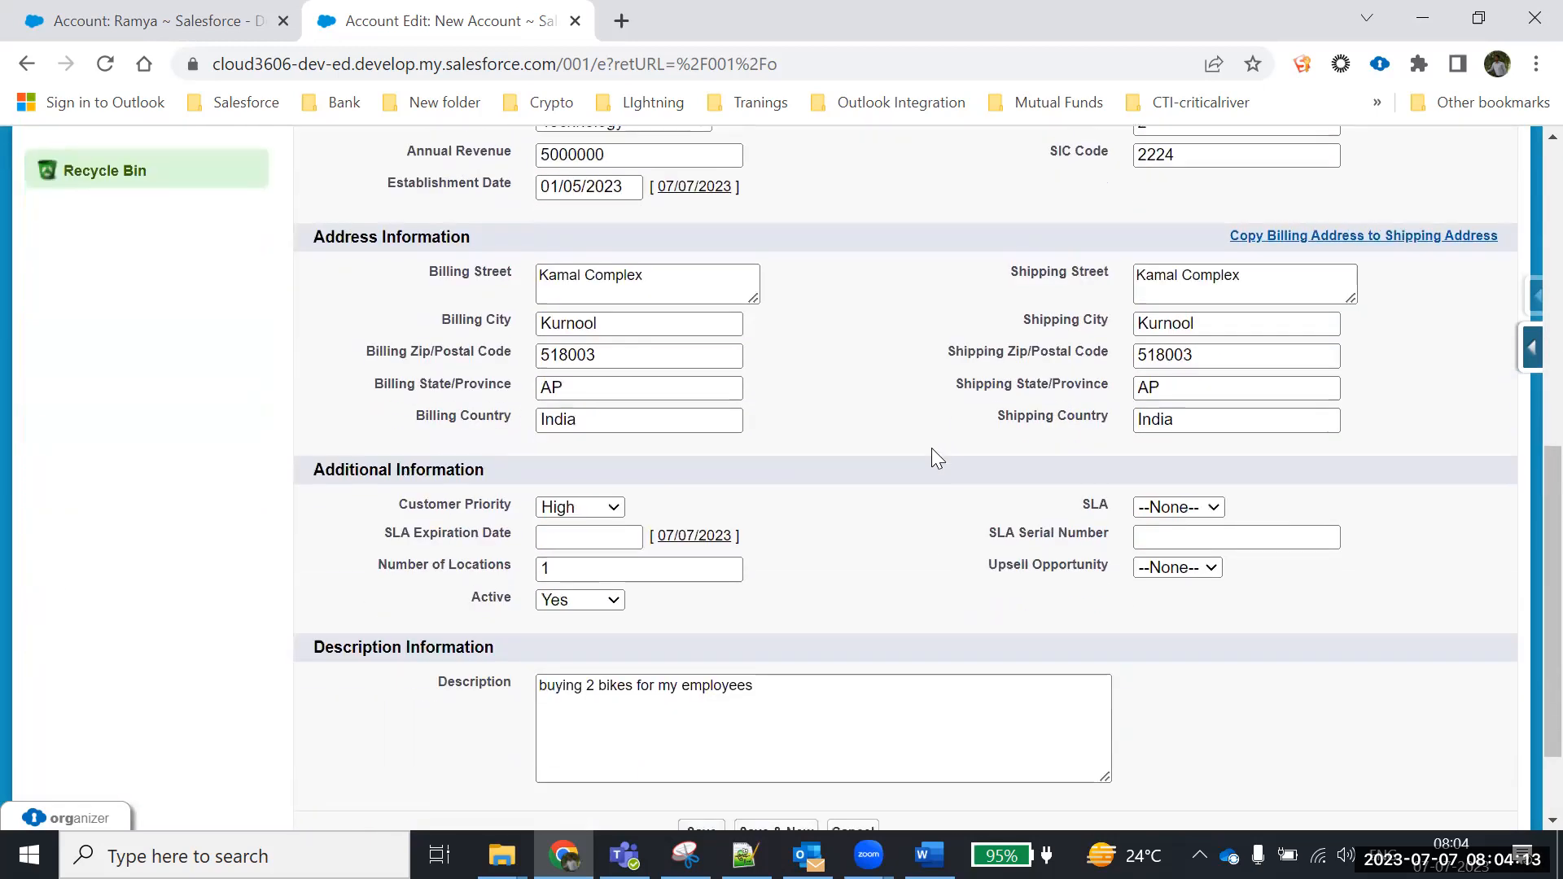
scroll(937, 456, down, 1)
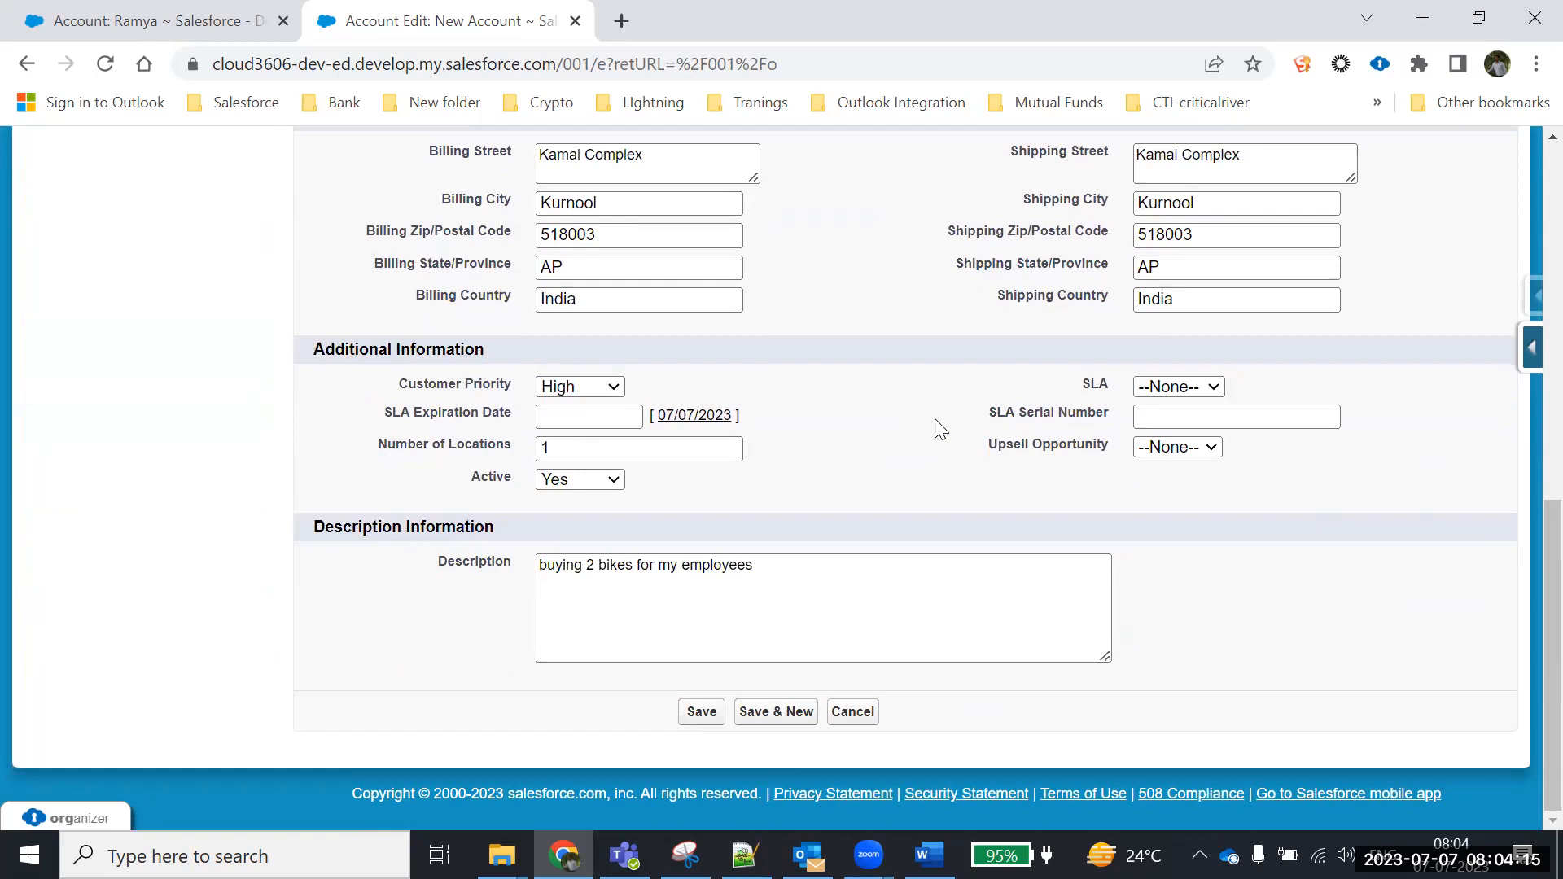
scroll(940, 430, up, 3)
scroll(937, 429, up, 3)
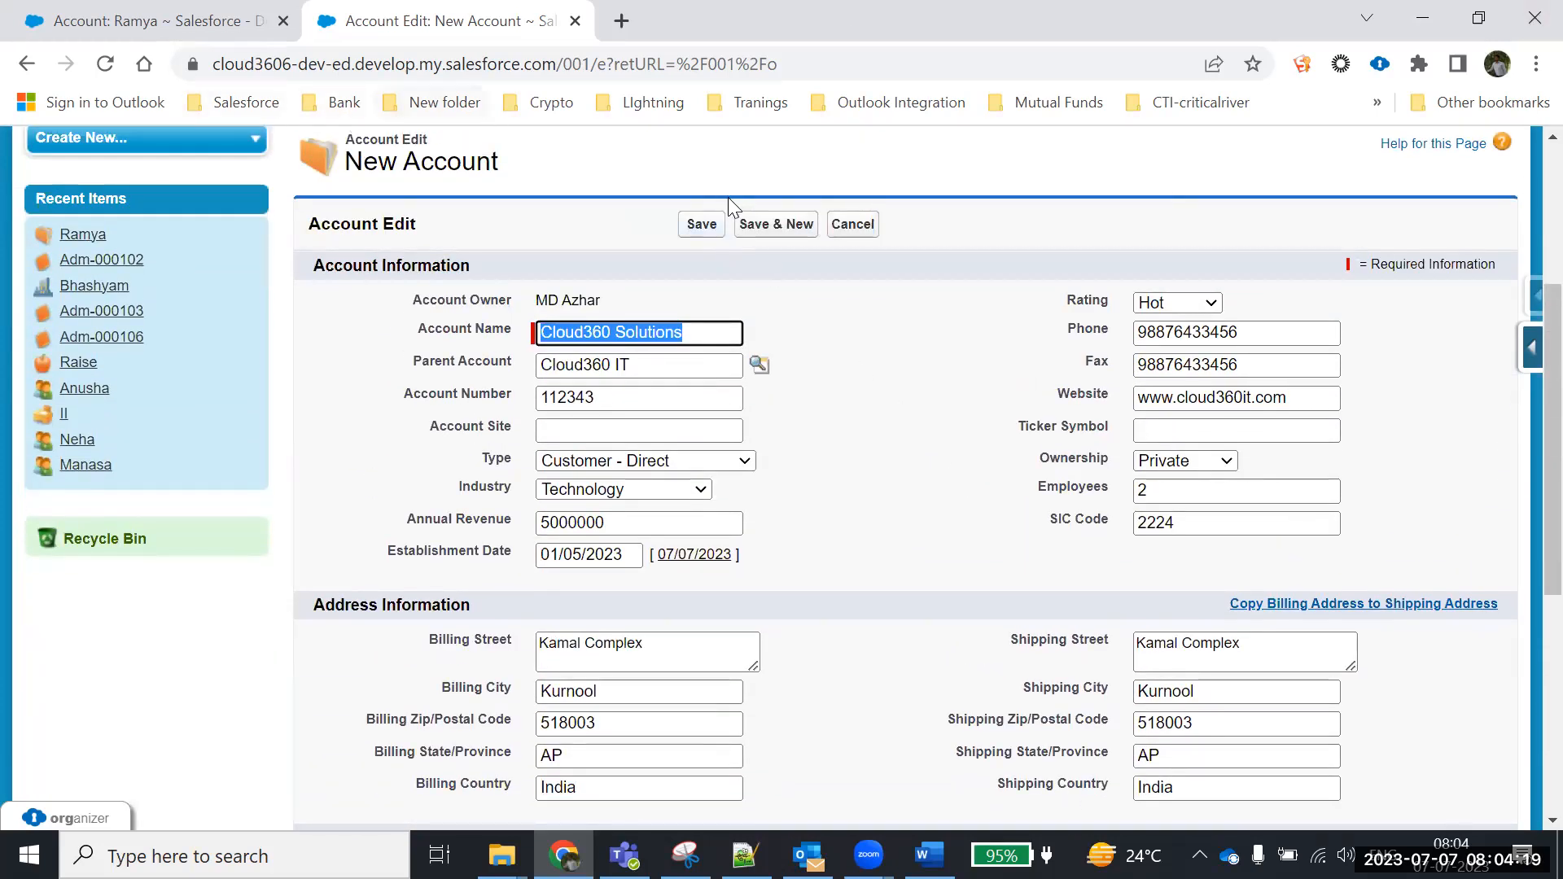
Save Cloud360 Solutions and review its detail page showing Parent Account Cloud360 IT
click(702, 230)
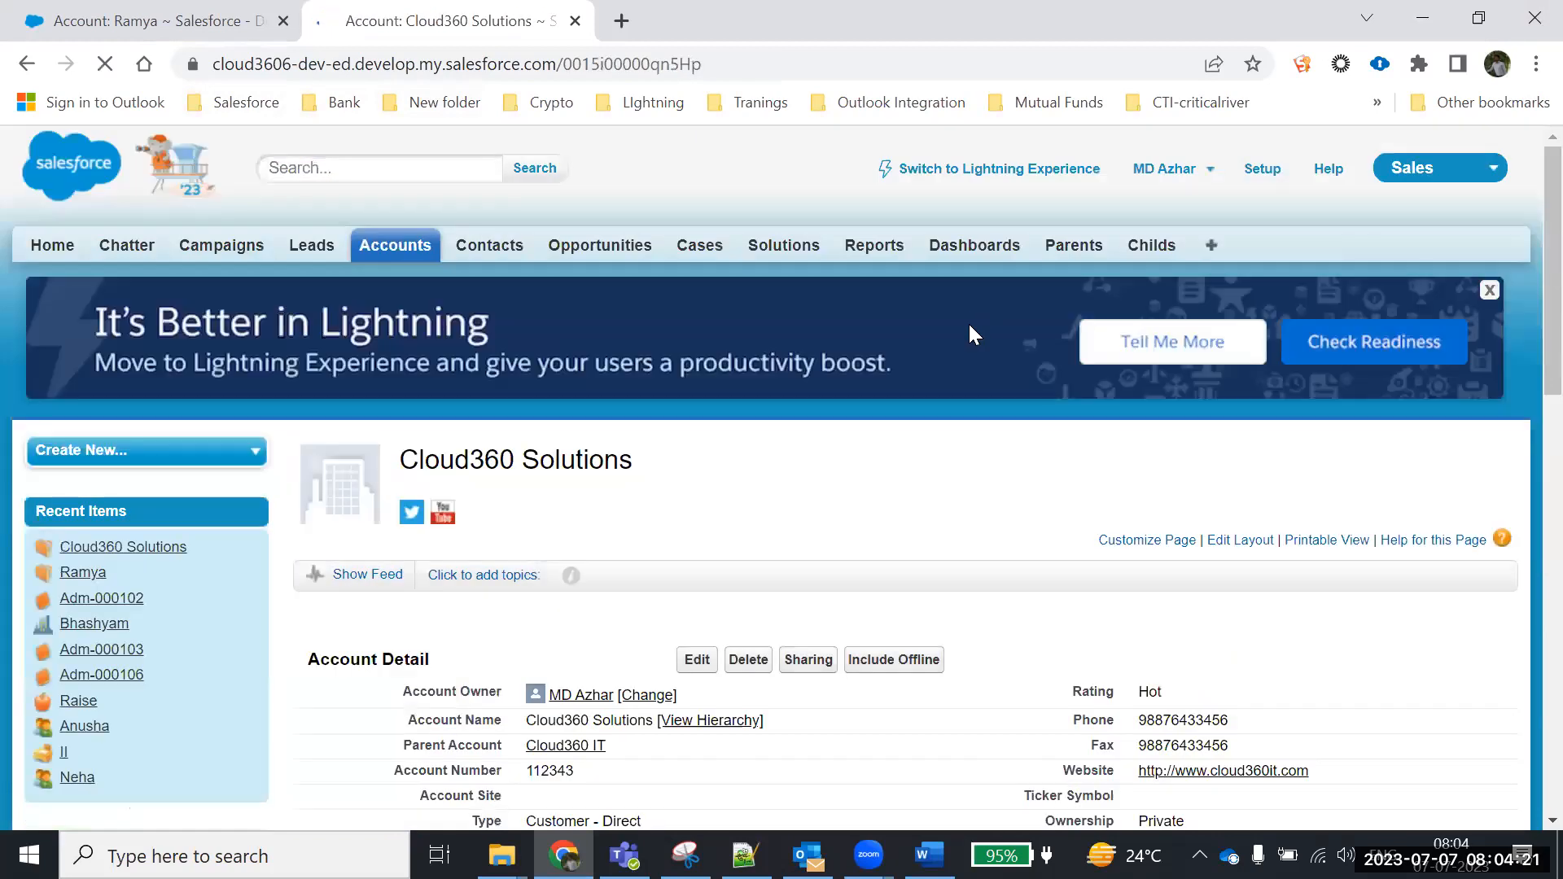
scroll(969, 326, down, 4)
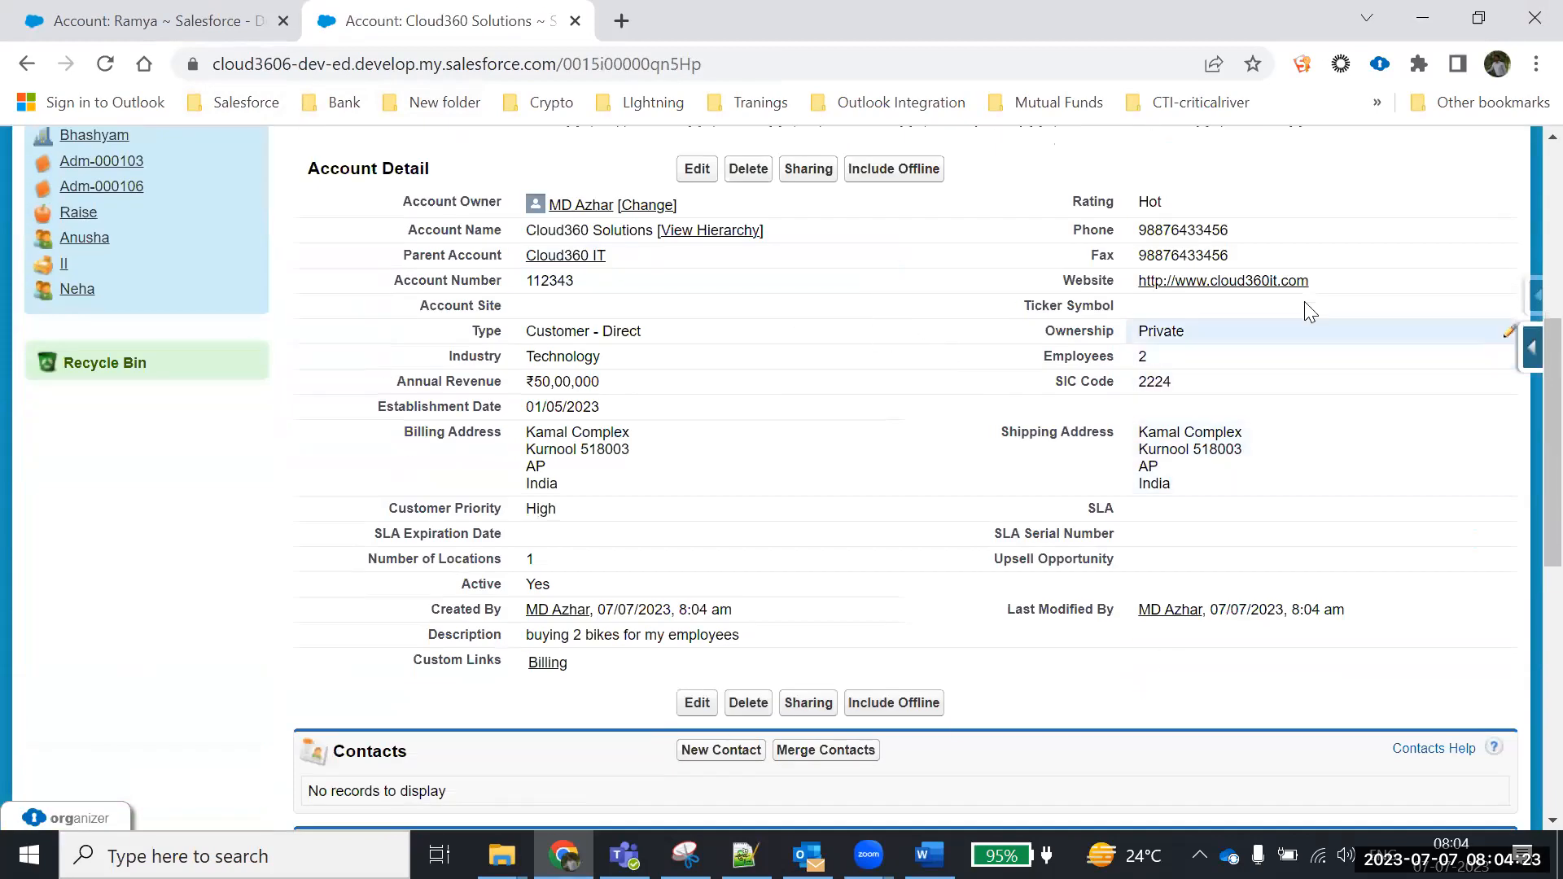
scroll(554, 359, up, 5)
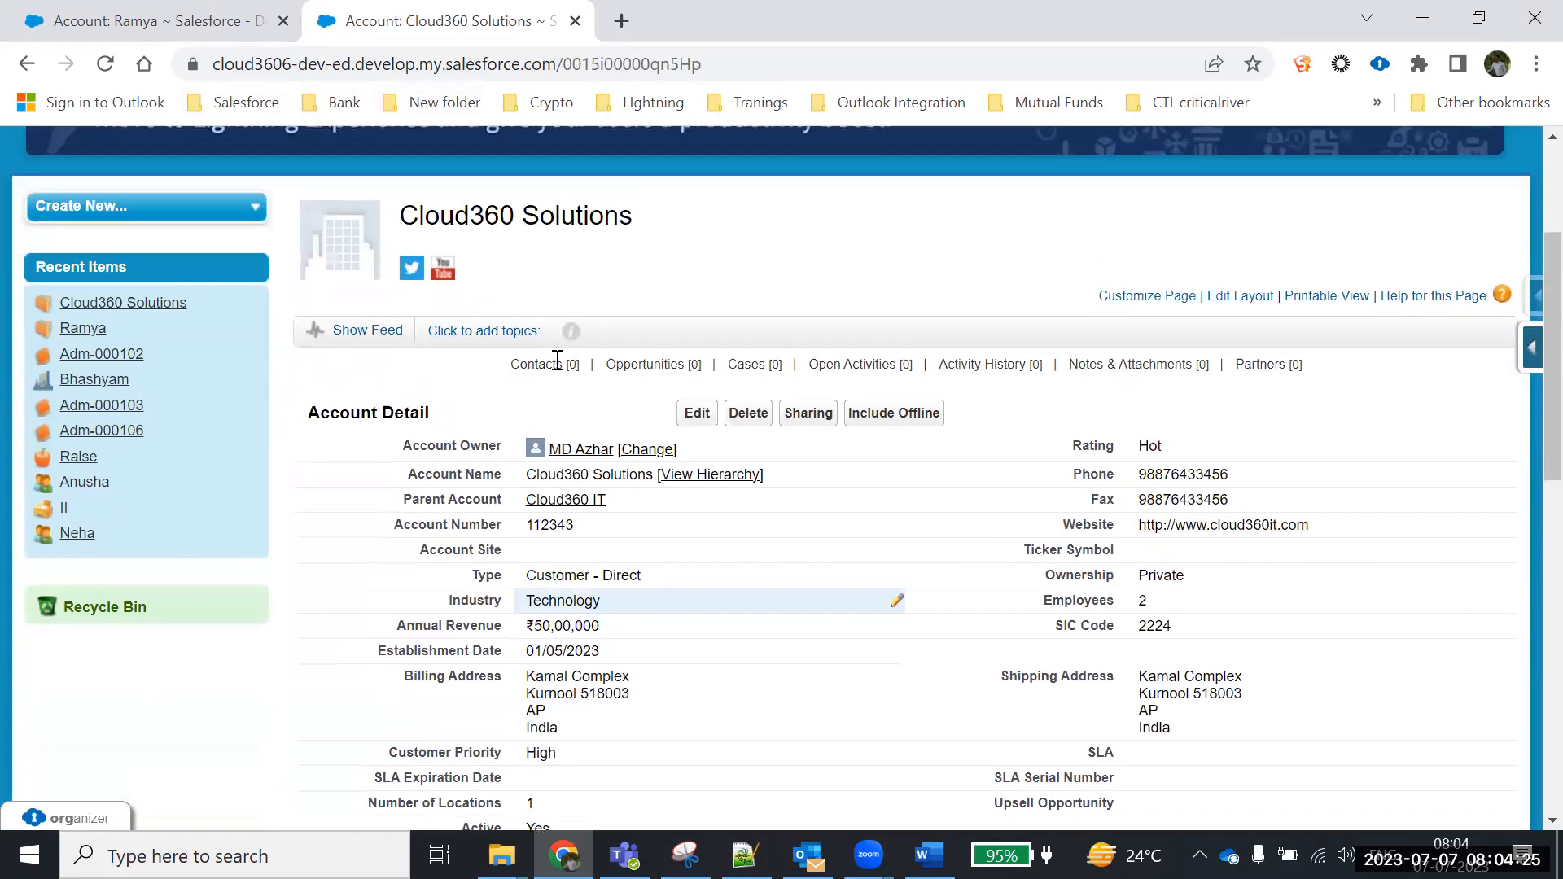
right_click(423, 259)
Open the Accounts home in a new browser tab and start a blank New Account form there
click(480, 269)
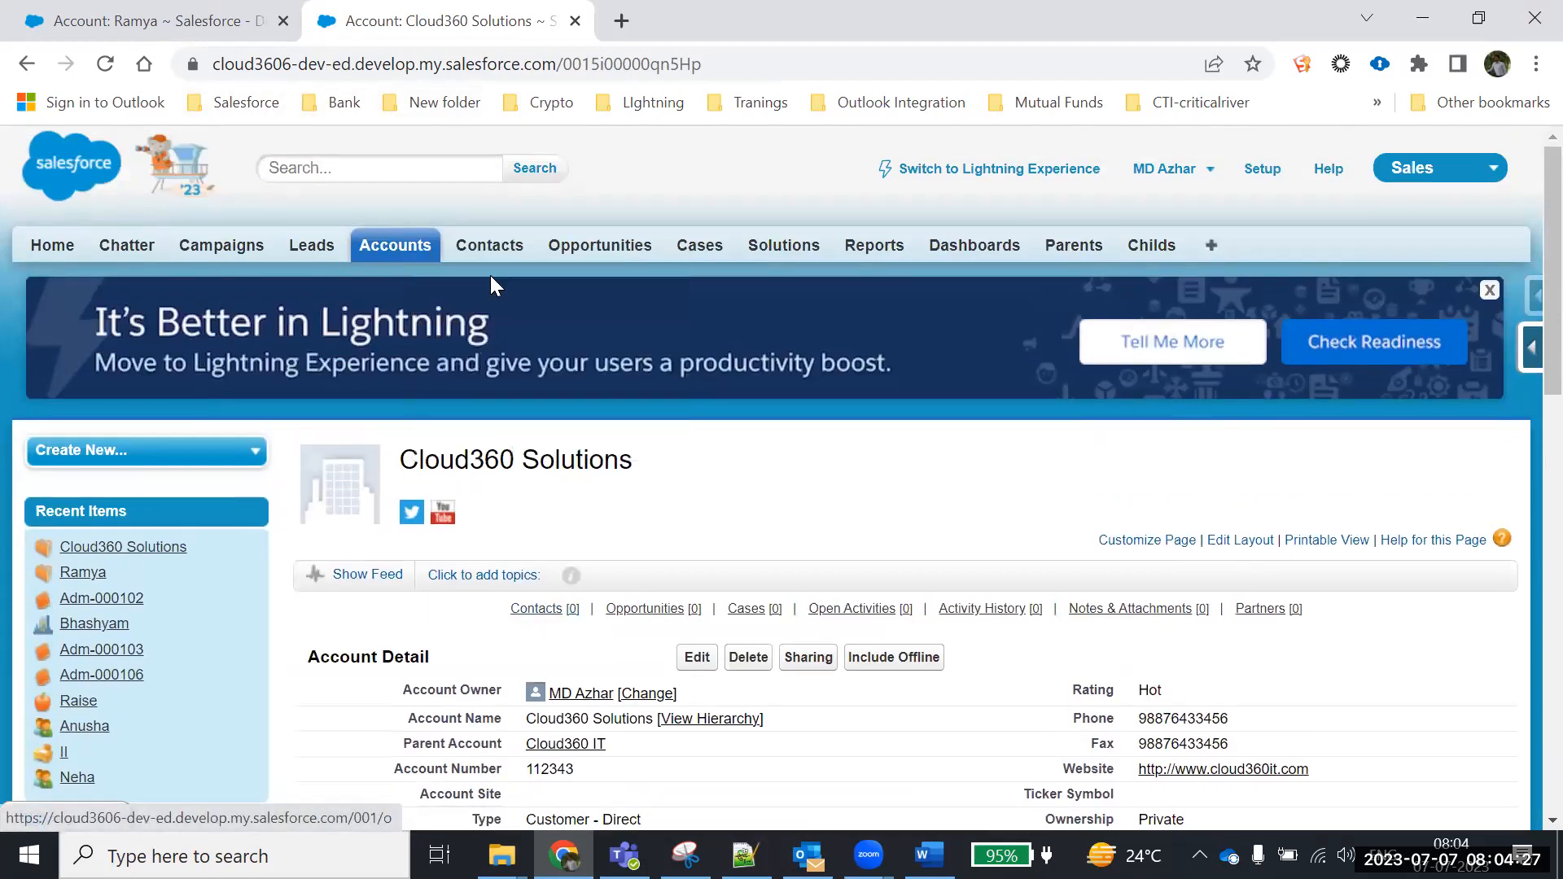
key(ctrl+Tab)
click(688, 582)
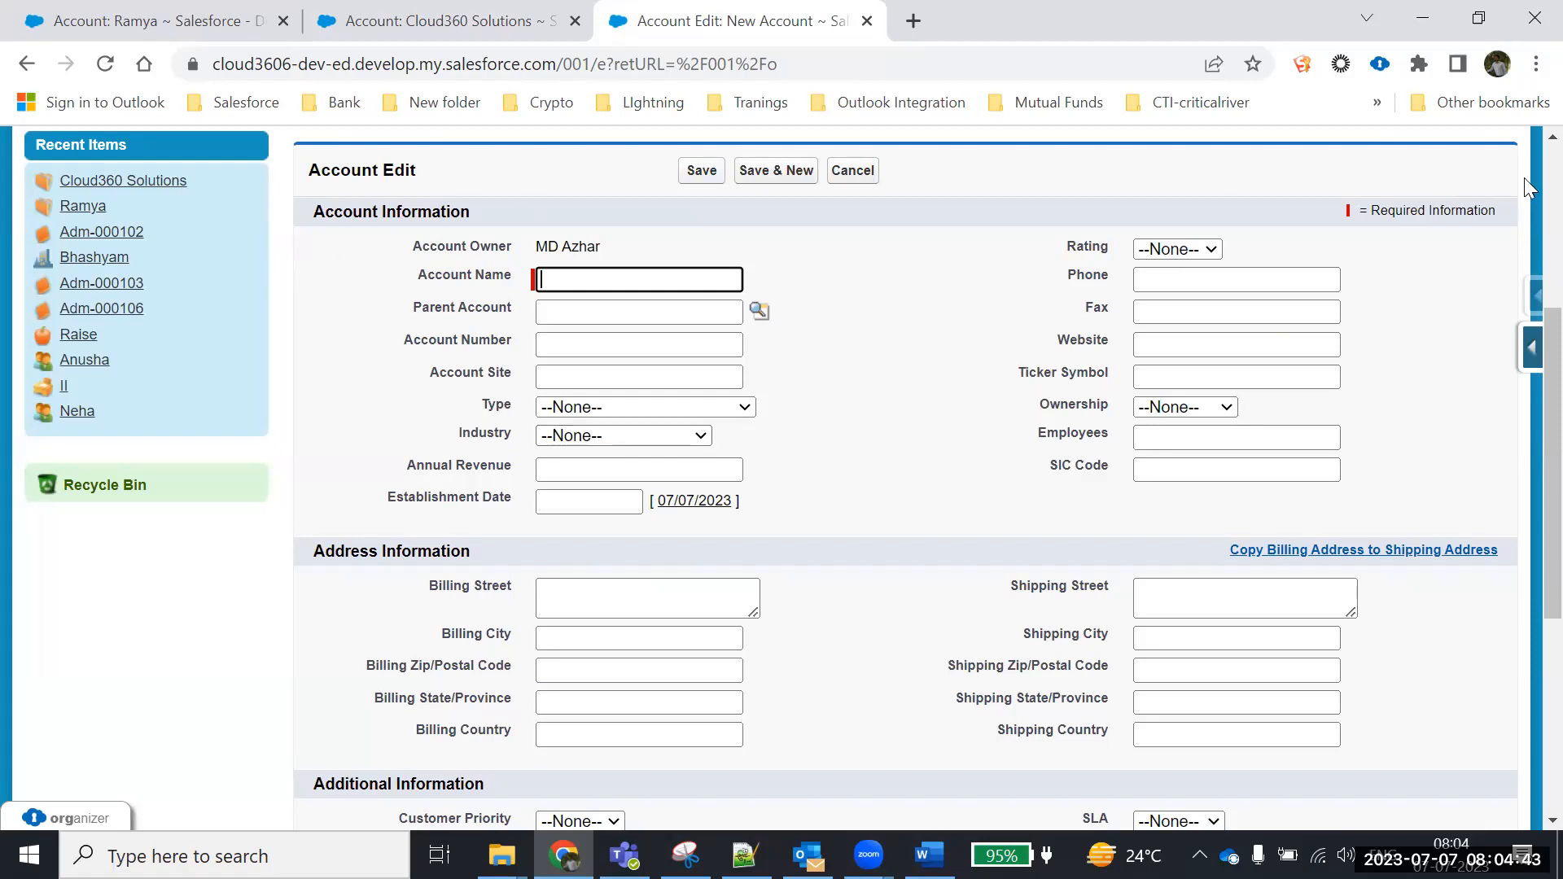
scroll(882, 347, up, 3)
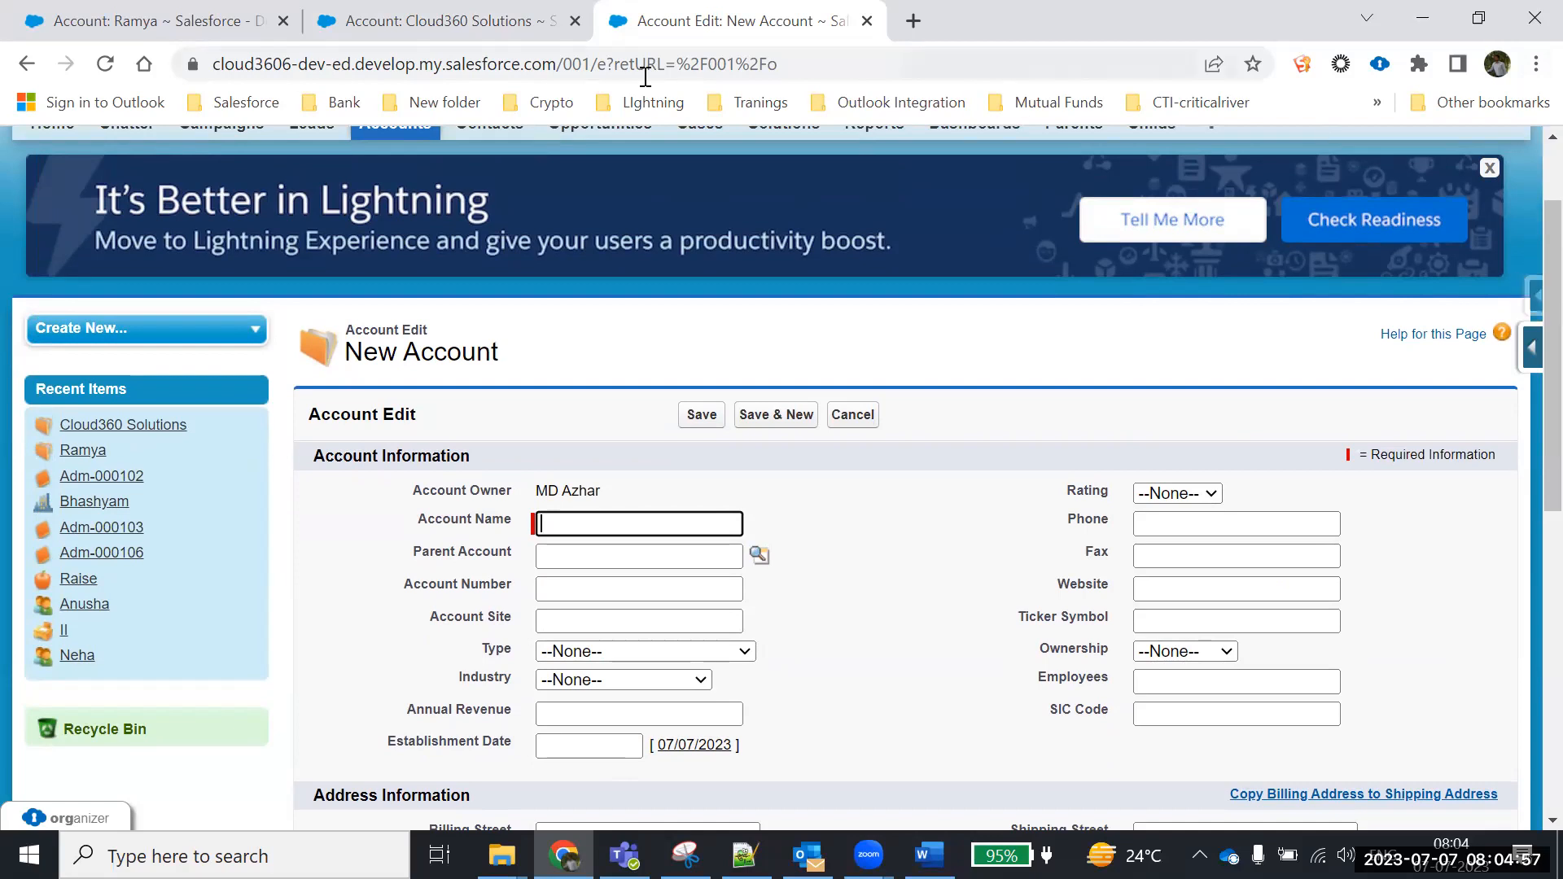
On the Ramya account, review Account Number, Parent Account, Account Site and the Fax-to-SIC Code fields
click(159, 23)
scroll(607, 472, down, 4)
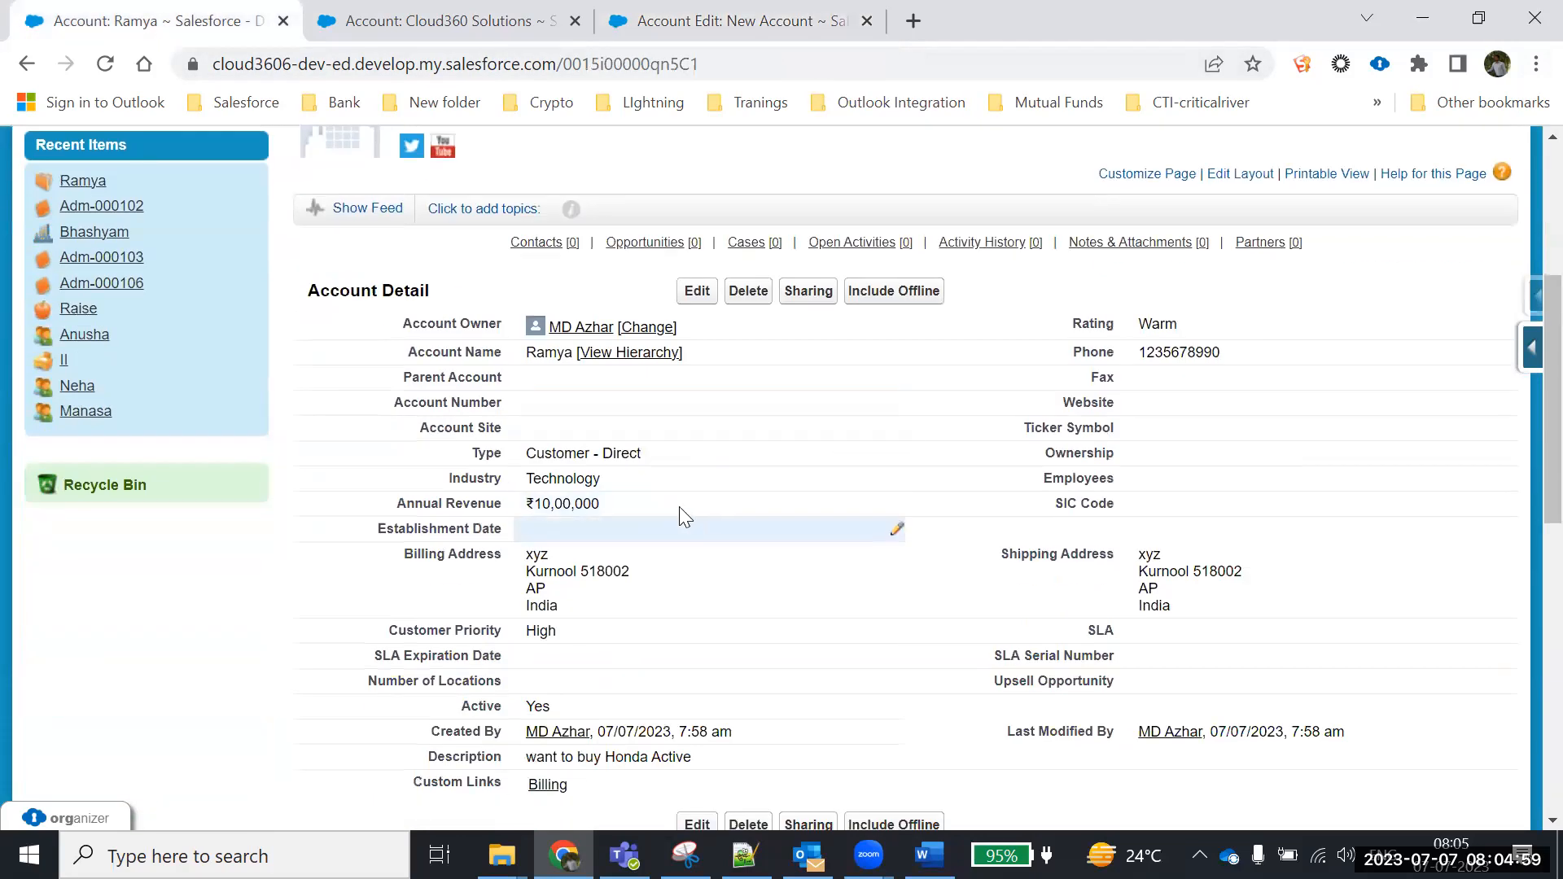
drag(403, 405, 573, 403)
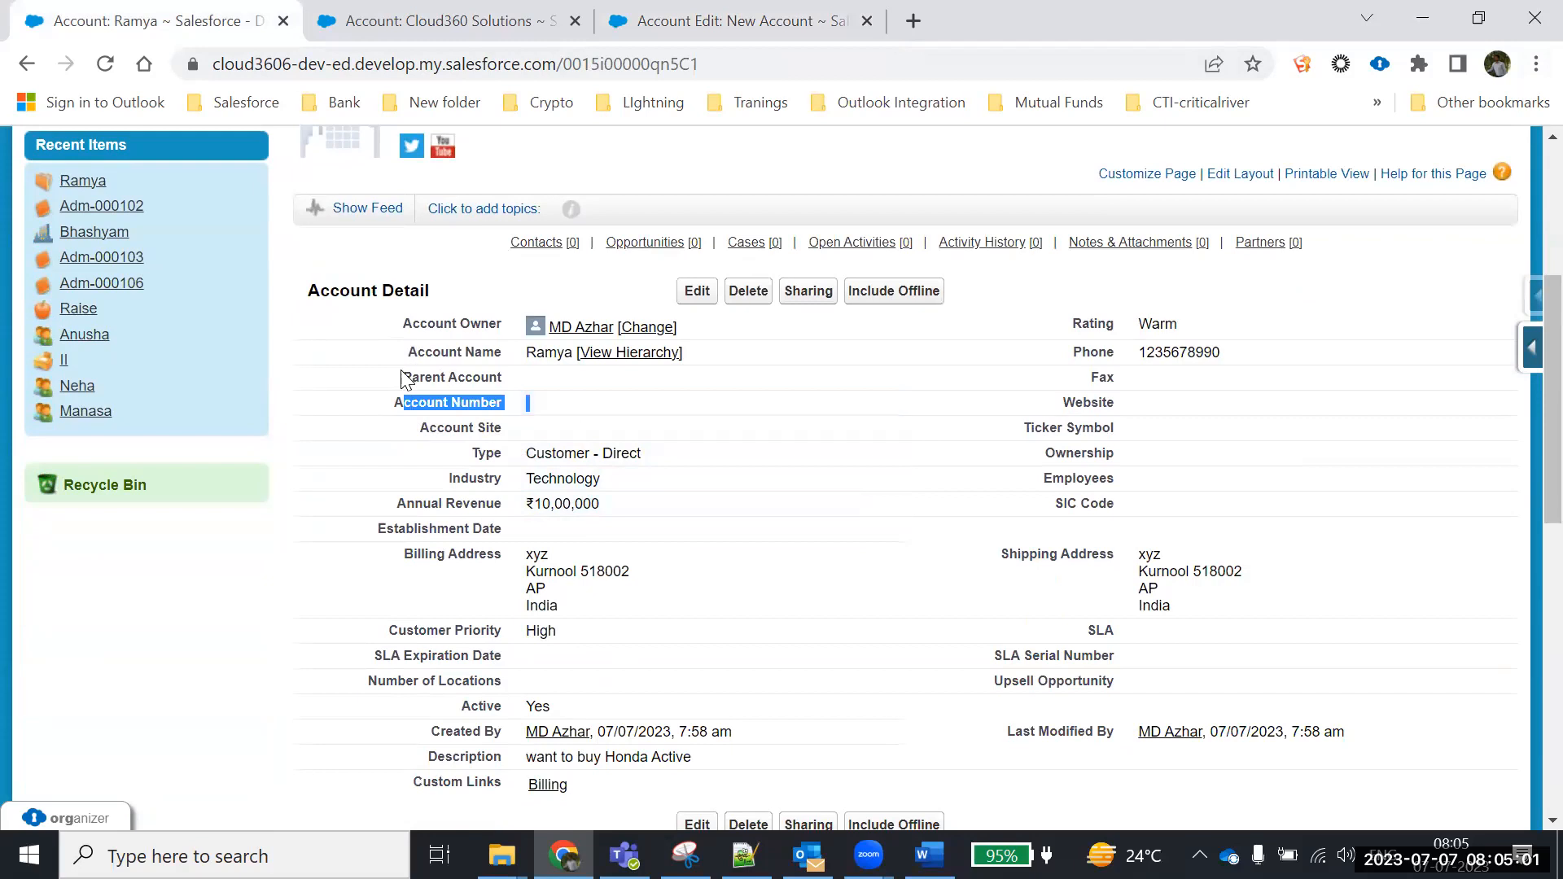
drag(403, 377, 602, 371)
drag(422, 432, 547, 417)
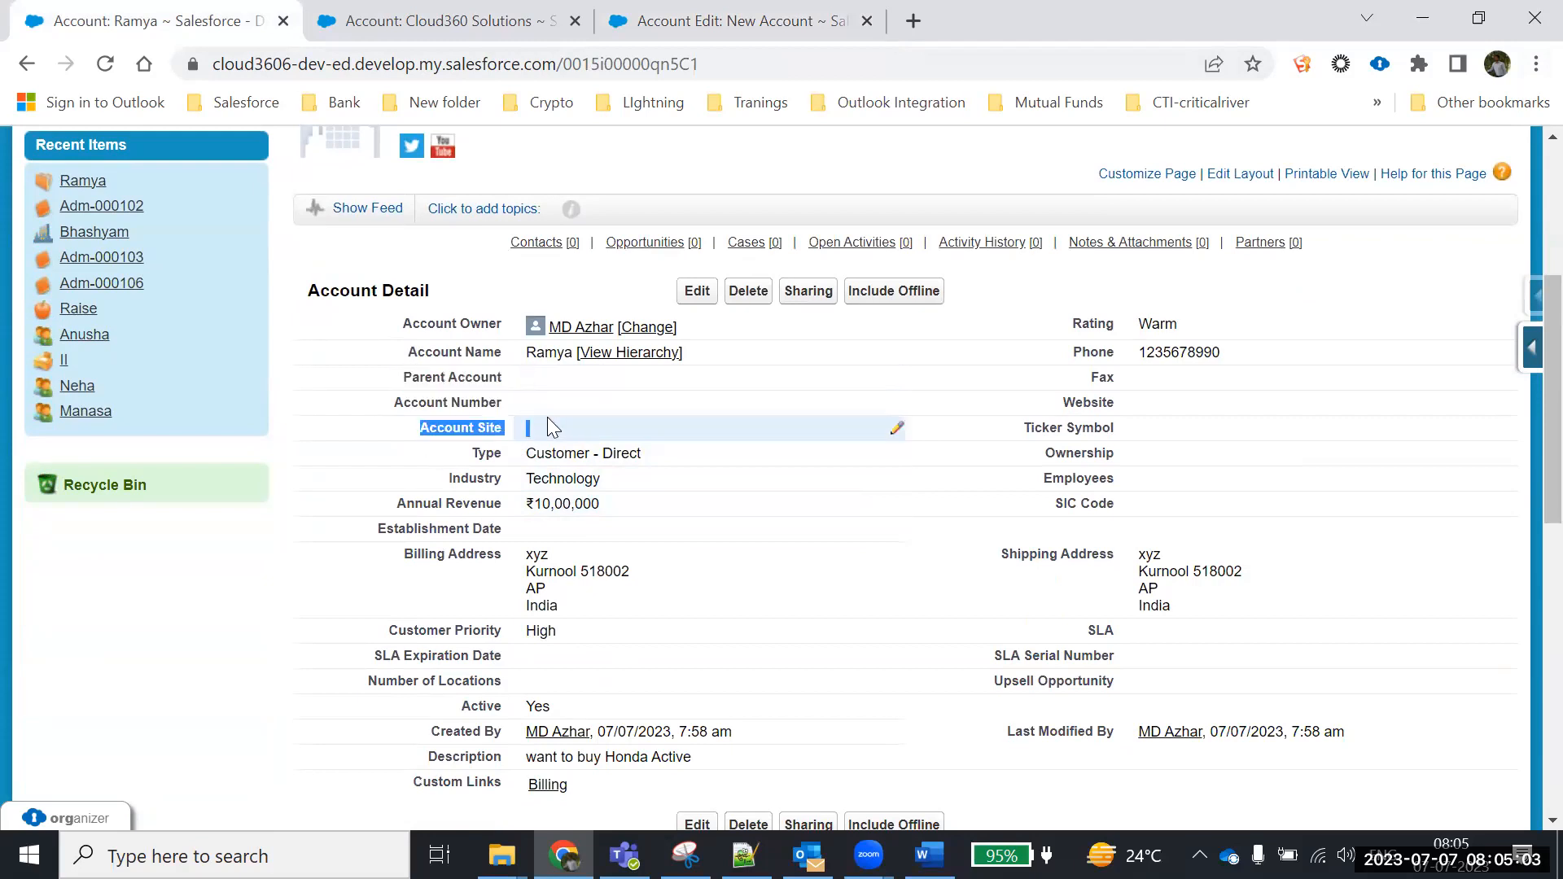
drag(1101, 377, 1115, 511)
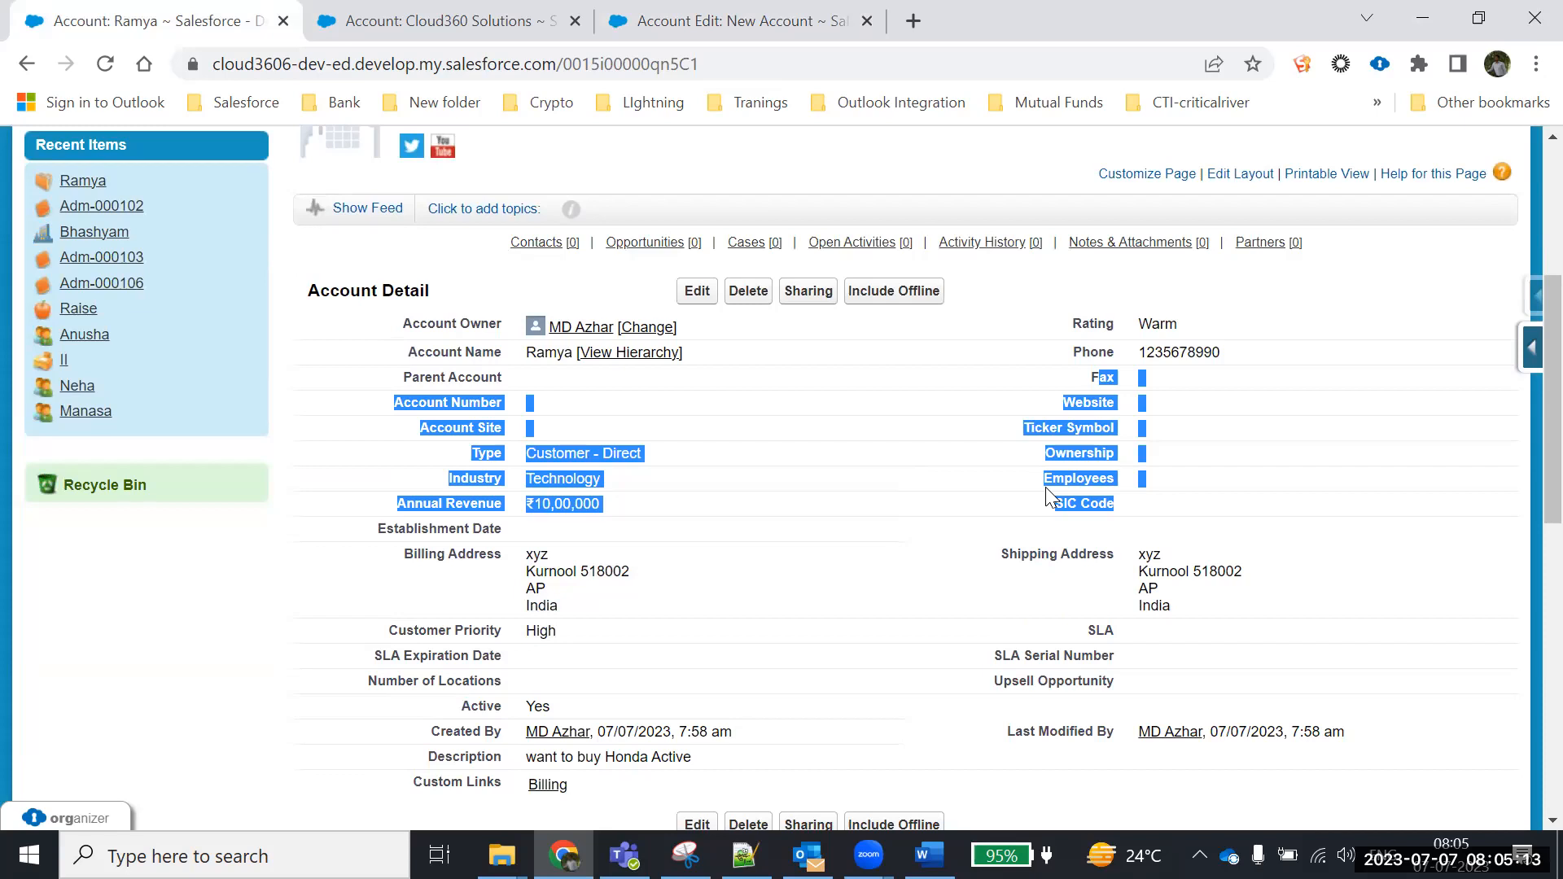
scroll(926, 545, down, 1)
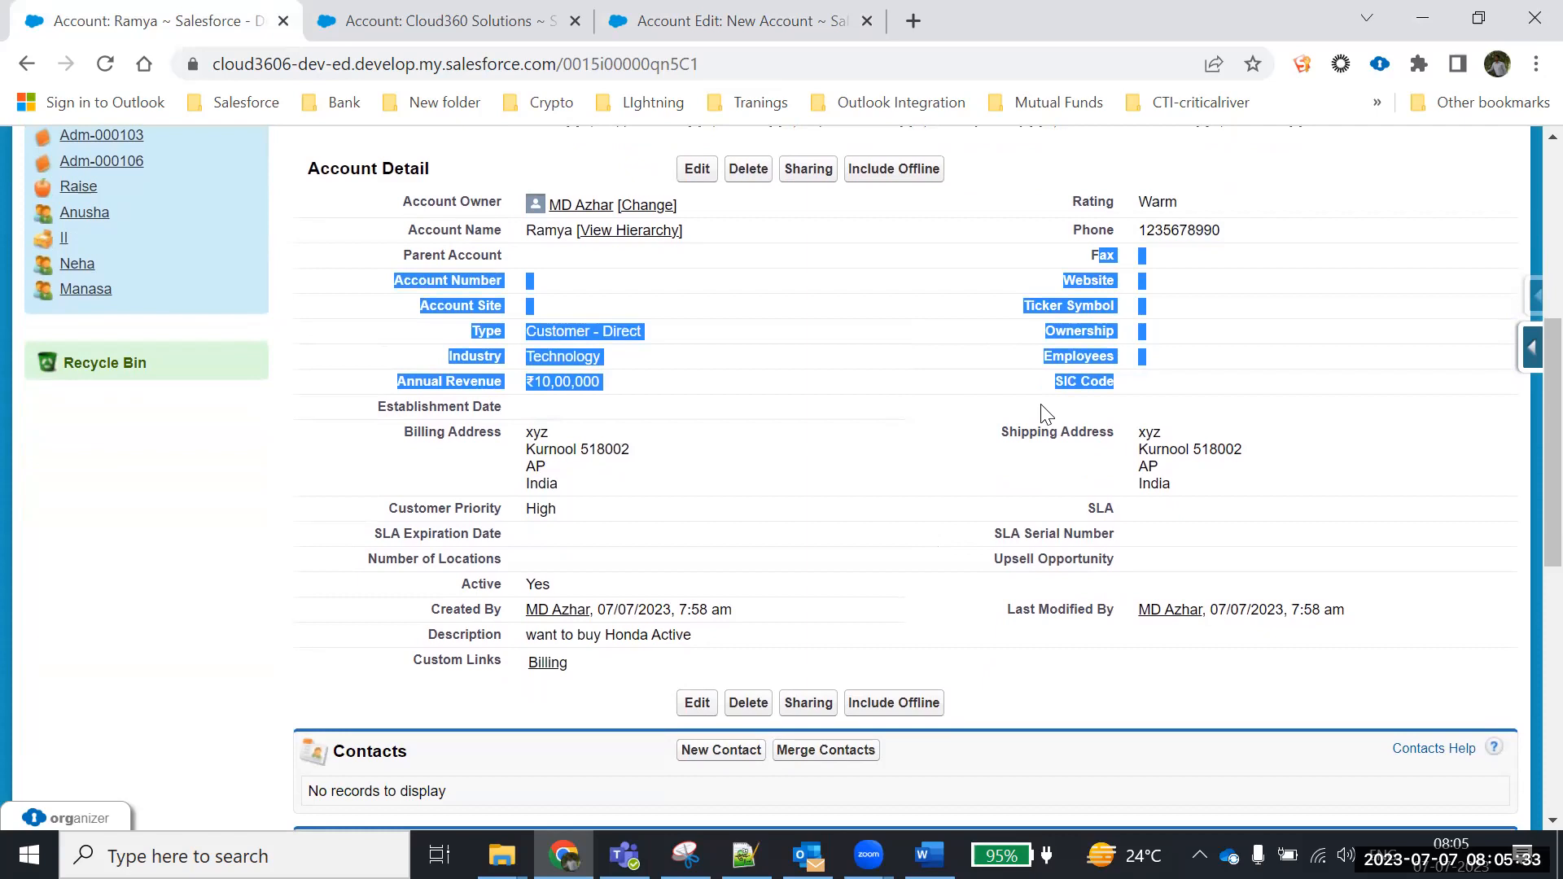
drag(1090, 252, 1138, 273)
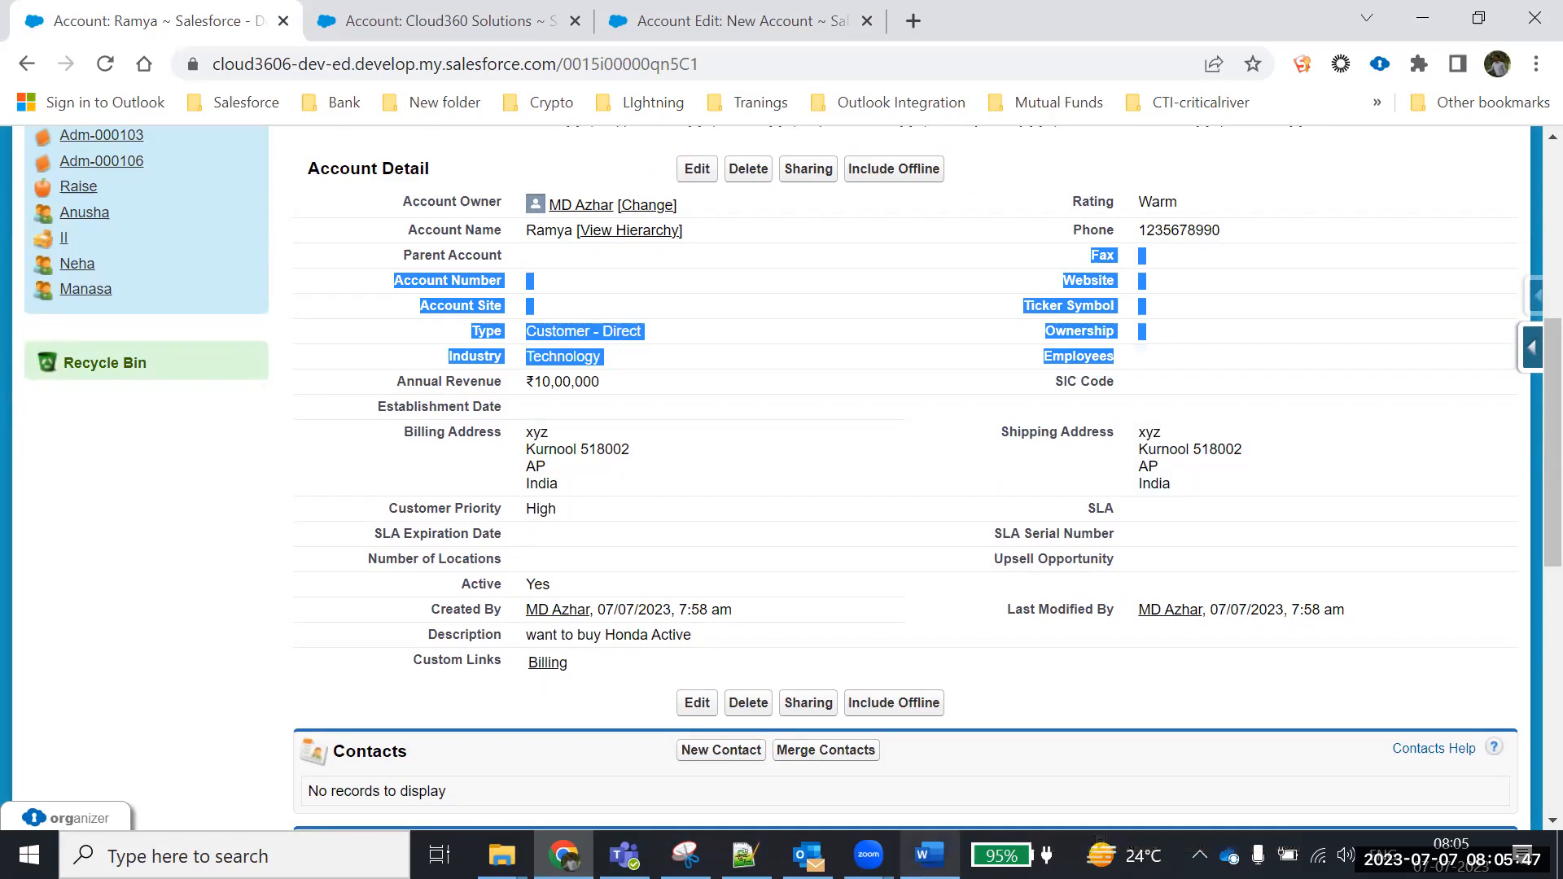
click(929, 855)
Highlight the Word note saying record types differentiate Page Layouts, then return to the Ramya account
click(513, 661)
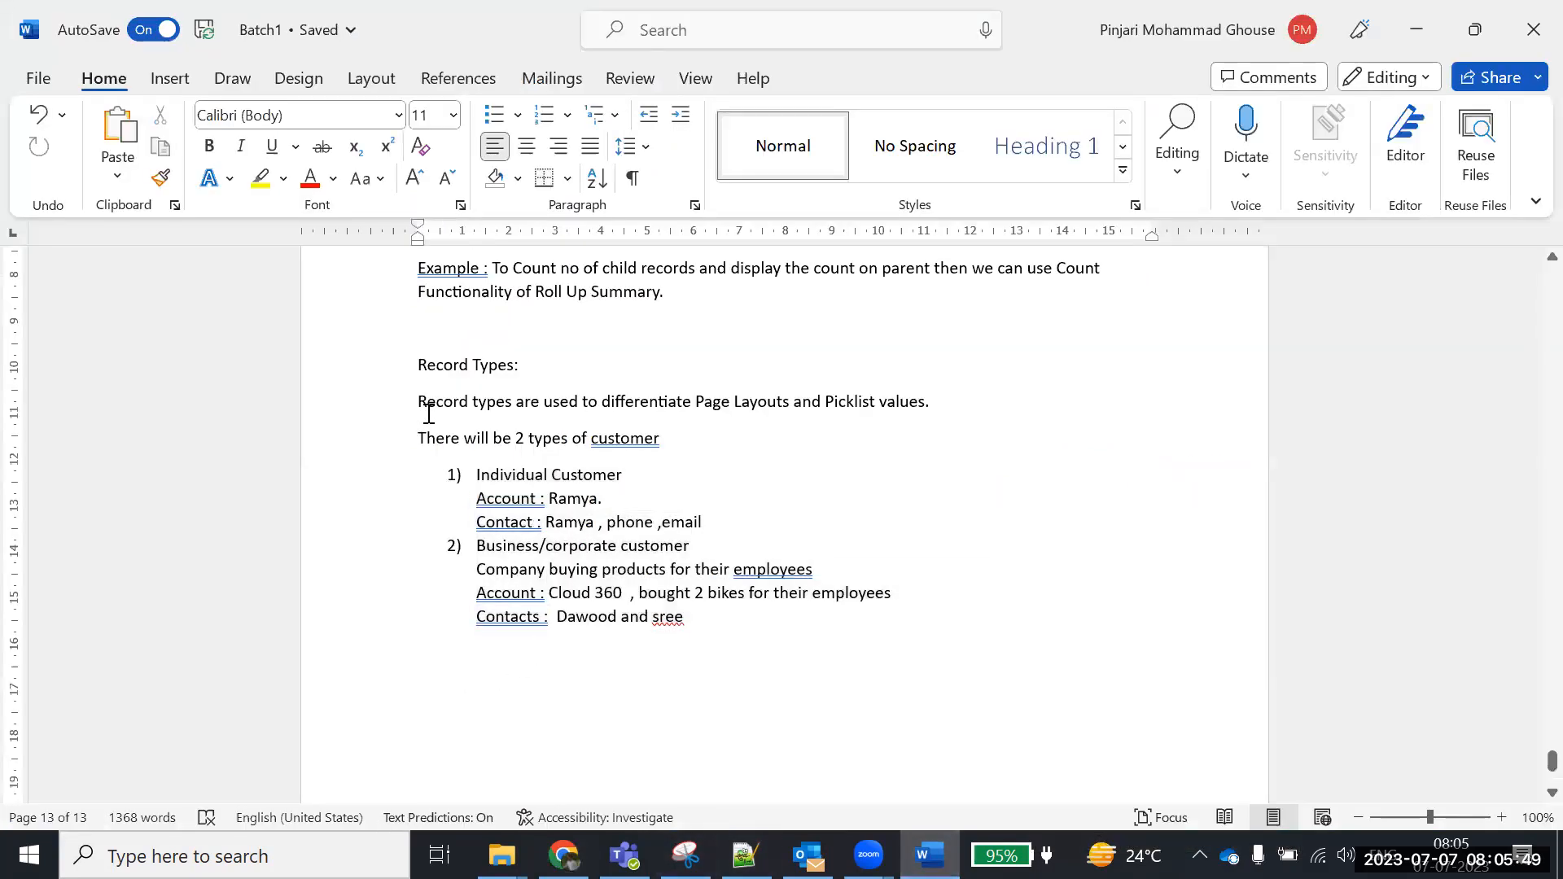
drag(422, 406, 777, 409)
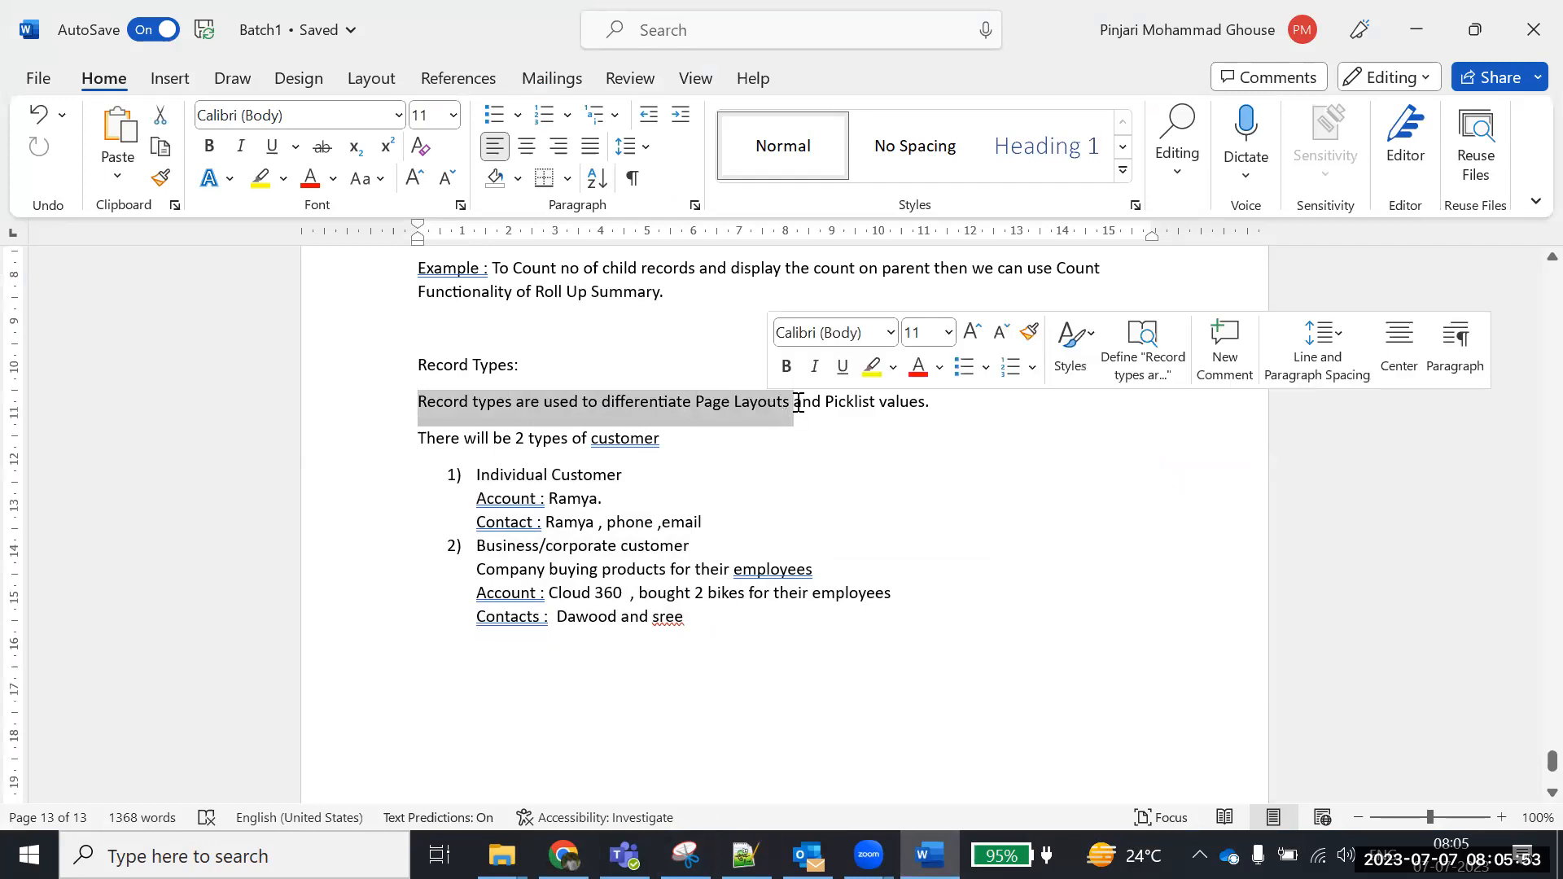
click(794, 410)
drag(420, 401, 763, 408)
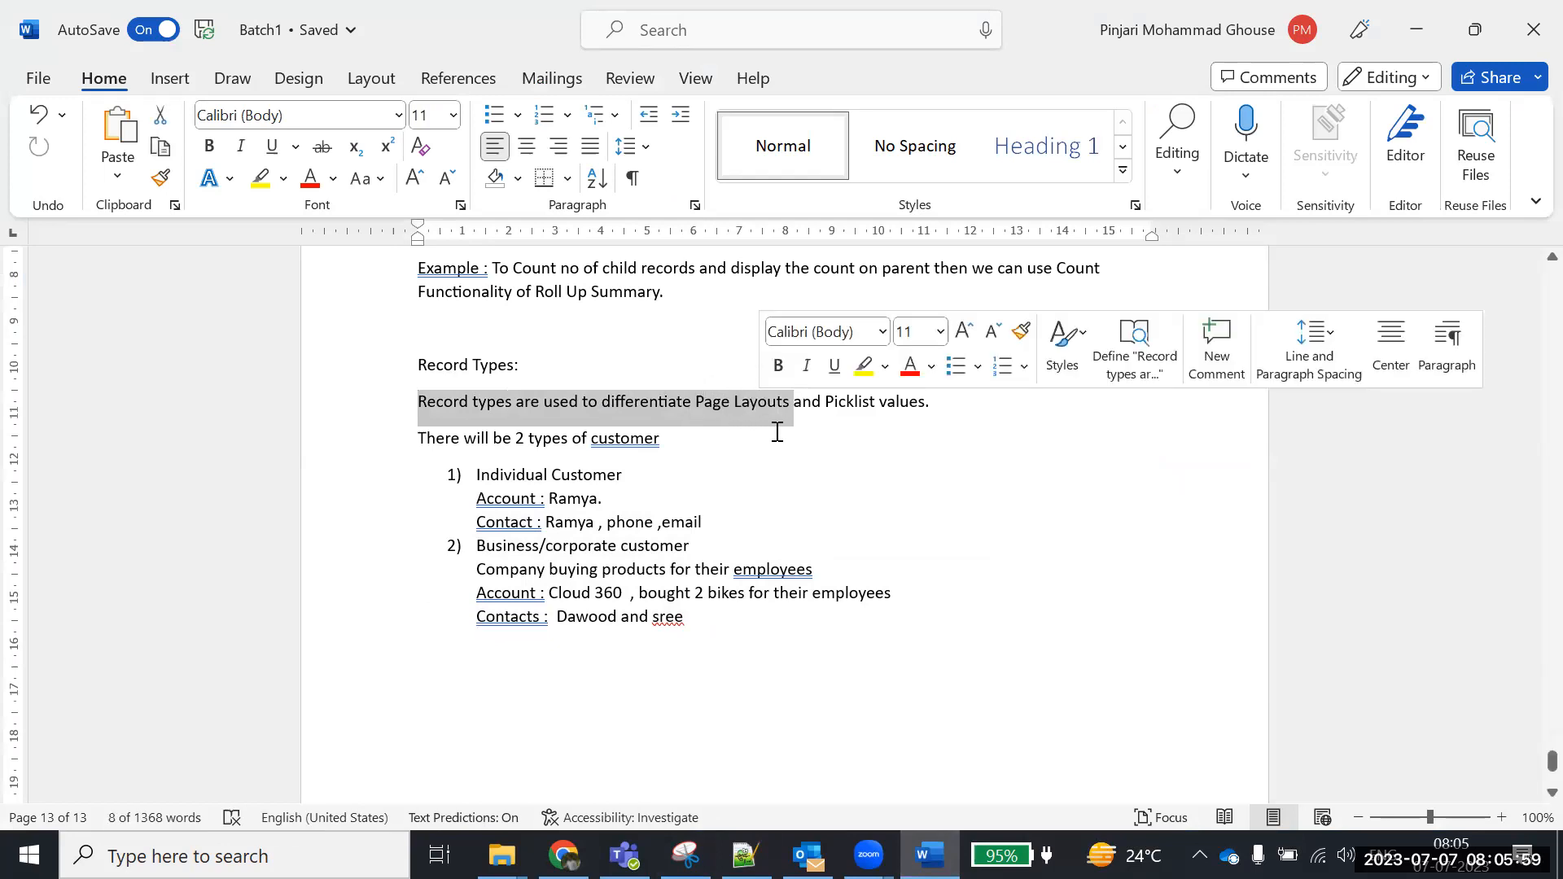
key(alt+Tab)
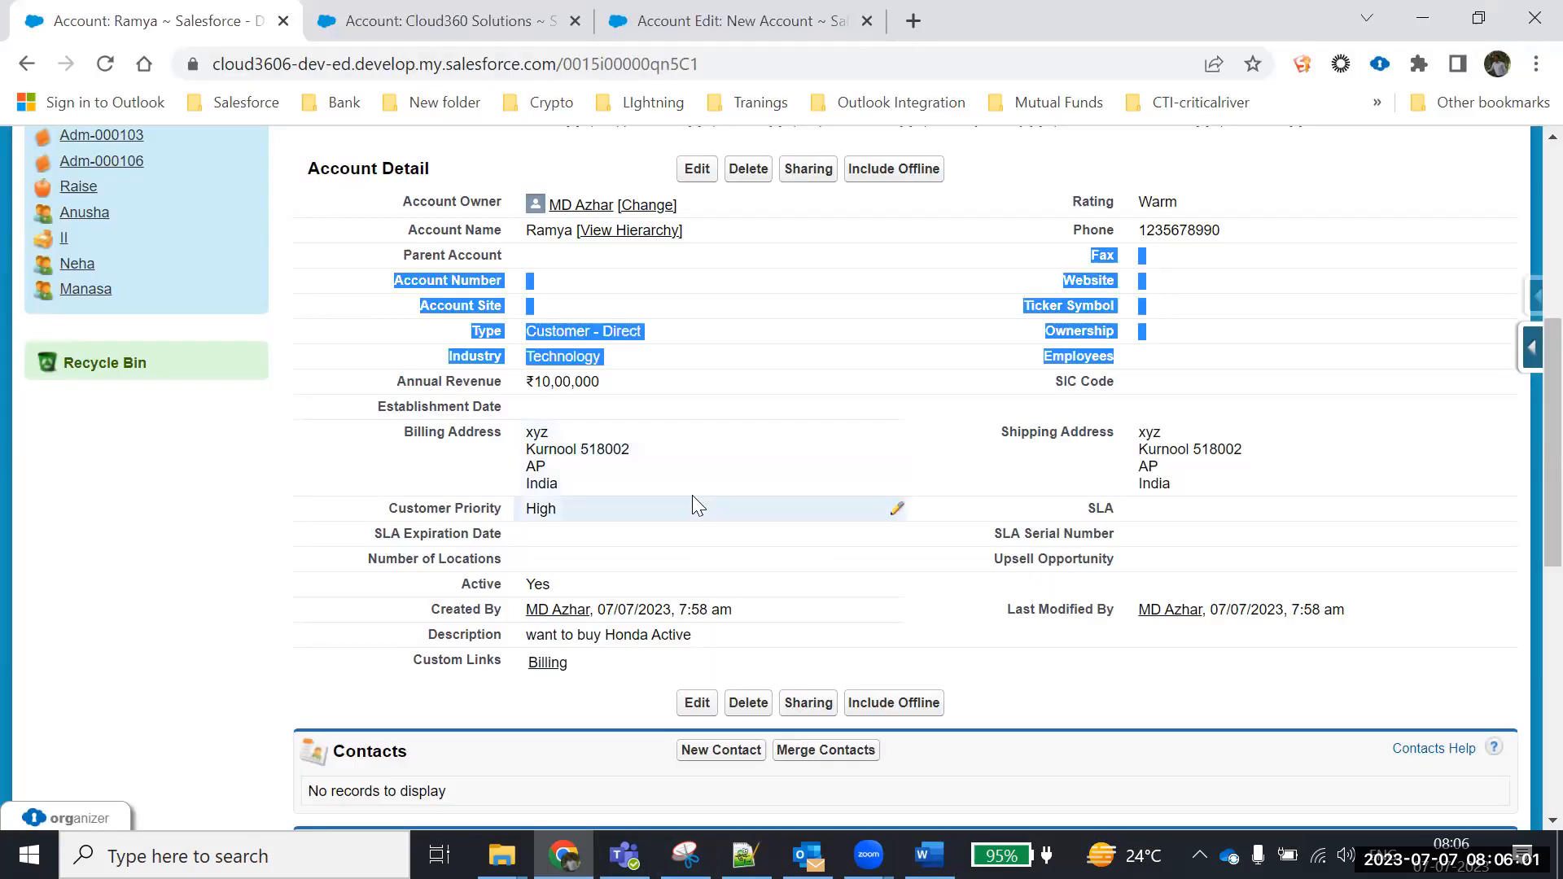
From the New Account tab, go to Accounts home, start a new account, then return to Accounts home
scroll(693, 505, up, 2)
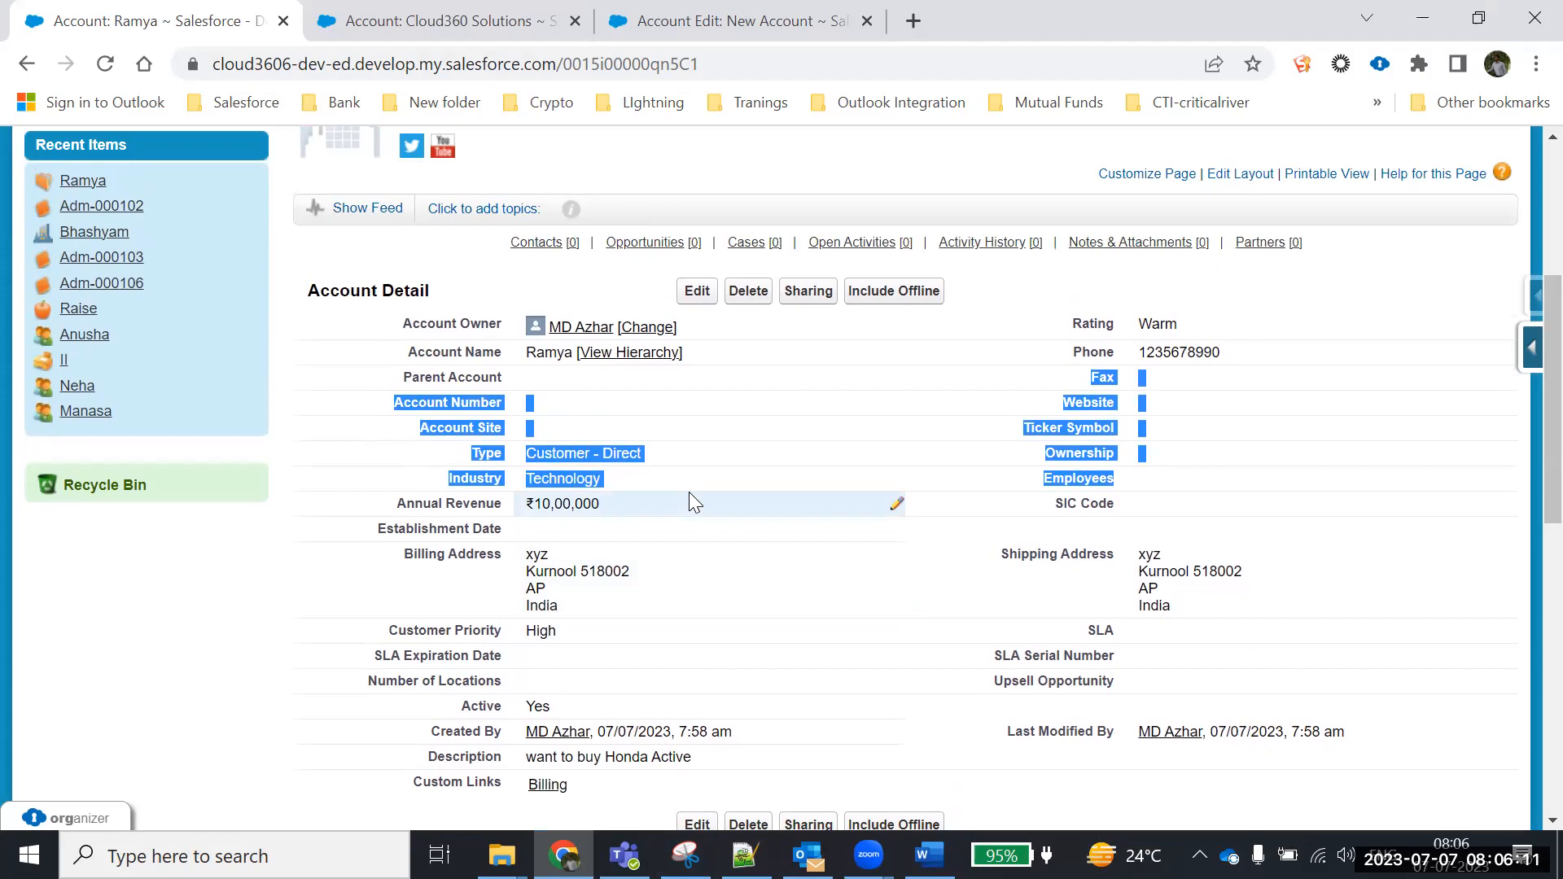
click(914, 174)
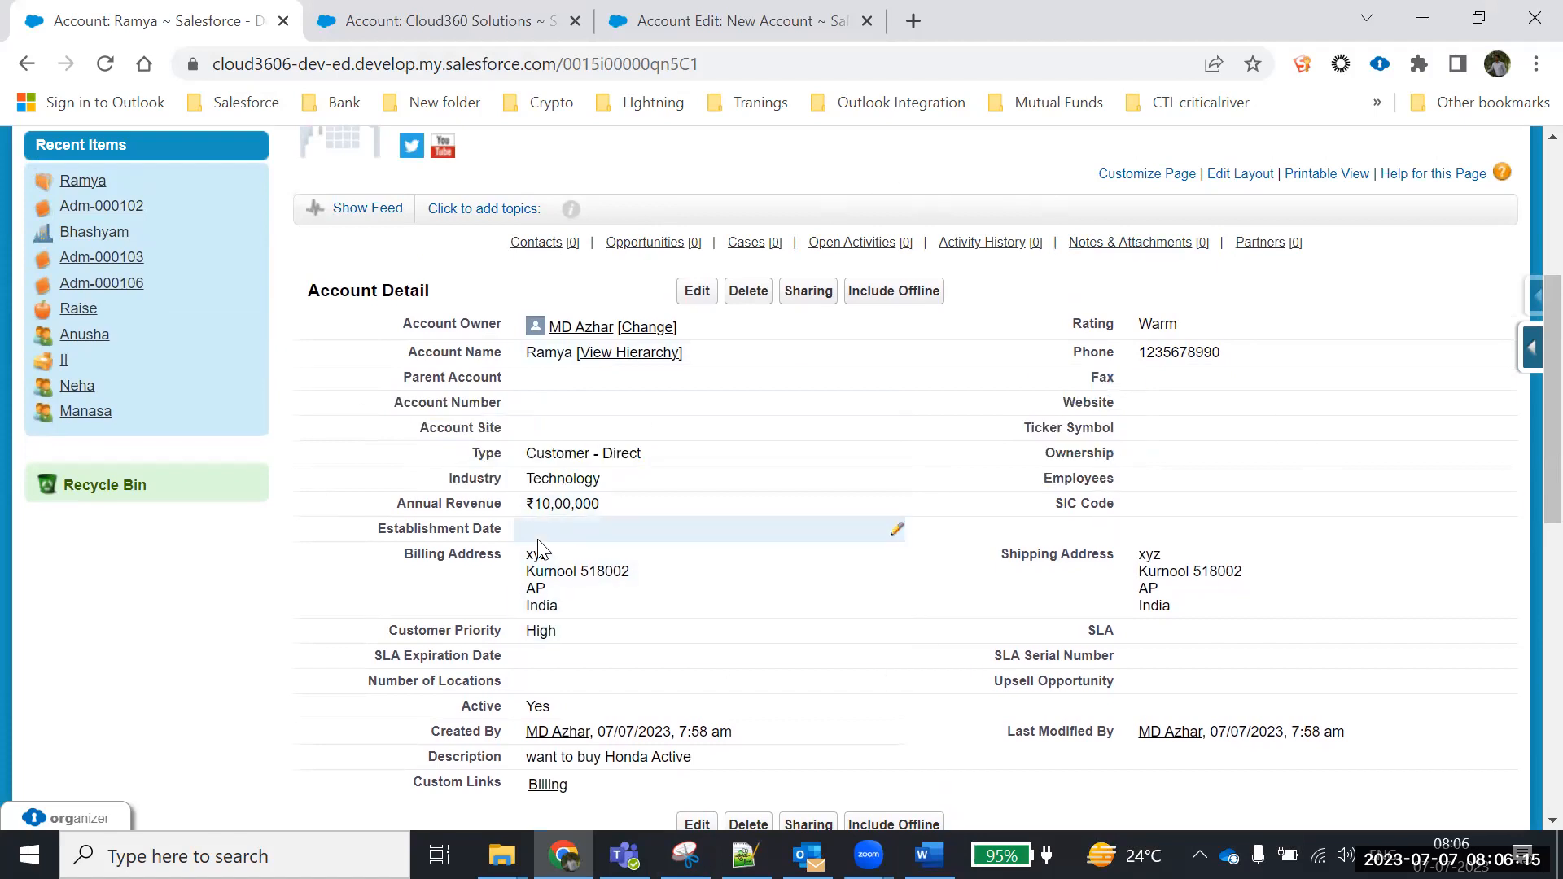
click(701, 18)
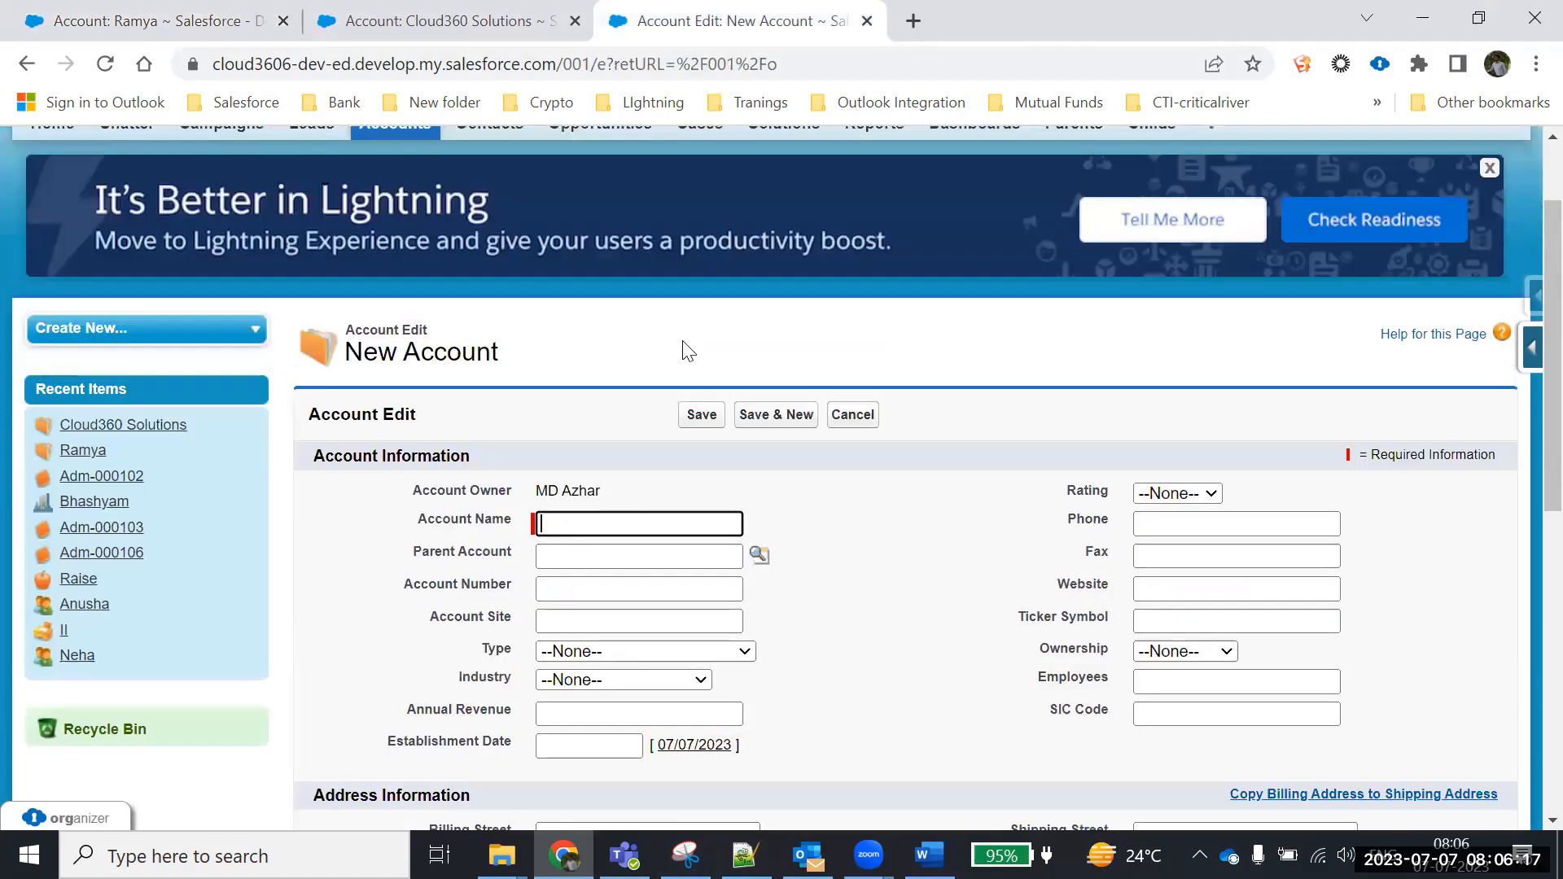
scroll(448, 136, up, 2)
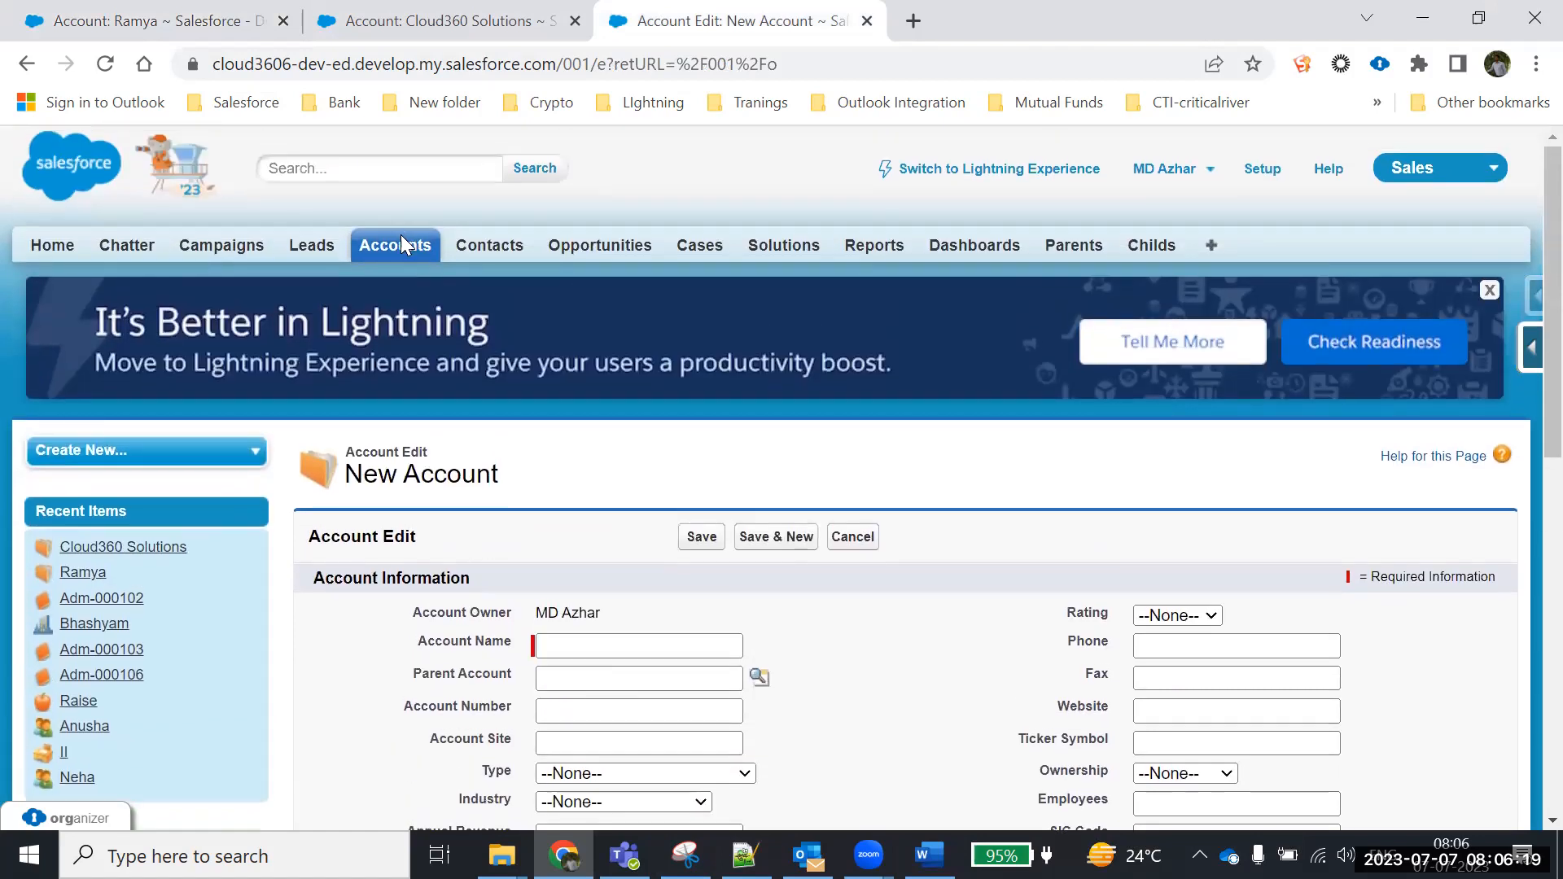
click(401, 242)
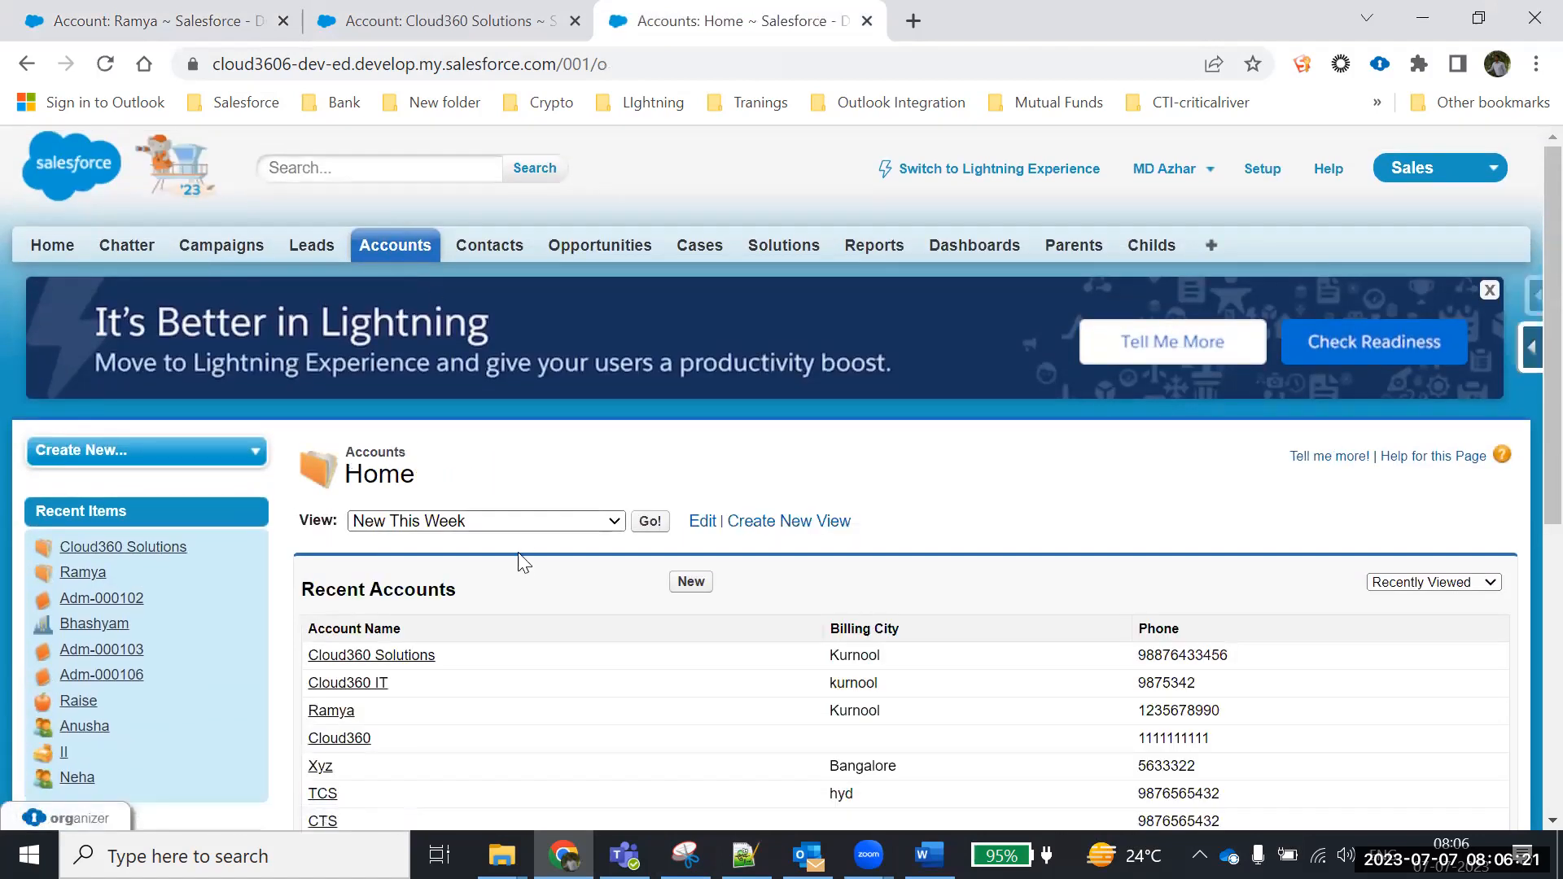
scroll(522, 562, down, 3)
click(698, 346)
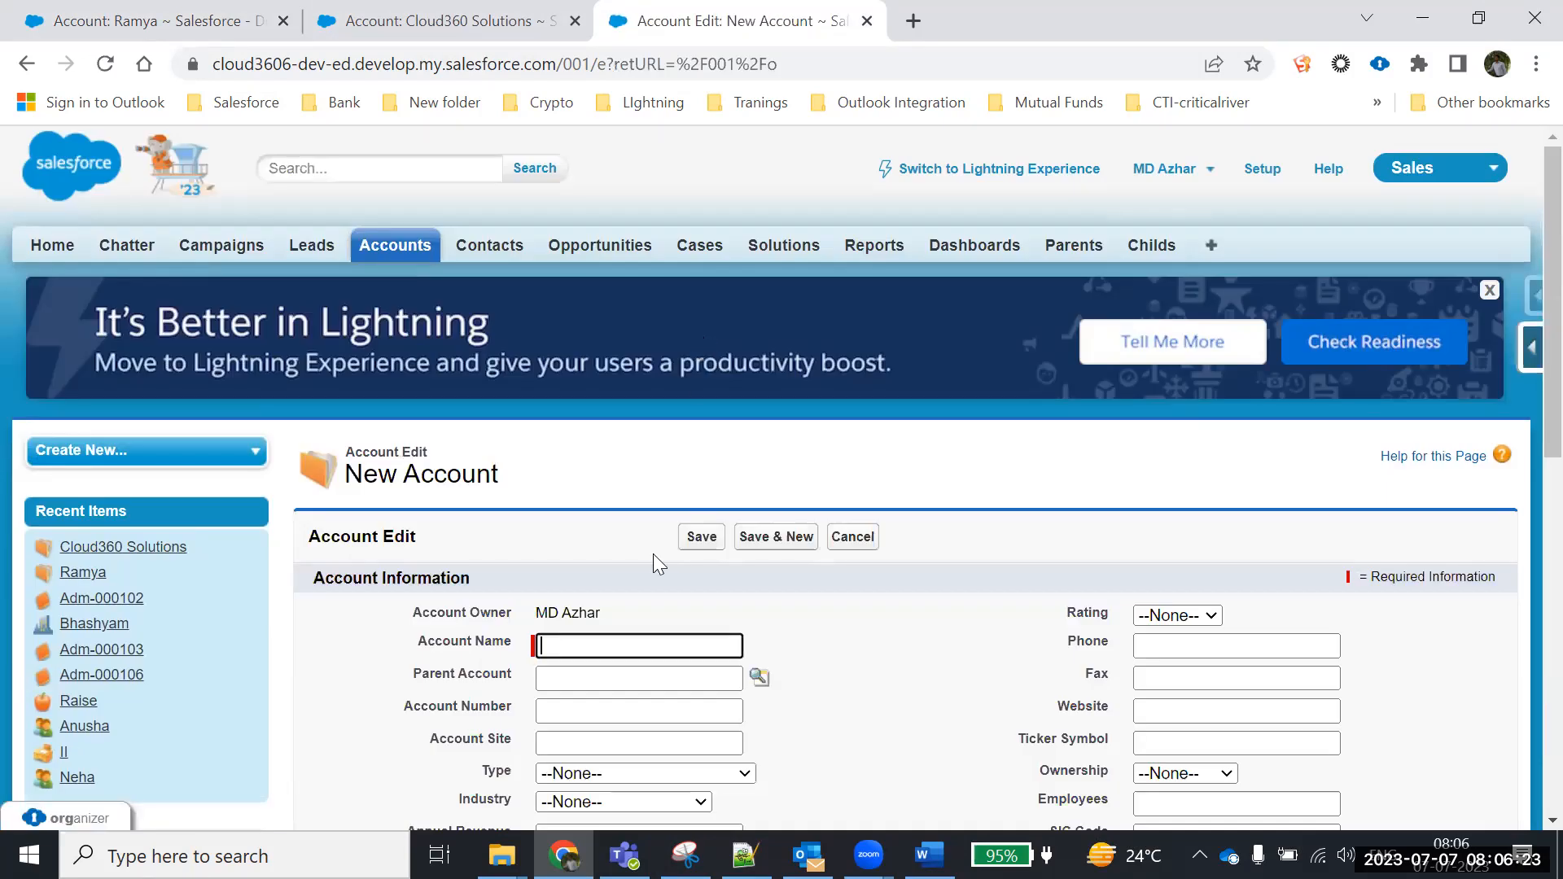
scroll(657, 562, down, 3)
scroll(698, 489, up, 3)
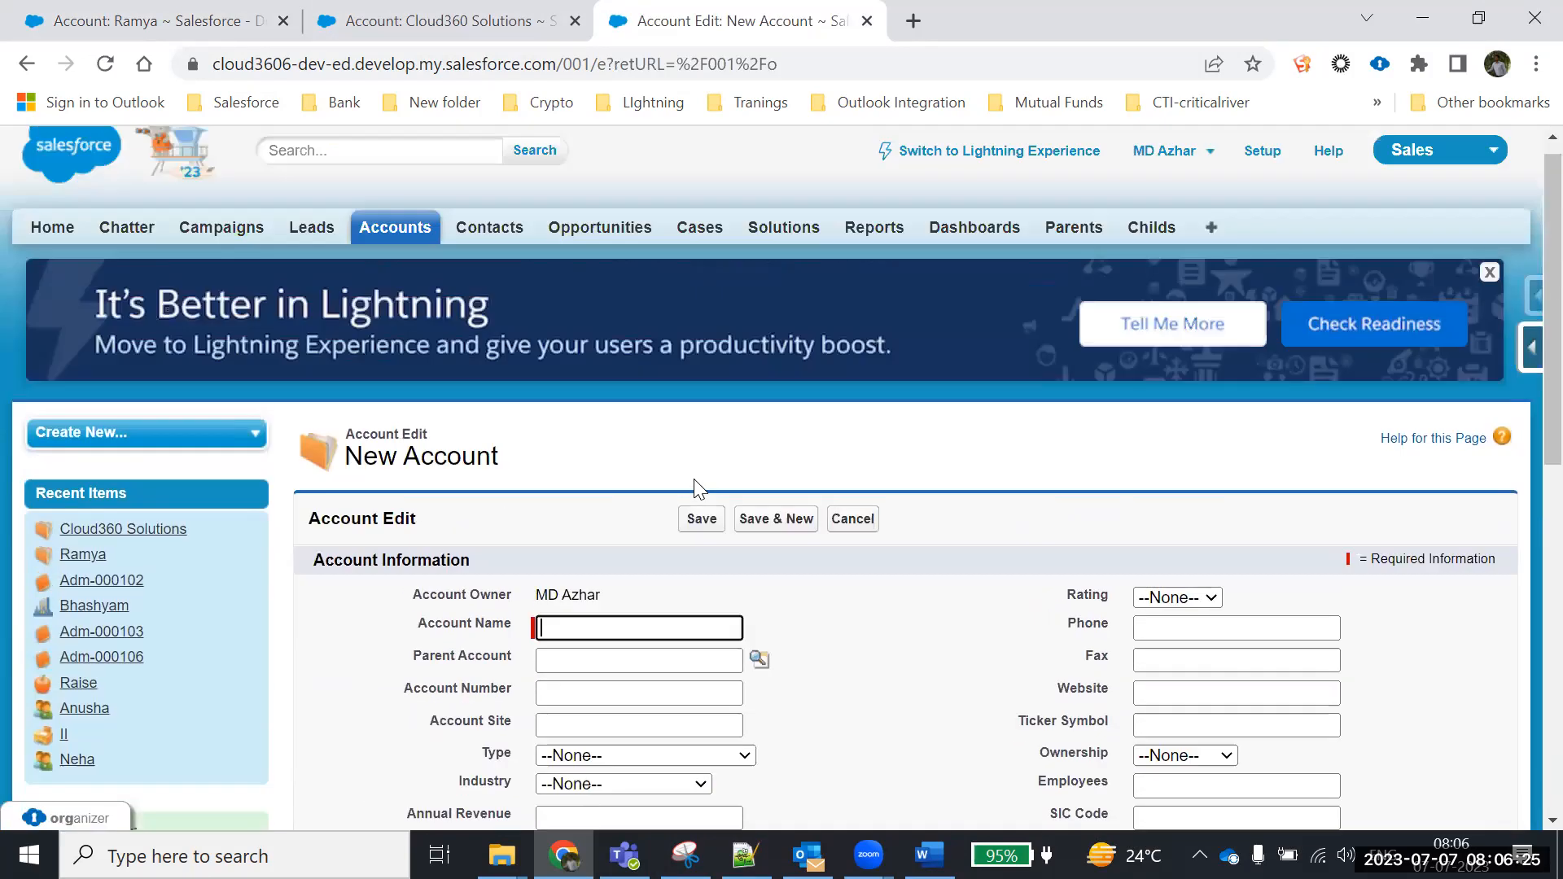
scroll(696, 489, up, 1)
click(415, 257)
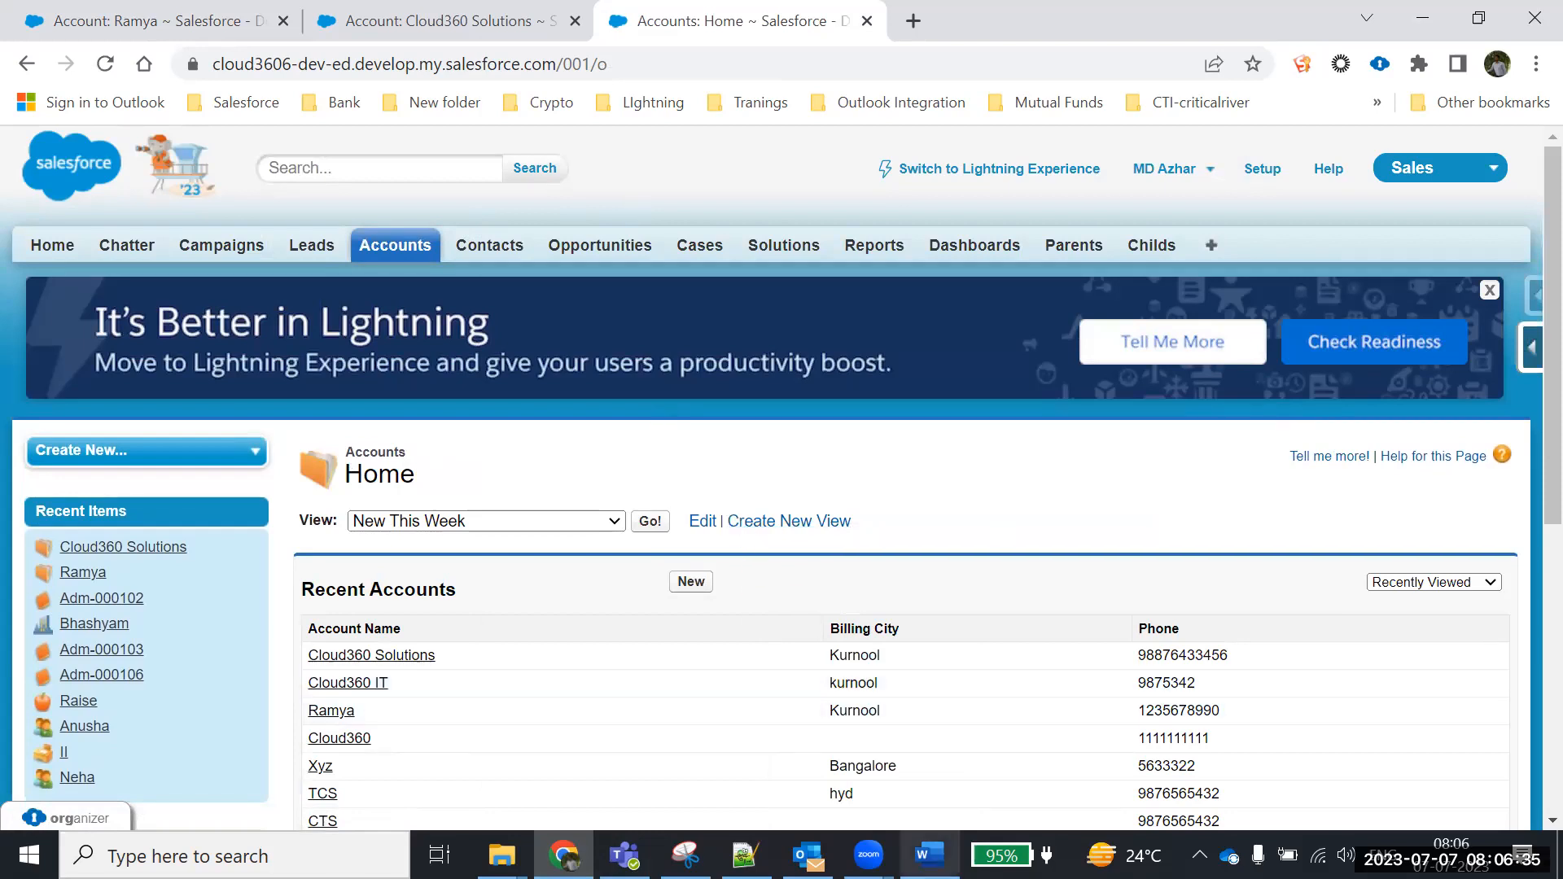
Check the two customer types in the Word notes, then return to Accounts home
key(alt+Tab)
drag(408, 438, 734, 637)
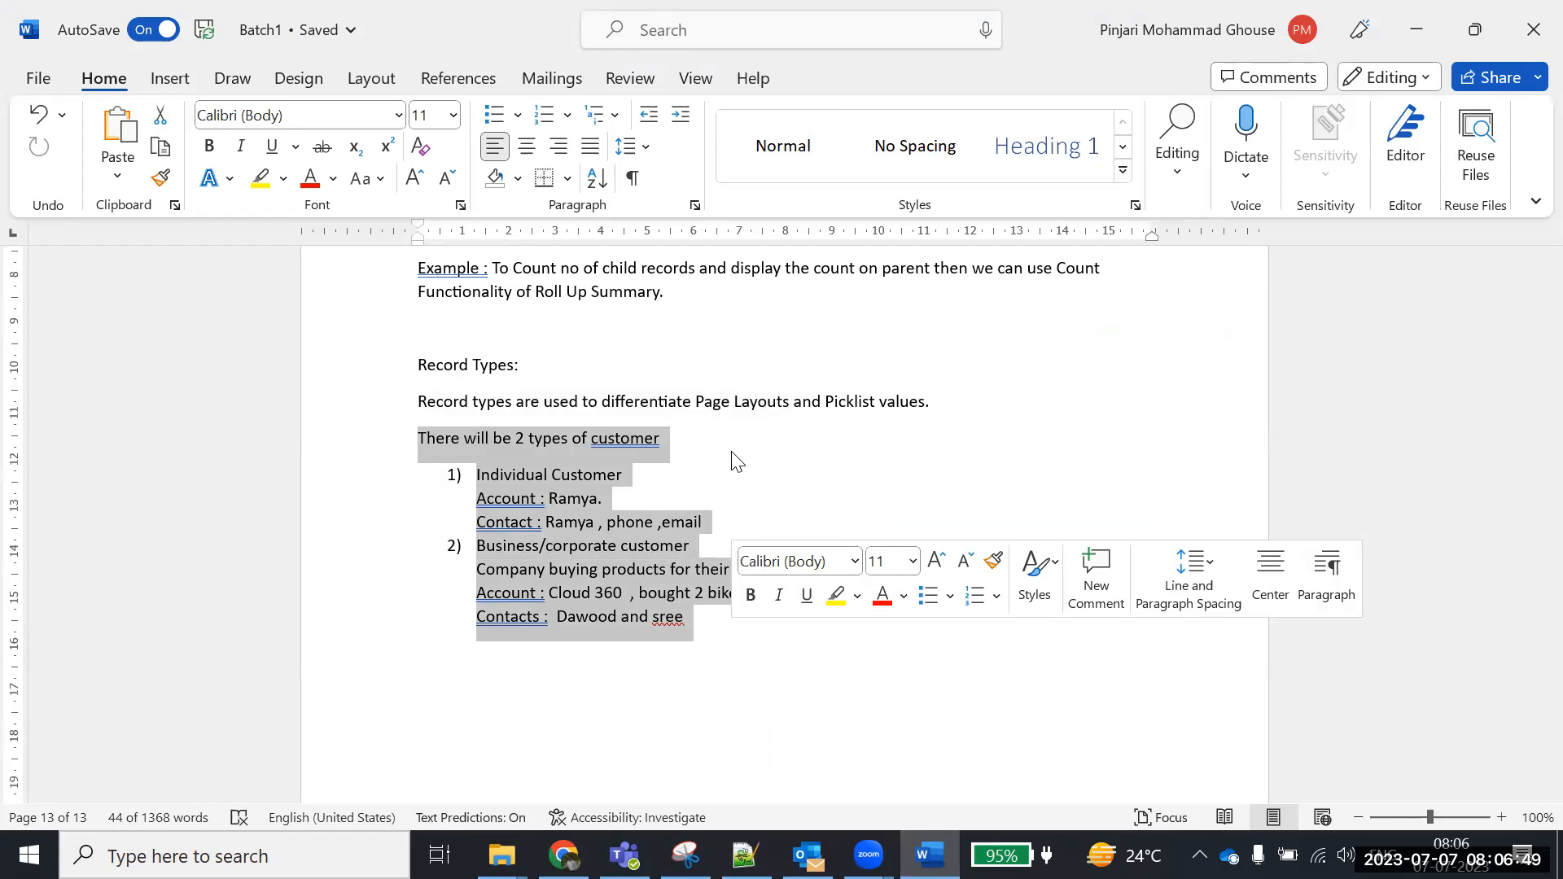
key(alt+Tab)
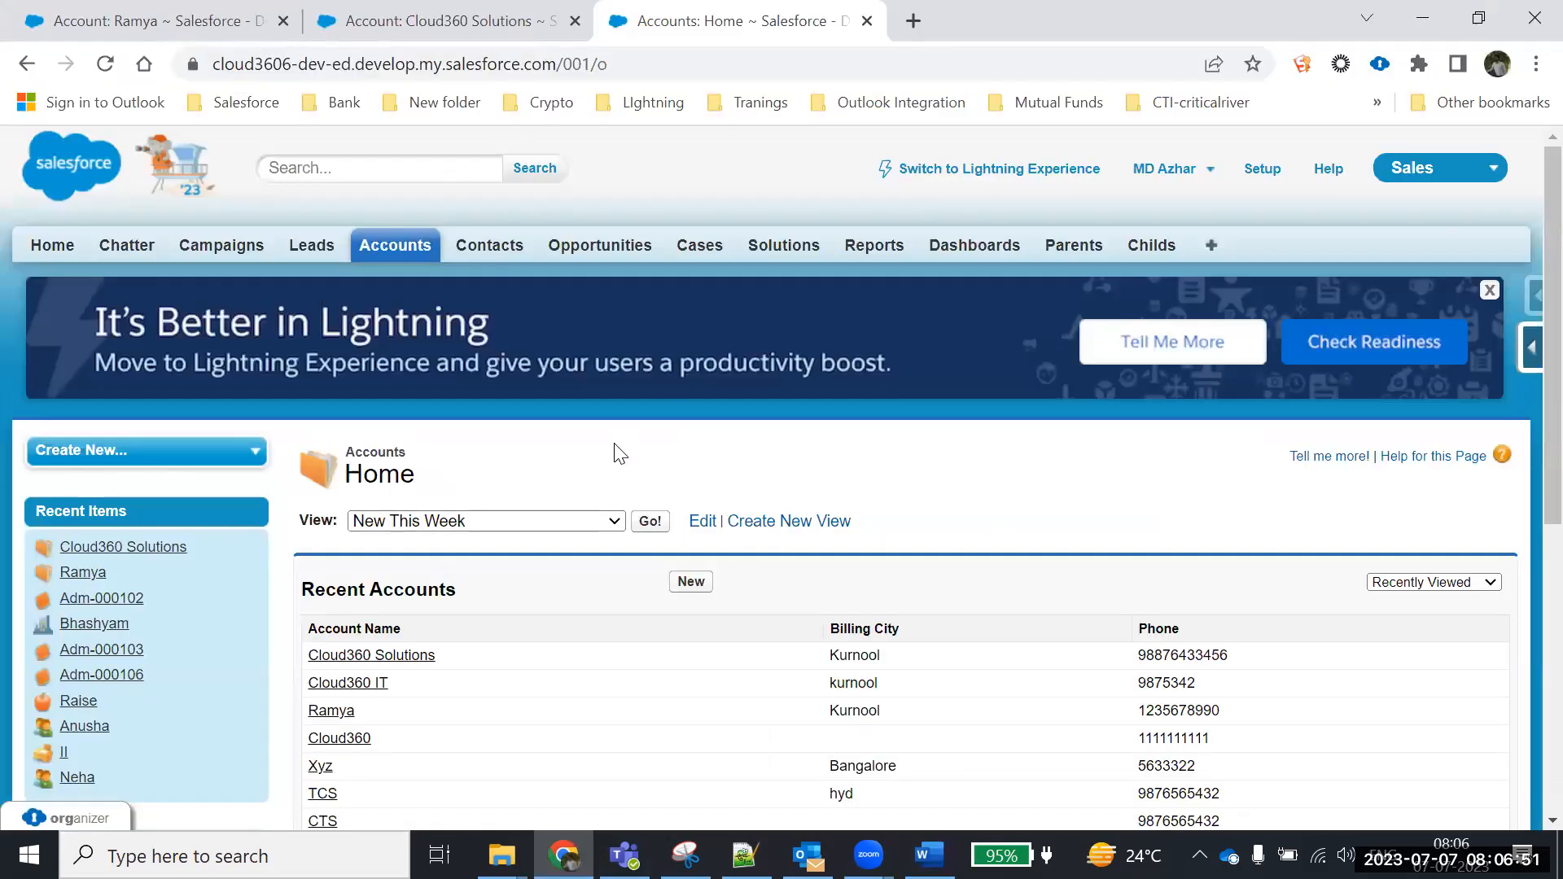
Open Setup from the Accounts home and scroll down to the Build section
click(397, 259)
click(1262, 169)
scroll(568, 297, down, 1)
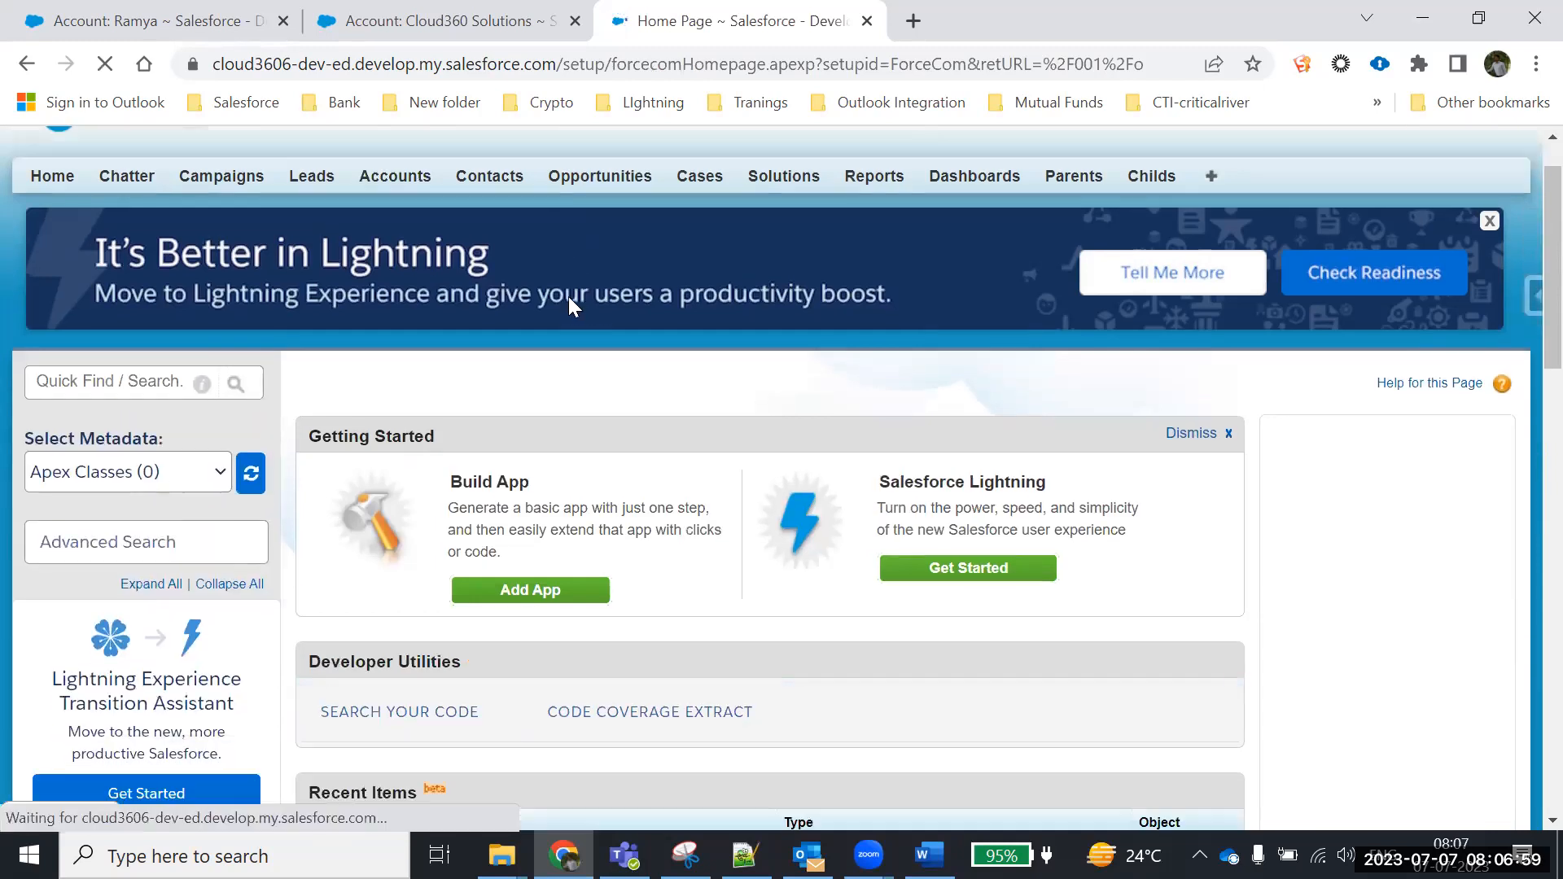
scroll(569, 297, down, 5)
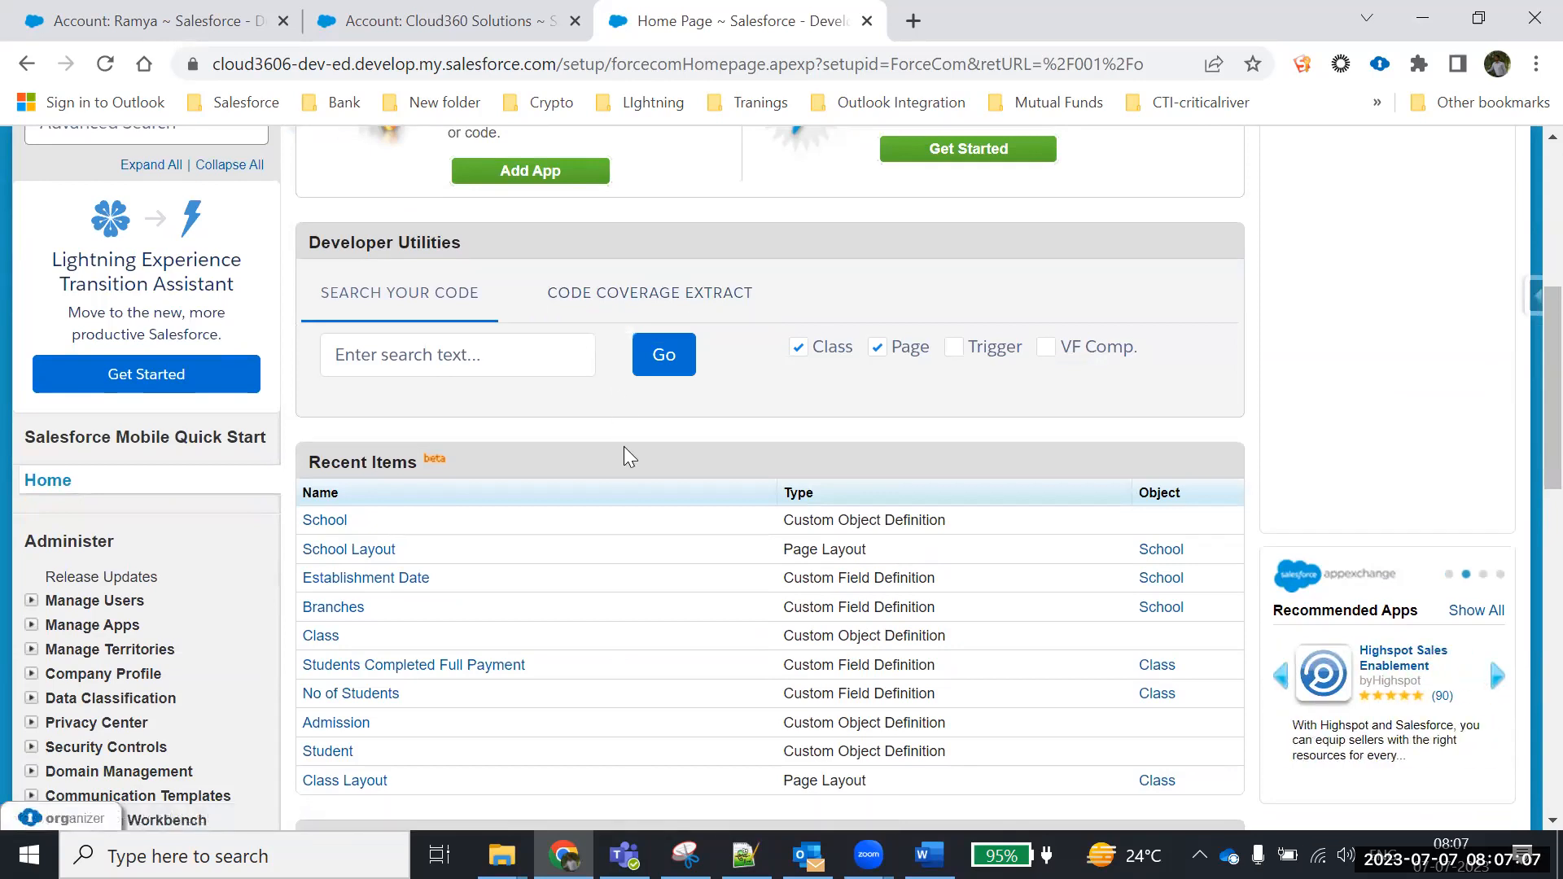
scroll(787, 392, down, 10)
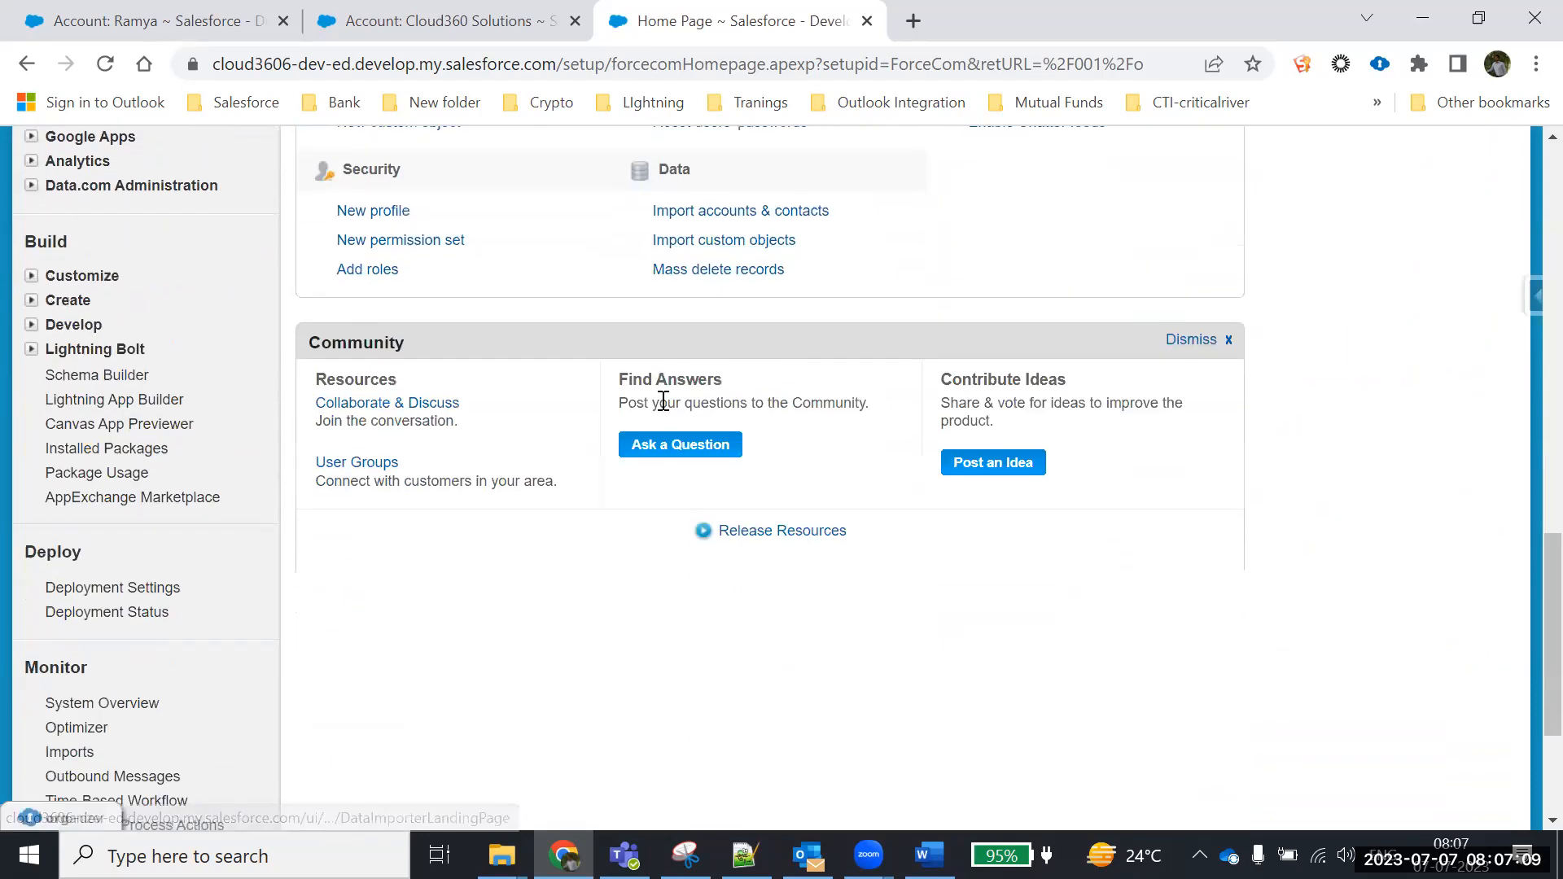
Expand Customize and then Accounts in the Setup sidebar to list Page Layouts and Record Types
click(31, 277)
click(30, 277)
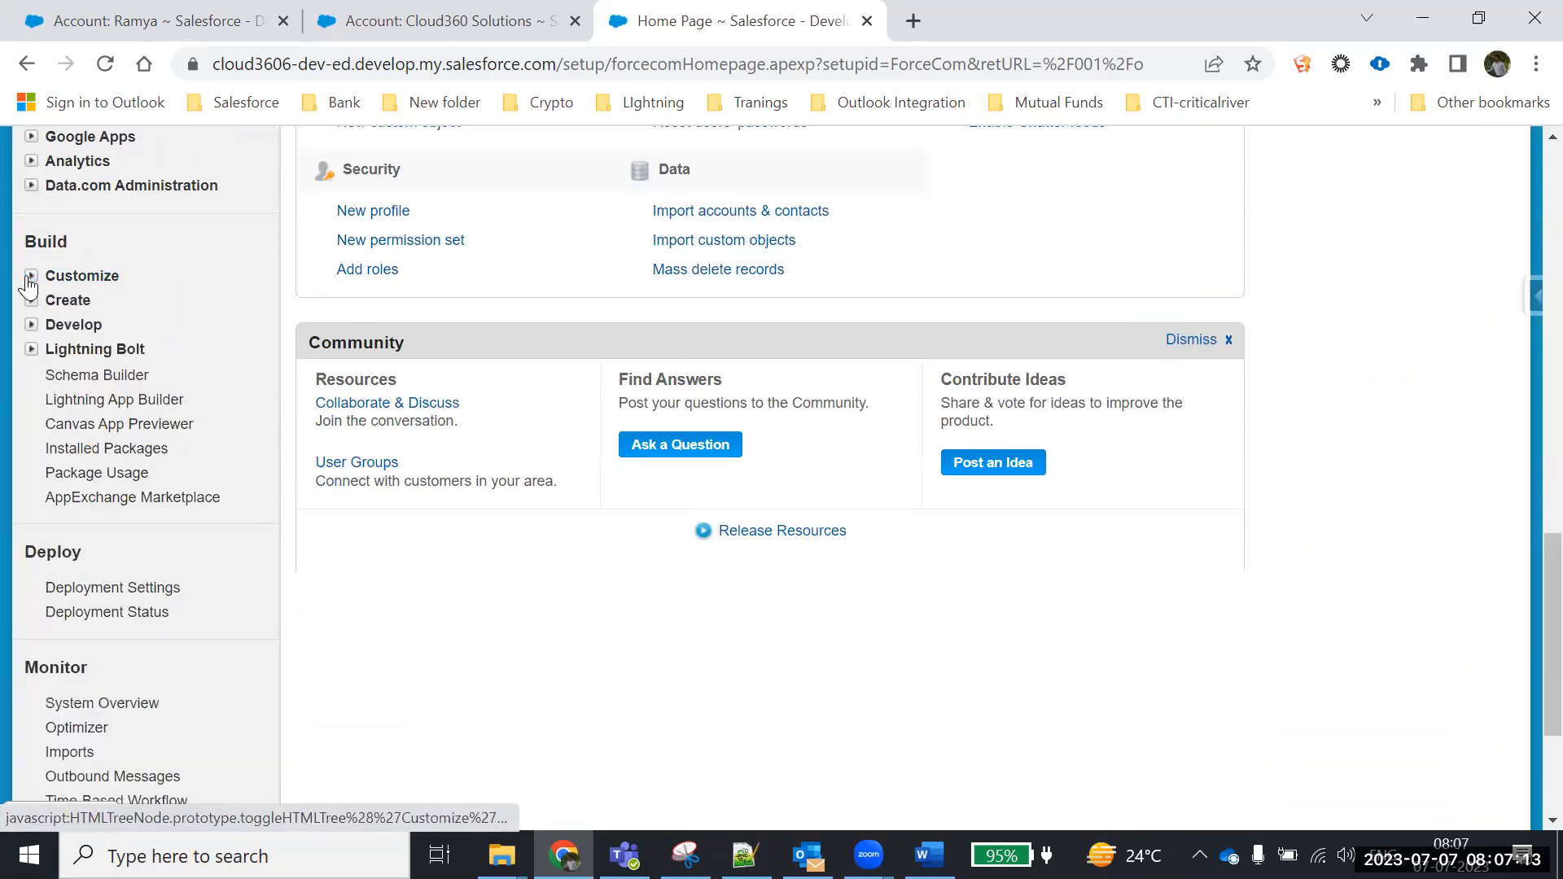
click(31, 301)
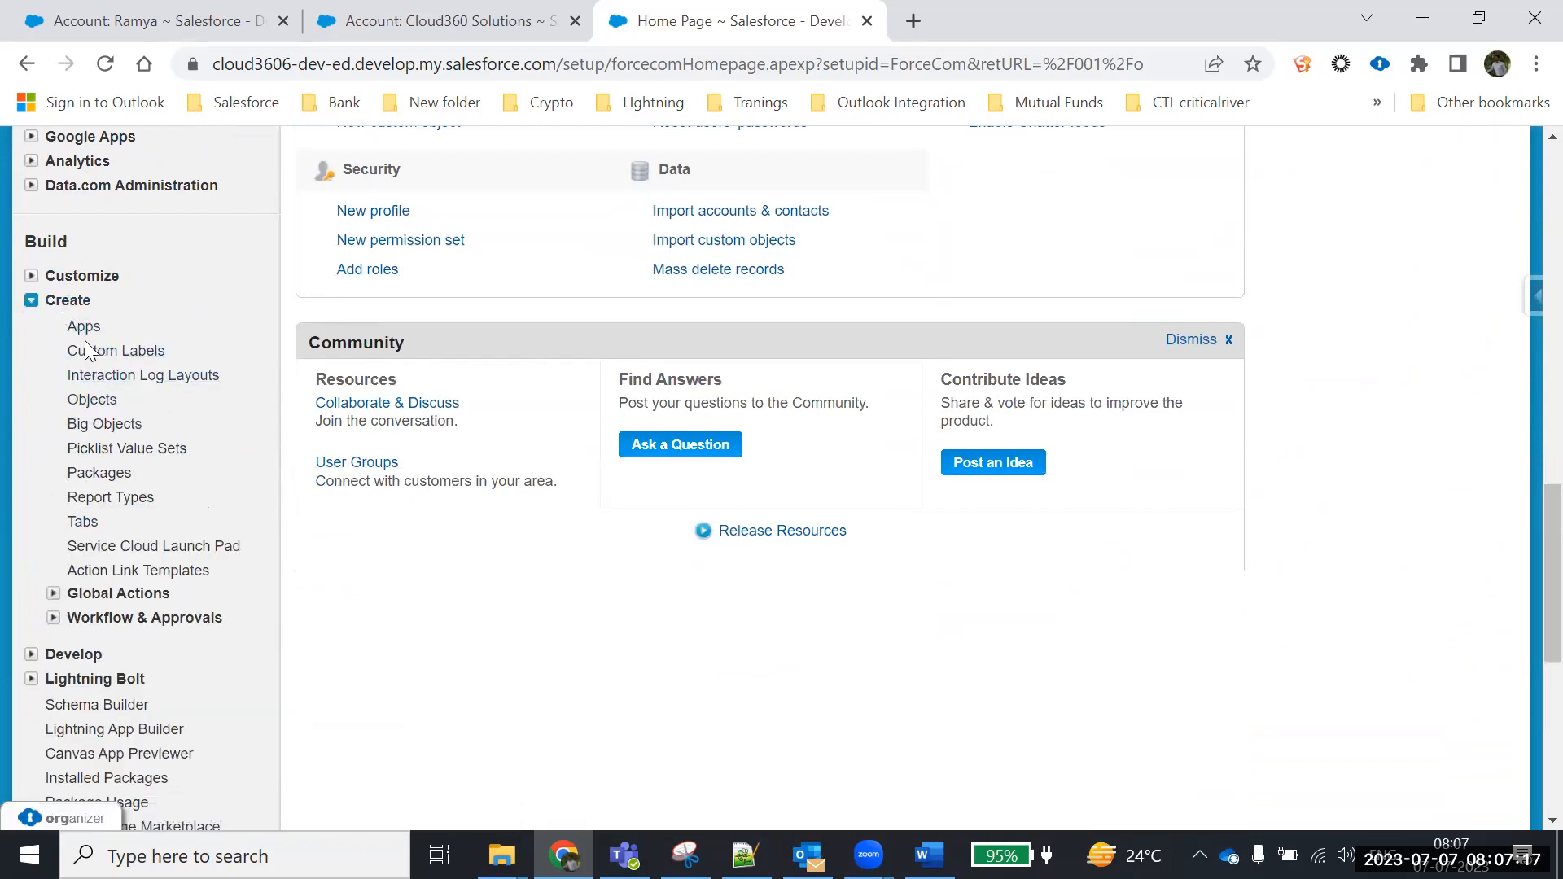
click(31, 303)
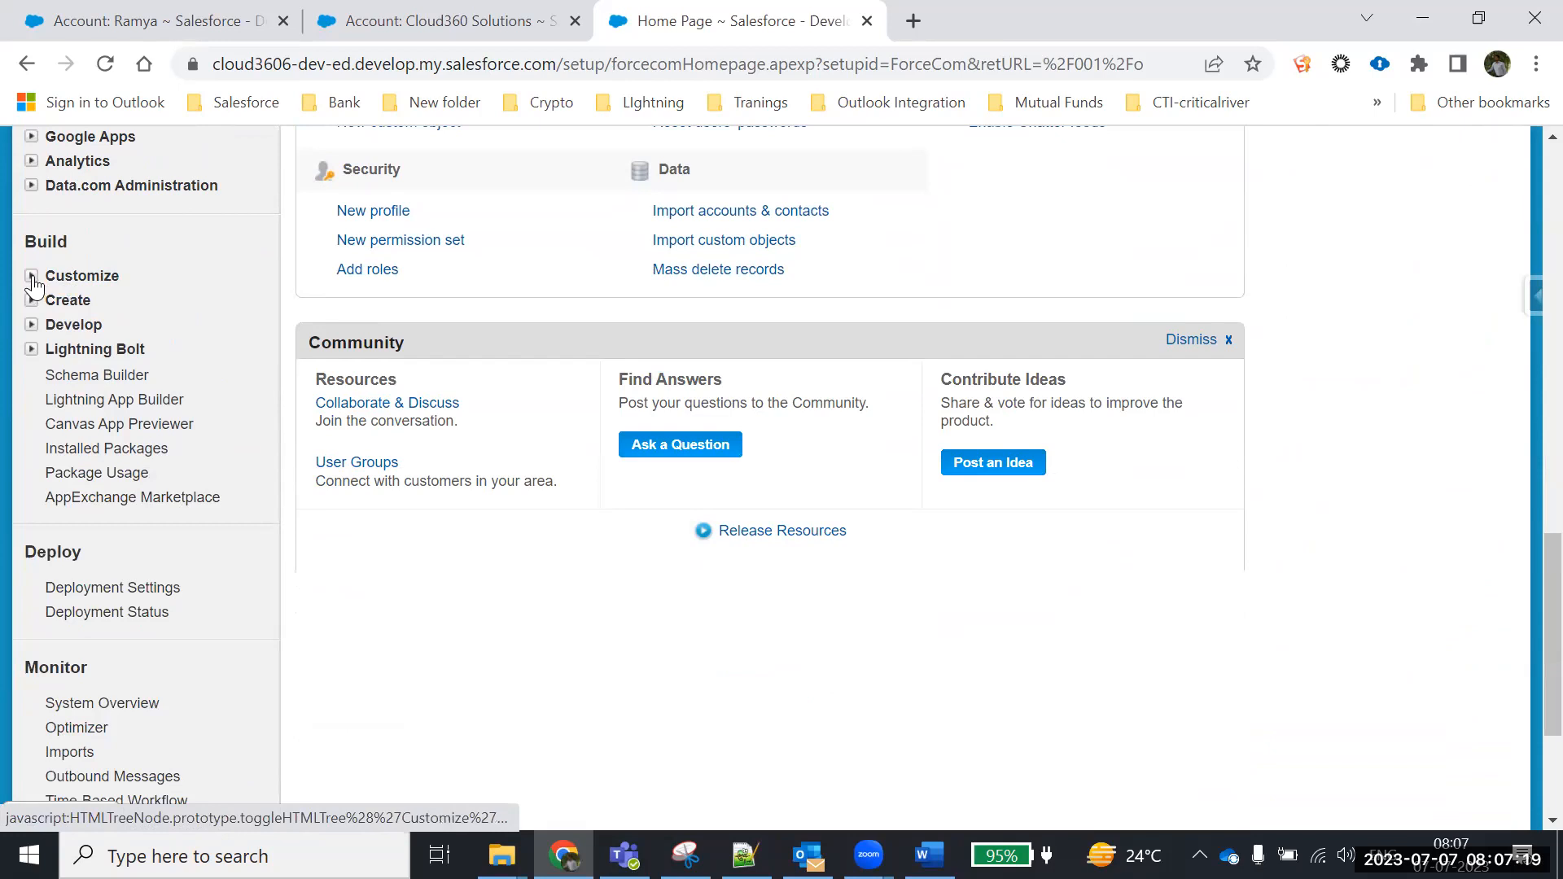
click(32, 277)
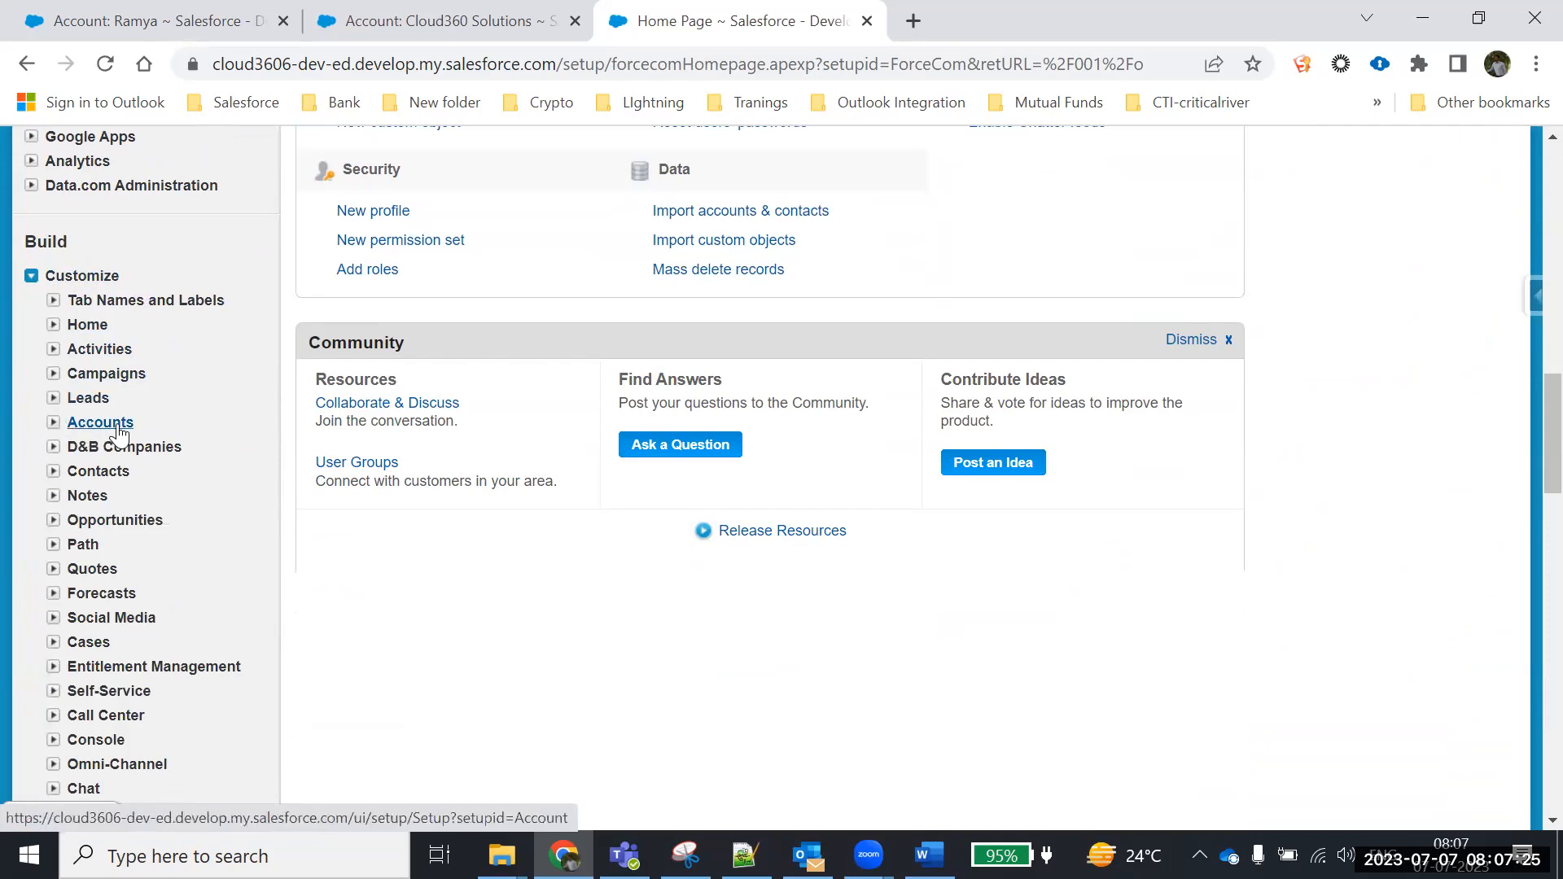
click(52, 427)
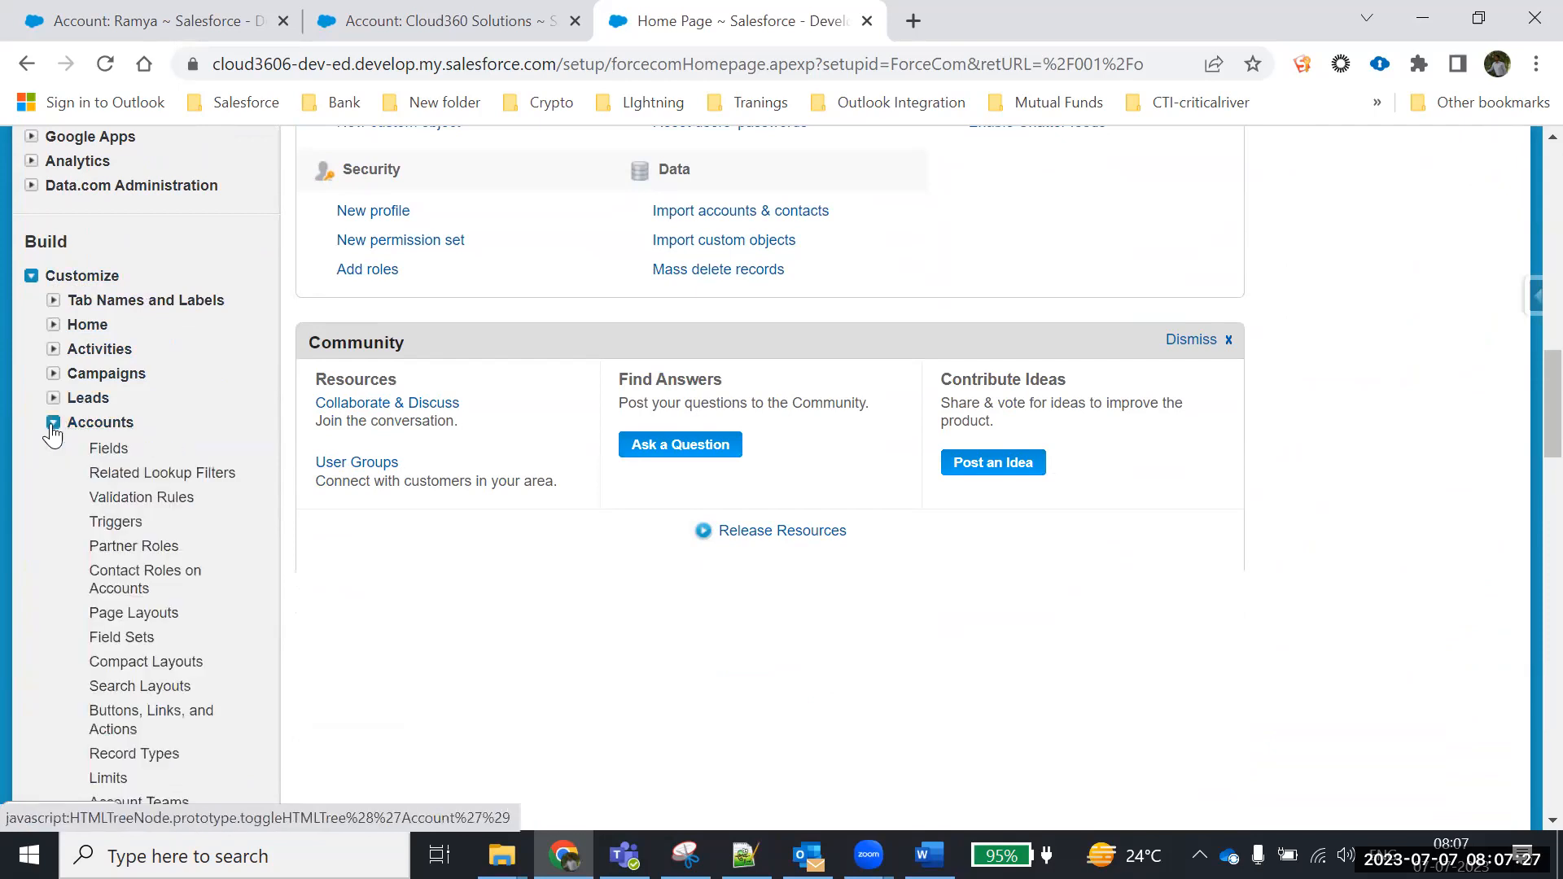
scroll(139, 480, down, 1)
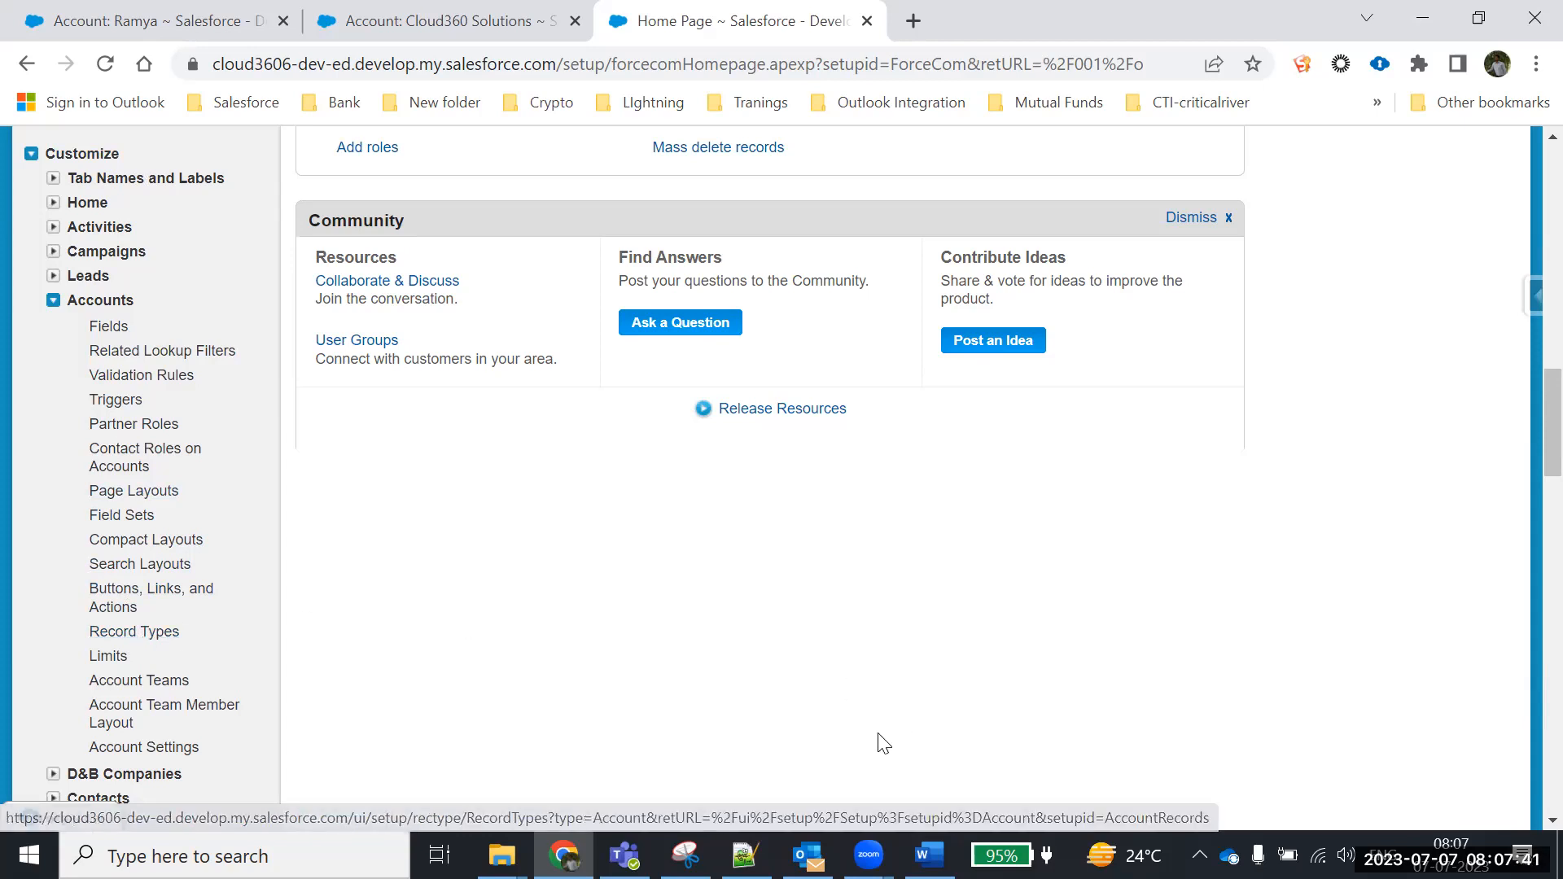
Highlight 'Page Layouts' in the Word record types note, then return to Setup
key(alt+Tab)
drag(698, 401, 789, 405)
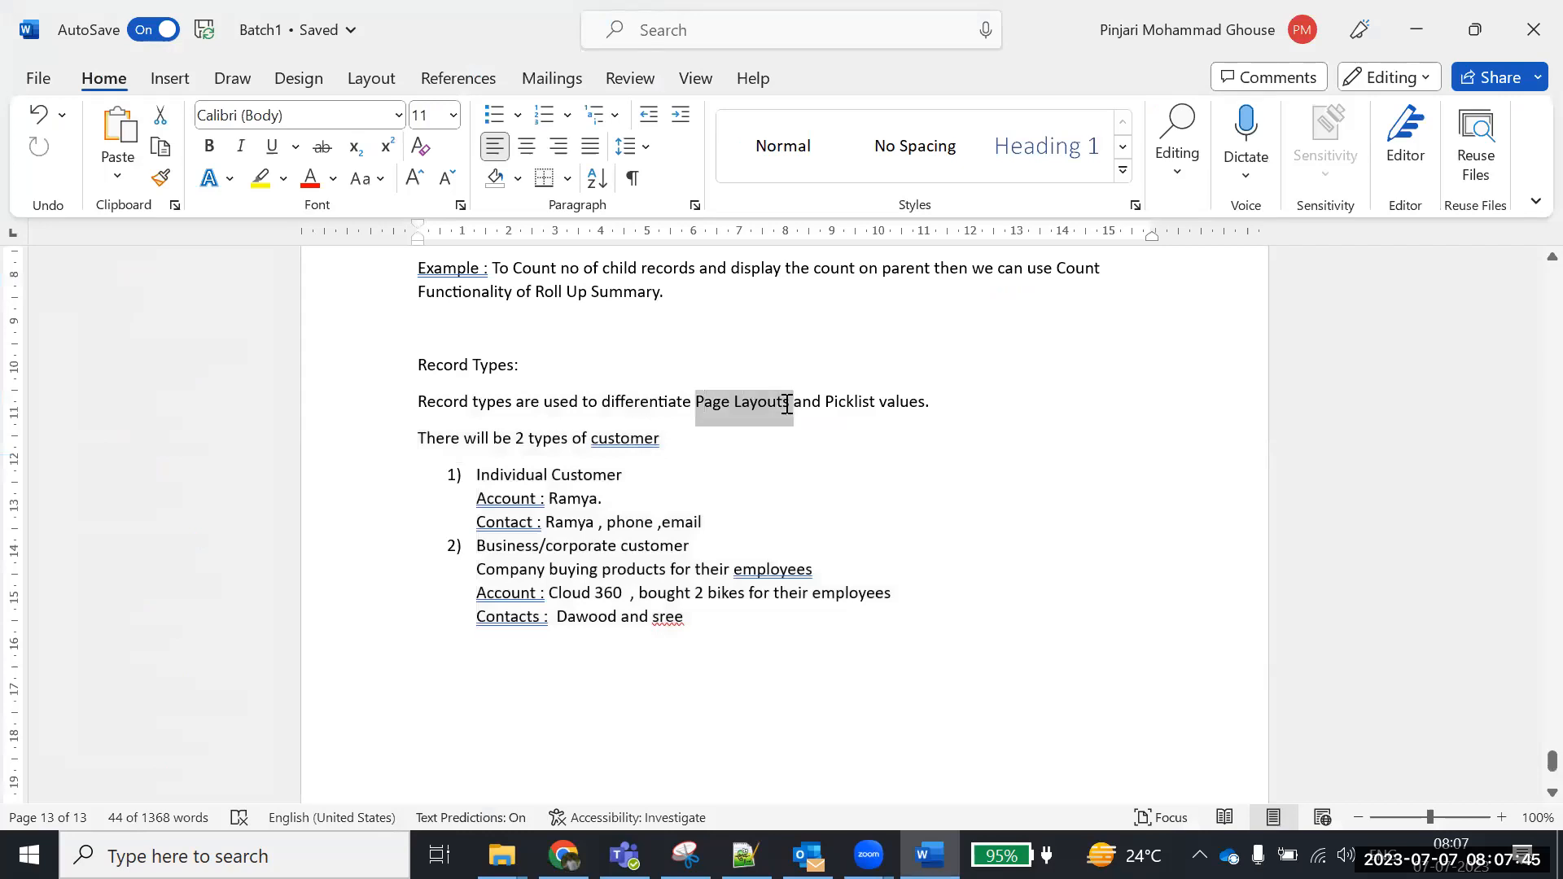
key(alt+Tab)
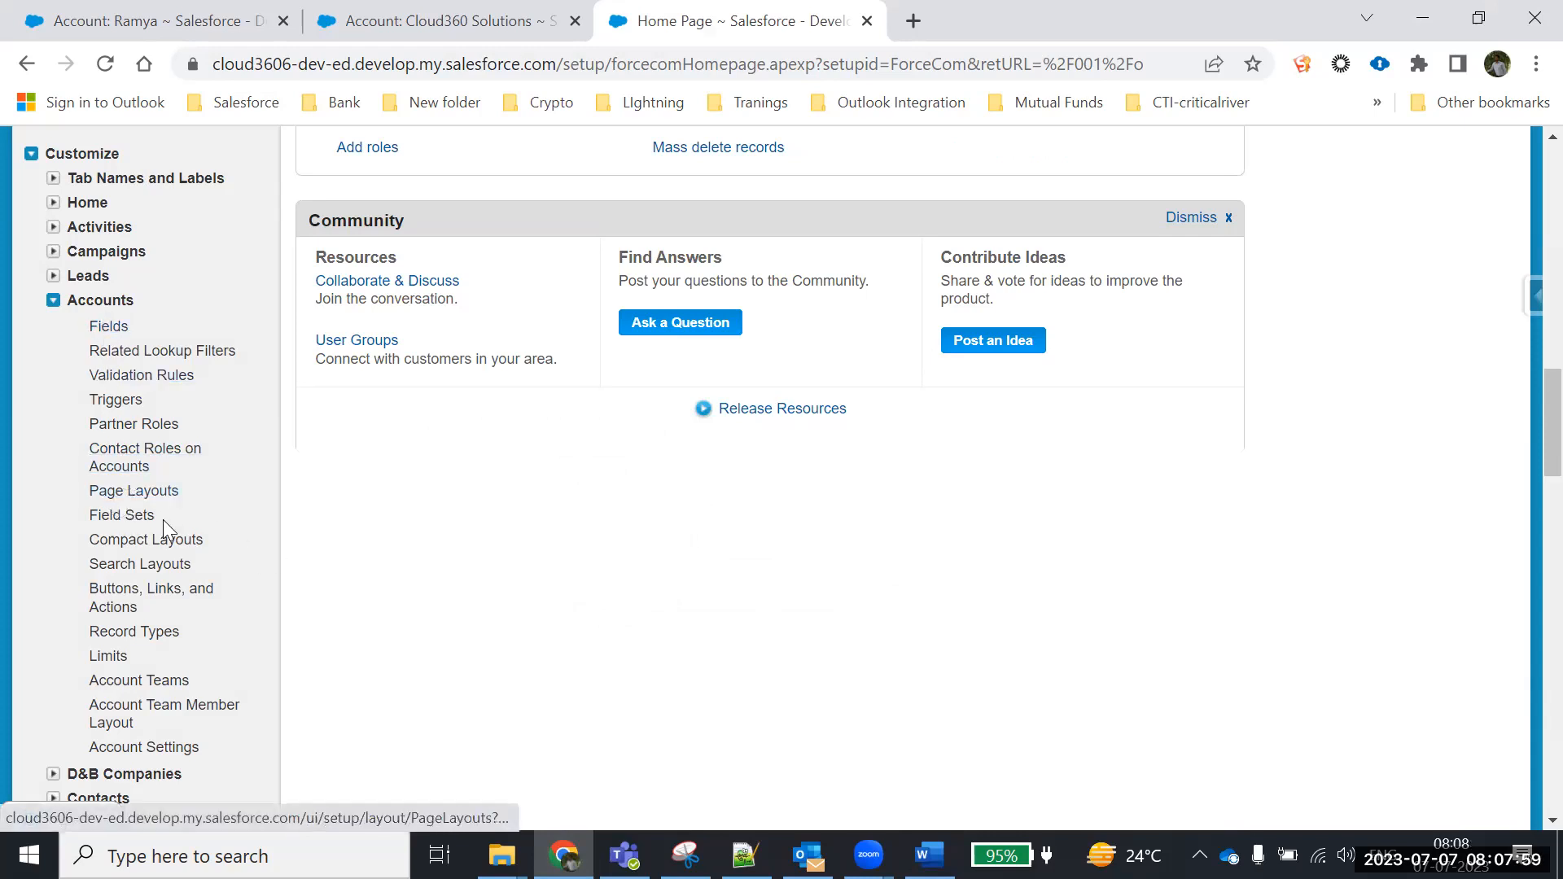
Open Accounts Page Layouts and check the Marketing, Sales, Support and default Account layouts
click(122, 491)
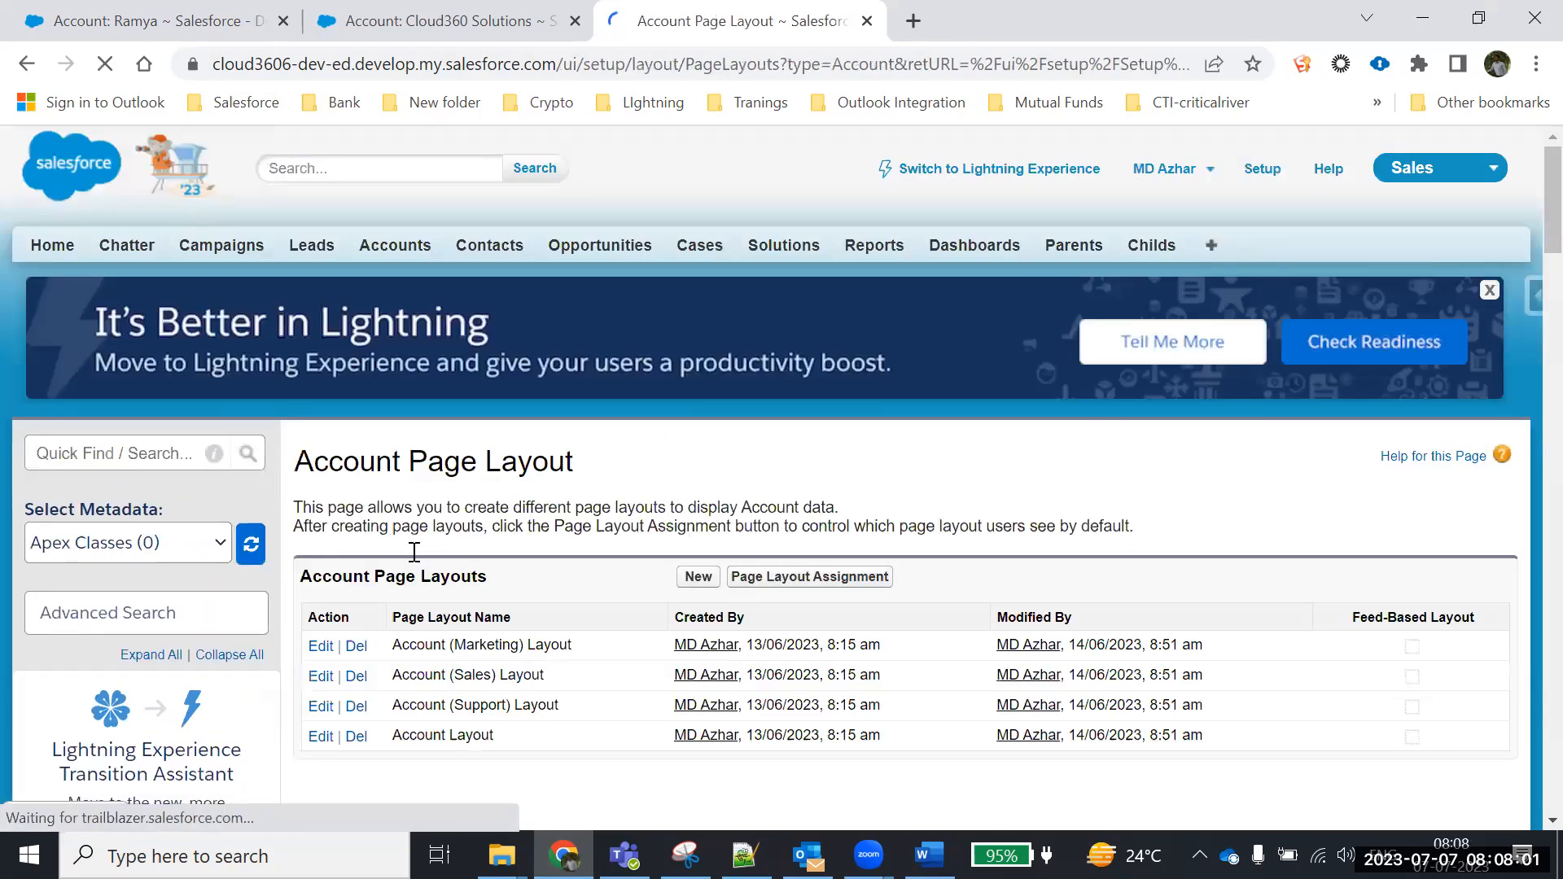
scroll(521, 525, down, 3)
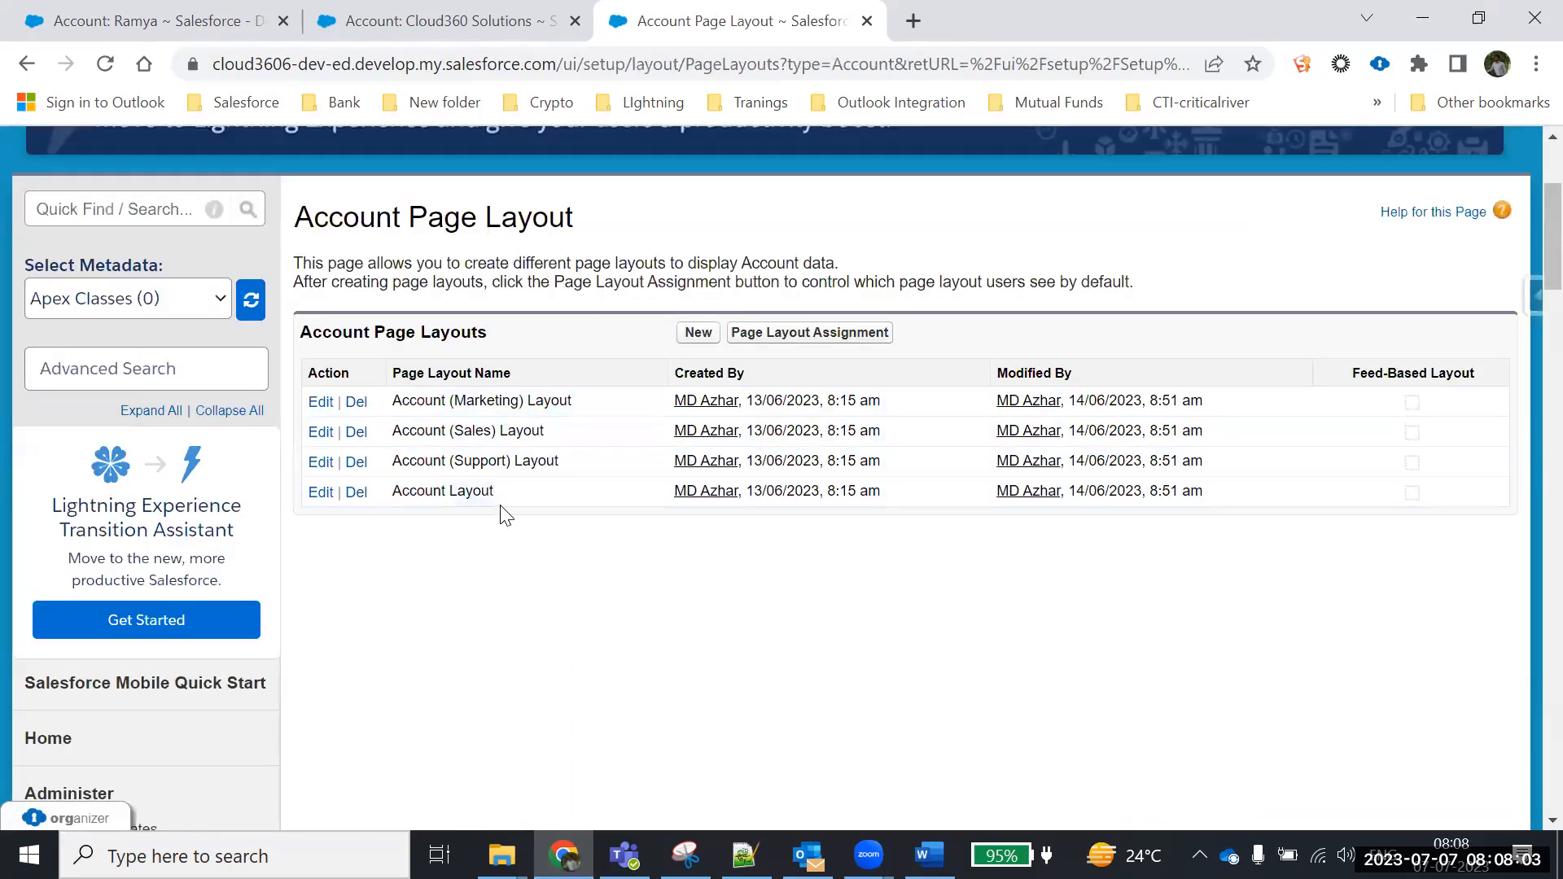
drag(500, 491, 318, 403)
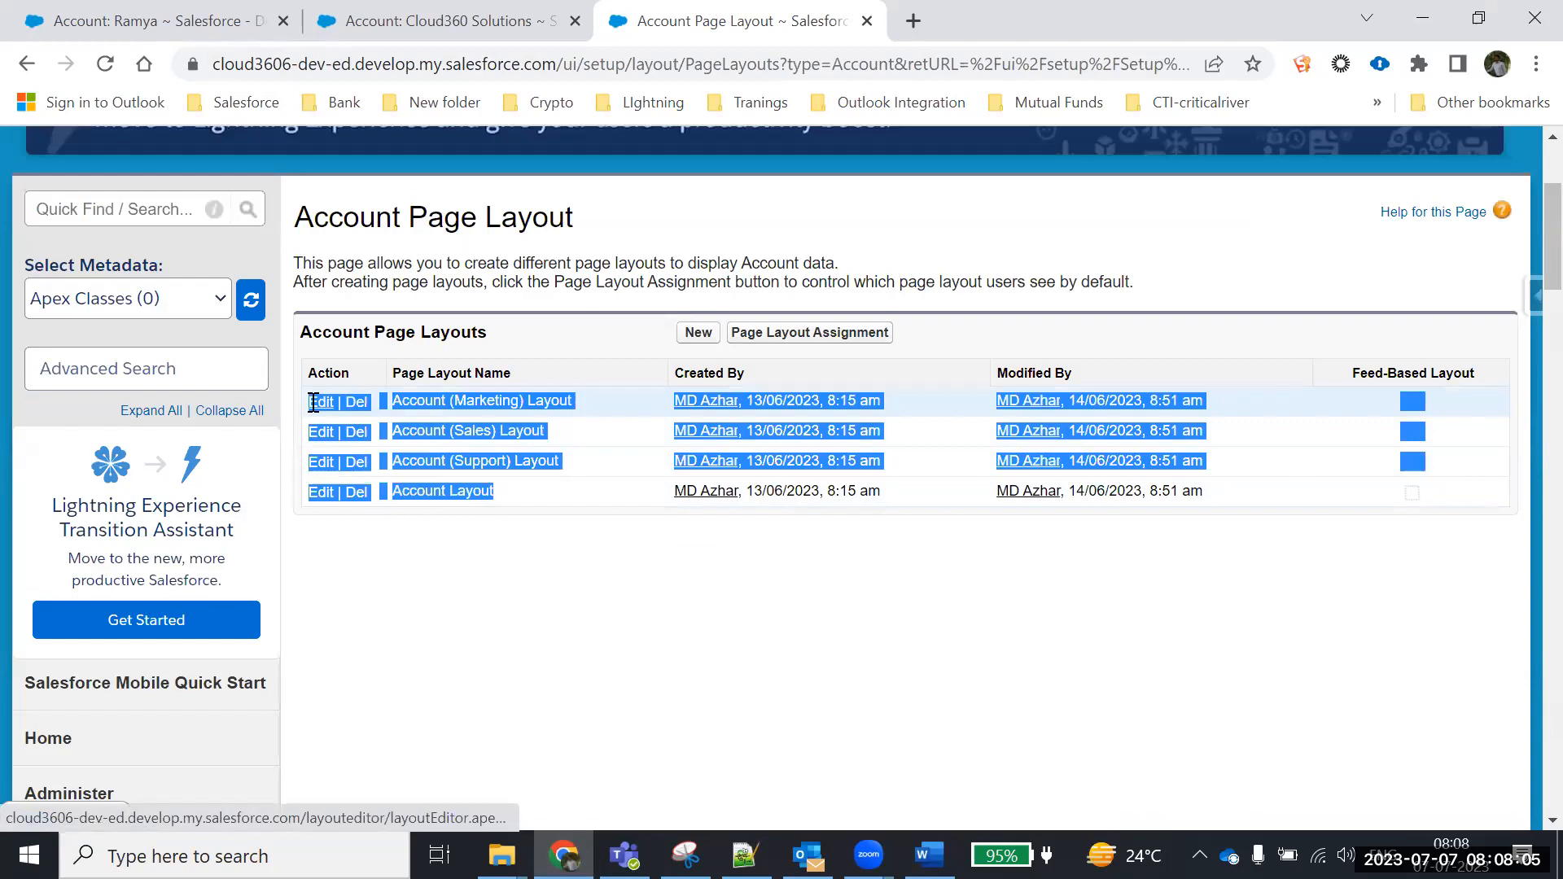
click(492, 562)
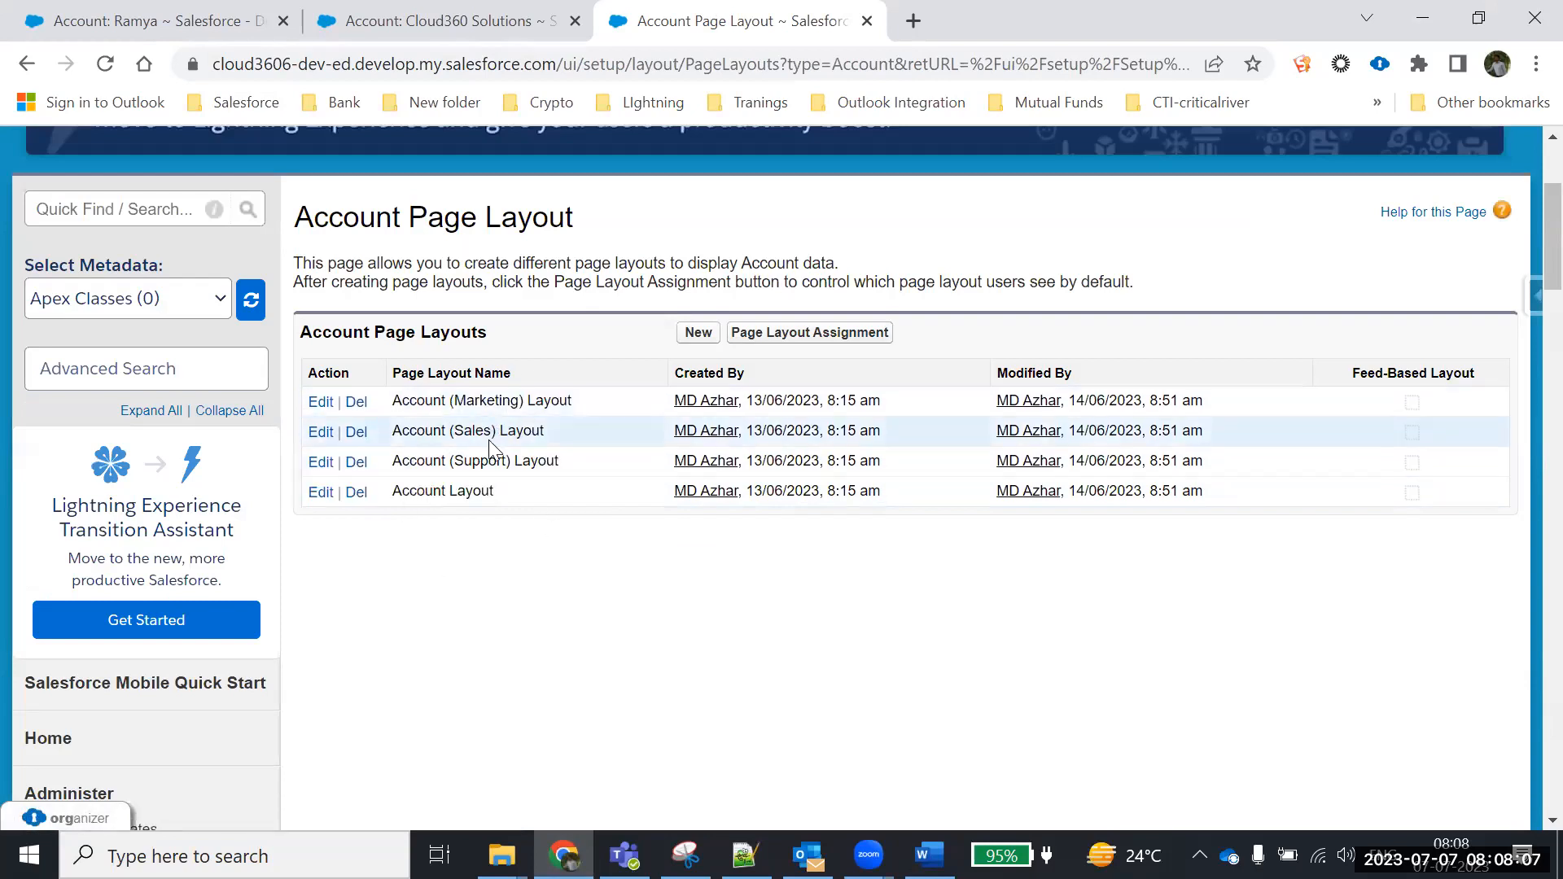
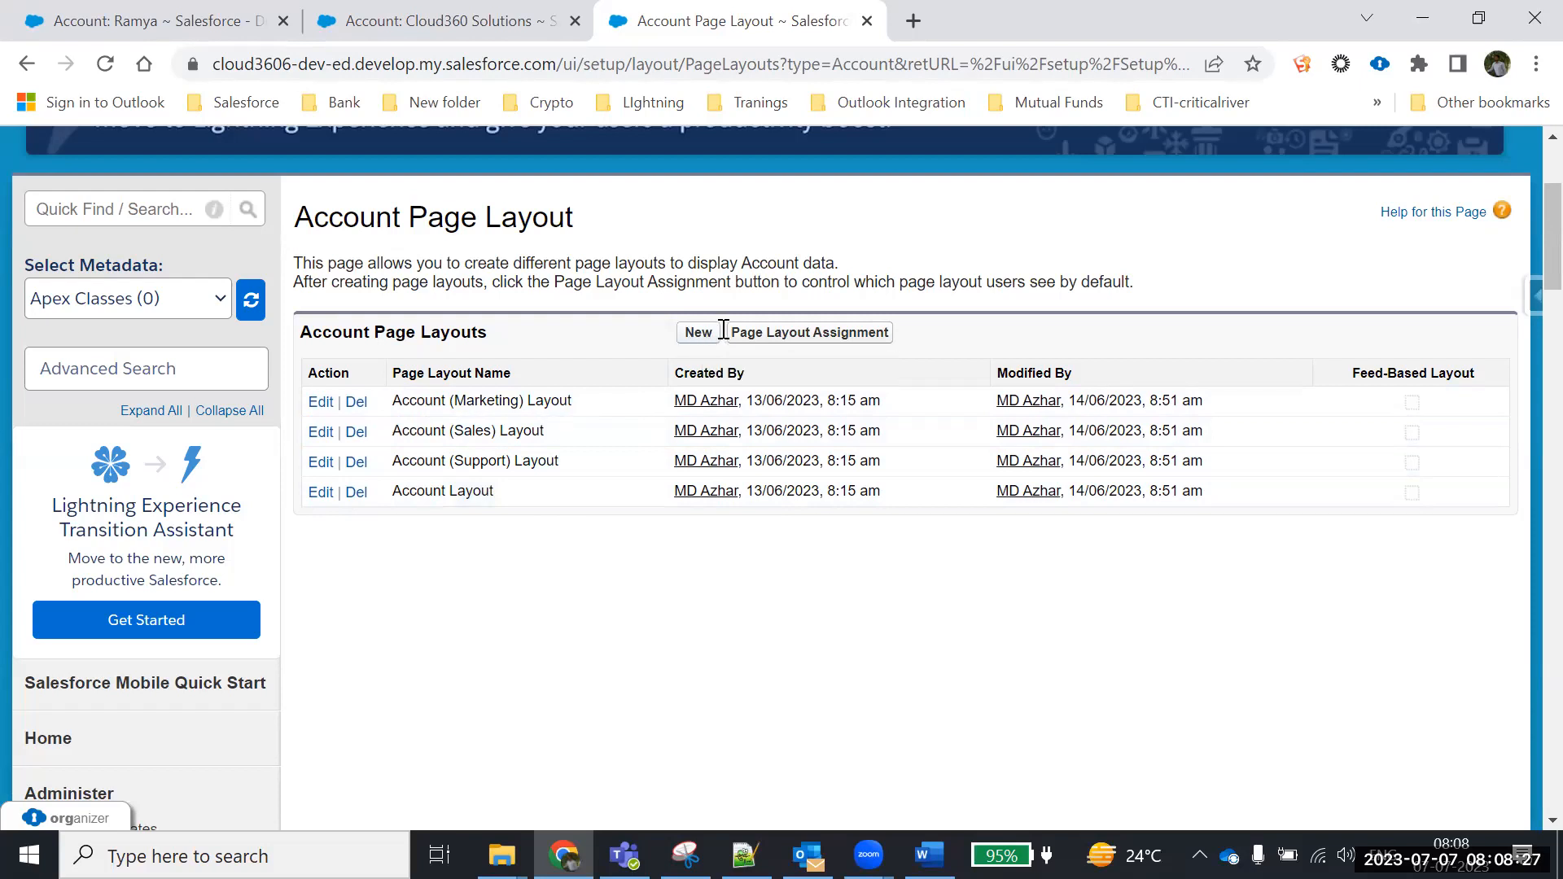
Create and save an Account page layout named 'Individual Customer', cloned from Account Layout
click(697, 334)
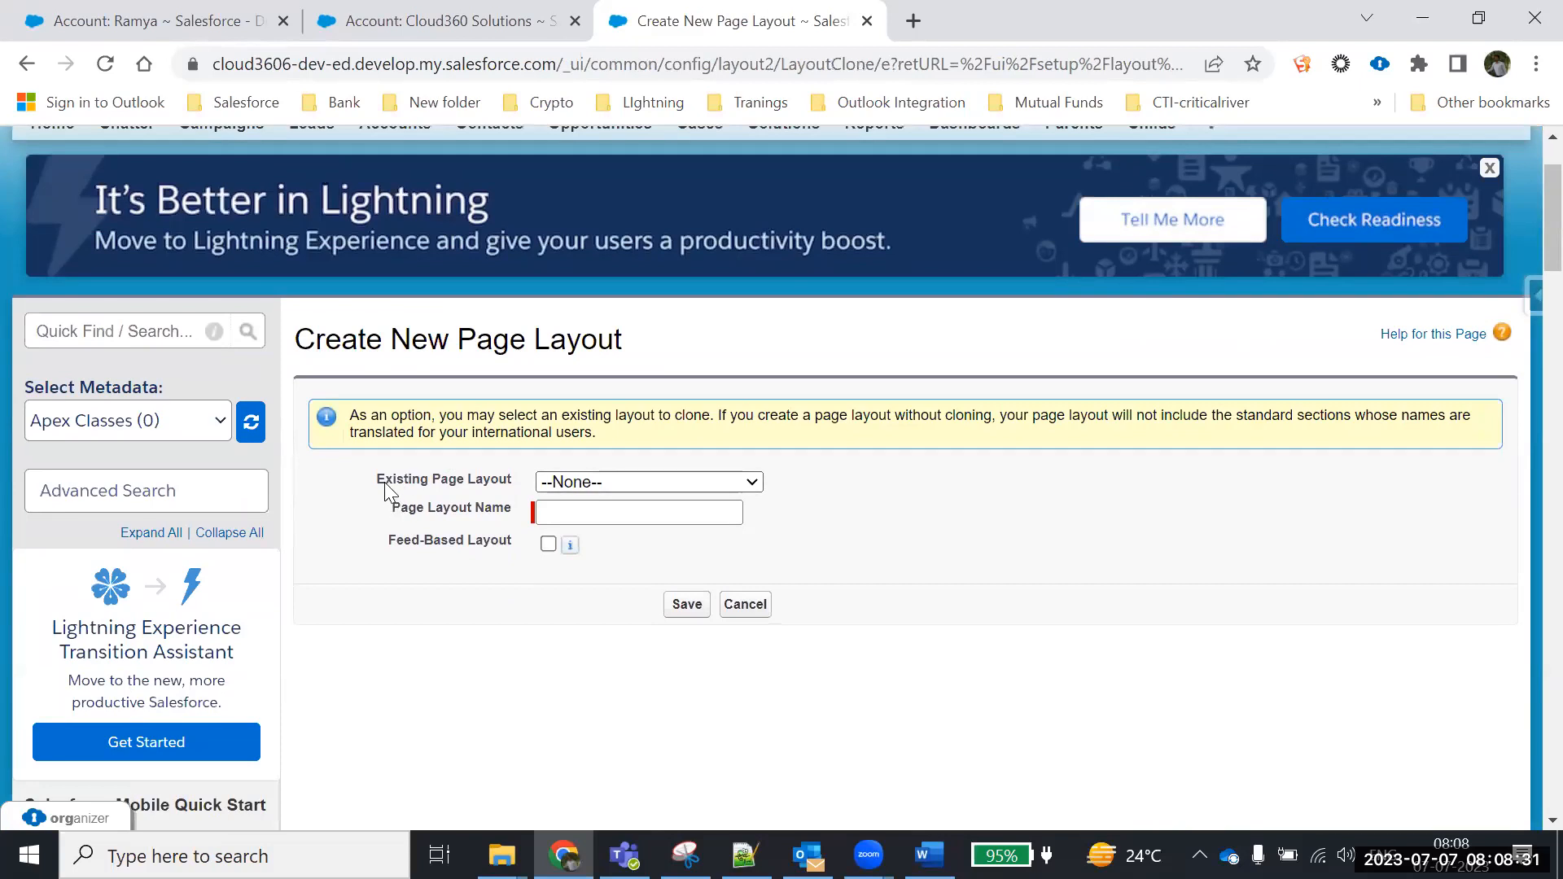
click(650, 484)
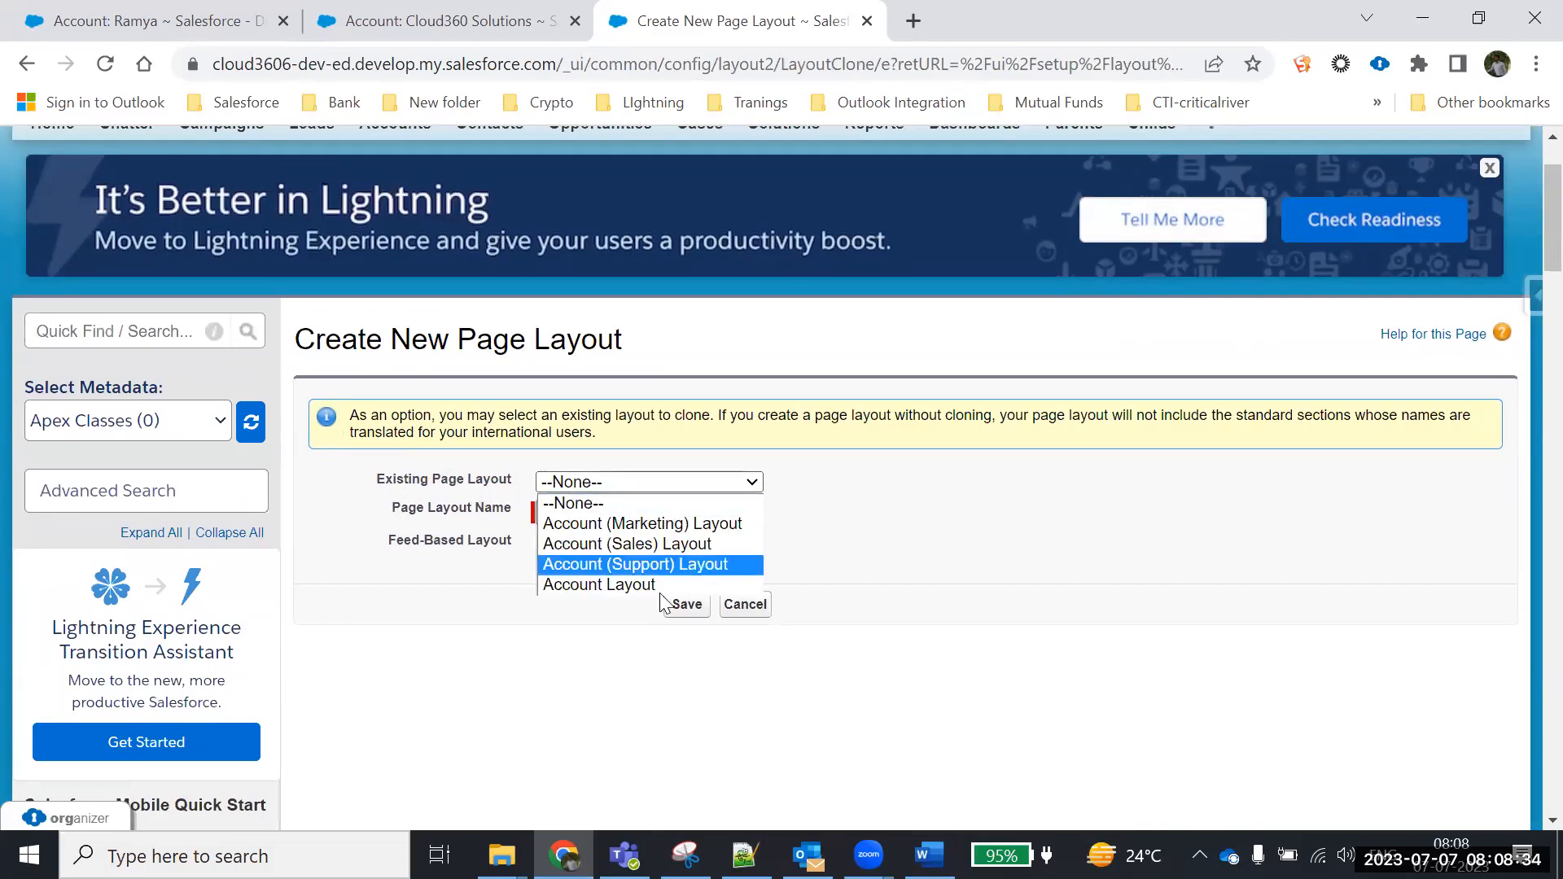
click(619, 584)
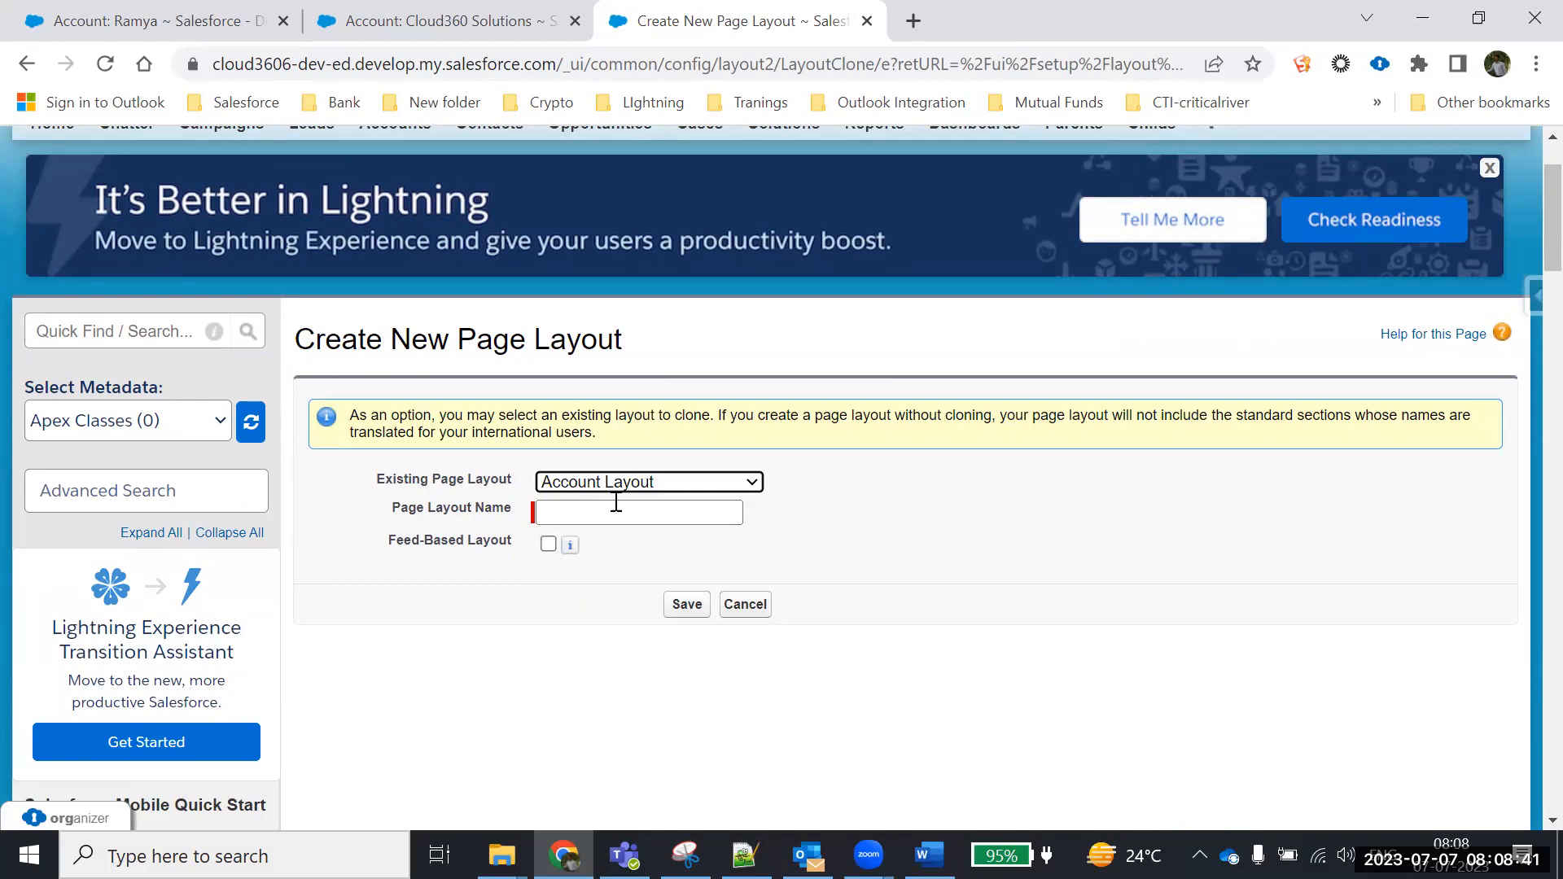
click(561, 511)
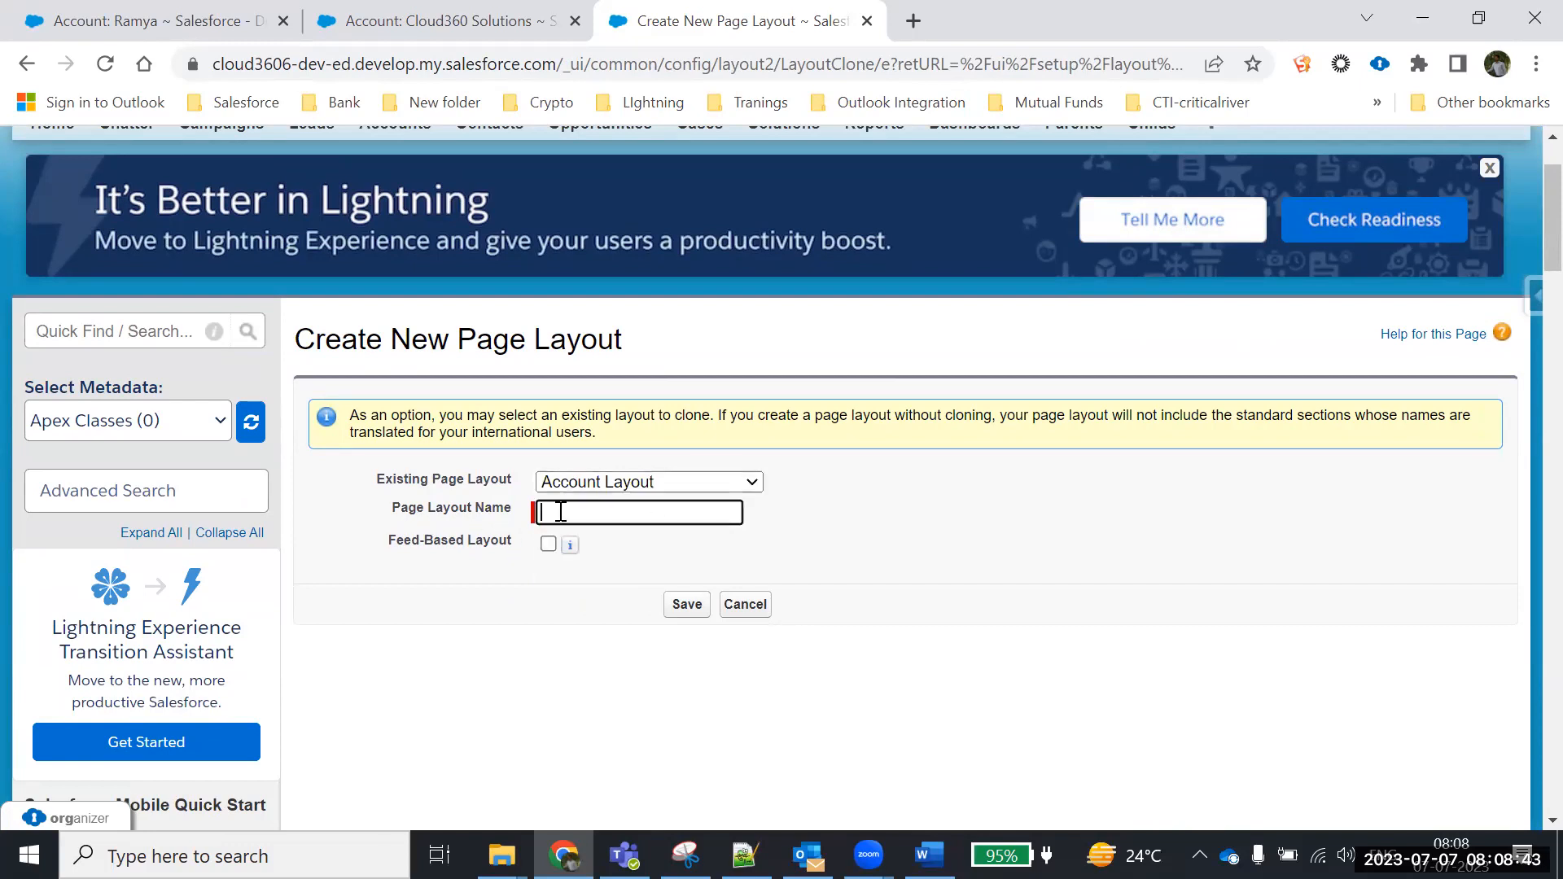
text(Inc)
text(ividual )
text(Cusa)
key(BackSpace)
text(tomer)
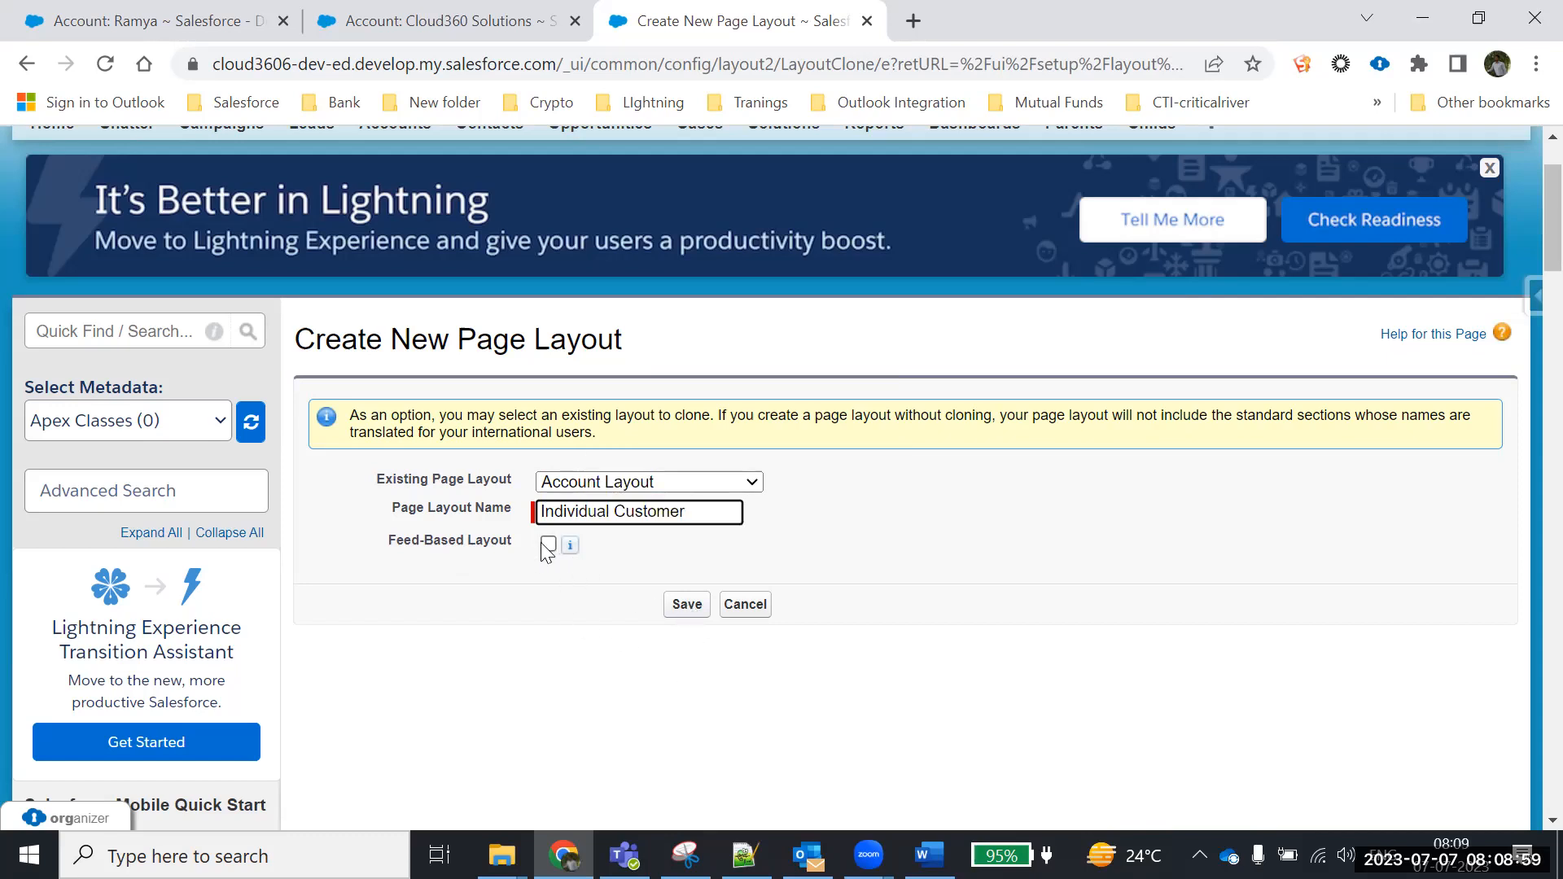
click(682, 616)
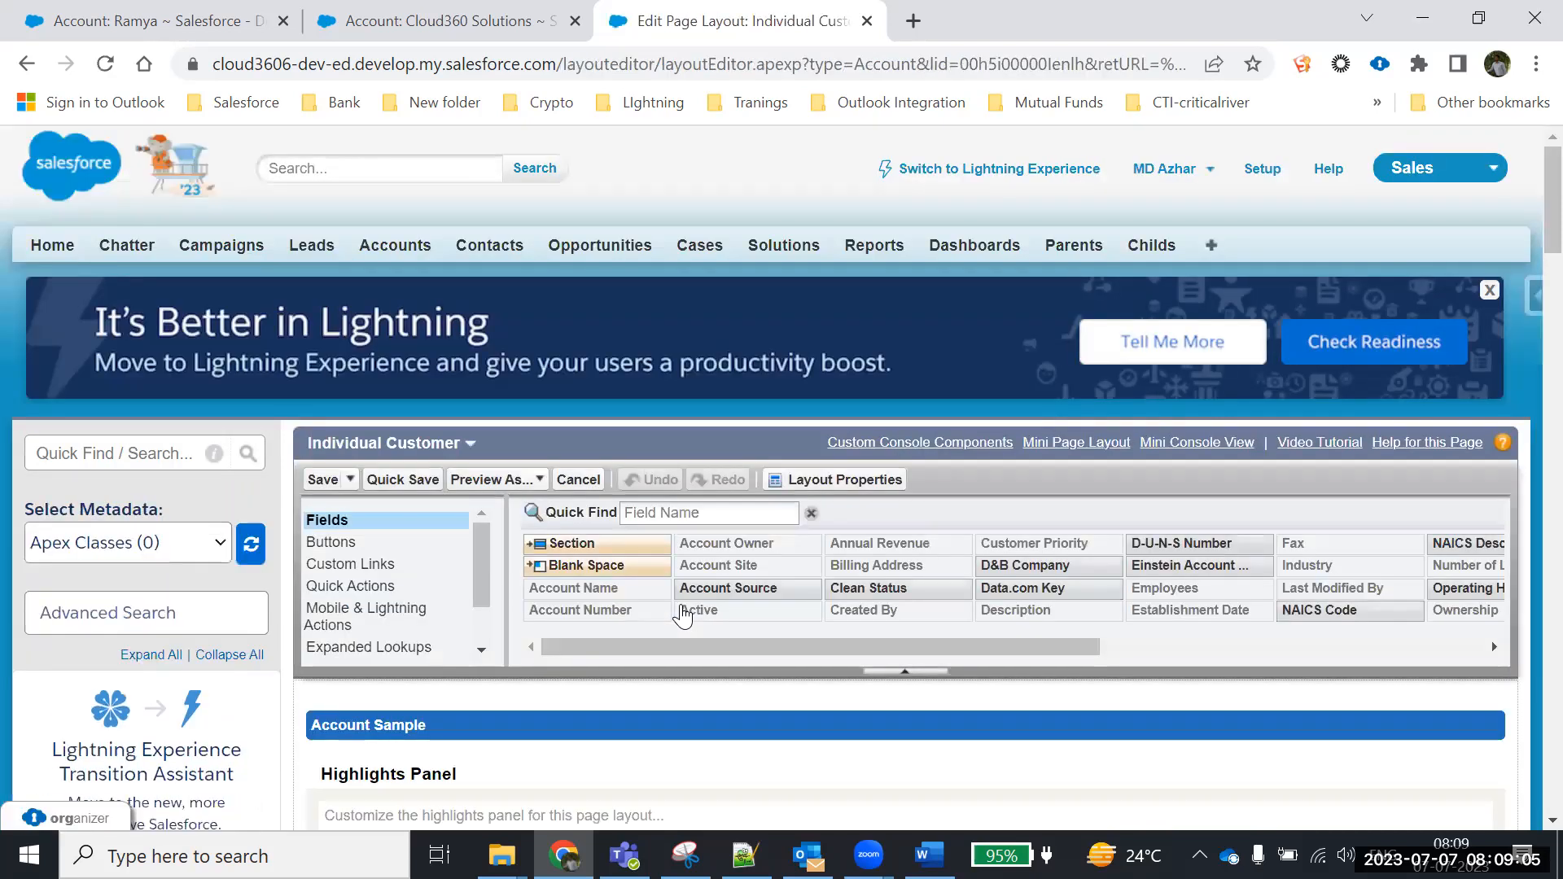
Remove Account Site and Account Number from the layout, checking them against an existing account record
scroll(1524, 244, down, 12)
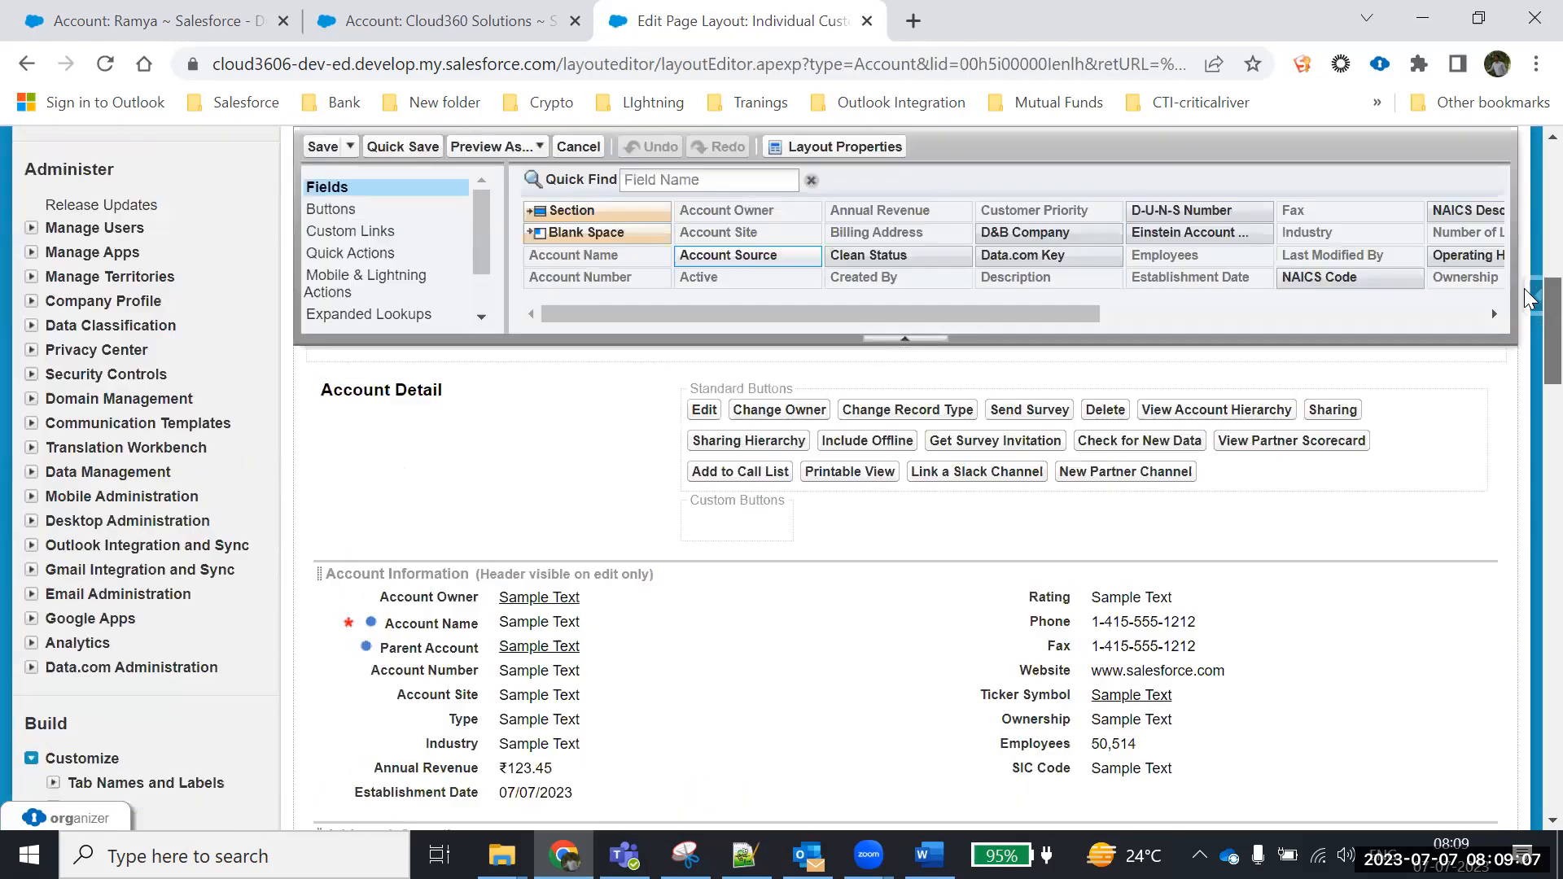
scroll(1527, 342, up, 2)
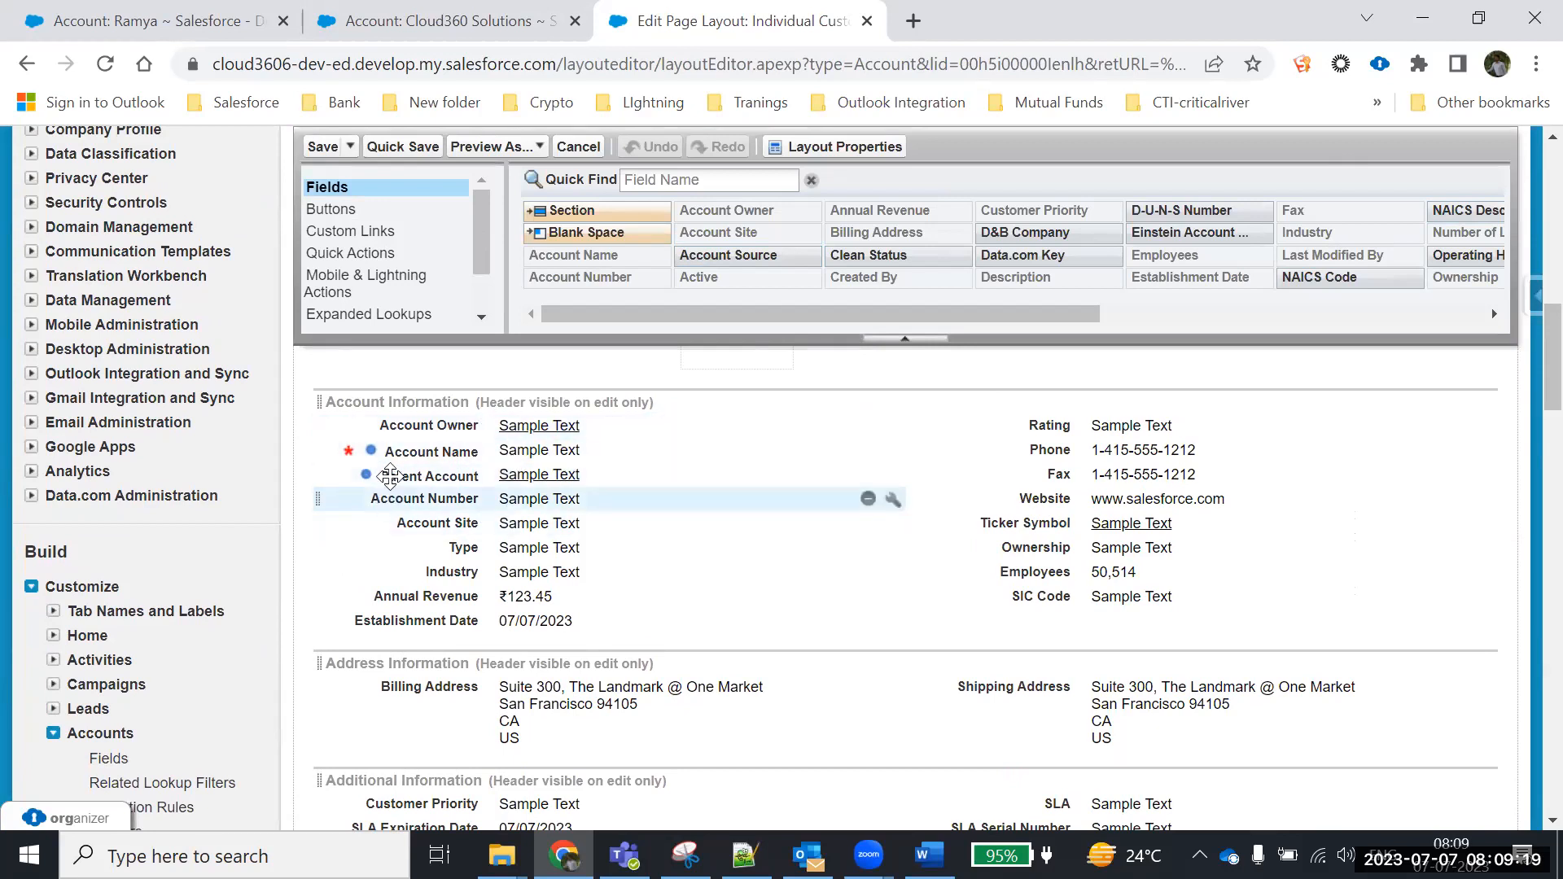
key(ctrl+1)
drag(396, 401, 520, 404)
drag(419, 429, 558, 424)
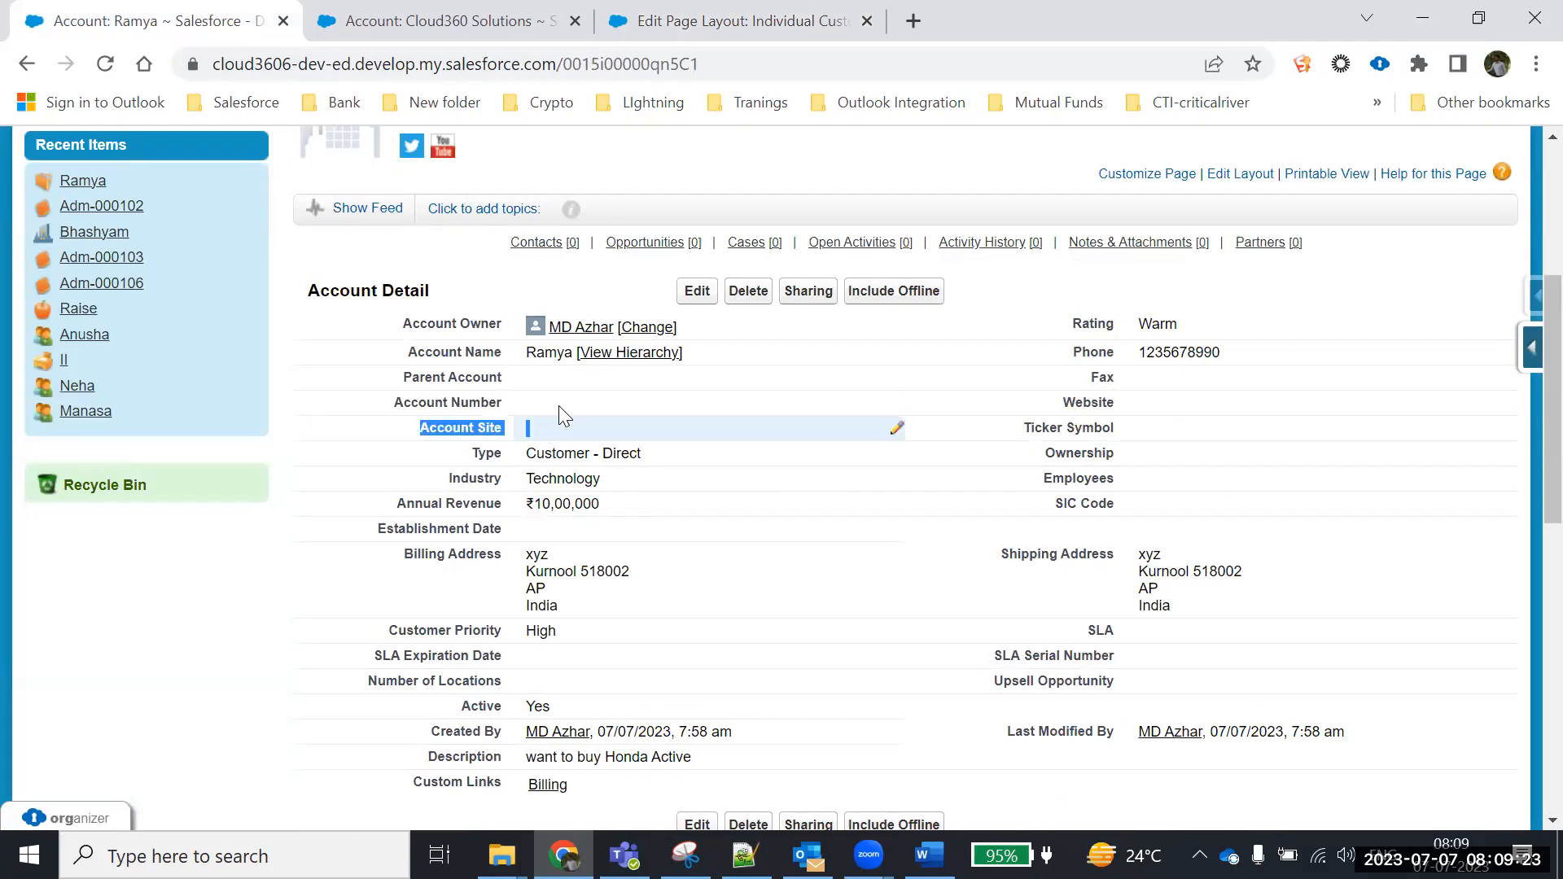
click(733, 10)
drag(429, 522, 672, 251)
drag(418, 499, 623, 229)
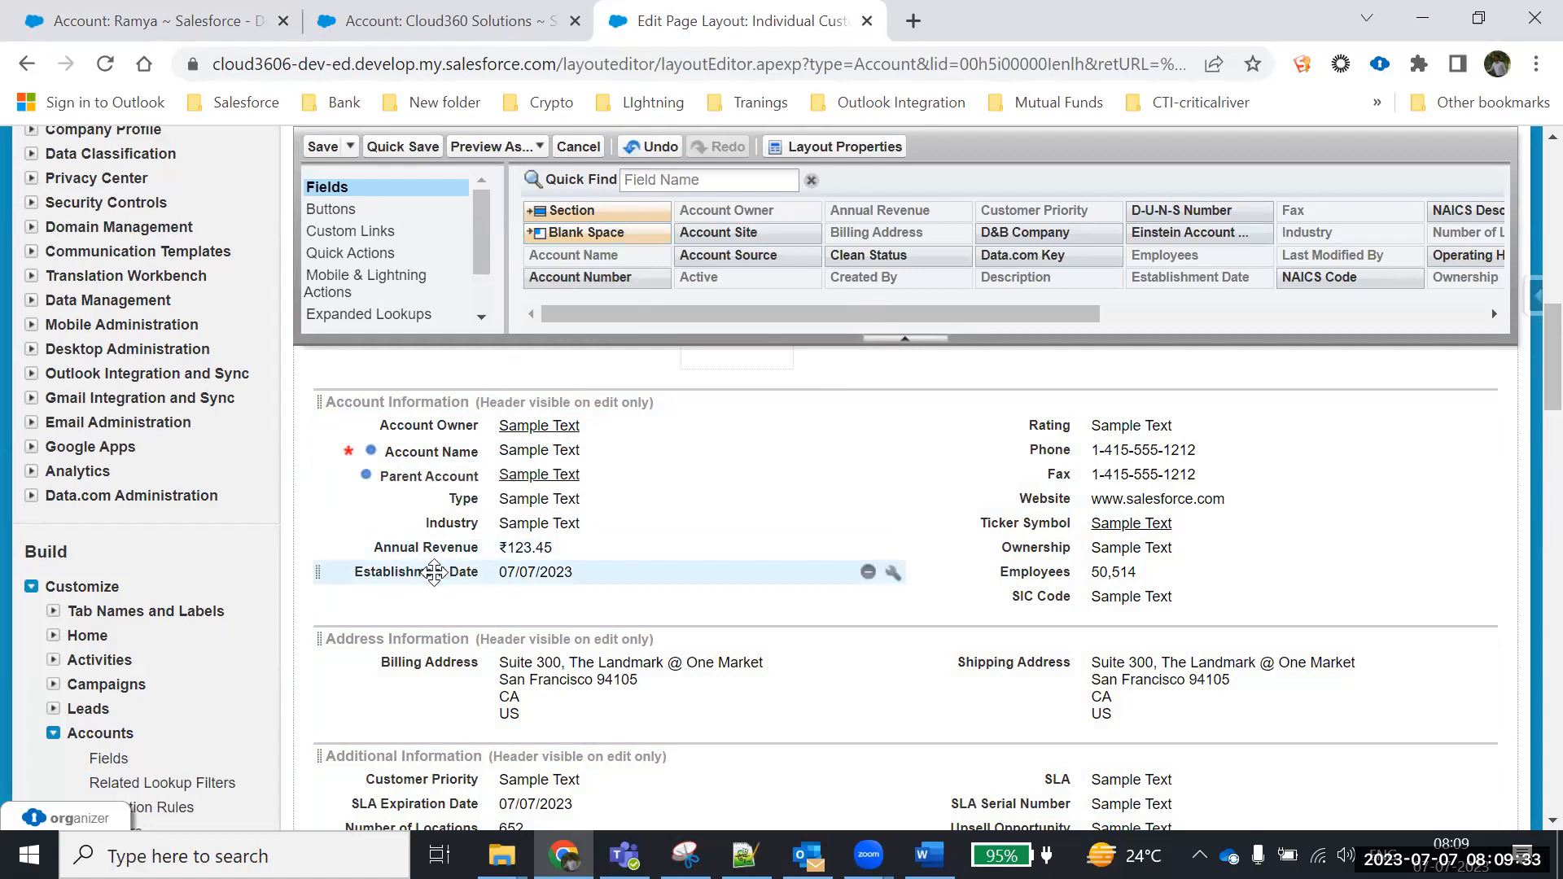
Remove Establishment Date from the layout after locating it on the account record
click(187, 26)
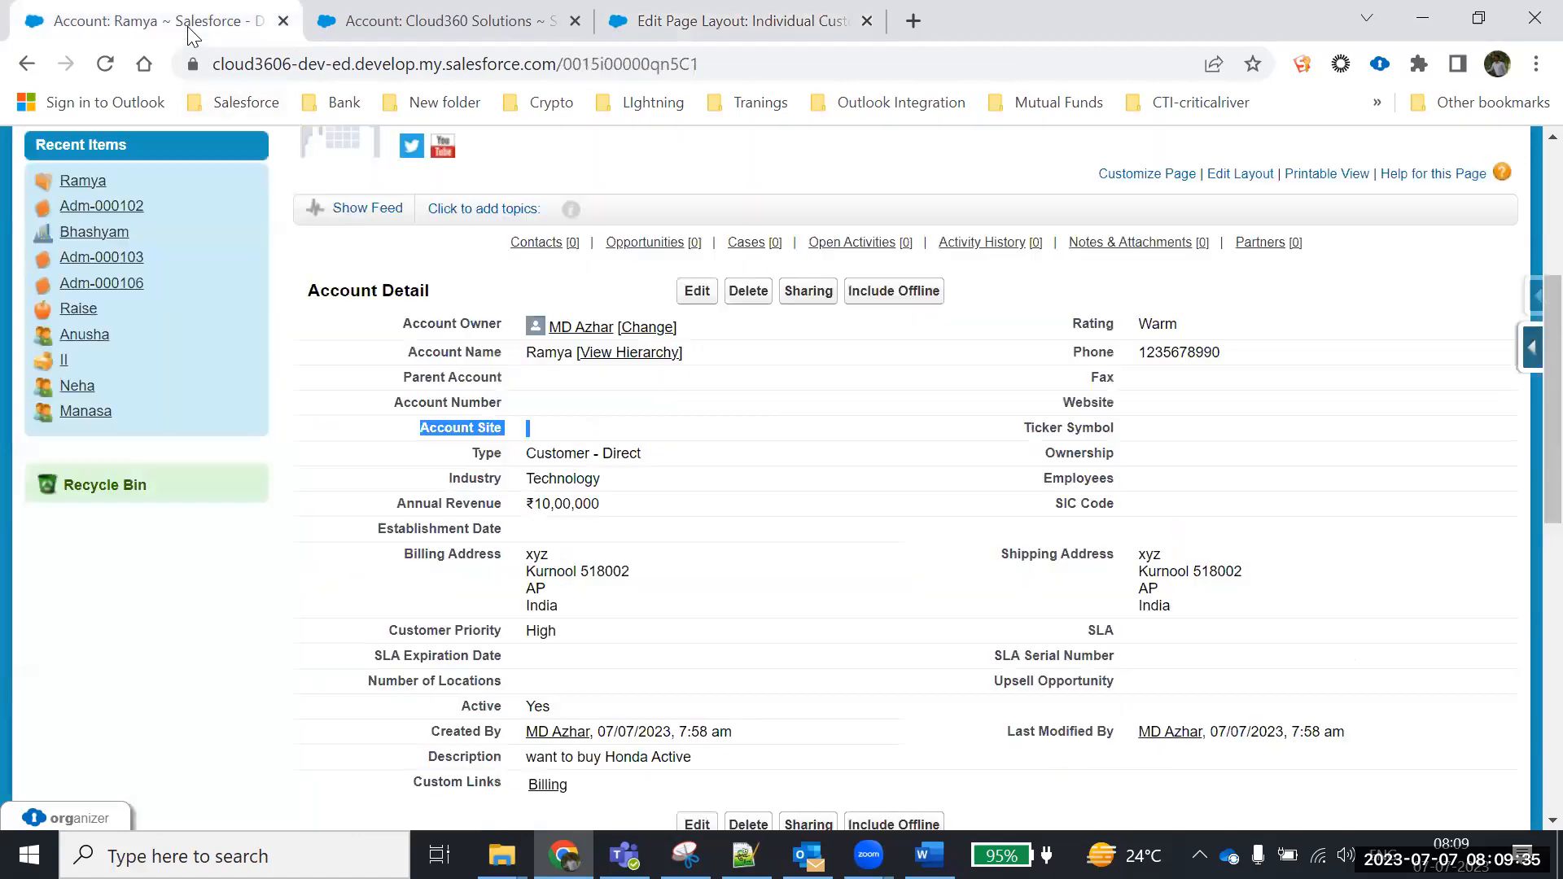
drag(375, 541, 607, 544)
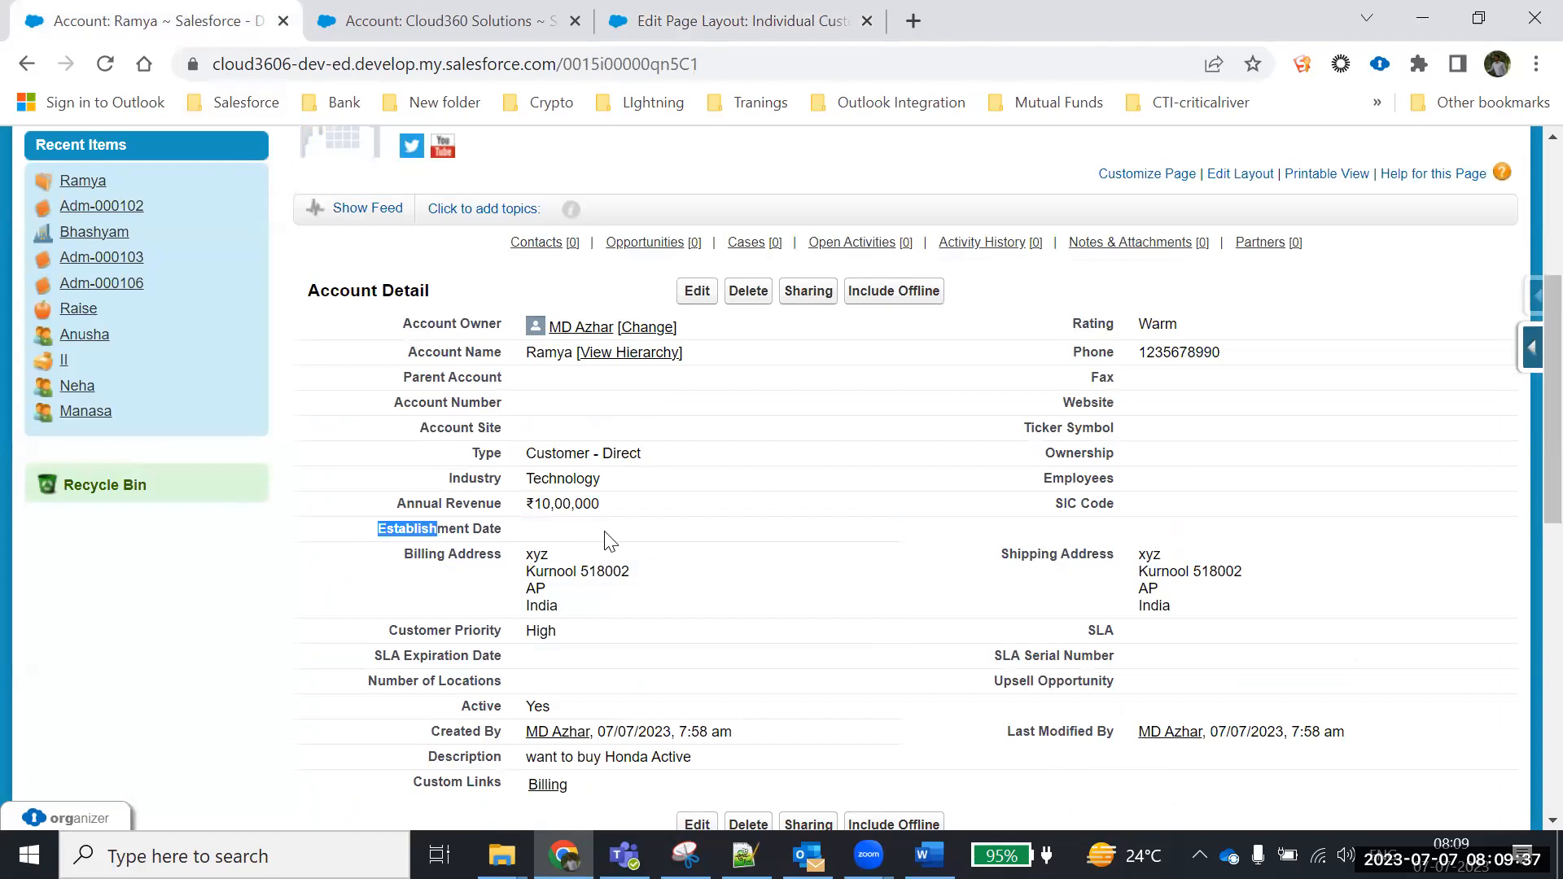
click(717, 24)
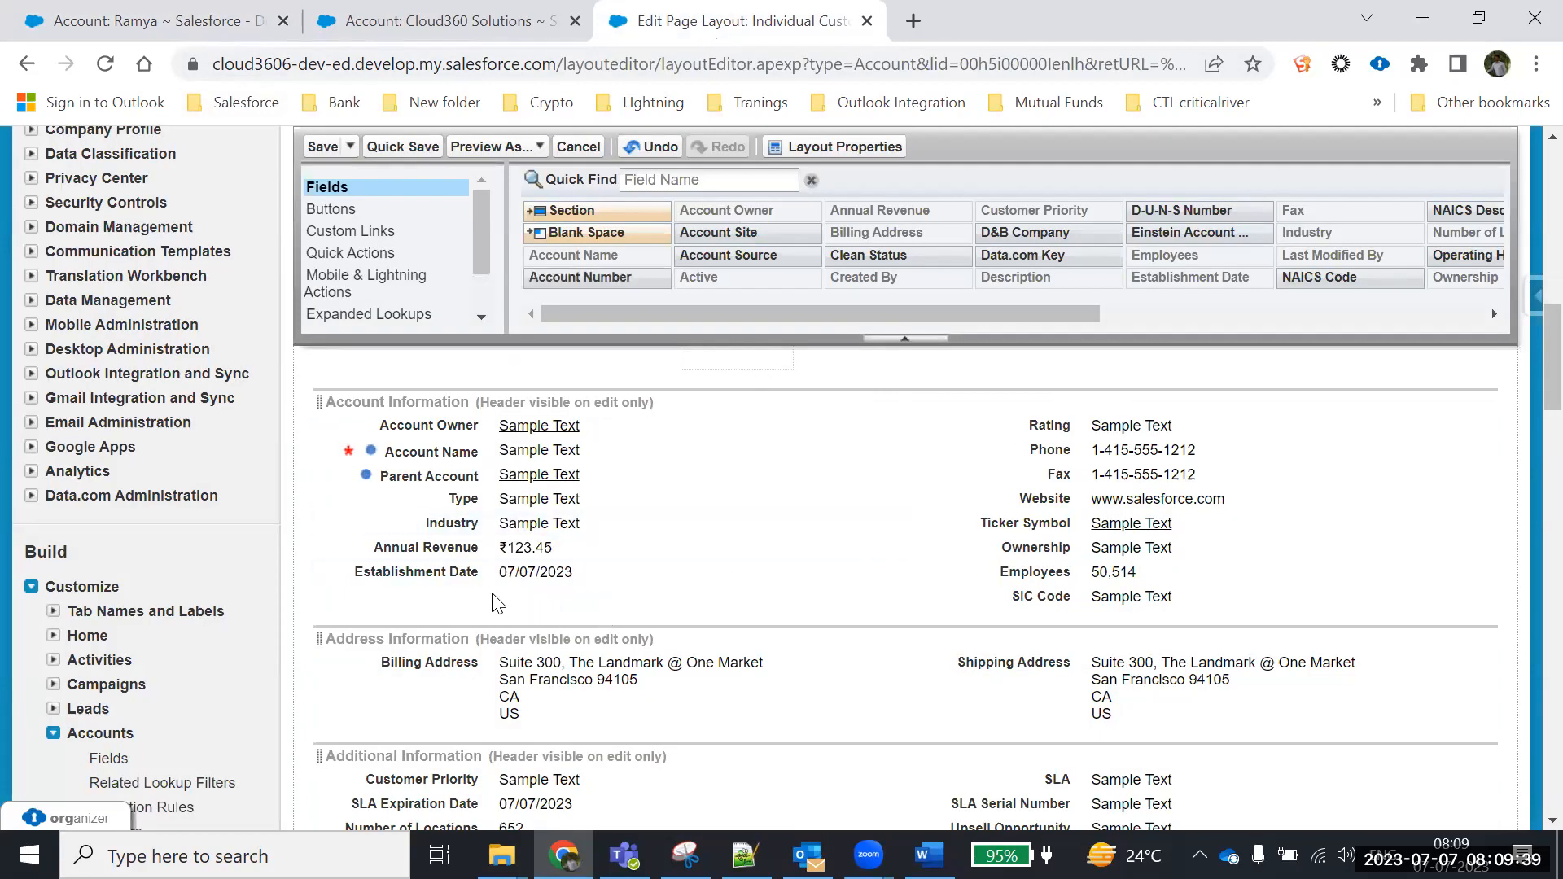
drag(456, 571, 688, 244)
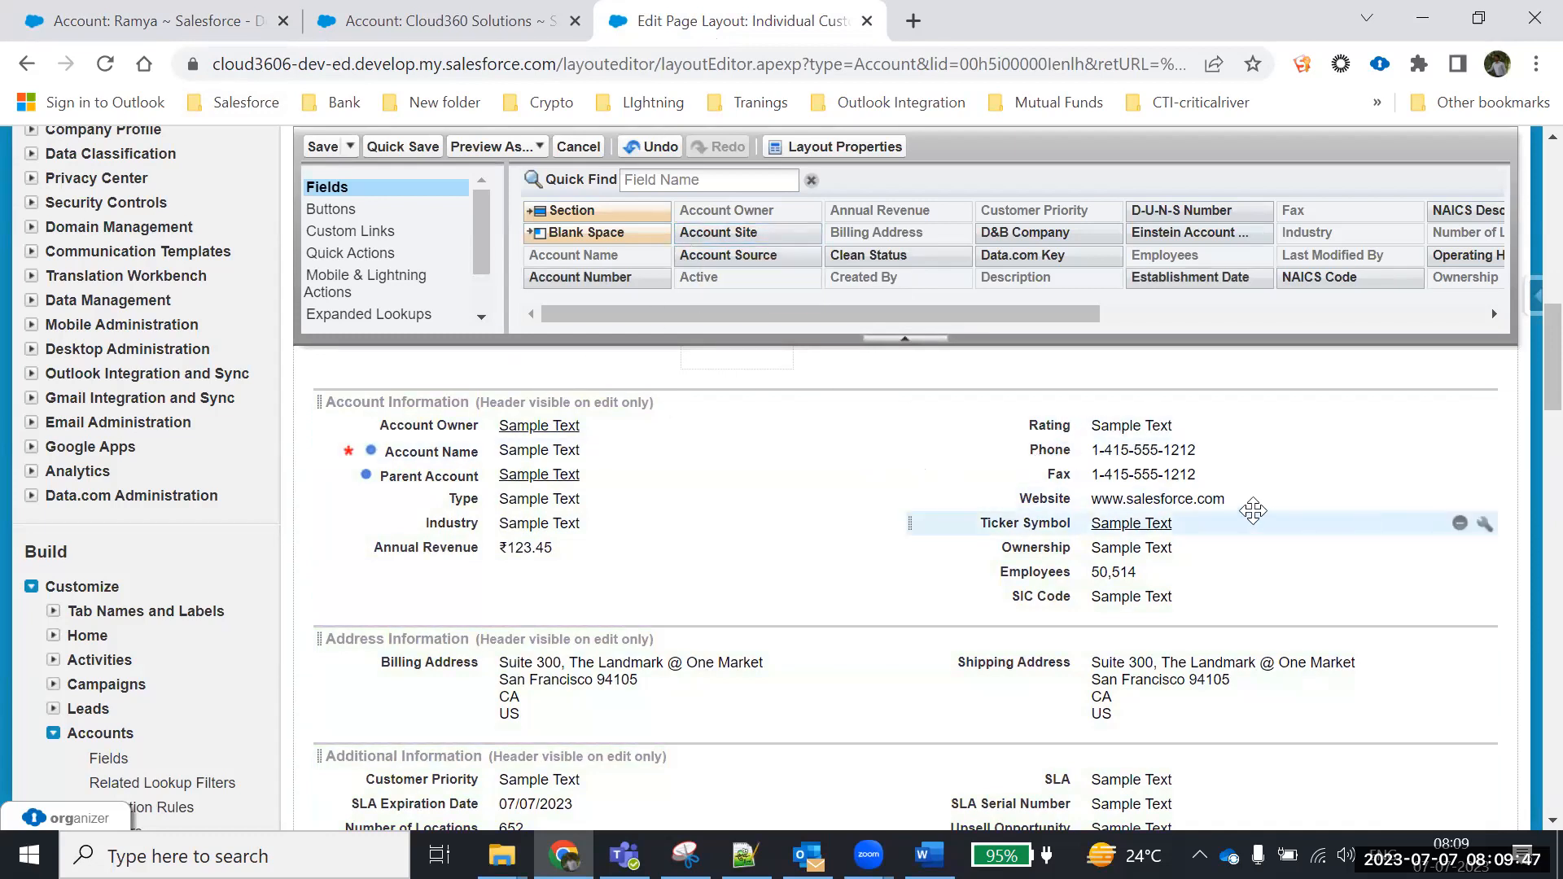
Remove Fax, Website, Ticker Symbol, Ownership, Employees and SIC Code, and move Industry below Phone
drag(1063, 476, 1205, 236)
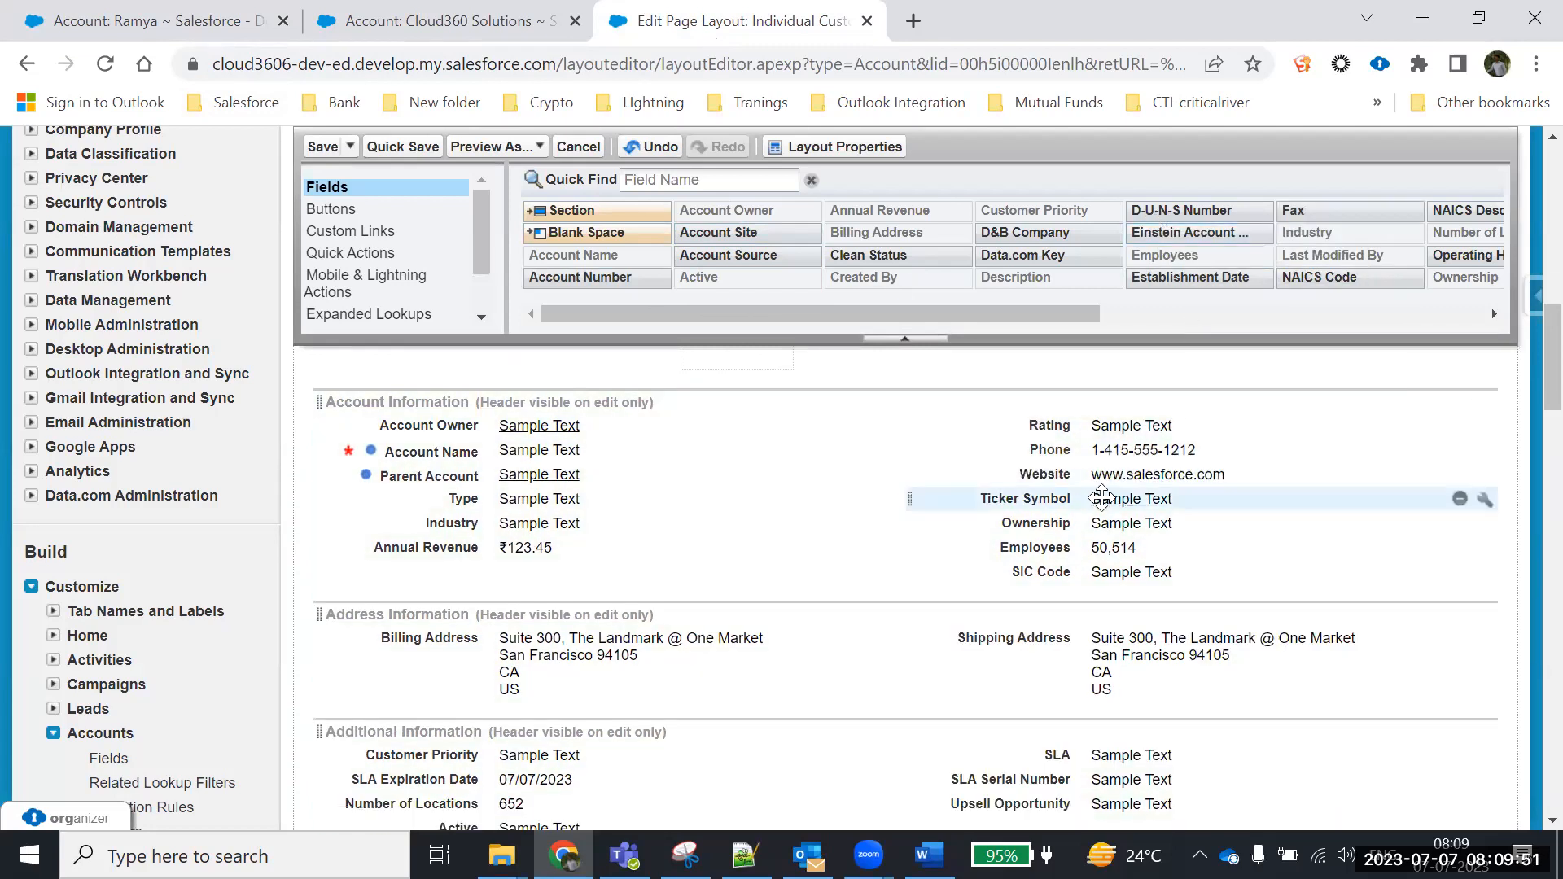
drag(1056, 479, 847, 245)
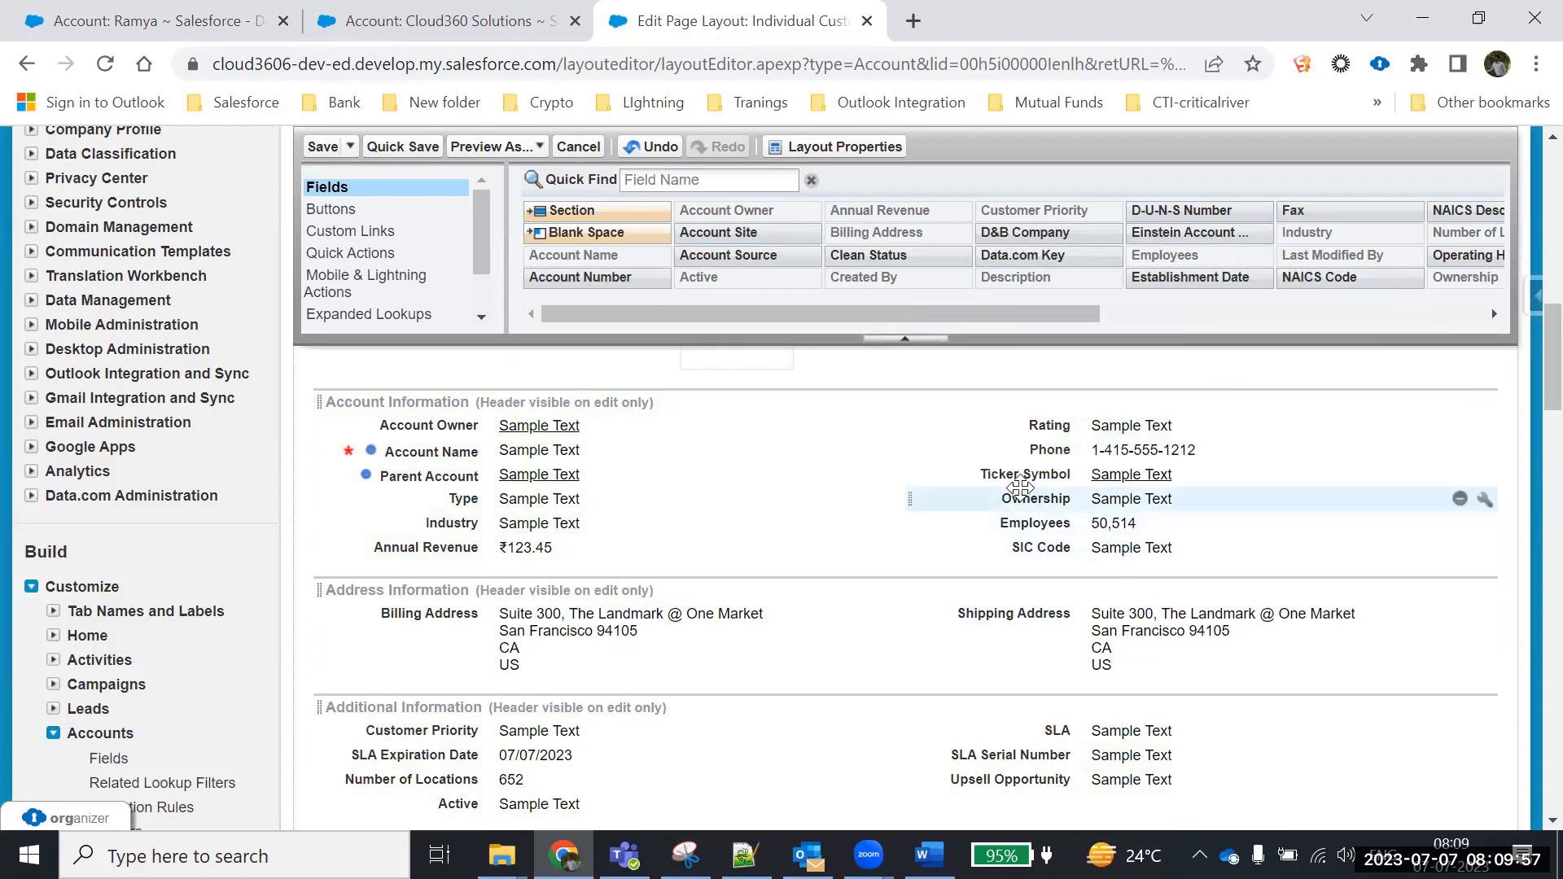
drag(1014, 476, 1075, 242)
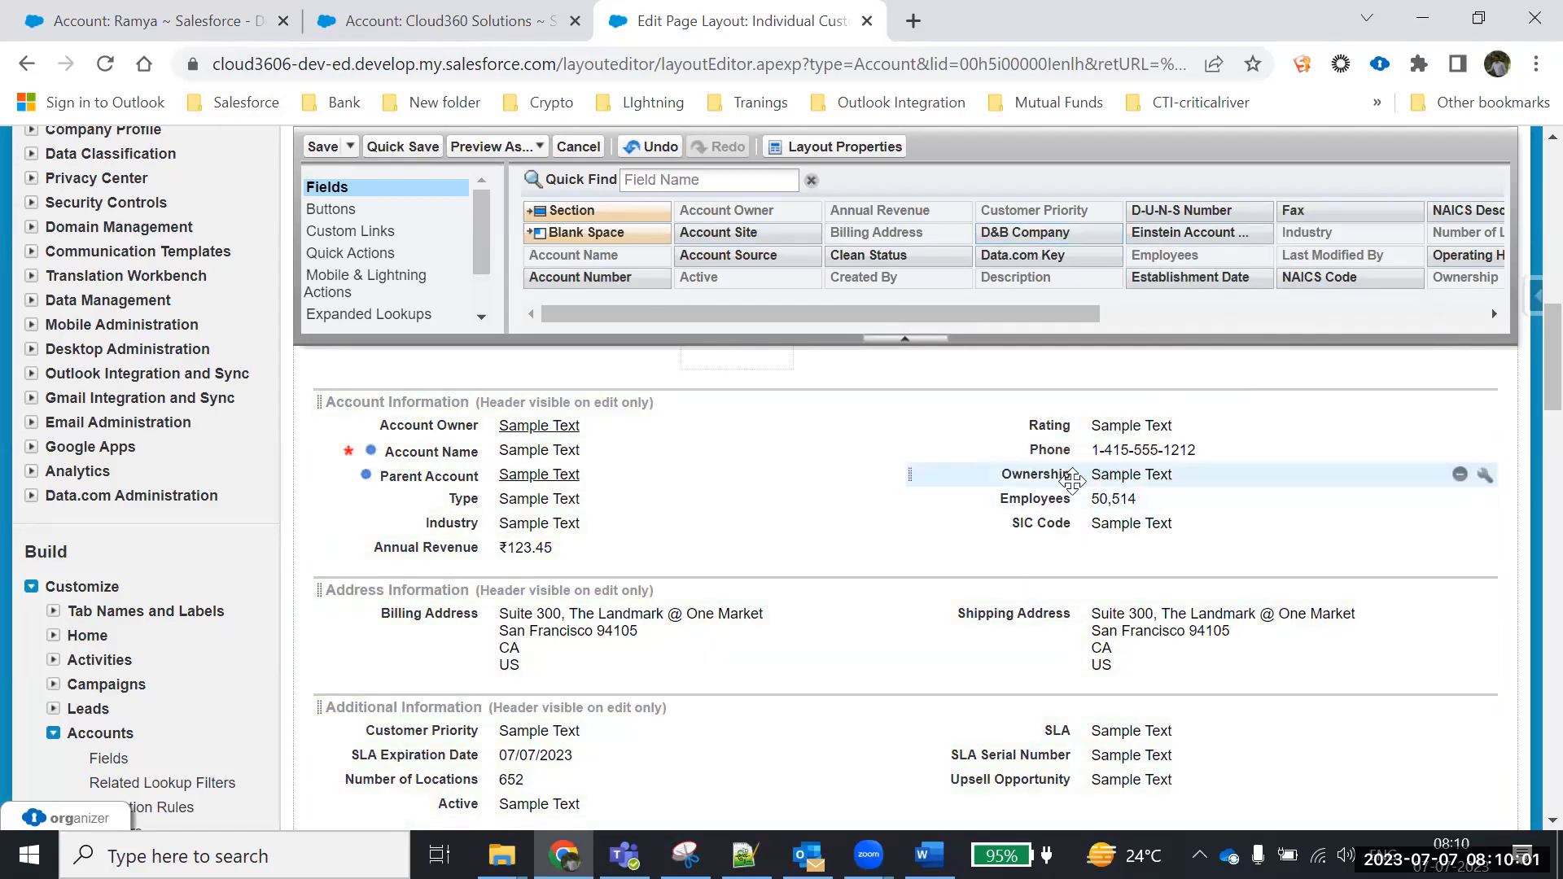
drag(1050, 475, 1155, 224)
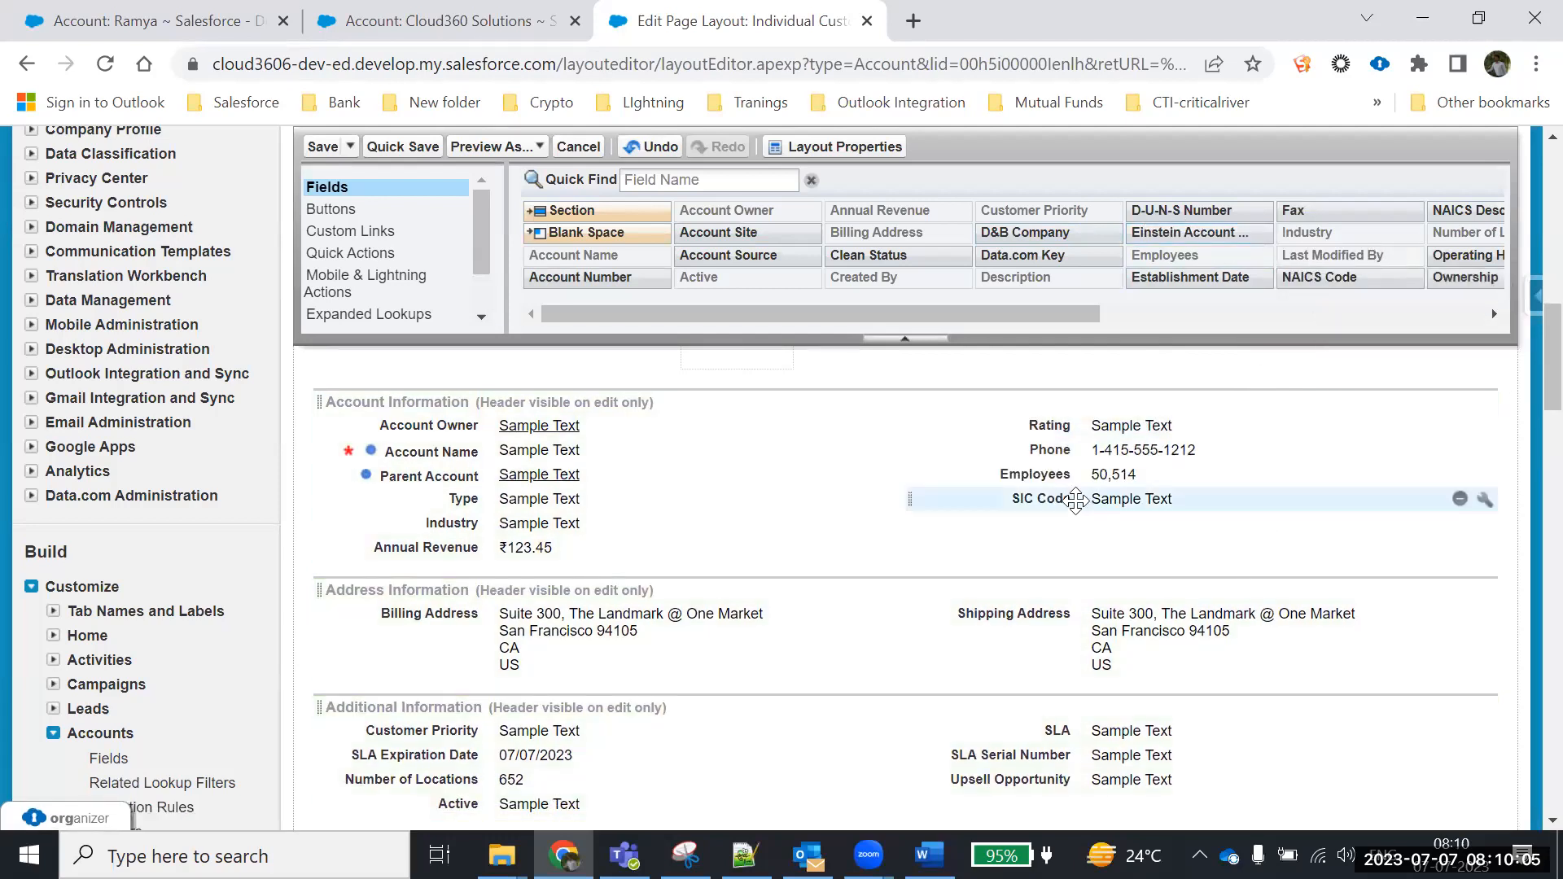
drag(1060, 481, 1132, 208)
drag(1045, 474, 1203, 245)
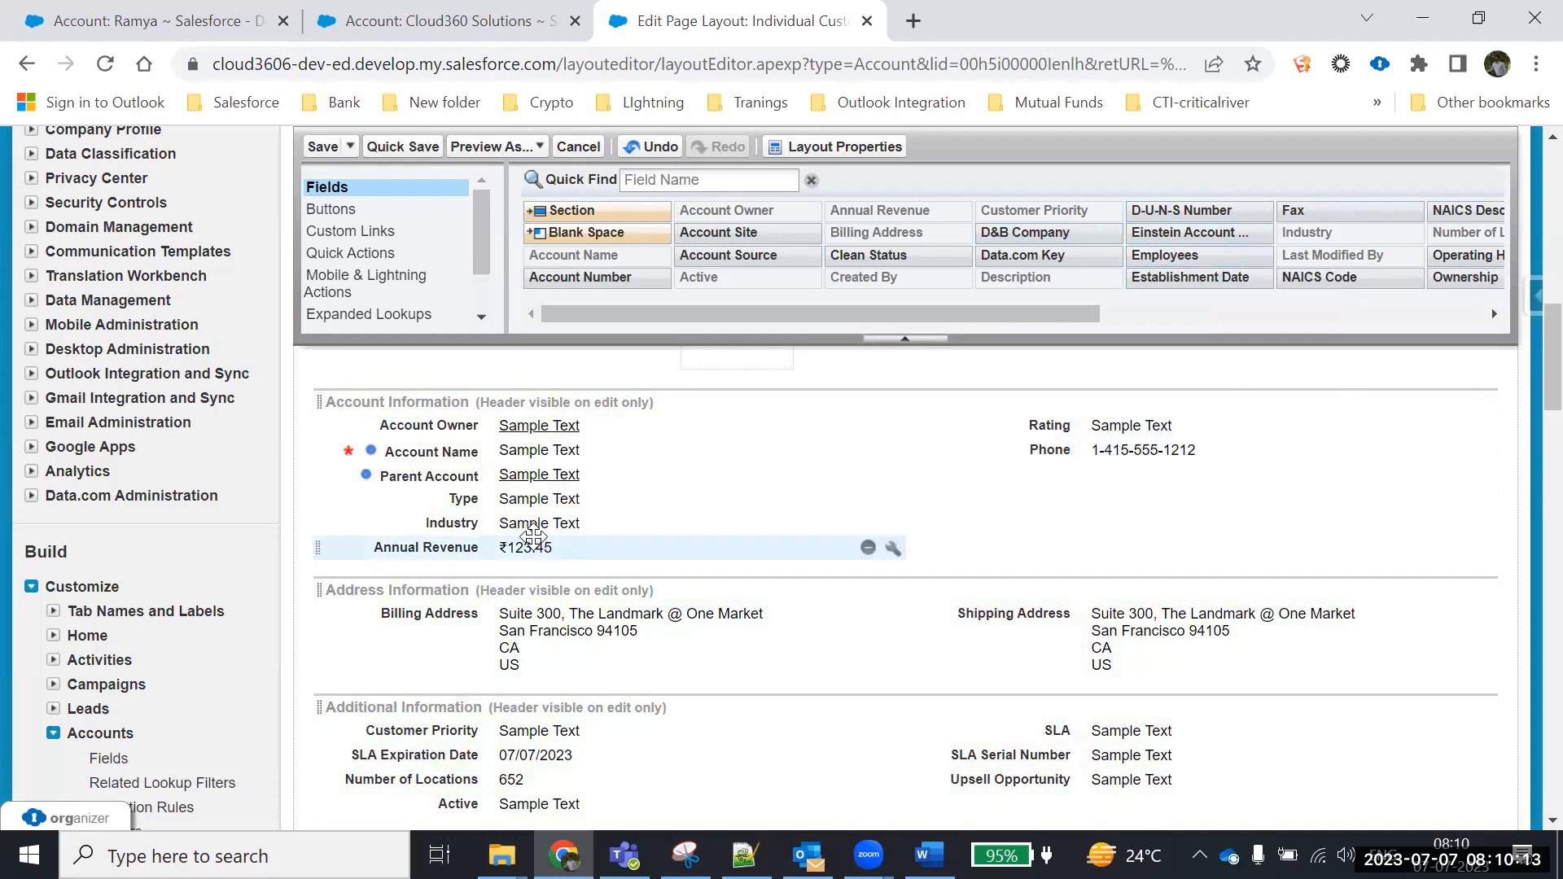
drag(872, 519, 1173, 489)
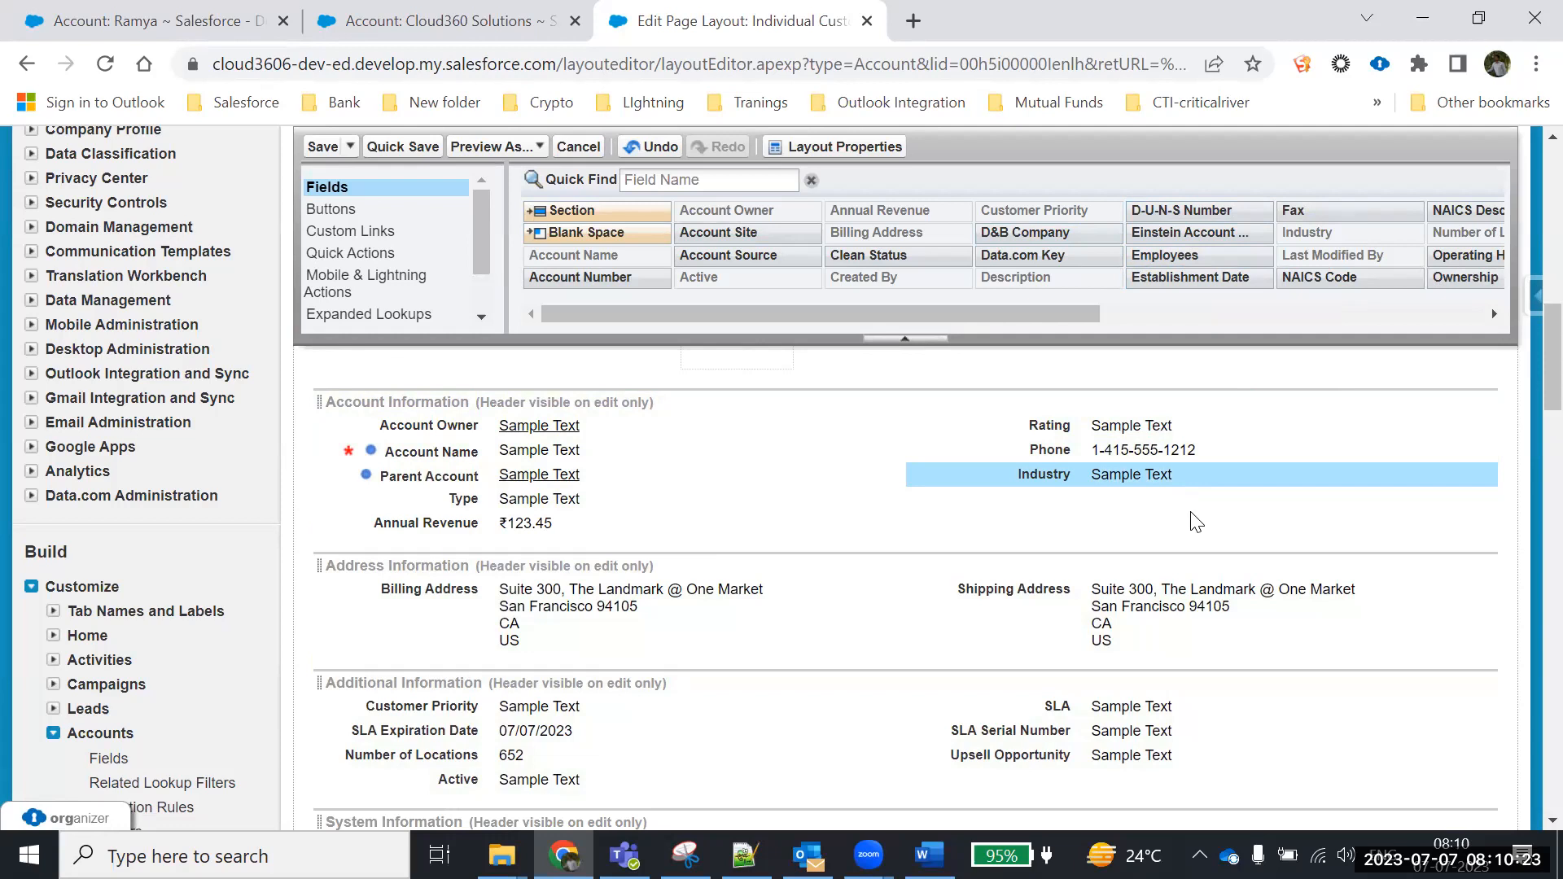
Re-place Industry below Phone, remove SLA Expiration Date, Number of Locations and SLA, and delete Additional Information
click(1458, 482)
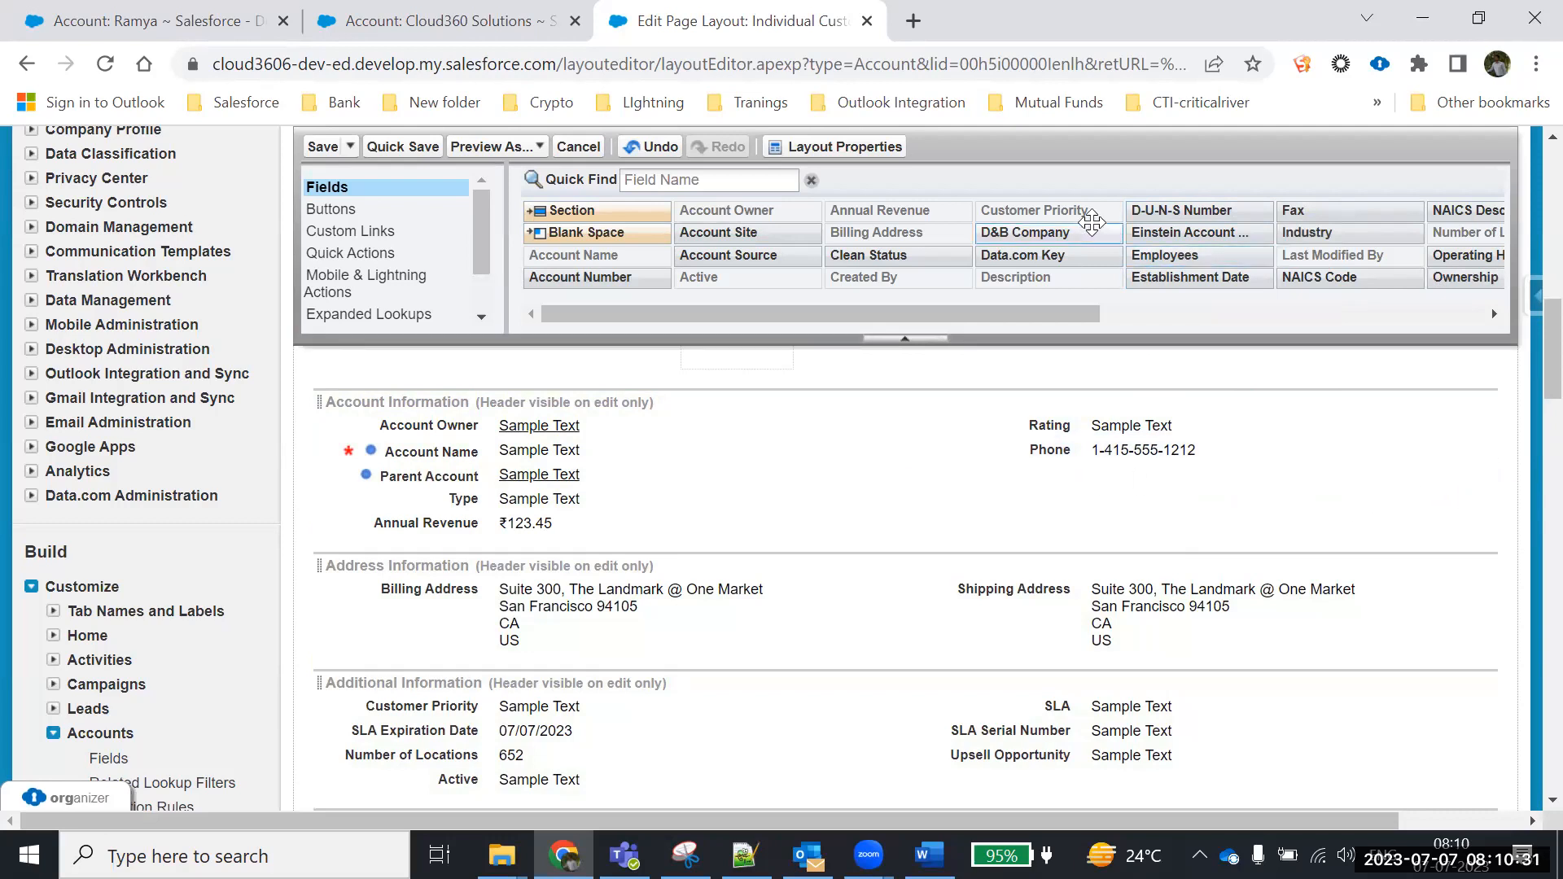
drag(1391, 233, 1213, 489)
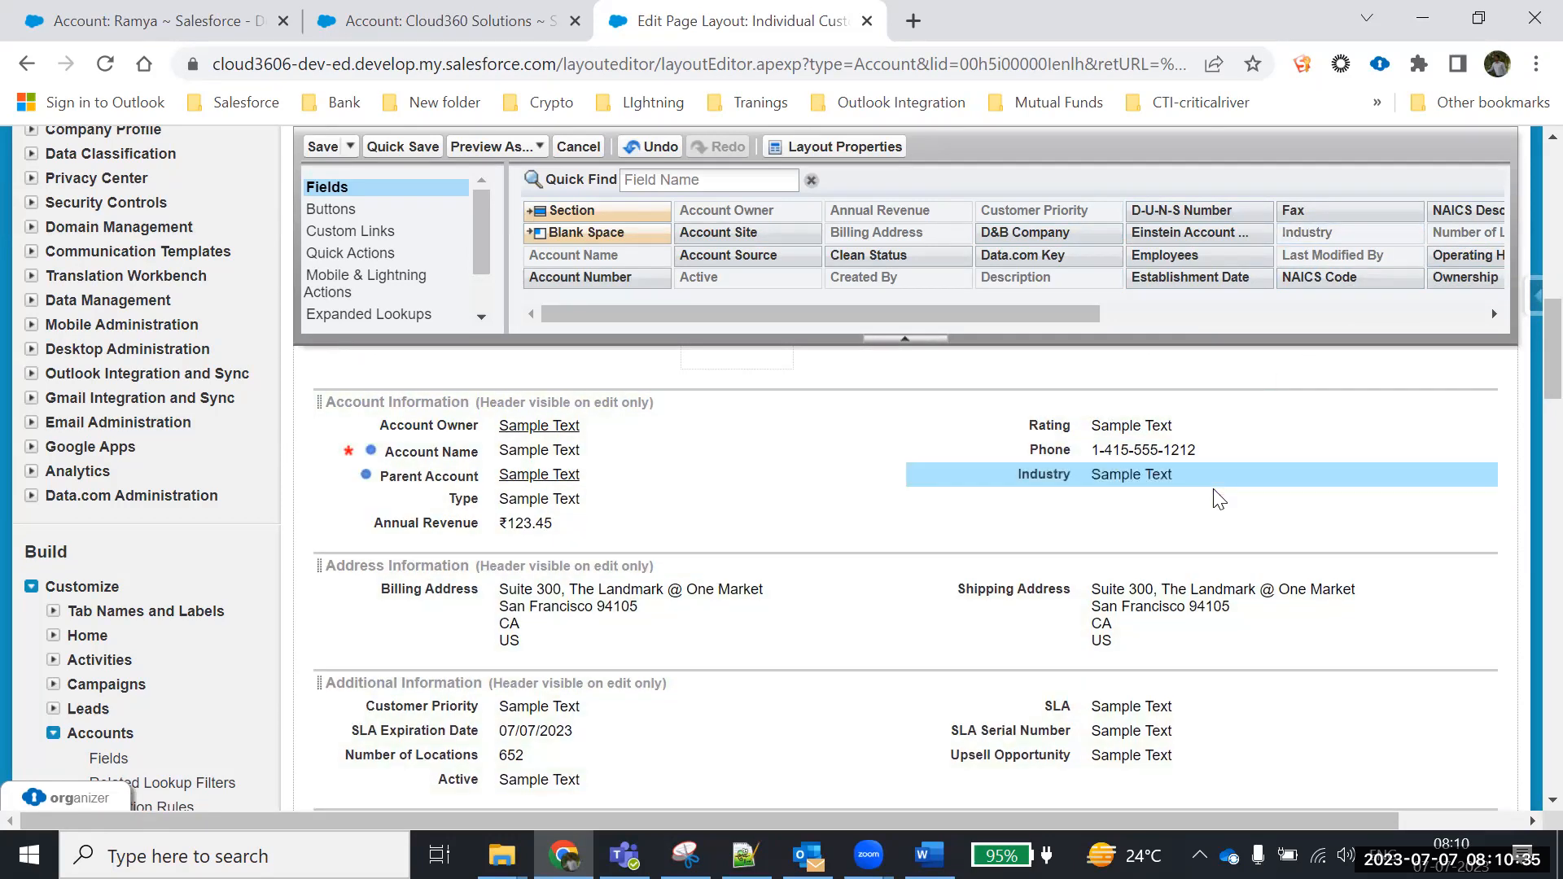
scroll(665, 588, down, 1)
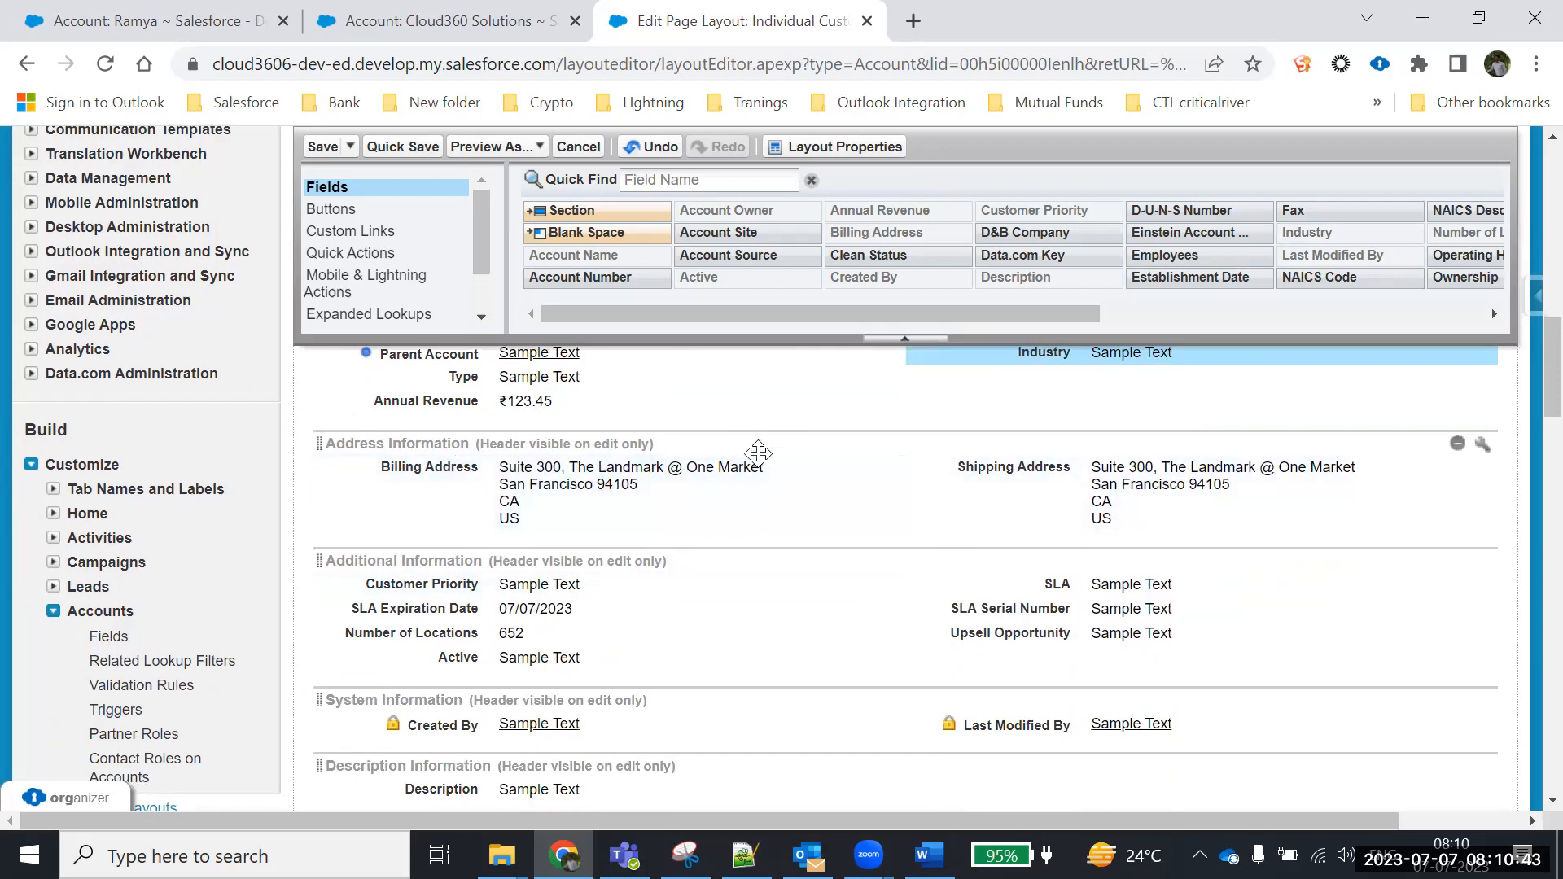
scroll(823, 607, down, 1)
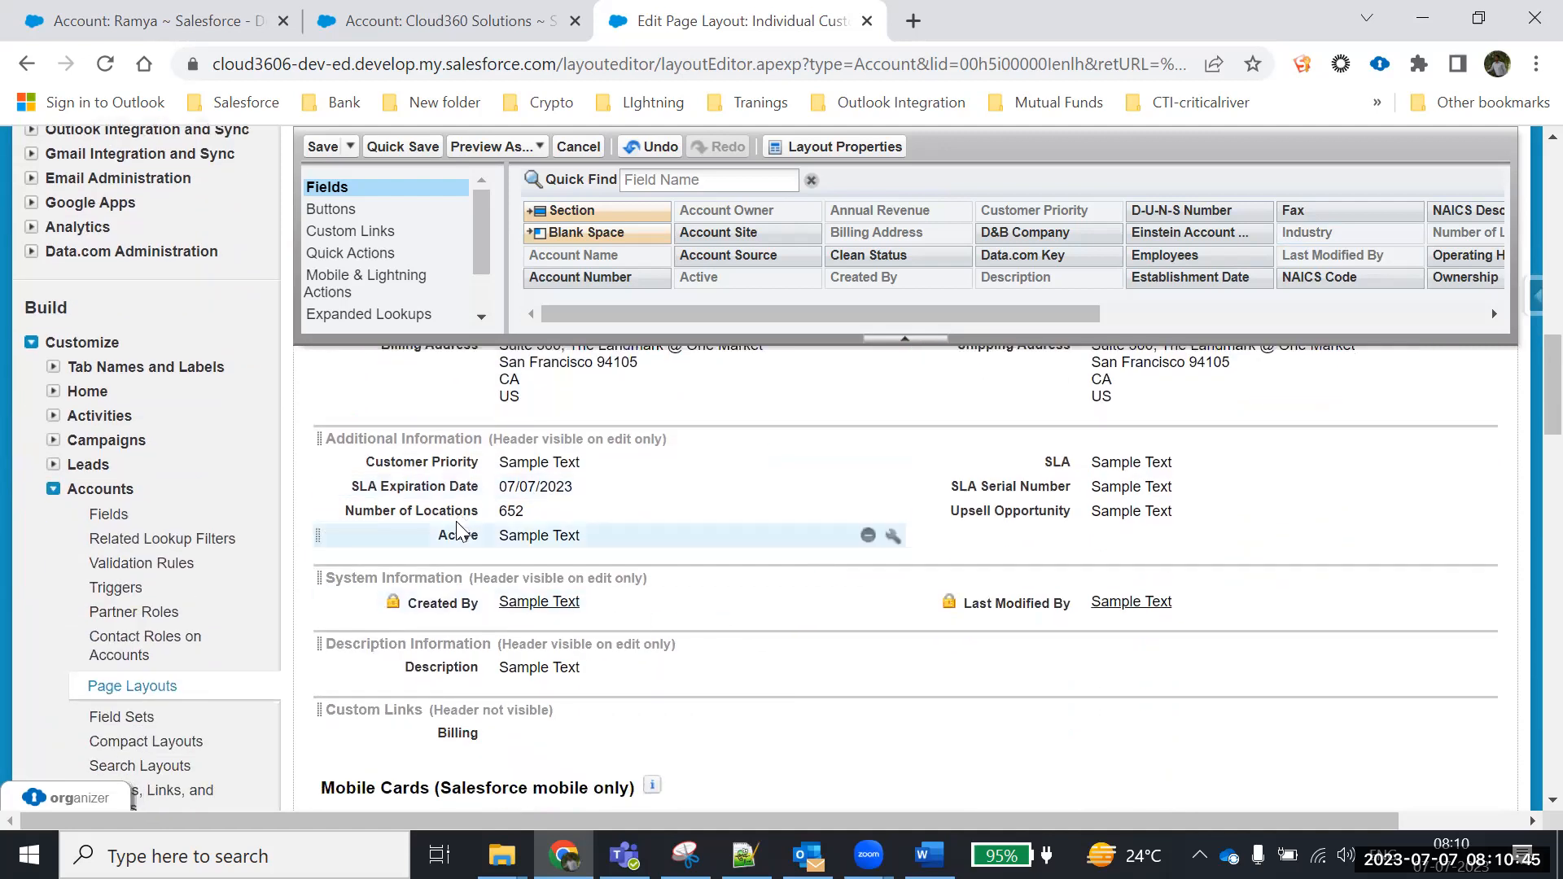
drag(447, 487, 729, 277)
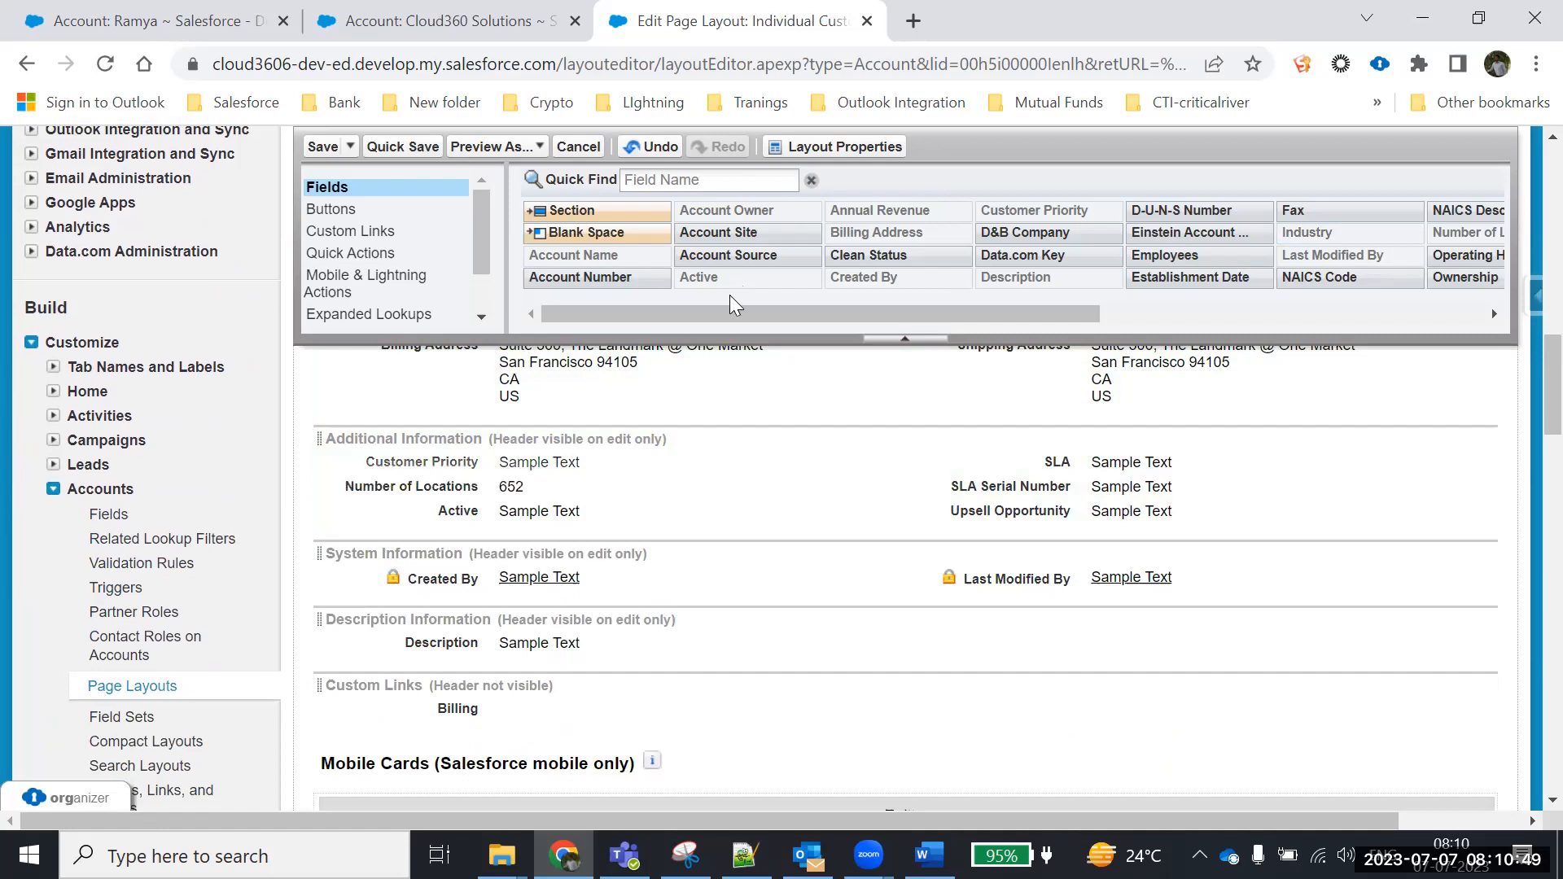
drag(464, 487, 846, 243)
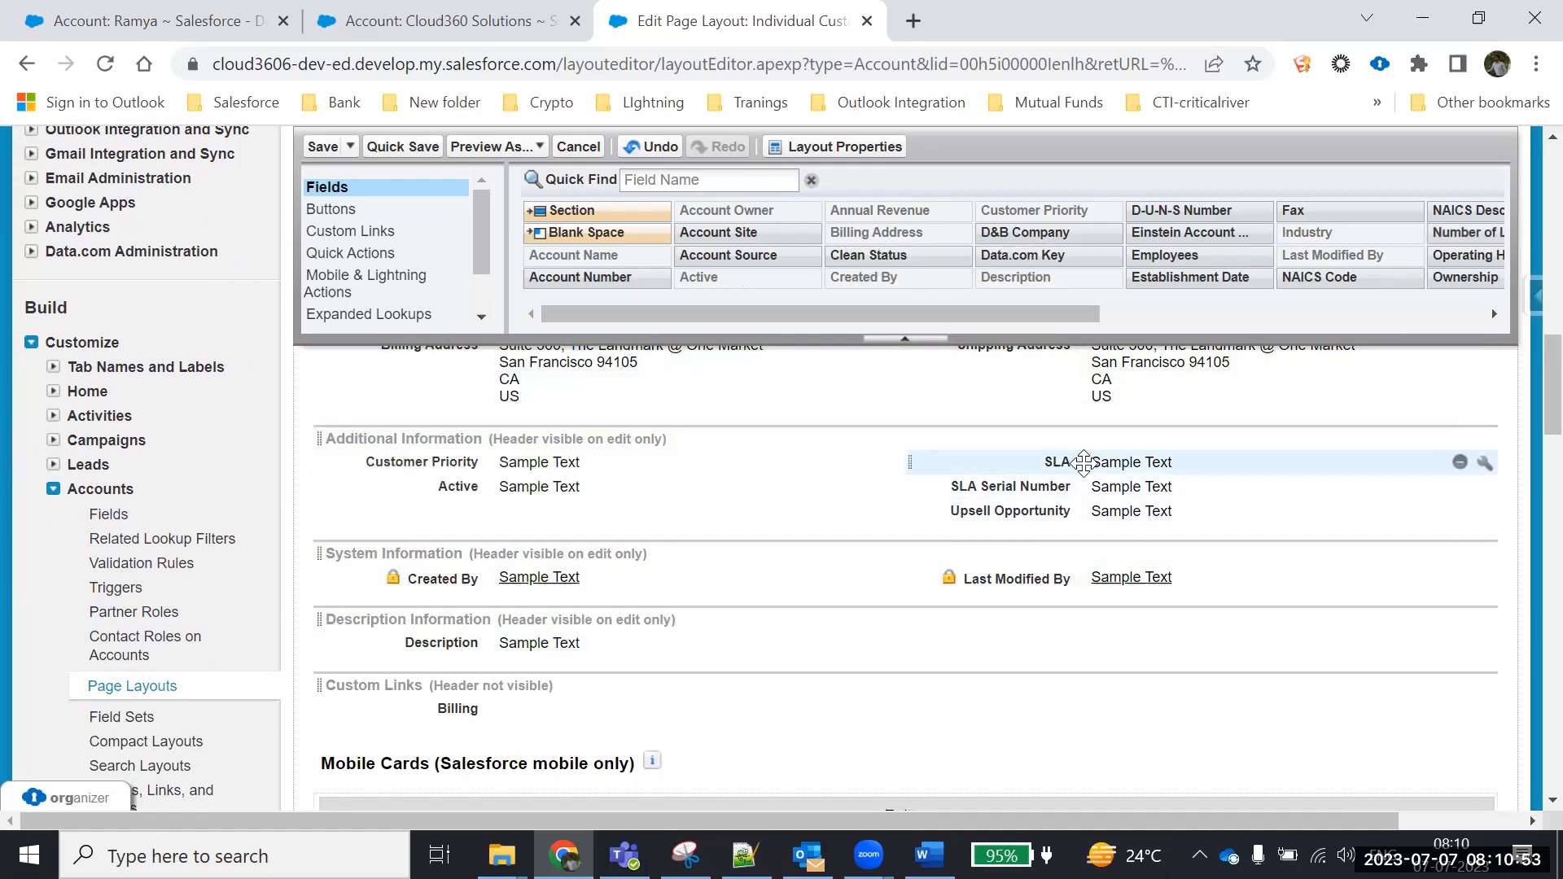
drag(1083, 461, 1068, 215)
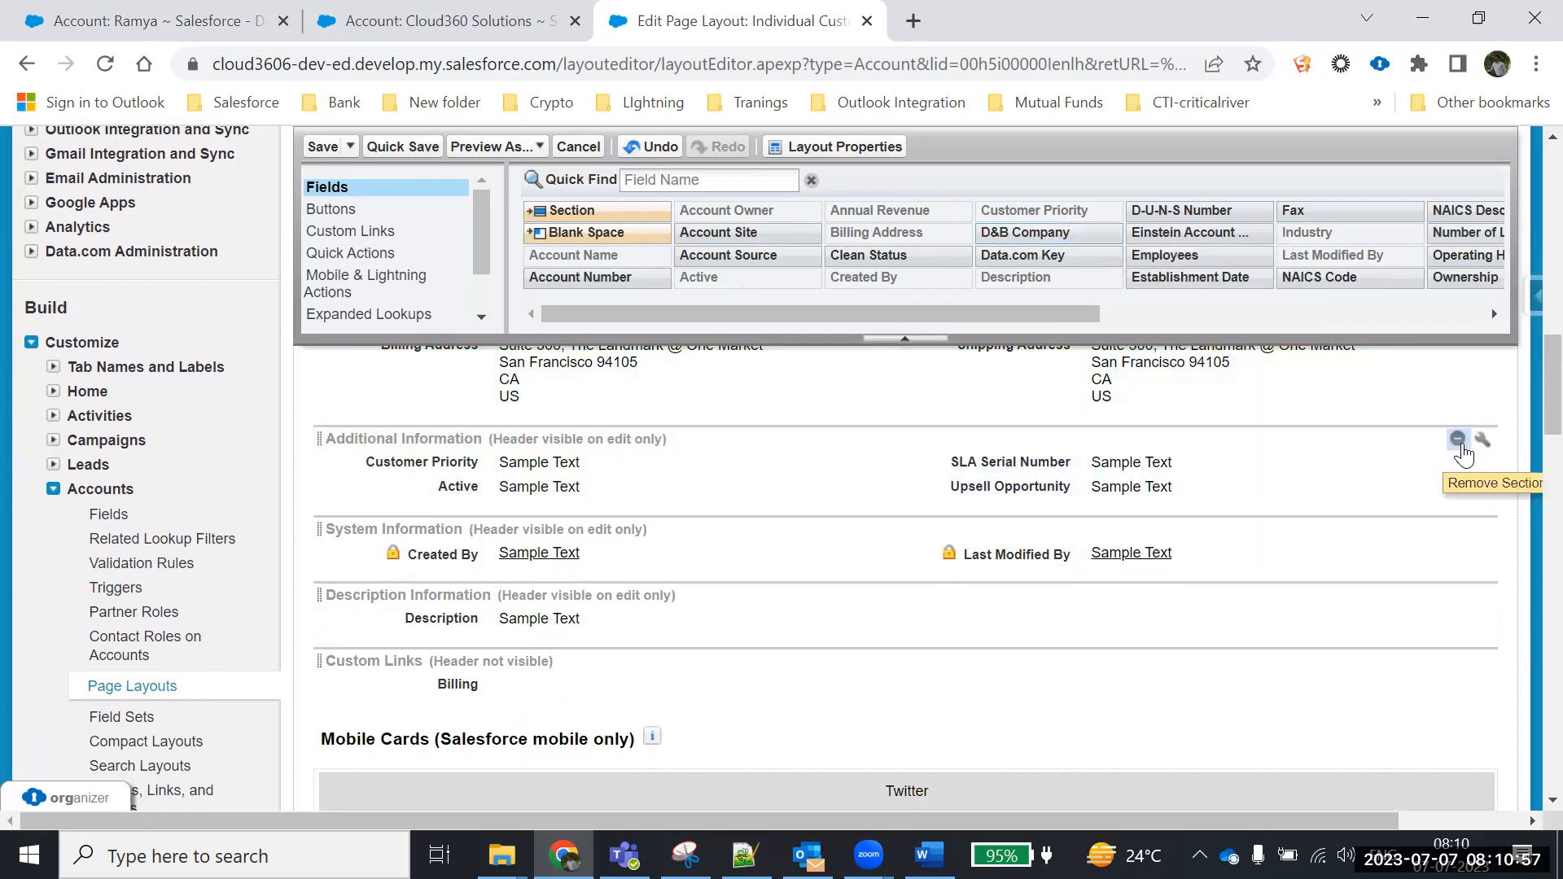
click(1458, 441)
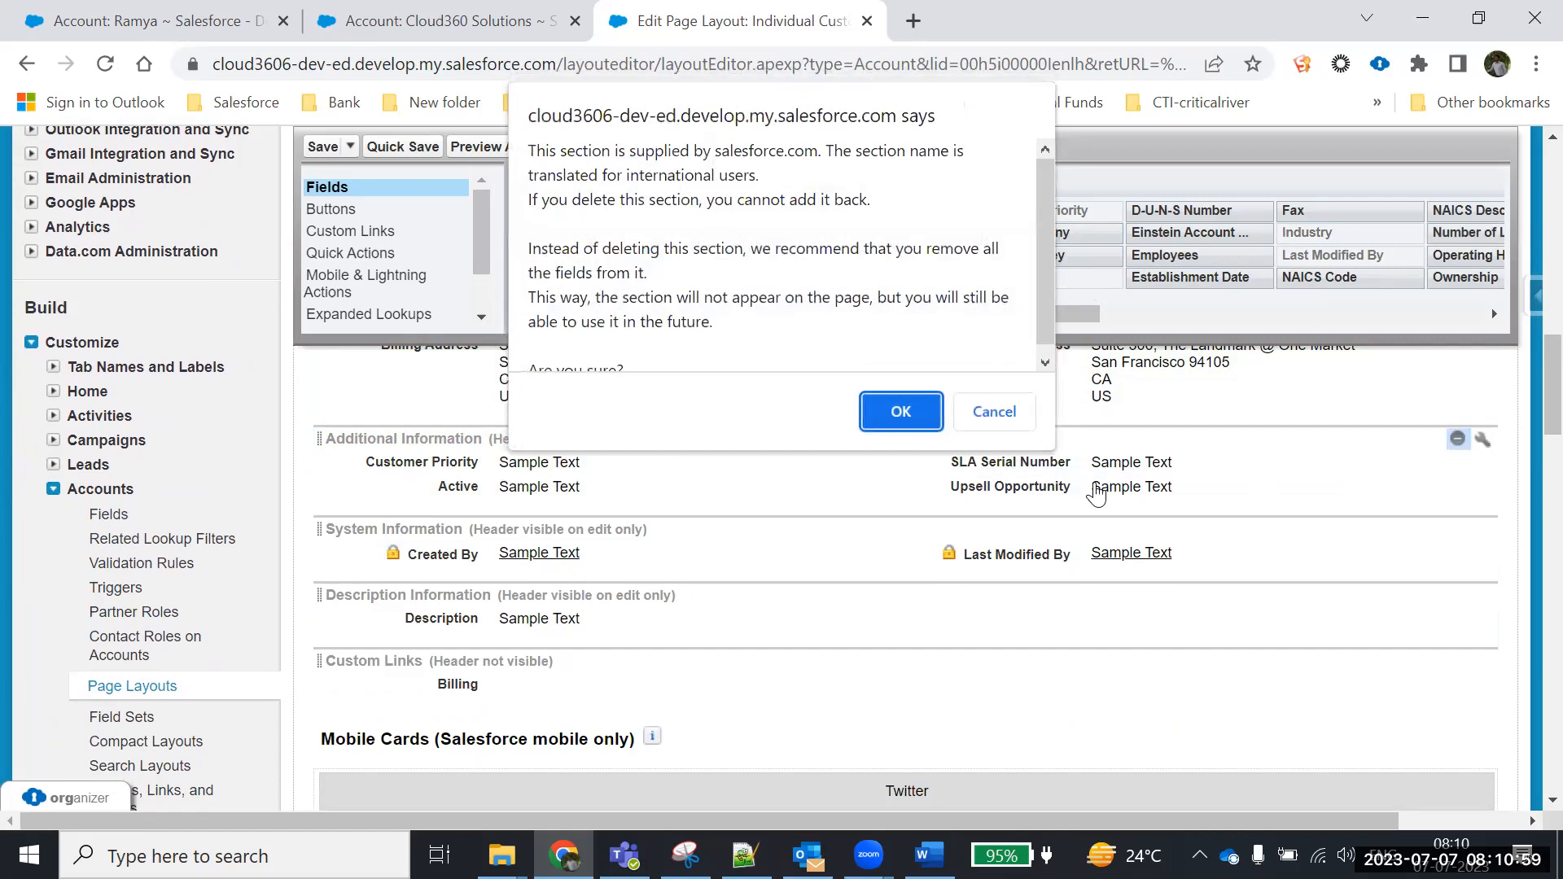
click(900, 413)
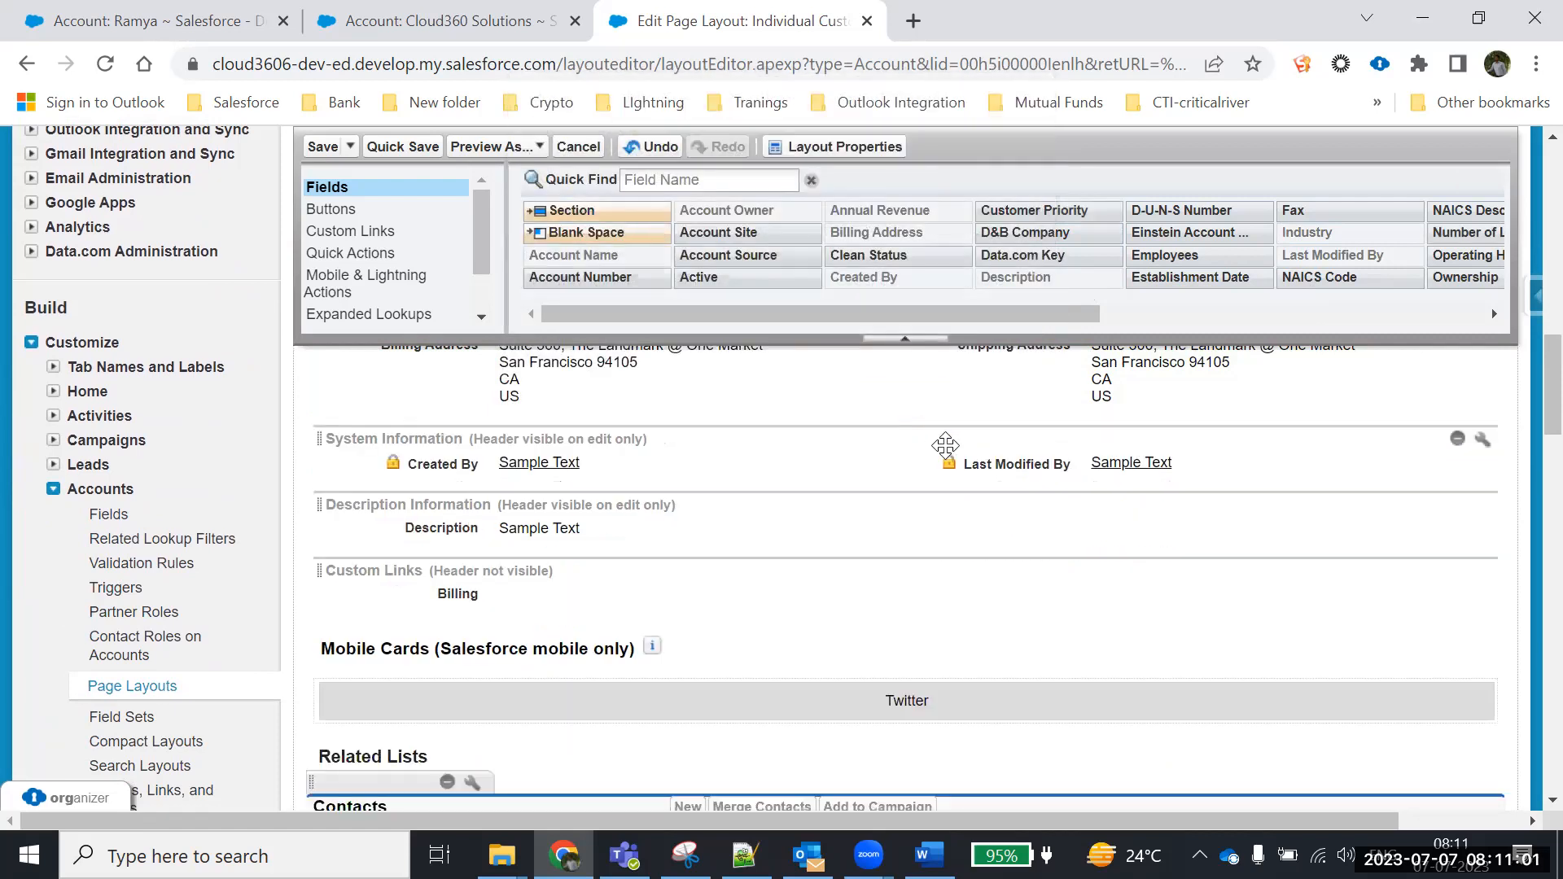
Quick-save the layout, compare it with the account record, then save the Individual Customer layout
scroll(797, 607, up, 4)
scroll(798, 602, down, 2)
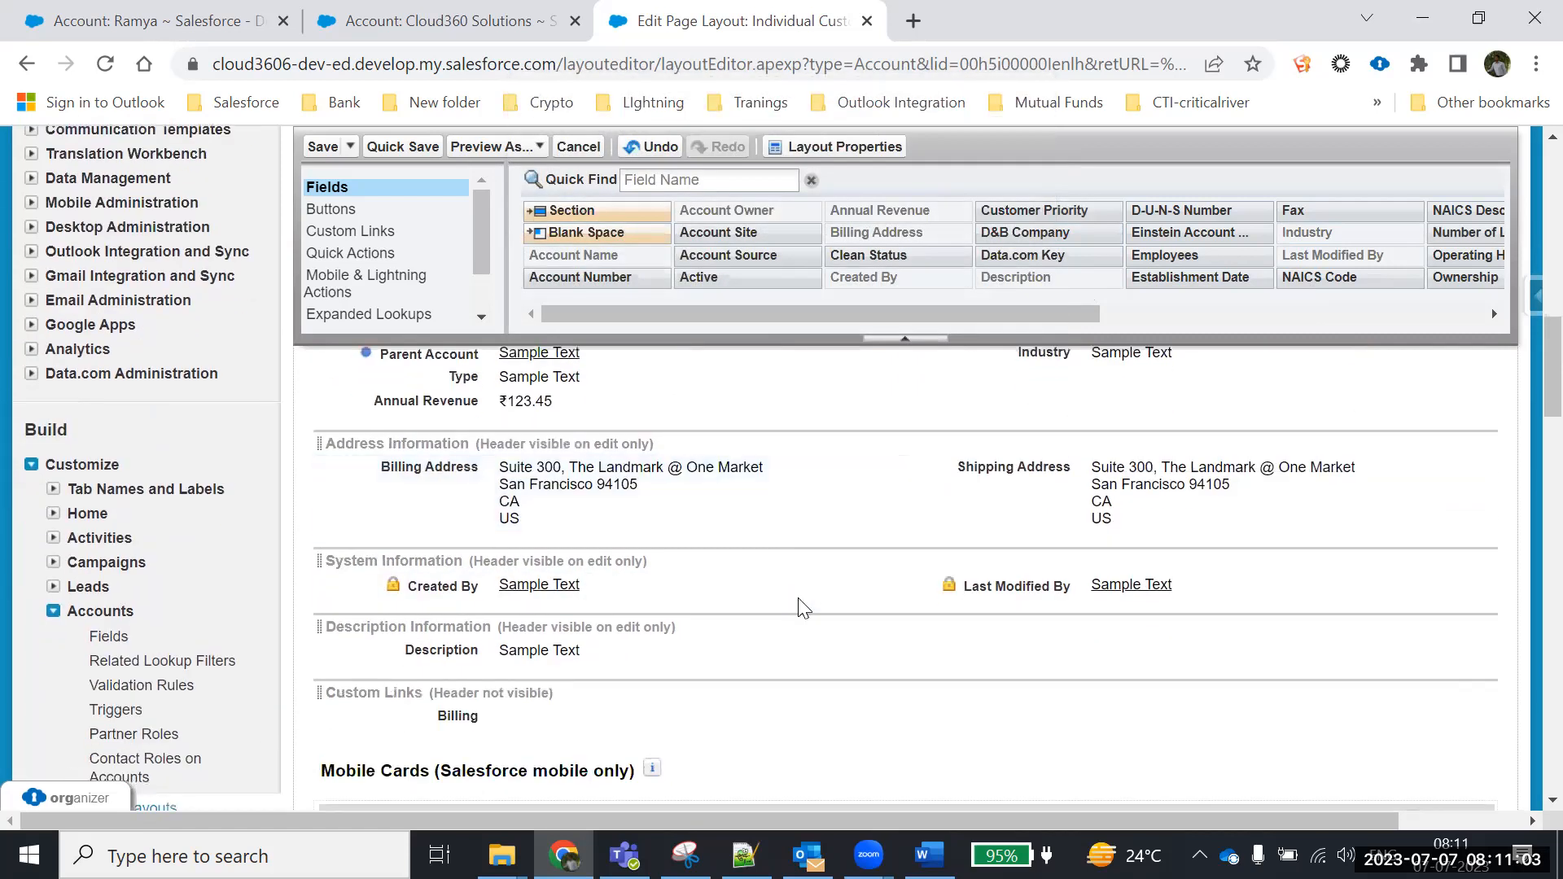
scroll(473, 561, up, 3)
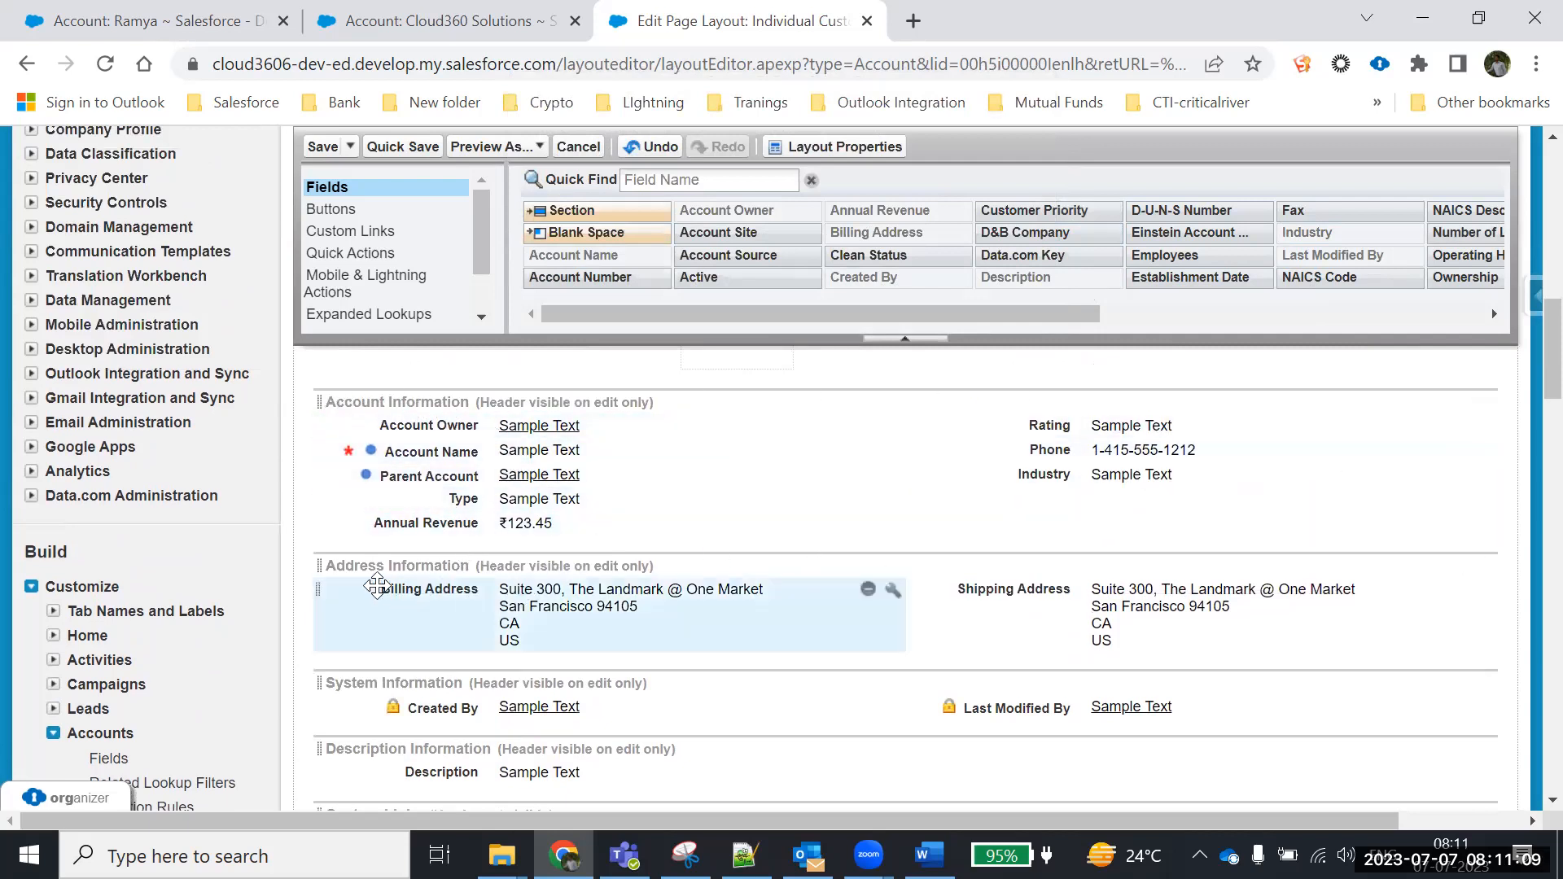
scroll(409, 619, down, 3)
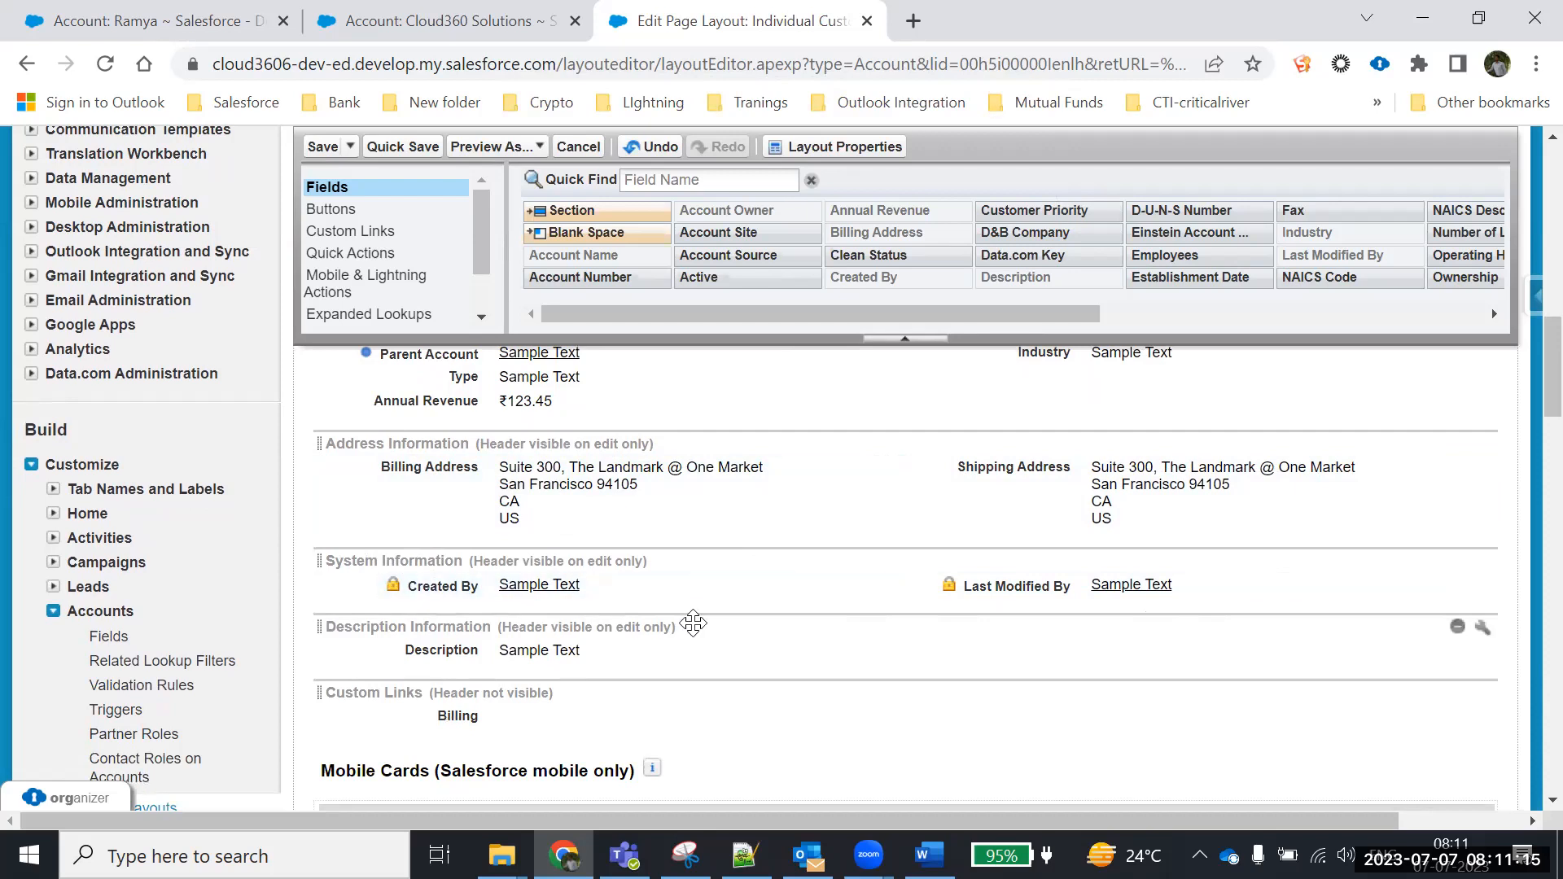
scroll(695, 624, down, 3)
scroll(694, 624, up, 9)
scroll(693, 623, down, 3)
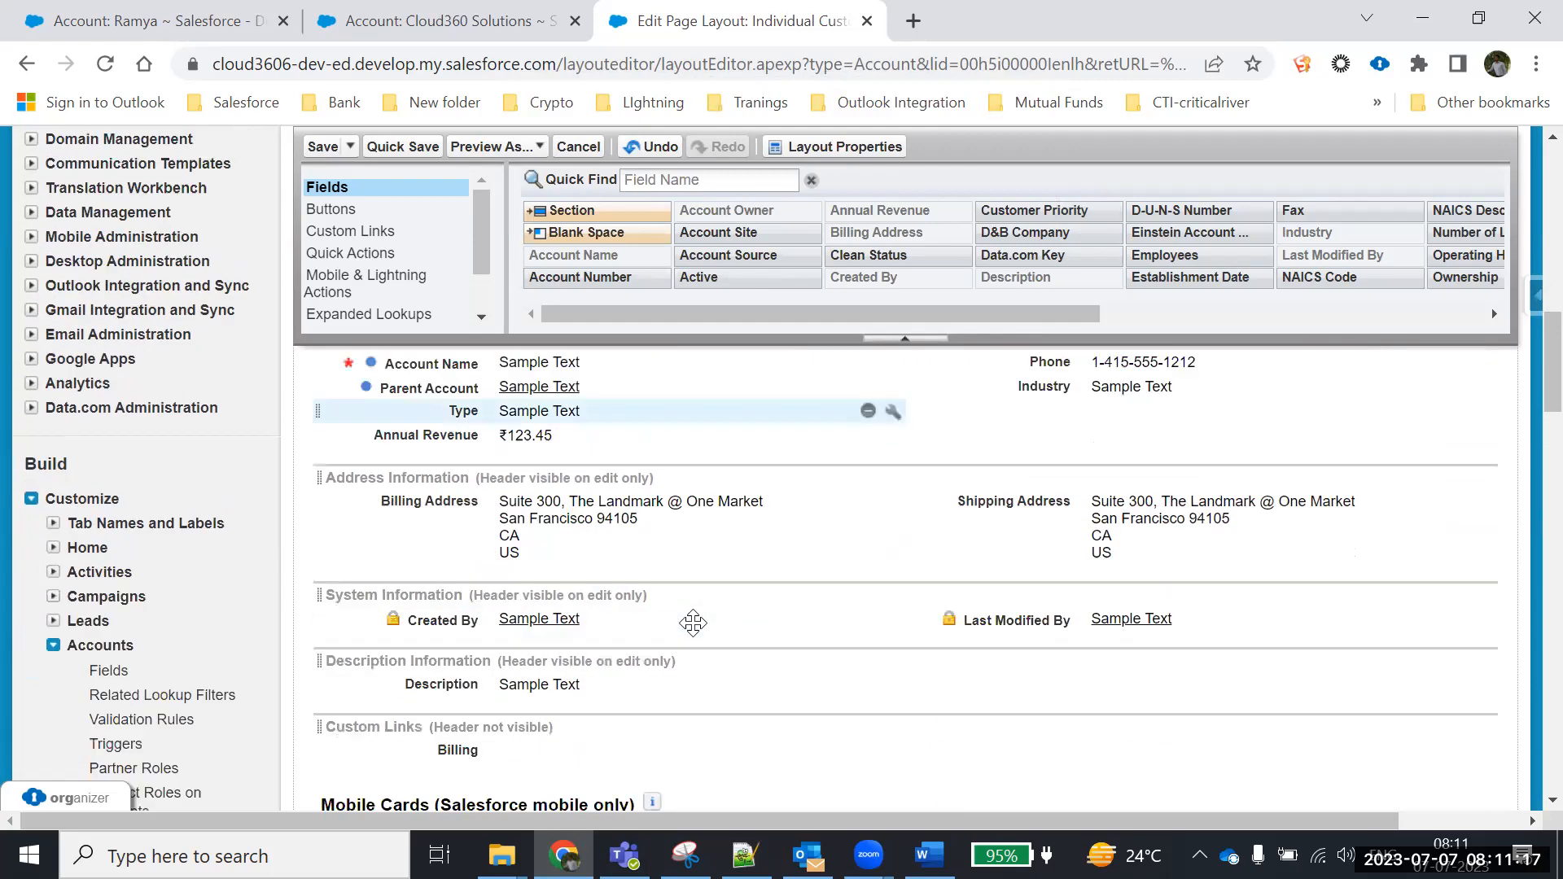
click(397, 147)
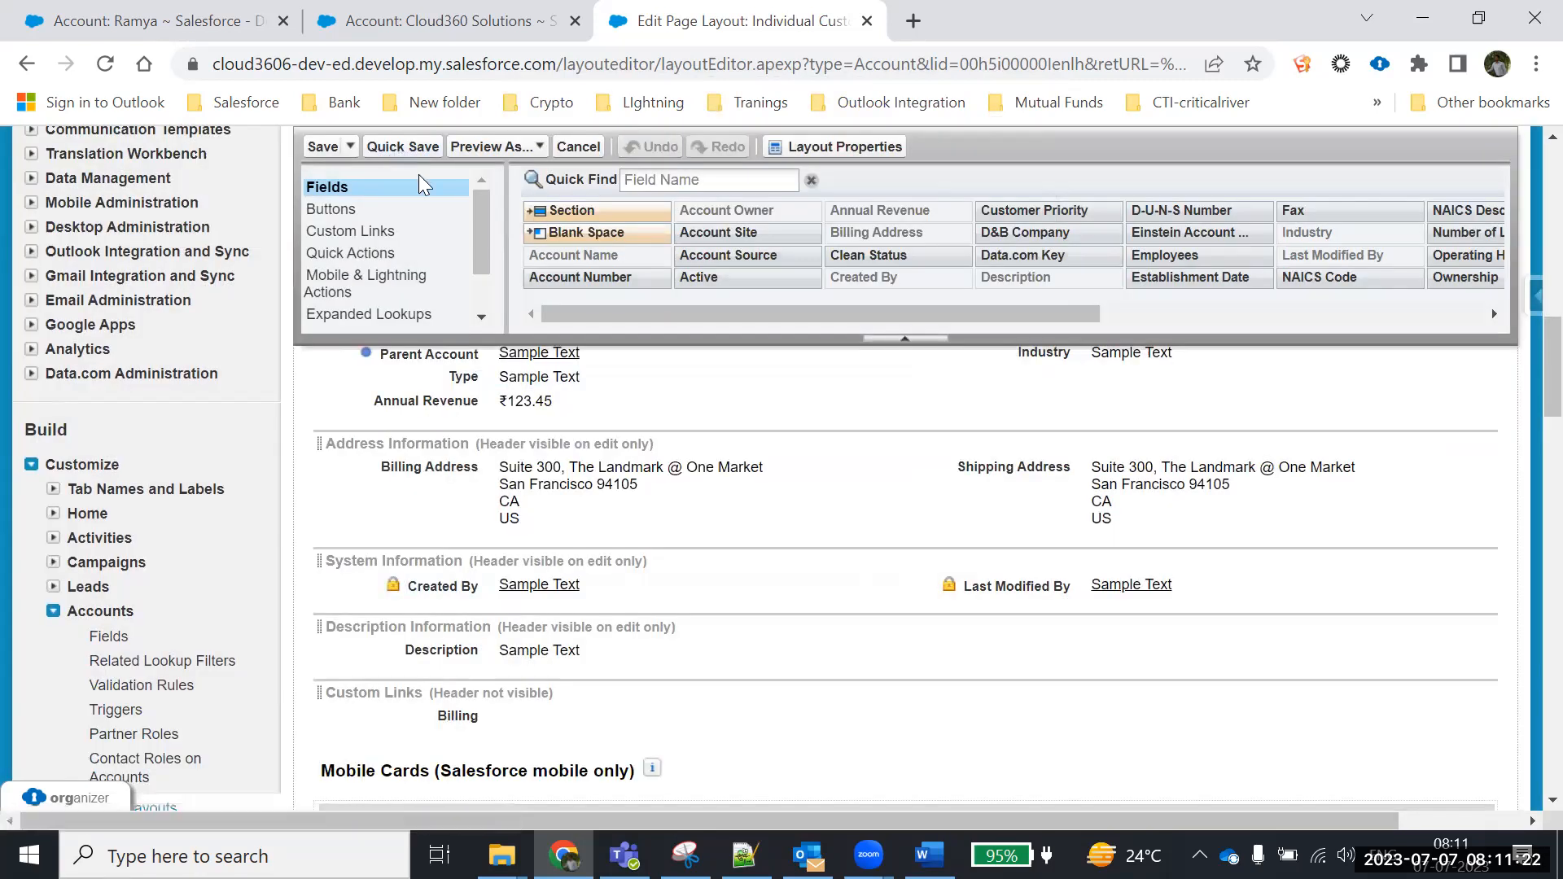
click(163, 21)
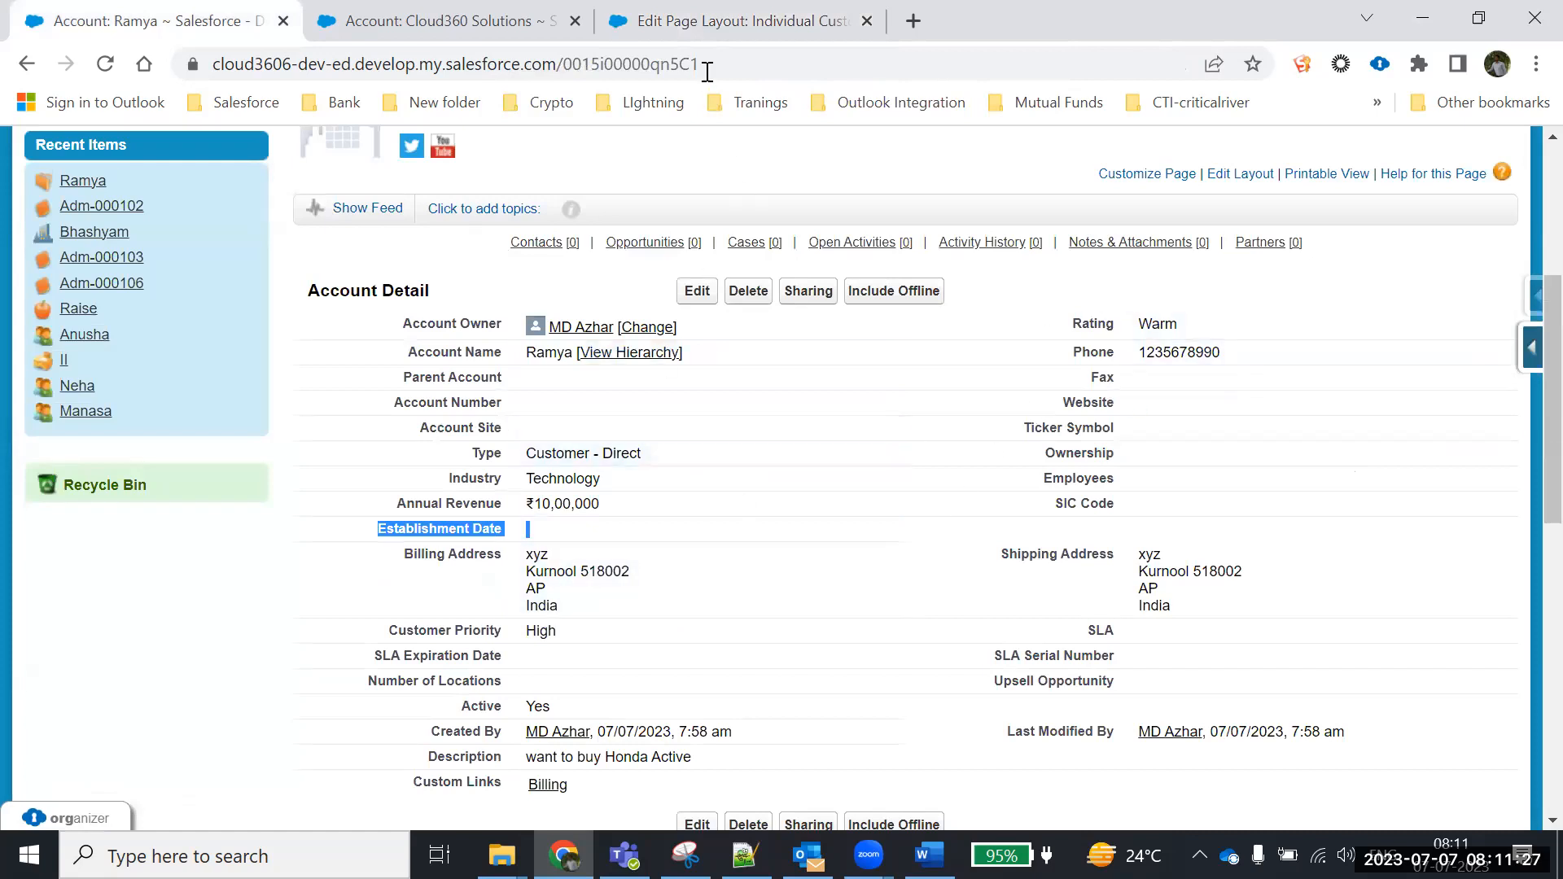
click(716, 21)
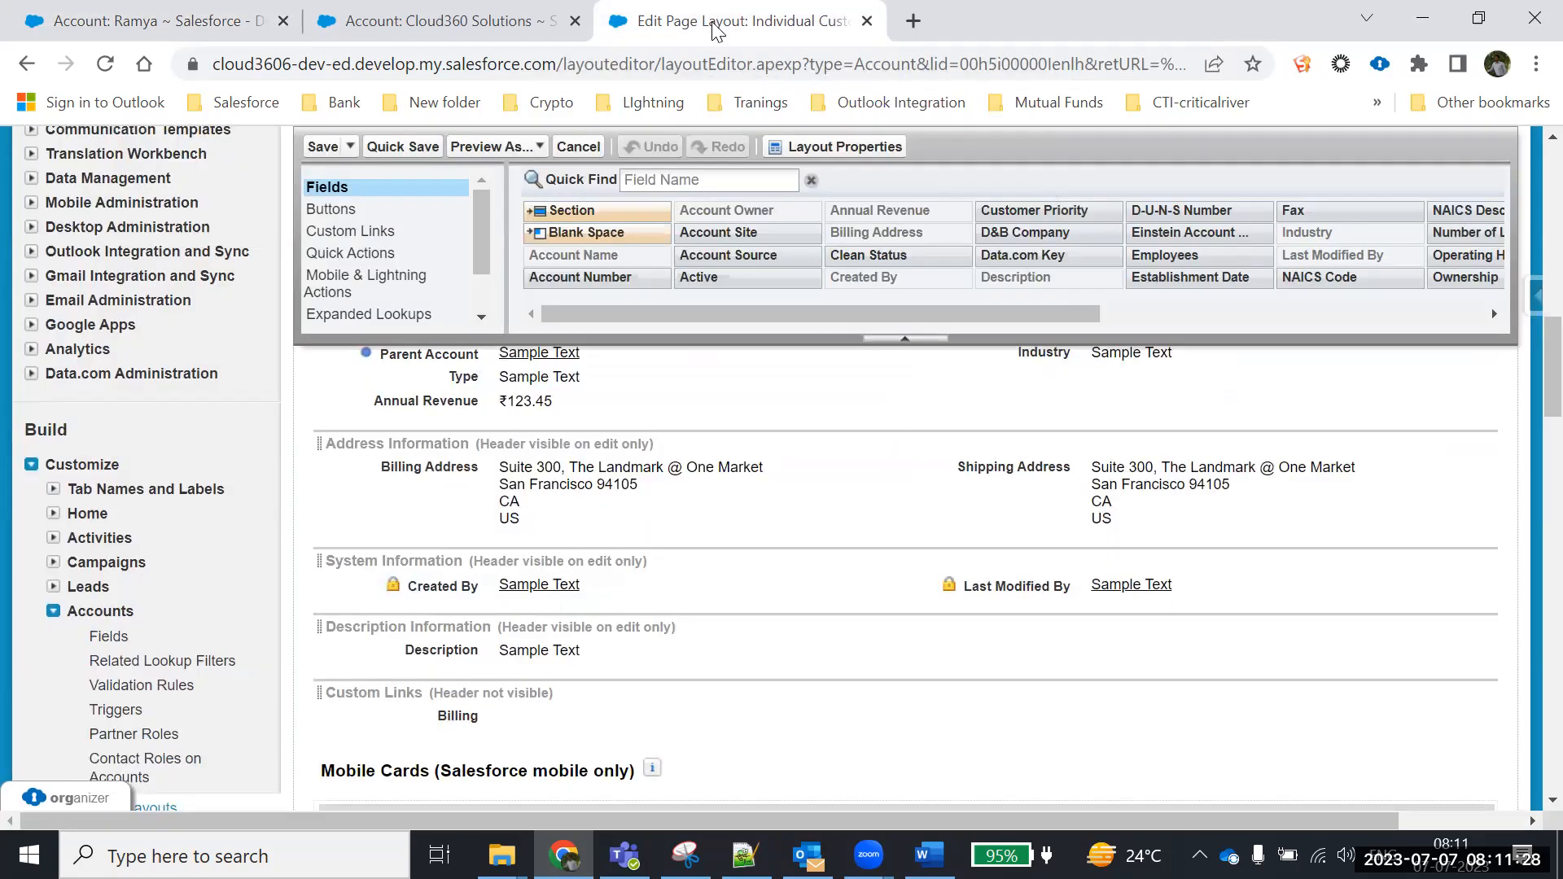
click(324, 148)
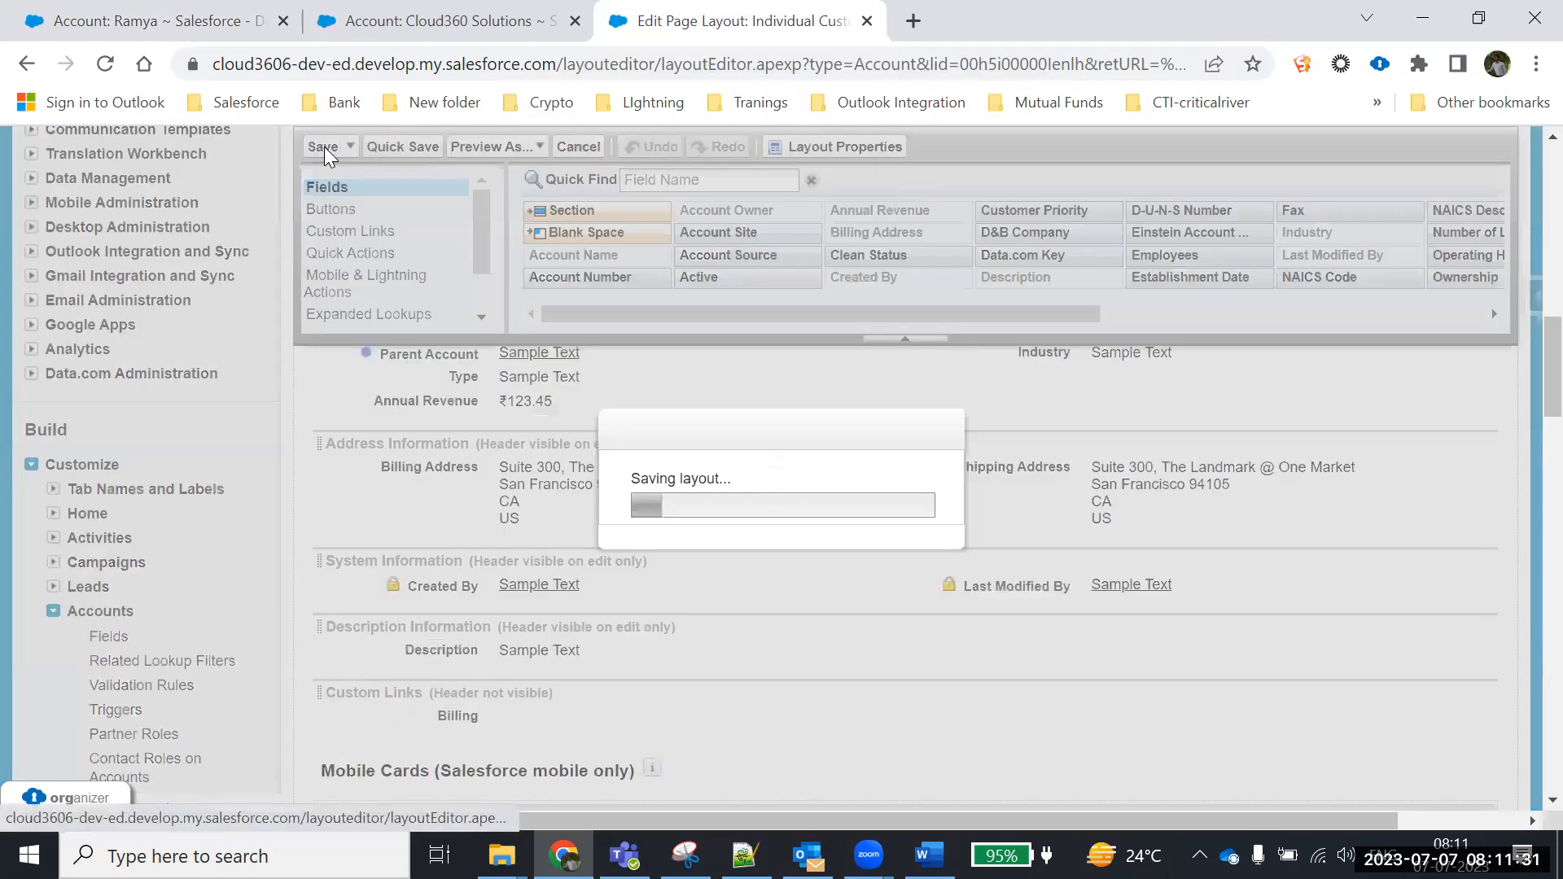
Compare the Individual Customer and Account Layout entries in the list, then start a new page layout
scroll(456, 456, down, 5)
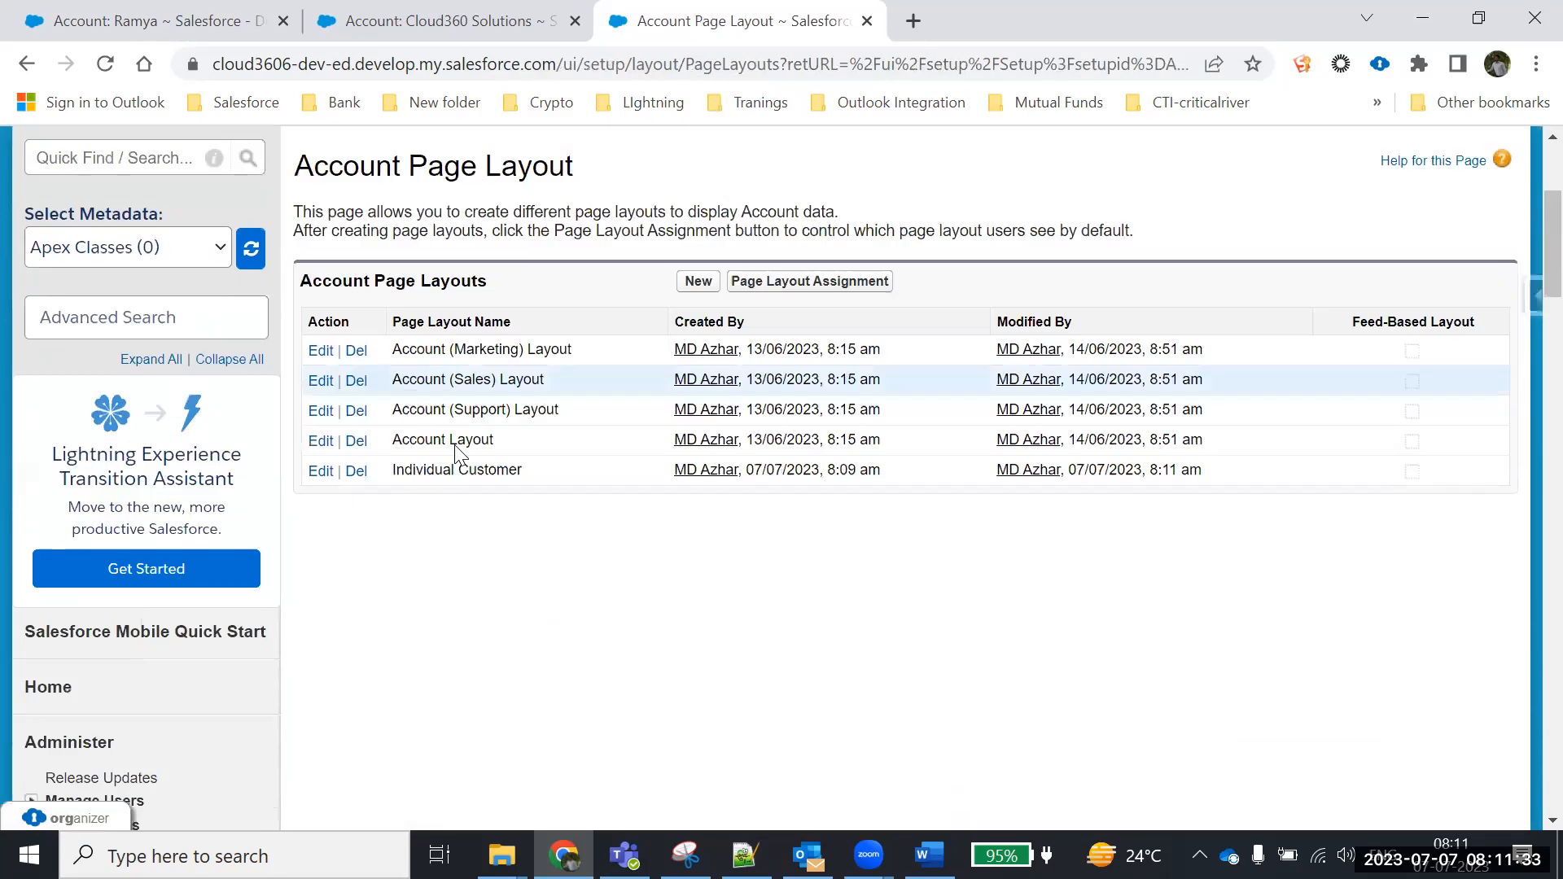
drag(522, 399, 394, 399)
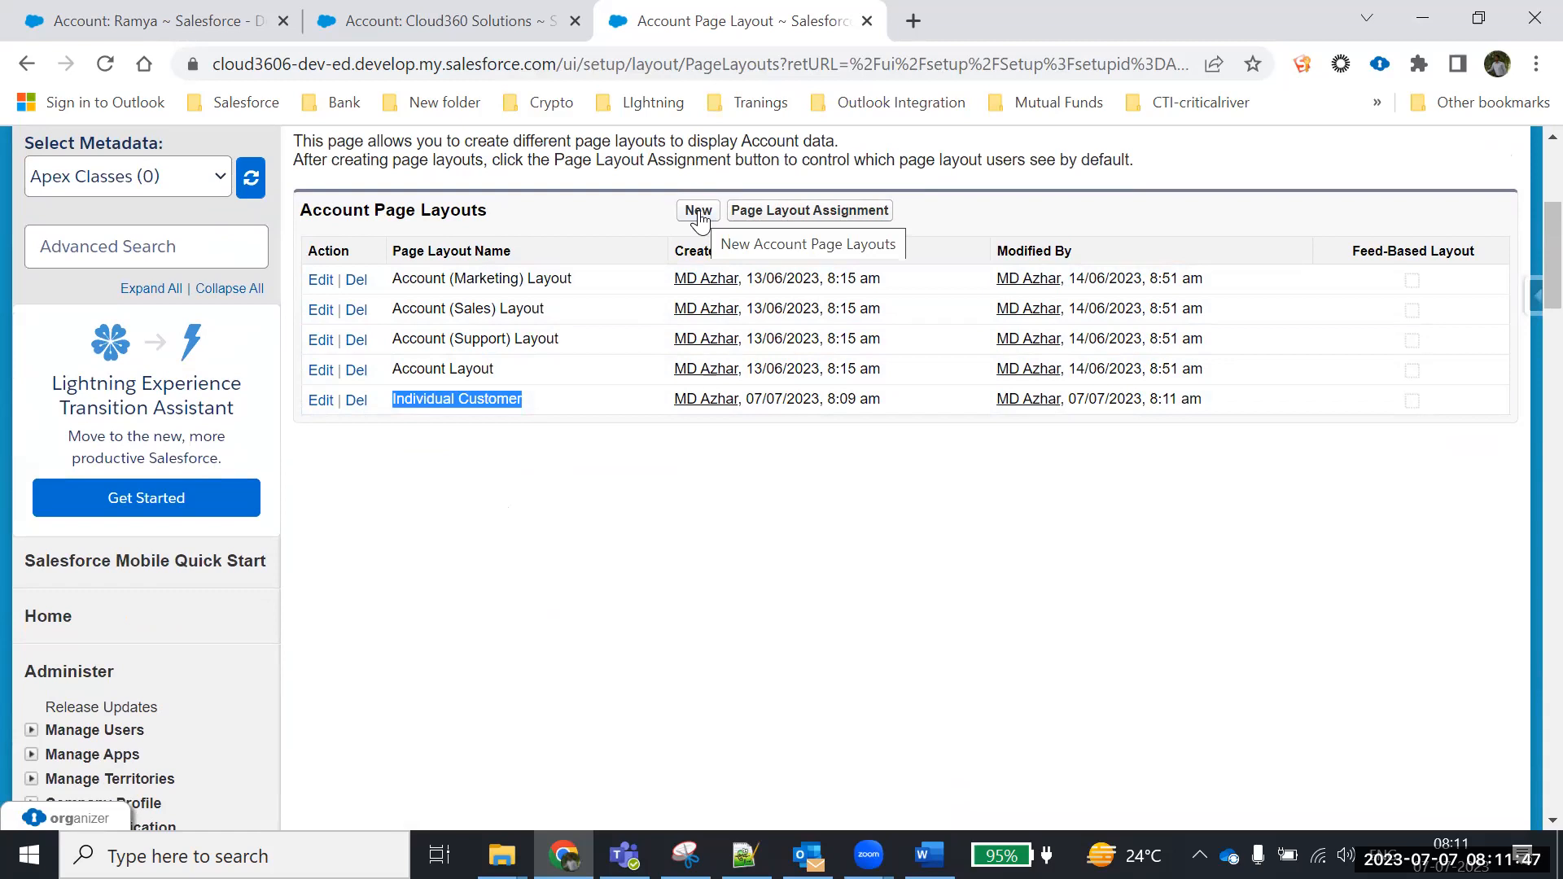
click(553, 503)
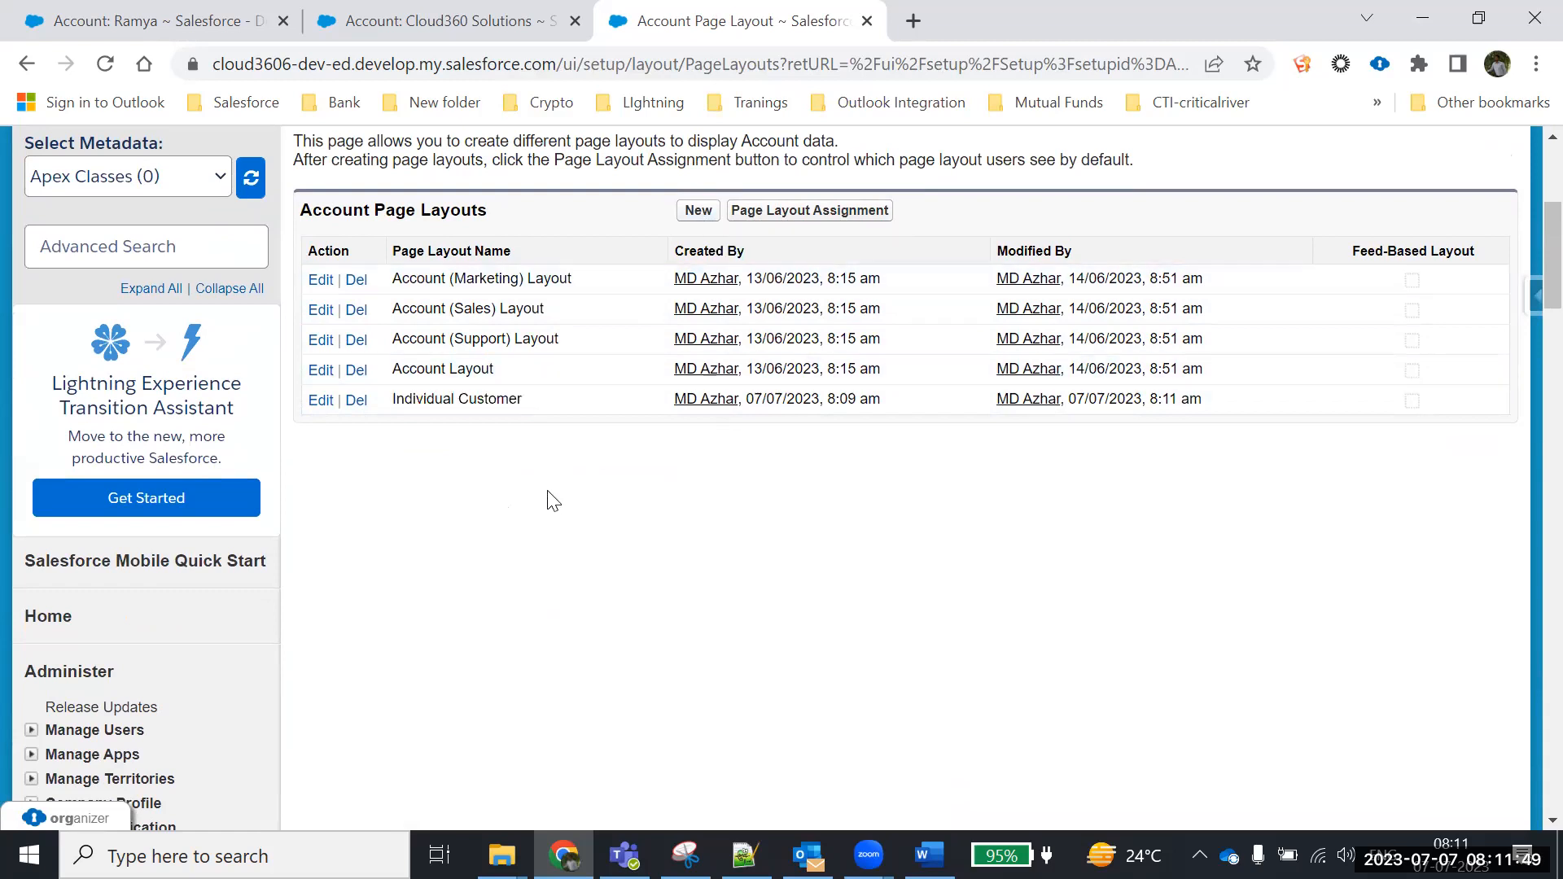
drag(564, 412, 394, 410)
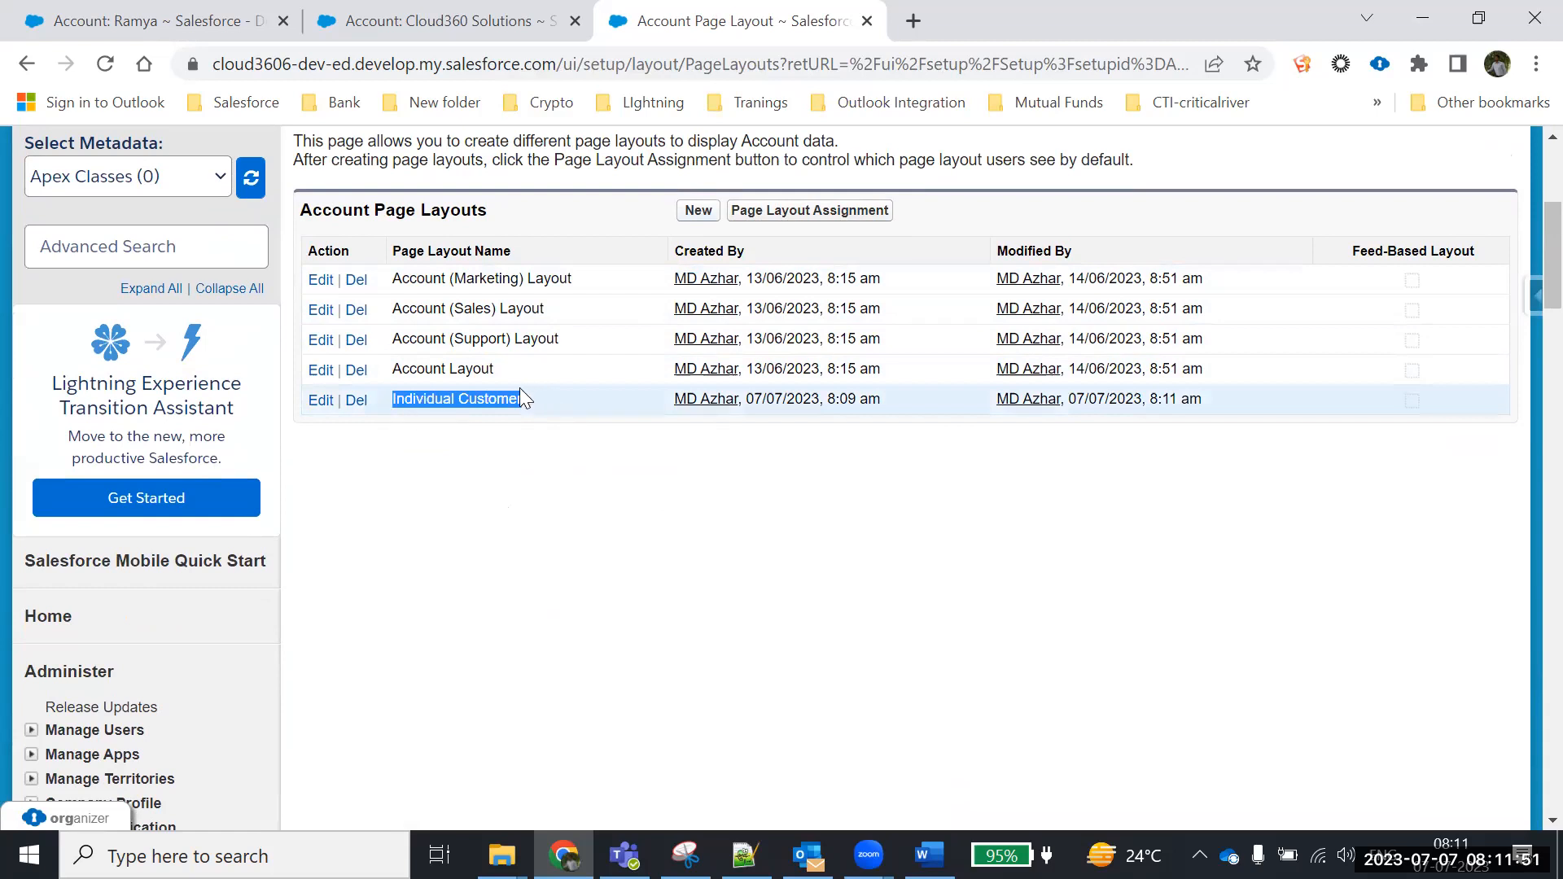
click(582, 482)
drag(496, 372, 404, 370)
drag(540, 397, 401, 399)
drag(497, 371, 410, 368)
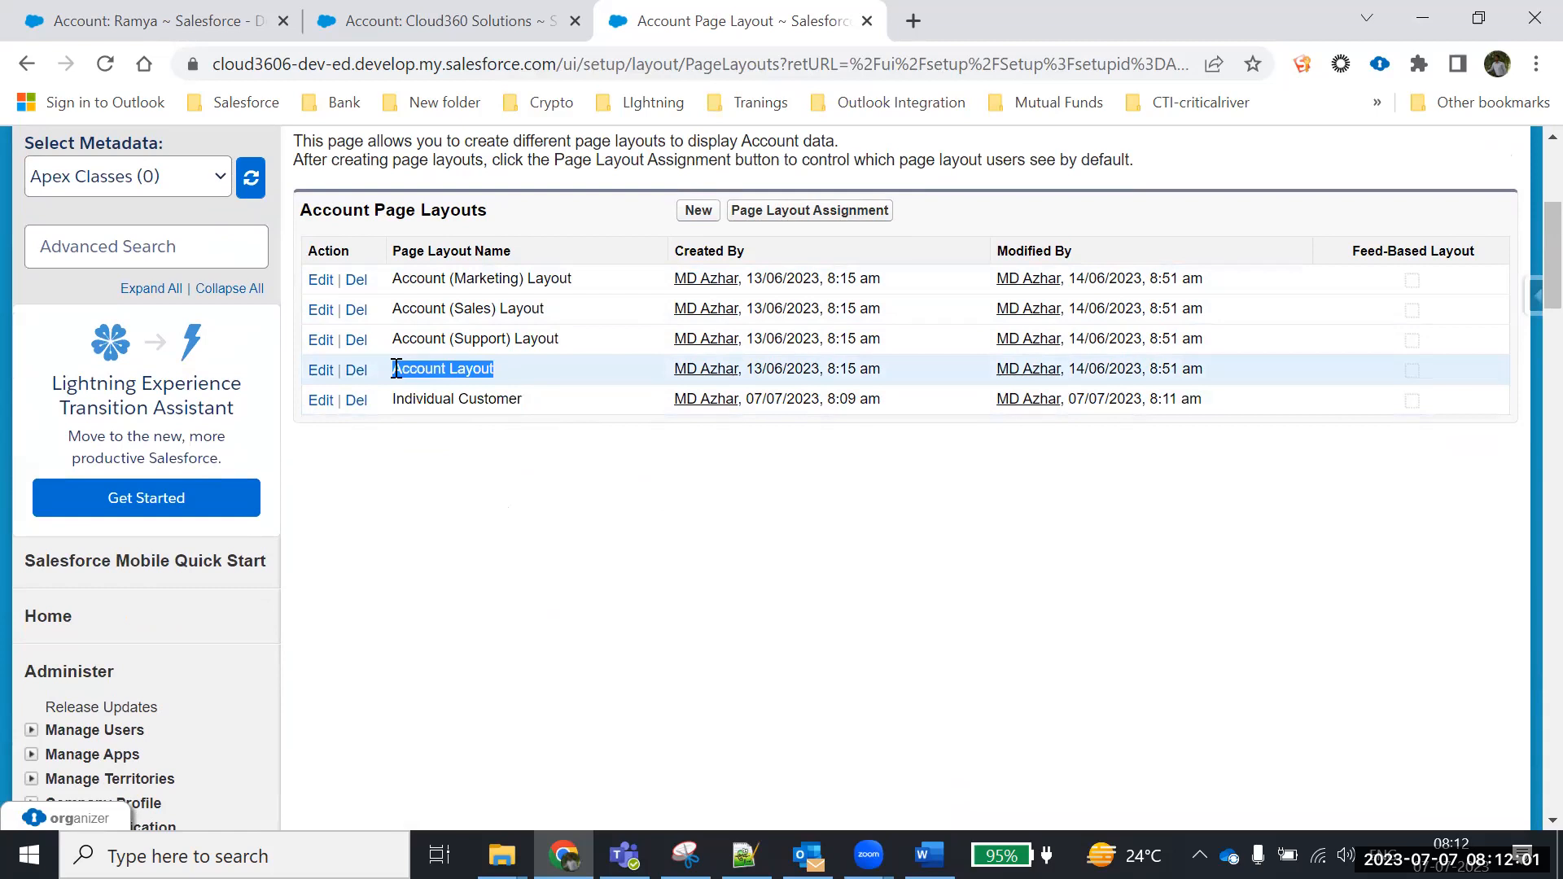
click(693, 214)
scroll(765, 521, down, 3)
Save a new page layout named 'Business Customer', cloned from Account Layout
click(671, 360)
click(627, 461)
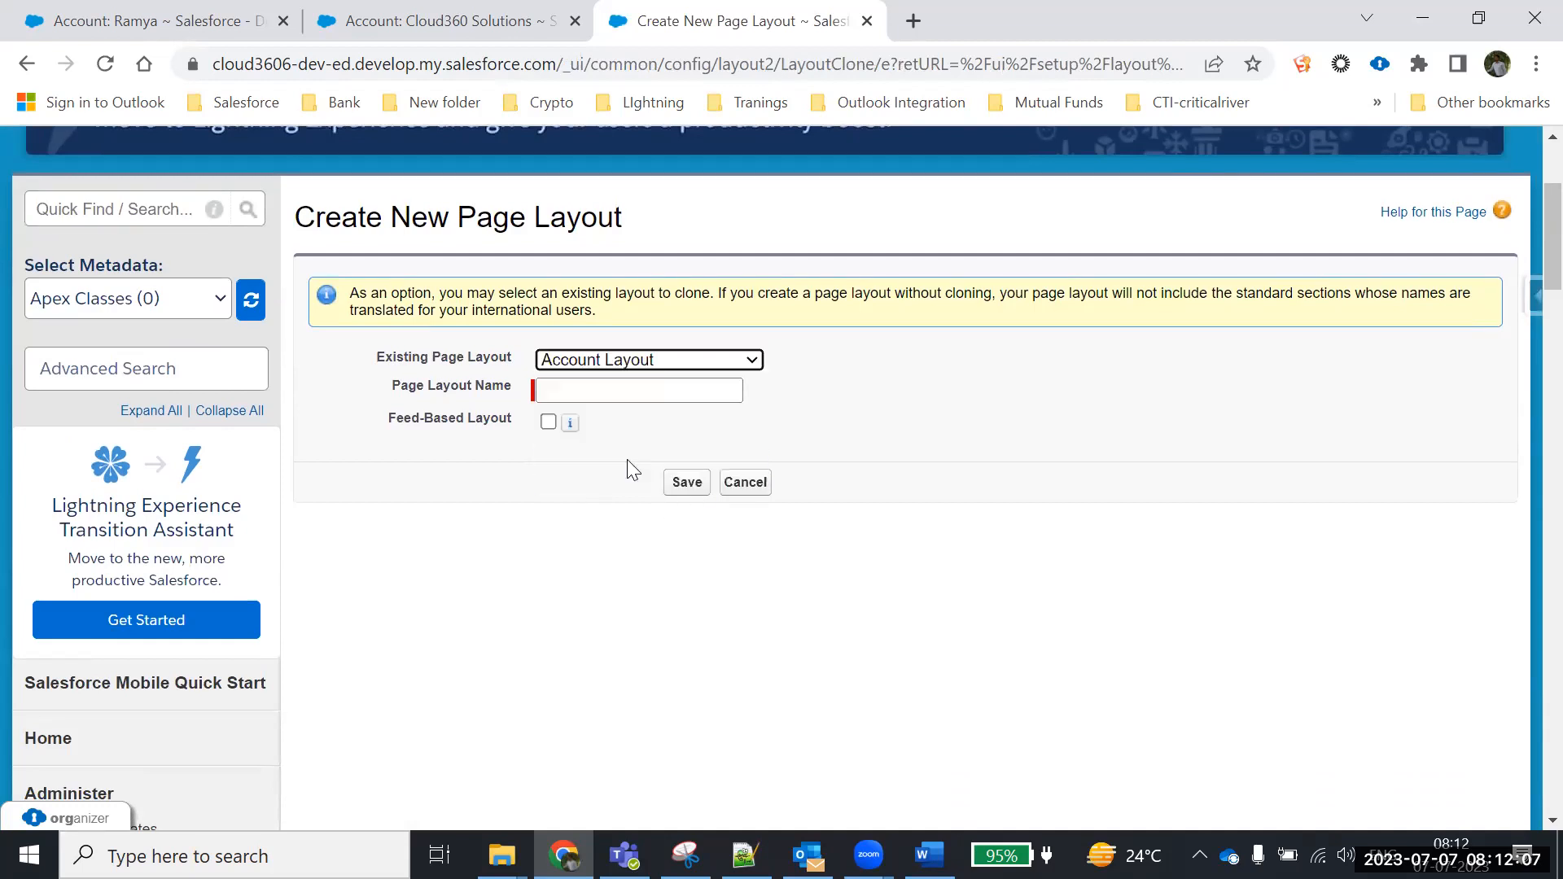
click(606, 388)
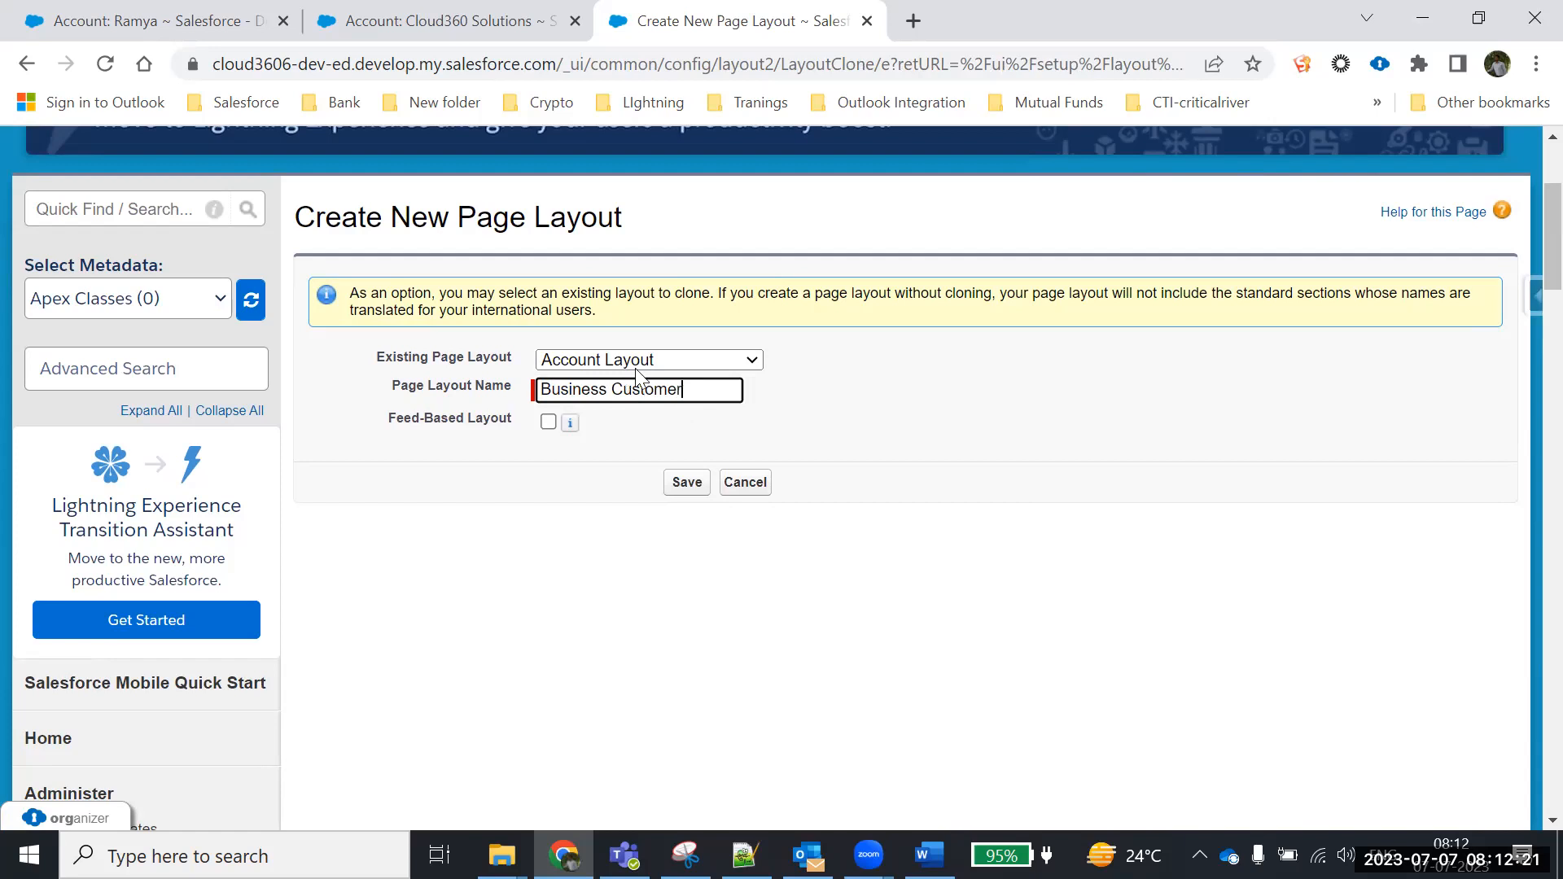
click(692, 489)
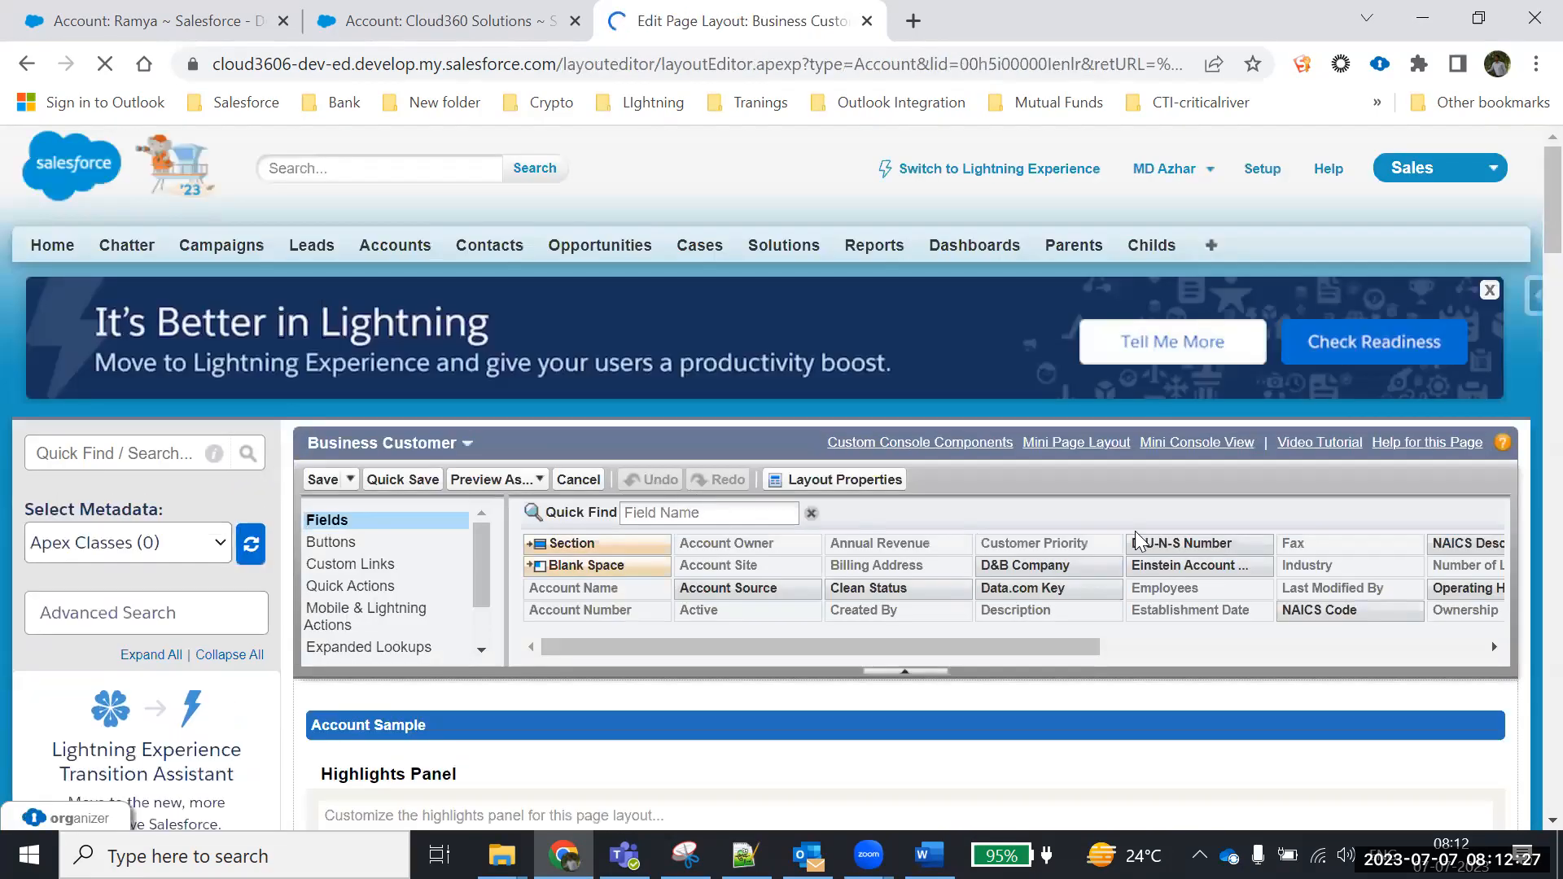
Remove Ticker Symbol and SIC Code, and move Establishment Date to the right column under Employees
scroll(1526, 244, down, 10)
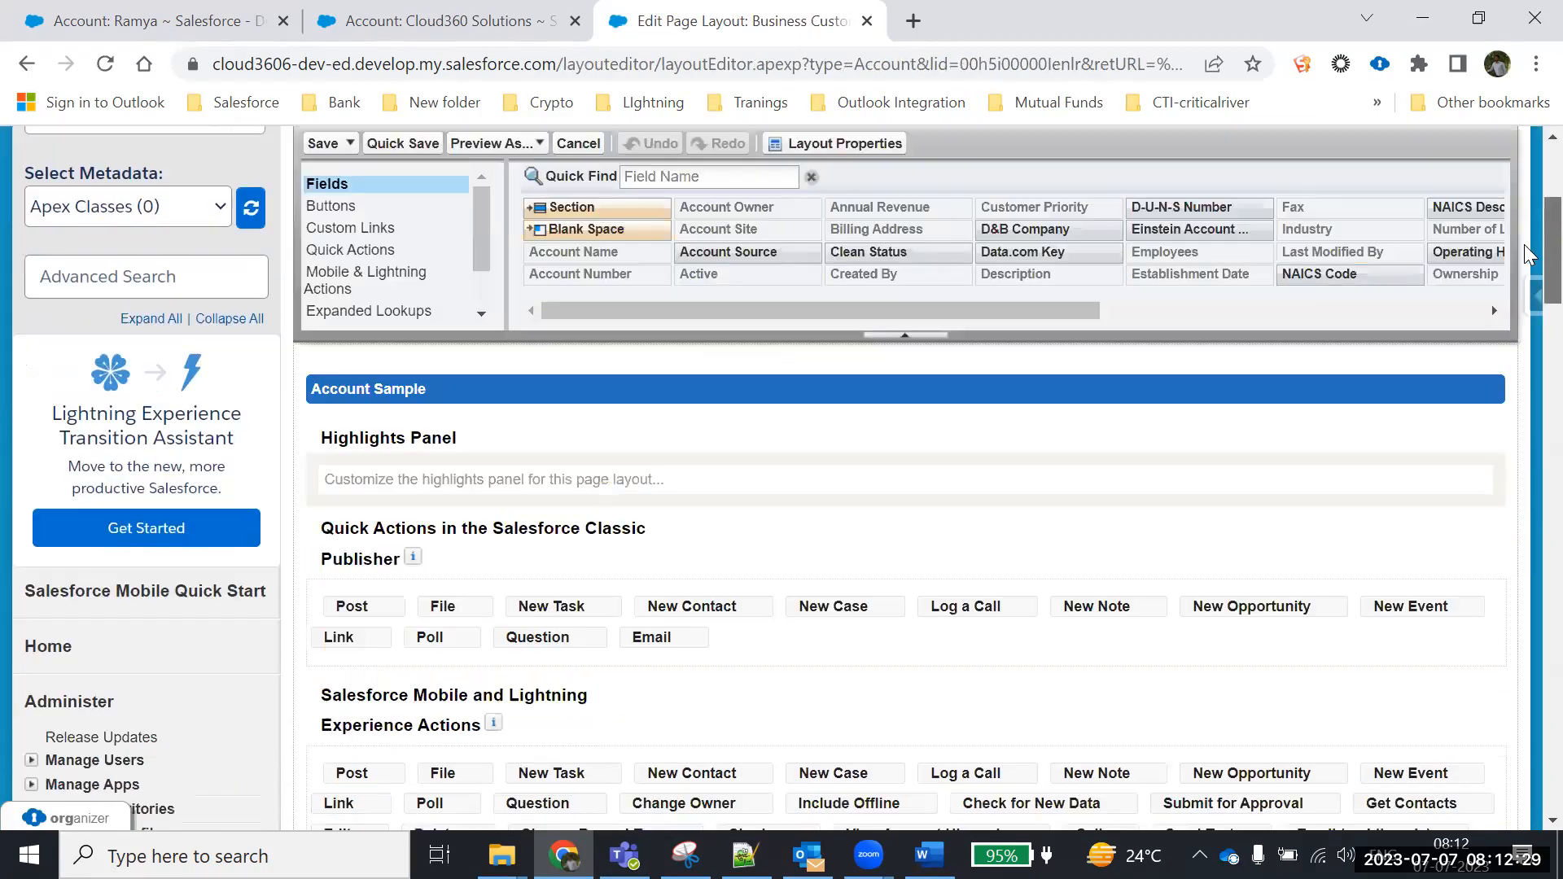
scroll(1525, 326, down, 4)
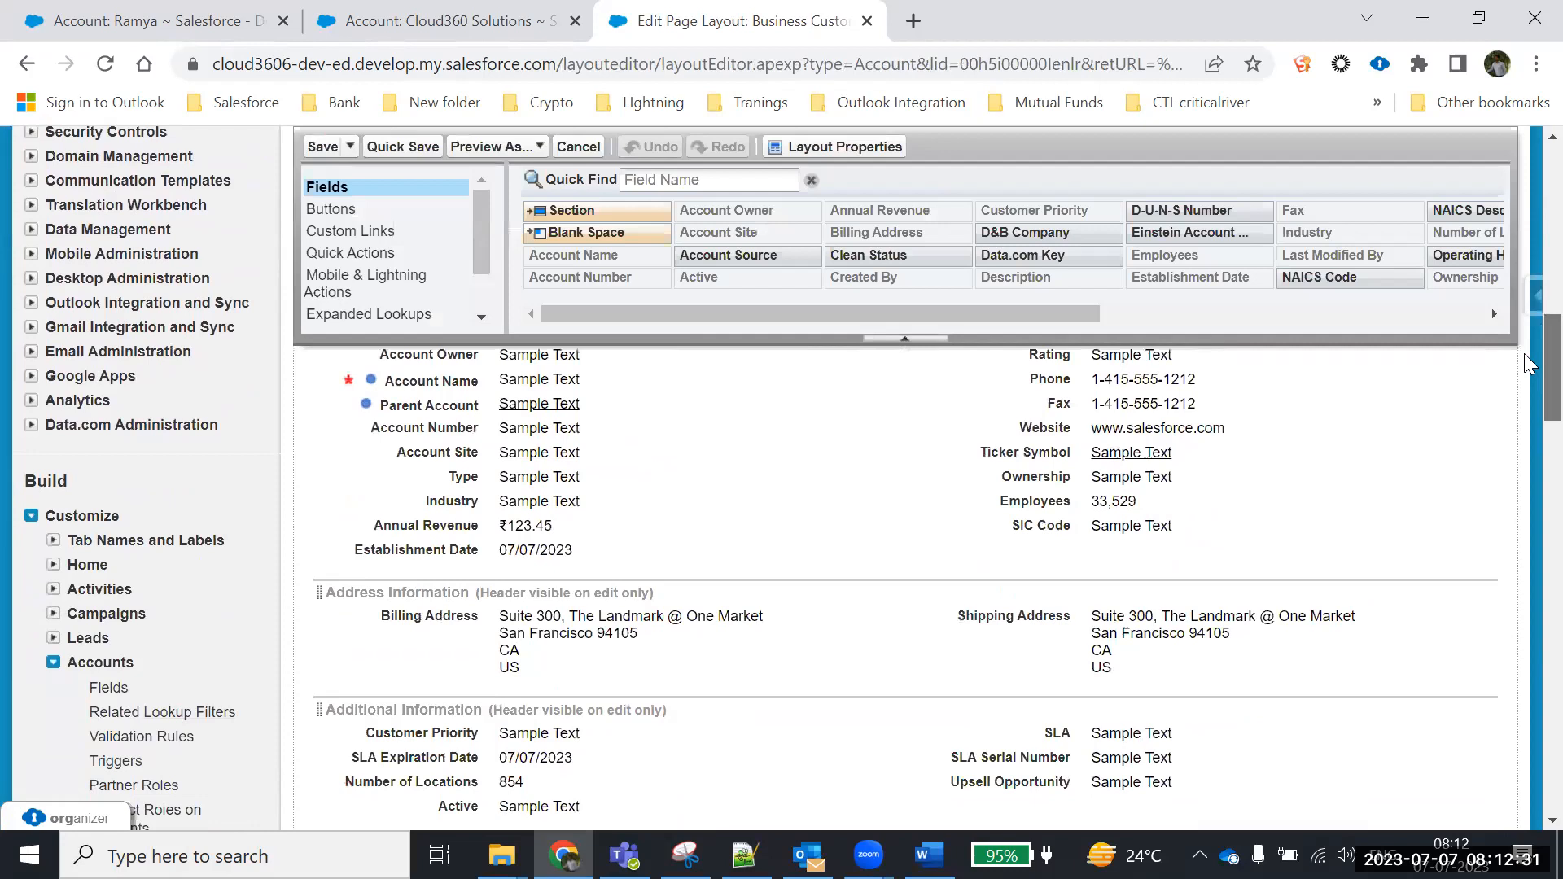
scroll(1528, 364, up, 1)
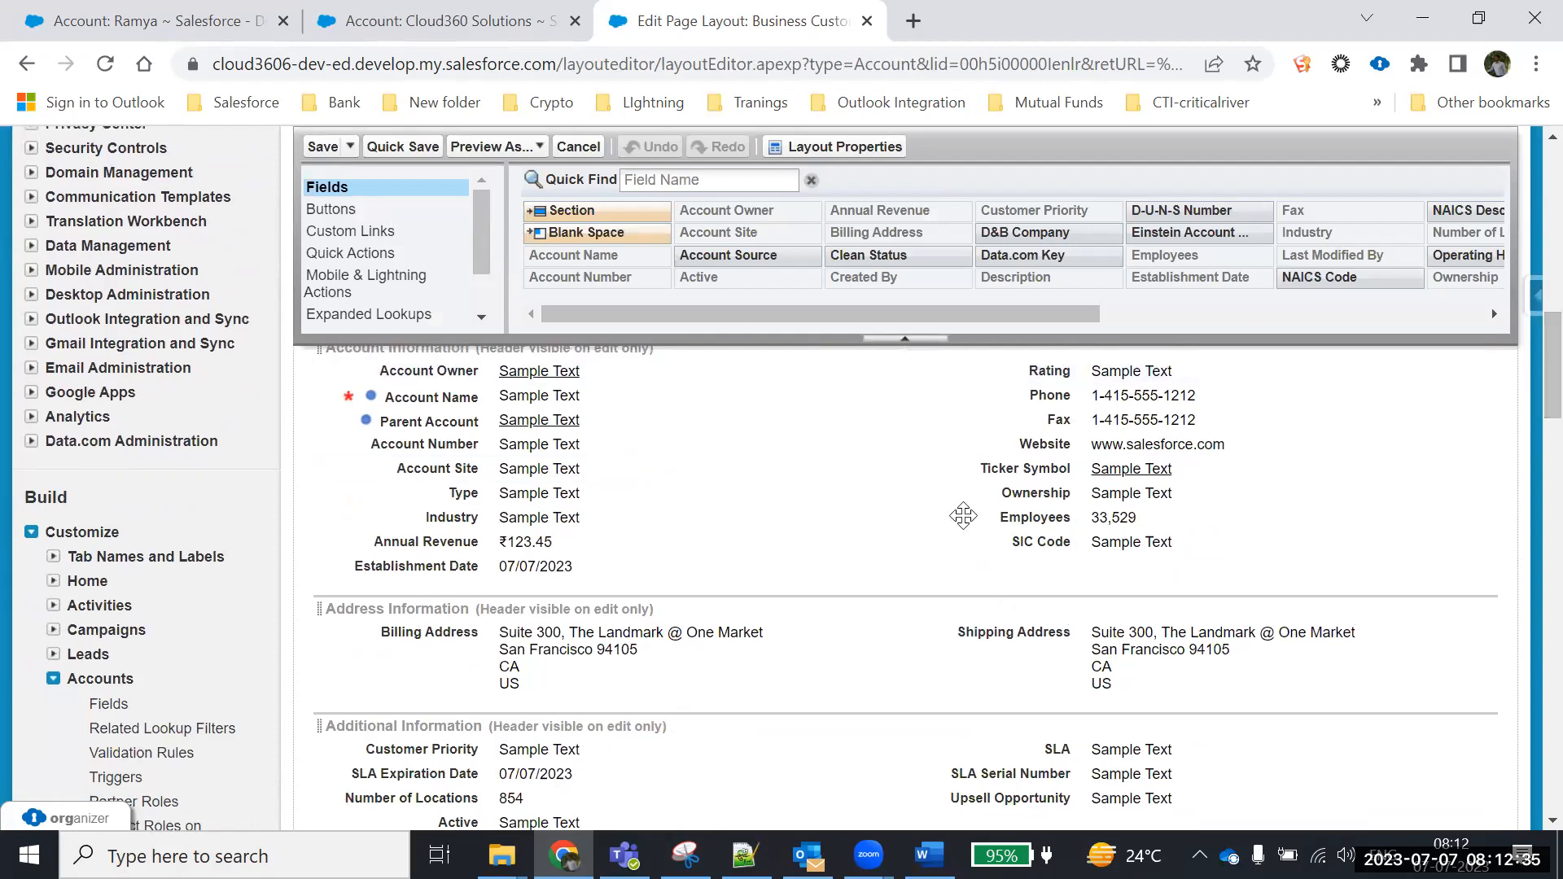
mouse_move(963, 517)
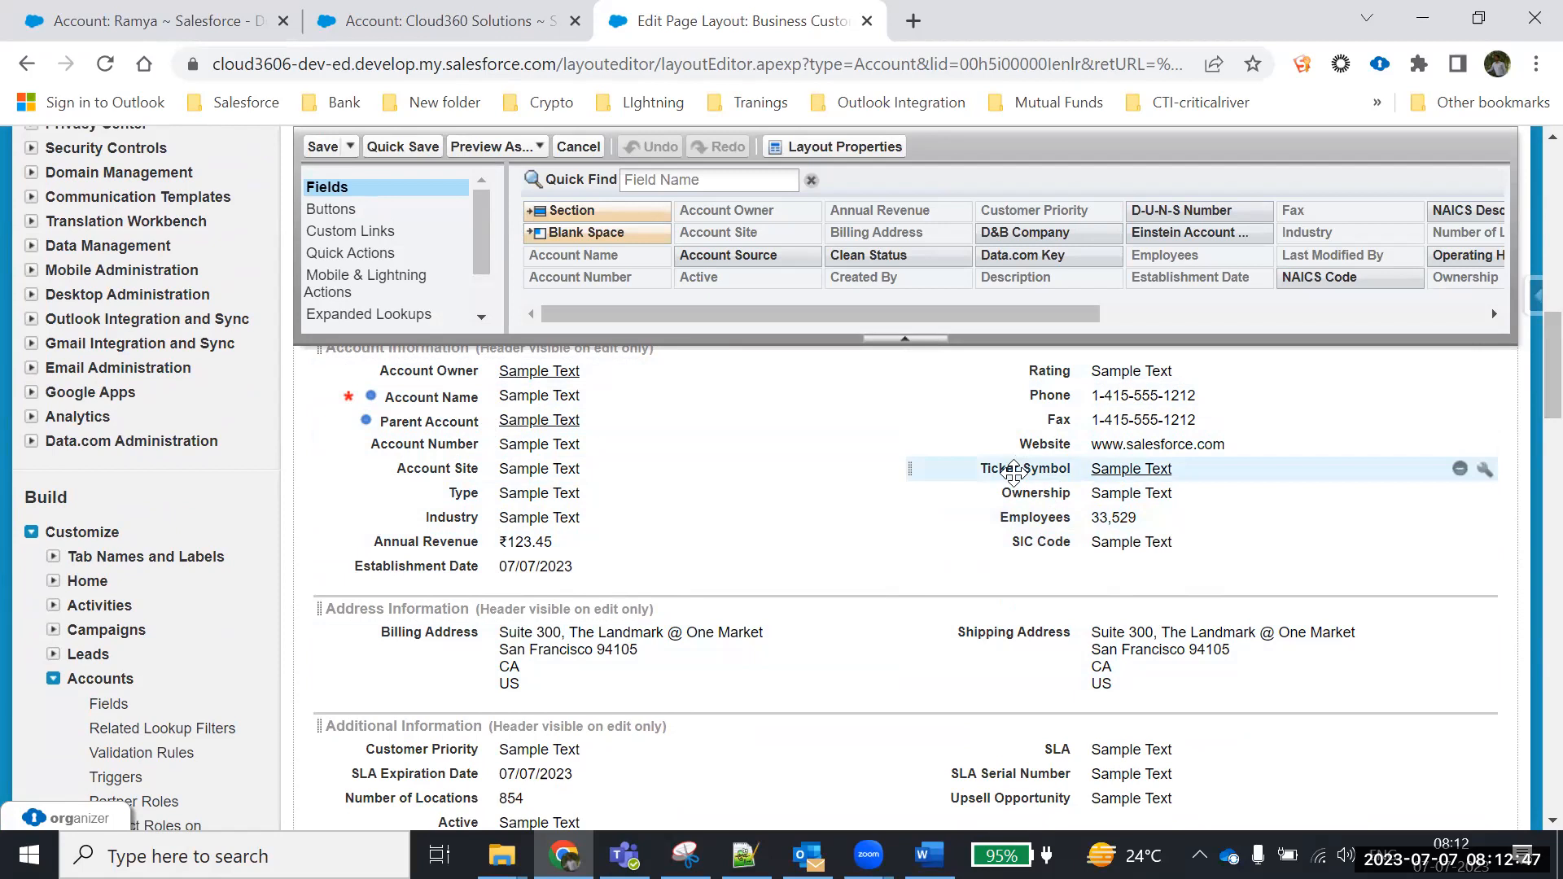
click(1462, 470)
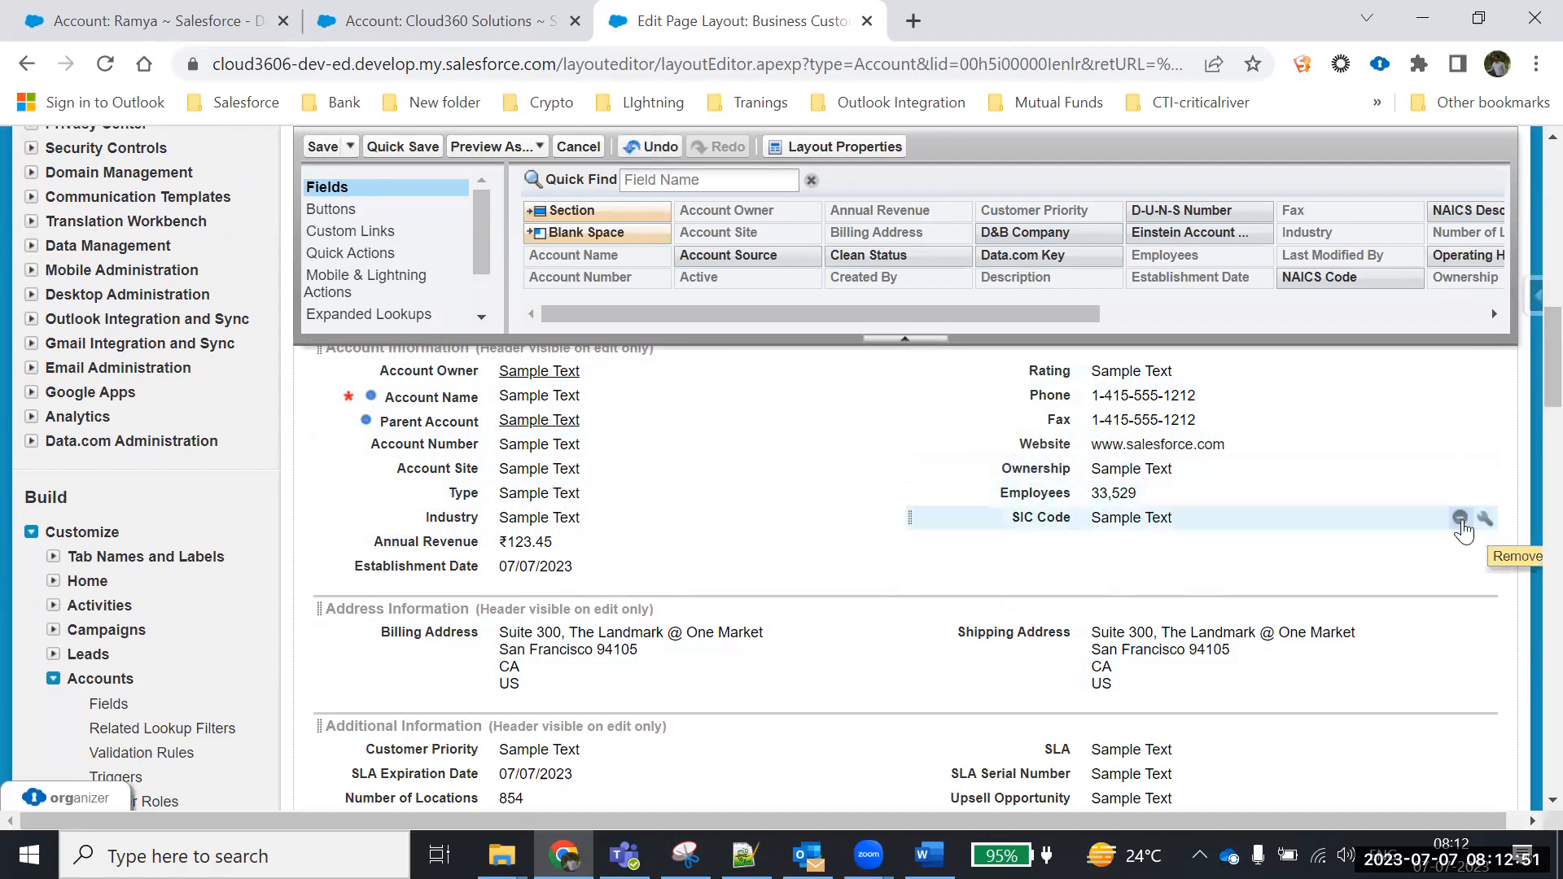
click(1461, 521)
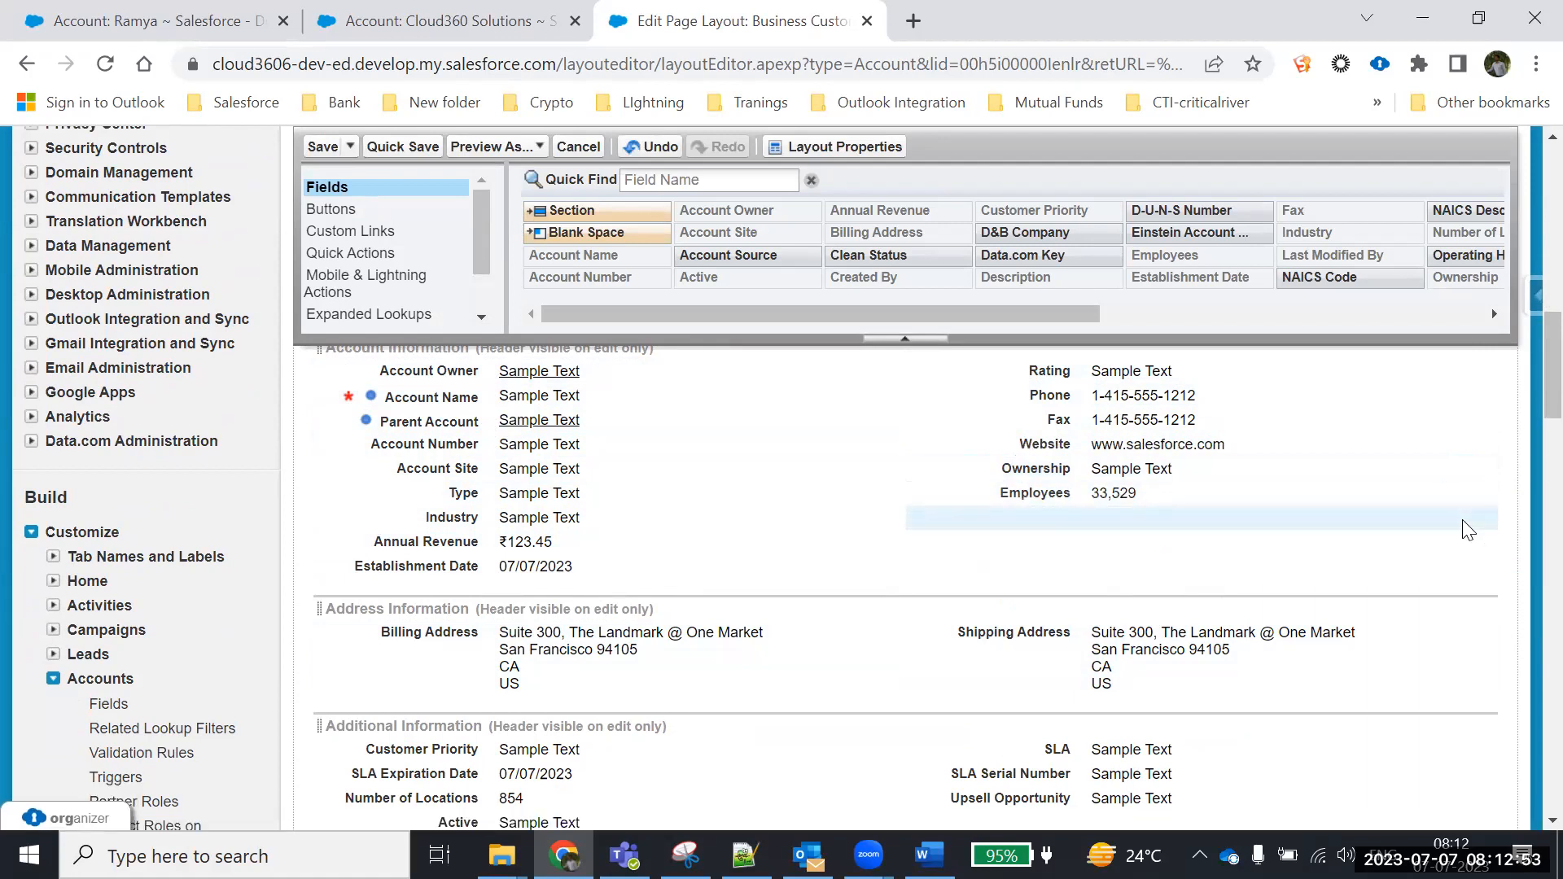
drag(444, 567, 1144, 537)
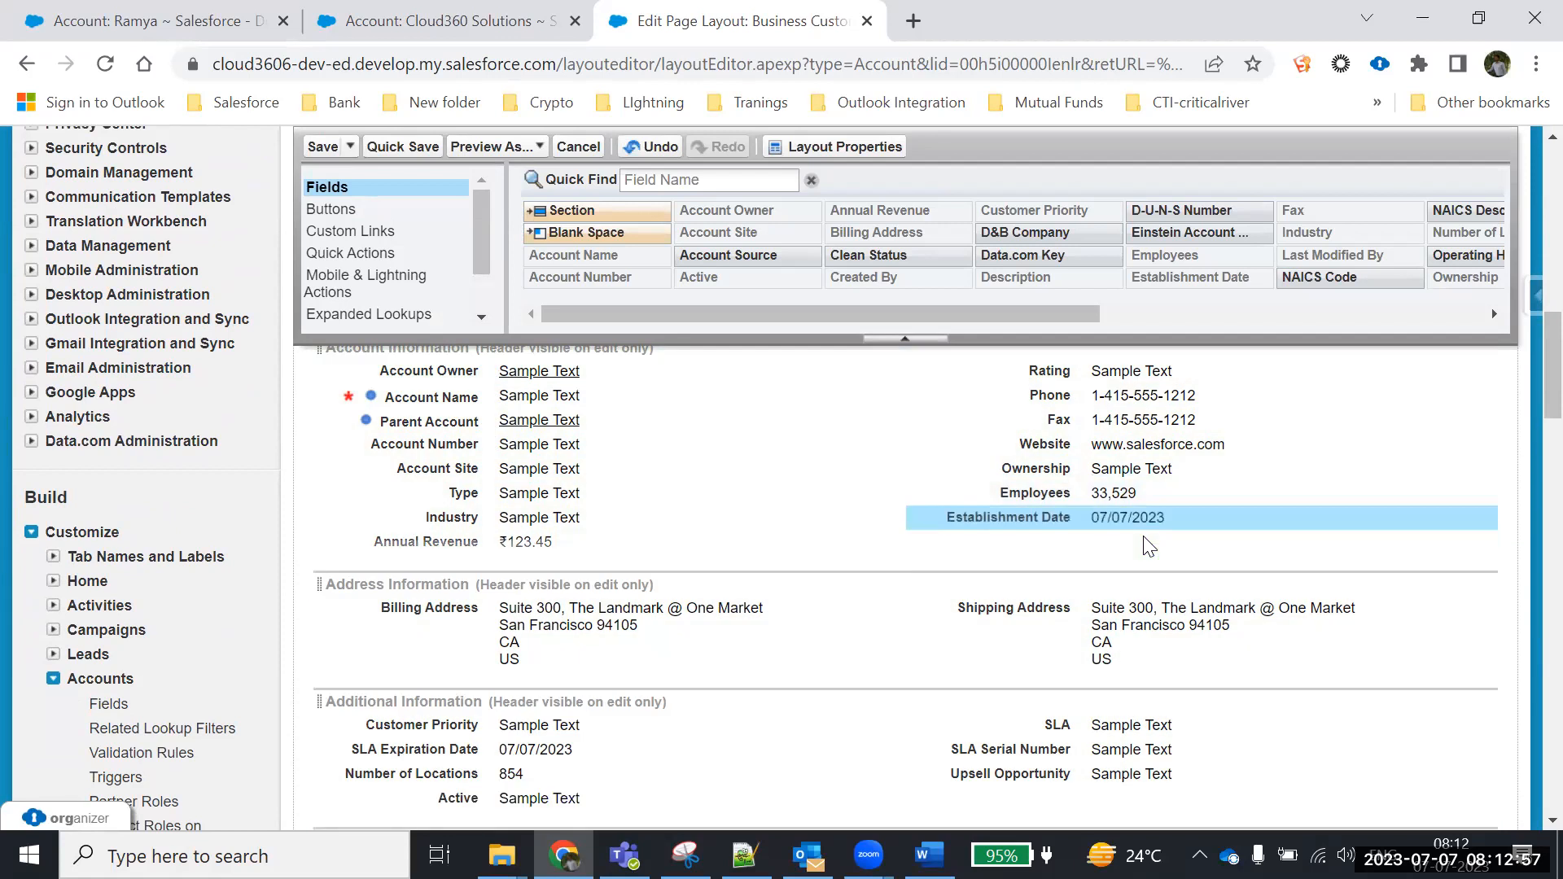
Remove SLA Expiration Date, SLA, SLA Serial Number and Upsell Opportunity from the layout
scroll(1059, 529, down, 1)
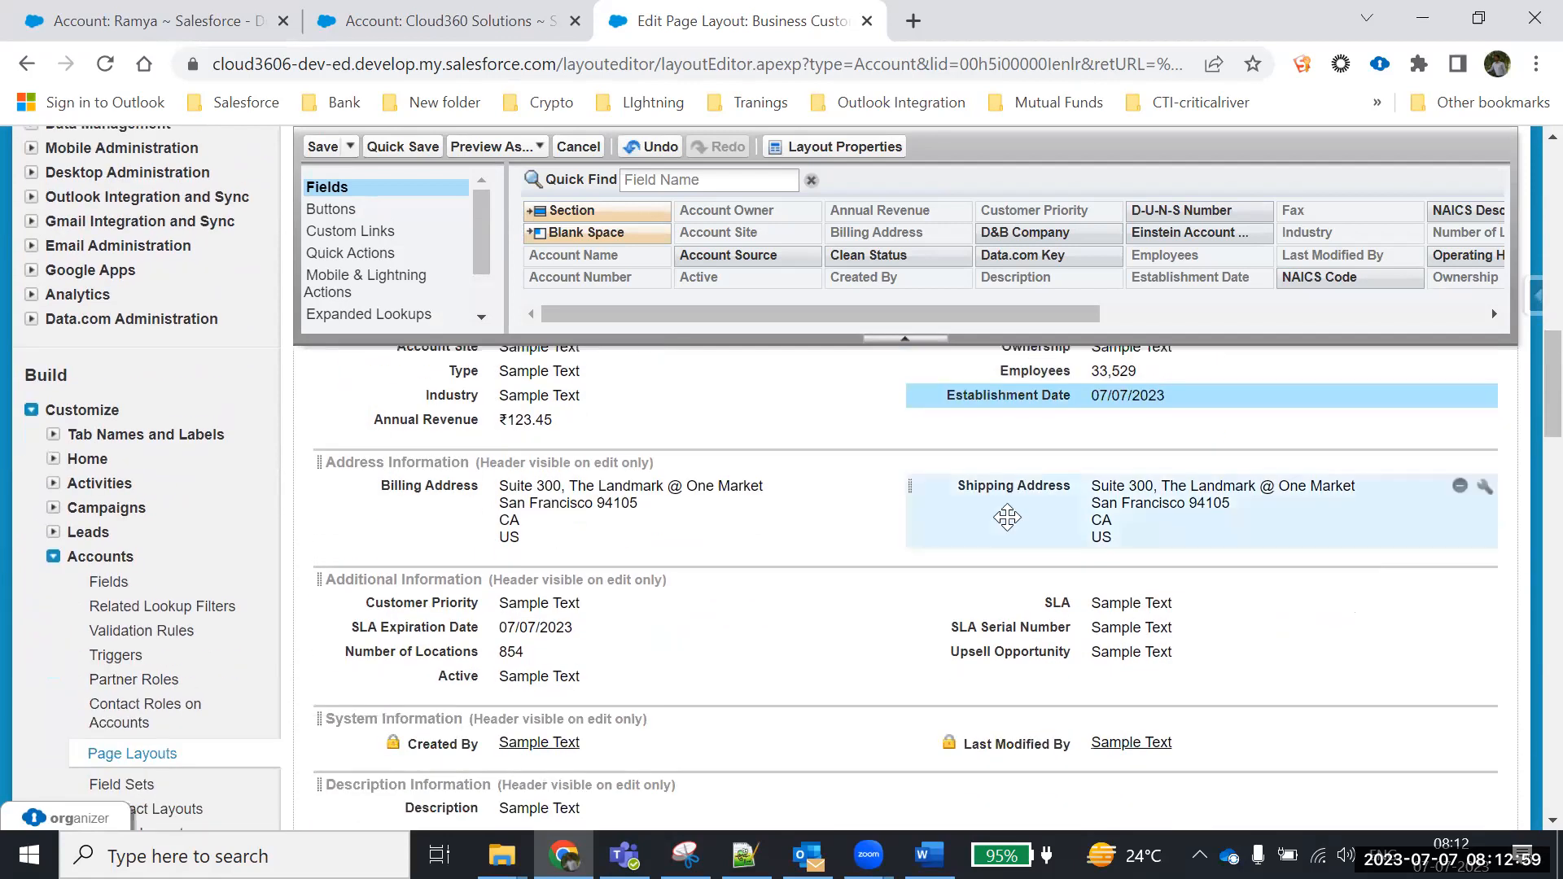
scroll(761, 621, down, 1)
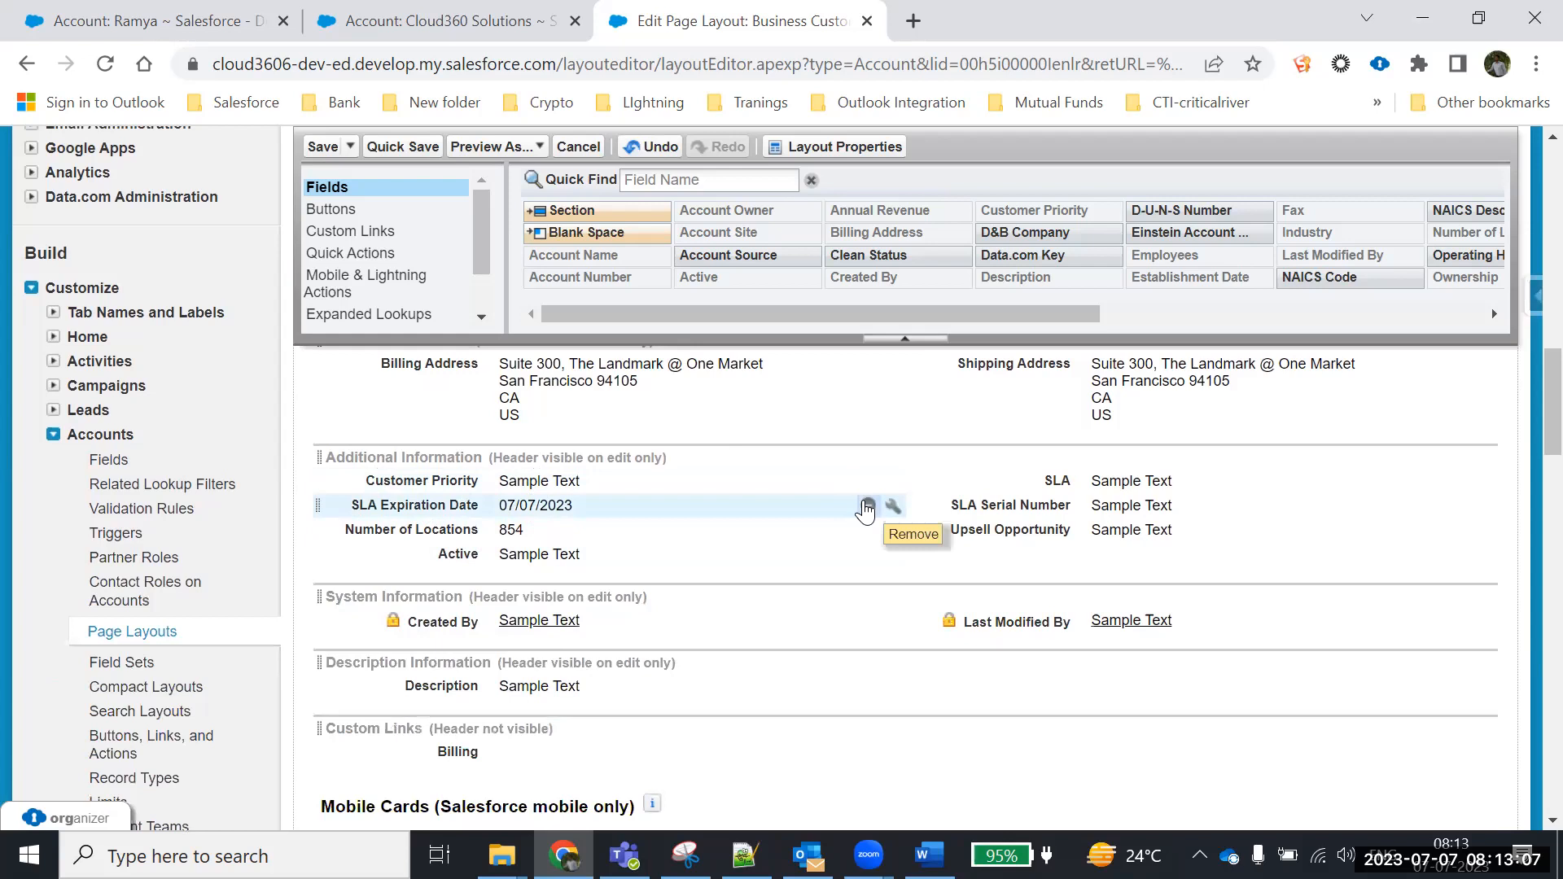
click(867, 507)
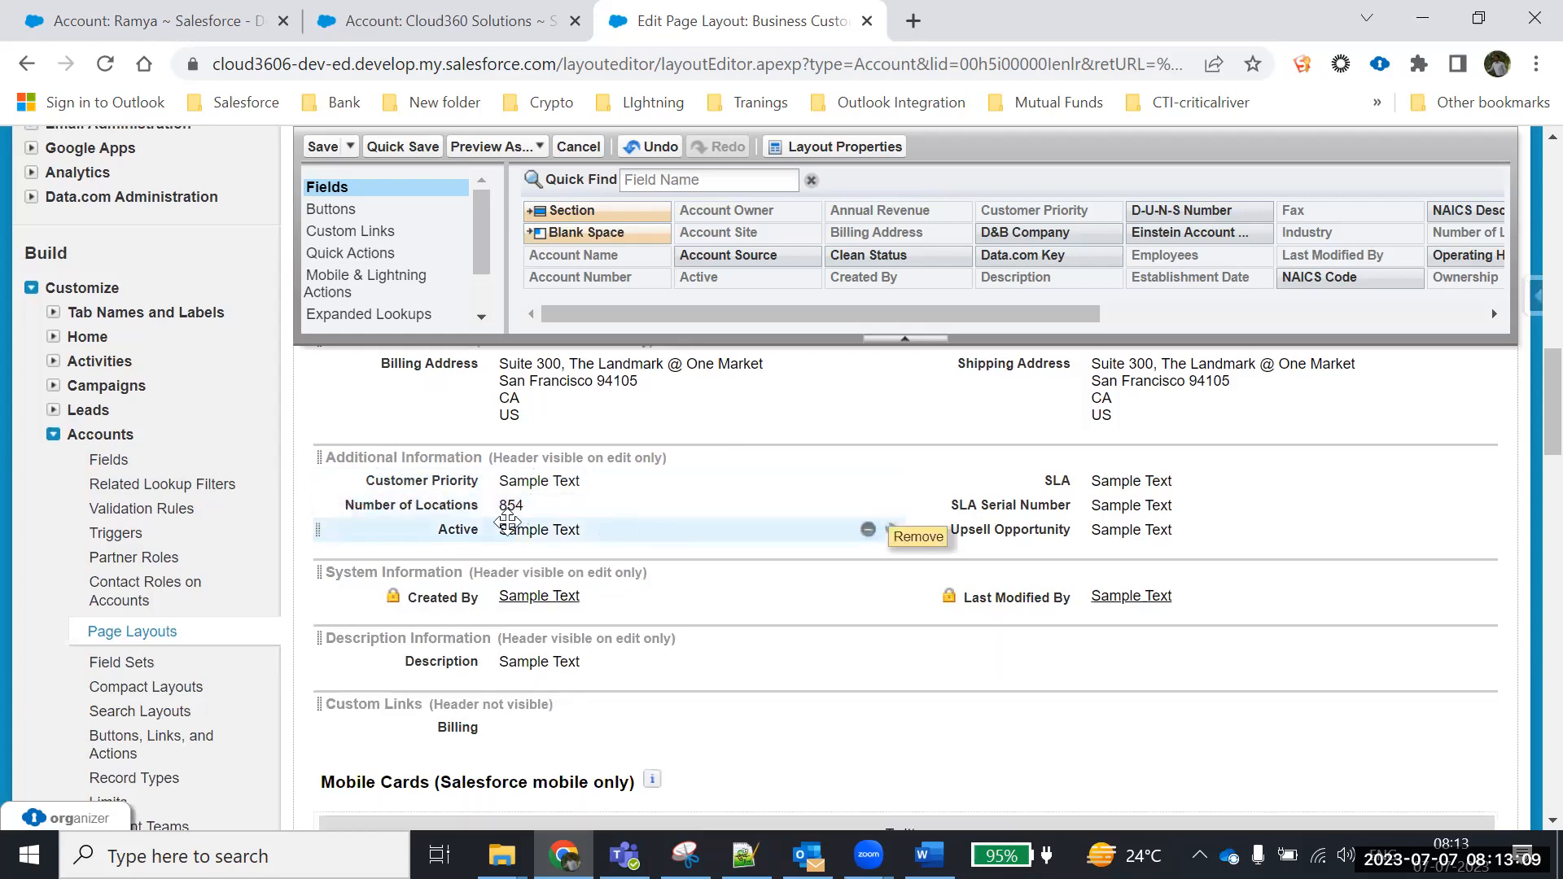
click(1461, 481)
drag(1146, 483, 1173, 251)
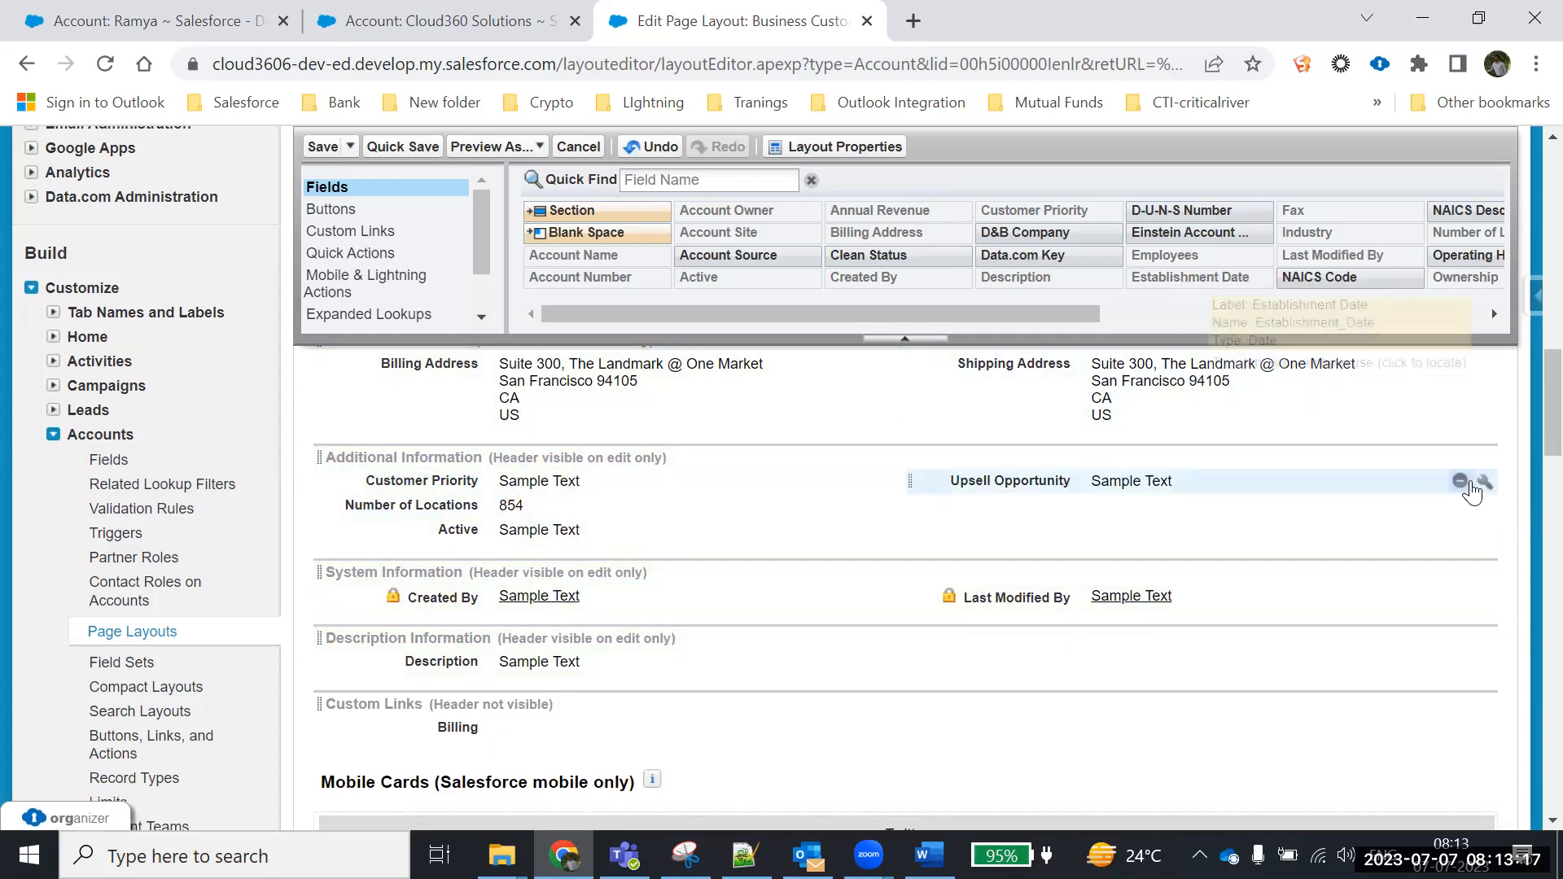
click(1461, 483)
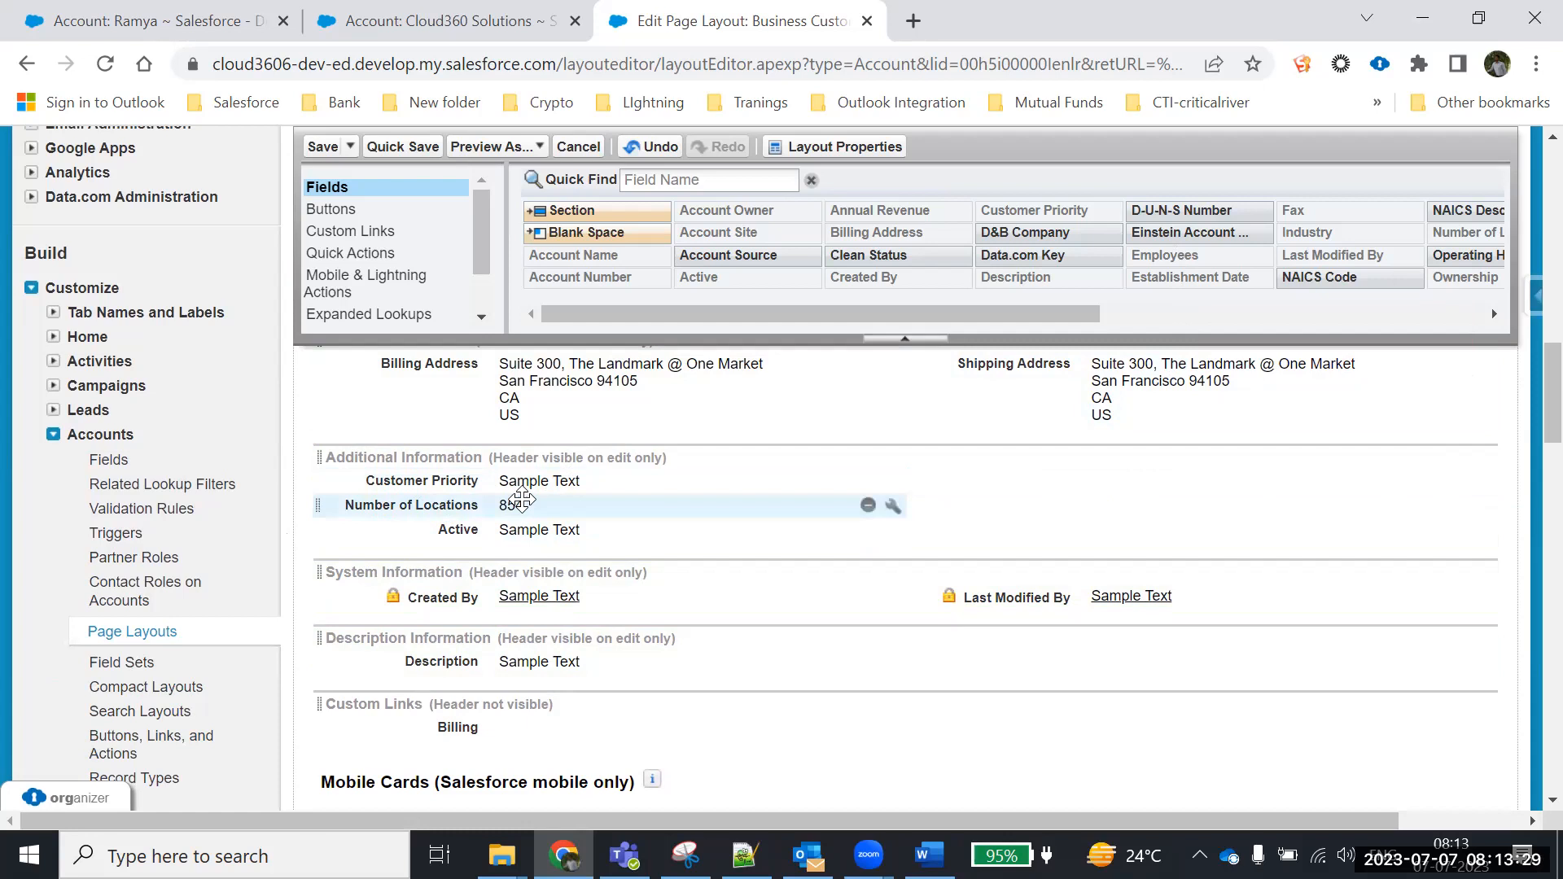
click(323, 147)
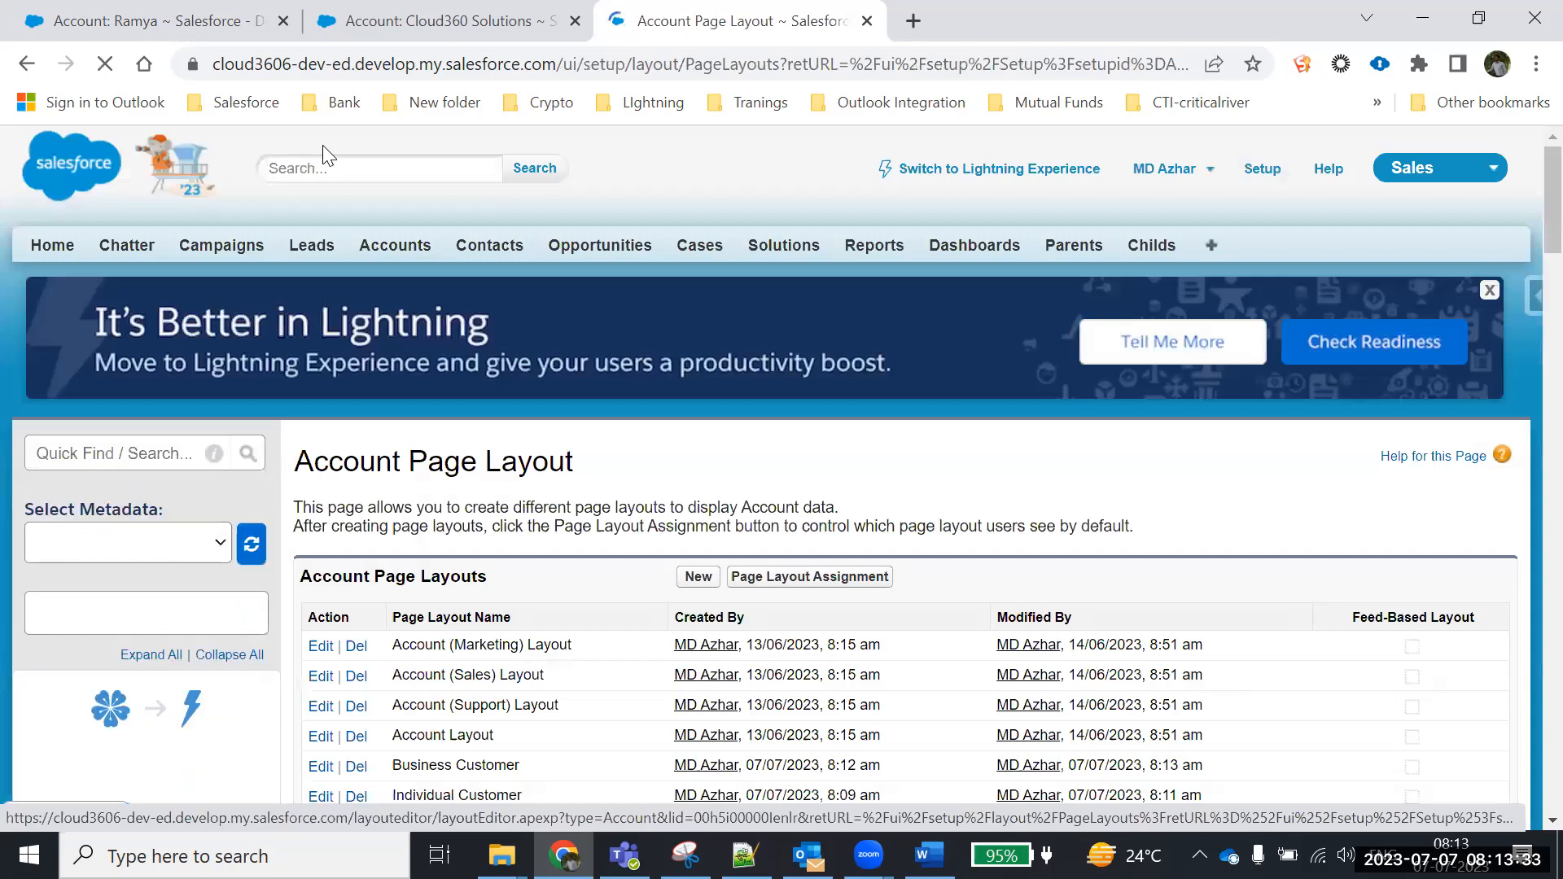
scroll(684, 443, down, 3)
drag(539, 551, 318, 528)
click(443, 615)
drag(533, 551, 307, 553)
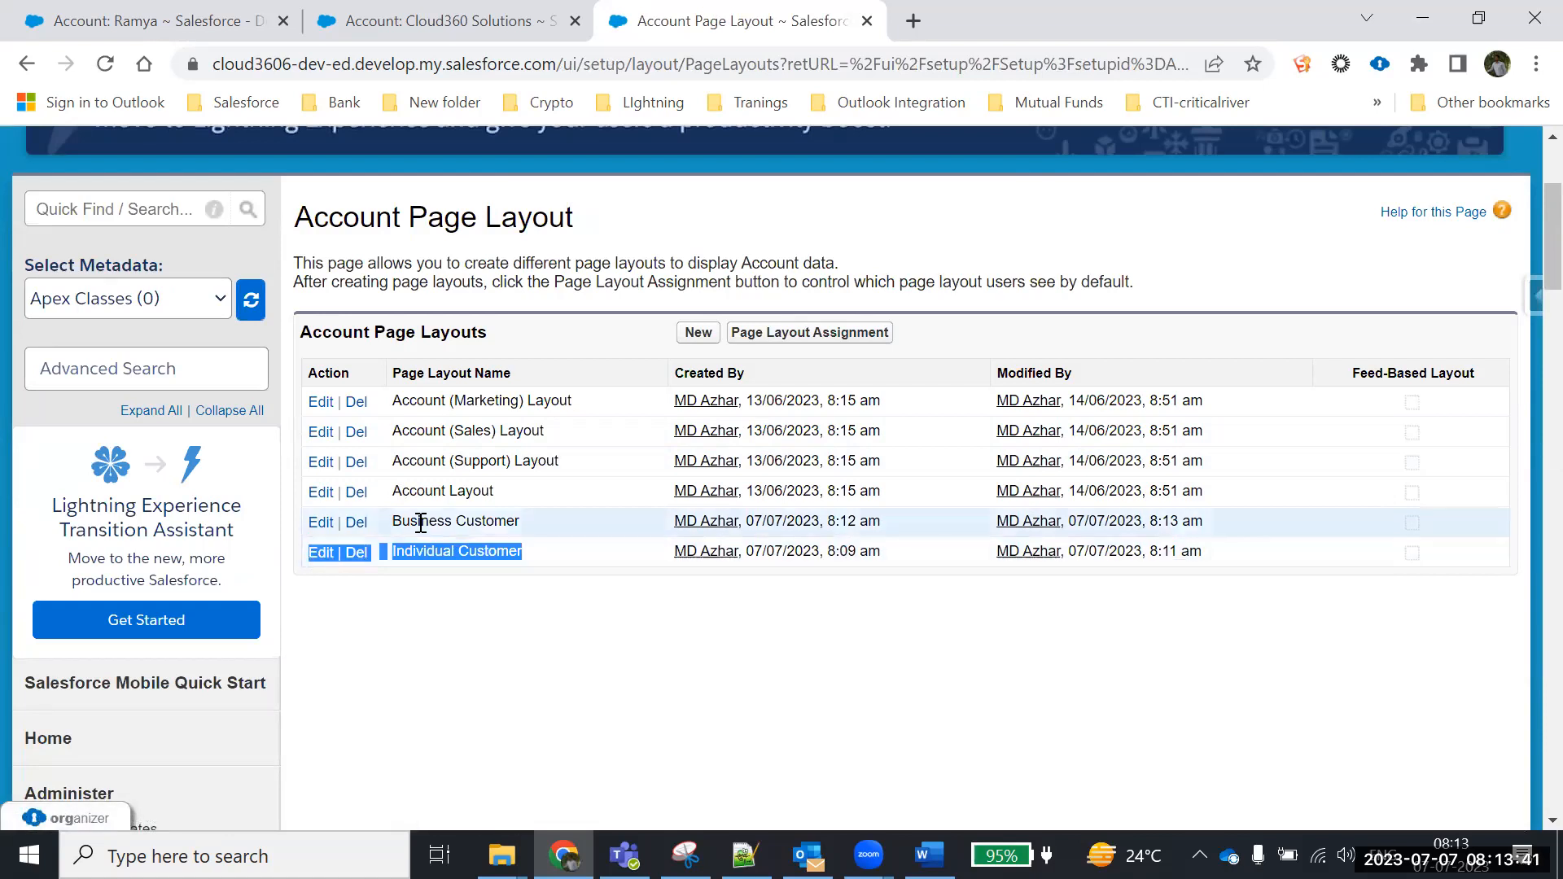
drag(551, 522, 307, 522)
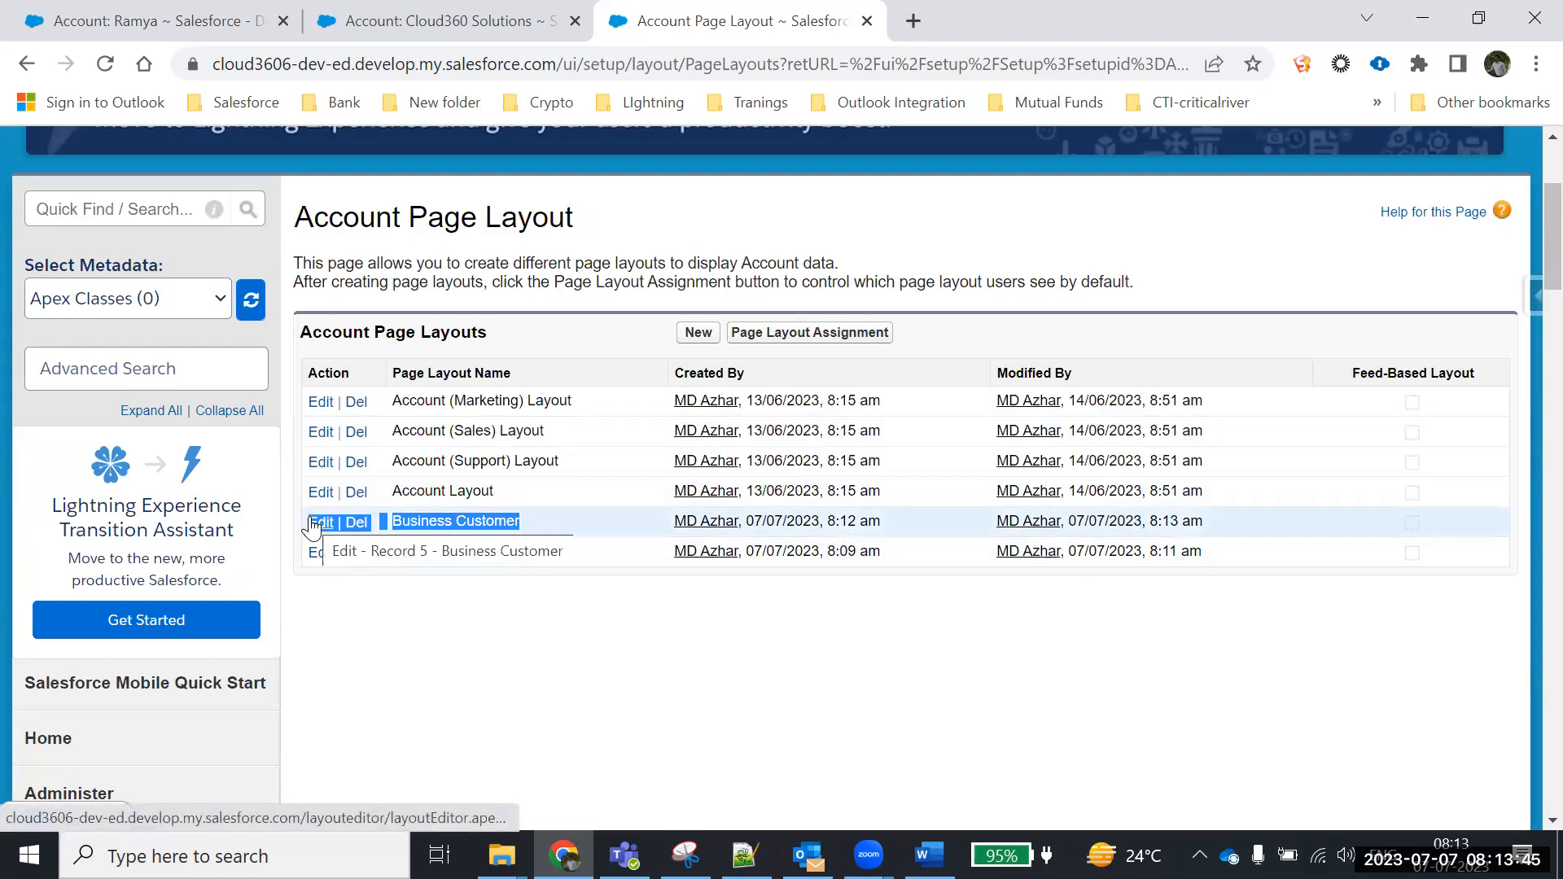
click(547, 709)
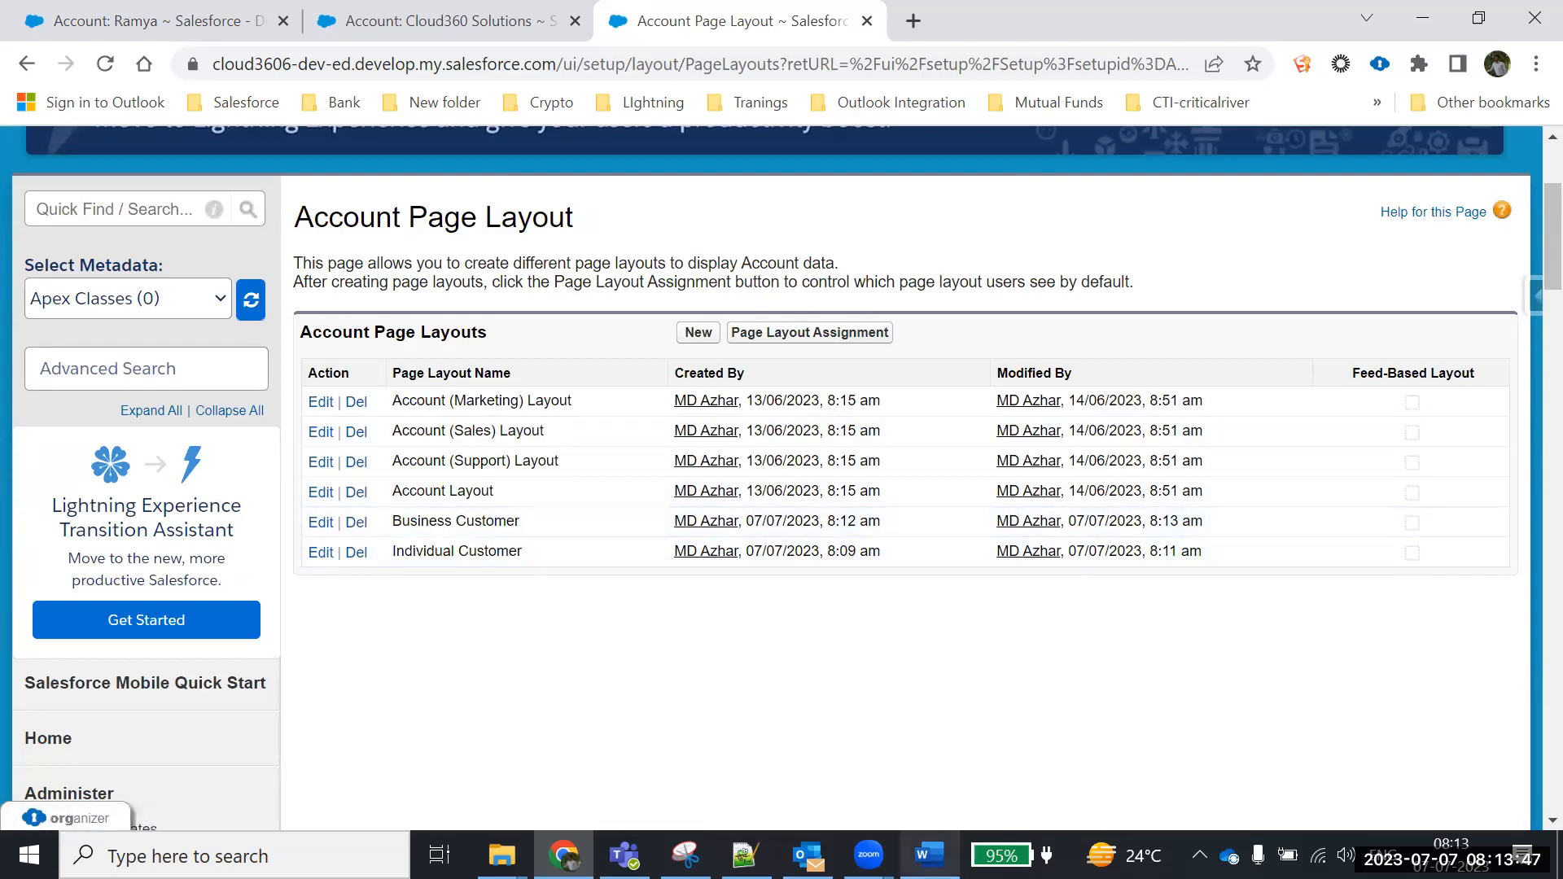
click(920, 850)
click(750, 632)
Write 'First create/Update Page layouts' on a new line below the Contacts note, then return to Chrome
key(Return)
key(Return)
text(First c)
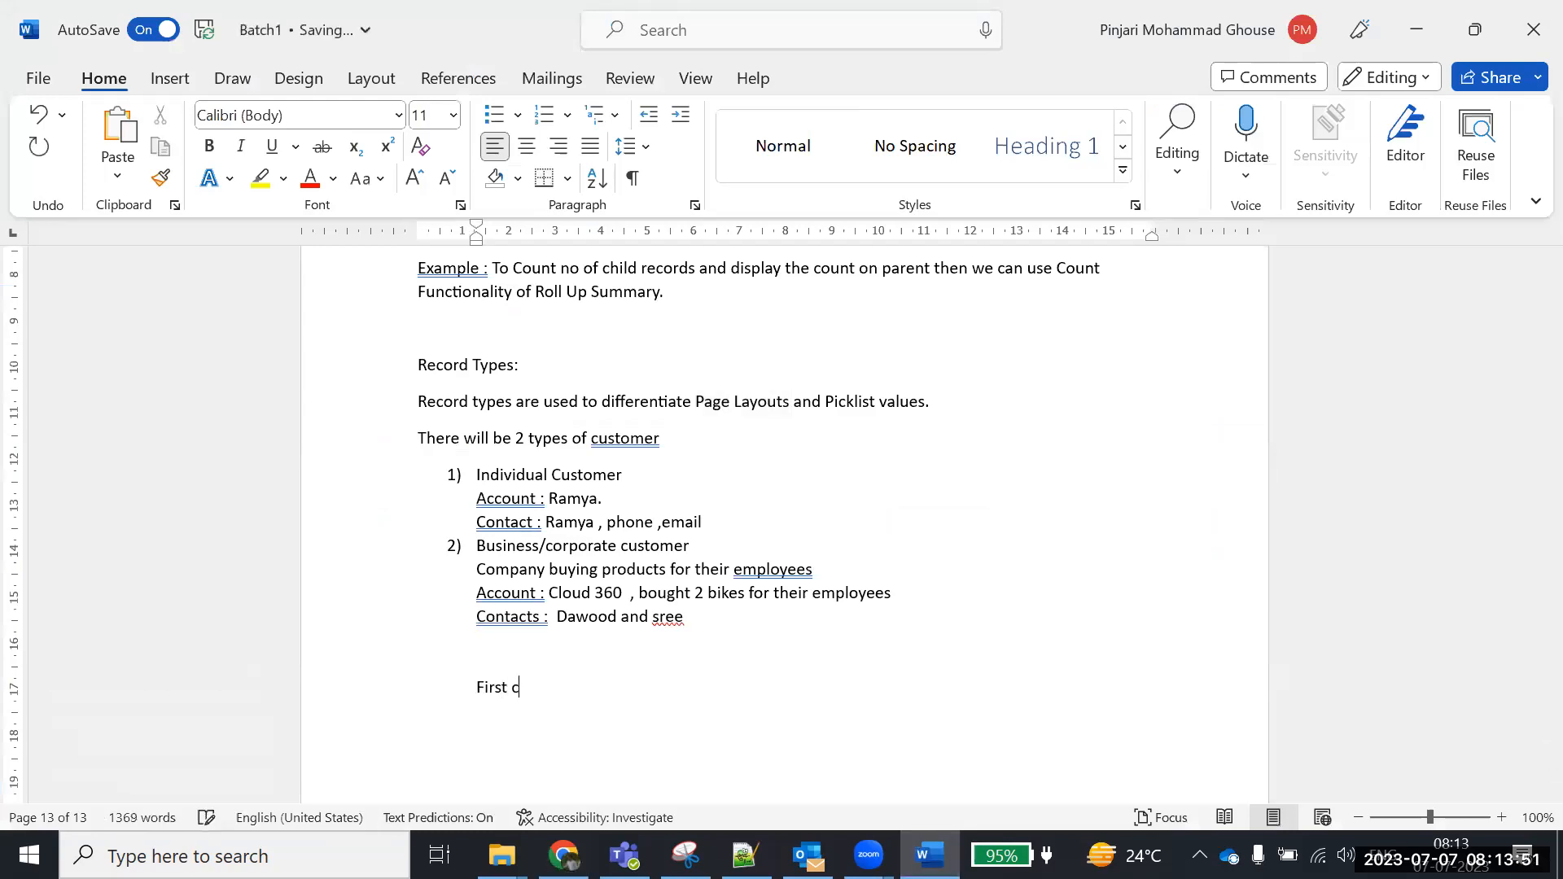
text(reate Page layouts)
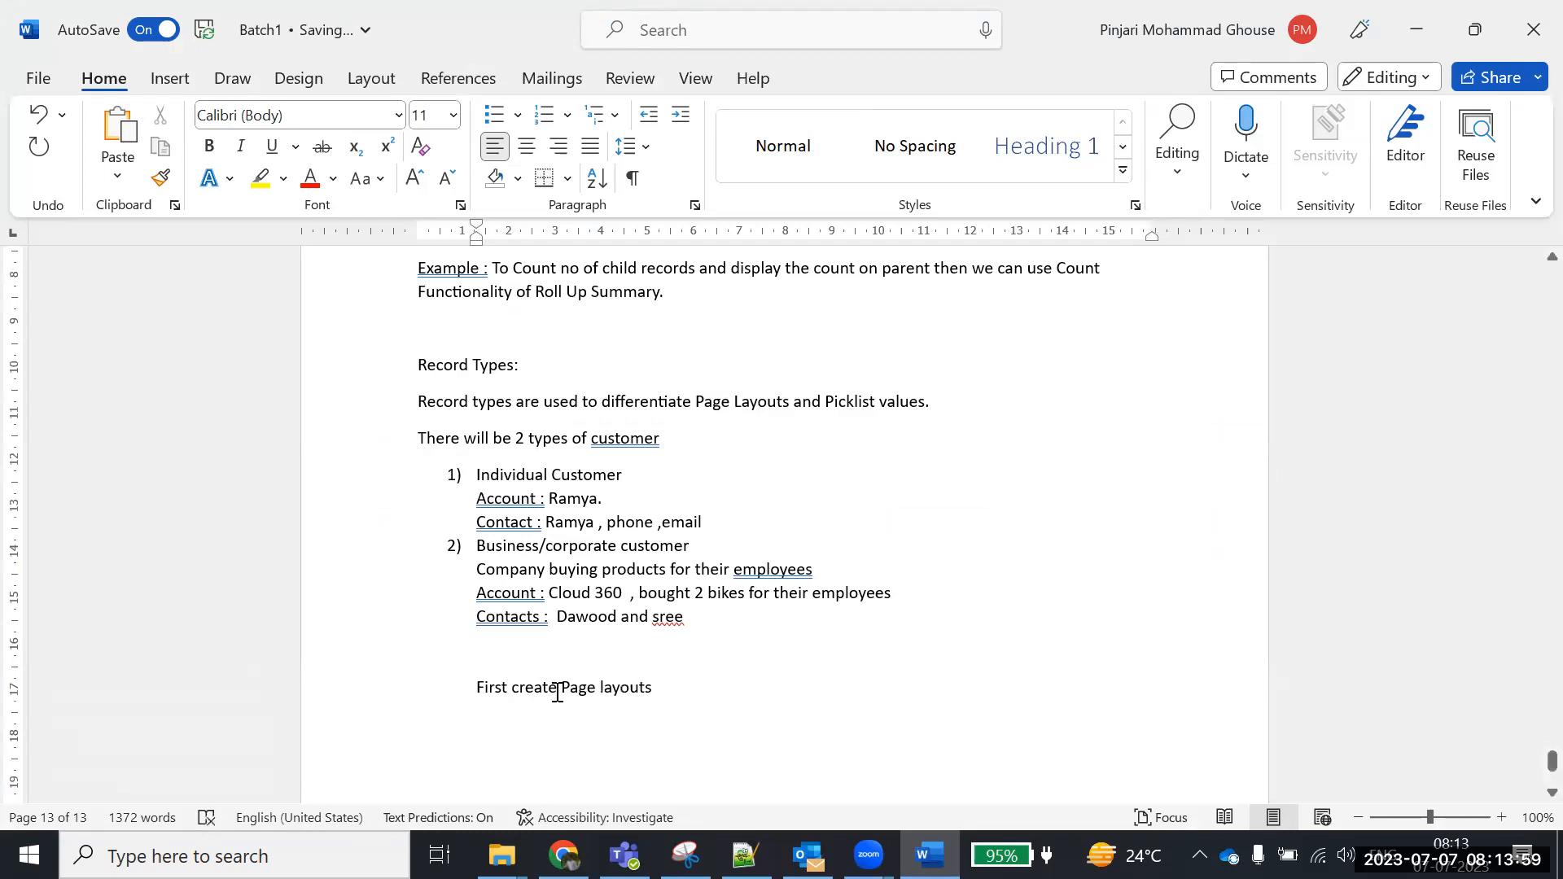
click(557, 692)
text(/Update)
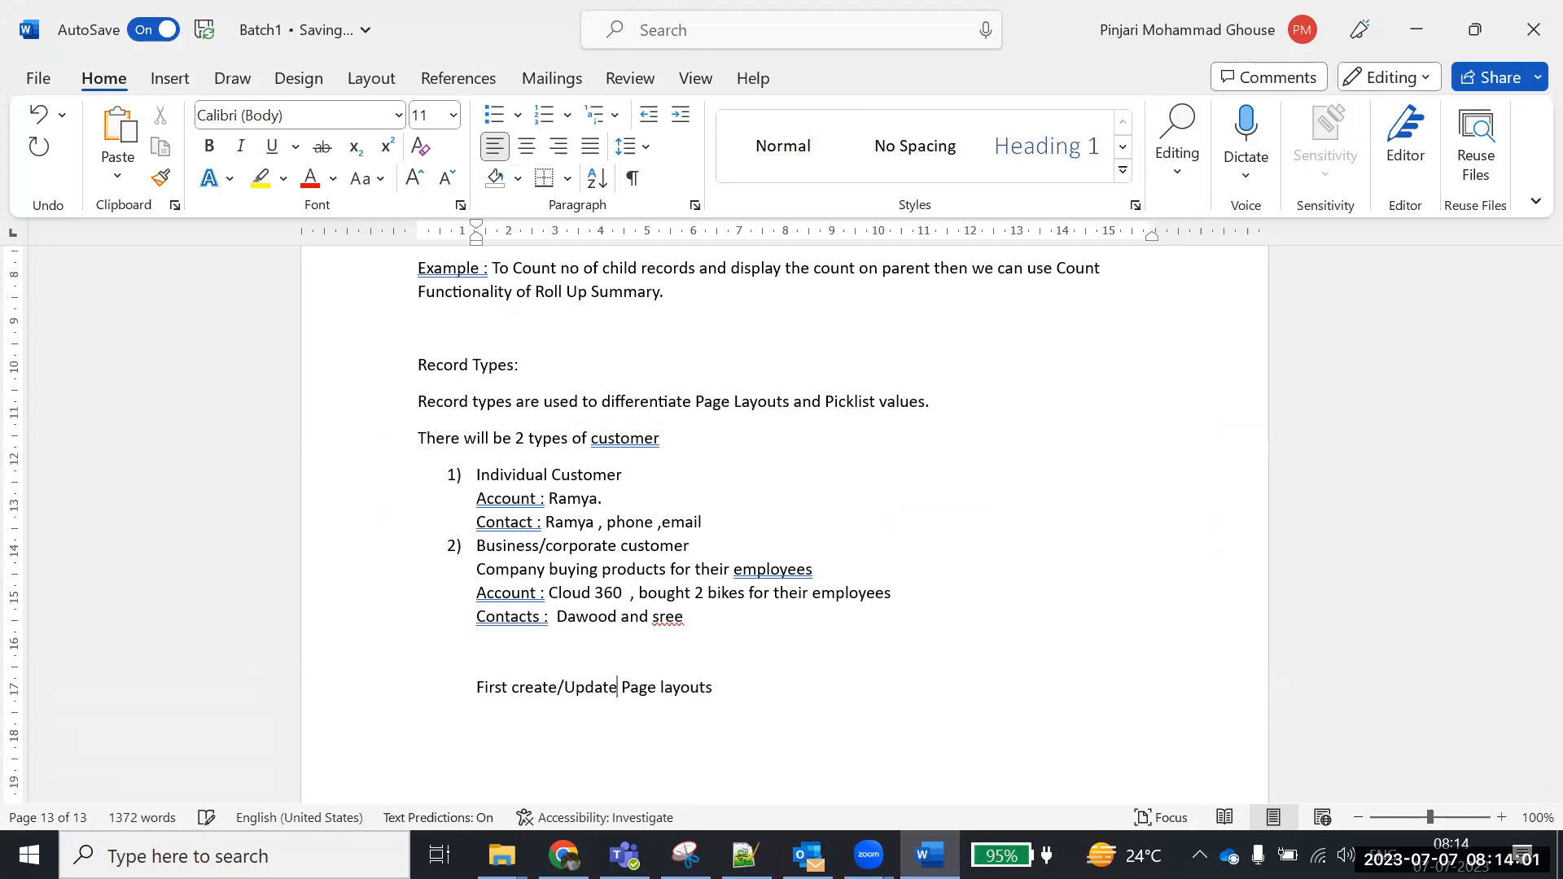
click(725, 694)
key(Return)
key(alt+Tab)
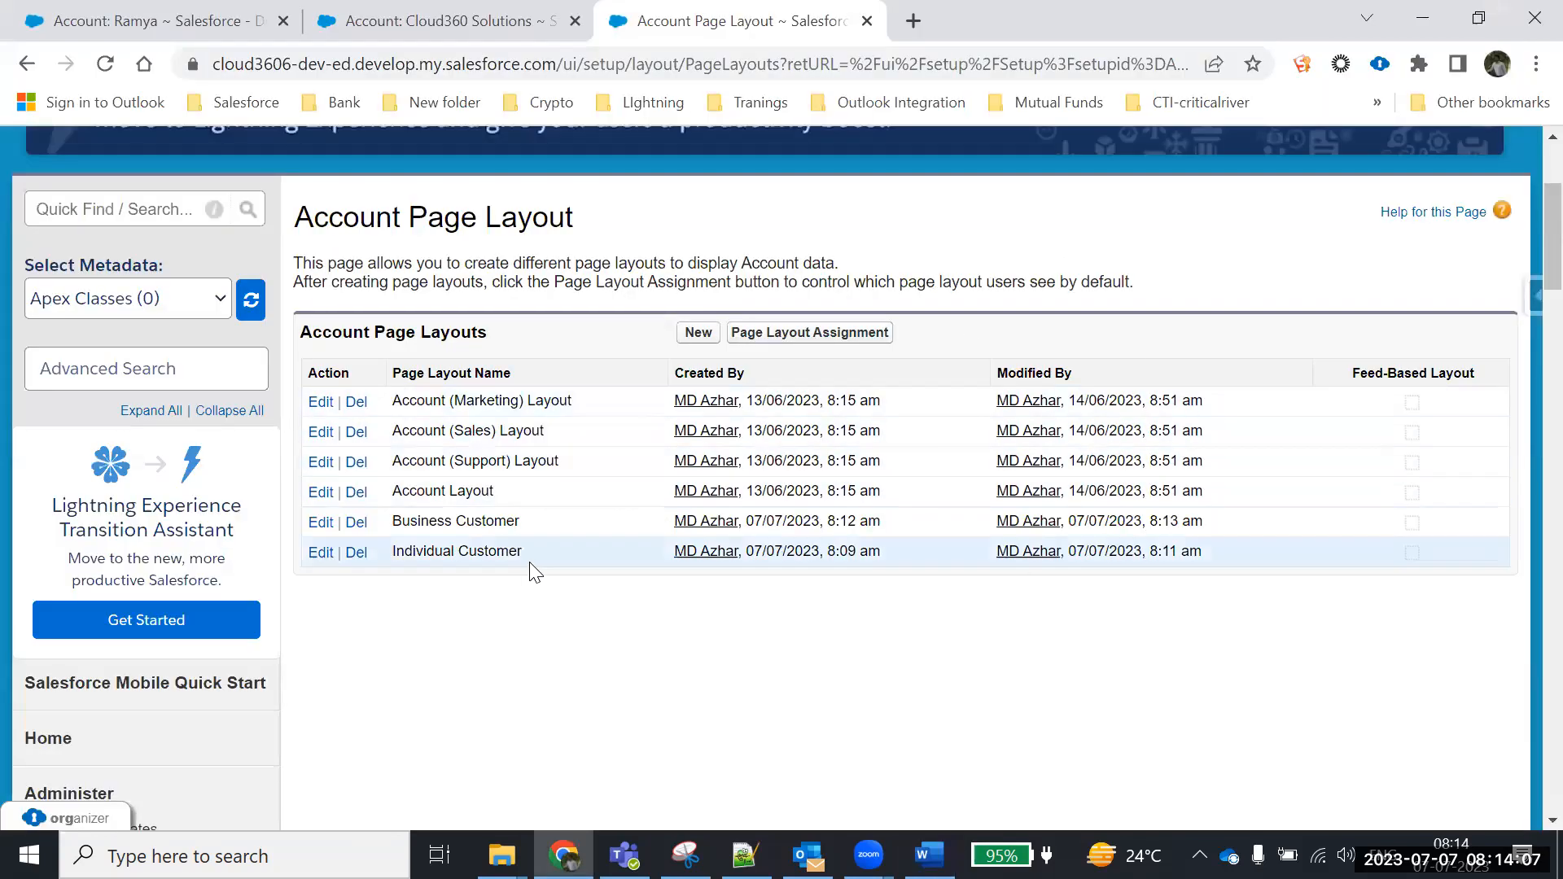
Review the customer layout rows, then go to the Accounts tab and open a blank account form
drag(530, 562, 299, 523)
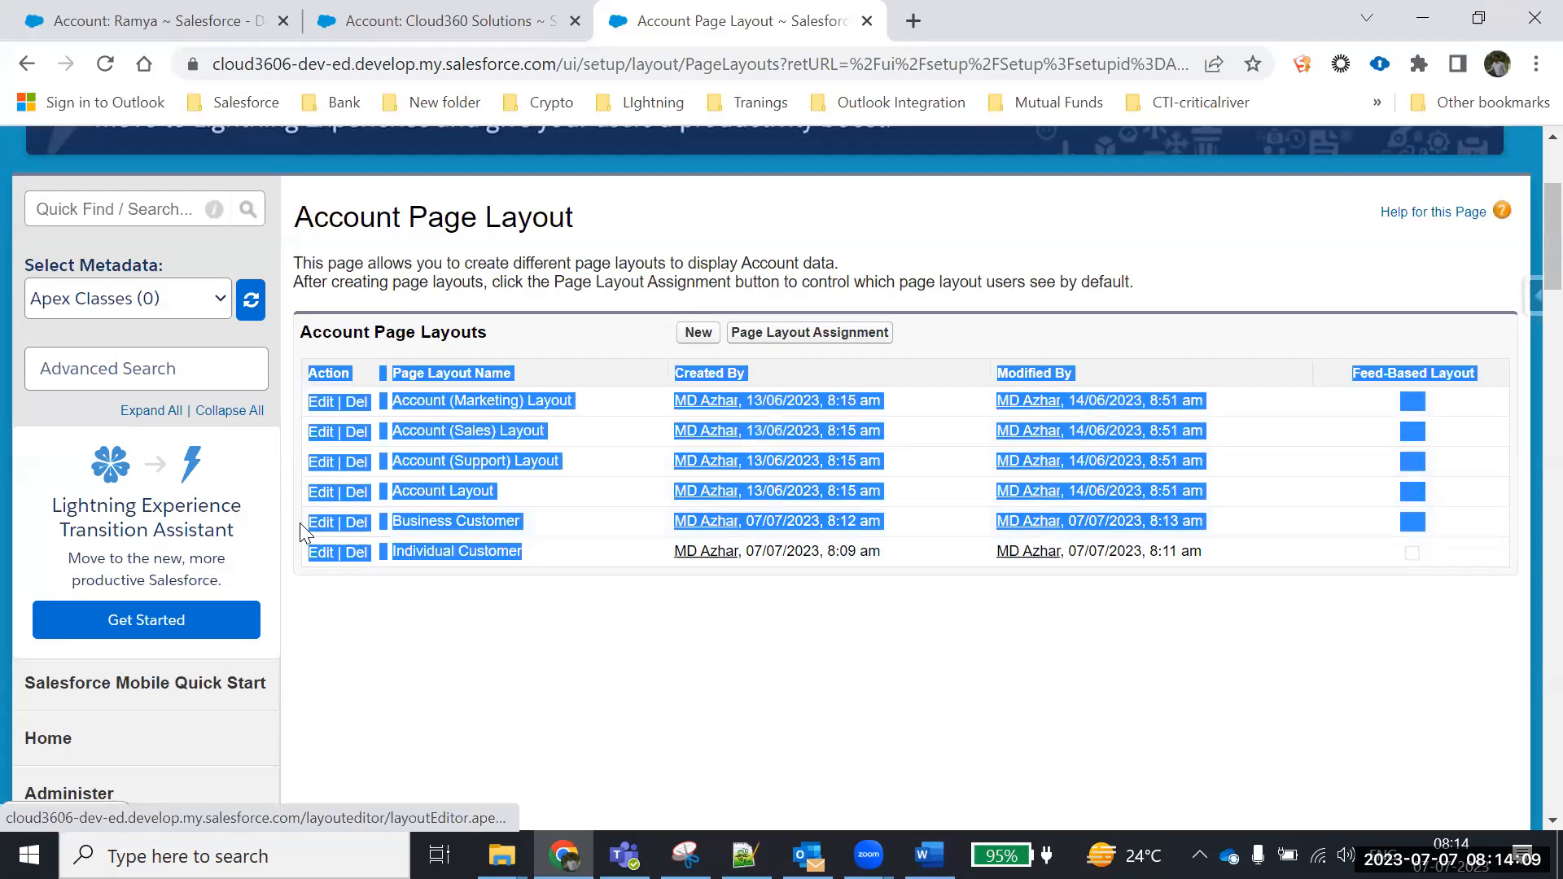
click(486, 634)
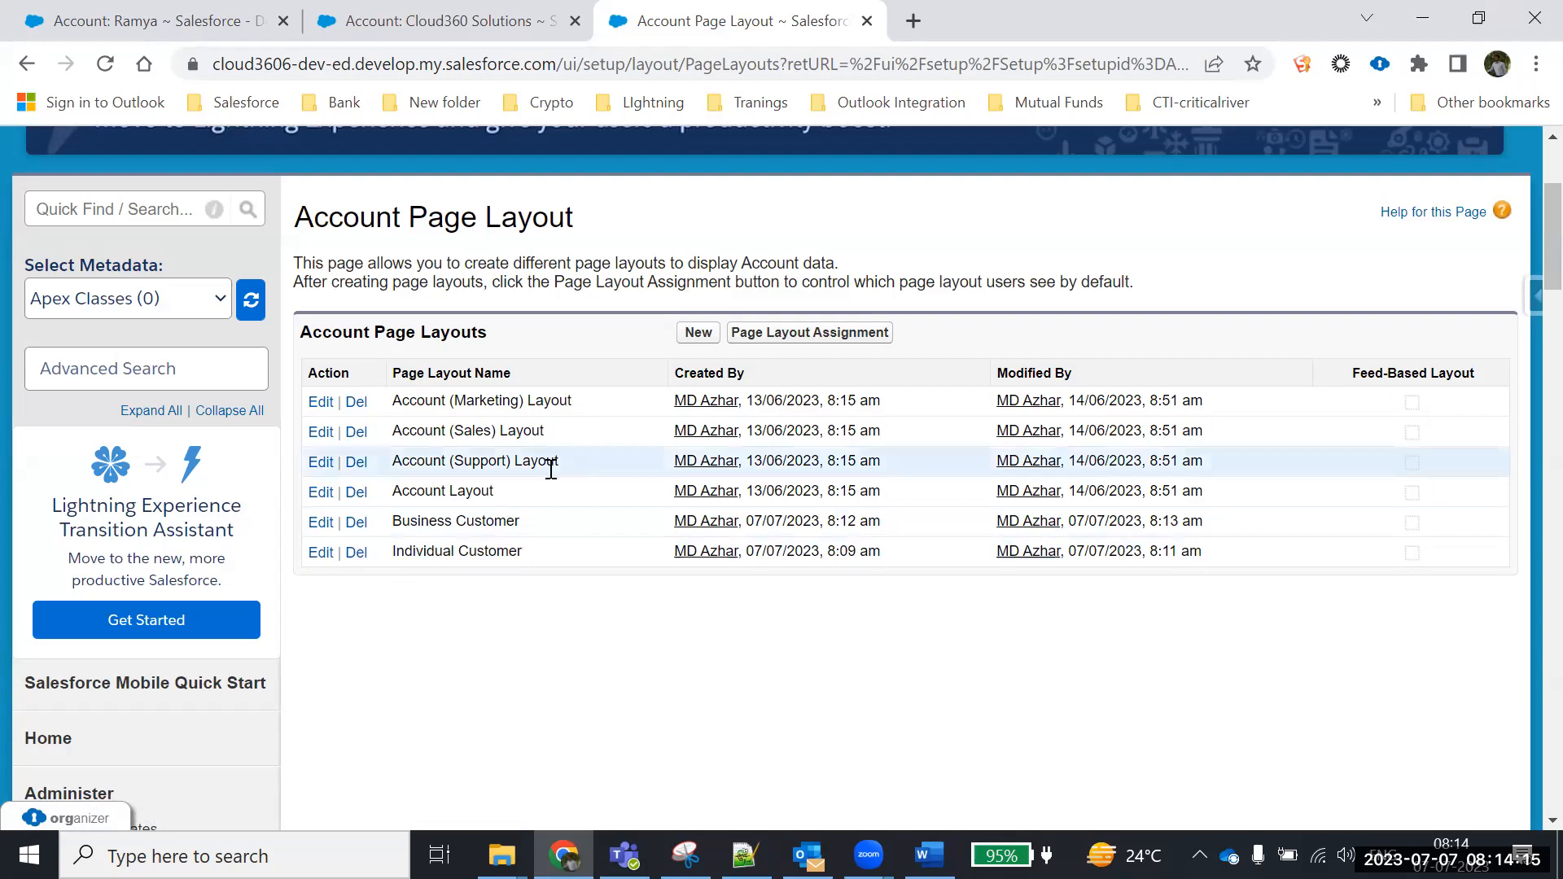
click(233, 26)
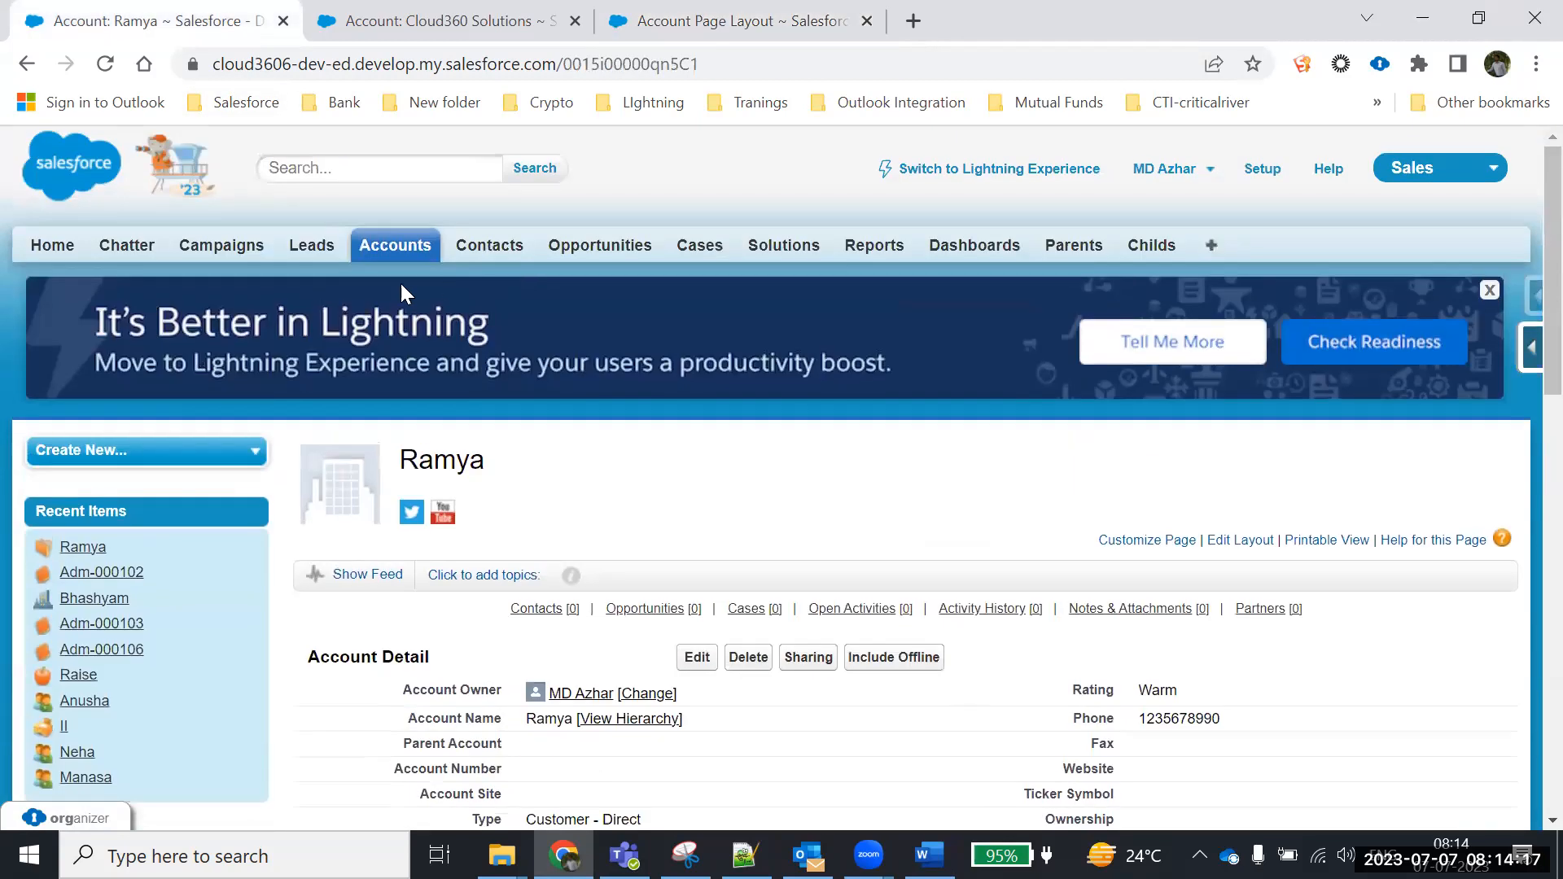
click(389, 256)
scroll(681, 454, down, 3)
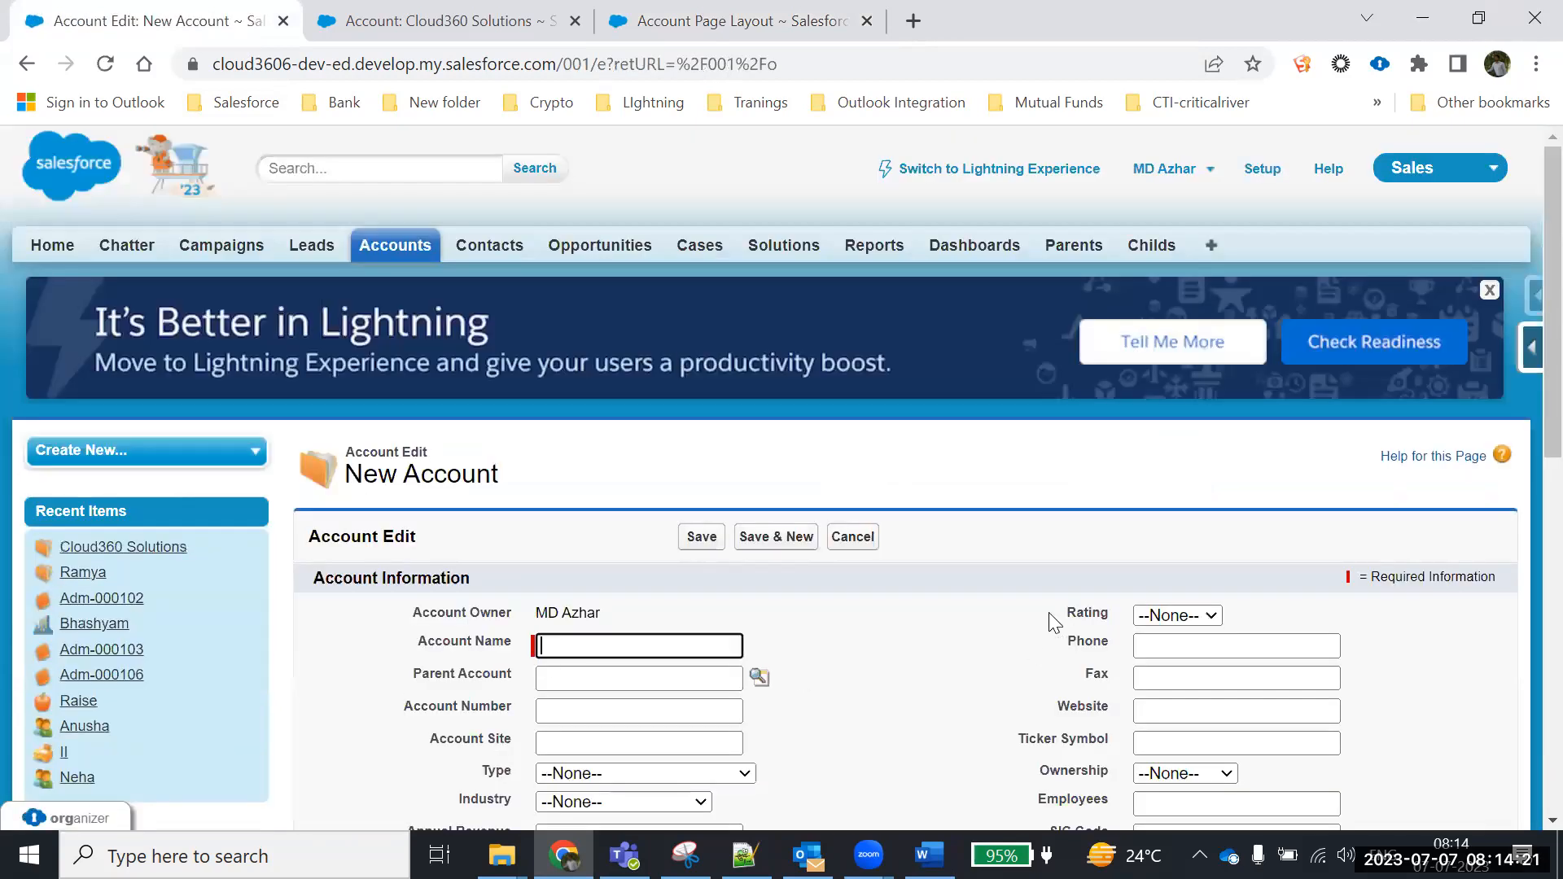
scroll(1049, 612, down, 3)
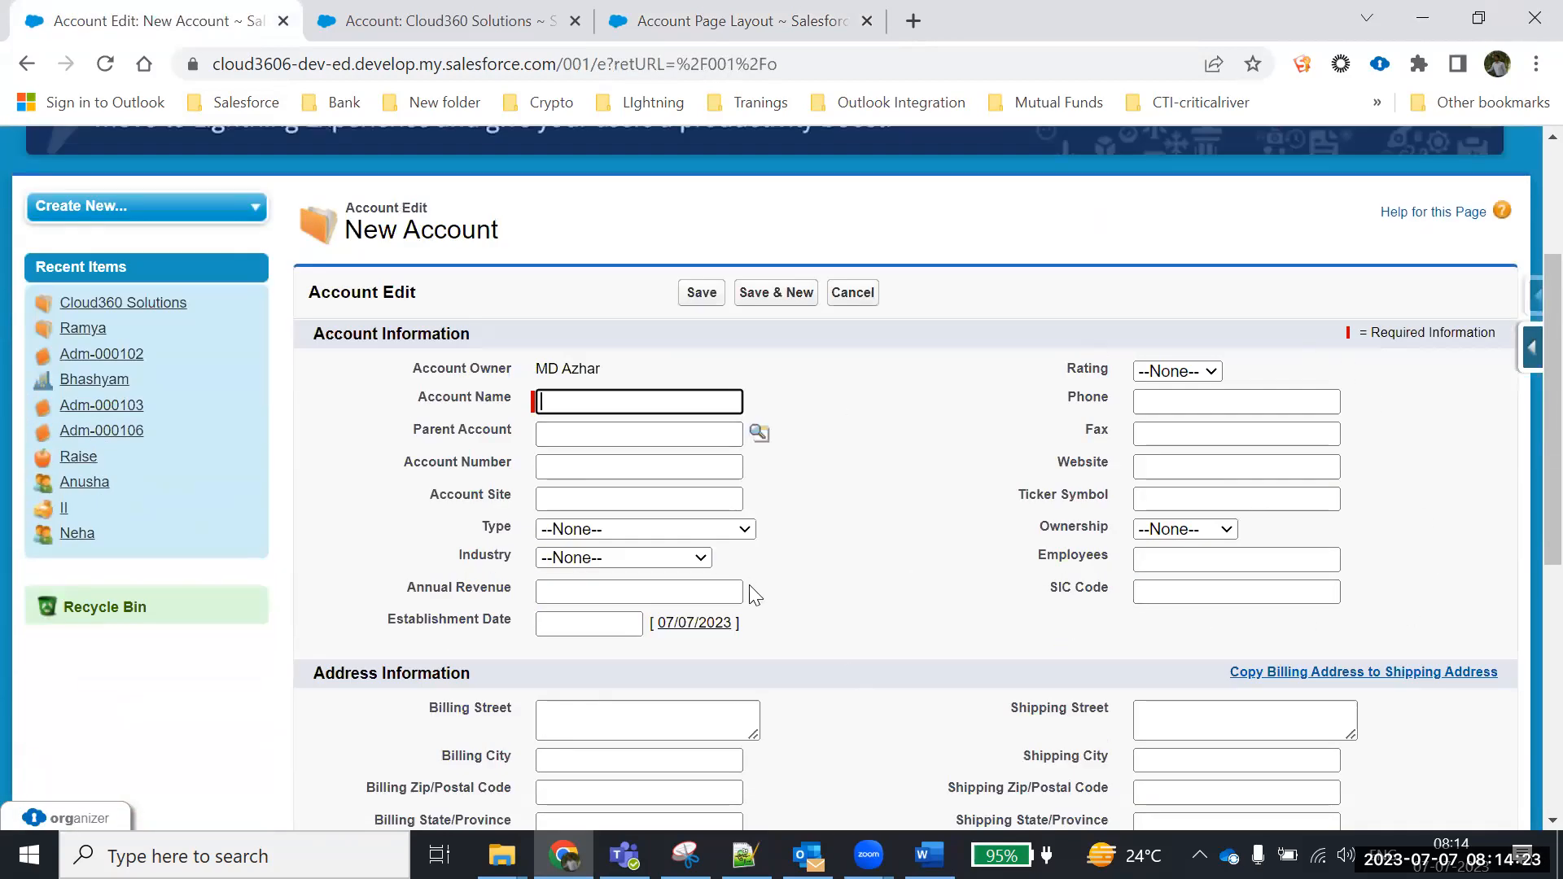
scroll(756, 596, down, 2)
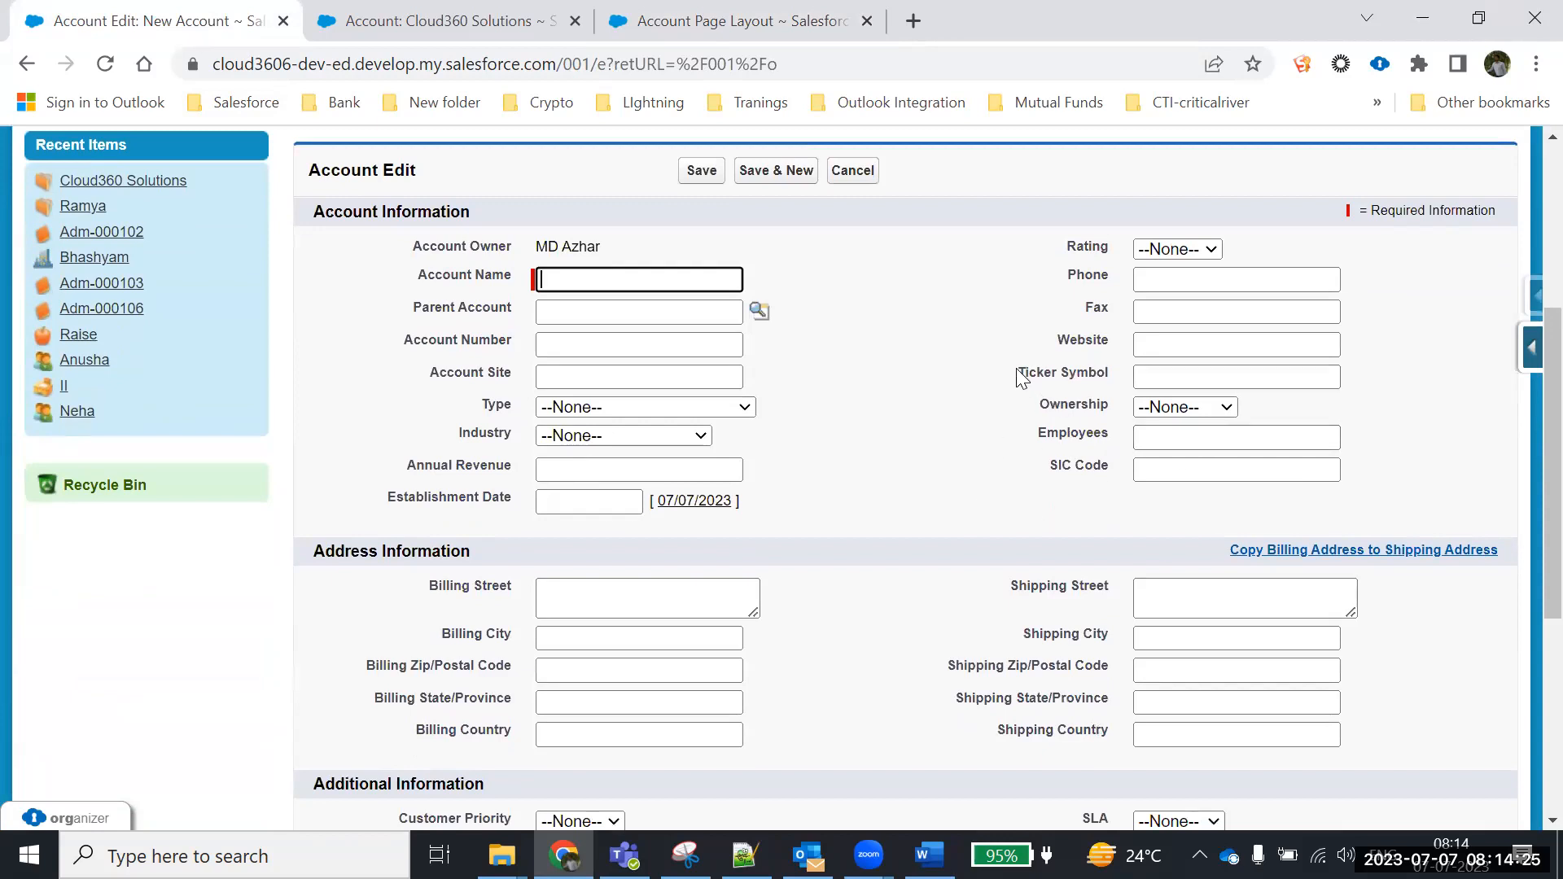
Scroll through the new account form, noting Ticker Symbol, SIC Code and Description, then cancel without saving
drag(1018, 374, 1172, 374)
drag(1039, 464, 1170, 461)
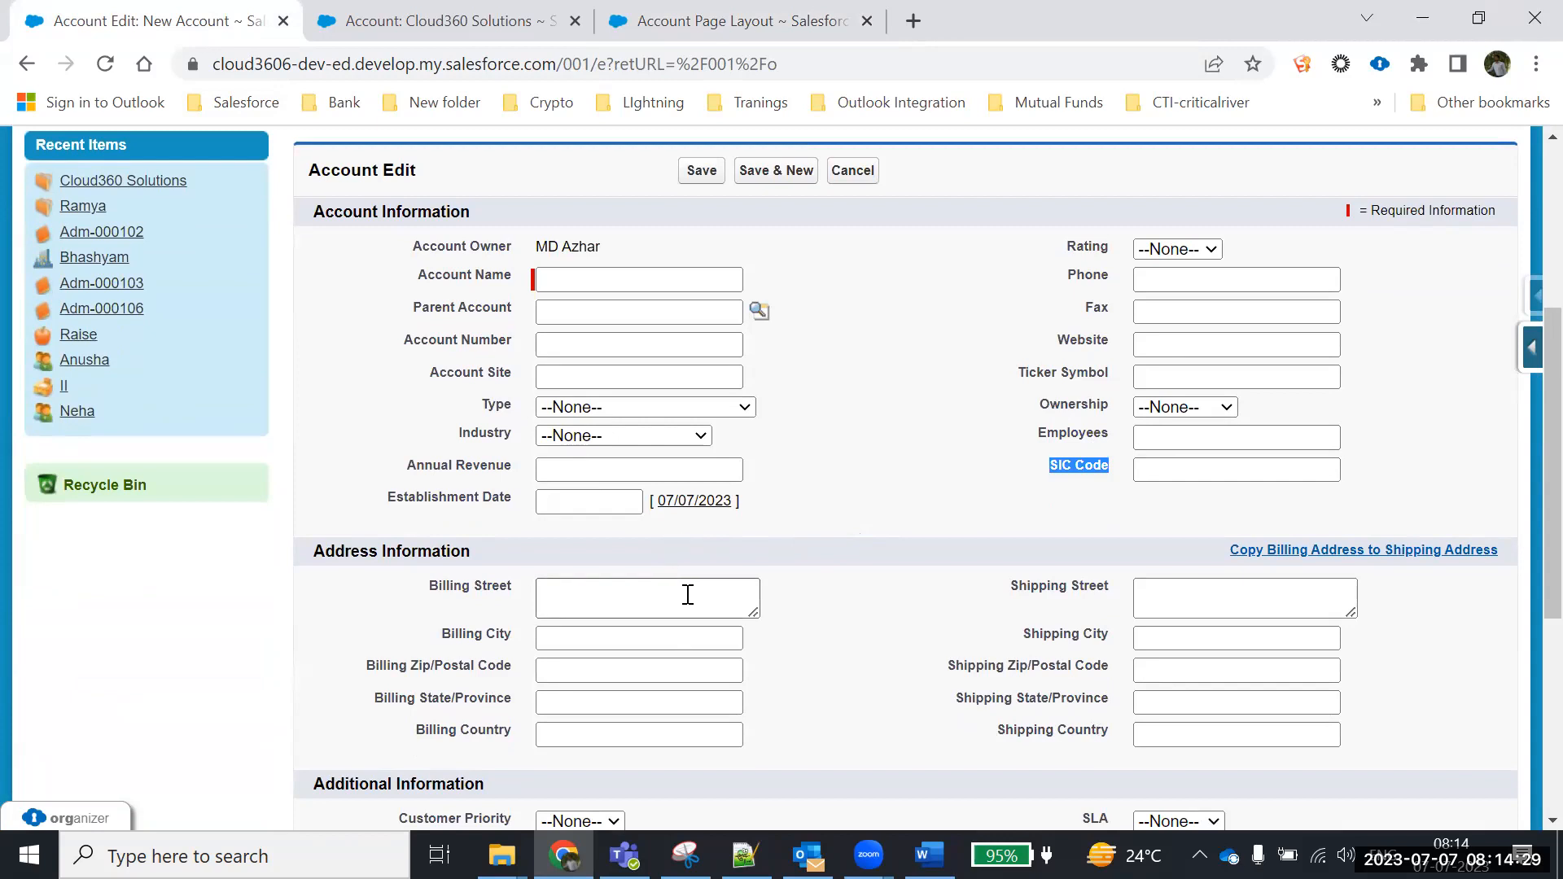
scroll(687, 594, down, 5)
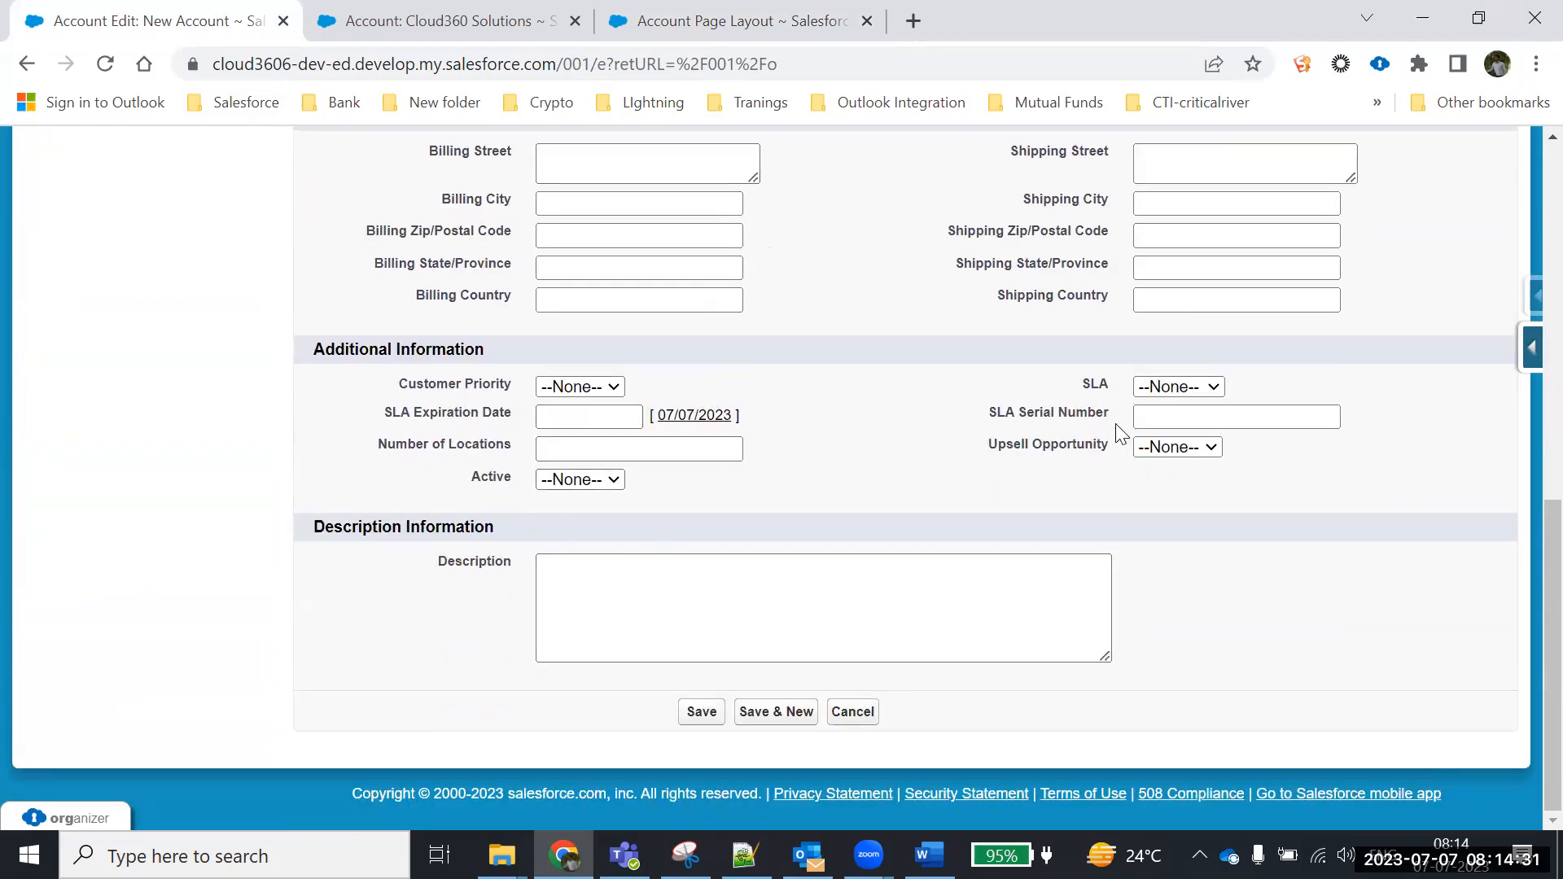
click(845, 583)
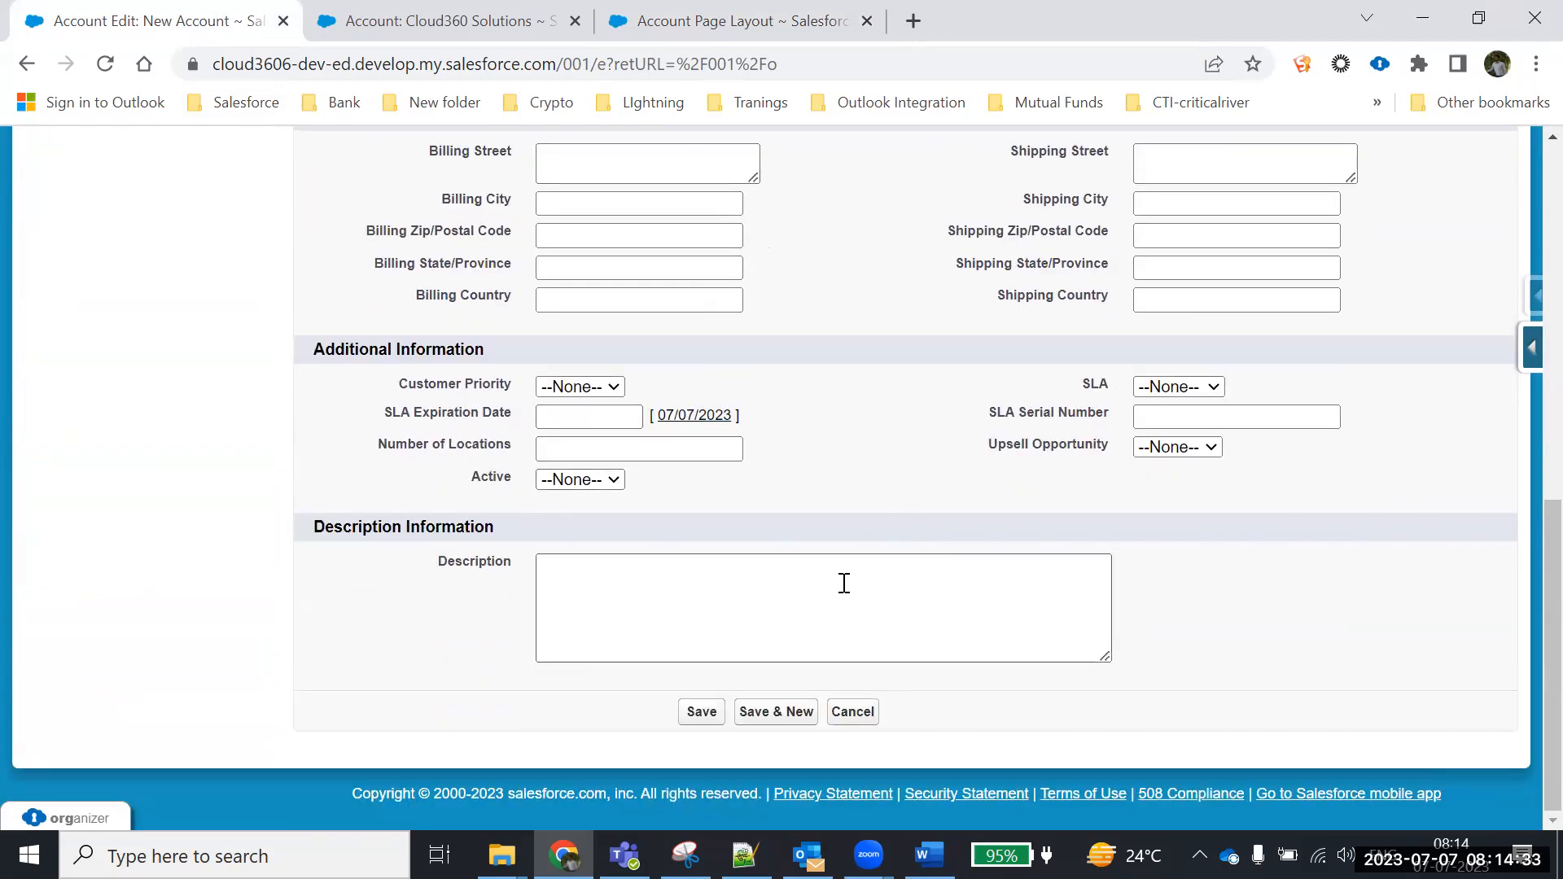
scroll(844, 583, up, 1)
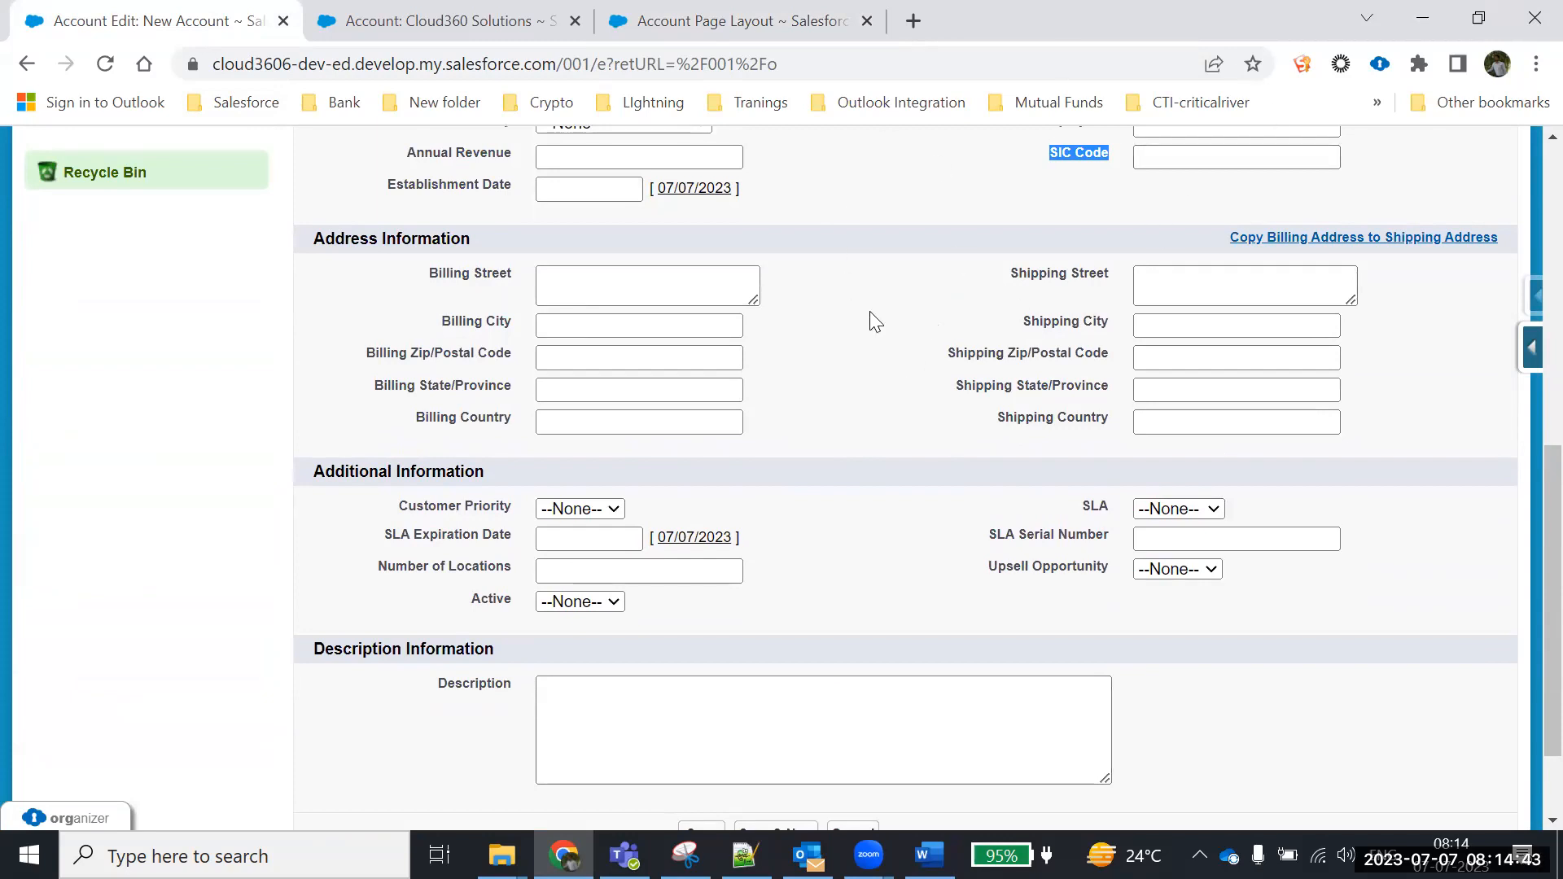
scroll(868, 470, down, 2)
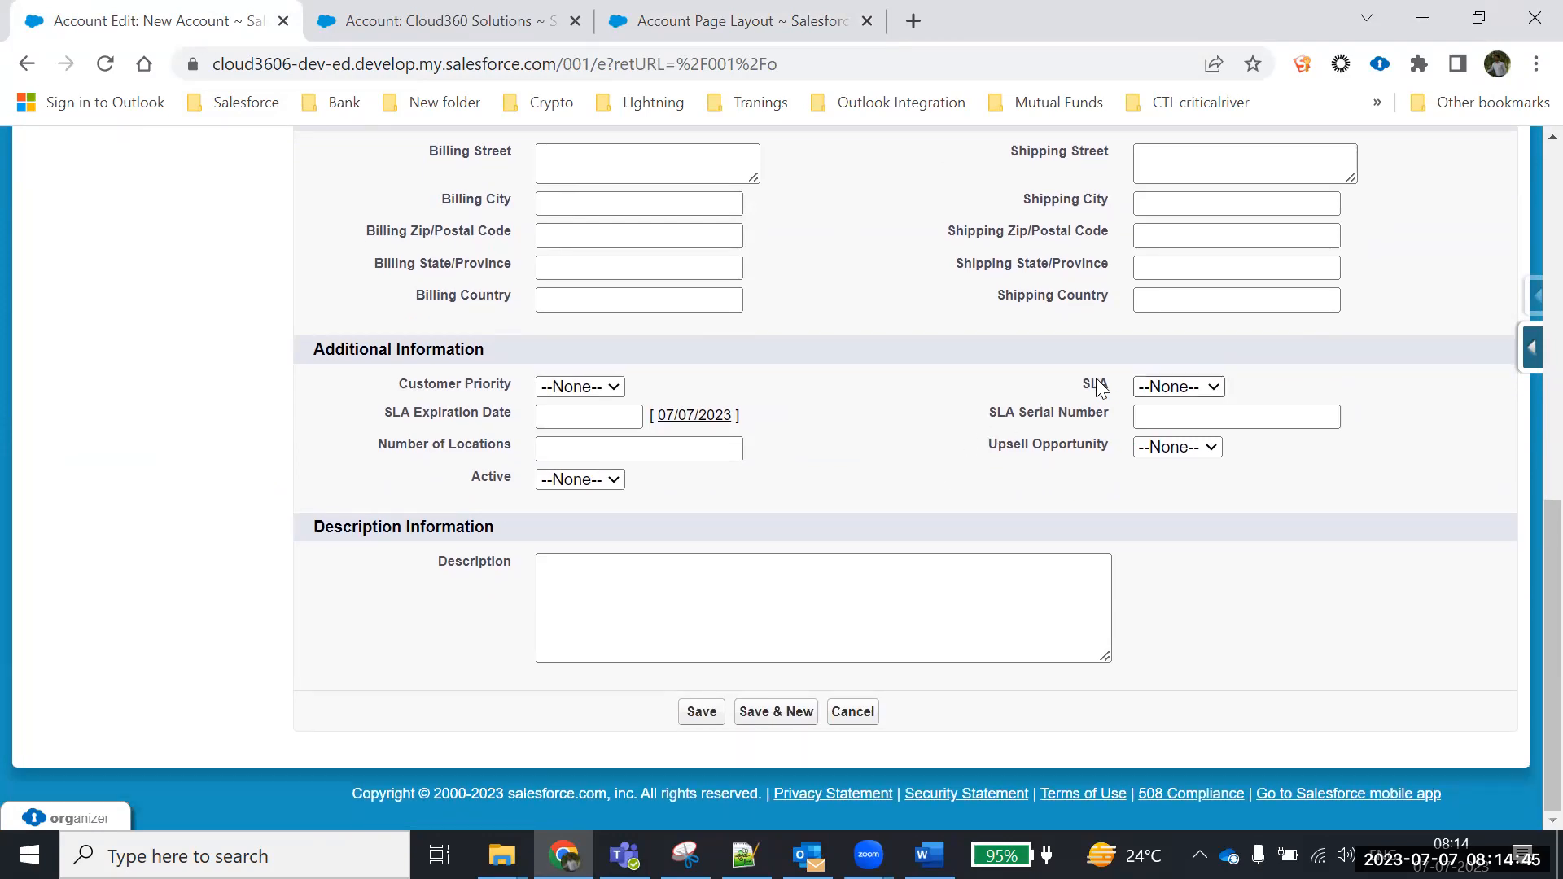
scroll(1032, 457, up, 5)
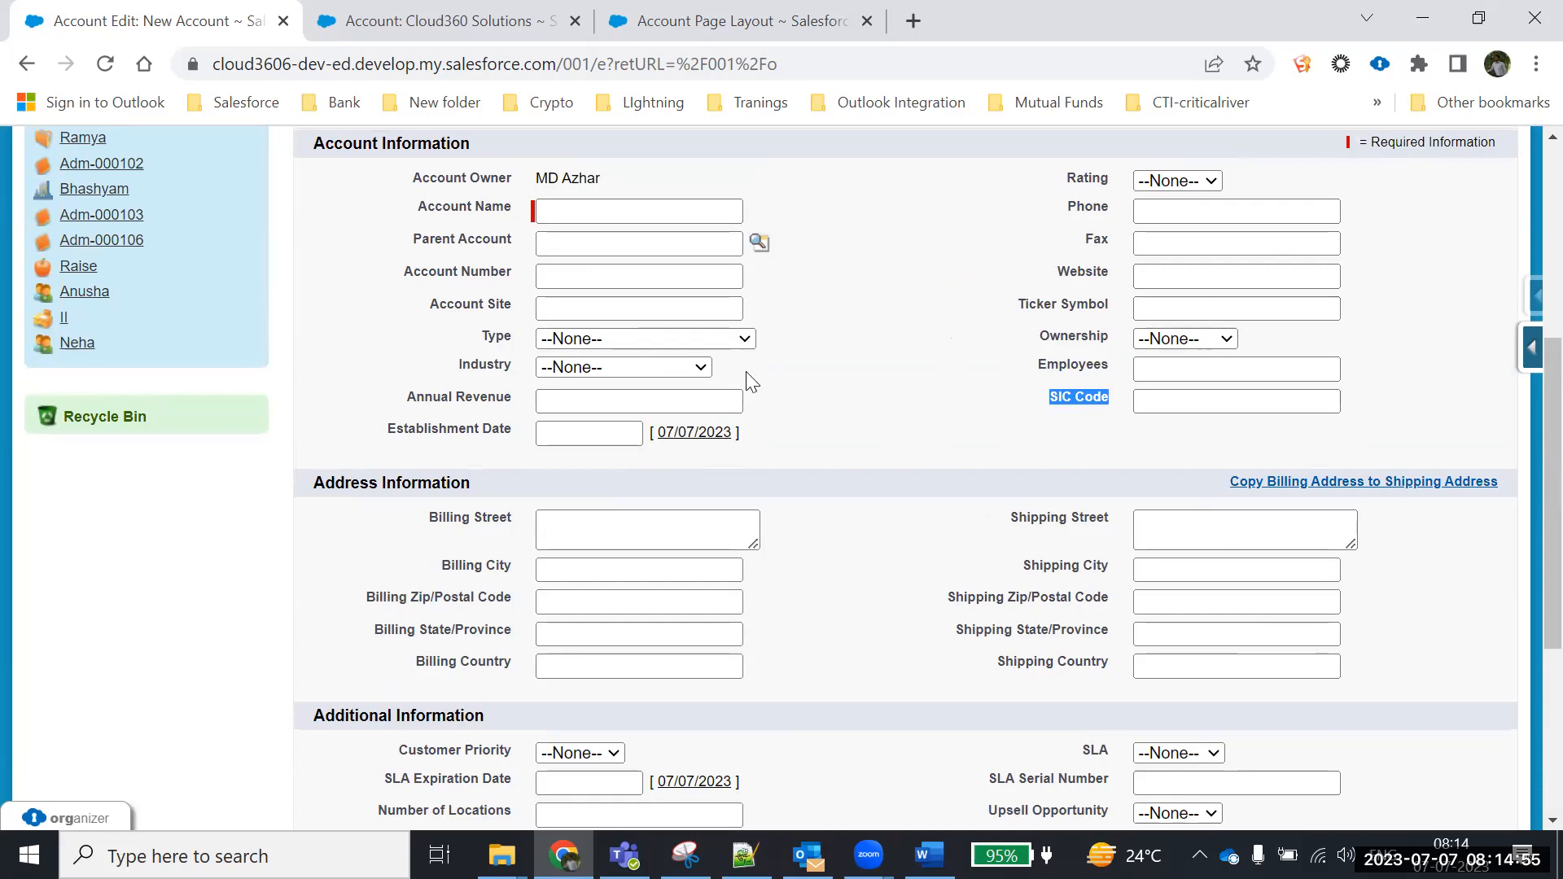
scroll(863, 464, up, 1)
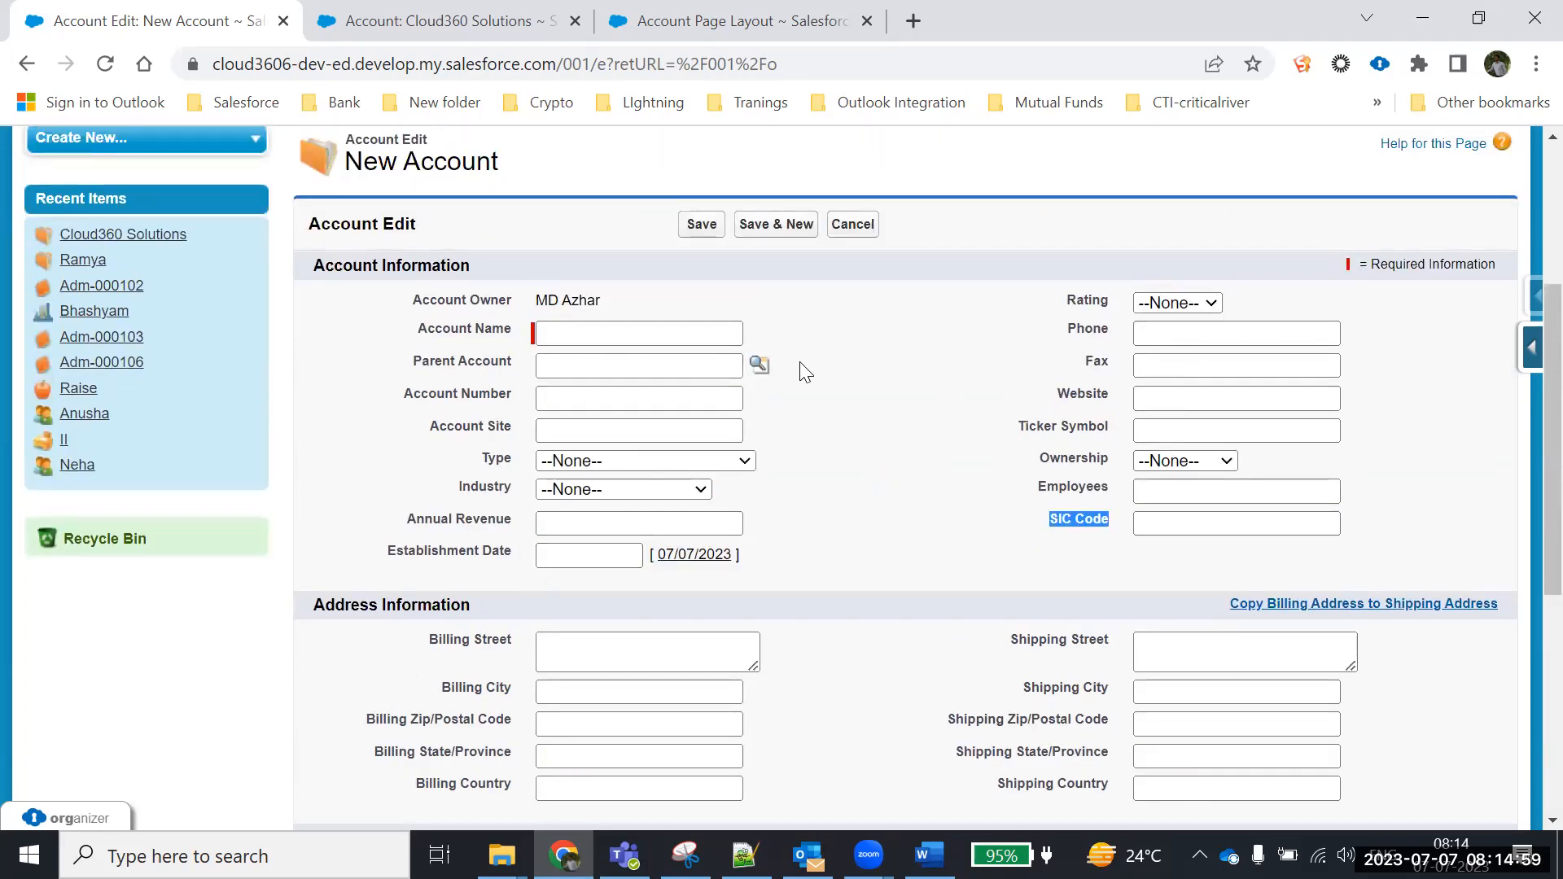
click(862, 228)
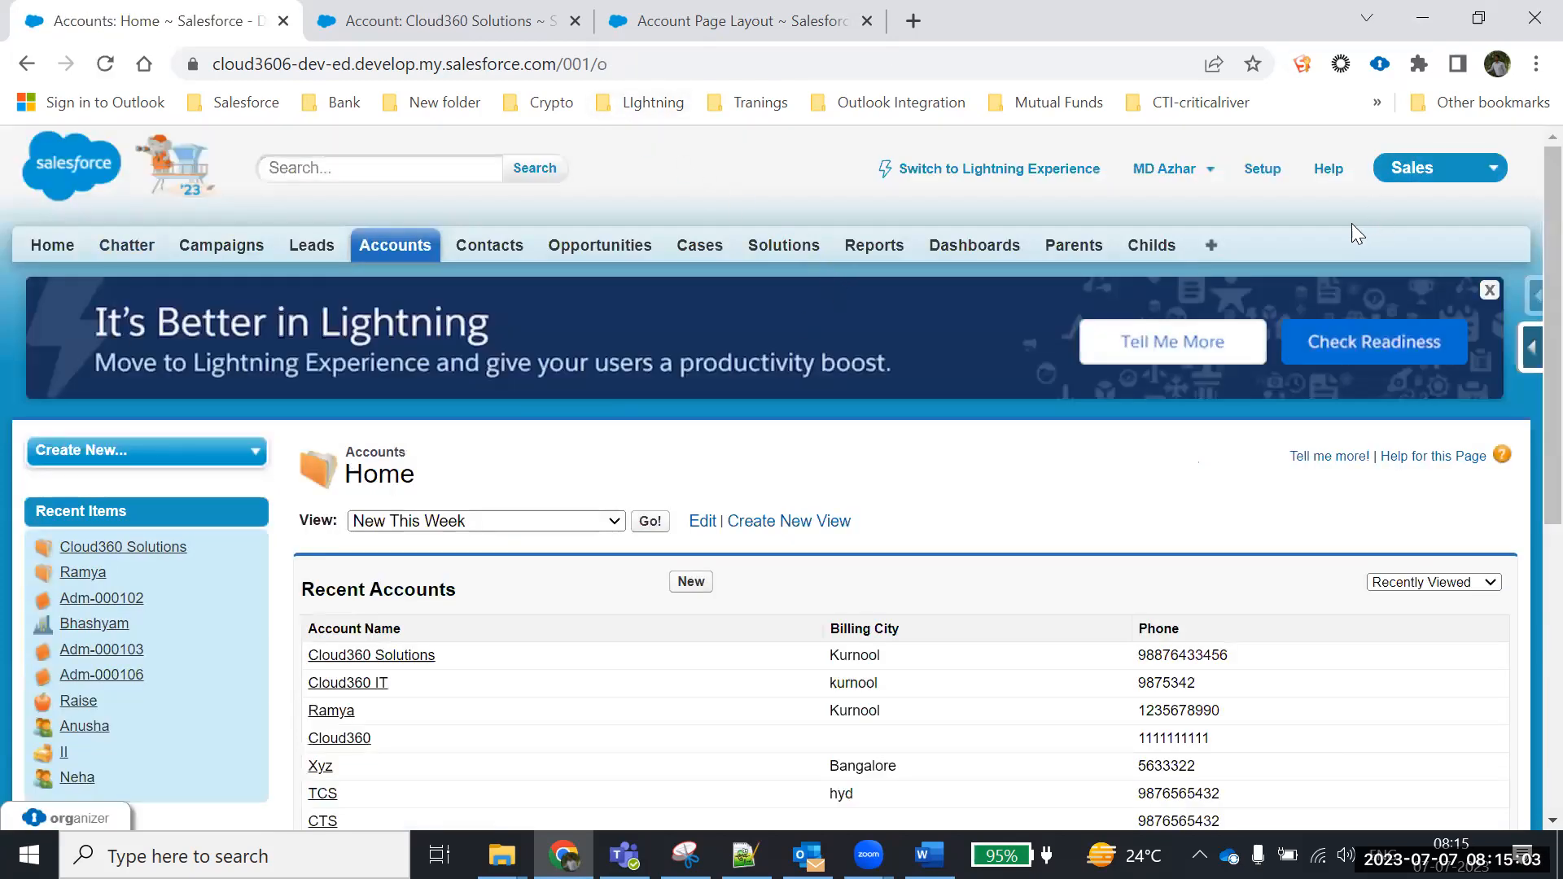
Go to Setup, expand Customize > Accounts, and open Account Record Types
click(1276, 171)
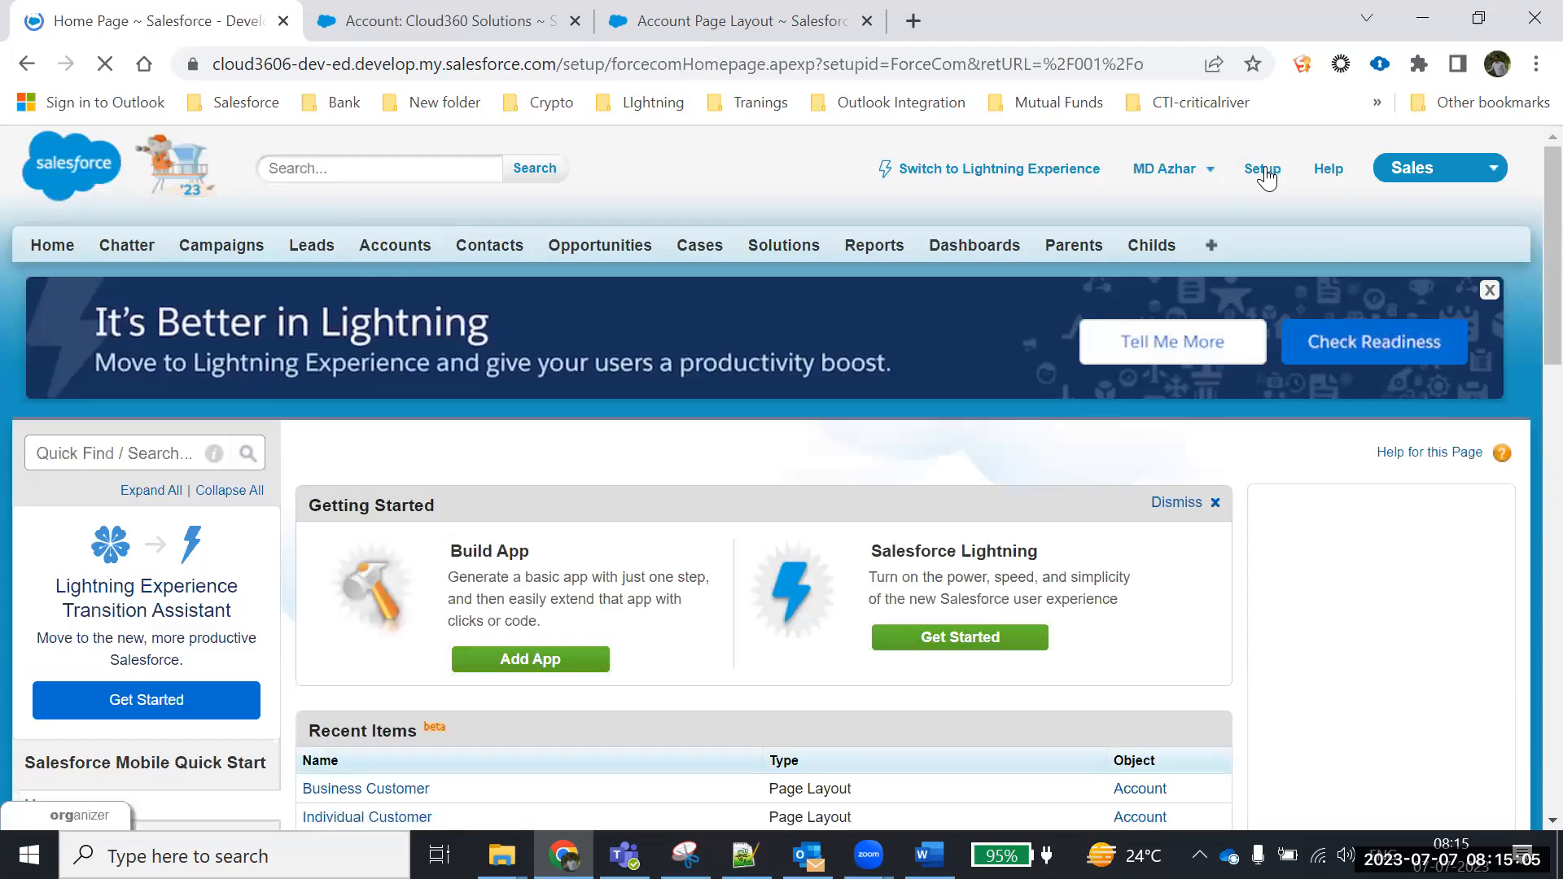
scroll(359, 363, down, 13)
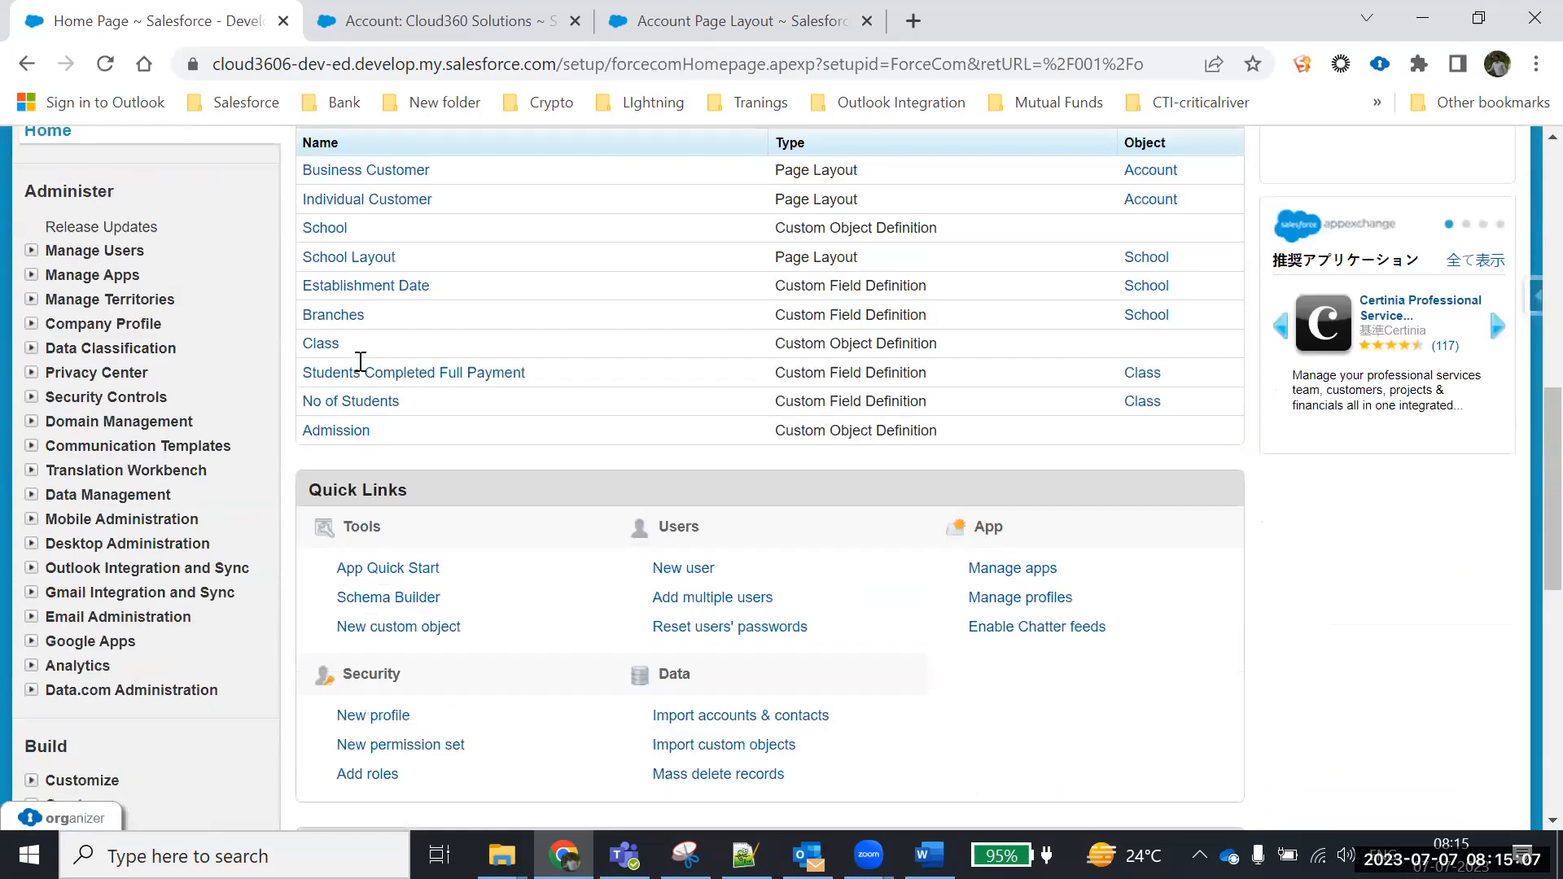
scroll(359, 373, down, 3)
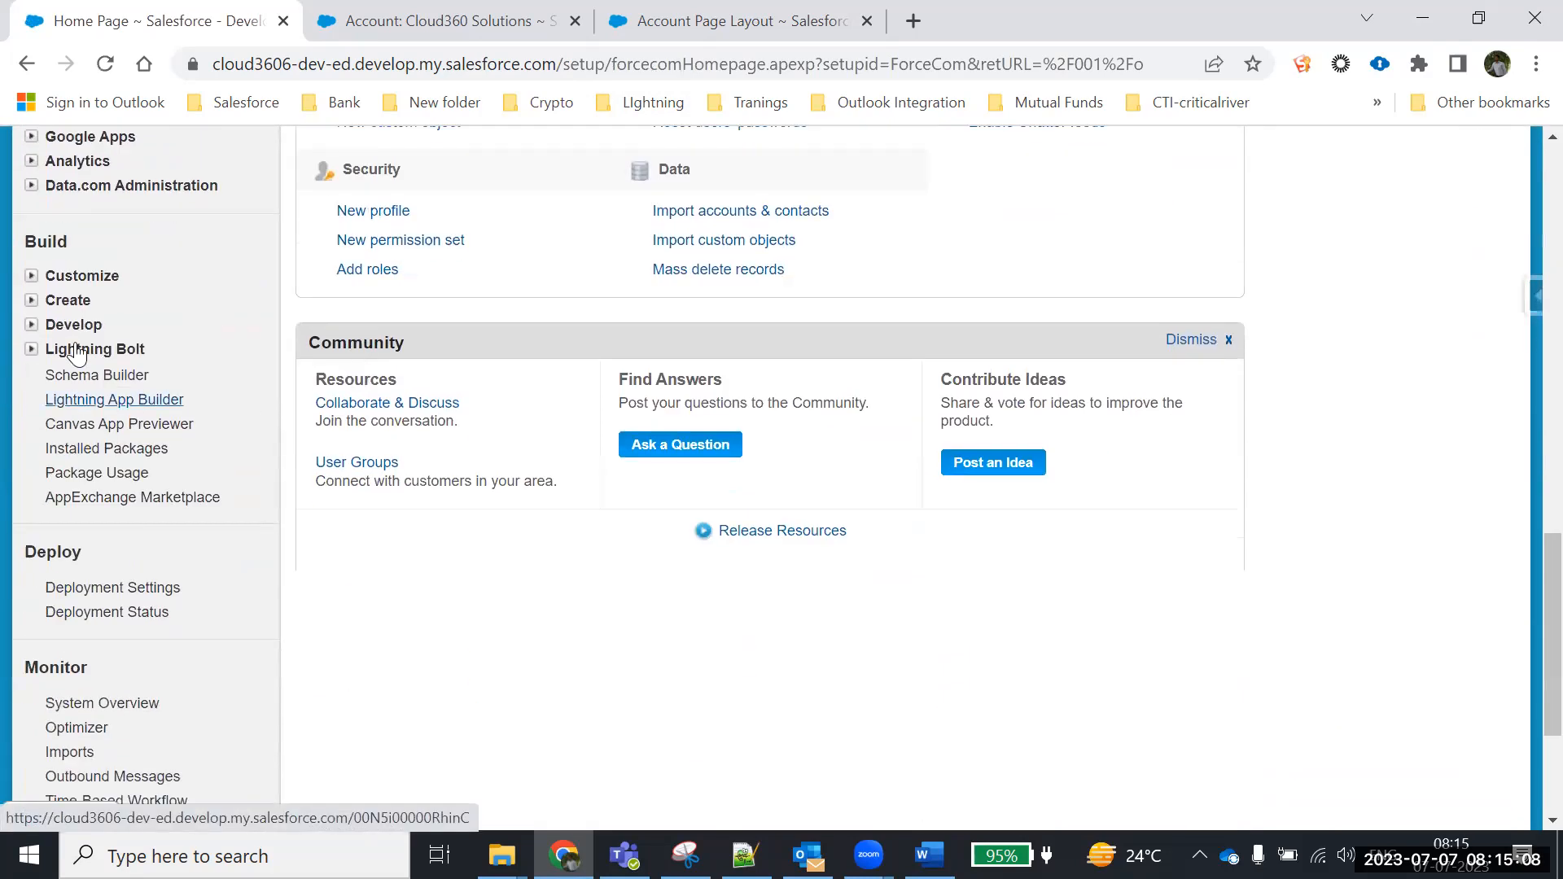
click(30, 277)
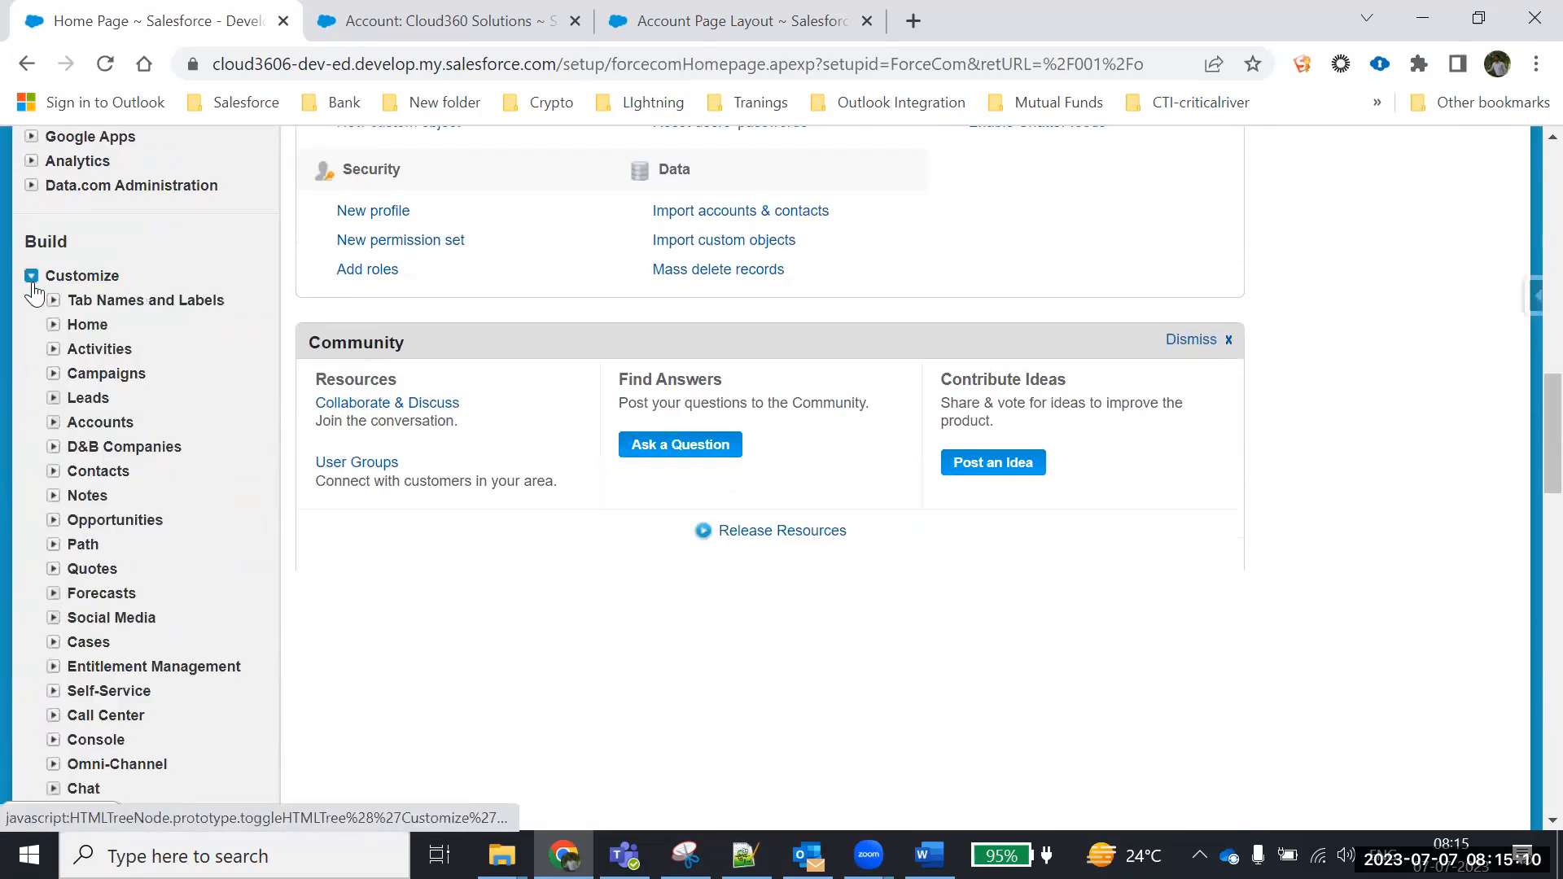
click(53, 422)
scroll(151, 594, down, 1)
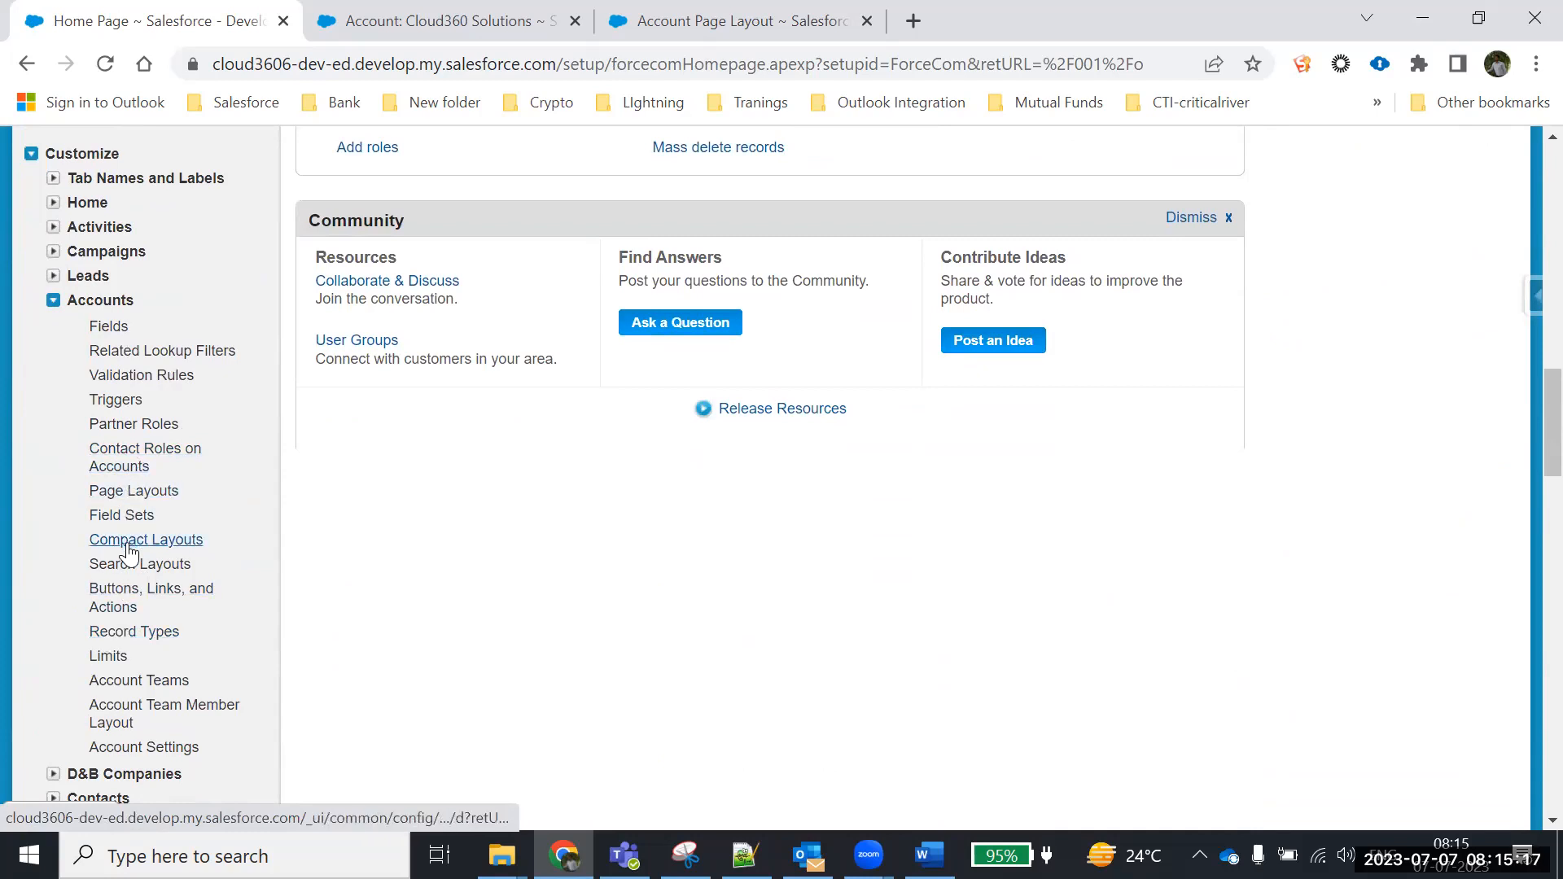
click(122, 639)
scroll(423, 633, down, 3)
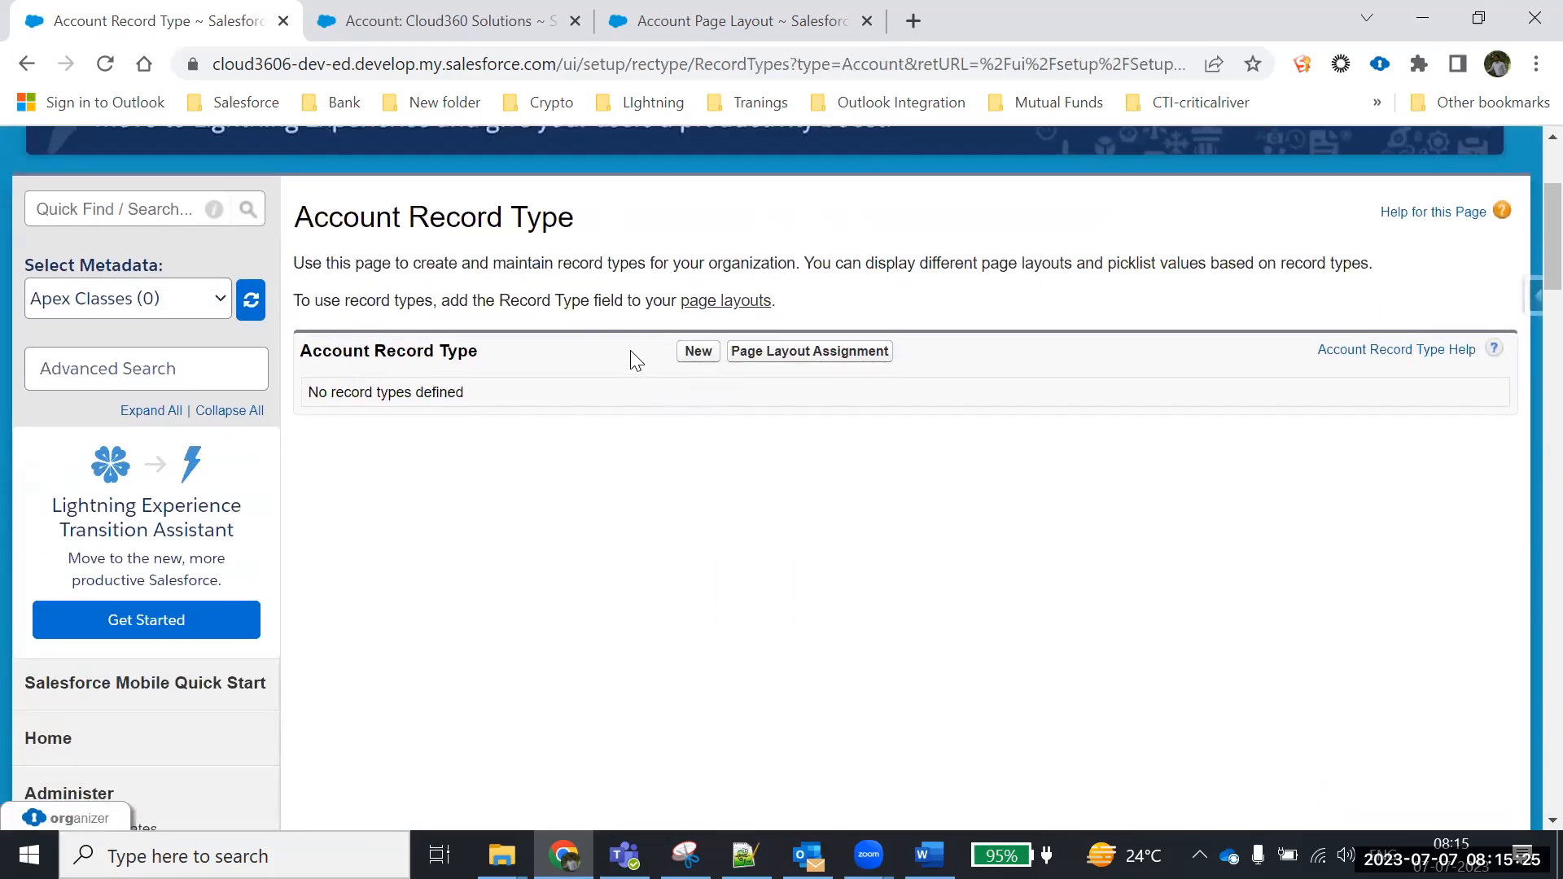
Start a new Account record type from Master, labelled 'Individual Customer' with the auto-filled name
click(694, 354)
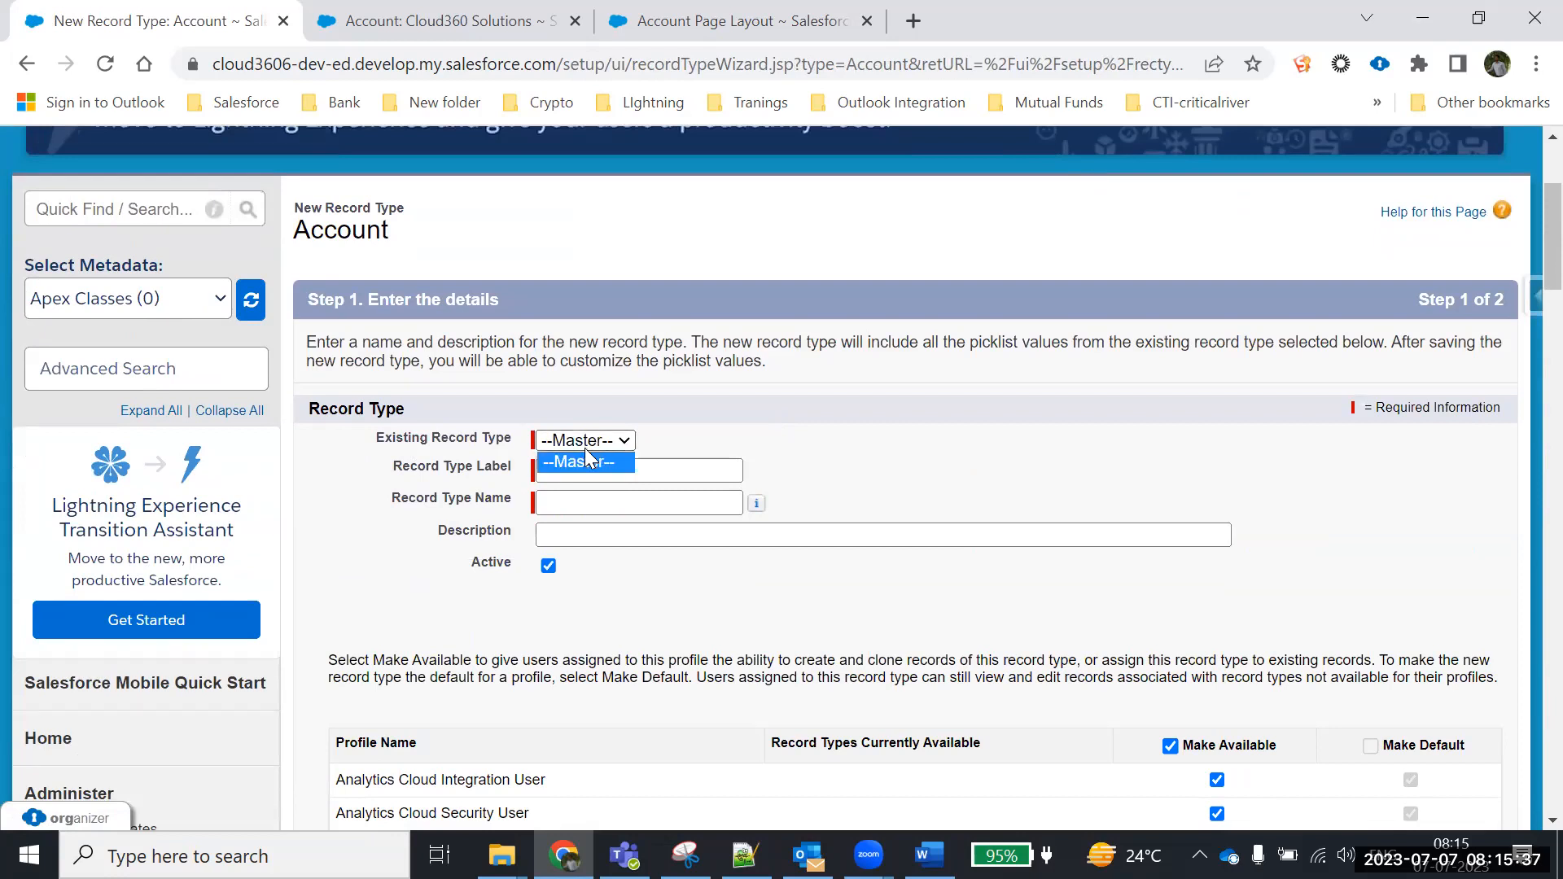
click(604, 443)
click(548, 466)
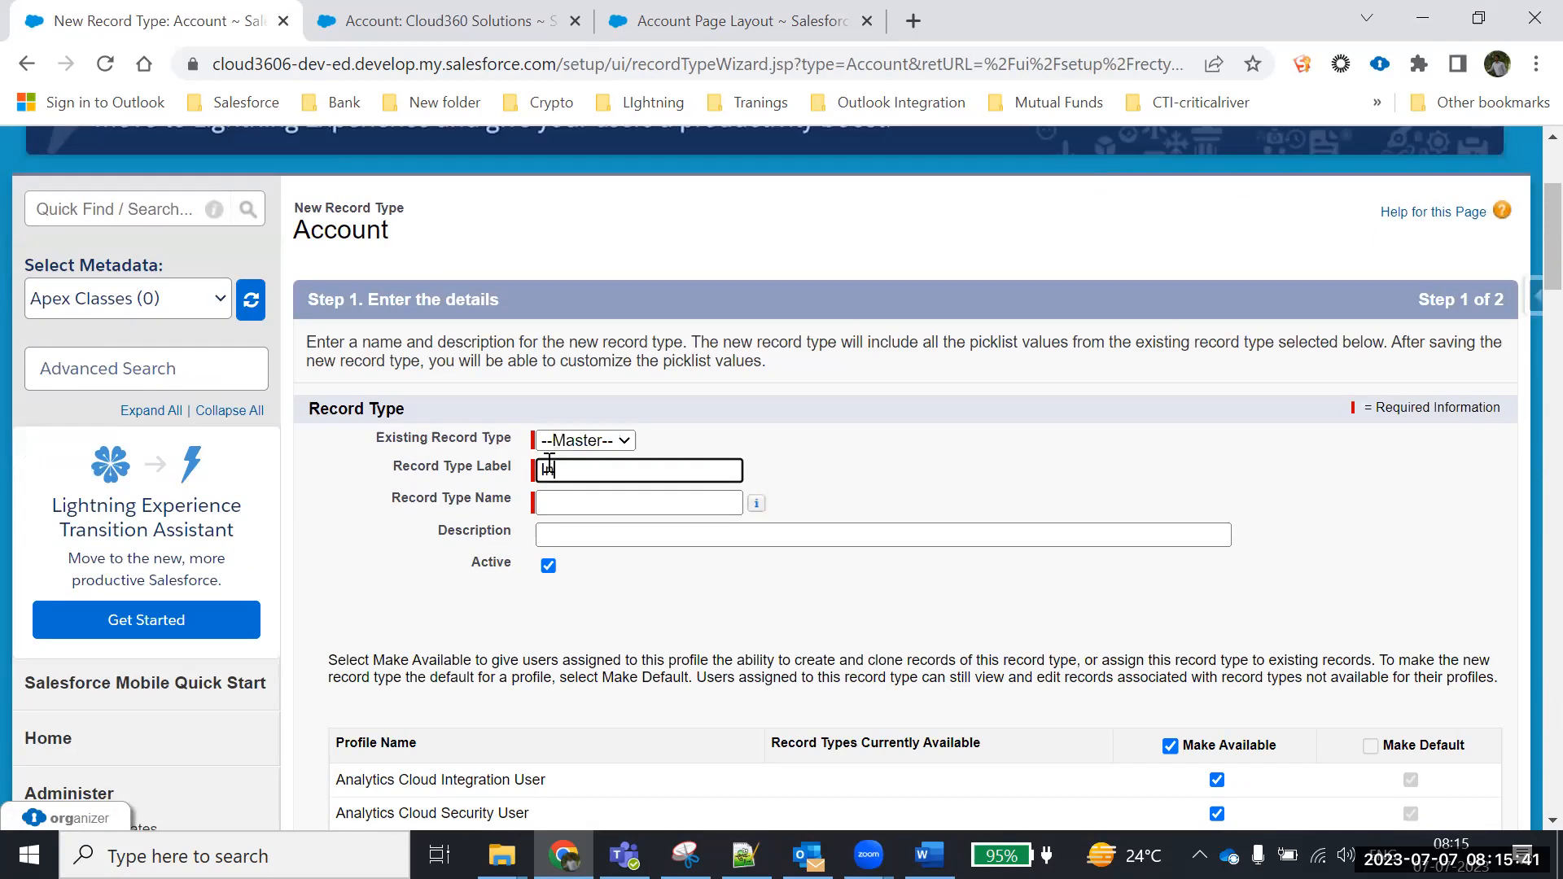
text(Individual Customer)
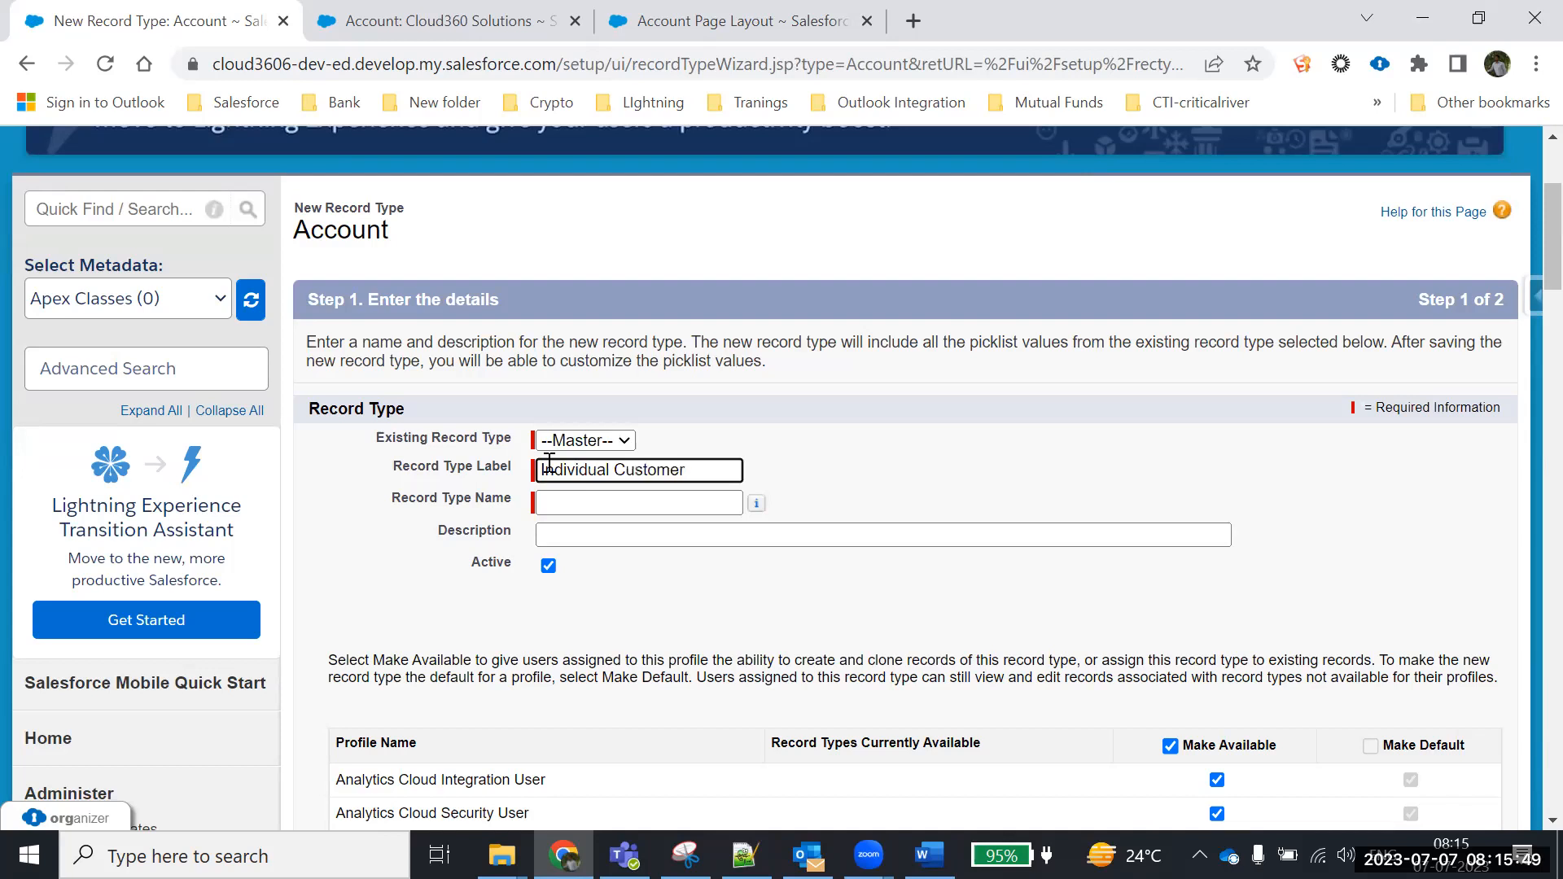
click(601, 505)
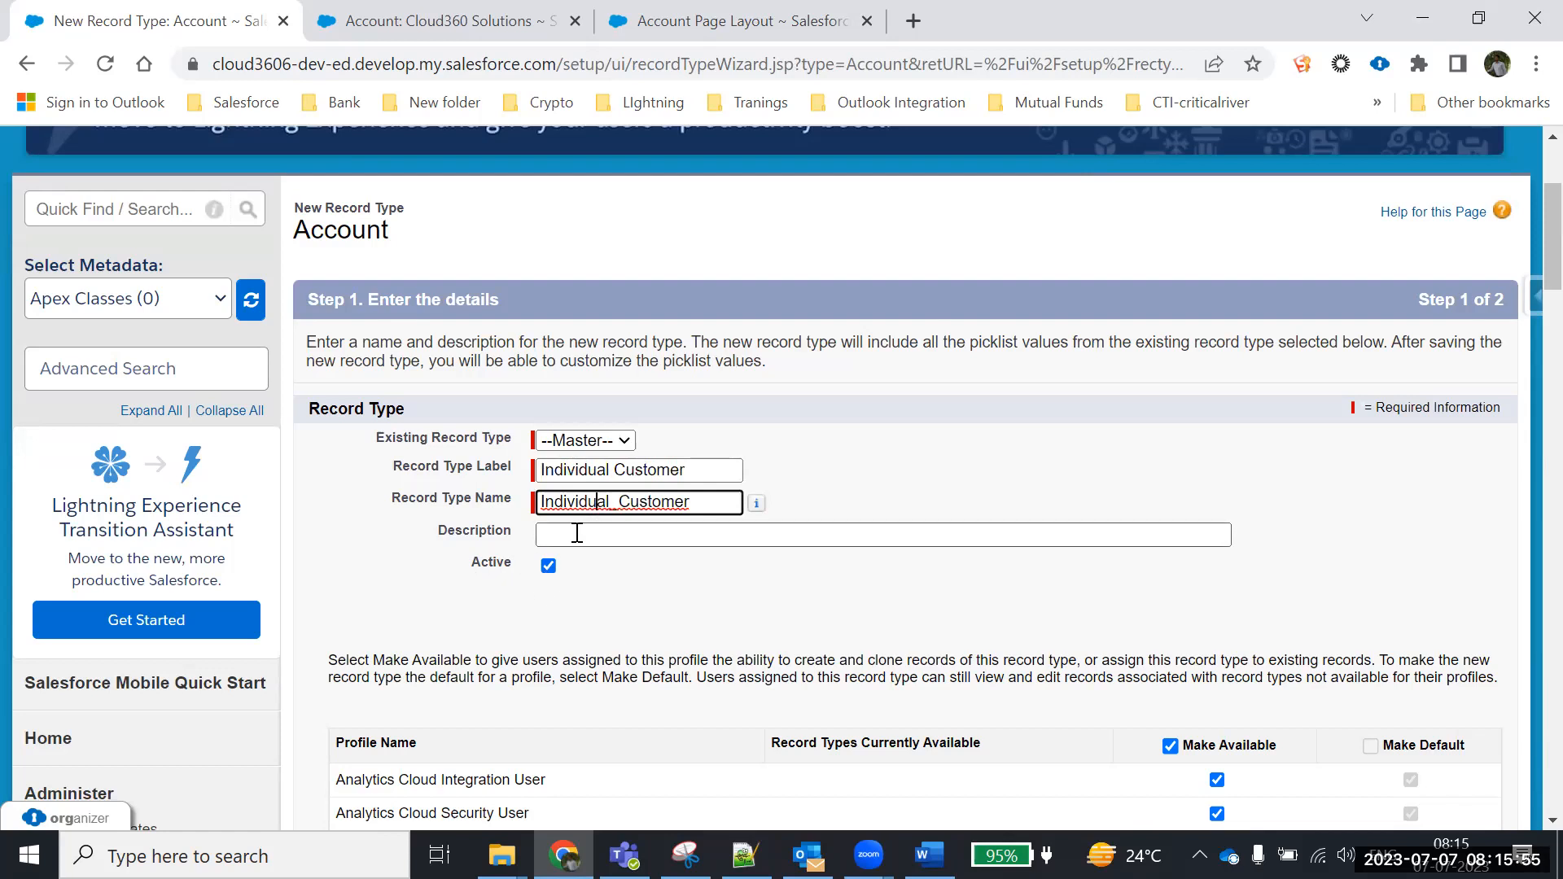
click(575, 533)
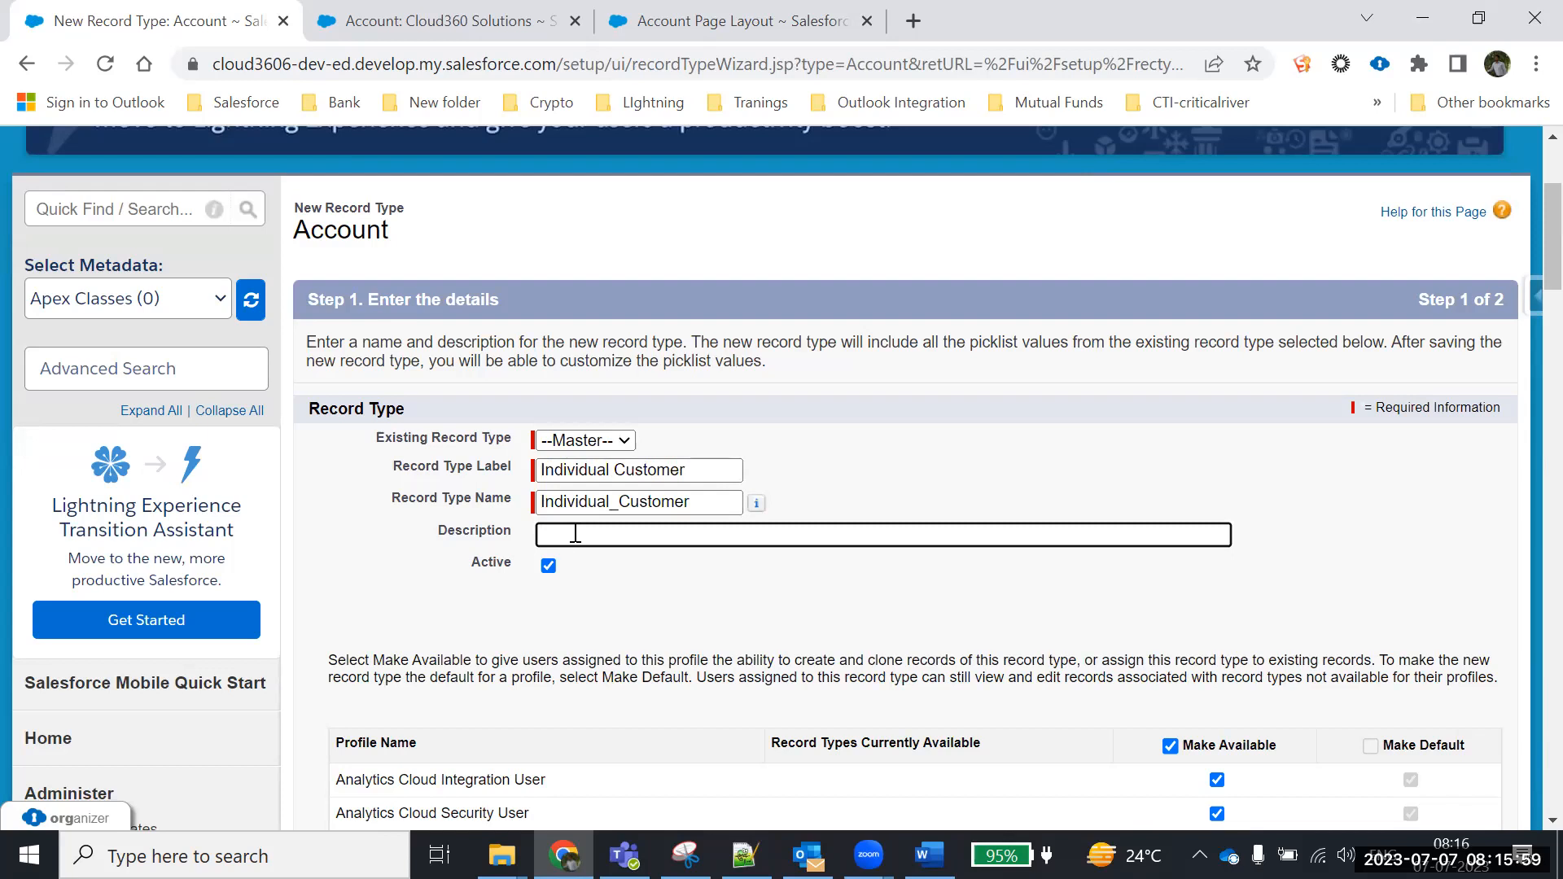
Make the record type available to all profiles and scroll down to Next
scroll(642, 556, down, 3)
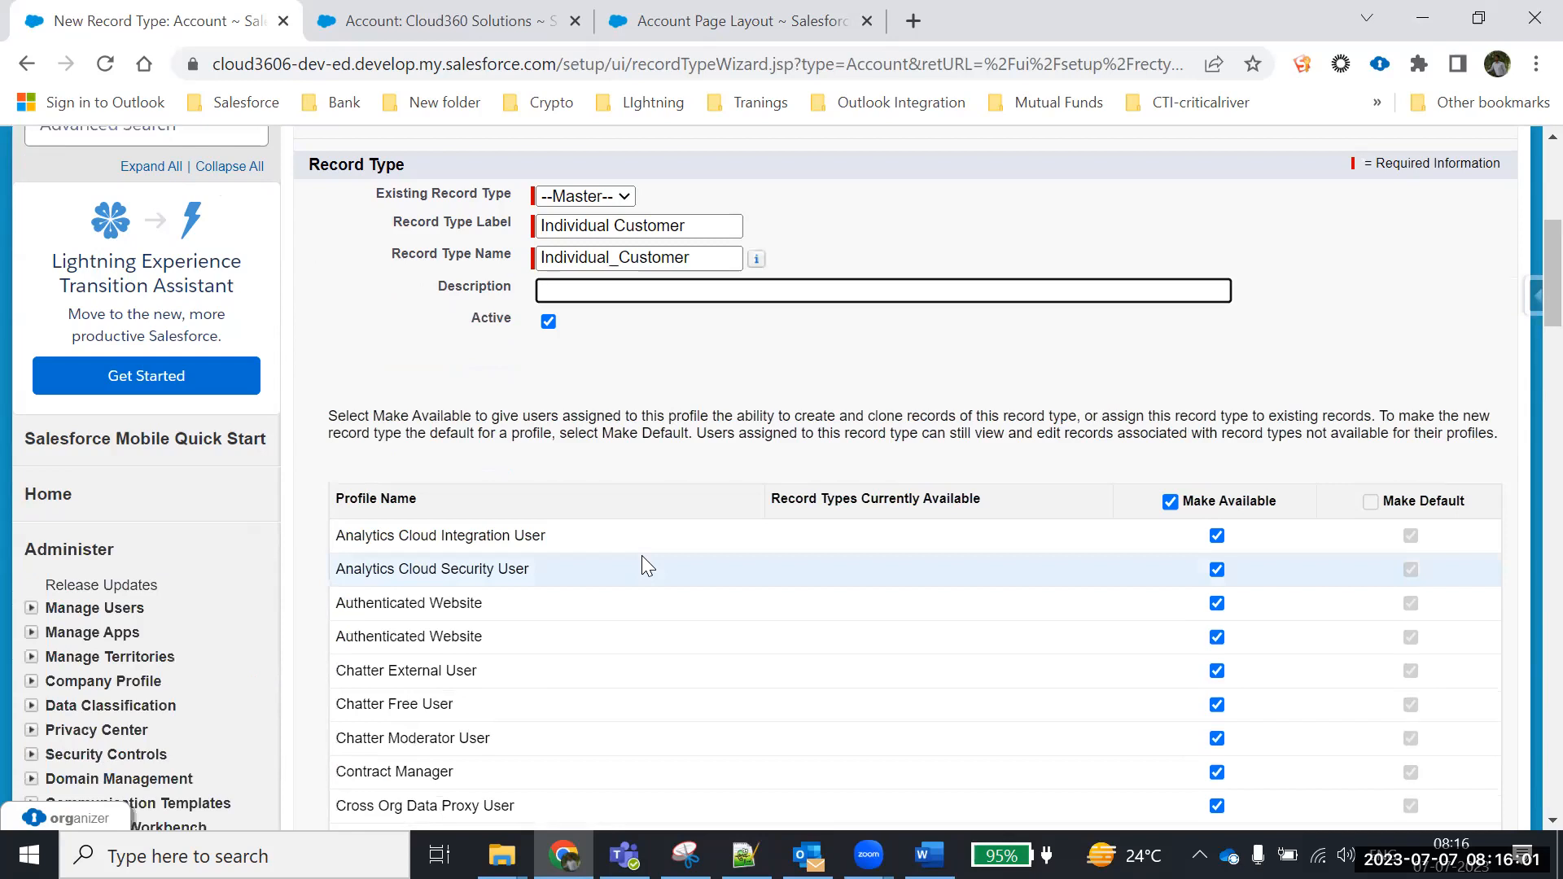
scroll(642, 555, down, 2)
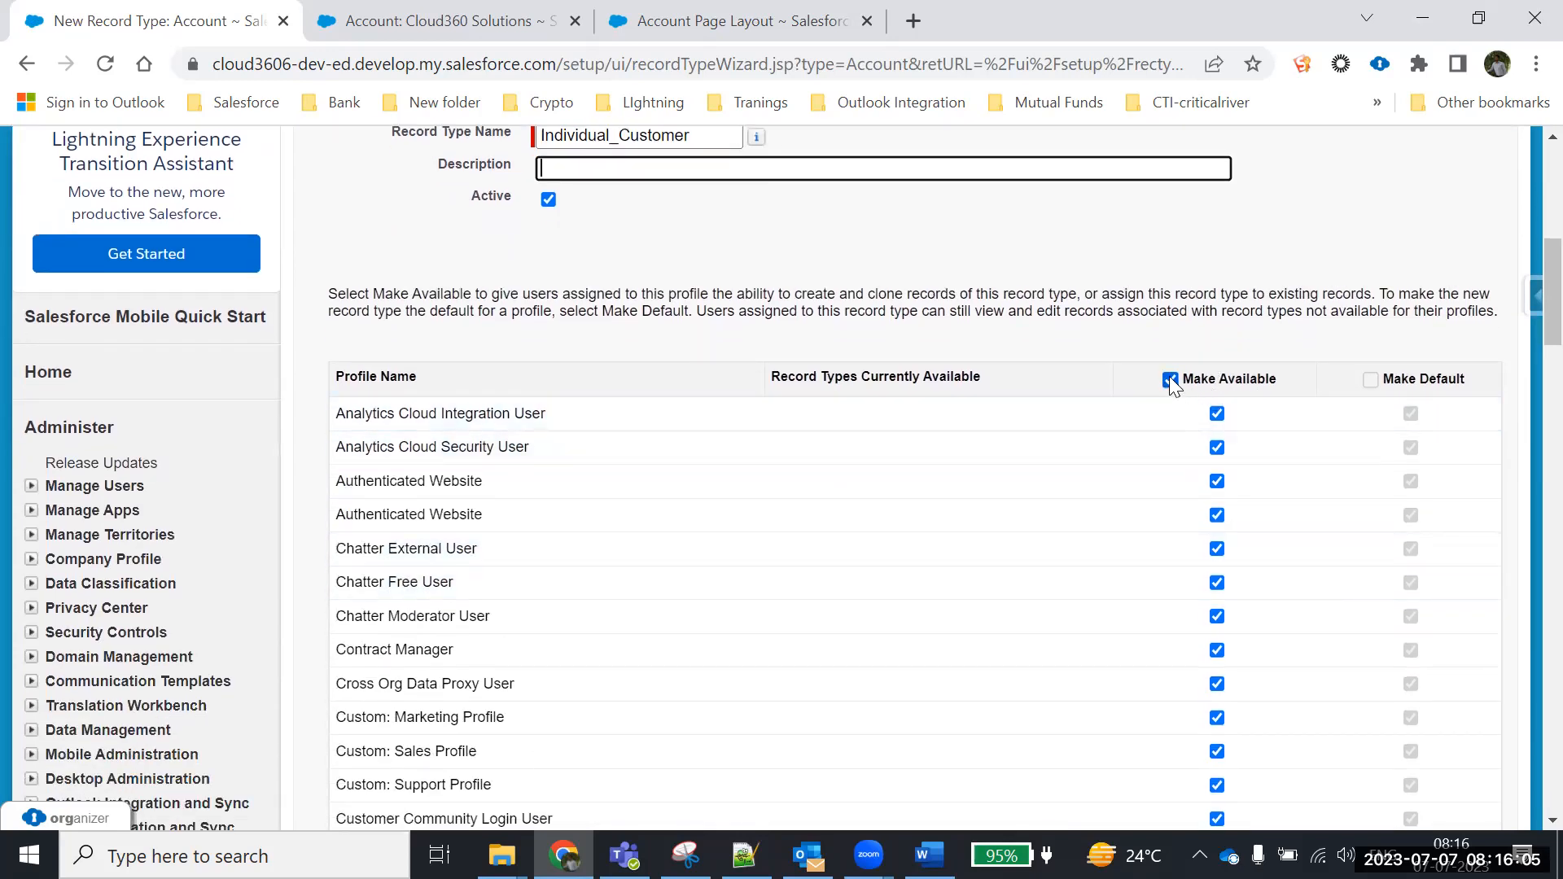
click(1170, 379)
click(1170, 379)
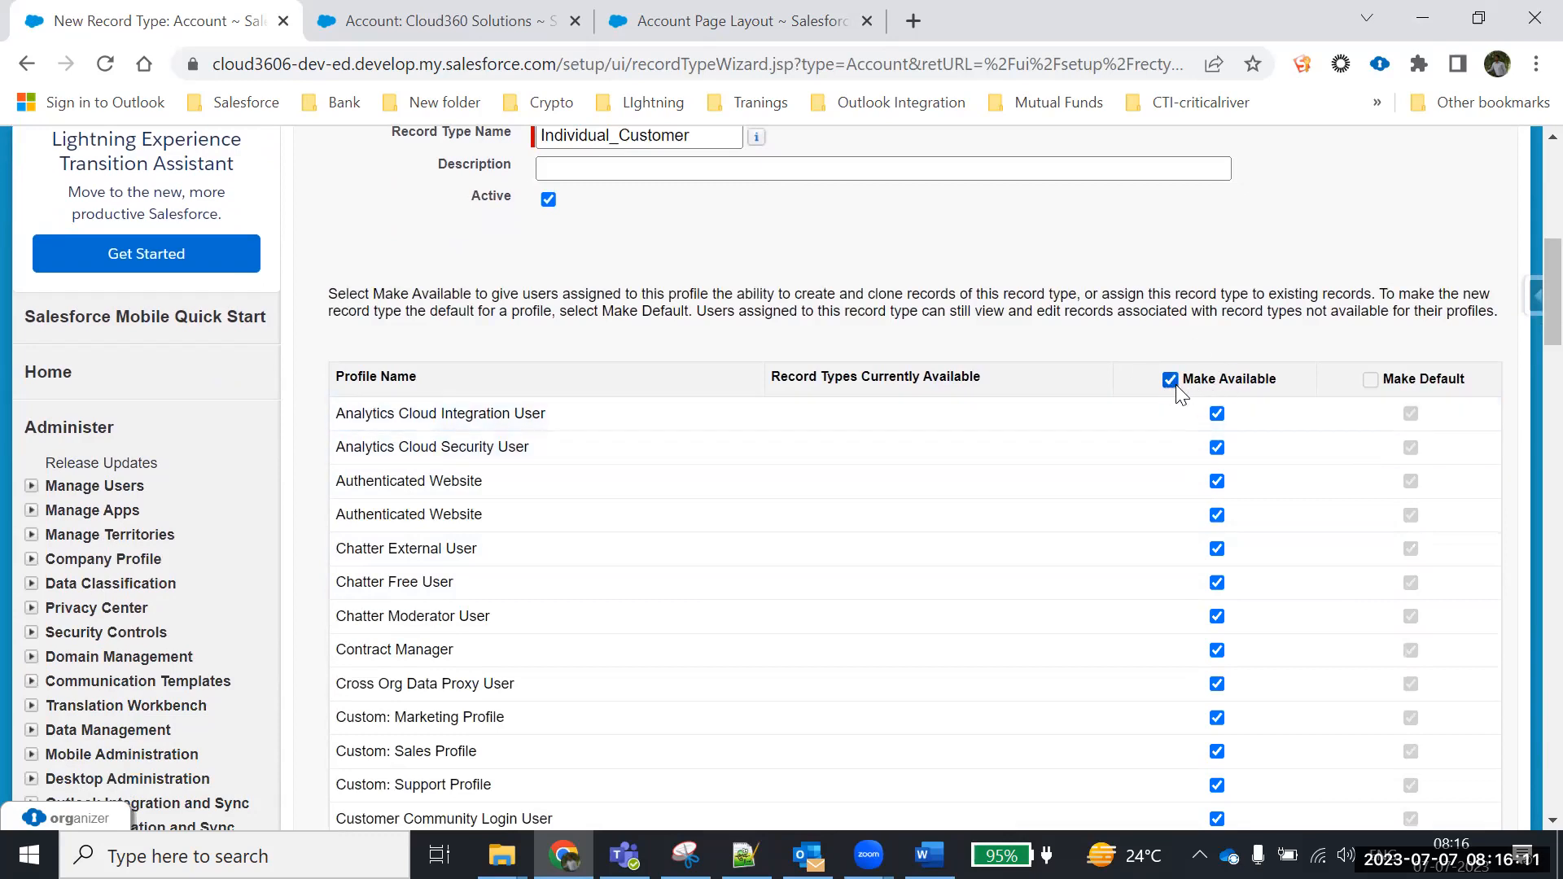
scroll(1189, 439, down, 10)
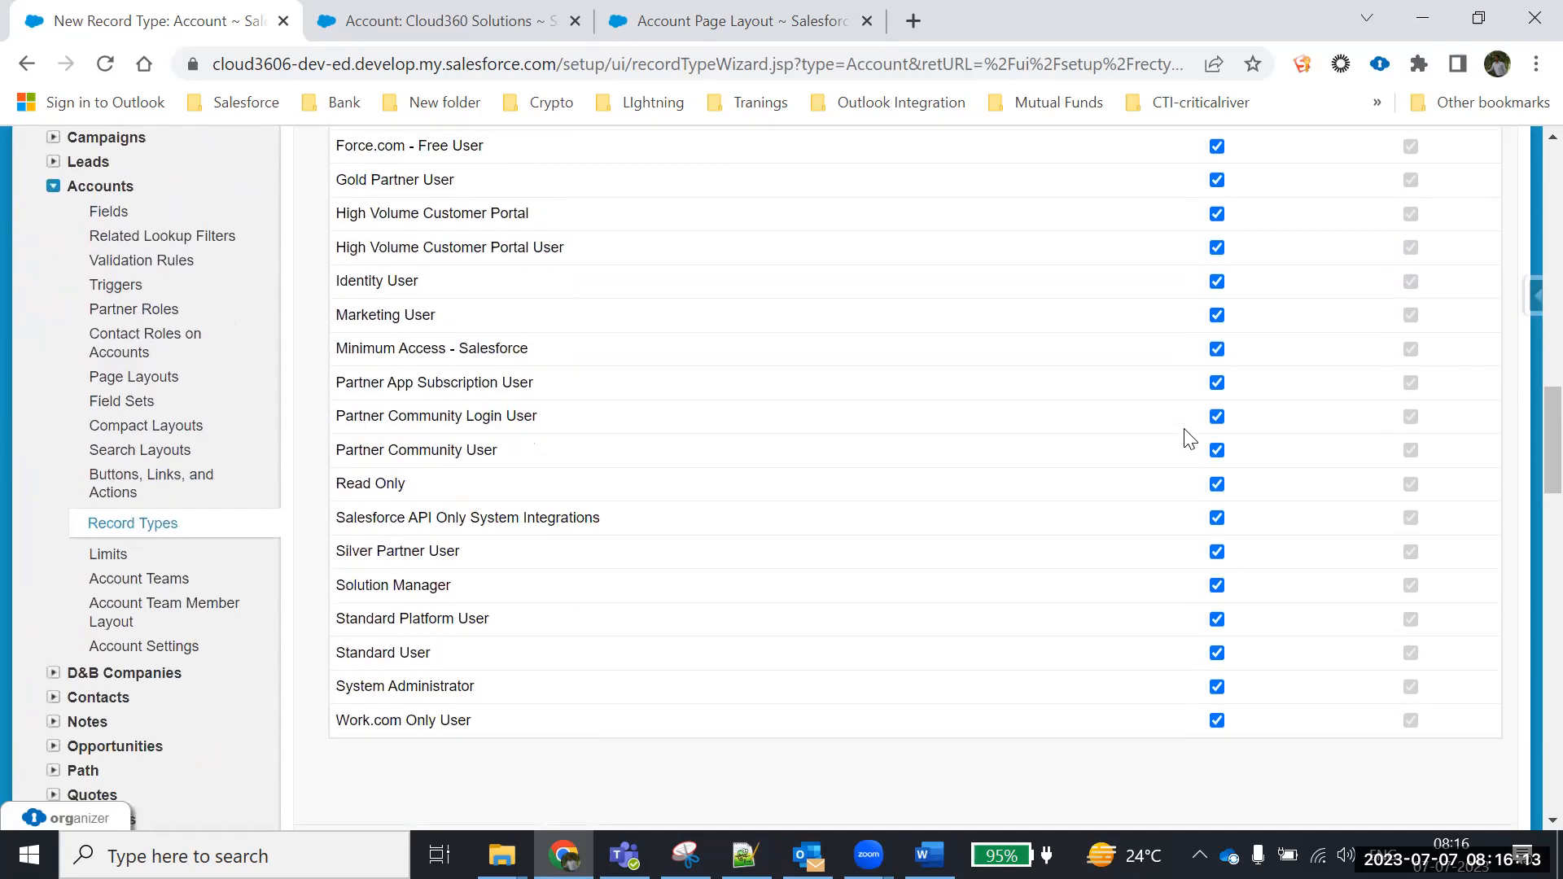
scroll(433, 321, down, 3)
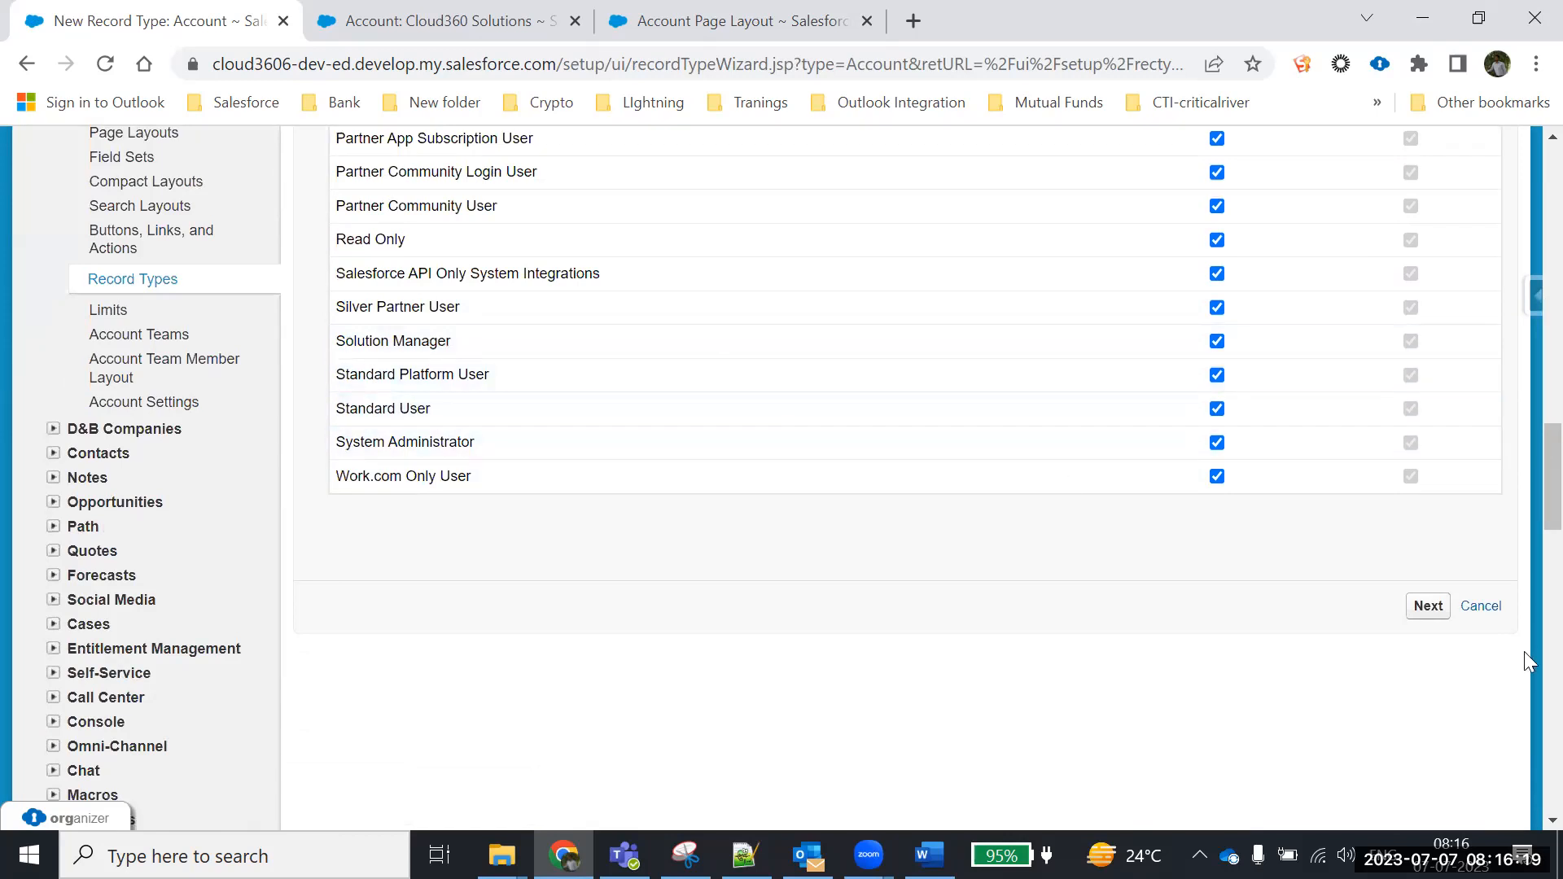
Assign the Individual Customer page layout to all profiles and save the record type
click(1432, 616)
scroll(1154, 573, down, 3)
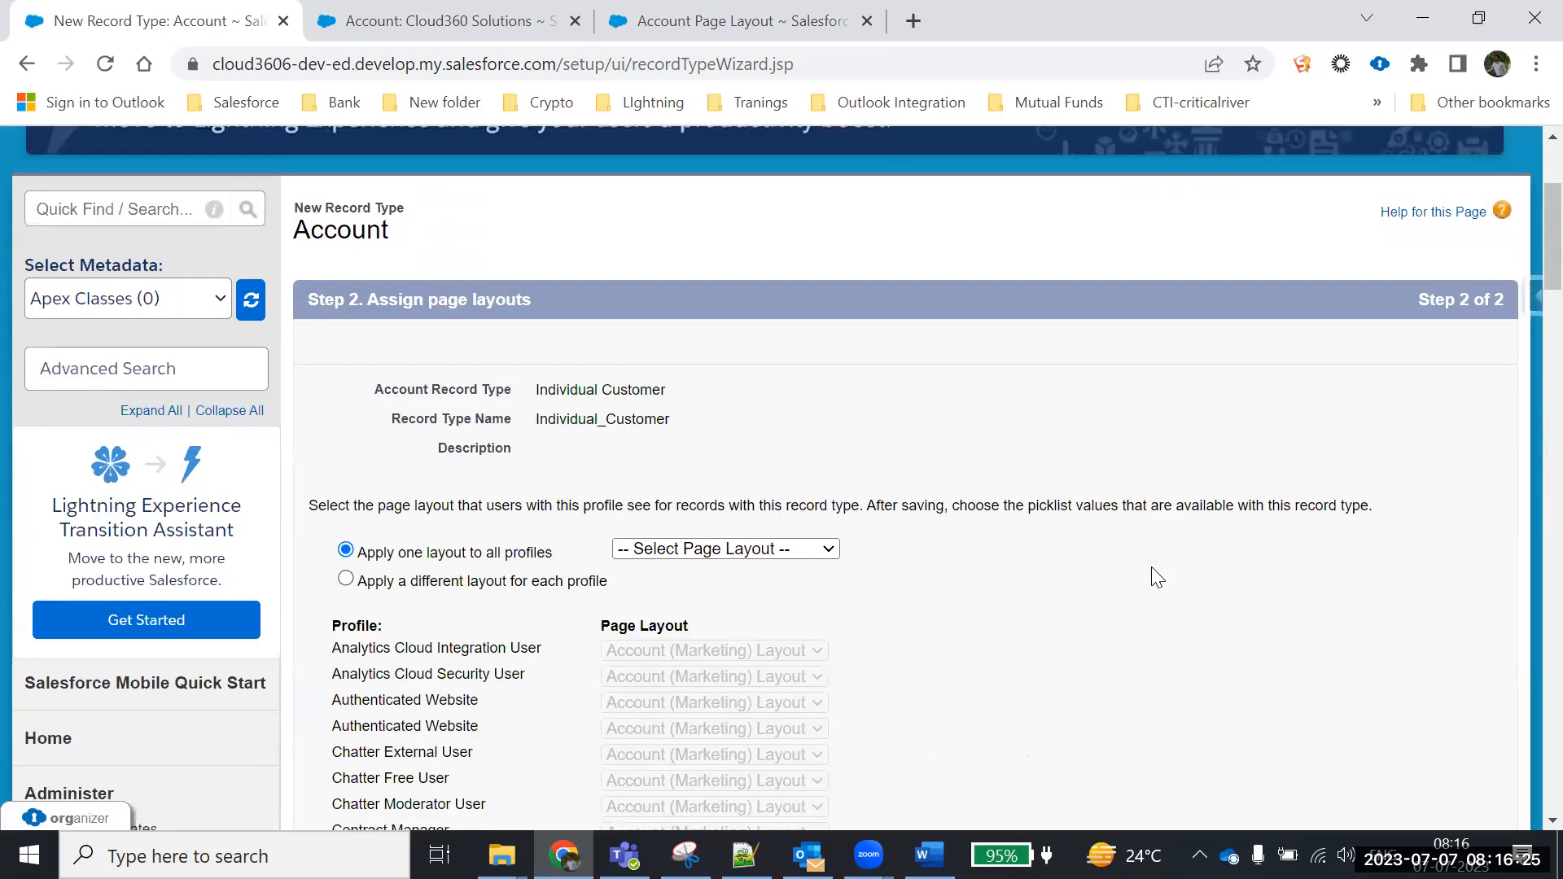
scroll(1154, 573, down, 3)
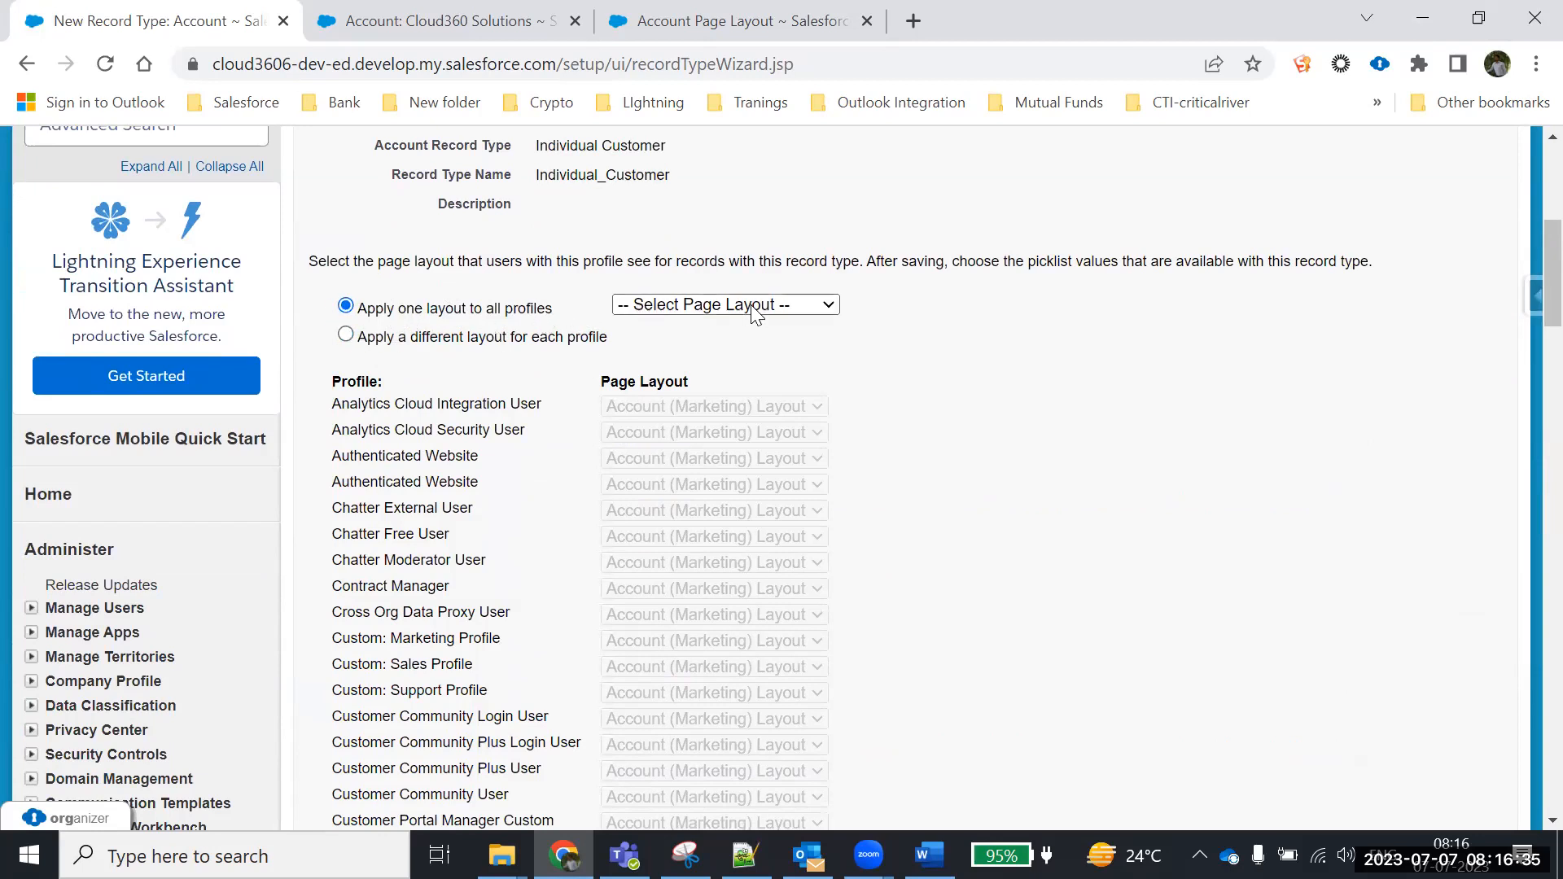
drag(666, 144, 515, 158)
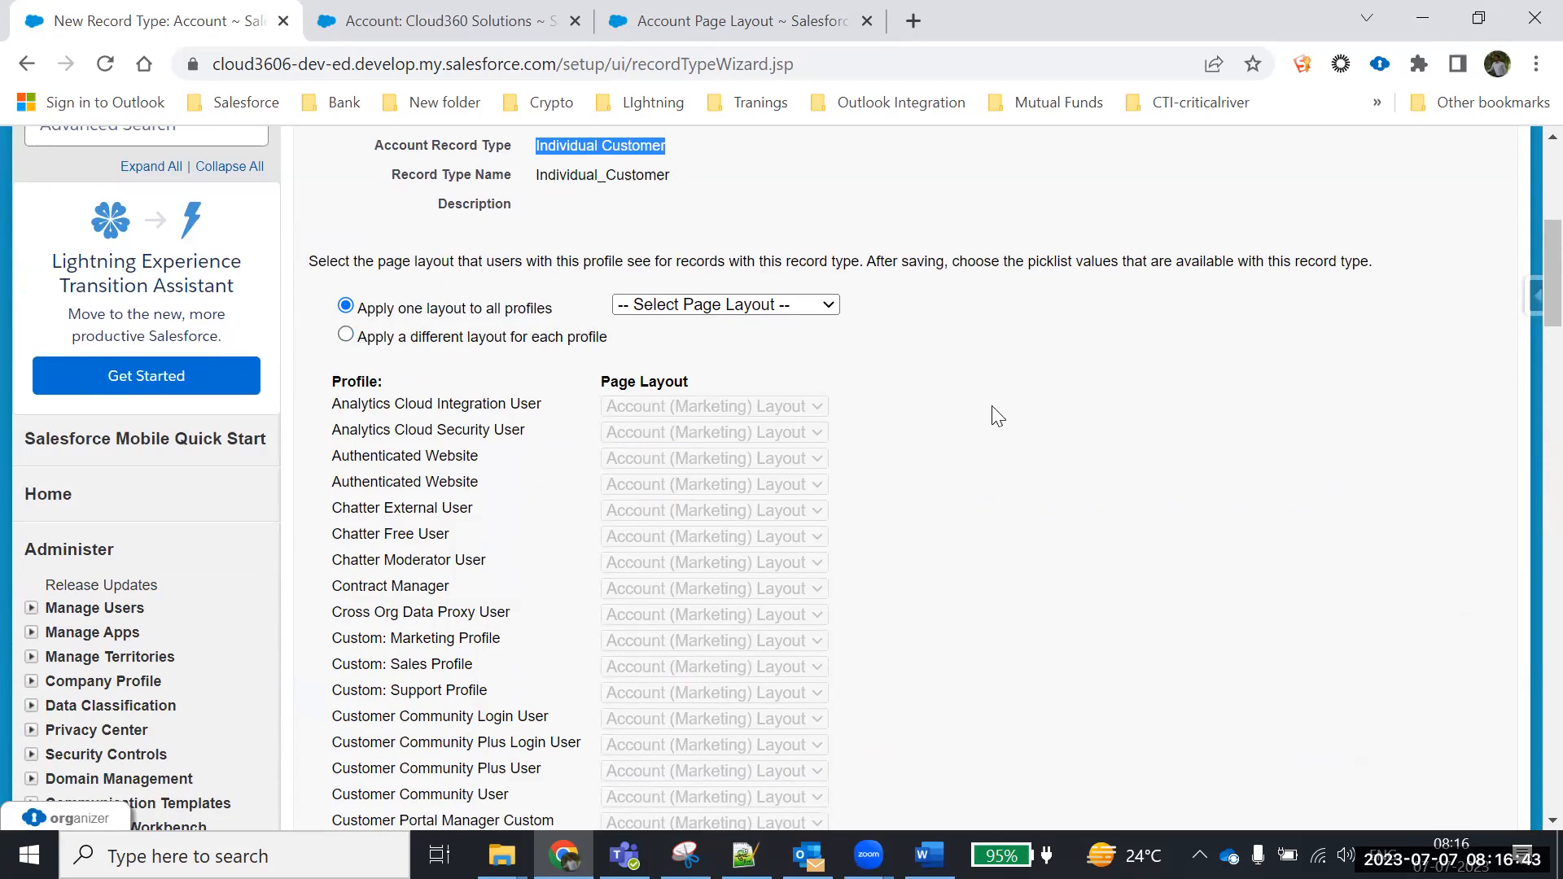
click(777, 306)
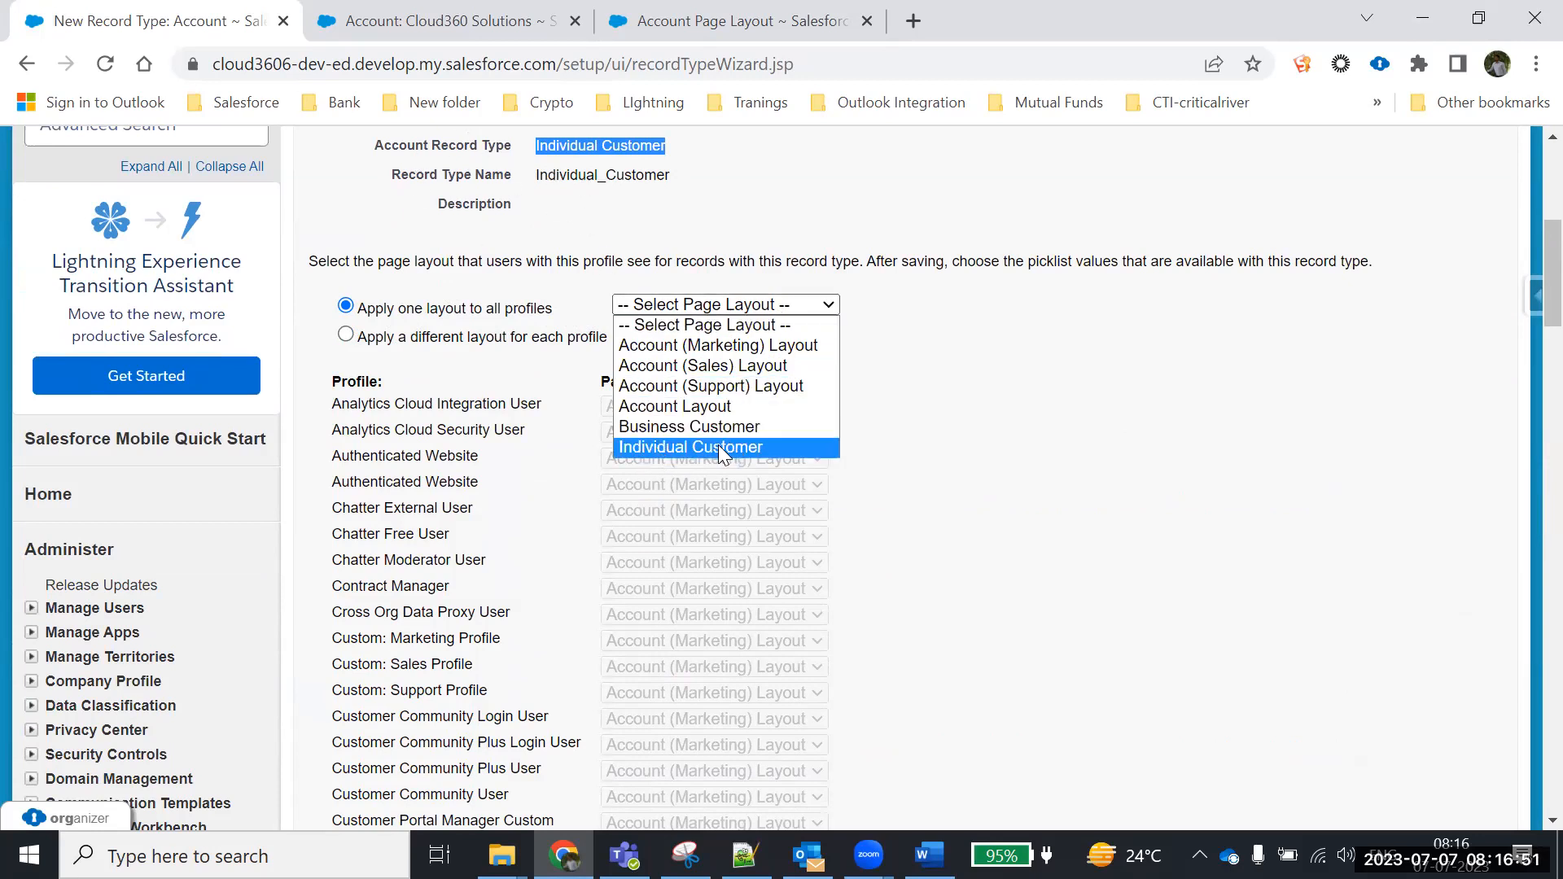
click(661, 448)
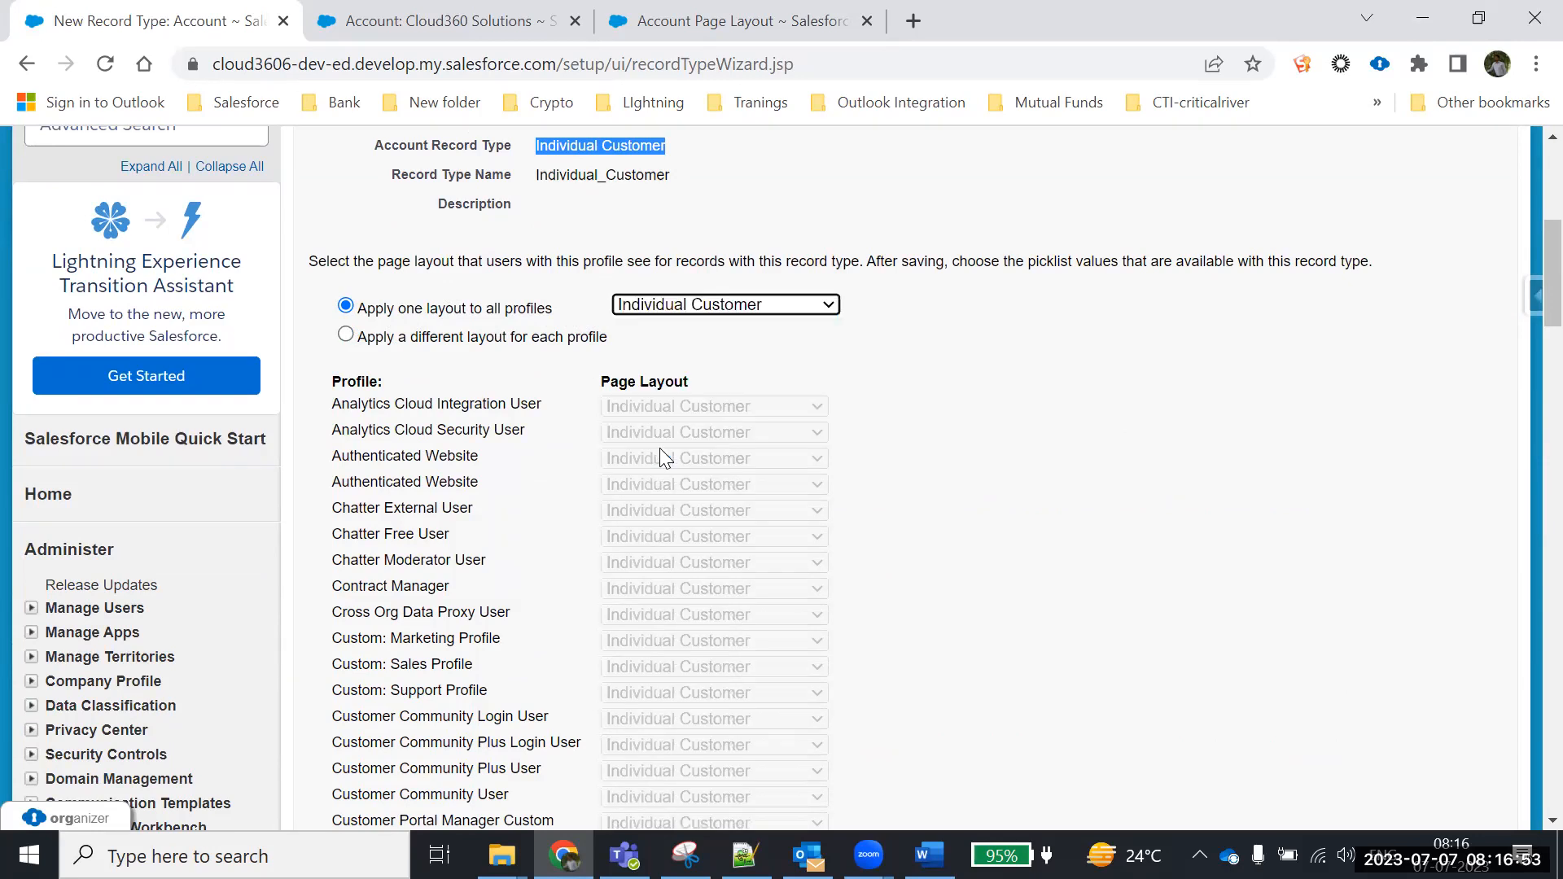
drag(566, 313, 347, 303)
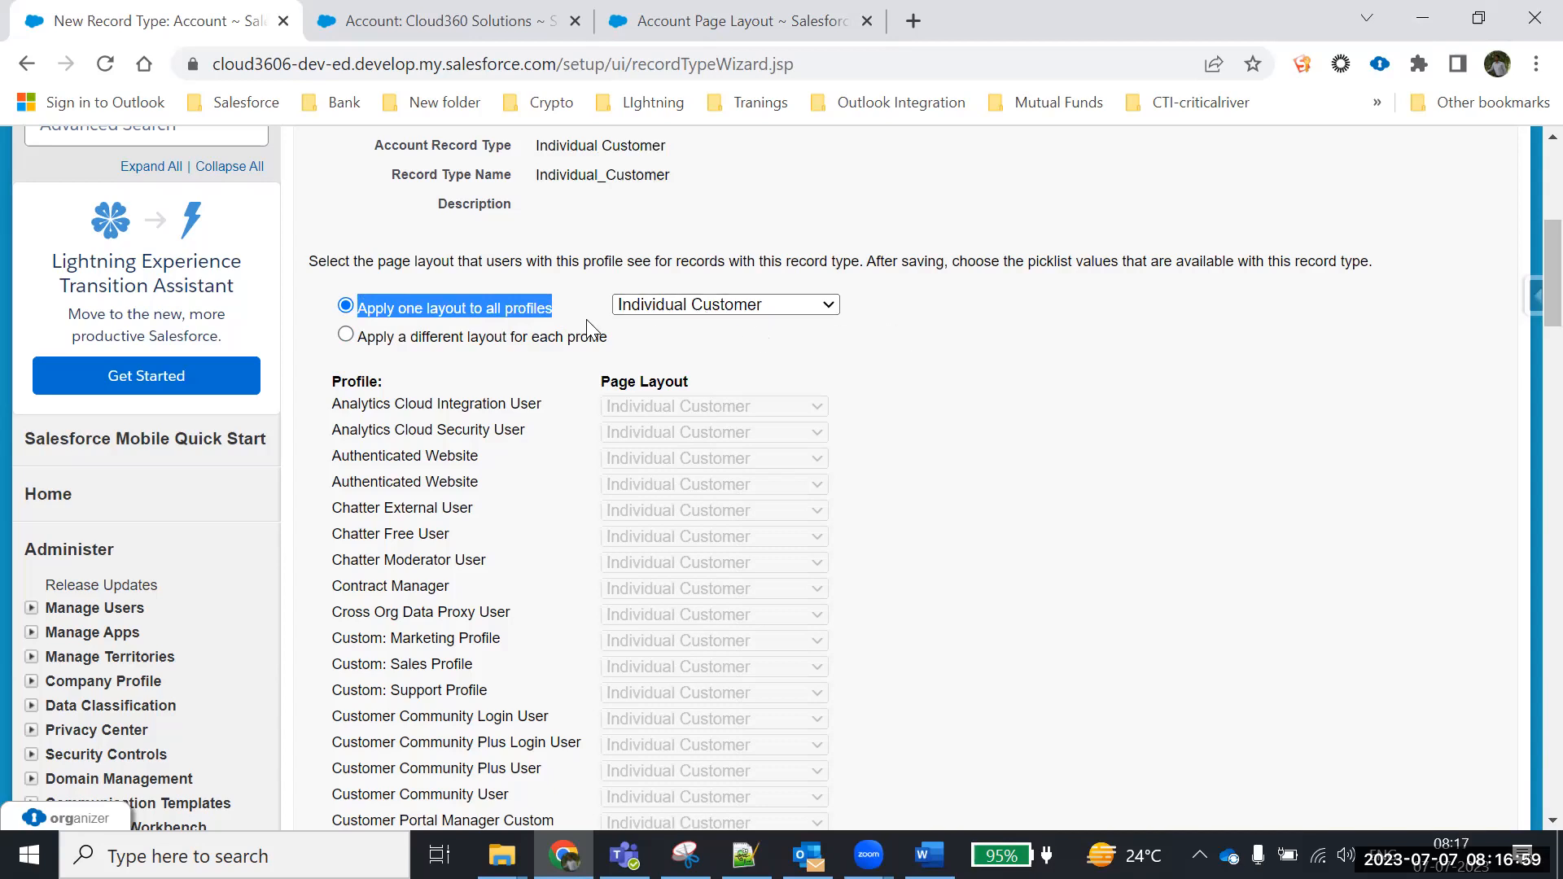
scroll(1055, 470, down, 9)
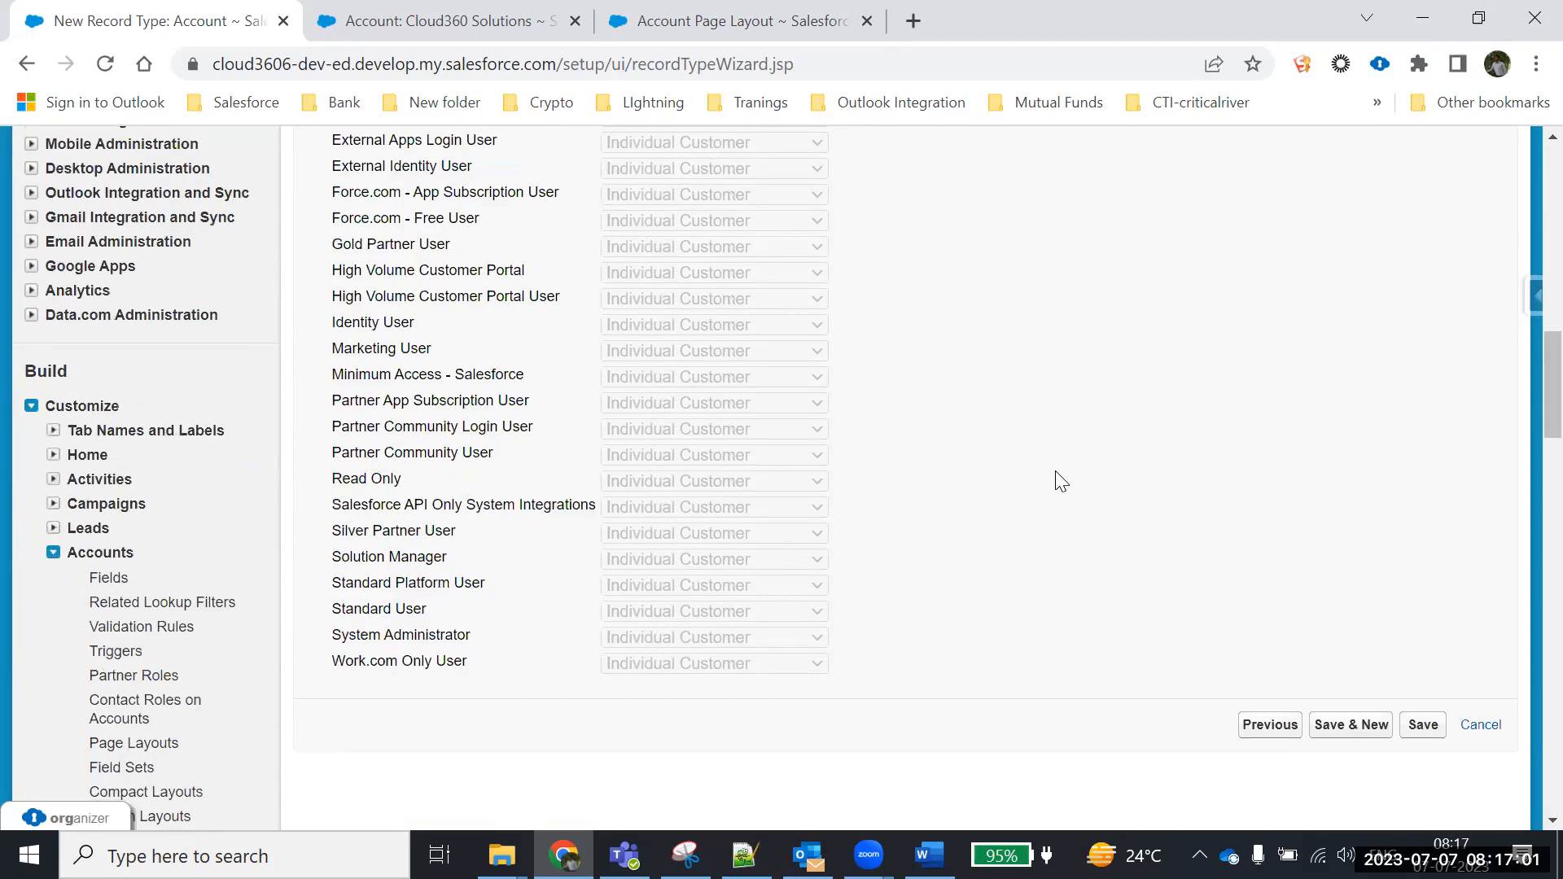
scroll(1055, 471, up, 9)
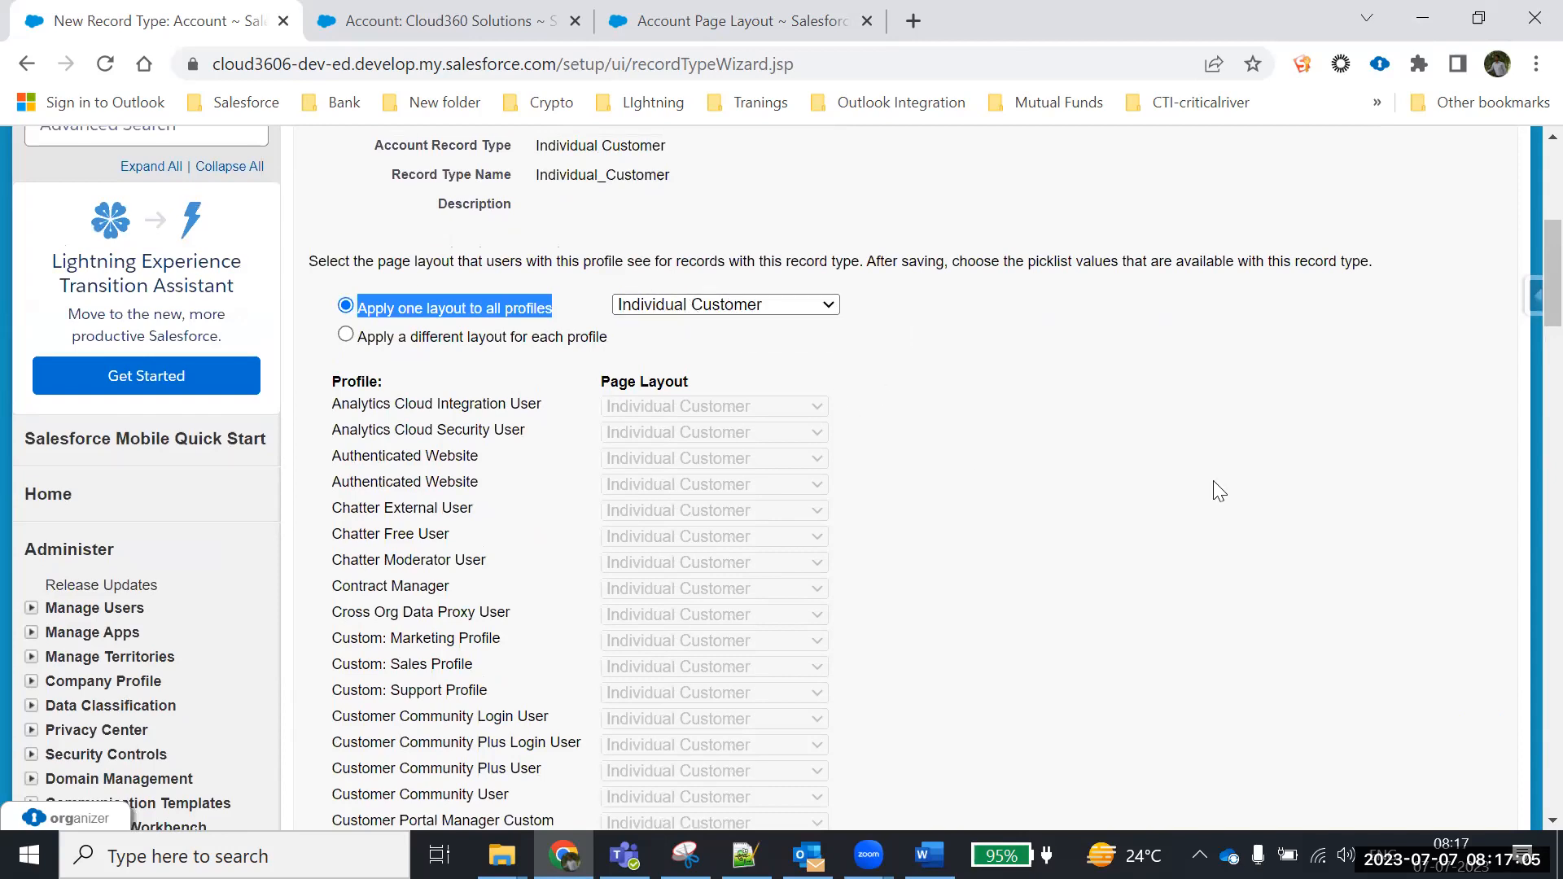
scroll(1245, 488, down, 13)
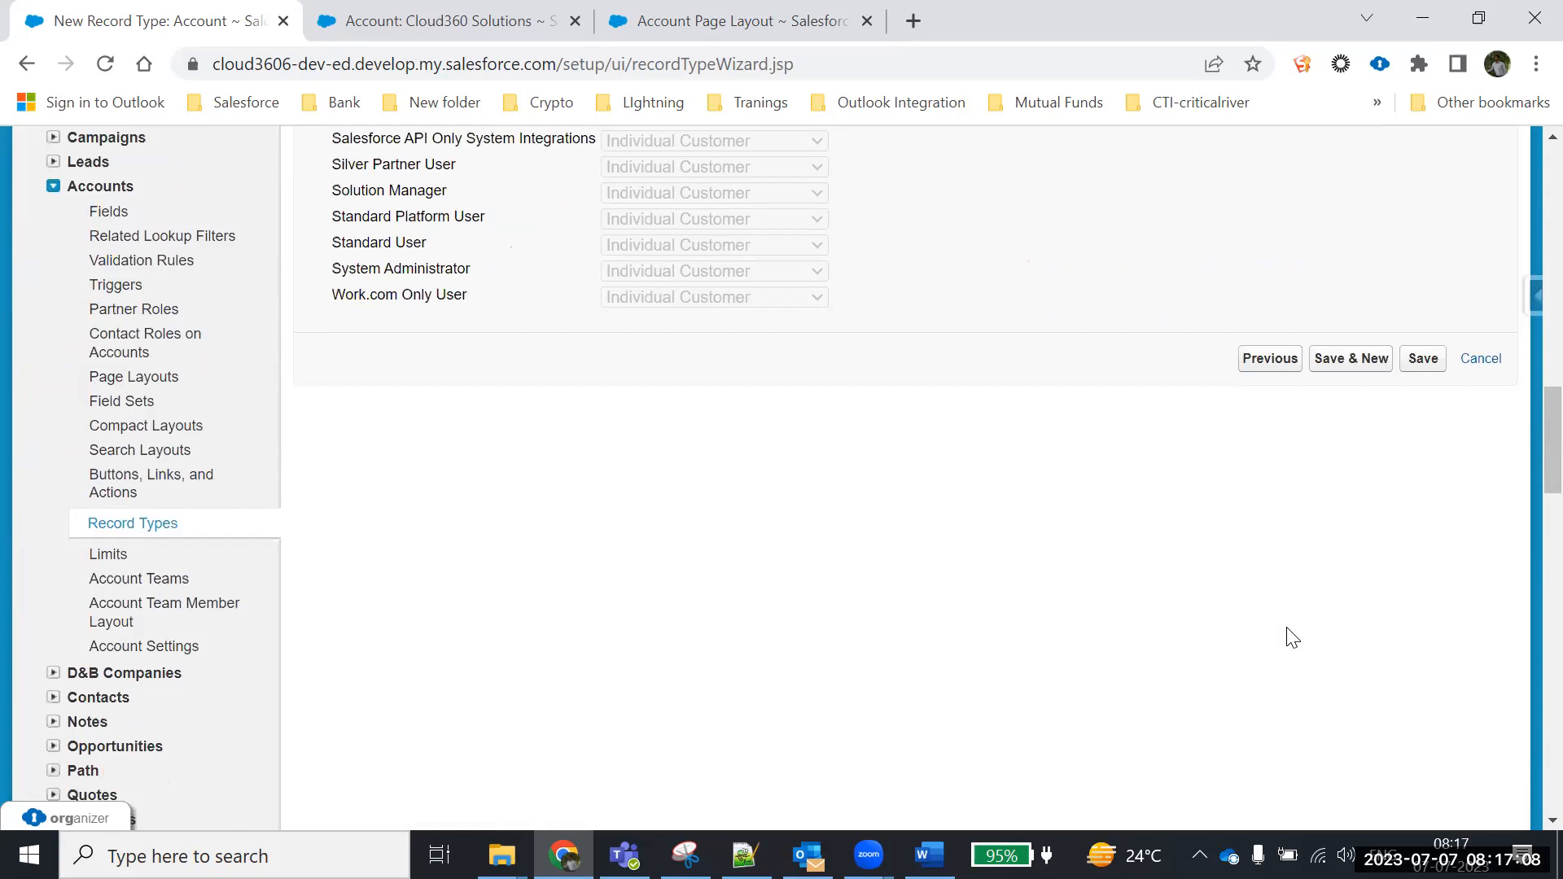
click(1424, 361)
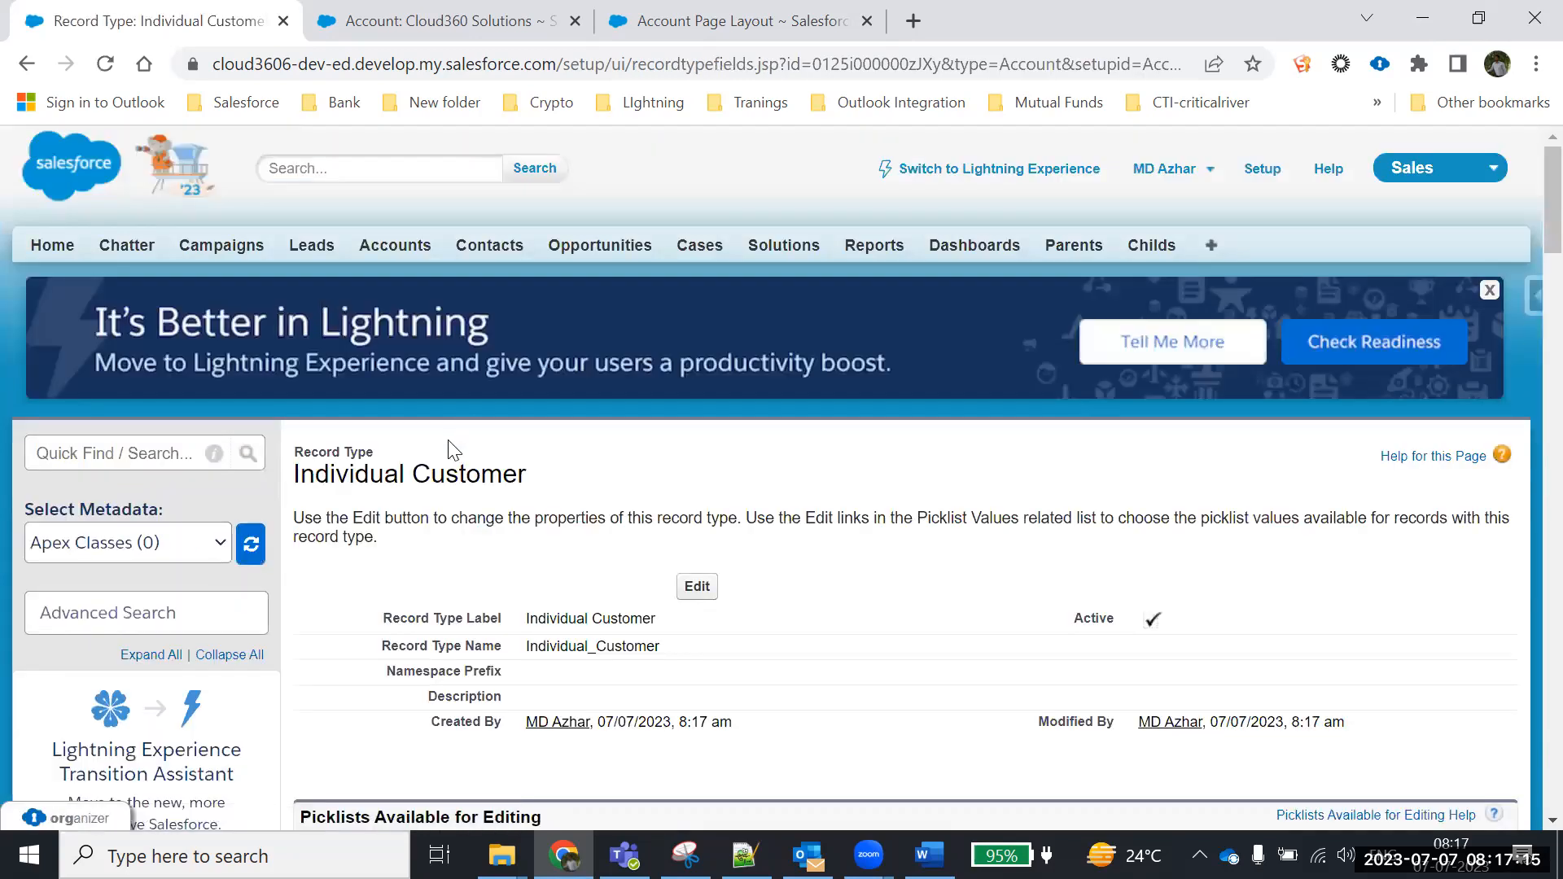
Return to the Account Record Type list and point out the Individual Customer entry
scroll(452, 450, down, 15)
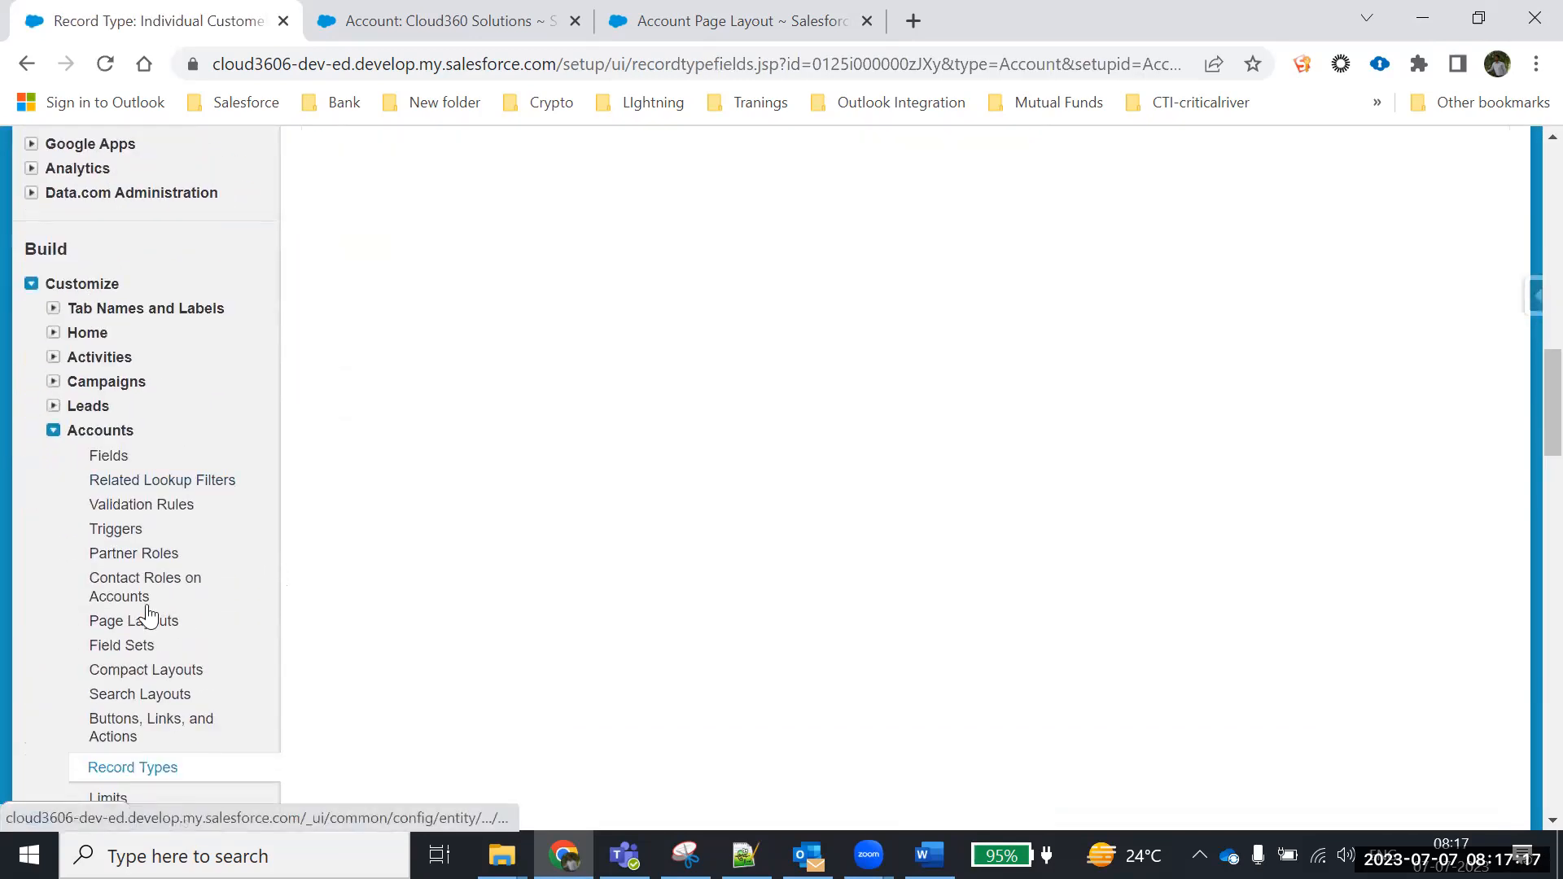
scroll(115, 558, down, 3)
click(122, 526)
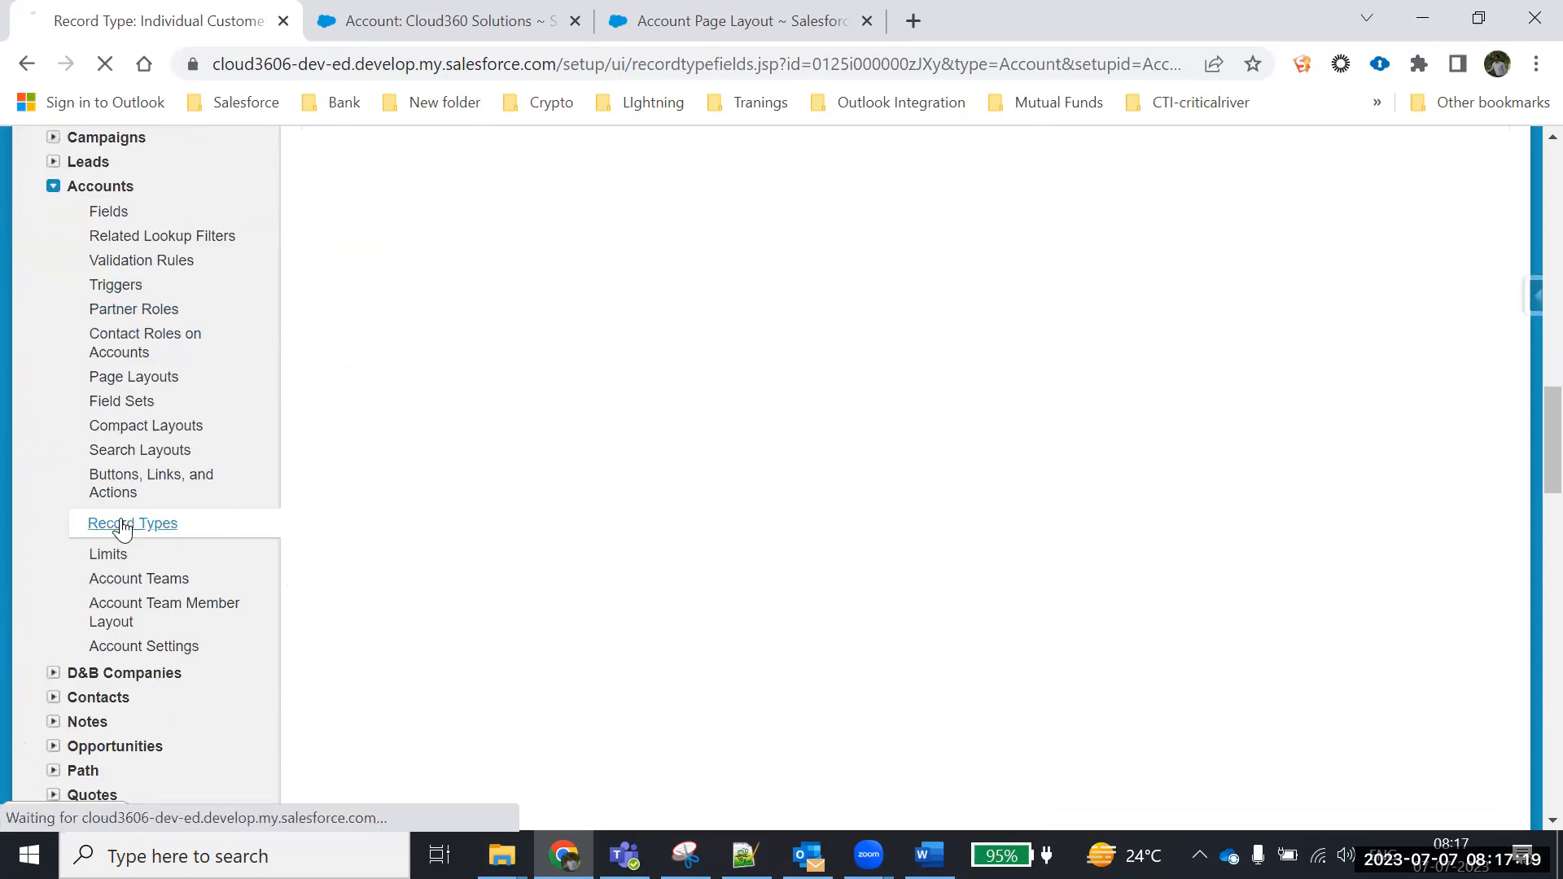
scroll(531, 562, down, 1)
drag(531, 559, 384, 542)
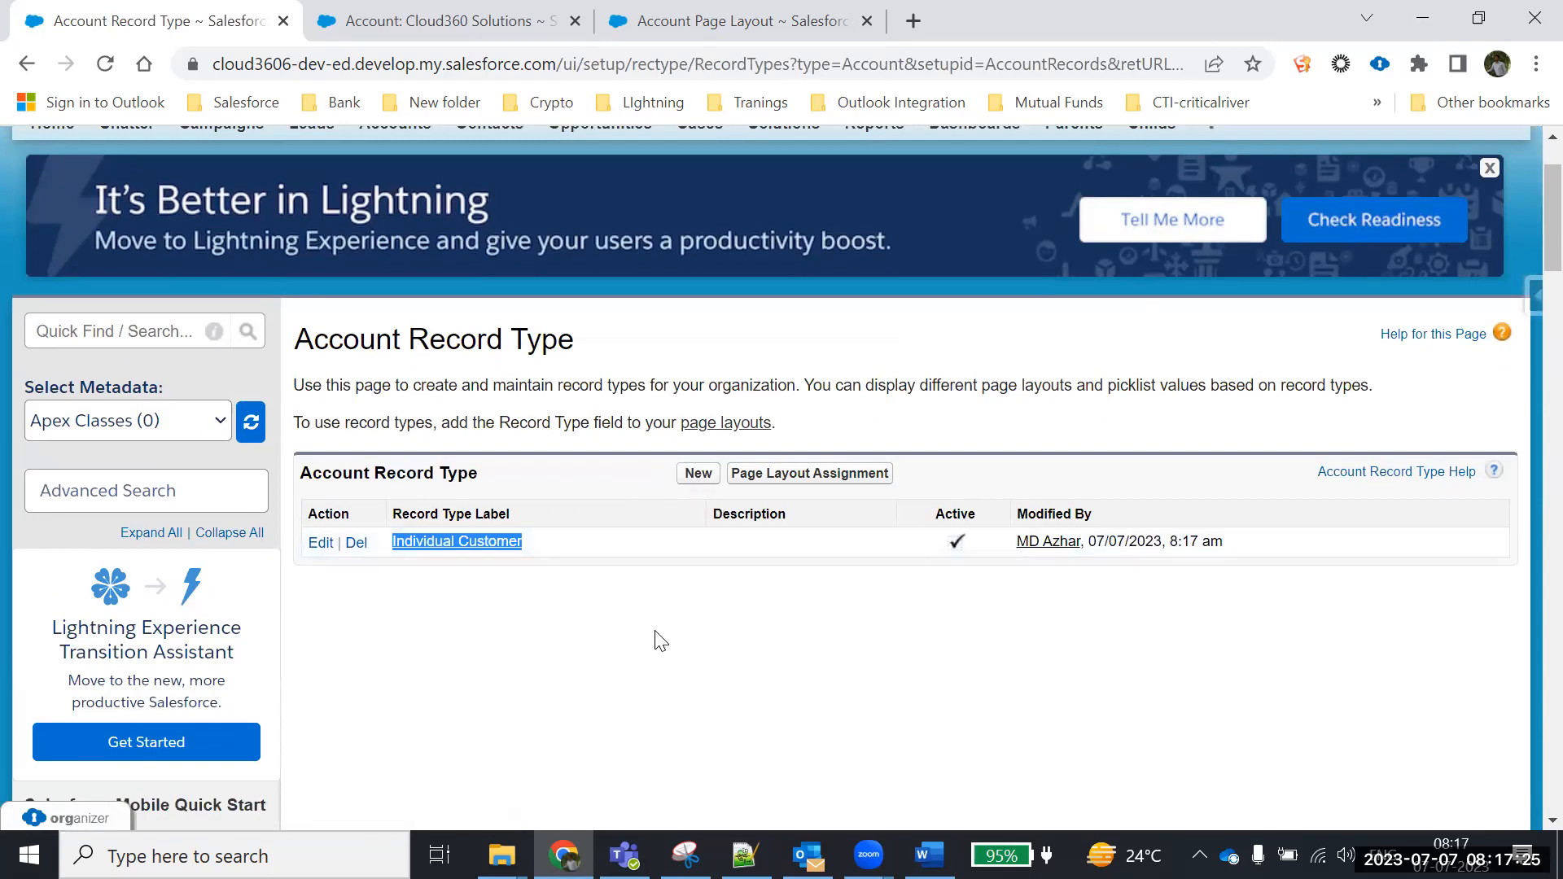
Start a new account record type labelled 'Business Customer' with its name auto-filled
click(699, 473)
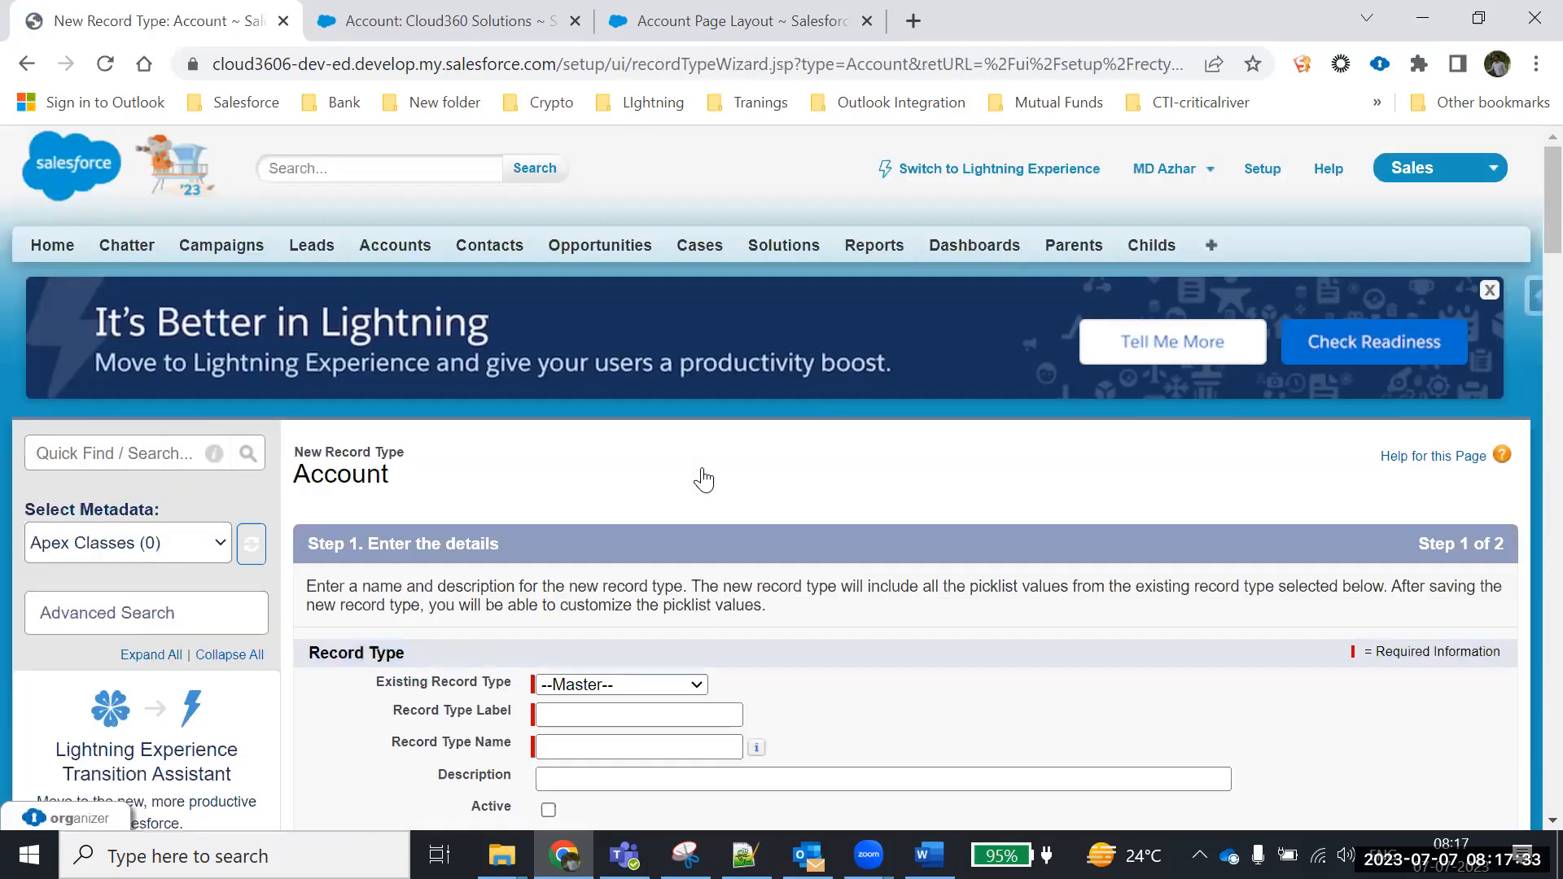
scroll(700, 478, down, 3)
click(628, 469)
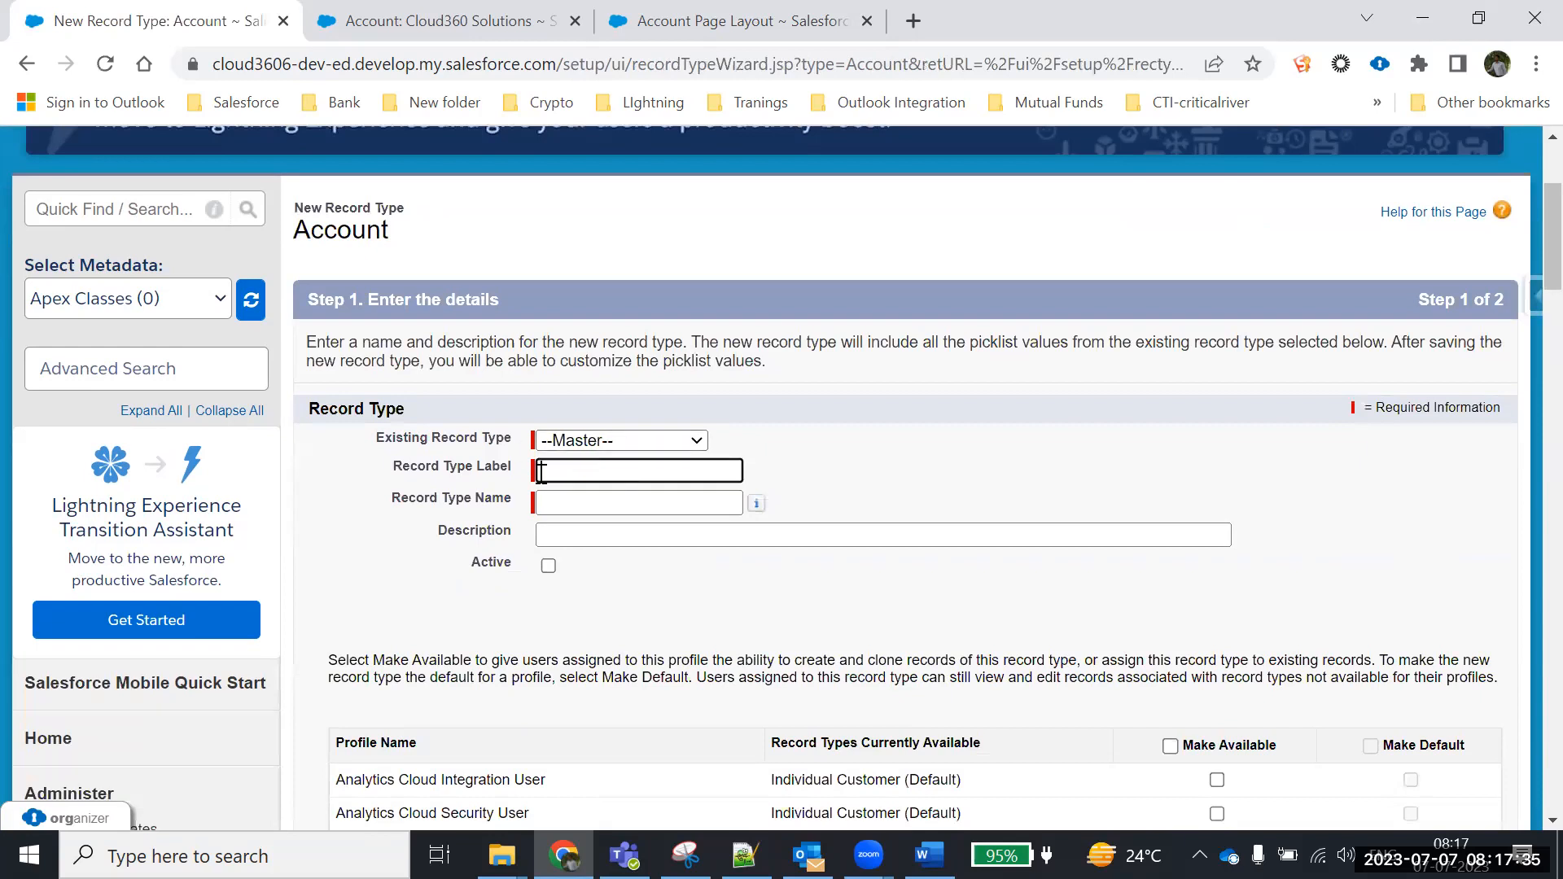
text(Business Customer)
click(560, 501)
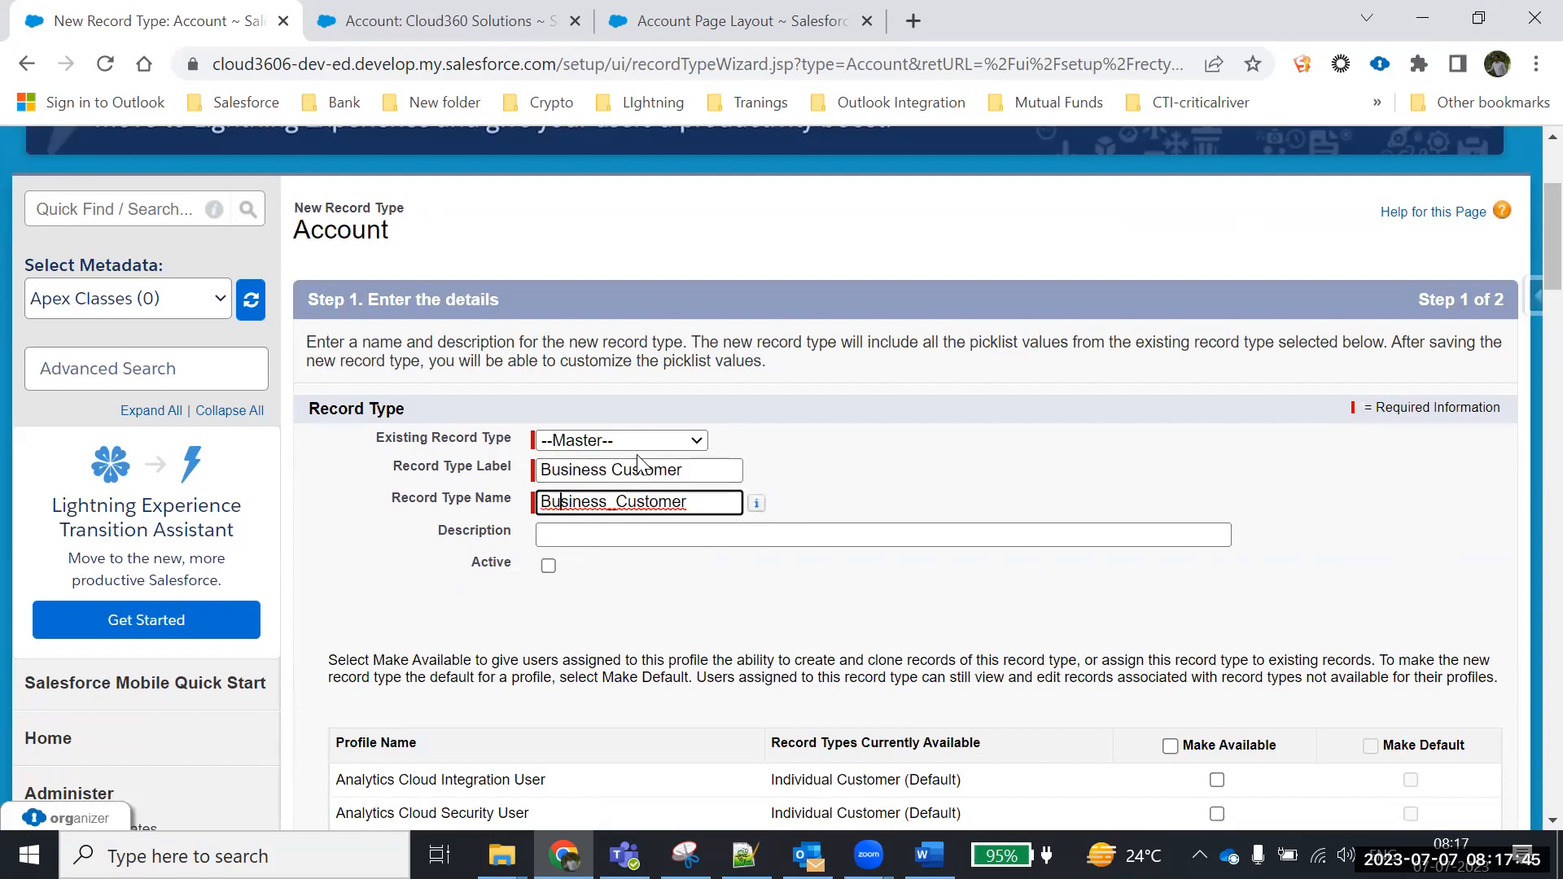
Mark Business Customer active and available to all profiles, moving on to layout assignment
scroll(694, 548, down, 1)
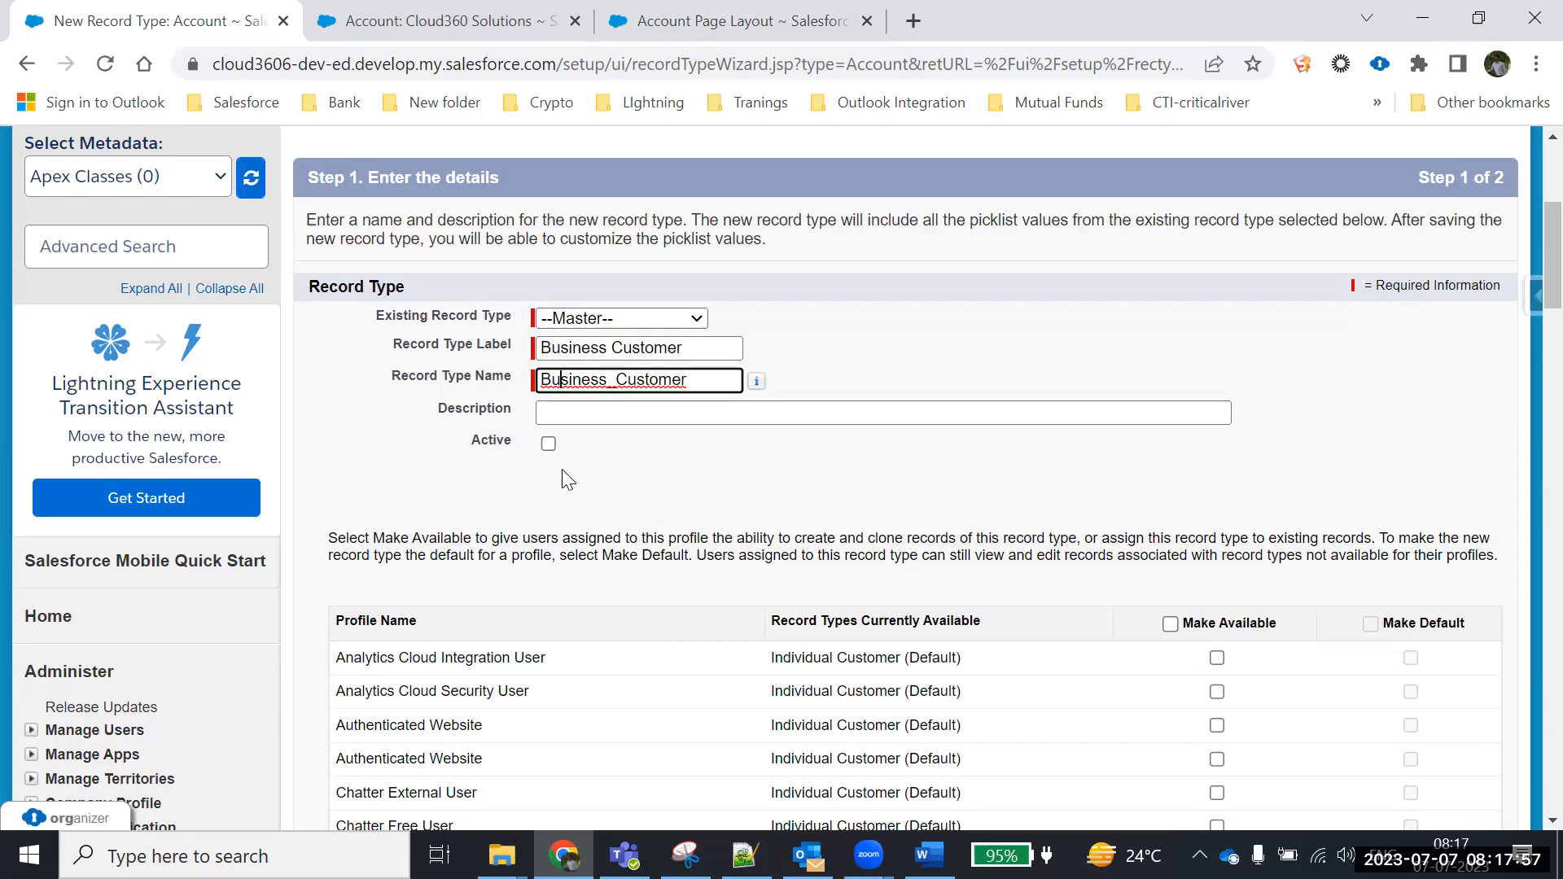
click(549, 445)
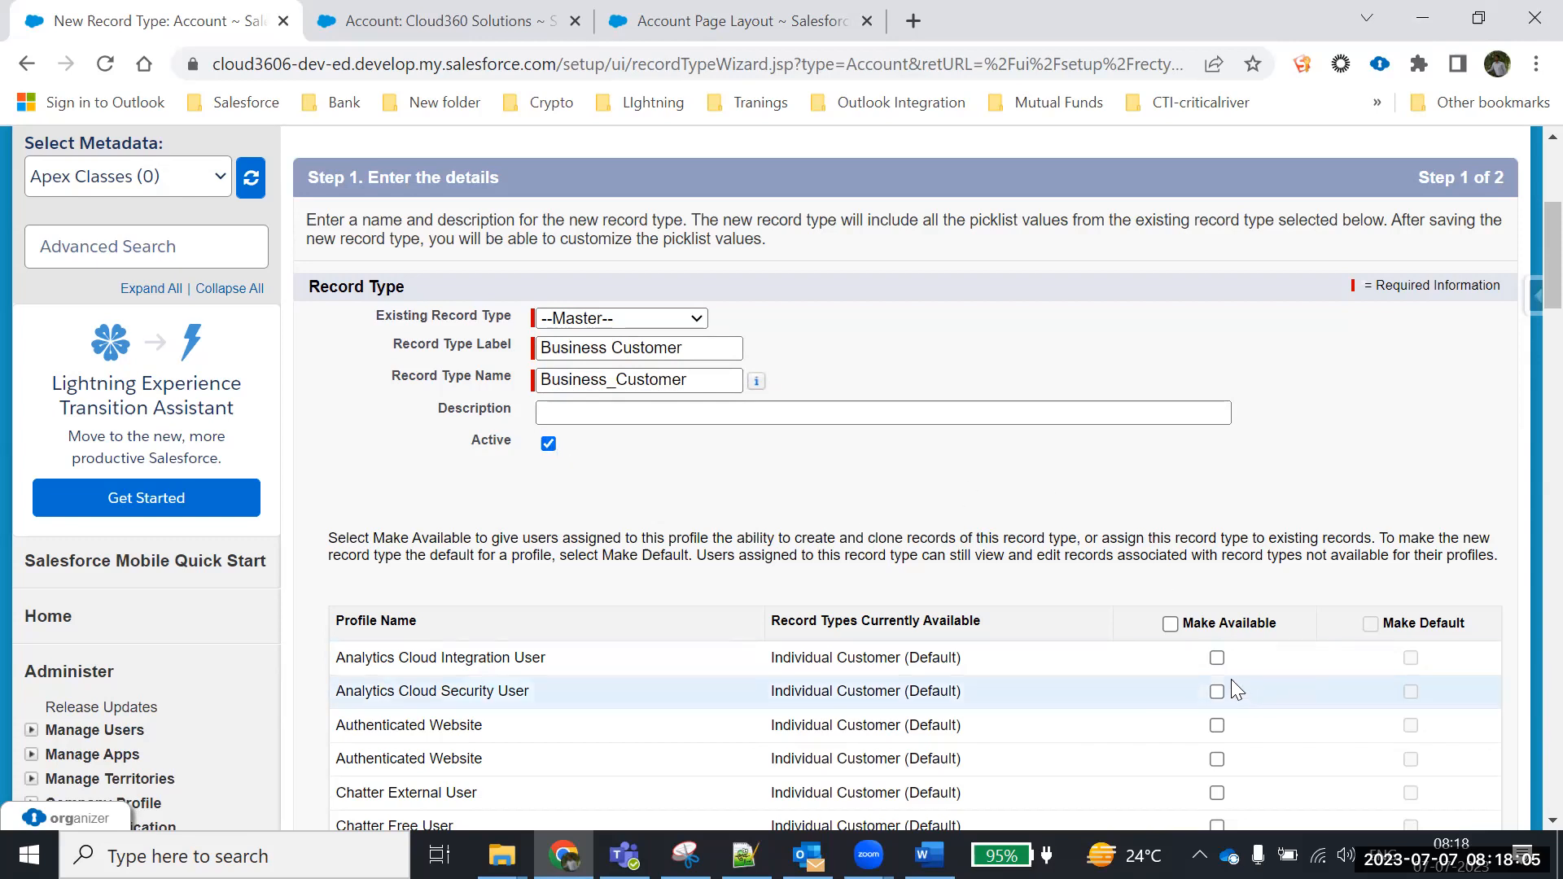
scroll(1217, 660, down, 2)
click(1170, 502)
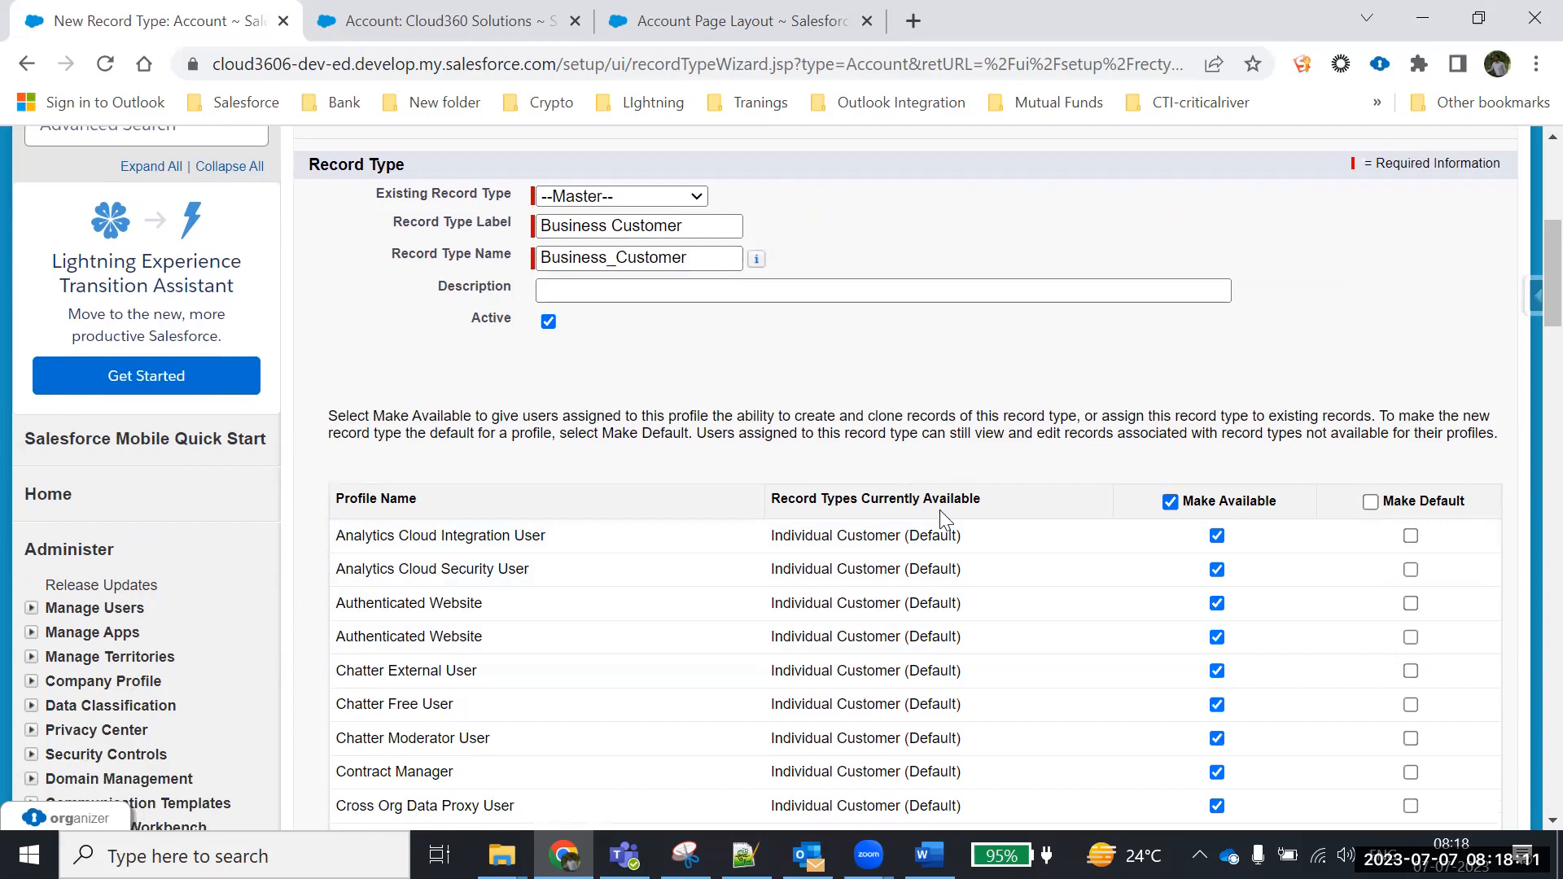
scroll(1249, 529, down, 4)
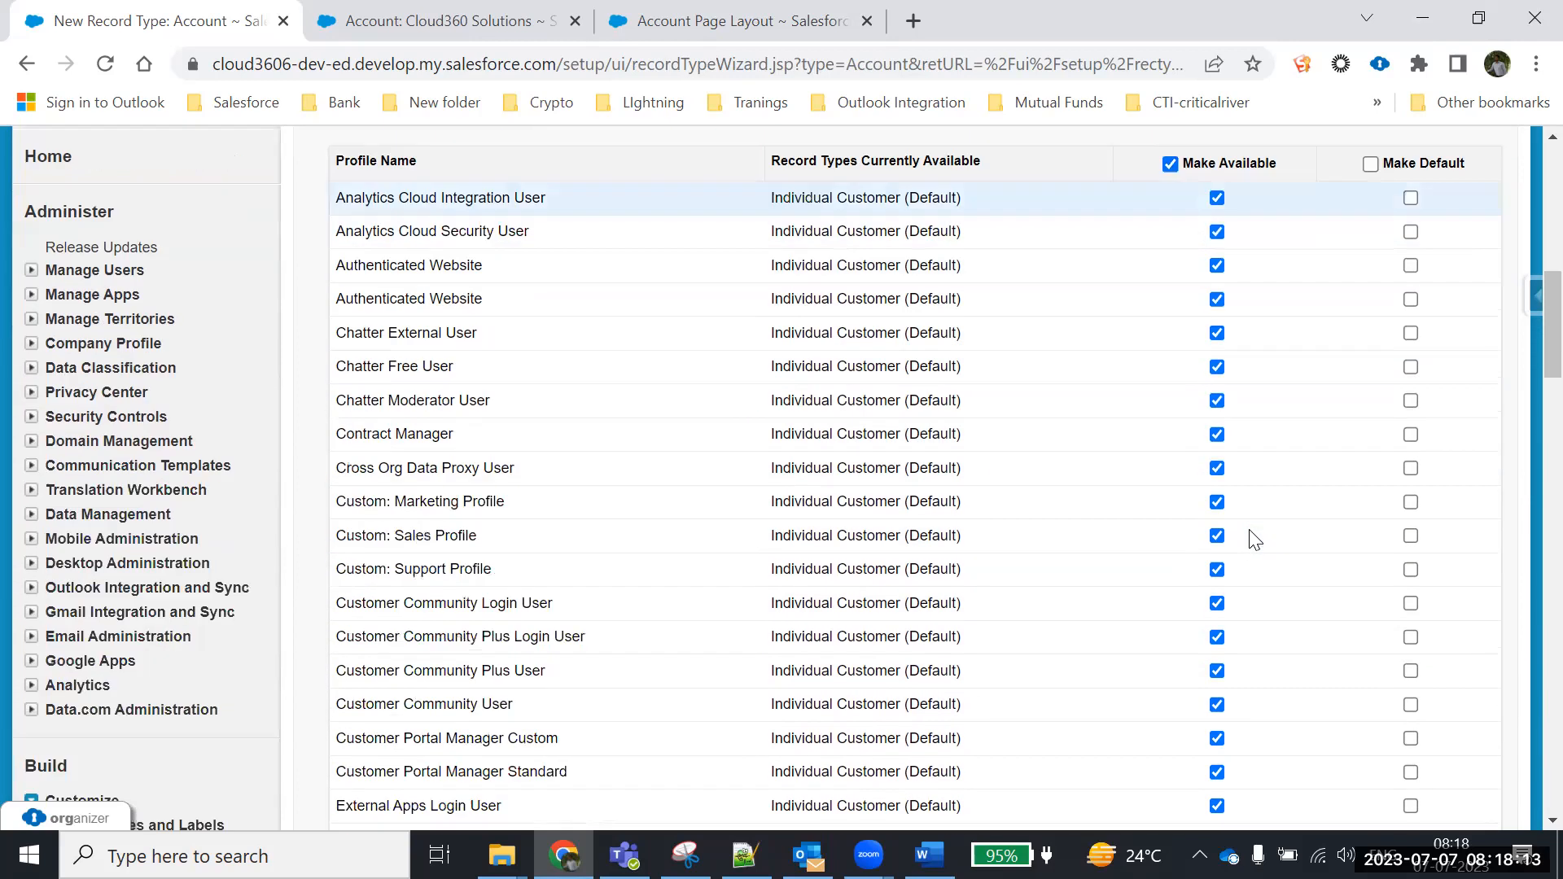
scroll(1254, 540, down, 12)
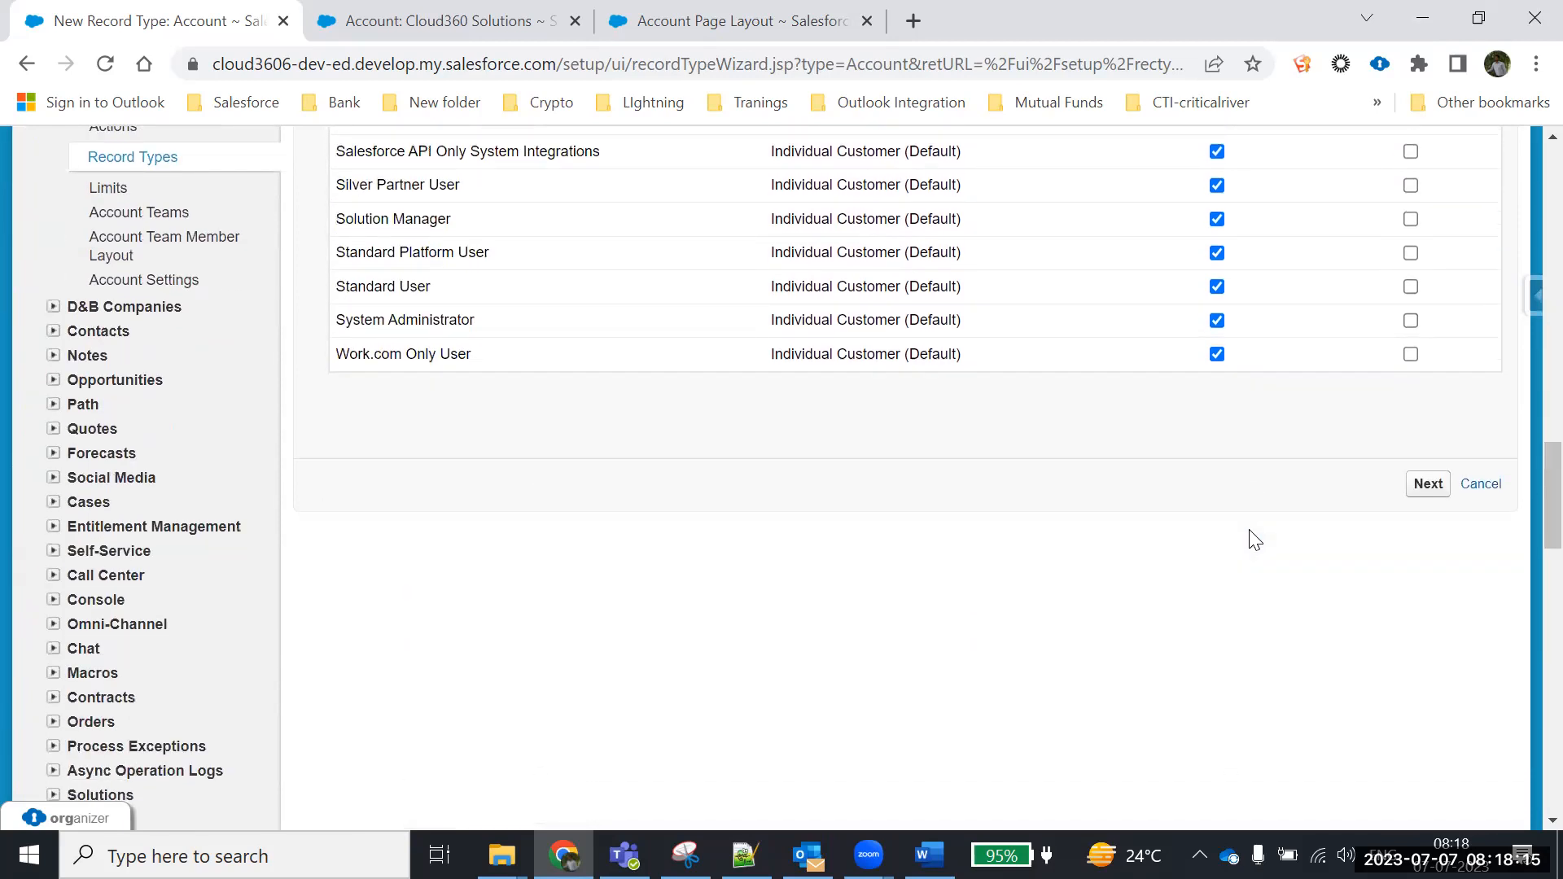
click(1427, 485)
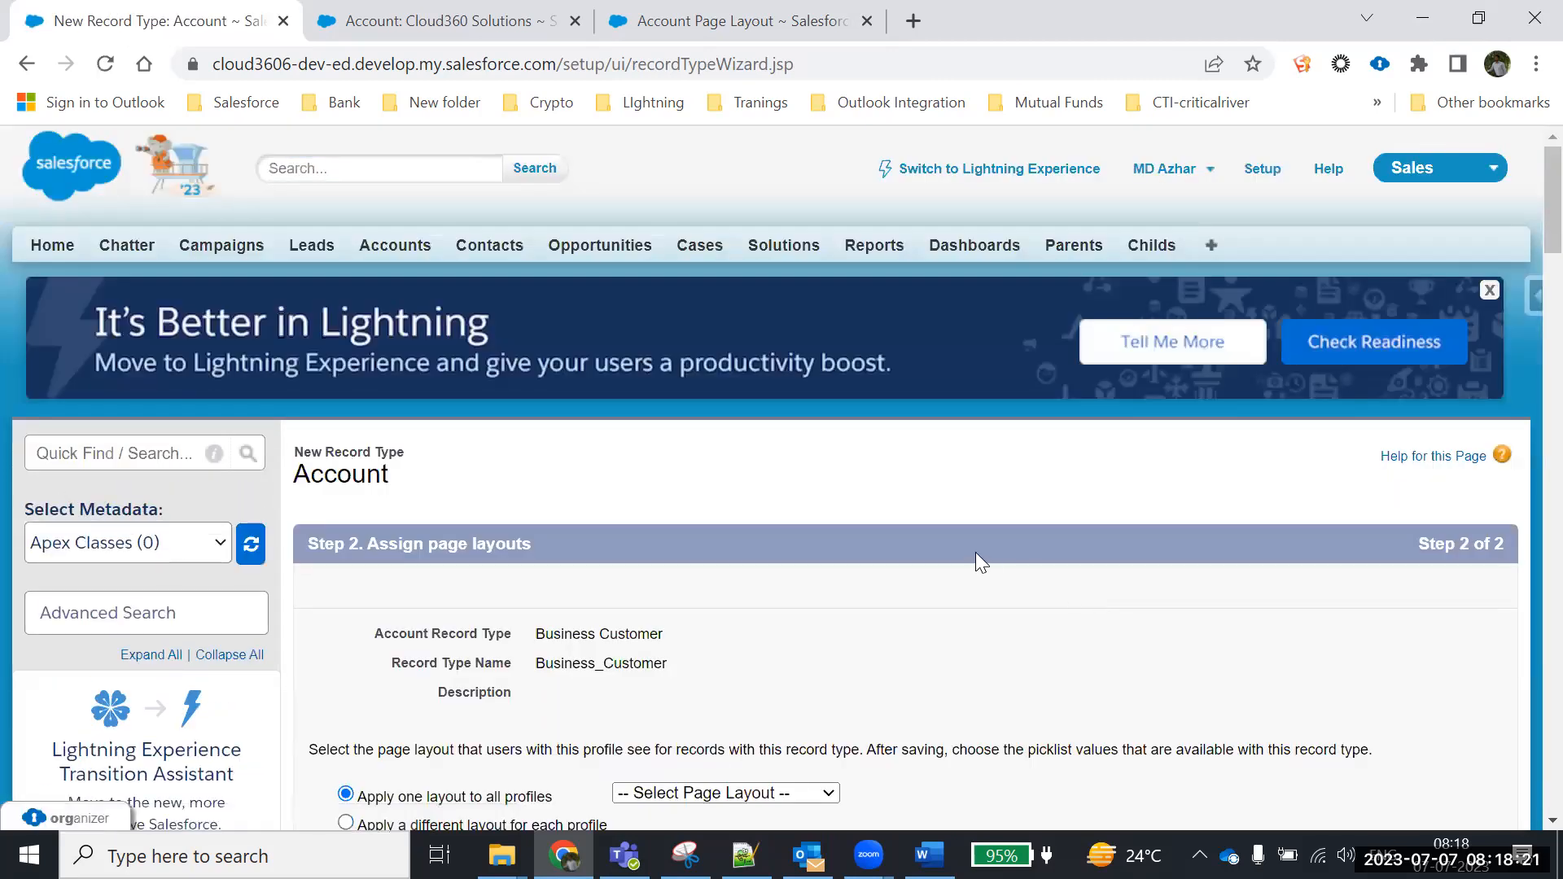
Assign the Business Customer page layout to all profiles and save the record type
scroll(975, 552, down, 3)
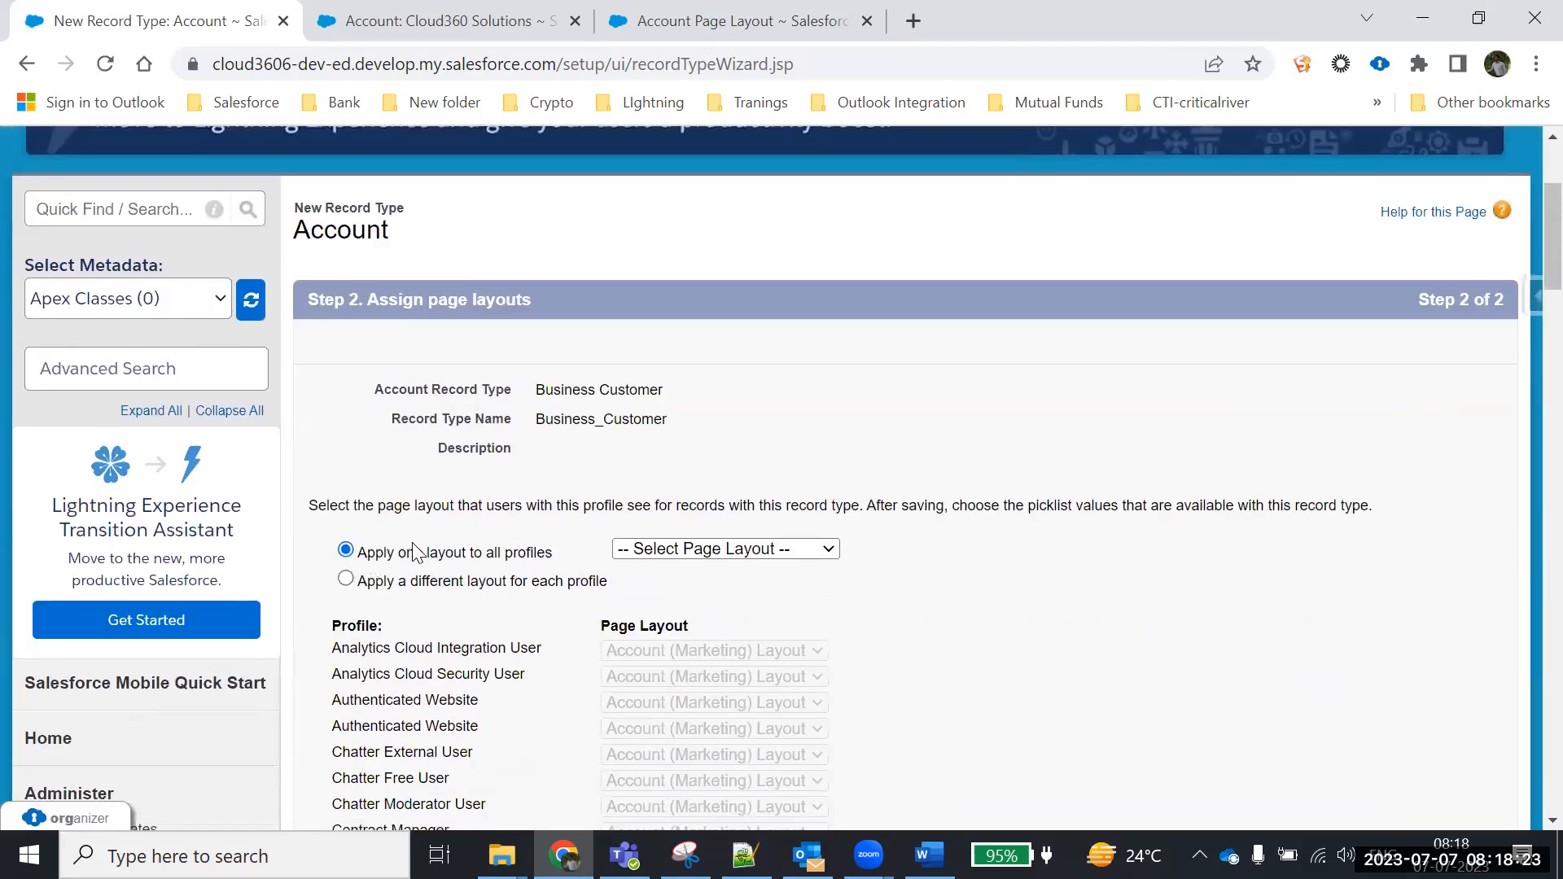
click(806, 562)
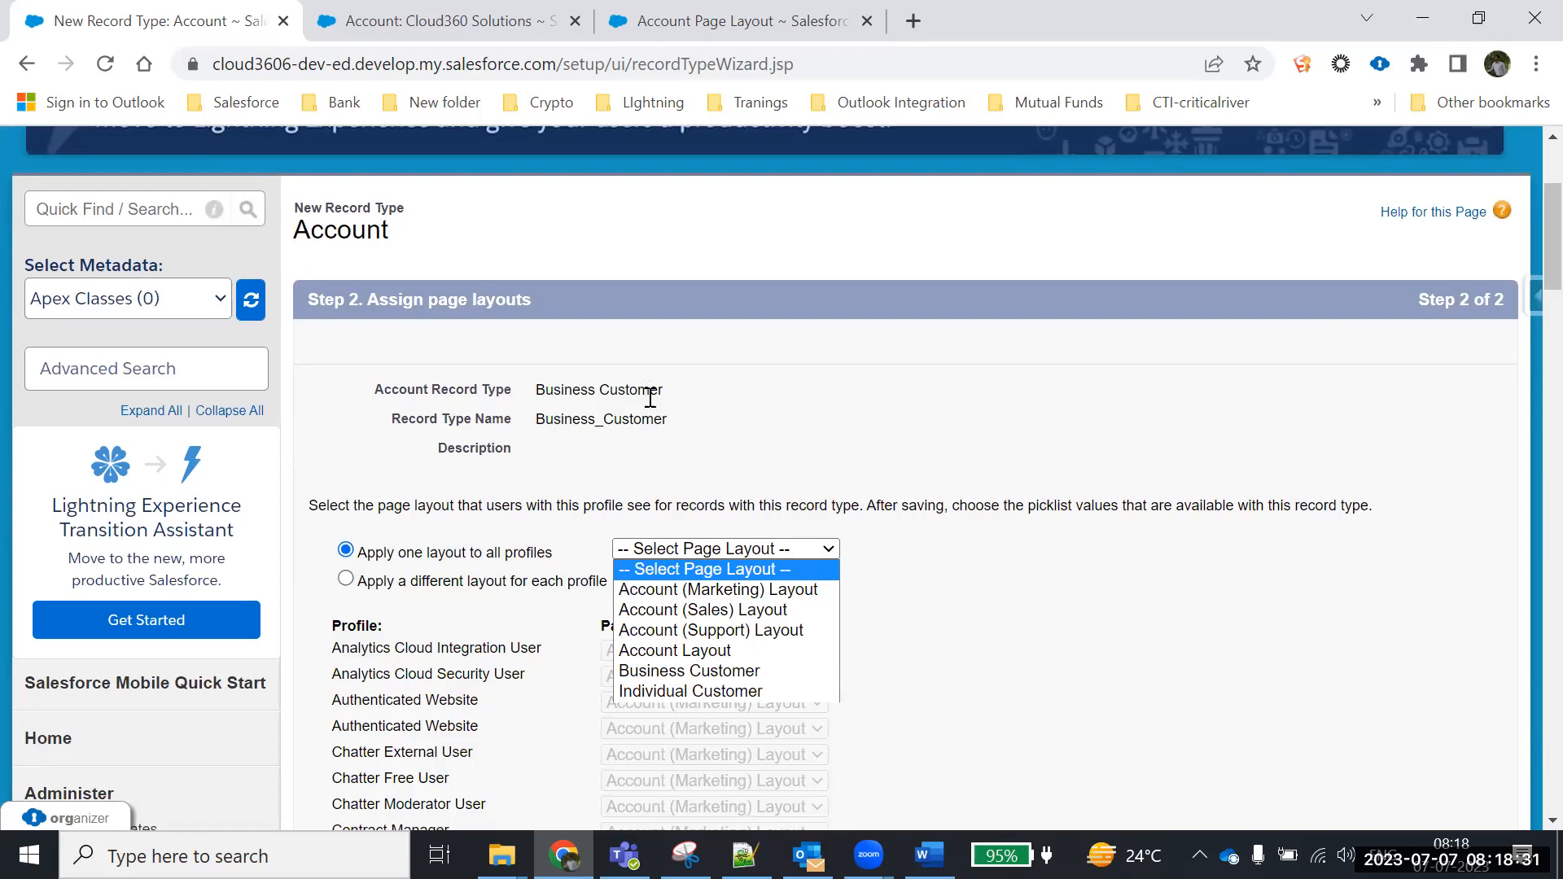
click(675, 671)
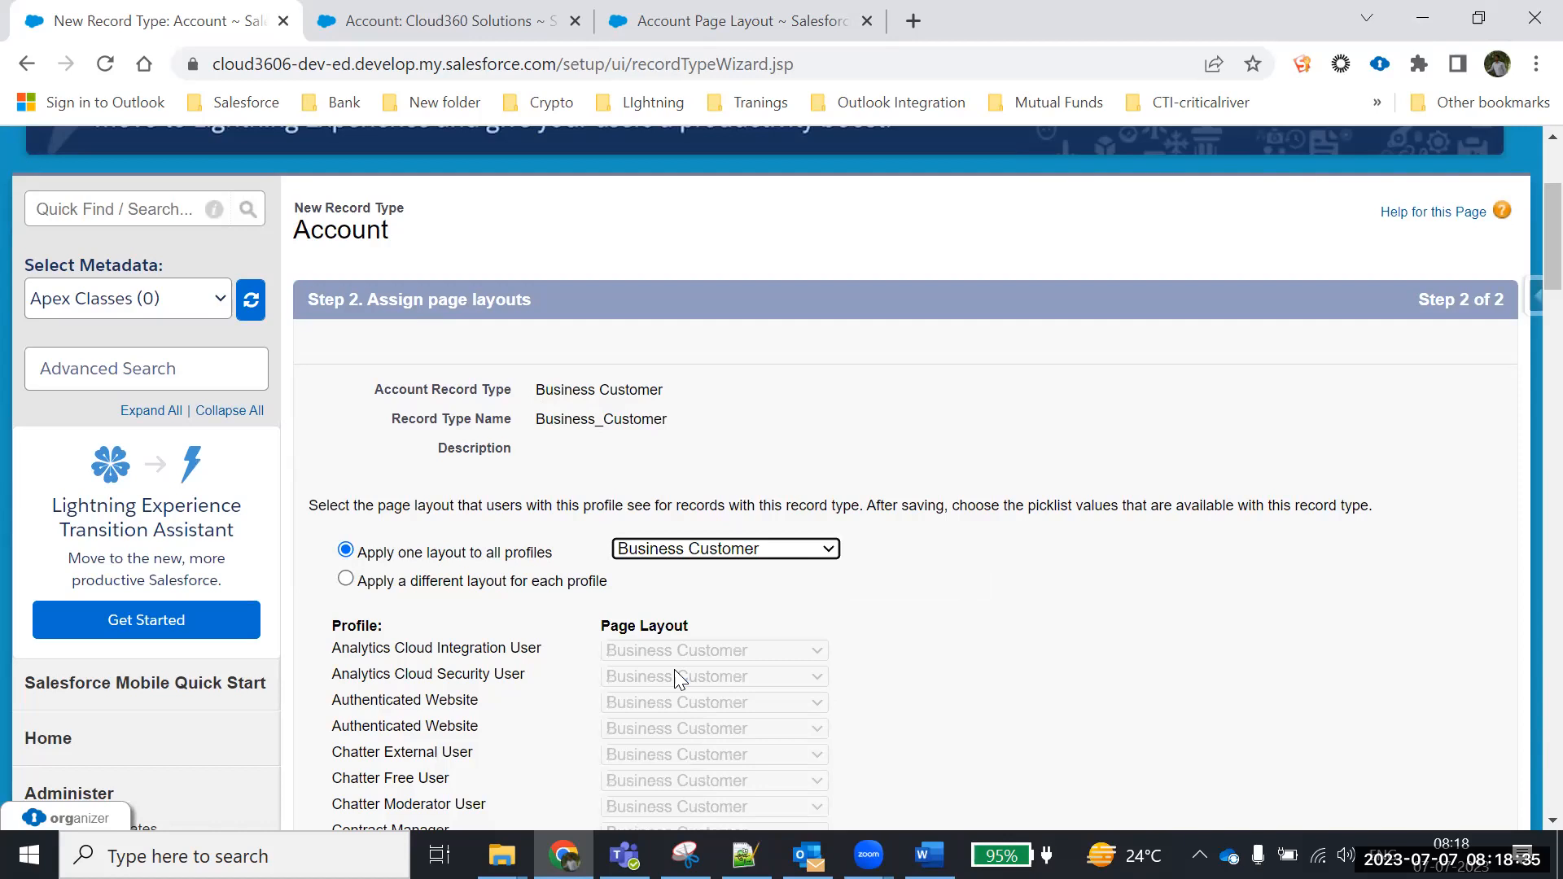
scroll(1136, 589, down, 15)
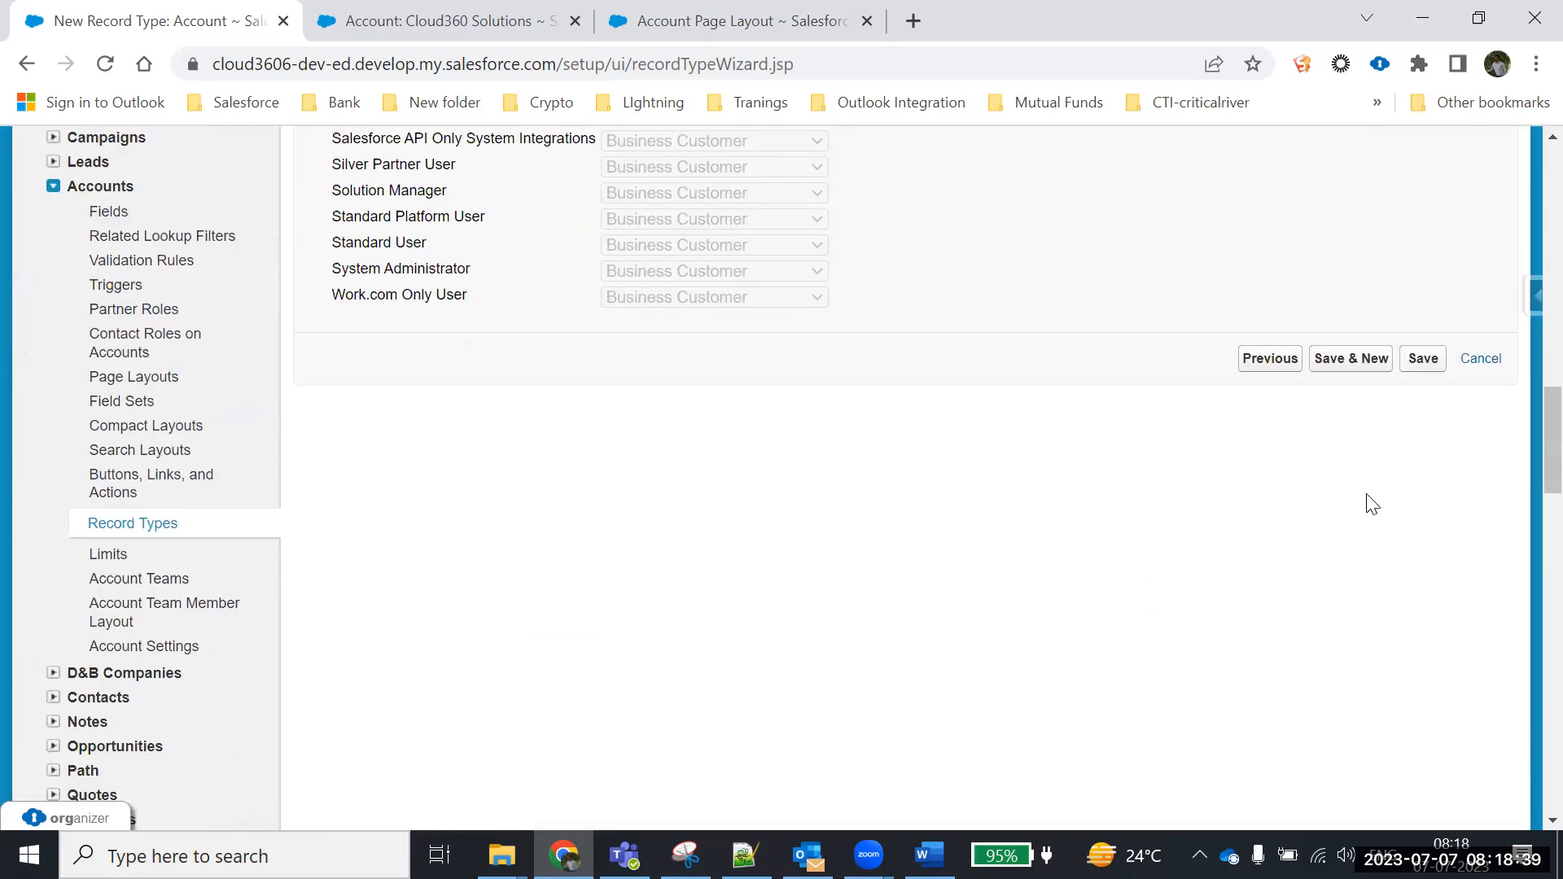
click(1425, 363)
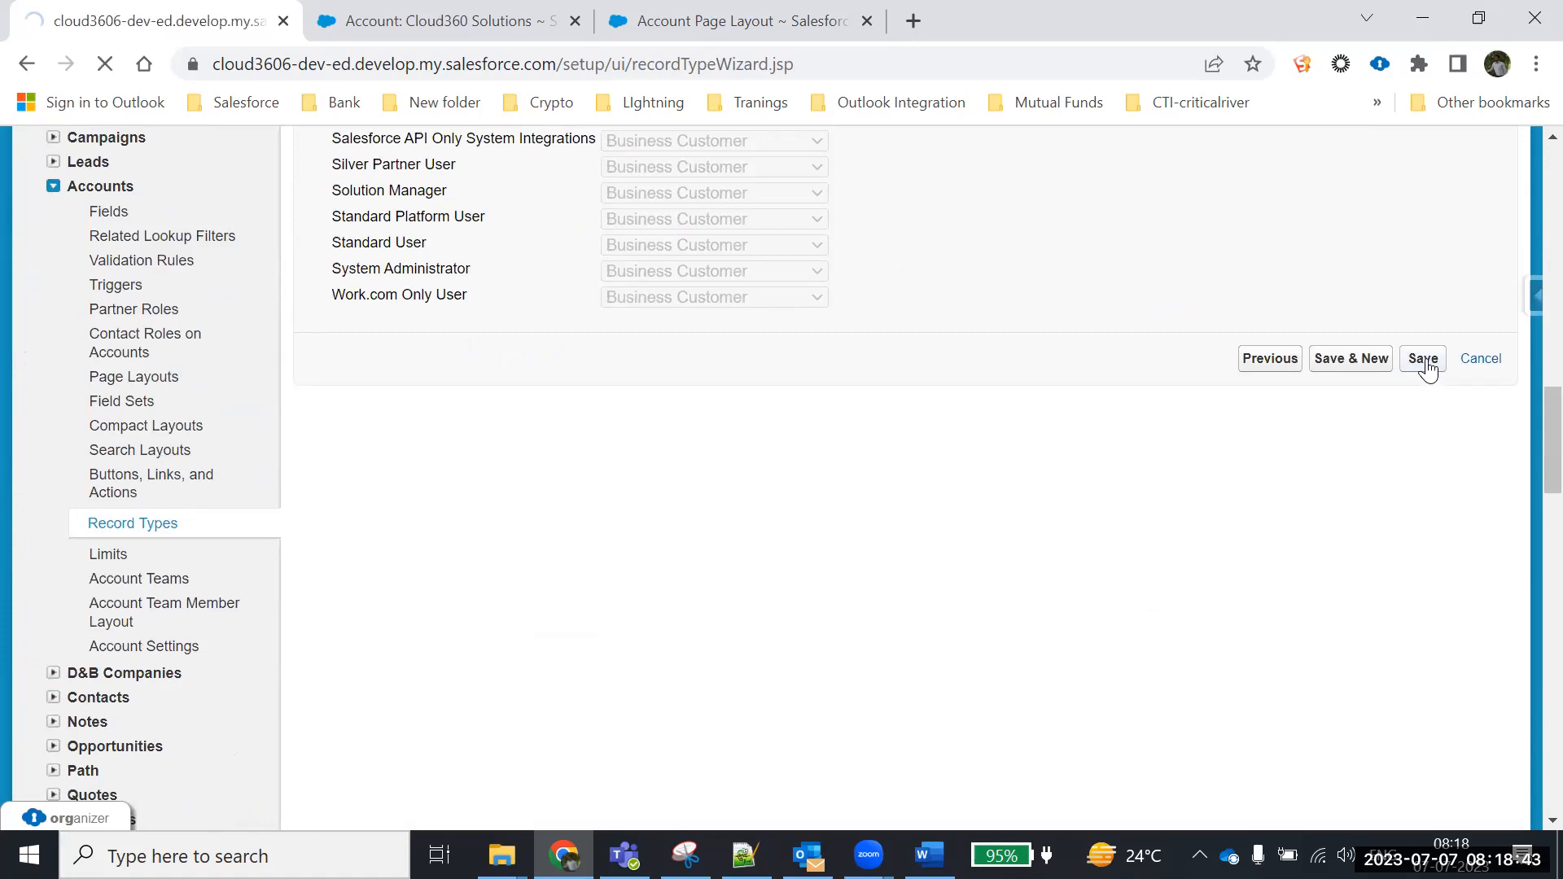
Go back to the Account Record Type list, then switch to the Account Page Layout tab
scroll(1058, 464, down, 5)
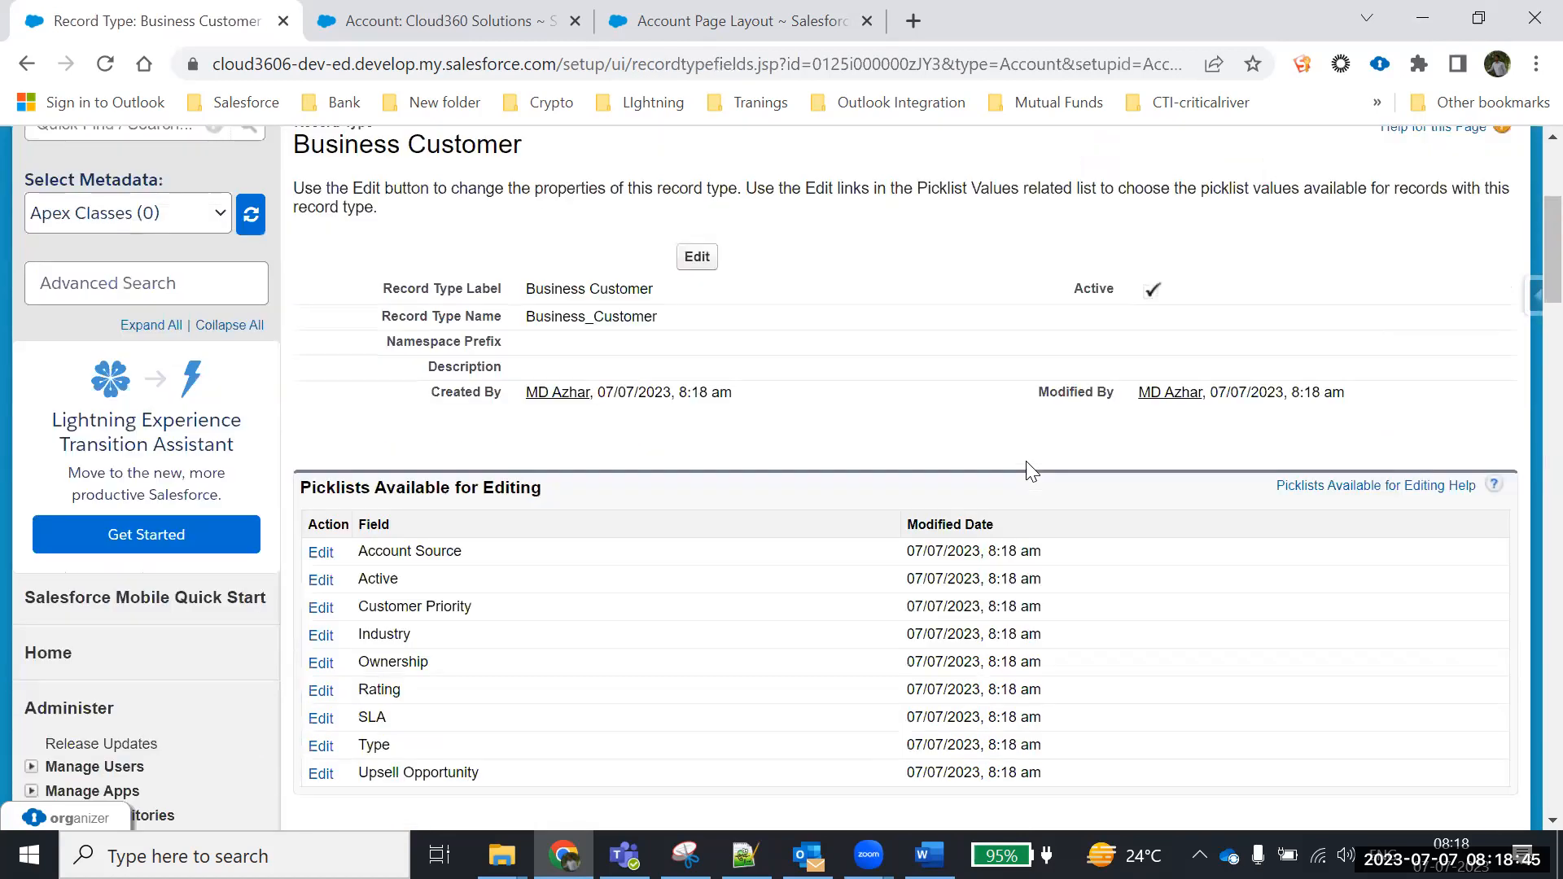
scroll(1027, 462, up, 5)
scroll(1018, 476, down, 3)
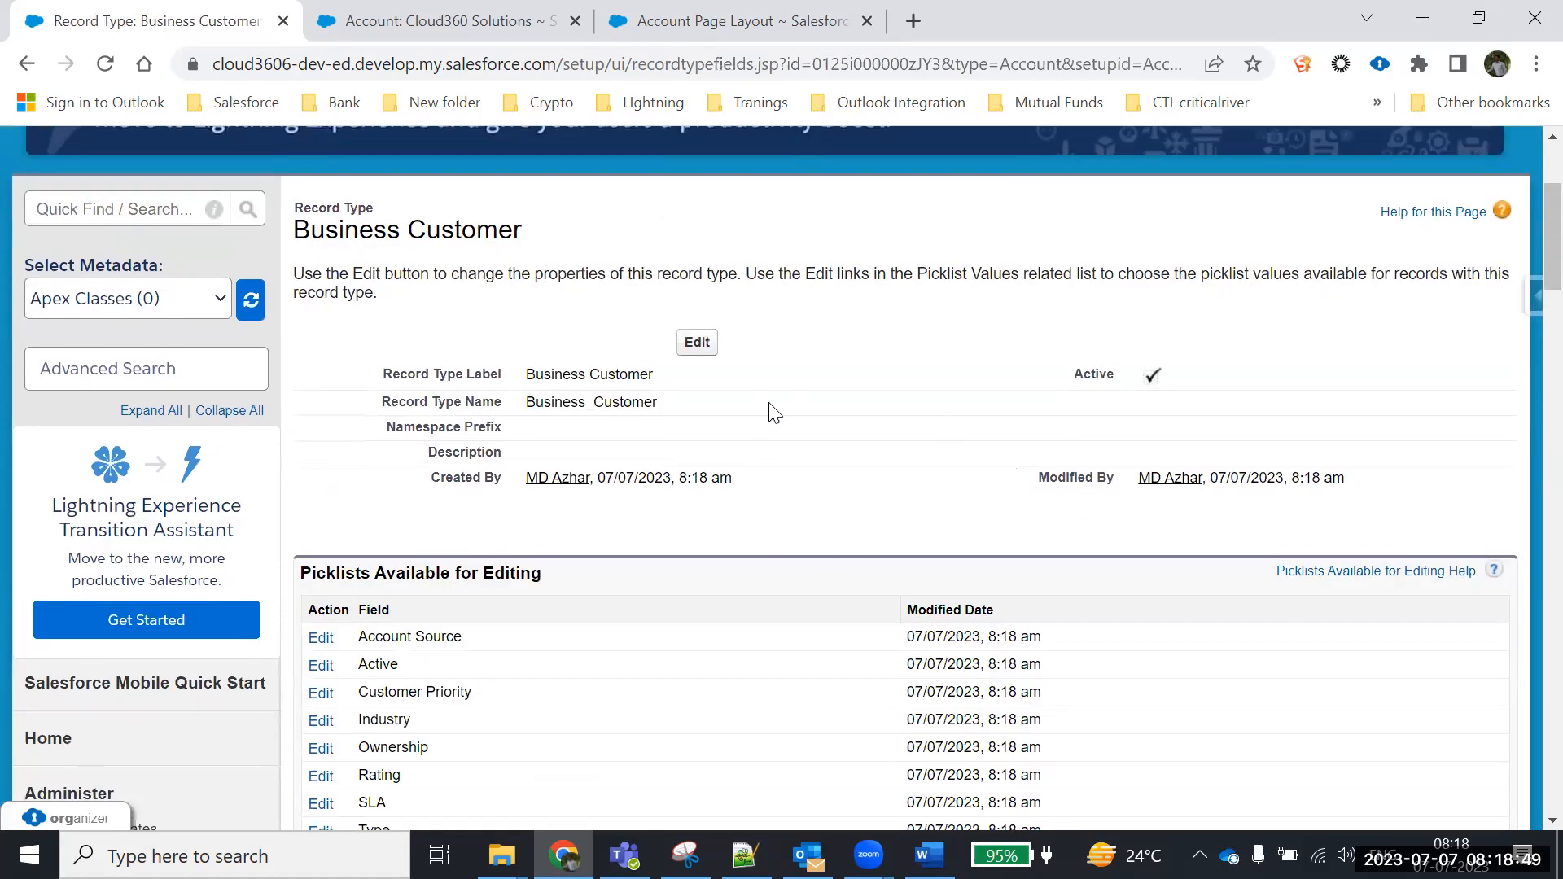
scroll(777, 440, down, 2)
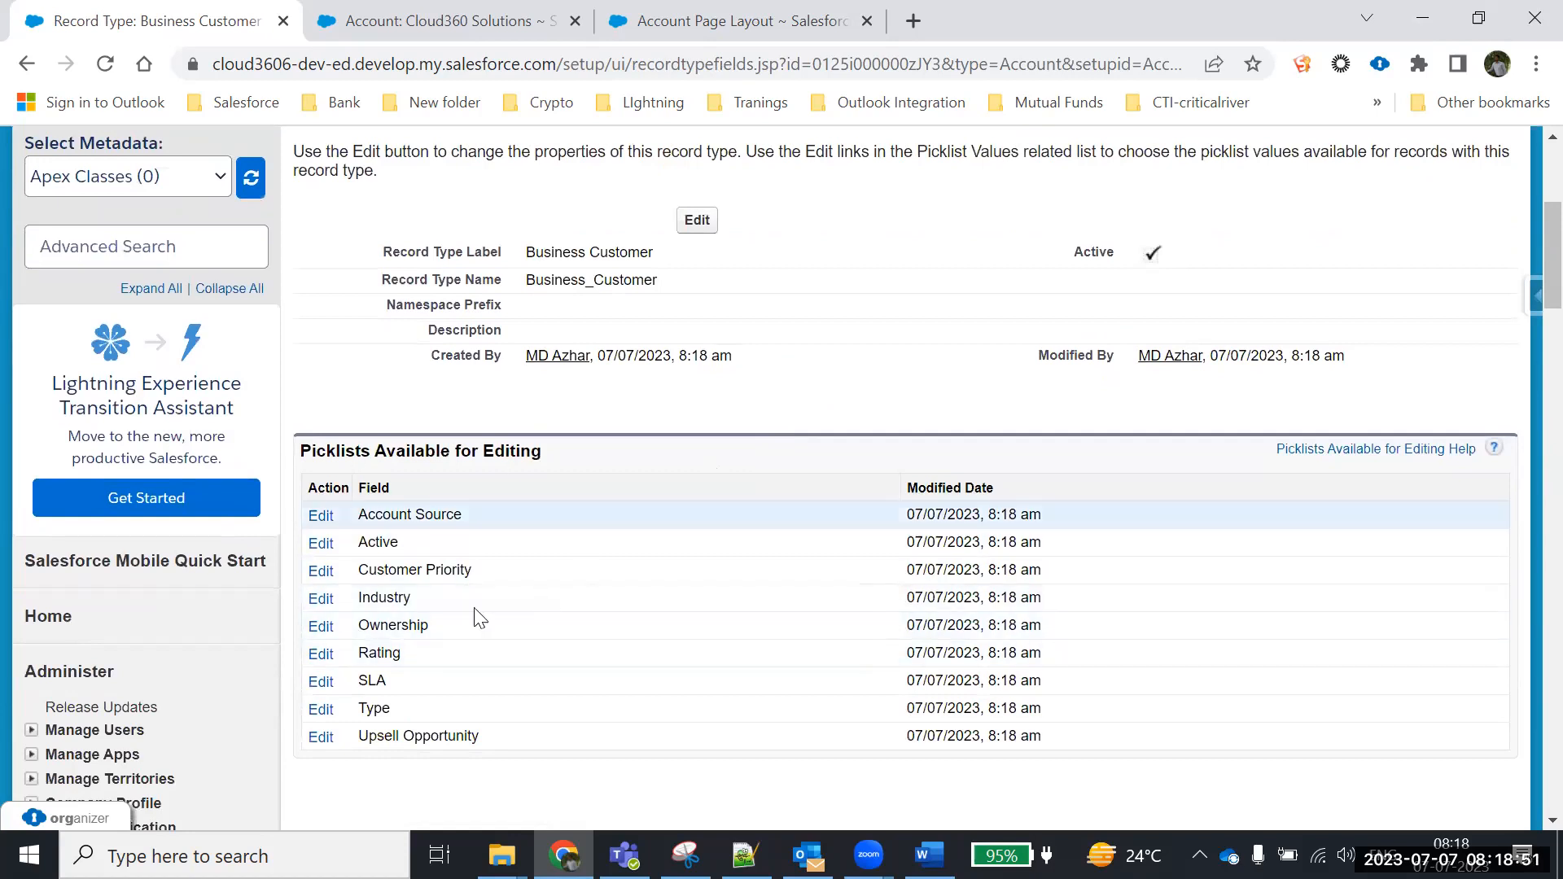
scroll(254, 627, down, 3)
scroll(263, 637, down, 8)
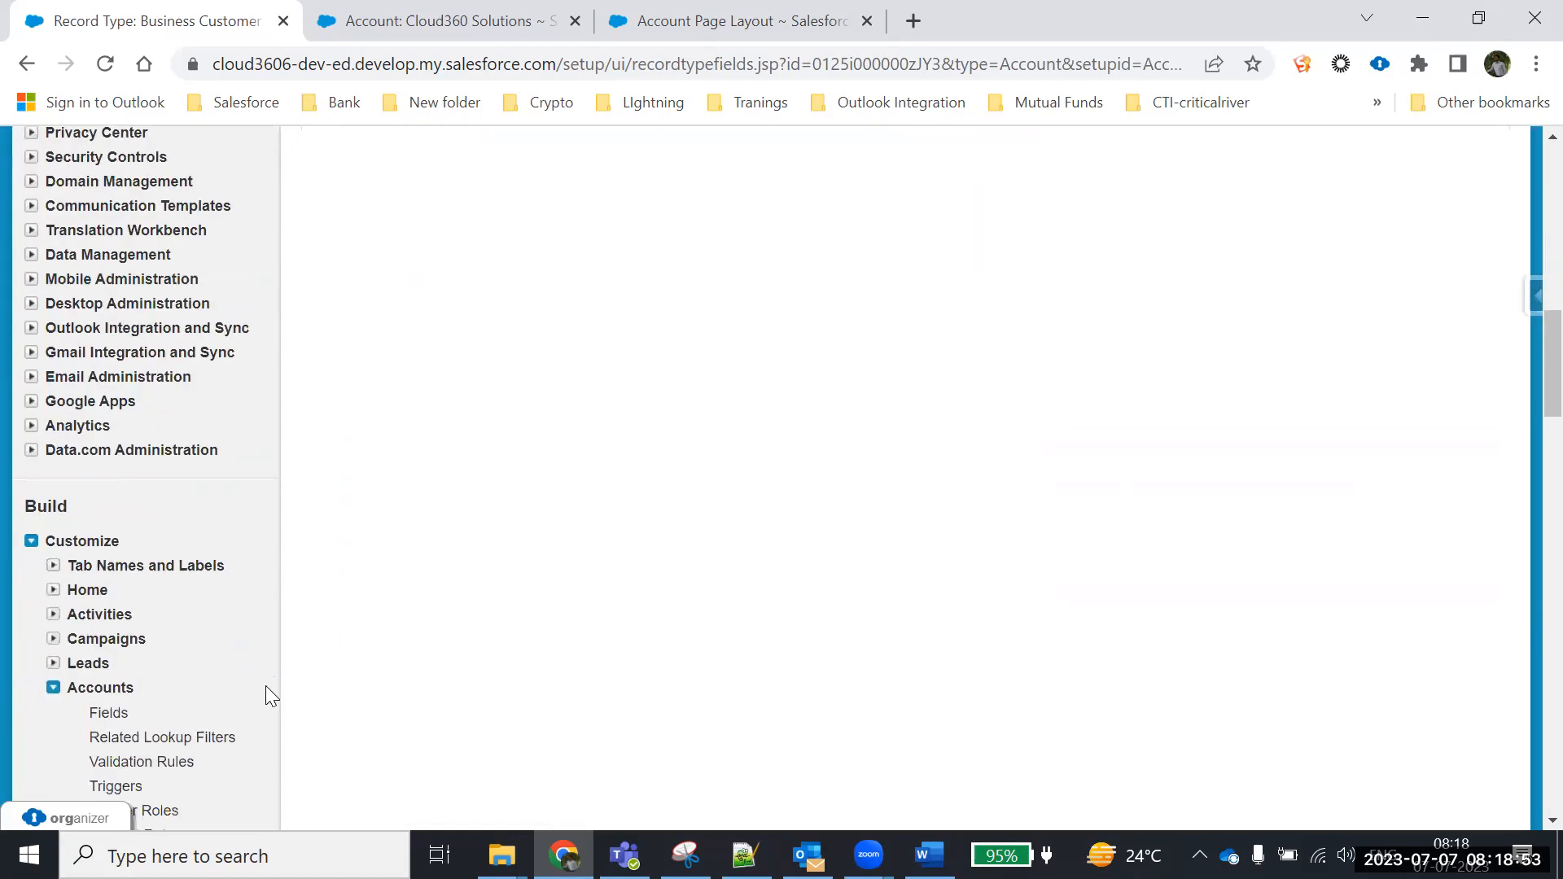
click(119, 648)
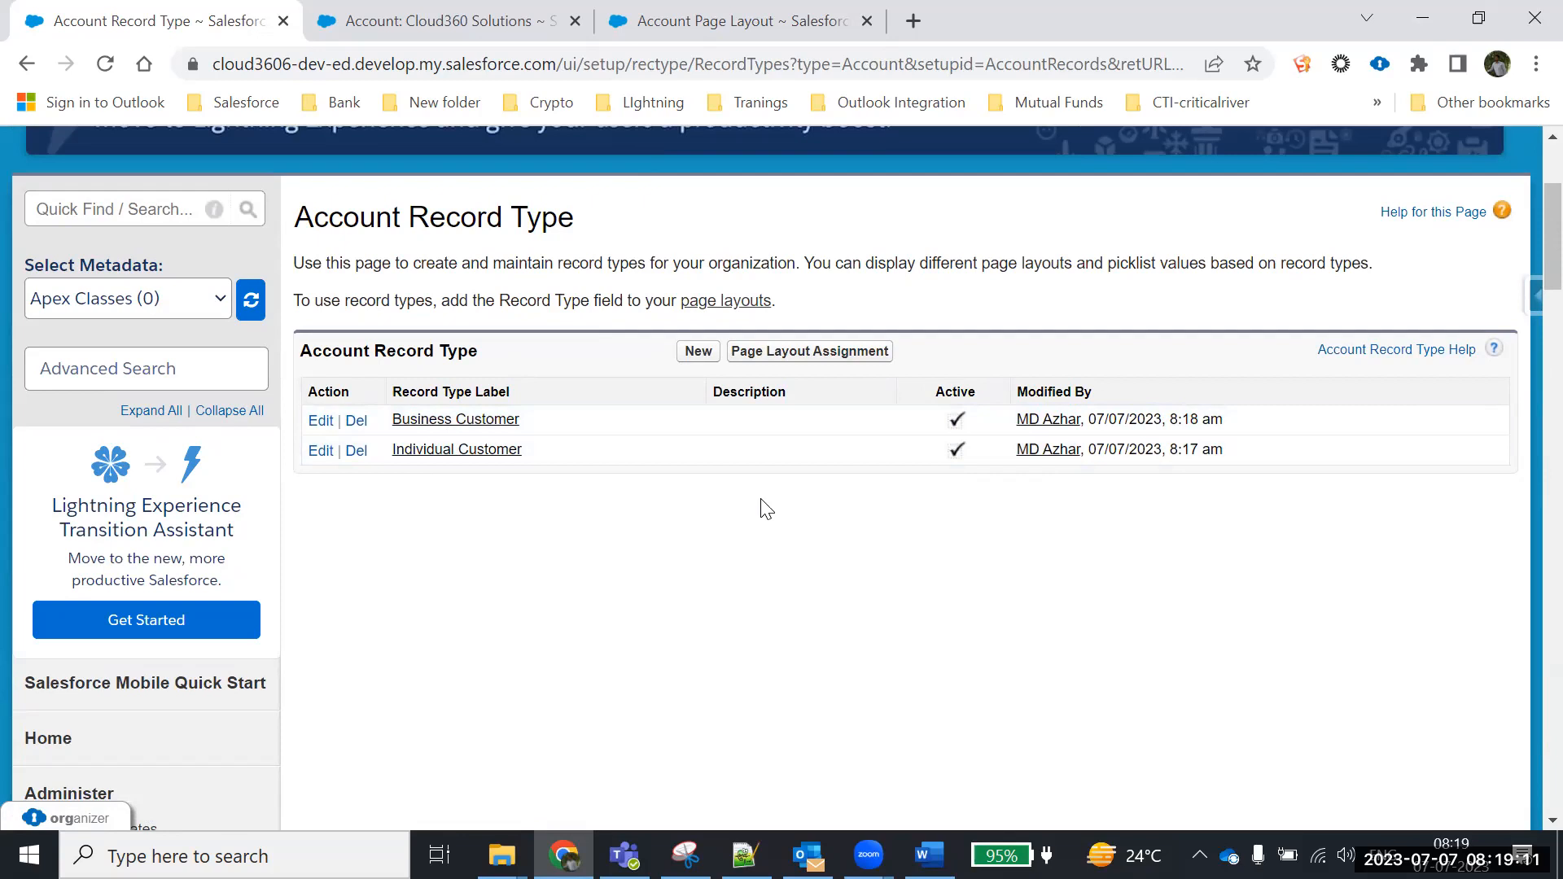
click(788, 10)
scroll(600, 570, up, 3)
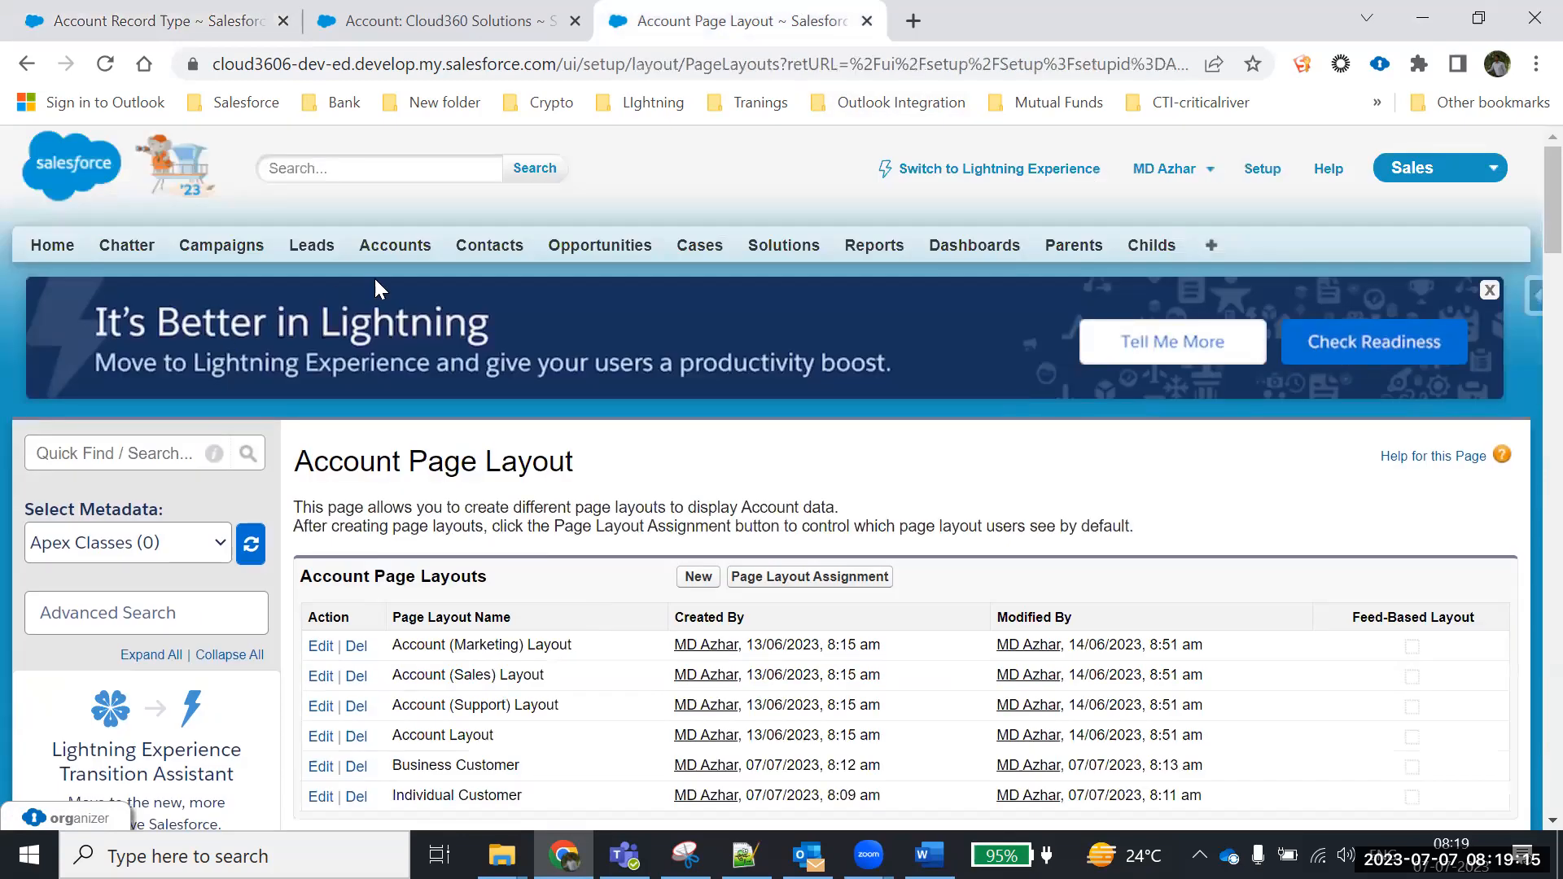
Visit the Accounts home page, then open a blank New Lead form from Leads
click(384, 256)
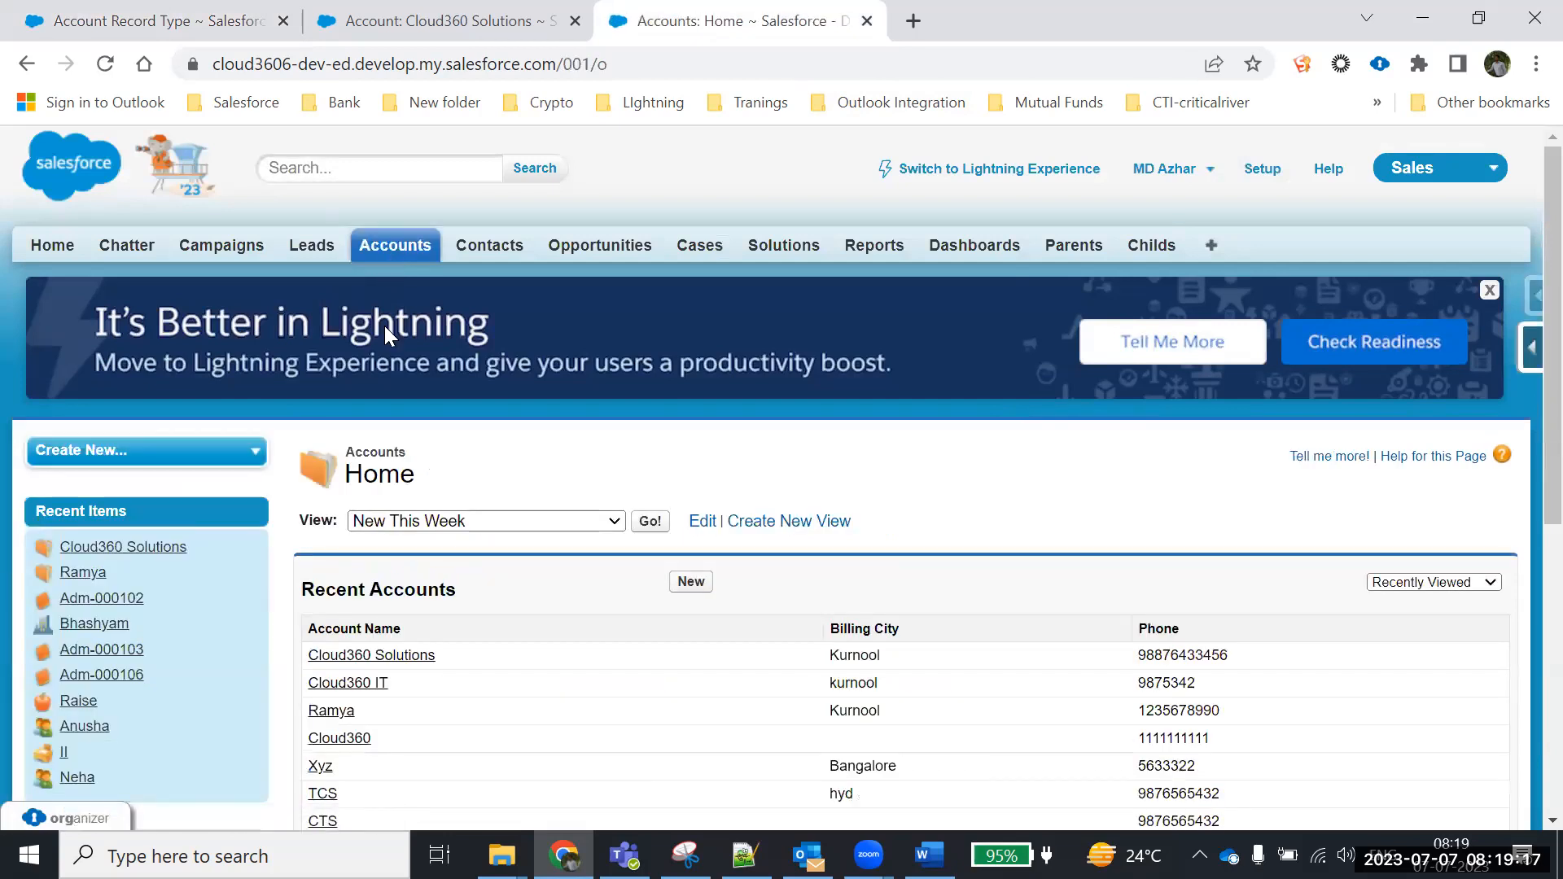
scroll(377, 589, down, 1)
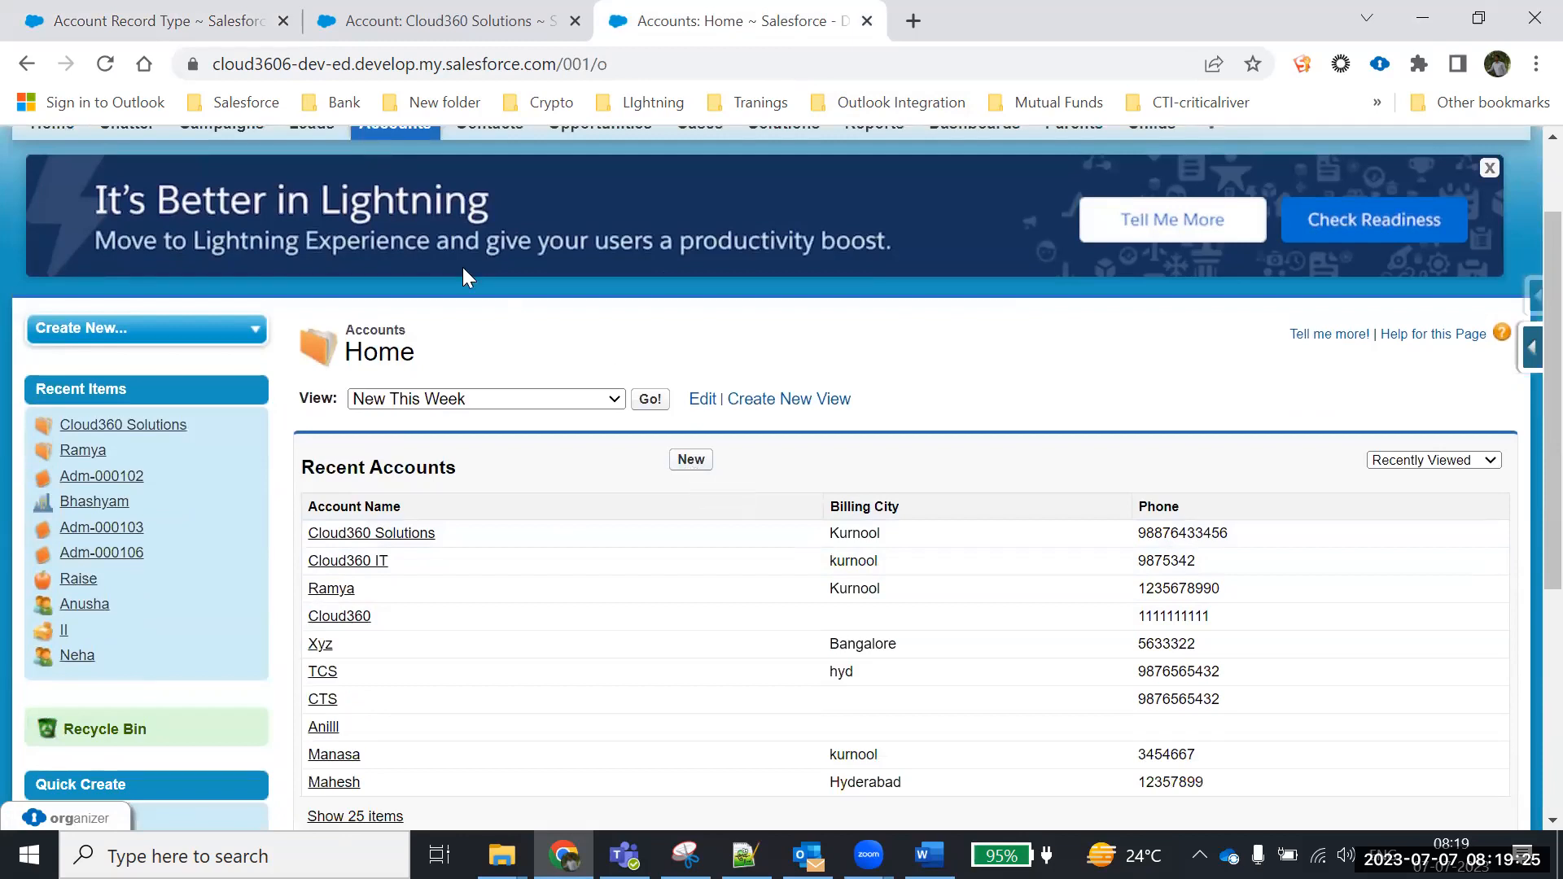
scroll(463, 267, up, 2)
click(315, 252)
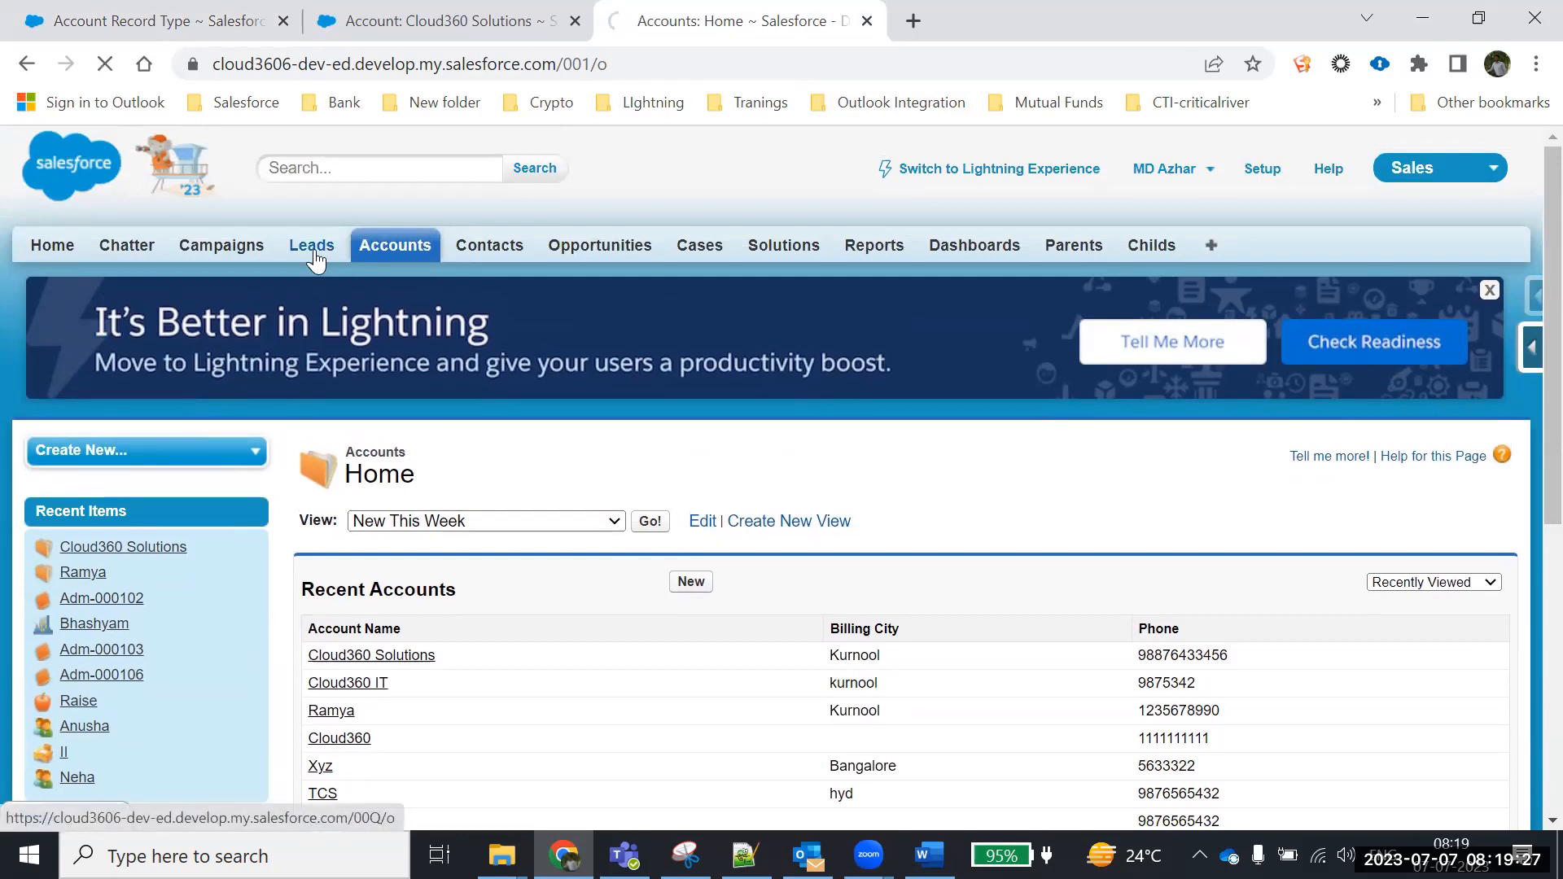
click(692, 427)
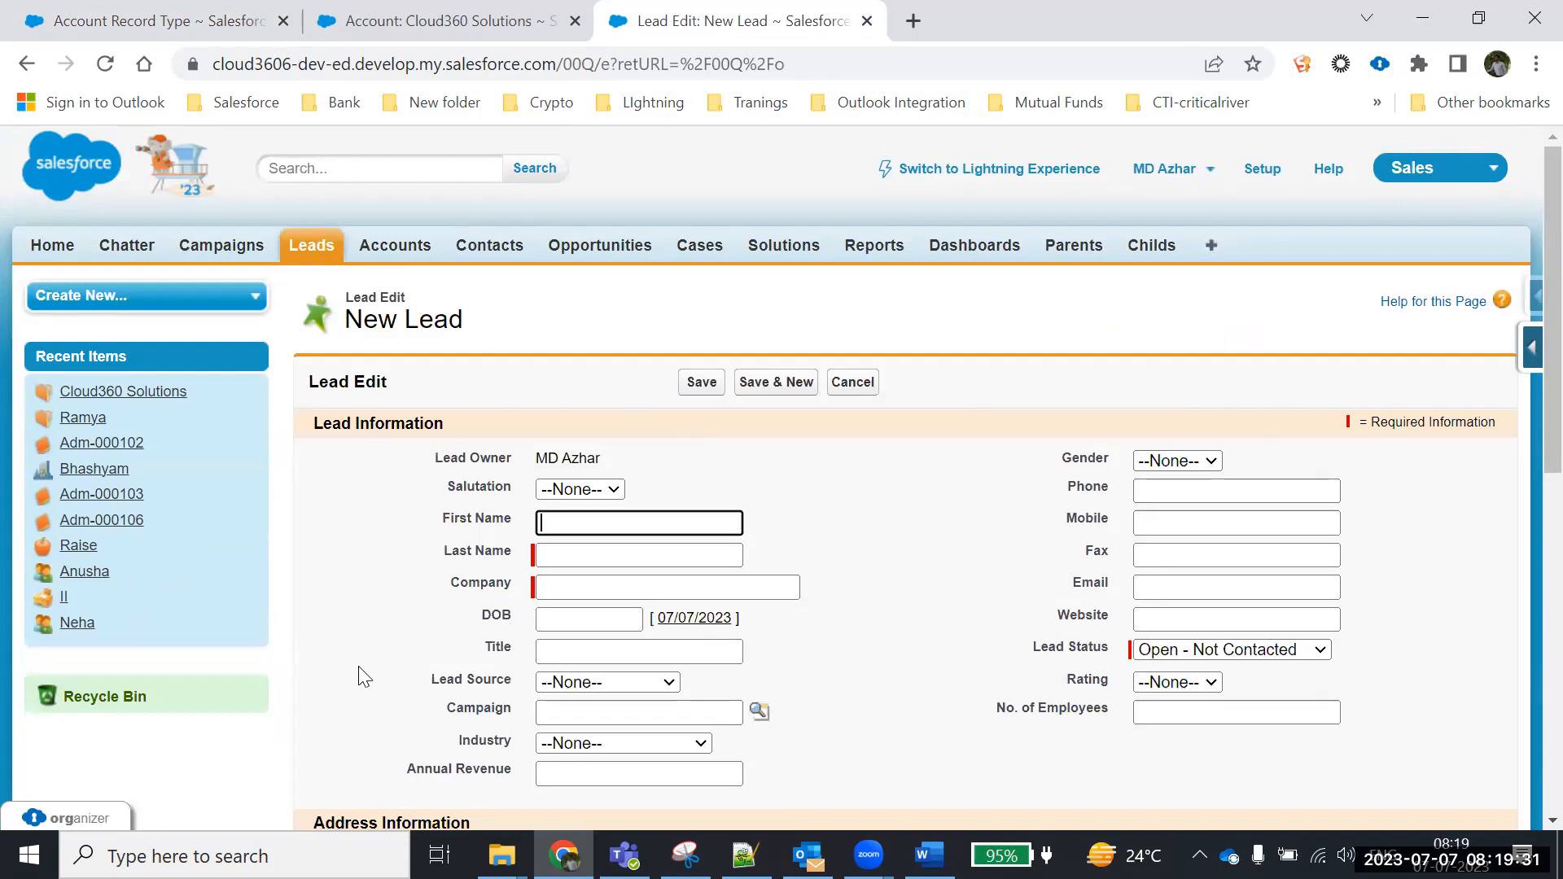
Open the Accounts home page in a new browser tab and start a new account there
right_click(404, 248)
click(475, 267)
click(1007, 28)
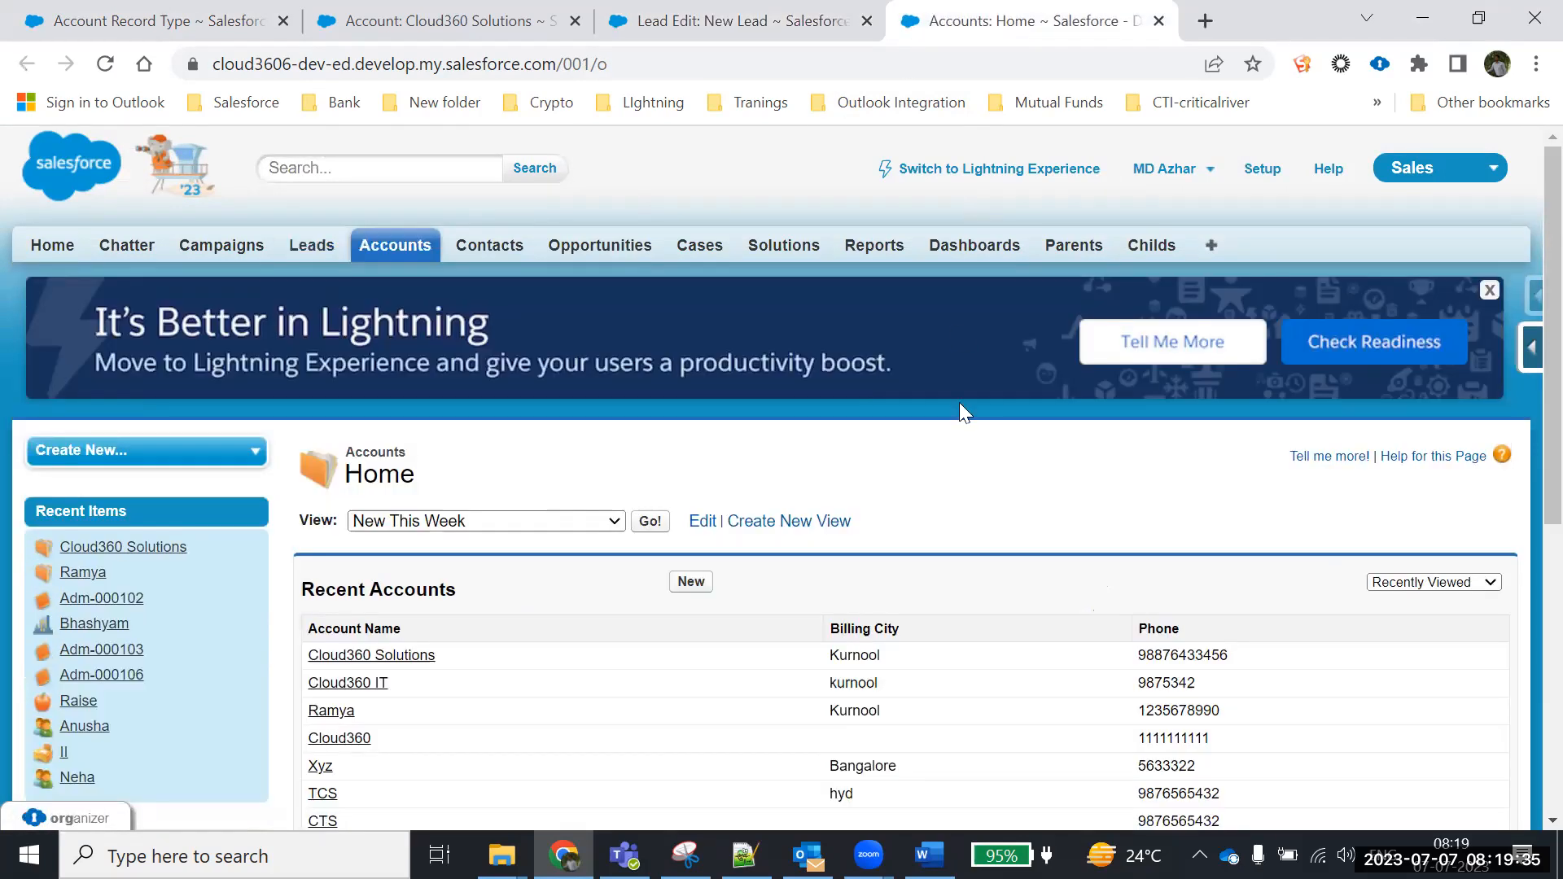
scroll(1076, 491, down, 1)
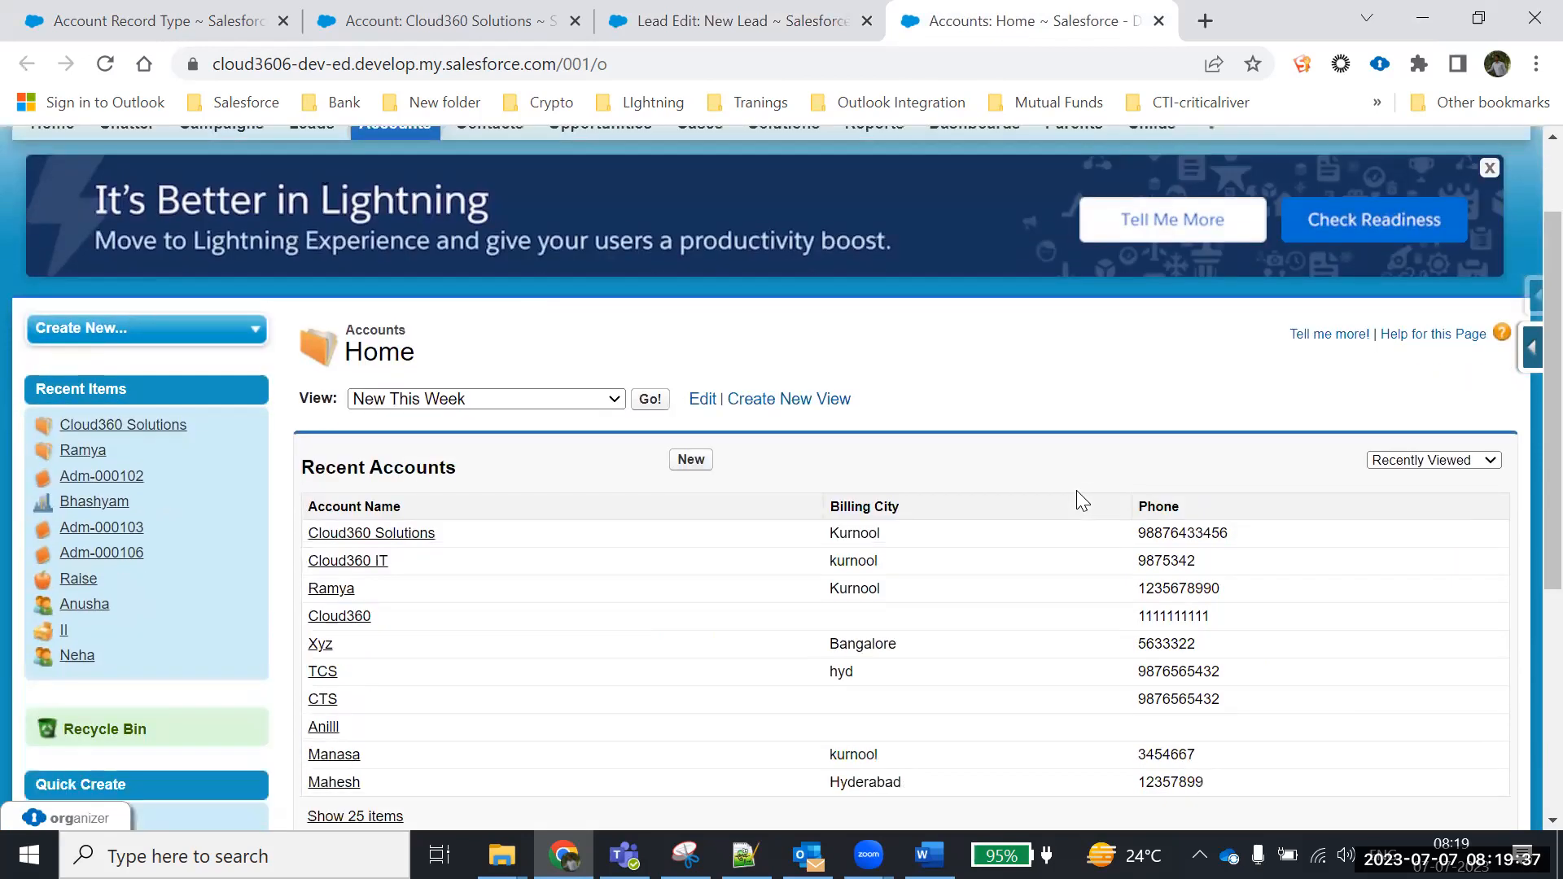
click(691, 461)
Keep Individual Customer as the new account's record type and continue to its blank form
scroll(1075, 570, down, 2)
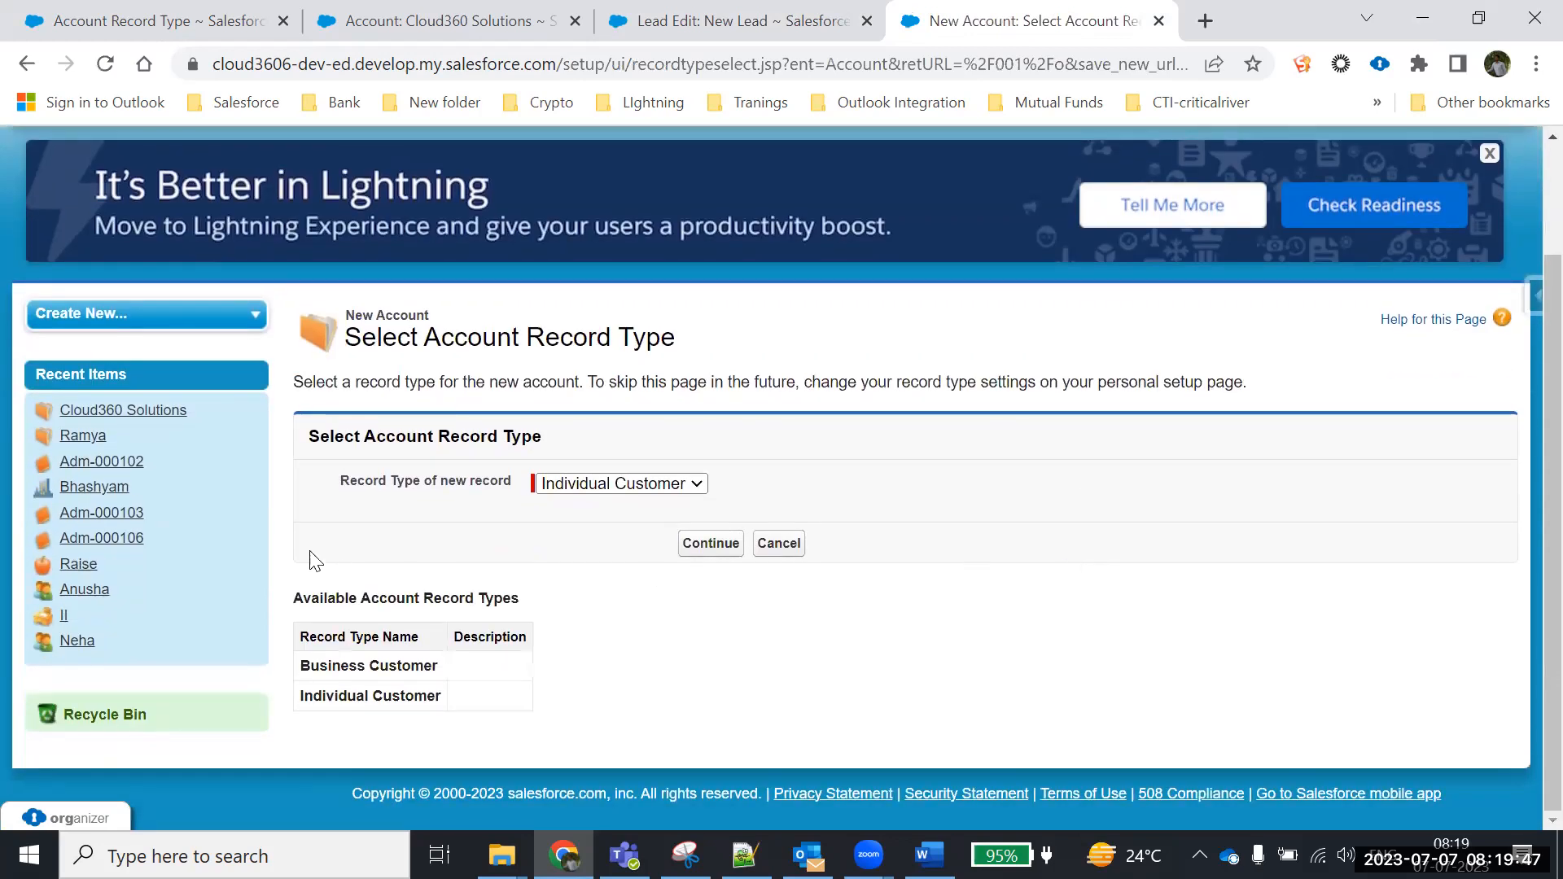
drag(338, 480, 495, 503)
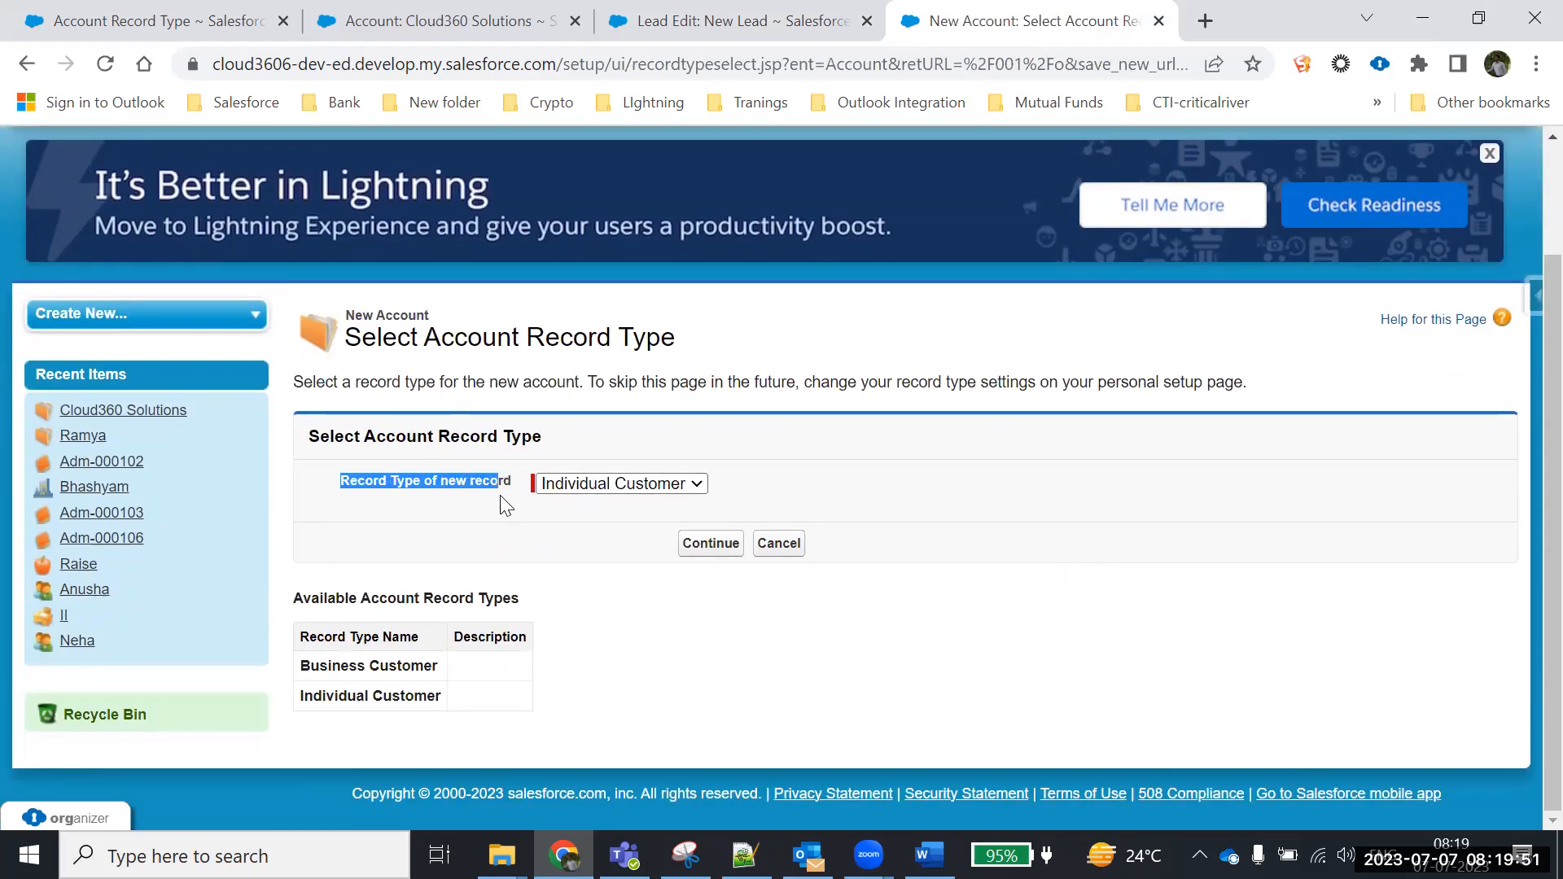
click(640, 487)
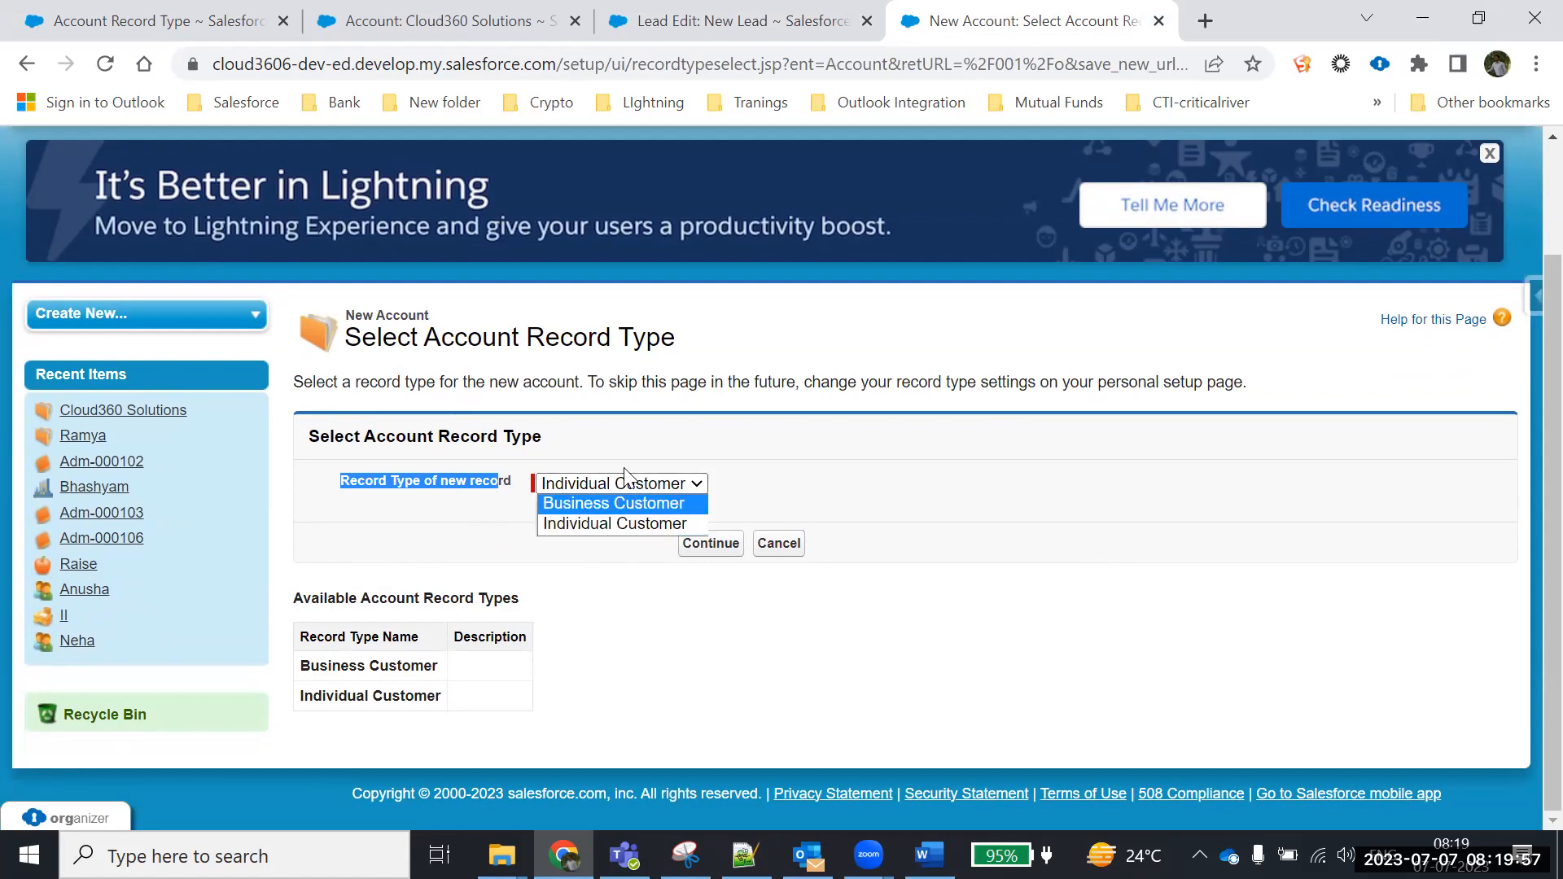
click(908, 490)
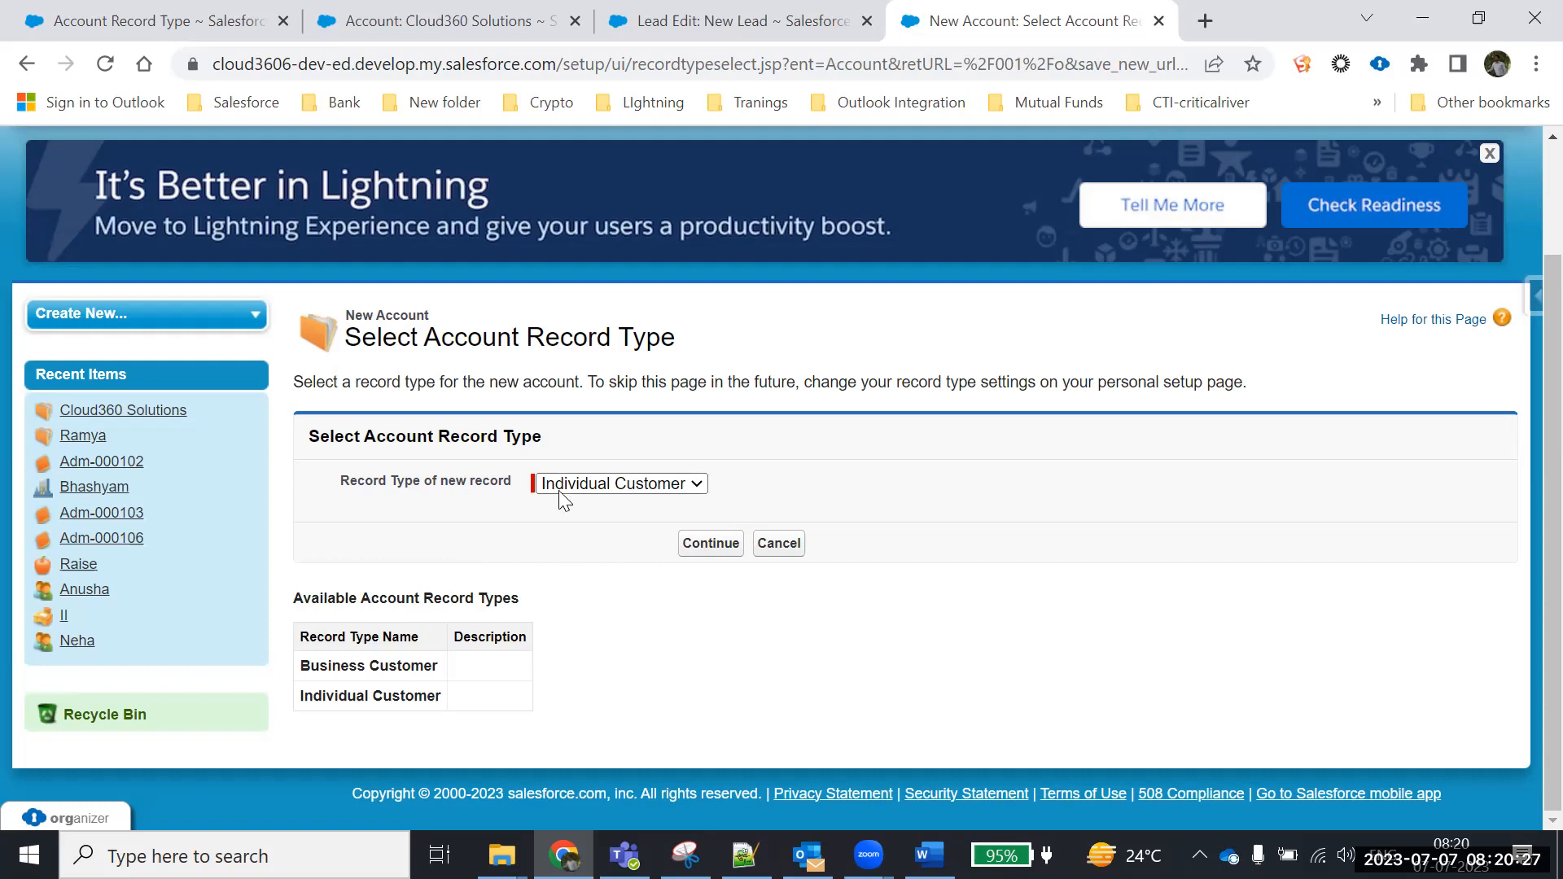
click(587, 489)
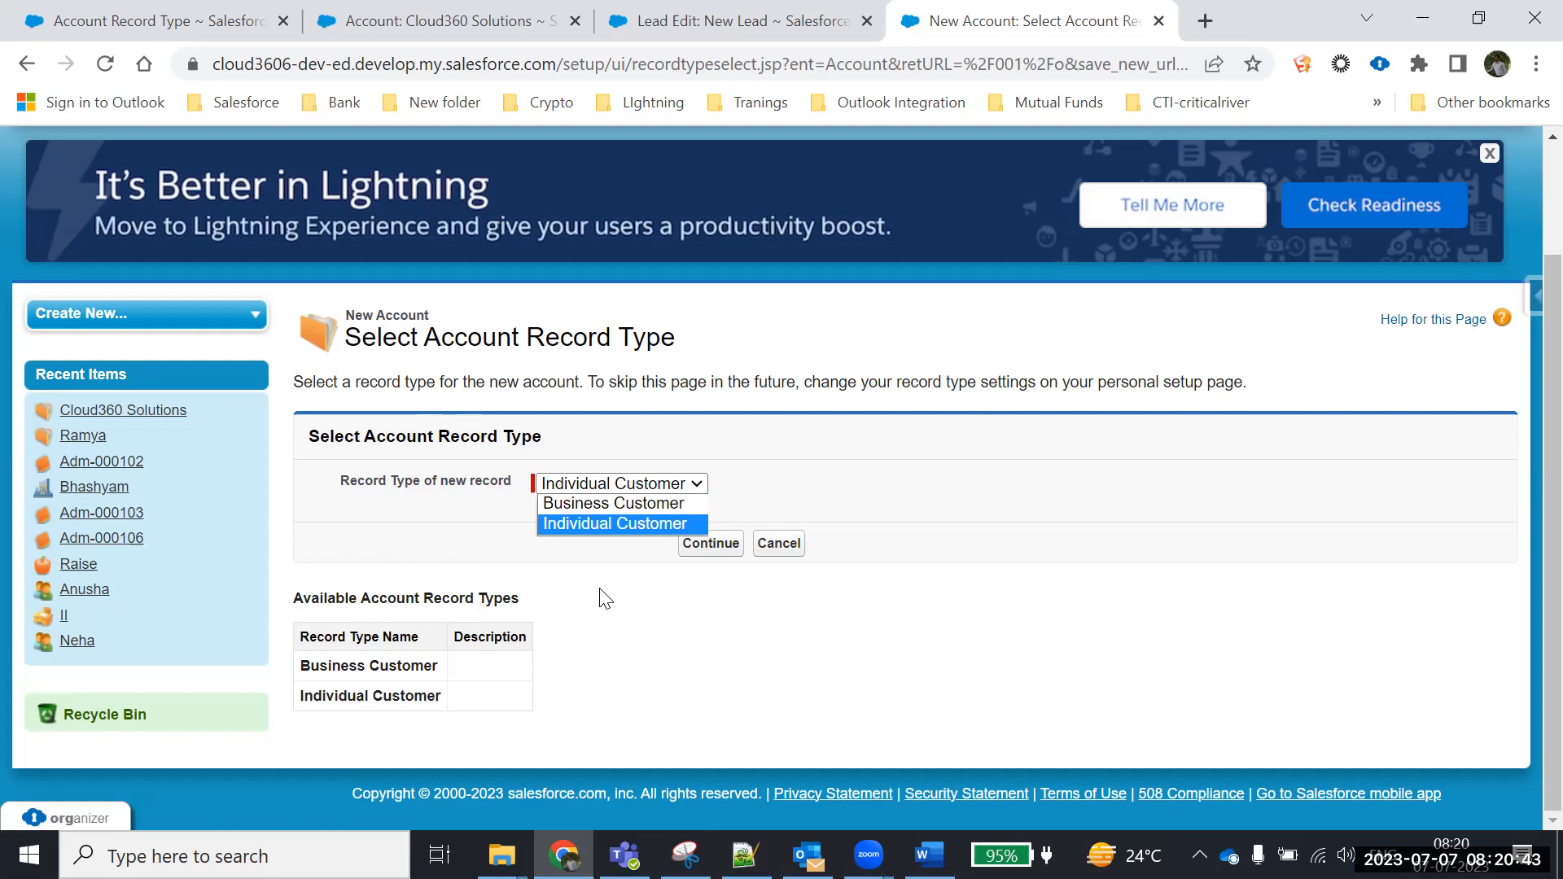
click(575, 523)
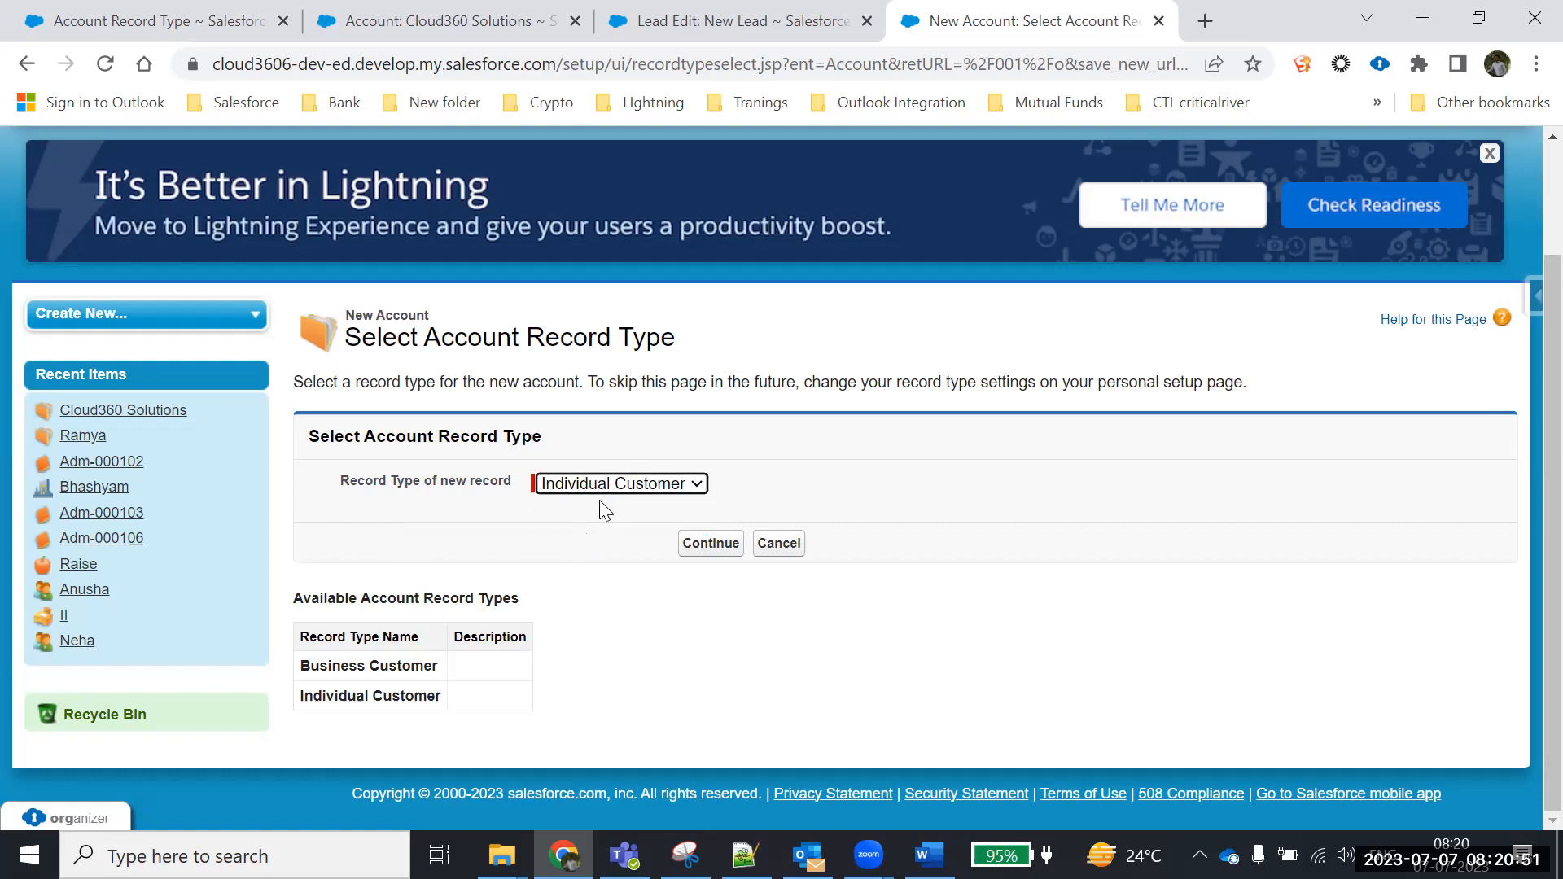
click(712, 550)
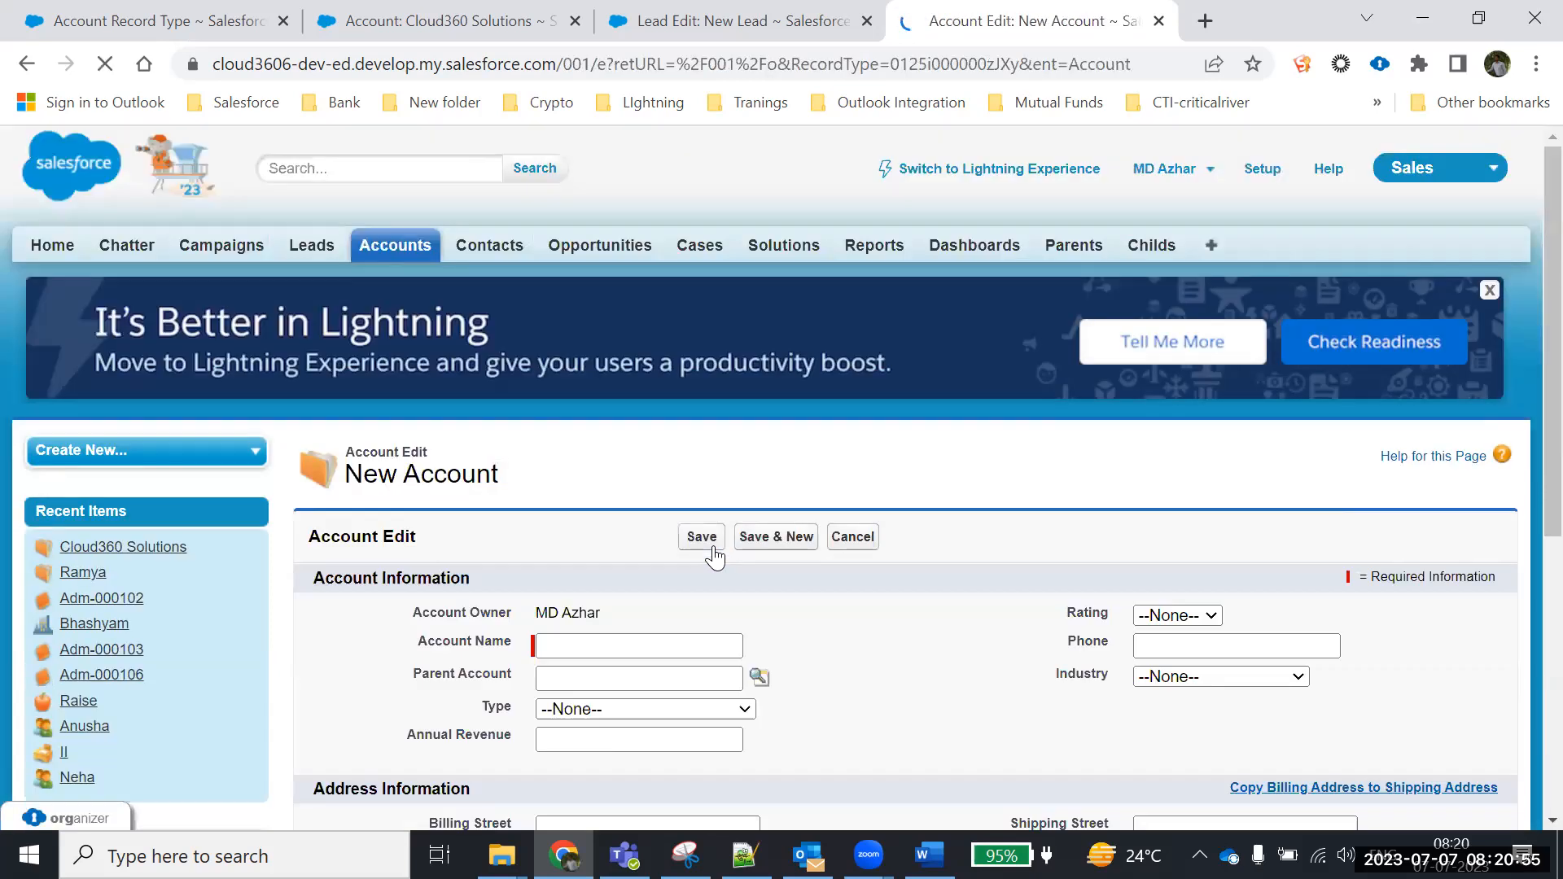
scroll(885, 617, down, 3)
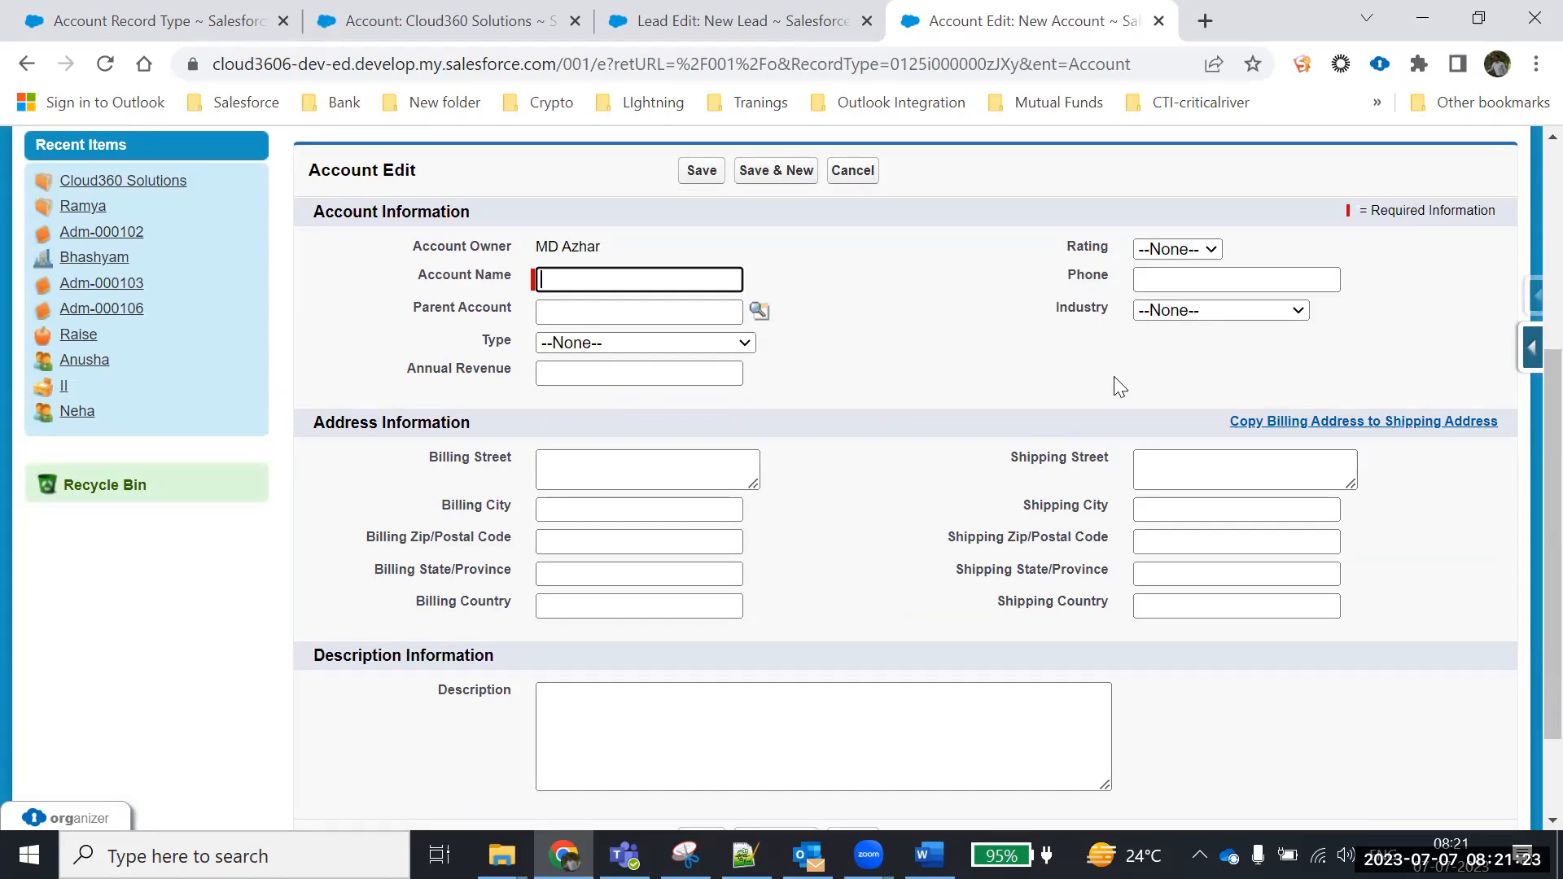
scroll(941, 532, down, 3)
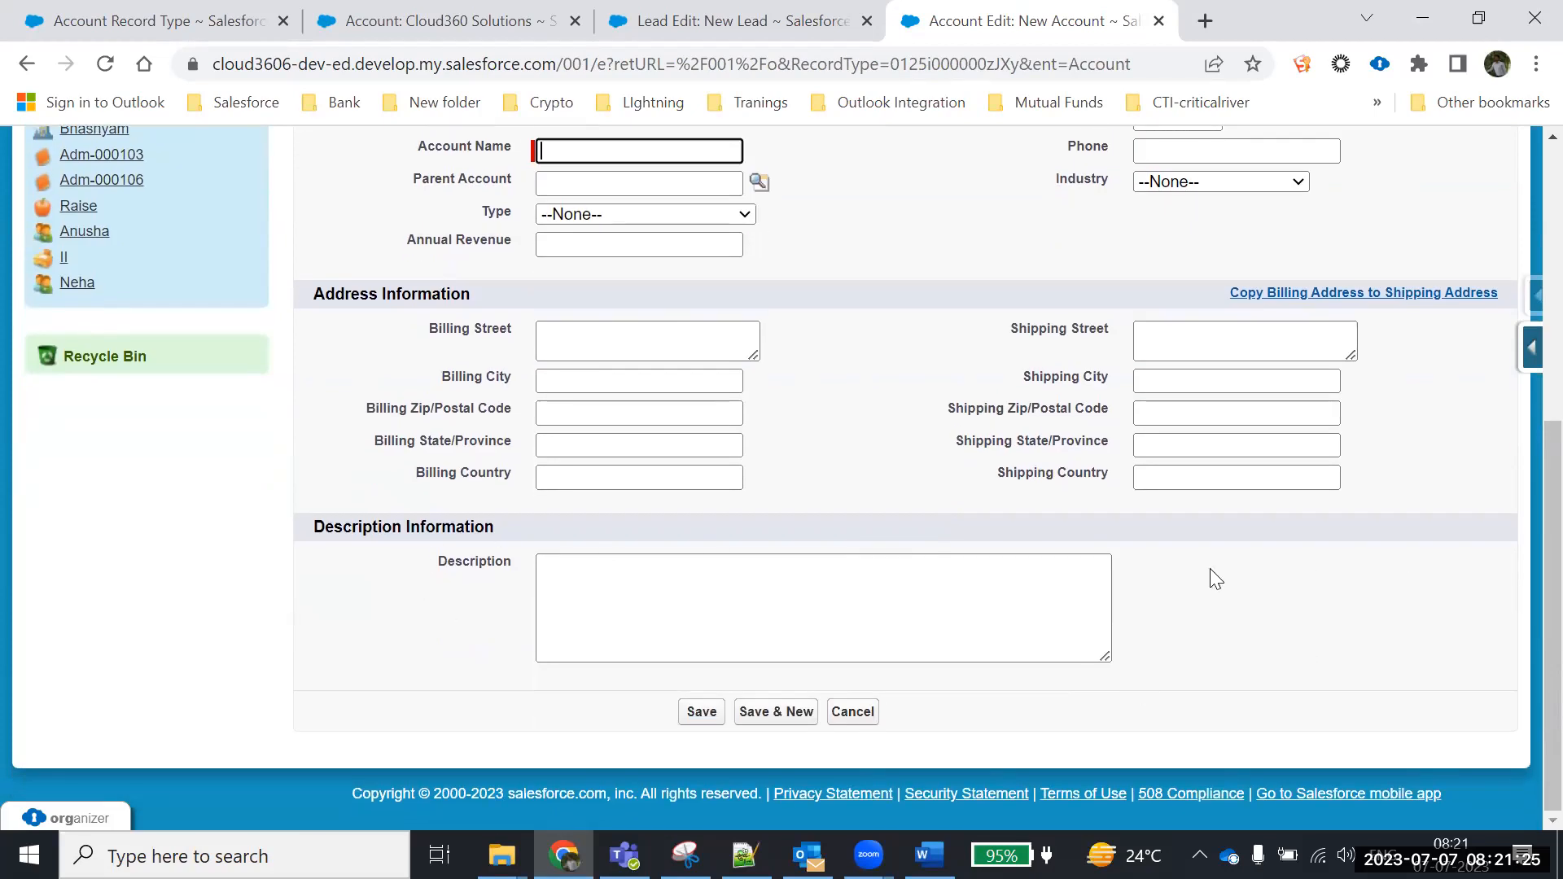
scroll(1006, 430, up, 3)
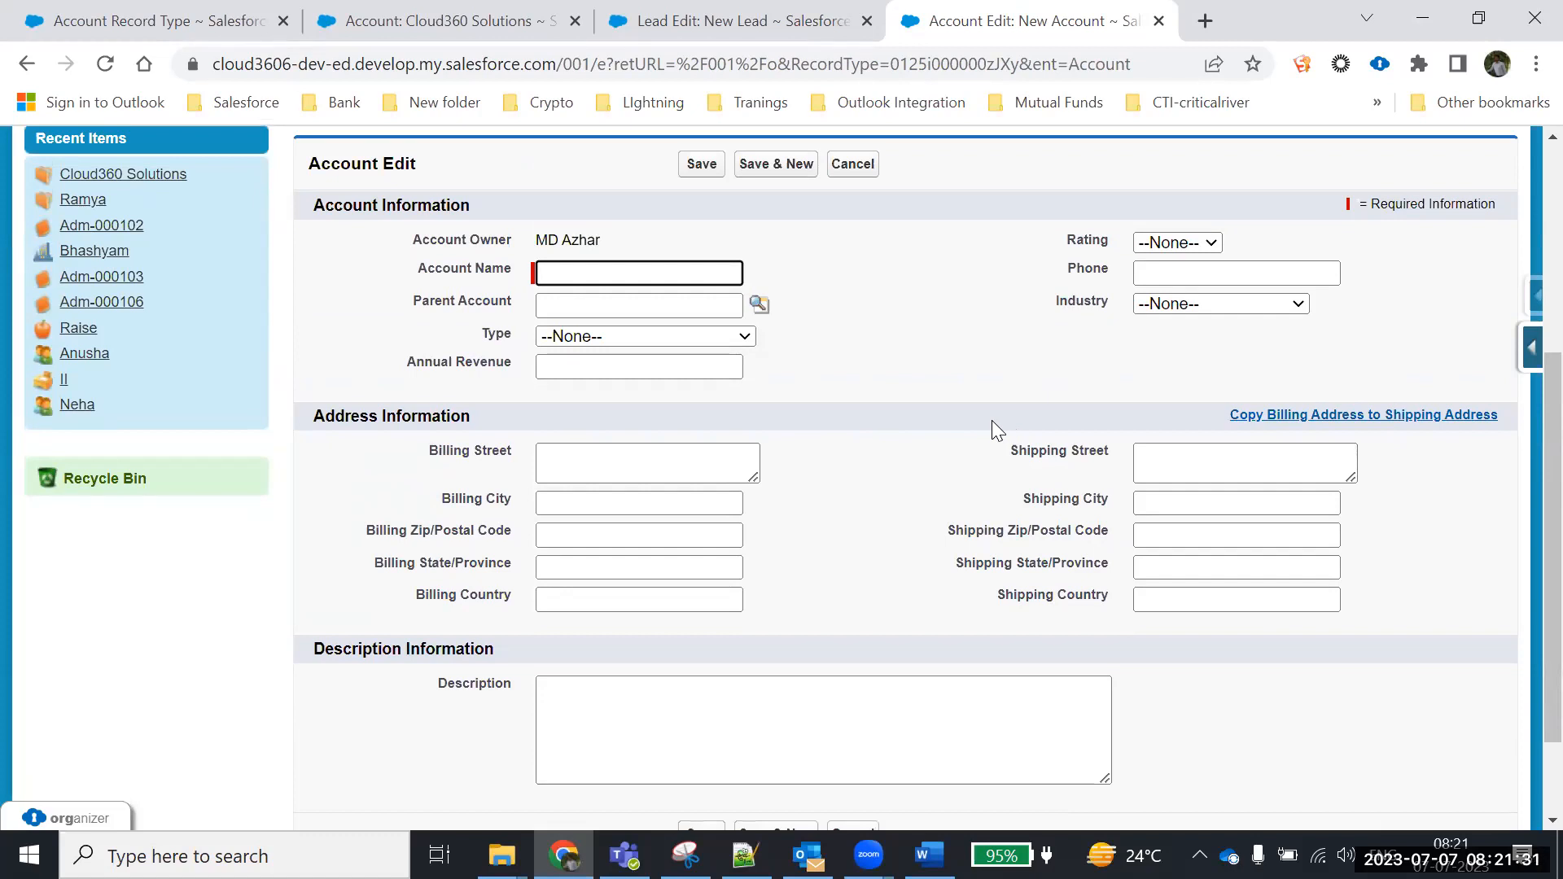
Enter the account name, type Customer - Direct, annual revenue 200000, rating Hot, and a phone number
text(Manasa)
click(631, 304)
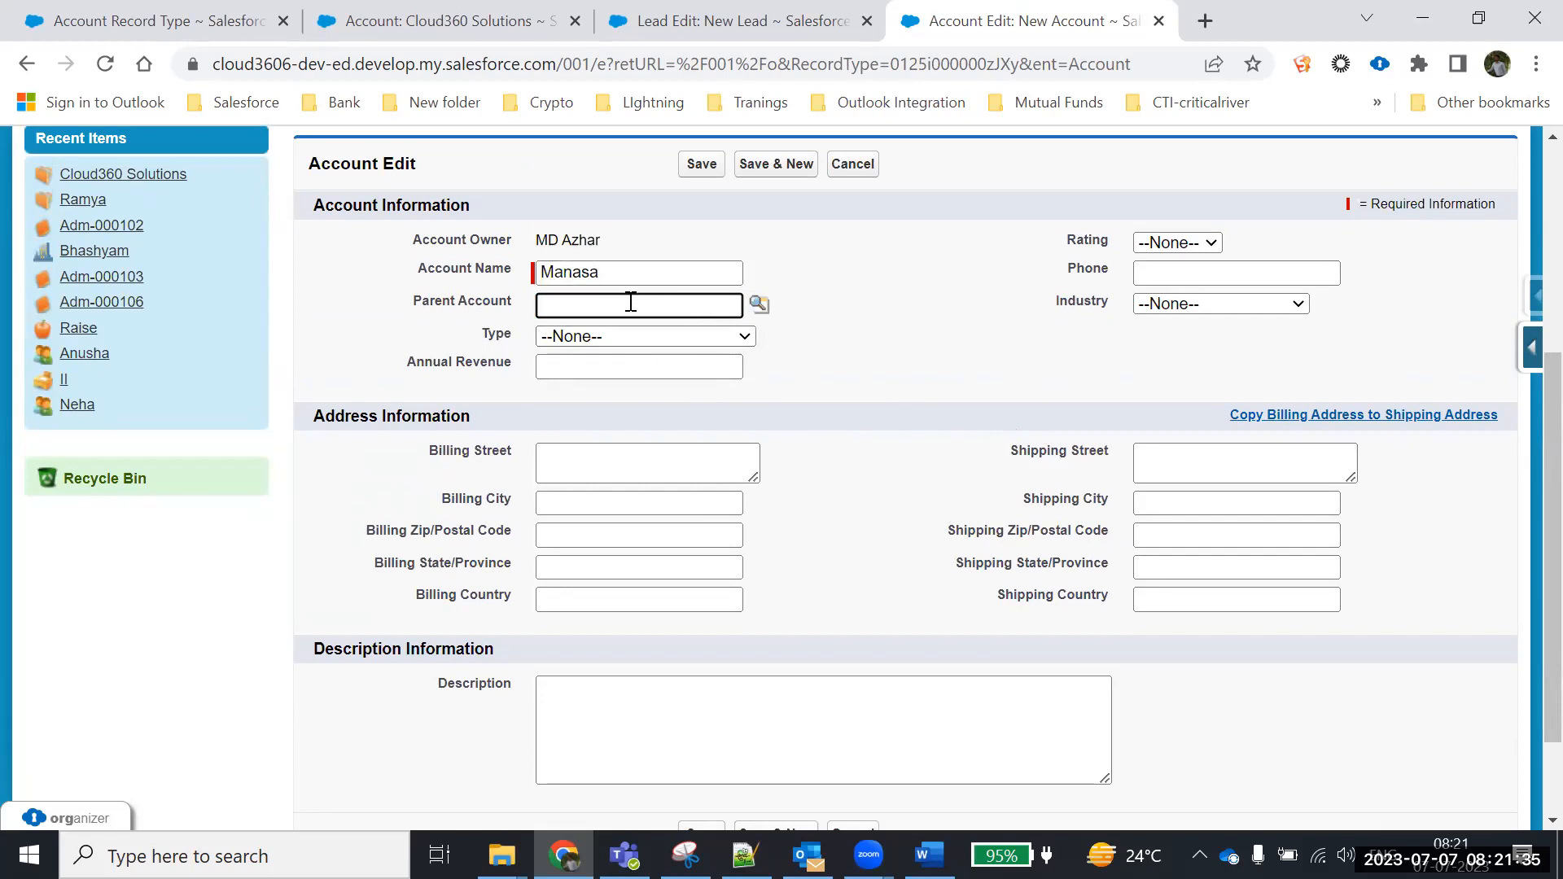
click(608, 339)
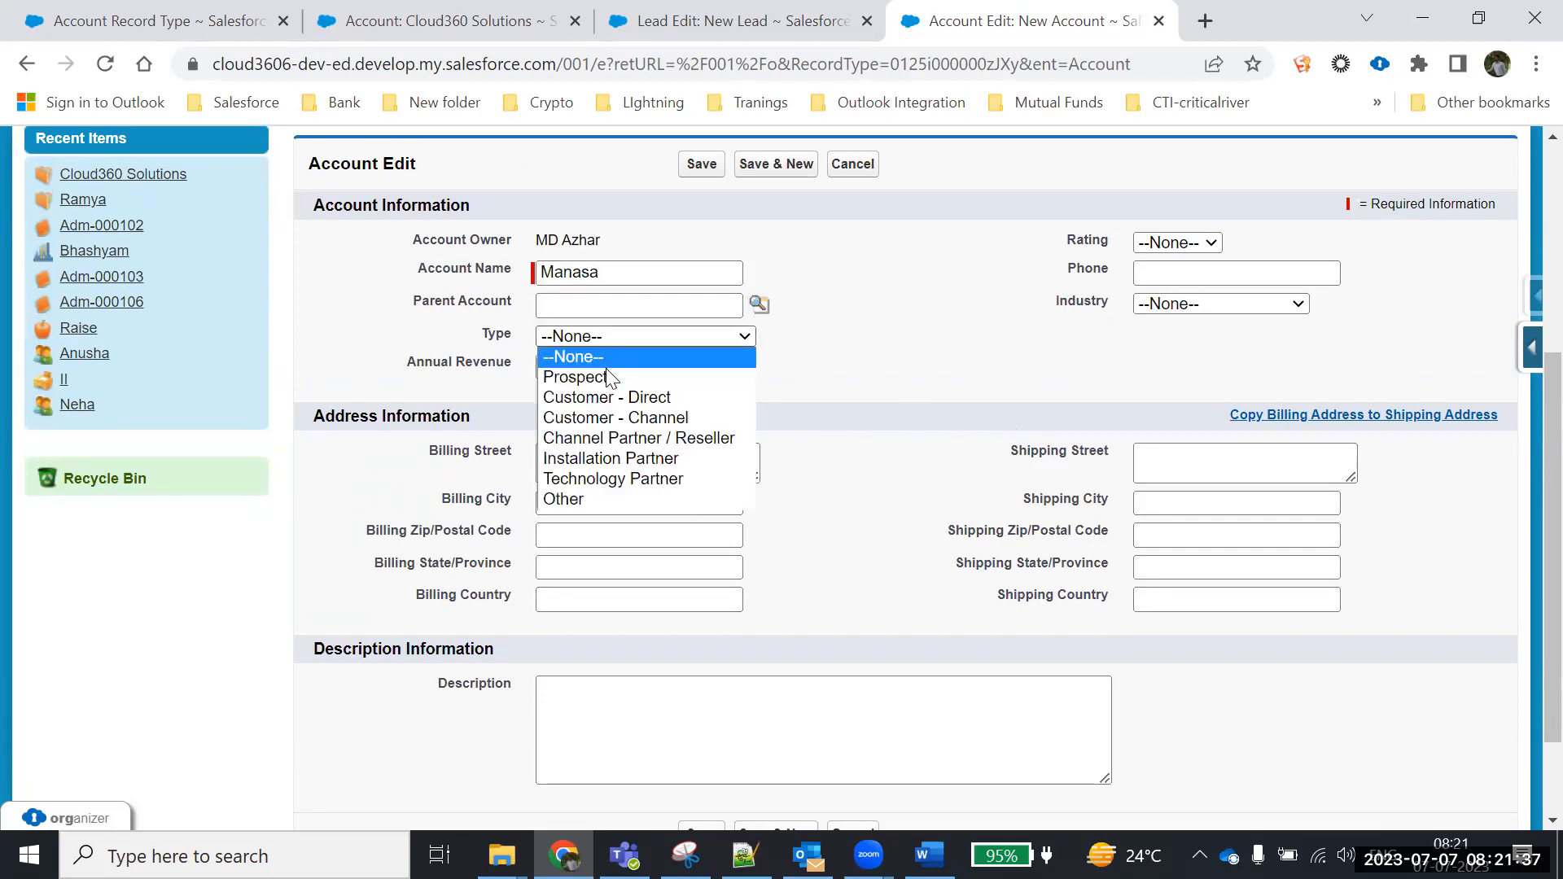
click(593, 398)
click(581, 368)
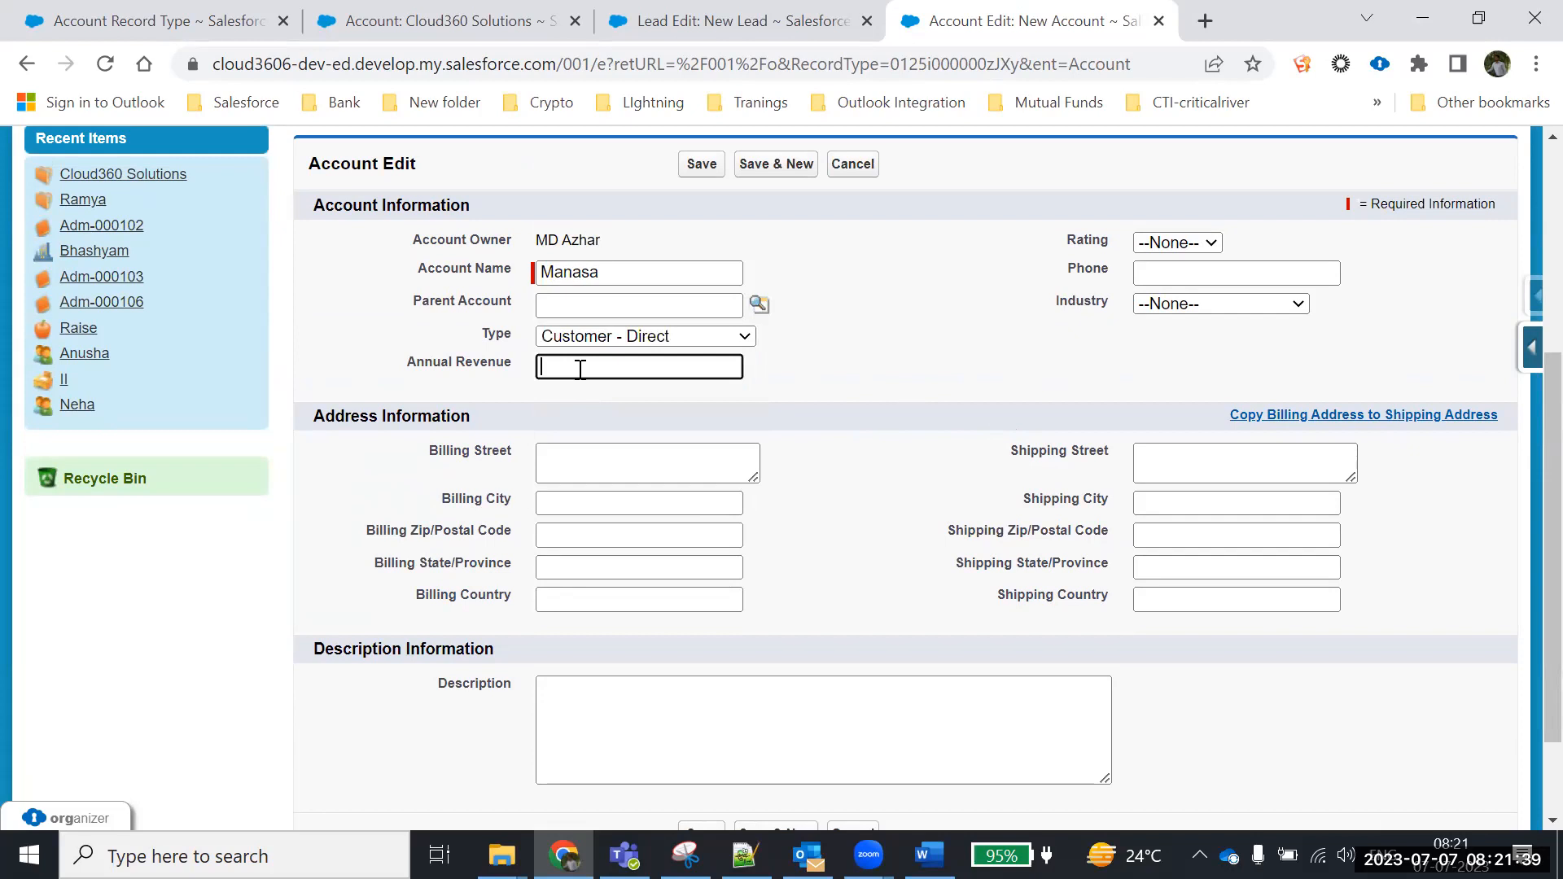
text(200000)
click(1166, 243)
click(1151, 285)
click(1175, 270)
text(22344567)
Set industry to Engineering and billing address to street hyd, state TS, country India
click(1179, 304)
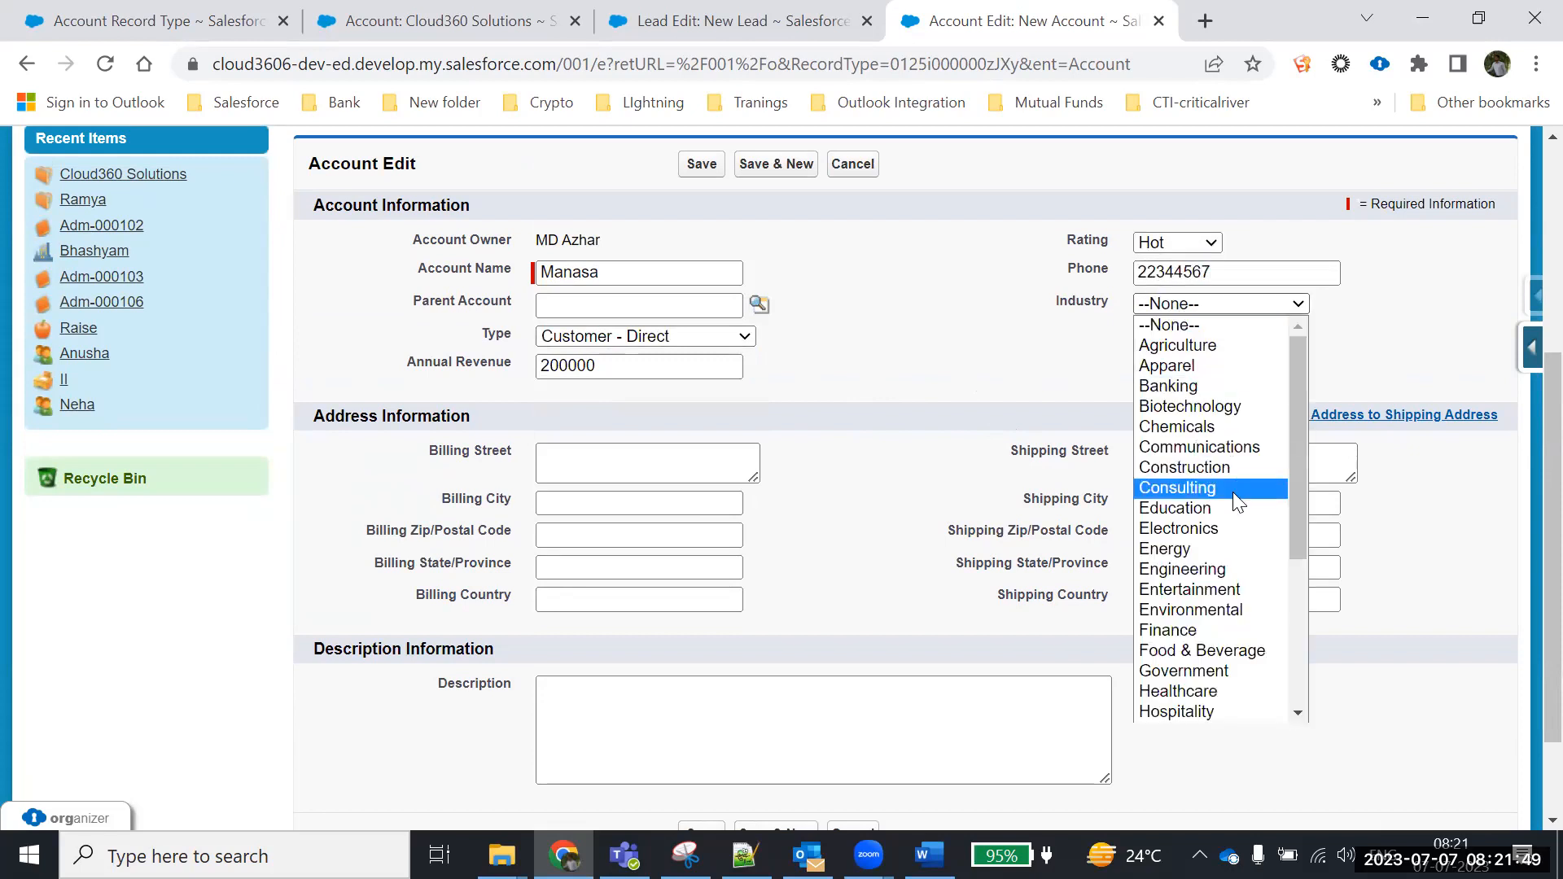
click(1221, 590)
click(1243, 311)
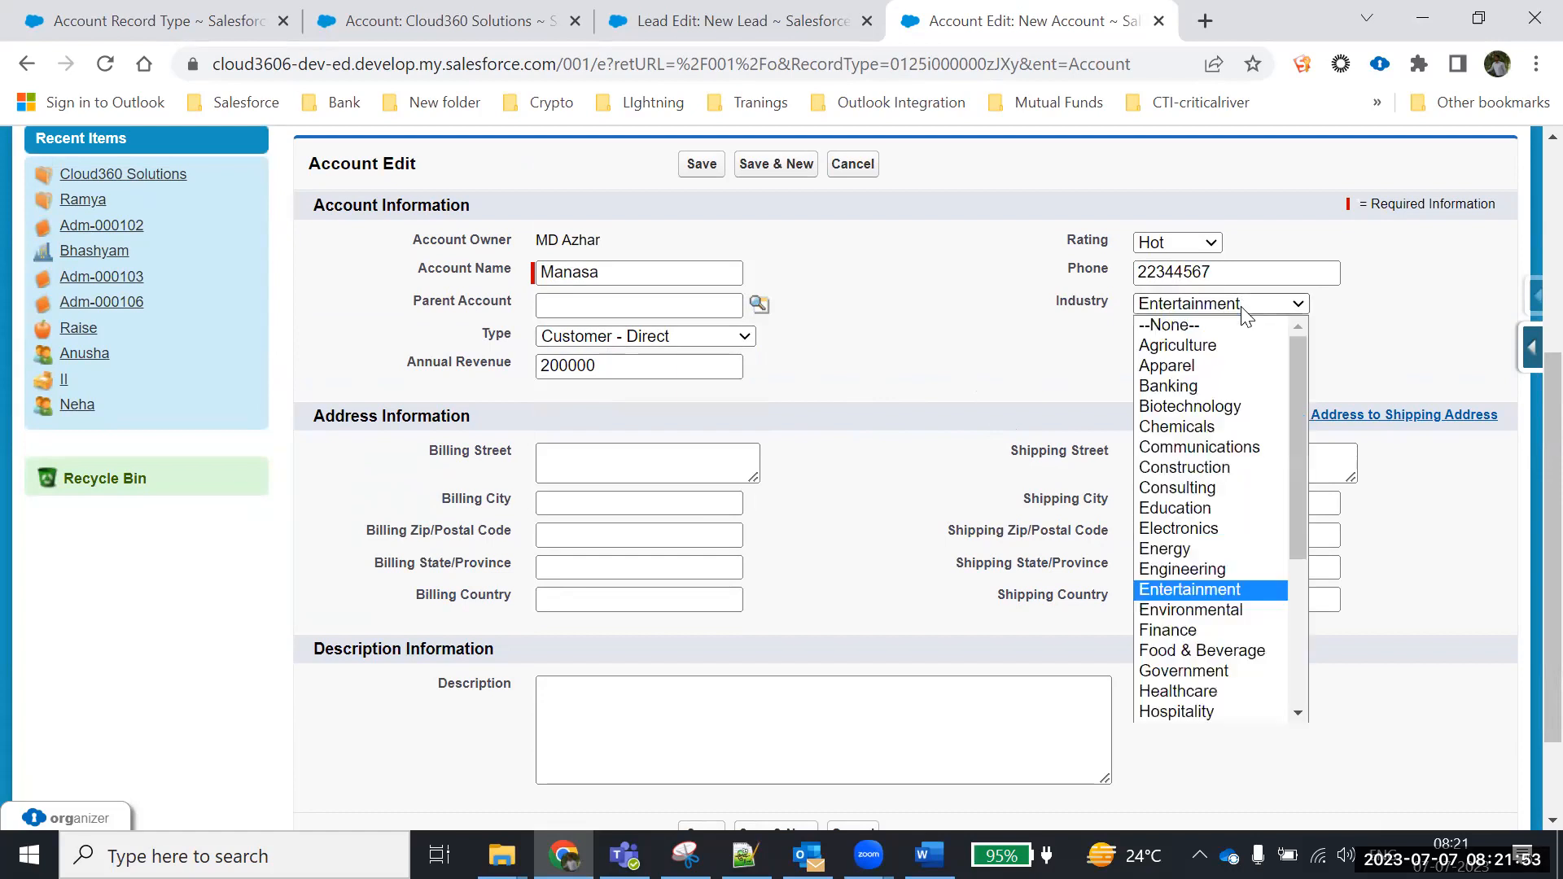
click(1211, 571)
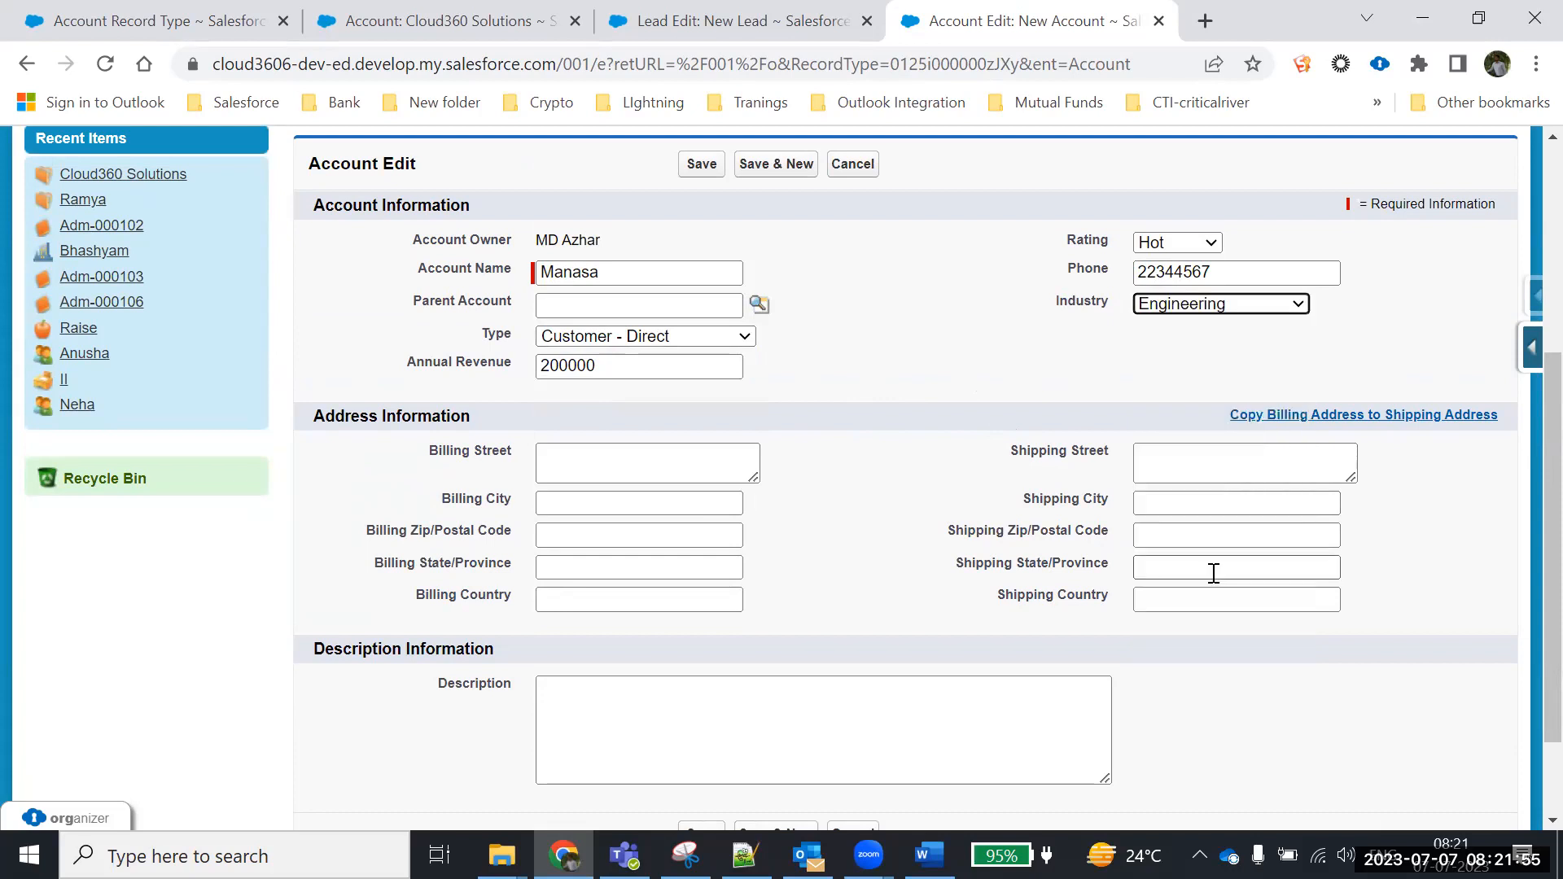
click(682, 459)
scroll(822, 495, down, 3)
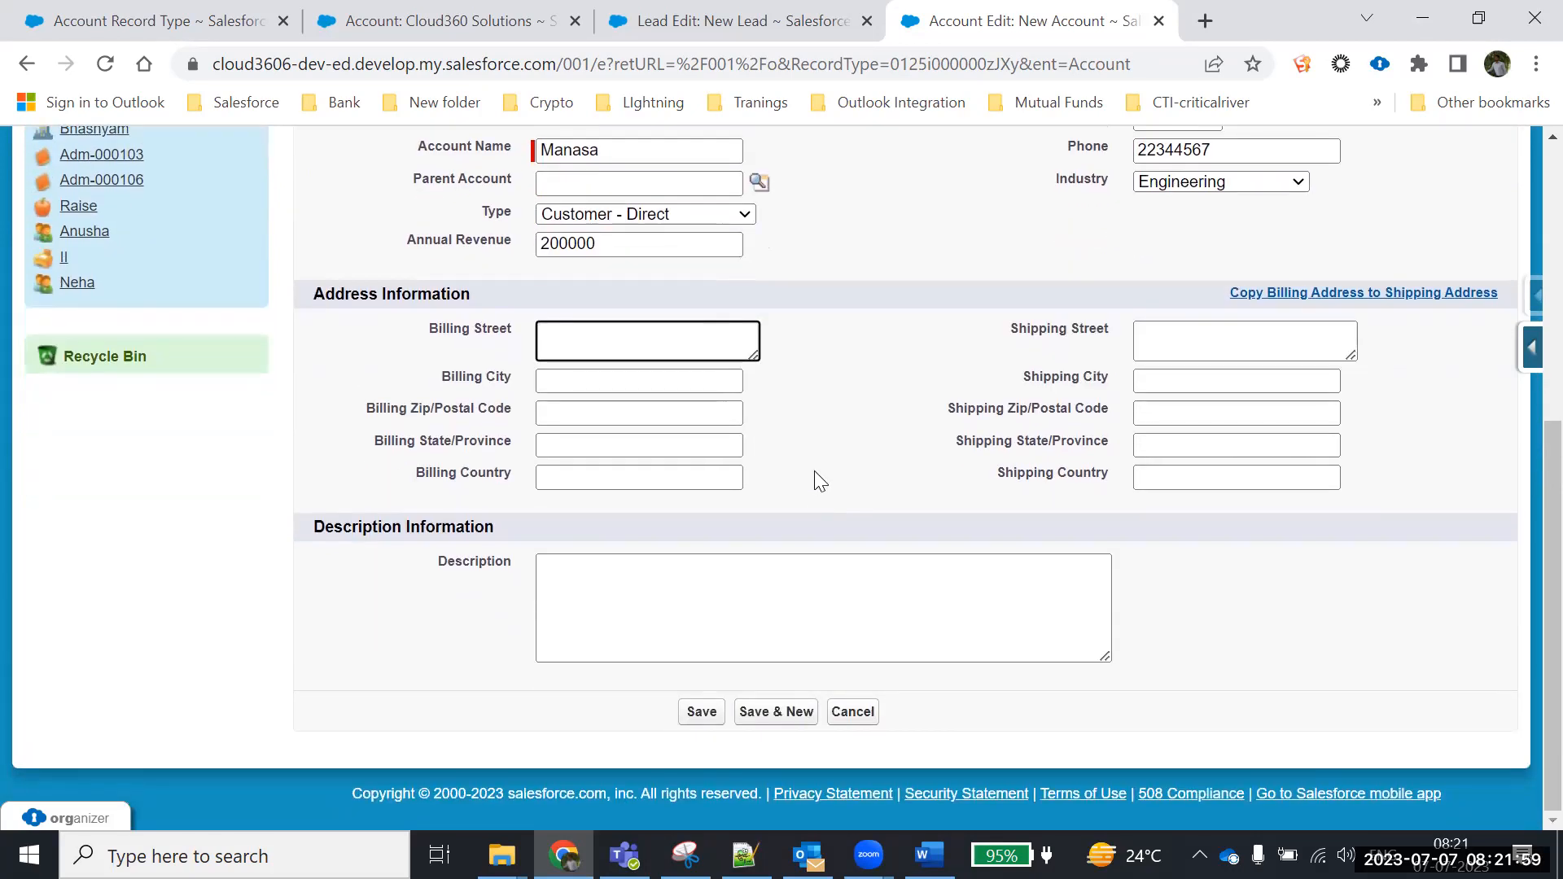
text(hyd)
click(561, 442)
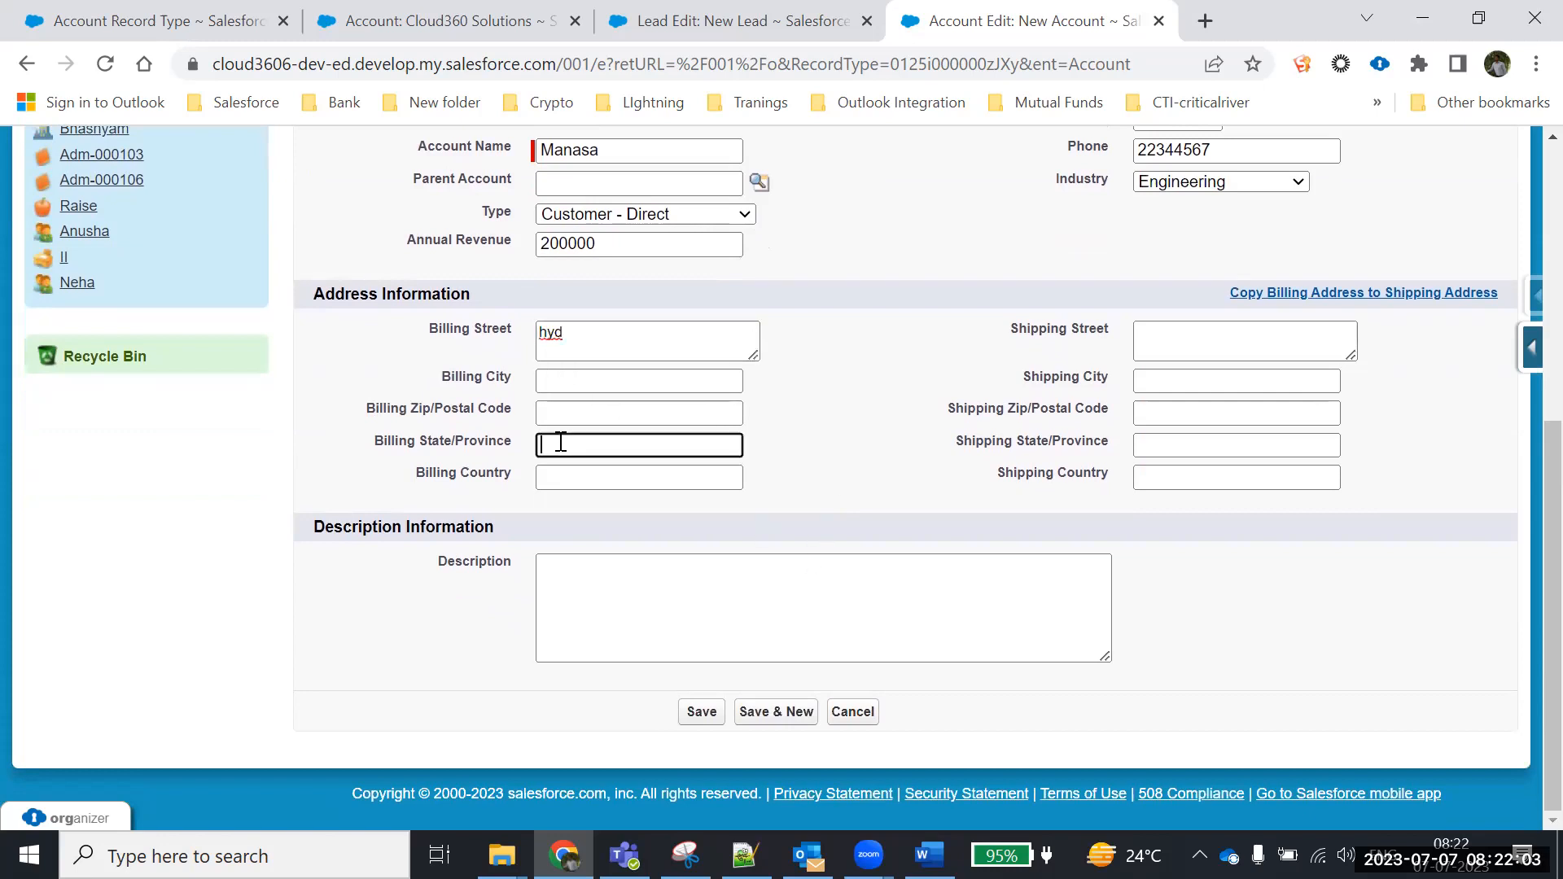
text(TS)
click(571, 473)
text(India)
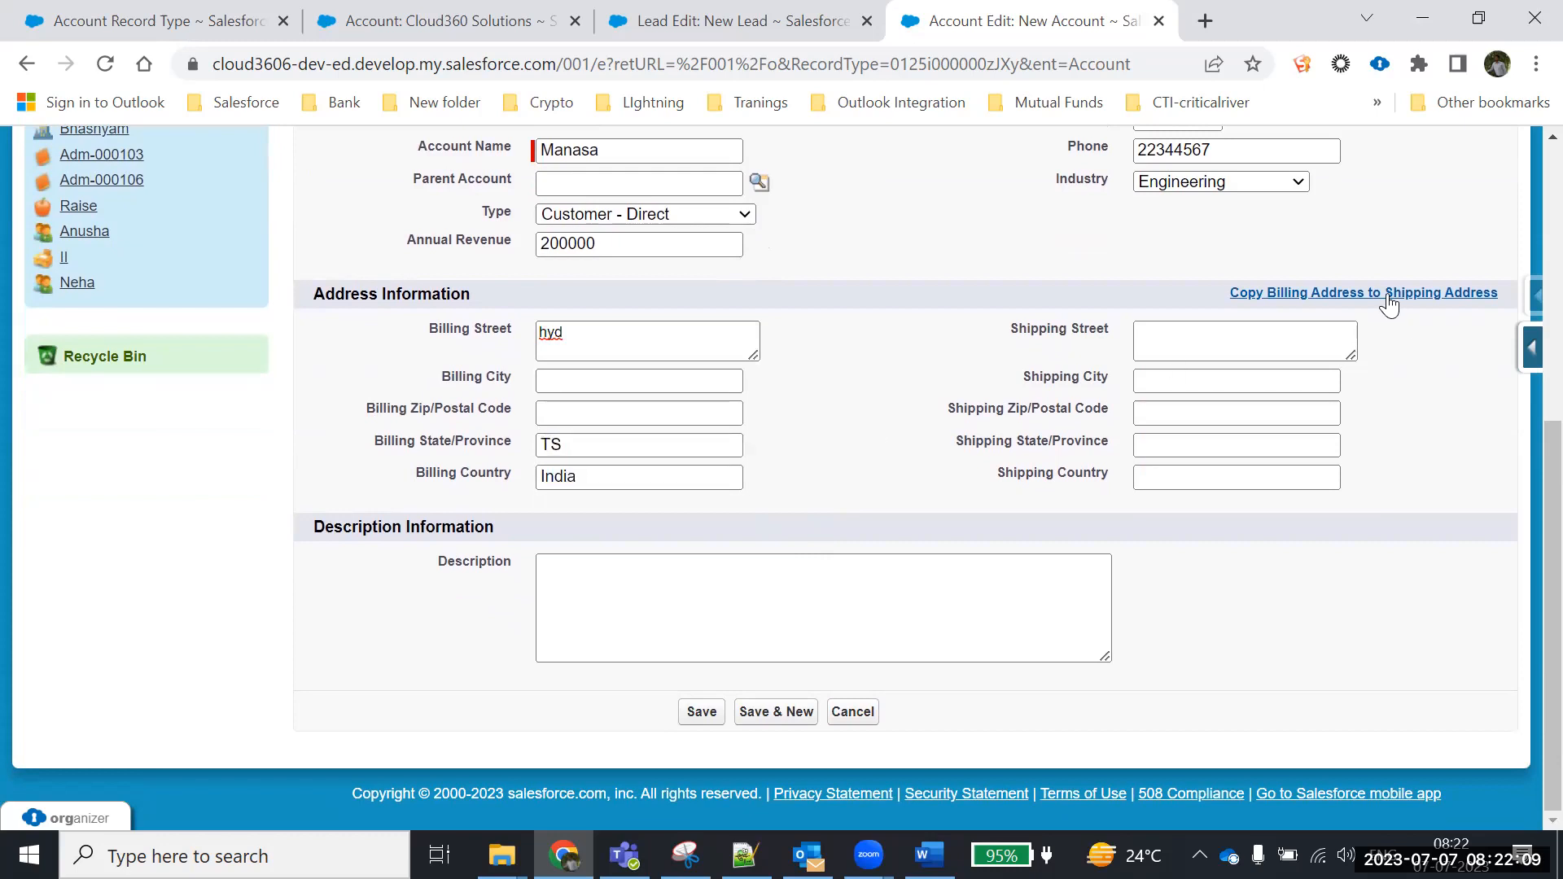
Copy the billing address to shipping and add a short test description
click(1389, 293)
click(615, 577)
text(tetestdryhftkji)
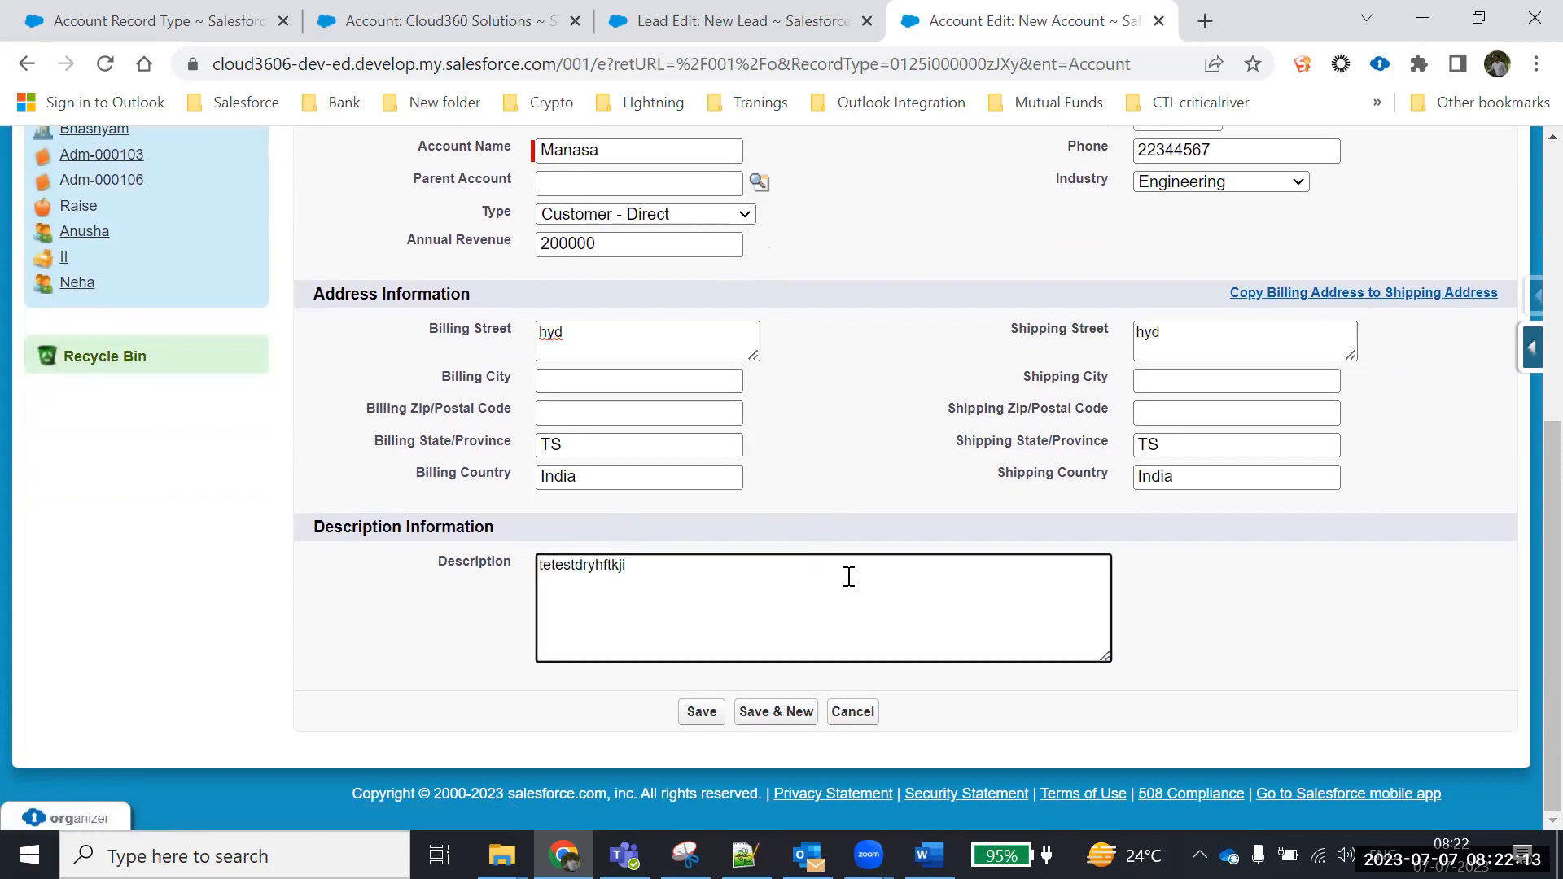
scroll(879, 505, up, 1)
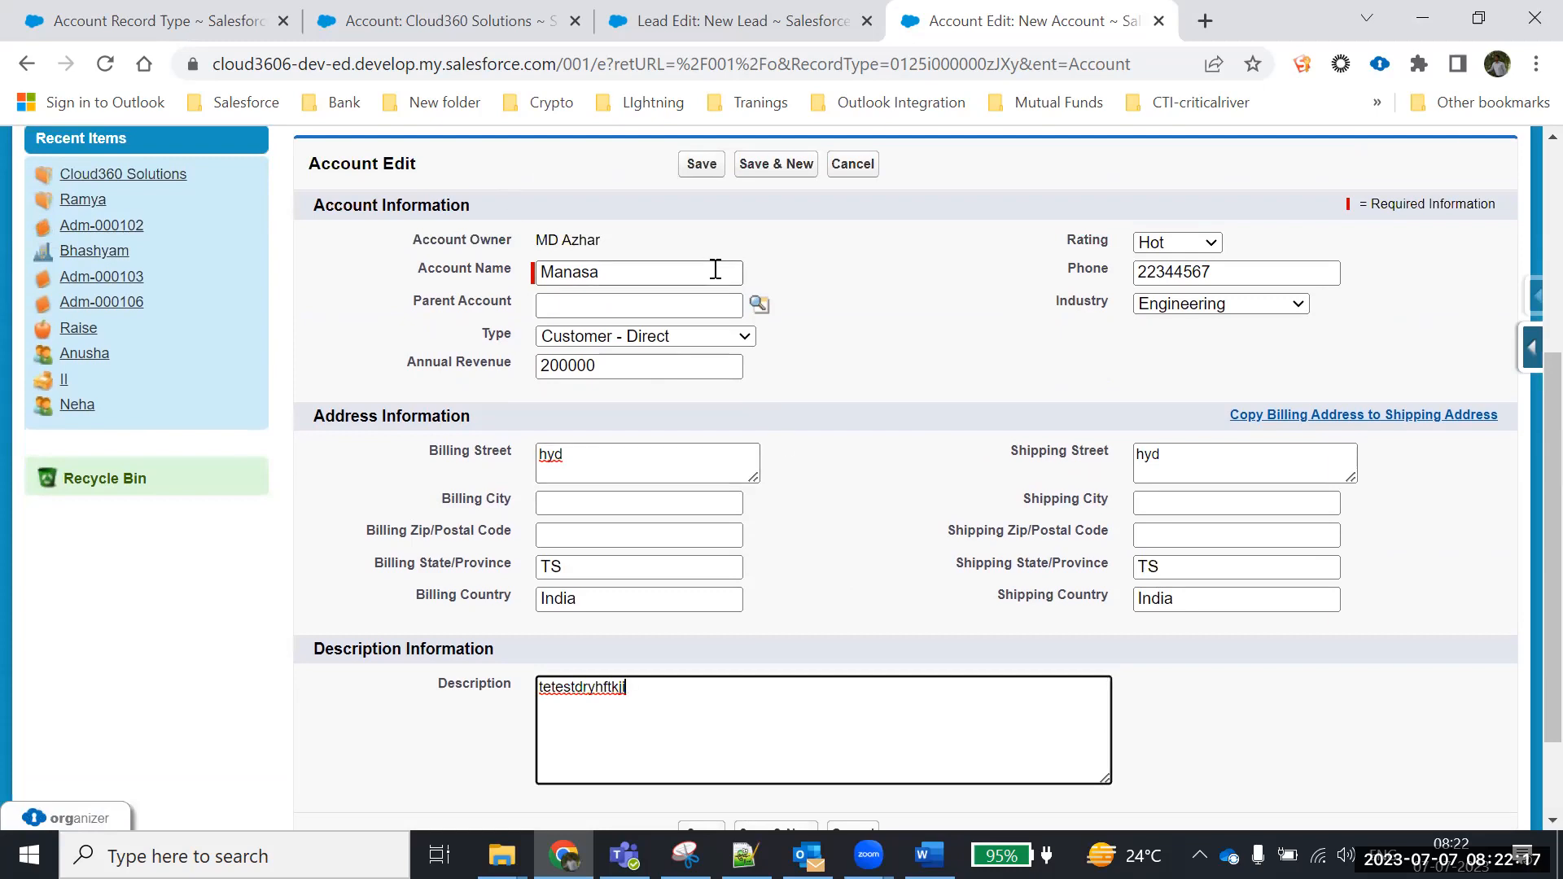
scroll(745, 314, down, 1)
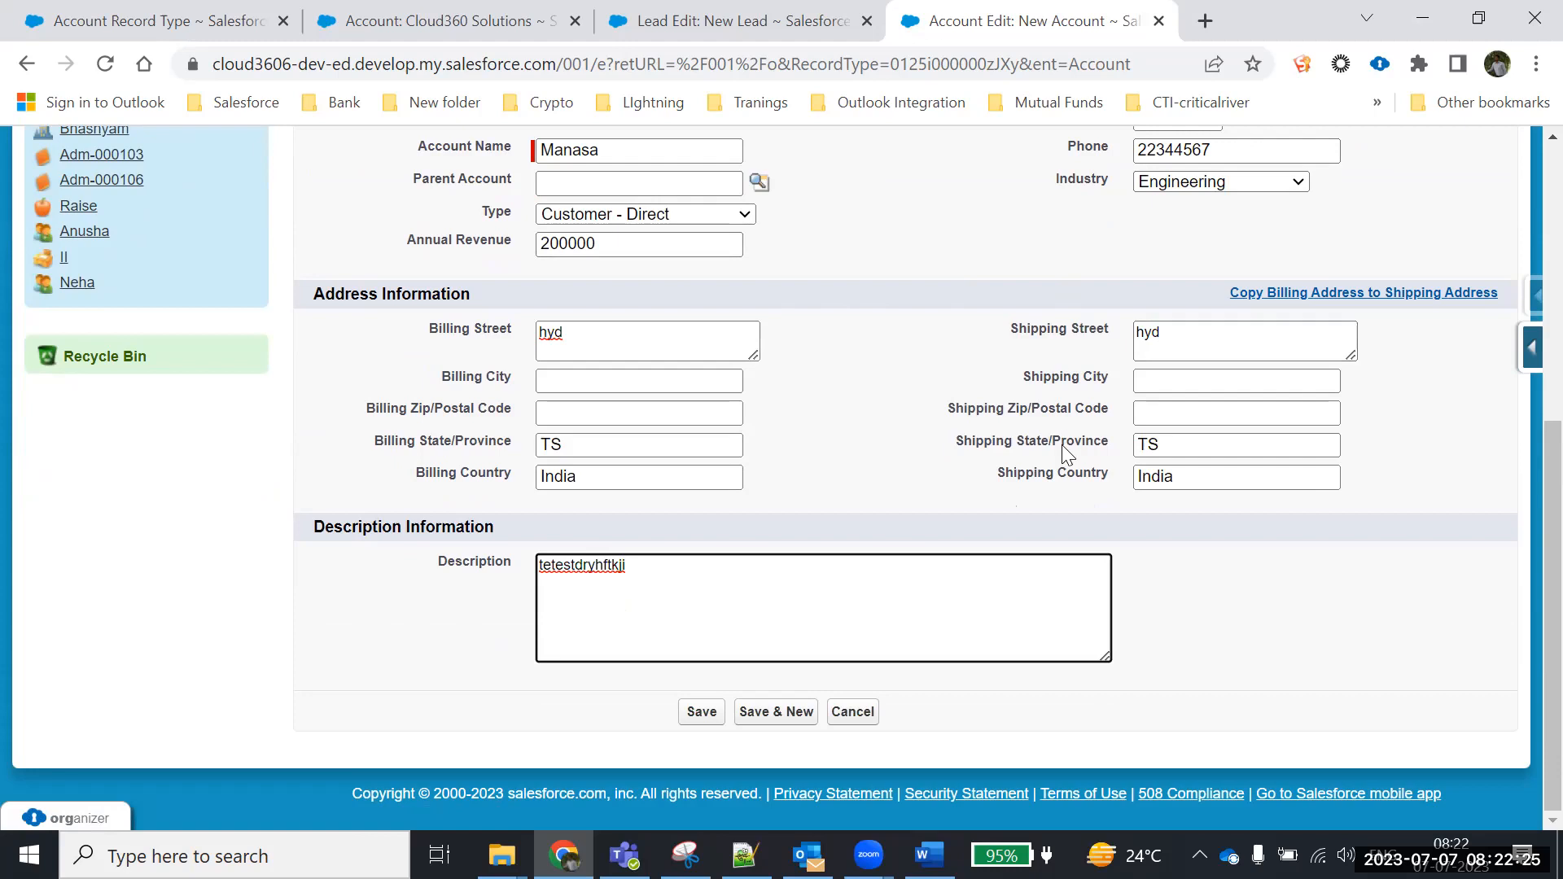
scroll(781, 350, up, 3)
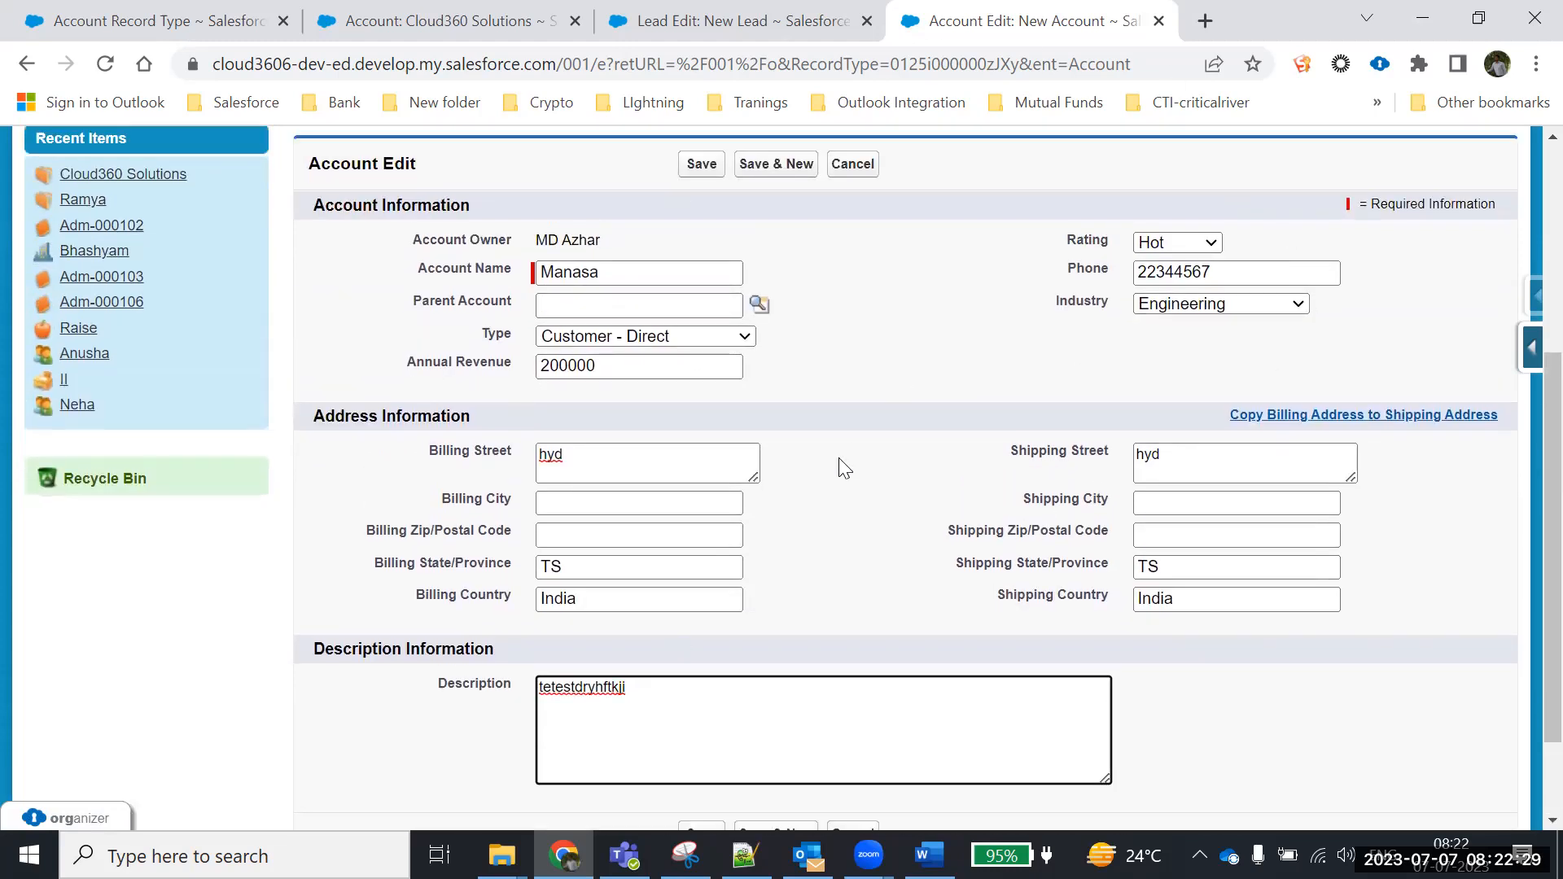
scroll(869, 498, down, 3)
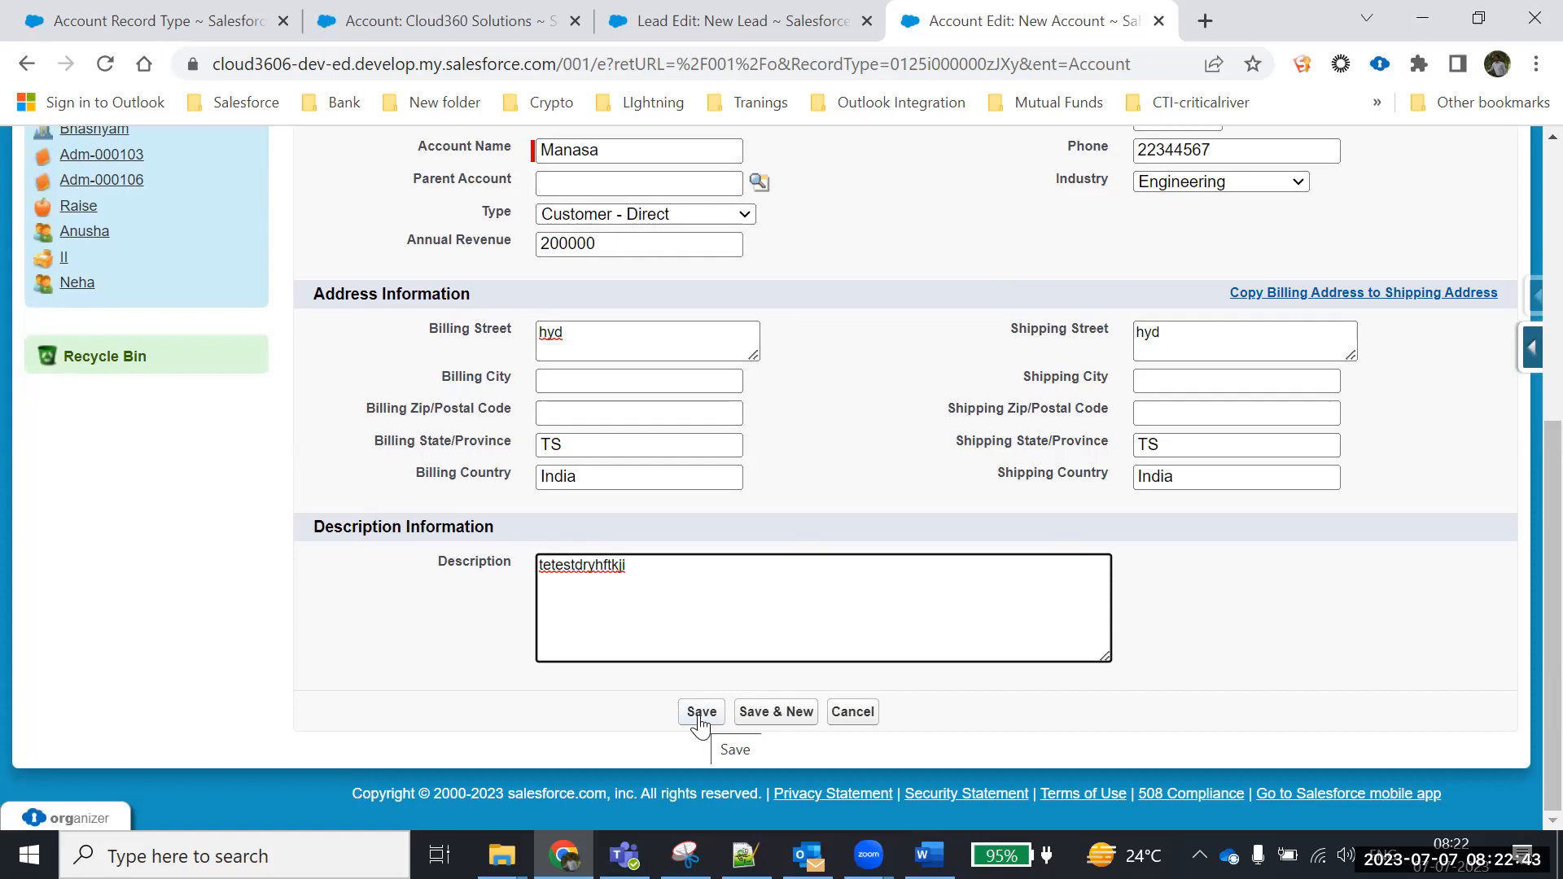
scroll(827, 656, up, 2)
scroll(851, 645, down, 2)
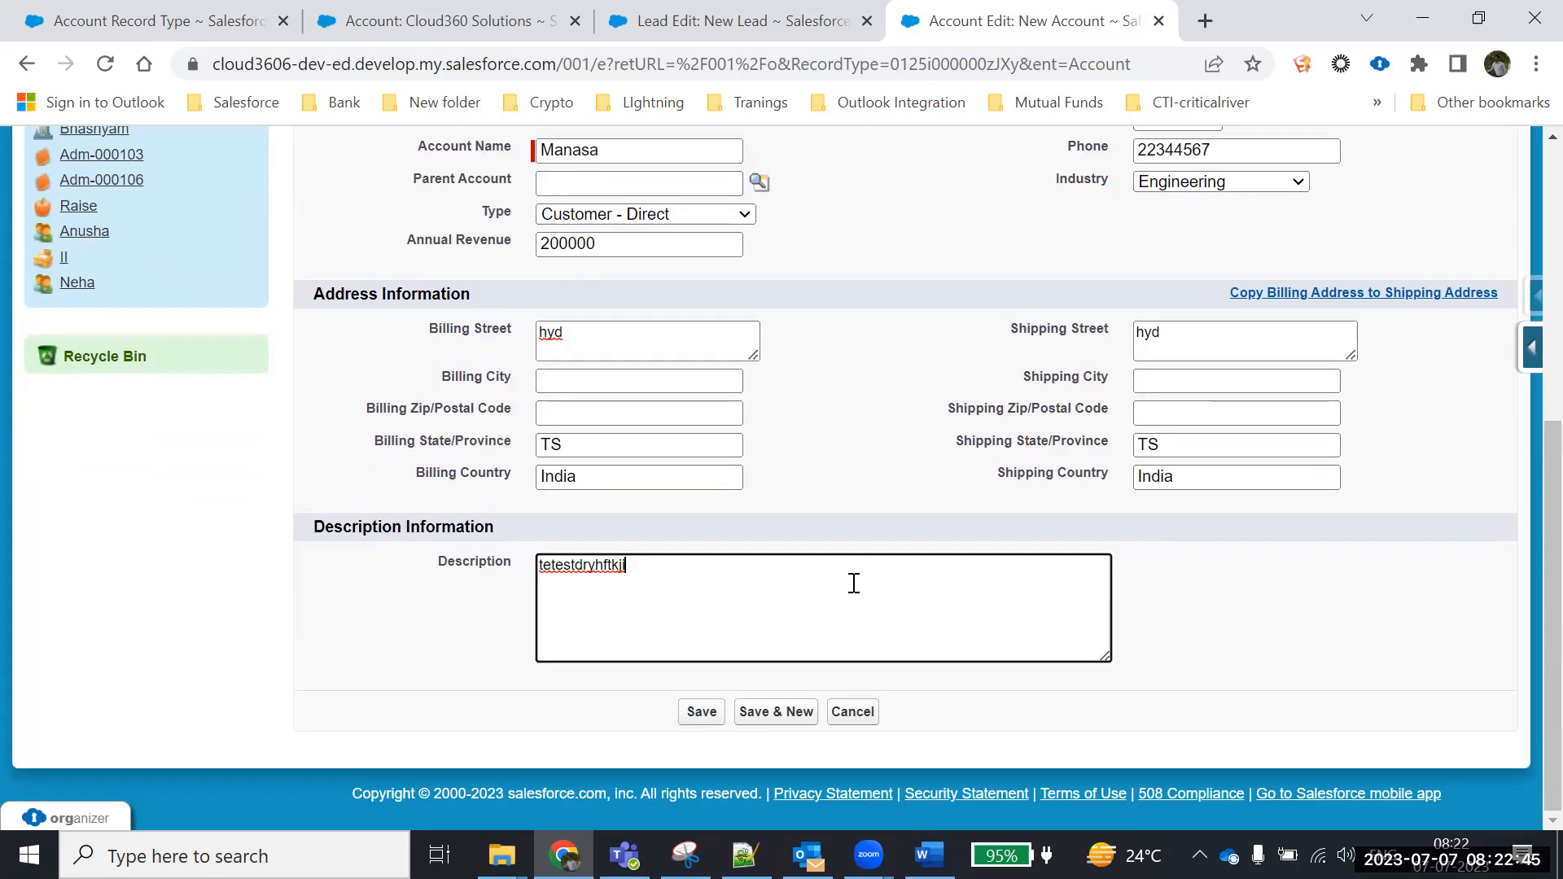
Save the new Individual Customer account
click(702, 715)
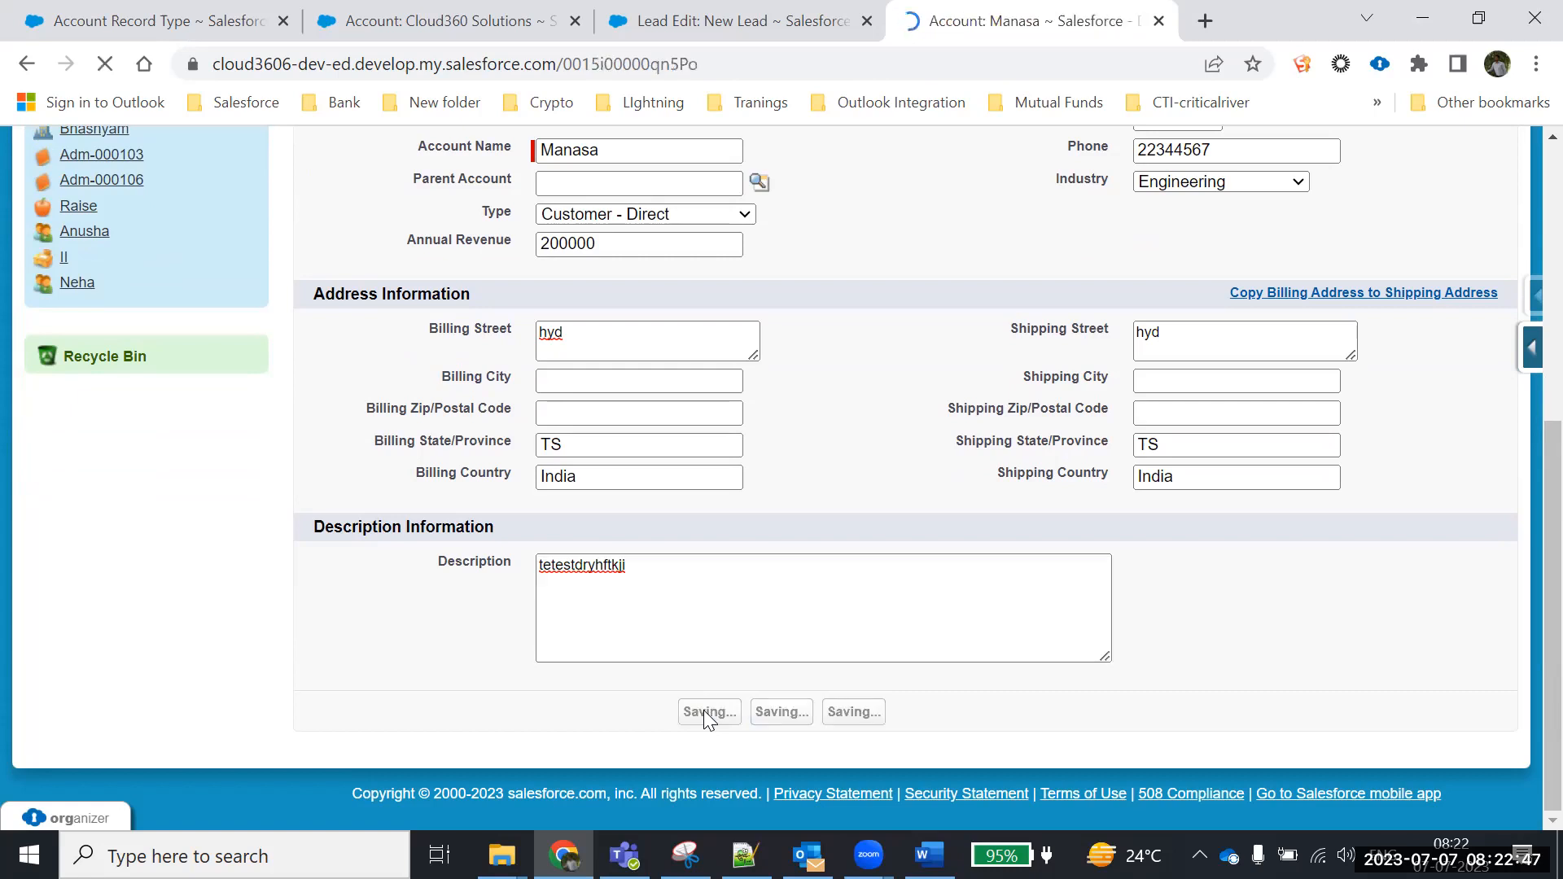
scroll(1205, 570, down, 5)
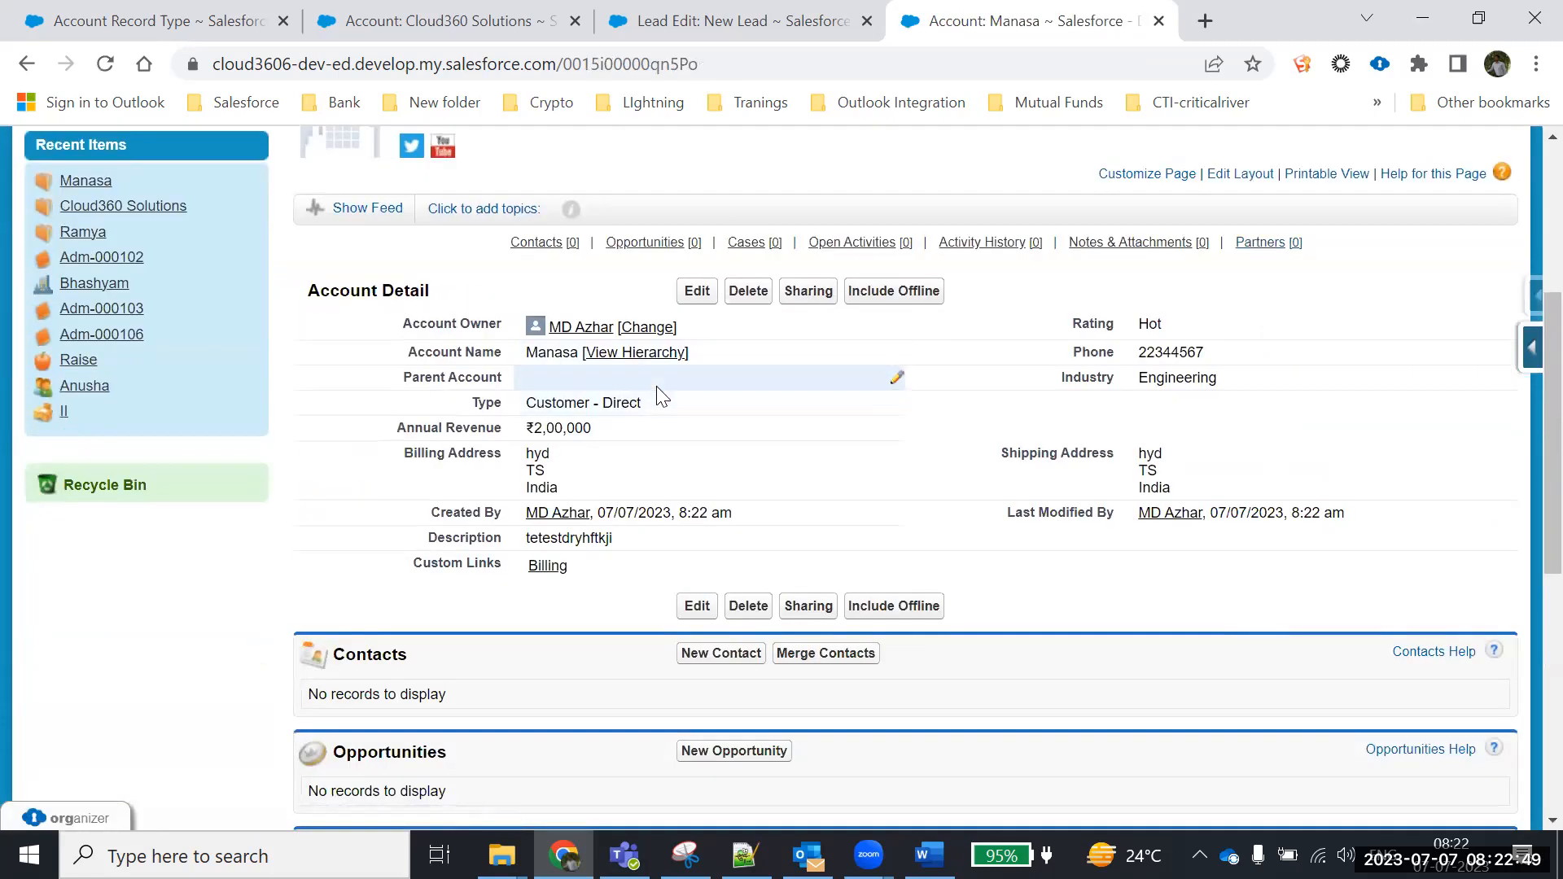
scroll(548, 272, up, 3)
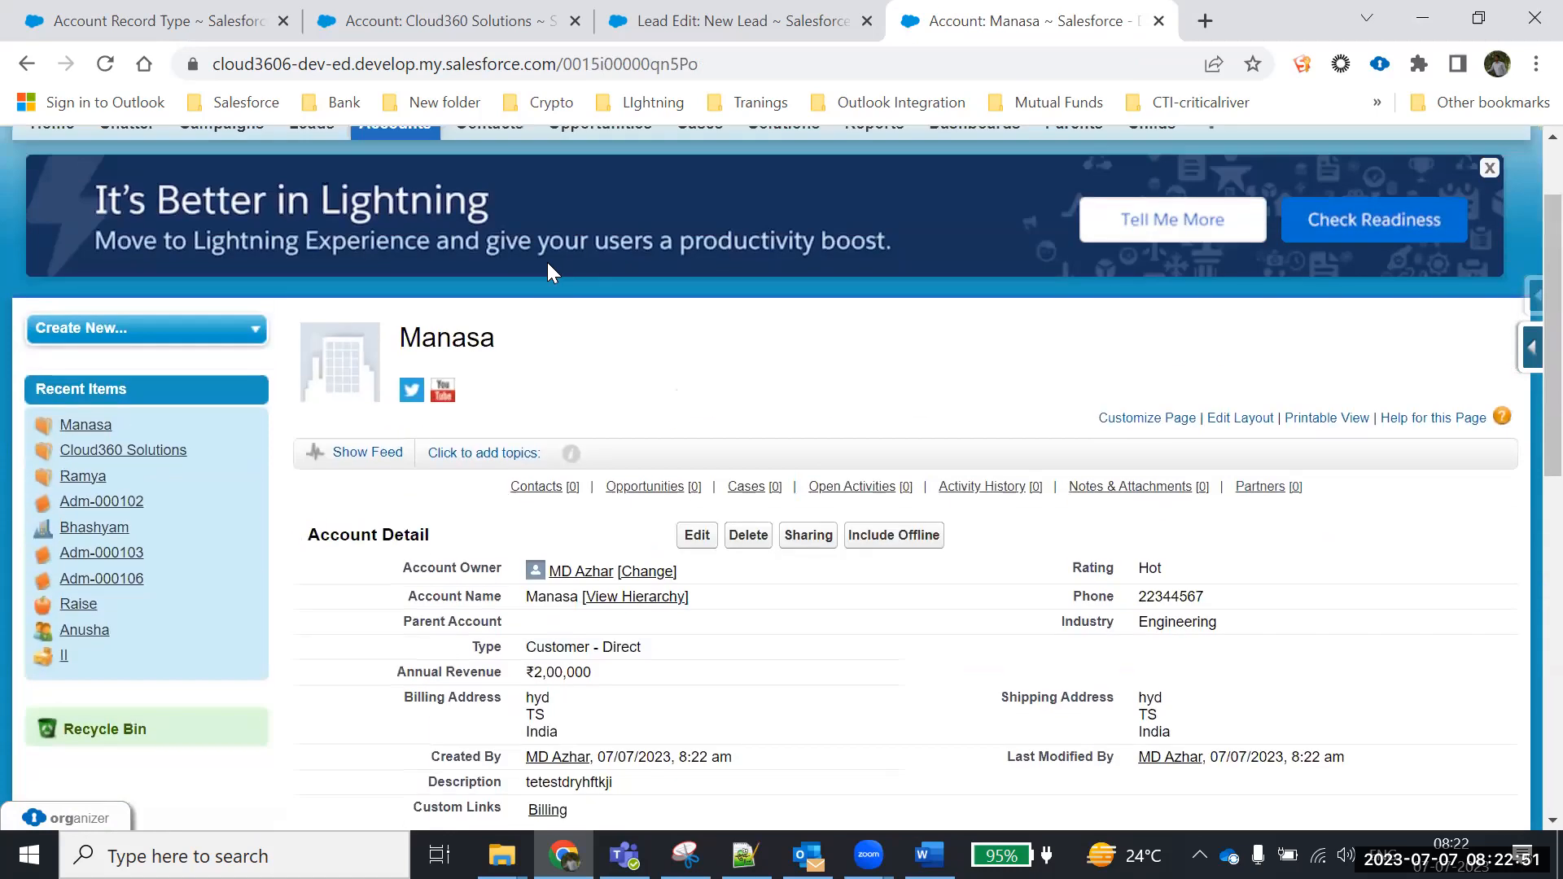
scroll(505, 268, up, 2)
In a new Accounts tab, start a new account with the Business Customer record type
right_click(402, 256)
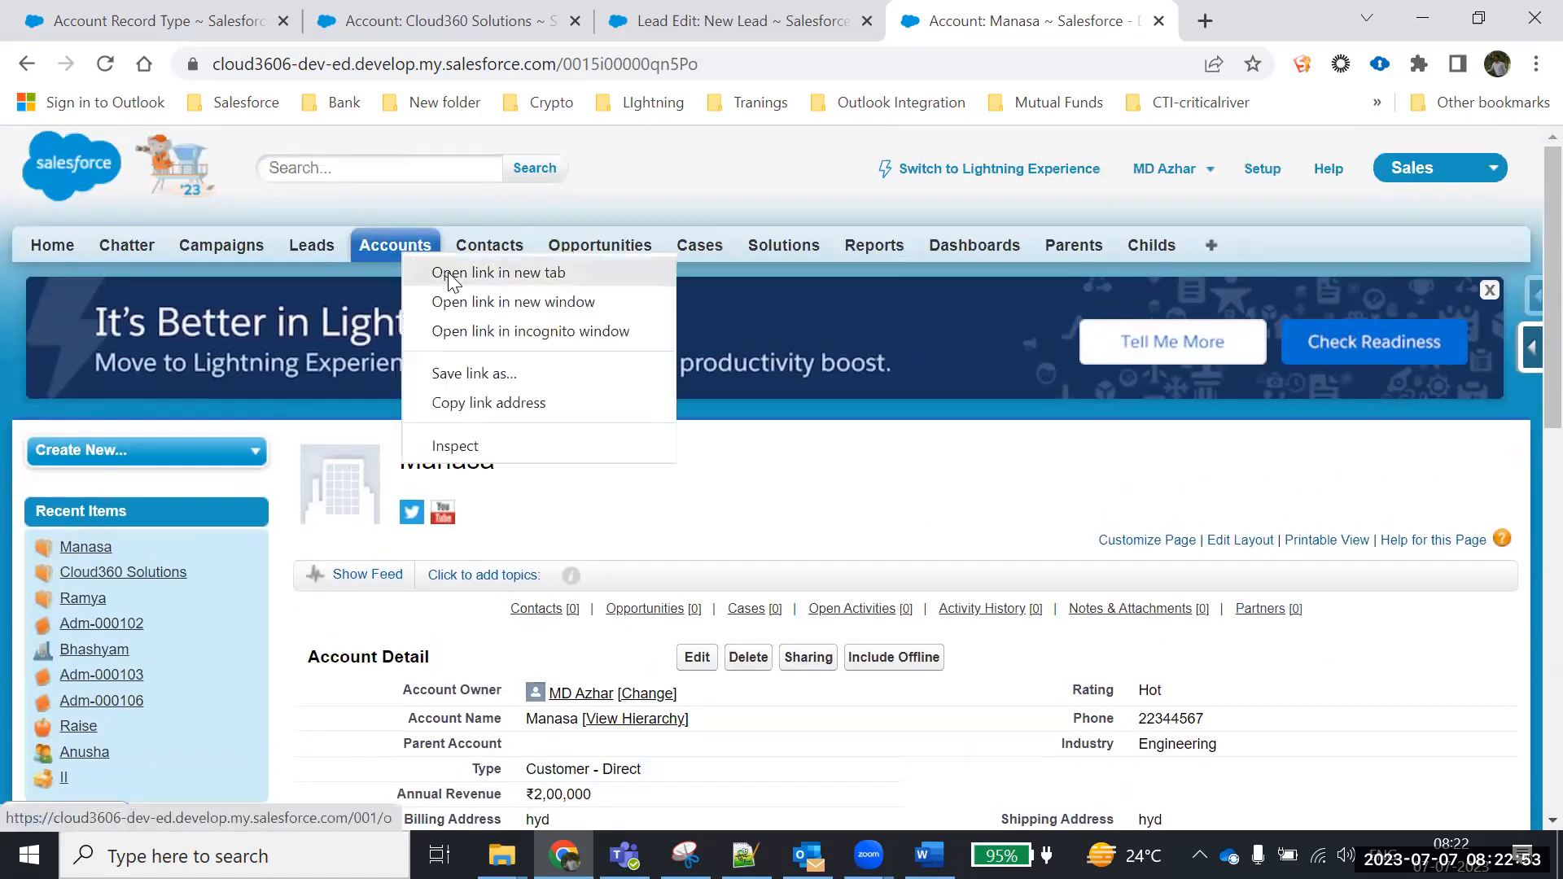
click(449, 281)
key(ctrl+Tab)
scroll(691, 335, down, 3)
click(691, 337)
scroll(700, 448, down, 2)
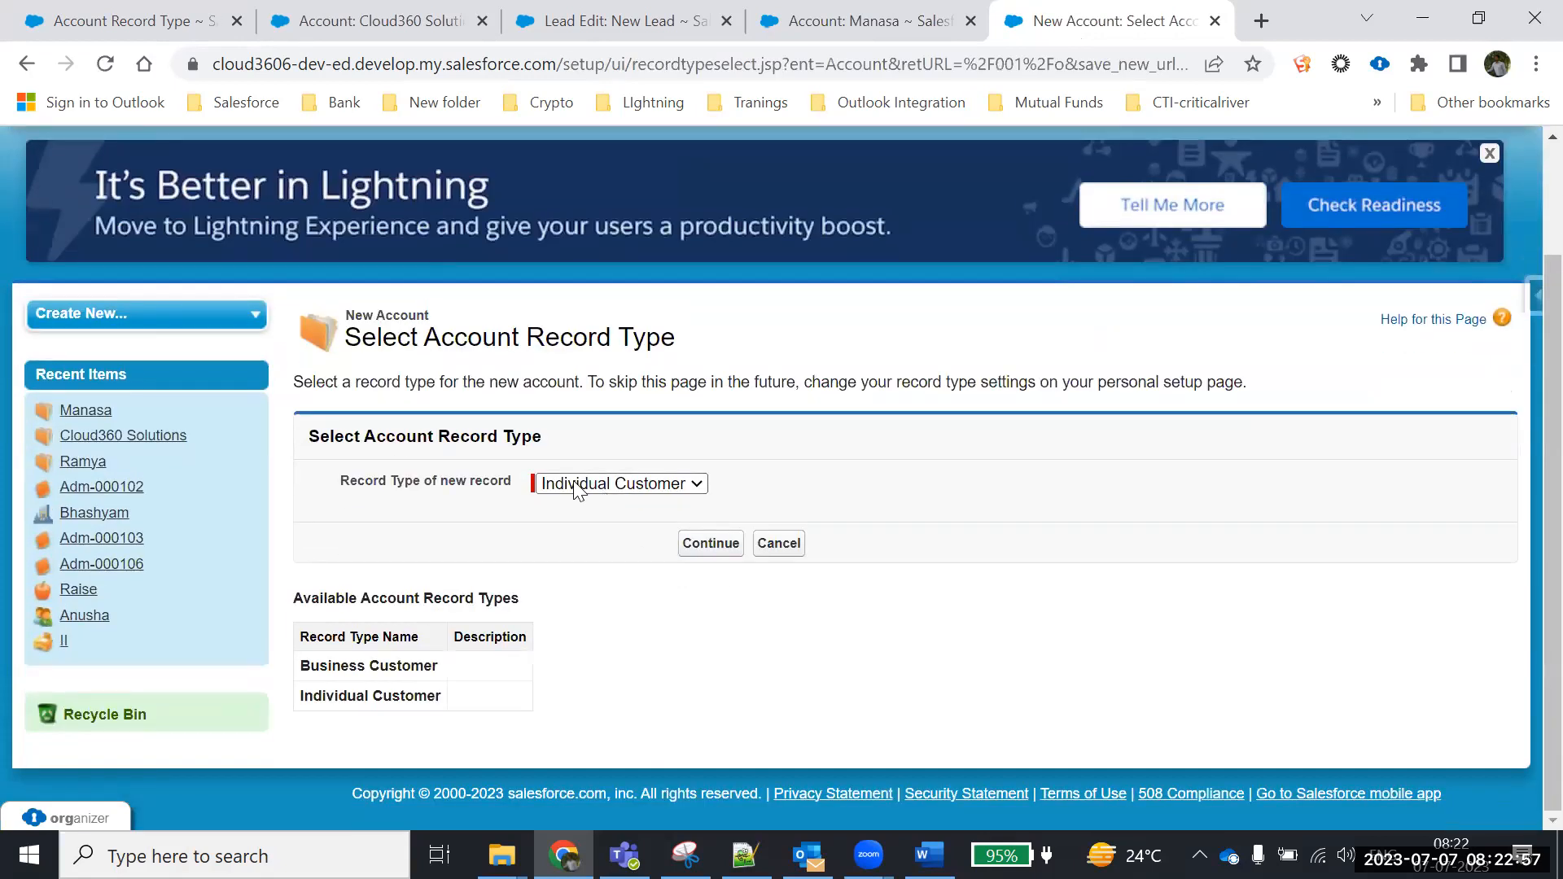
click(601, 485)
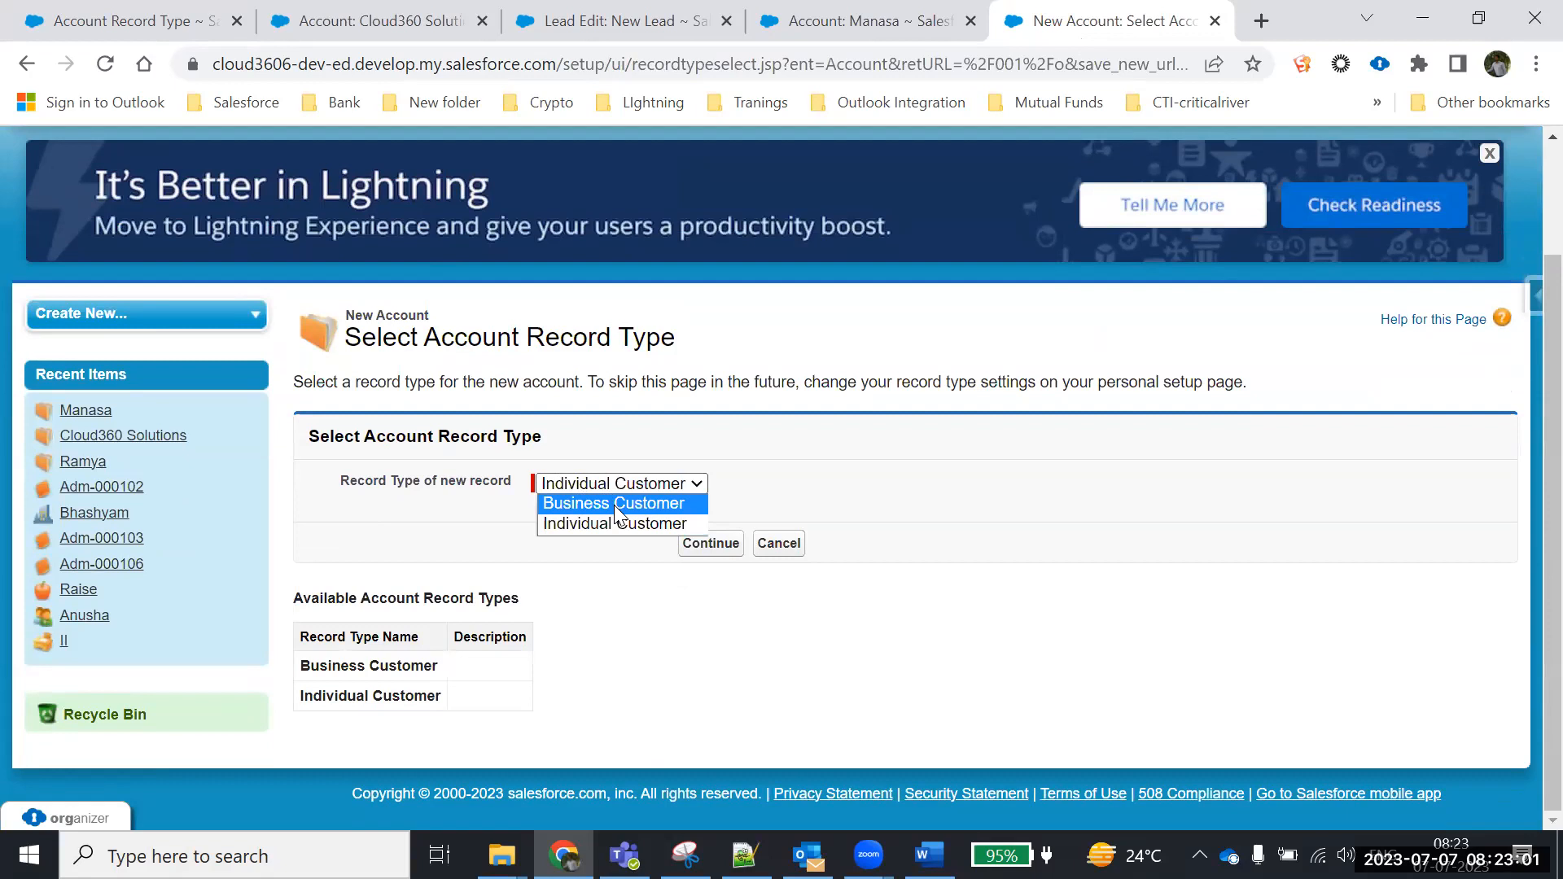
click(614, 505)
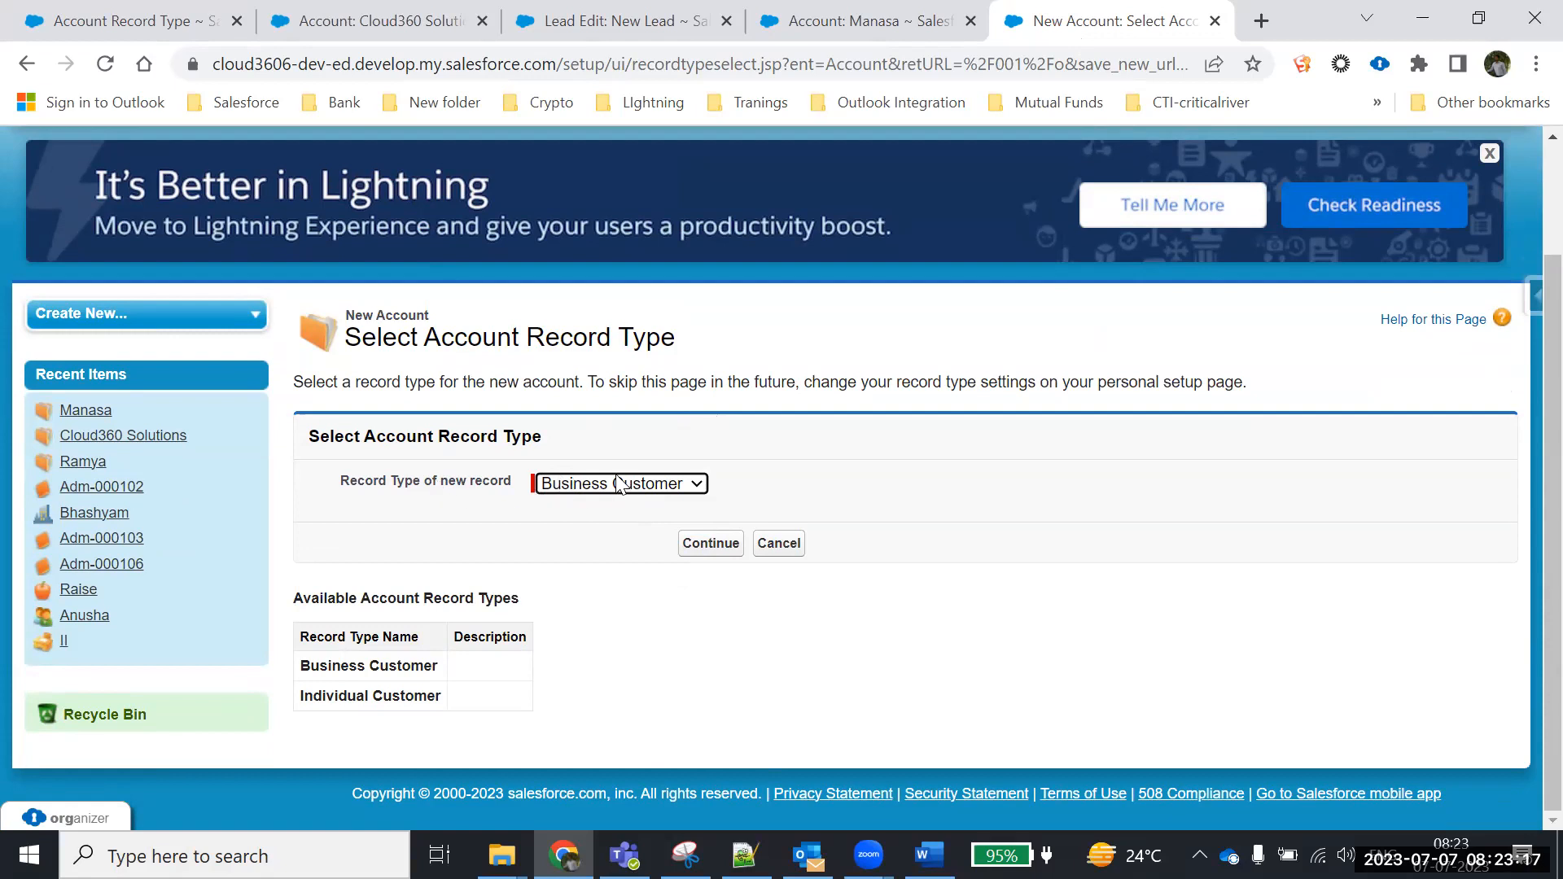
click(709, 545)
Name the account '360' and set its Type to Prospect and Industry to Government
scroll(730, 568, down, 5)
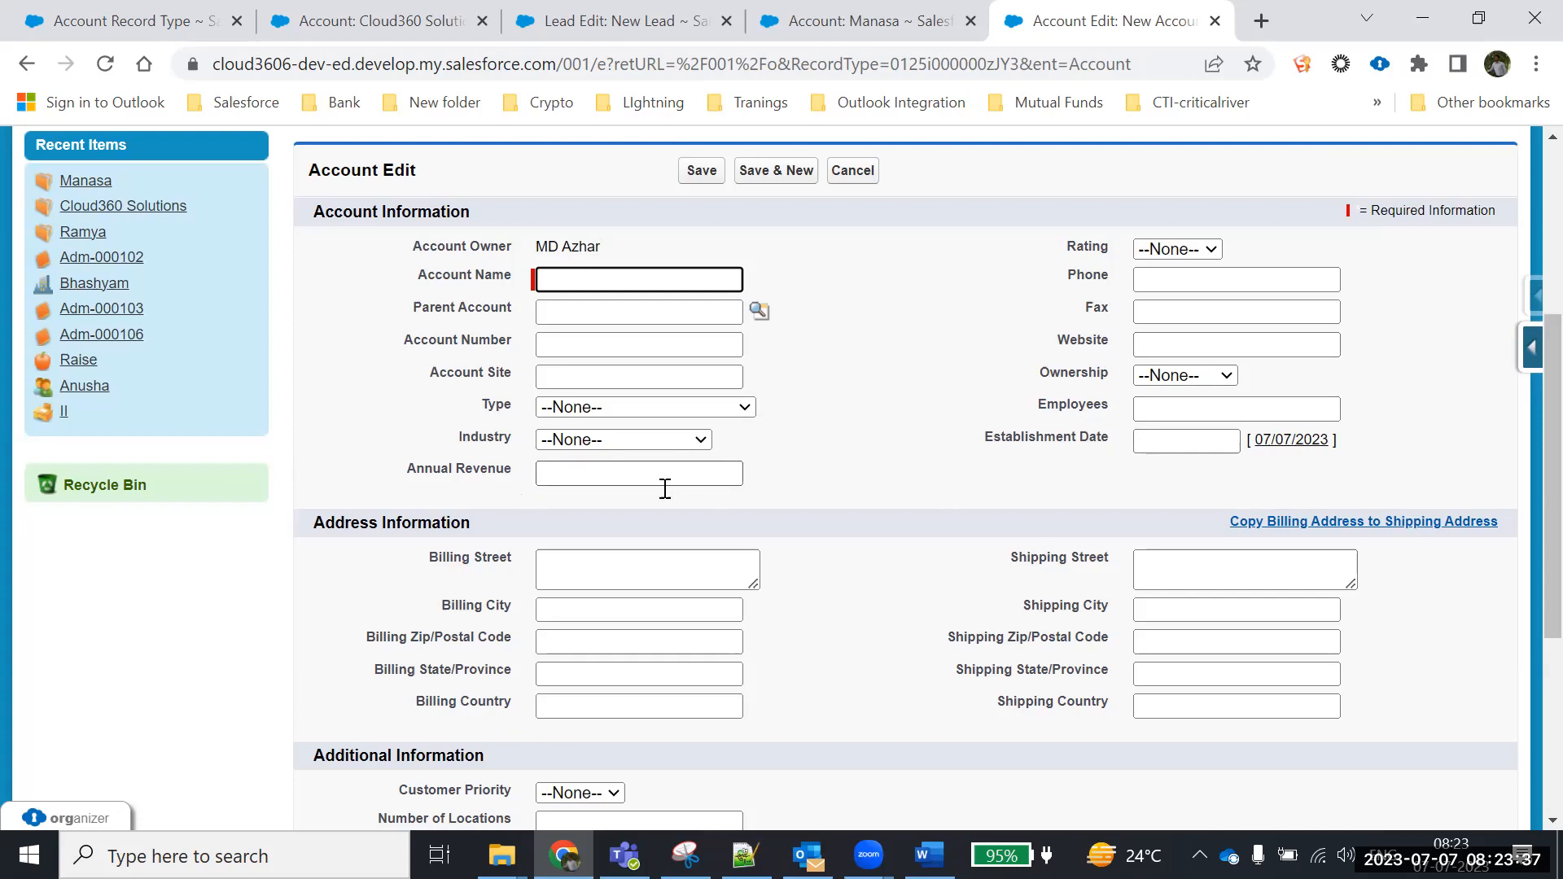
scroll(1142, 440, down, 3)
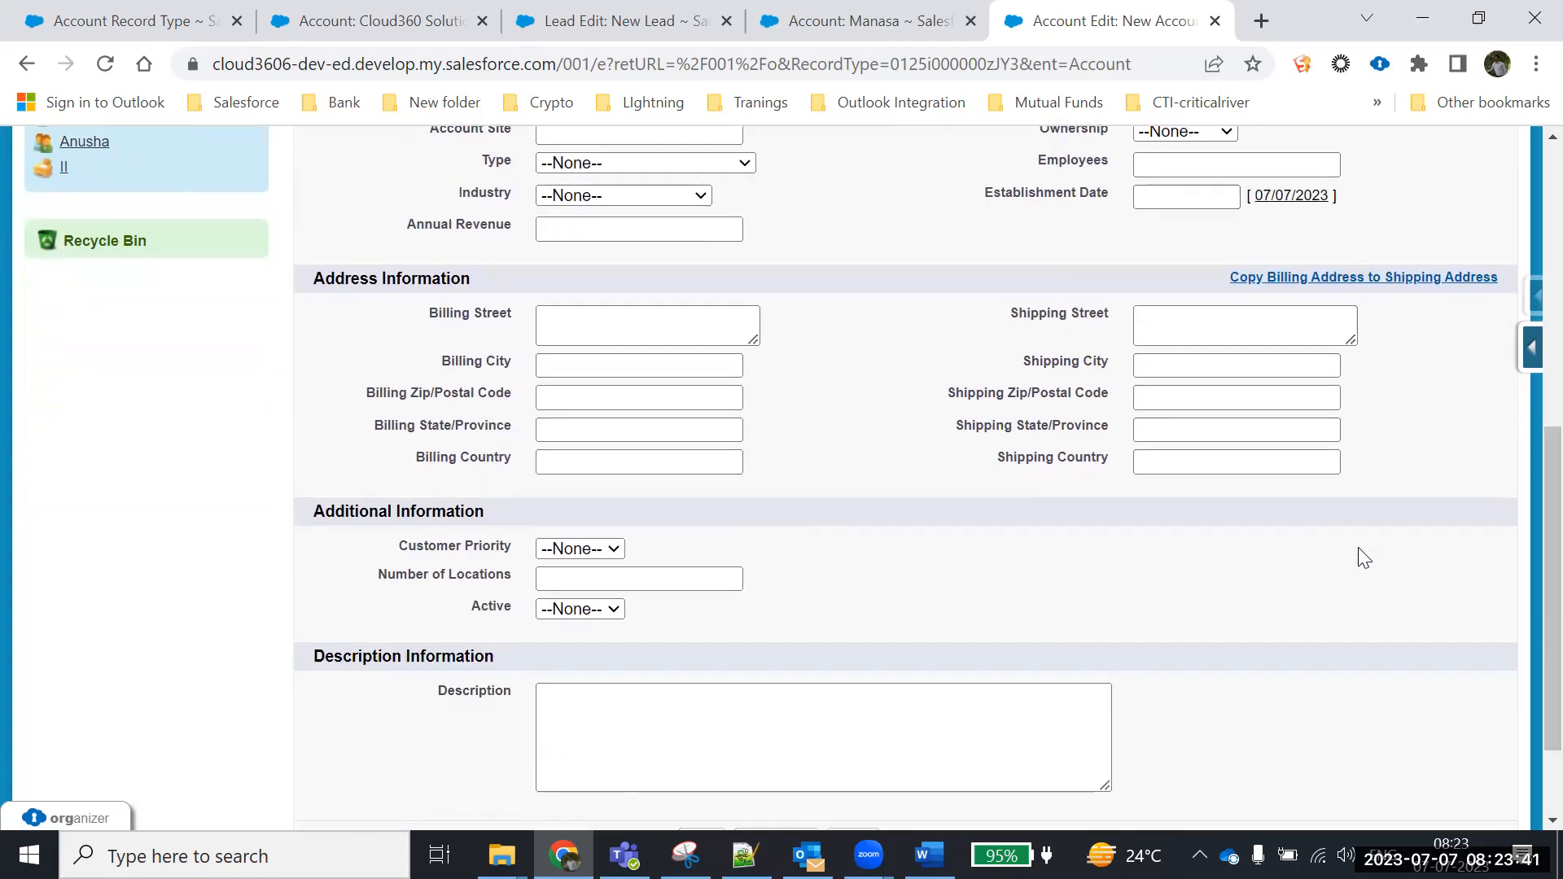
scroll(691, 628, up, 3)
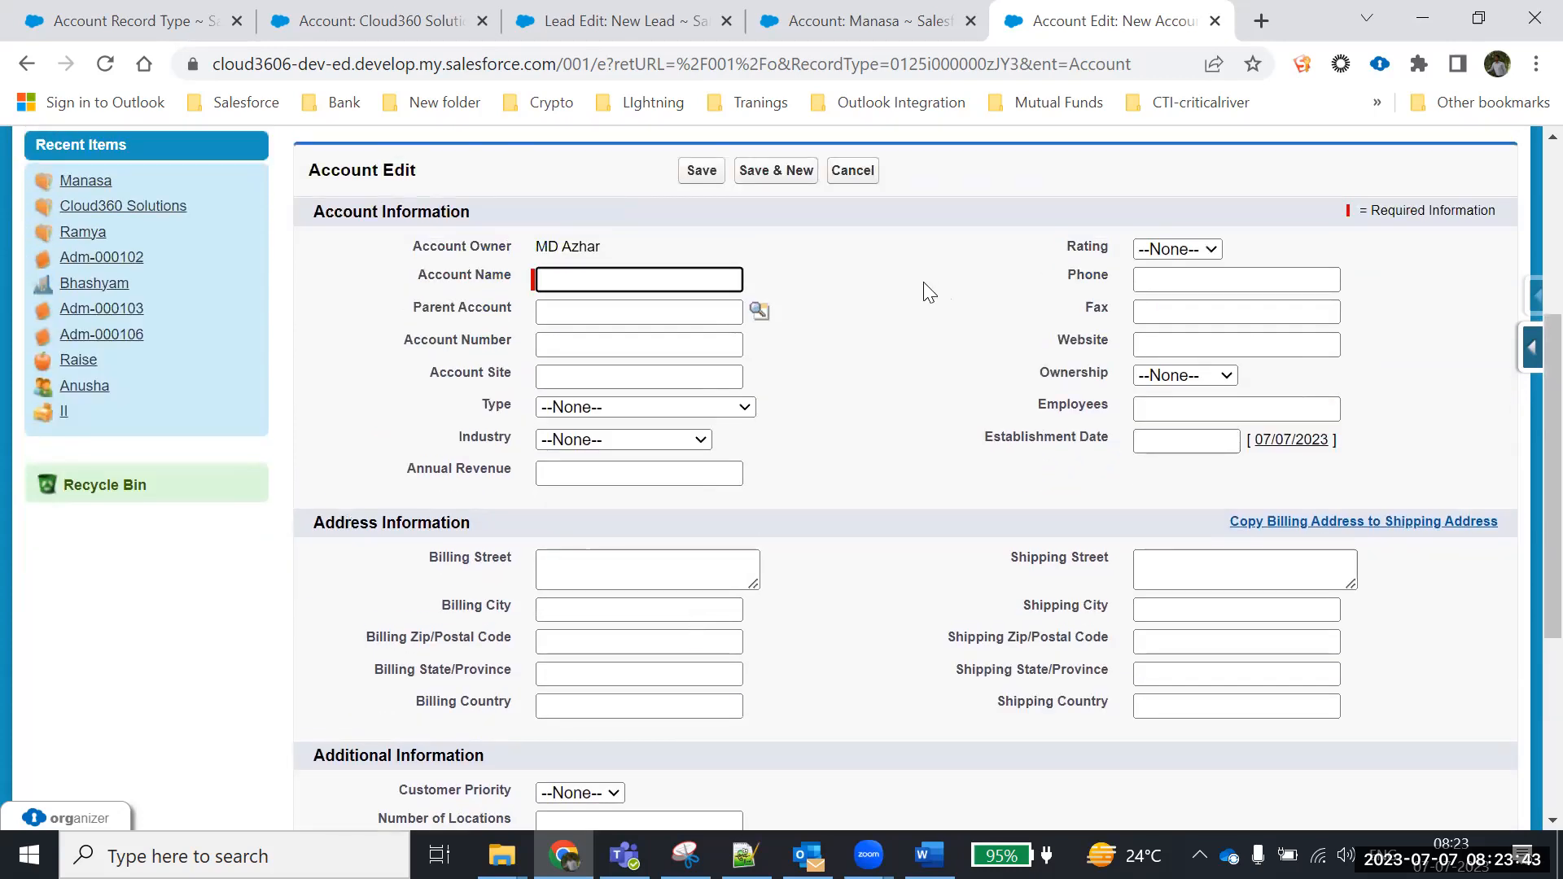
scroll(904, 474, down, 5)
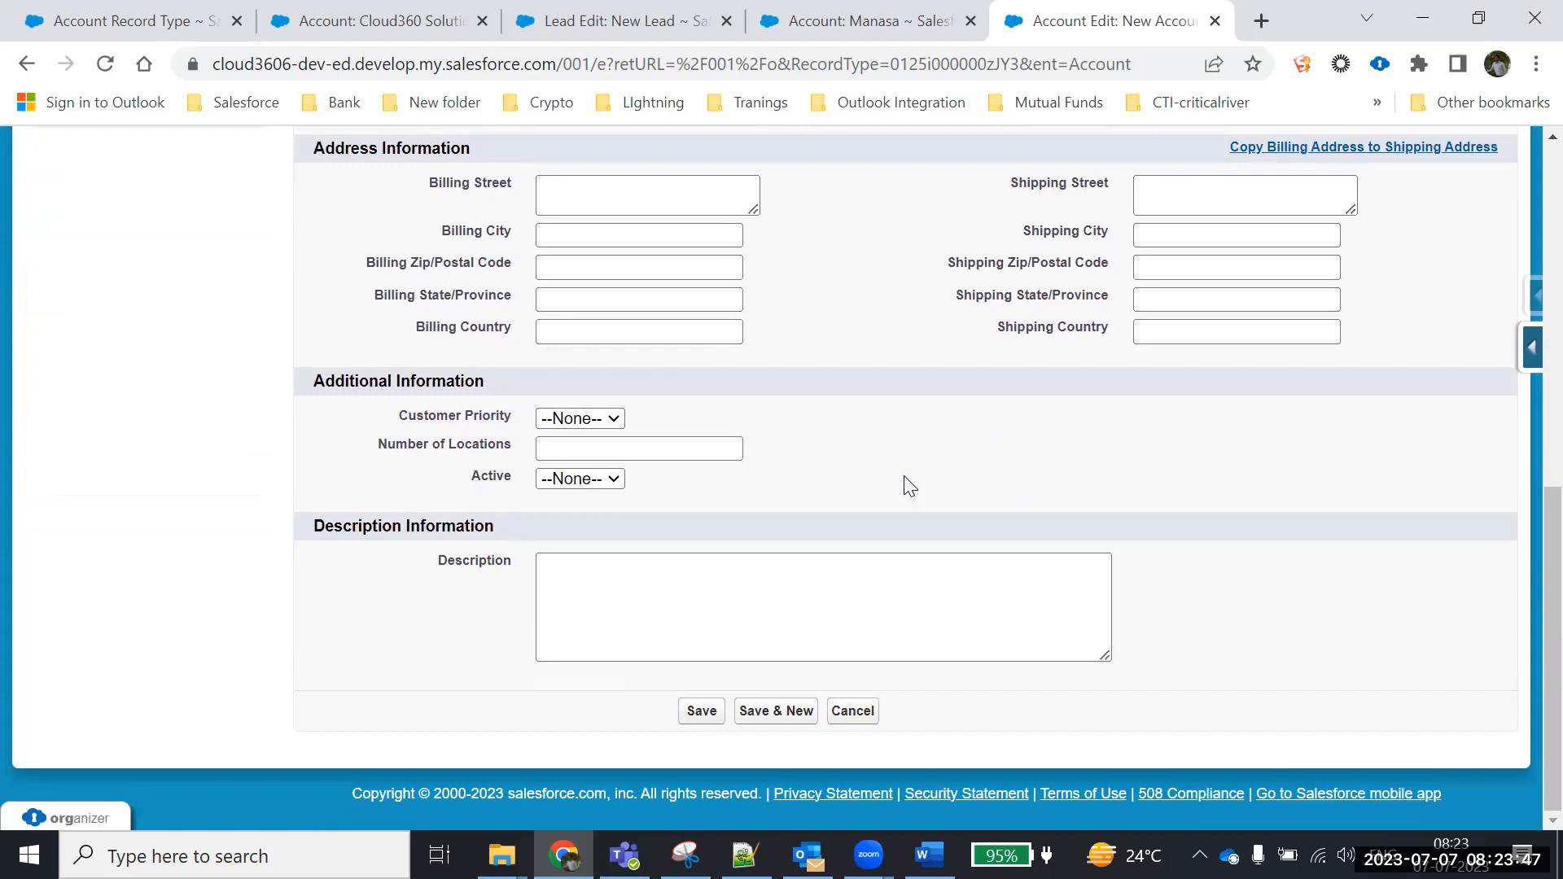
scroll(904, 475, up, 6)
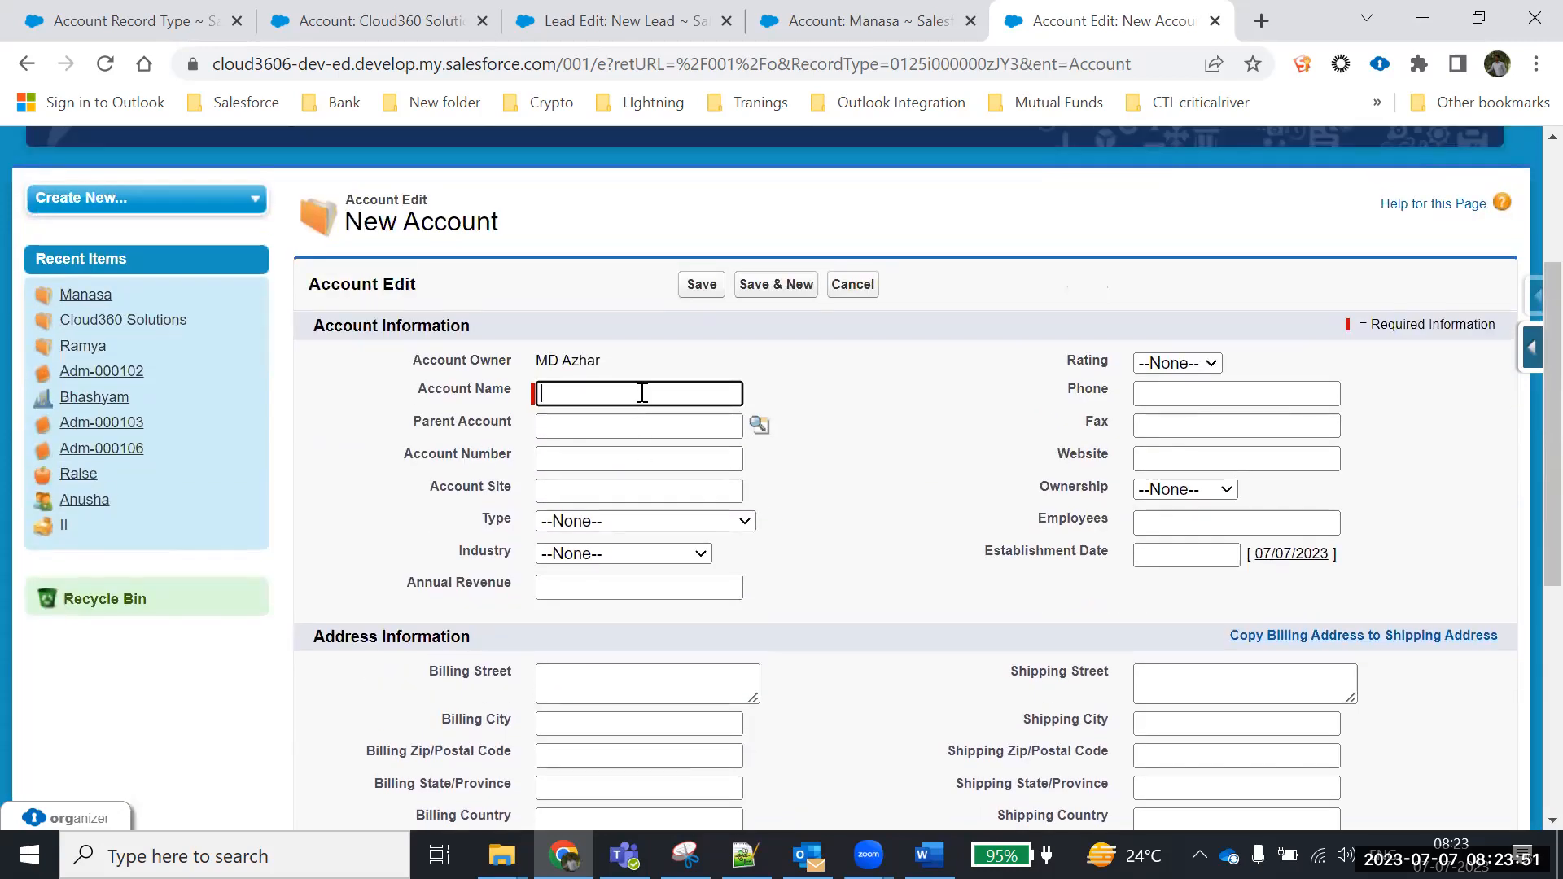
text(360)
click(595, 521)
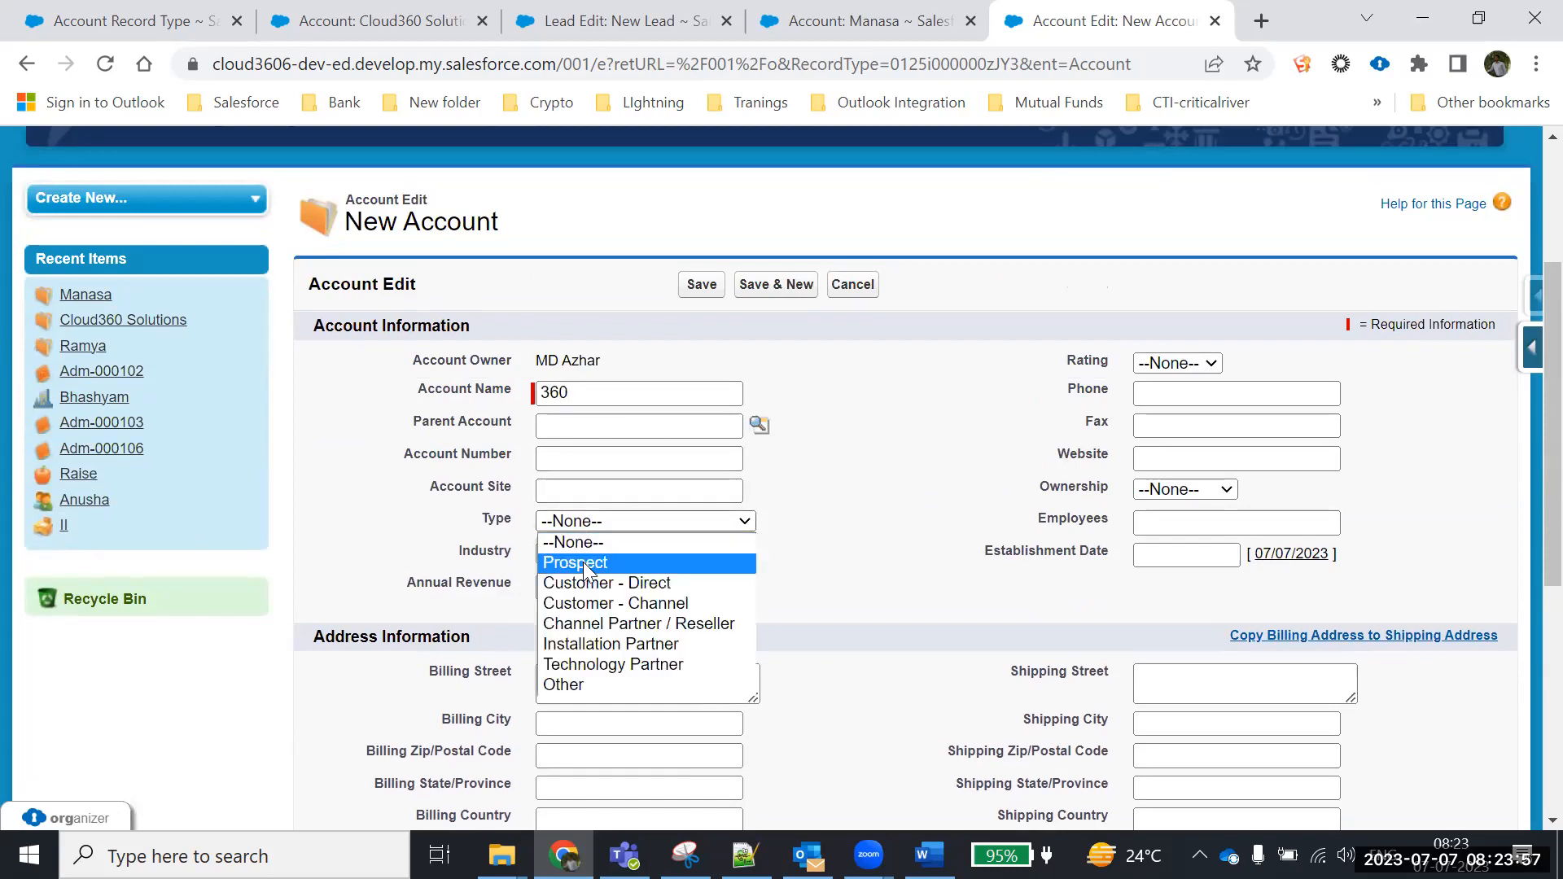
click(589, 560)
click(589, 557)
click(588, 488)
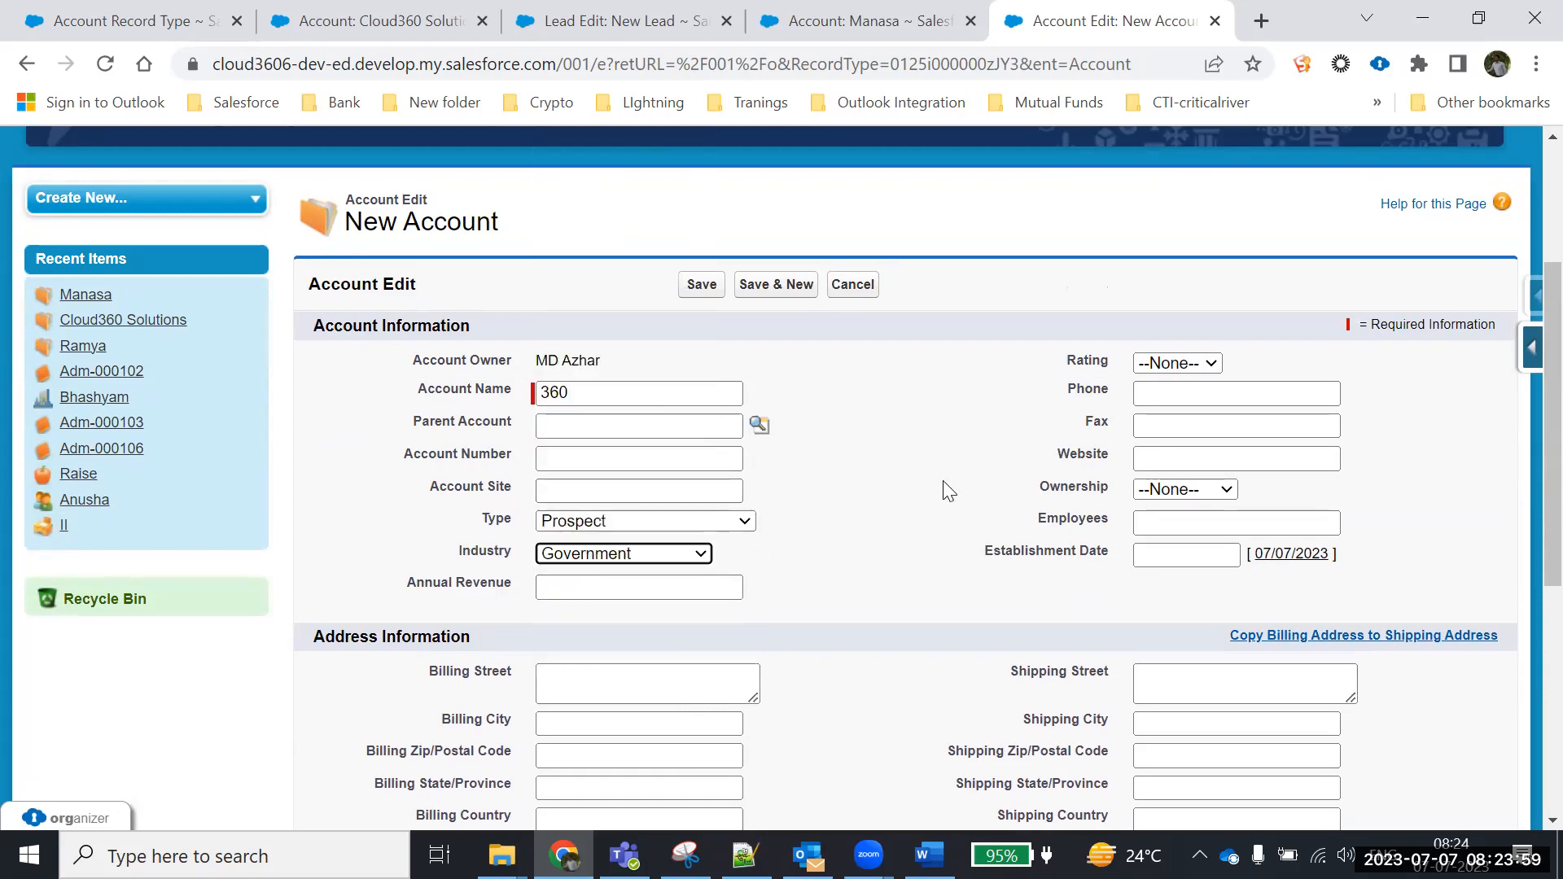
click(1178, 363)
click(1176, 395)
click(1173, 397)
text(568465645)
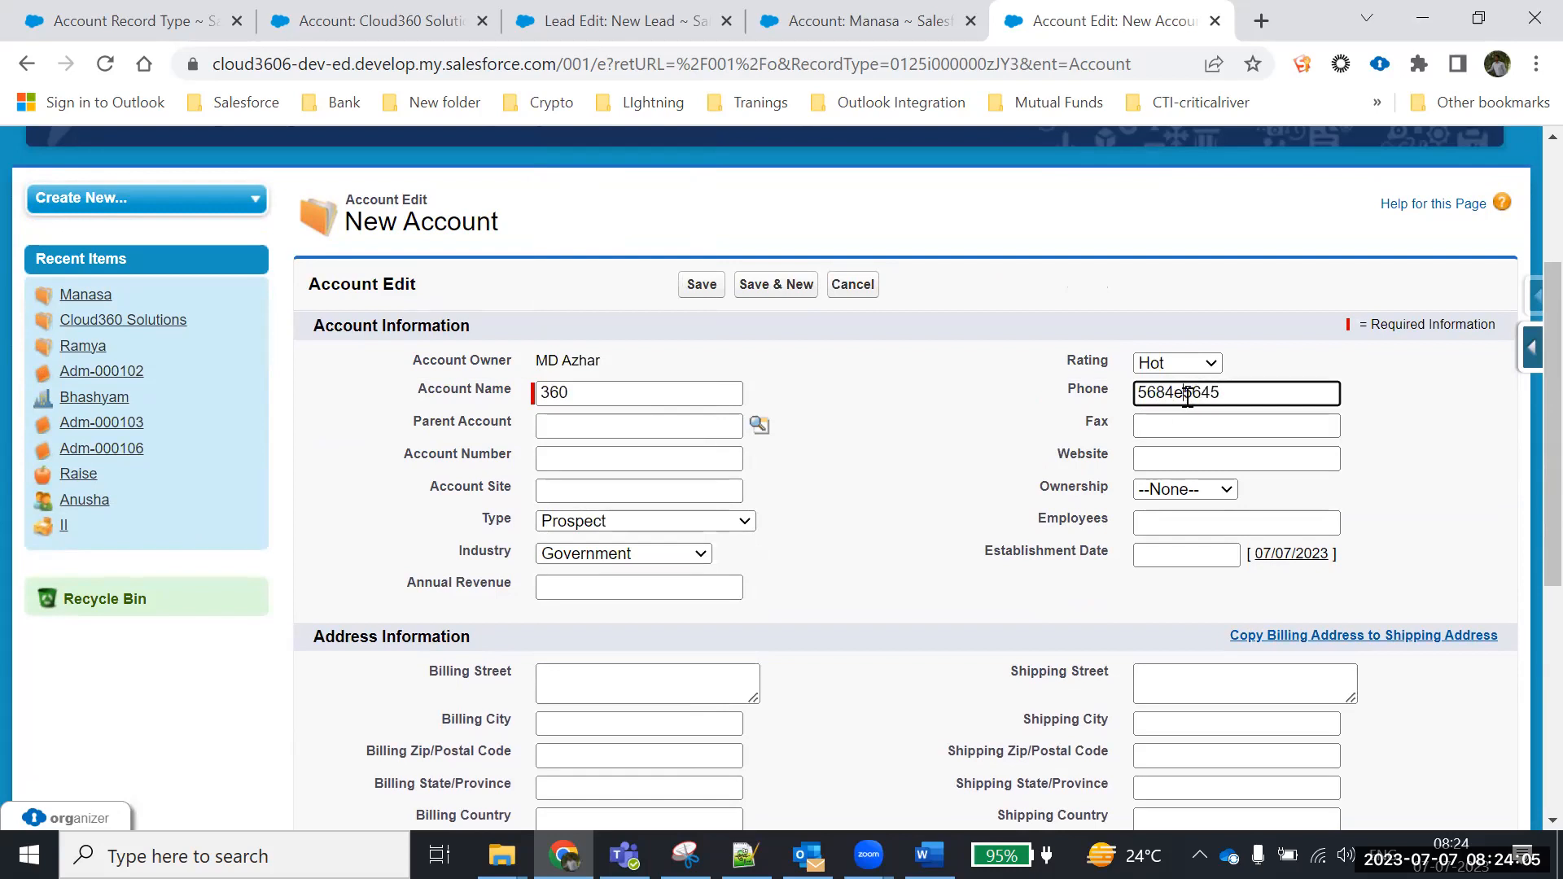
key(ctrl+a)
key(ctrl+c)
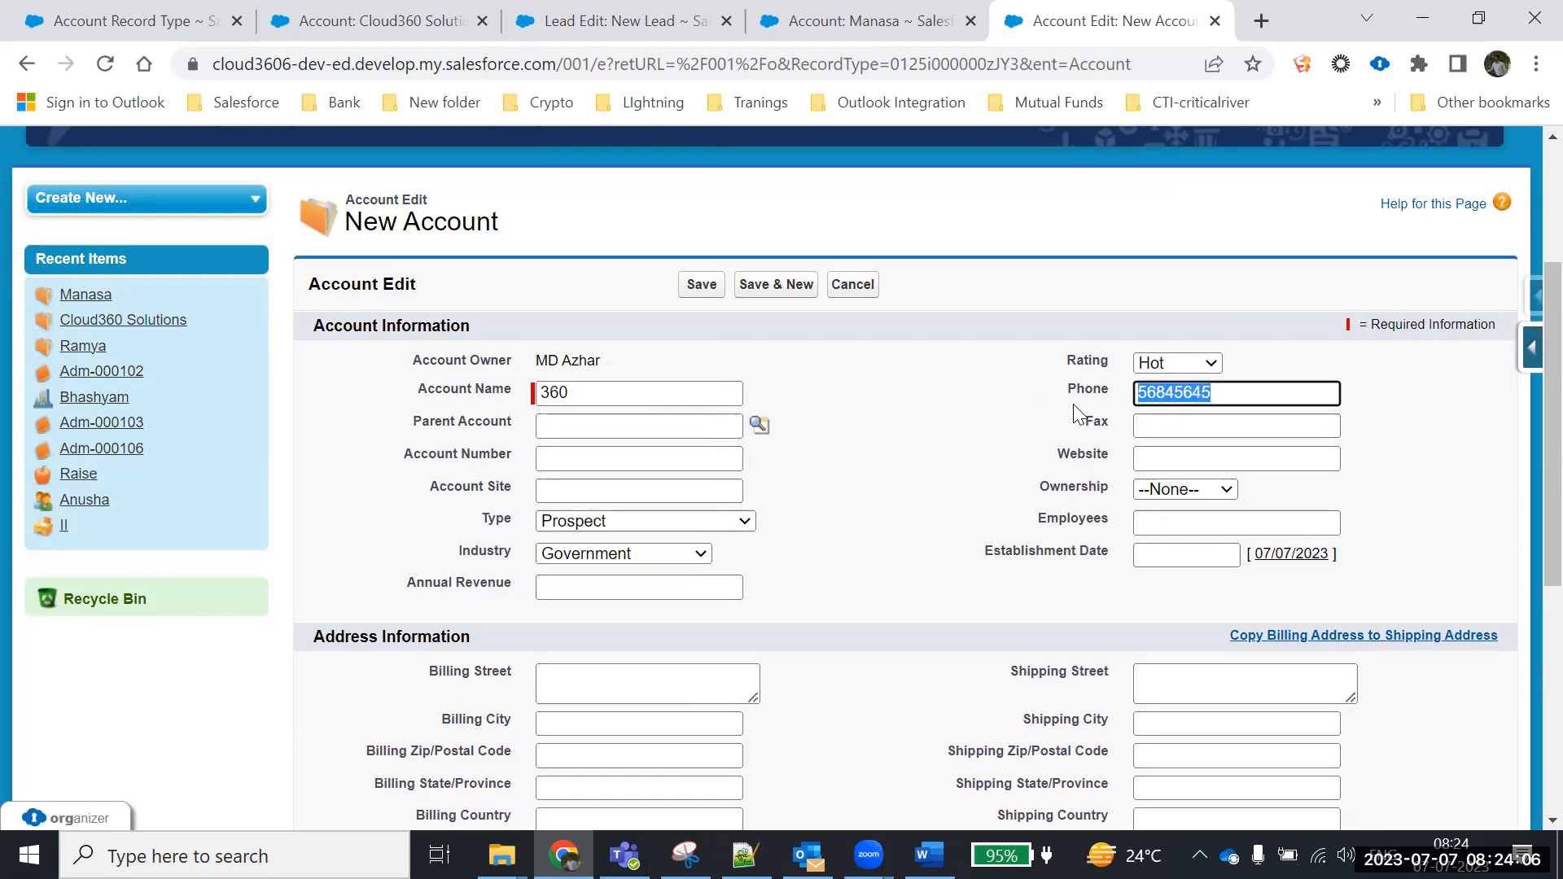
click(1142, 430)
key(ctrl+v)
click(1192, 456)
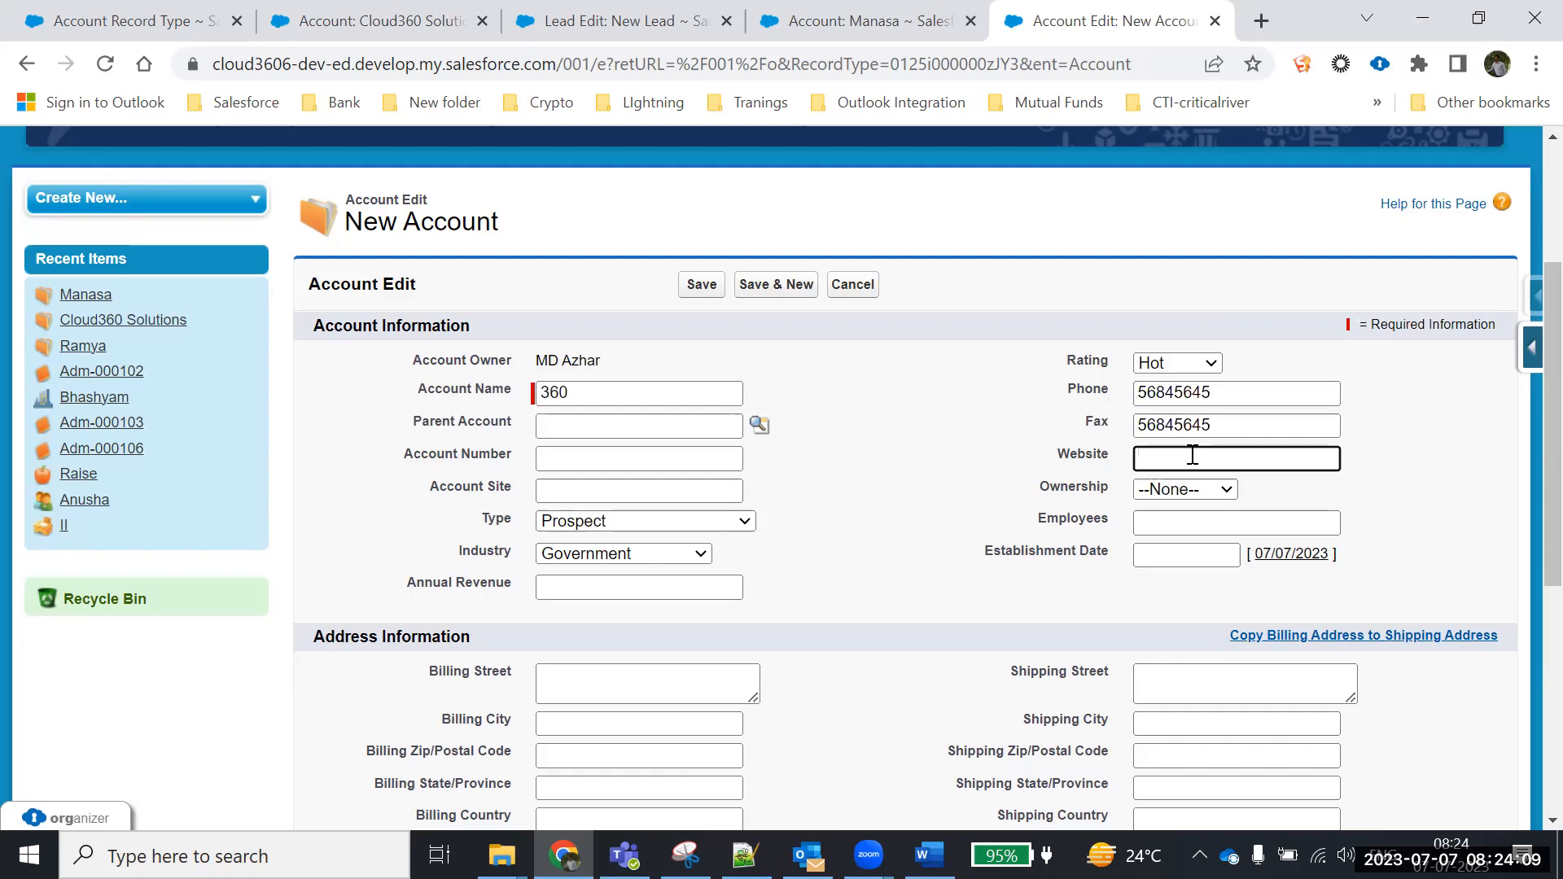
text(www.360.com)
Set Ownership to Private, employees to 5, and the establishment date to 01/05/2023
click(1183, 491)
click(1185, 548)
click(1179, 529)
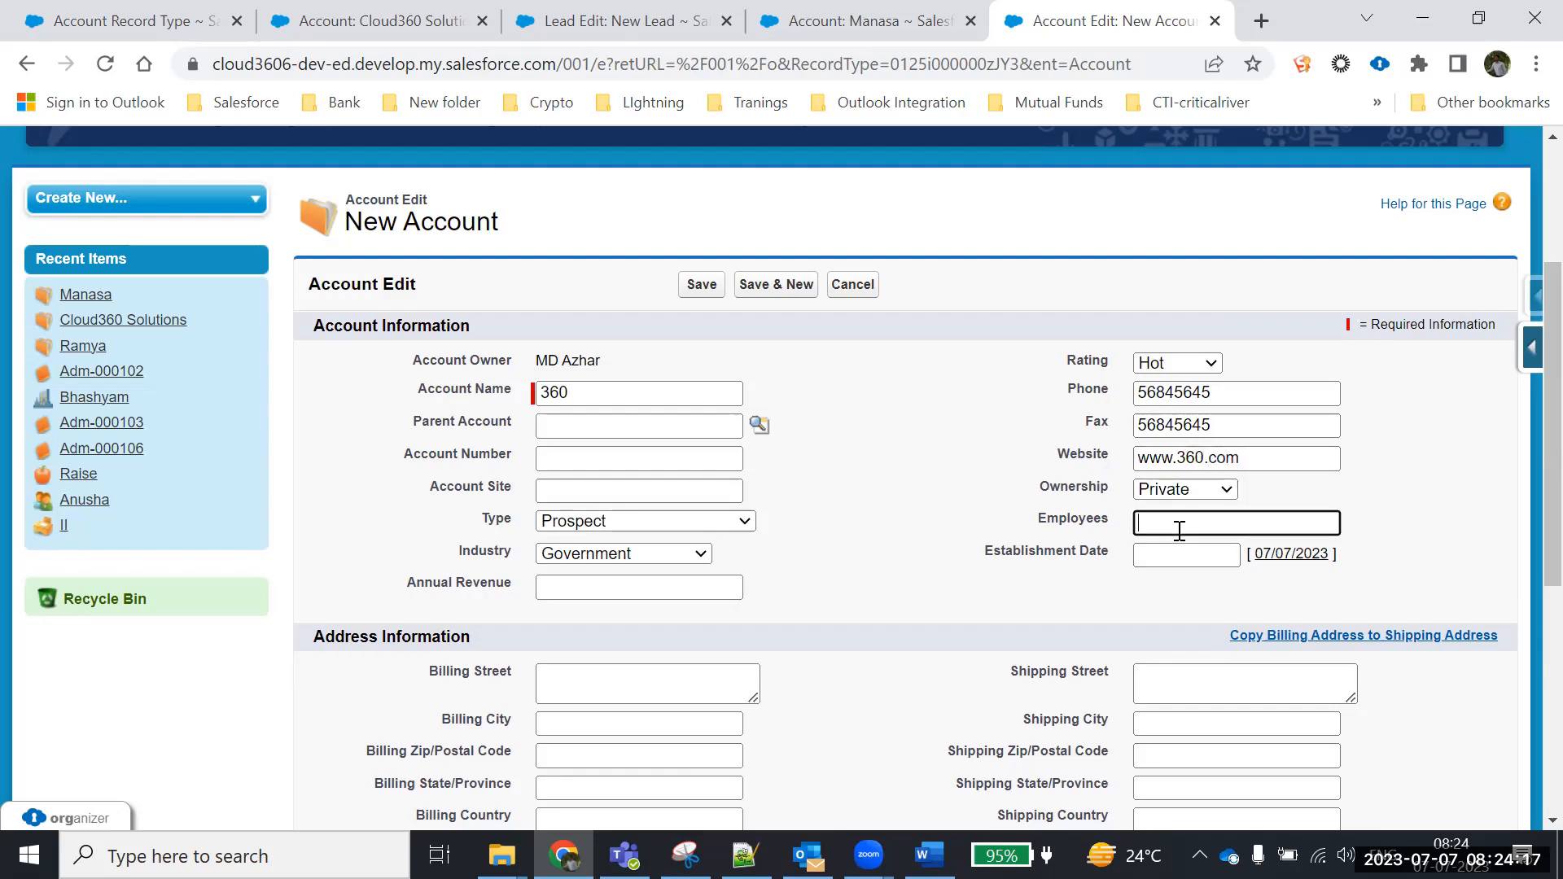
text(5)
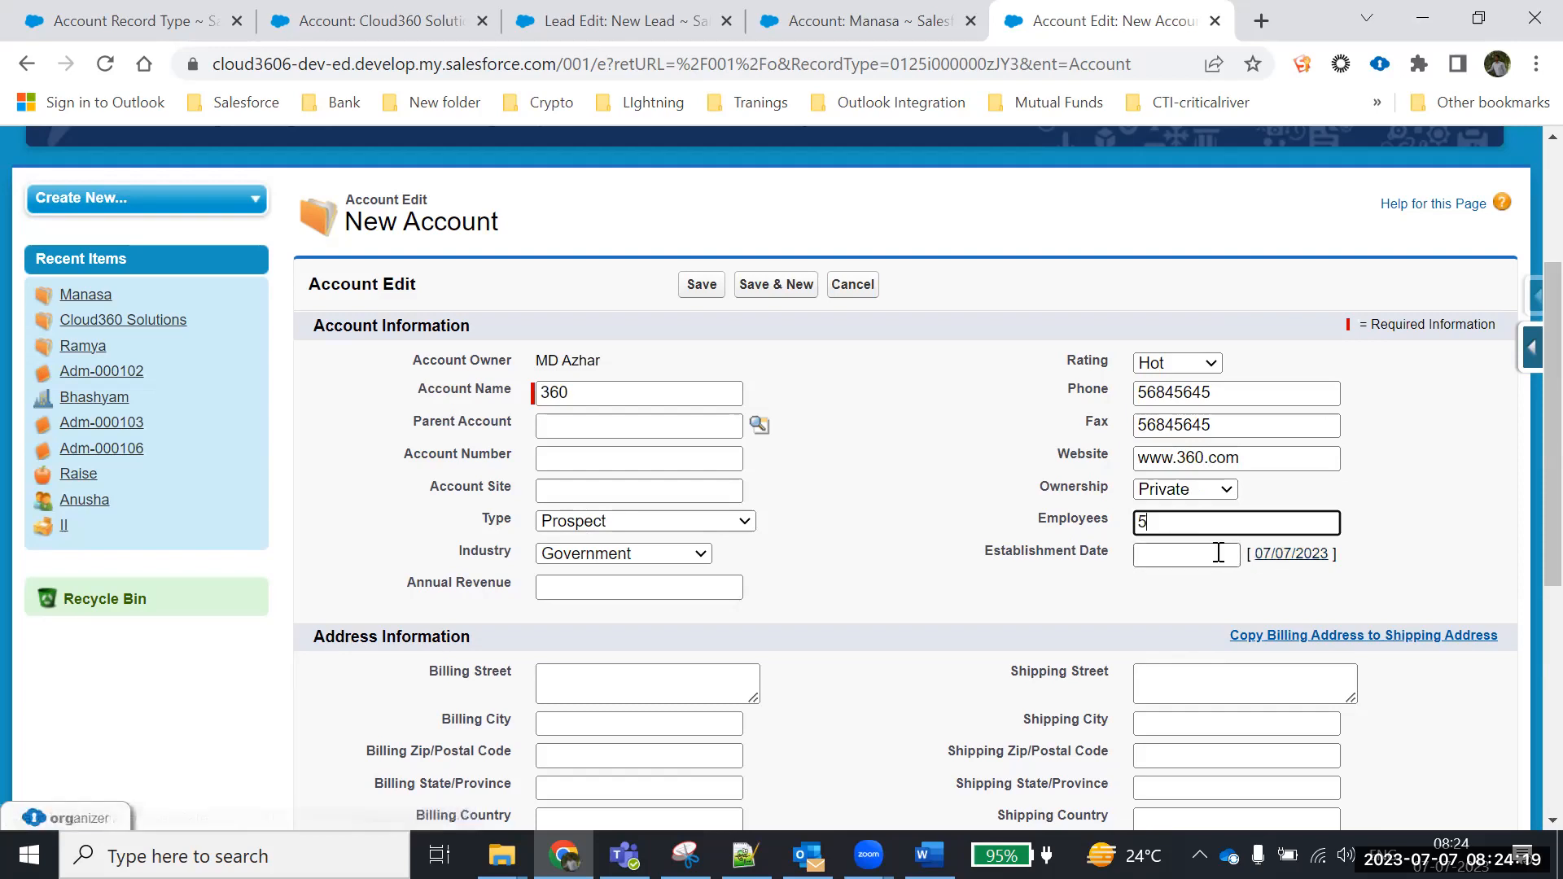
click(1215, 554)
click(1151, 590)
click(1152, 590)
click(1197, 637)
Enter 5000000 as the annual revenue
scroll(894, 549, down, 3)
click(619, 344)
text(500)
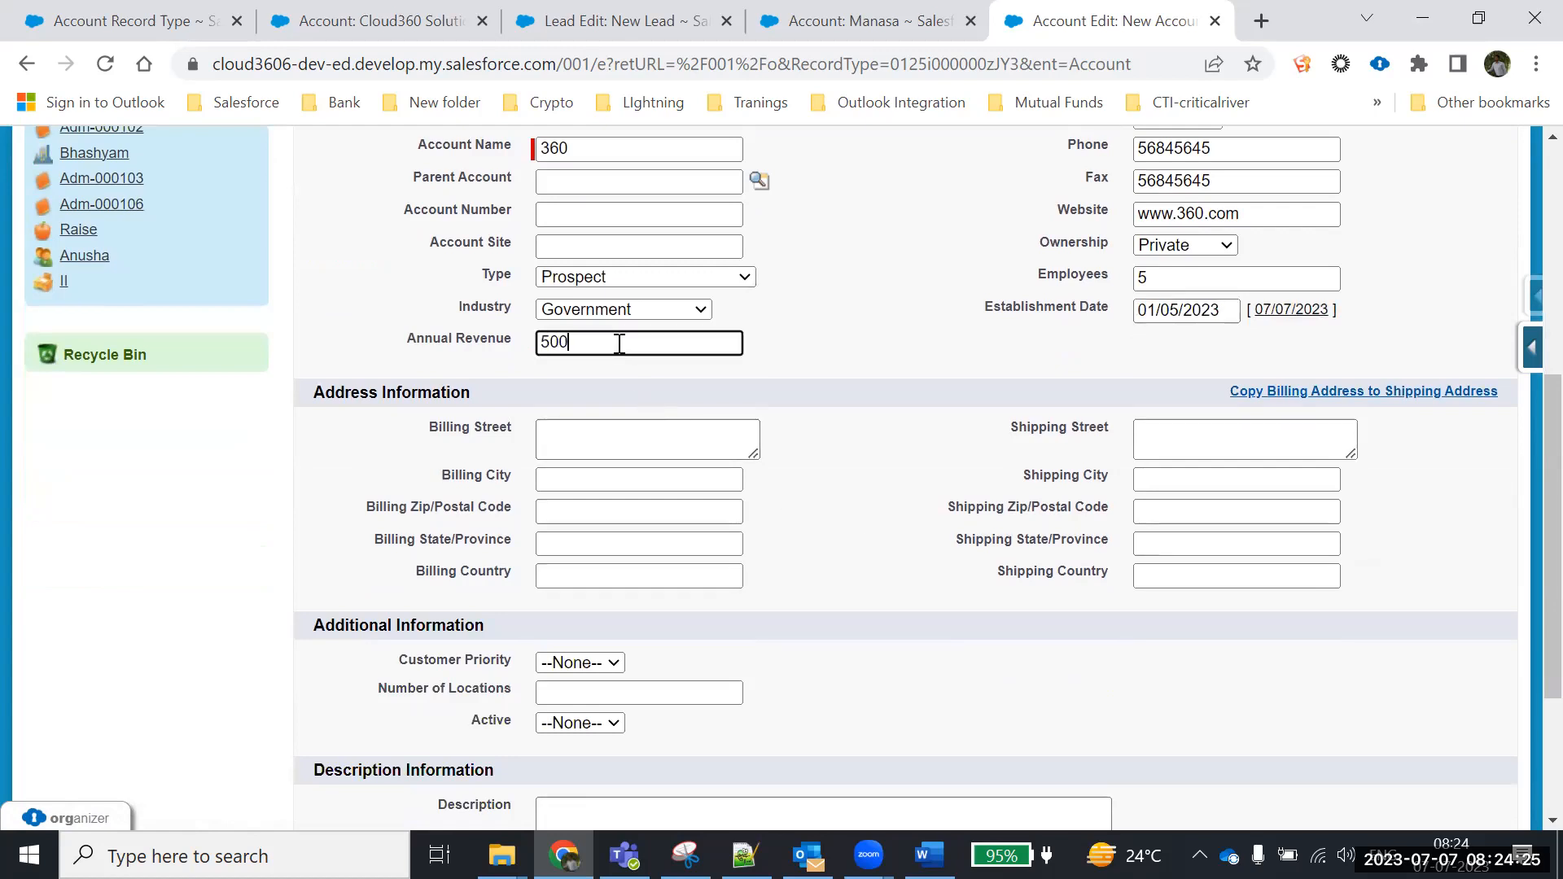
text(0000)
click(597, 427)
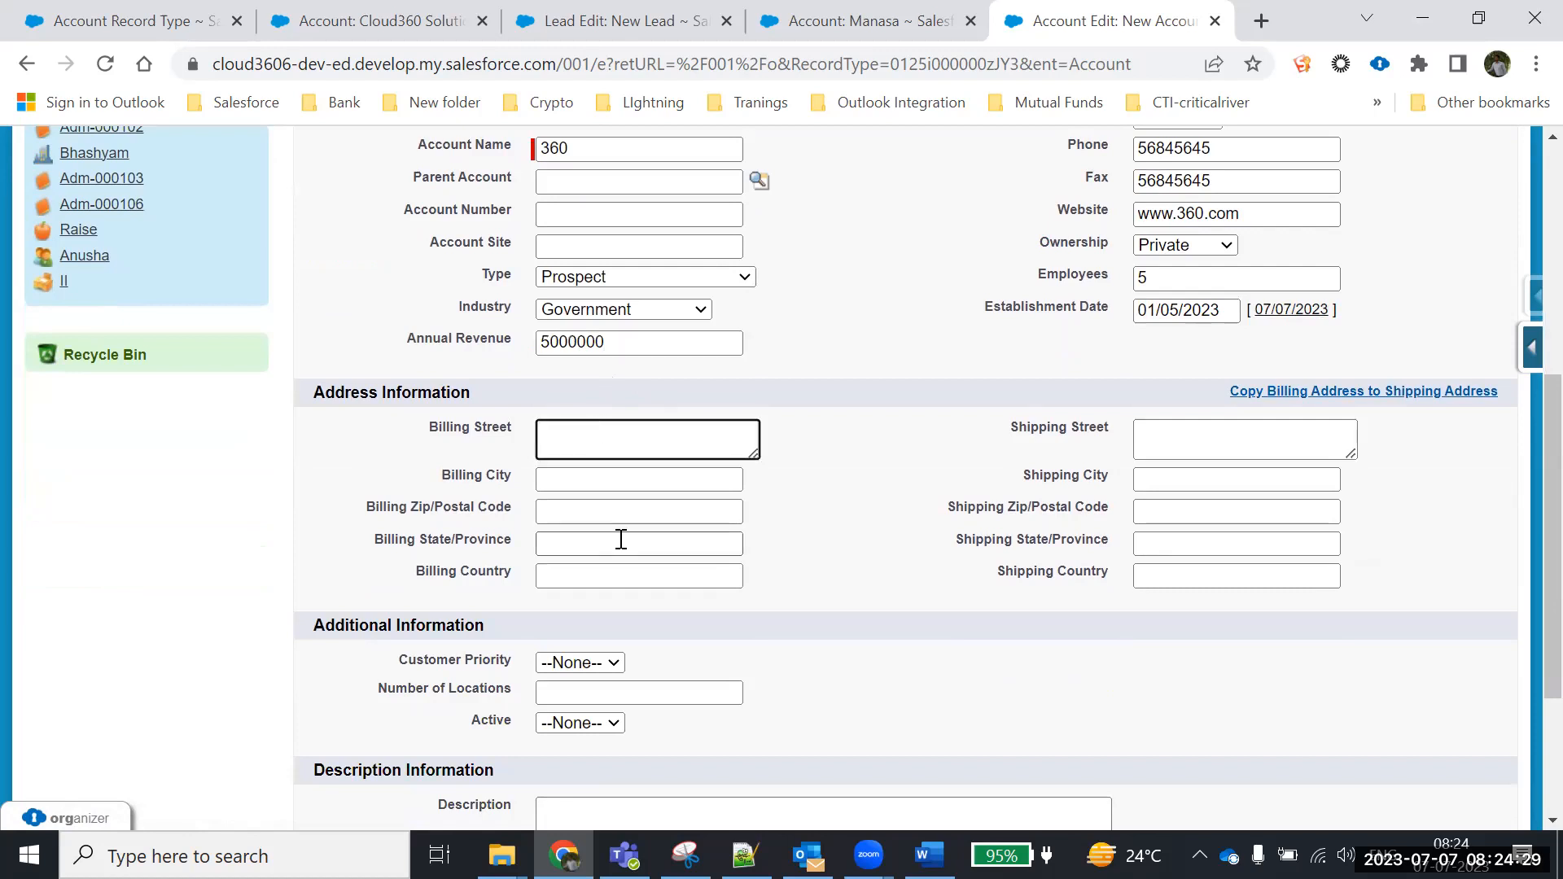
scroll(622, 540, down, 3)
Set Customer Priority to High, number of locations to 1, and Active to Yes
click(553, 422)
click(556, 457)
click(558, 449)
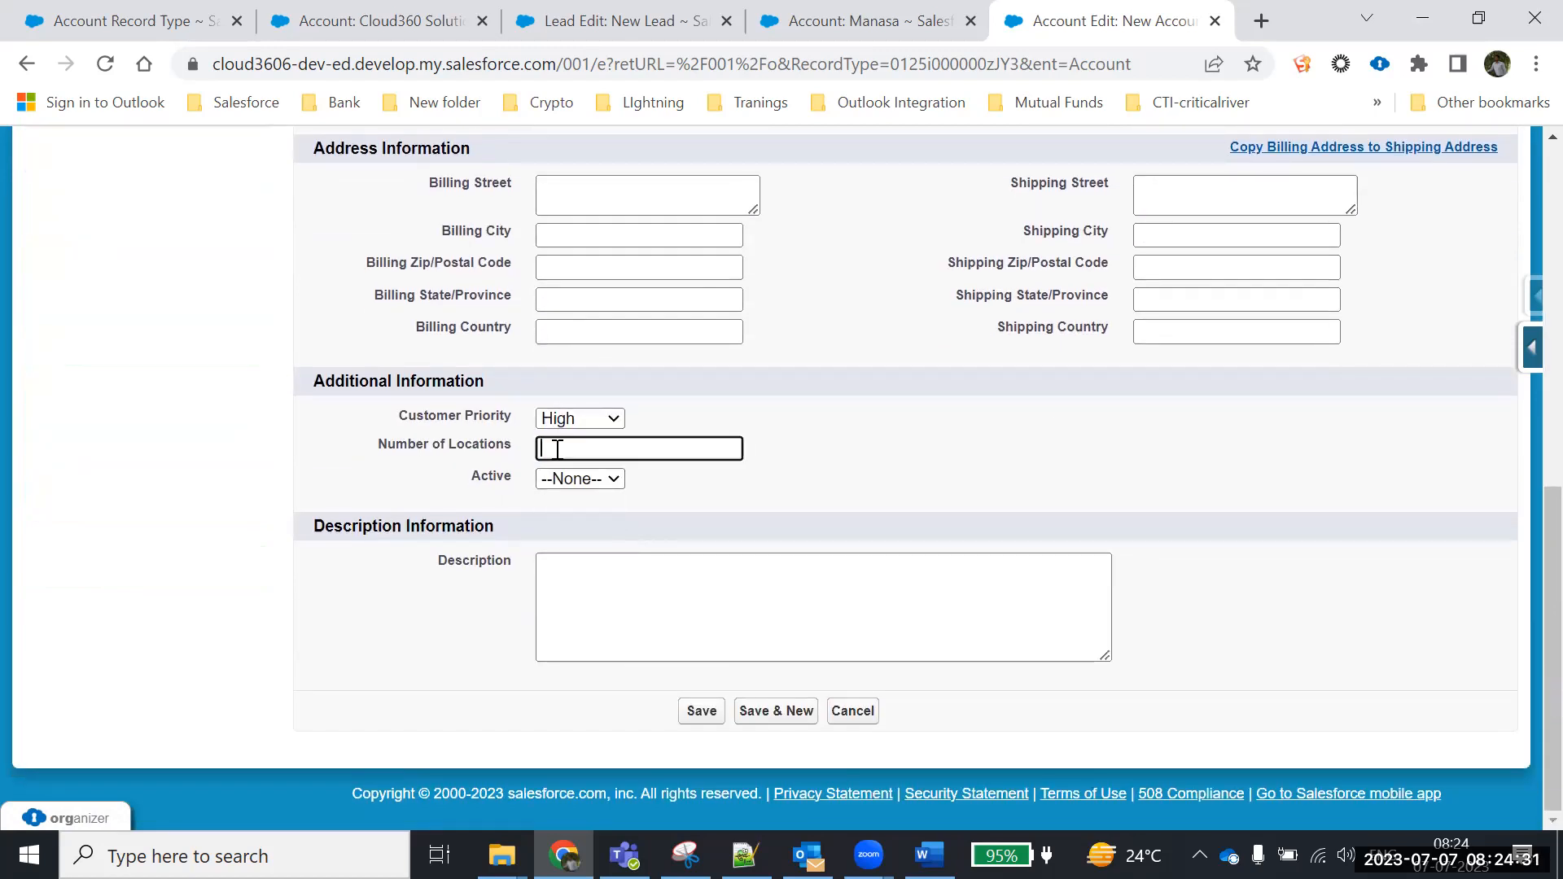
text(1)
click(570, 479)
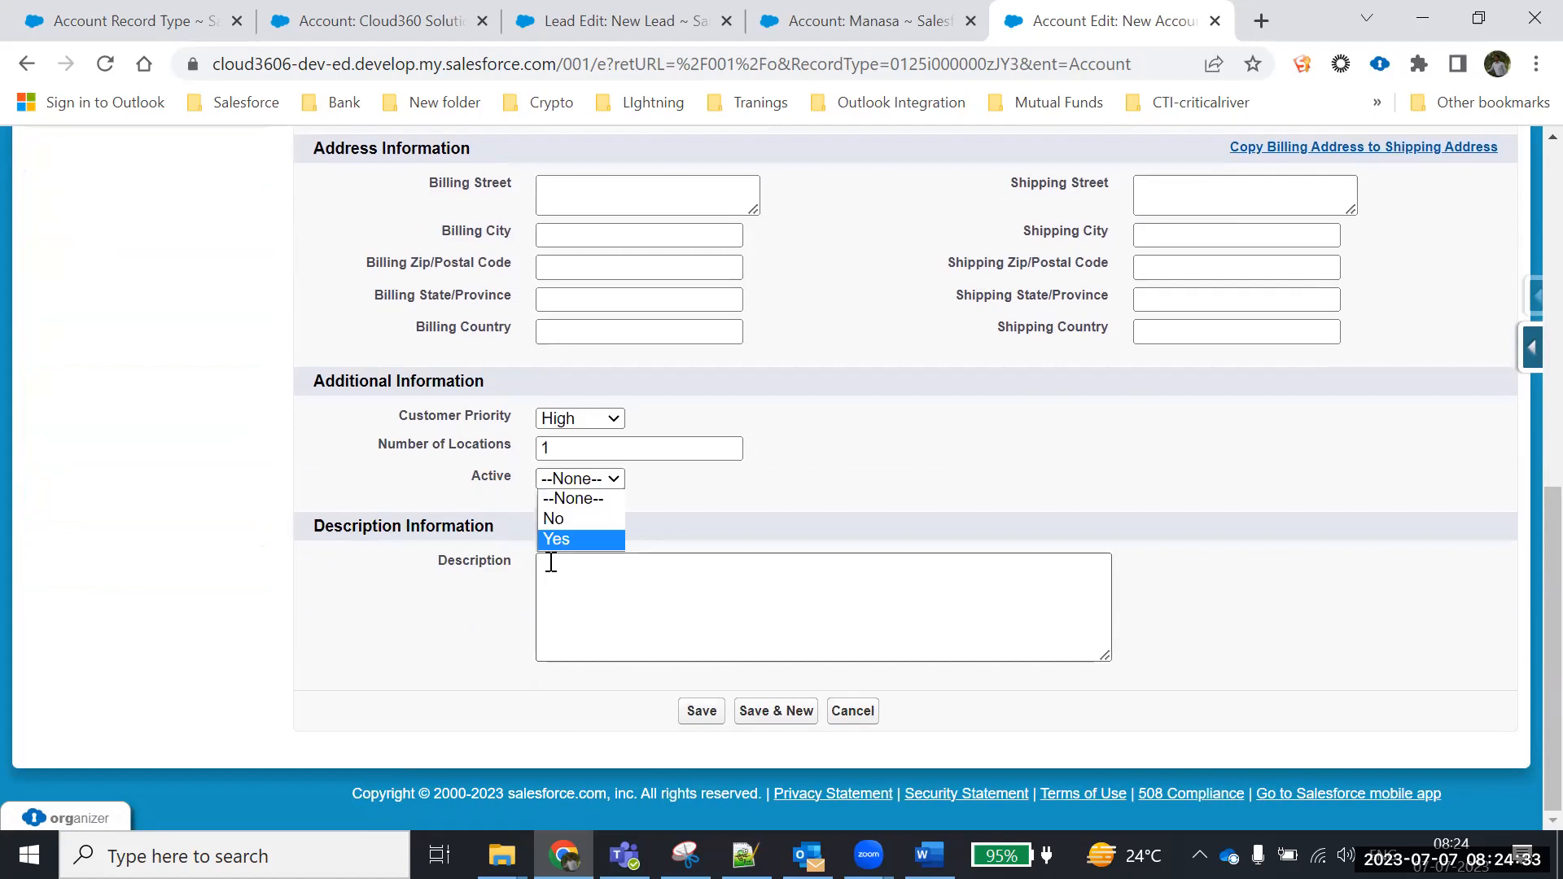
click(582, 541)
Save the new 360 account
scroll(872, 558, up, 4)
scroll(803, 466, down, 2)
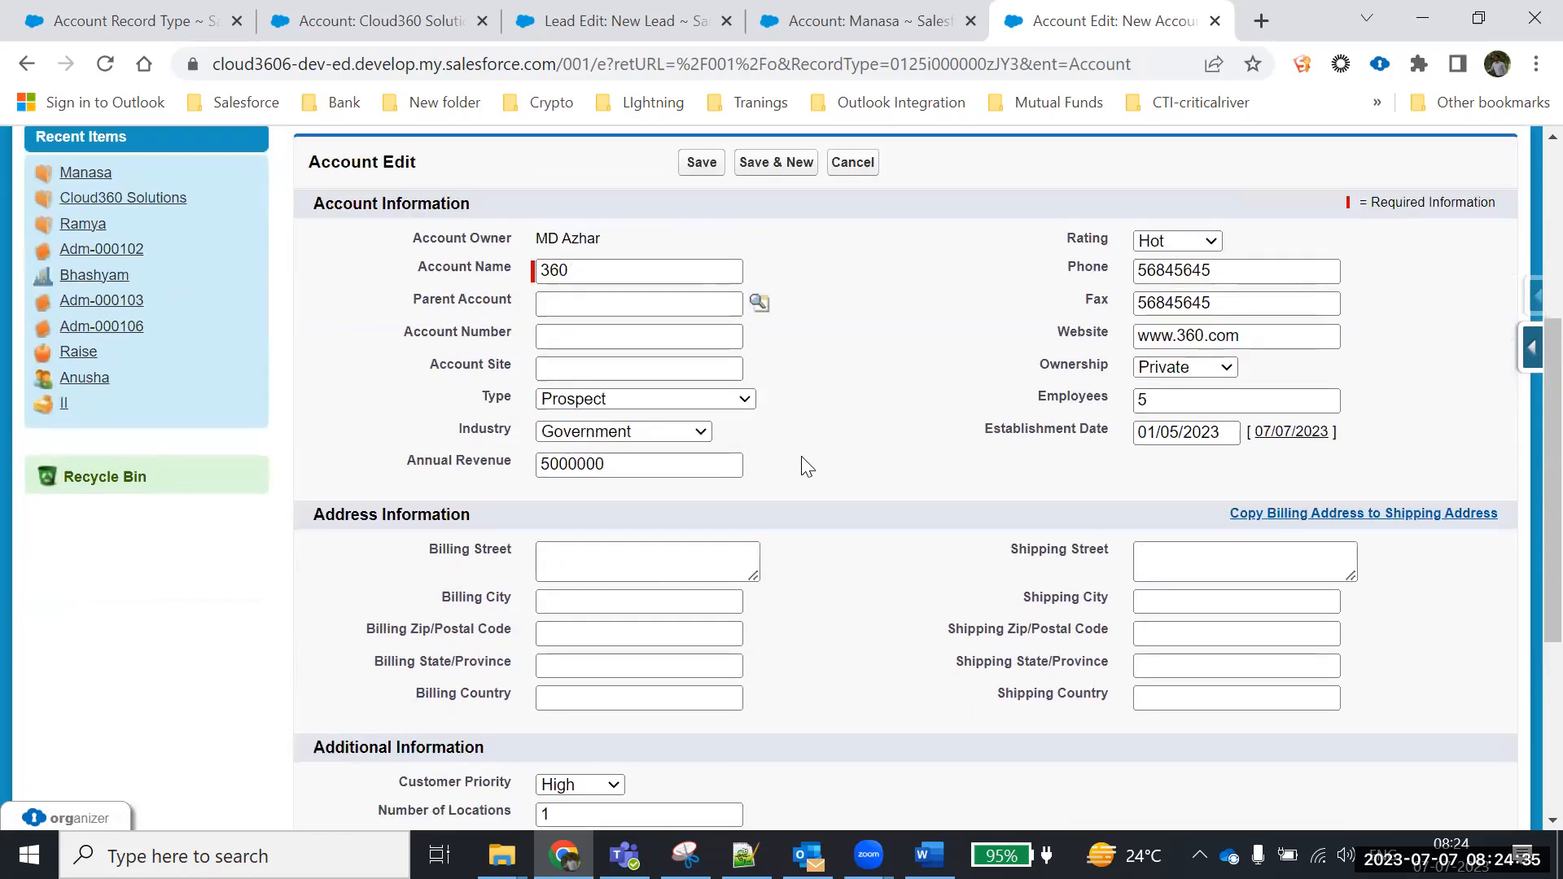
click(631, 436)
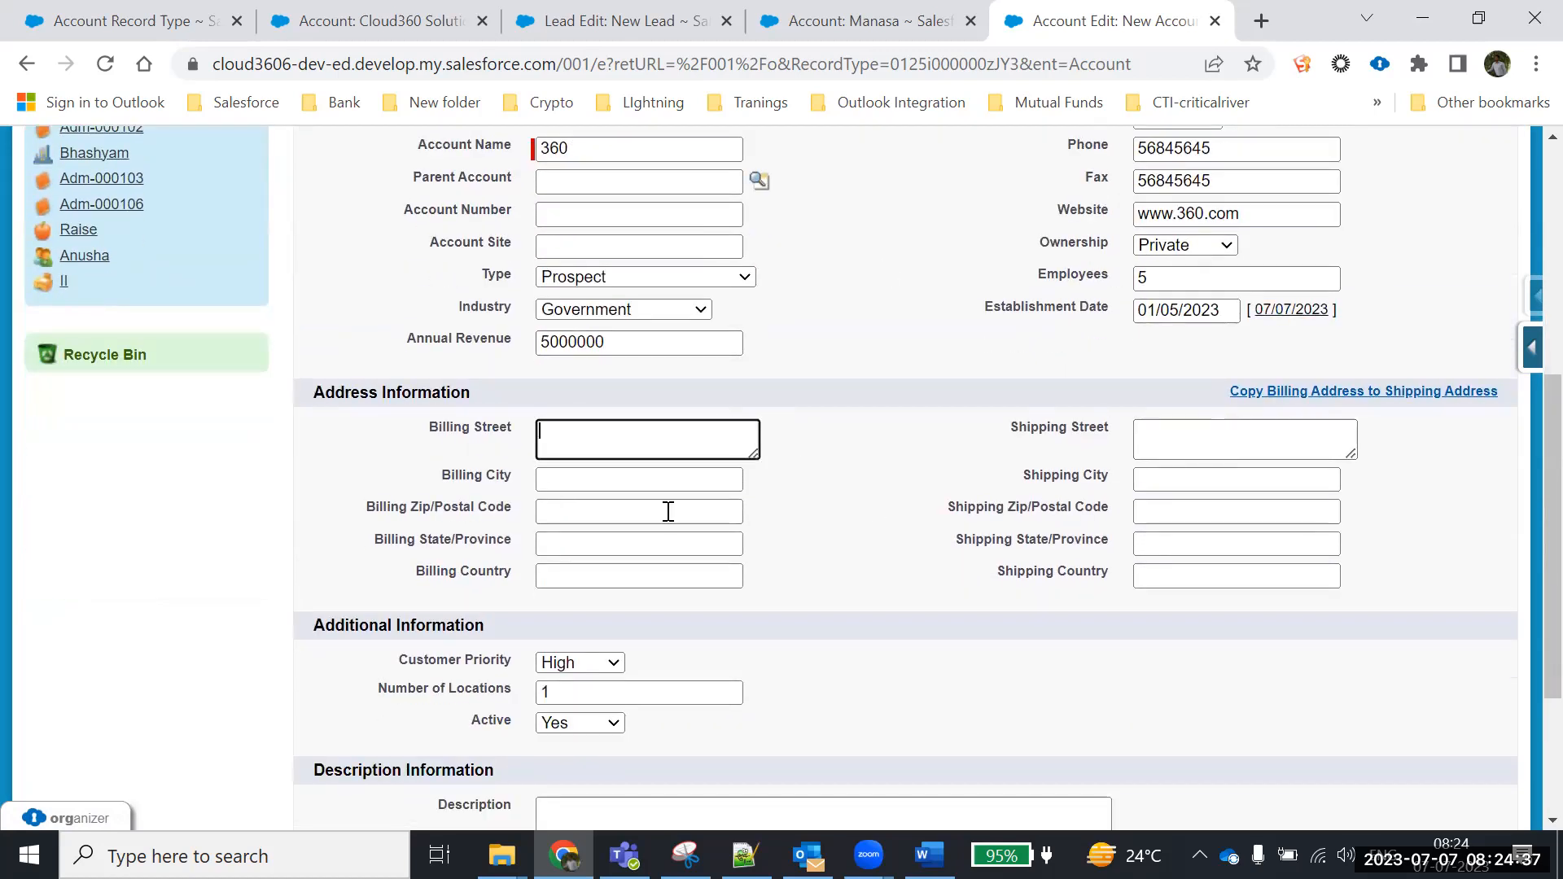
scroll(877, 474, up, 2)
click(695, 282)
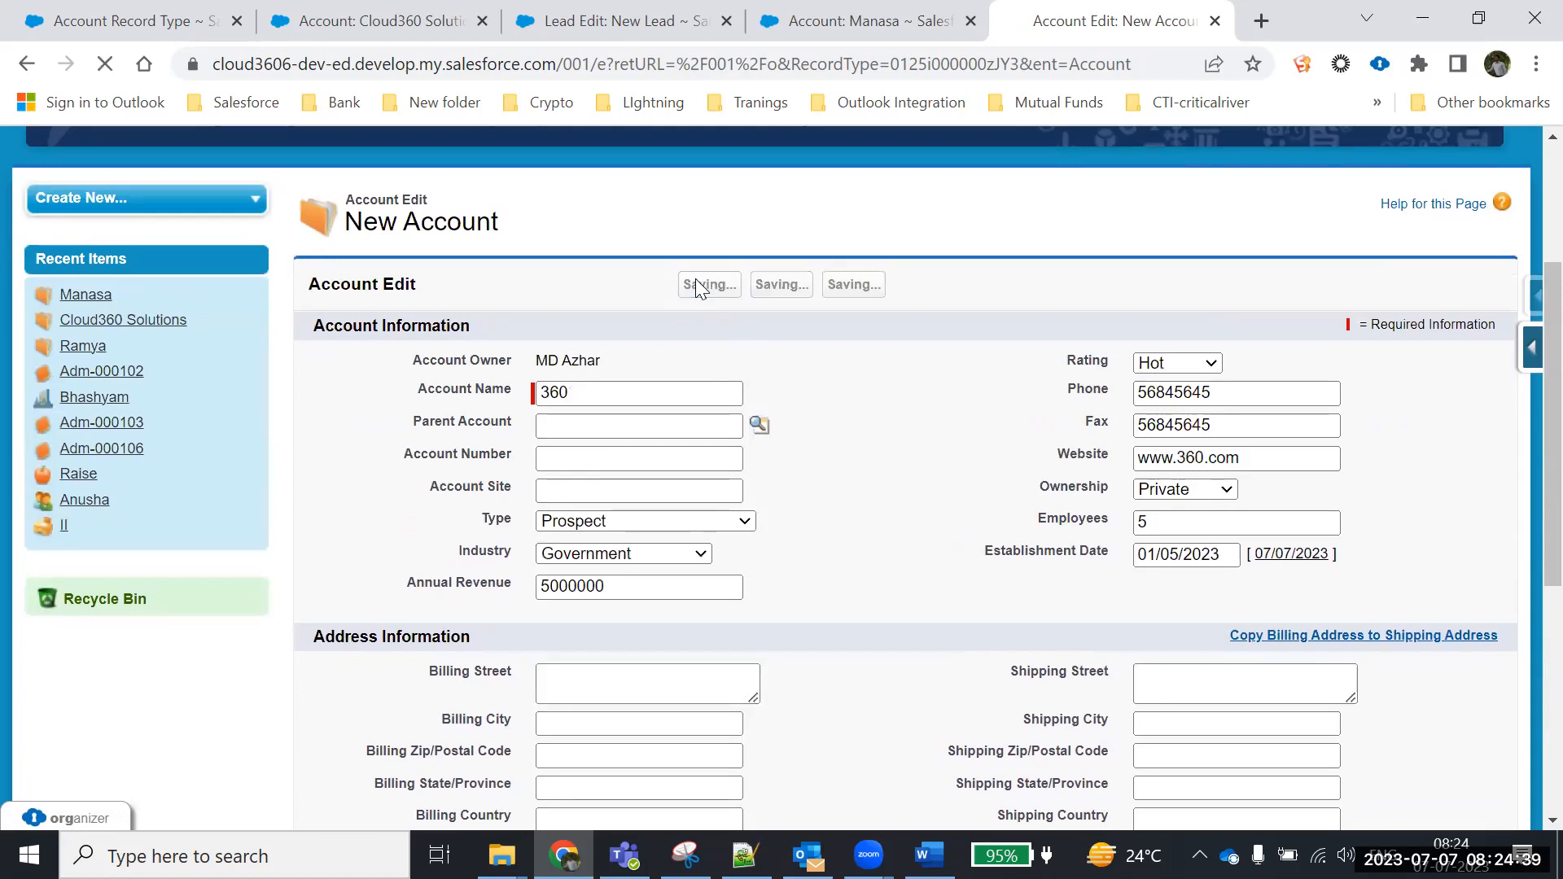
Scroll through the 360 account detail page, including its empty Contacts and Opportunities lists
scroll(1082, 453, down, 2)
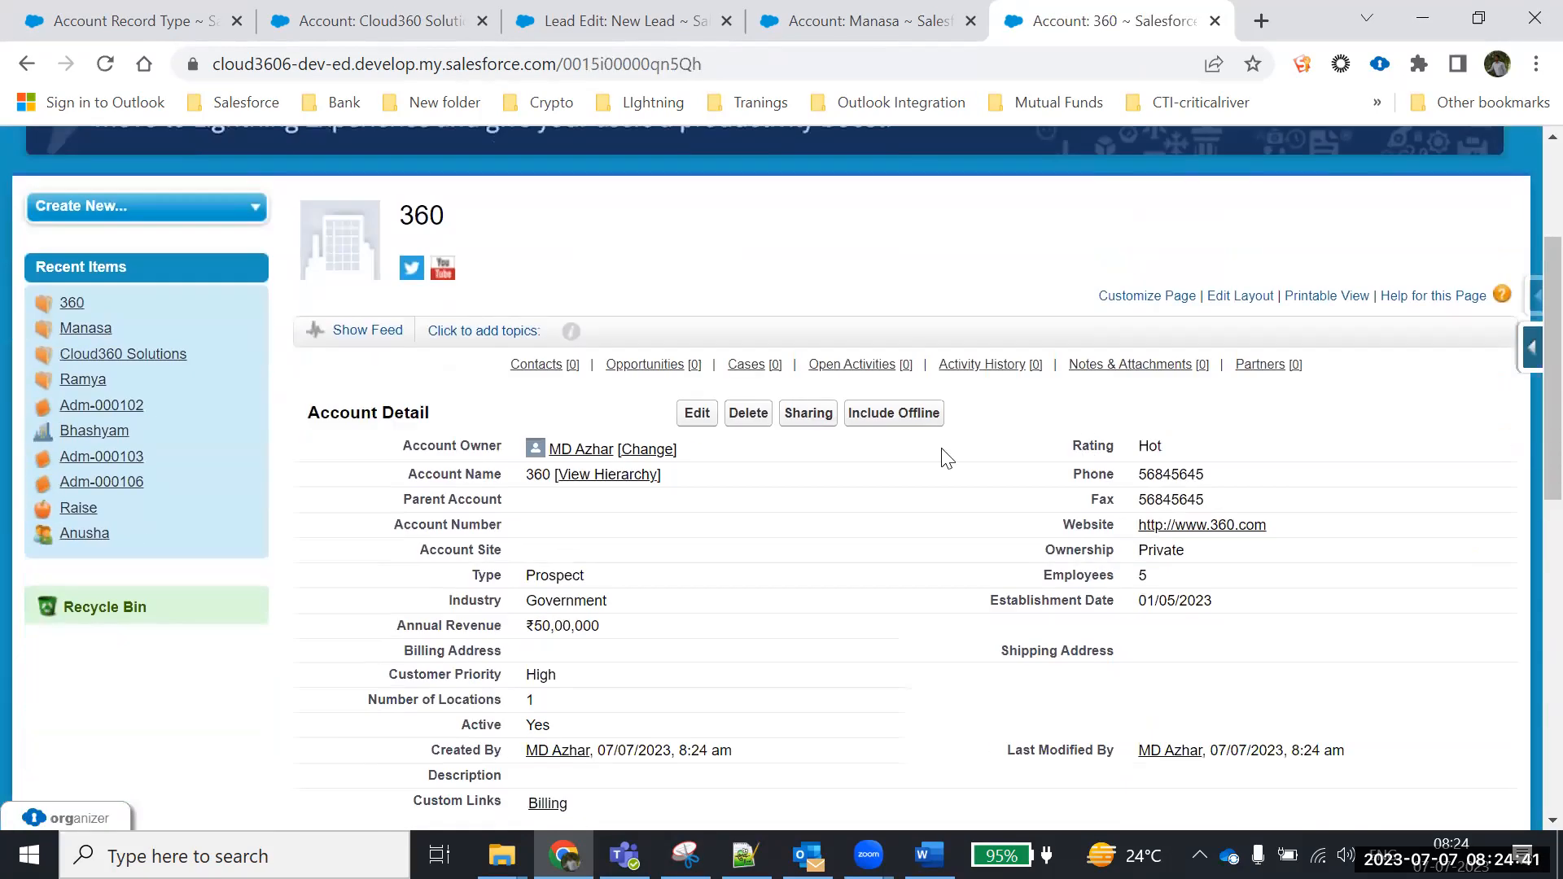
scroll(634, 580, down, 3)
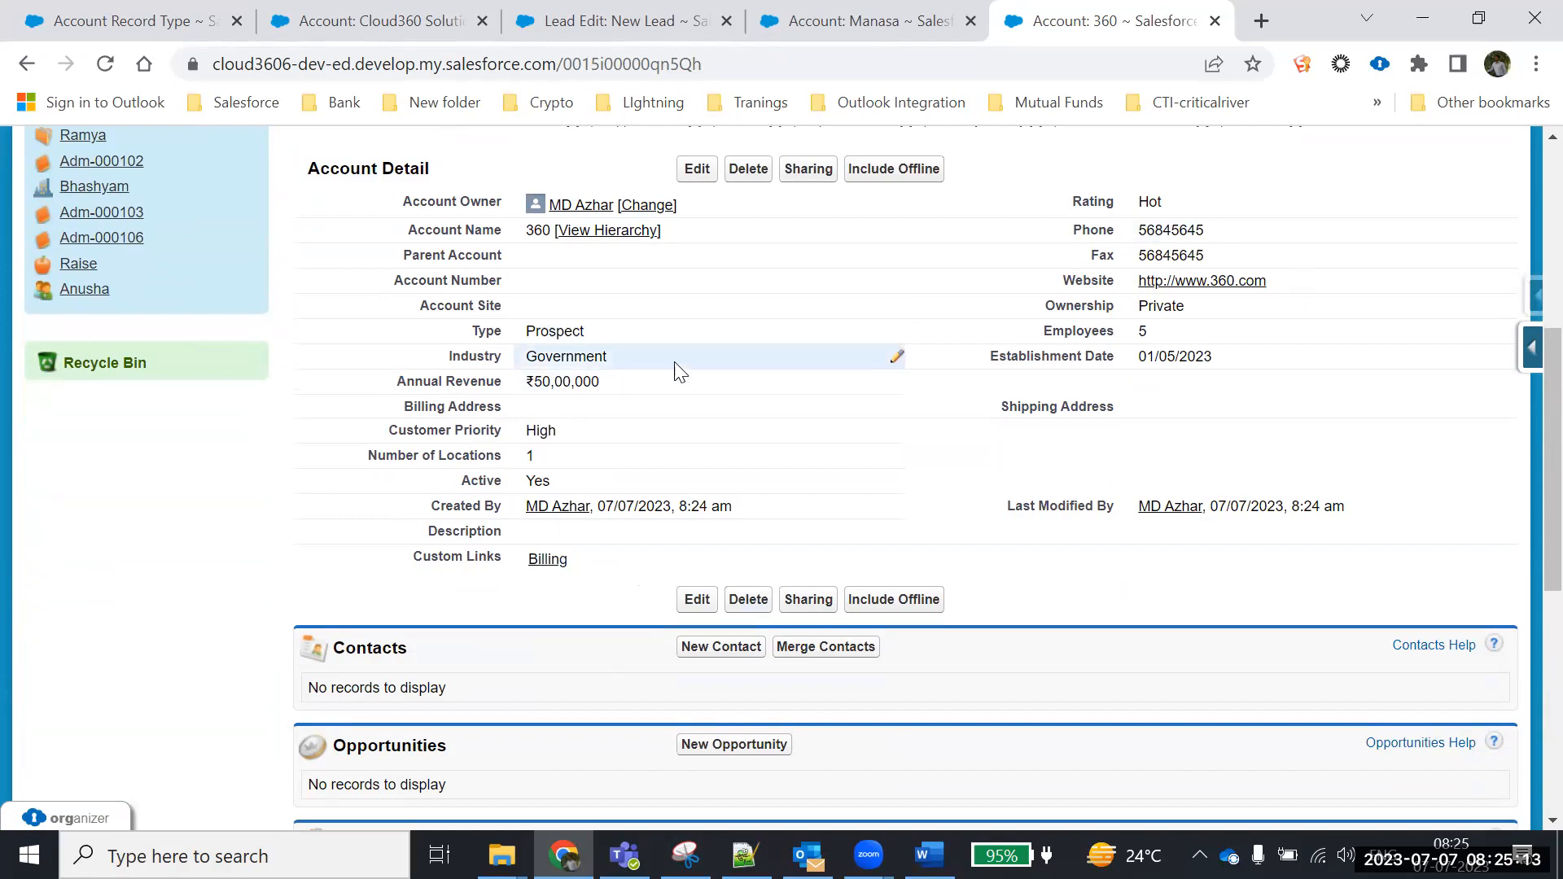
scroll(711, 445, up, 5)
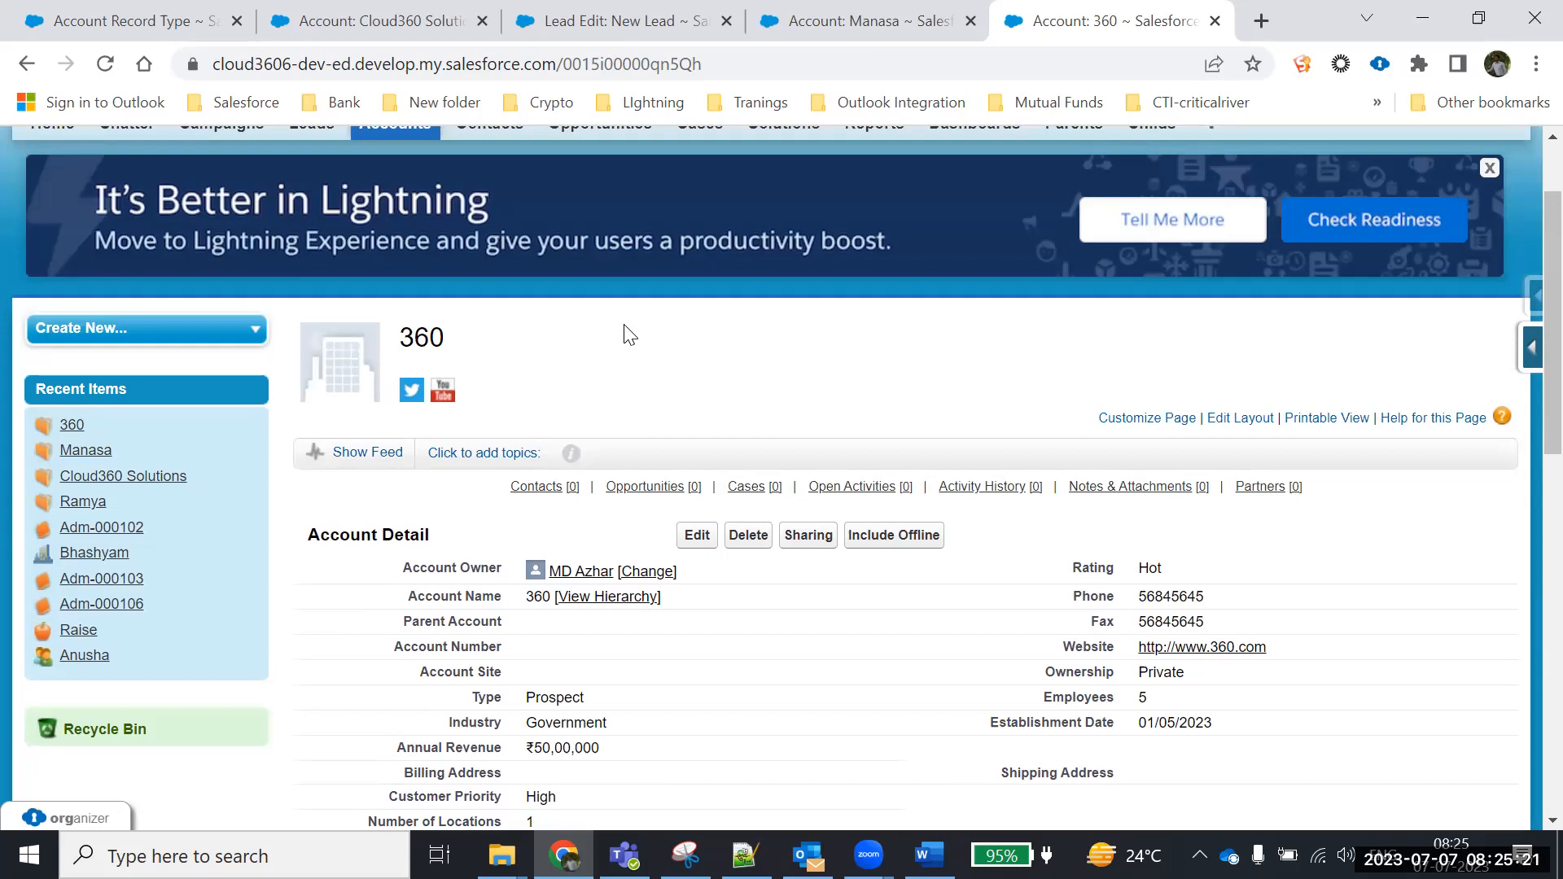
scroll(608, 339, up, 2)
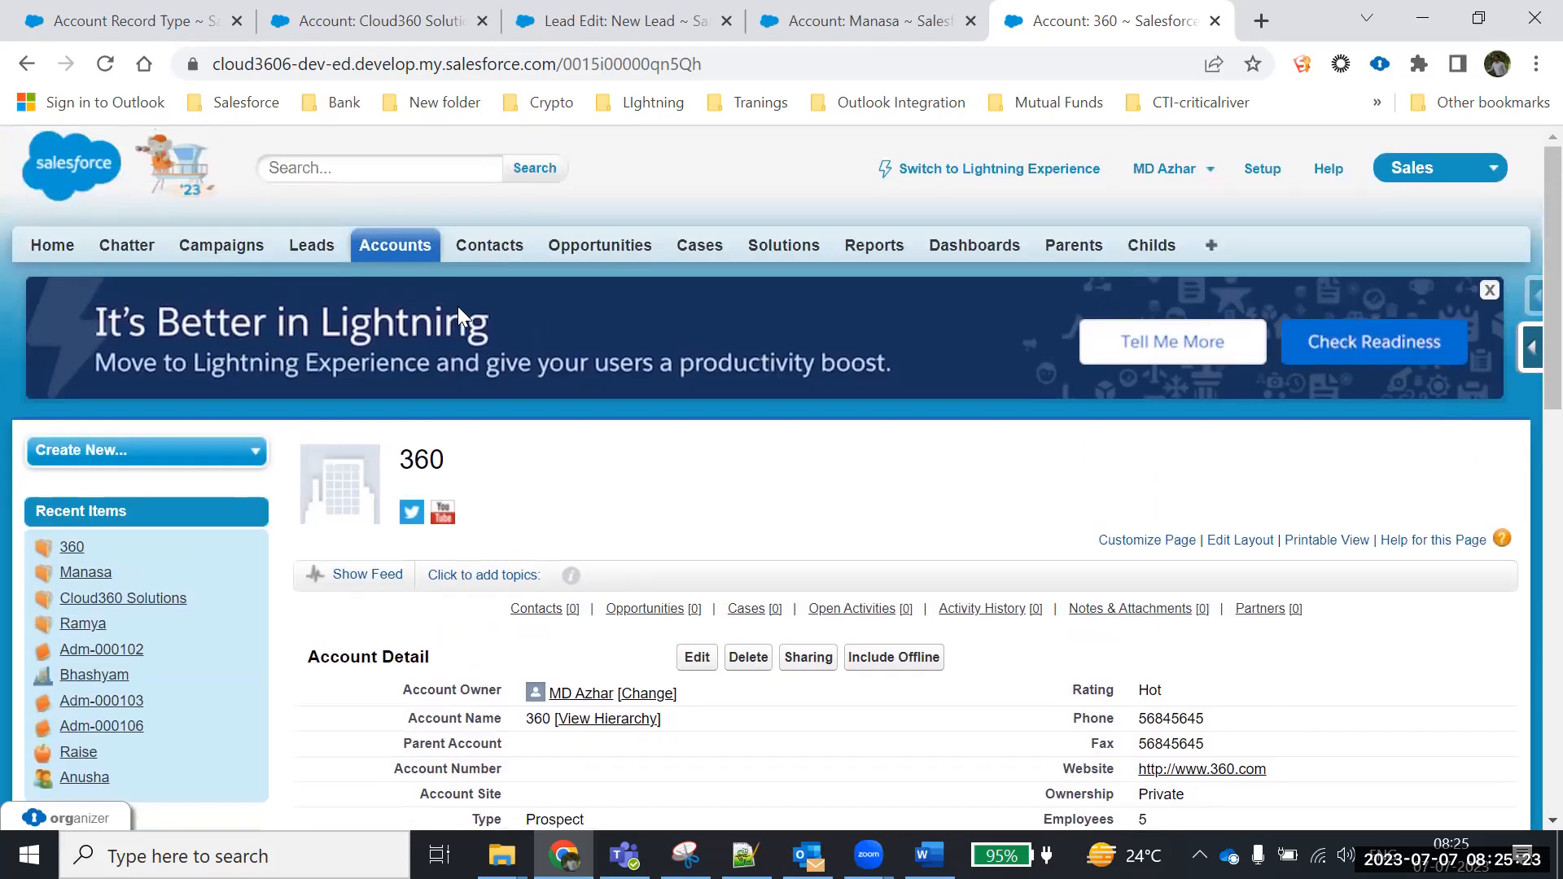
Open a new Individual Customer account form, then cancel back to Accounts
click(407, 246)
scroll(611, 399, down, 3)
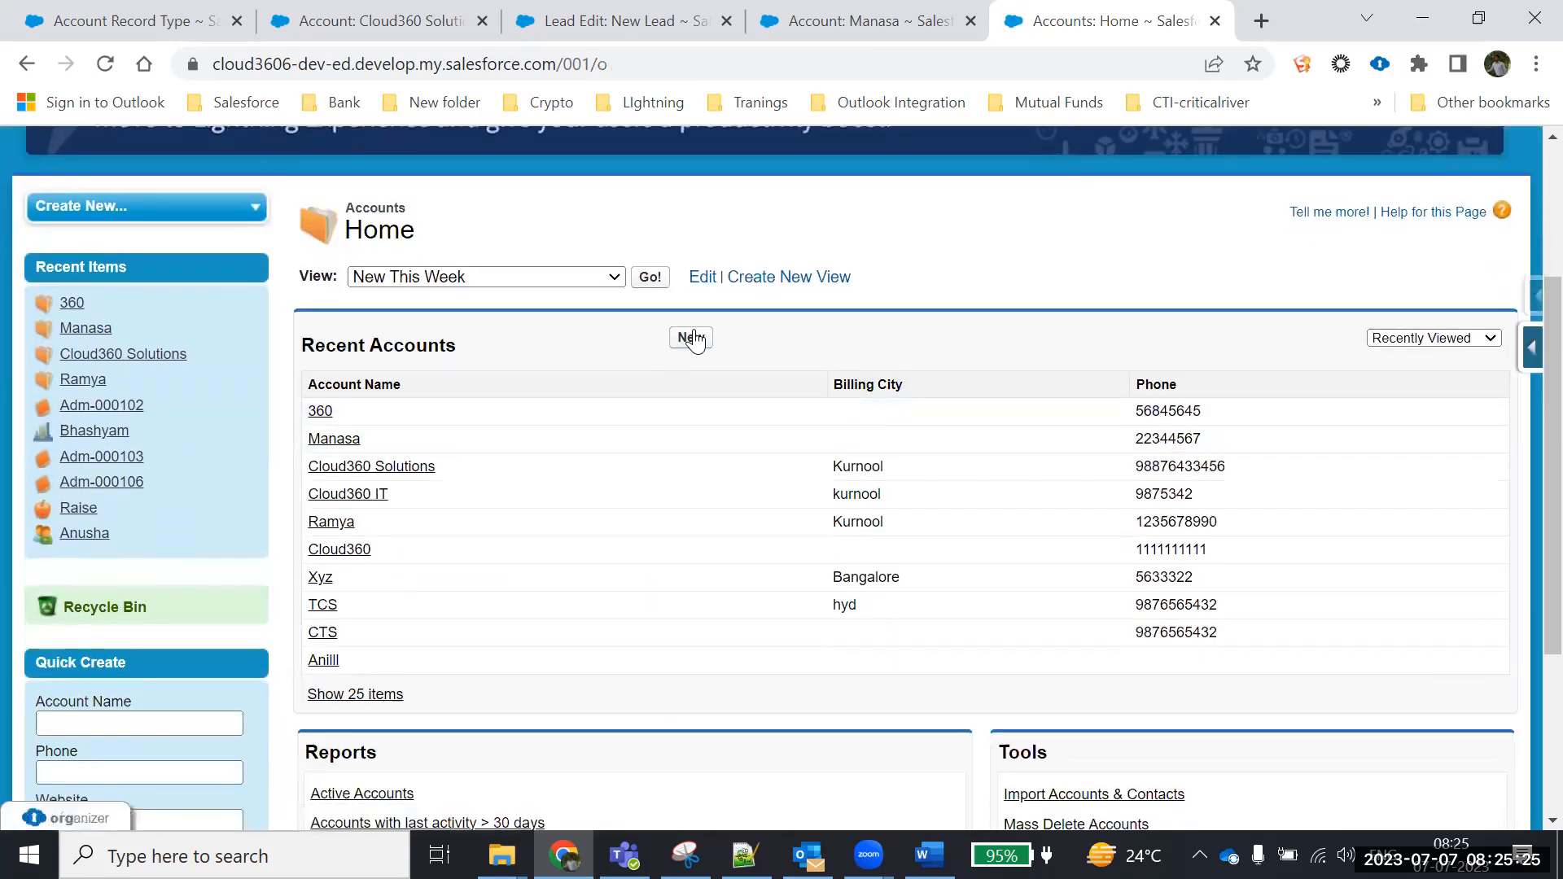
click(689, 341)
scroll(651, 456, down, 2)
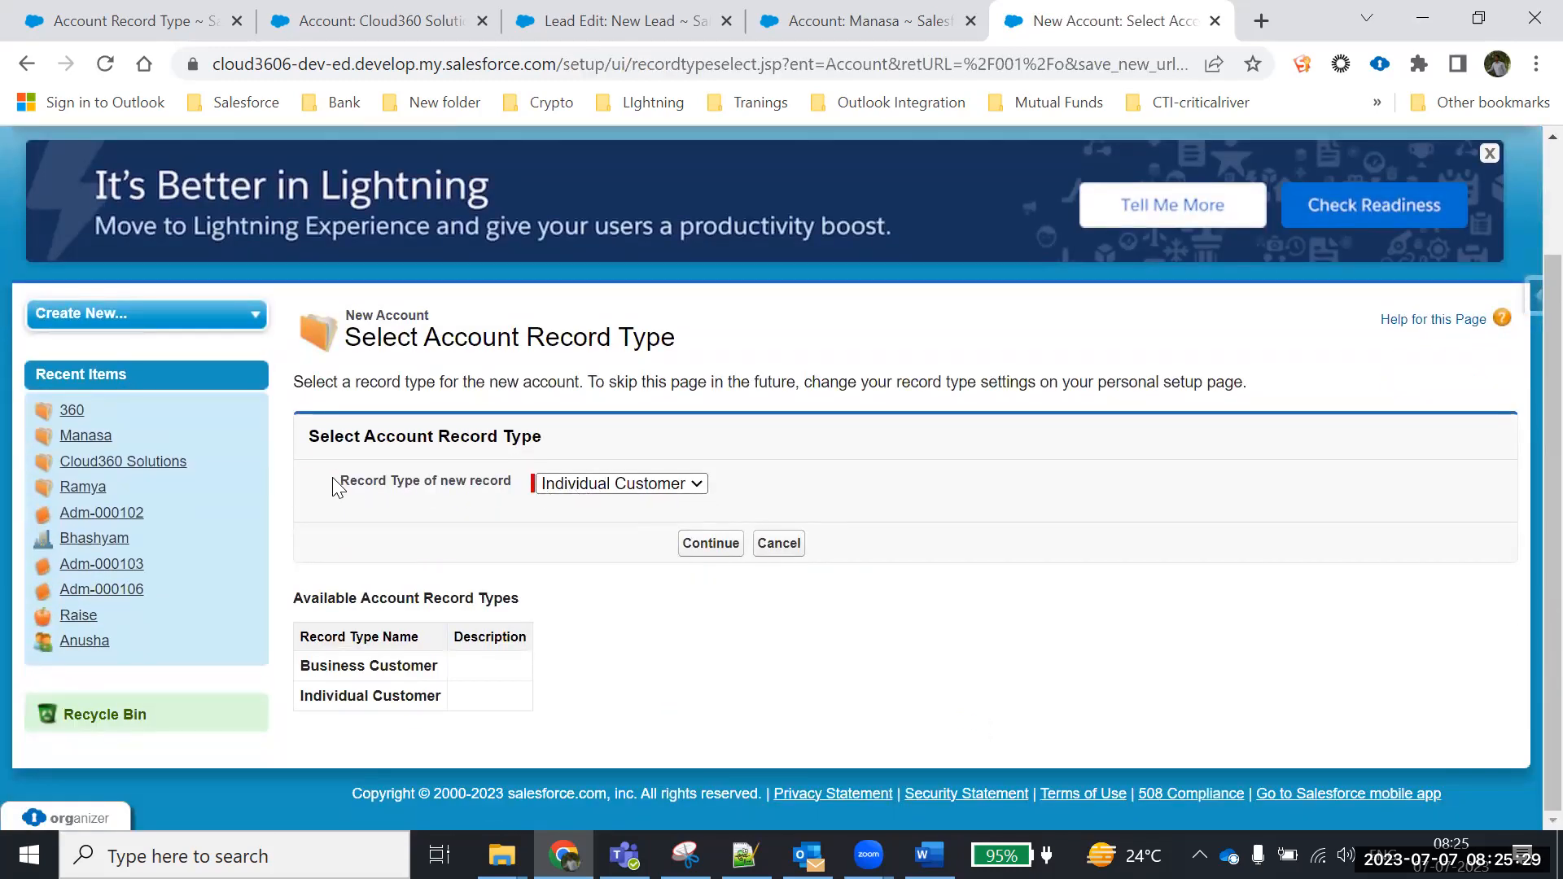
drag(336, 485, 725, 556)
click(724, 550)
scroll(694, 549, down, 3)
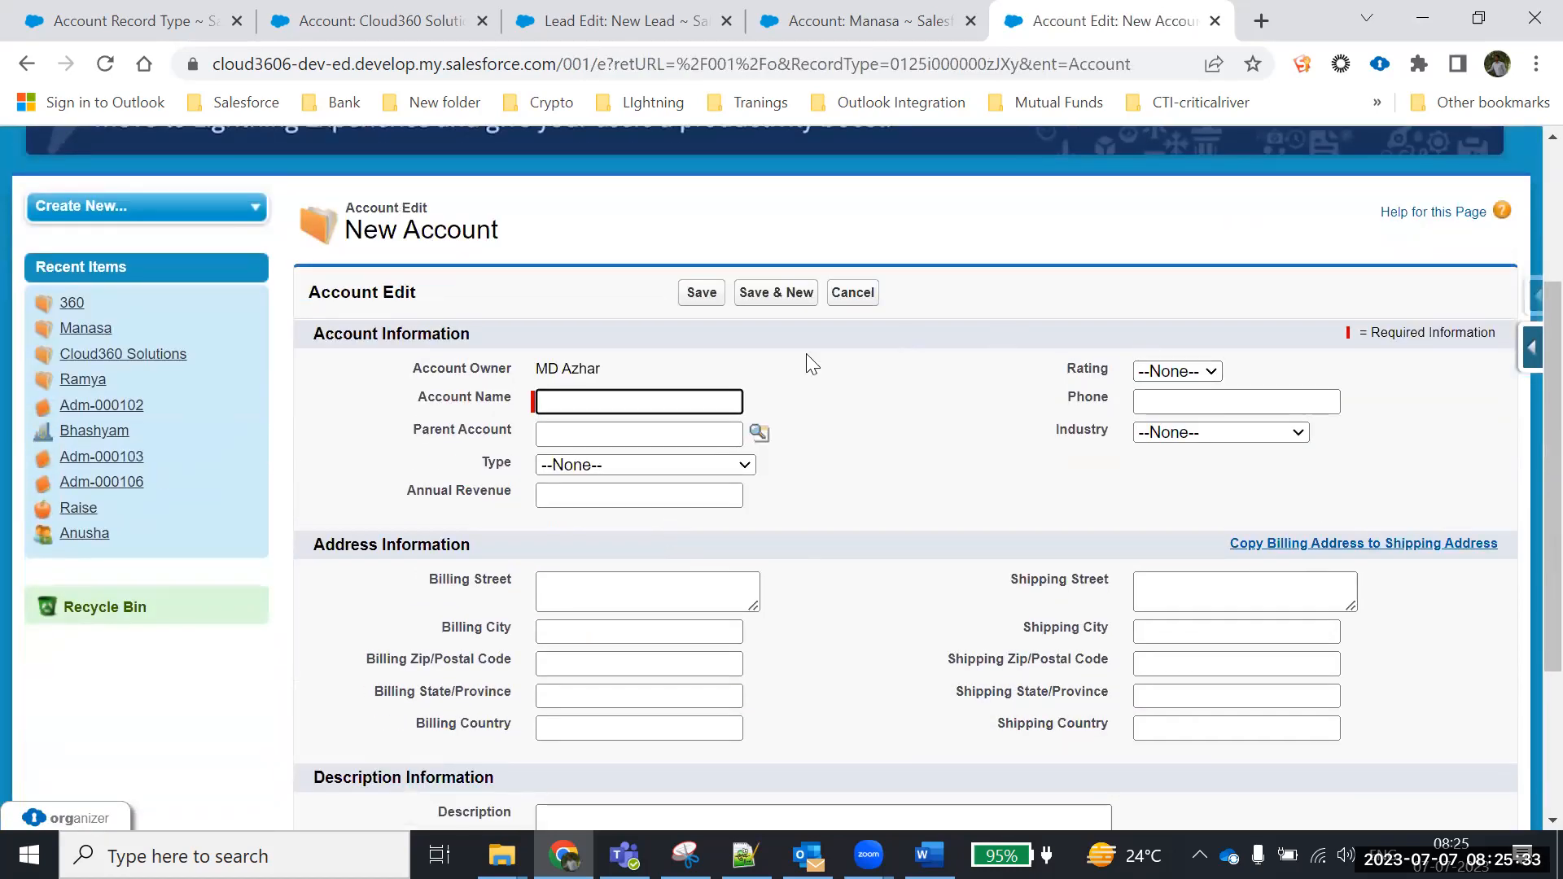
click(851, 294)
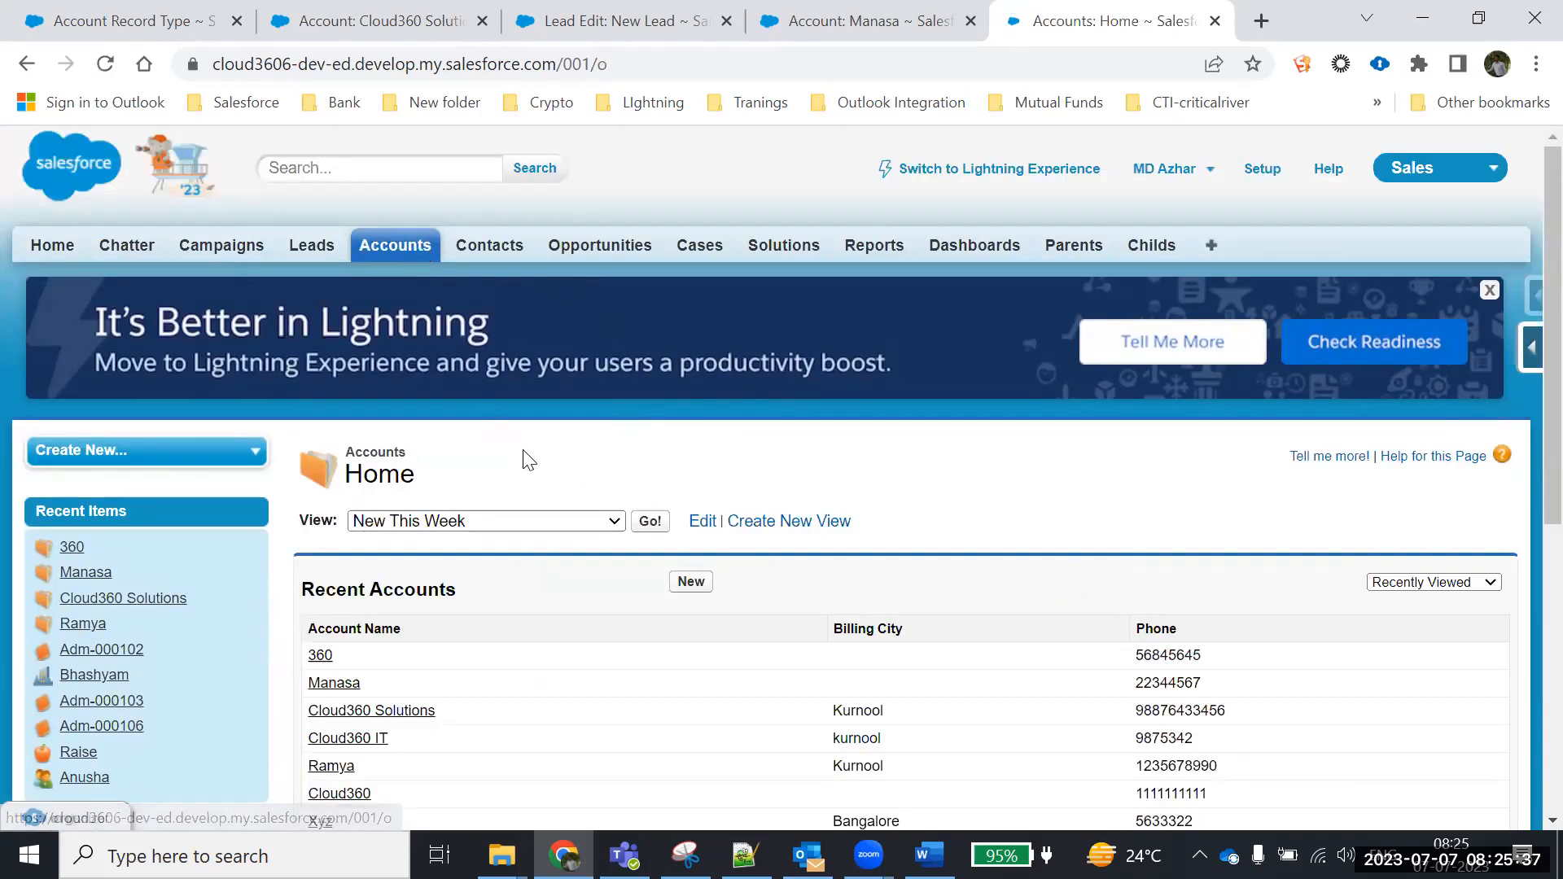
Start another new account with Business Customer as the record type
click(690, 585)
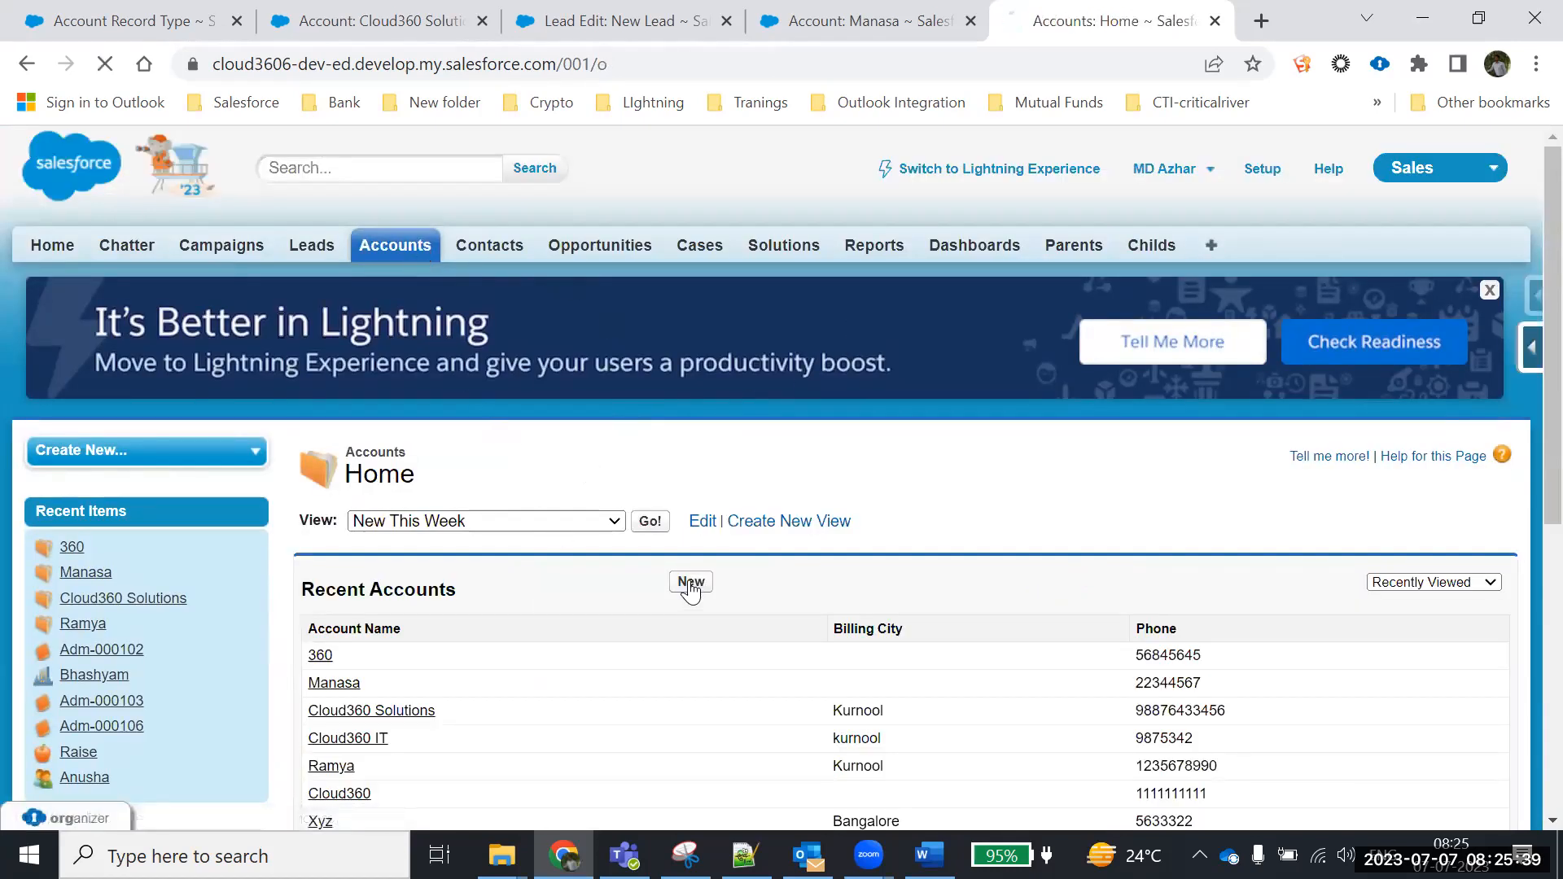
scroll(575, 498, down, 2)
click(574, 487)
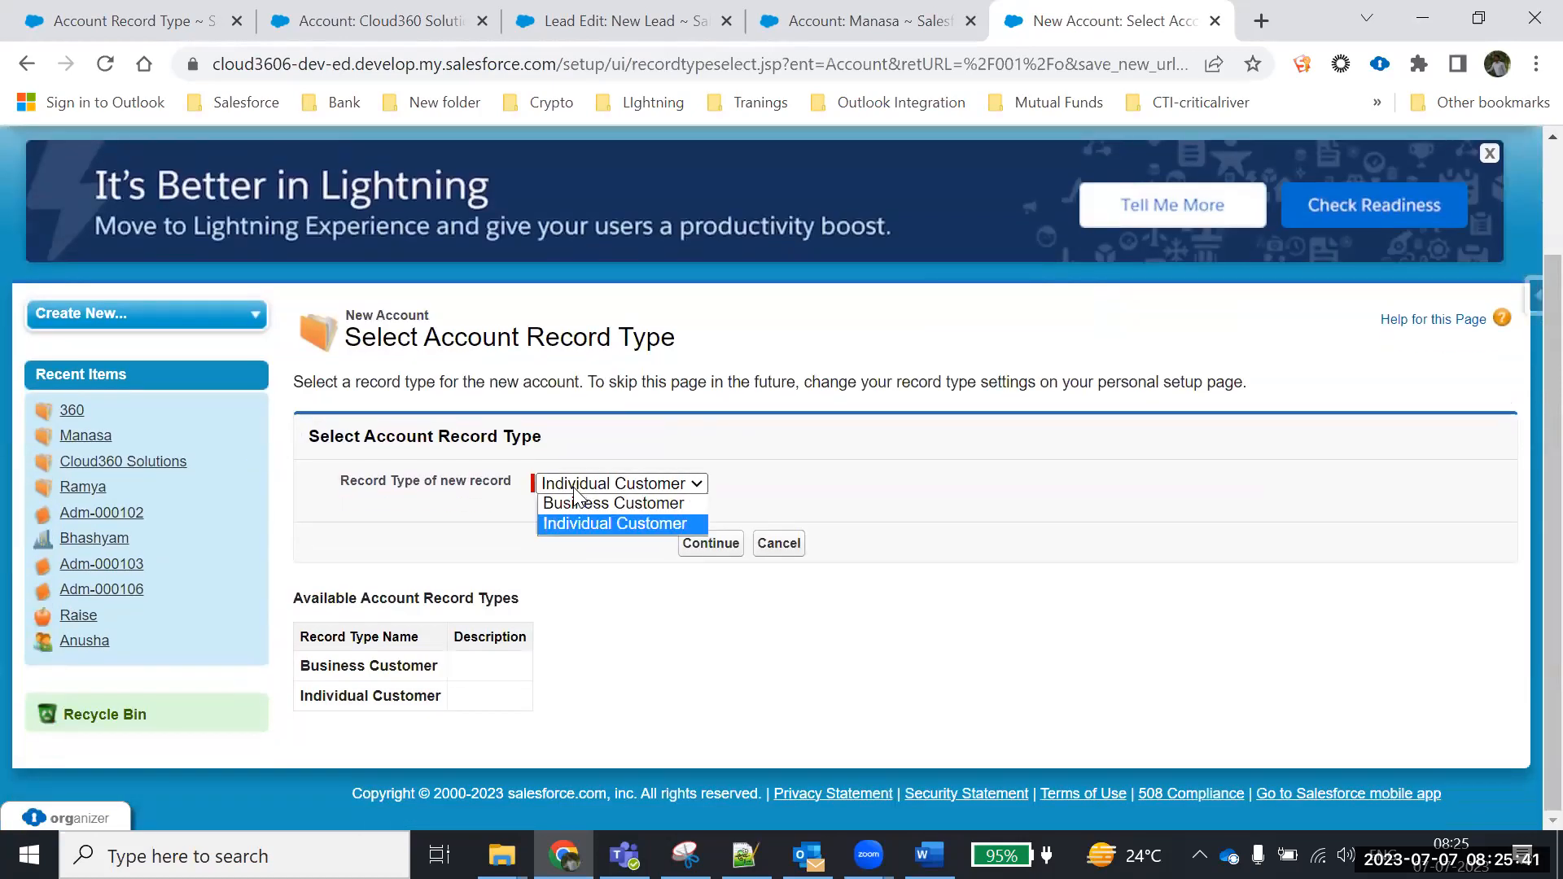
click(577, 503)
click(711, 543)
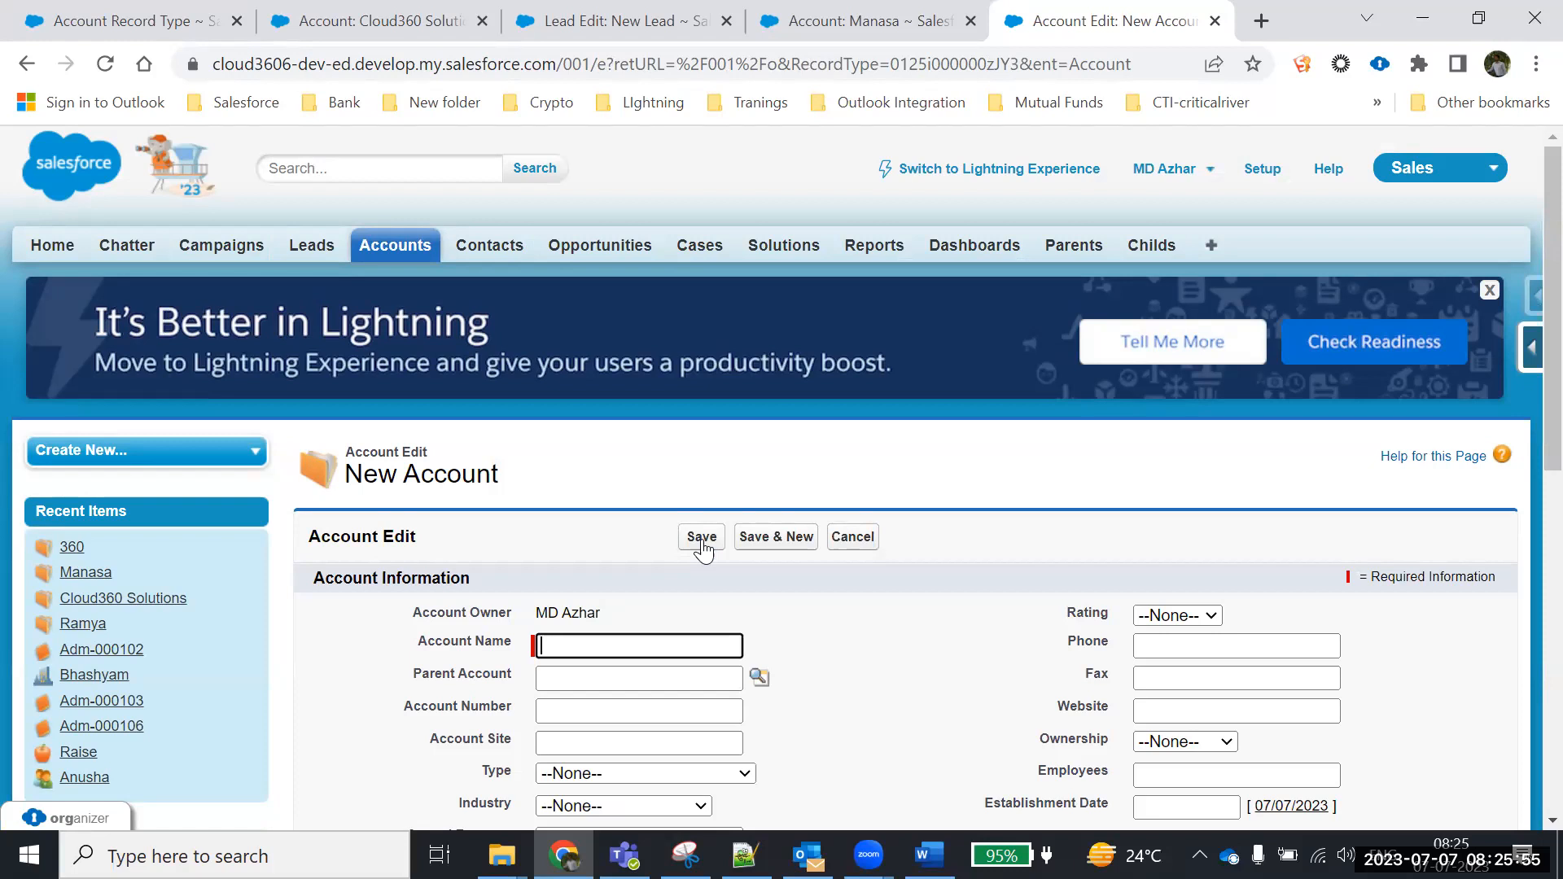
Return to Accounts, start a new account, and open the record type list
click(397, 250)
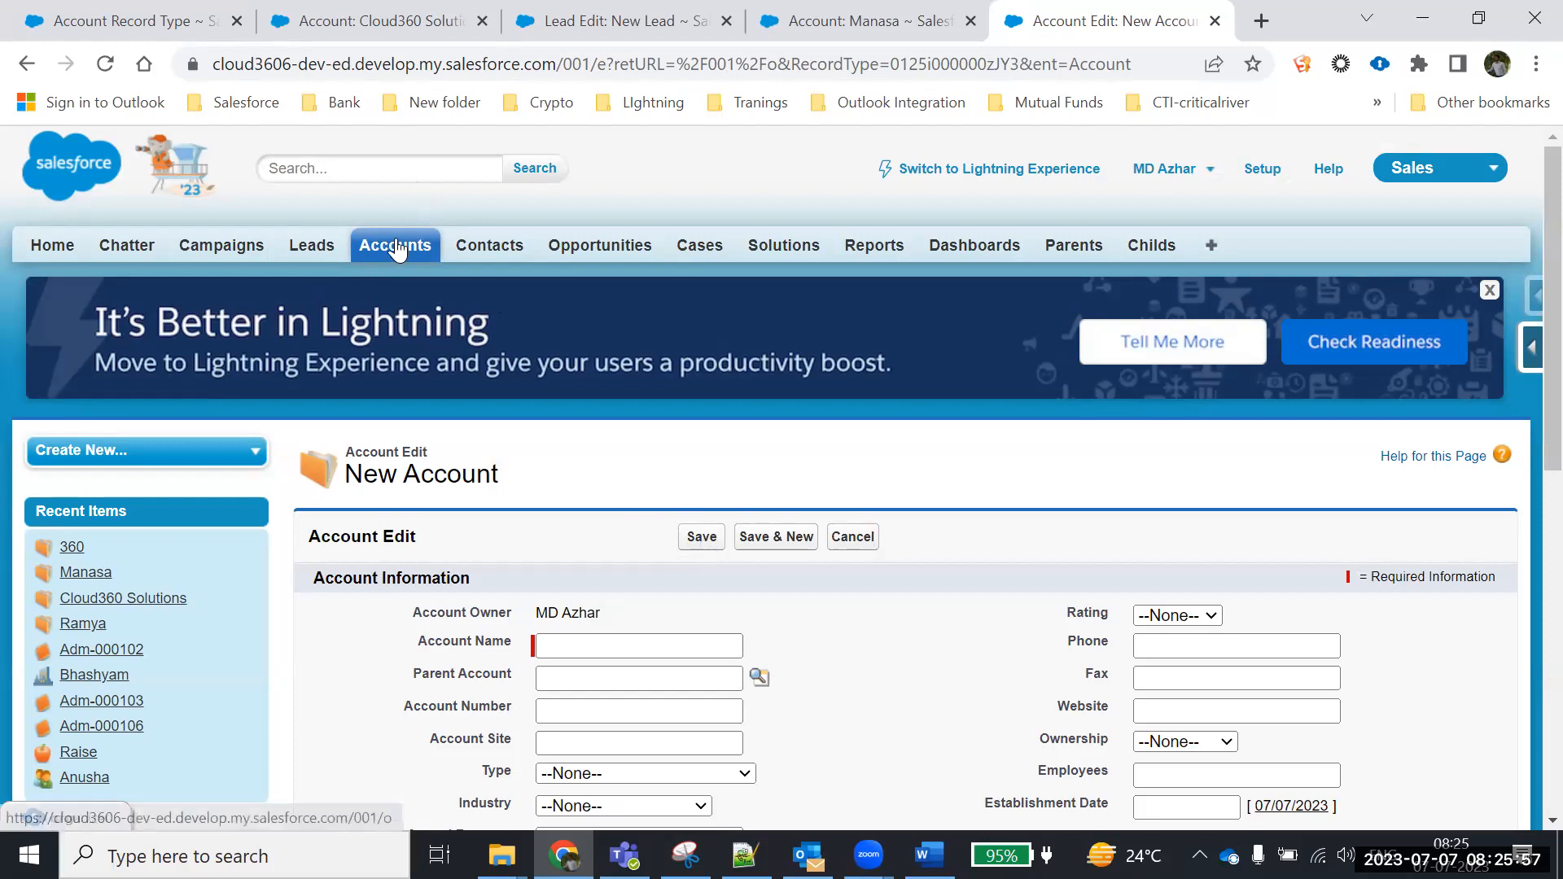
click(694, 581)
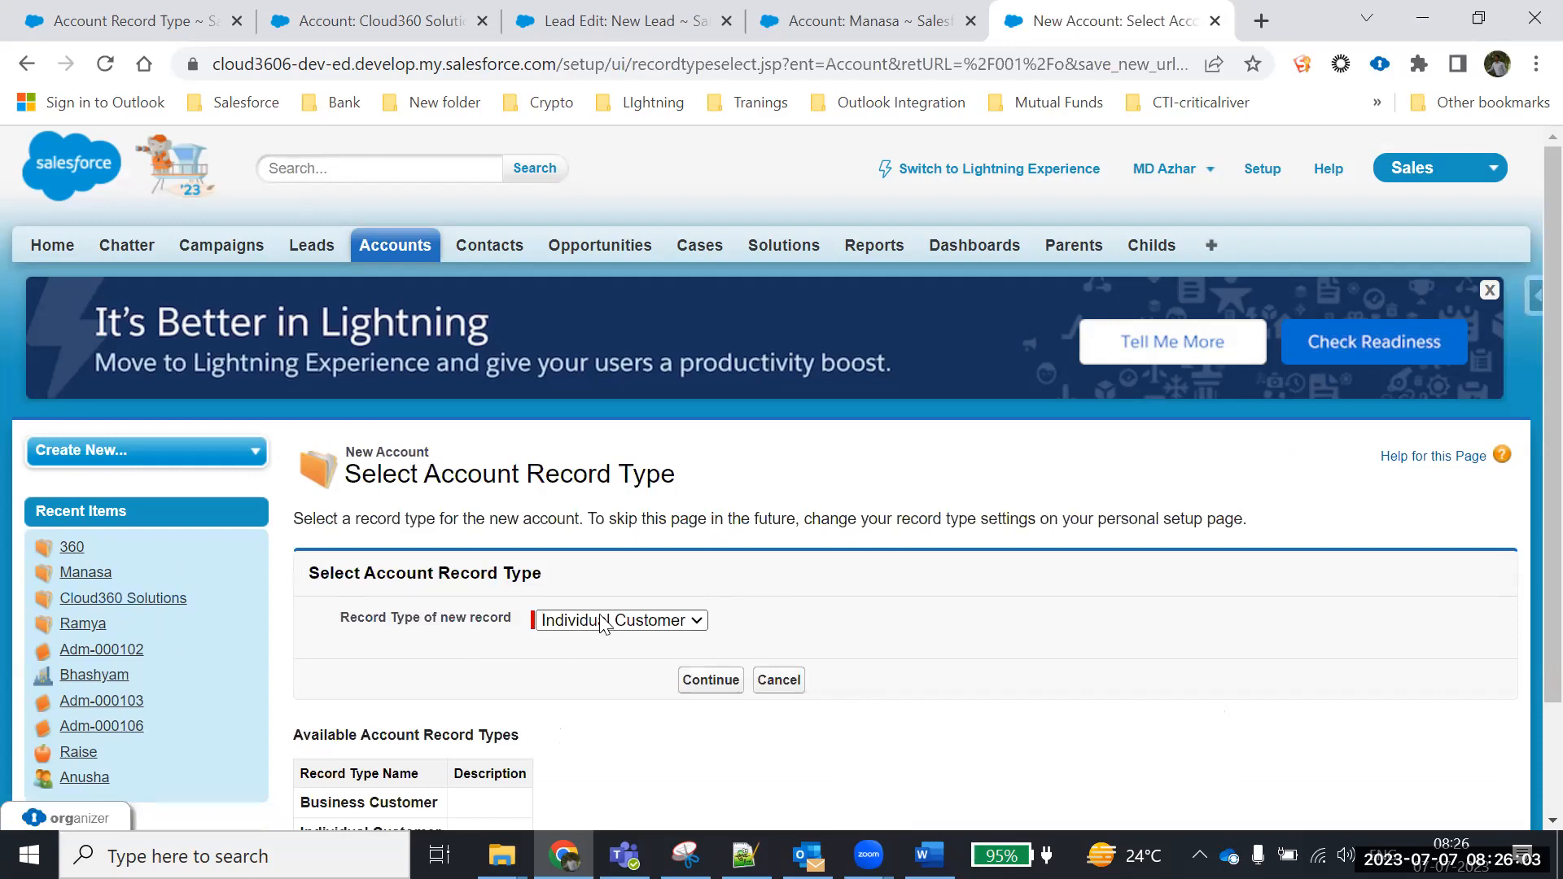
click(630, 626)
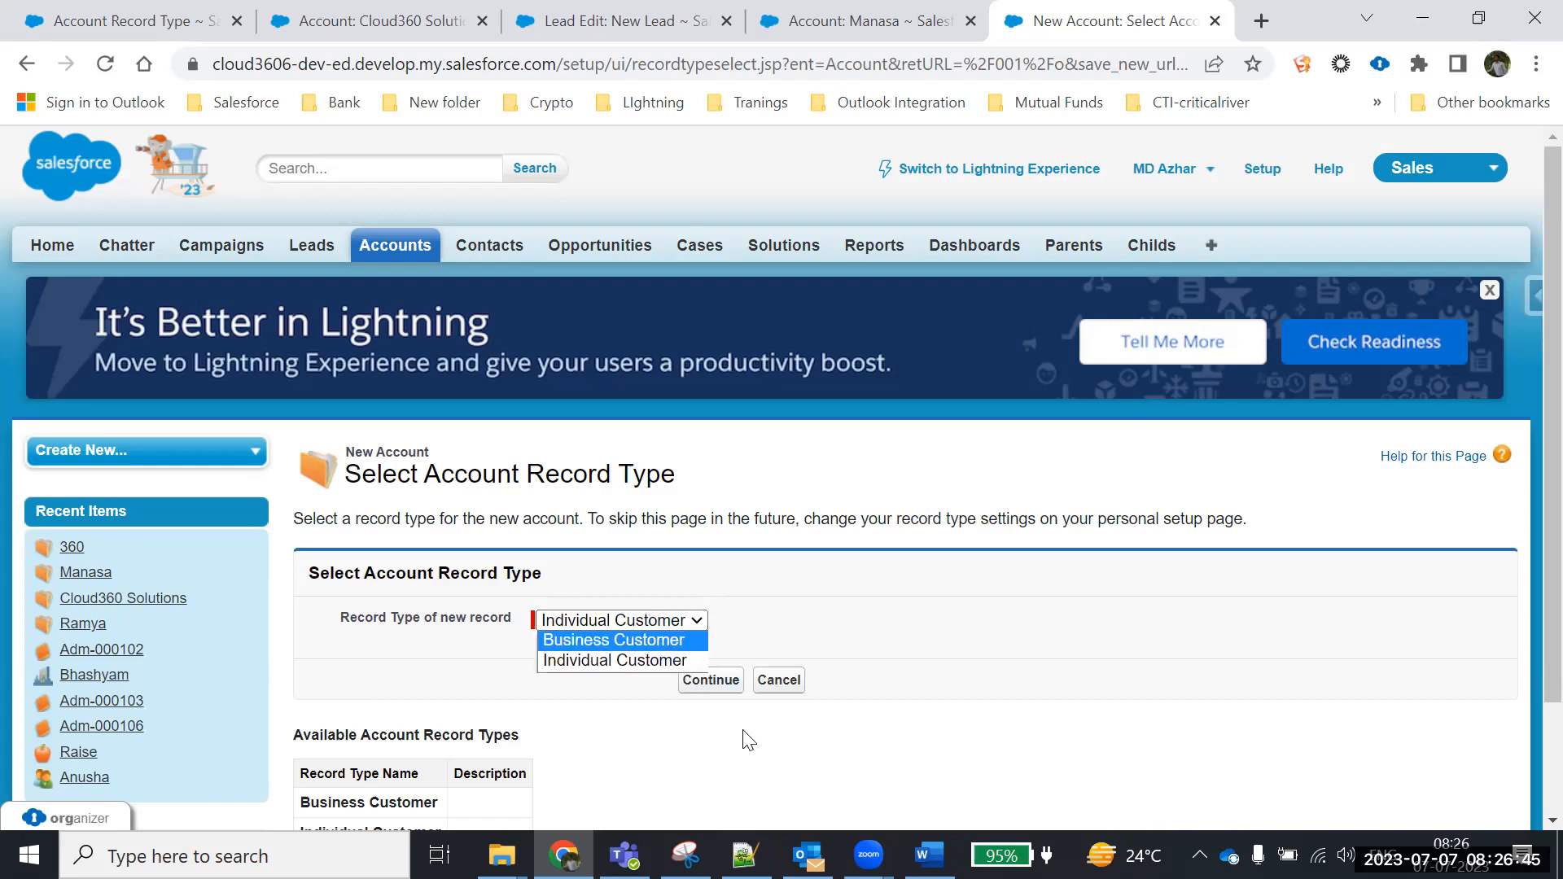
key(alt+Tab)
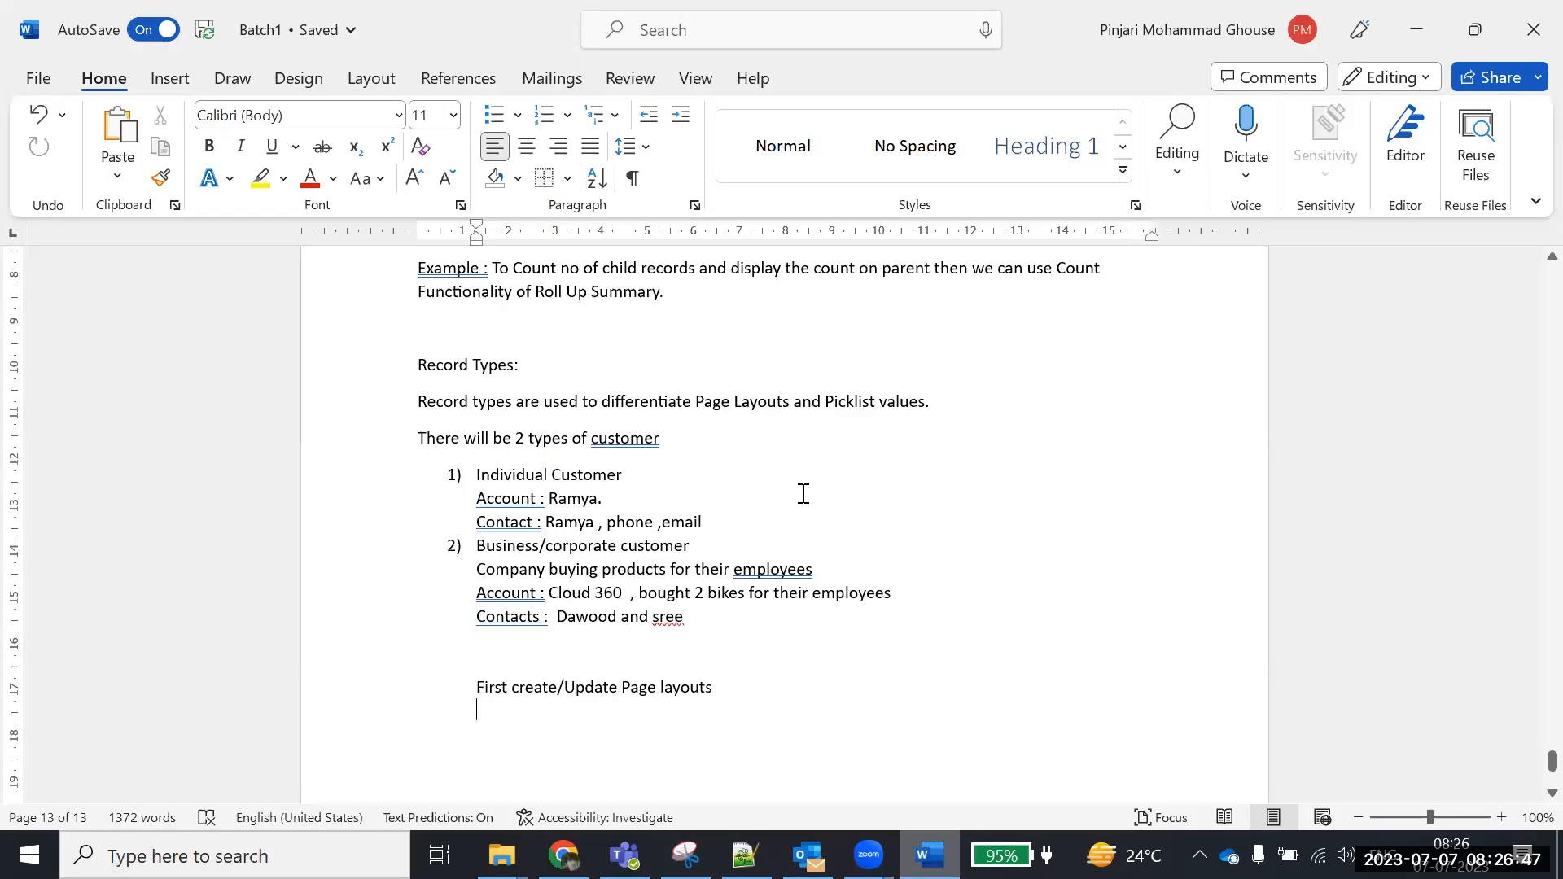
drag(795, 400, 427, 396)
click(942, 409)
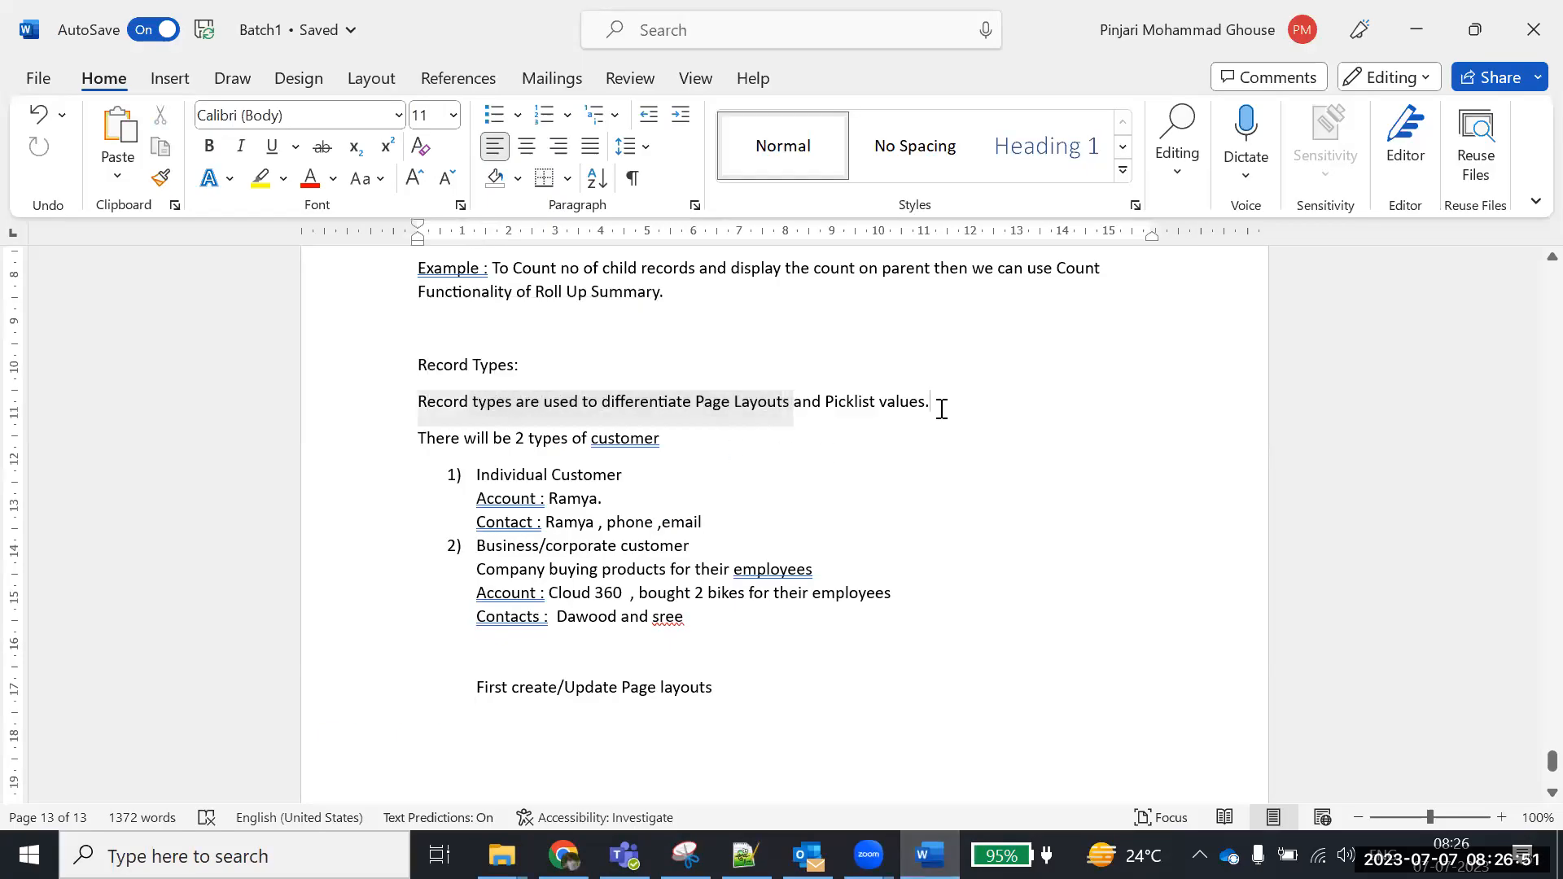
drag(939, 402, 841, 400)
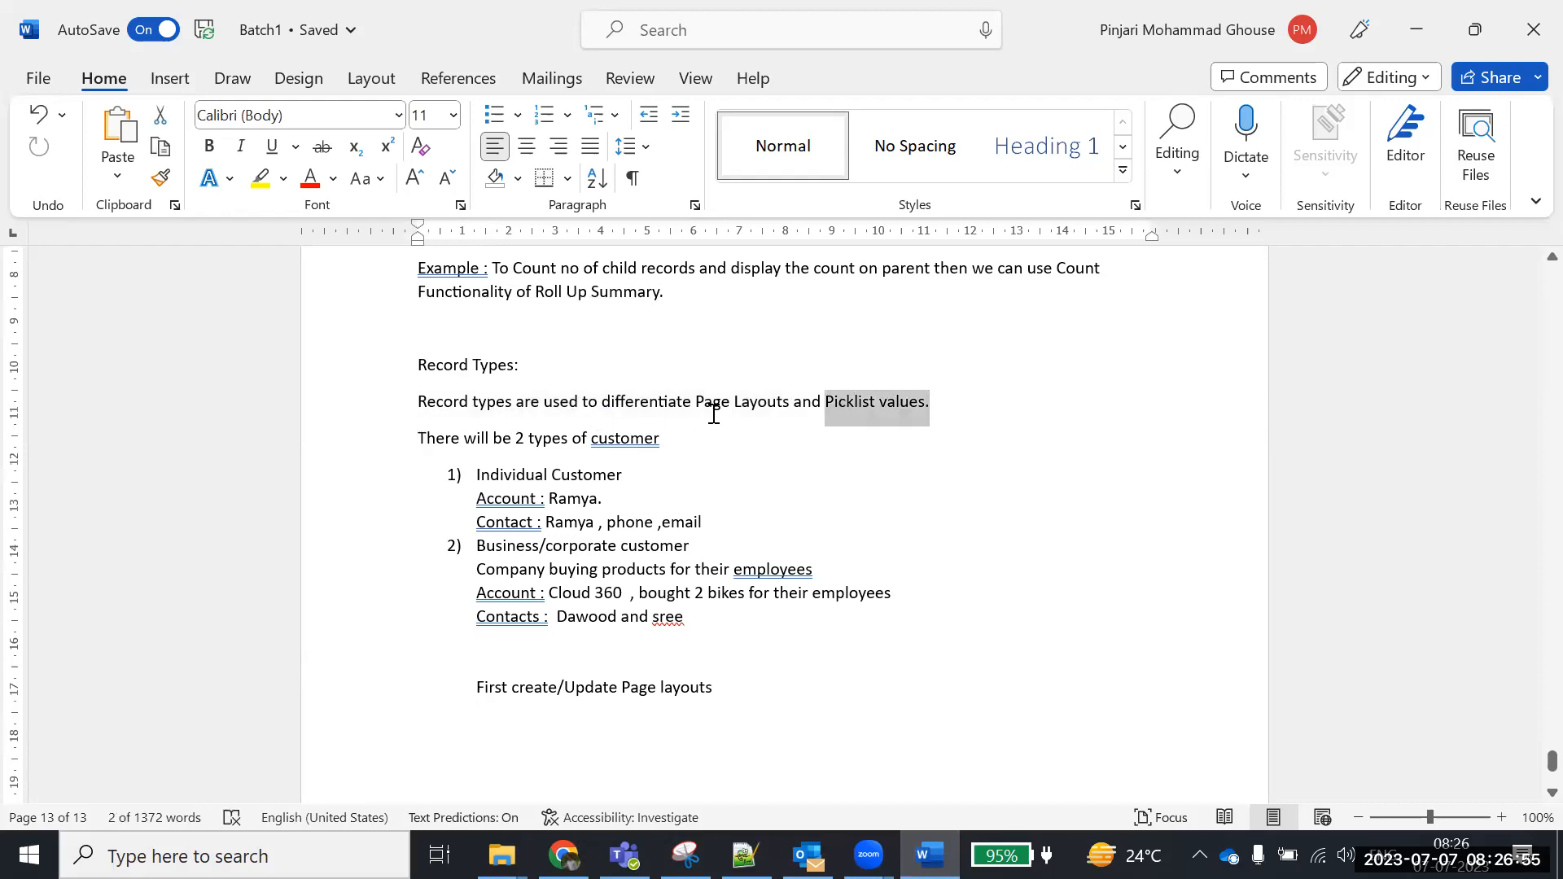
click(816, 409)
drag(825, 407, 966, 409)
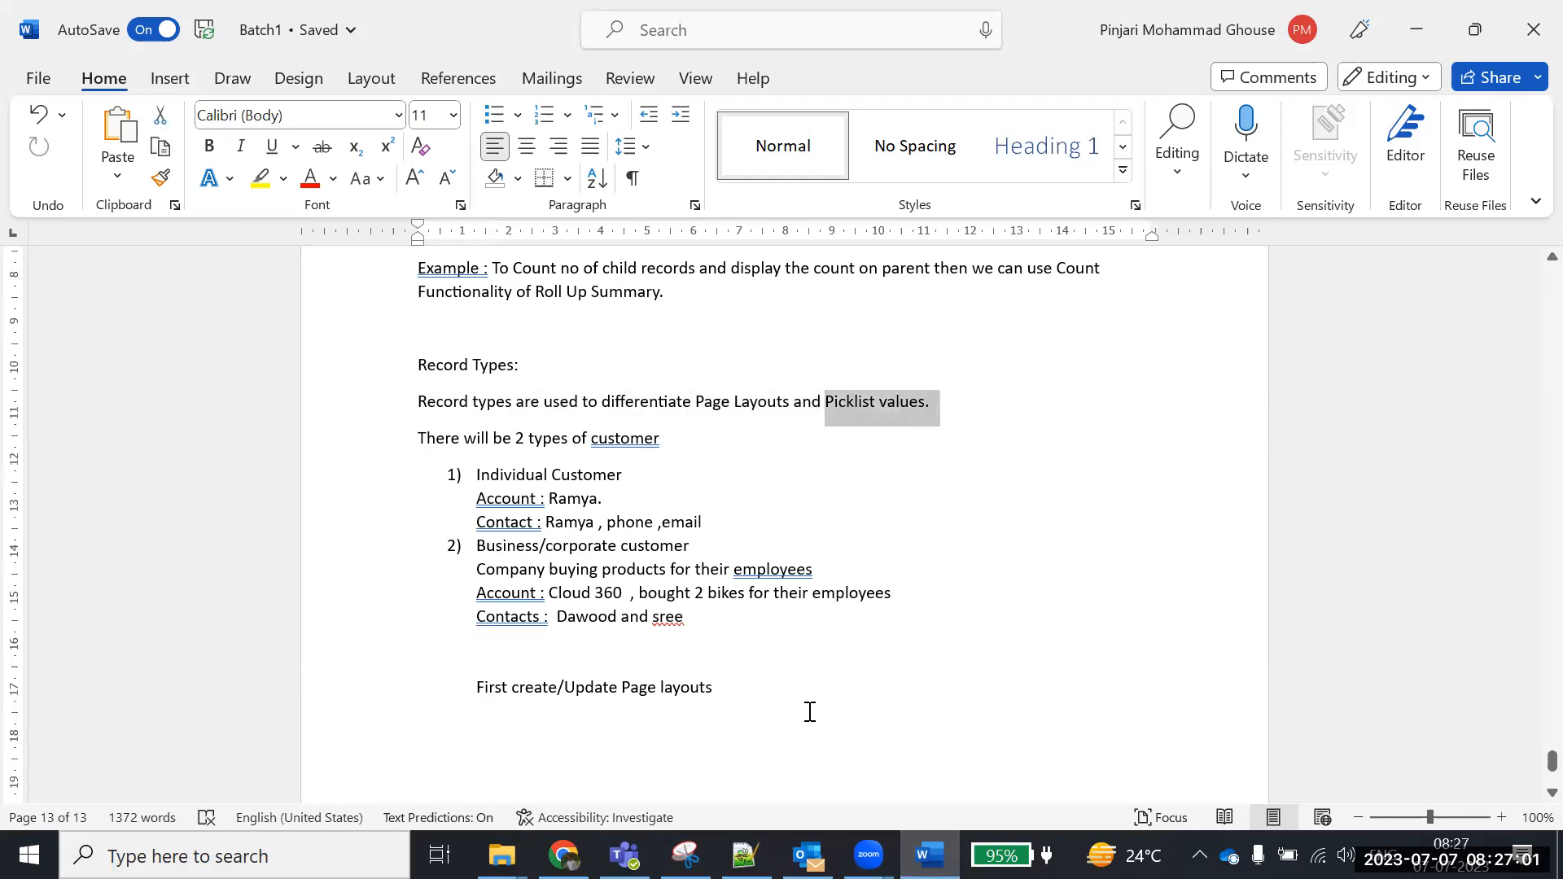
key(alt+Tab)
scroll(342, 384, down, 2)
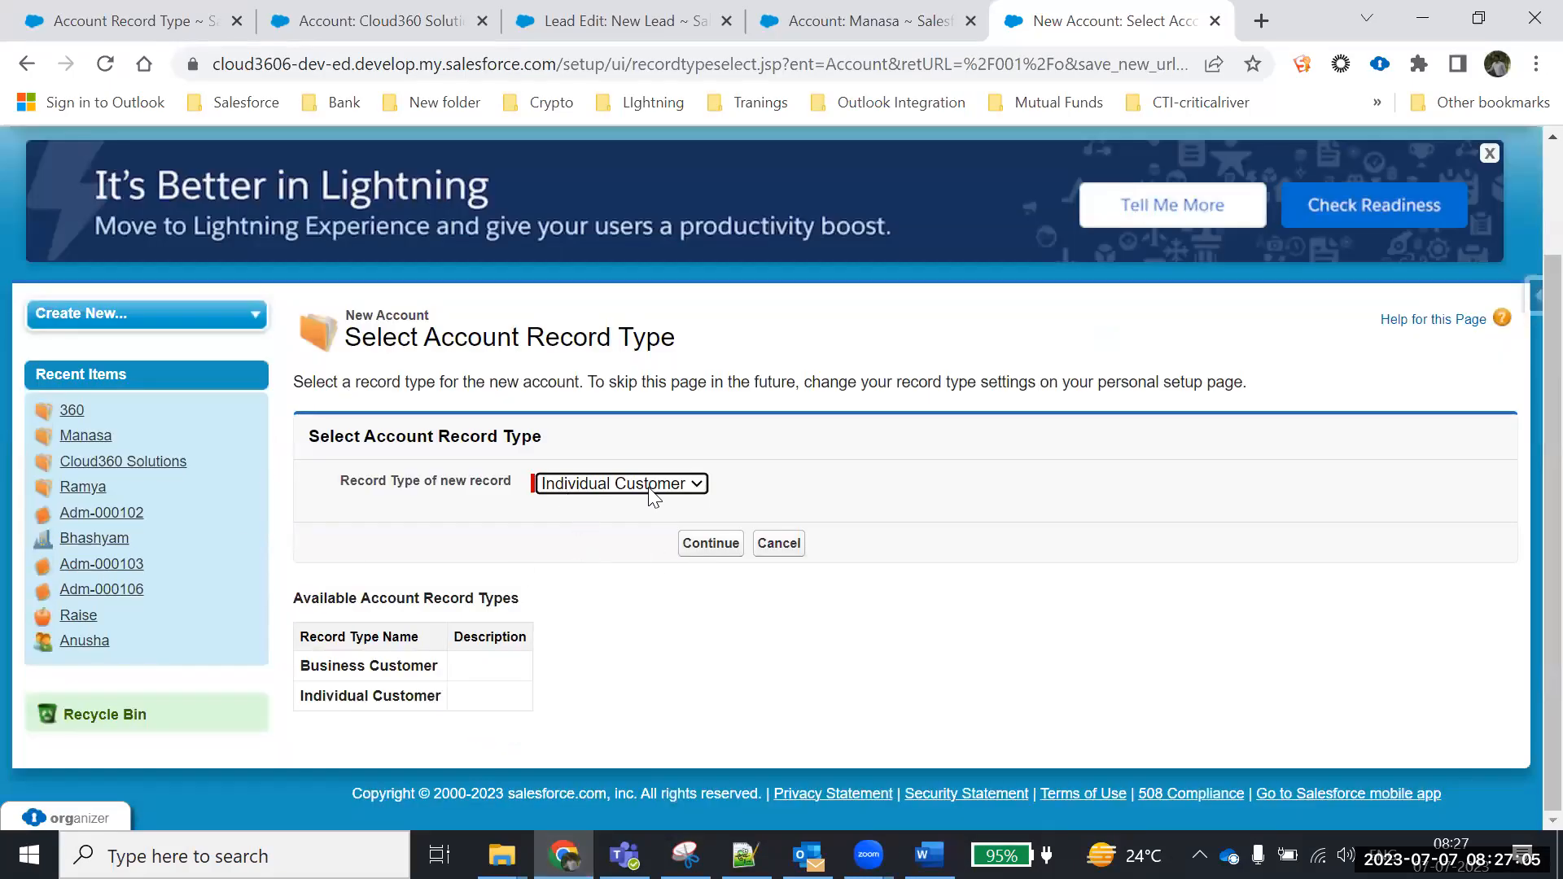
Continue with Individual Customer and browse the Industry picklist values
click(693, 546)
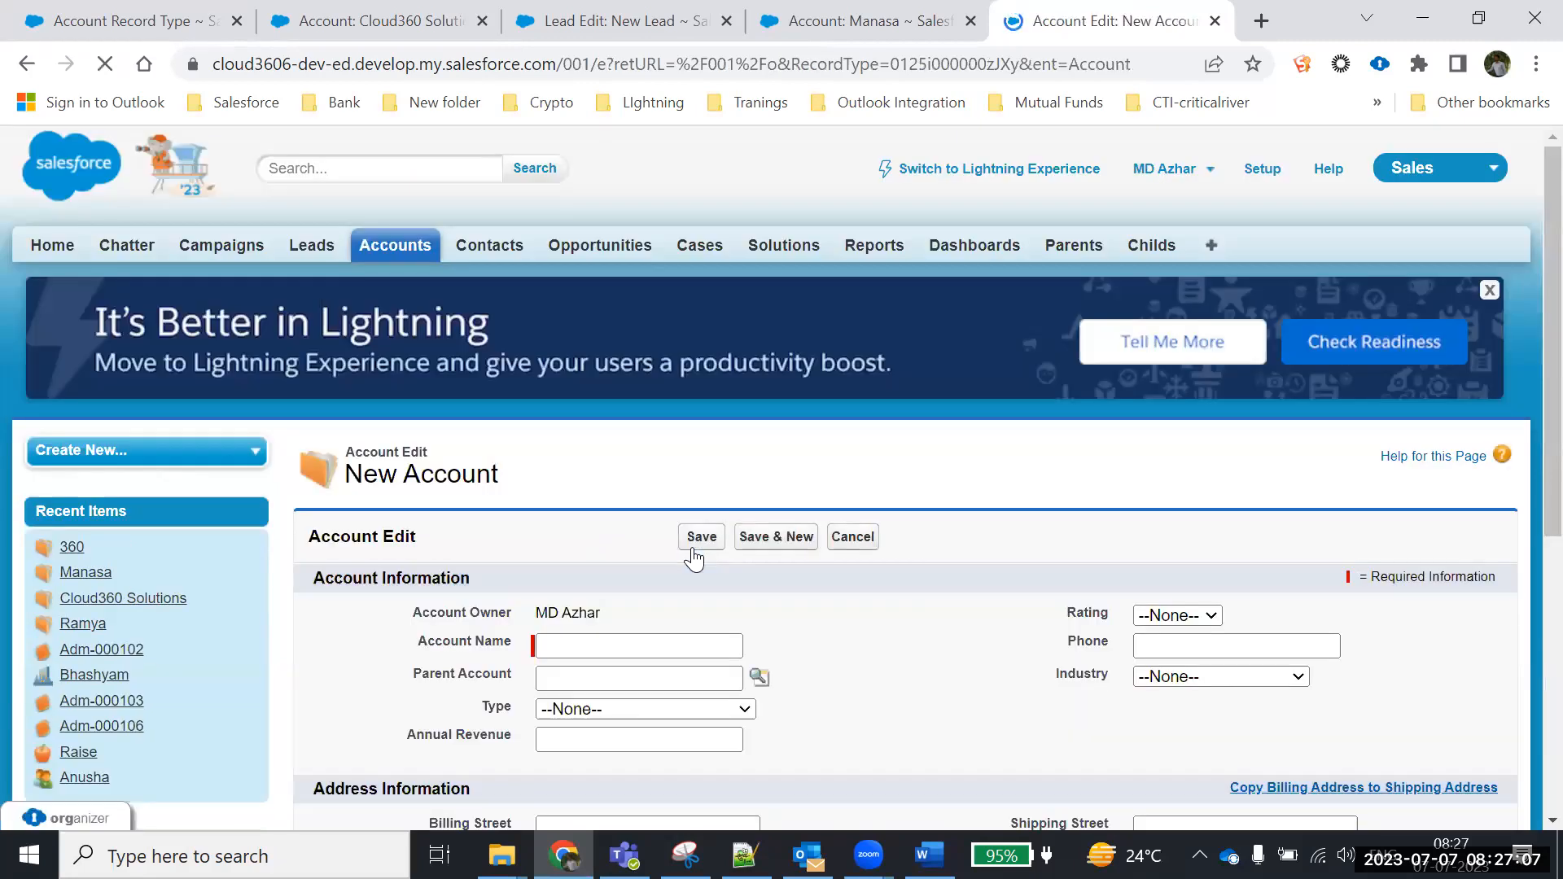
scroll(521, 559, down, 4)
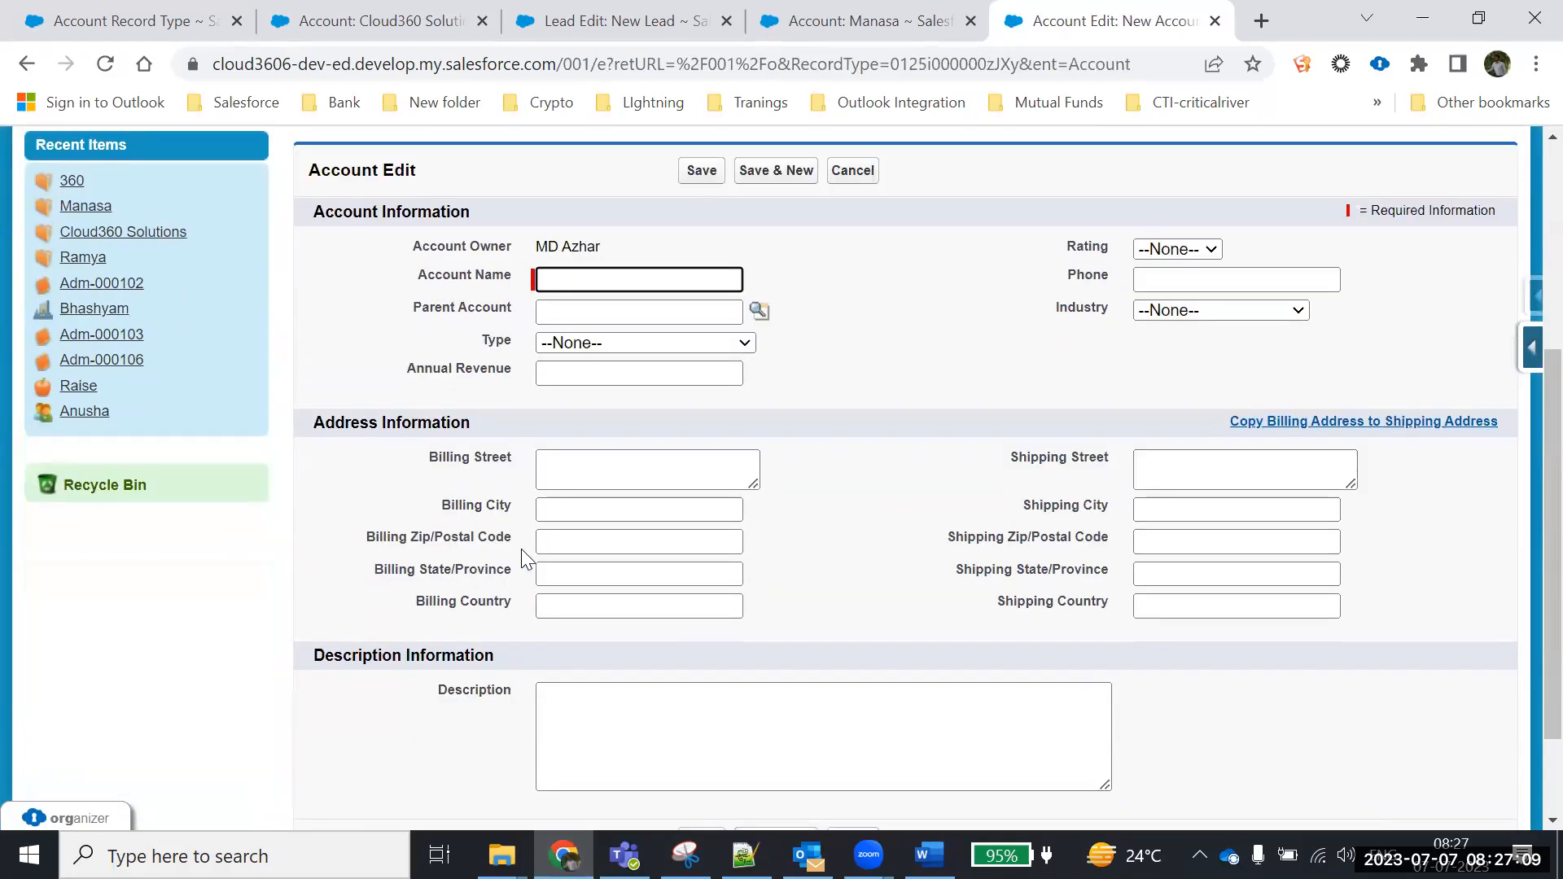
click(1163, 318)
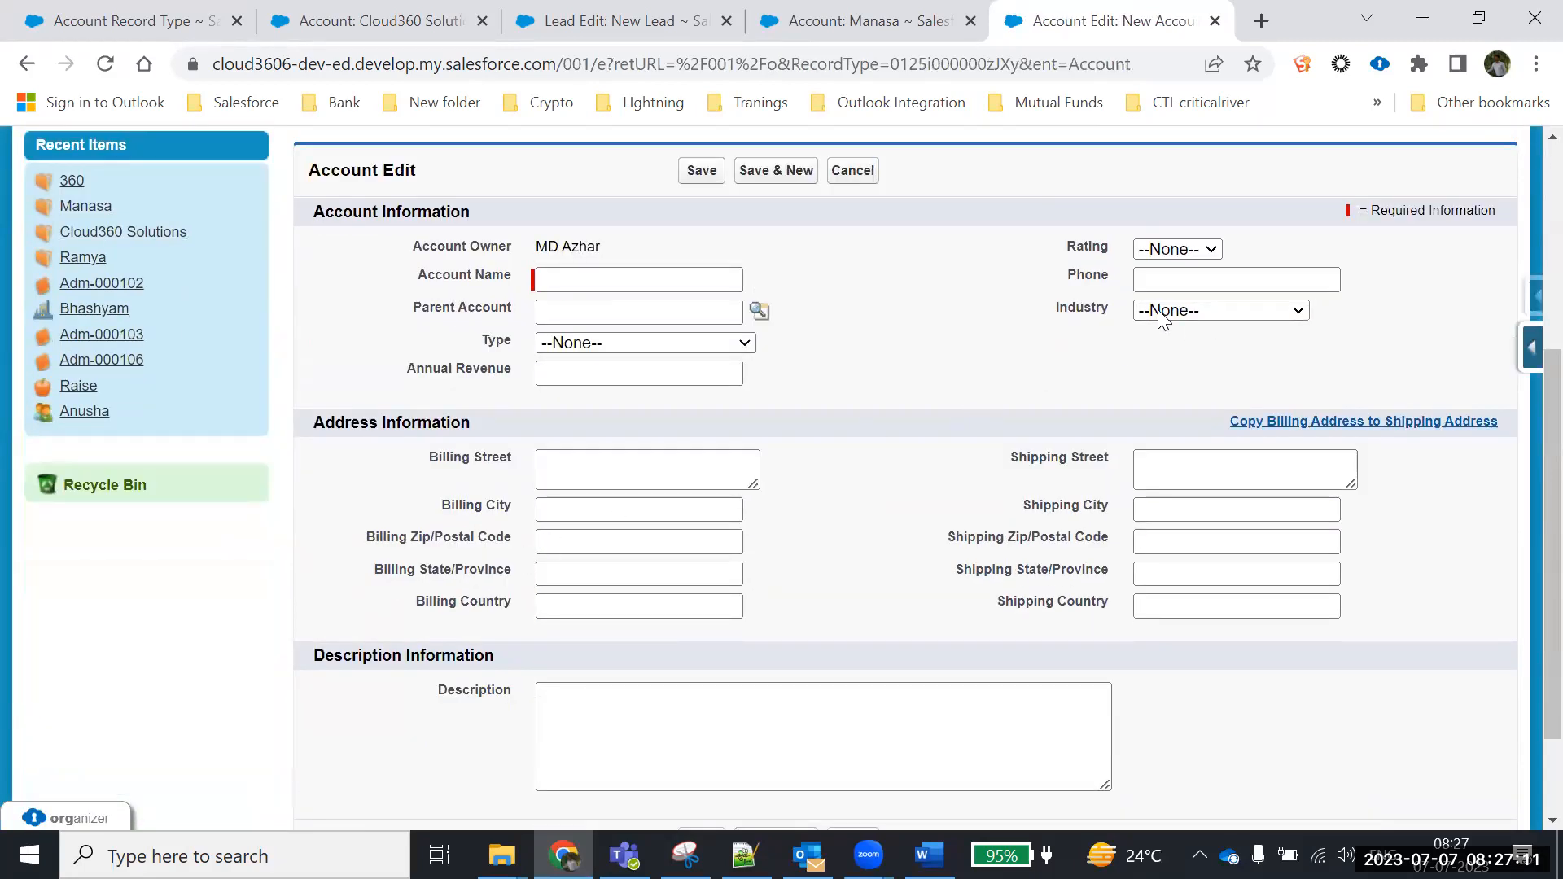
click(1162, 317)
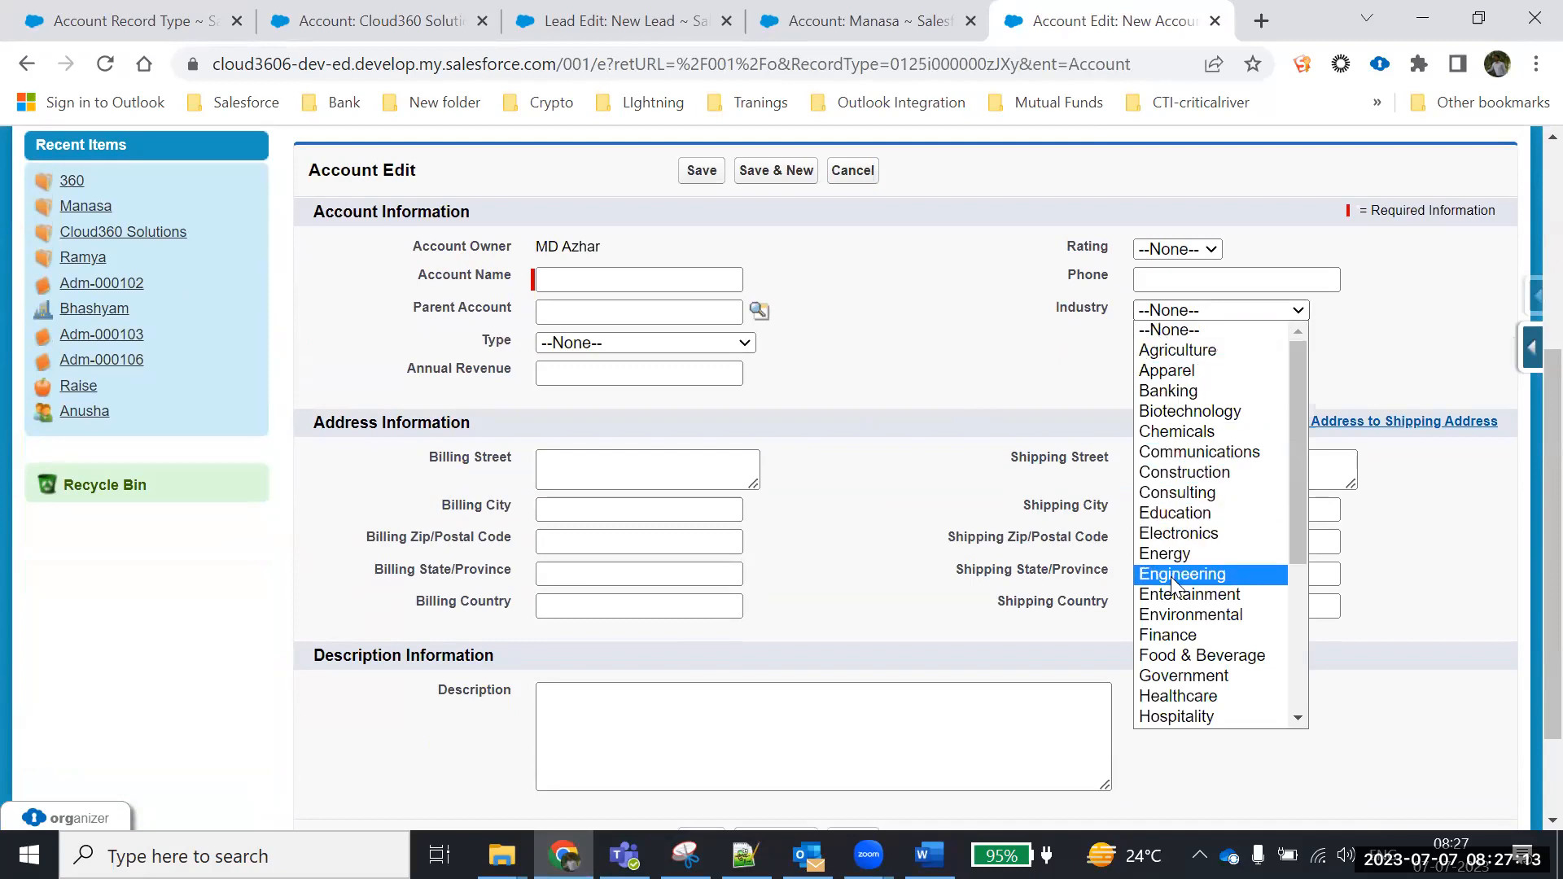
scroll(1174, 611, down, 5)
scroll(1170, 701, up, 4)
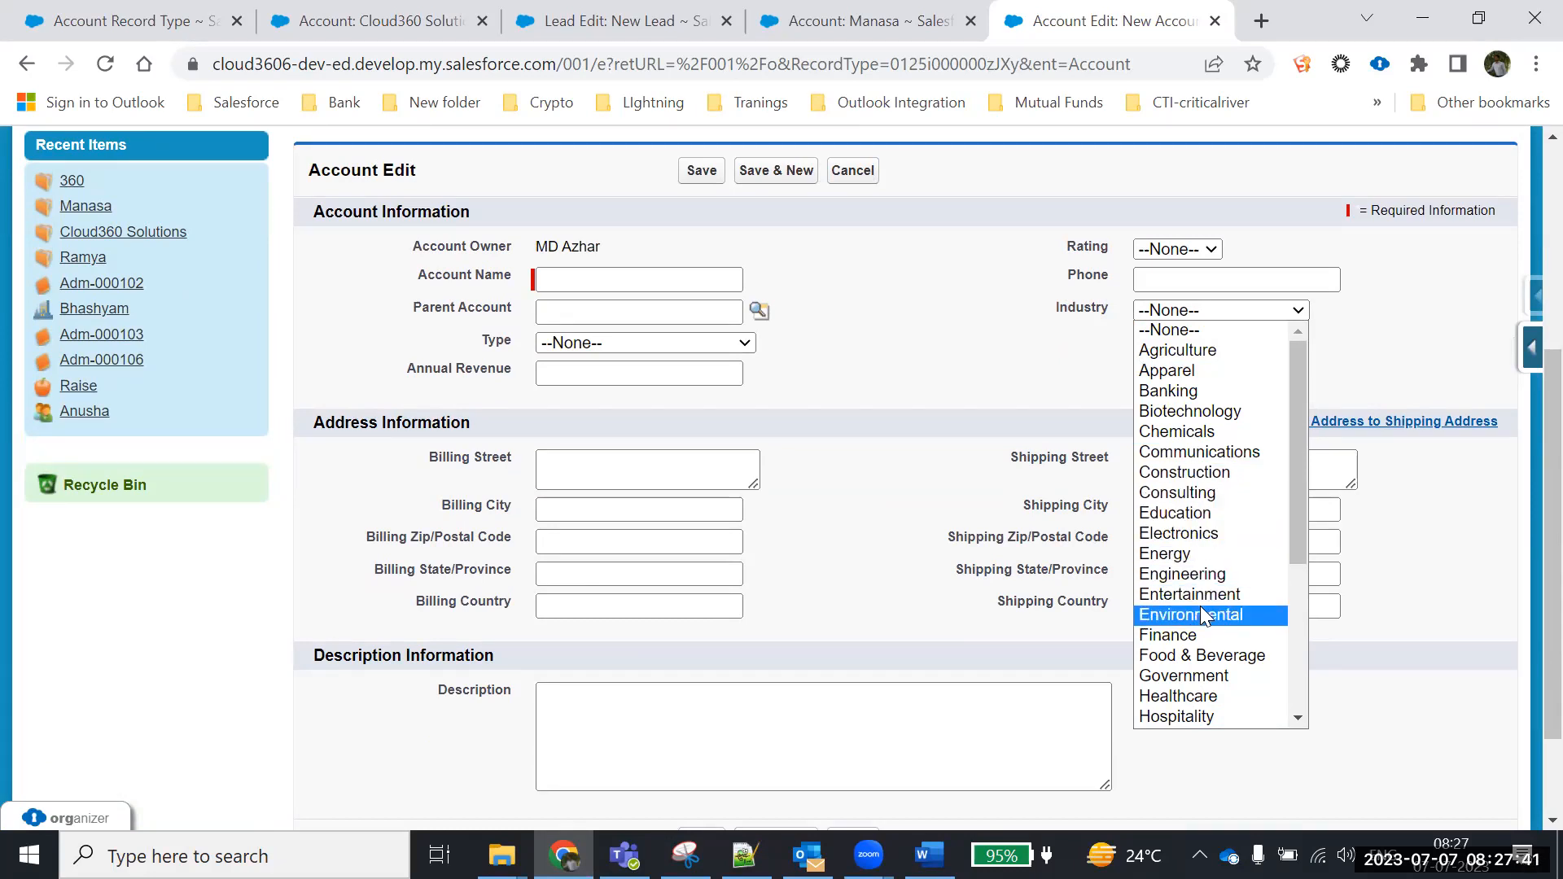
mouse_move(1304, 384)
mouse_down()
mouse_move(1296, 648)
mouse_move(1326, 519)
mouse_move(1325, 371)
mouse_up()
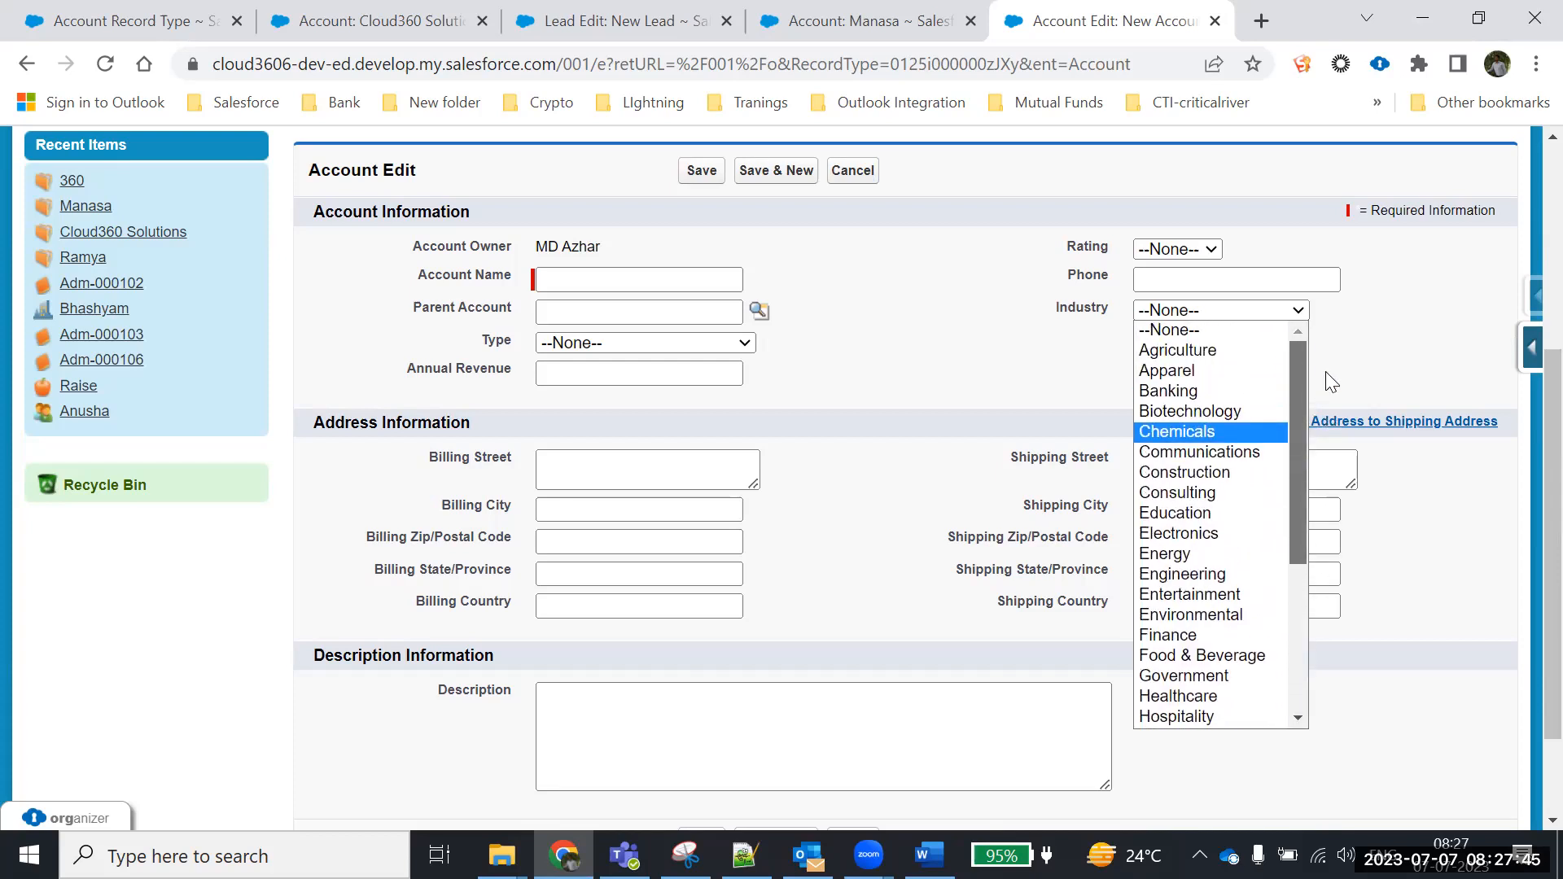
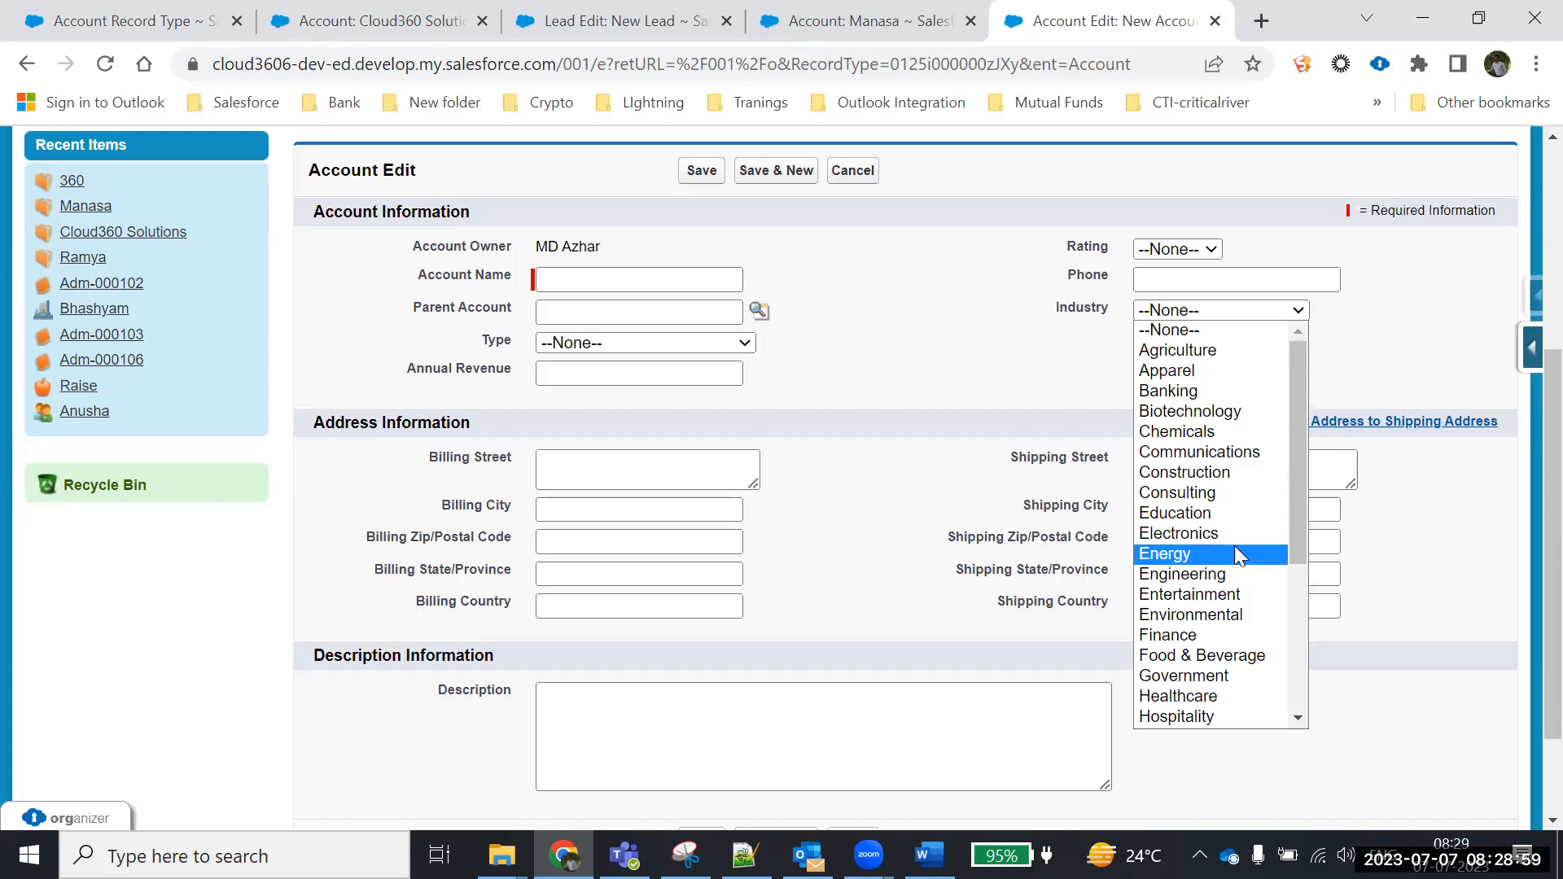
Note 'Create record types and assign page layouts.' in the Word document
drag(1302, 529, 1282, 692)
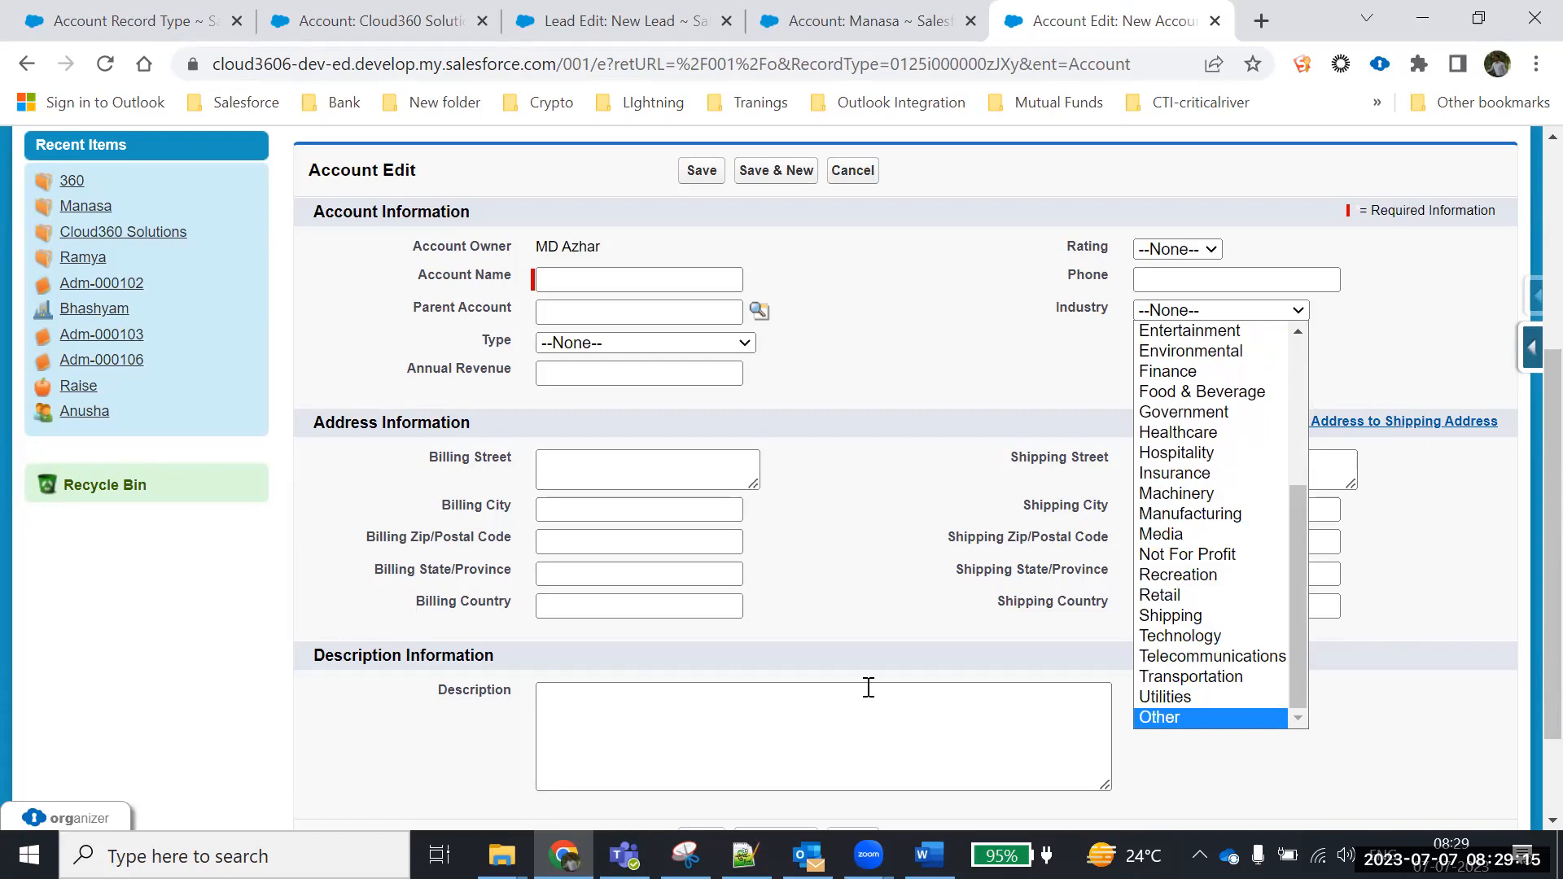
key(alt+Tab)
key(Return)
text(Create recor)
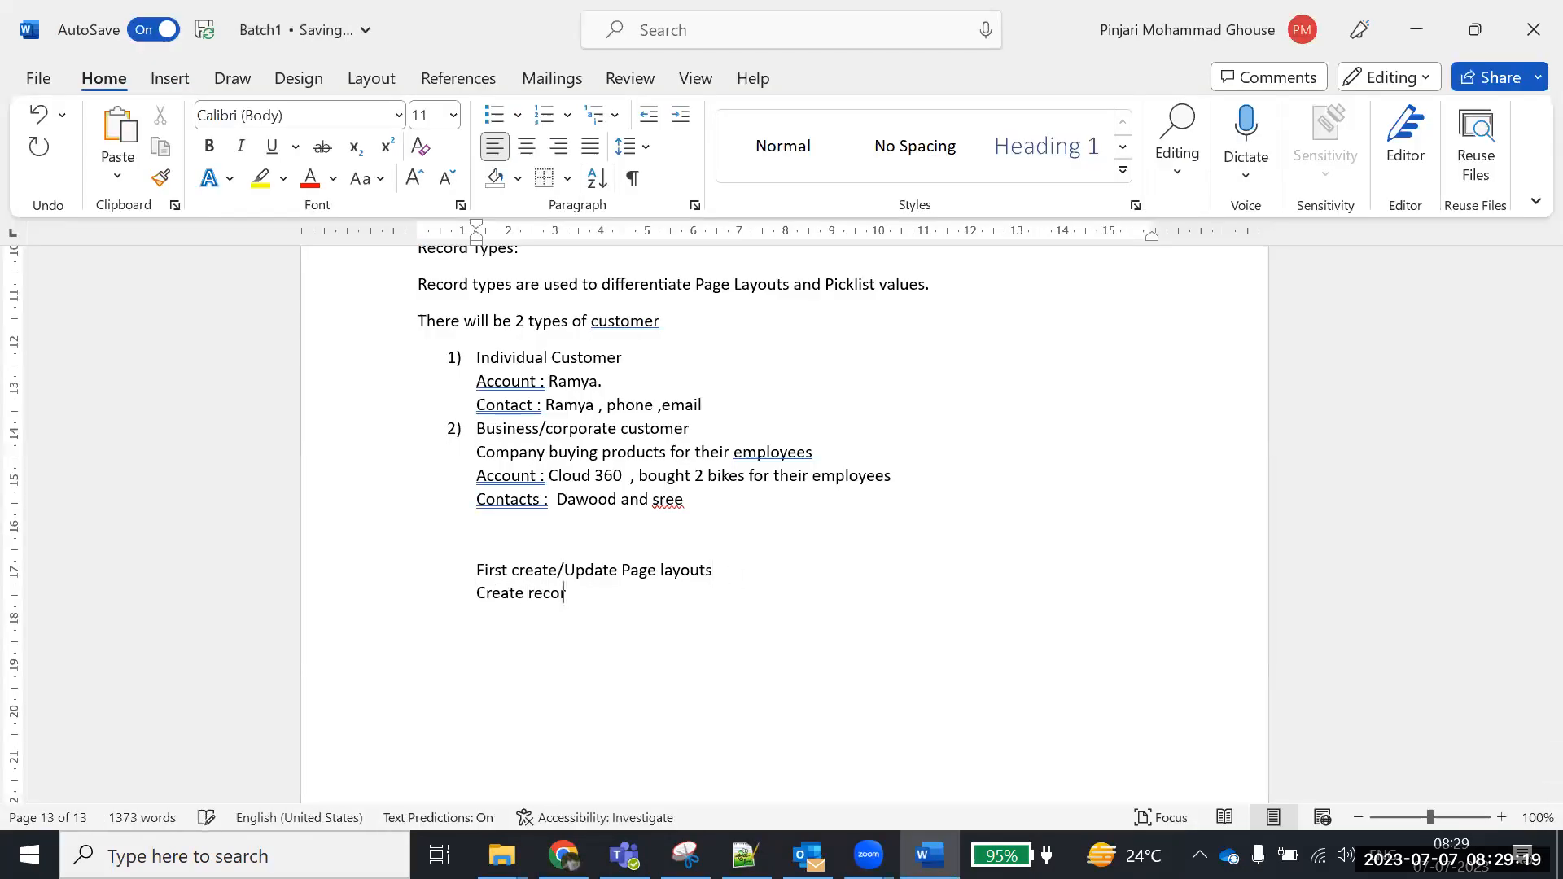
text(d types and assign)
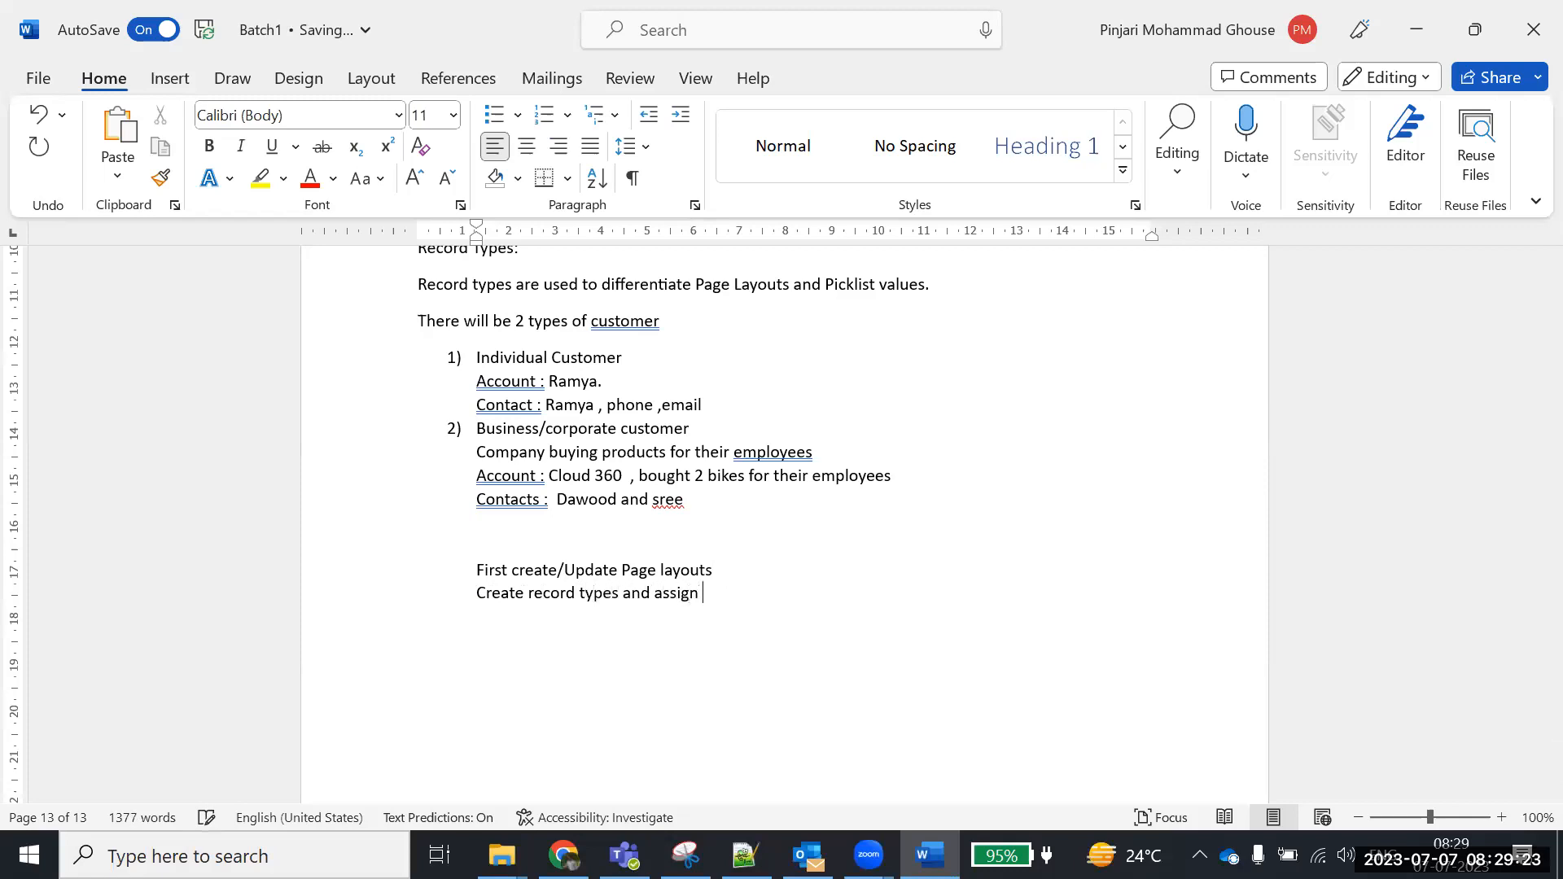
text( la)
key(BackSpace)
key(BackSpace)
text(page layouts.)
key(Return)
Add the 'Picklist' and 'For individual Customer' lines and begin the Industry values line
text(Piclist)
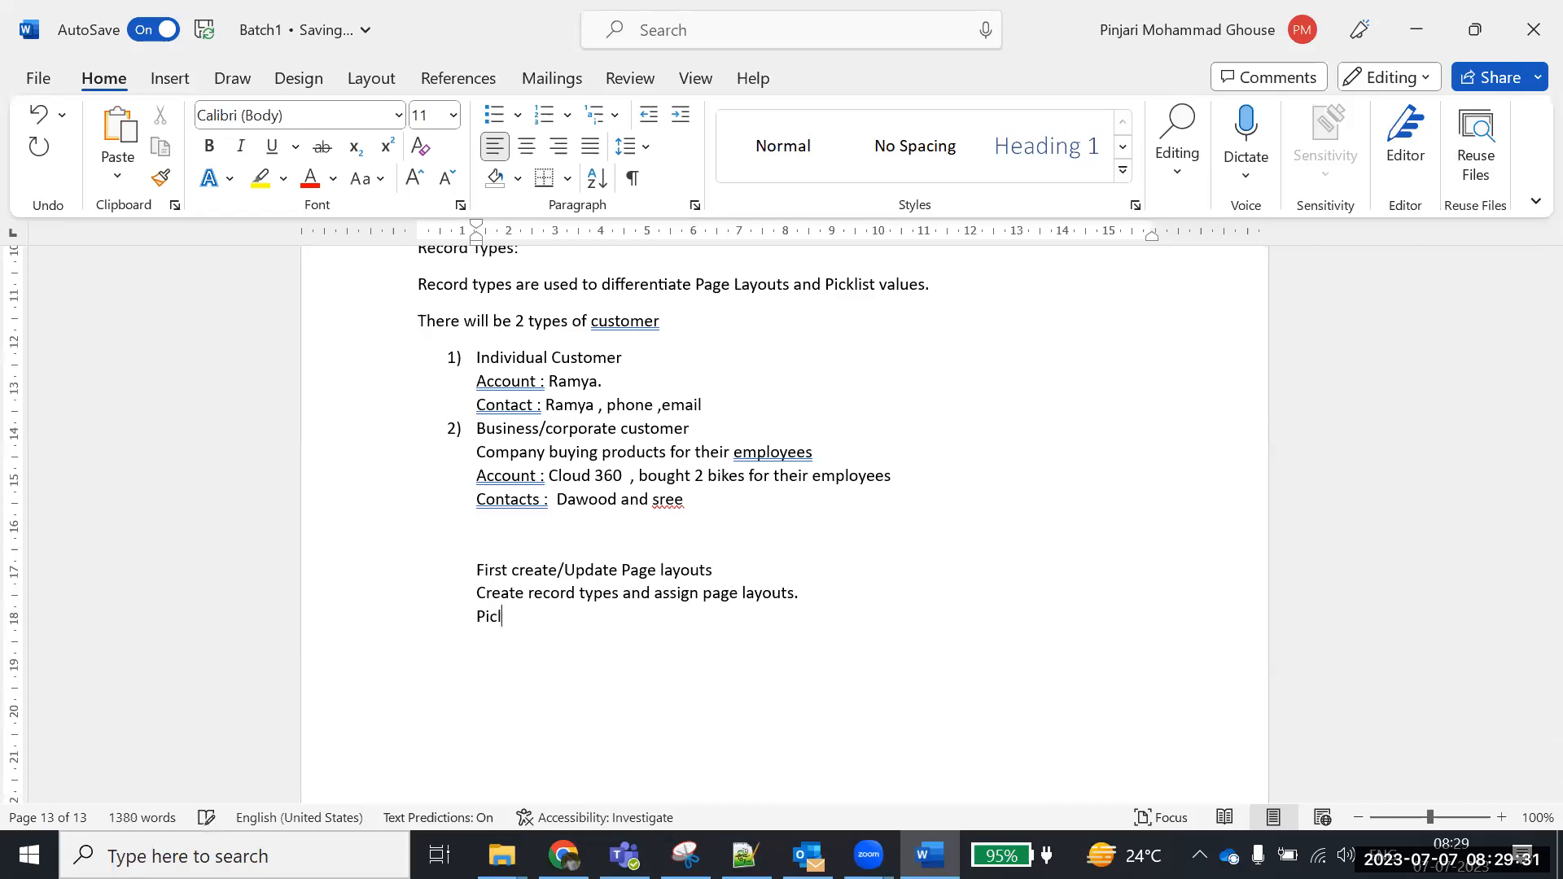
key(BackSpace)
key(BackSpace)
key(BackSpace)
text(klist)
text(For in)
text(divu)
key(BackSpace)
text(idual)
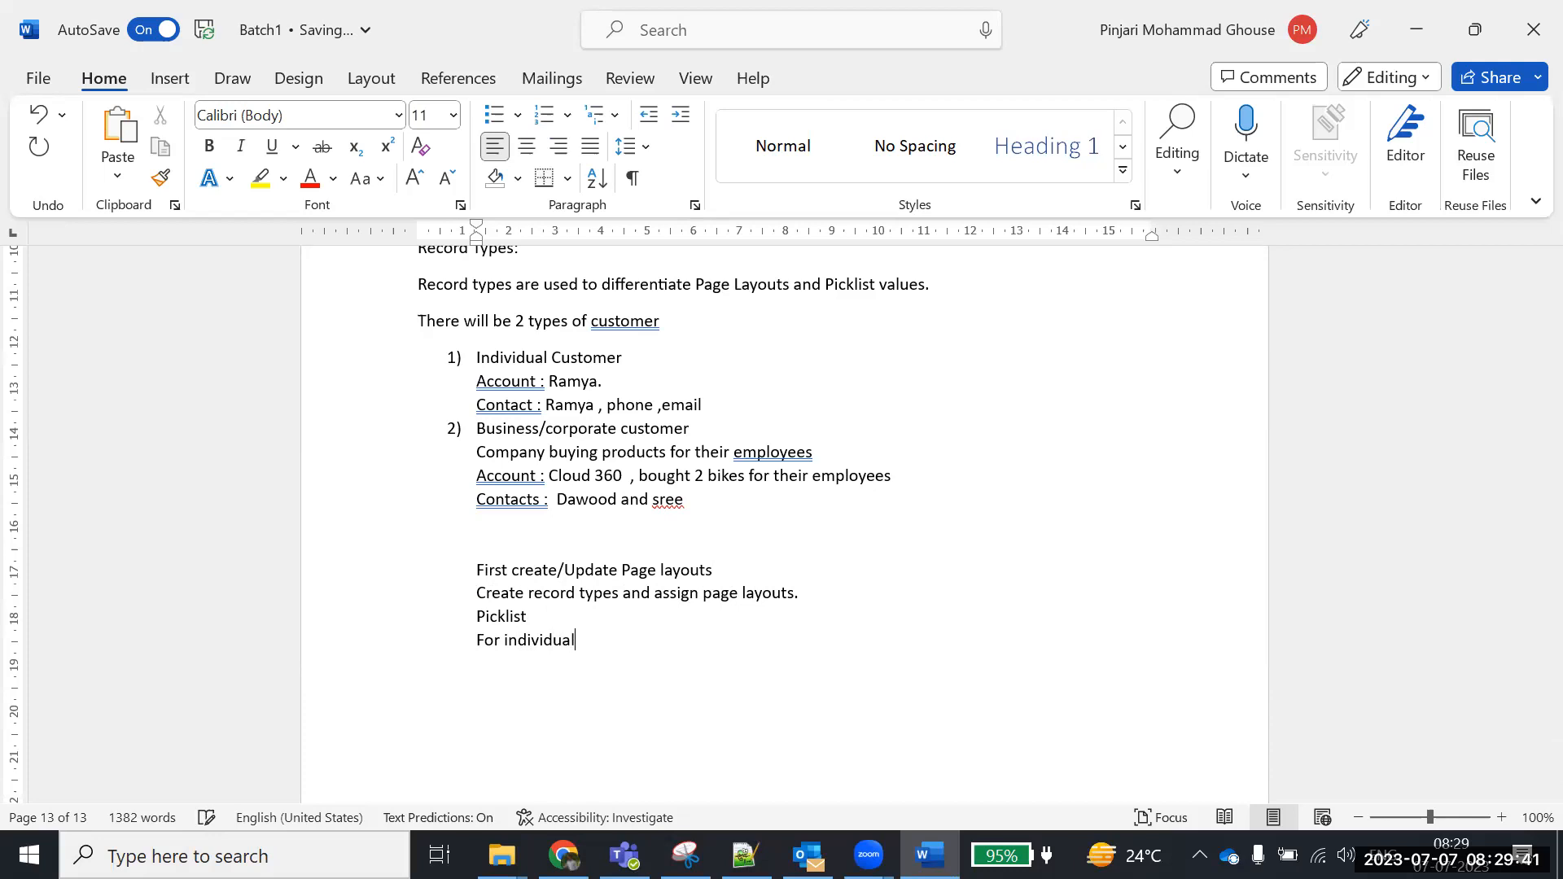
text( Customer)
key(Return)
text(On Industry field )
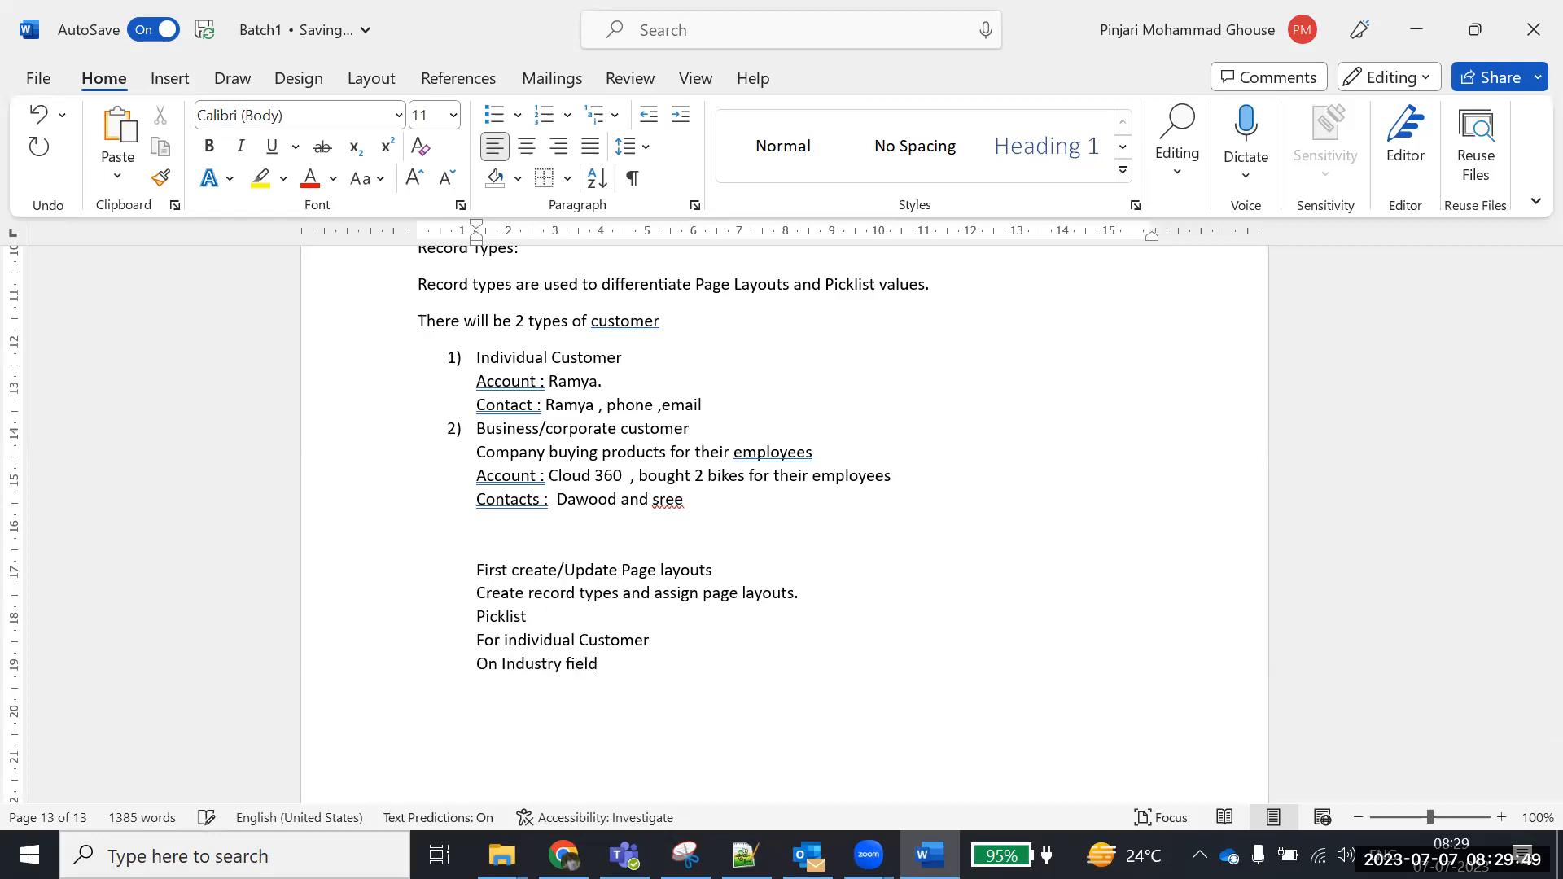
text(- Apparel , En)
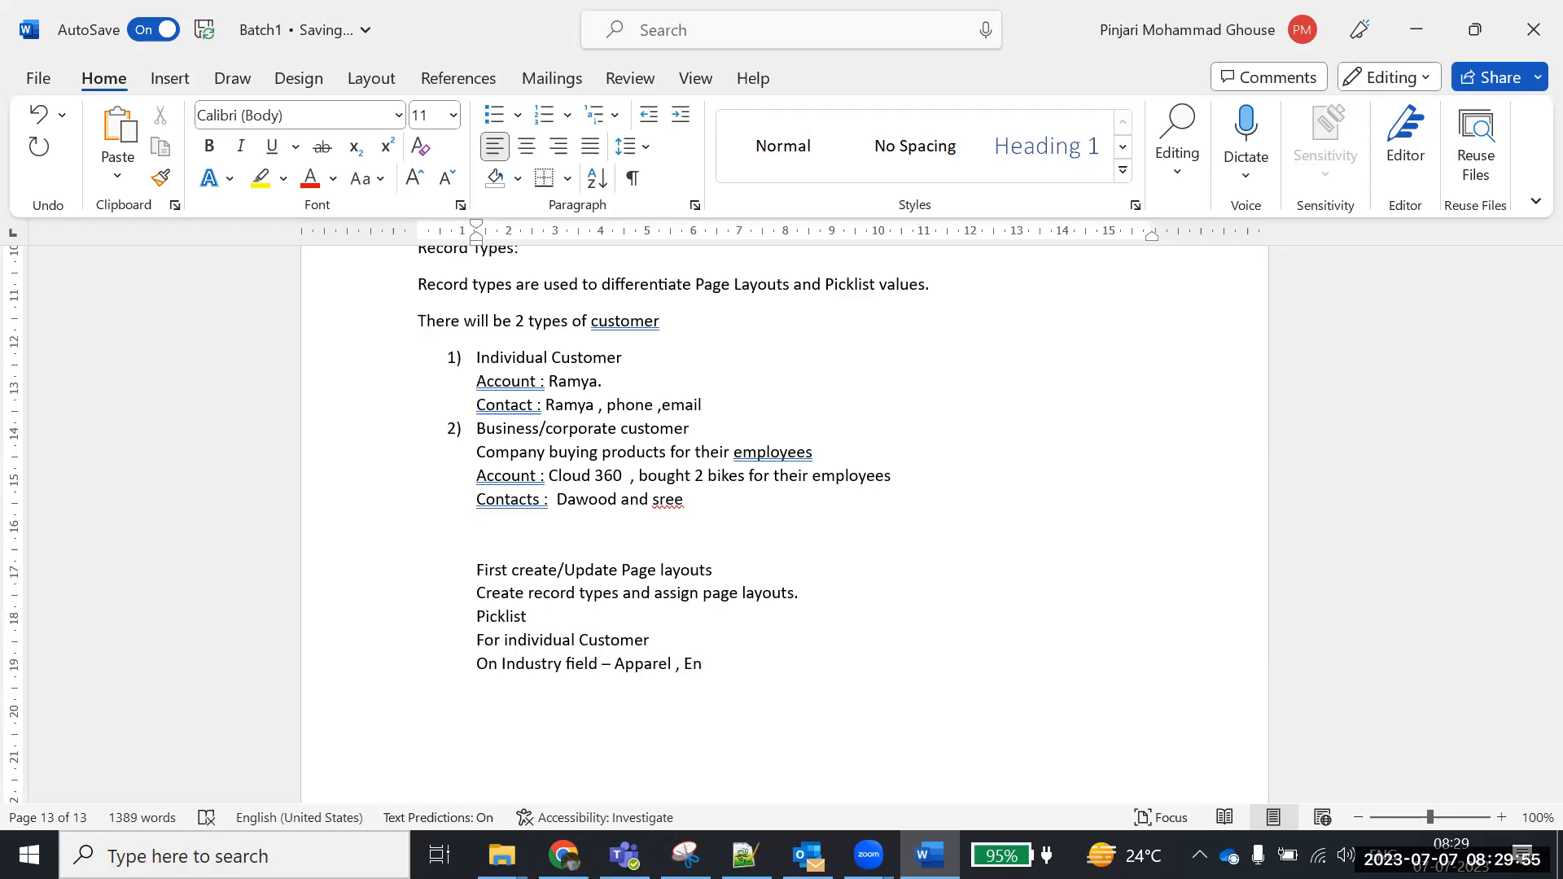
text(ergy , Ma)
Recheck Salesforce's Industry values, then finish the line with 'Apparel, Energy, Manufacturing'
key(alt+Tab)
click(1173, 314)
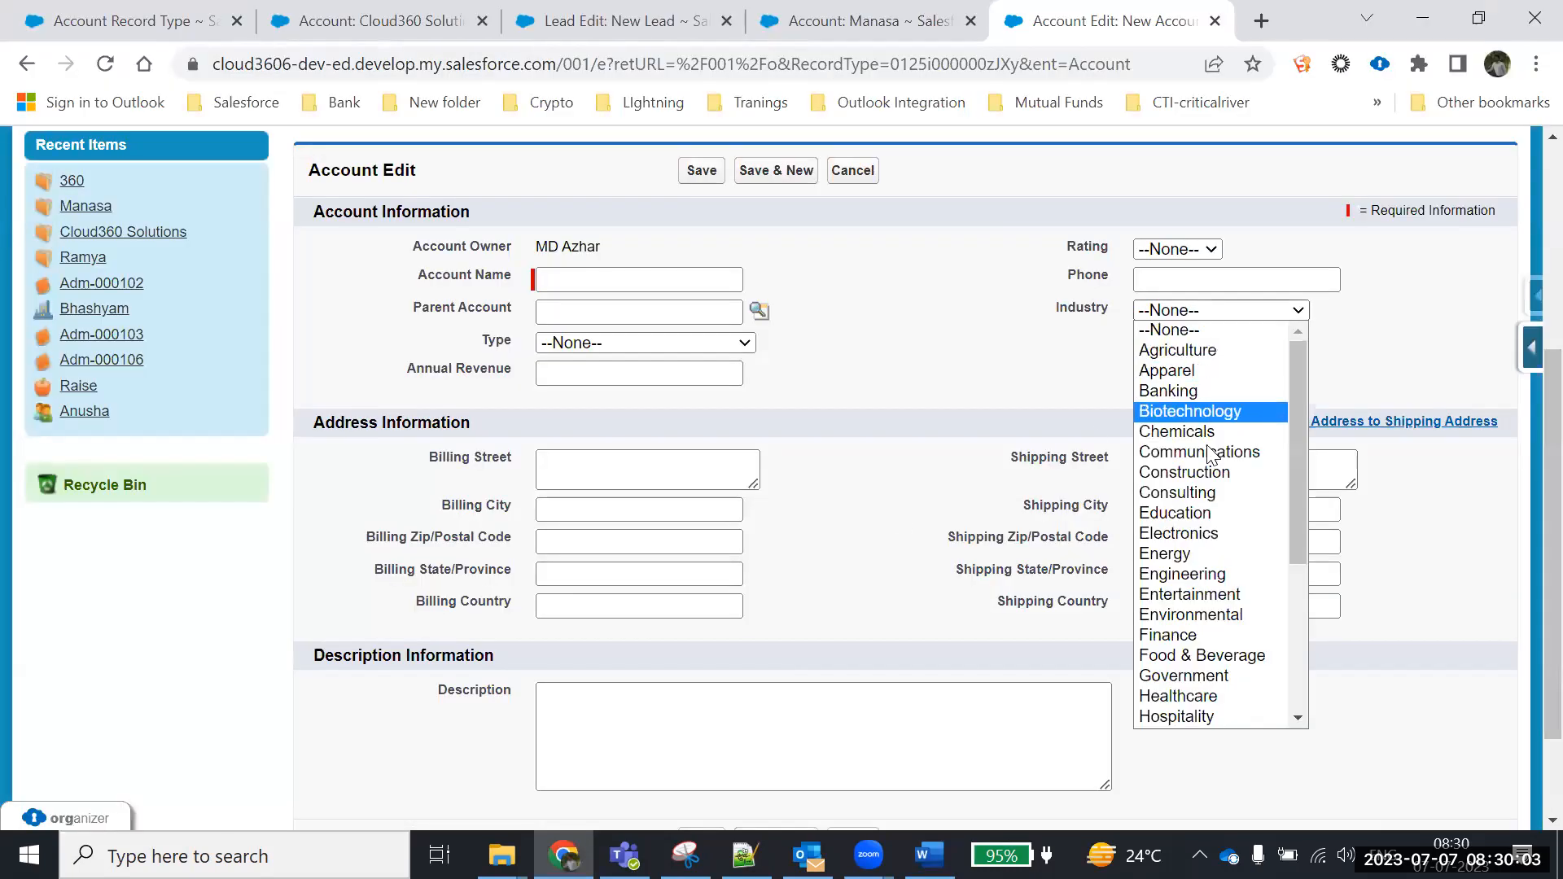
scroll(1284, 627, down, 3)
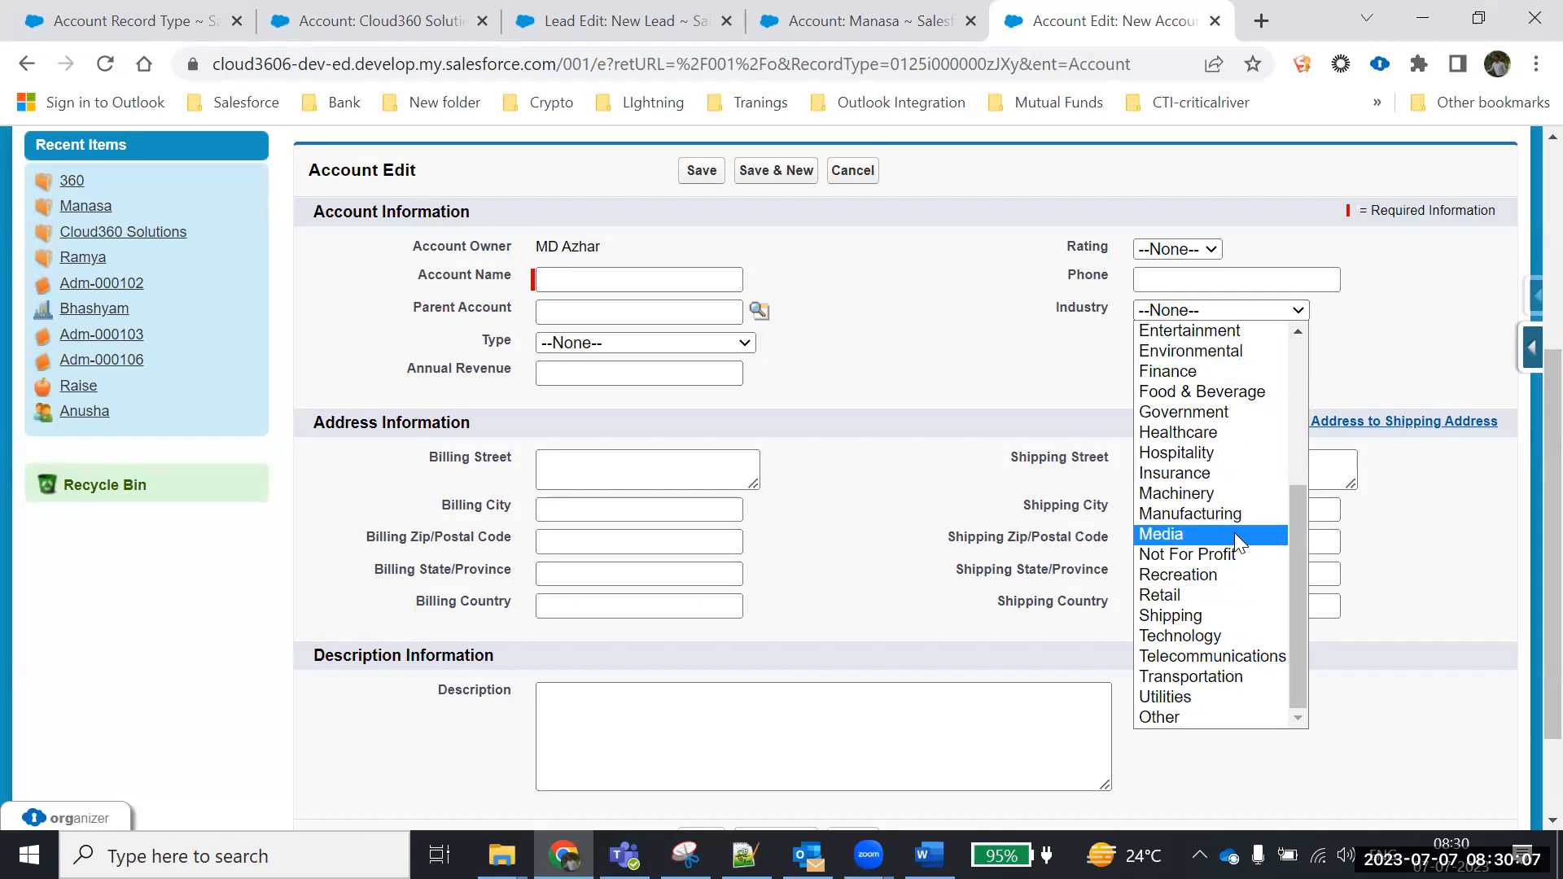
key(alt+Tab)
text(nufactutin)
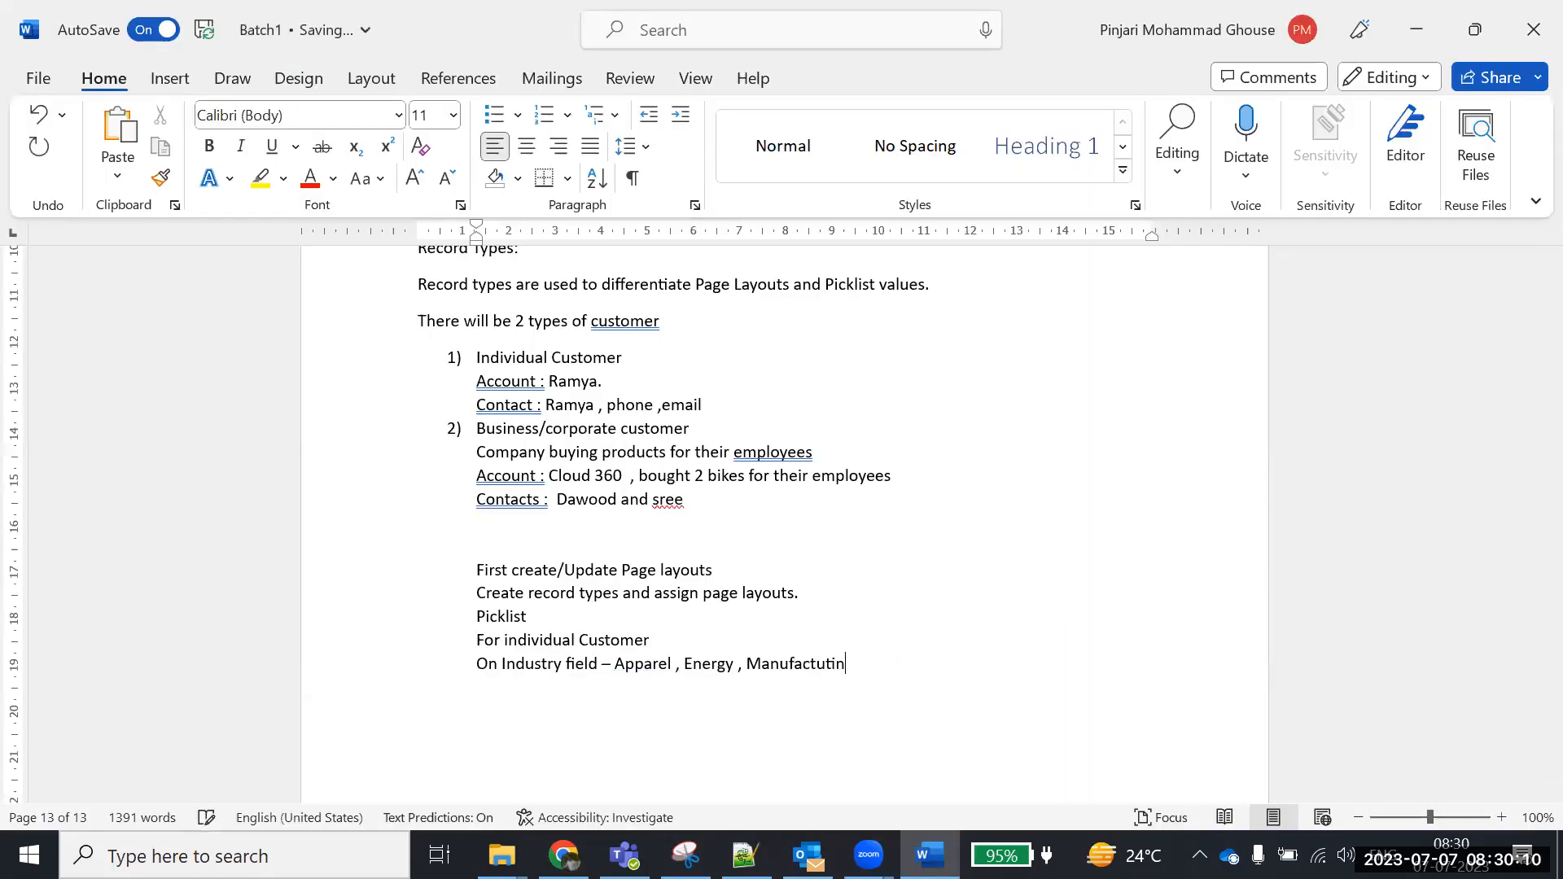
key(BackSpace)
text(ring)
Back in Salesforce, browse the new-account form's Industry picklist values
click(563, 855)
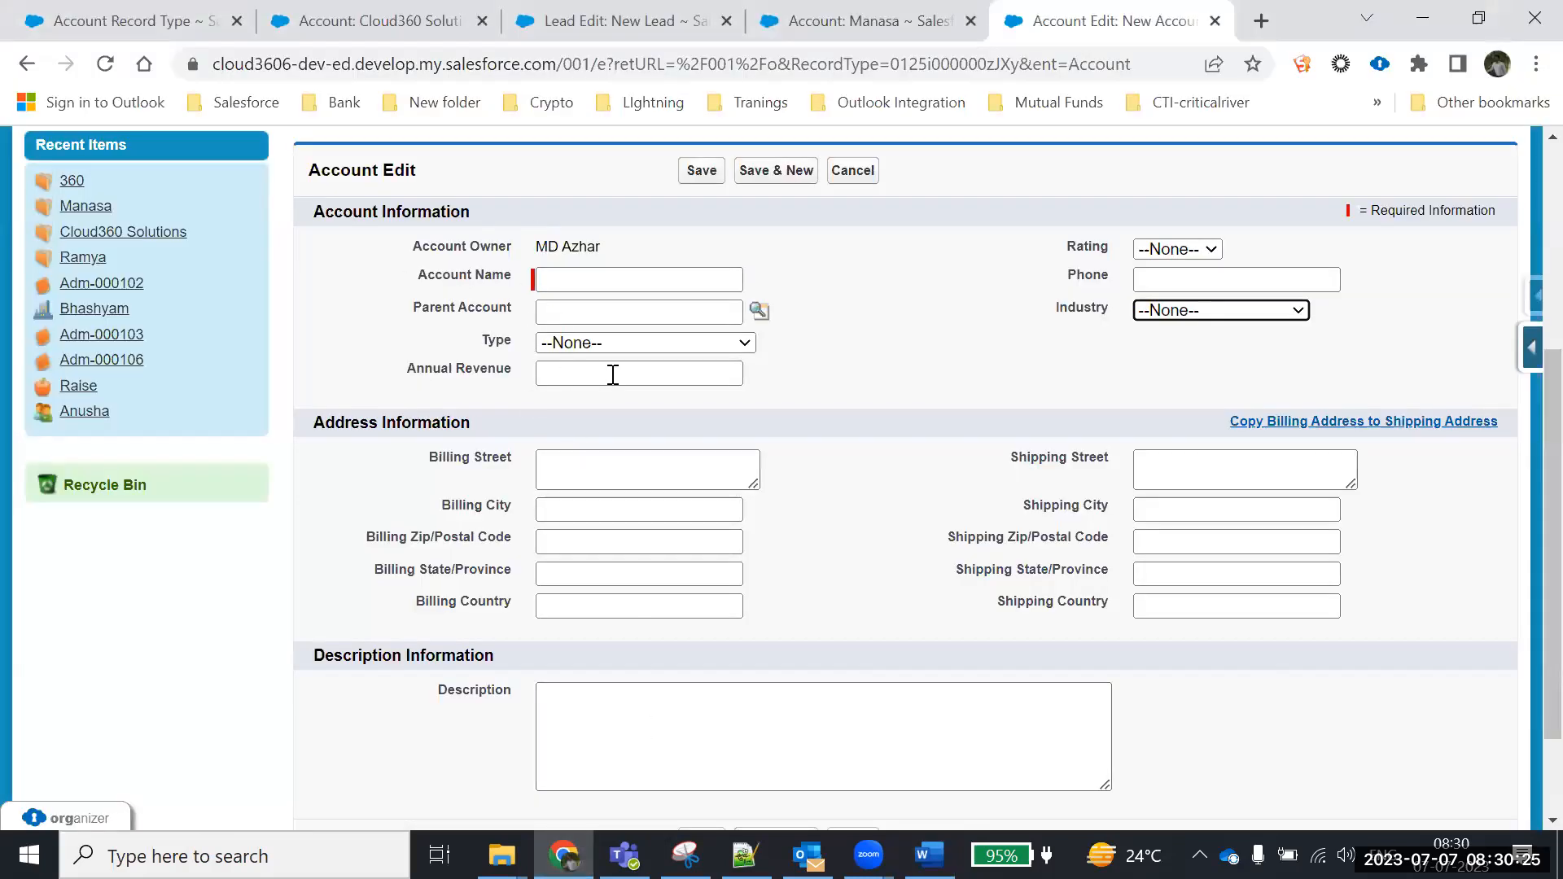
click(1210, 310)
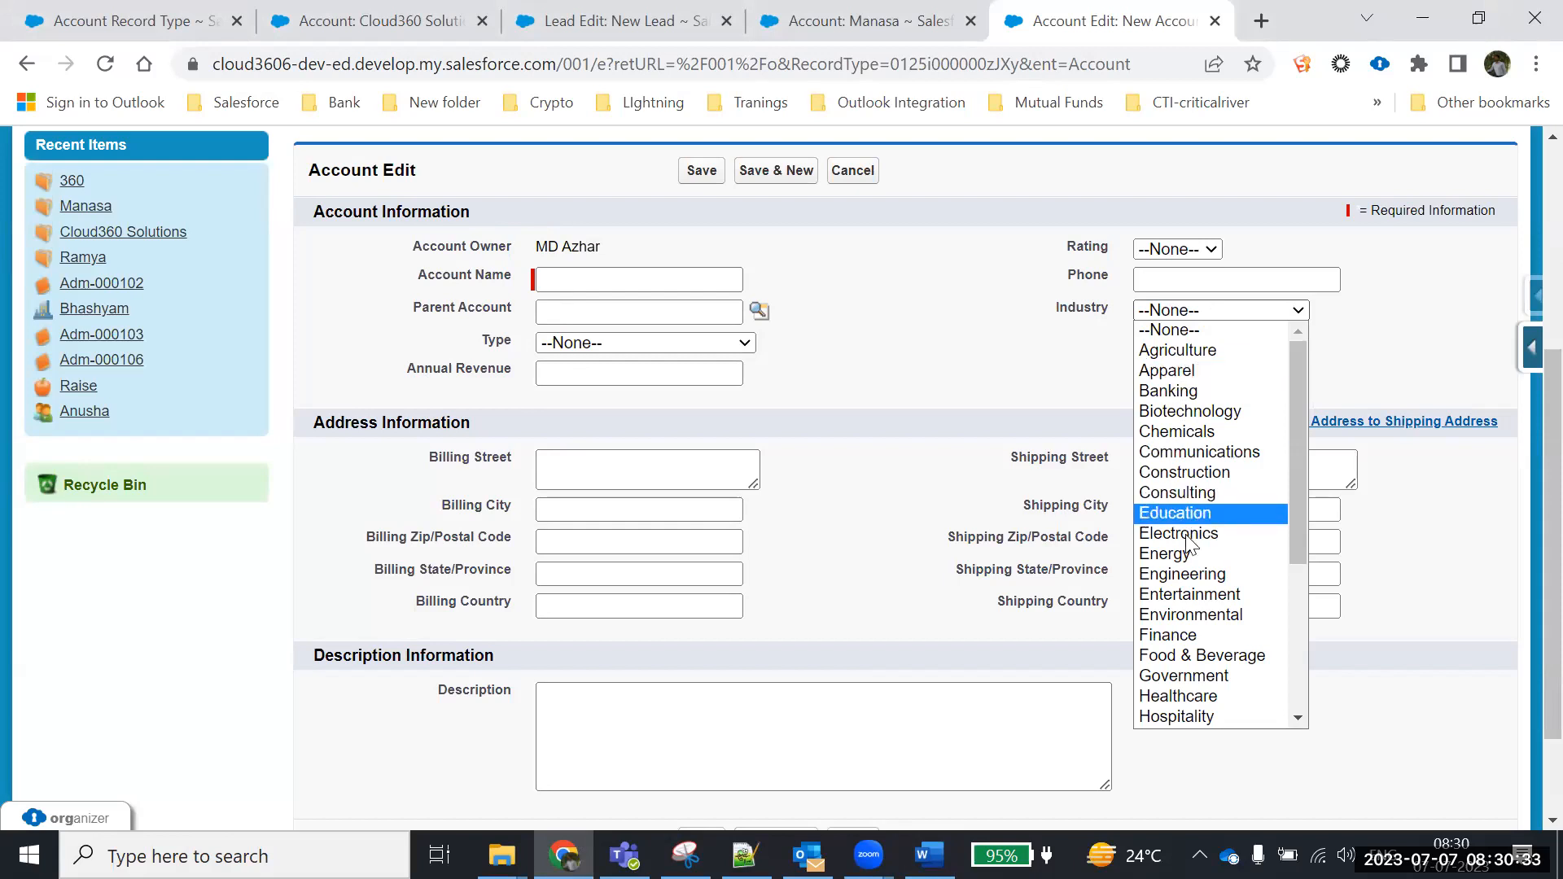
scroll(1204, 619, down, 3)
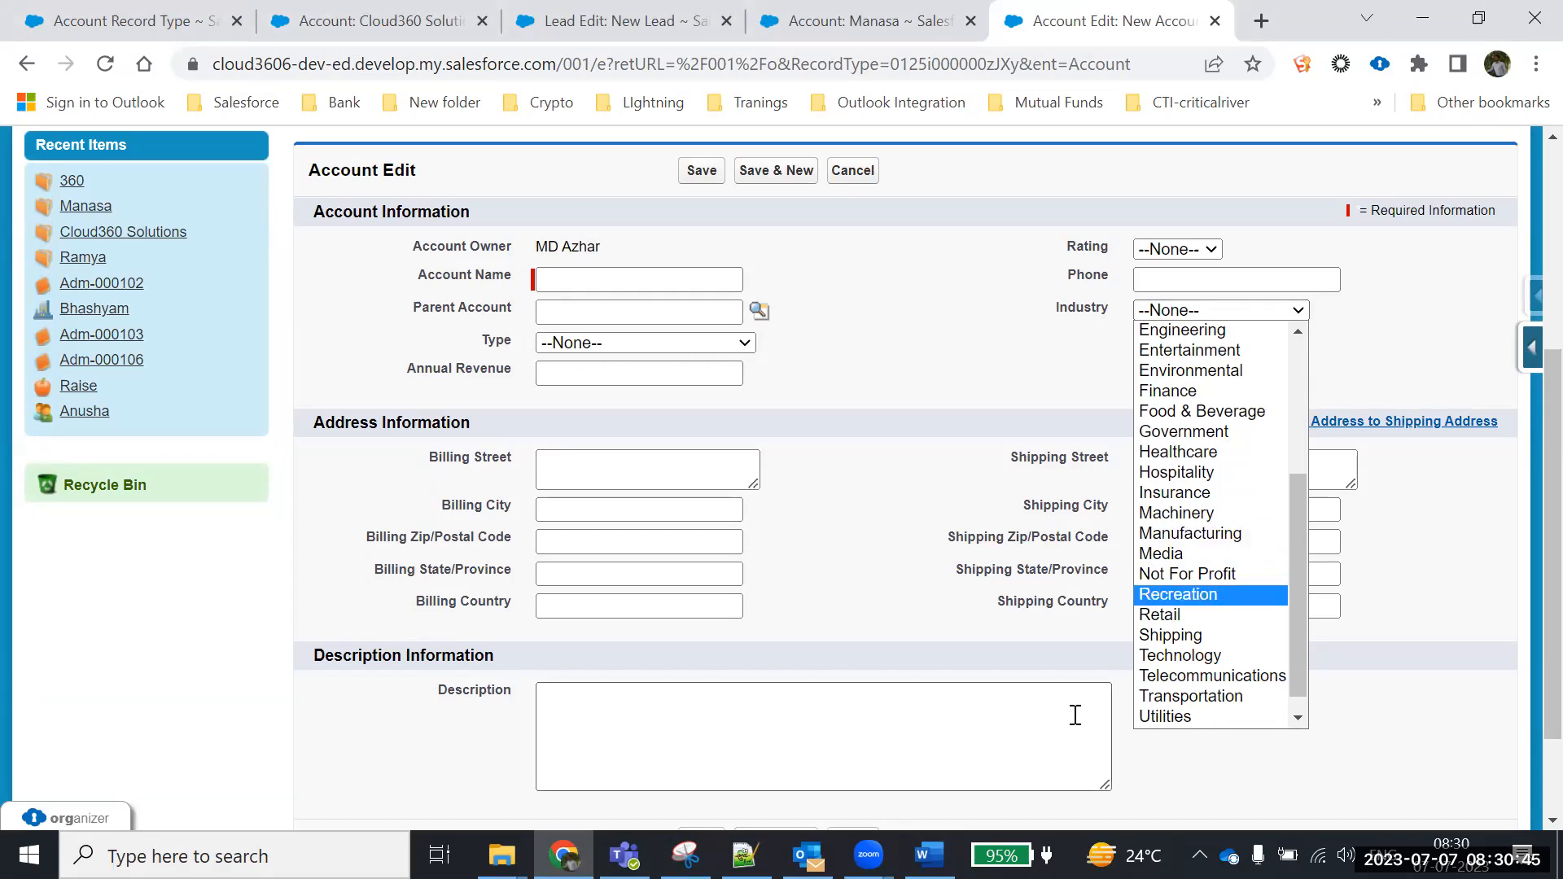
Add a 'For Business Customer' line below the Industry values in the Word notes
key(alt+Tab)
drag(473, 665, 875, 682)
click(905, 663)
key(Return)
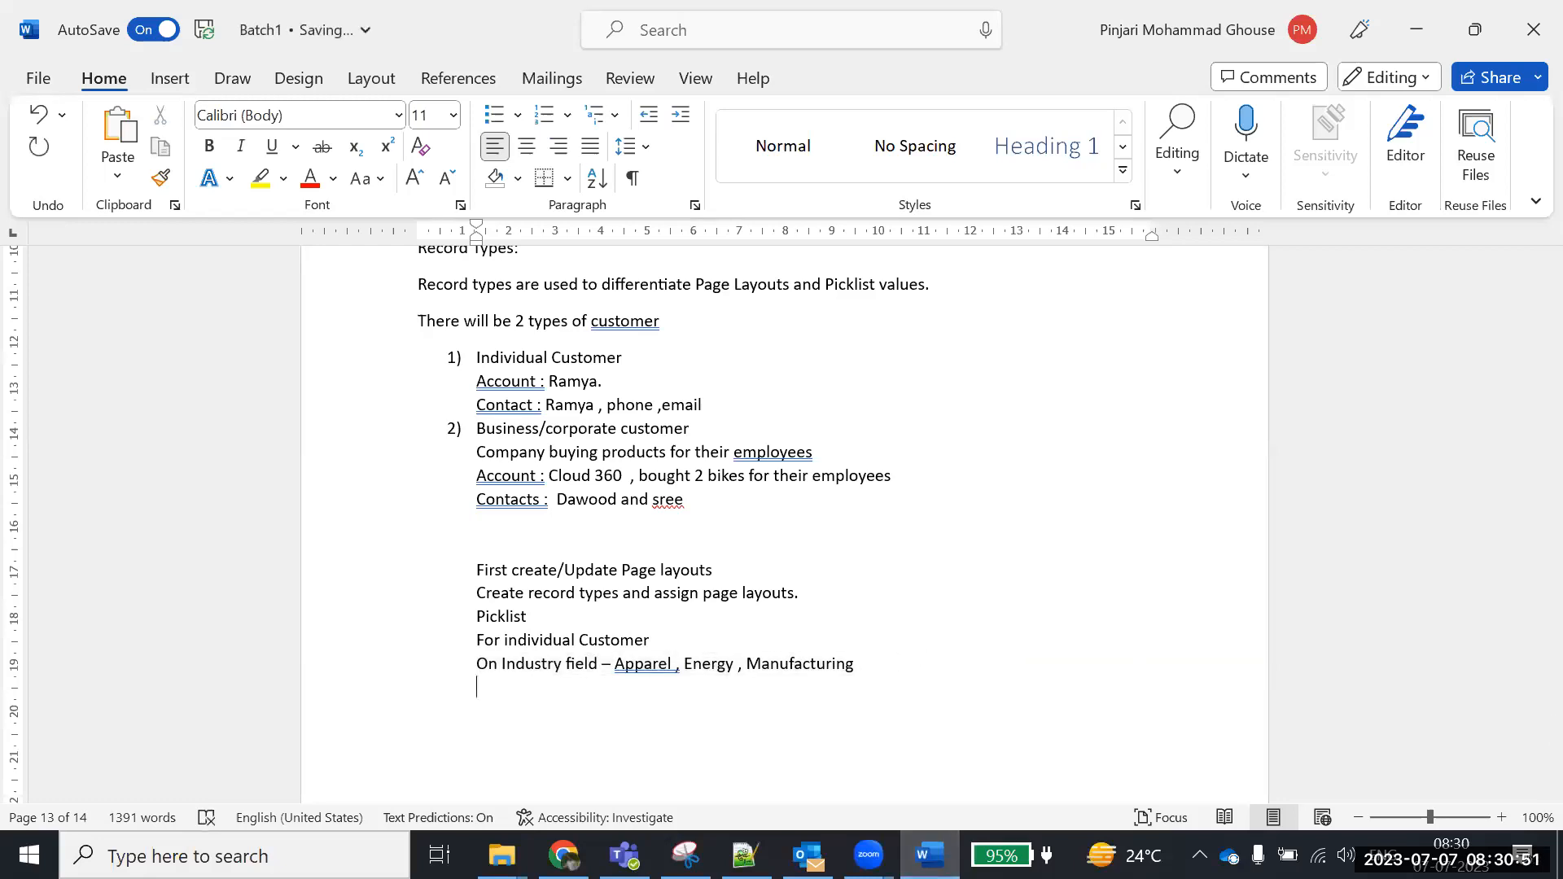
key(Return)
text(For Business C)
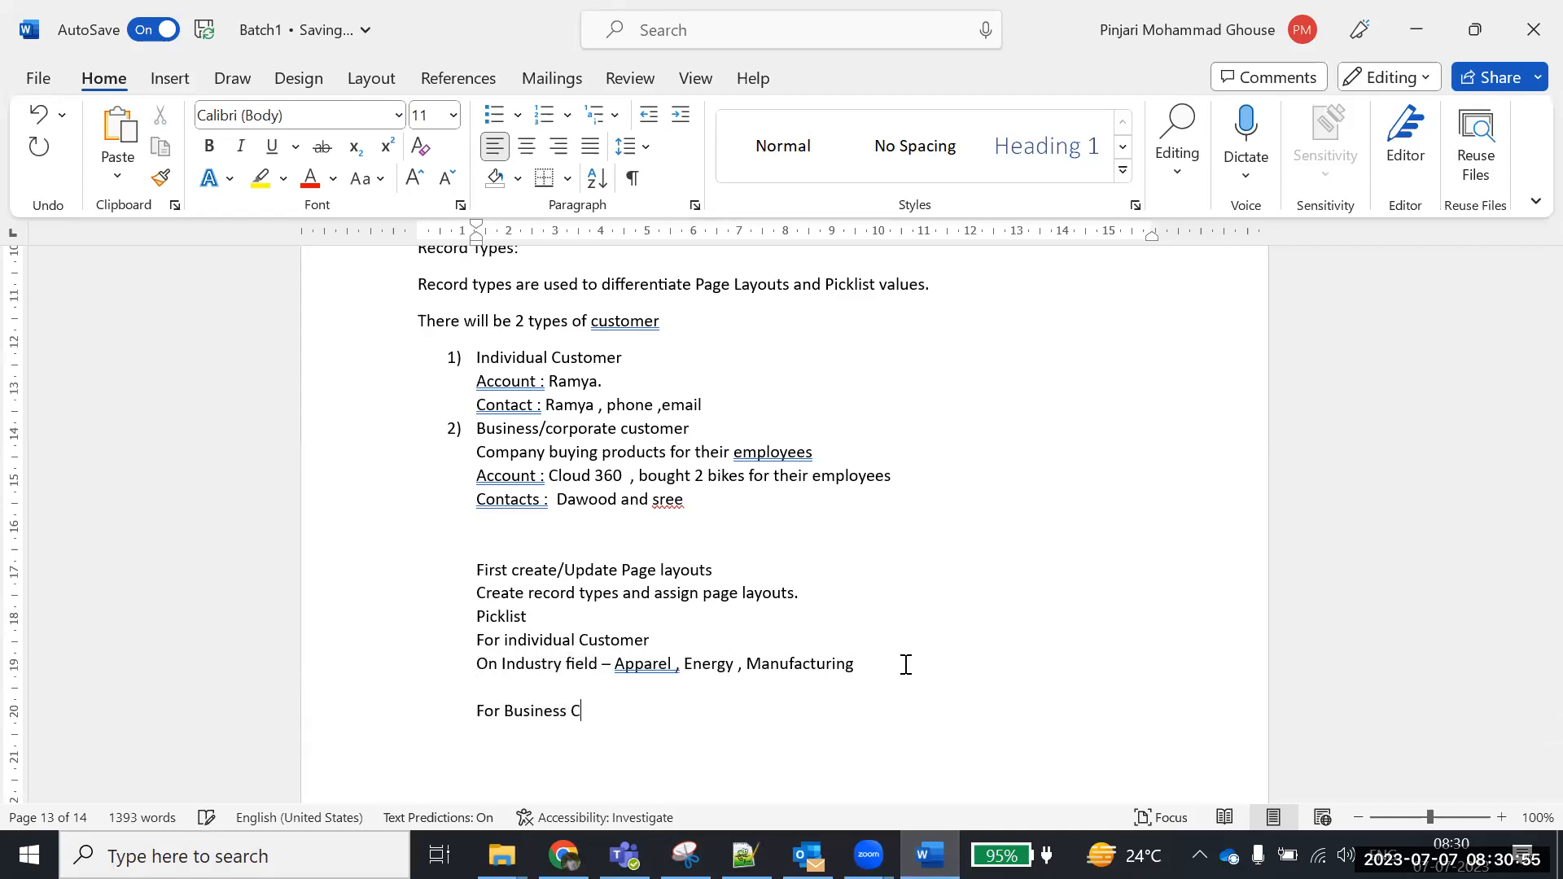
text(ustopmer)
key(BackSpace)
key(BackSpace)
key(BackSpace)
key(BackSpace)
text(mner)
Reopen the Industry picklist and scroll through its values for business customers
key(alt+Tab)
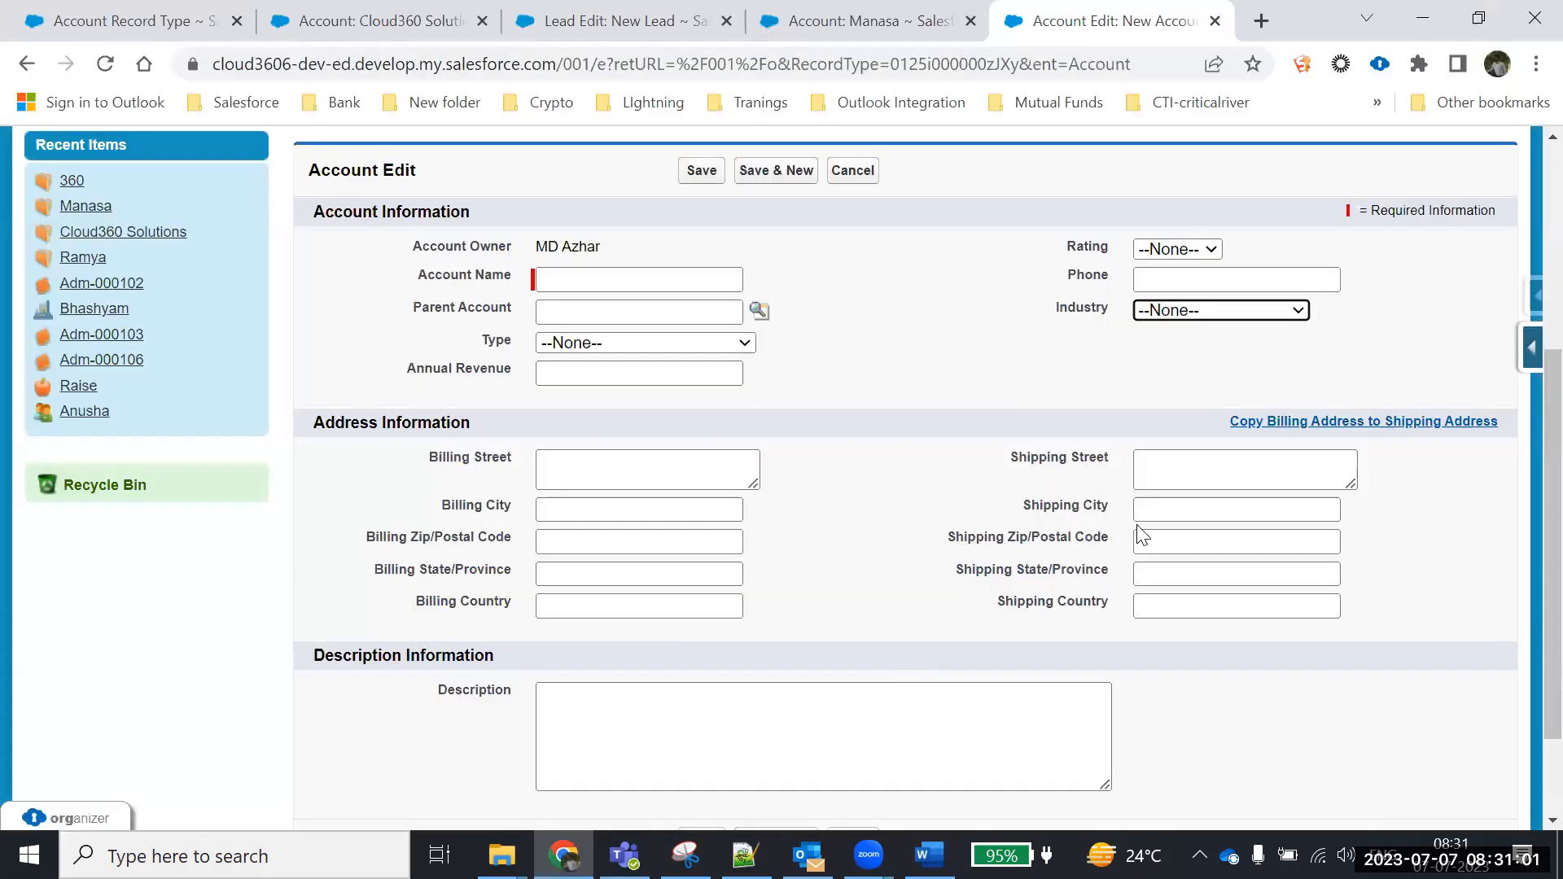
click(1179, 310)
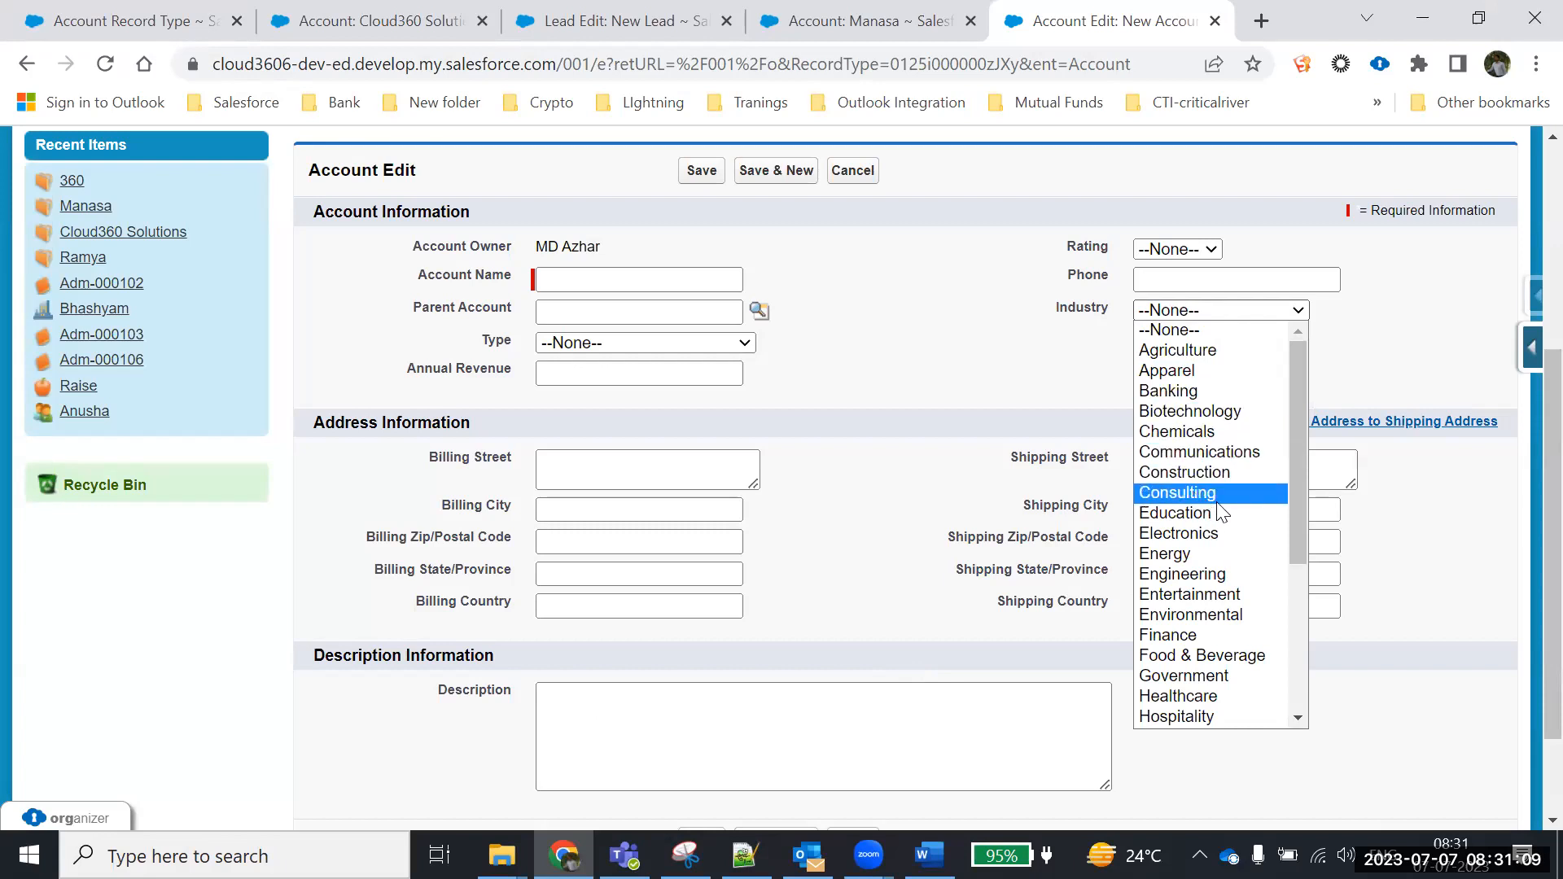
drag(1301, 448, 1298, 602)
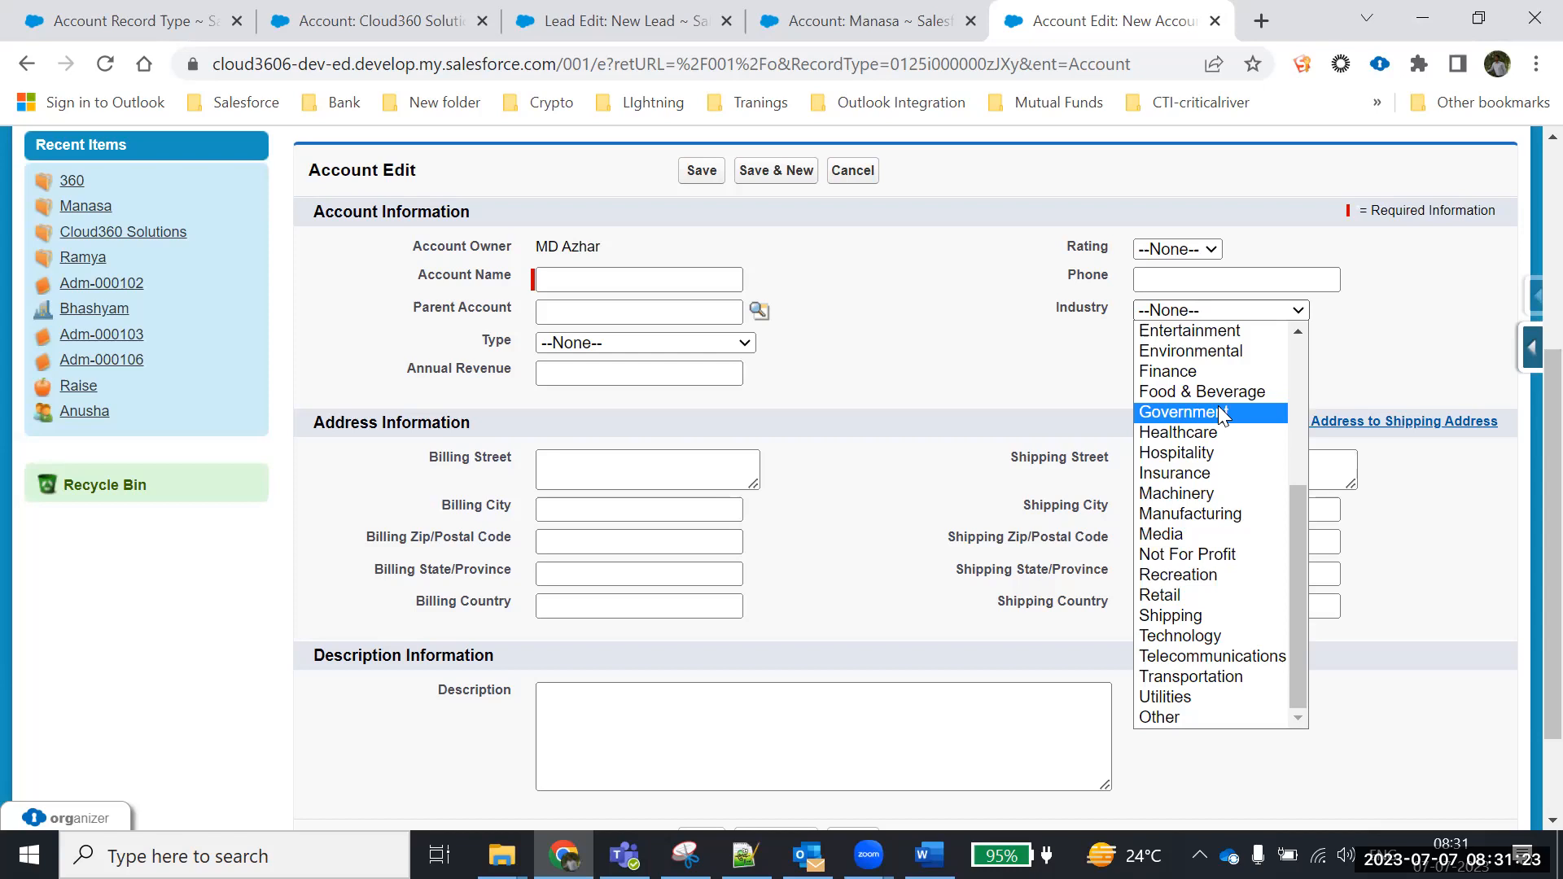
scroll(1219, 412, up, 5)
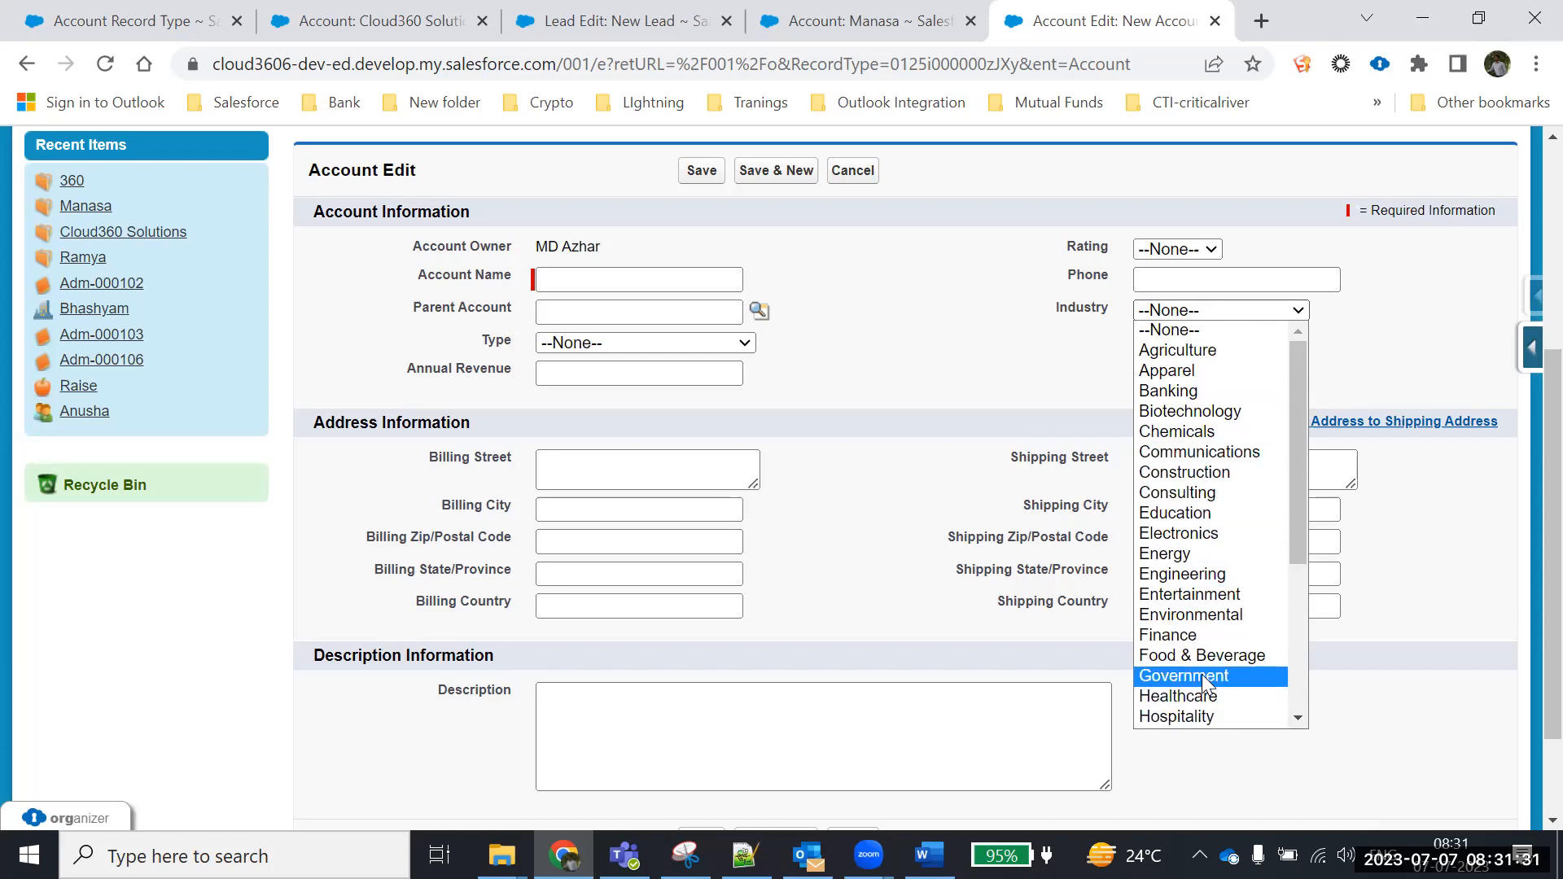
Fix 'Customer' and add 'On Industry field – Govt , chemical' for business customers
key(alt+Tab)
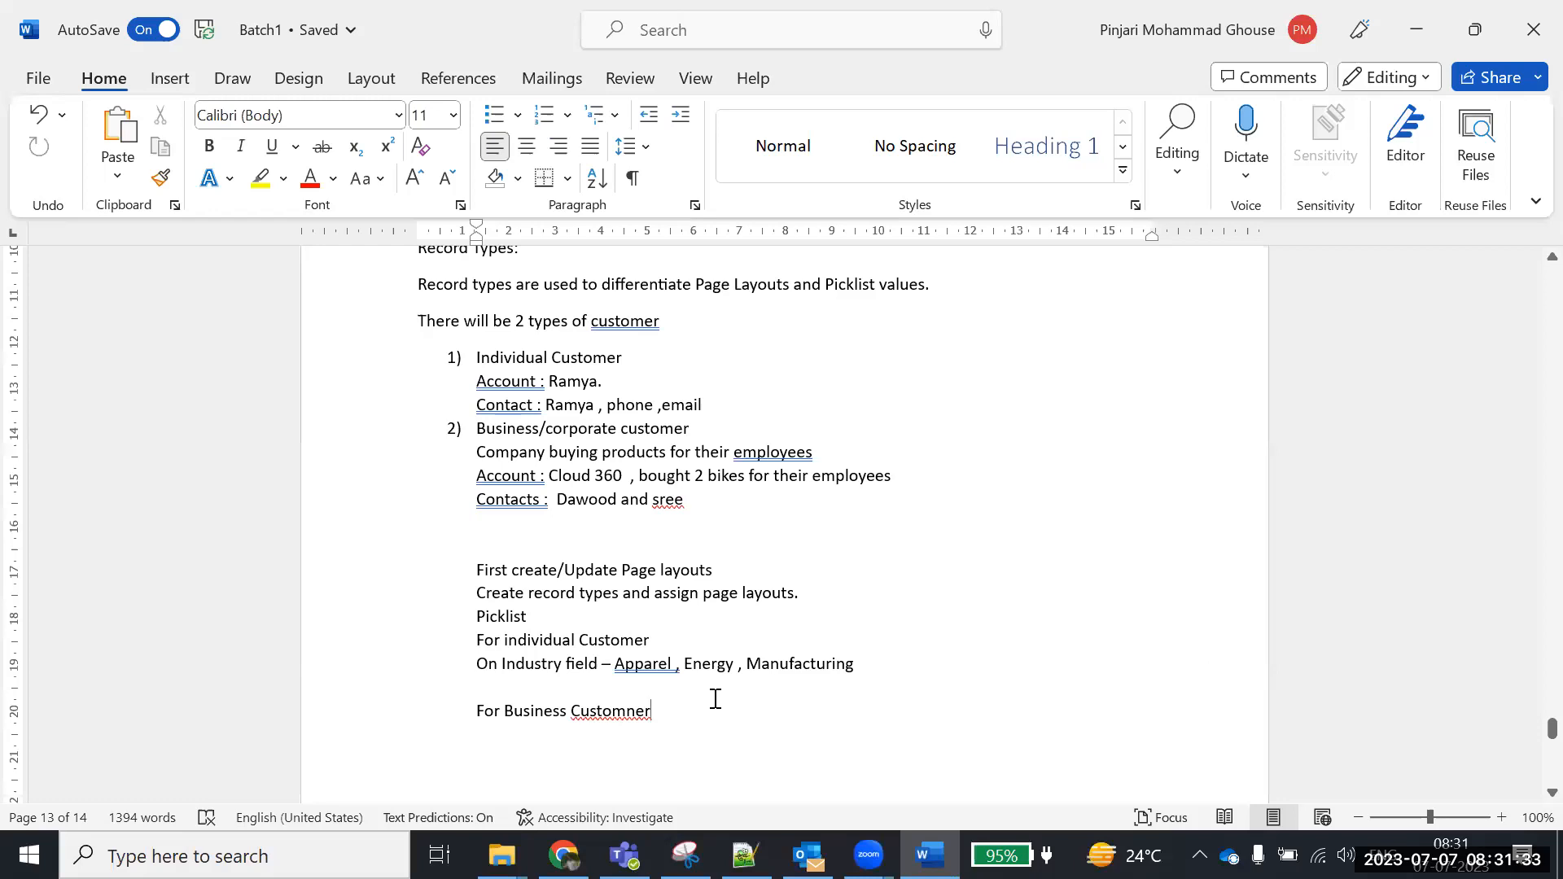
click(636, 708)
key(BackSpace)
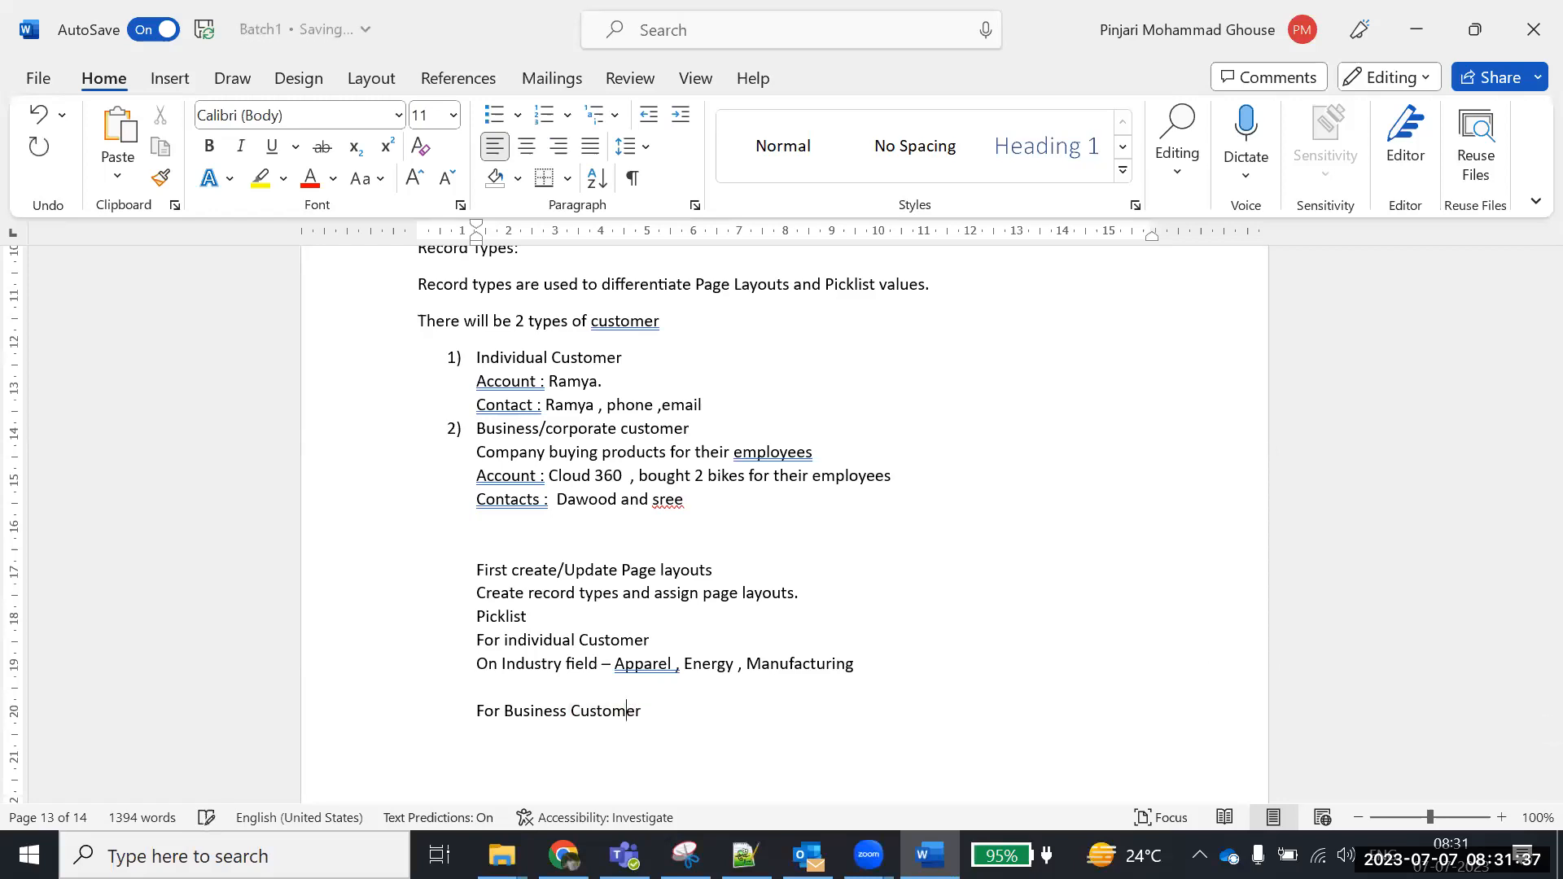
key(Return)
drag(478, 664, 619, 661)
click(622, 686)
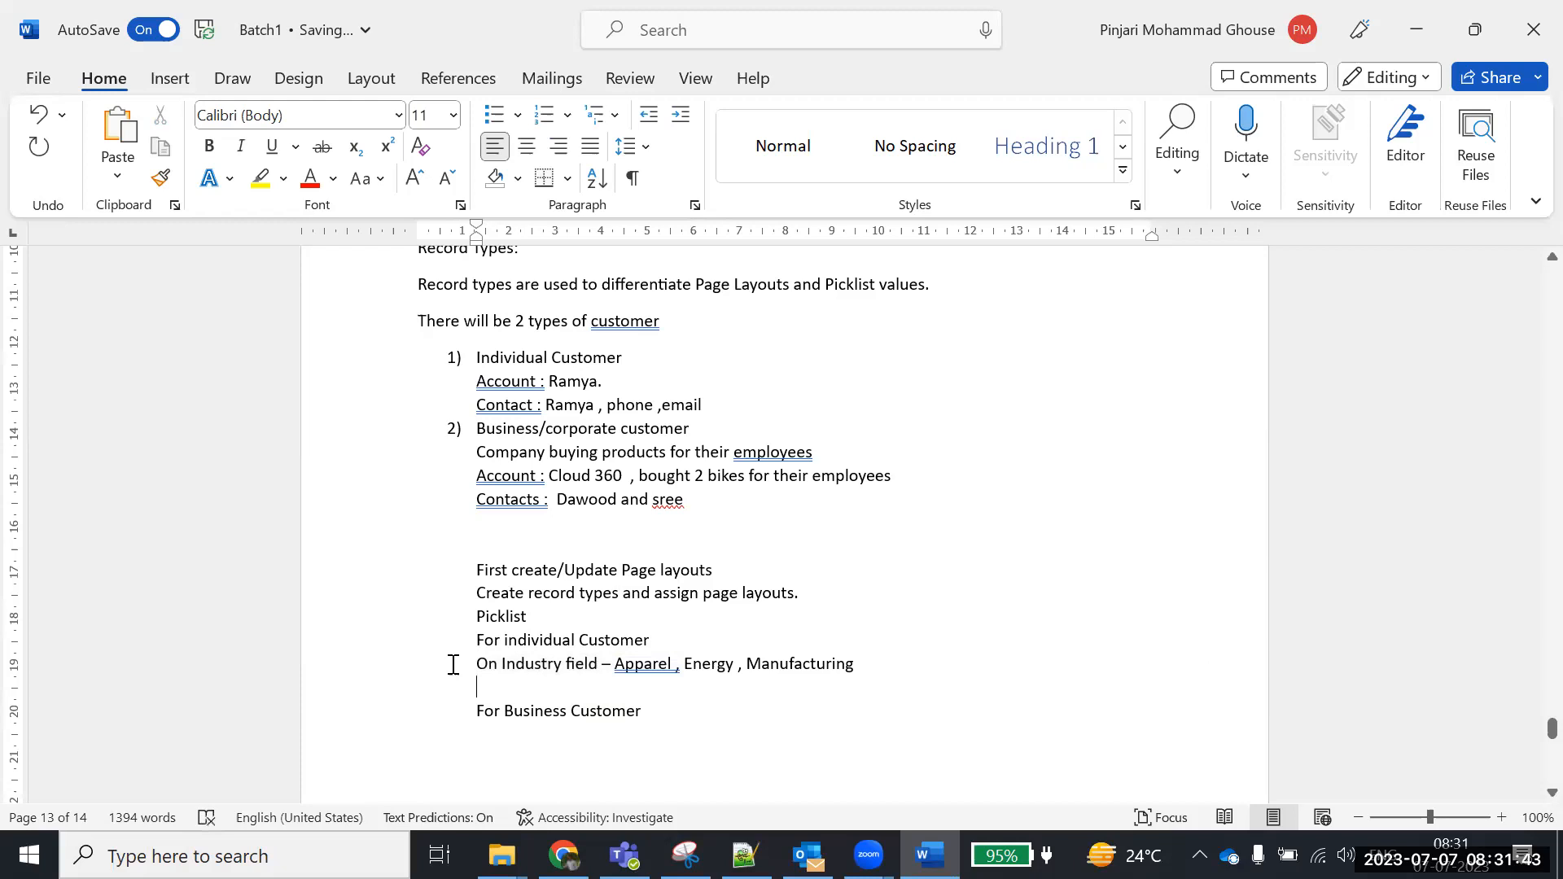
drag(478, 663, 614, 665)
key(ctrl+c)
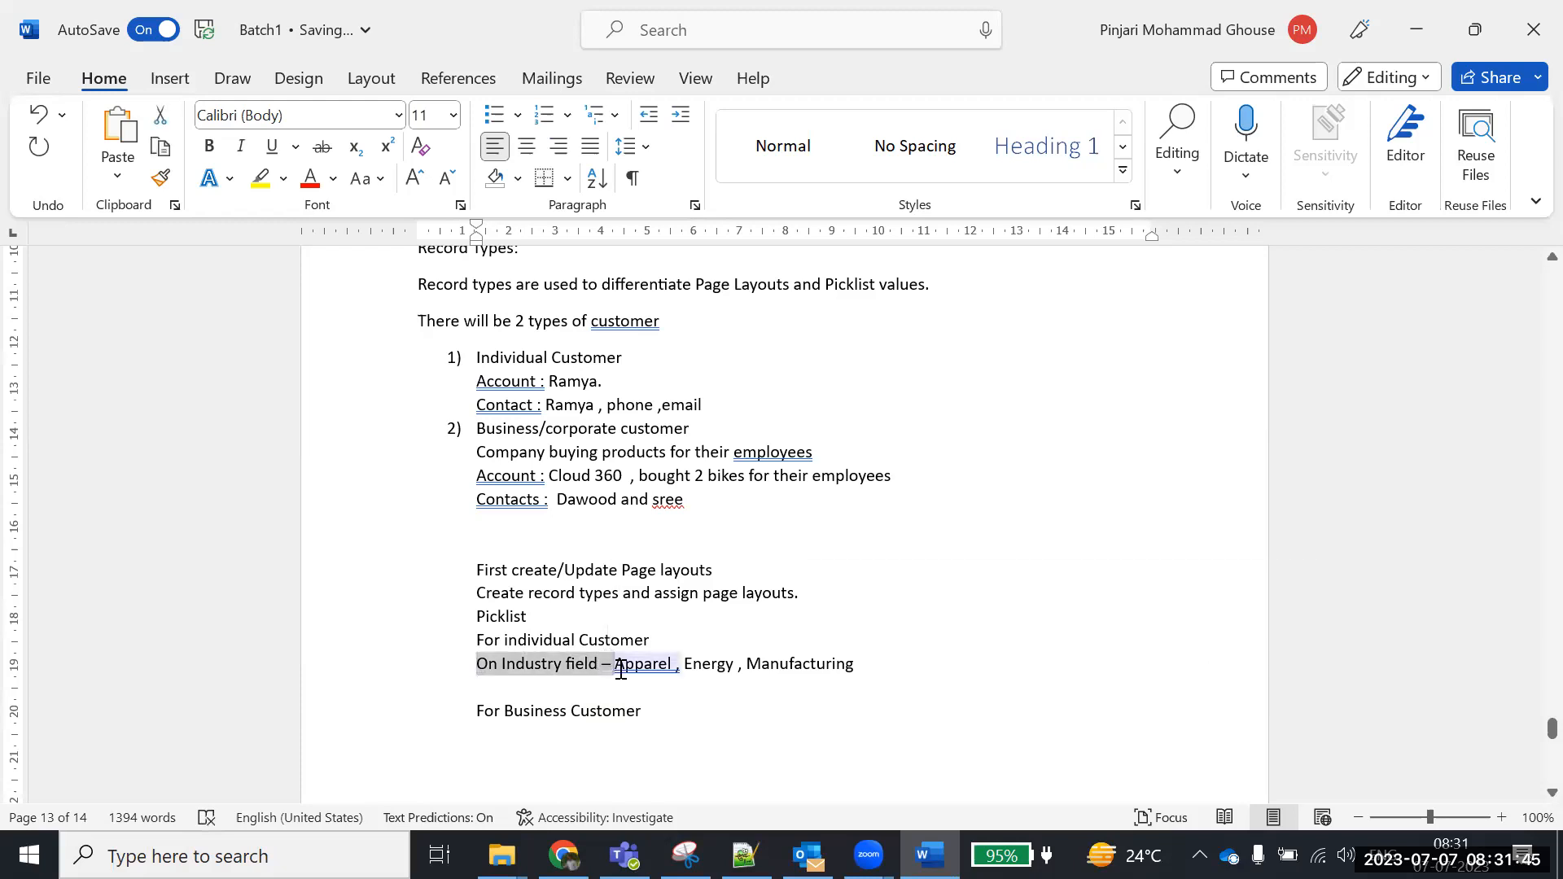
scroll(620, 665, down, 2)
click(566, 636)
key(ctrl+v)
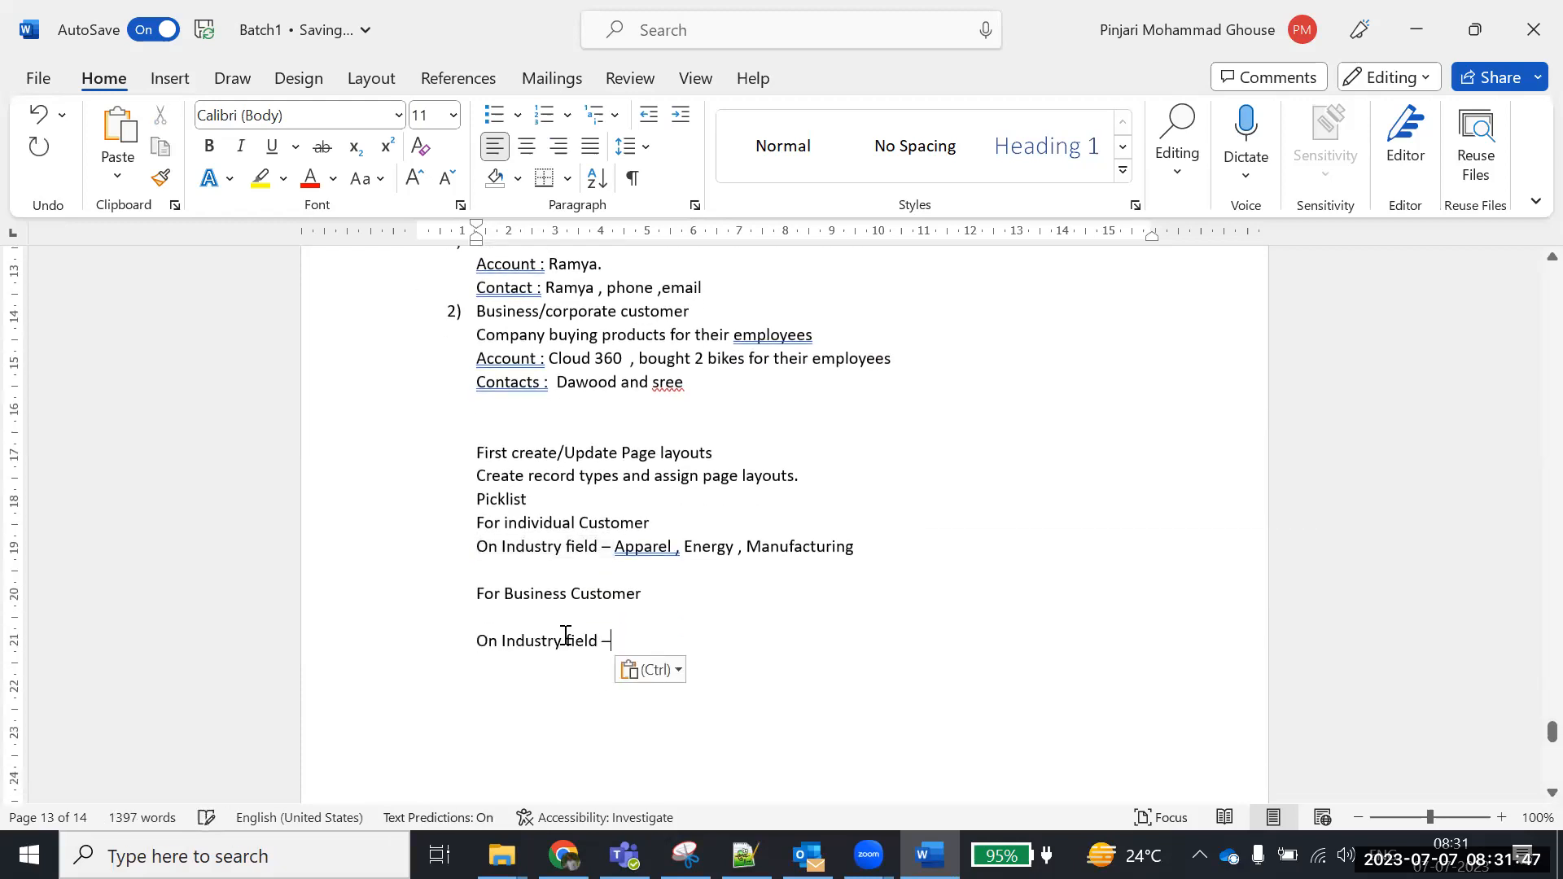
text(Gov)
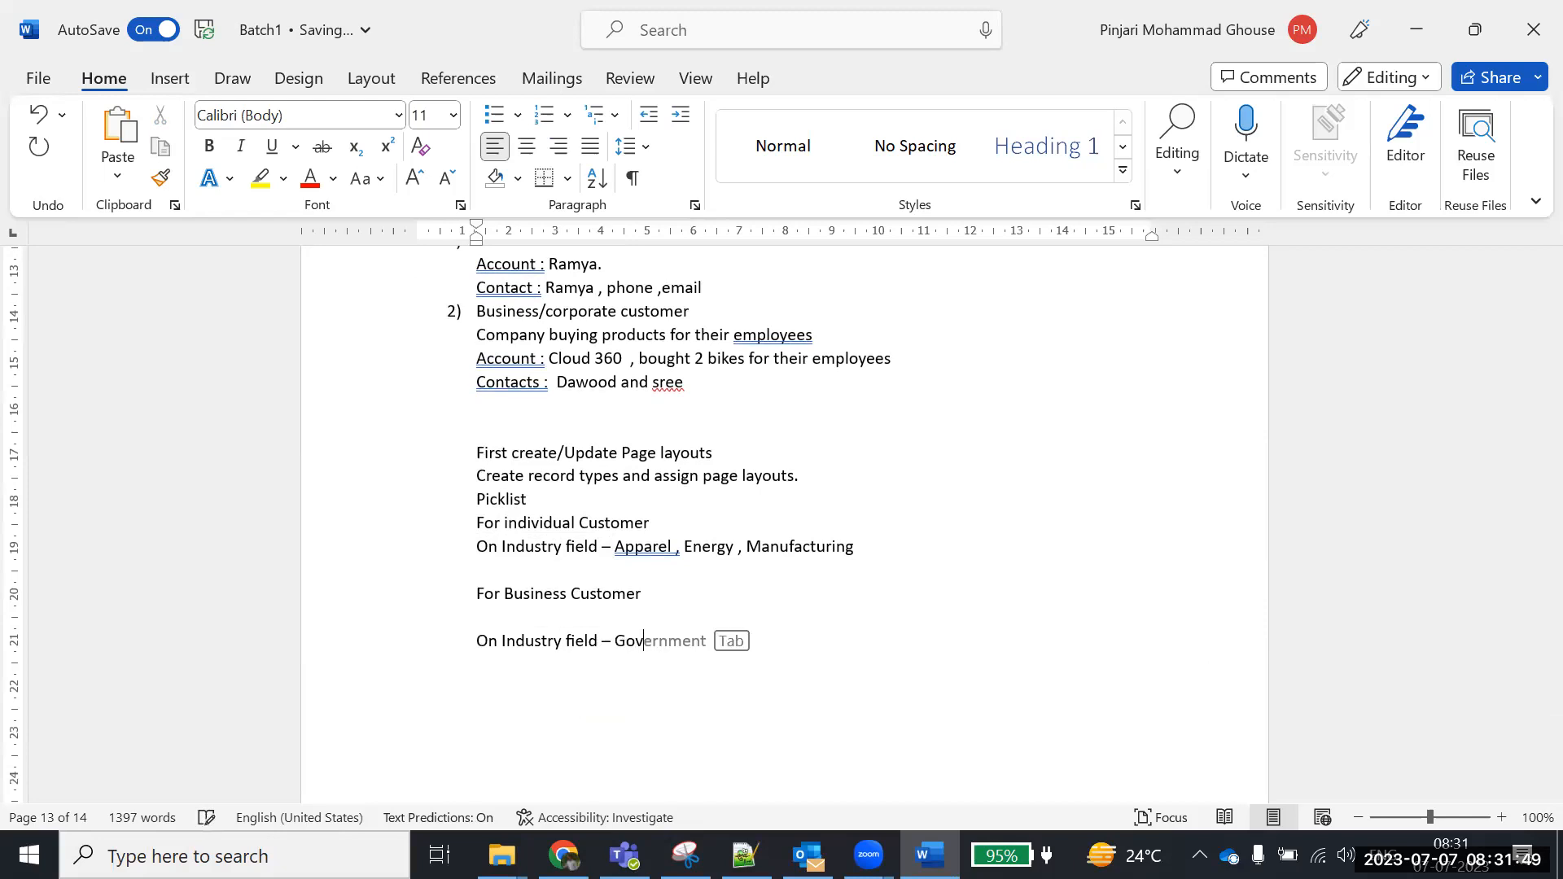
text(t , chemical)
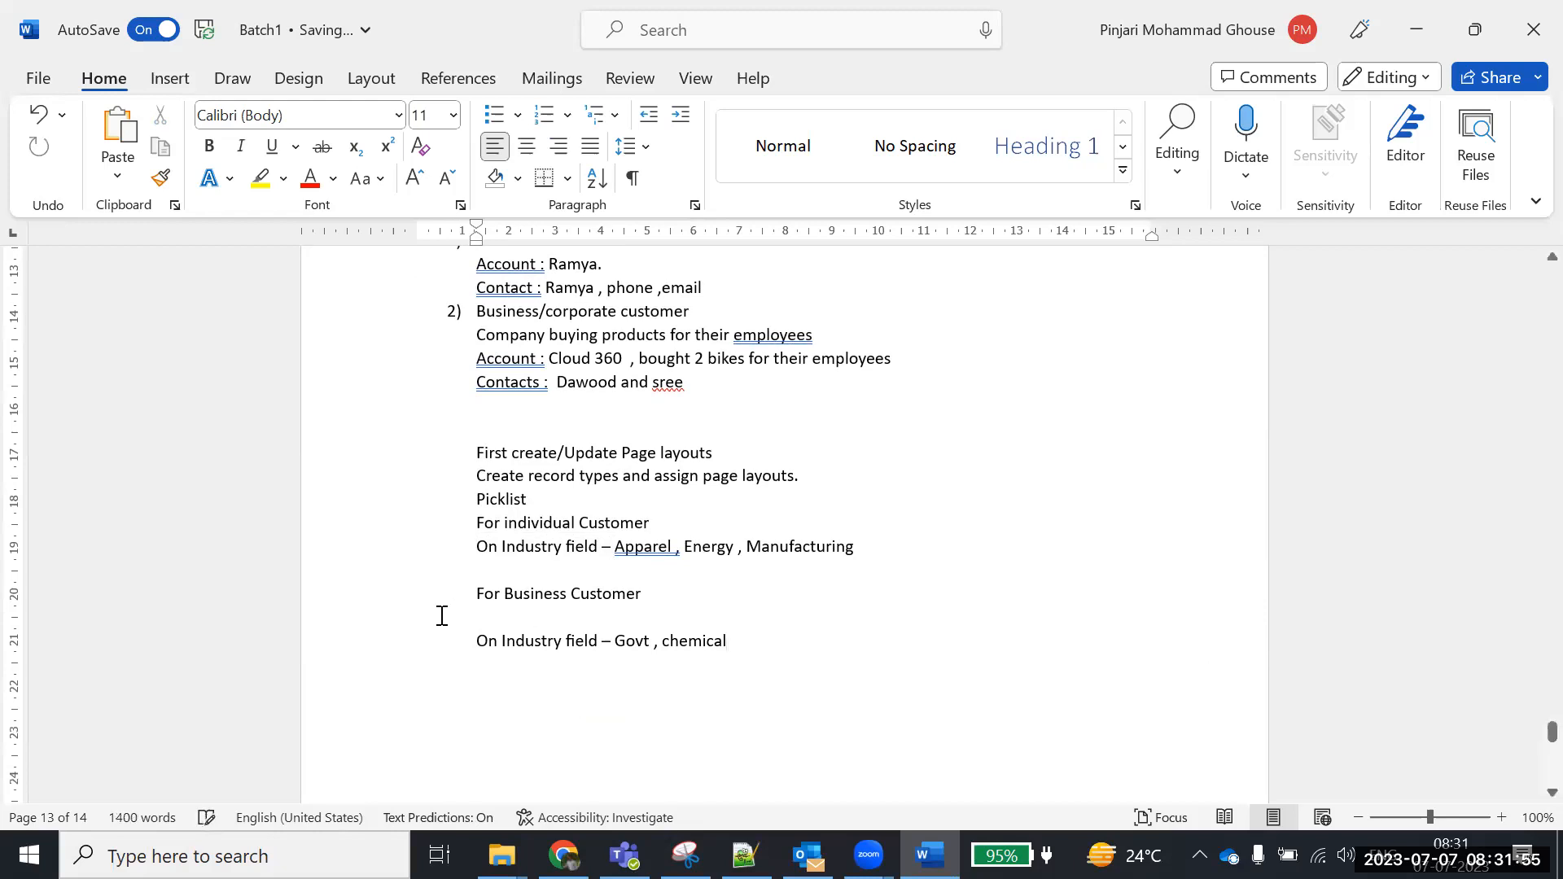
Review both customer notes, then view the Rating choices on the Salesforce form
drag(655, 524, 874, 545)
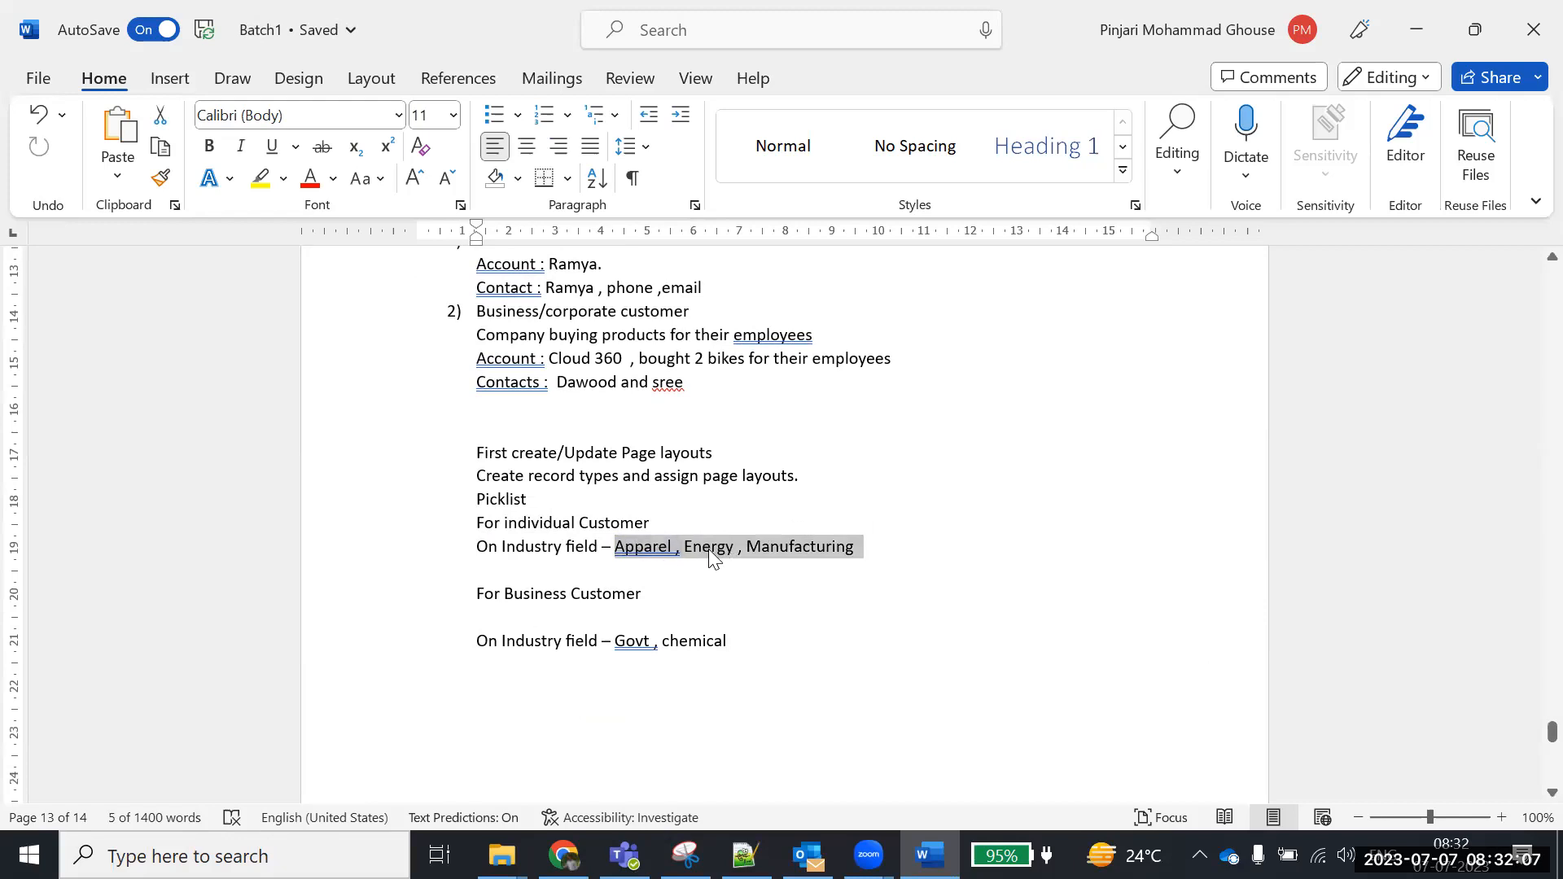
drag(499, 594, 779, 643)
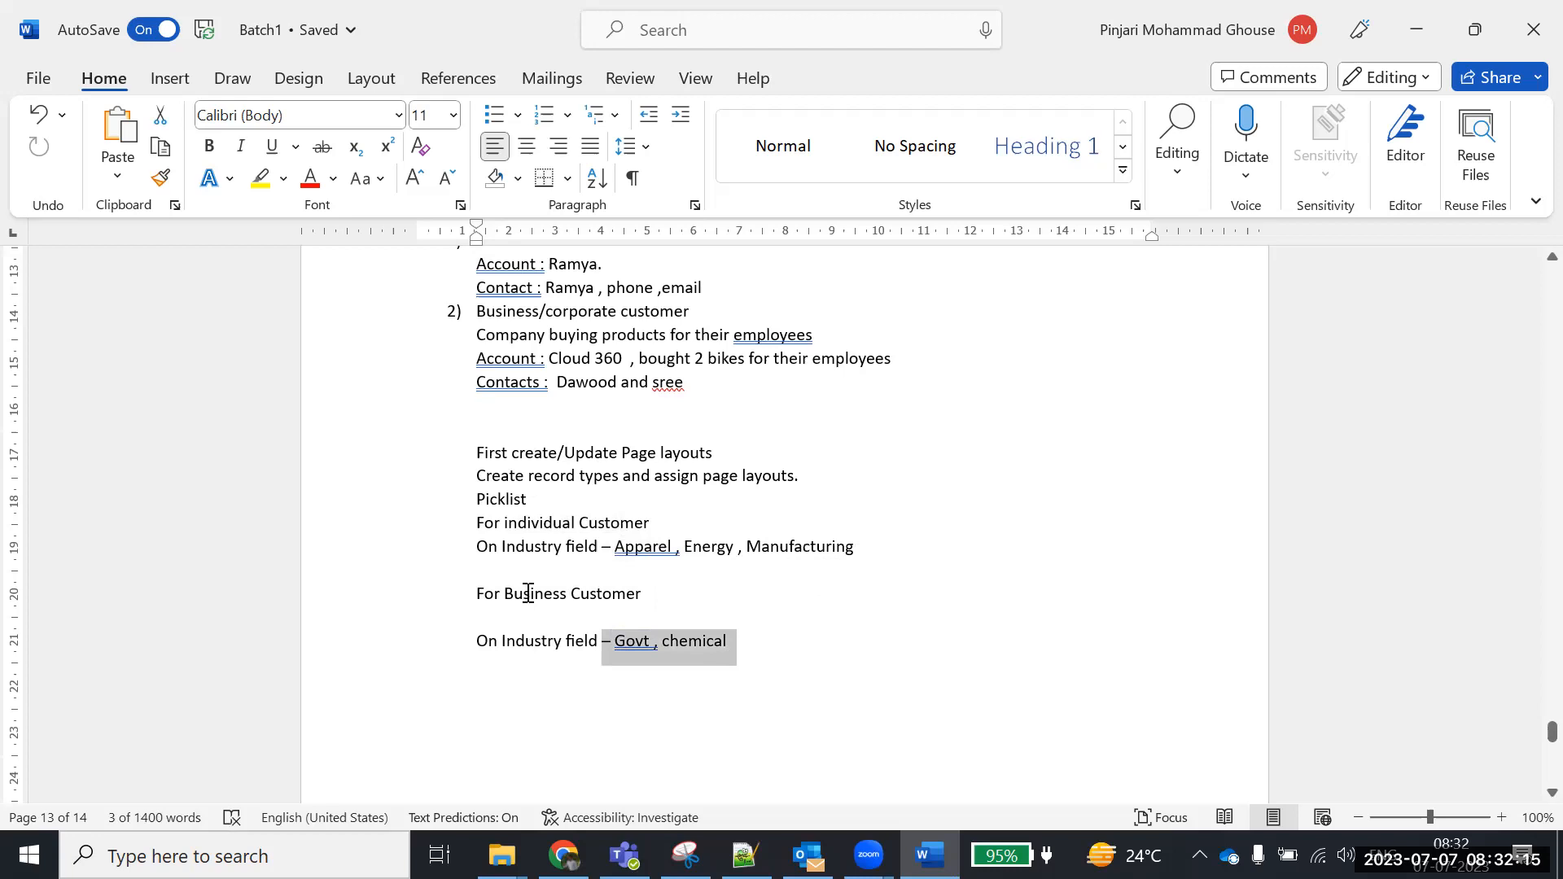
drag(559, 593, 653, 594)
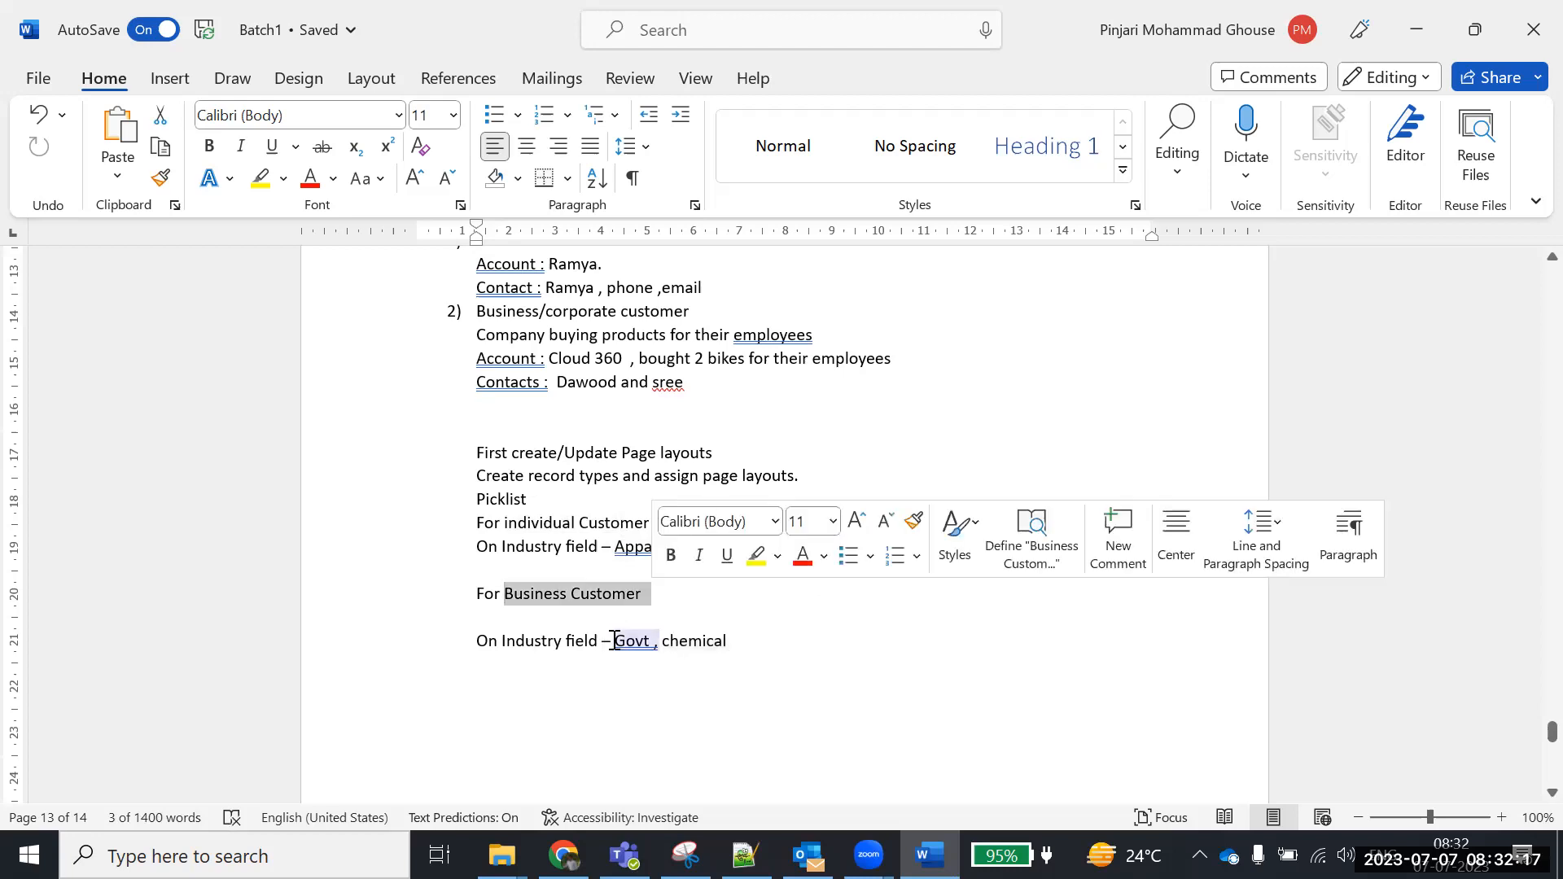
drag(607, 641, 776, 645)
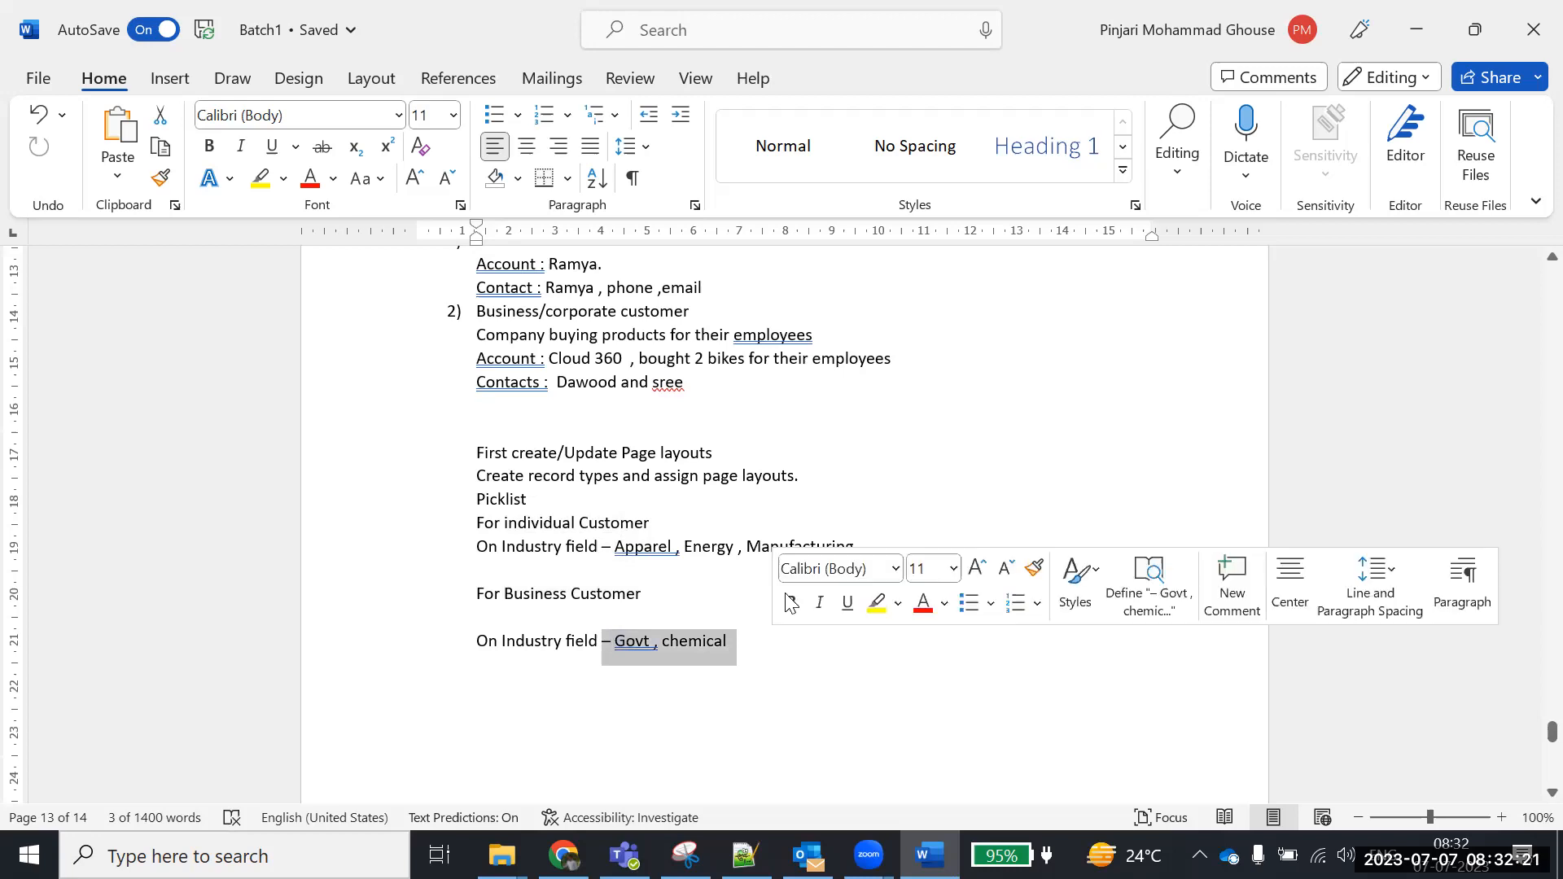
click(883, 530)
click(874, 545)
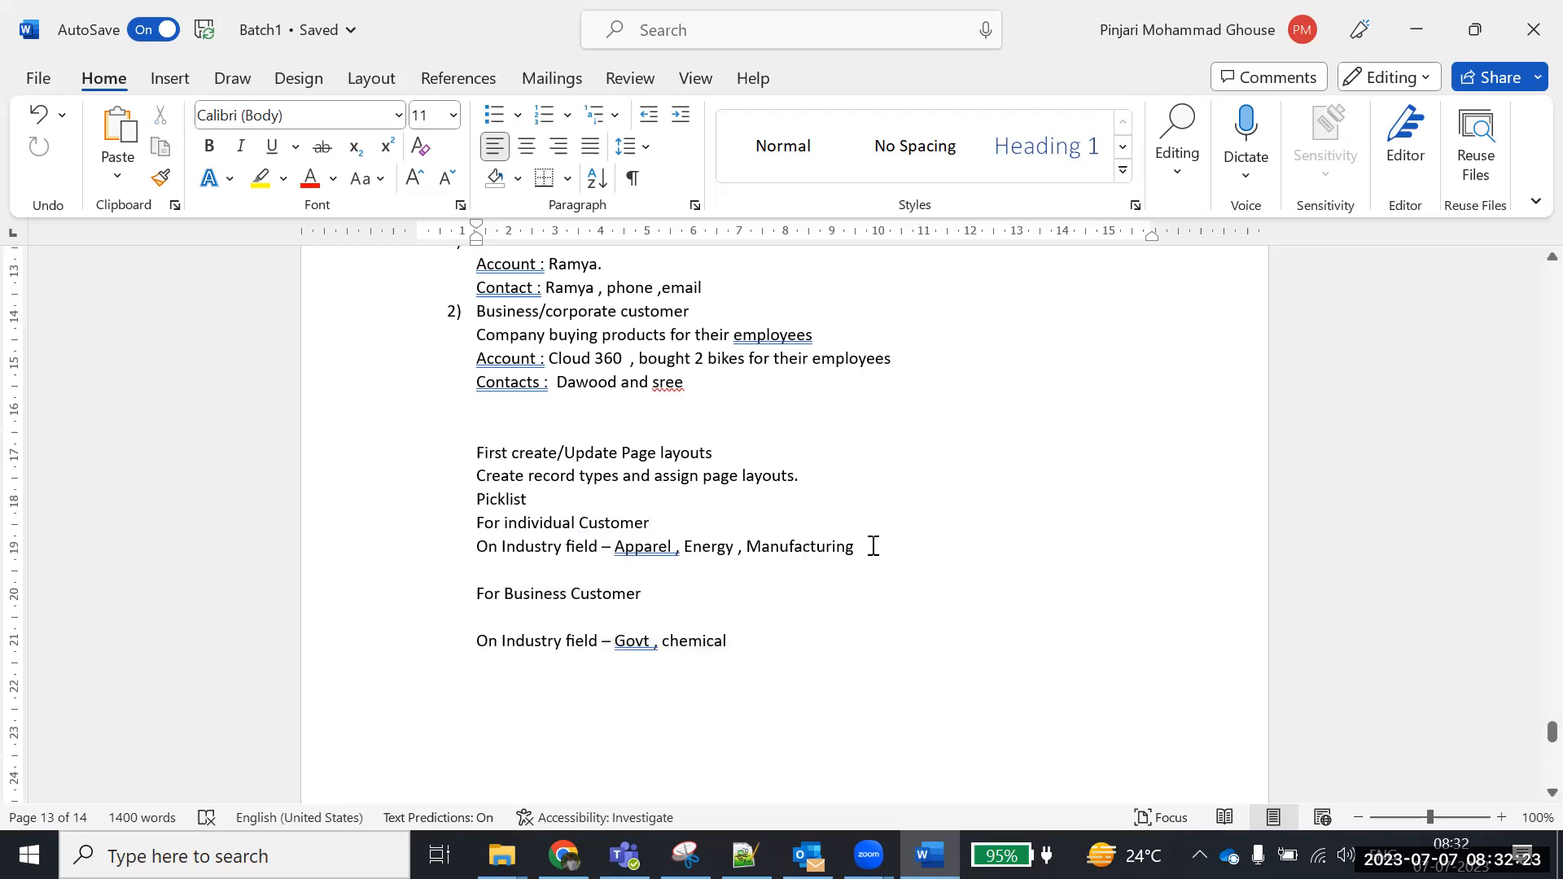
key(alt+Tab)
click(1195, 249)
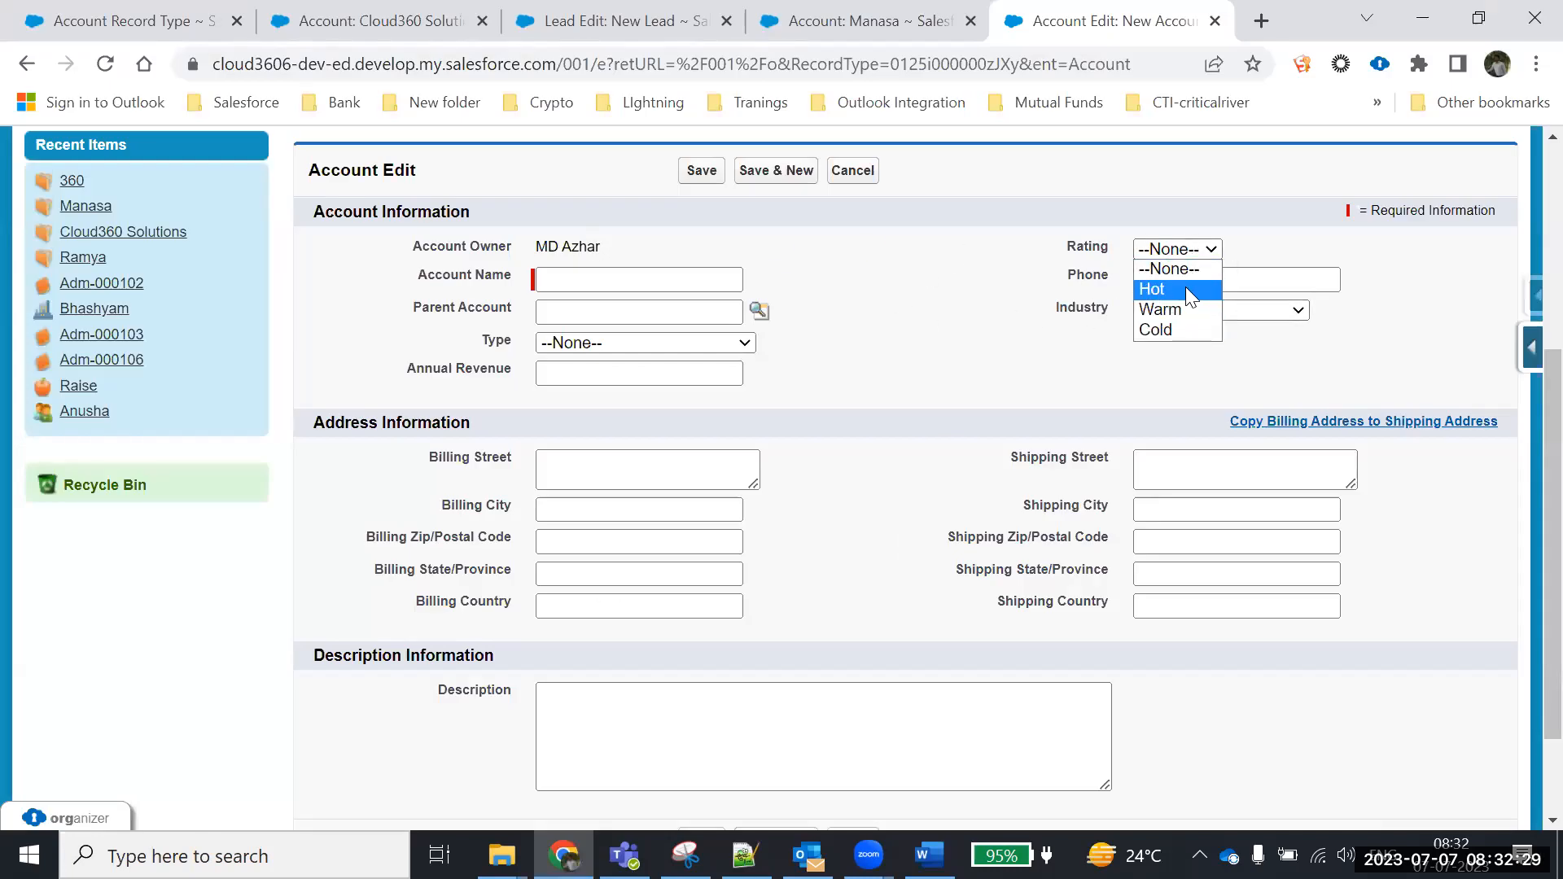
Add 'Rating - Hot' under the individual Industry line and 'Rating - Cold' under the business one
key(alt+Tab)
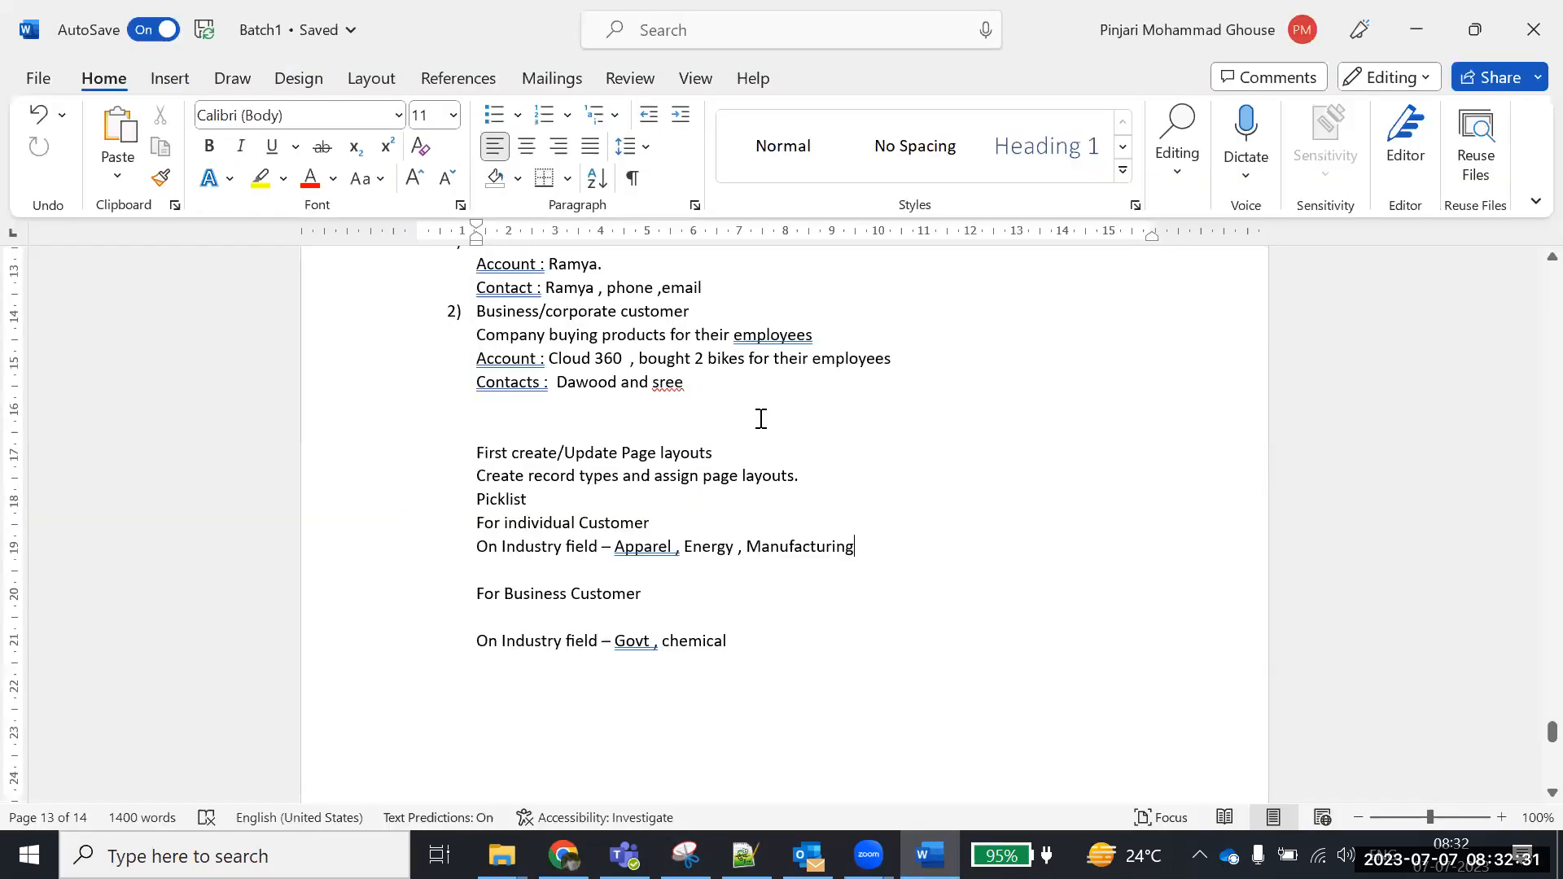
text(Rat)
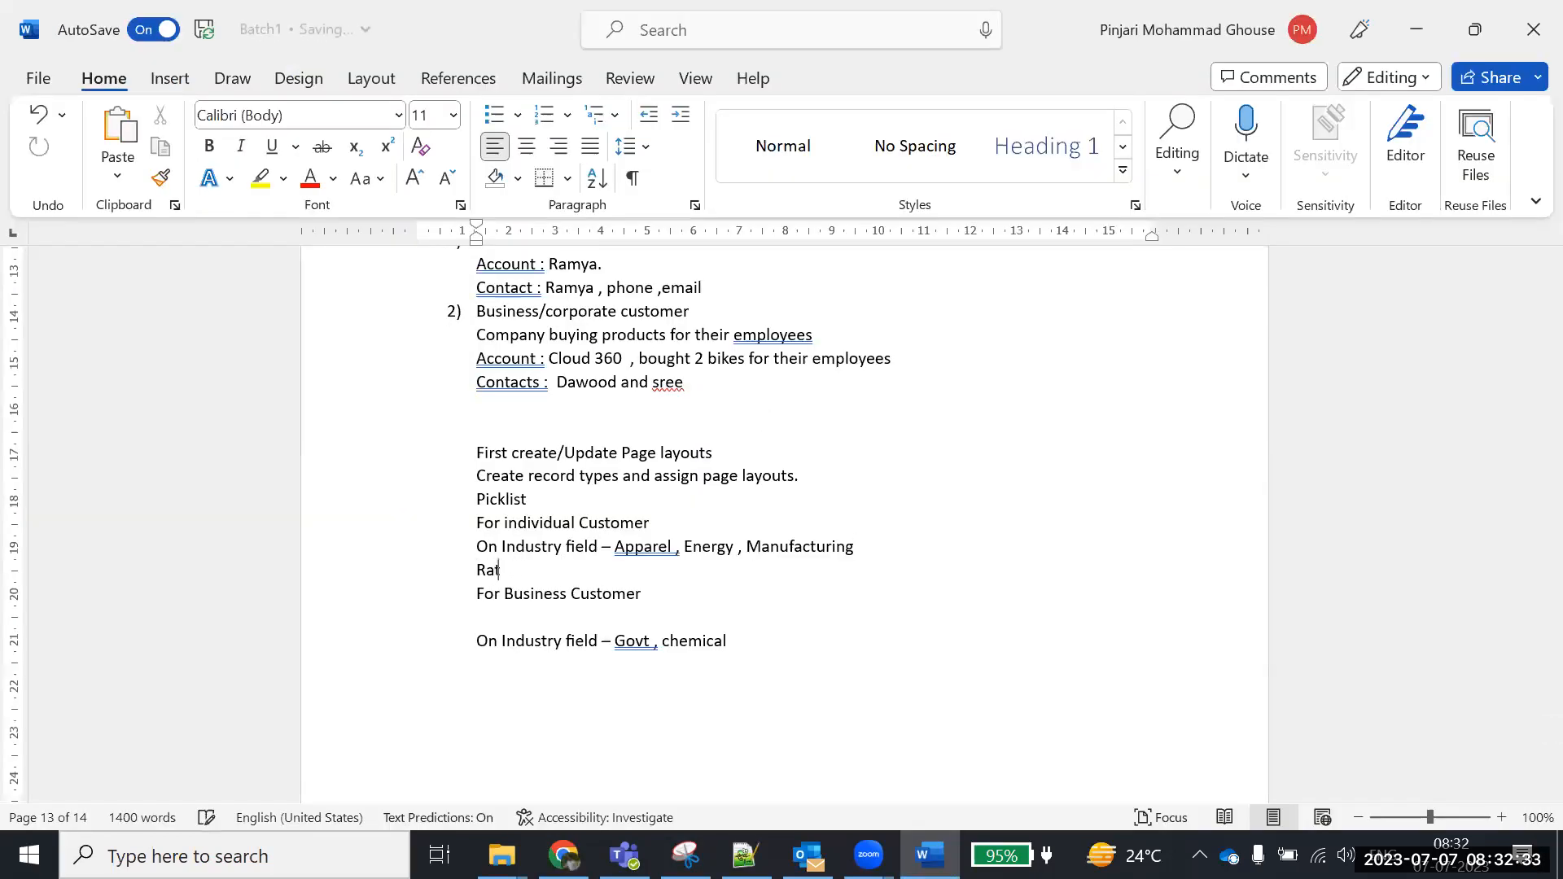
text(ing - Hot)
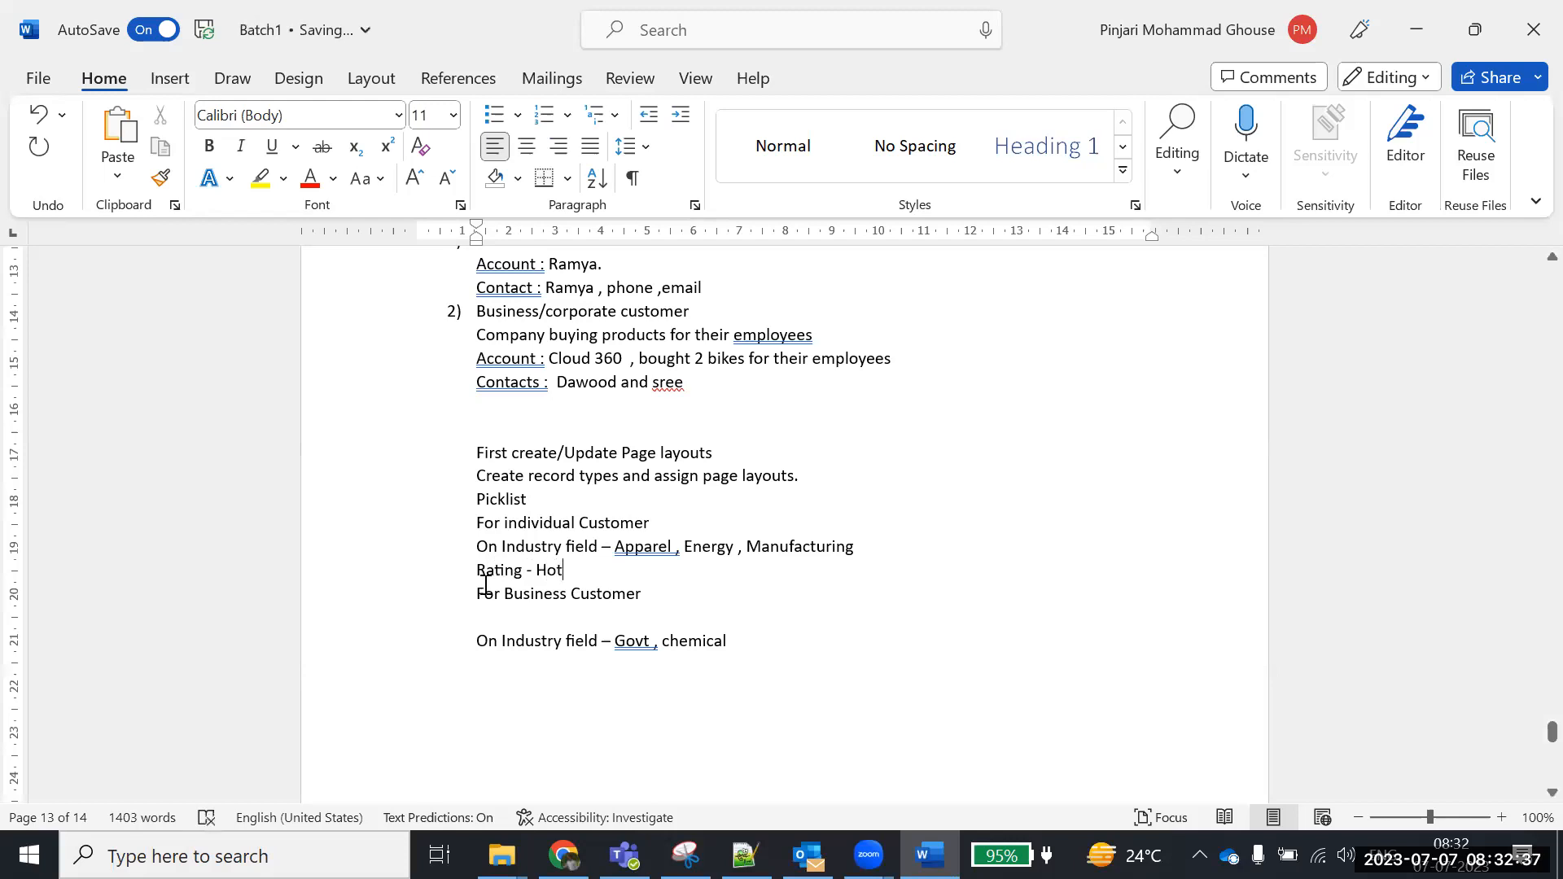
click(749, 641)
key(Return)
text(Rating - Cold)
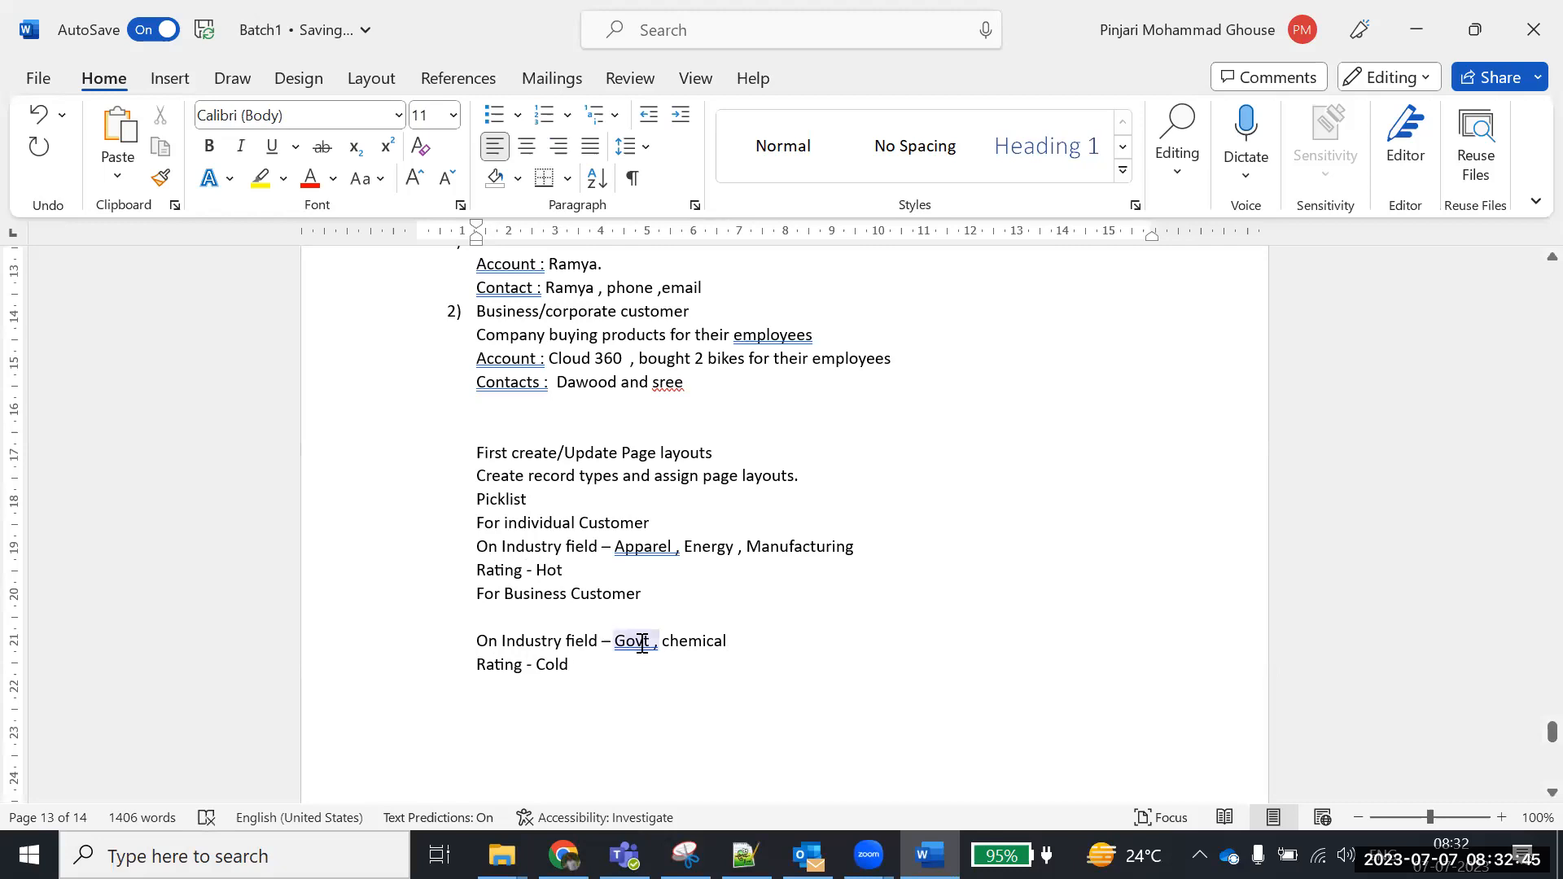
Insert a blank line after 'Rating - Hot' and review both customers' notes
drag(477, 570, 628, 569)
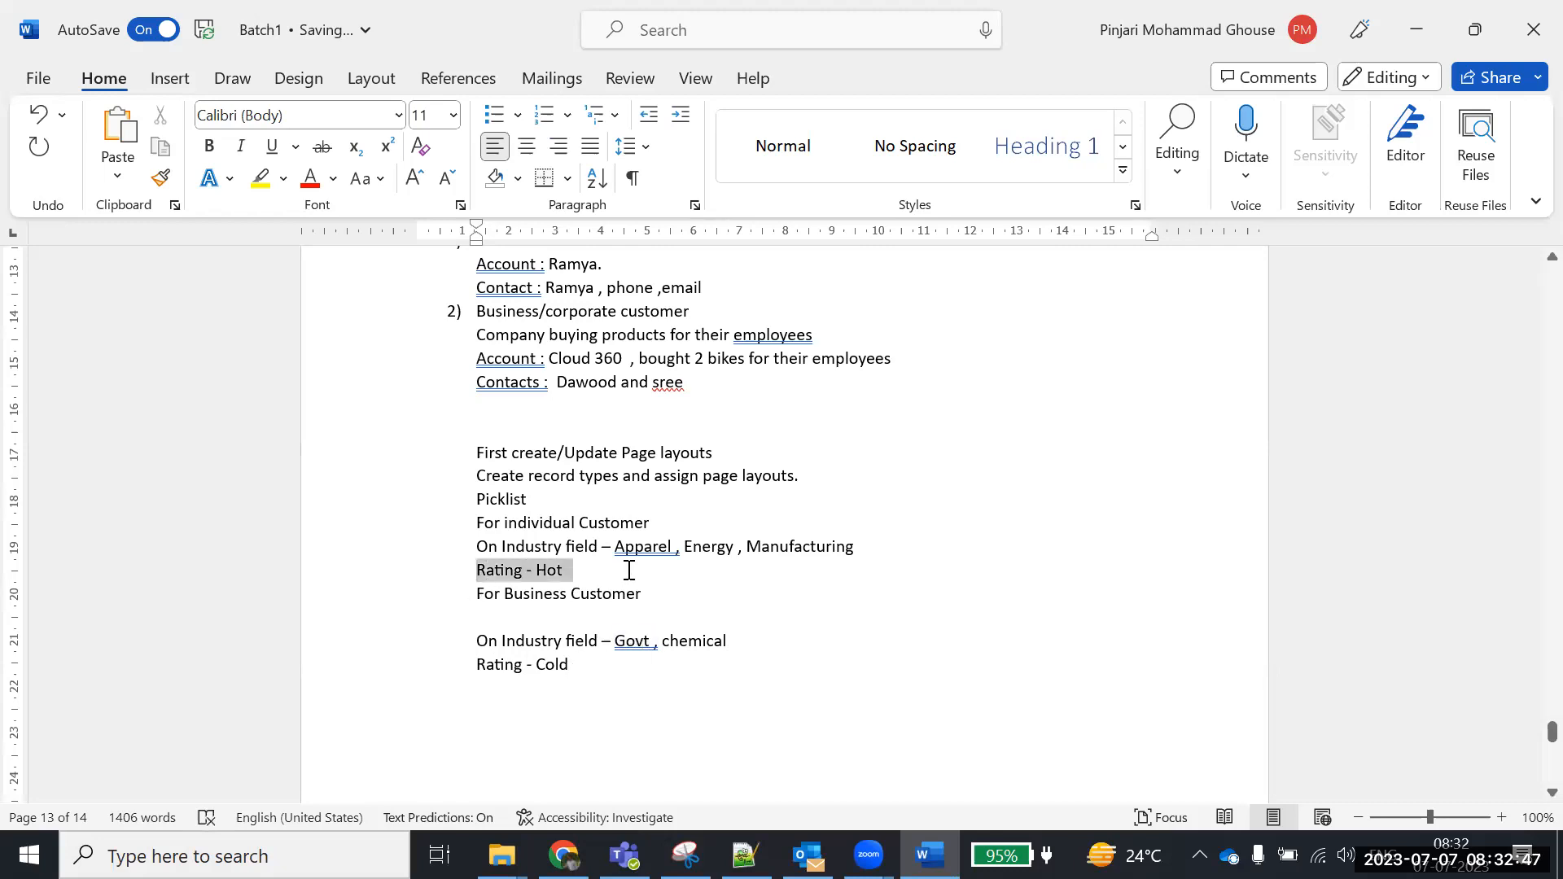
click(623, 570)
key(Return)
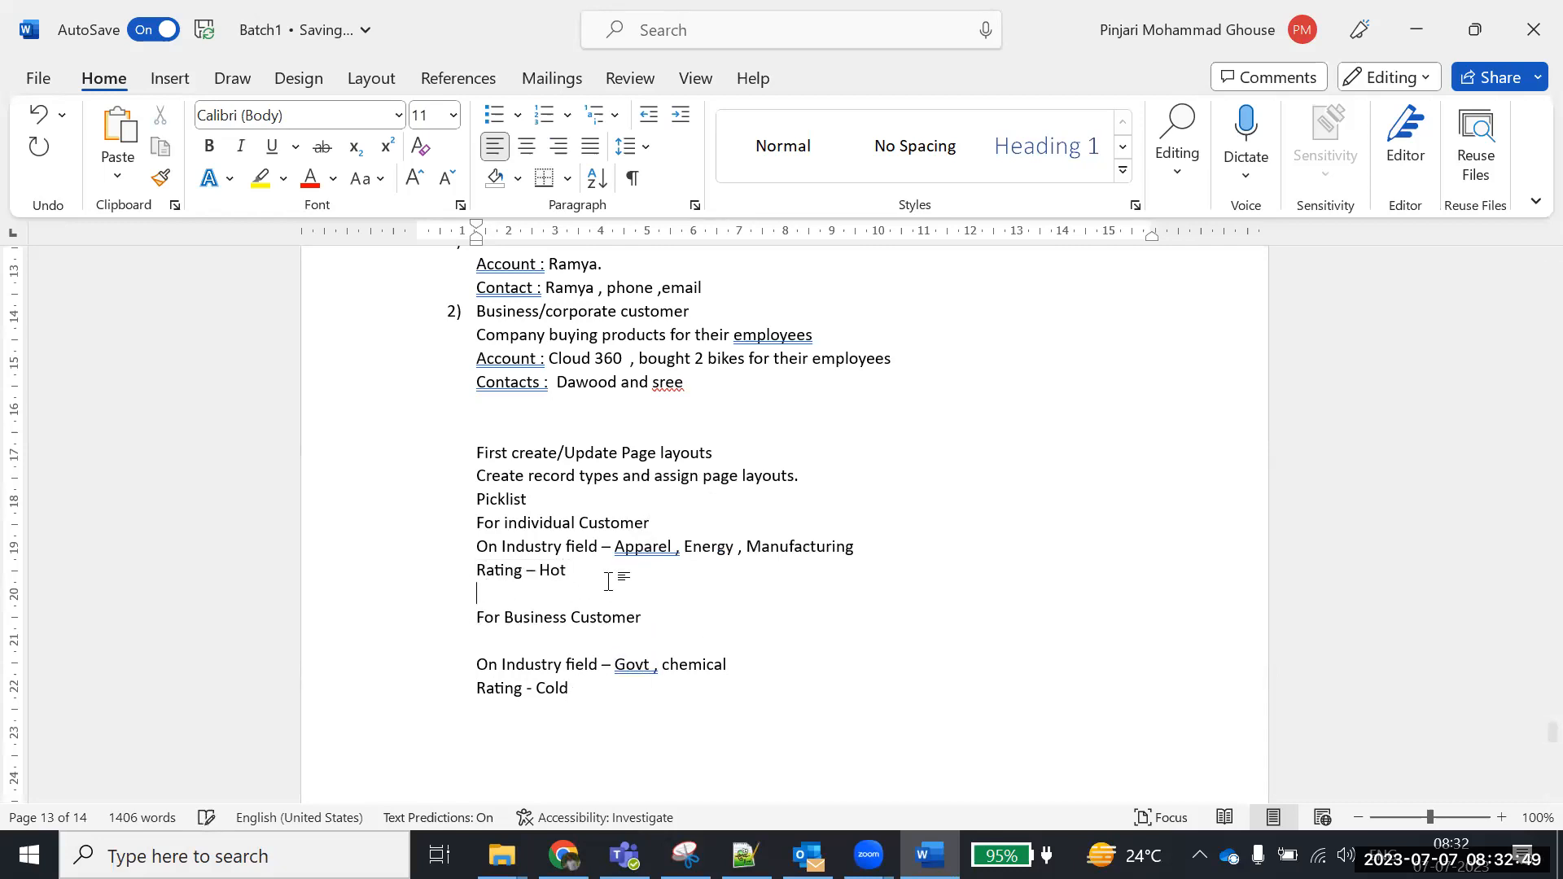
drag(507, 527, 602, 528)
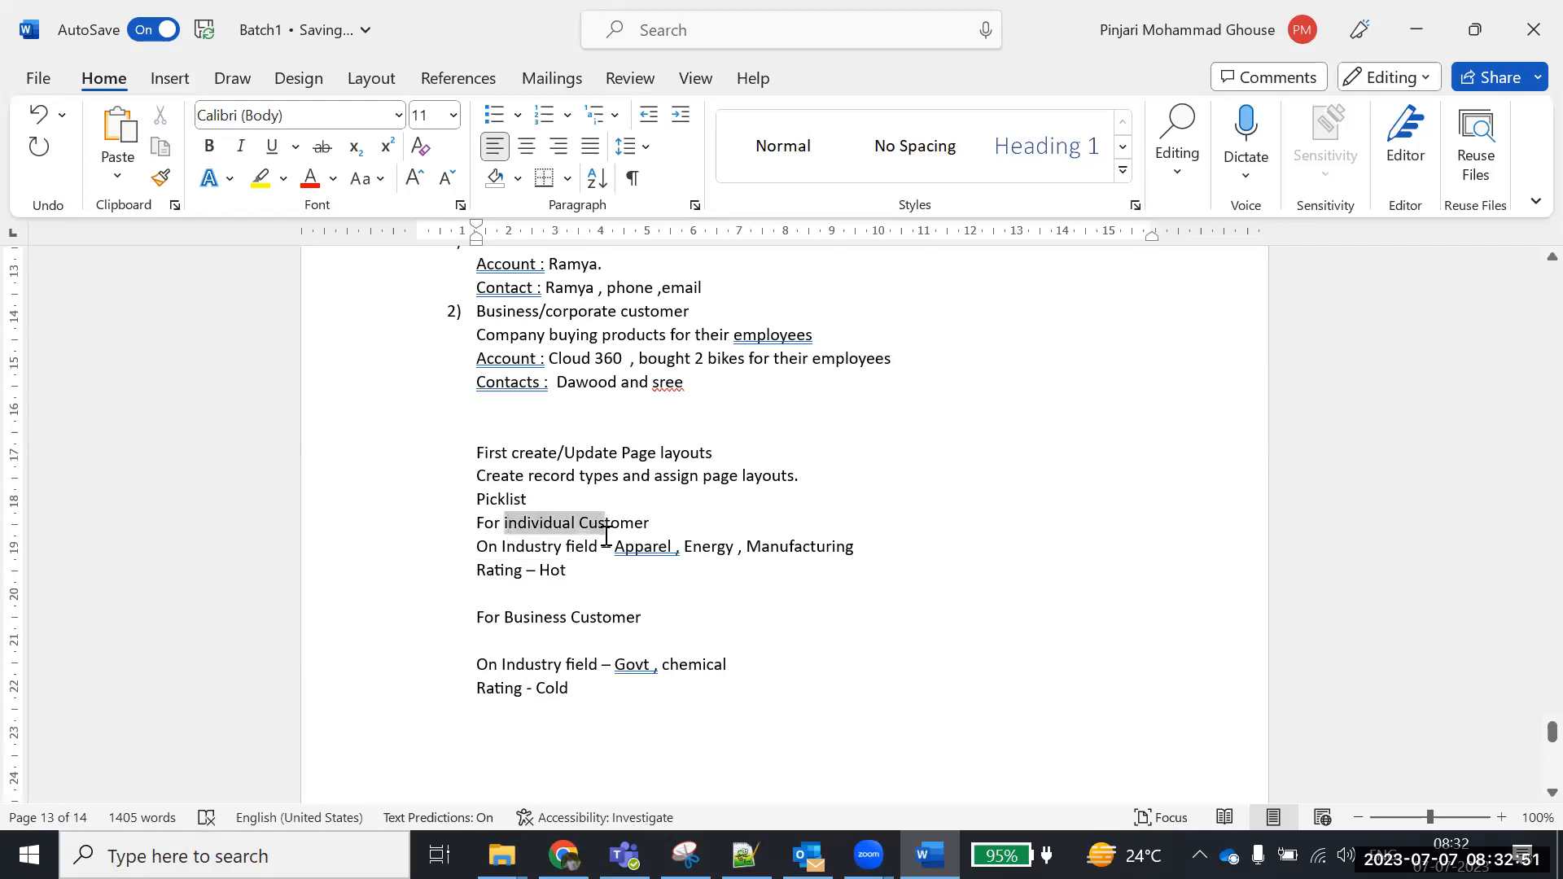
drag(586, 688, 470, 665)
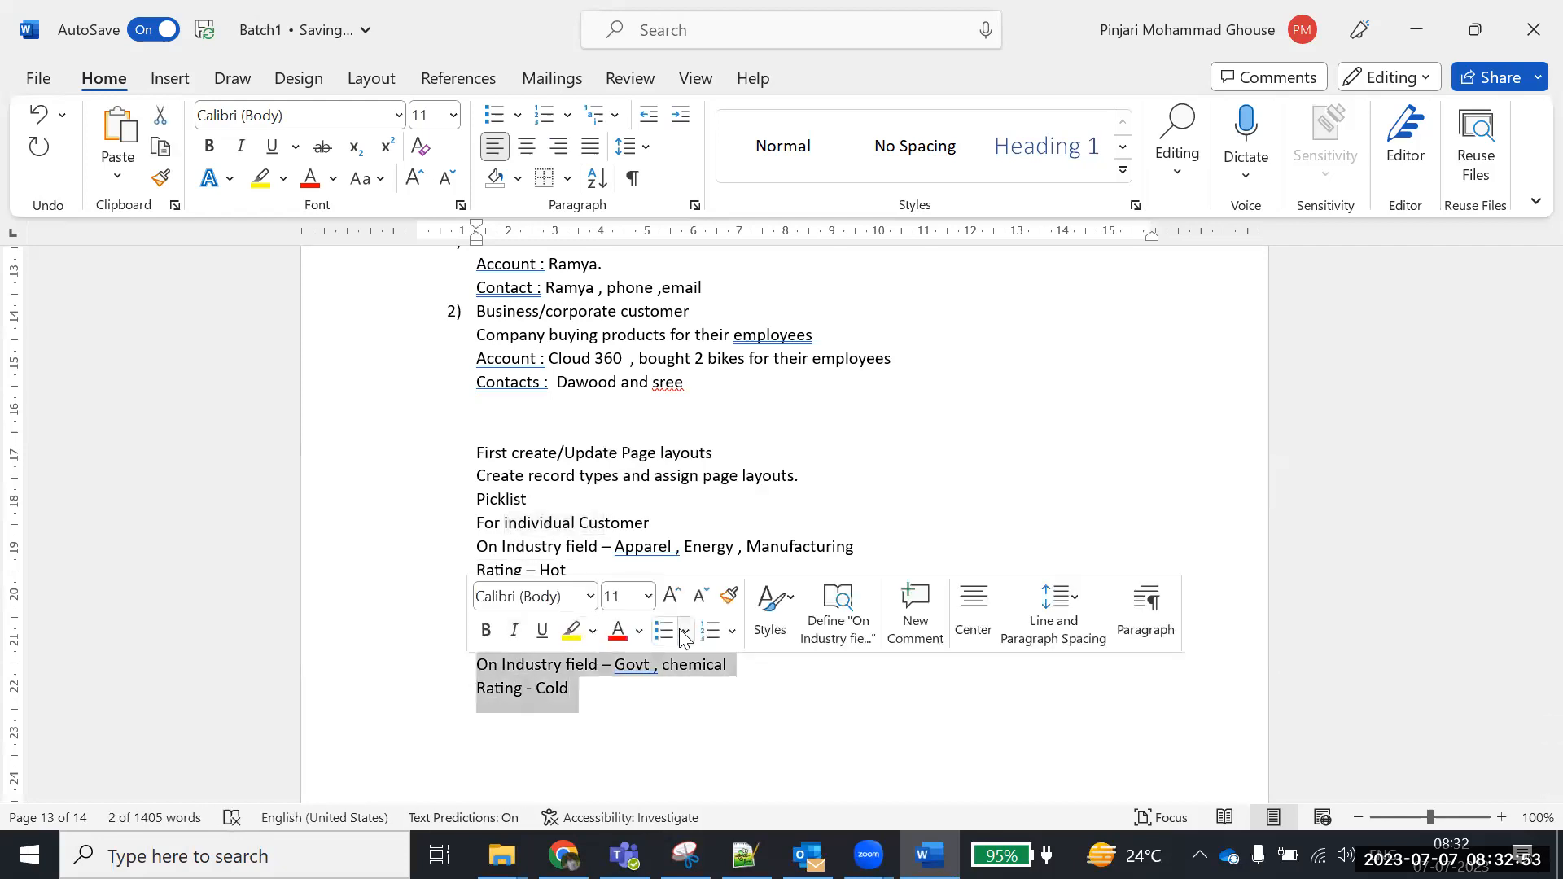
click(669, 701)
Cancel the unsaved new account form in Salesforce
key(alt+Tab)
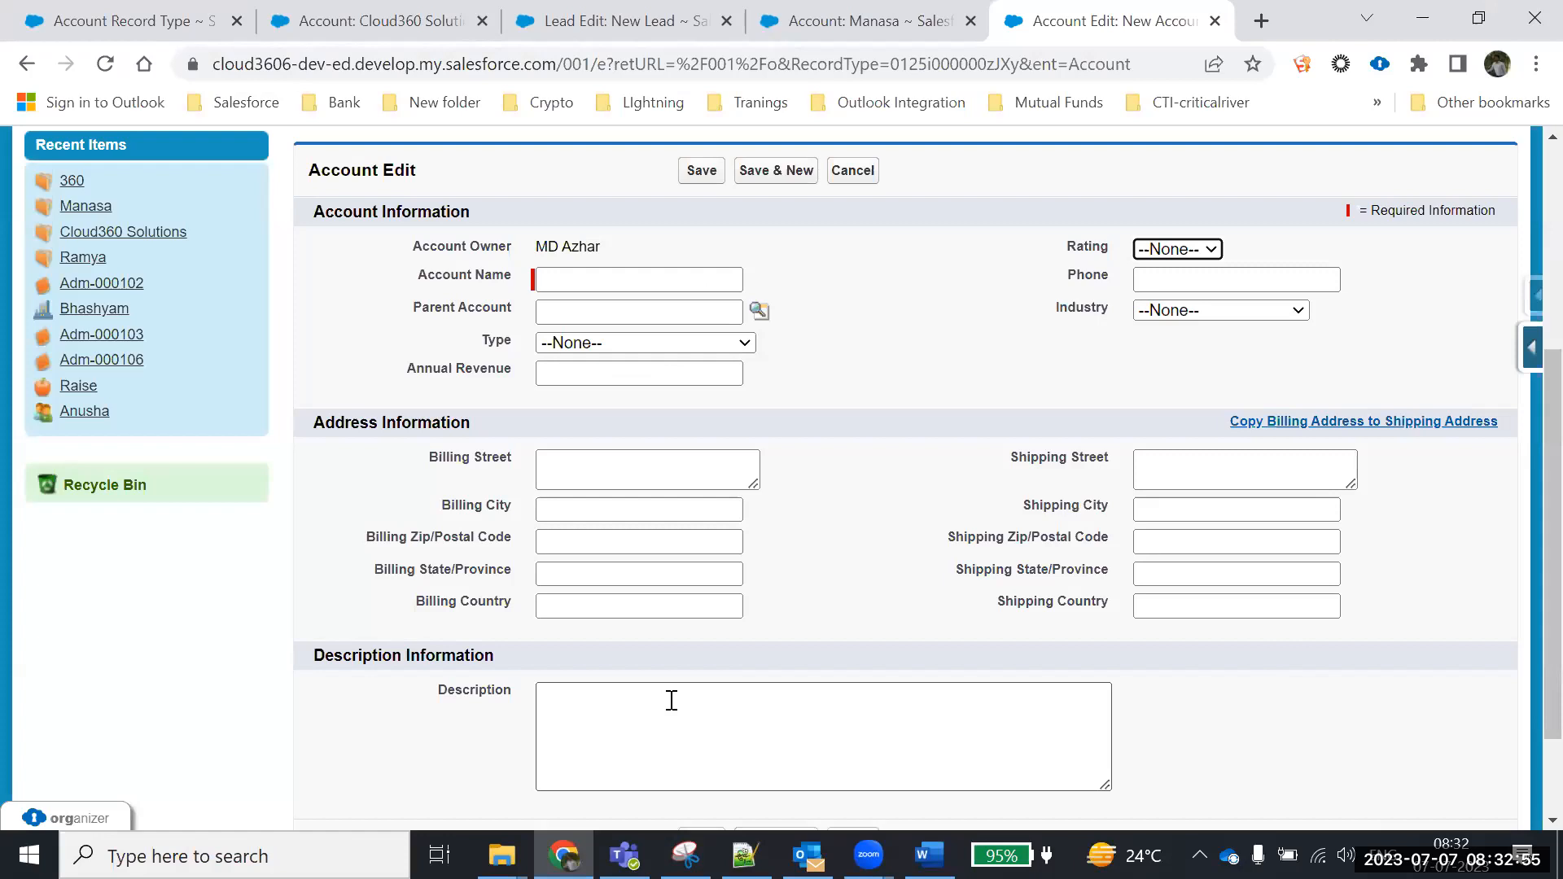
click(852, 171)
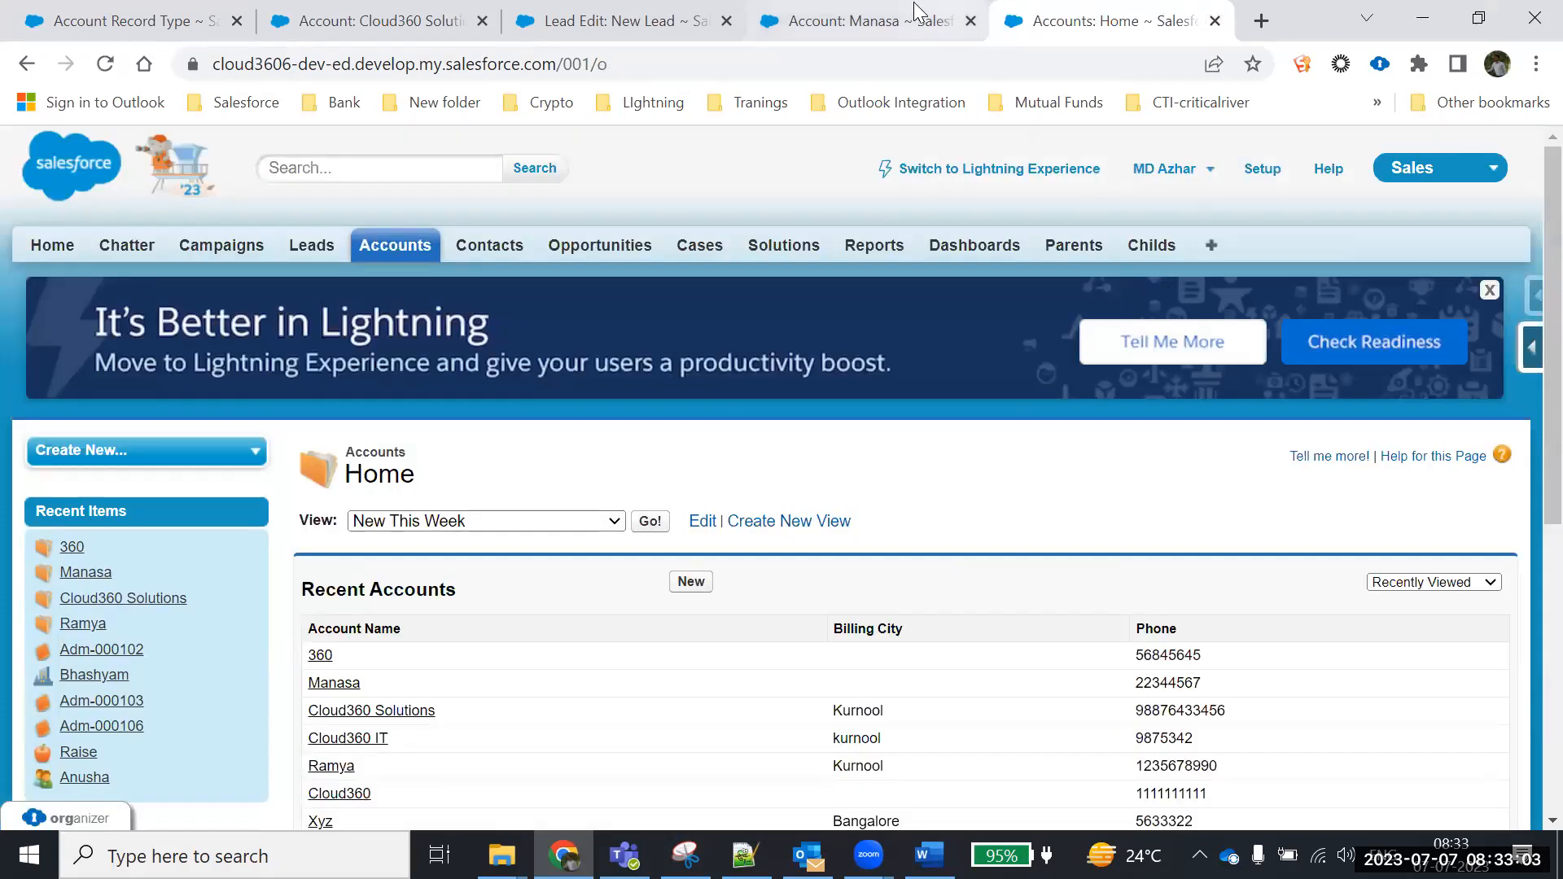
click(858, 22)
In Setup, go to Customize > Accounts > Record Types
click(1263, 171)
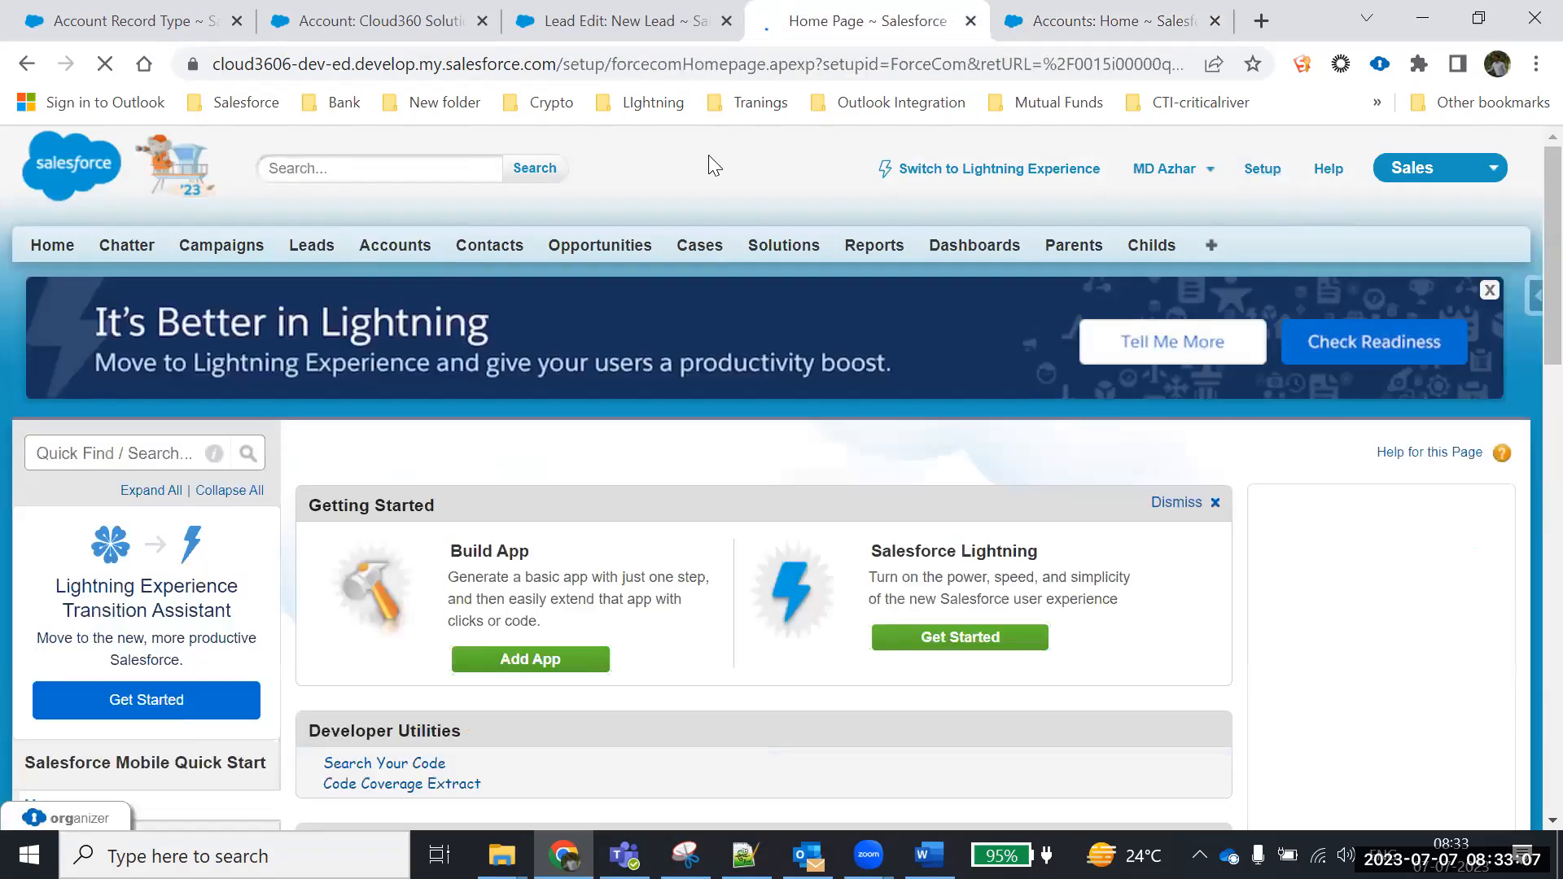
scroll(183, 371, down, 3)
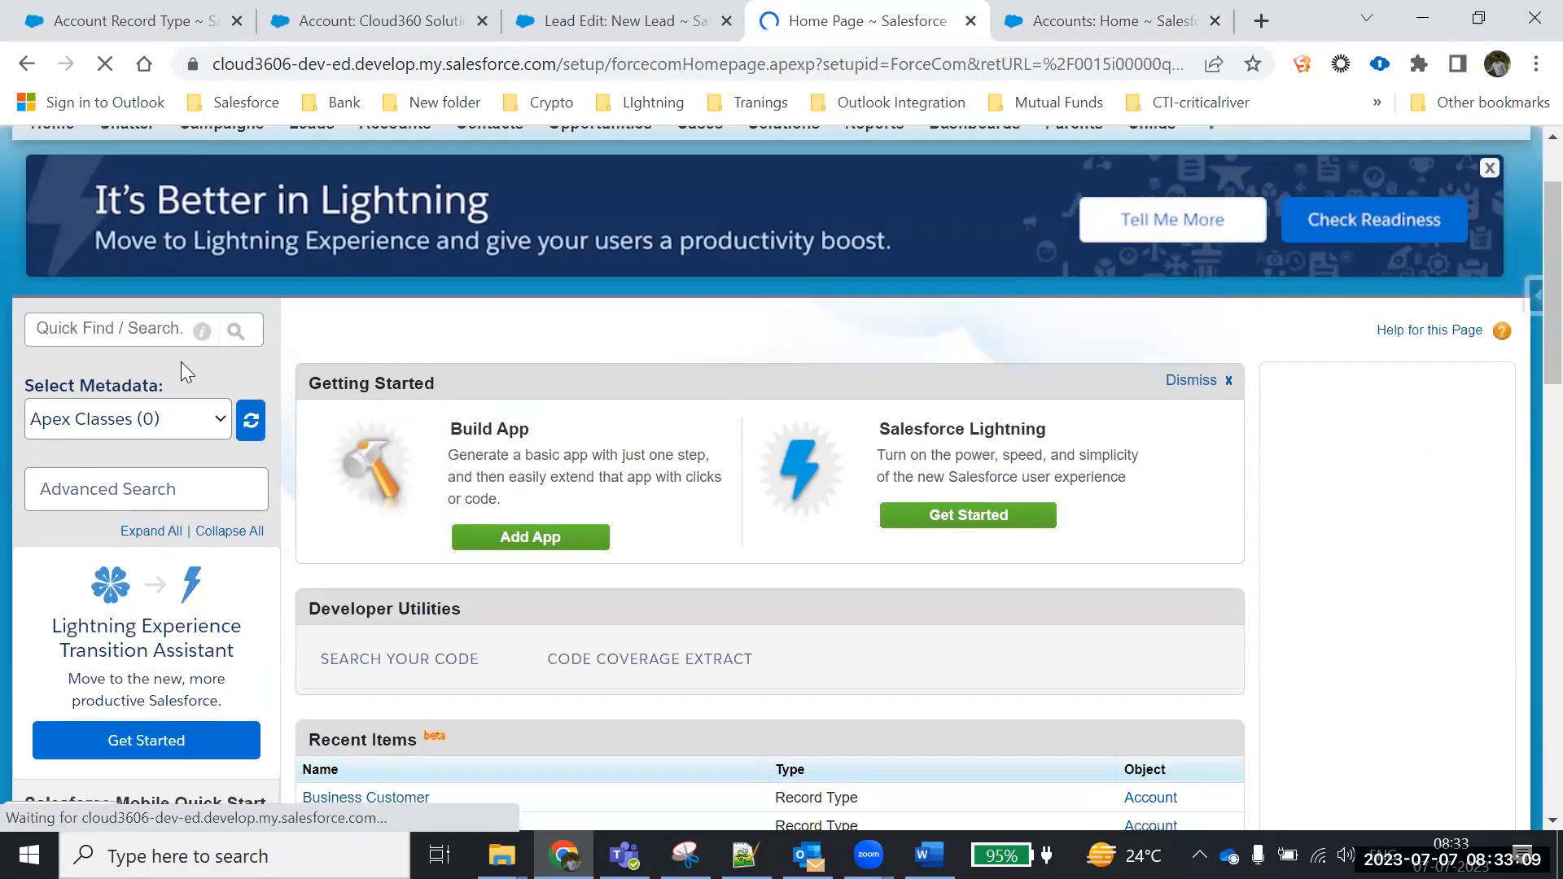
scroll(184, 373, down, 10)
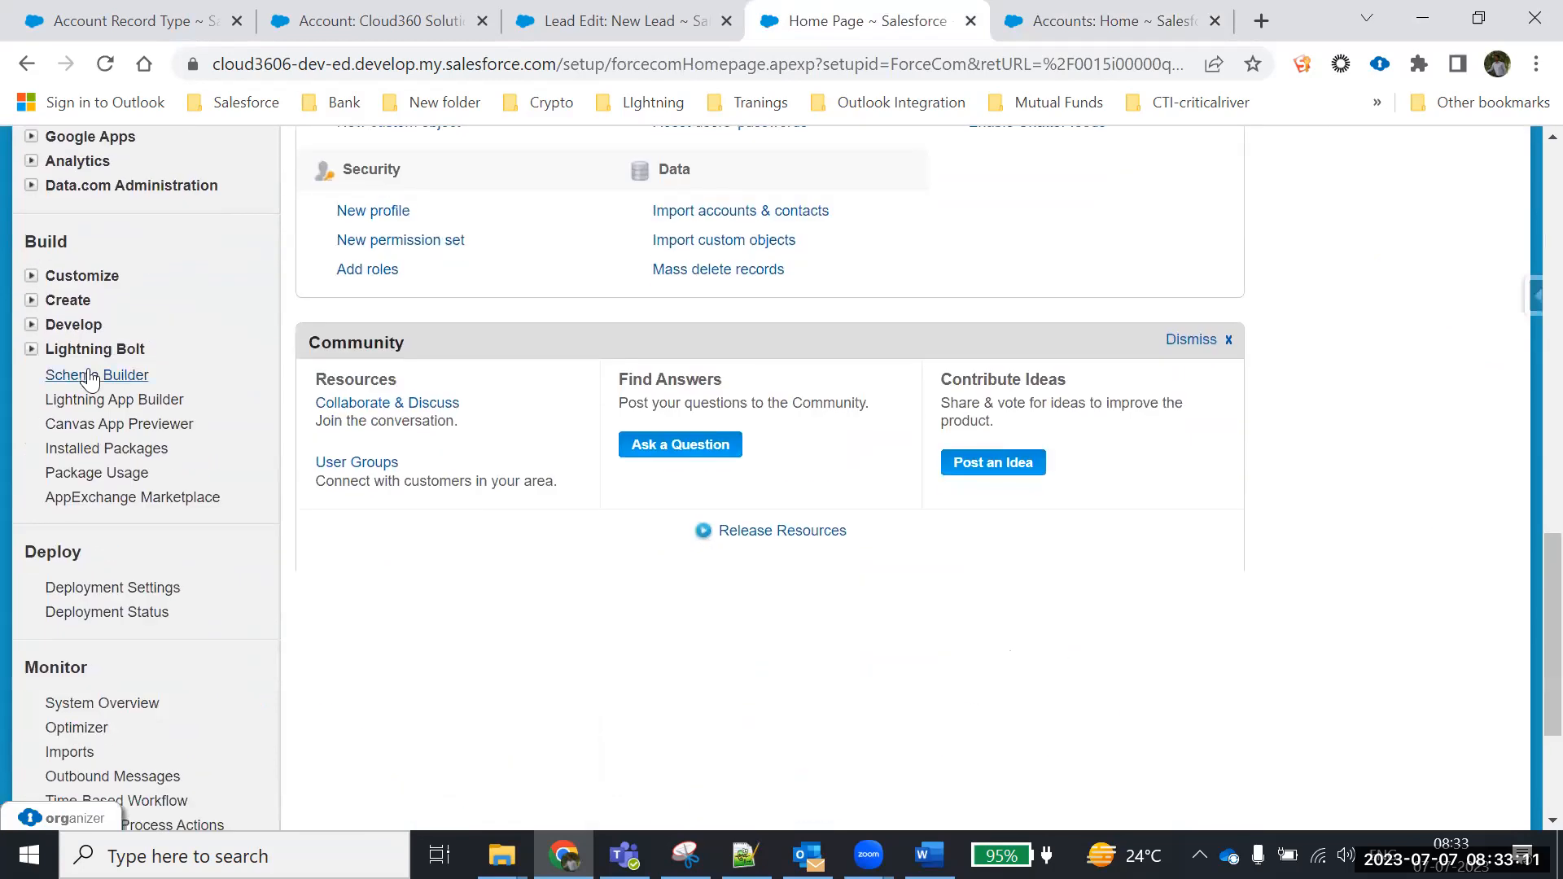
click(31, 277)
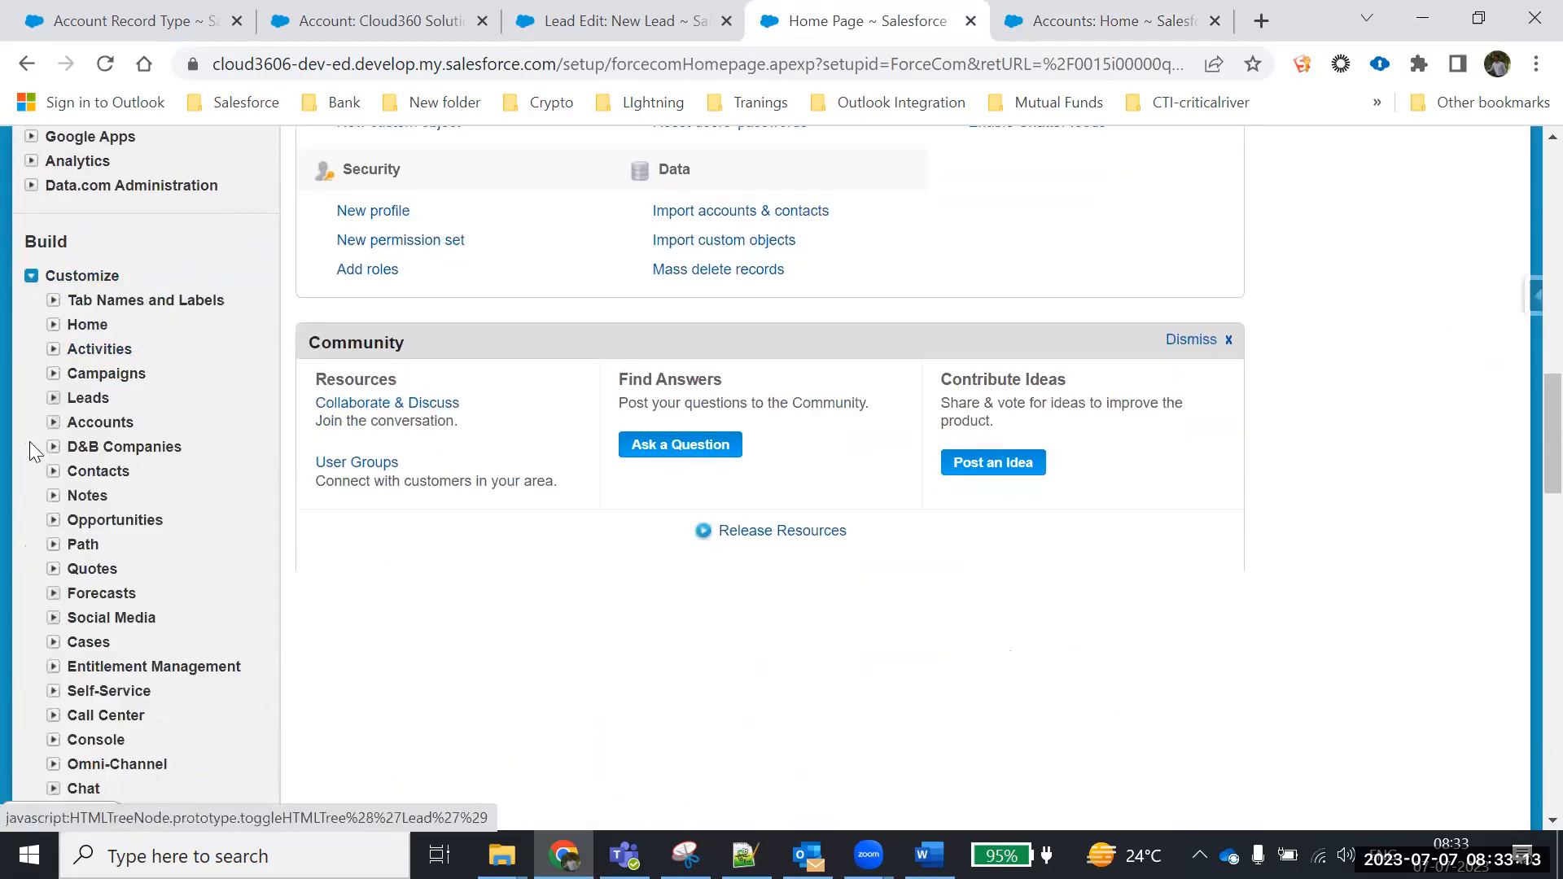
click(53, 423)
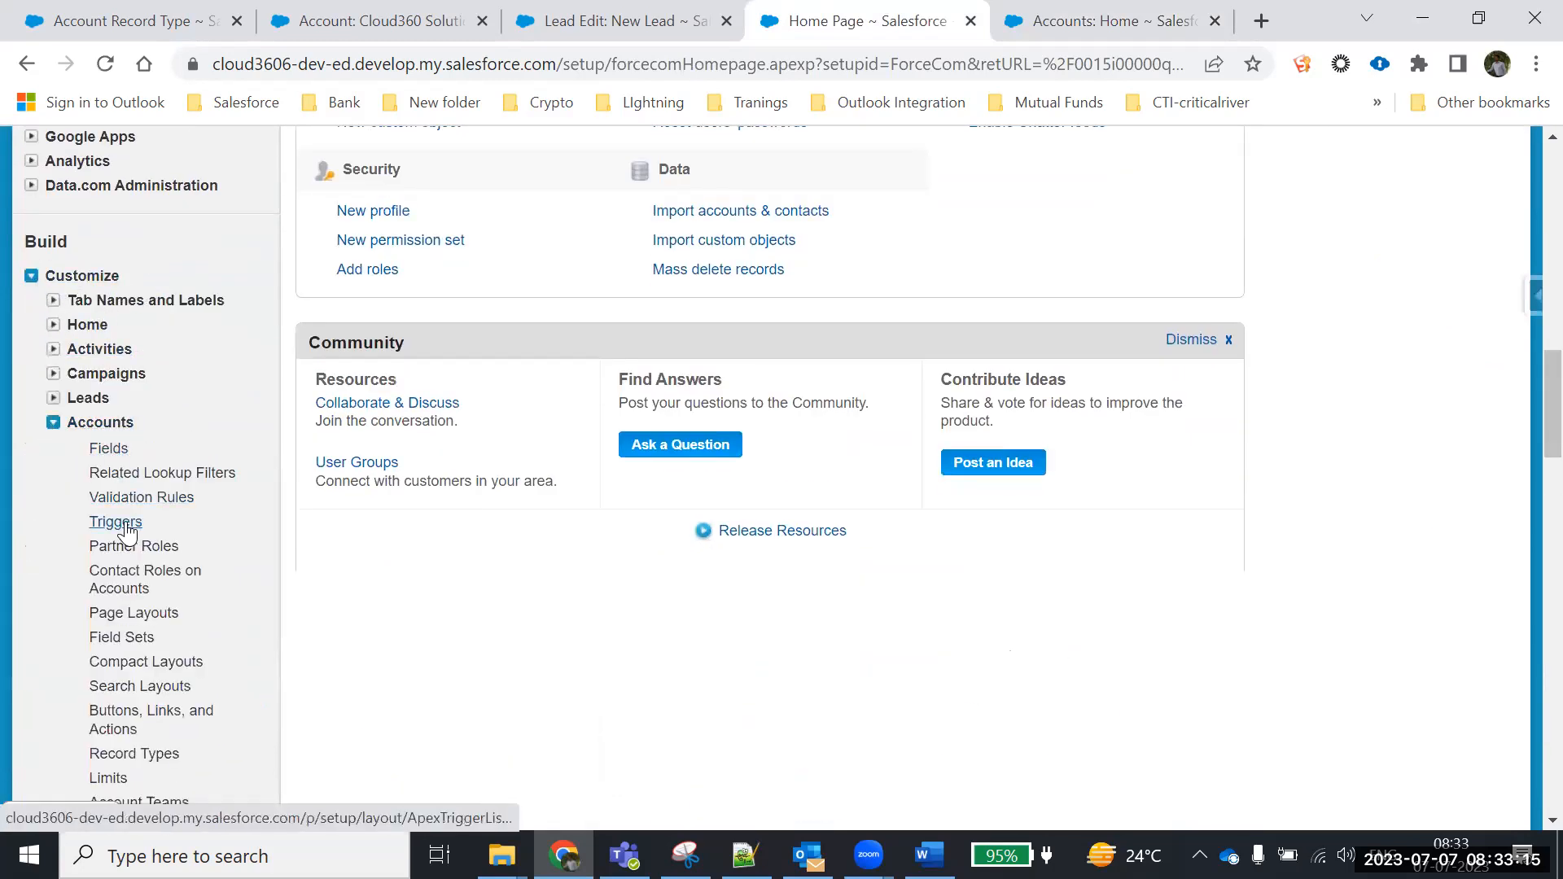
click(123, 753)
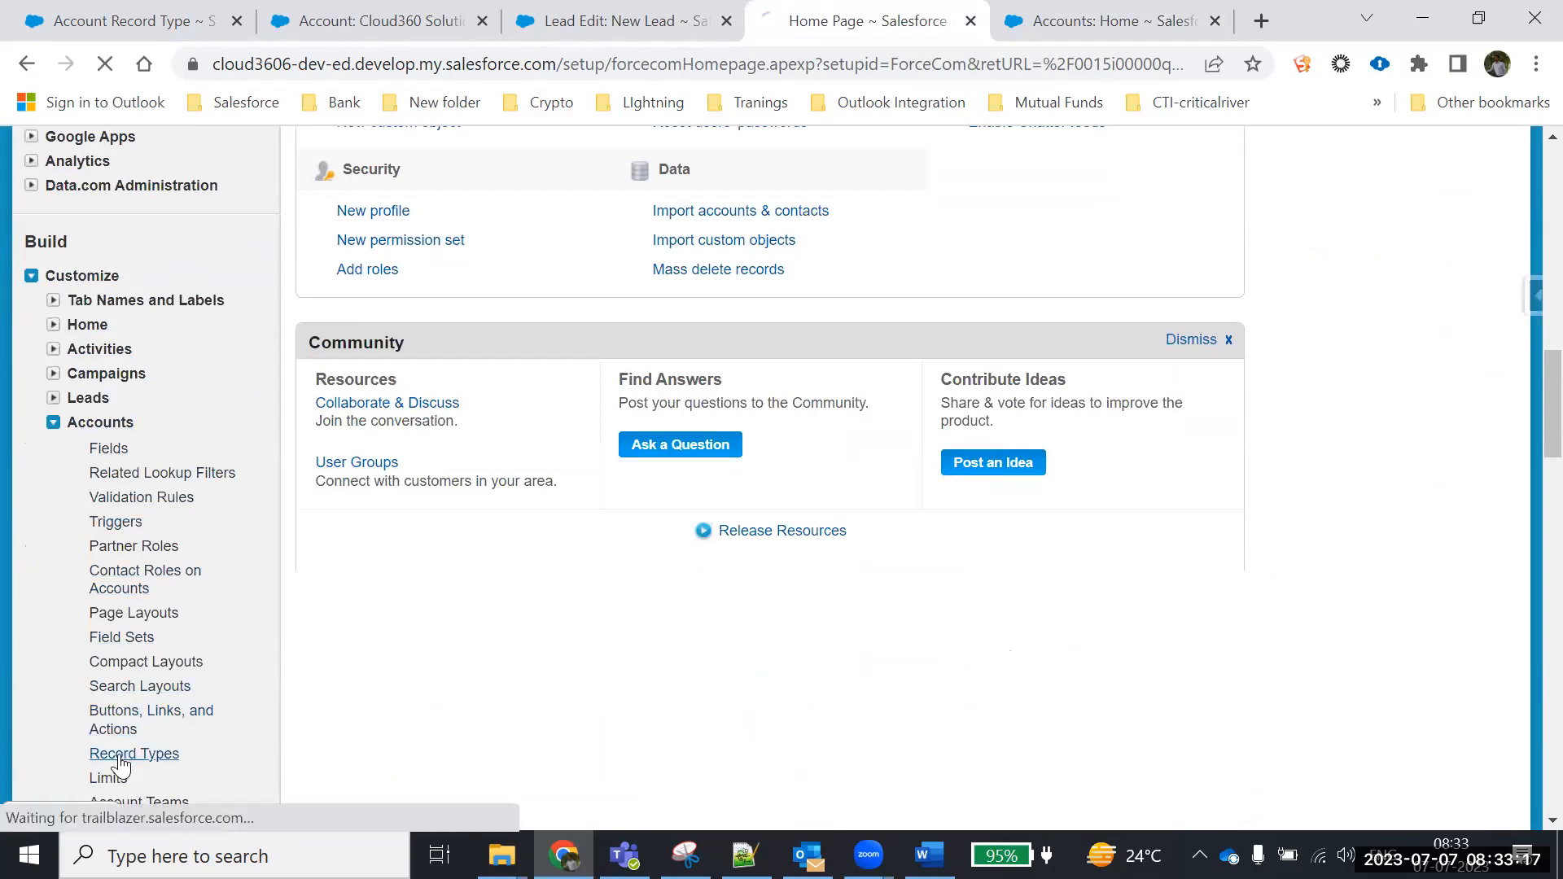
scroll(562, 707, down, 3)
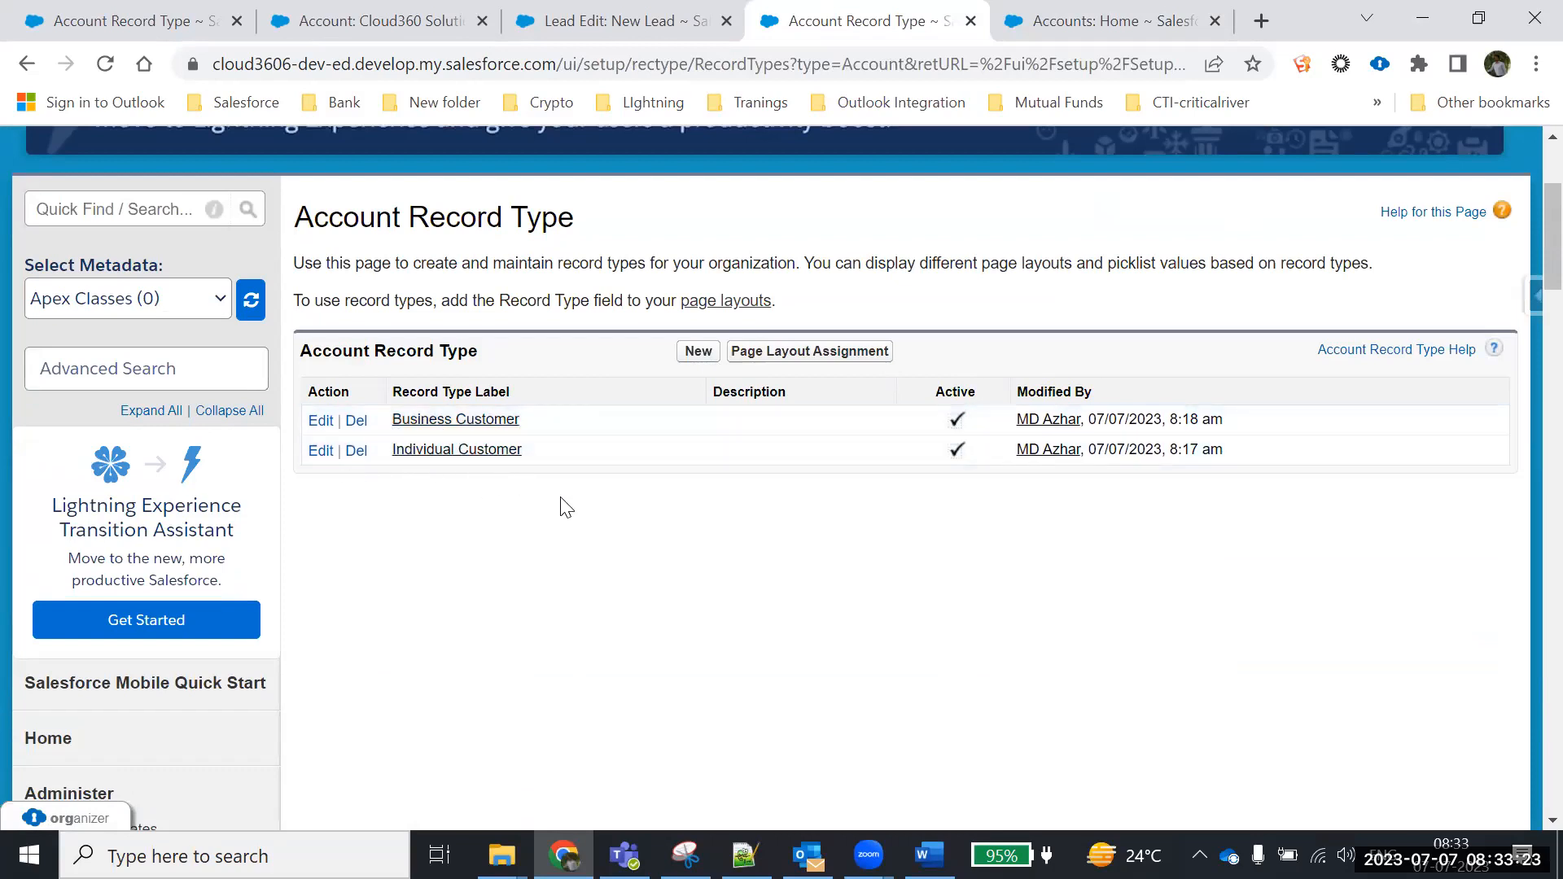
Open the Individual Customer record type's Picklists Available for Editing, then return to Word
click(446, 453)
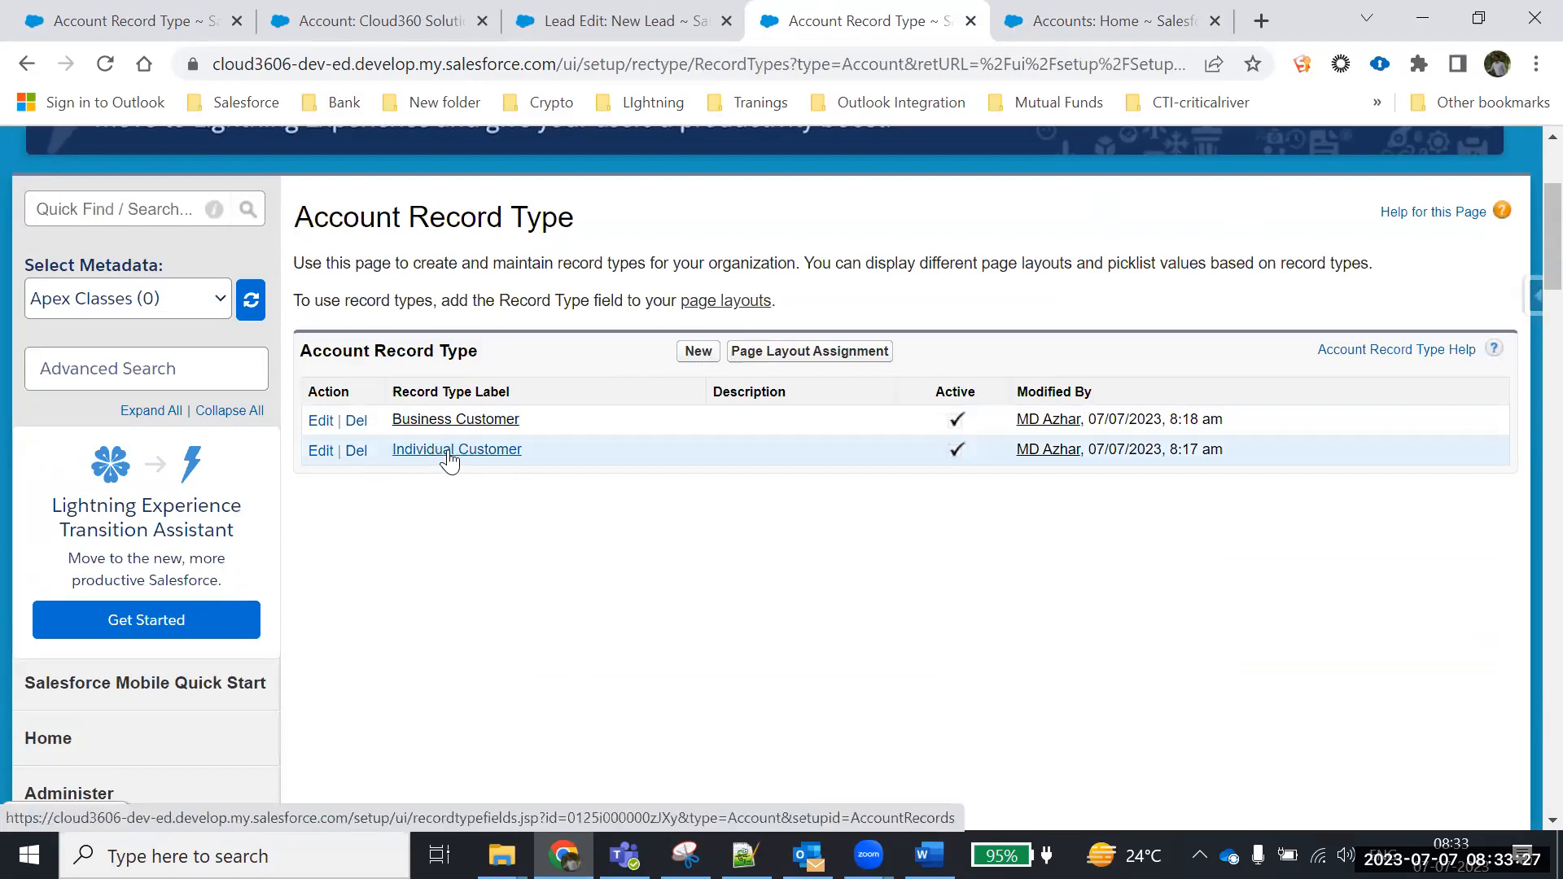
scroll(448, 453, down, 2)
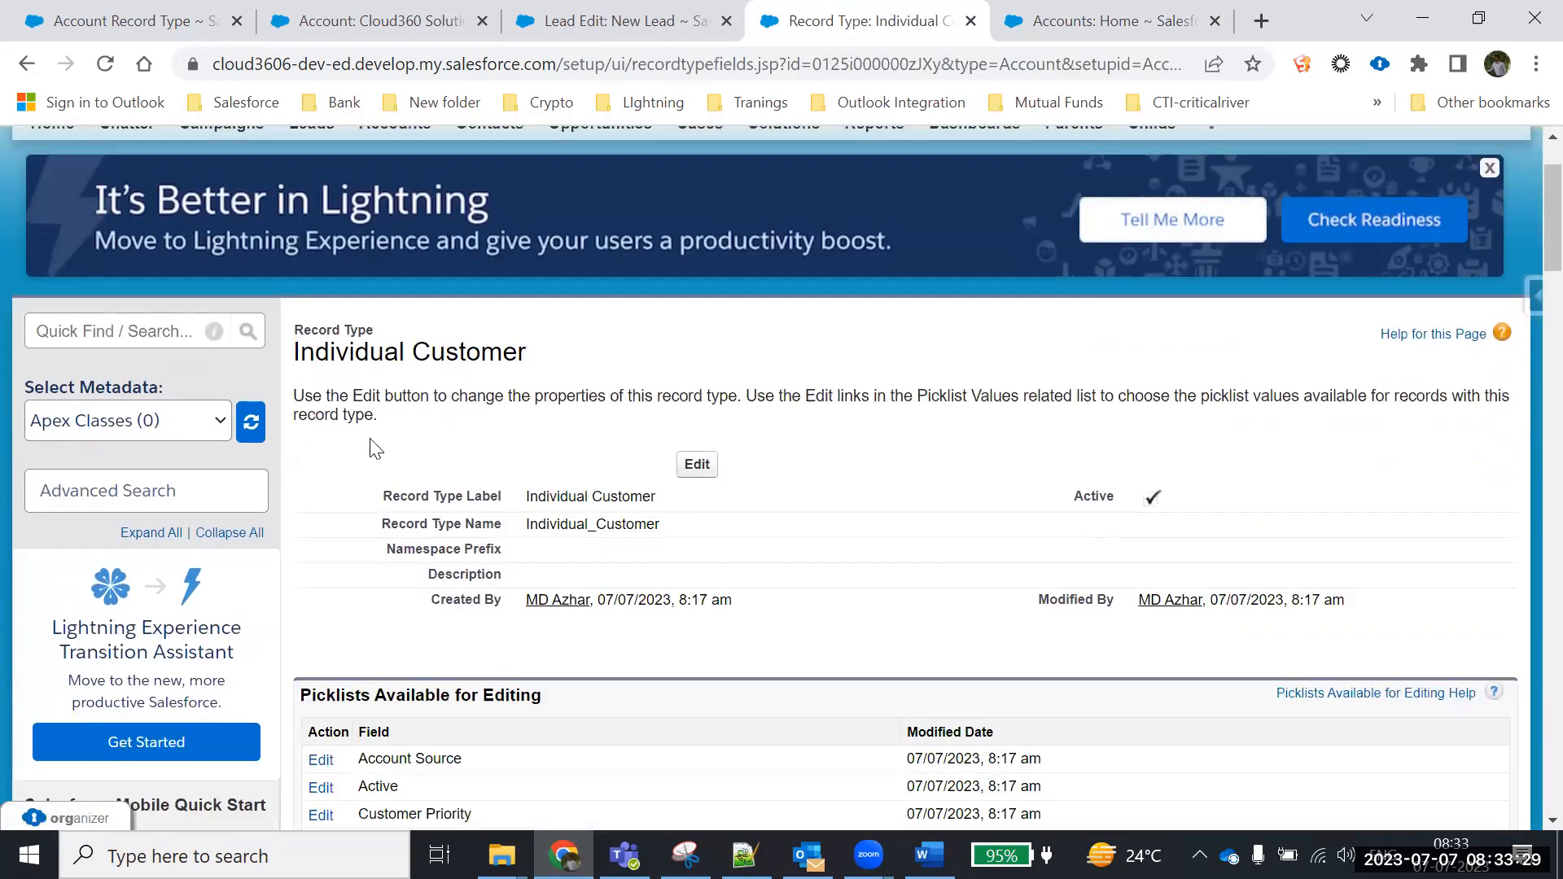
drag(521, 498, 859, 523)
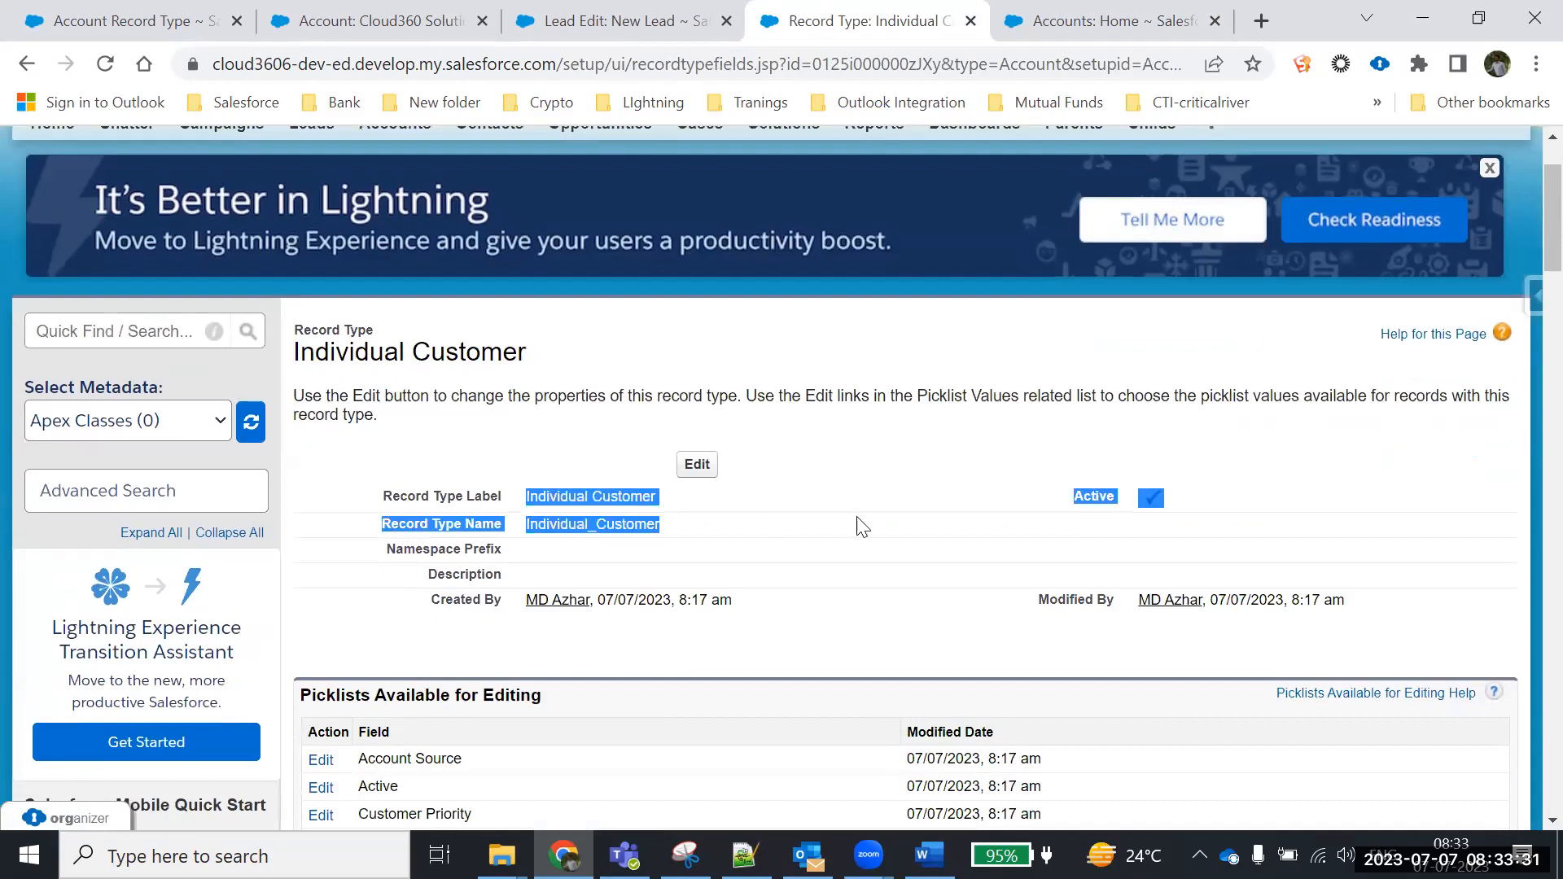
scroll(773, 510, down, 1)
scroll(774, 510, down, 2)
click(835, 231)
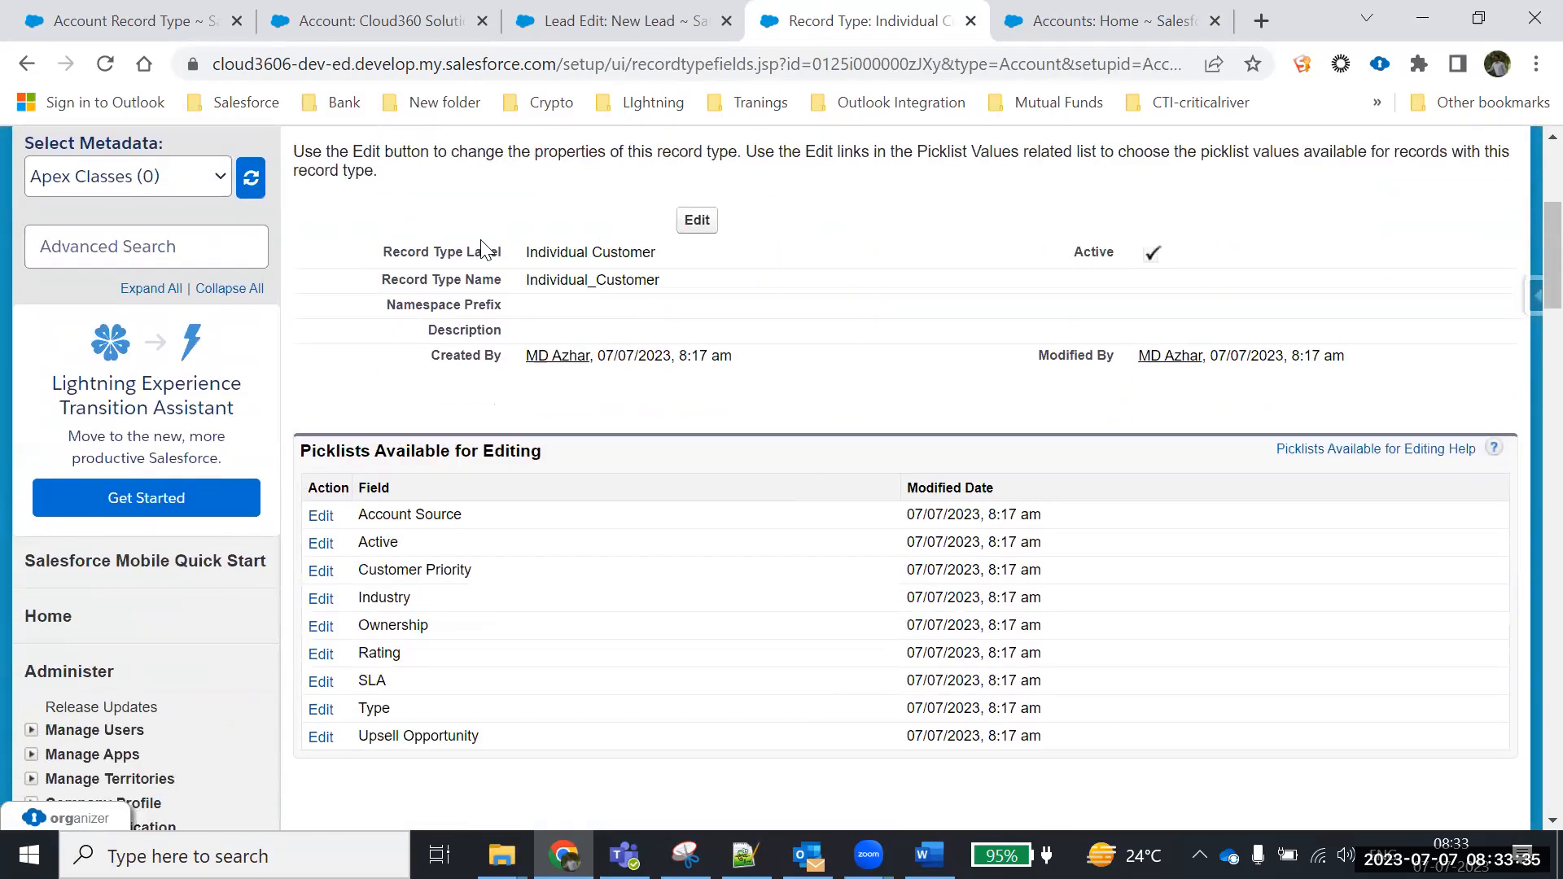
drag(371, 254, 904, 368)
click(702, 469)
scroll(702, 469, down, 1)
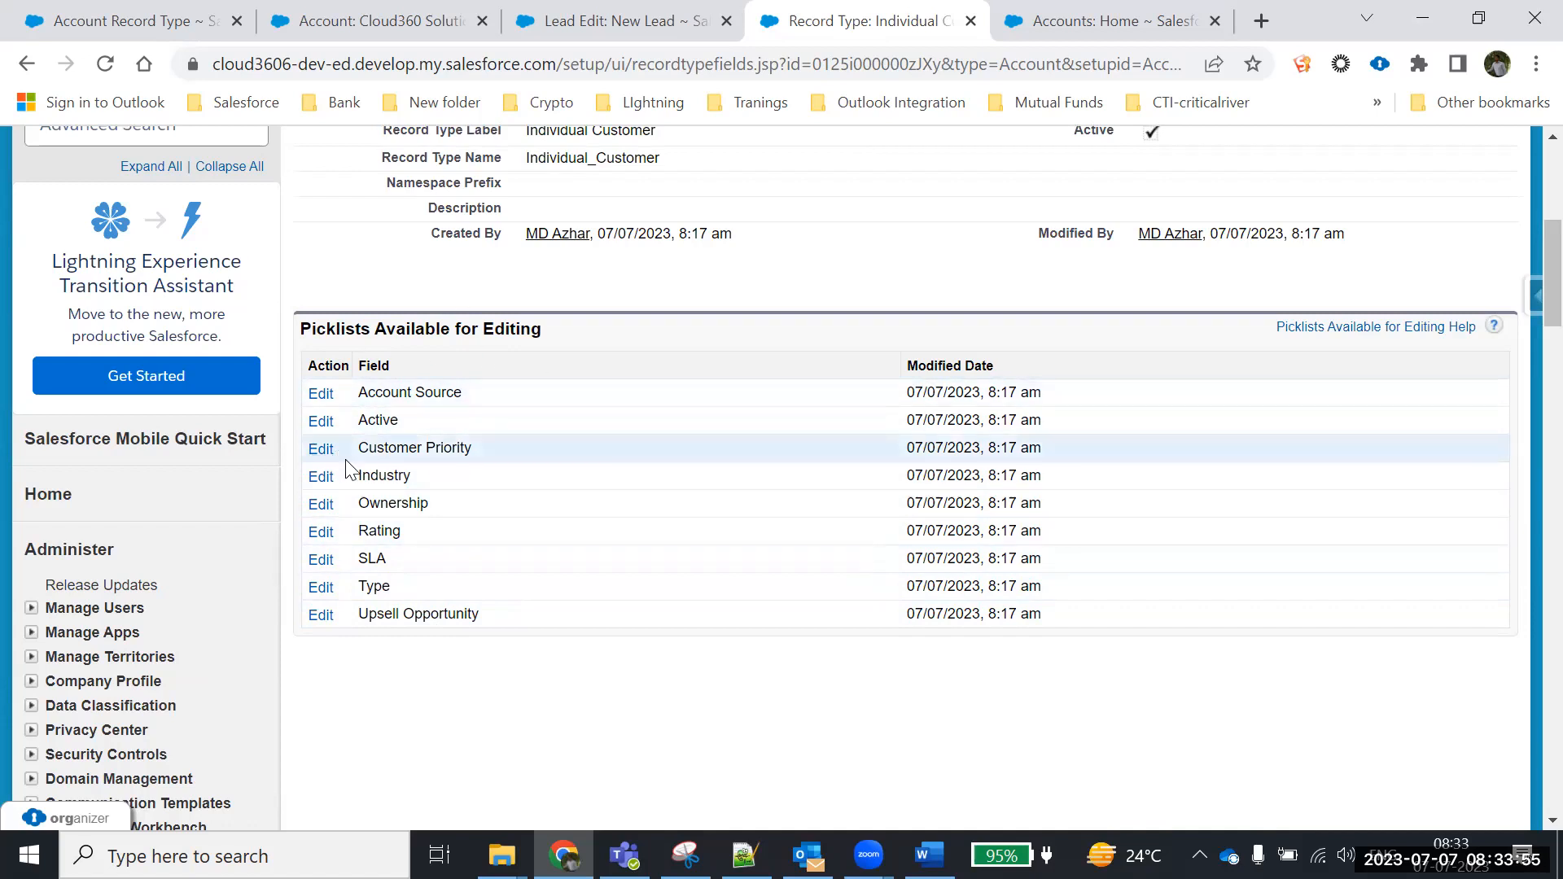
click(929, 855)
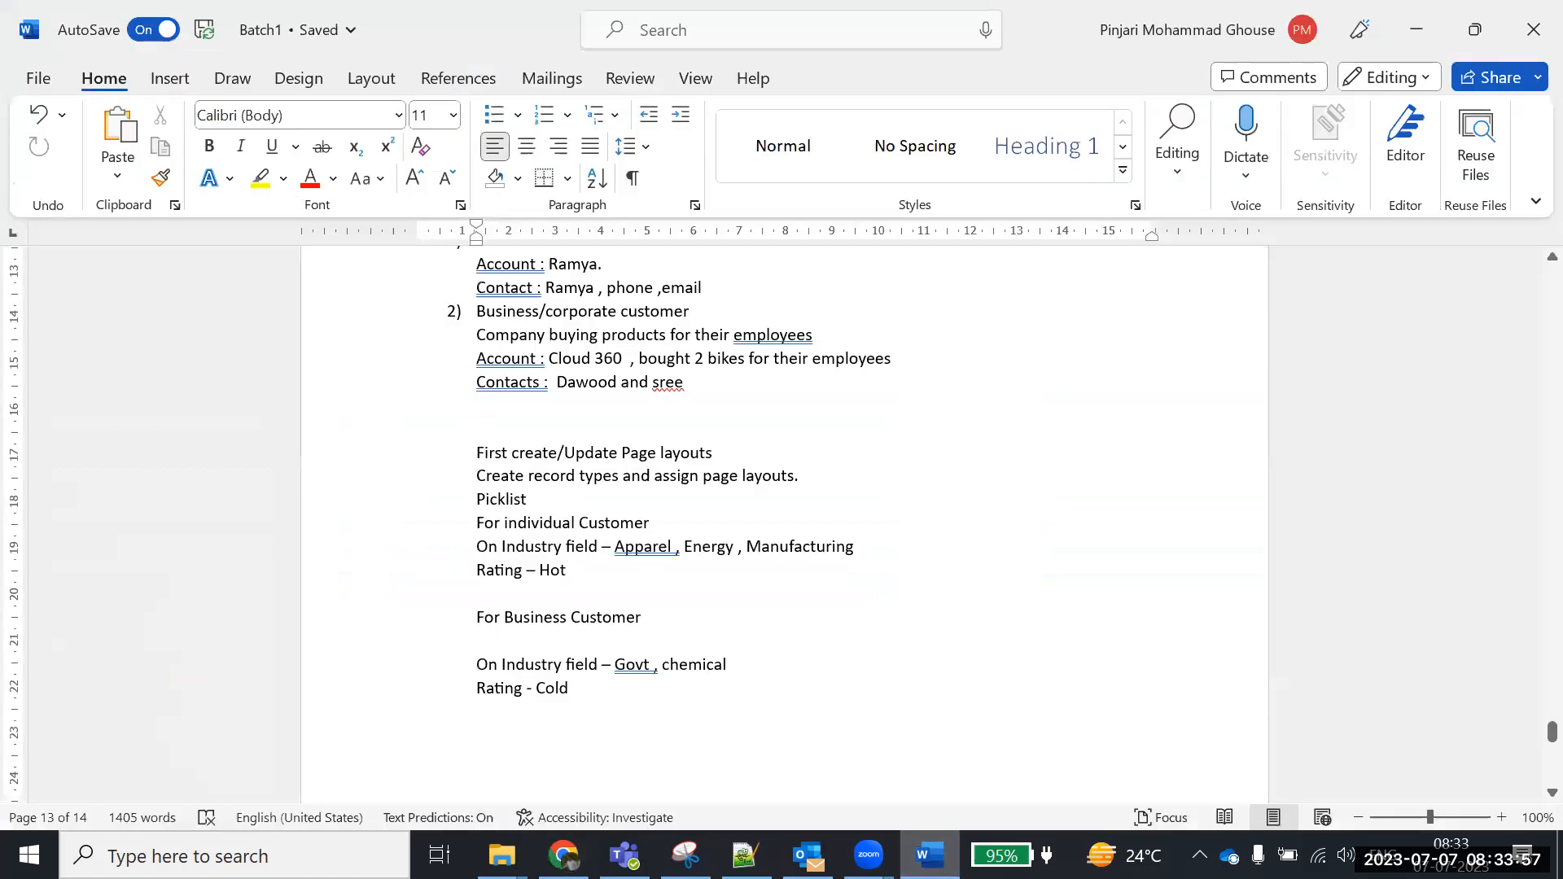
scroll(687, 457, up, 3)
drag(603, 342, 936, 346)
click(847, 377)
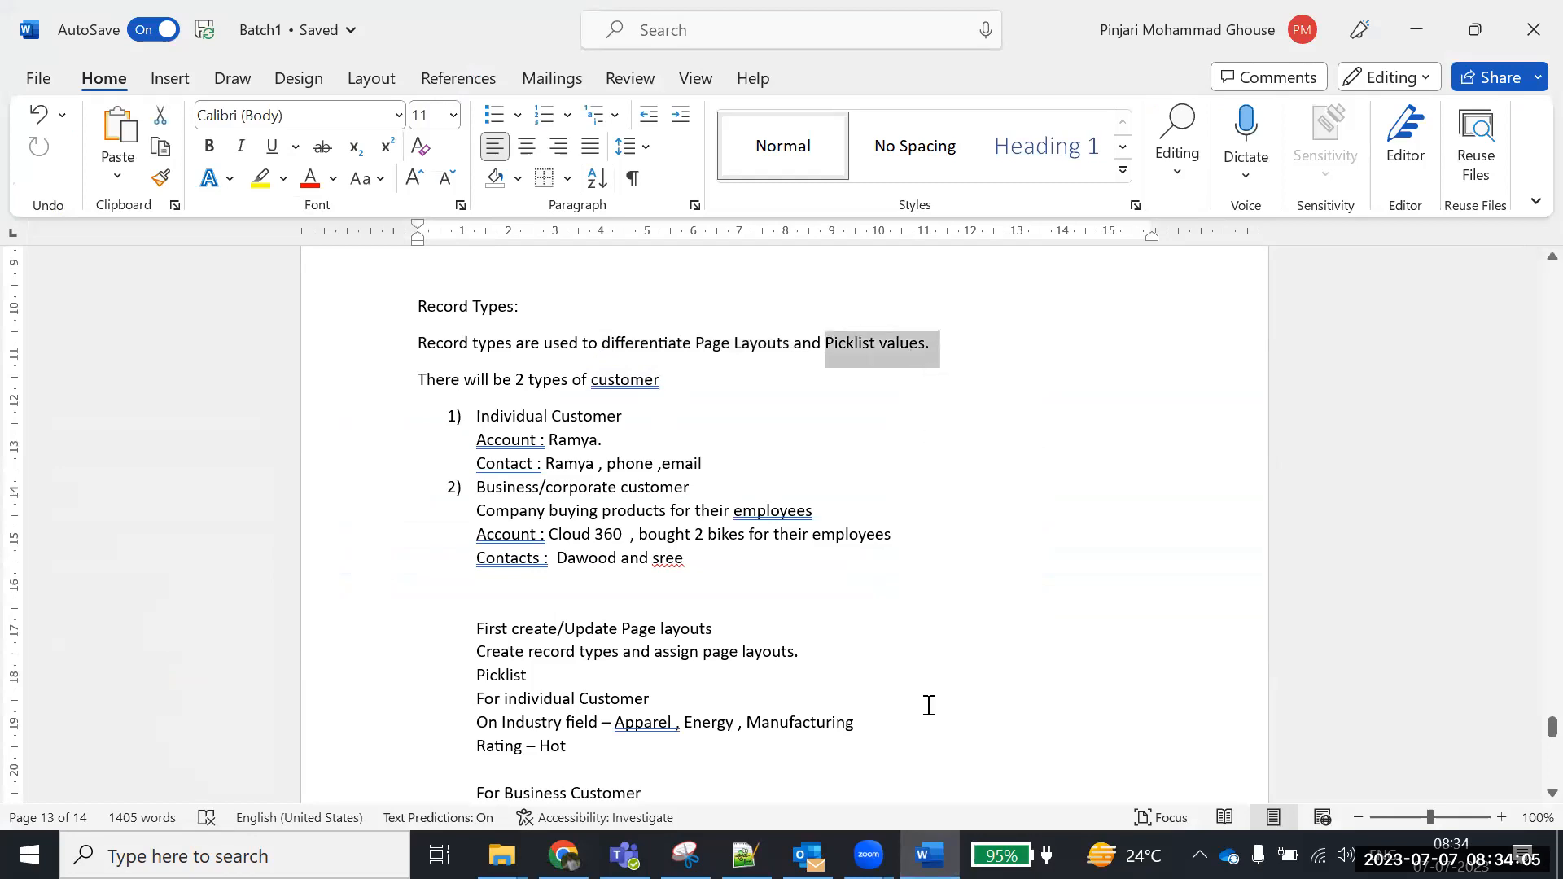
key(alt+Tab)
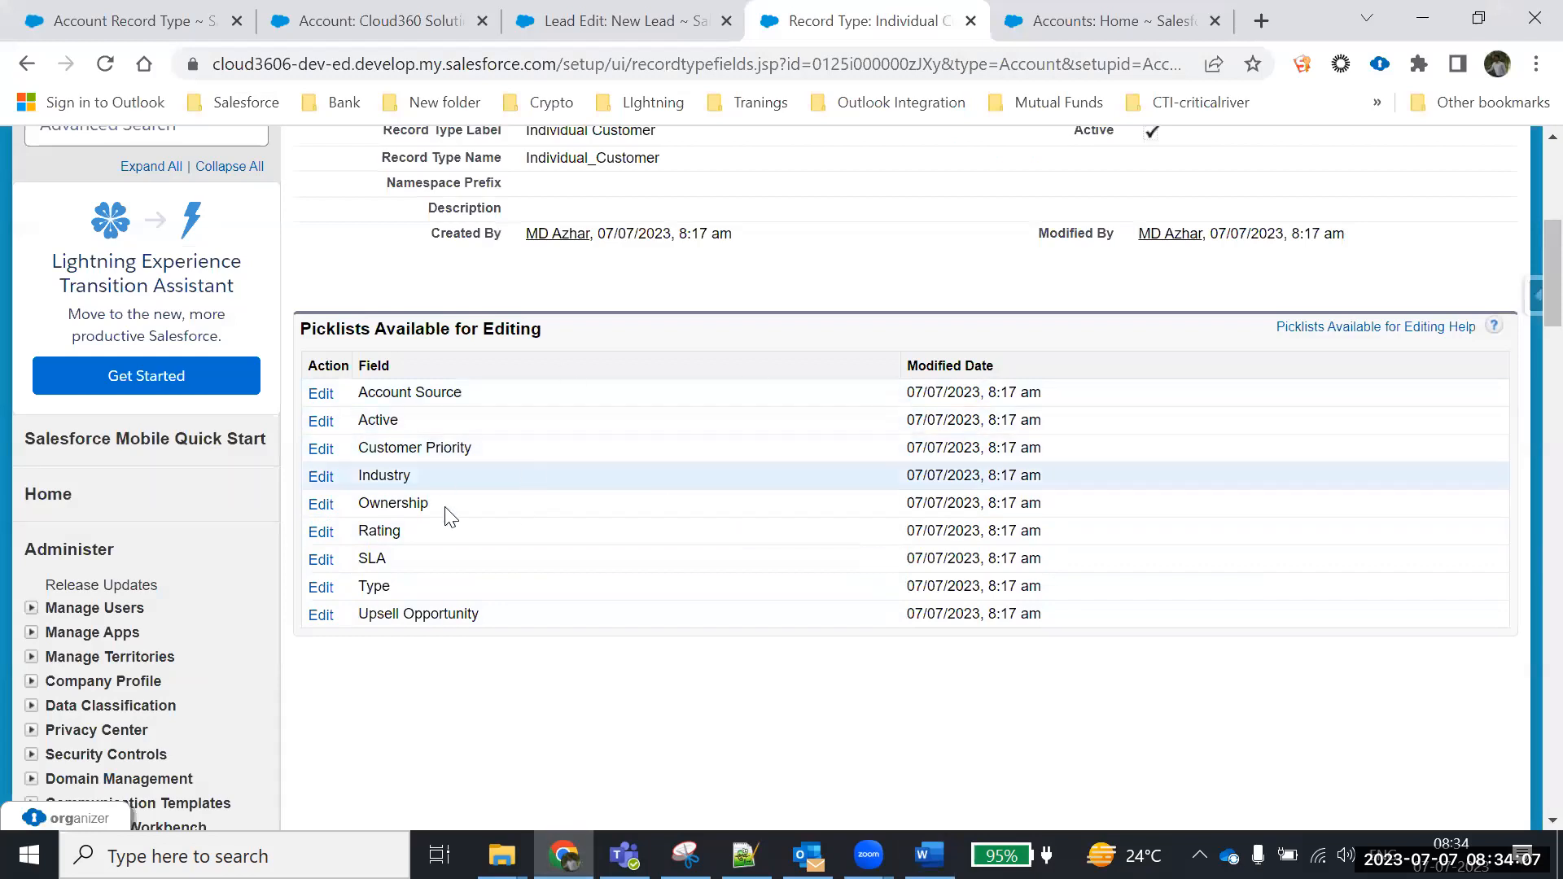
click(929, 852)
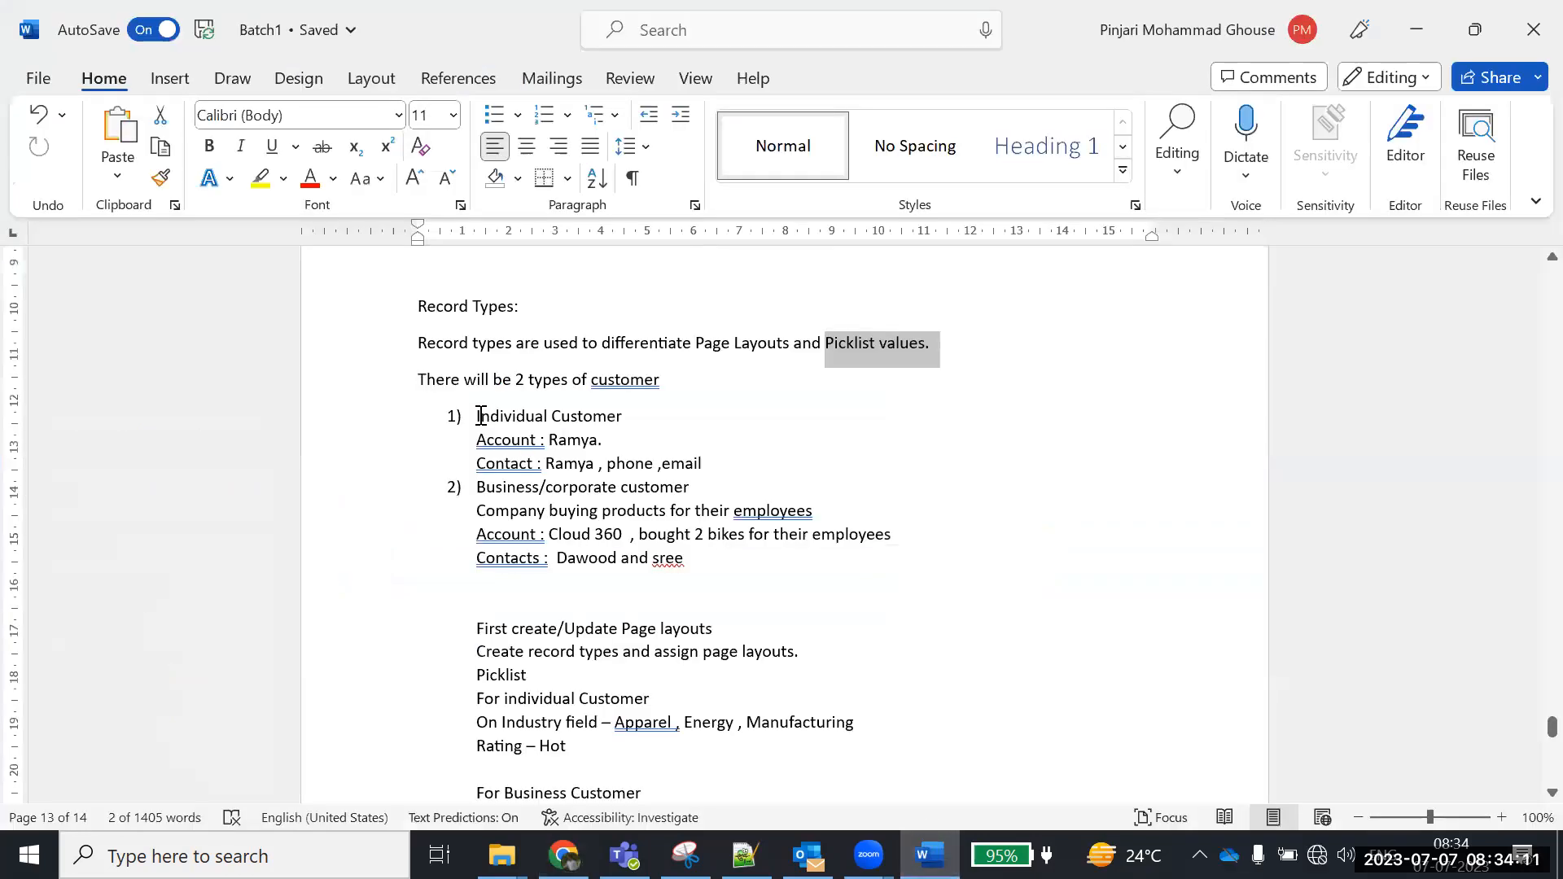
drag(481, 416, 627, 418)
scroll(928, 495, down, 5)
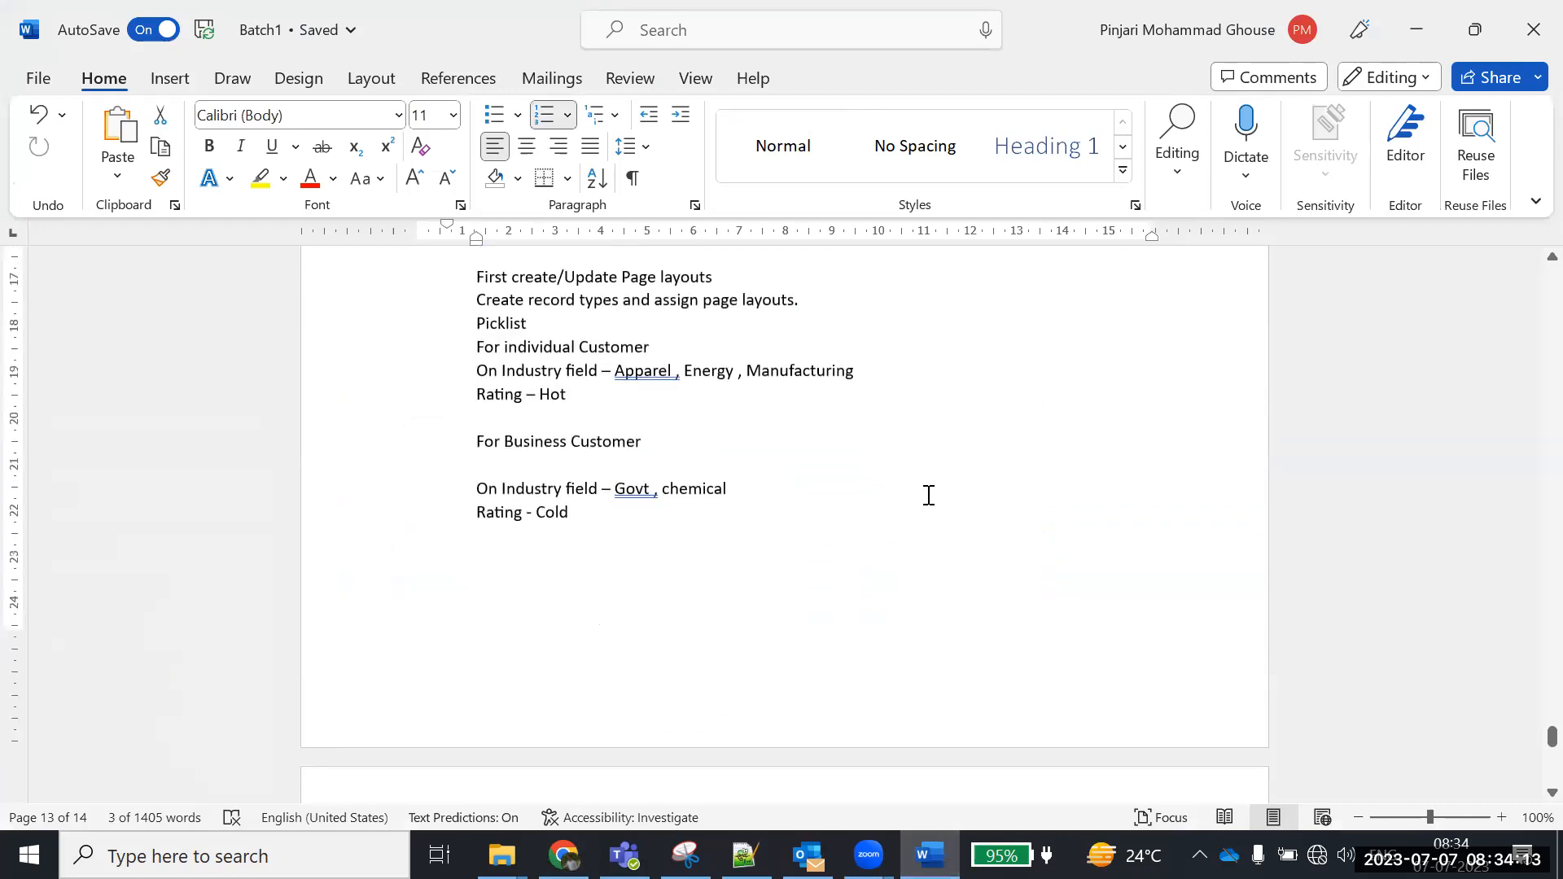
drag(615, 372, 684, 372)
click(713, 373)
drag(879, 373, 472, 371)
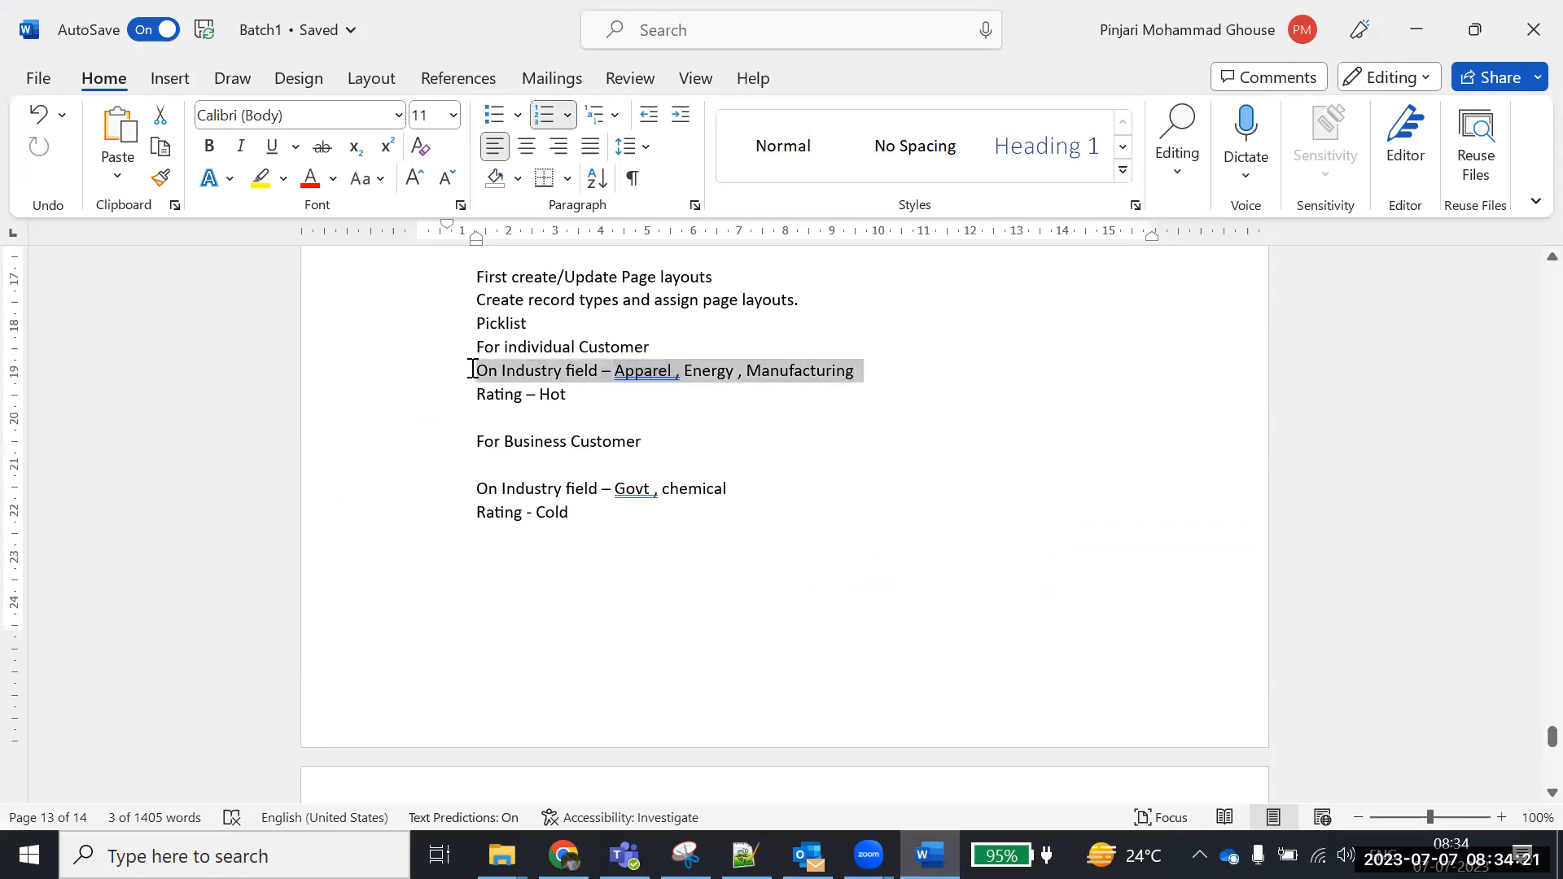
click(563, 855)
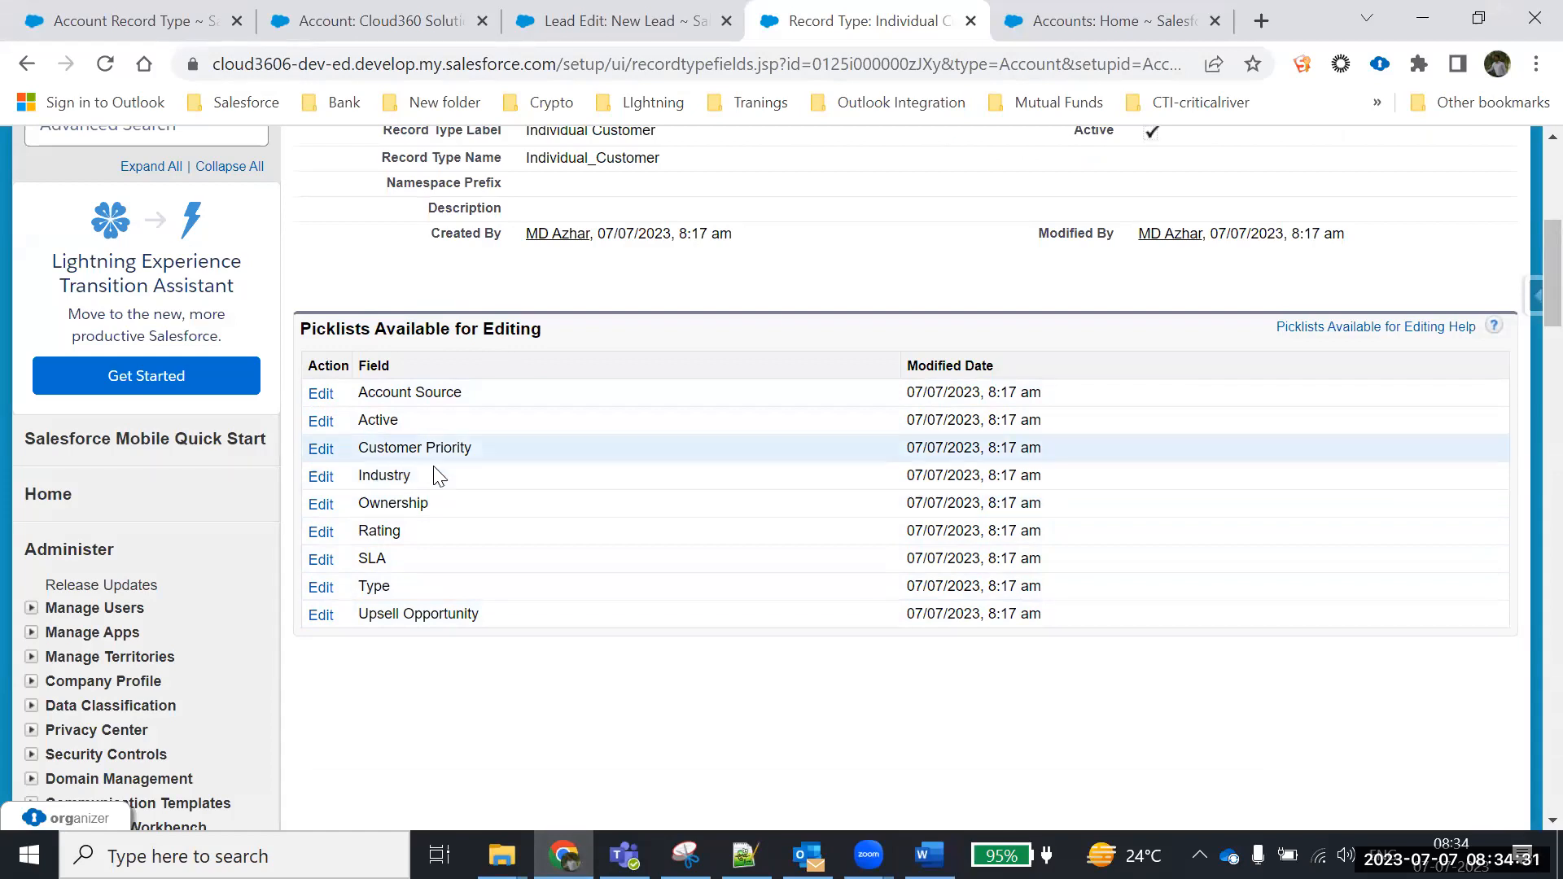
drag(439, 474, 360, 486)
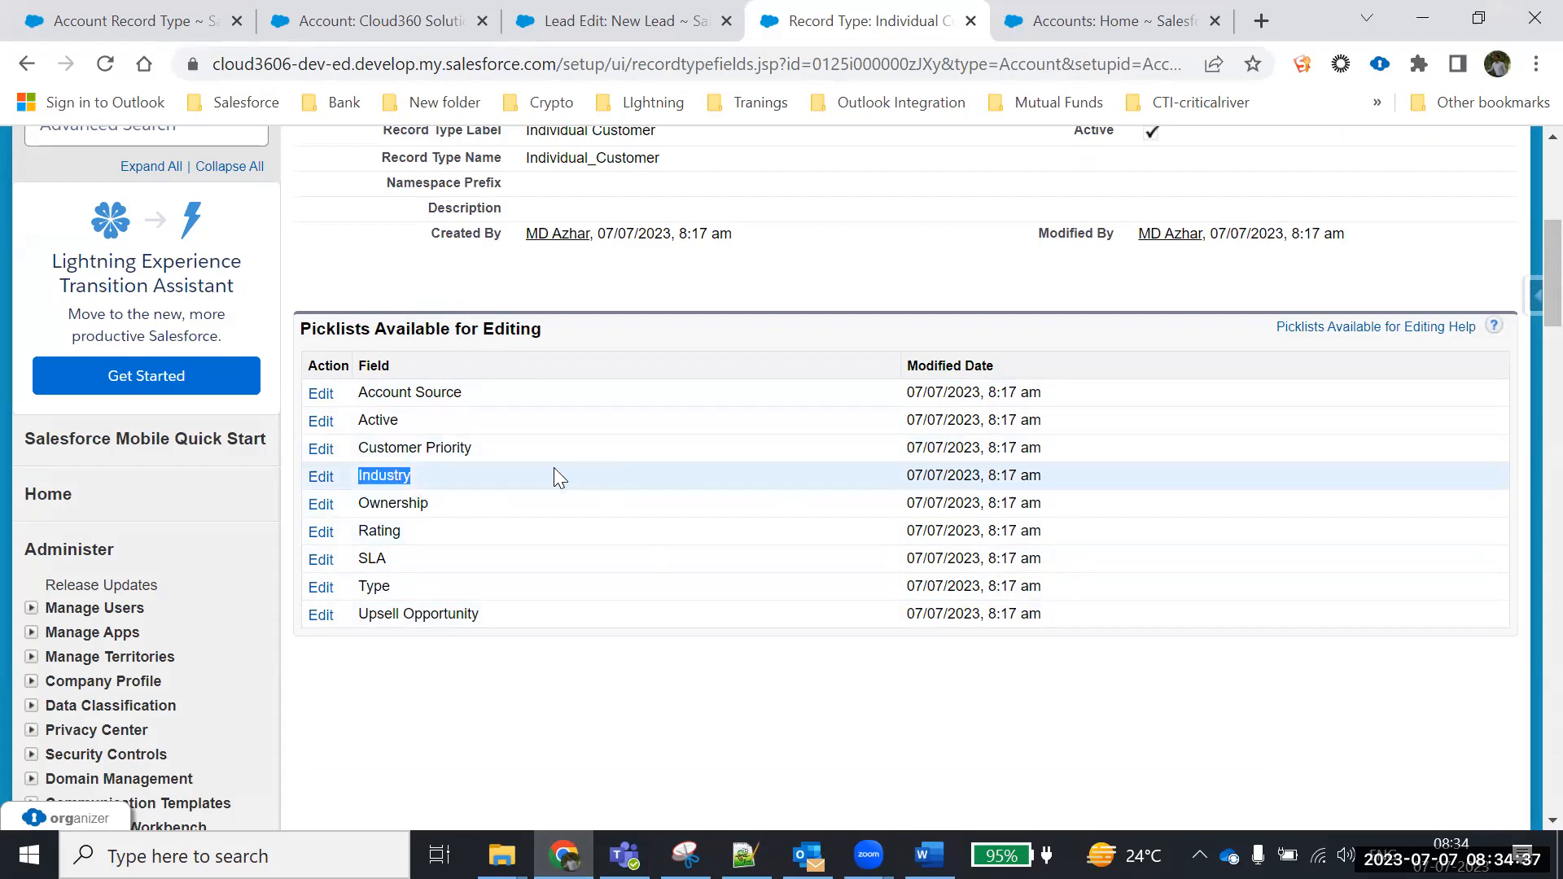
Open the Industry picklist for editing on the Individual Customer record type
click(317, 480)
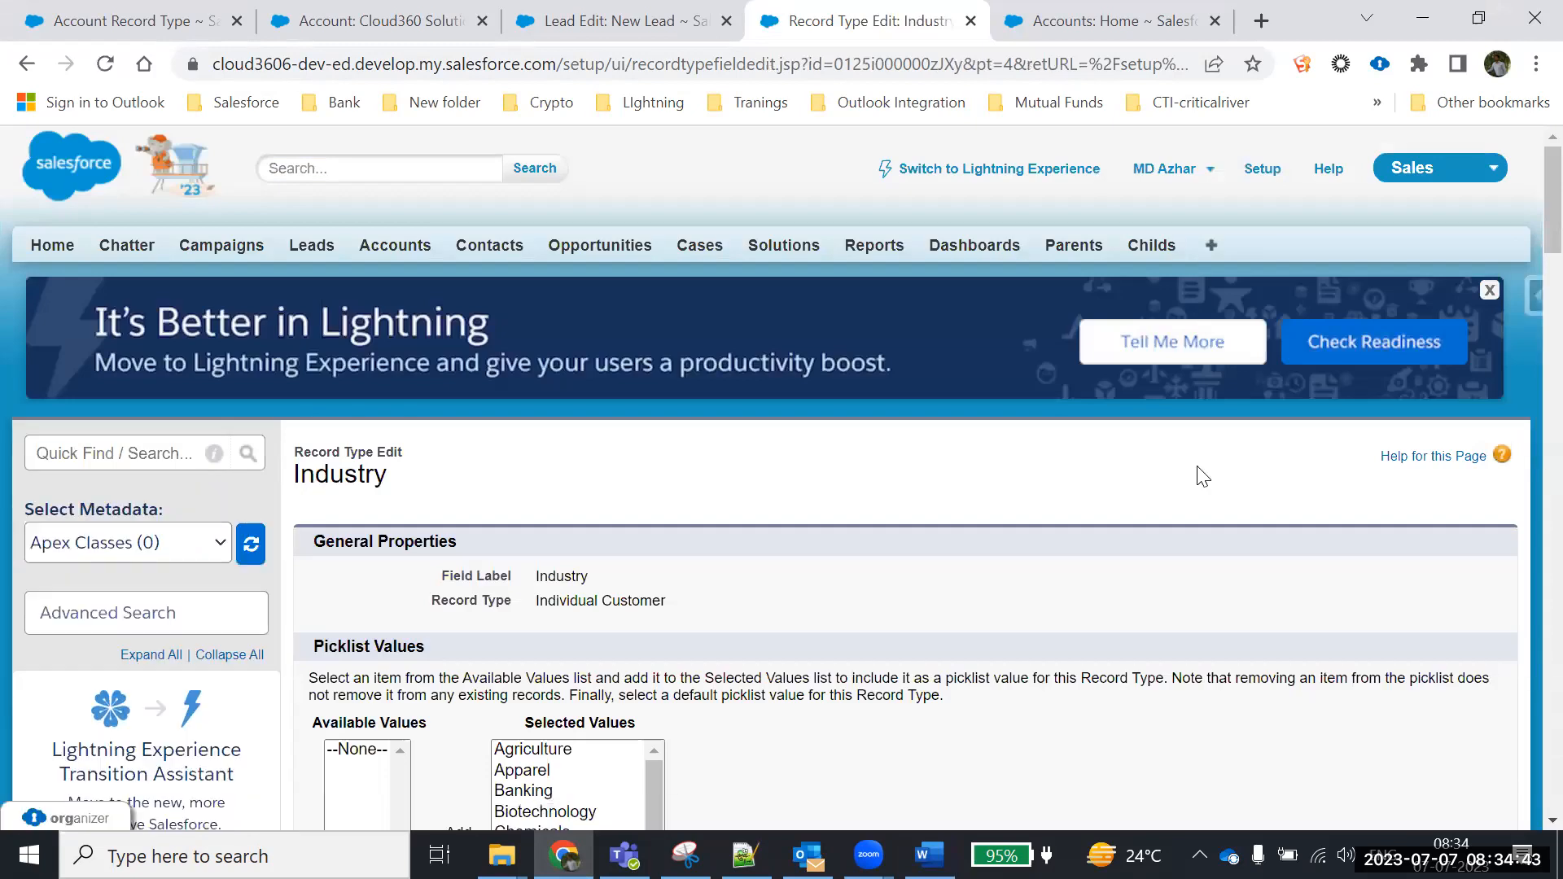
scroll(1197, 469, down, 5)
scroll(1197, 467, up, 2)
scroll(1197, 467, down, 2)
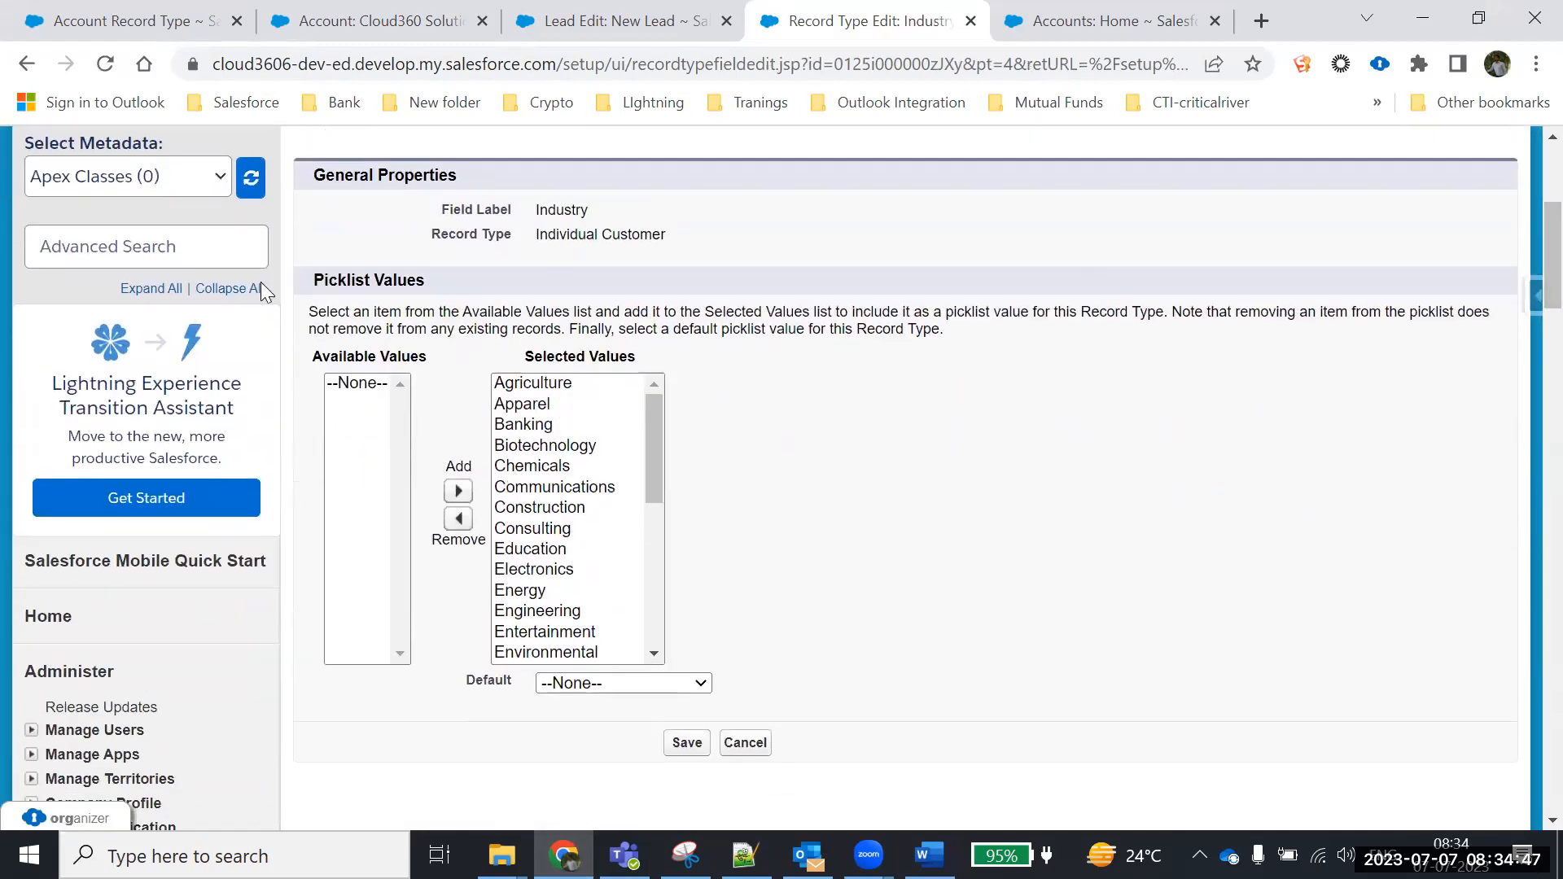
drag(584, 211, 430, 208)
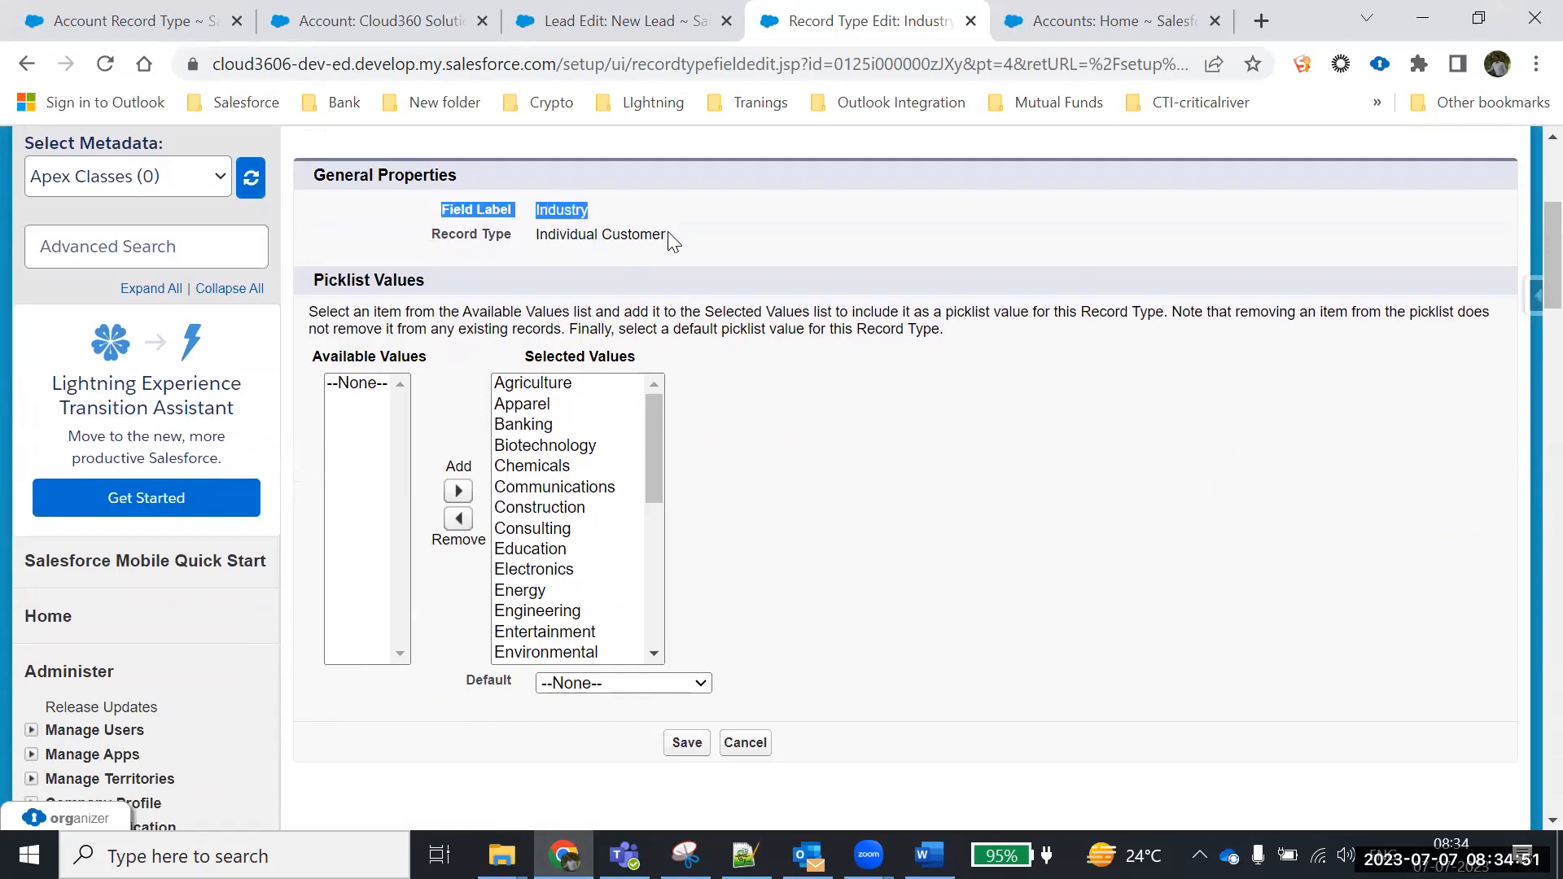
drag(668, 235, 384, 236)
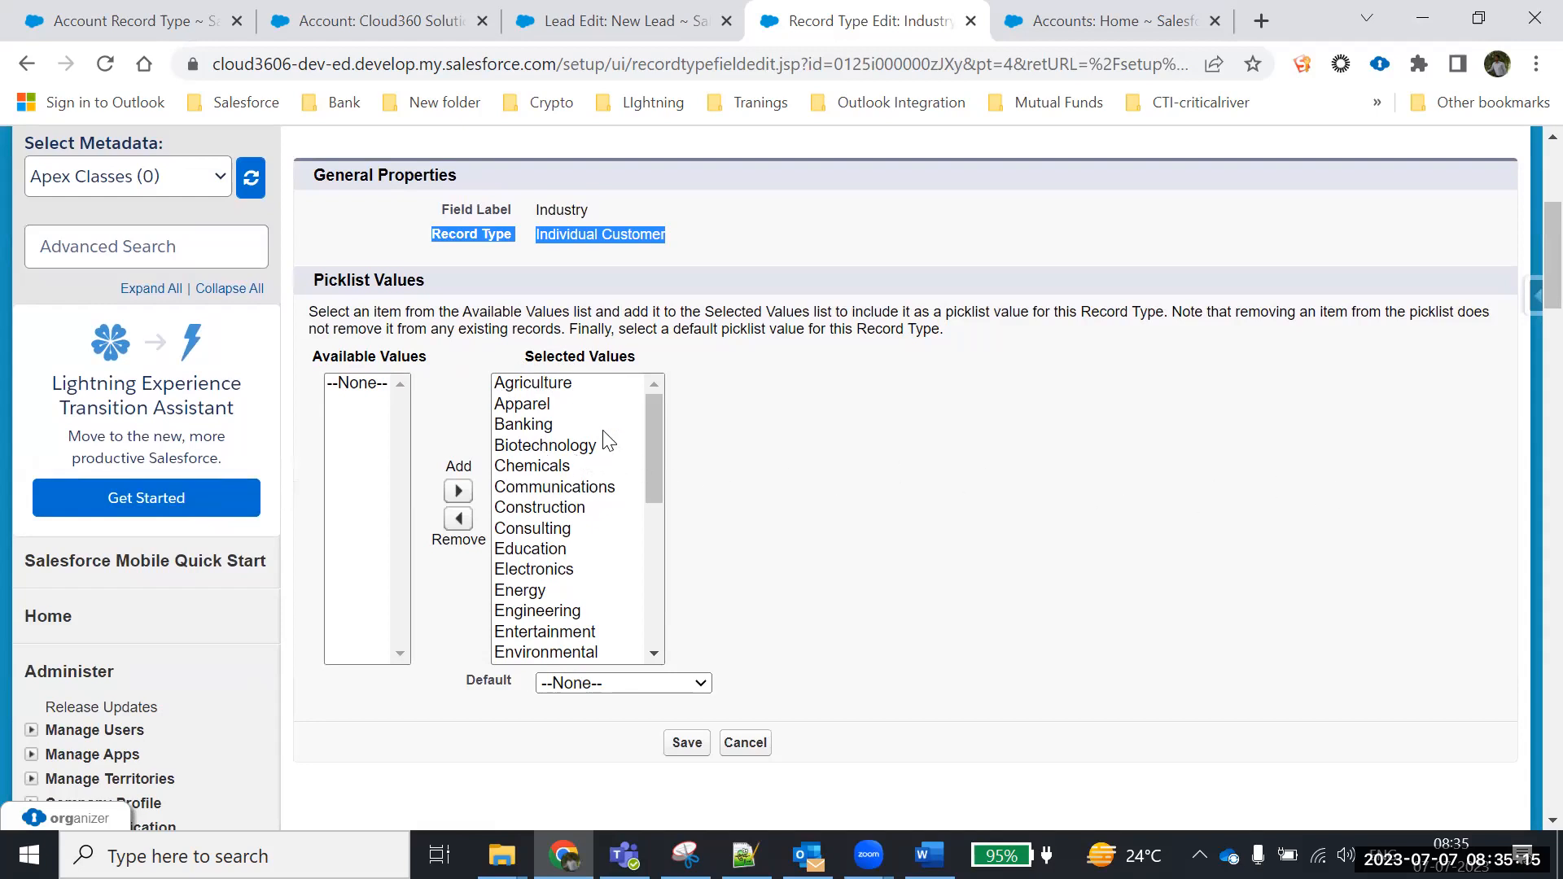
Move Apparel, Energy and Manufacturing out of the selected Industry values
click(537, 409)
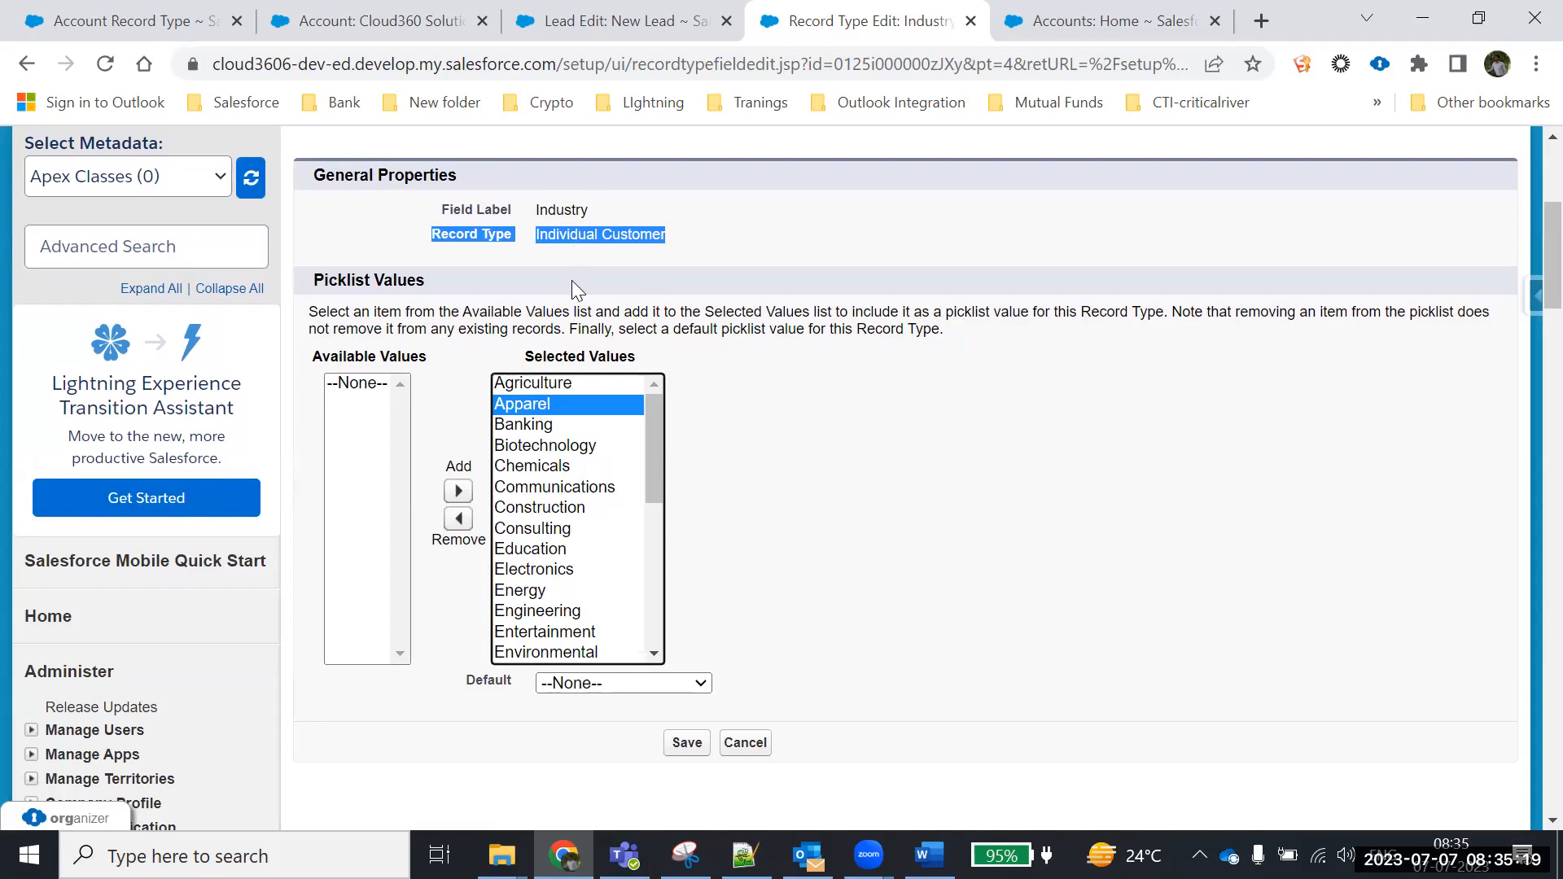
click(458, 522)
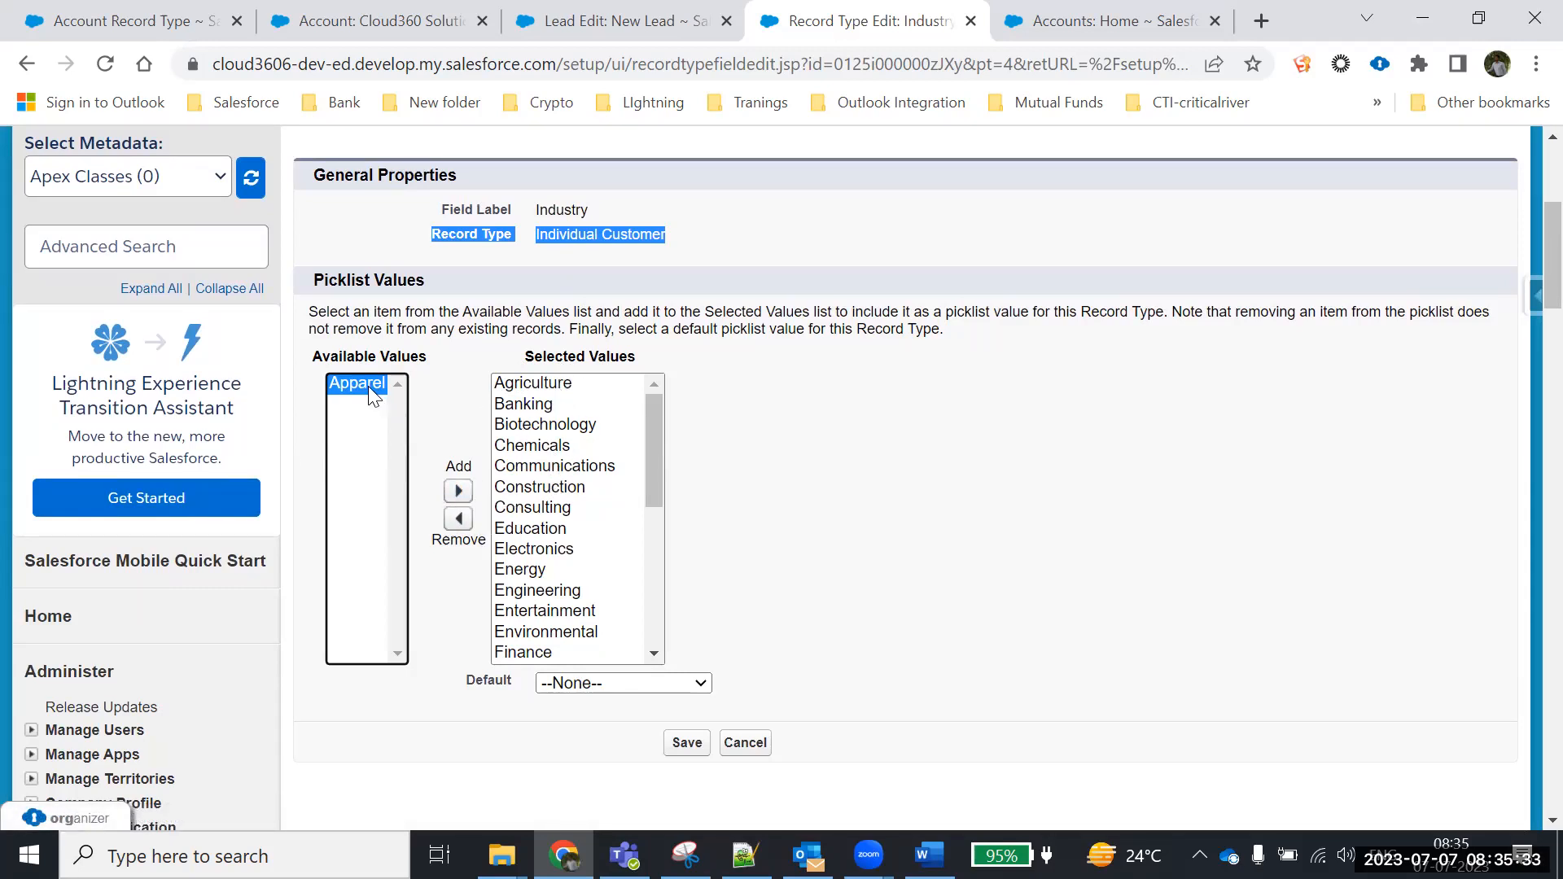
click(521, 572)
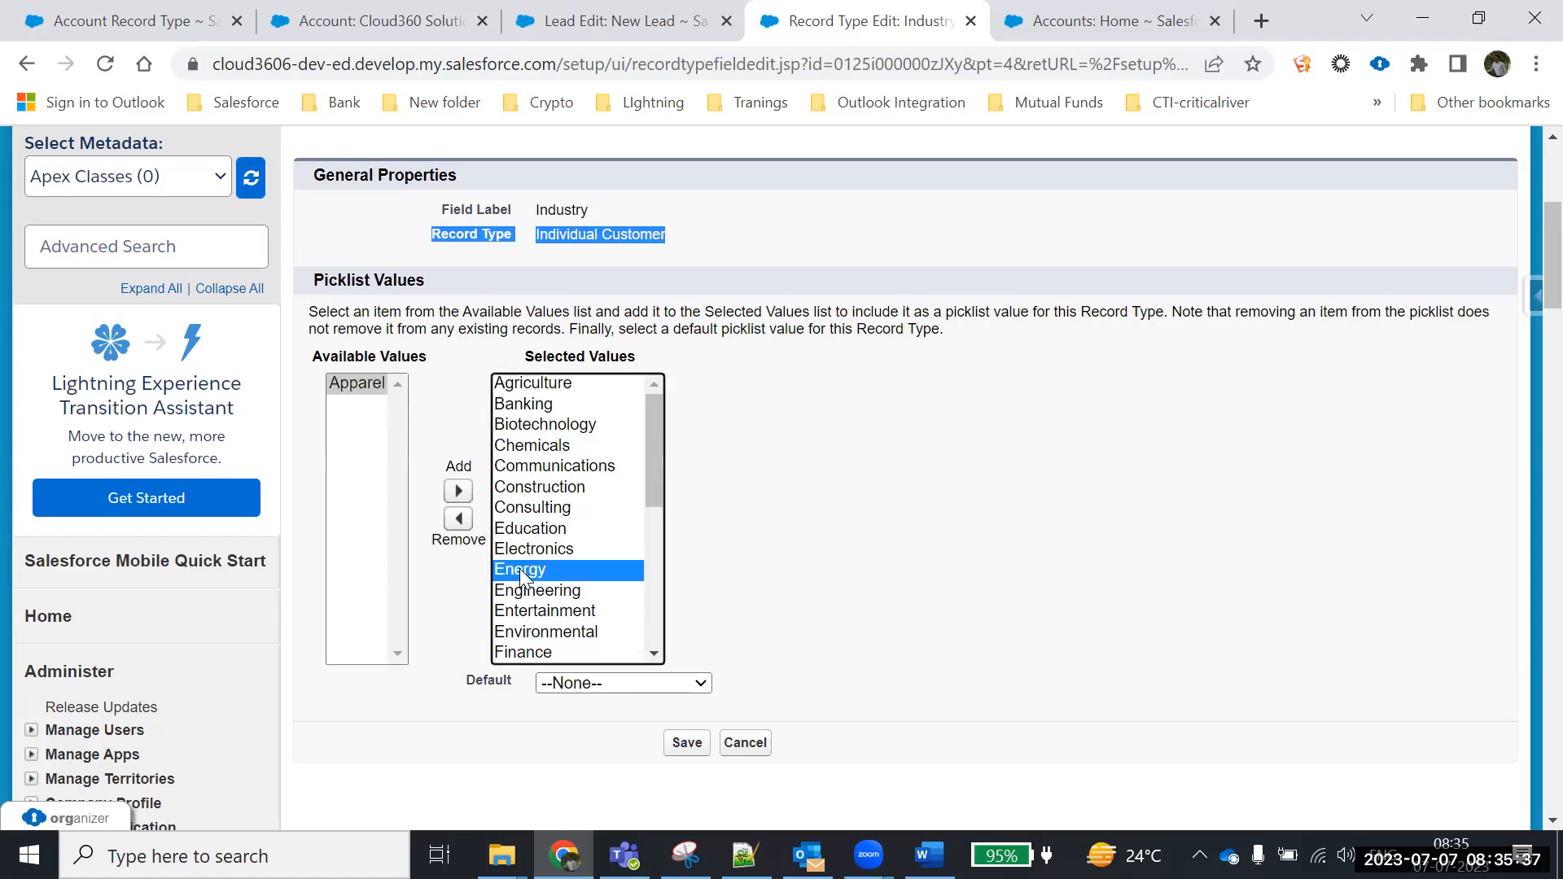
click(459, 520)
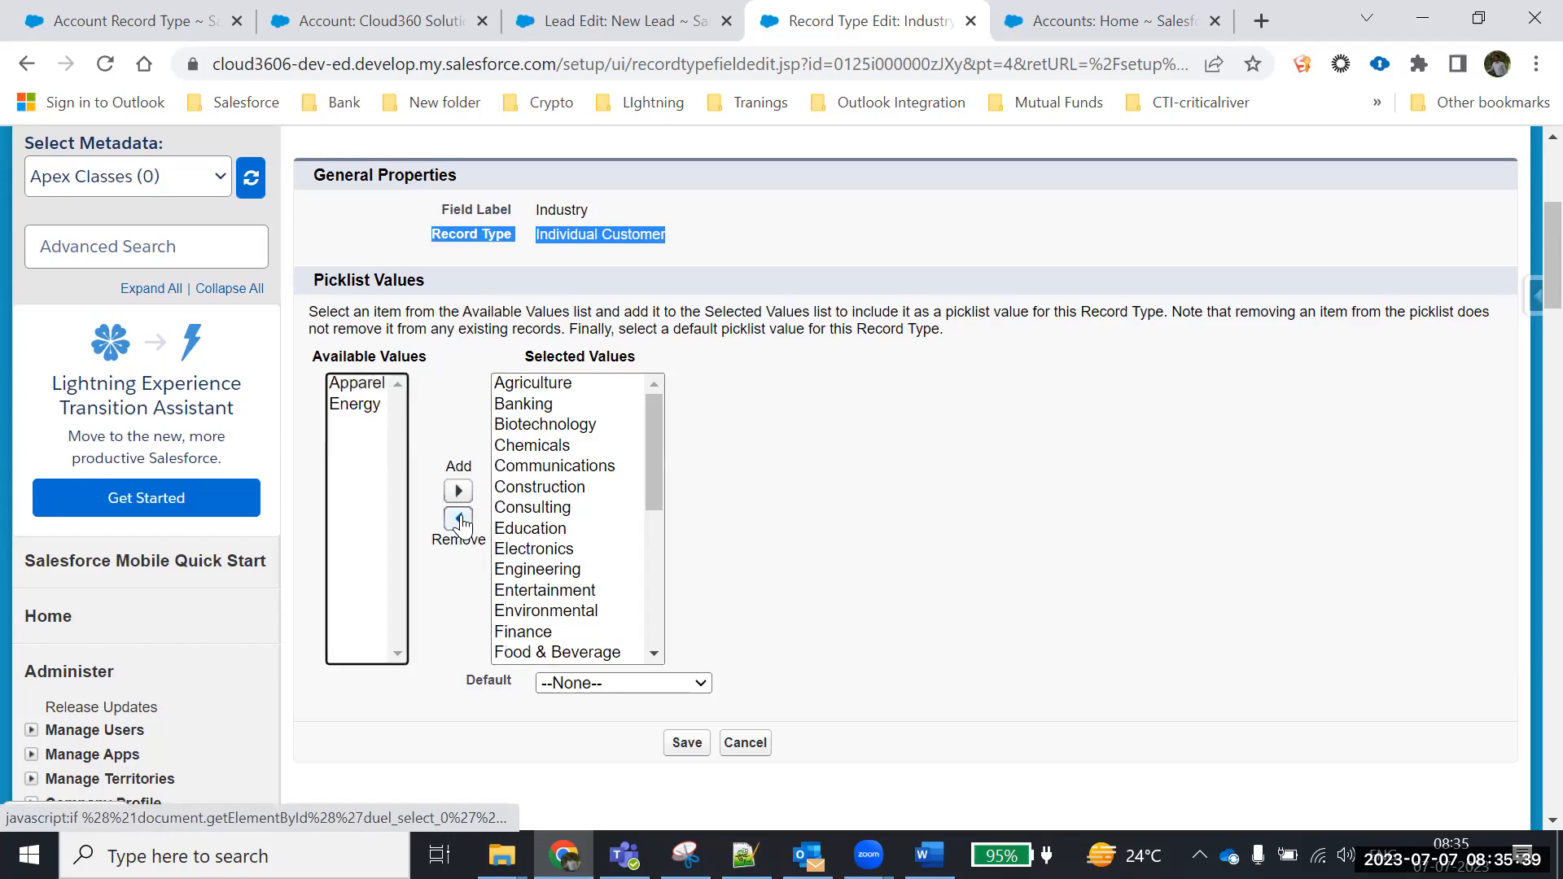
drag(656, 465, 655, 562)
click(563, 458)
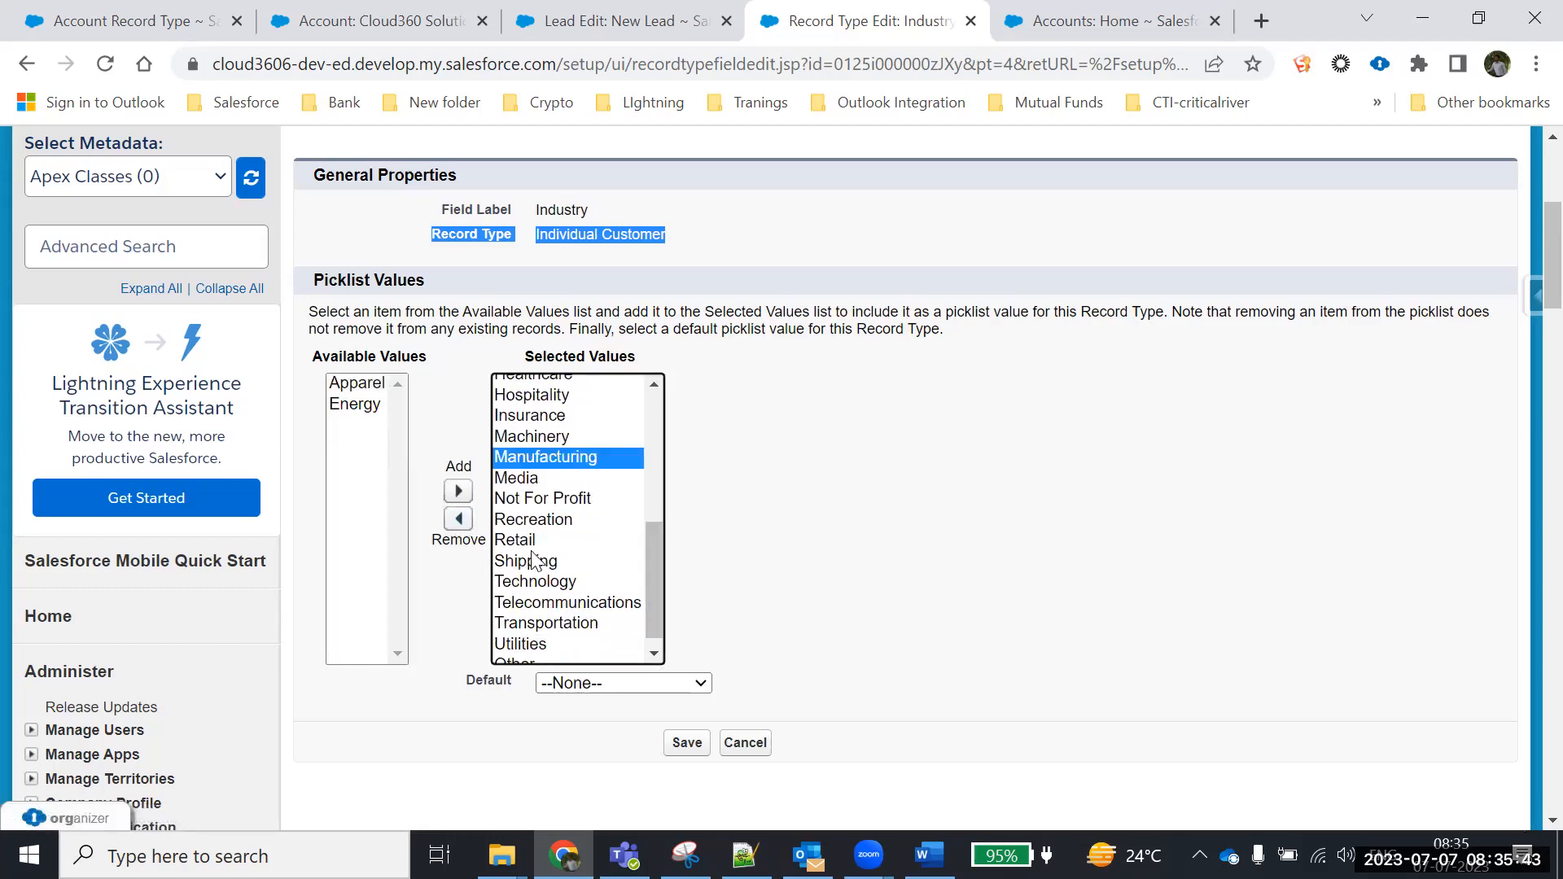
click(458, 519)
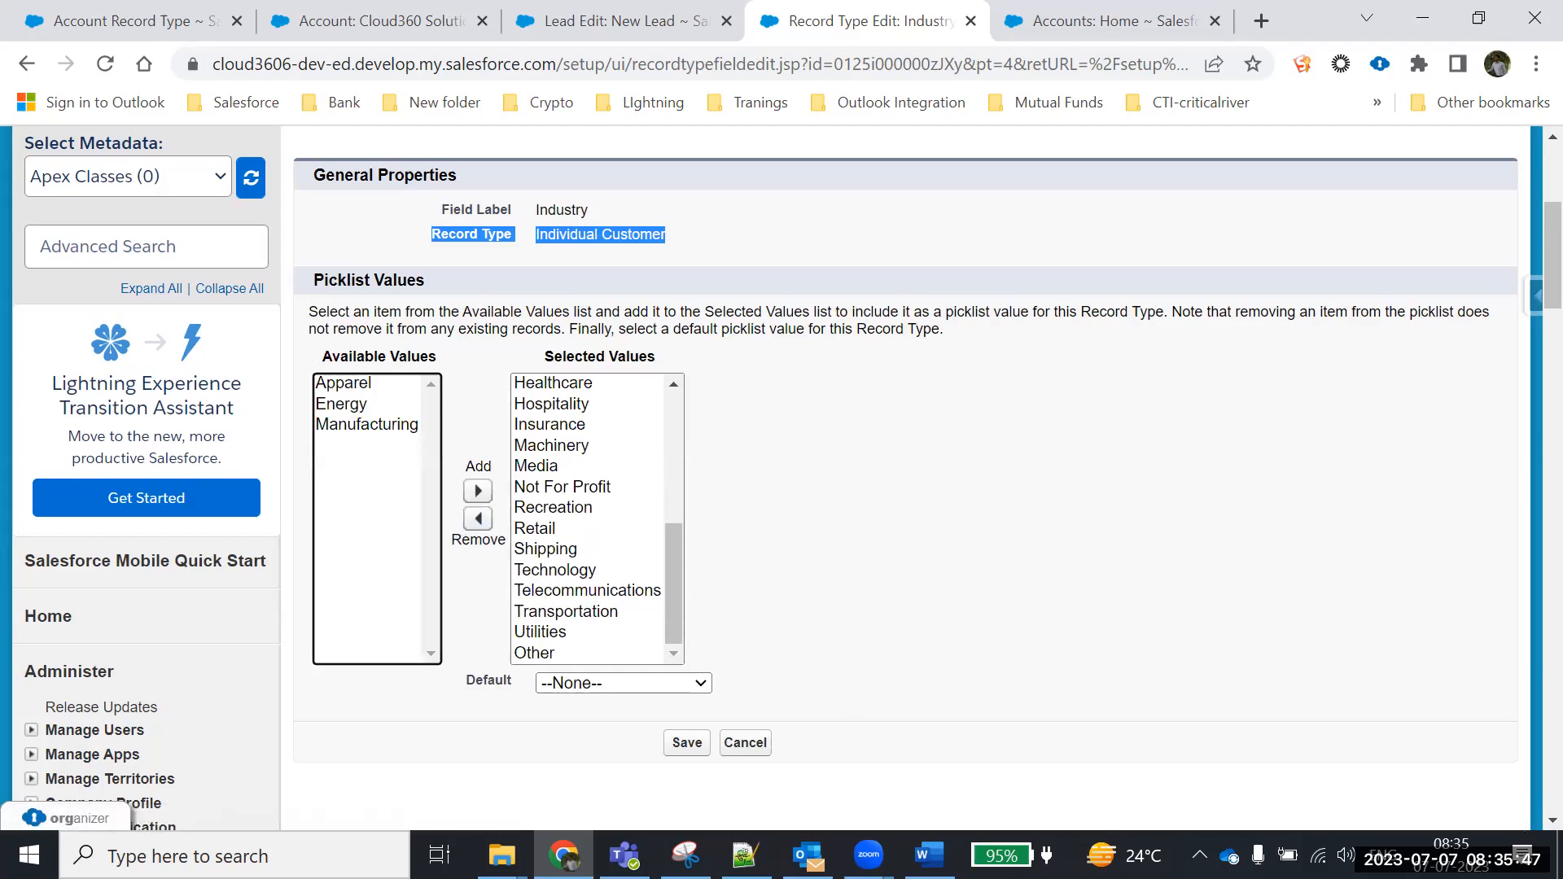
Check against the Word notes and save the Industry picklist changes
key(alt+Tab)
drag(472, 405, 819, 426)
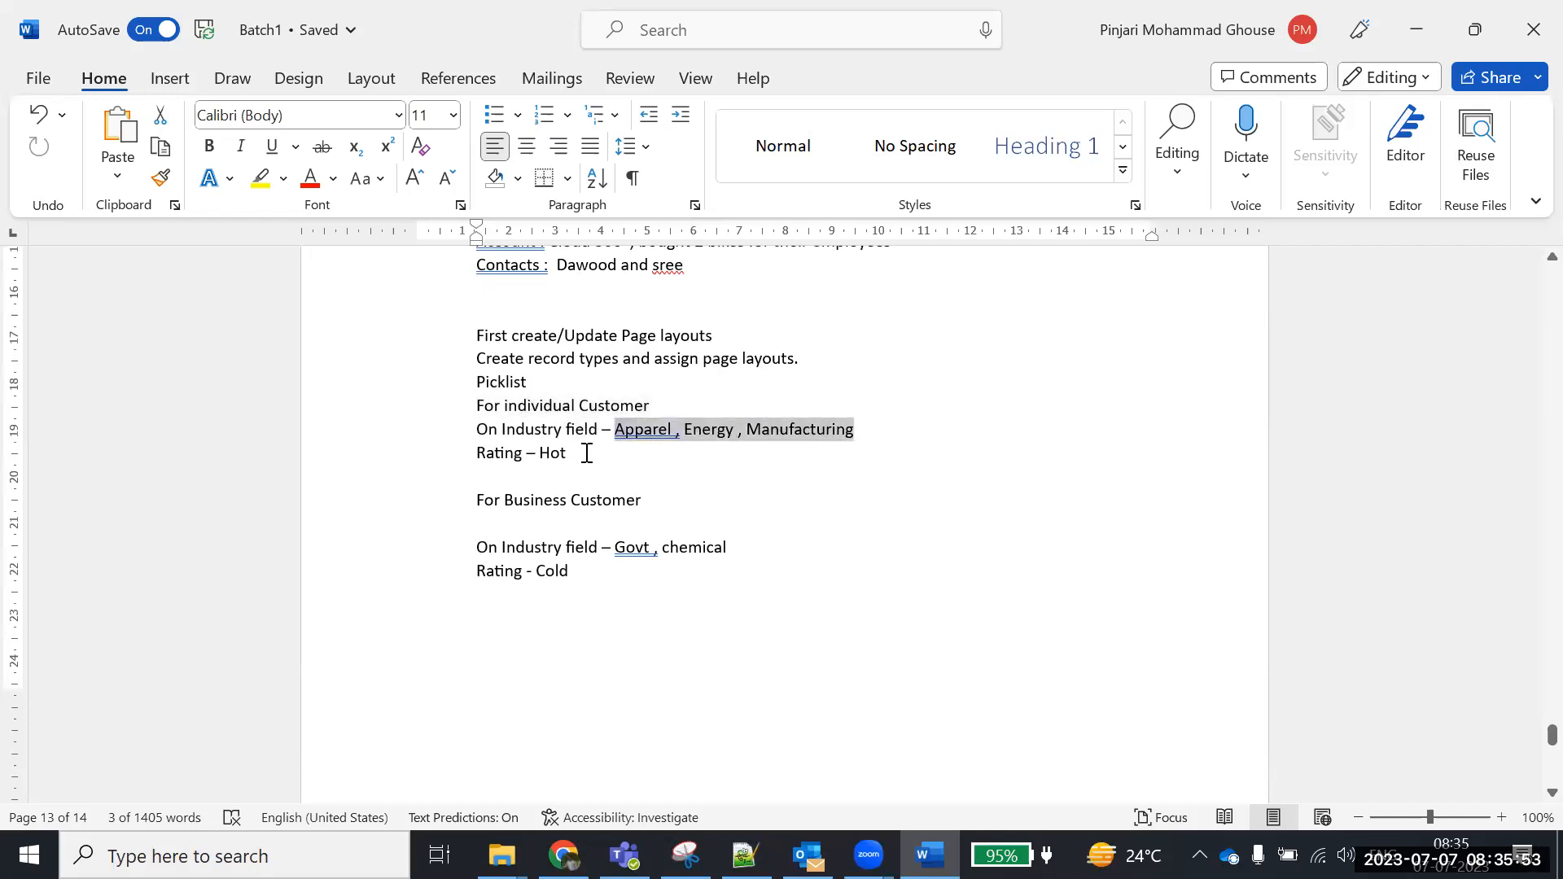
click(564, 855)
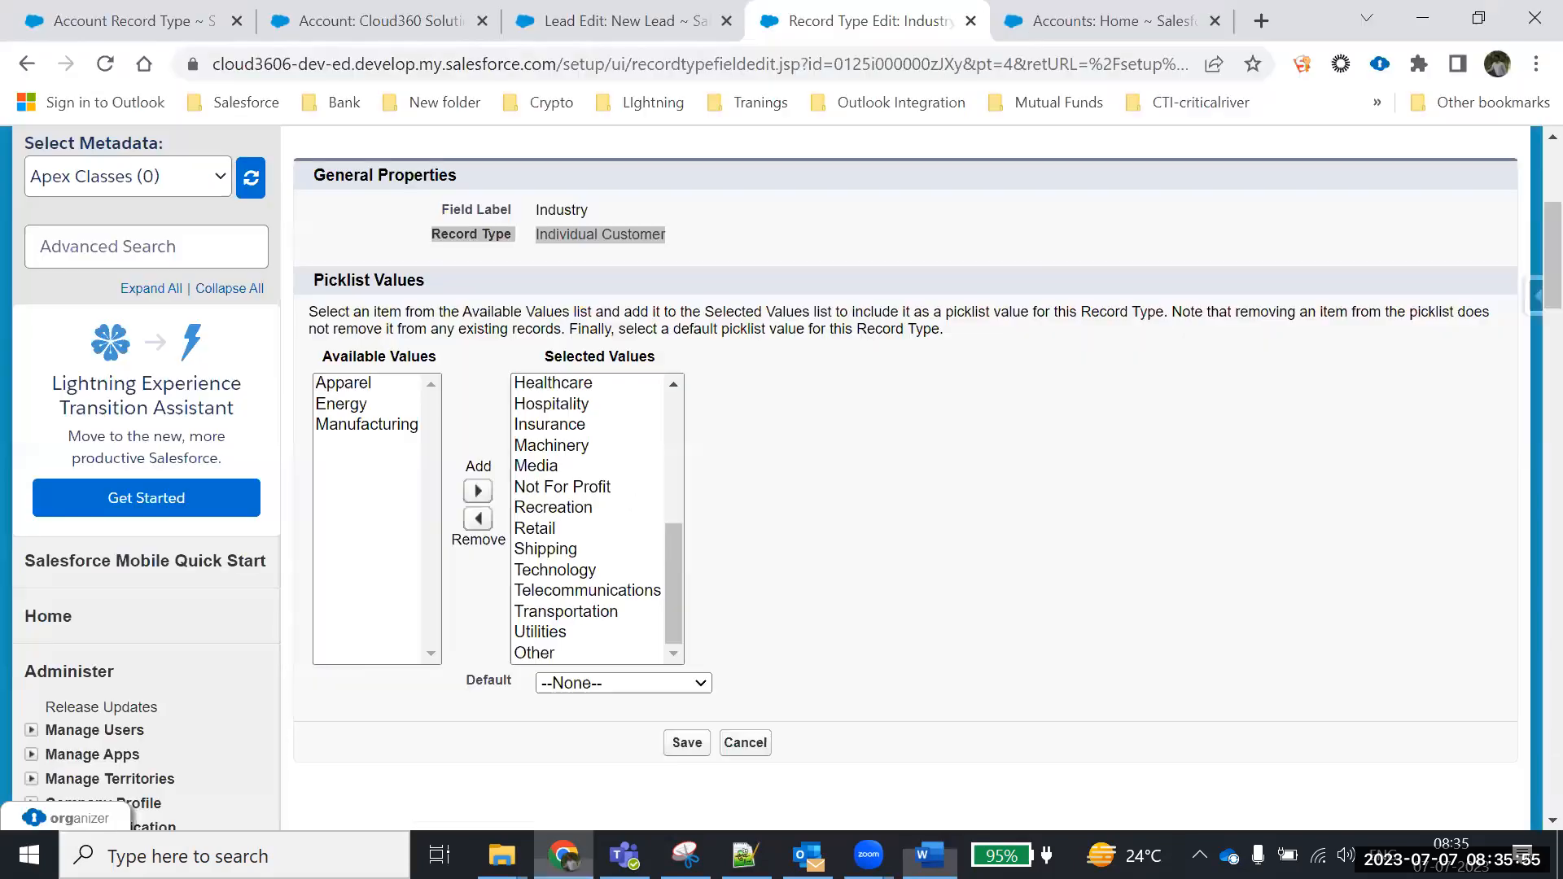
scroll(631, 651, down, 3)
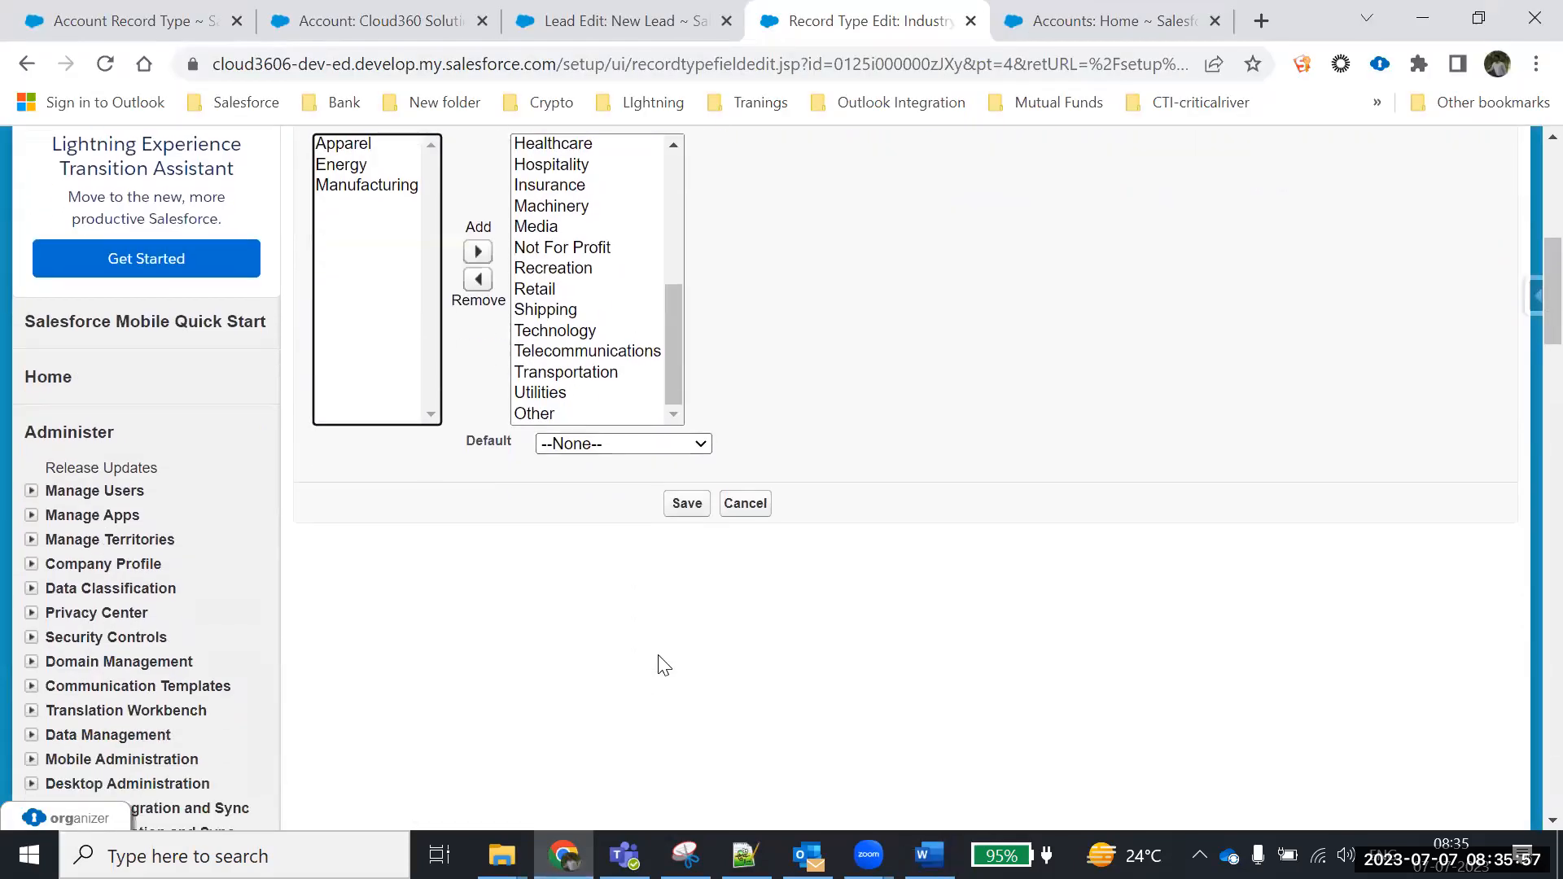
click(692, 502)
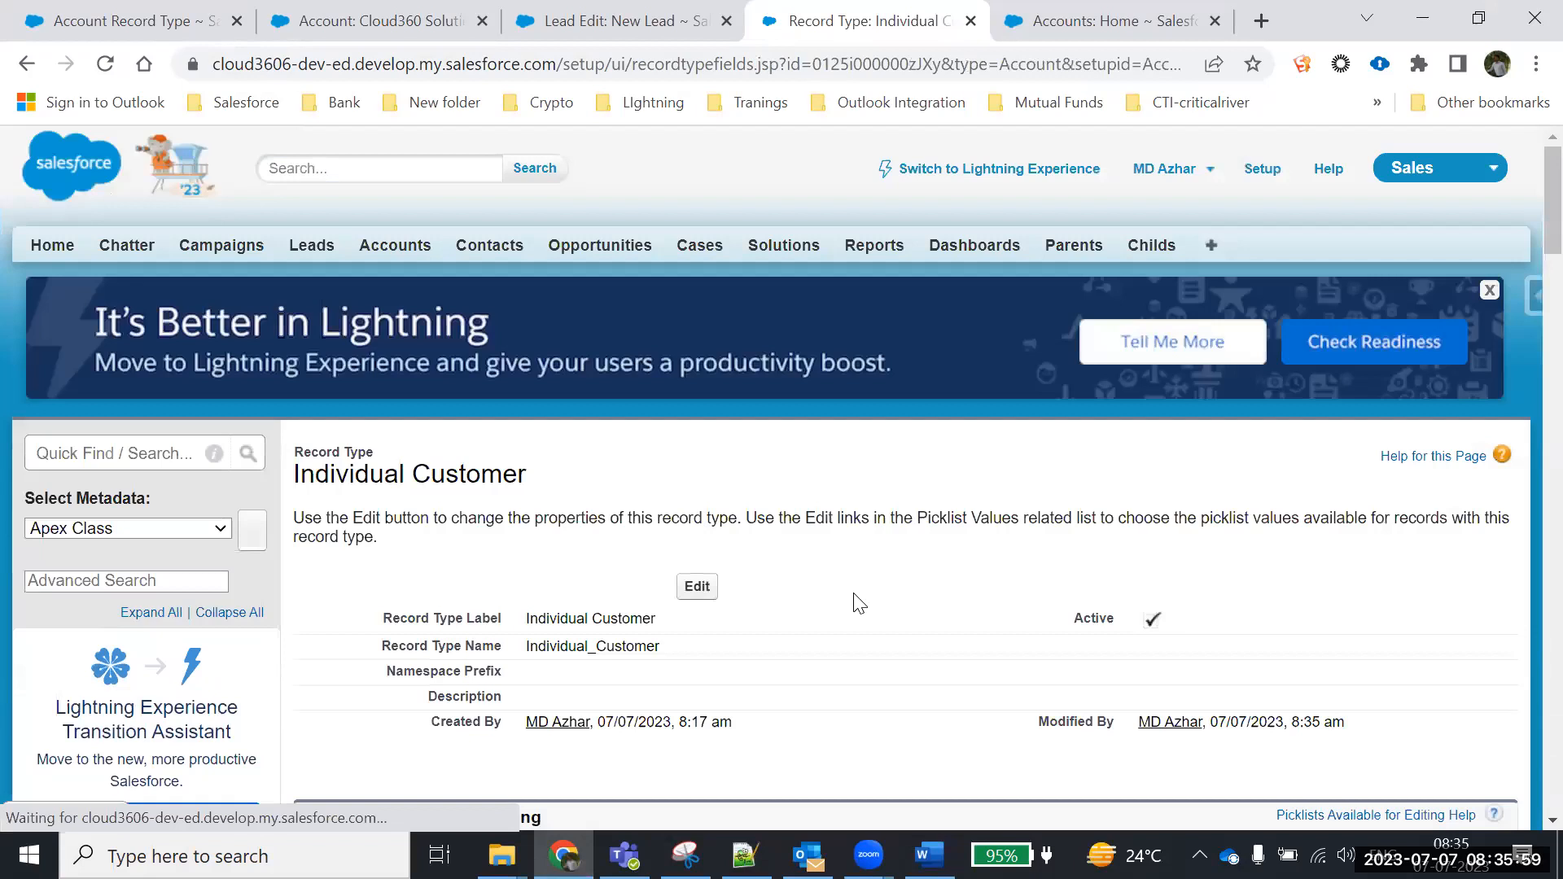
Open the Rating picklist for editing on the Individual Customer record type
scroll(515, 612, down, 4)
scroll(515, 612, down, 3)
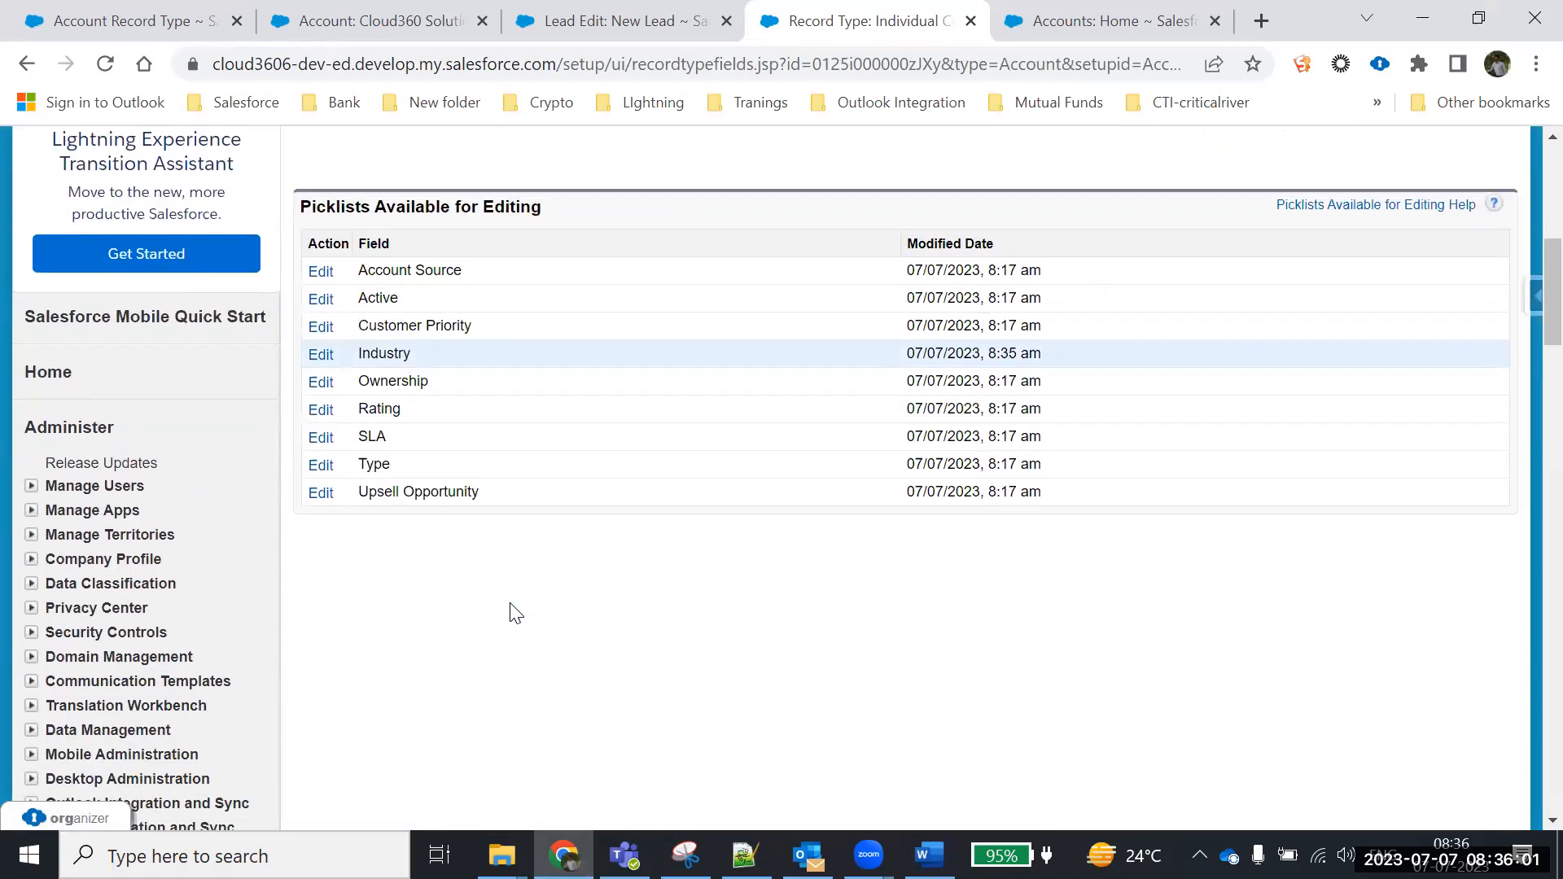
double_click(365, 359)
click(333, 411)
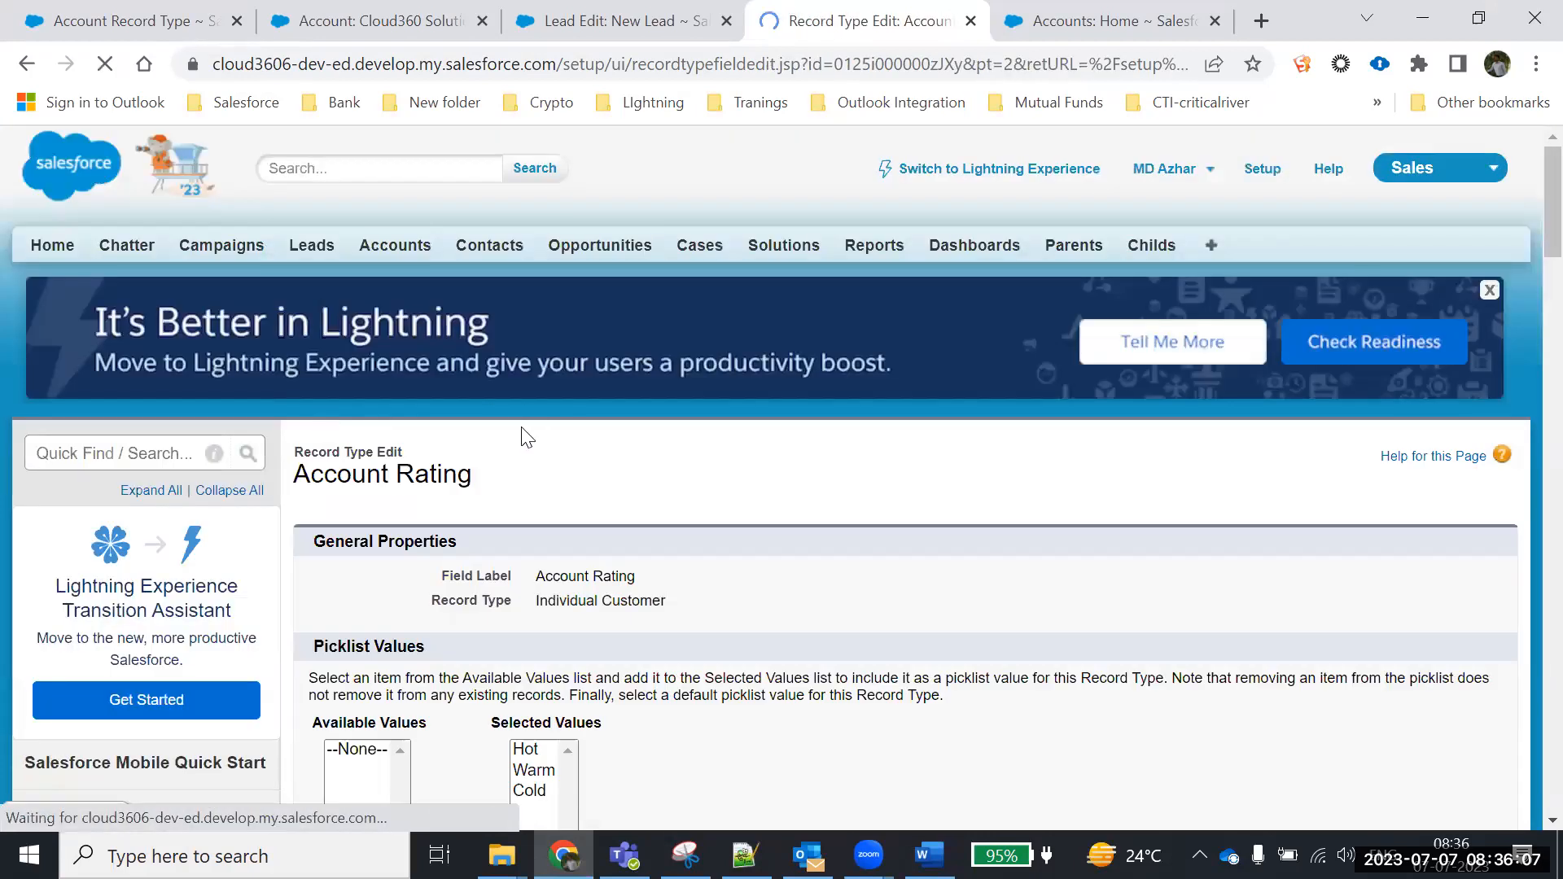
drag(671, 603, 498, 603)
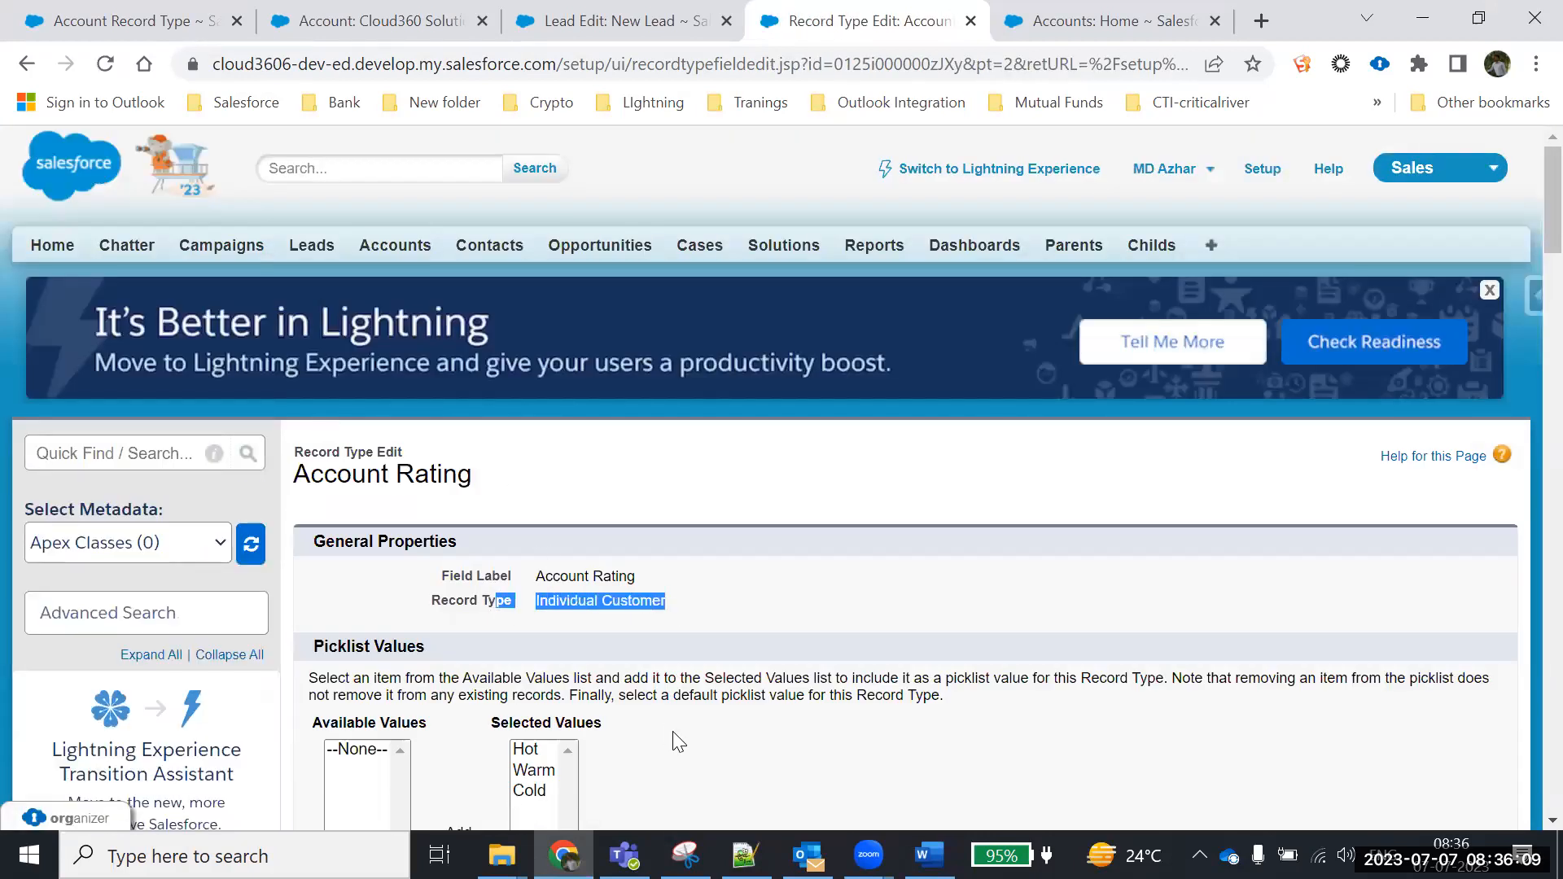
Remove Hot from the selected Rating values and save
scroll(743, 649, down, 3)
click(525, 506)
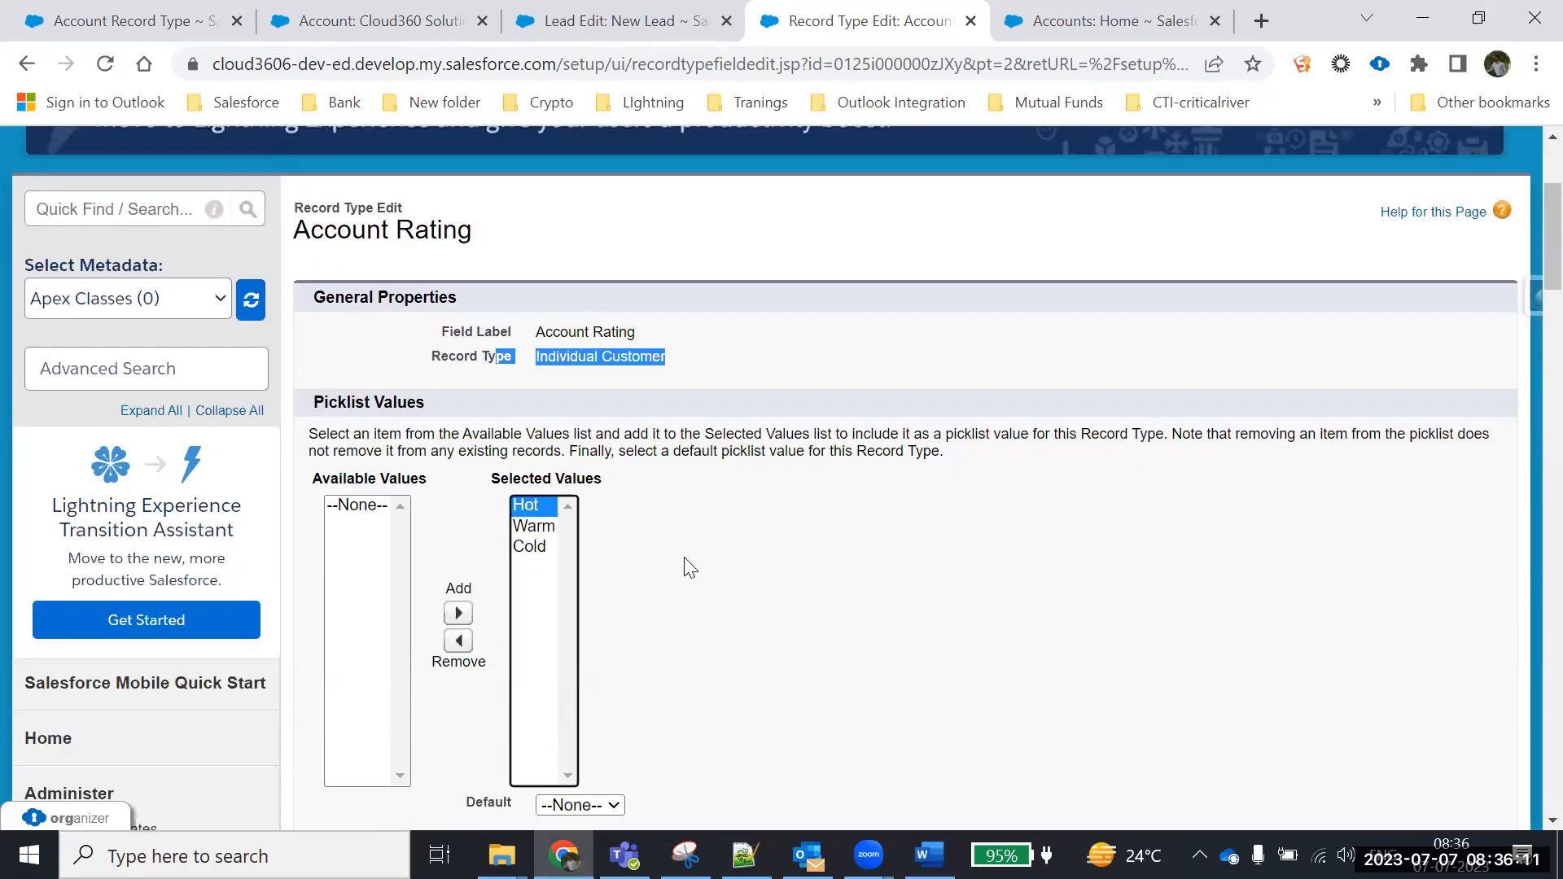
scroll(683, 557, down, 2)
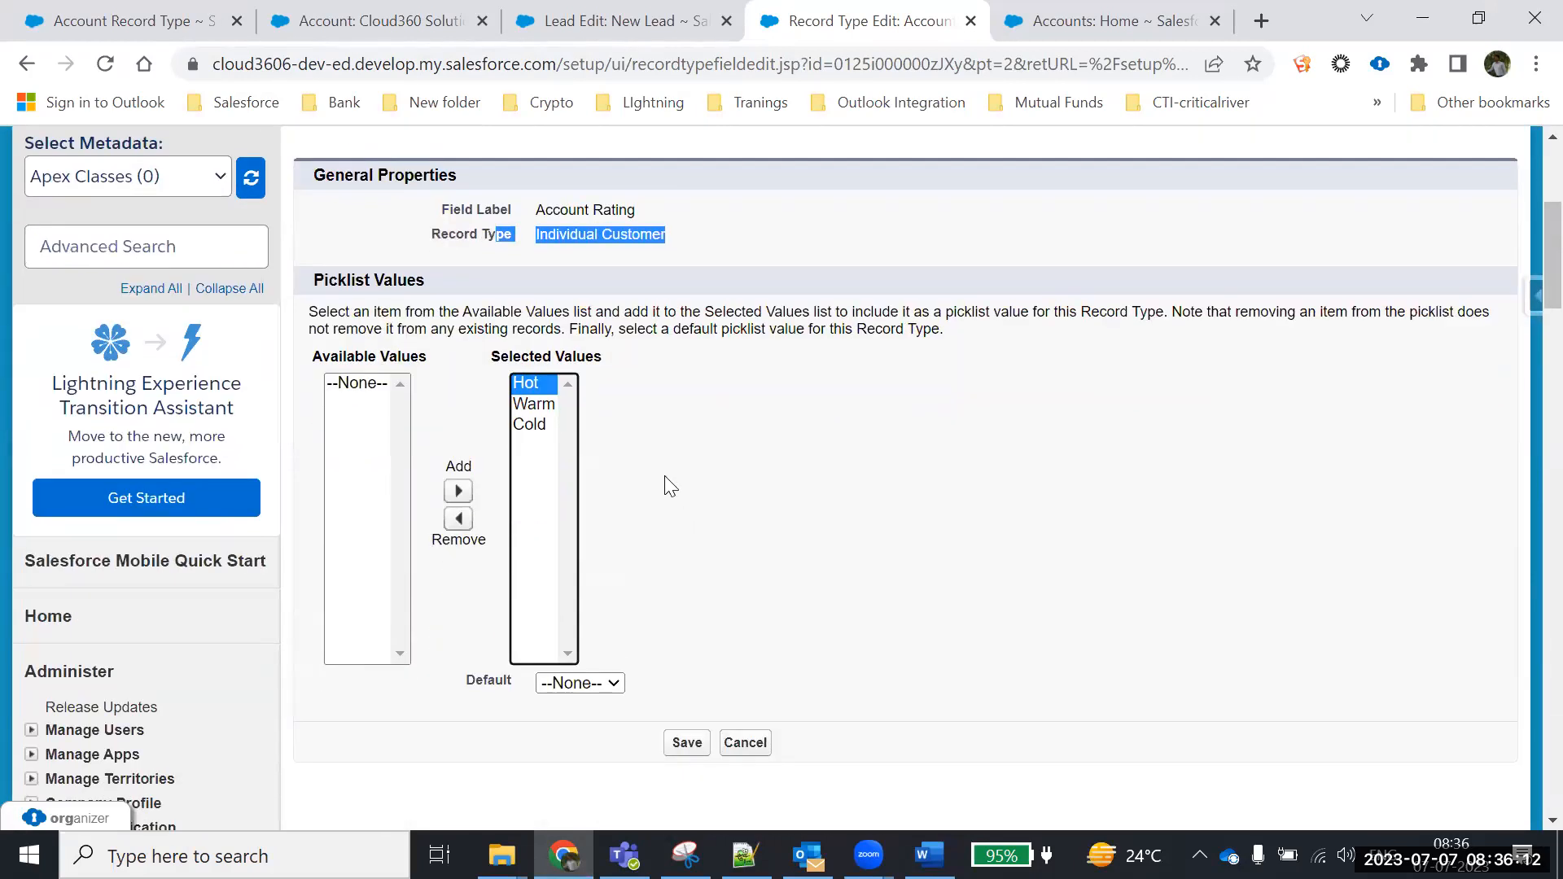
click(459, 525)
scroll(647, 546, down, 2)
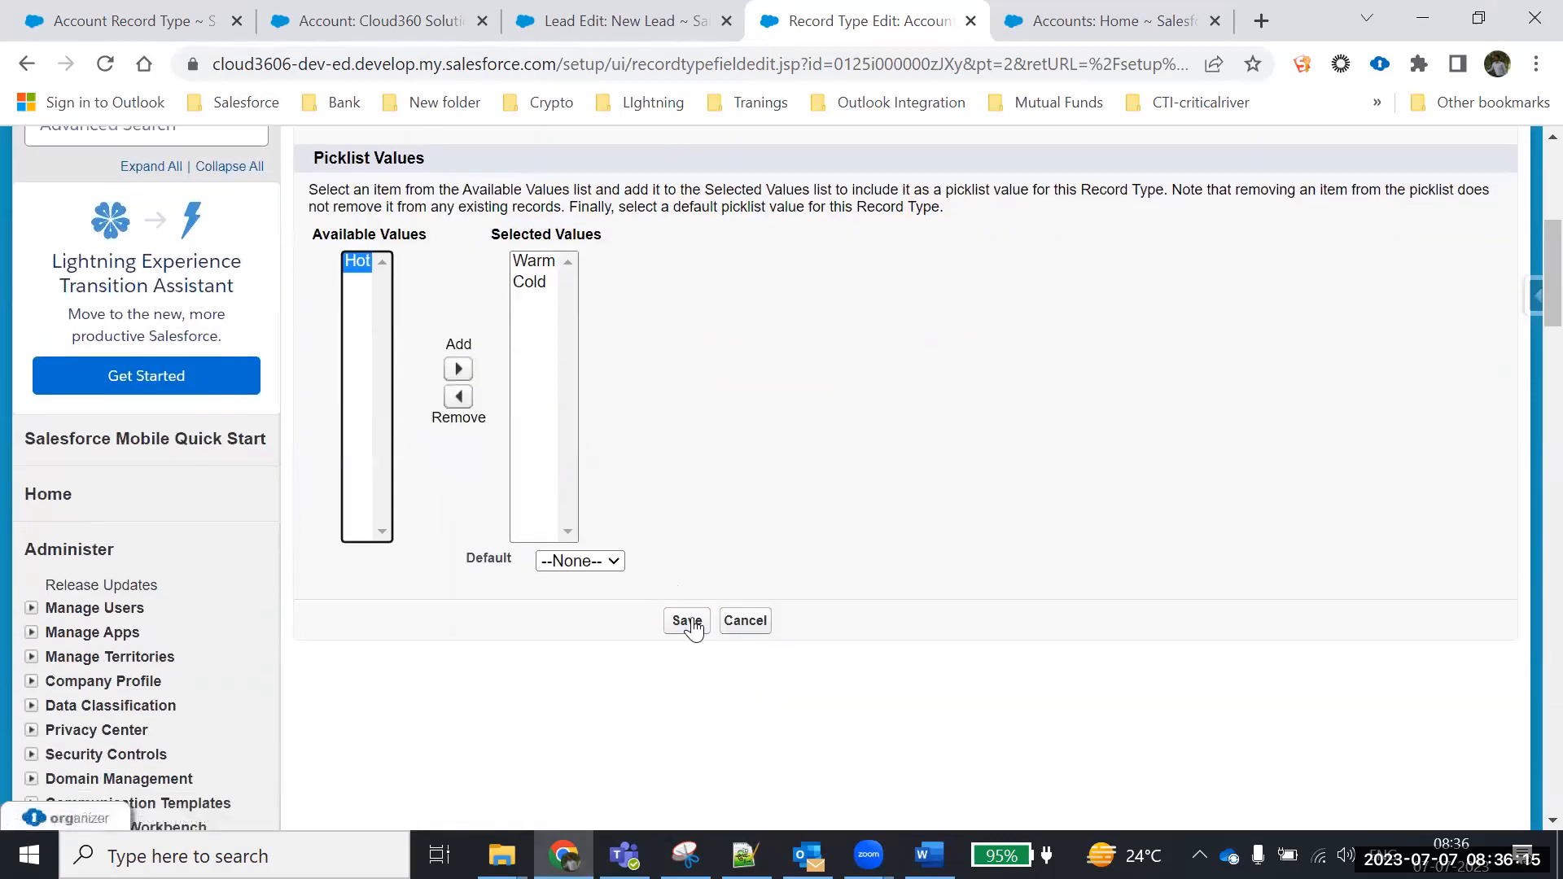
click(688, 623)
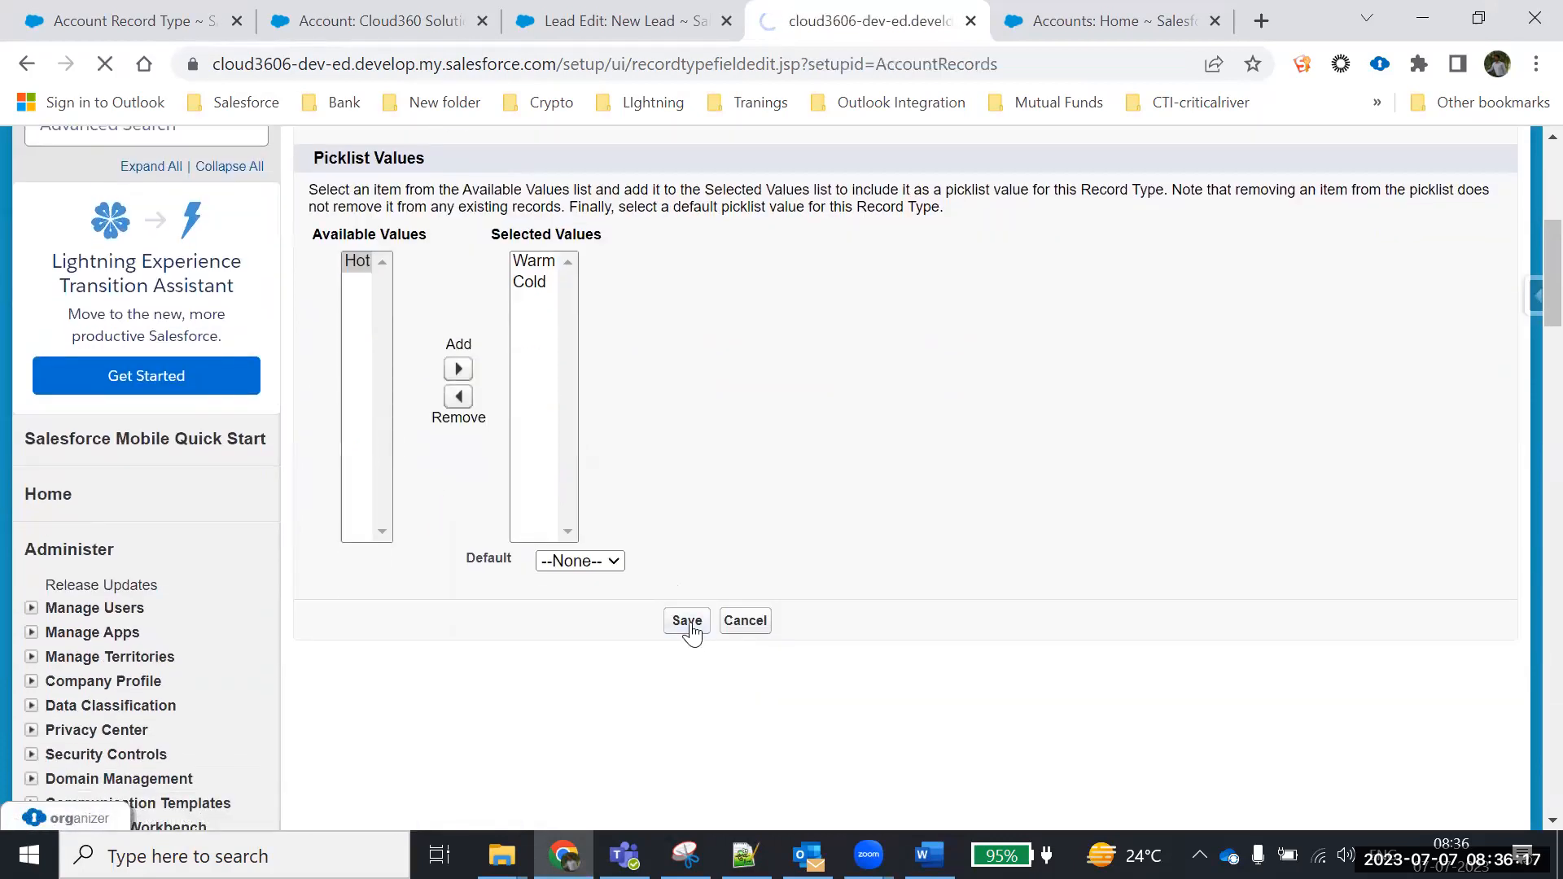
scroll(852, 584, down, 4)
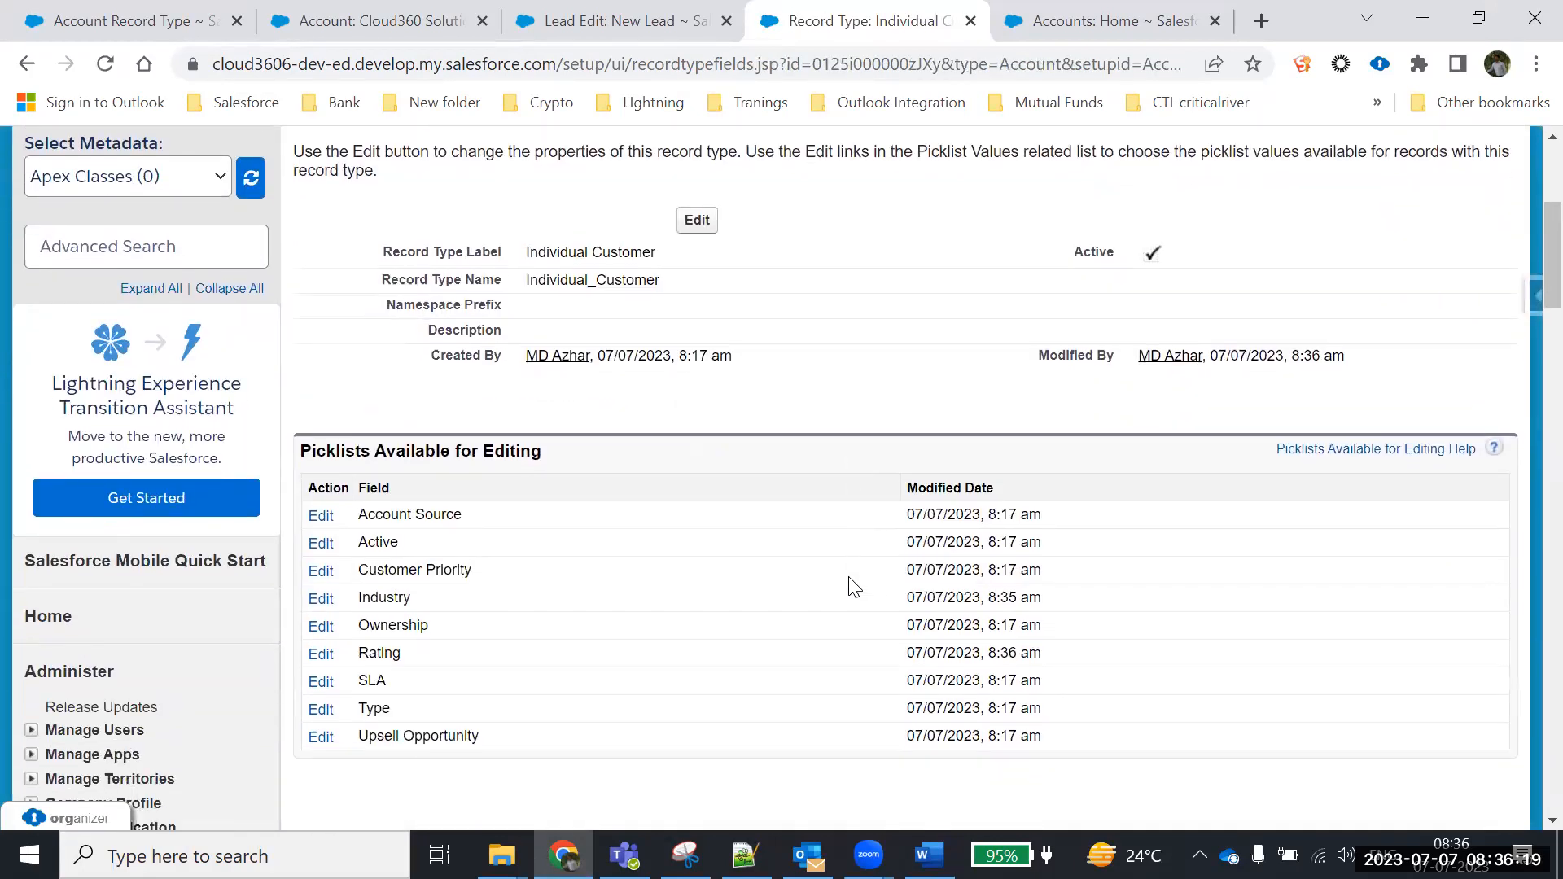
scroll(851, 584, up, 5)
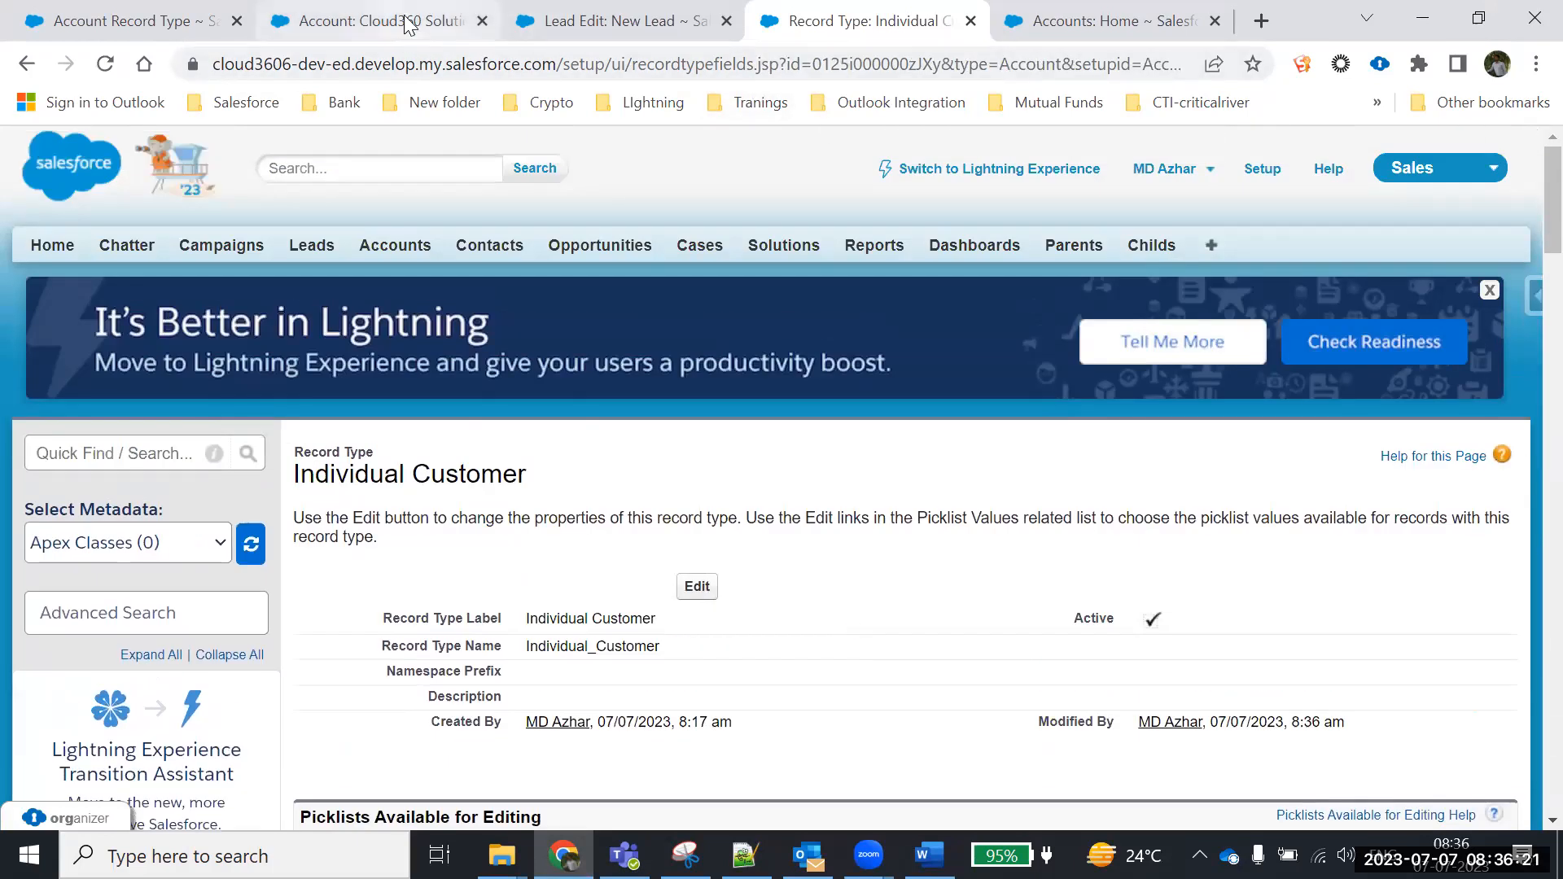
Start a new account from Accounts using the Individual Customer record type
click(408, 24)
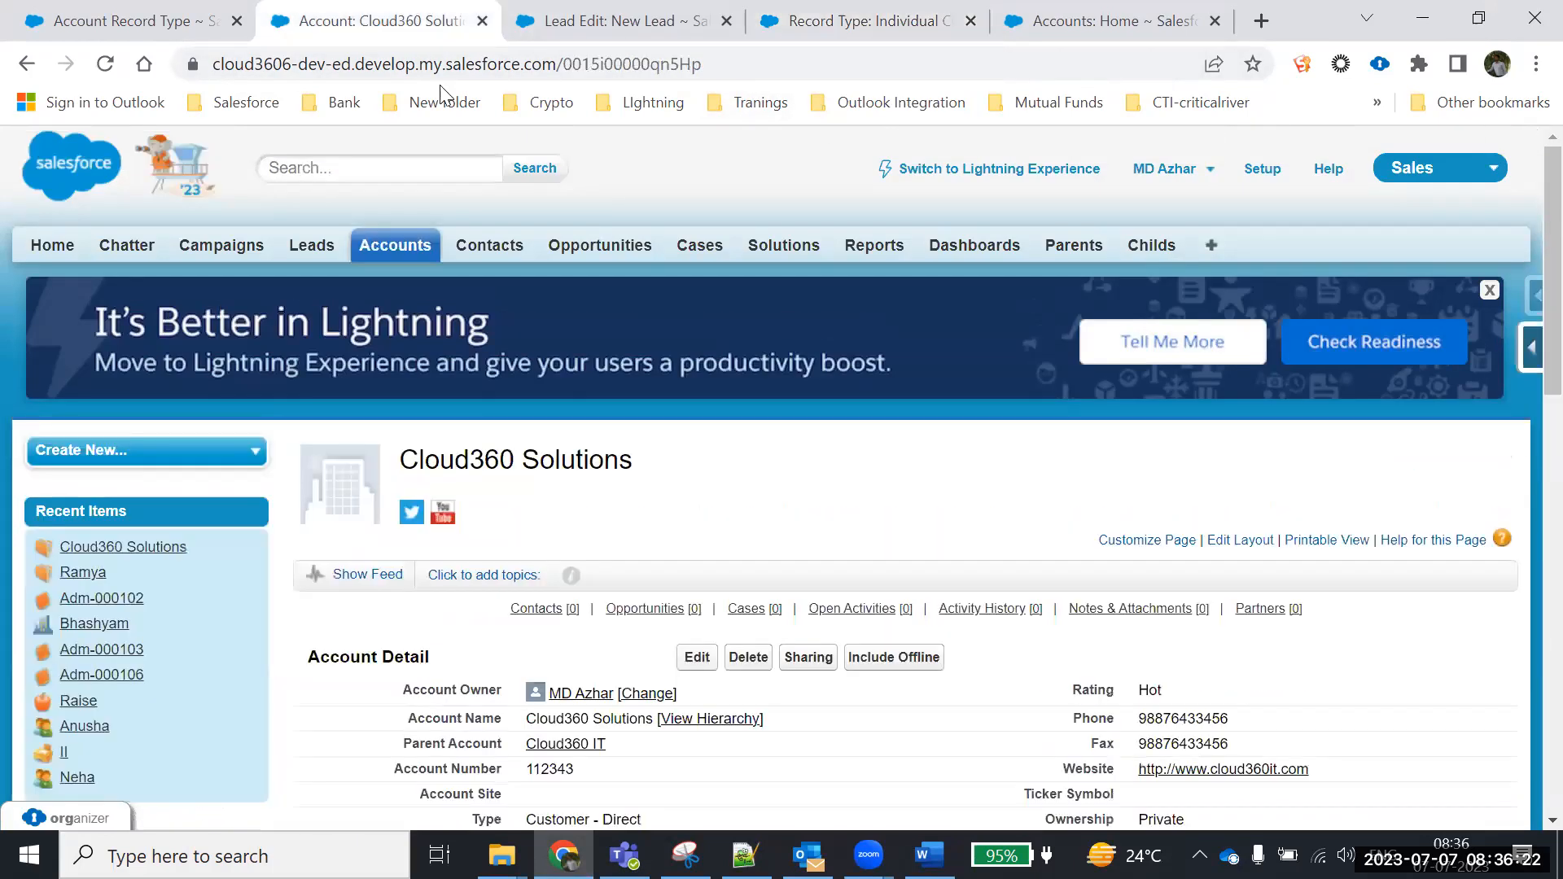
click(407, 246)
scroll(636, 444, down, 3)
click(690, 337)
scroll(550, 656, down, 1)
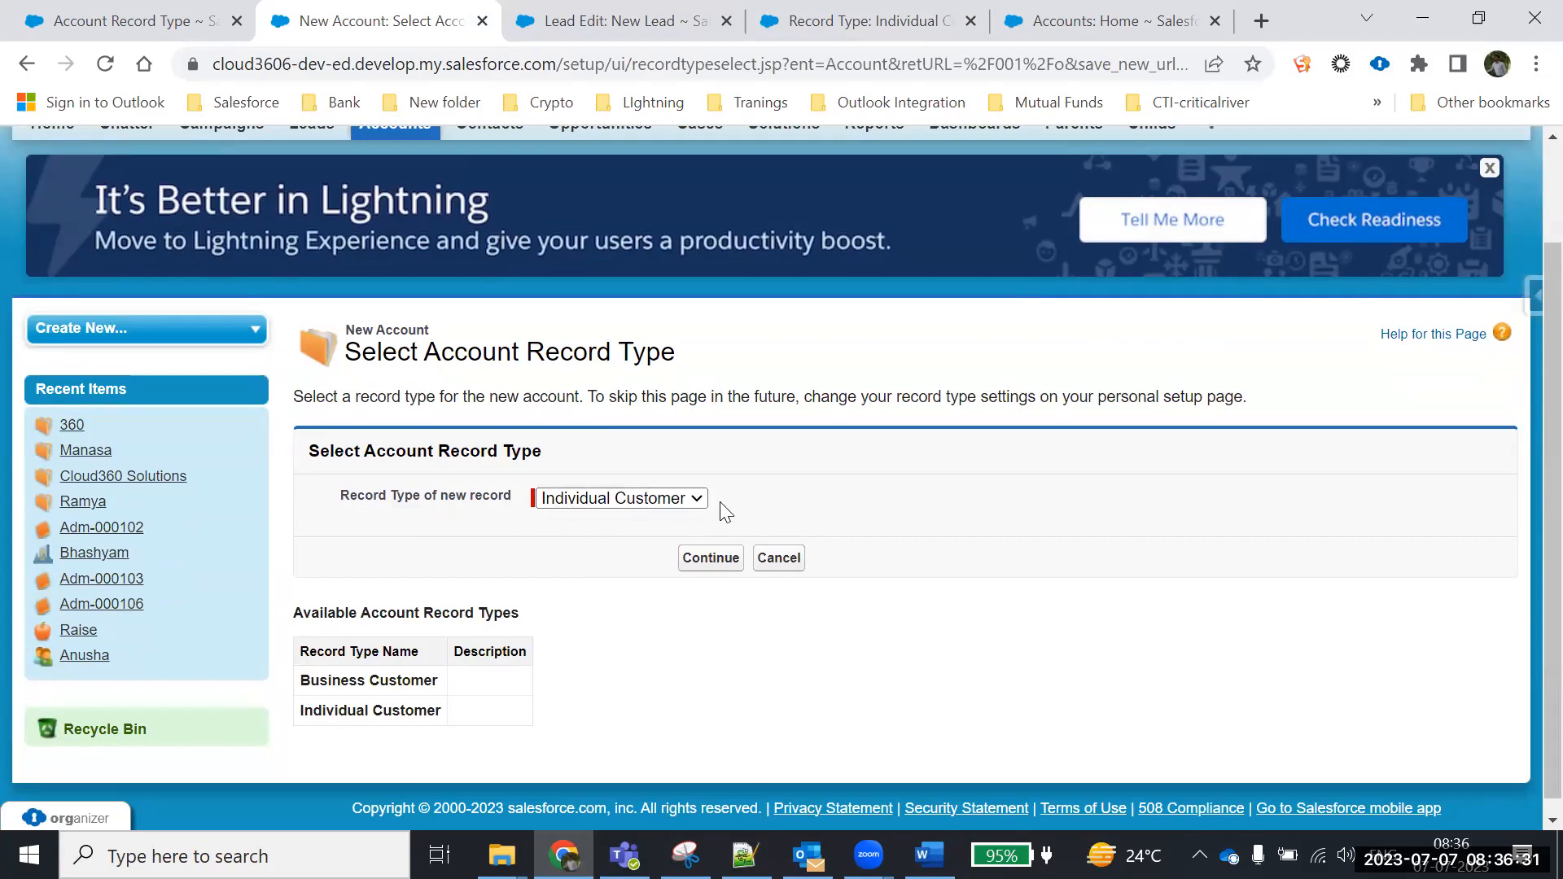
click(711, 560)
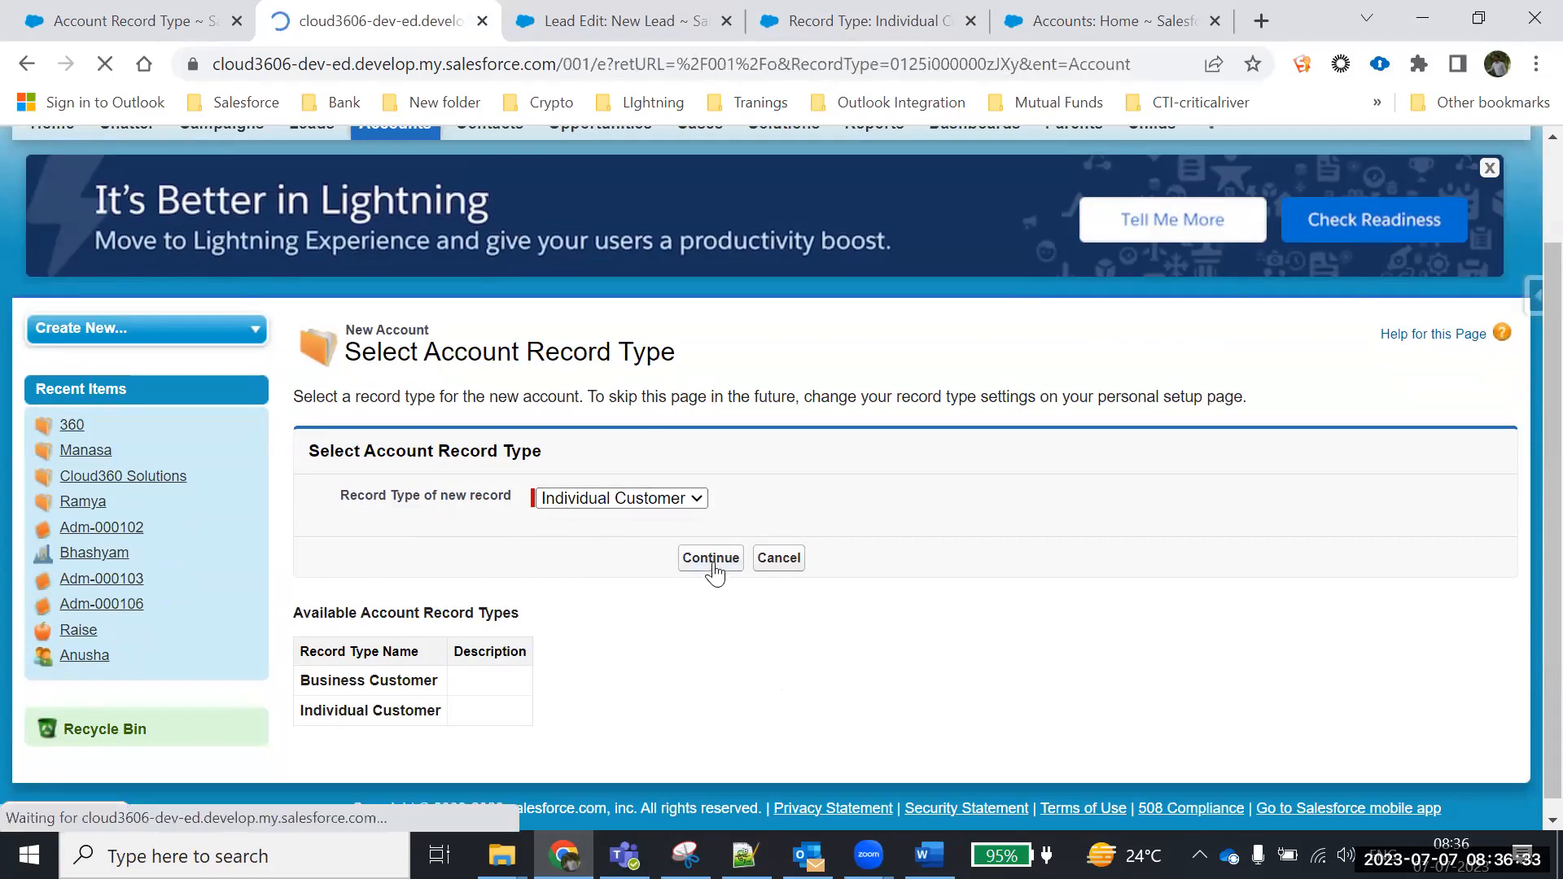
scroll(715, 574, down, 2)
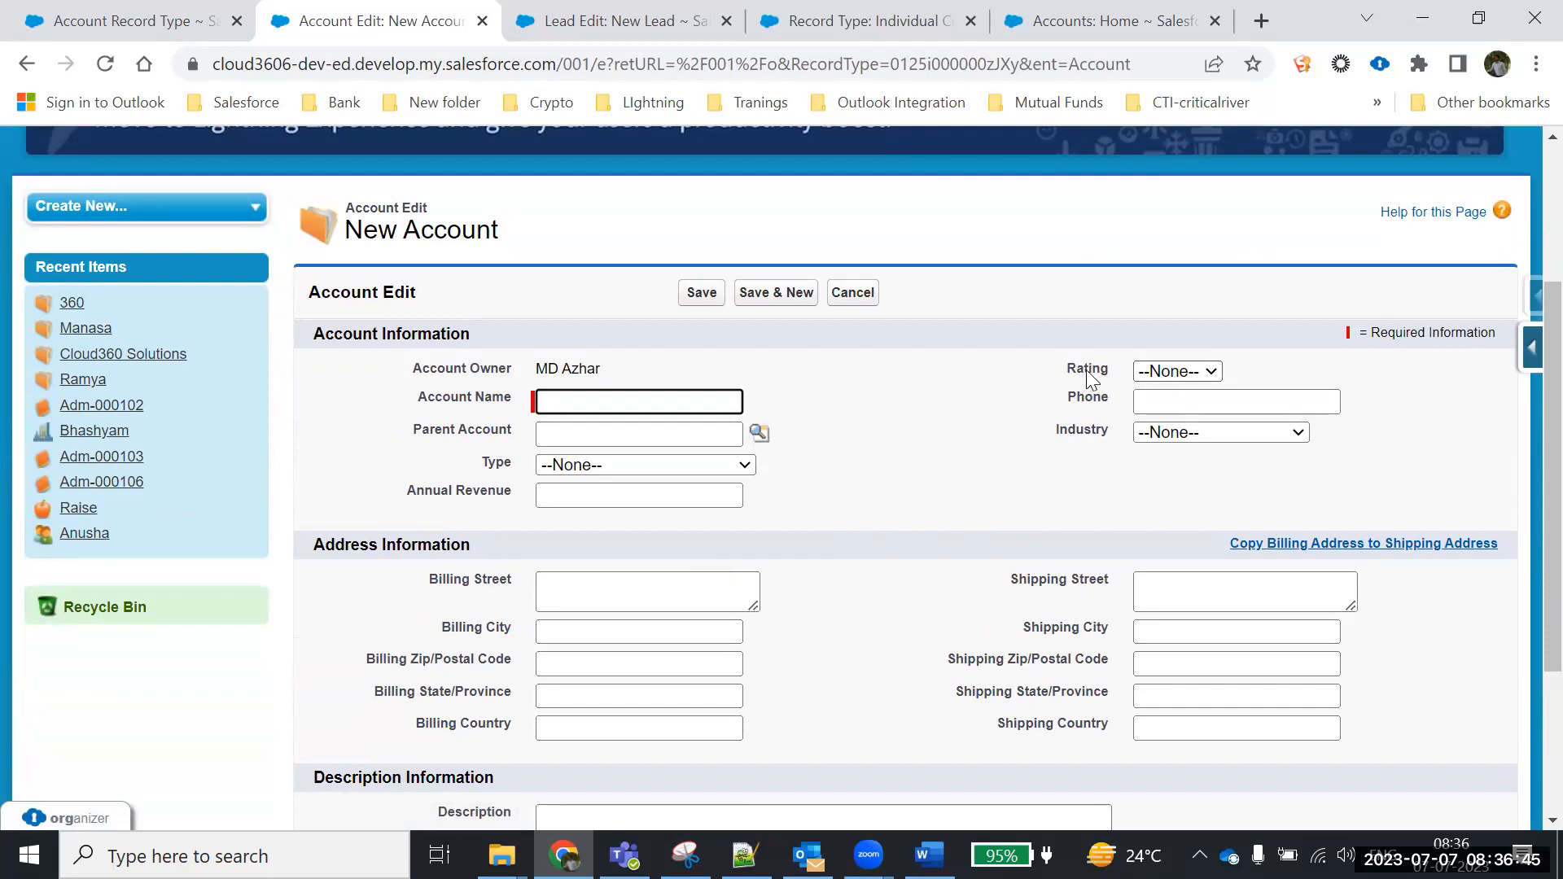
Inspect the form's Rating and Industry choices, then cancel the new account
click(1211, 373)
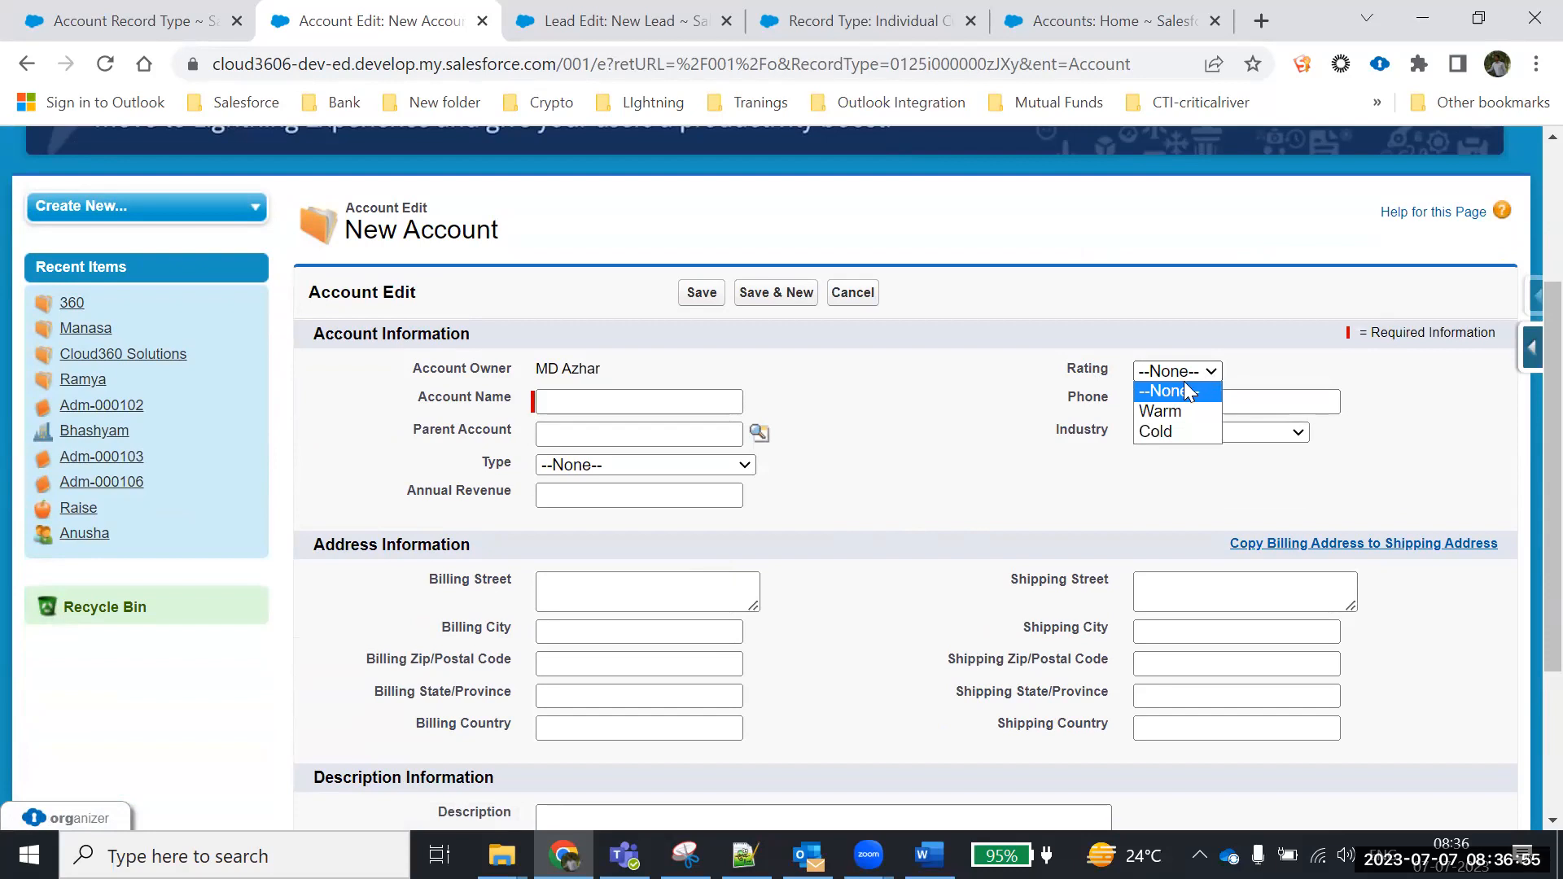
click(1162, 472)
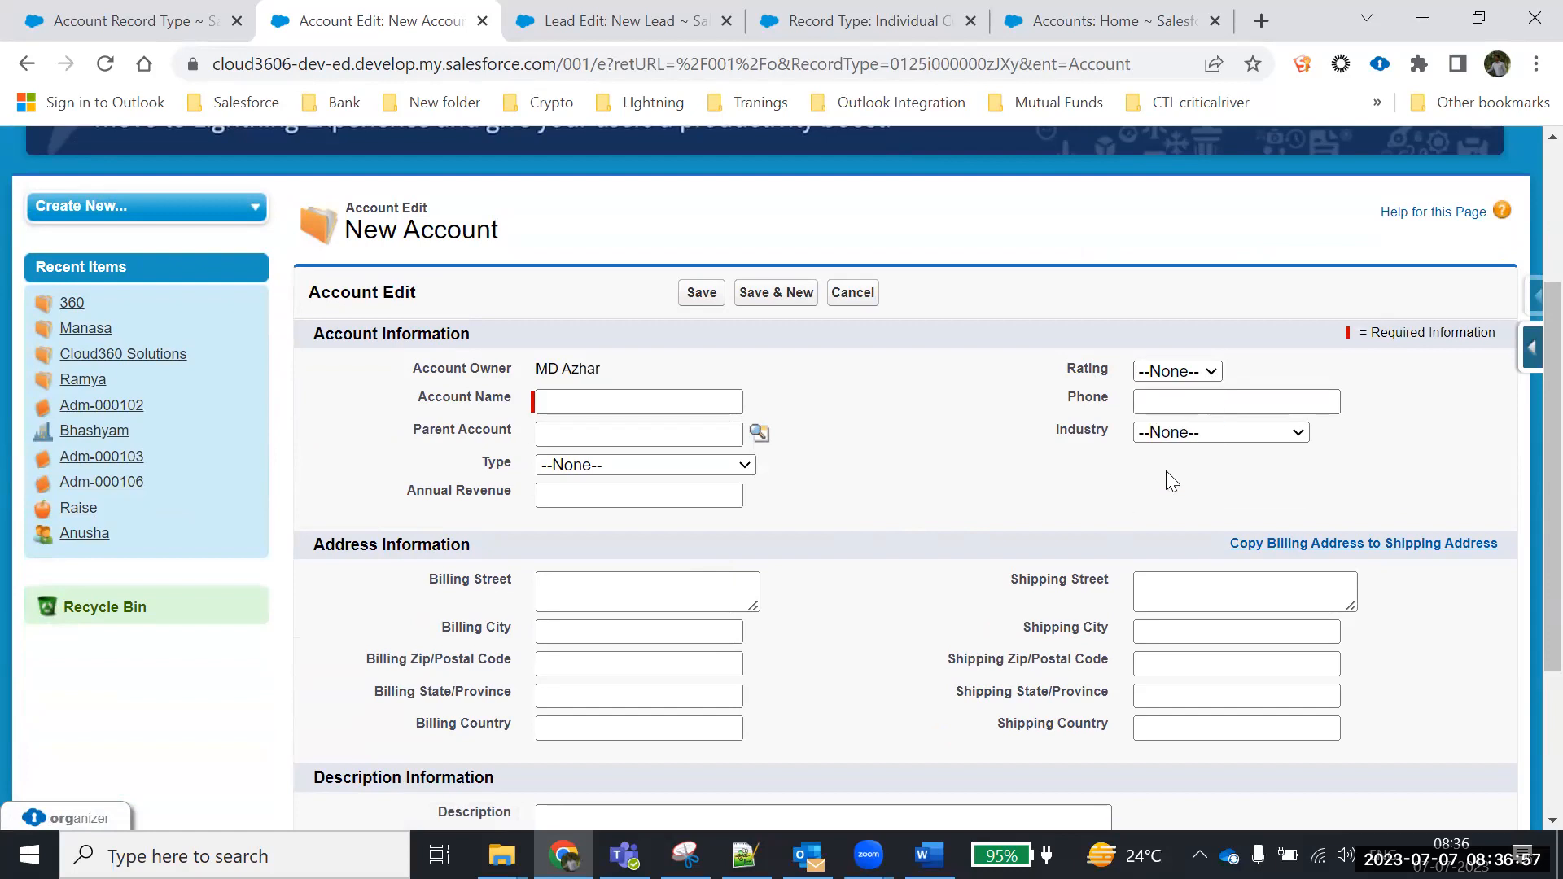
click(1219, 437)
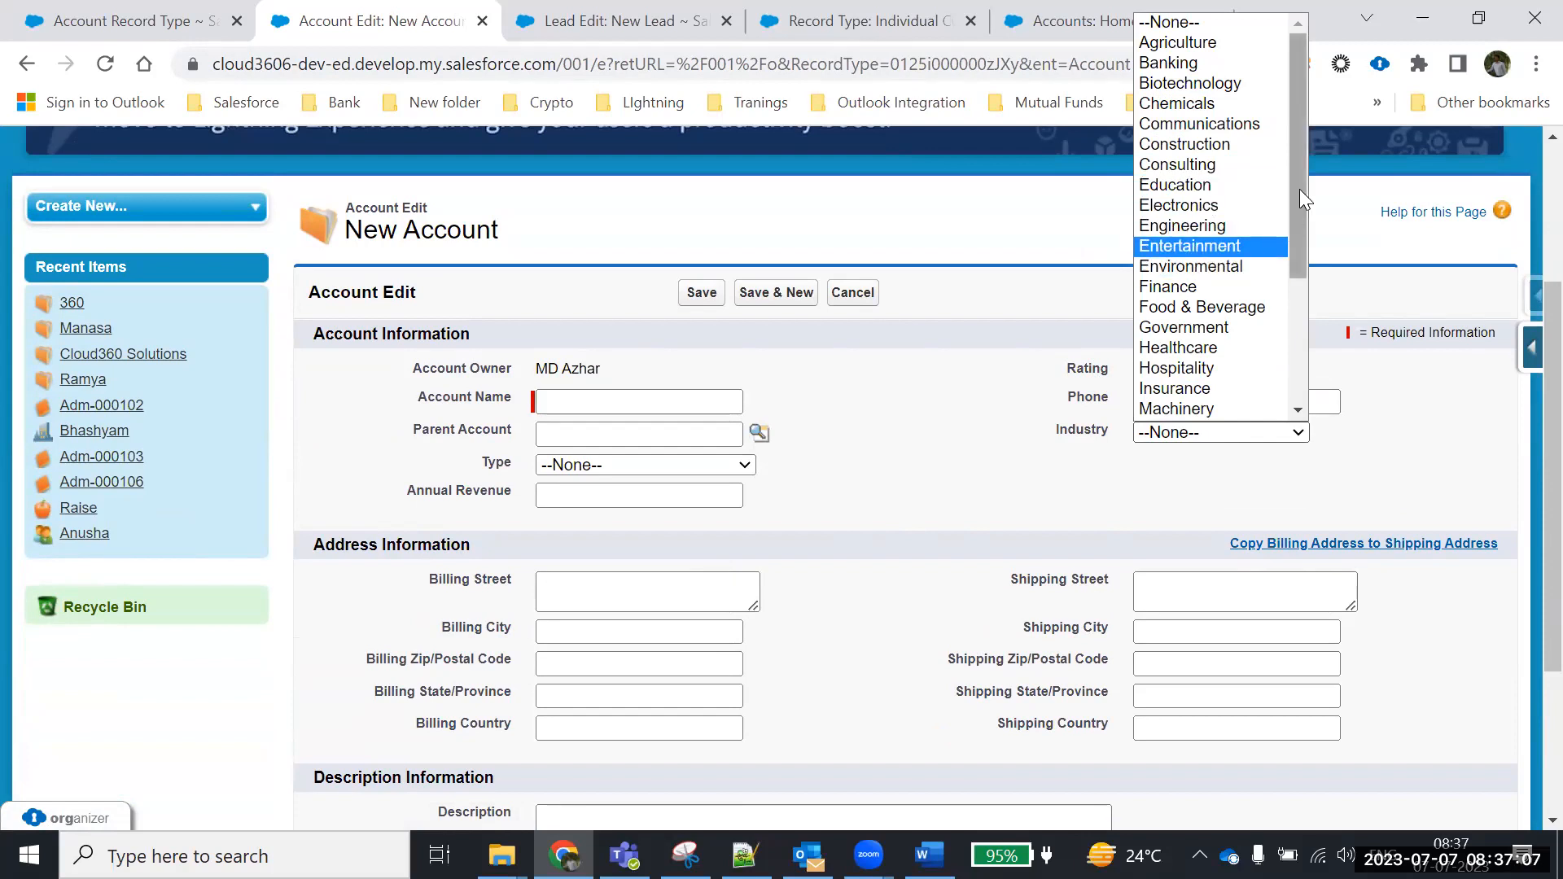
drag(1299, 188, 1324, 346)
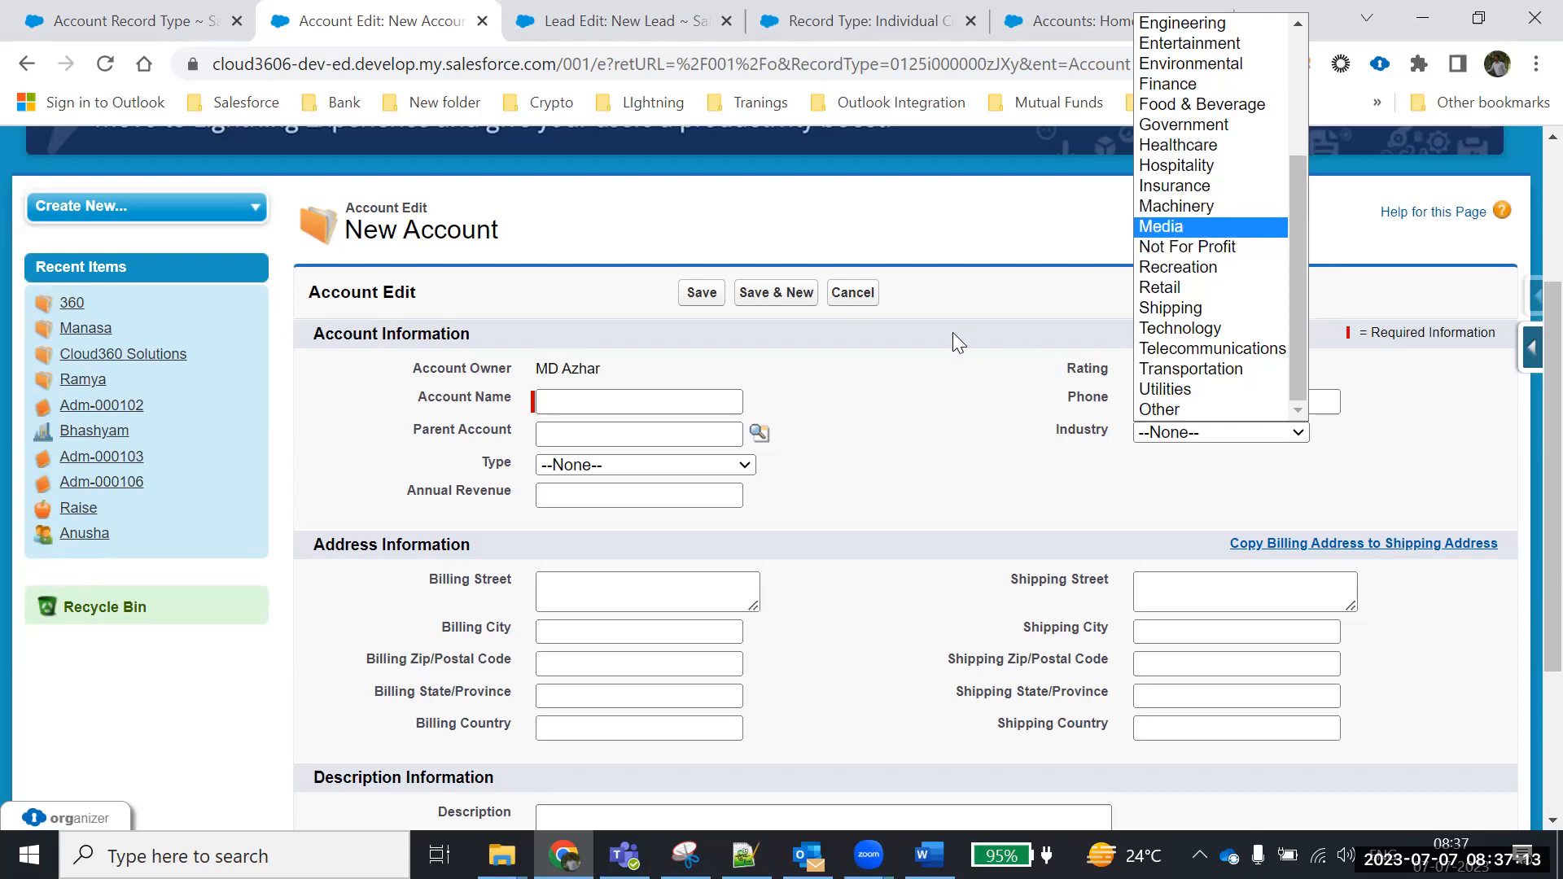
click(850, 292)
click(852, 293)
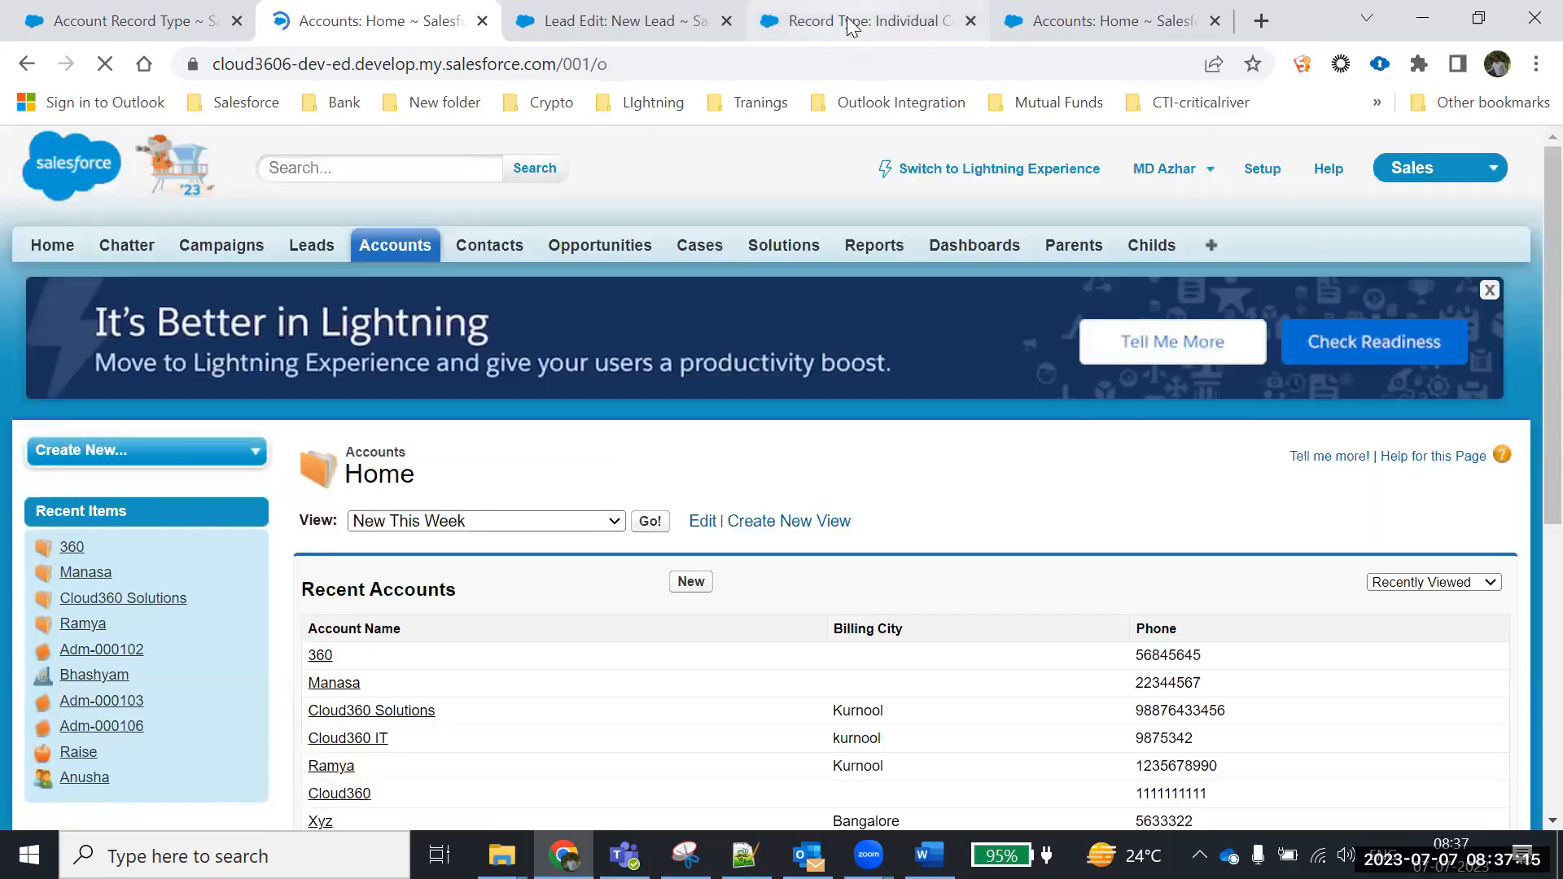
Open the Business Customer record type's Industry picklist values for editing
click(865, 21)
scroll(676, 529, down, 3)
scroll(147, 643, down, 10)
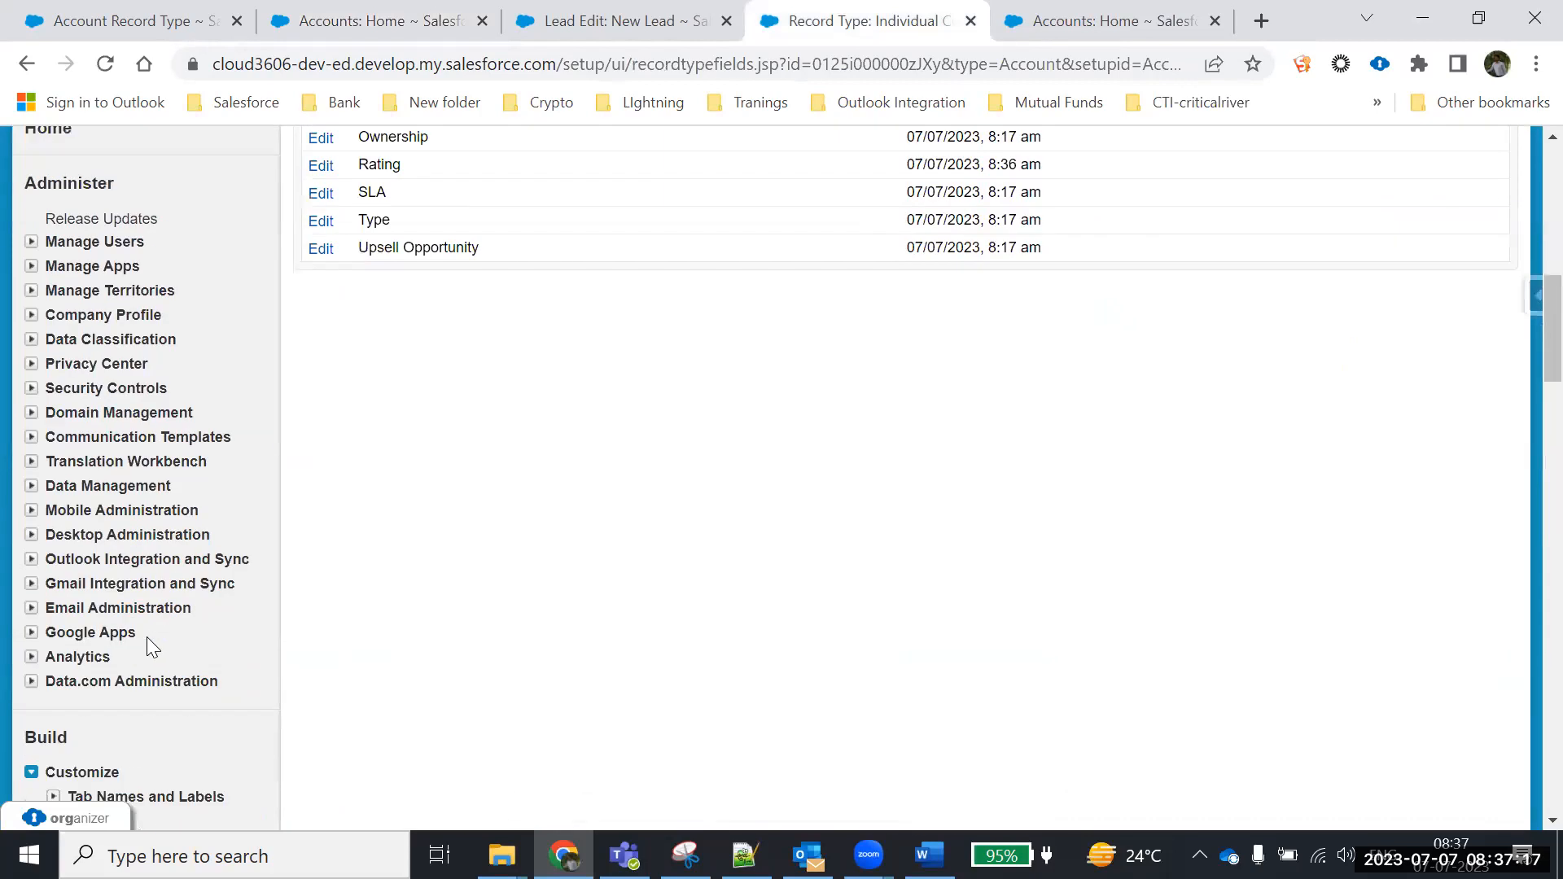
scroll(112, 652, down, 3)
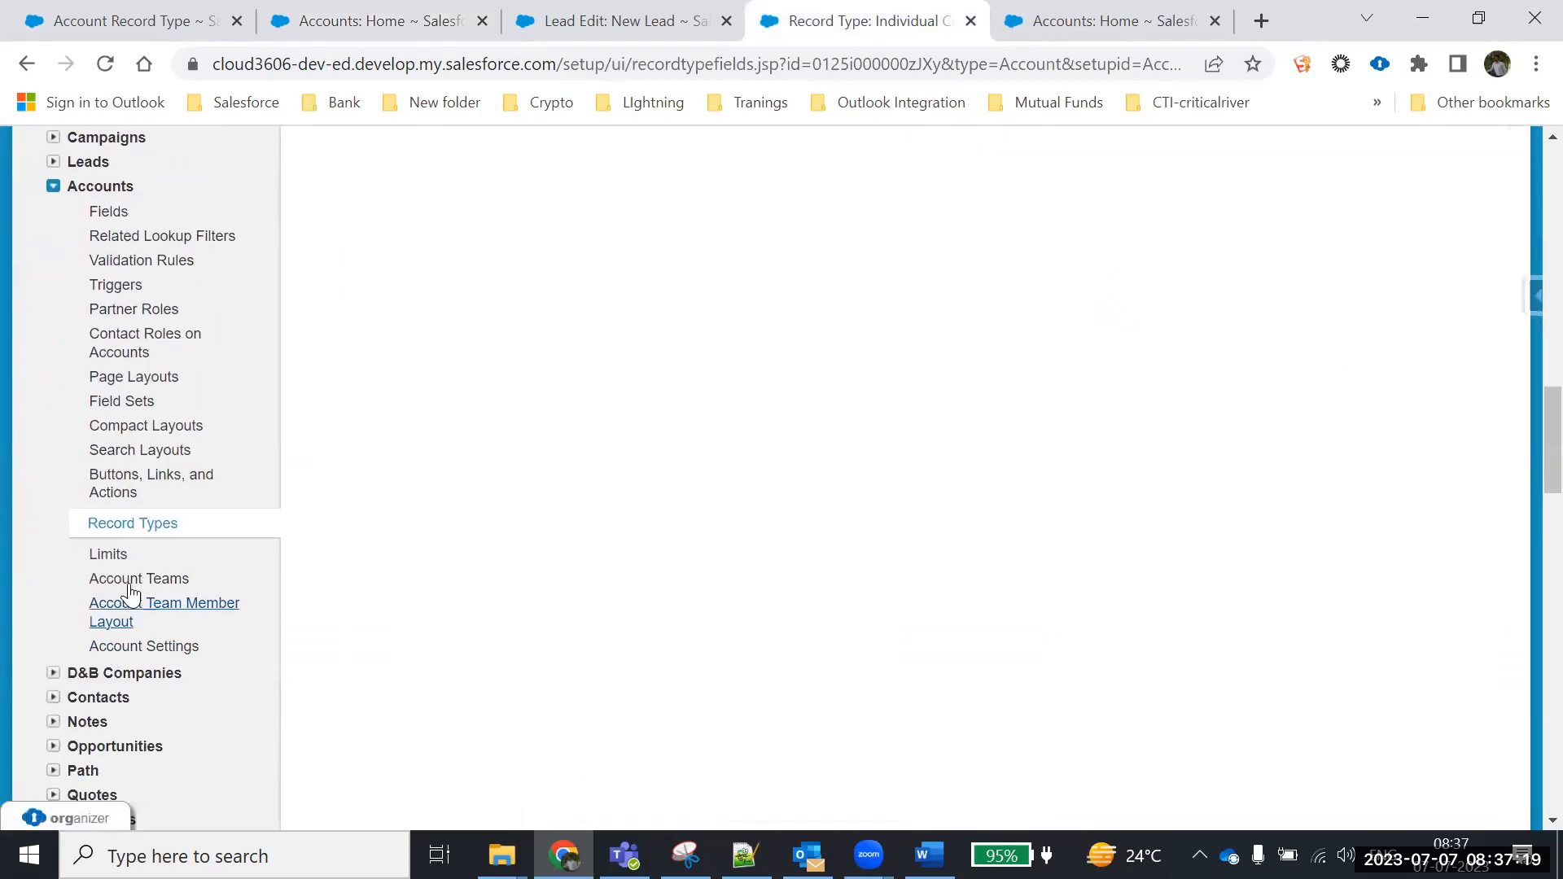
click(128, 526)
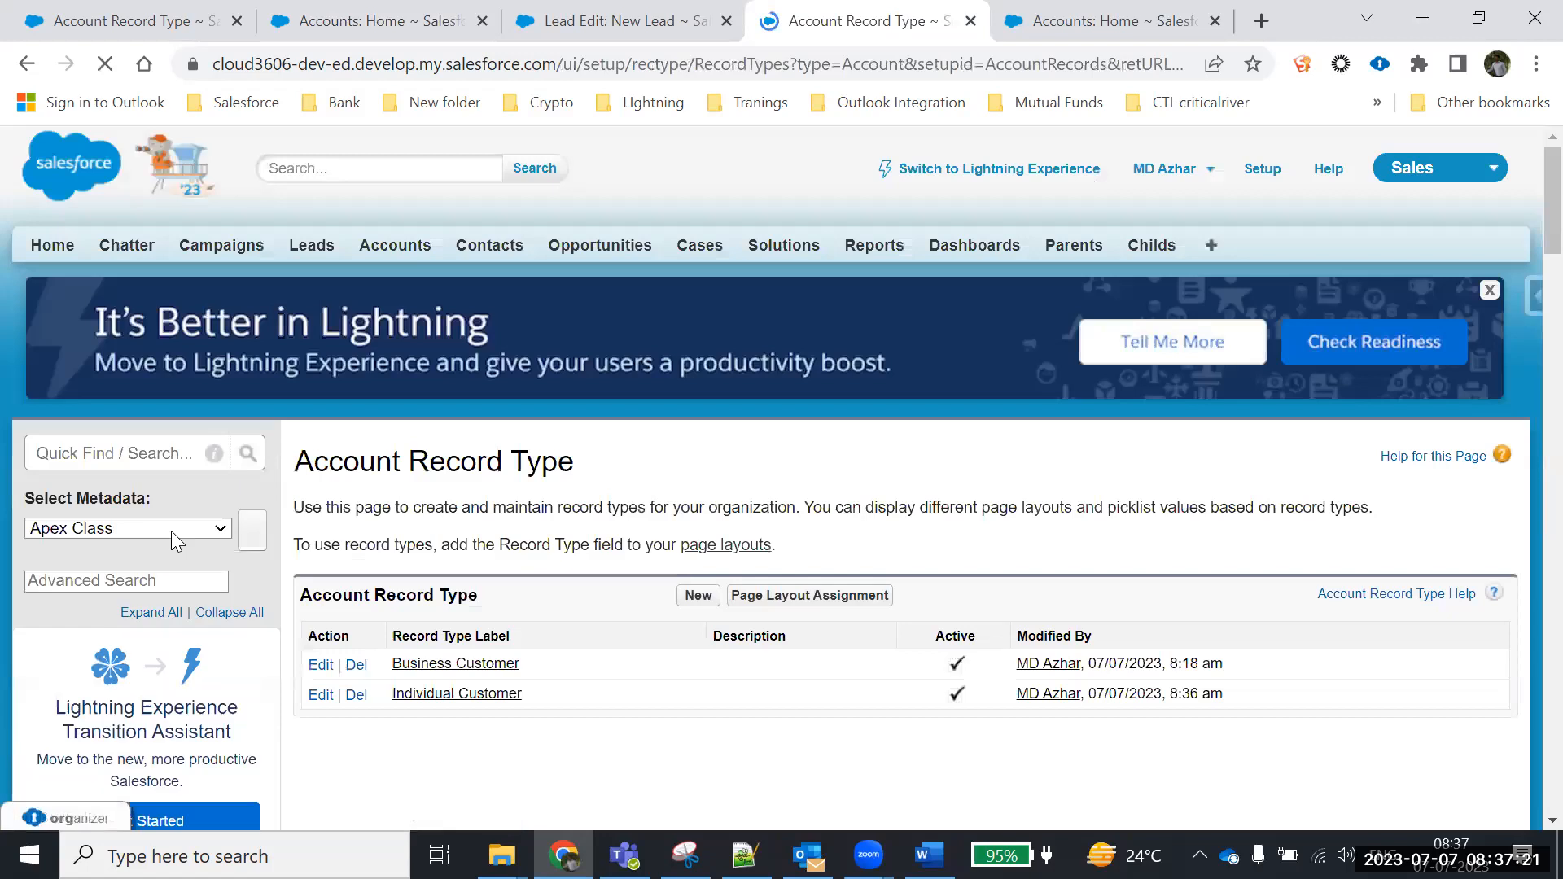
scroll(548, 670, down, 2)
click(448, 544)
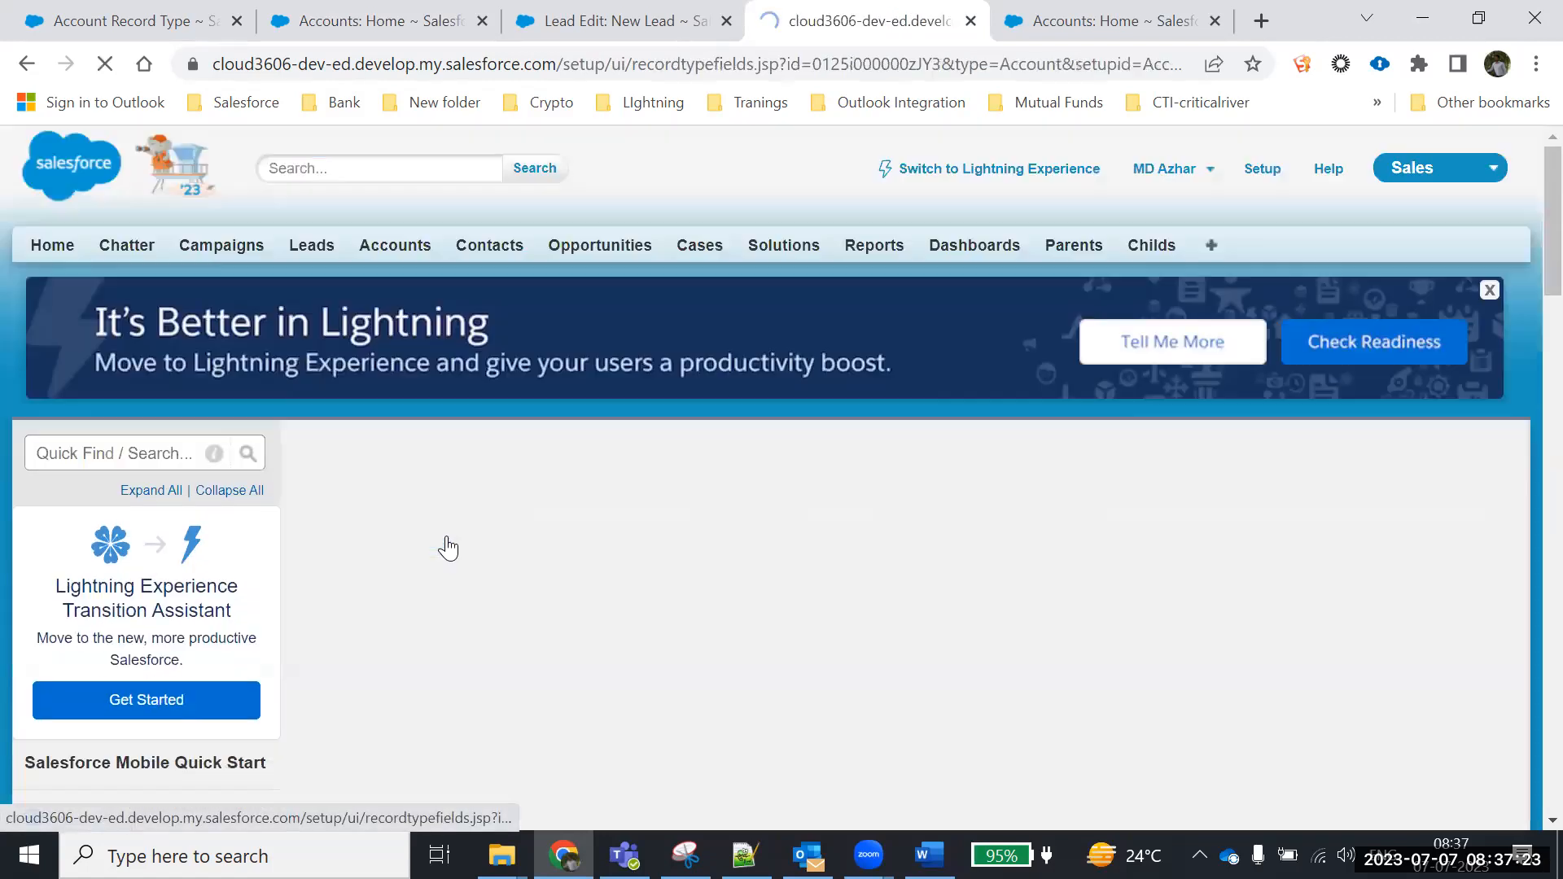
scroll(746, 440, down, 2)
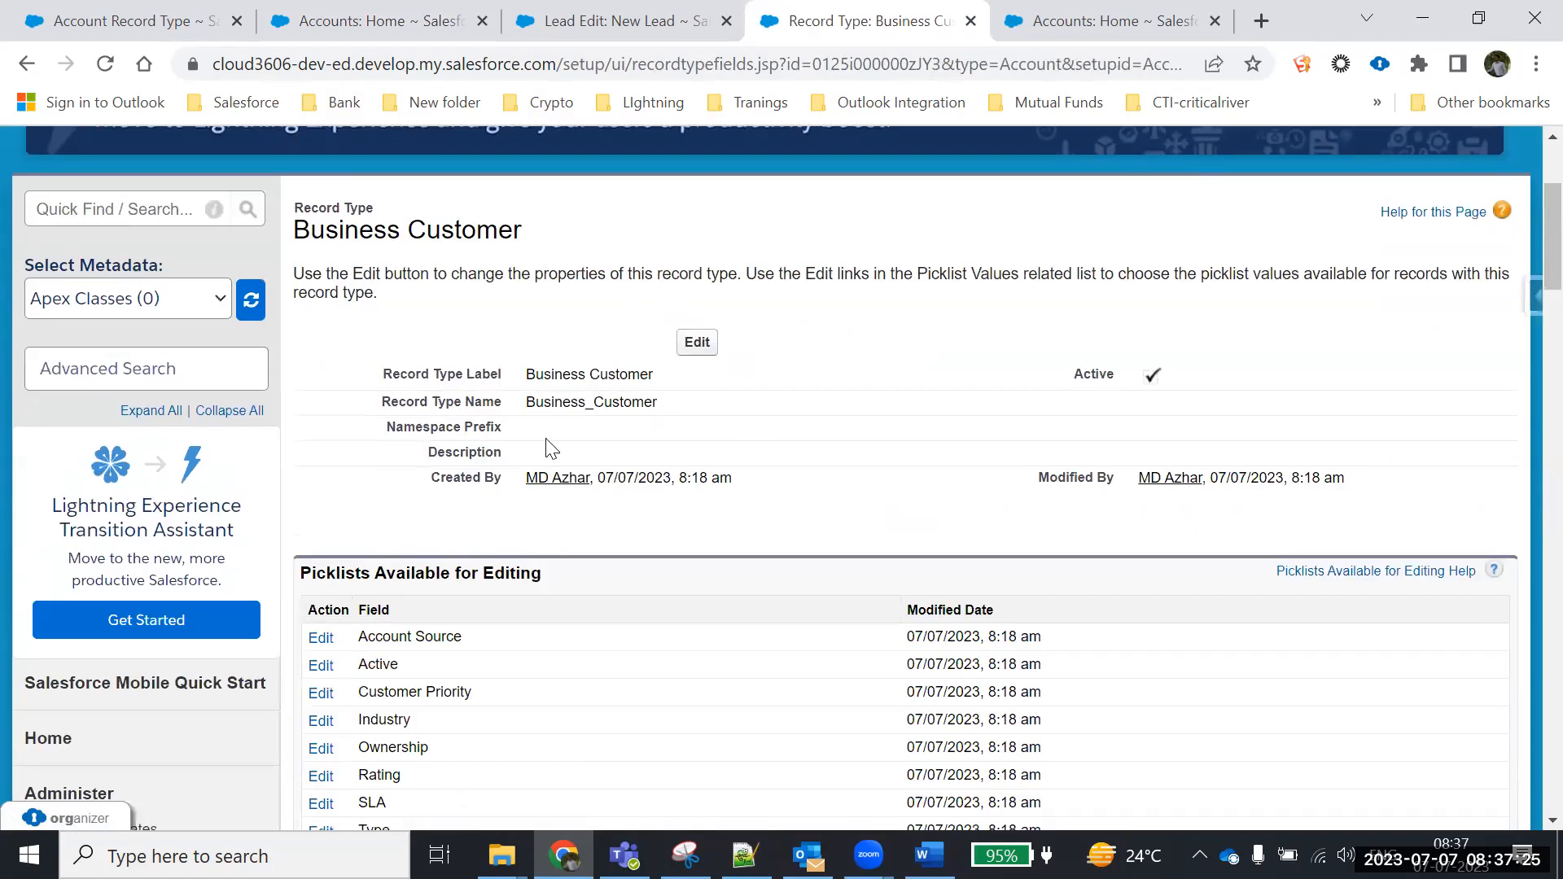
scroll(556, 539, down, 3)
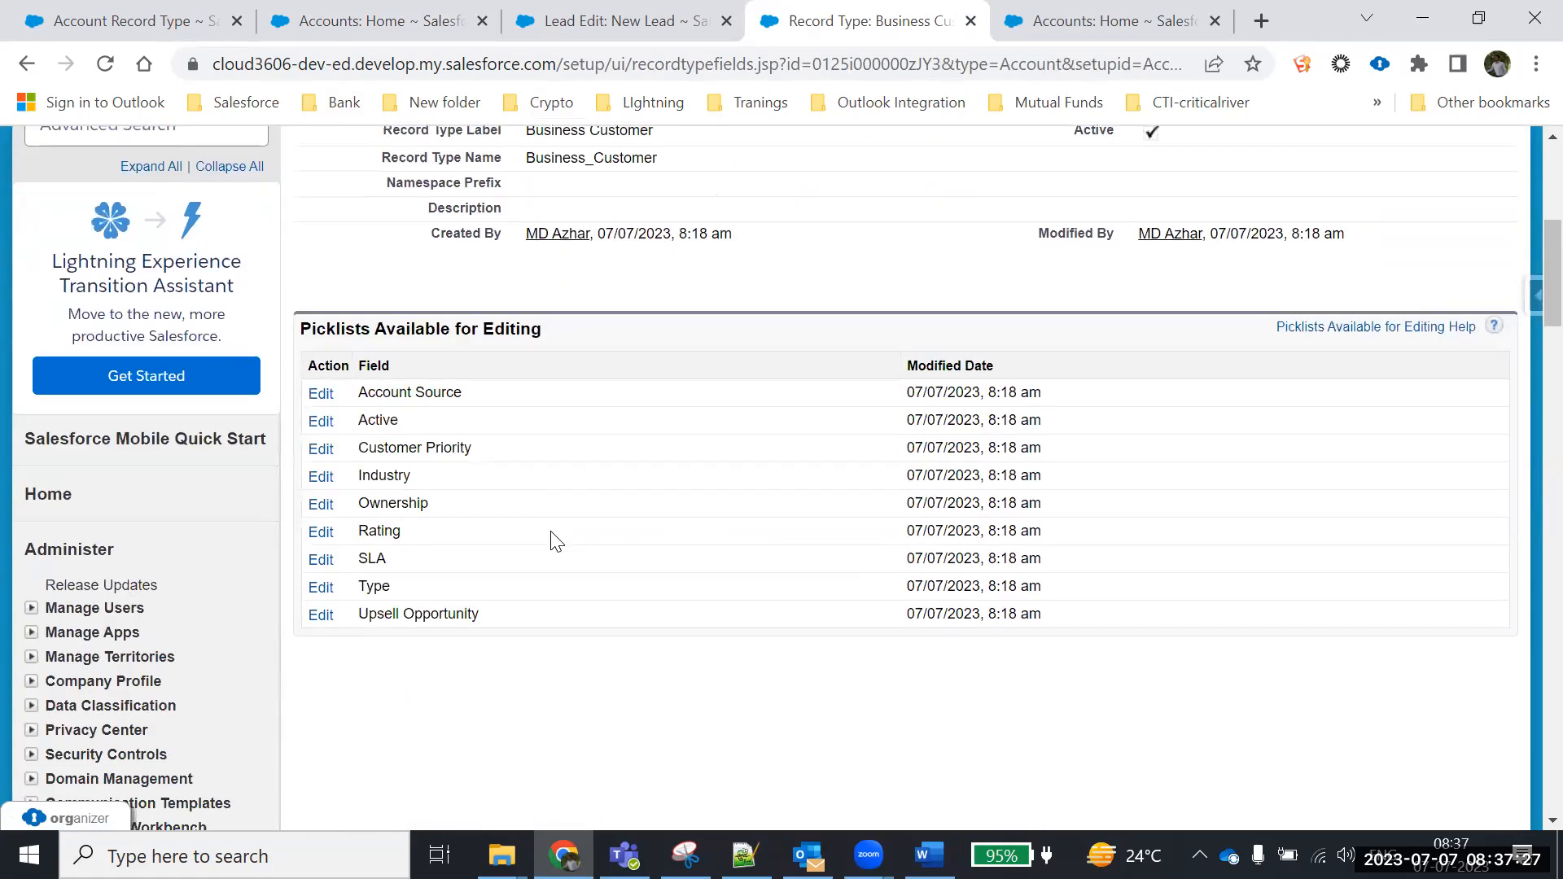
click(318, 478)
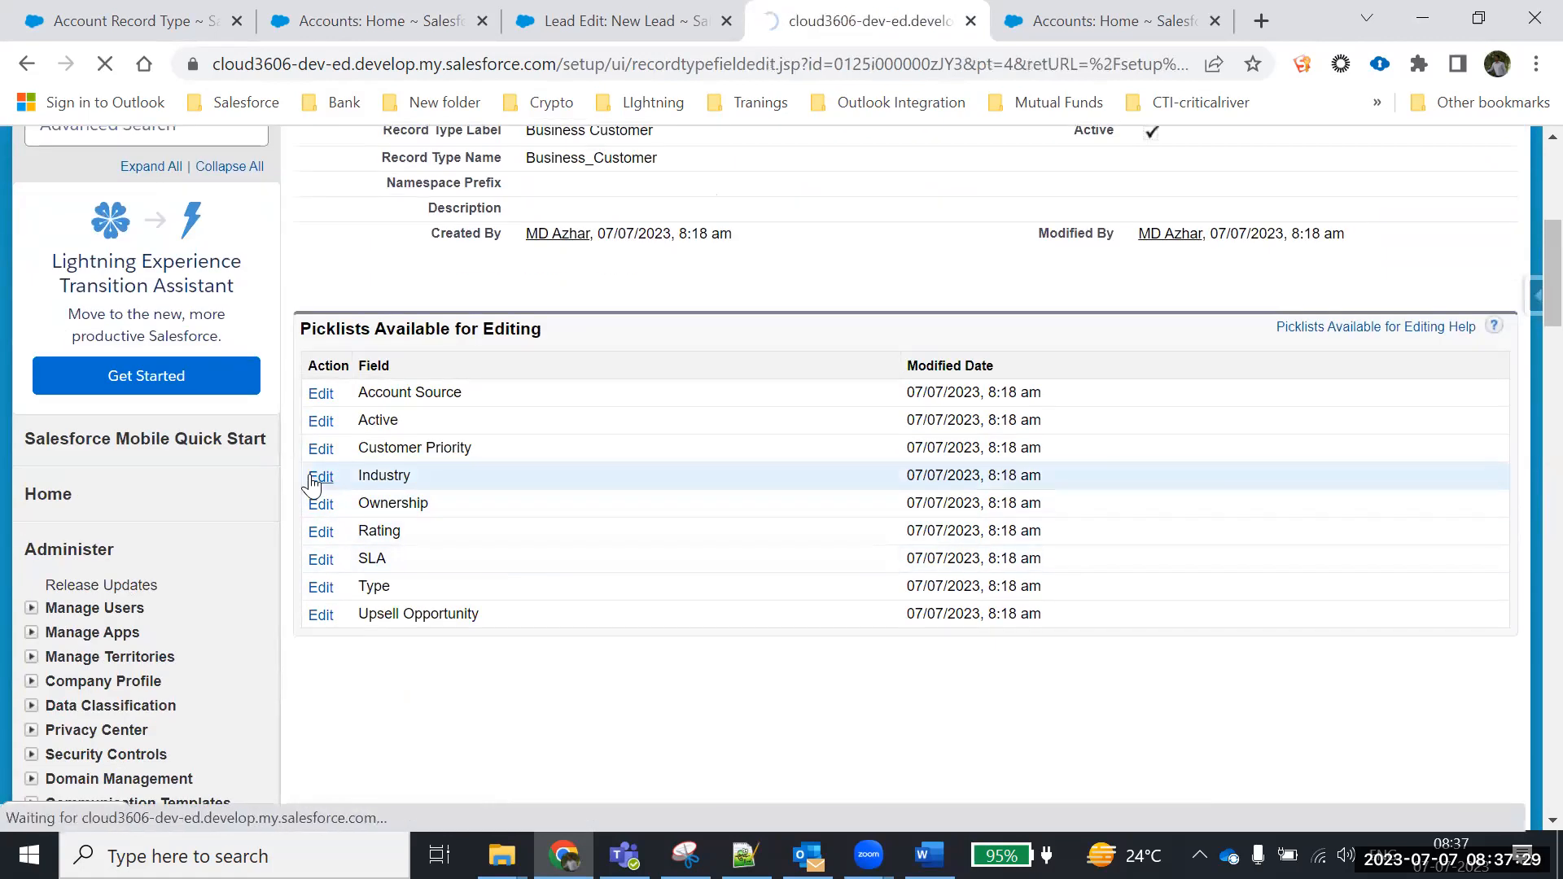
Remove Chemicals and Government from Business Customer's included Industry values and save
scroll(981, 498, down, 4)
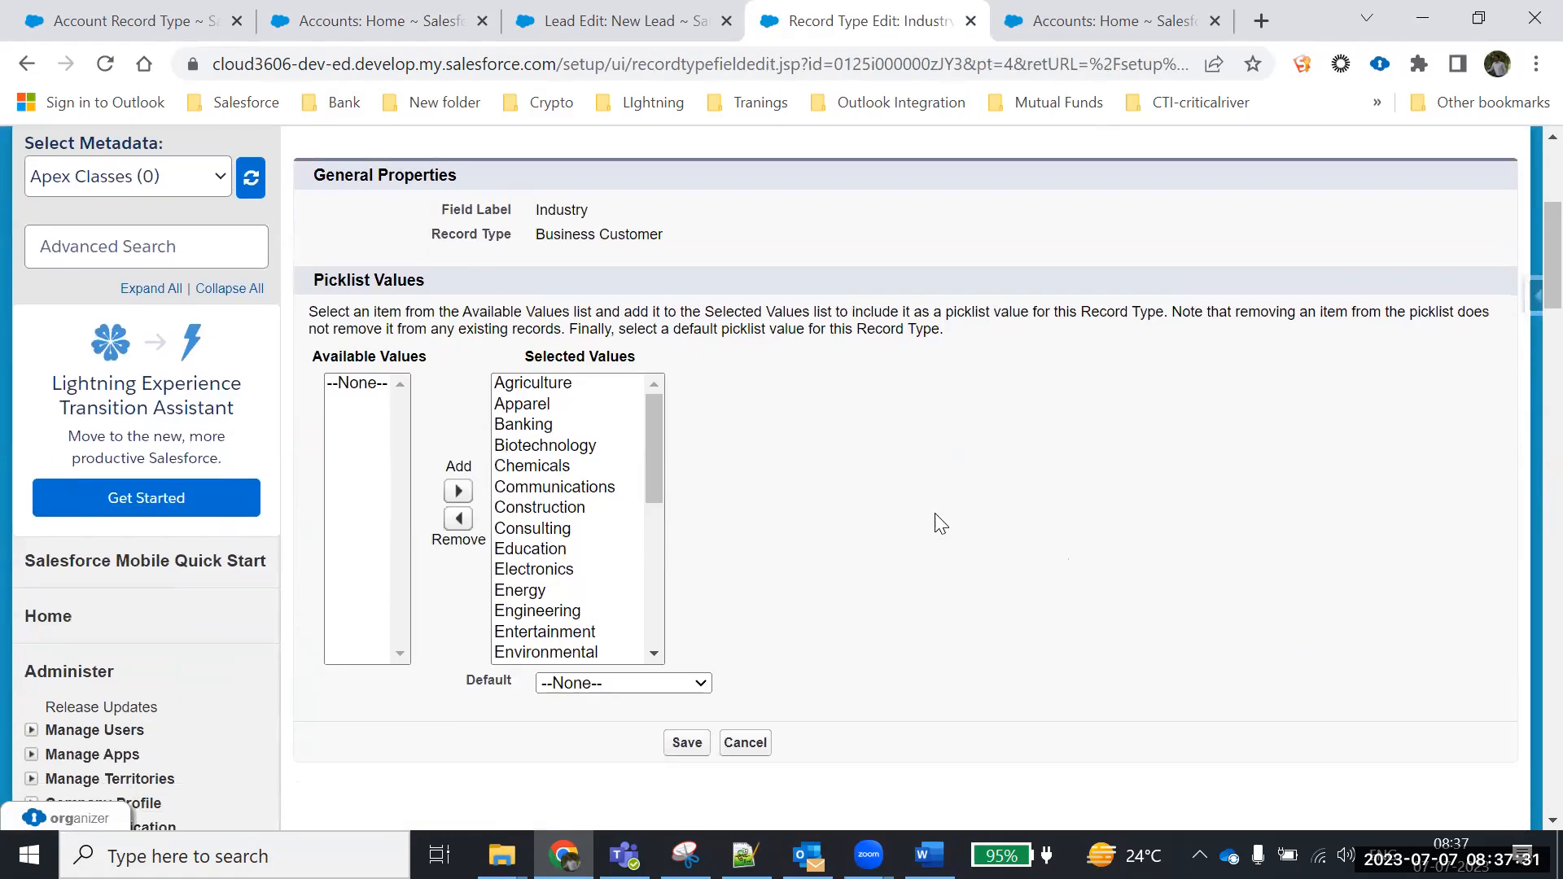
click(544, 467)
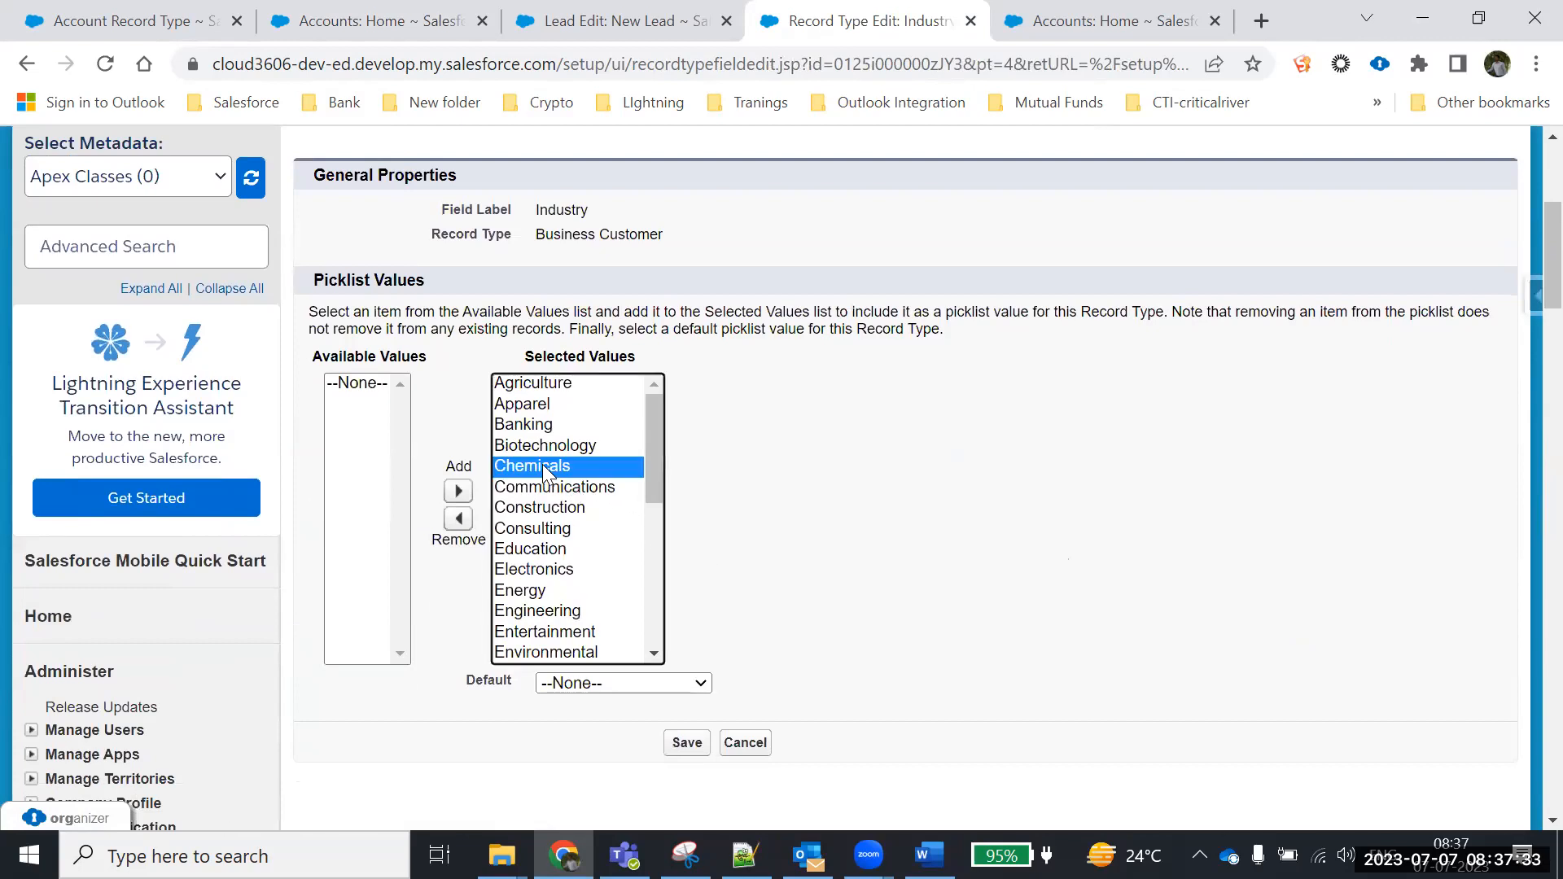
click(459, 519)
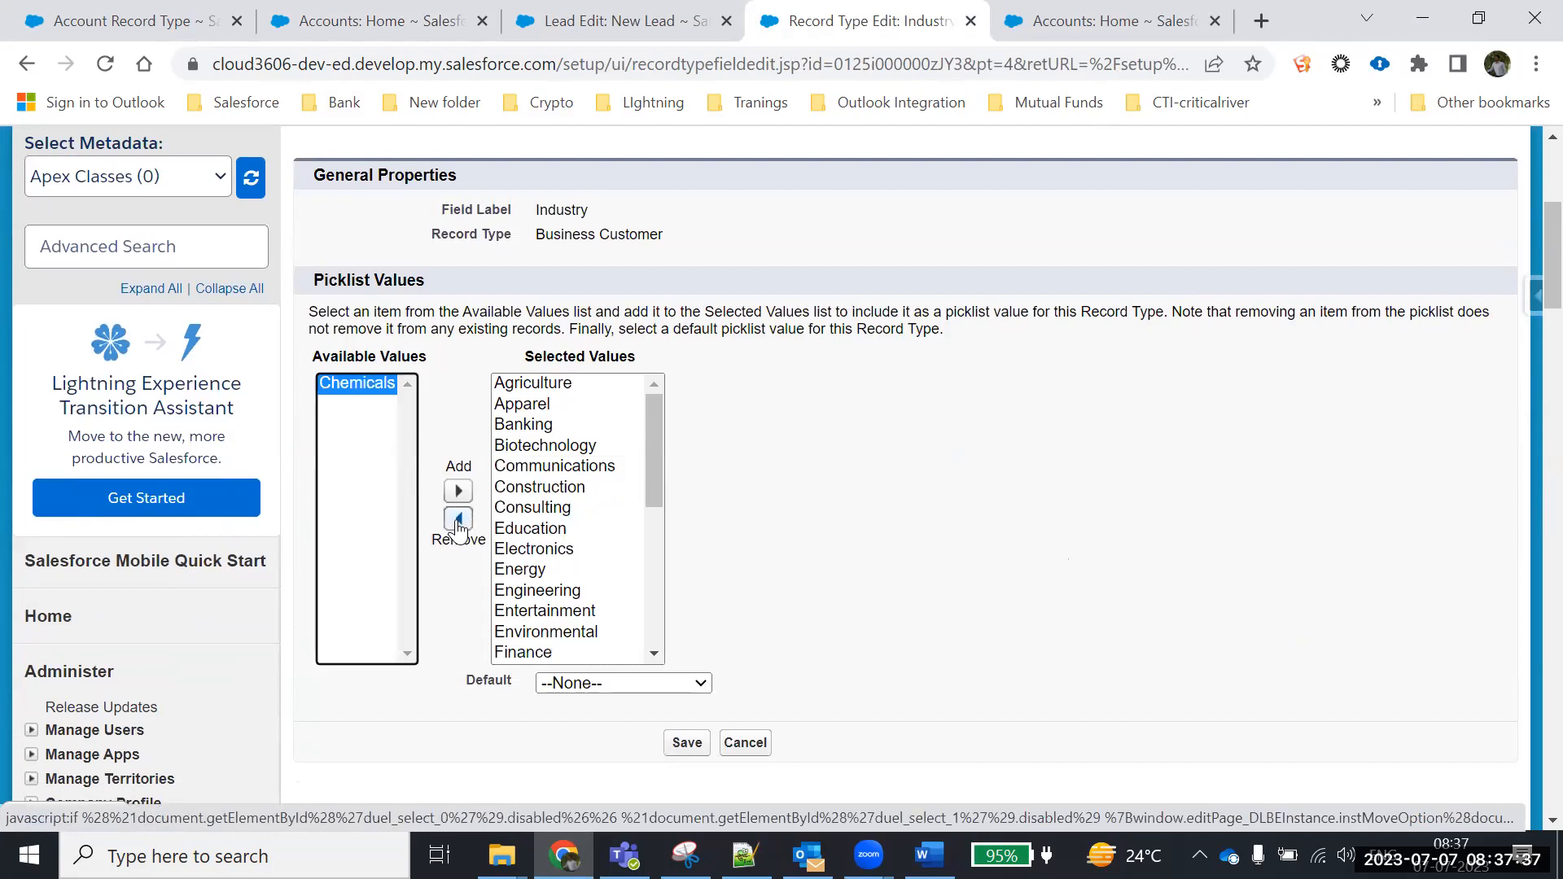
click(929, 855)
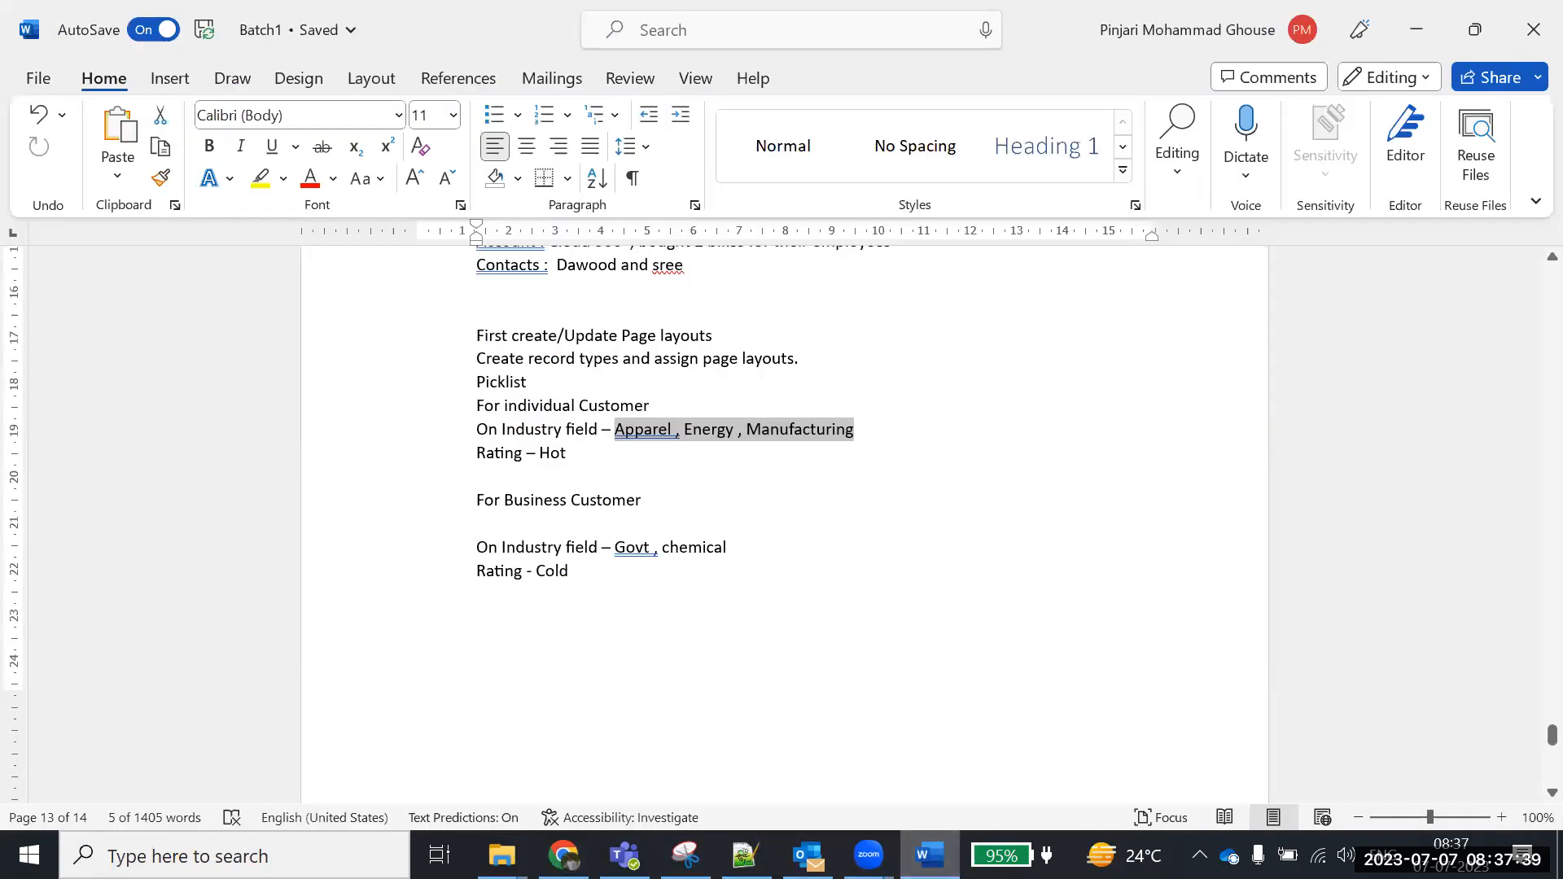
click(563, 855)
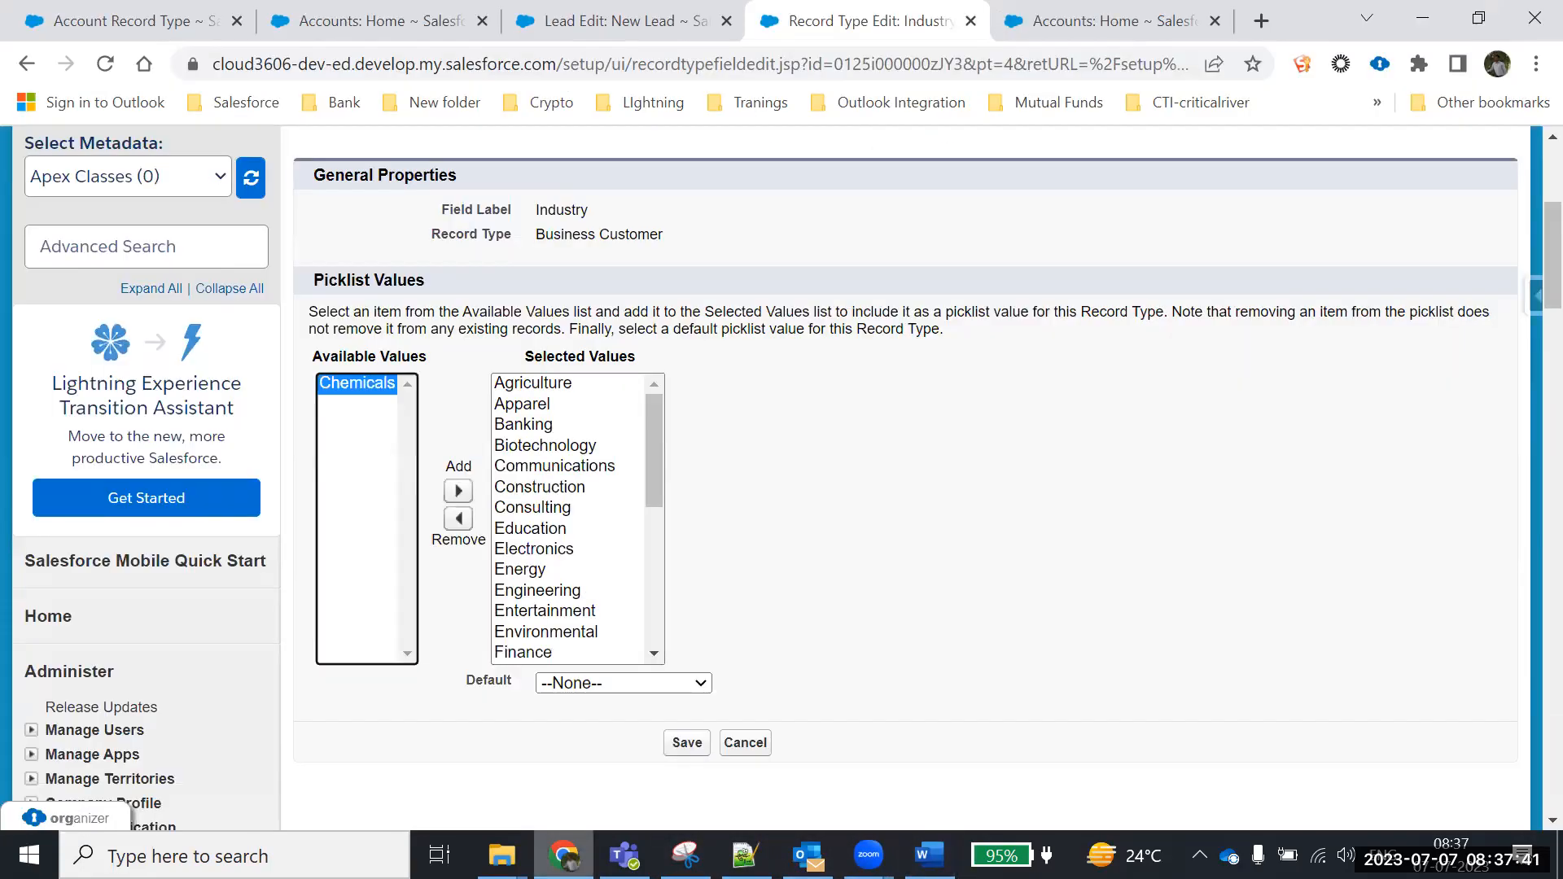
drag(658, 444, 656, 502)
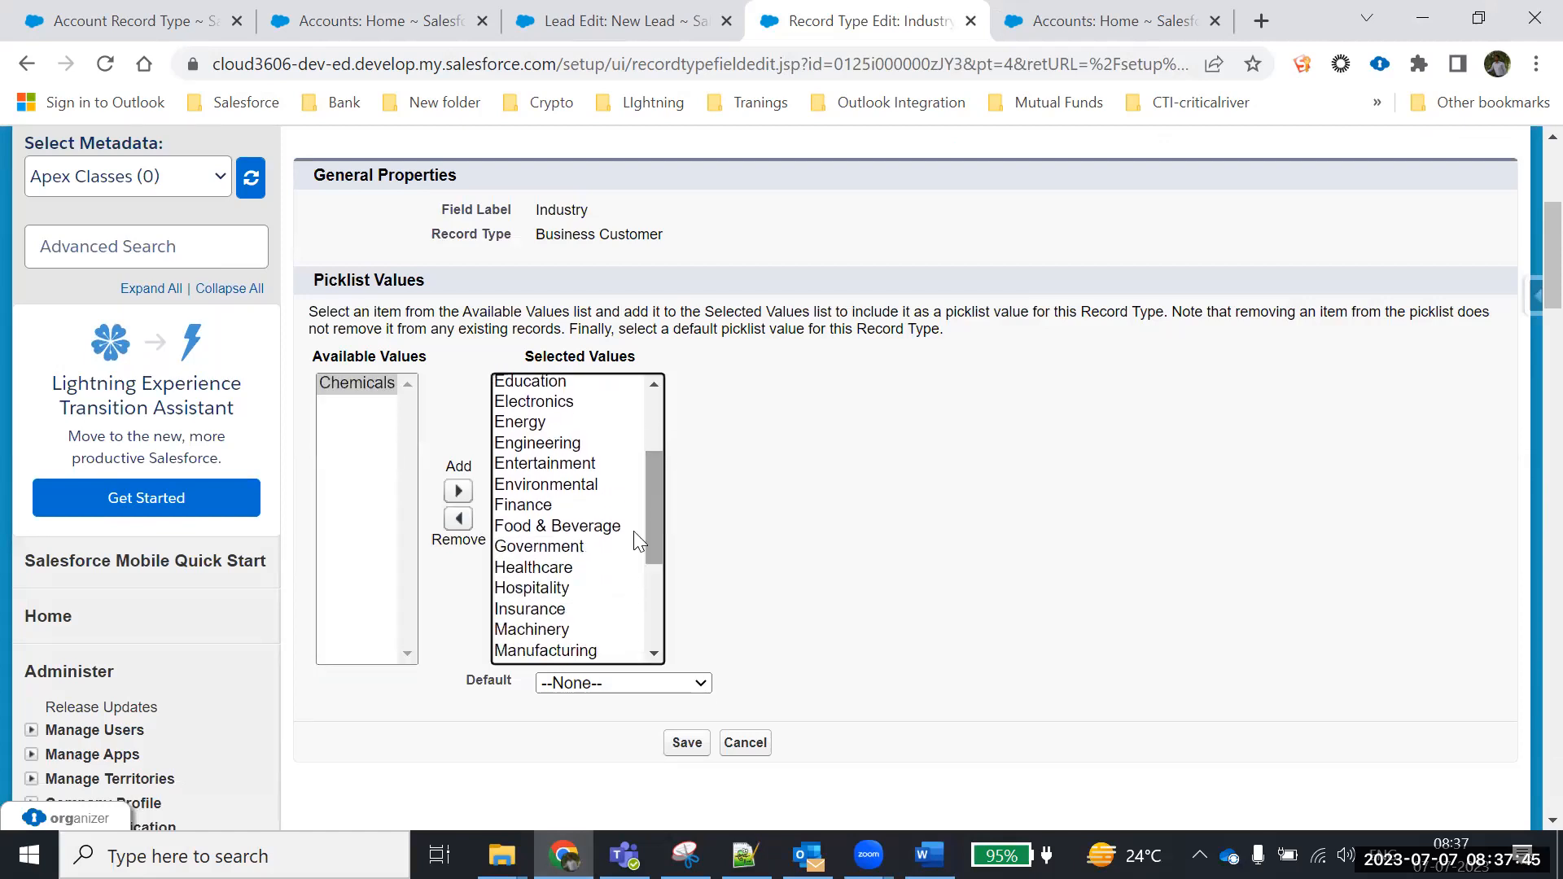
click(572, 550)
click(458, 519)
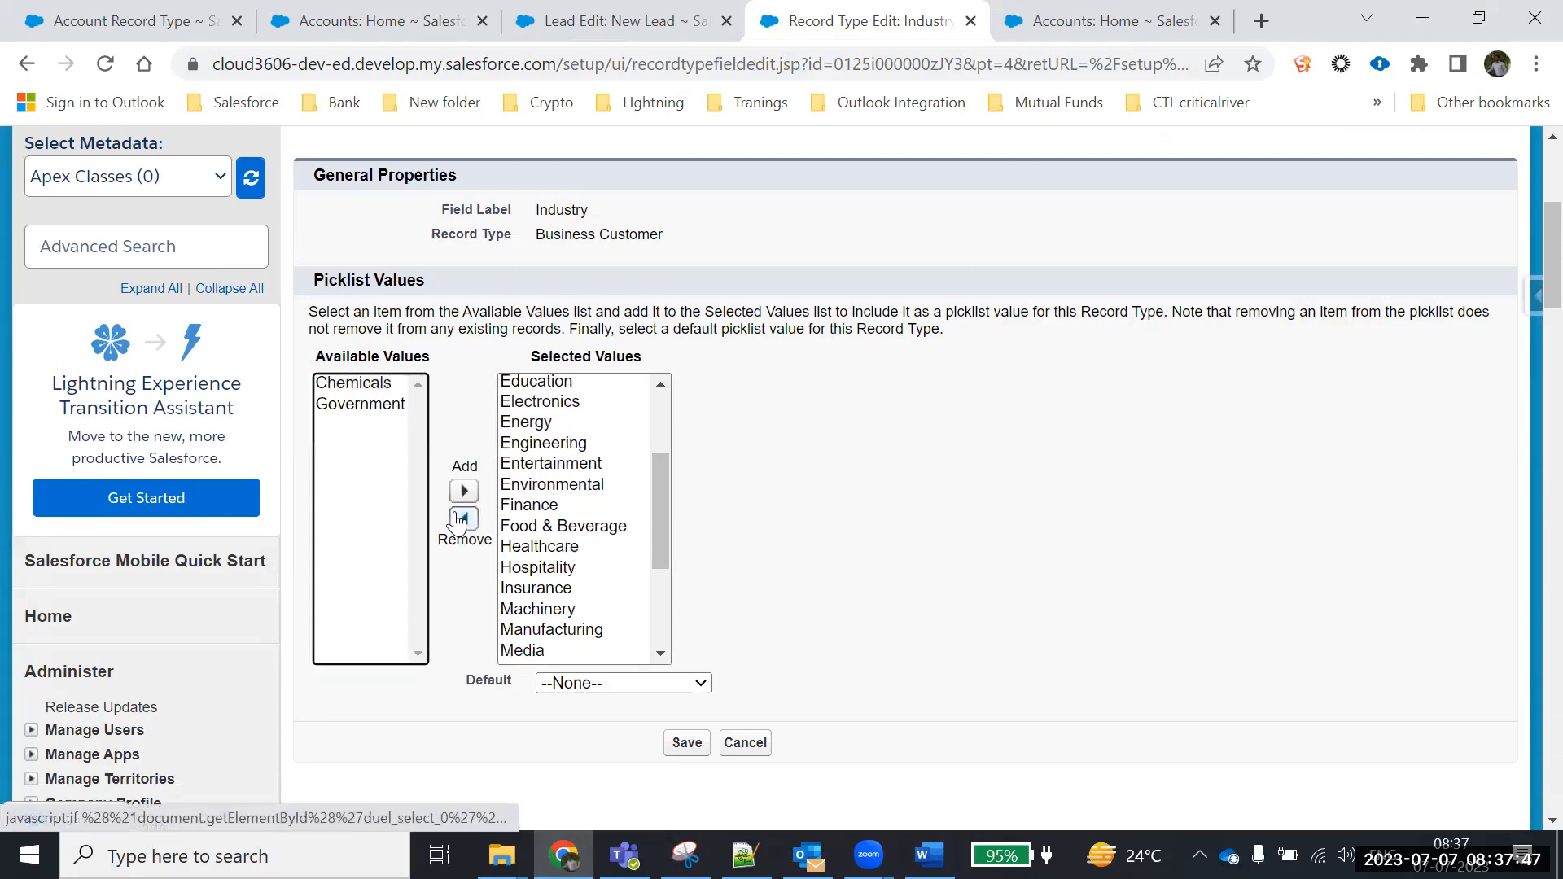
click(538, 530)
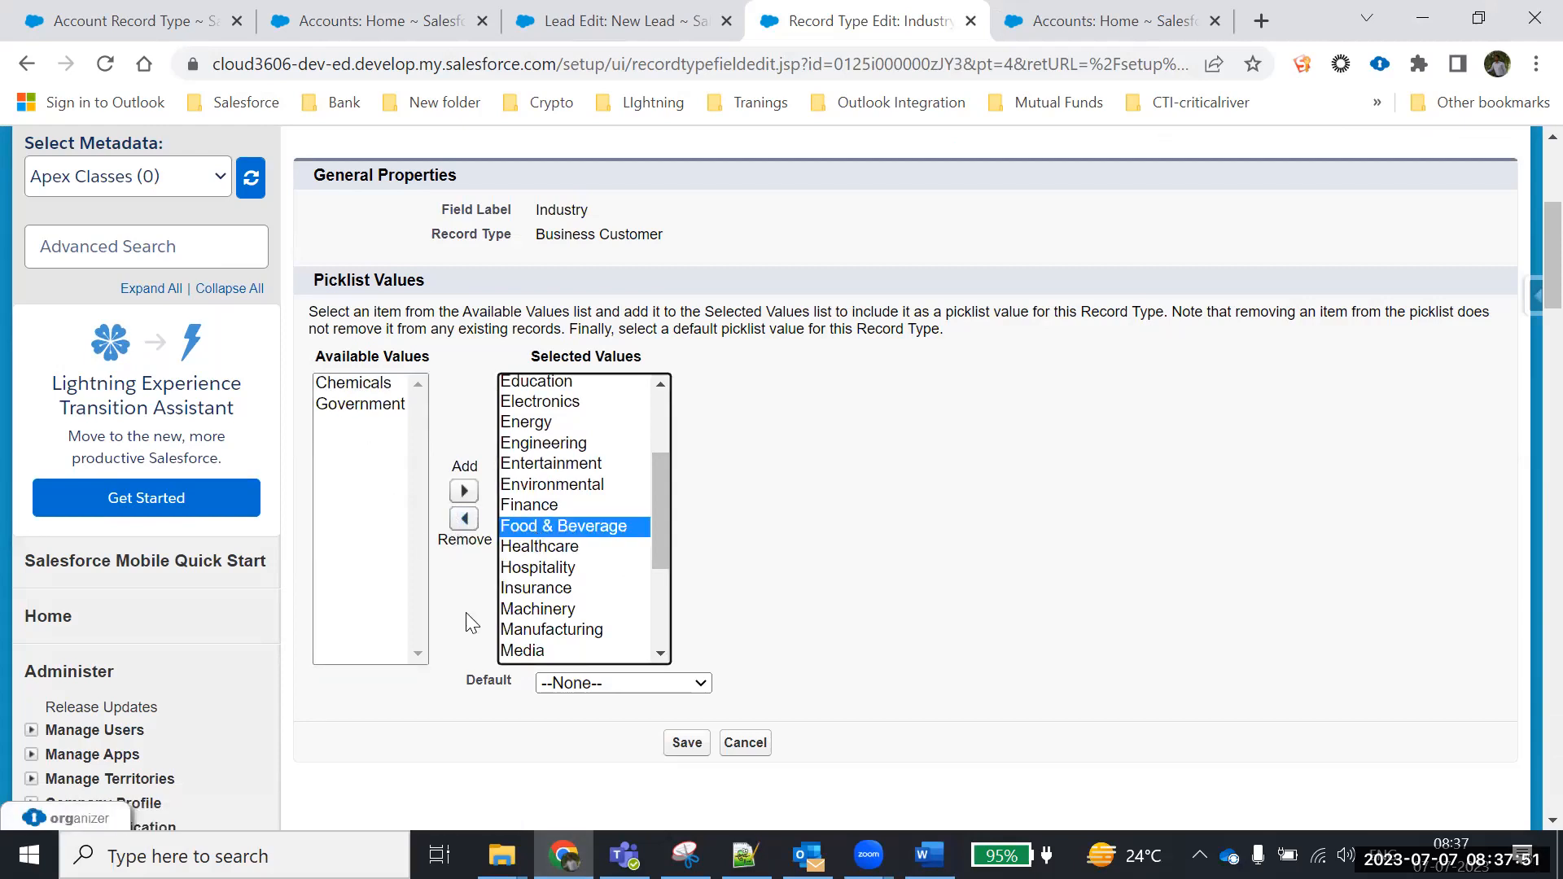
scroll(471, 623, down, 3)
click(675, 503)
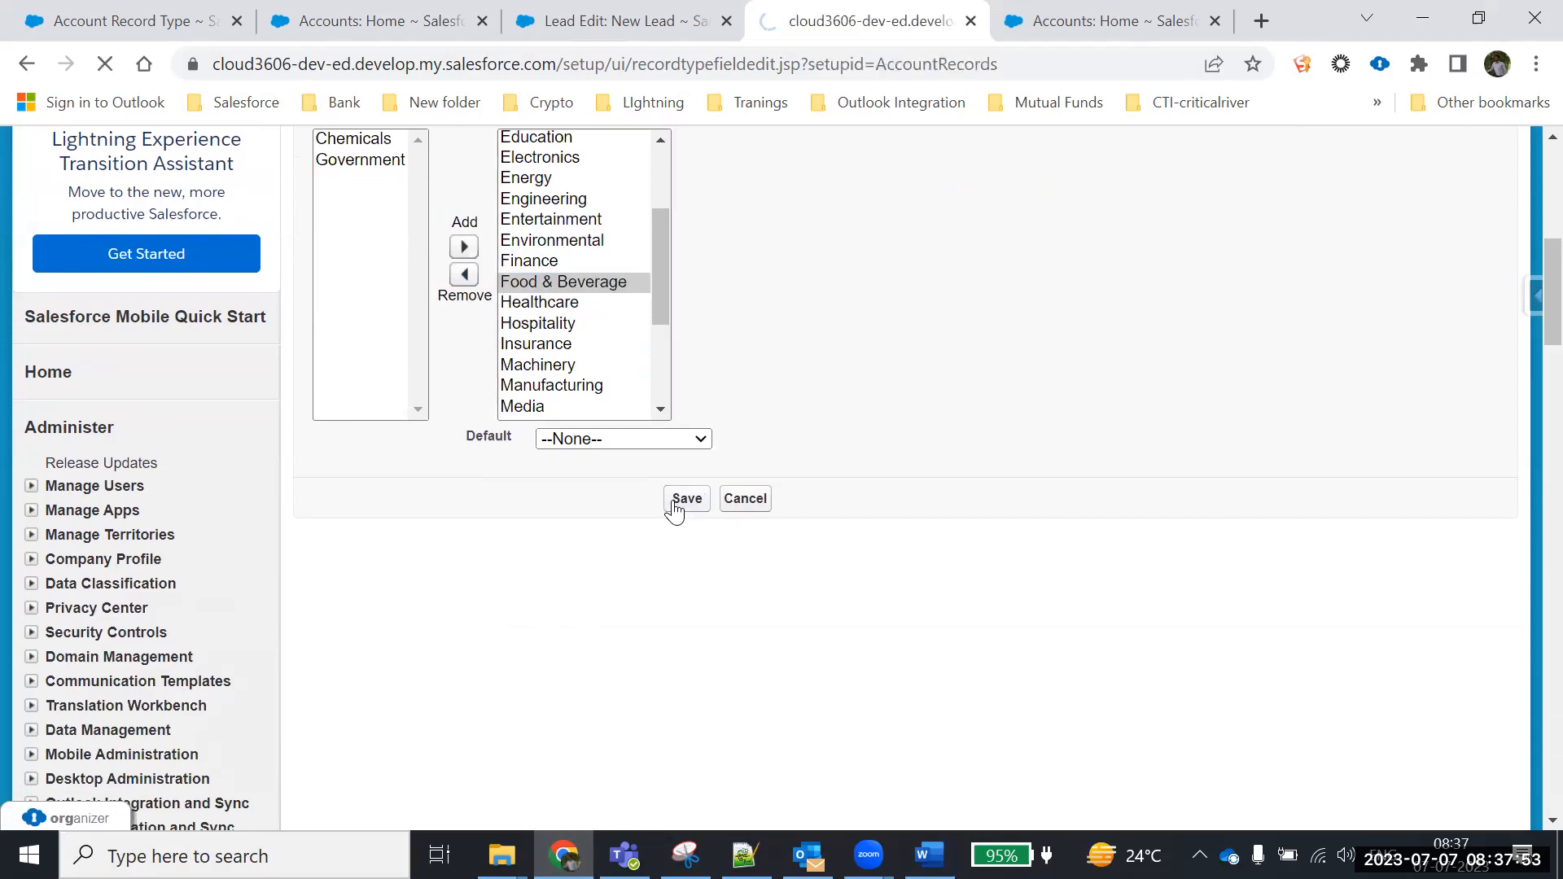
scroll(764, 599, down, 6)
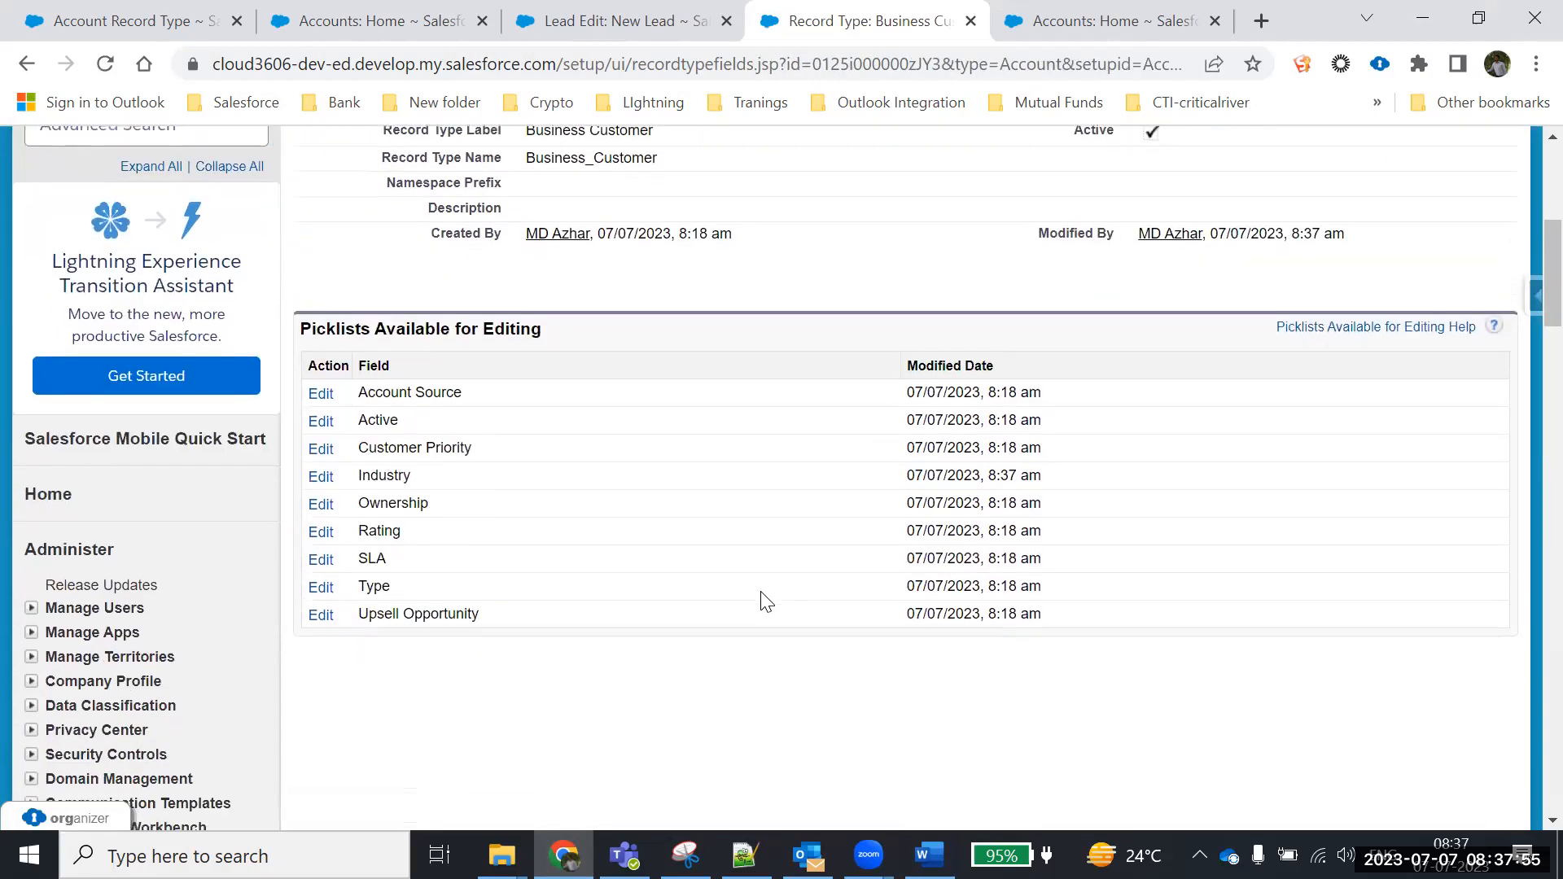
Remove Cold from Business Customer's Rating values, keeping Hot and Warm, and save
click(321, 533)
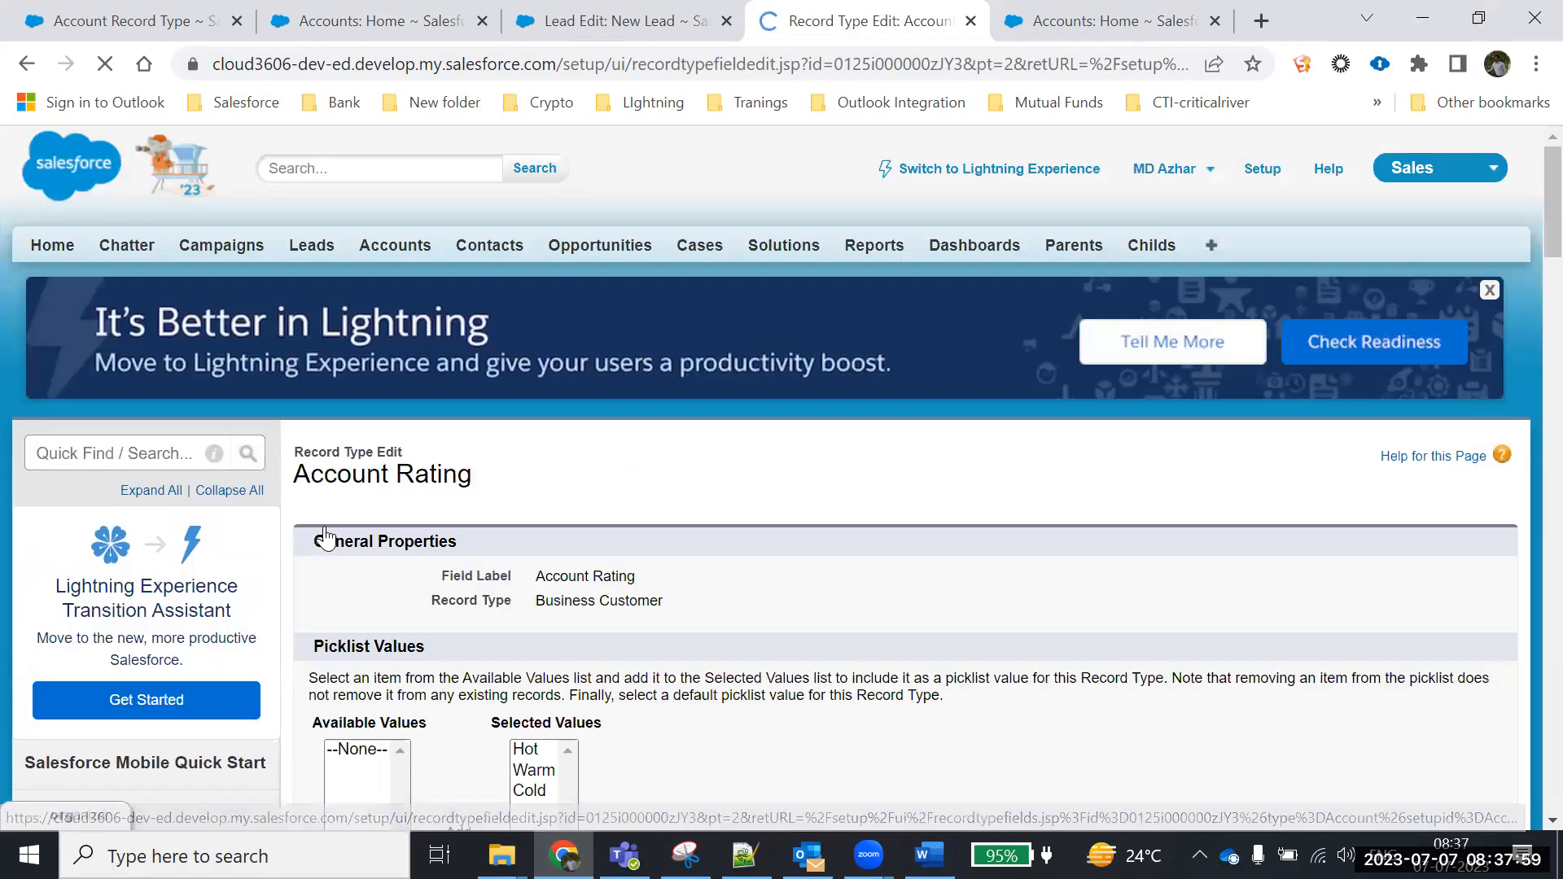
scroll(582, 560, down, 2)
click(531, 552)
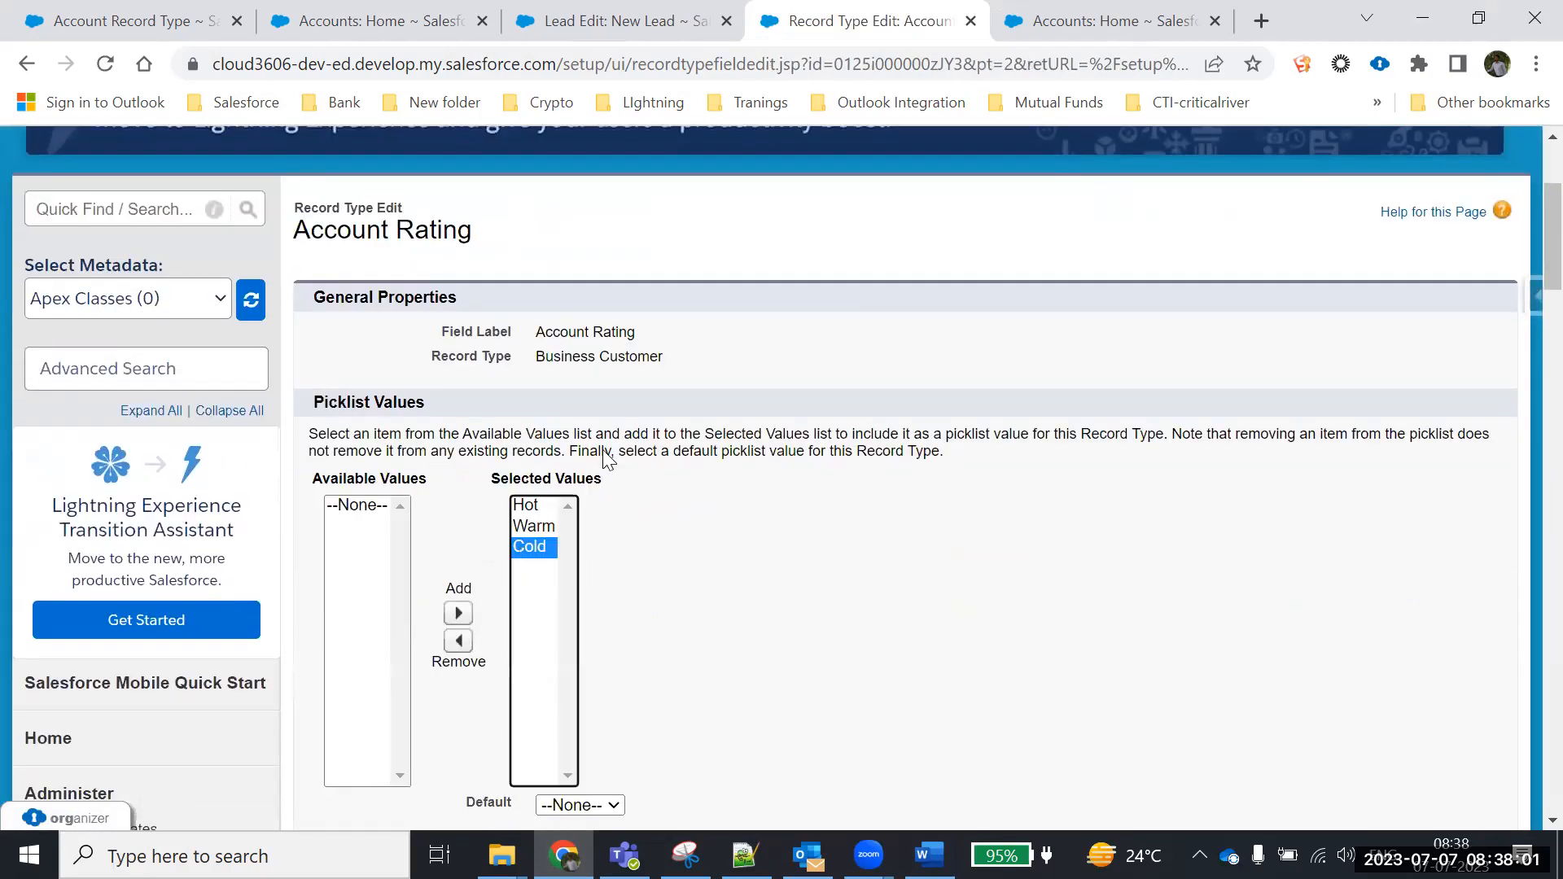
click(459, 640)
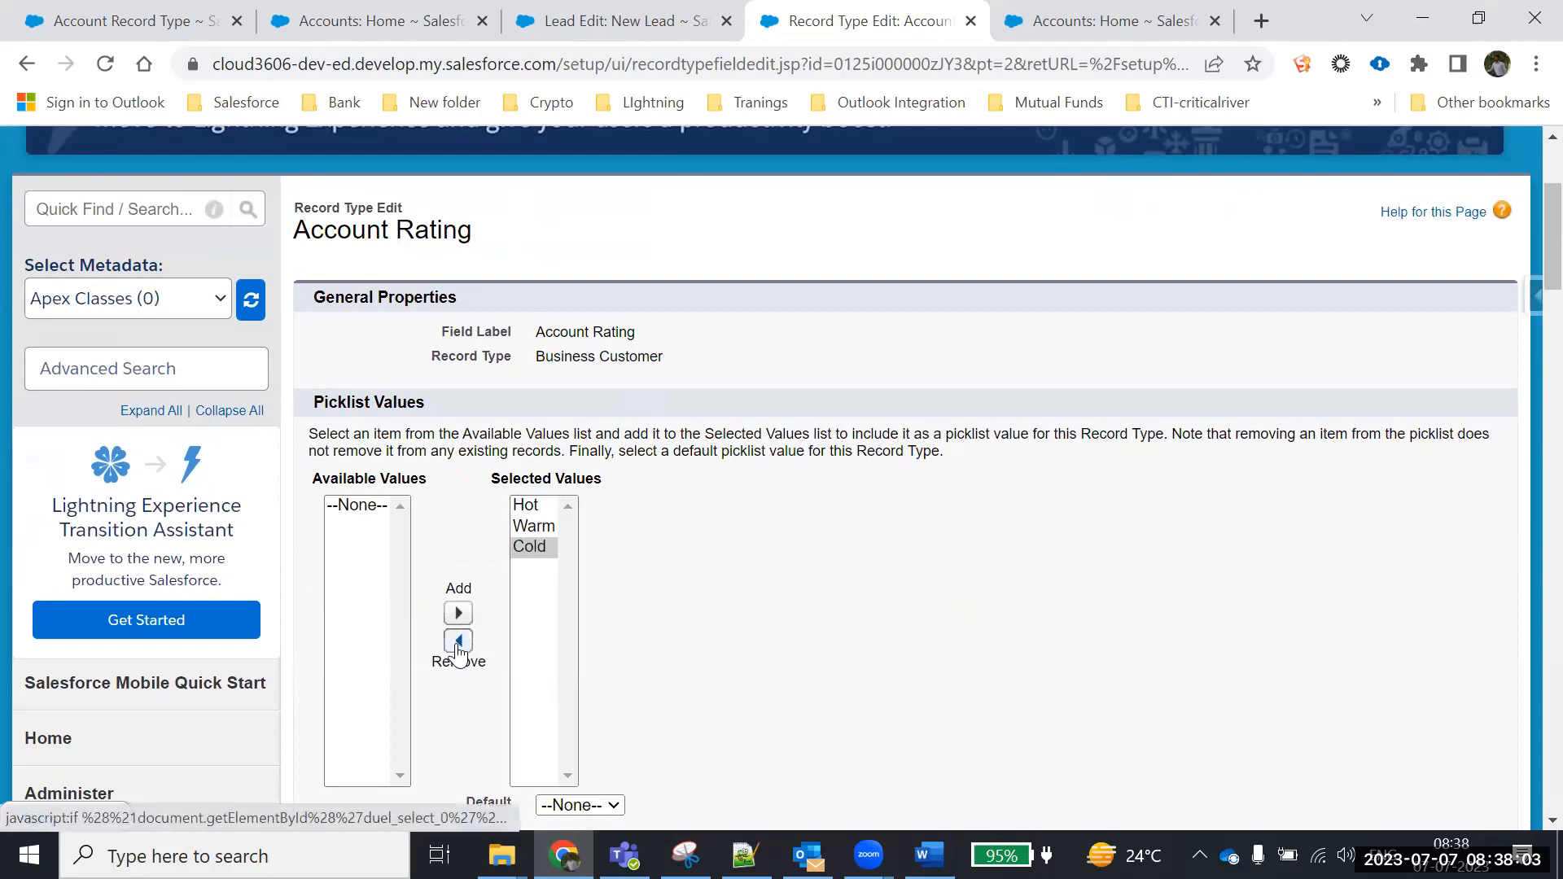
scroll(616, 584, down, 1)
scroll(644, 583, down, 3)
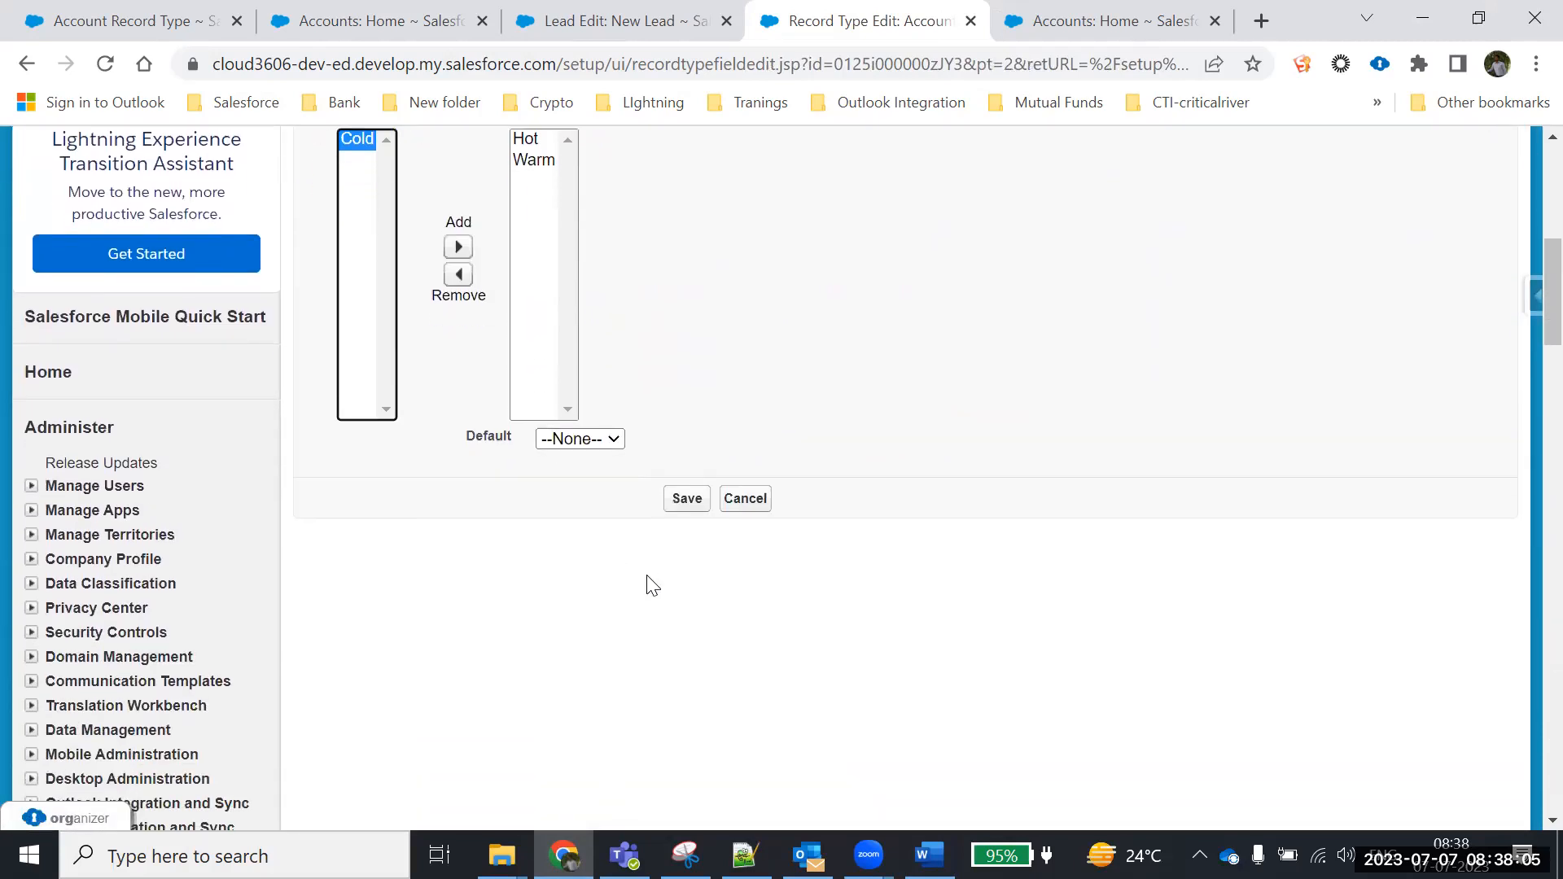
click(687, 499)
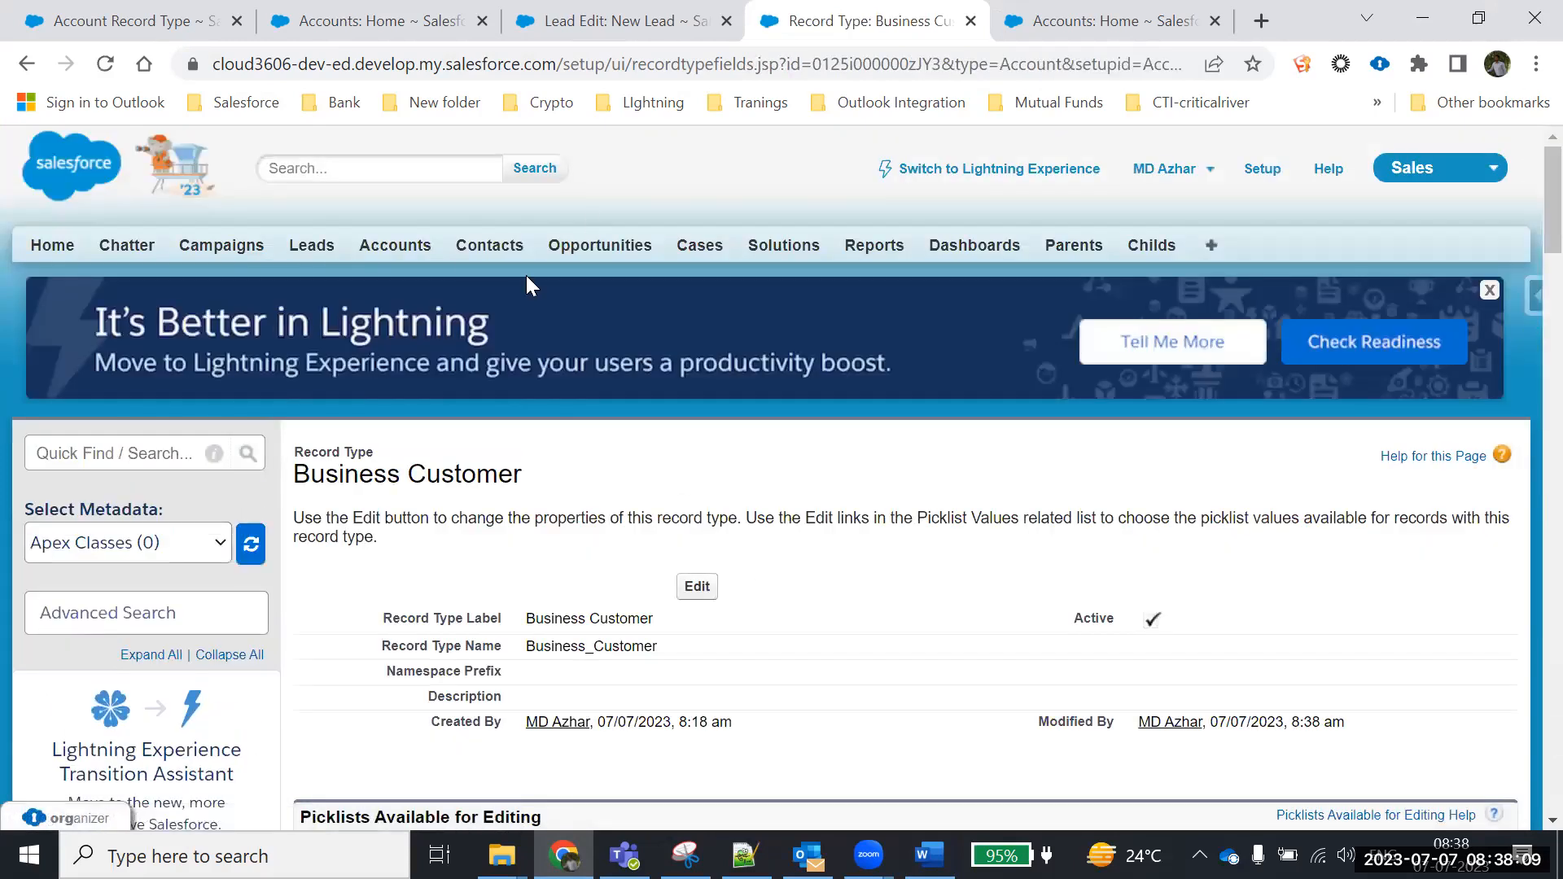
click(371, 22)
Start a new Business Customer account, check Rating shows only Hot and Warm, and duplicate the tab
click(690, 582)
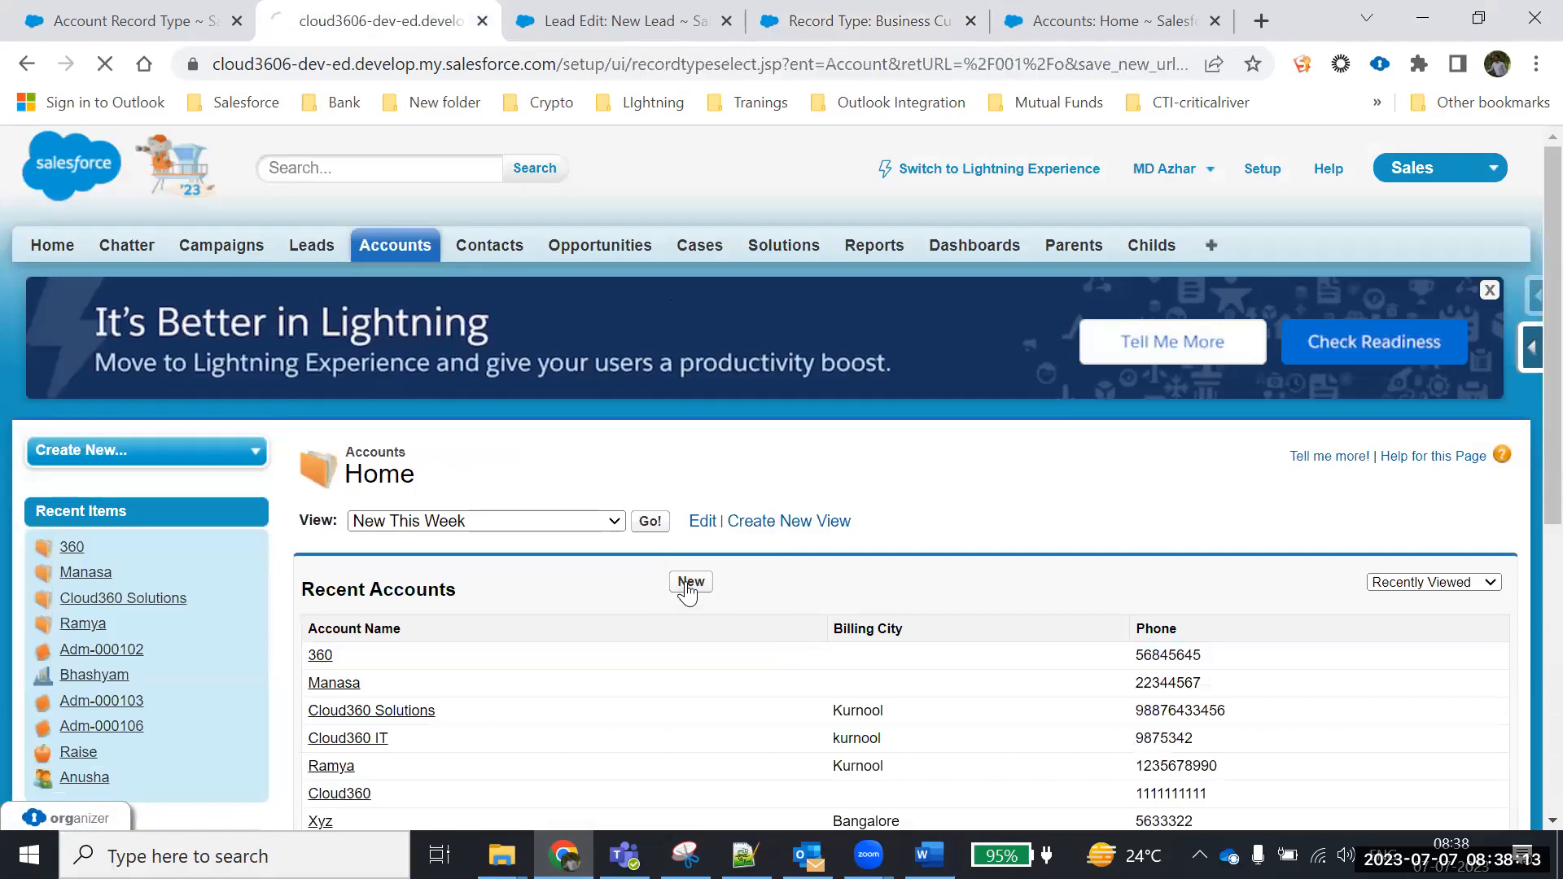
scroll(684, 592, down, 2)
click(595, 483)
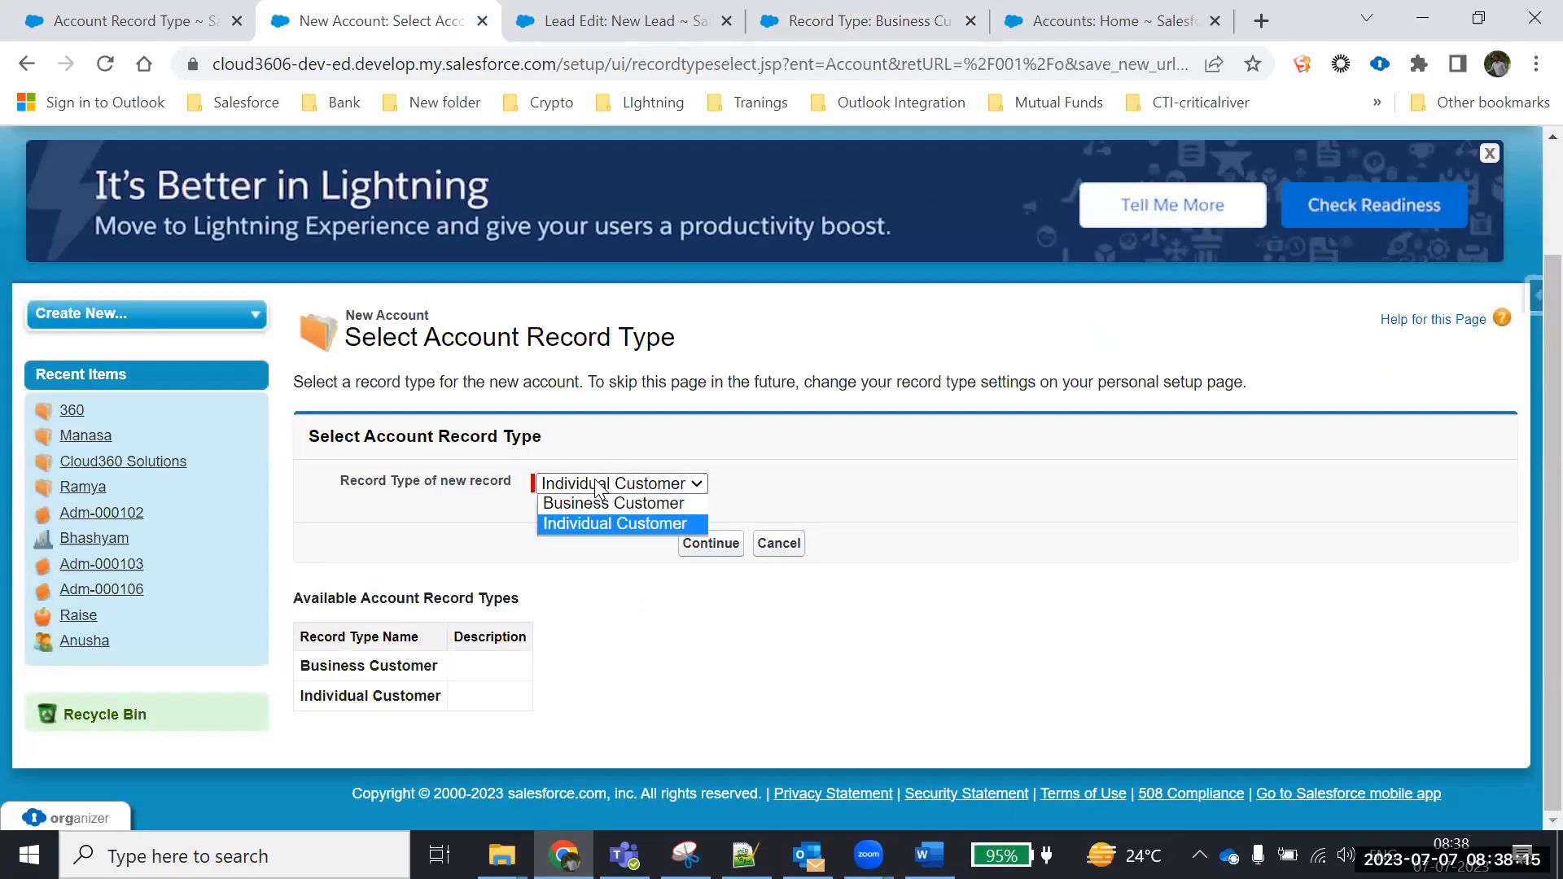
click(588, 505)
click(713, 545)
scroll(733, 567, down, 3)
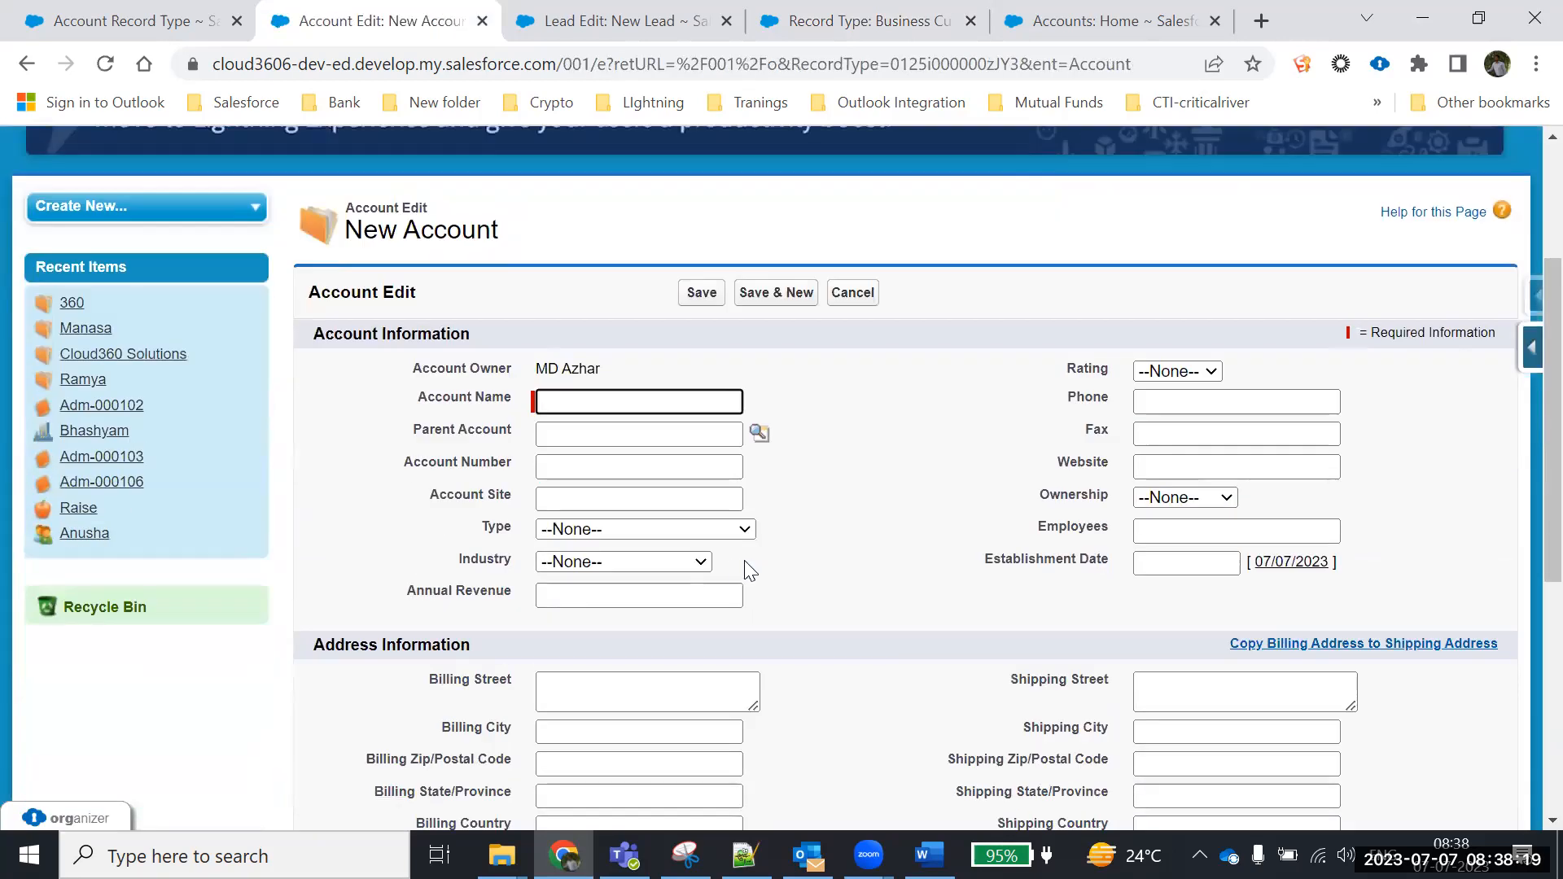
click(1194, 372)
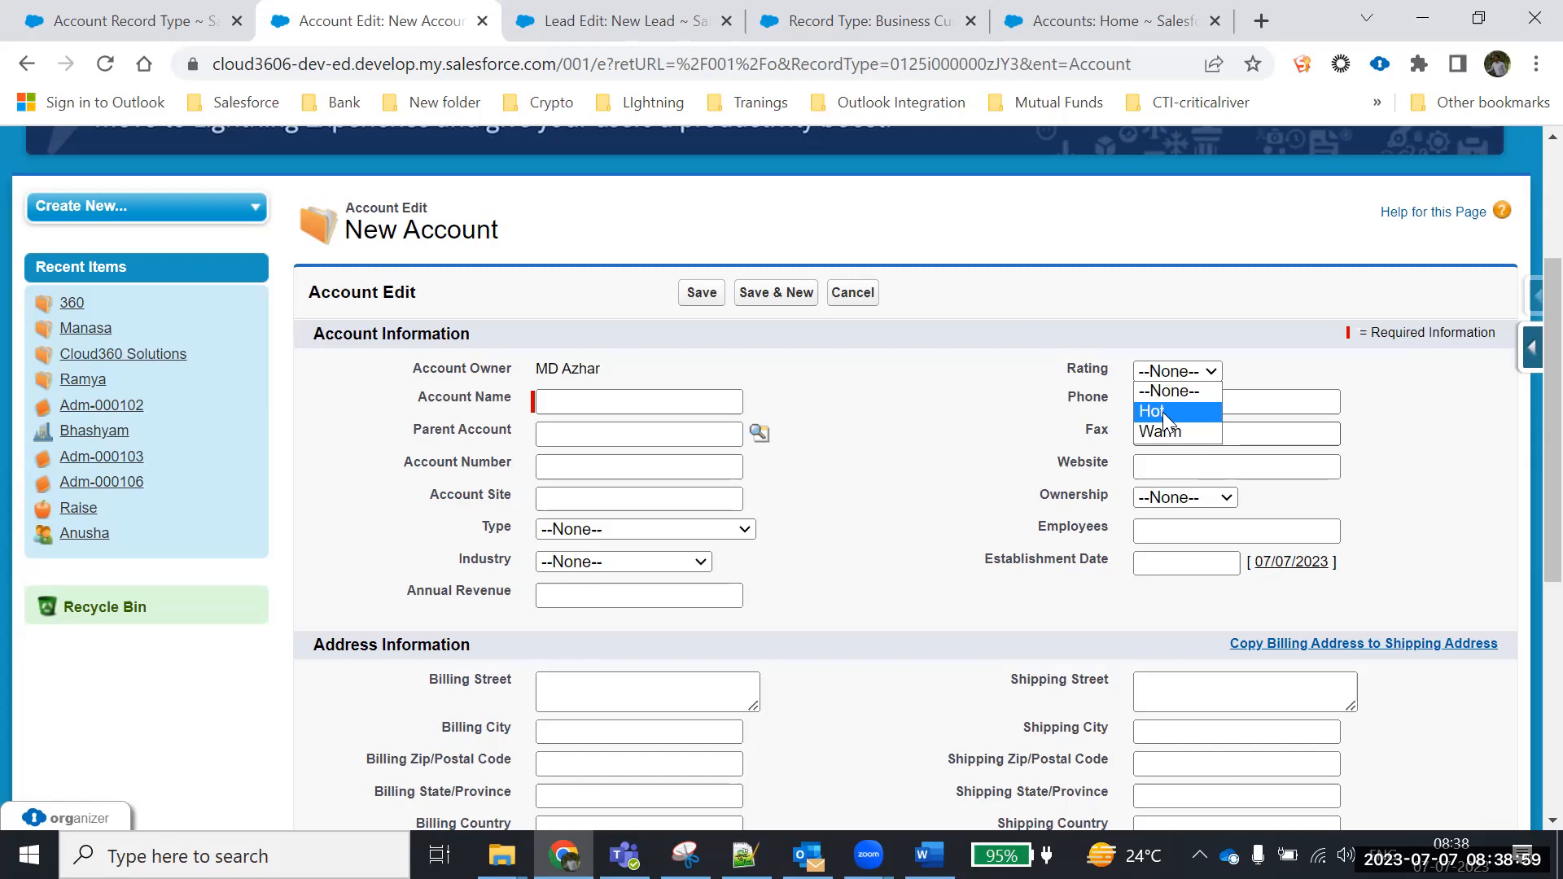
right_click(435, 27)
click(488, 182)
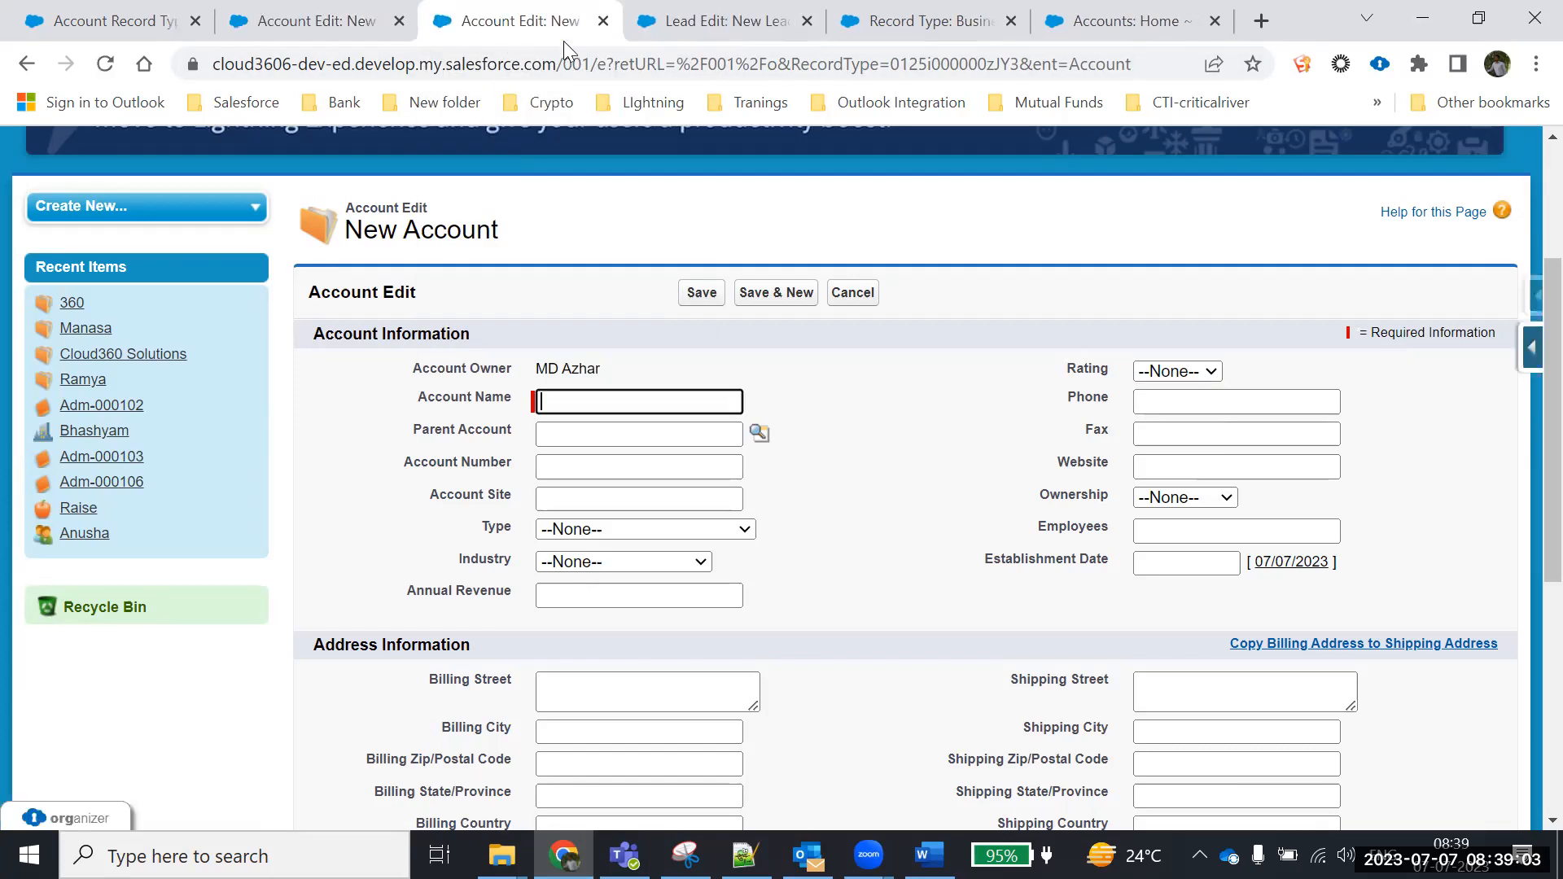
In the duplicate tab, start a new Individual Customer account and check its Rating values
click(839, 293)
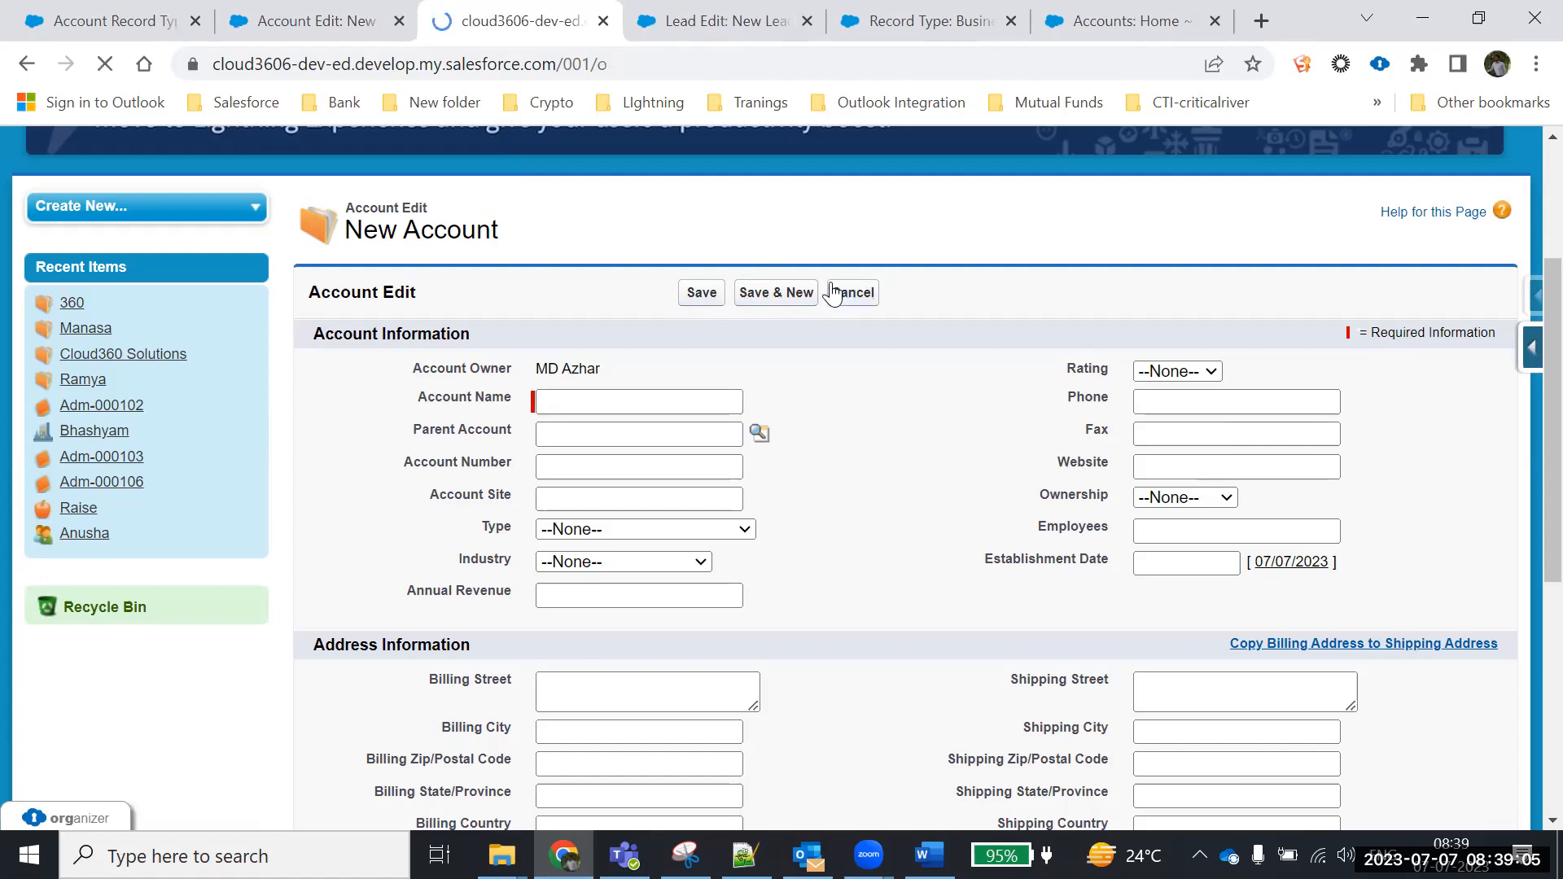
scroll(726, 236, down, 3)
click(688, 217)
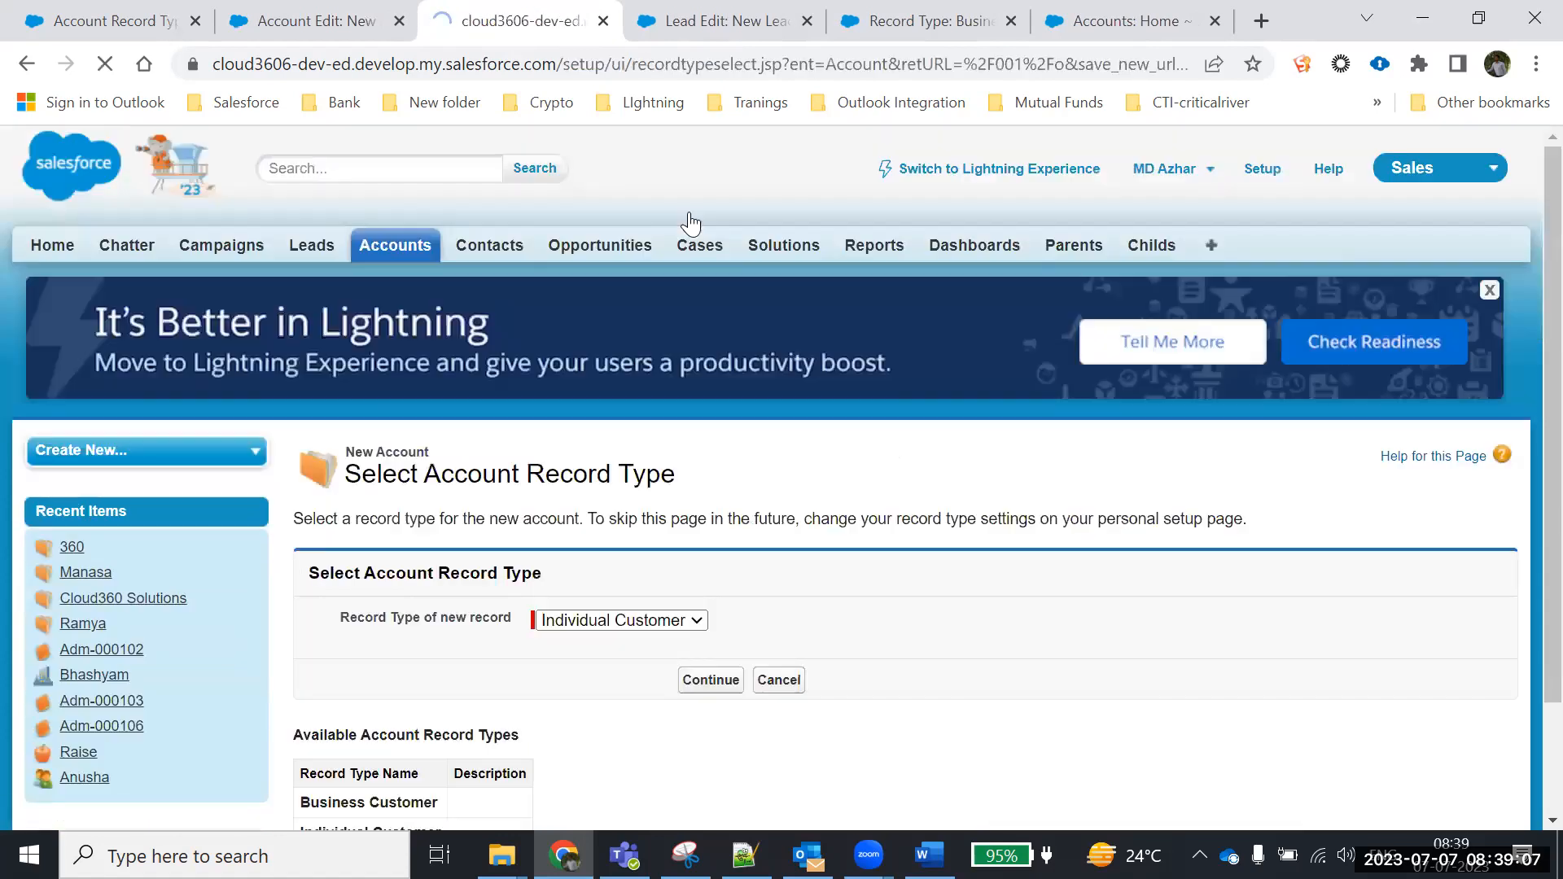
scroll(675, 496, down, 2)
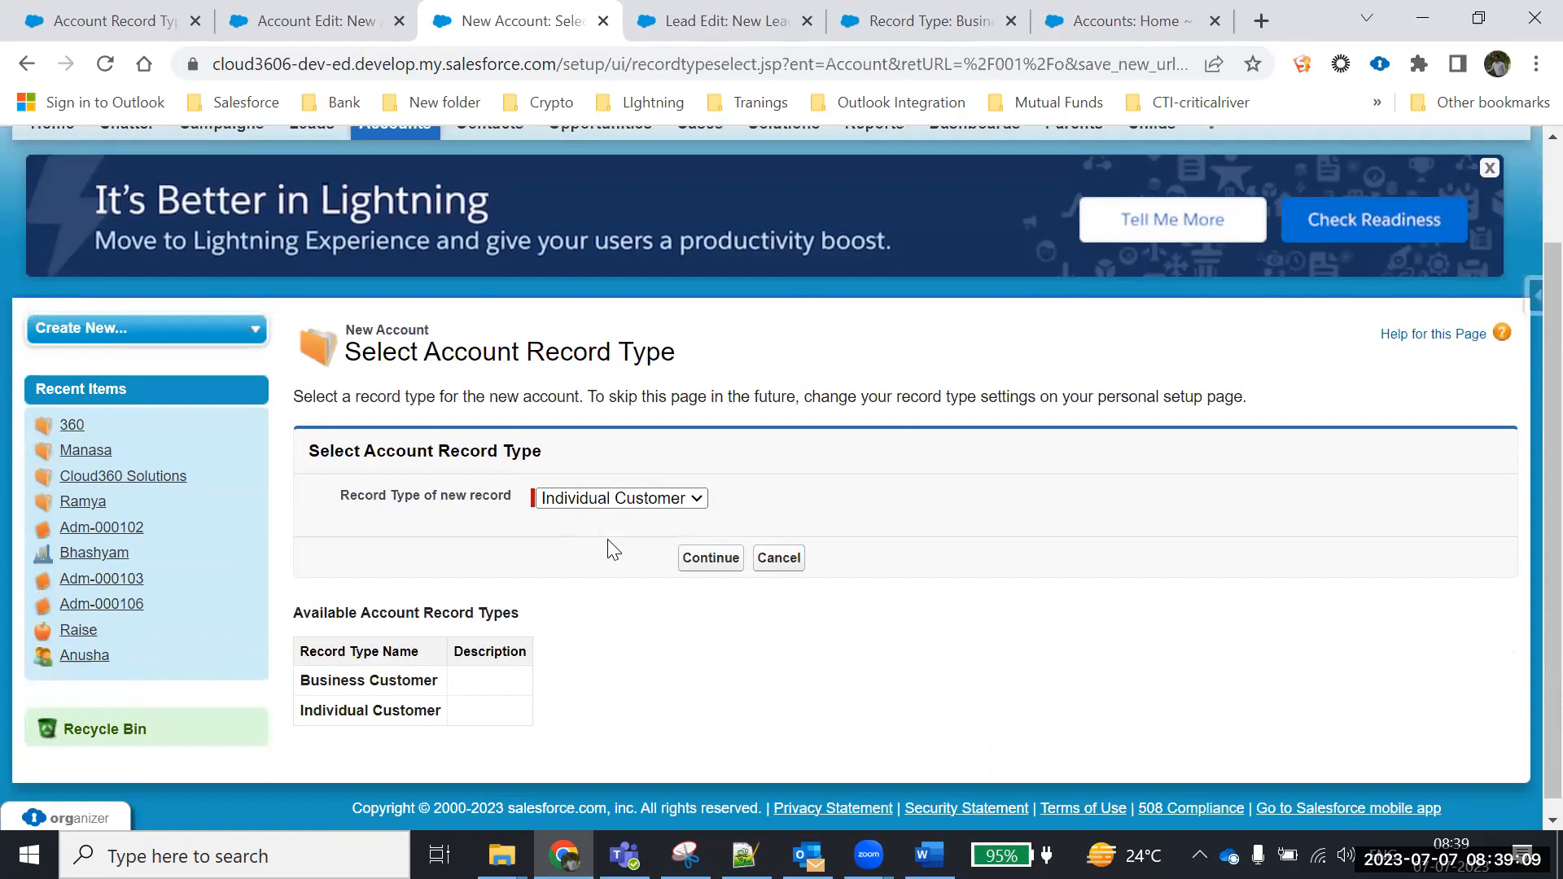
click(711, 558)
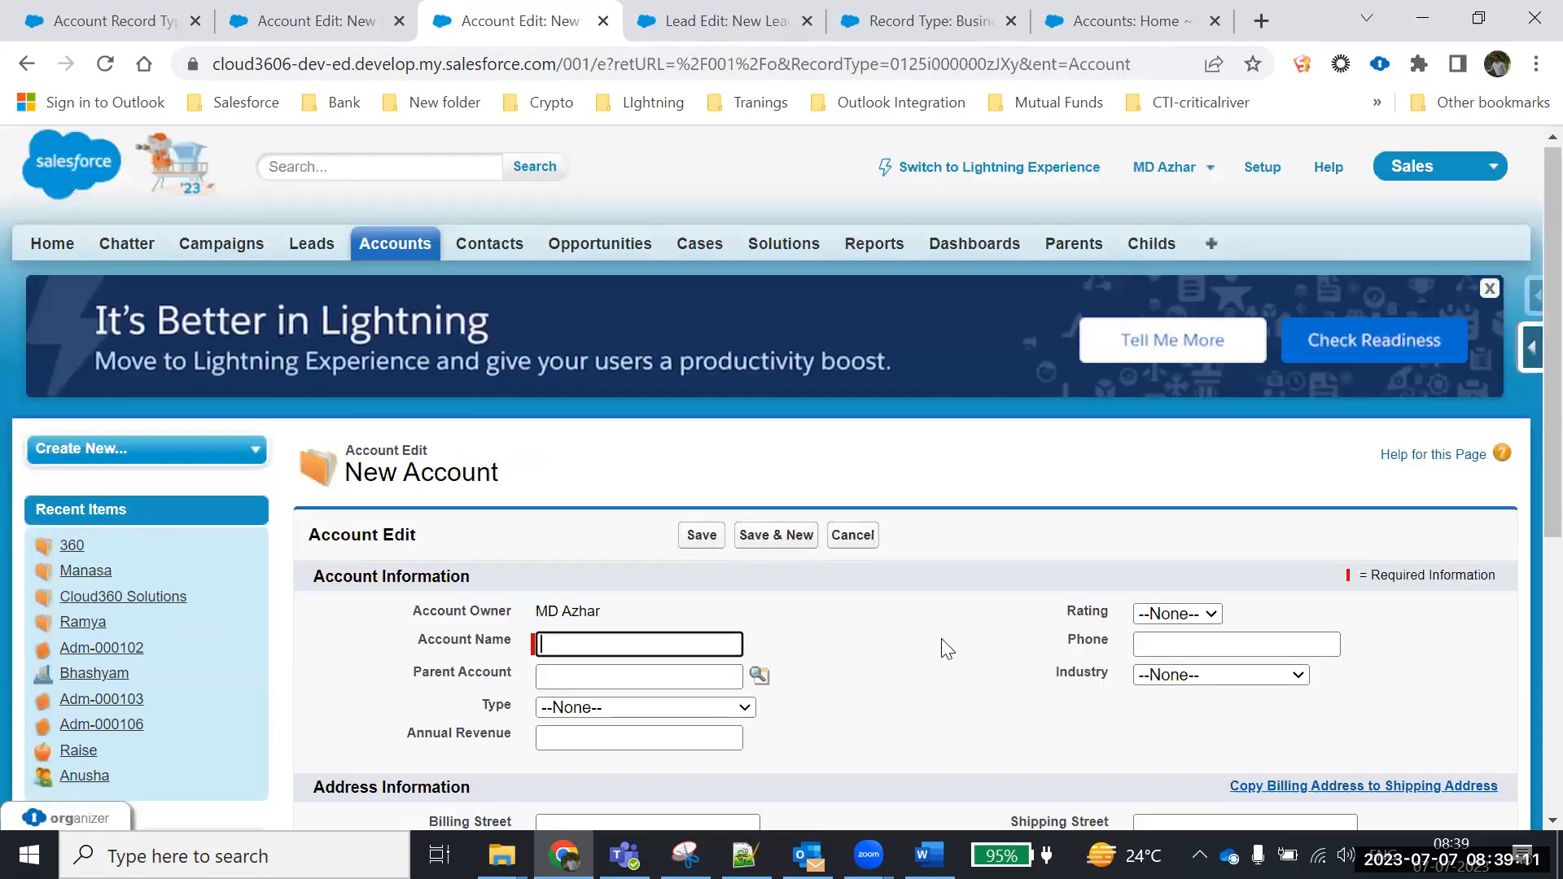
scroll(947, 649, down, 2)
click(1187, 495)
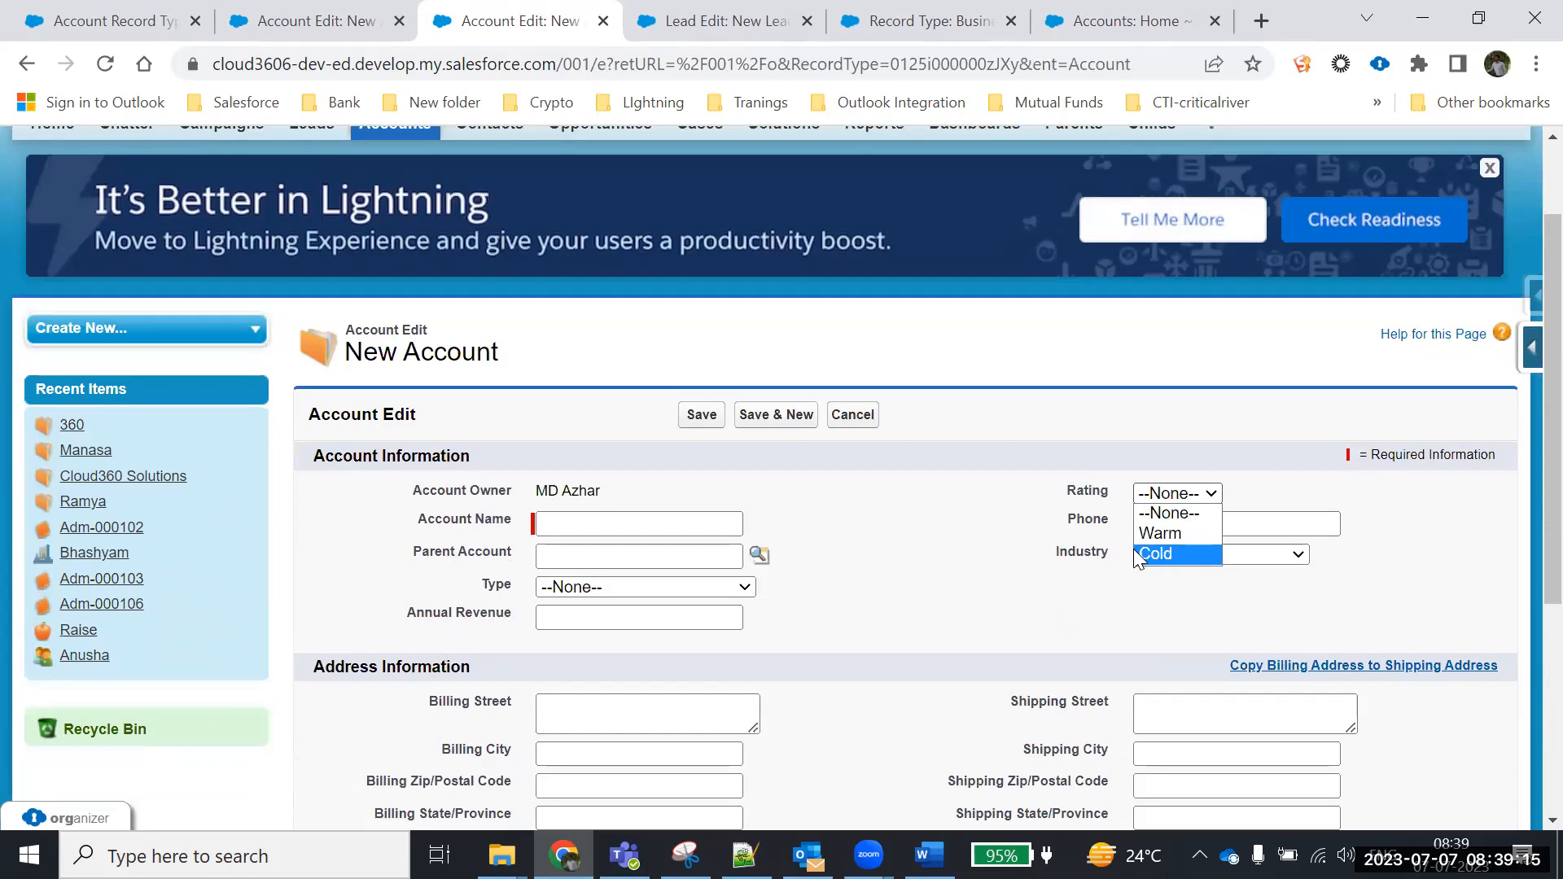
Compare the Rating values between the Business Customer and Individual Customer forms
click(313, 20)
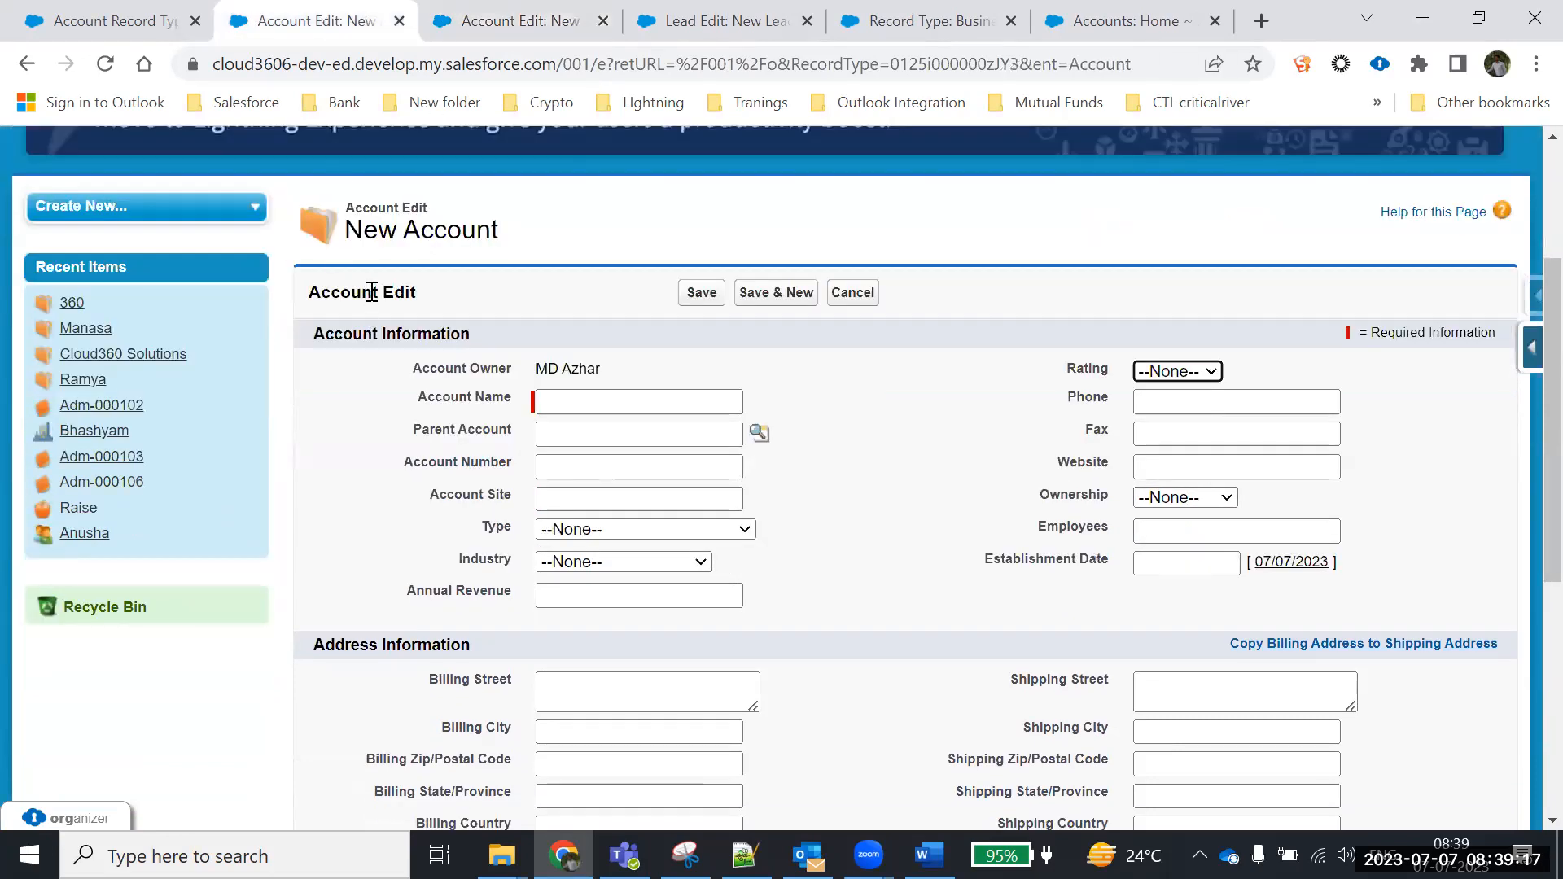
scroll(372, 292, up, 1)
click(1197, 498)
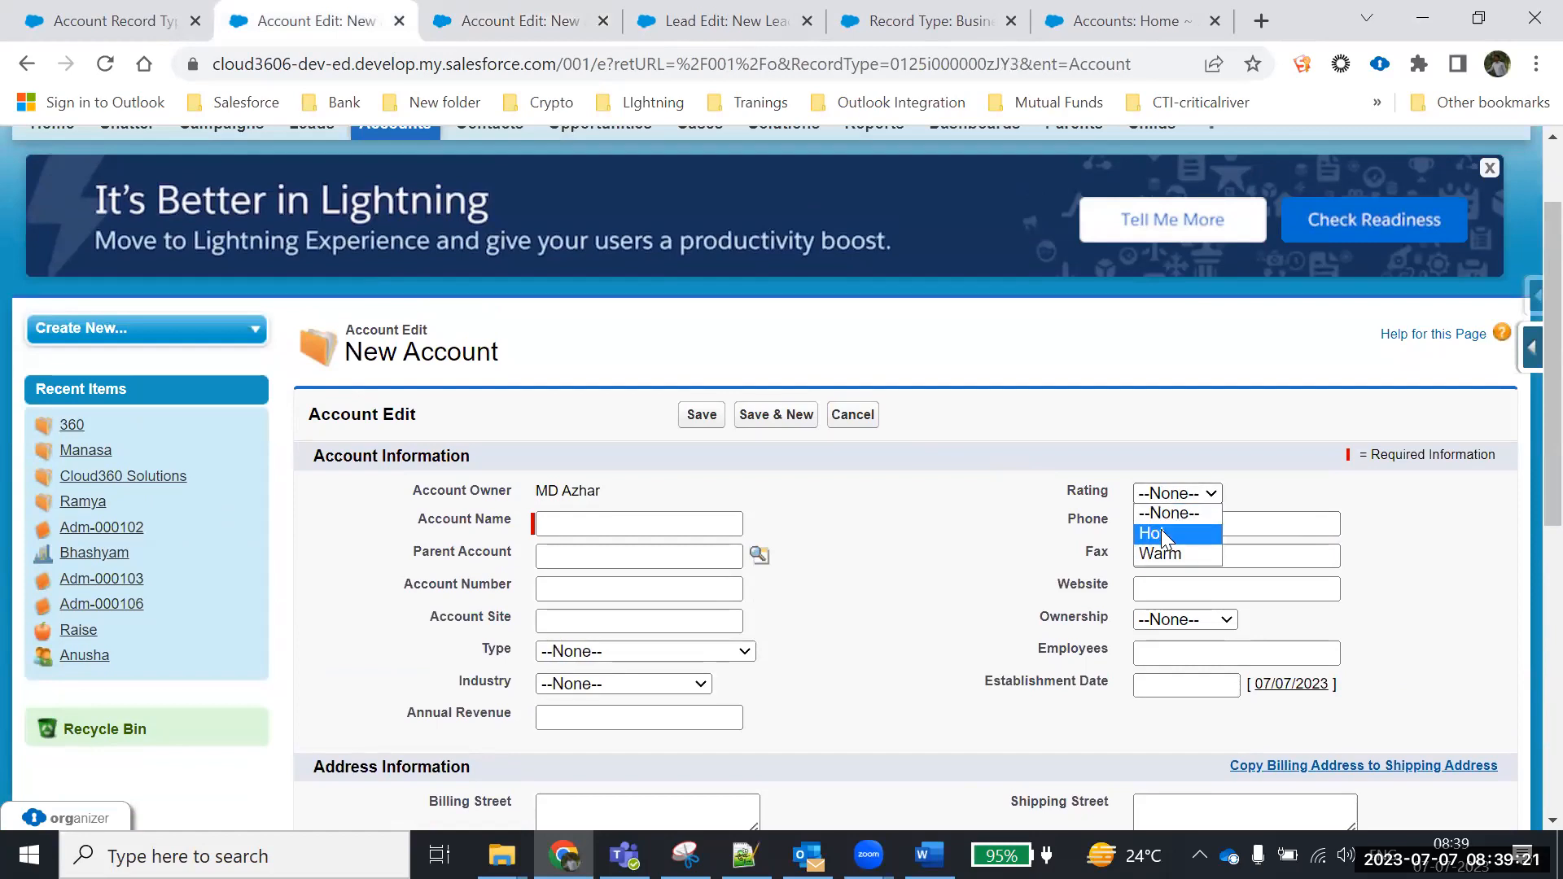
key(ctrl+Tab)
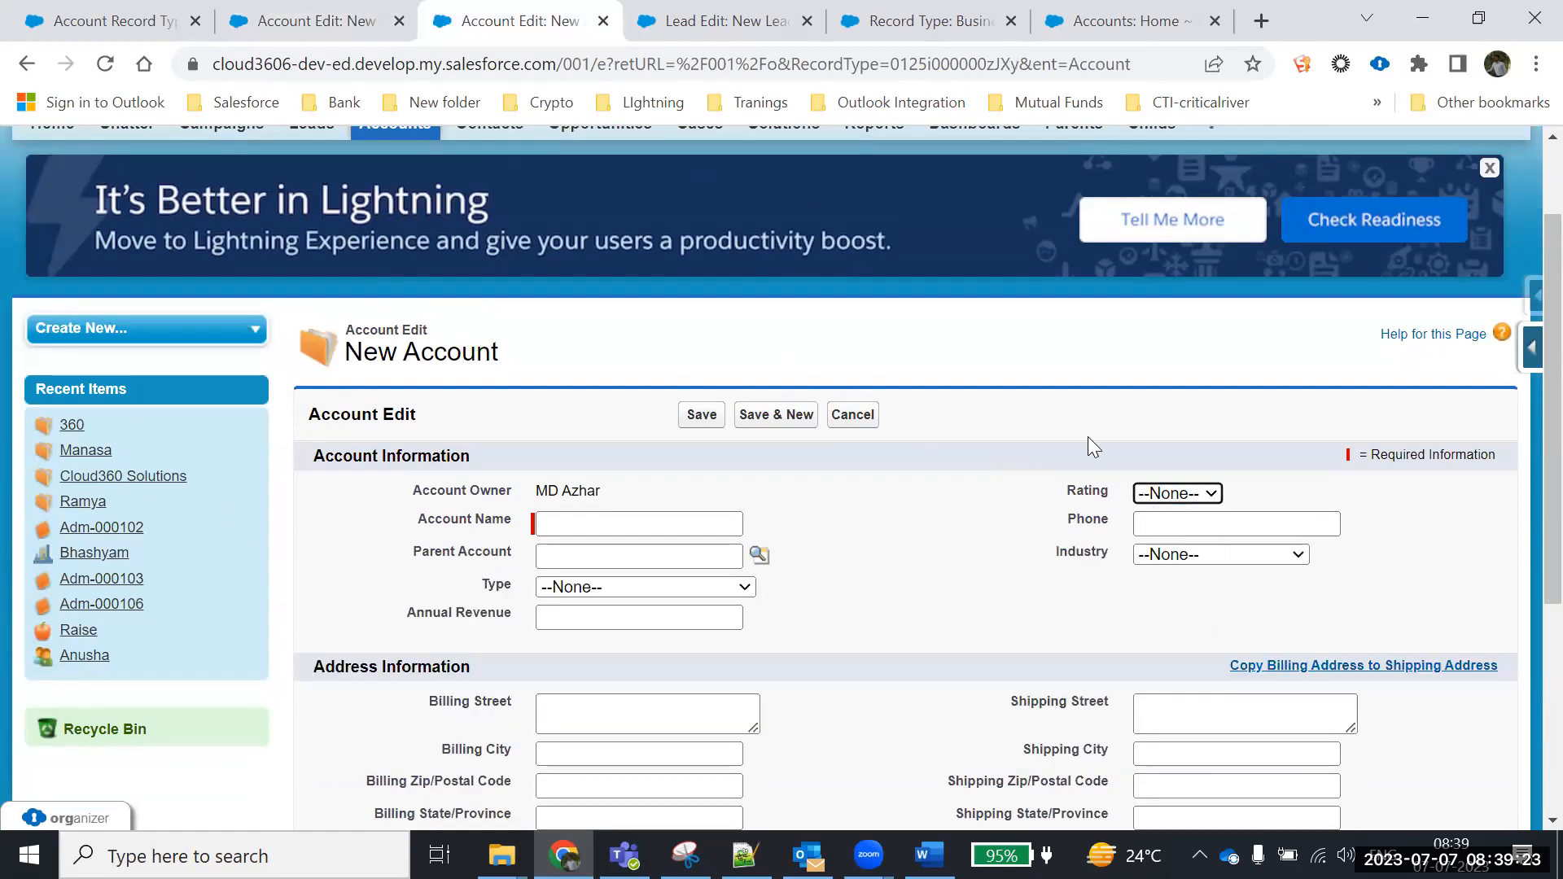
click(1188, 493)
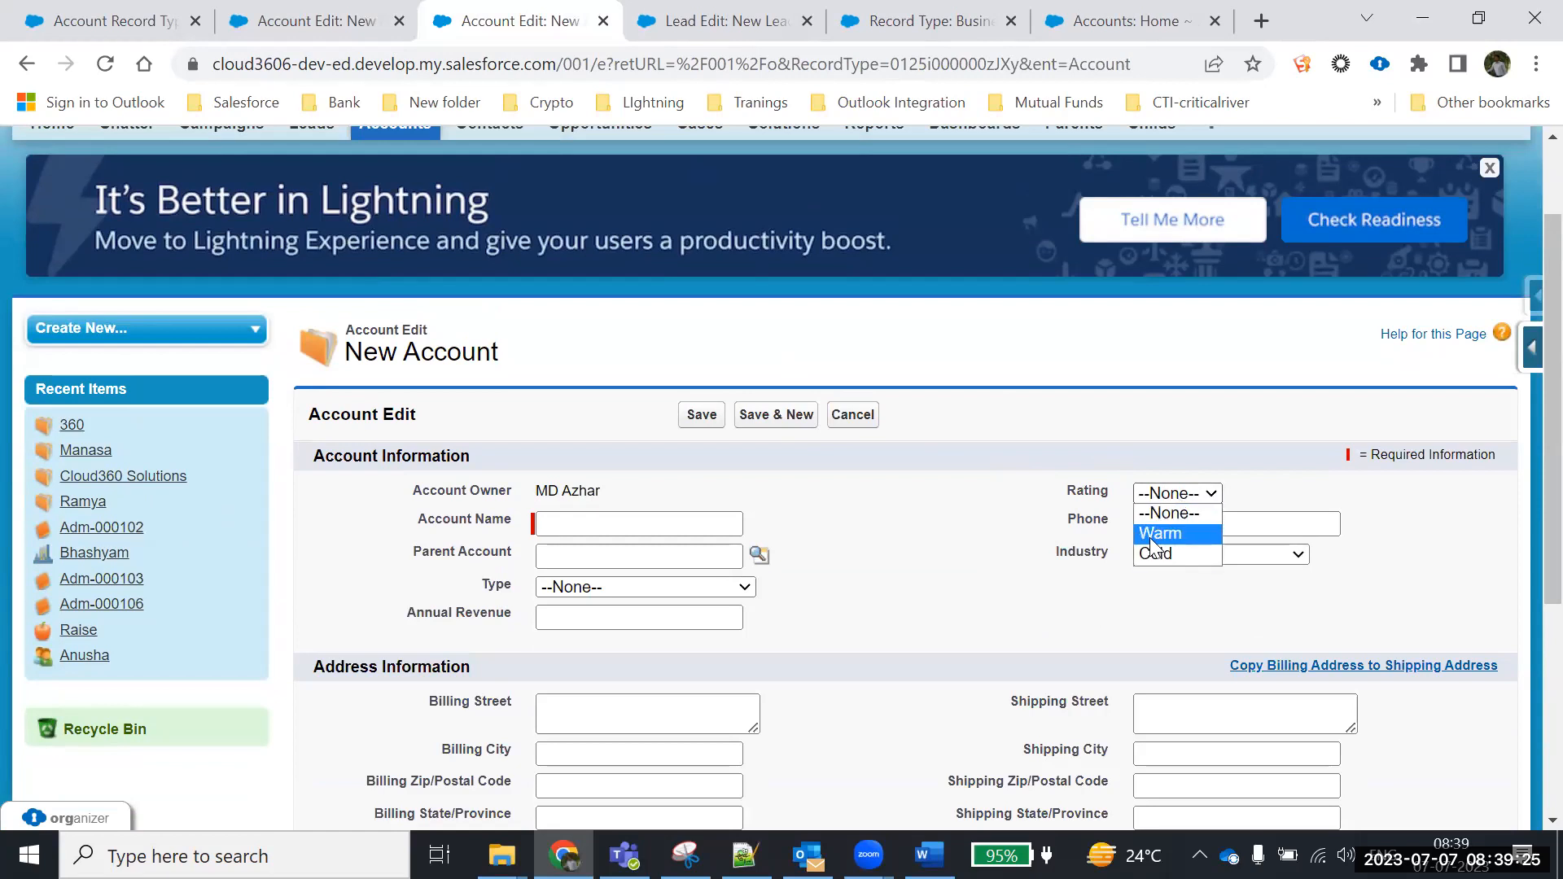
click(350, 9)
click(1206, 497)
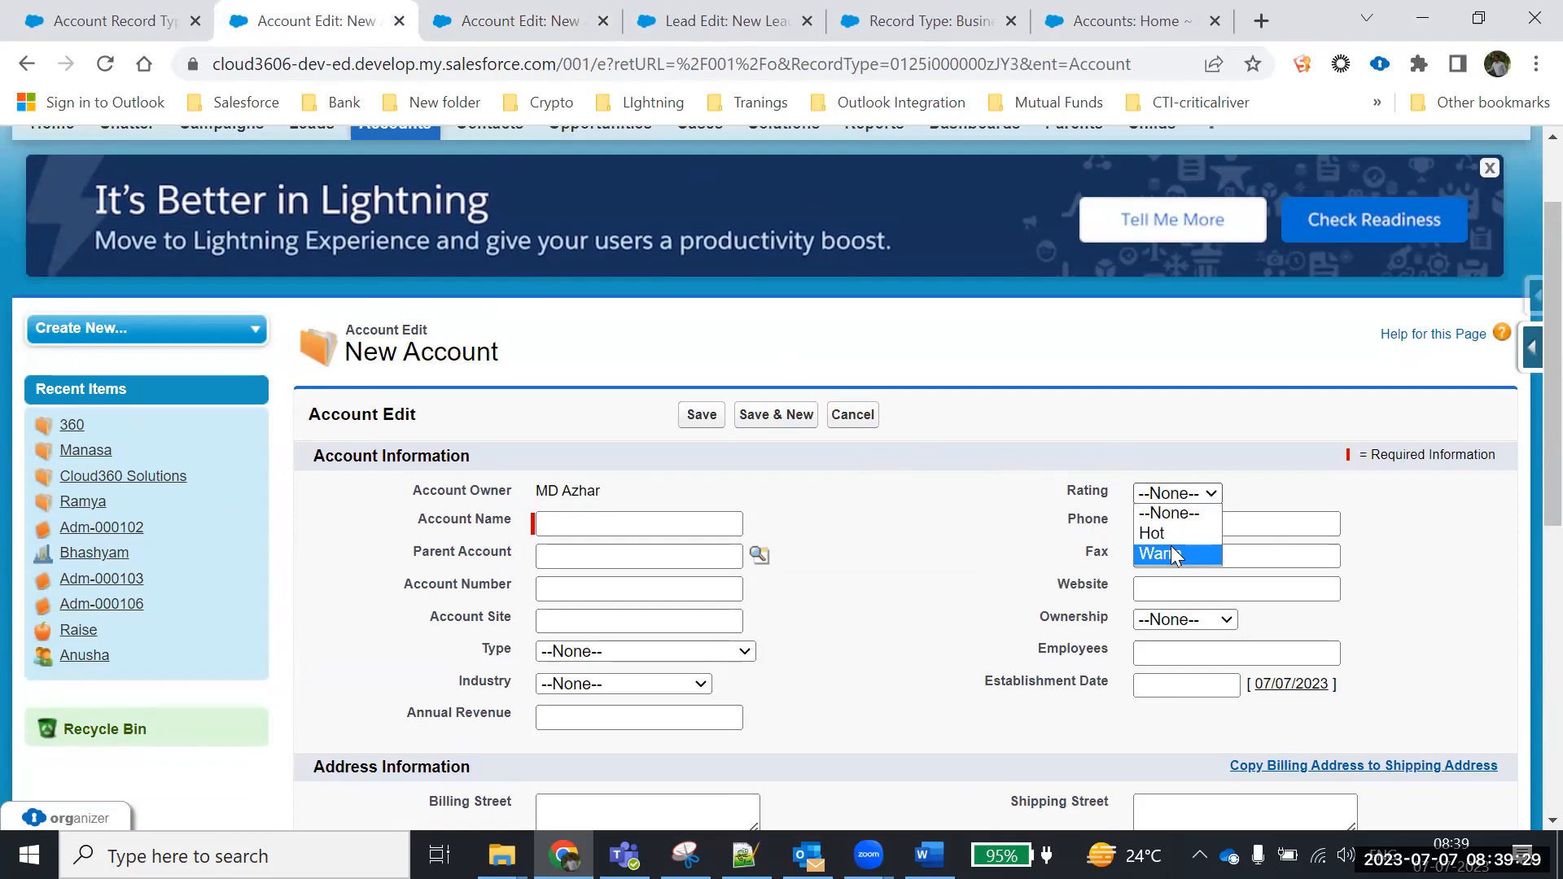
click(1065, 496)
drag(1066, 494, 1112, 497)
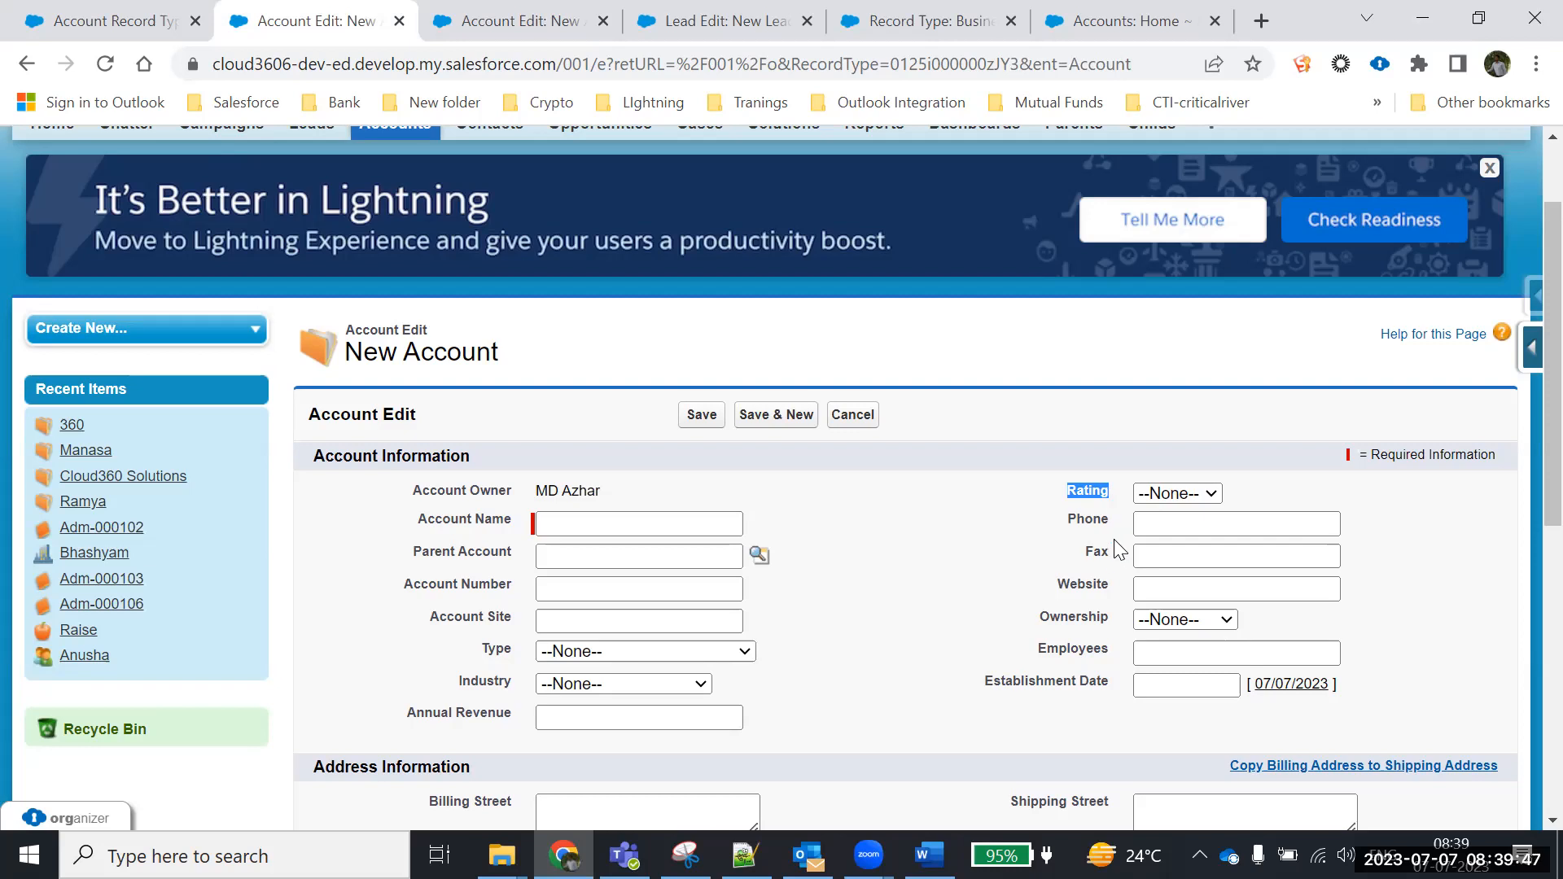
Compare the Industry values between the Business Customer and Individual Customer forms
scroll(1118, 544, down, 3)
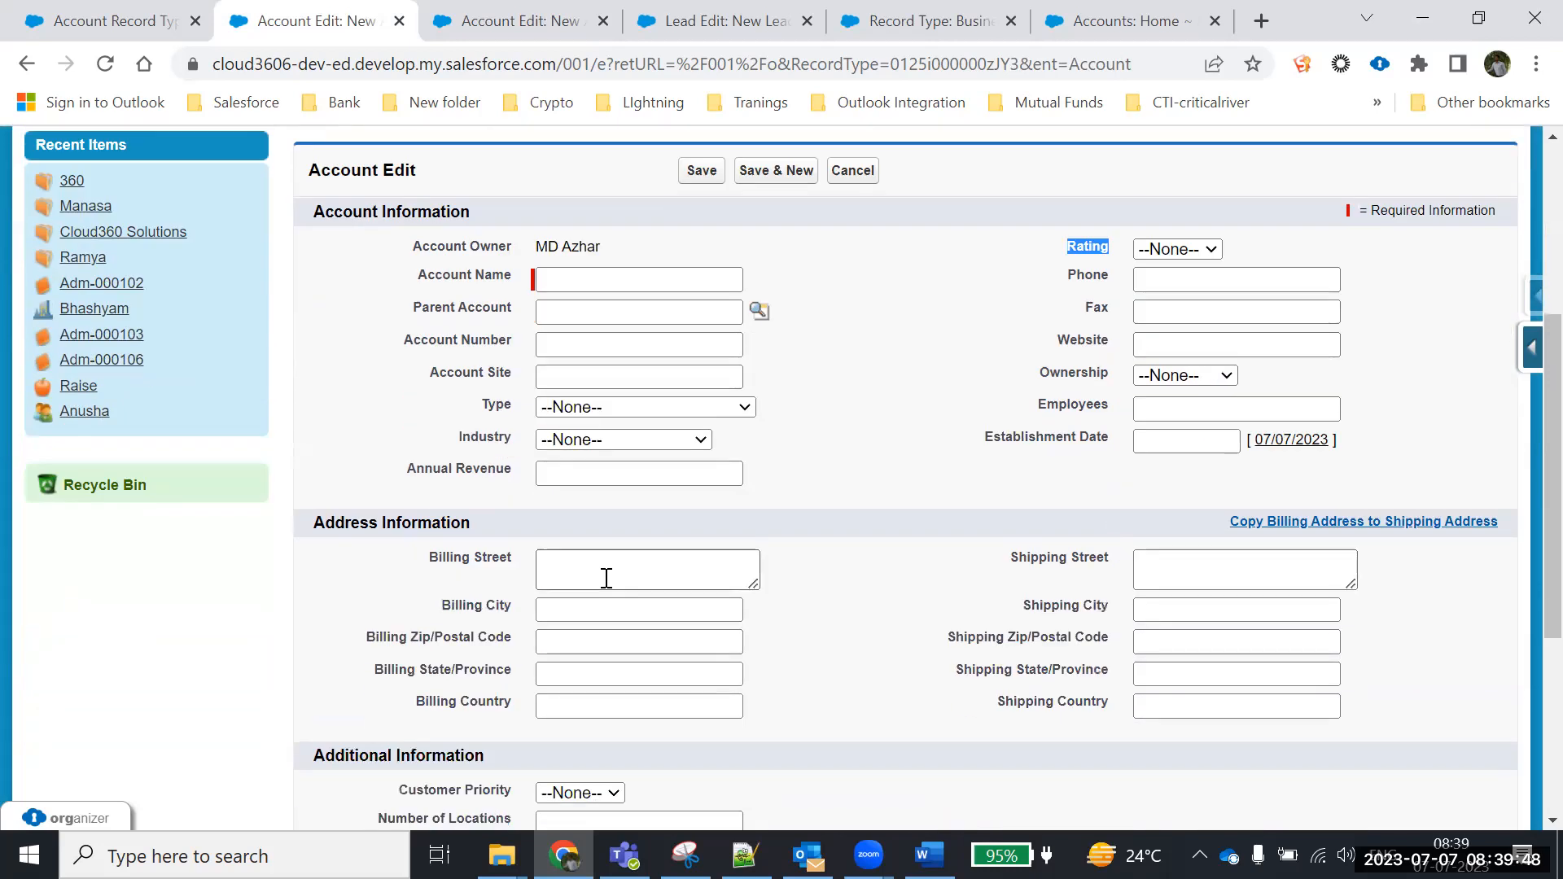
click(595, 444)
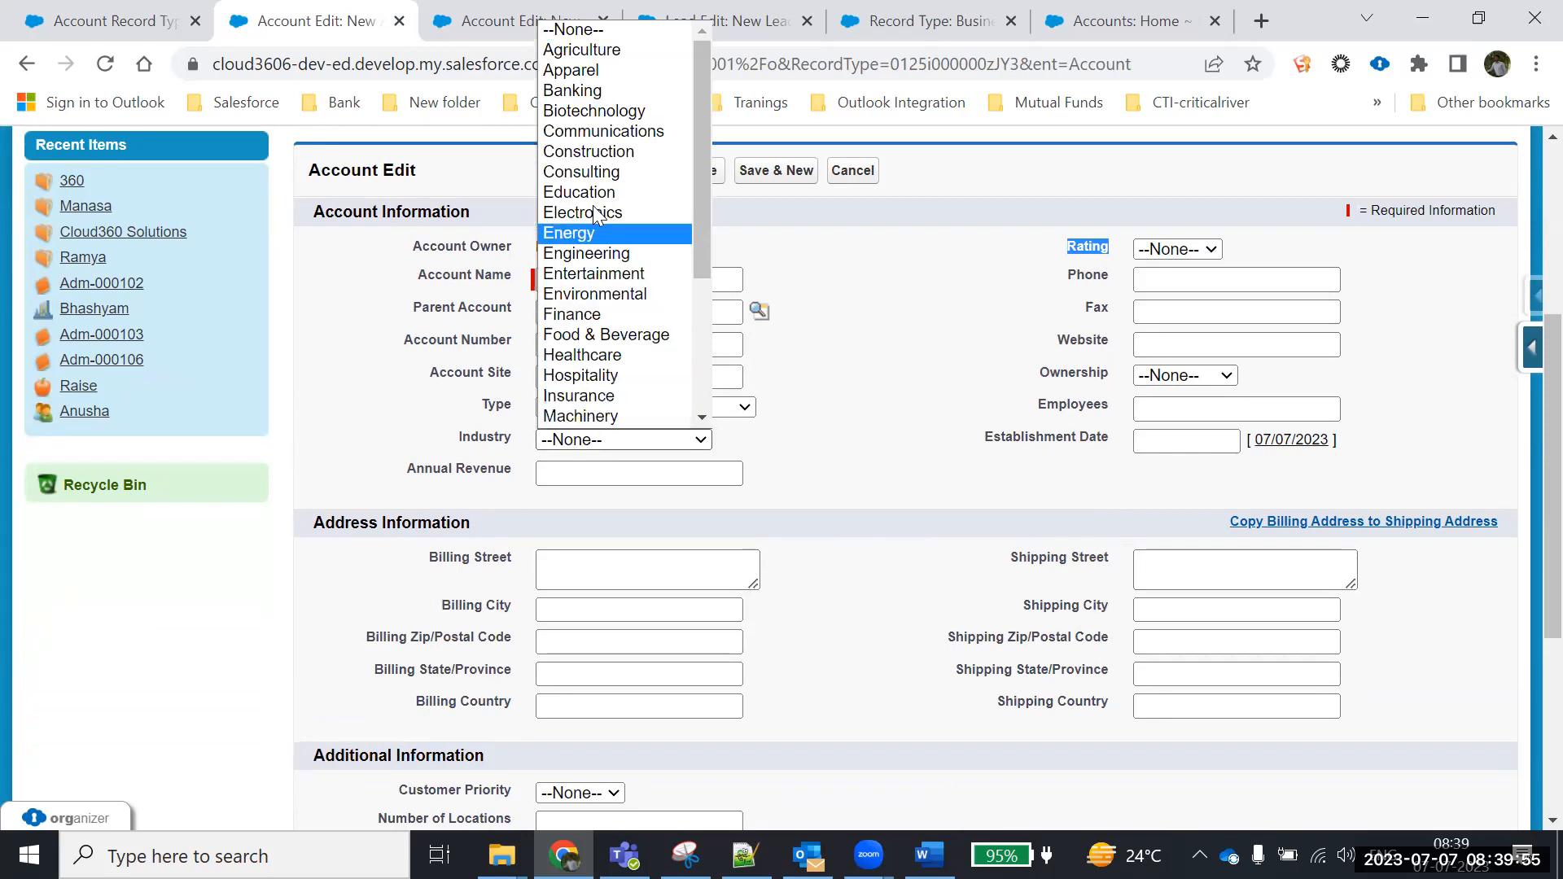
click(488, 20)
click(1221, 433)
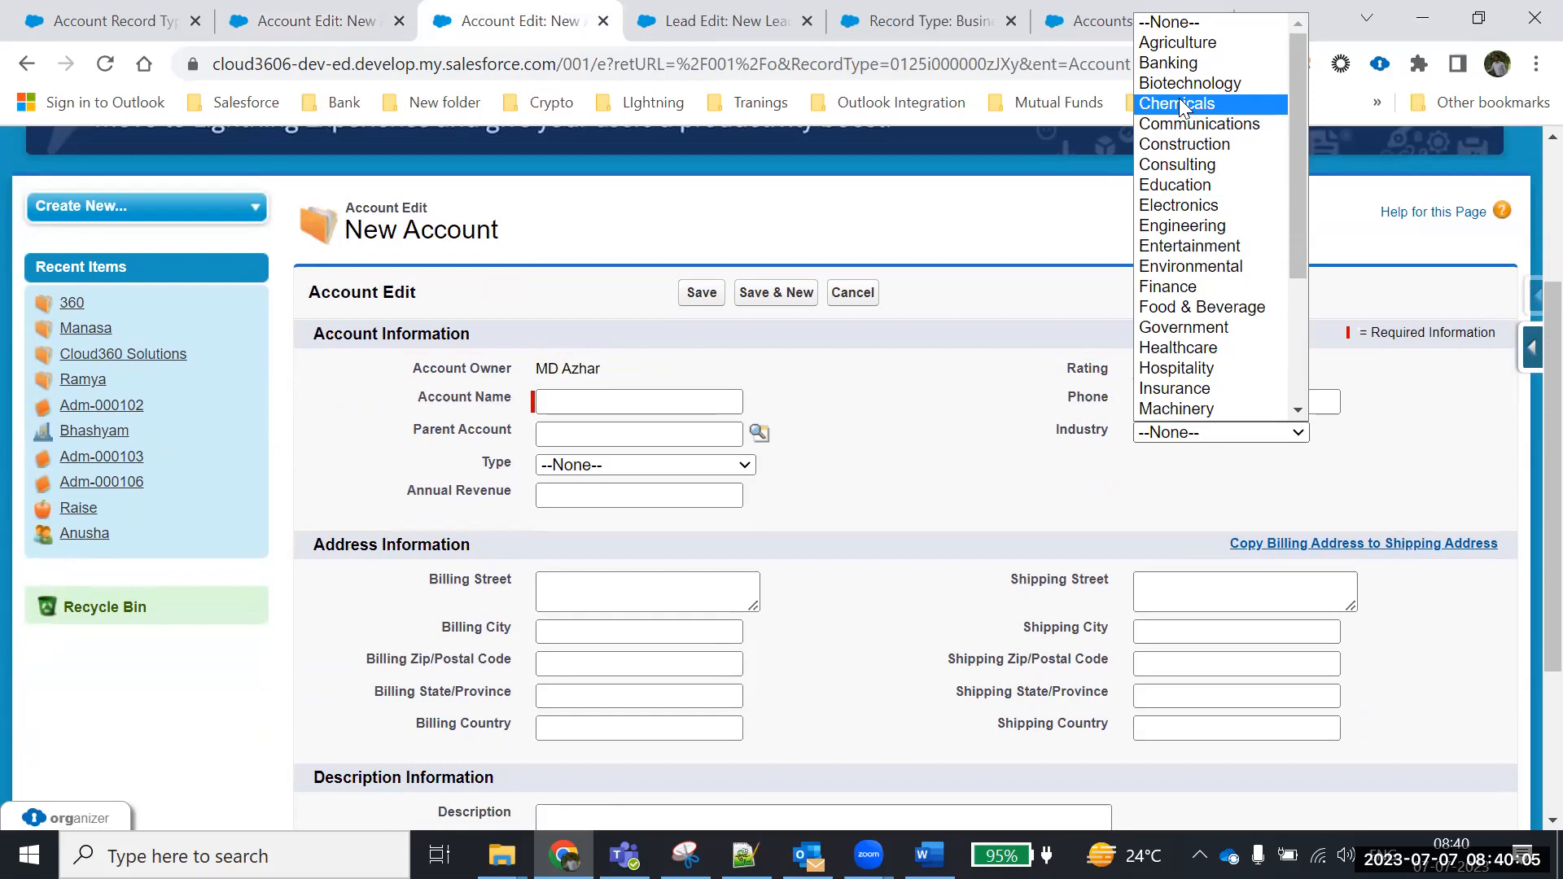
drag(1303, 153, 1312, 223)
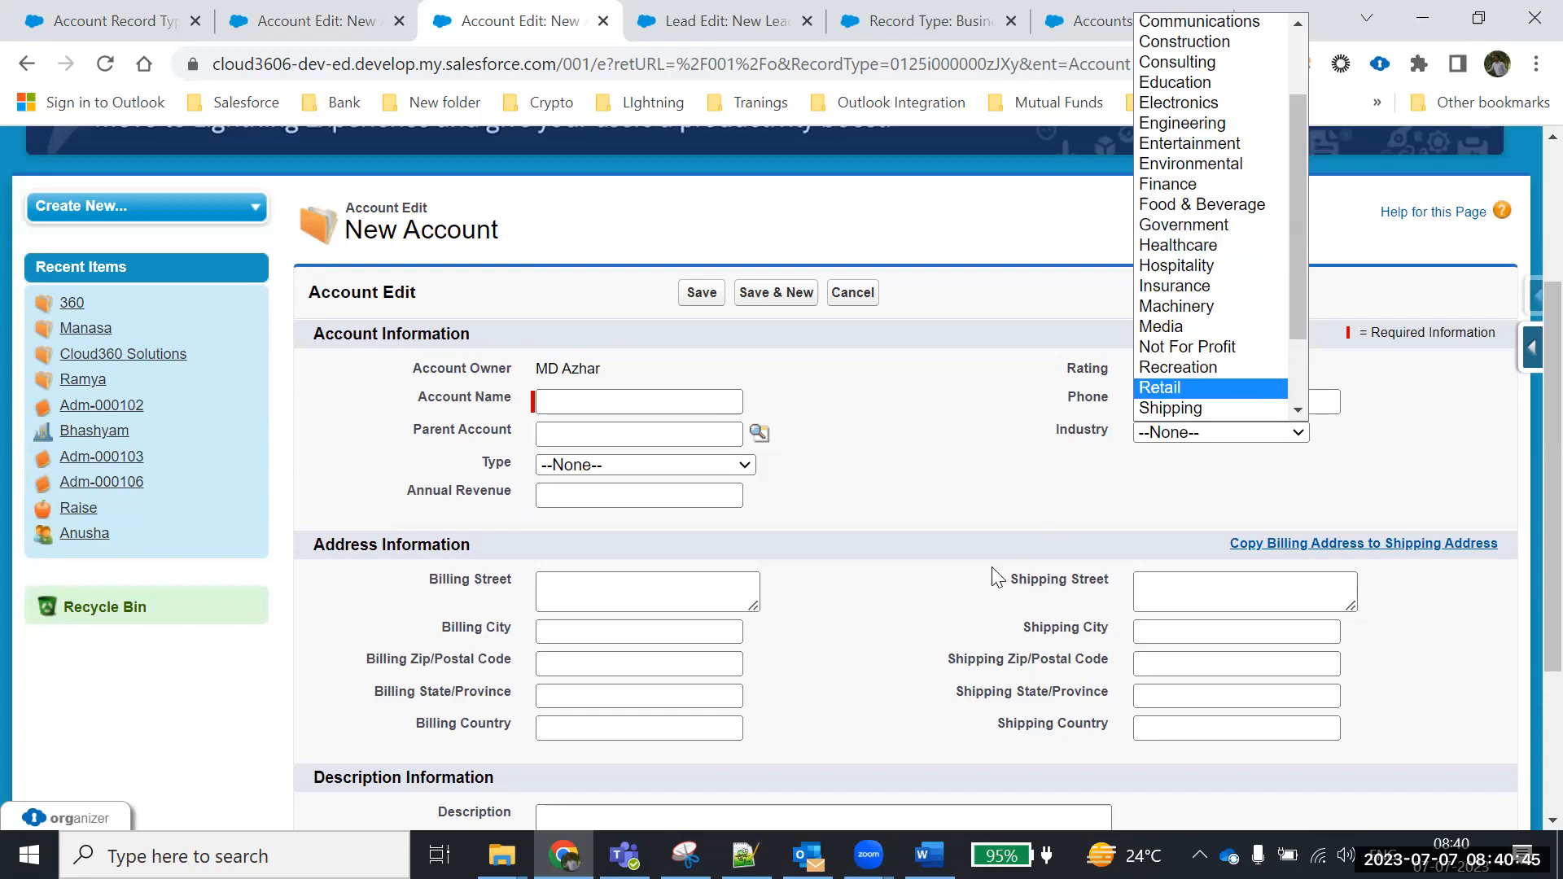
click(936, 411)
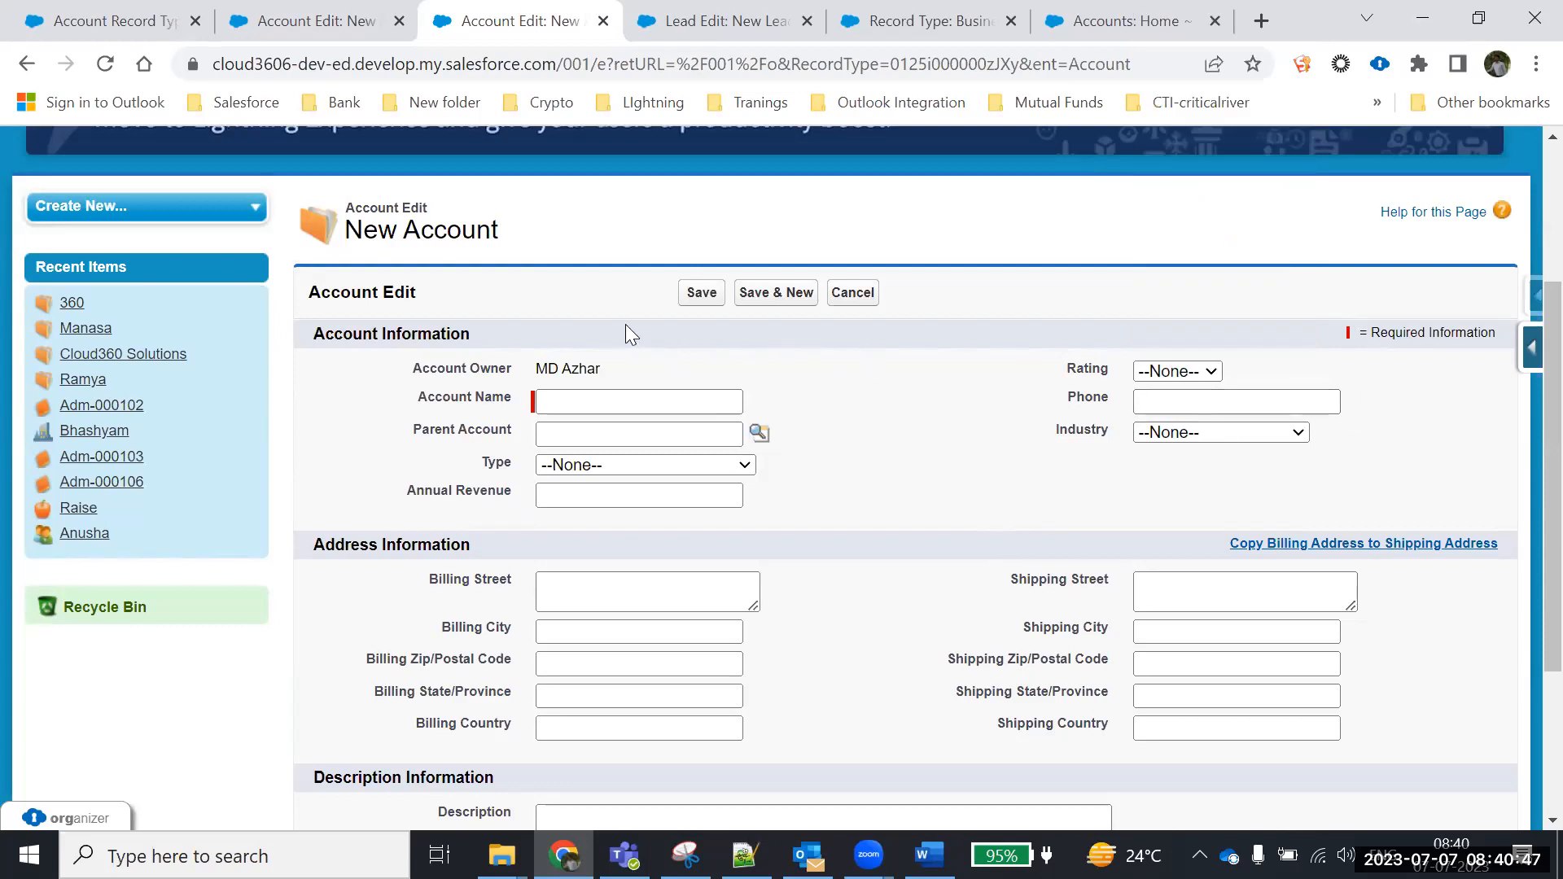
scroll(626, 324, up, 3)
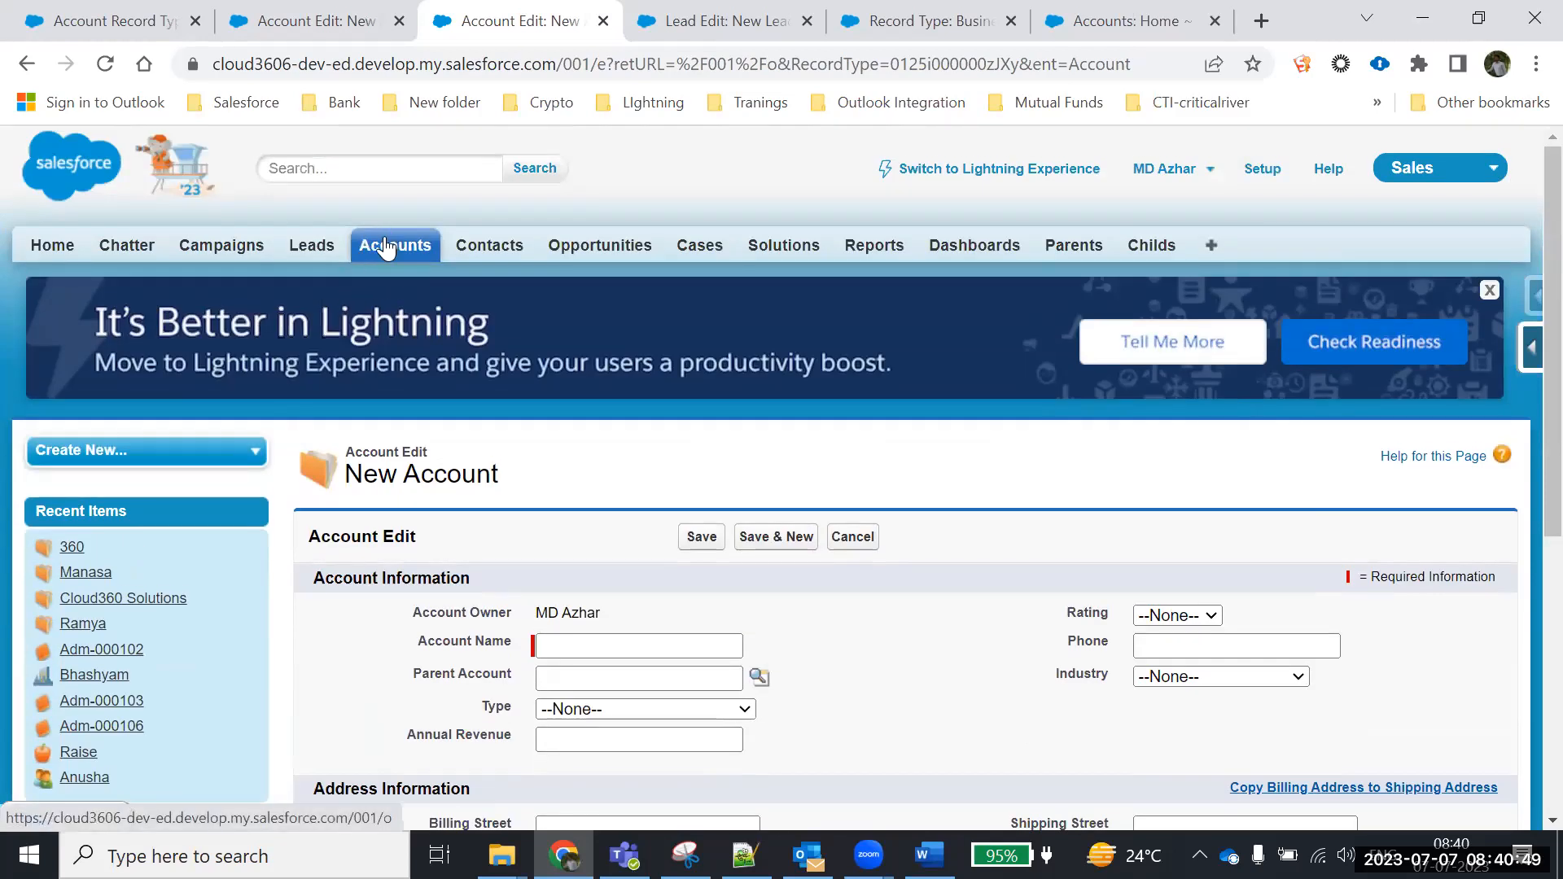
scroll(917, 609, down, 3)
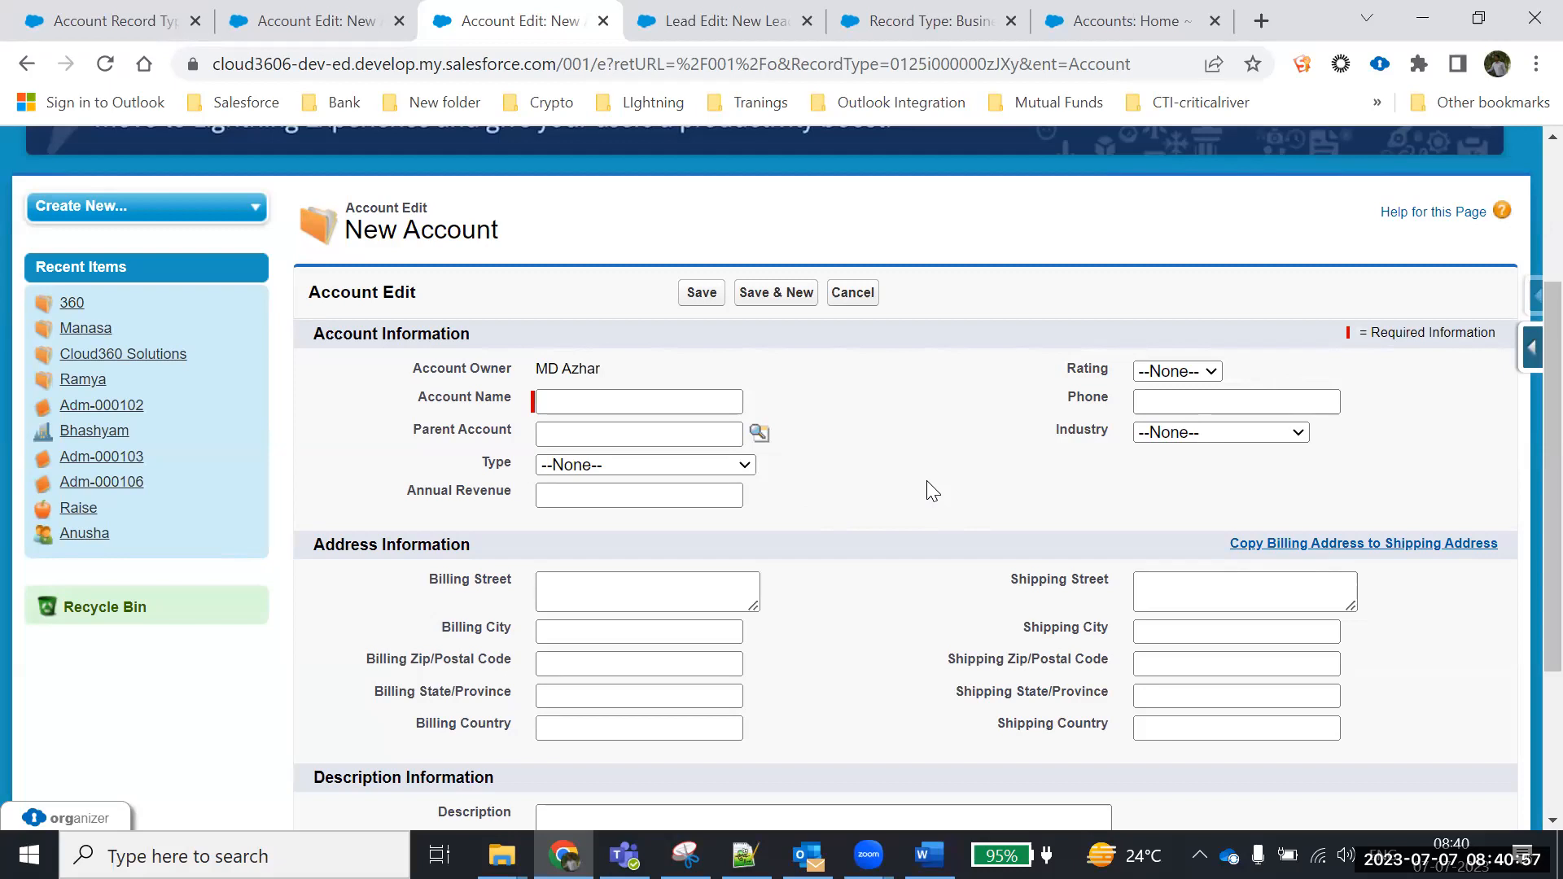
Set the Individual Customer form's Rating to Cold
click(1181, 372)
scroll(1172, 478, down, 1)
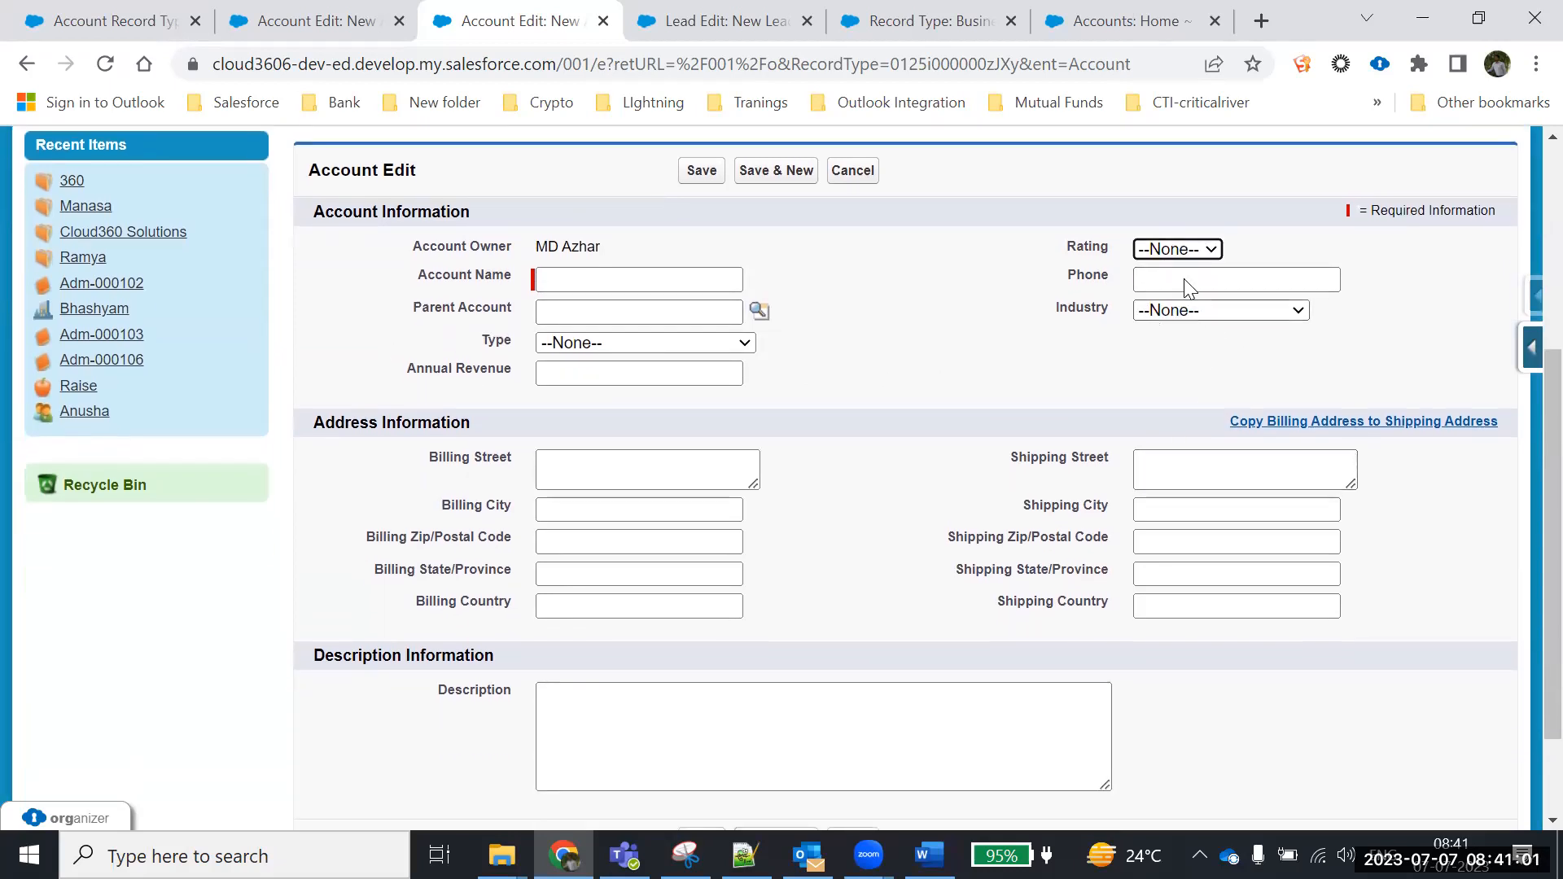
click(1164, 248)
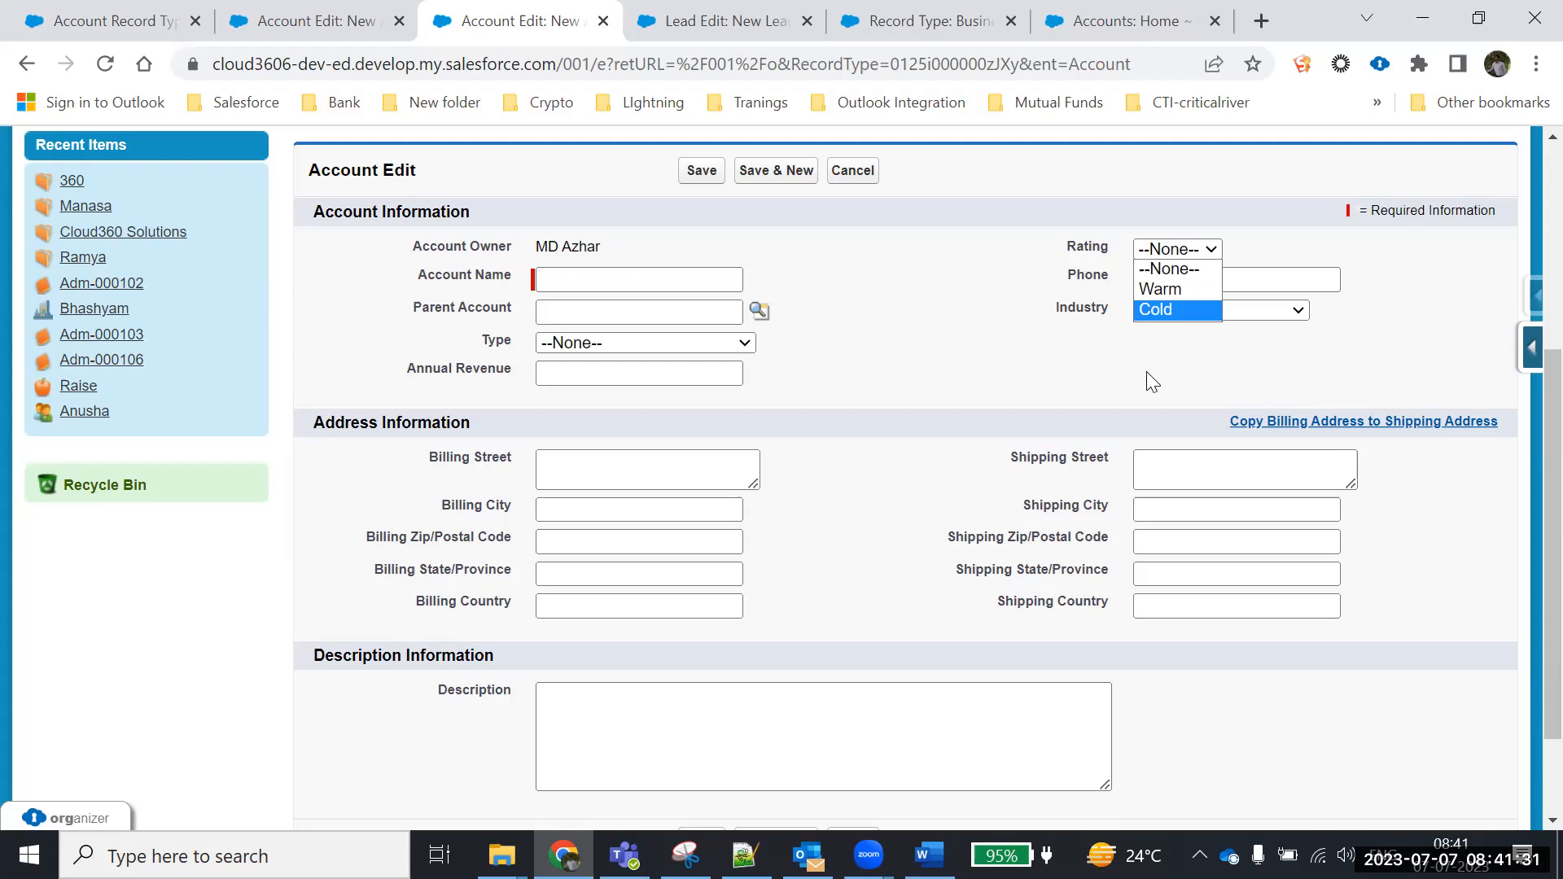
click(1163, 308)
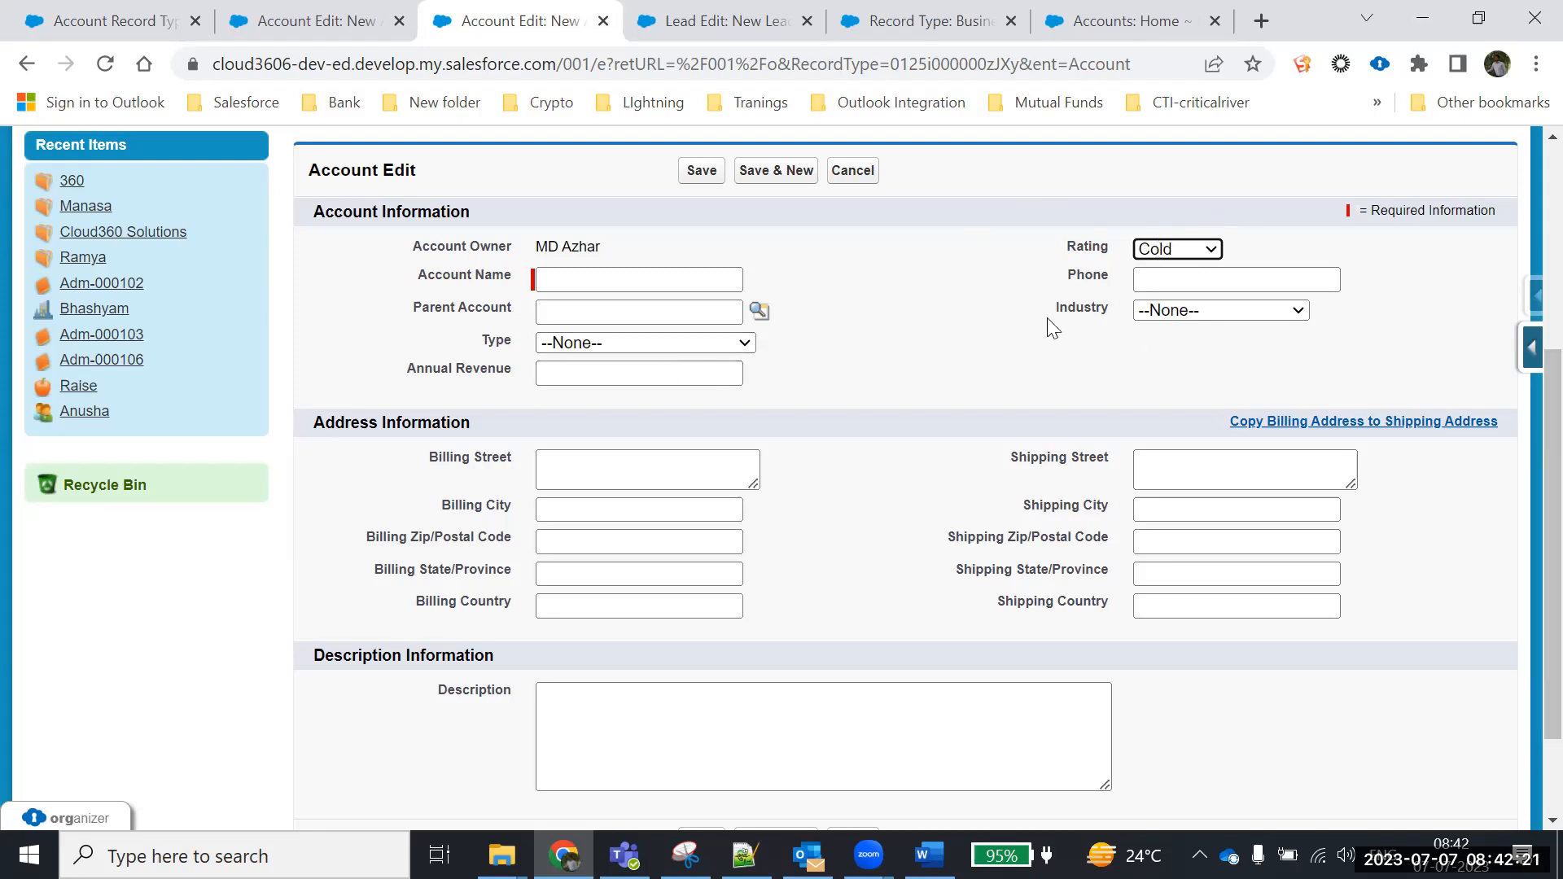
scroll(852, 407, down, 2)
scroll(852, 444, up, 6)
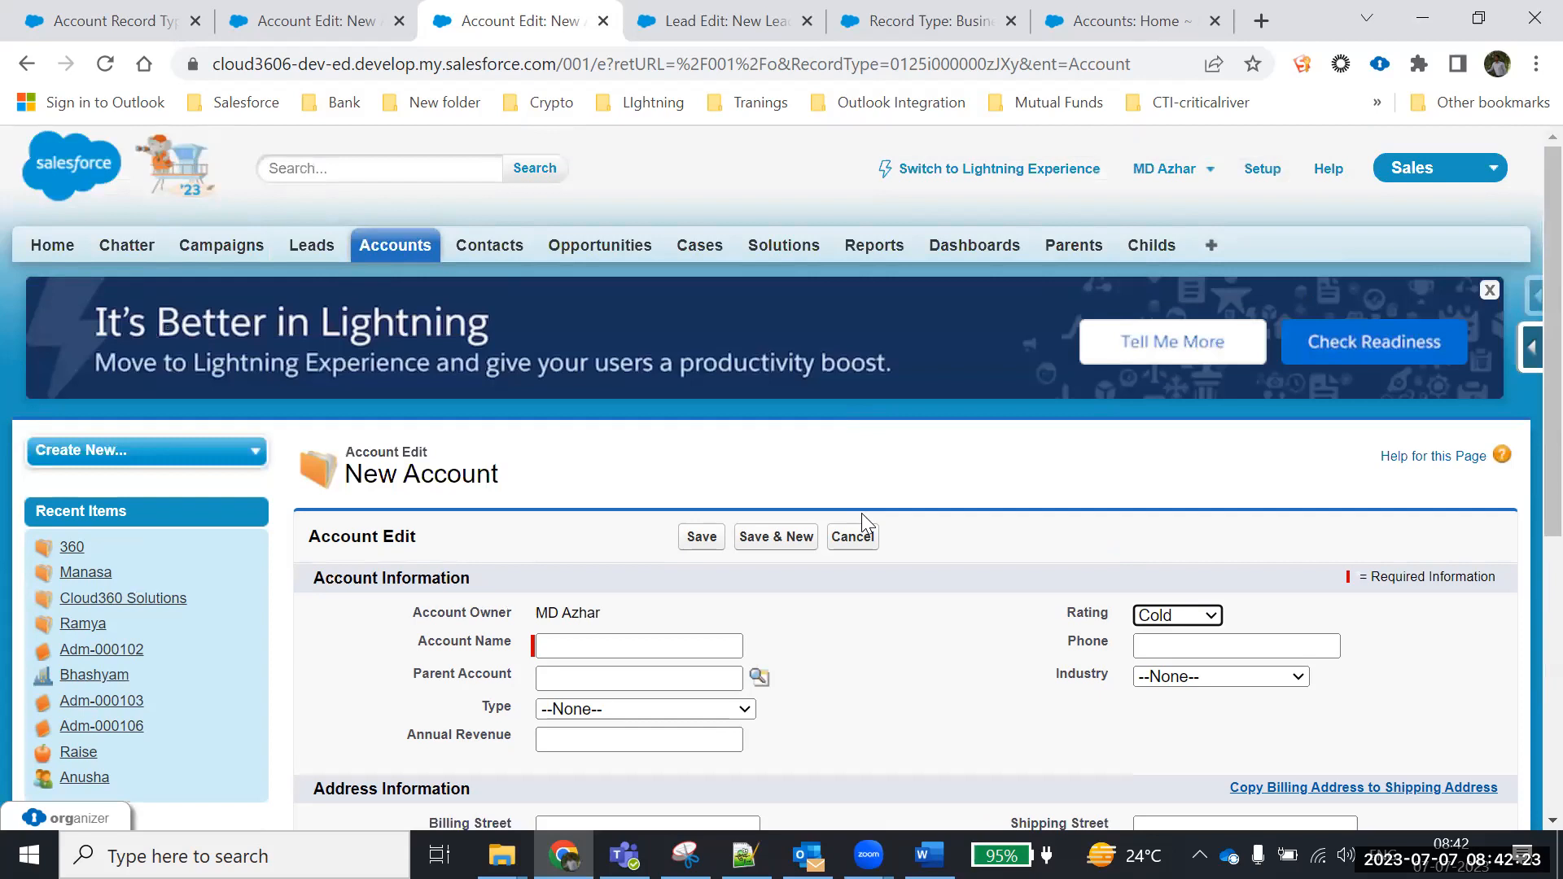
click(852, 539)
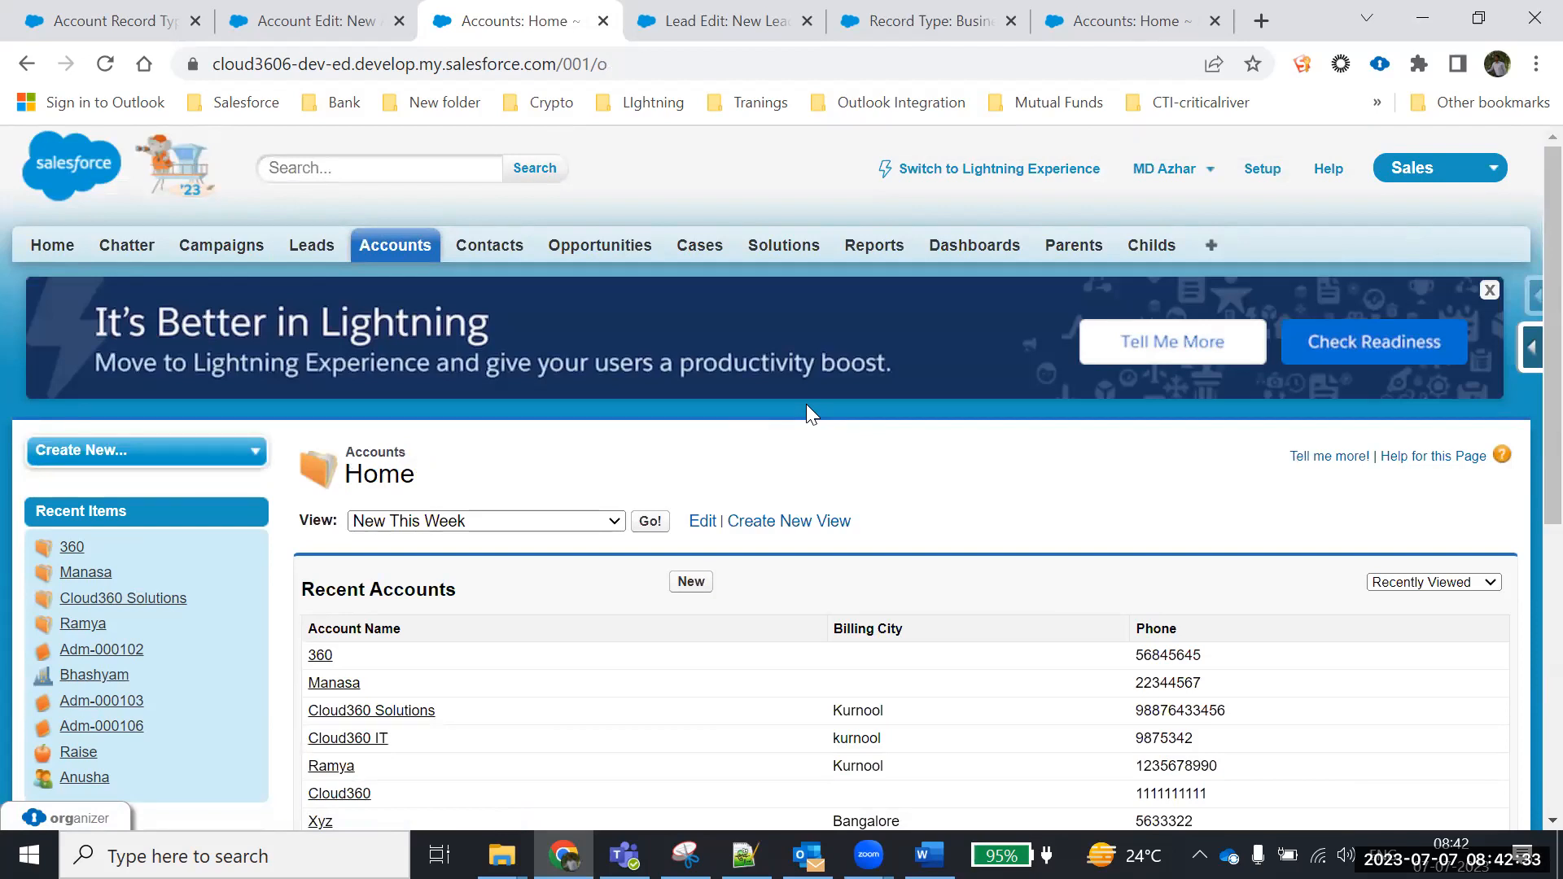
scroll(569, 401, down, 4)
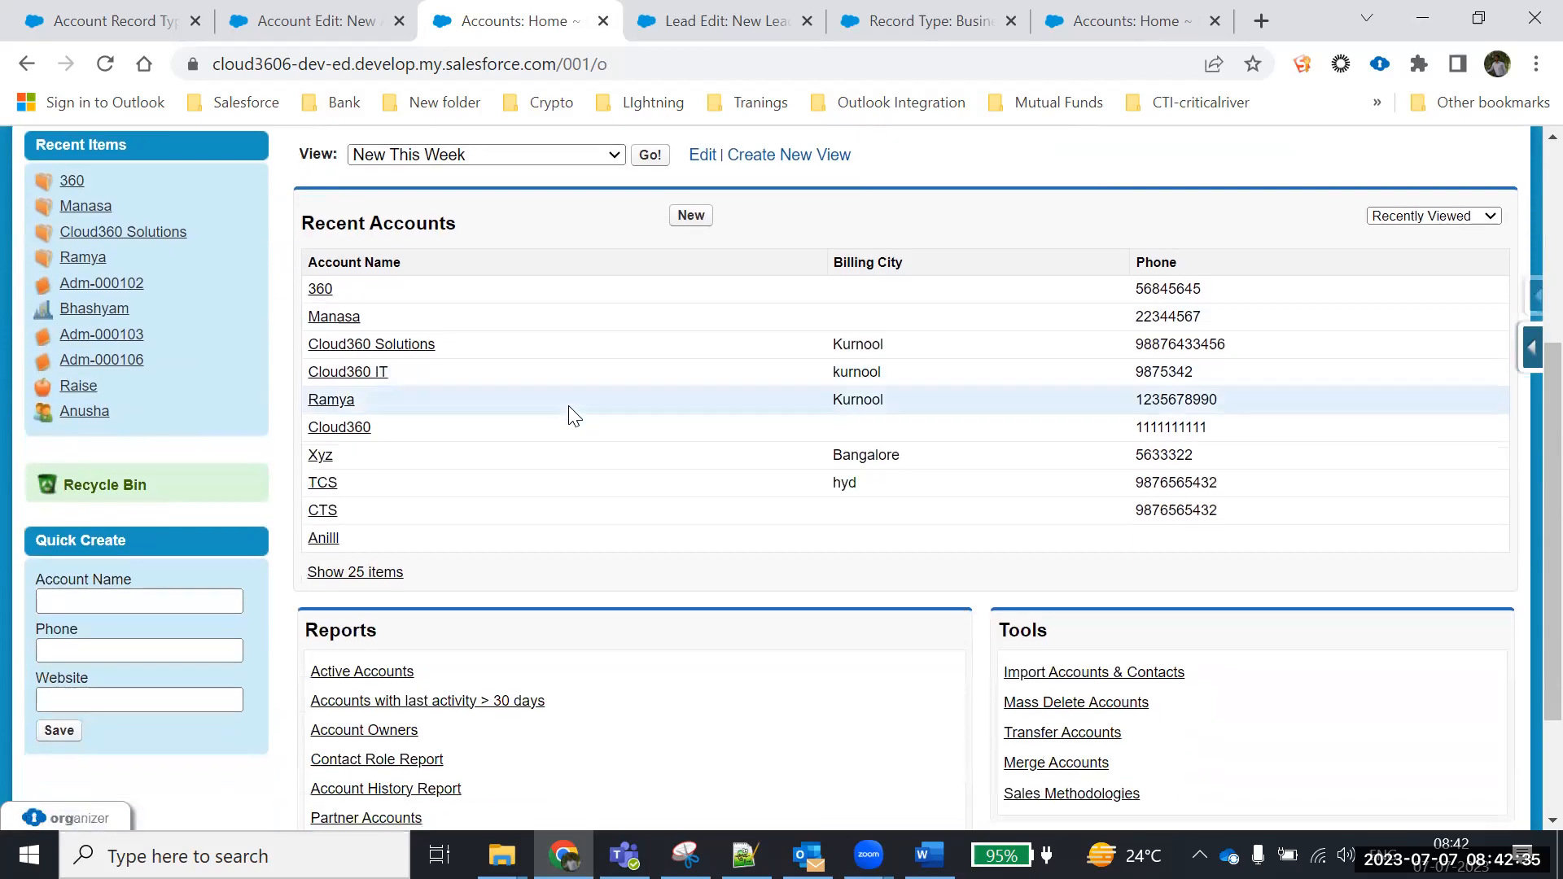
scroll(570, 408, up, 4)
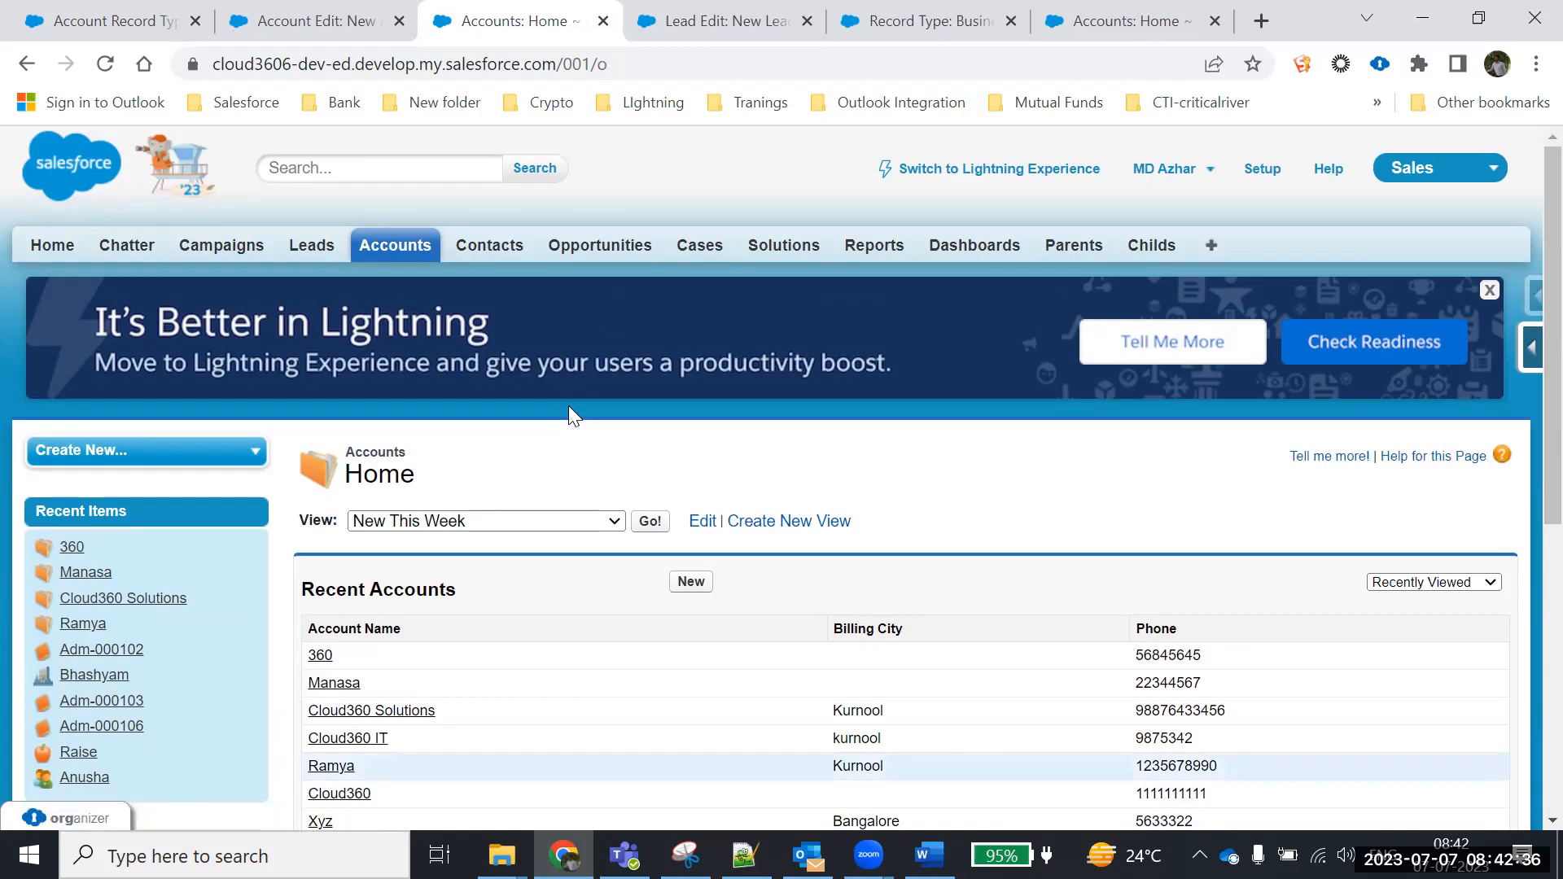
click(692, 581)
scroll(719, 579, down, 2)
click(703, 547)
scroll(696, 545, down, 4)
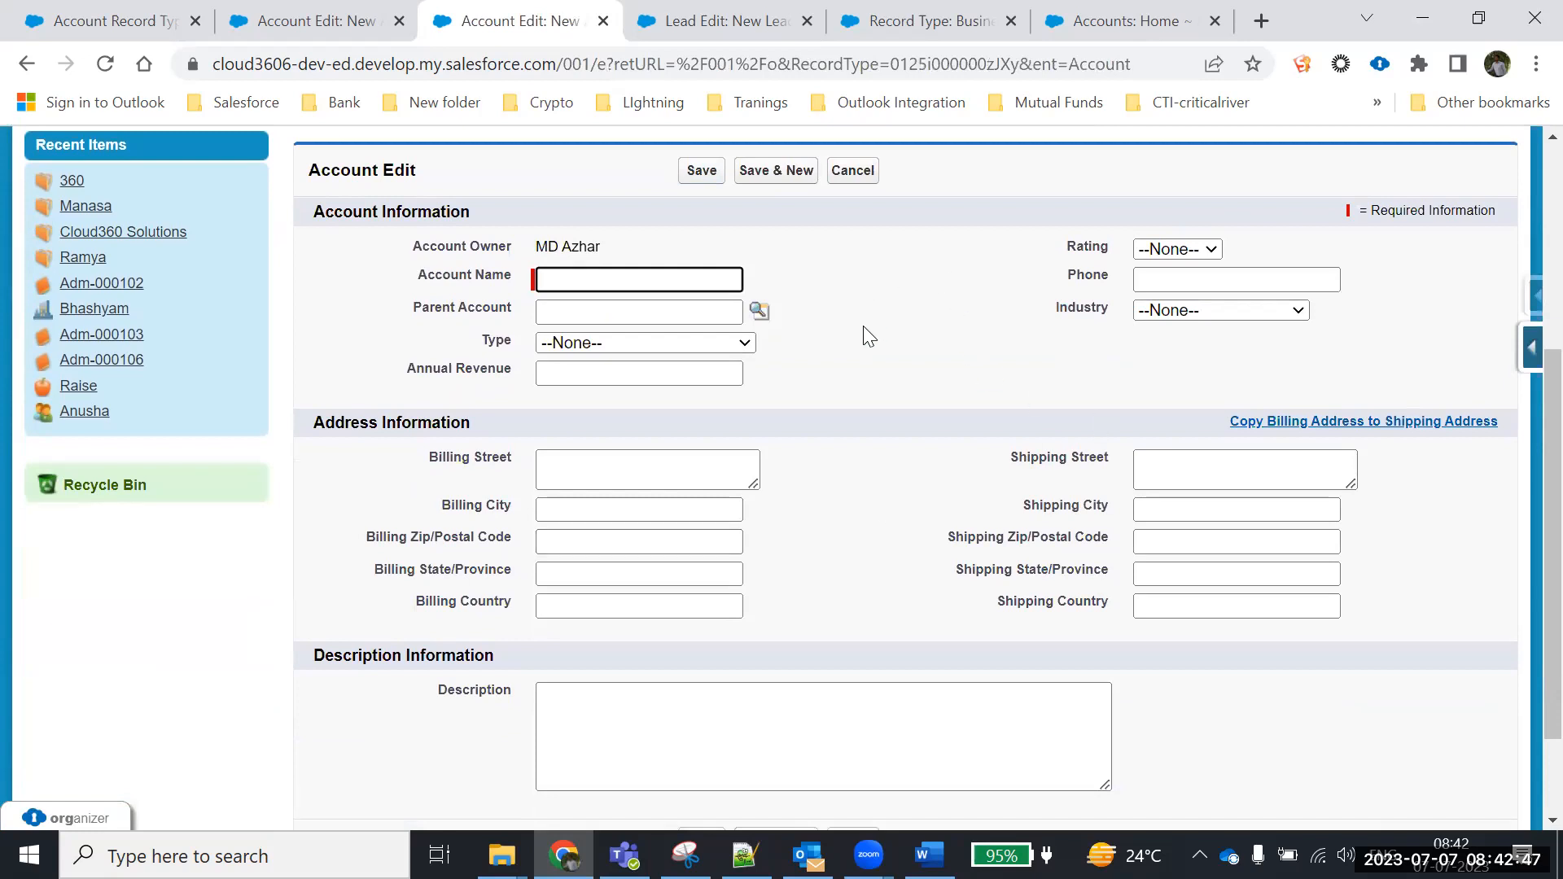
click(1173, 319)
click(1170, 318)
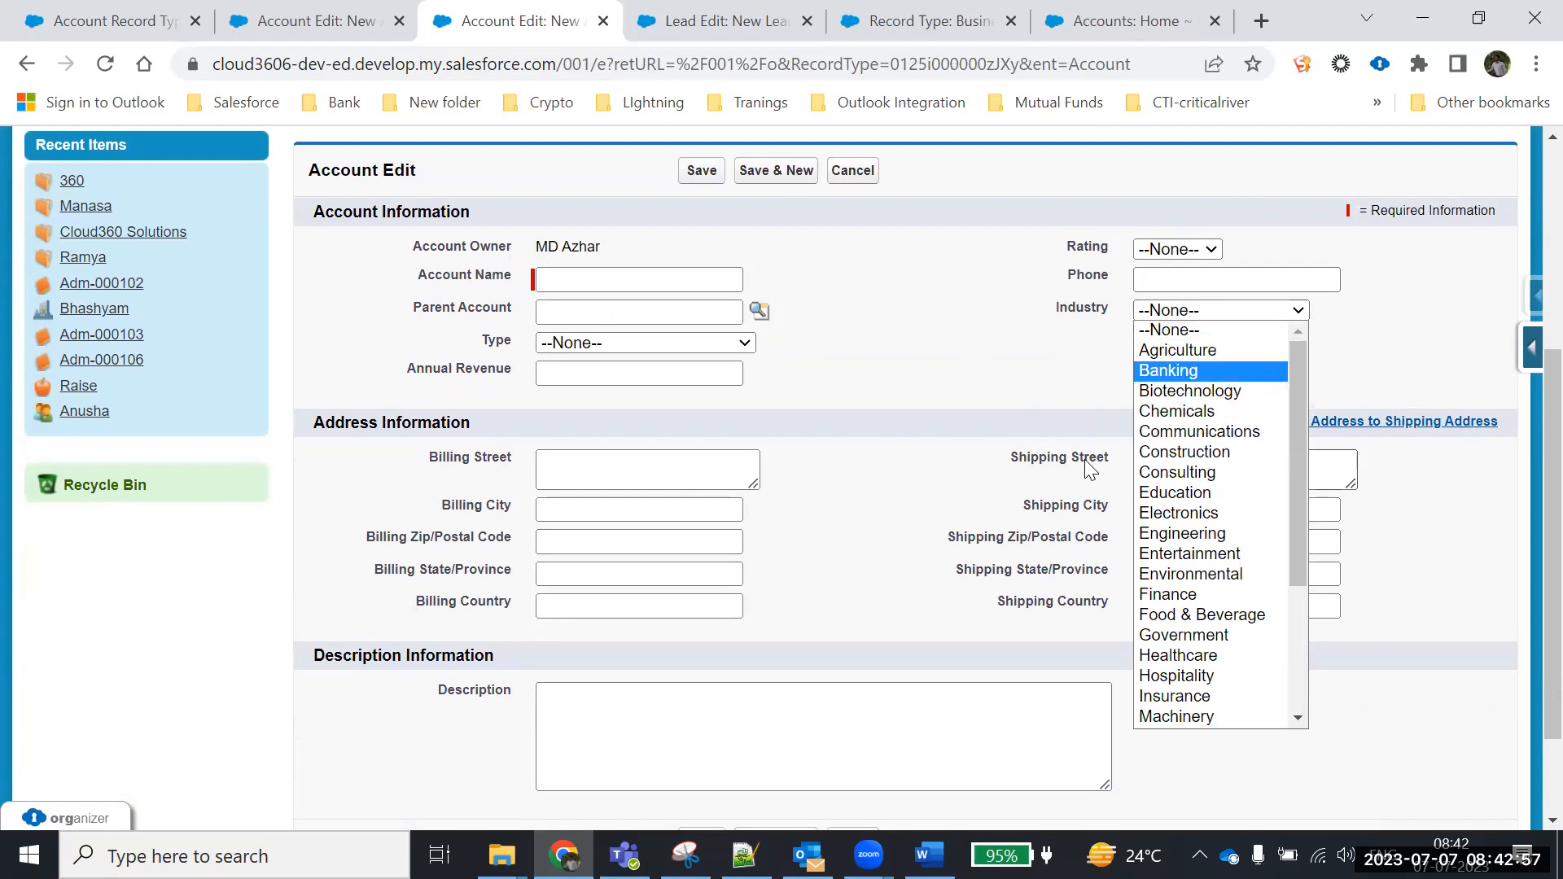
key(Up)
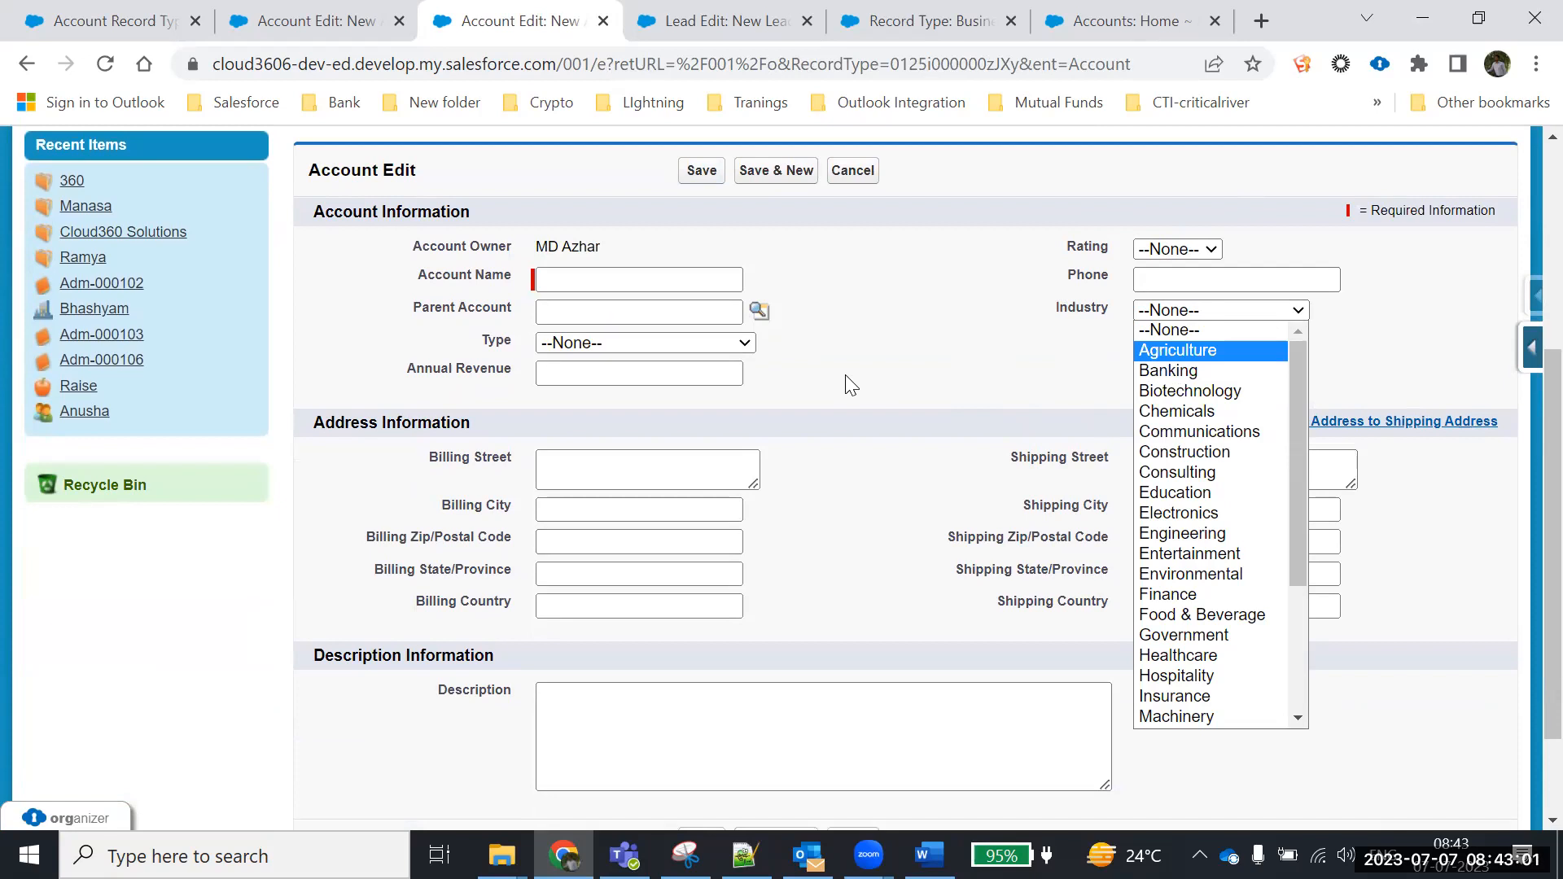
click(849, 171)
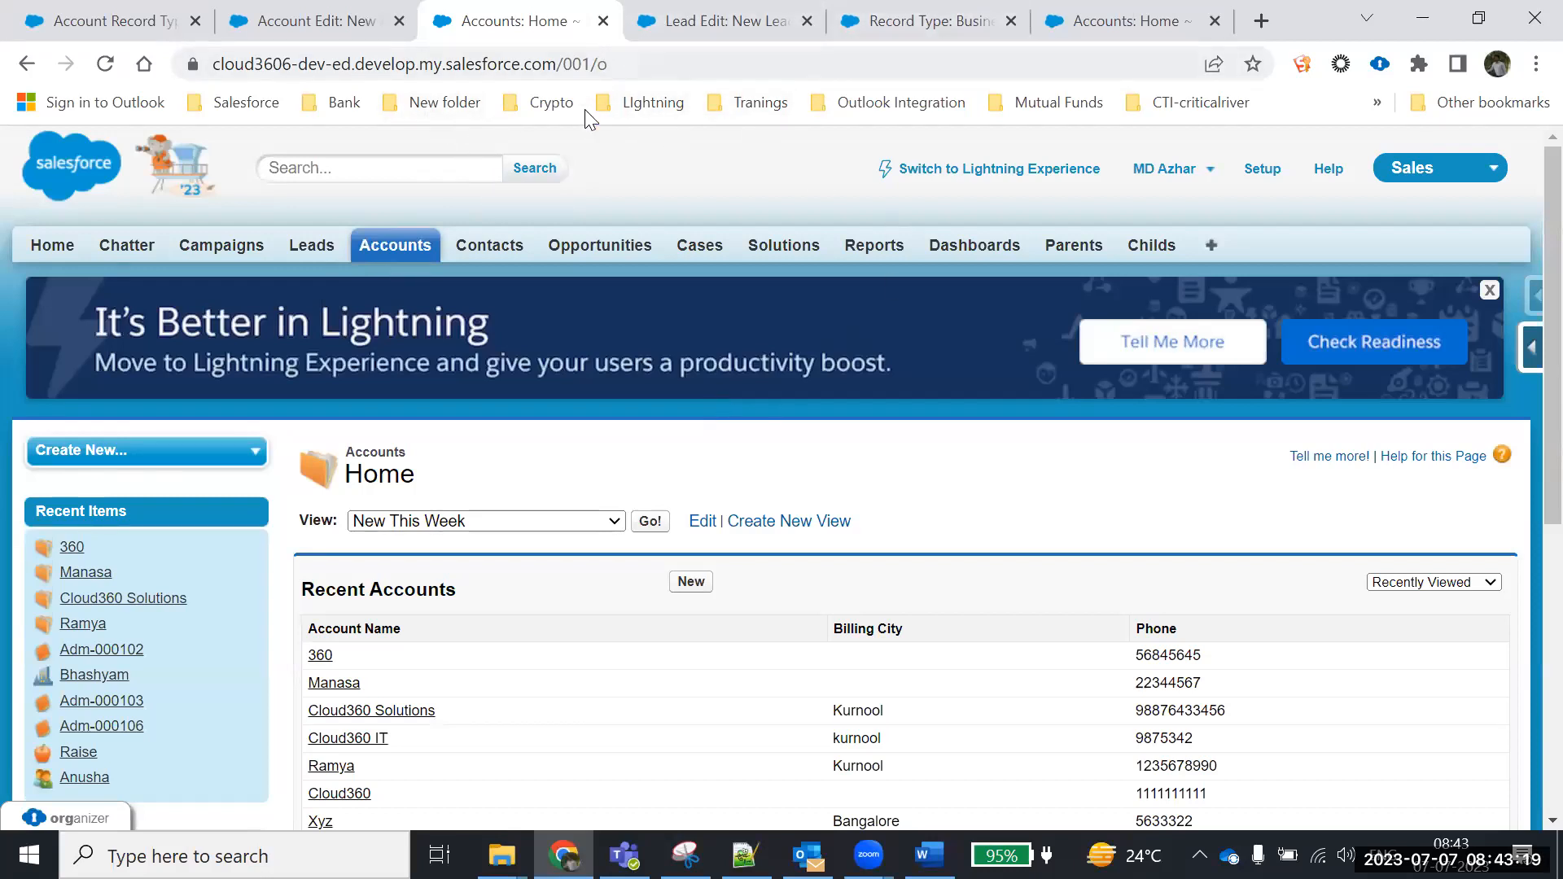
Go to Setup > Customize > Accounts > Fields
click(1262, 169)
scroll(957, 461, down, 4)
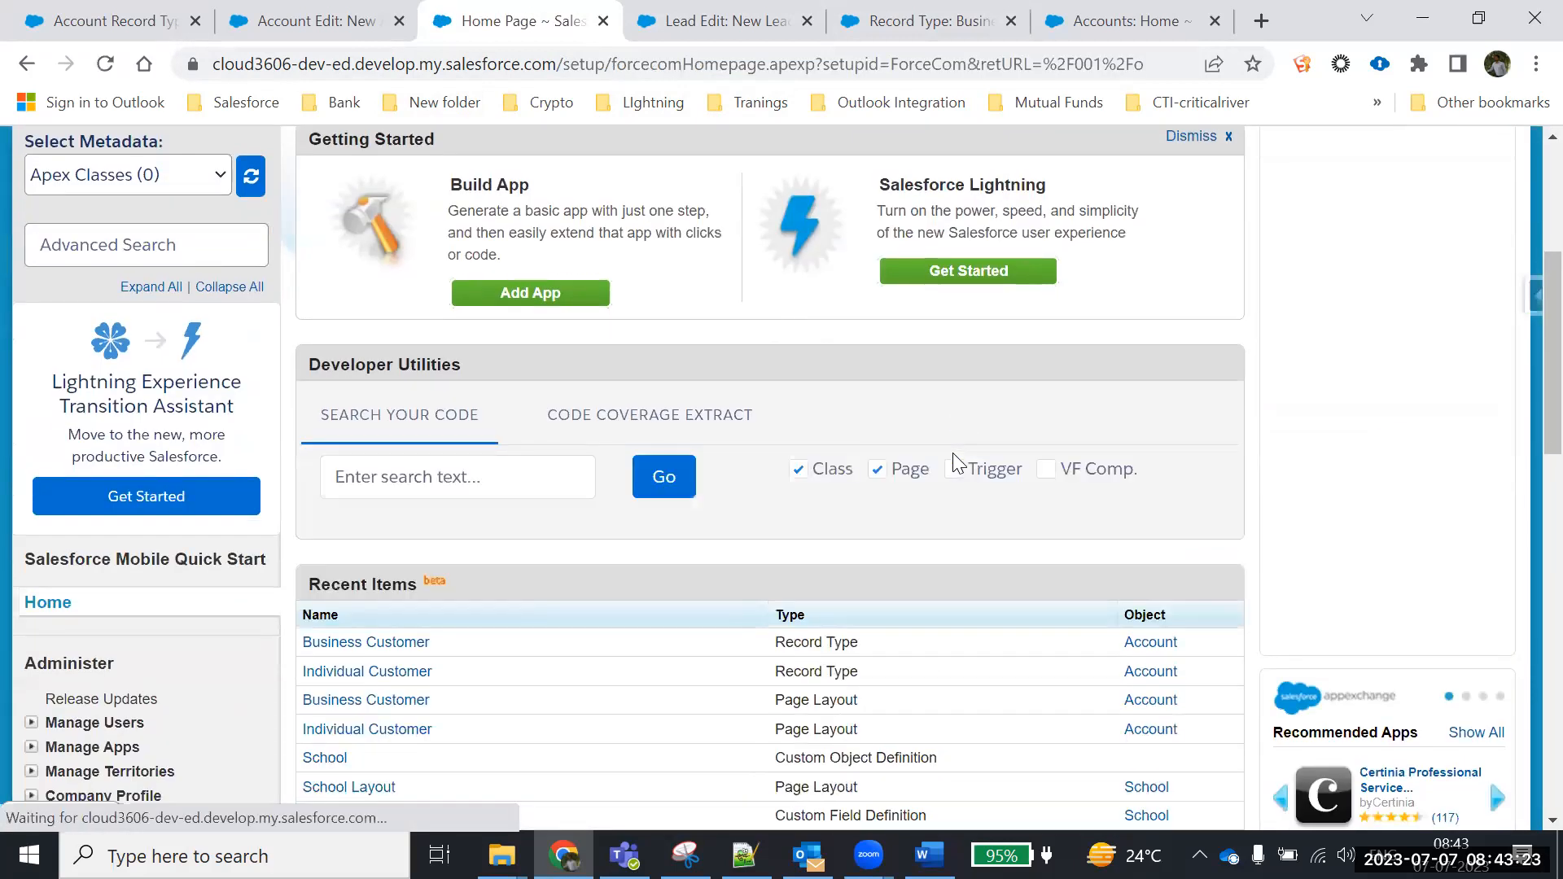
scroll(956, 463, down, 10)
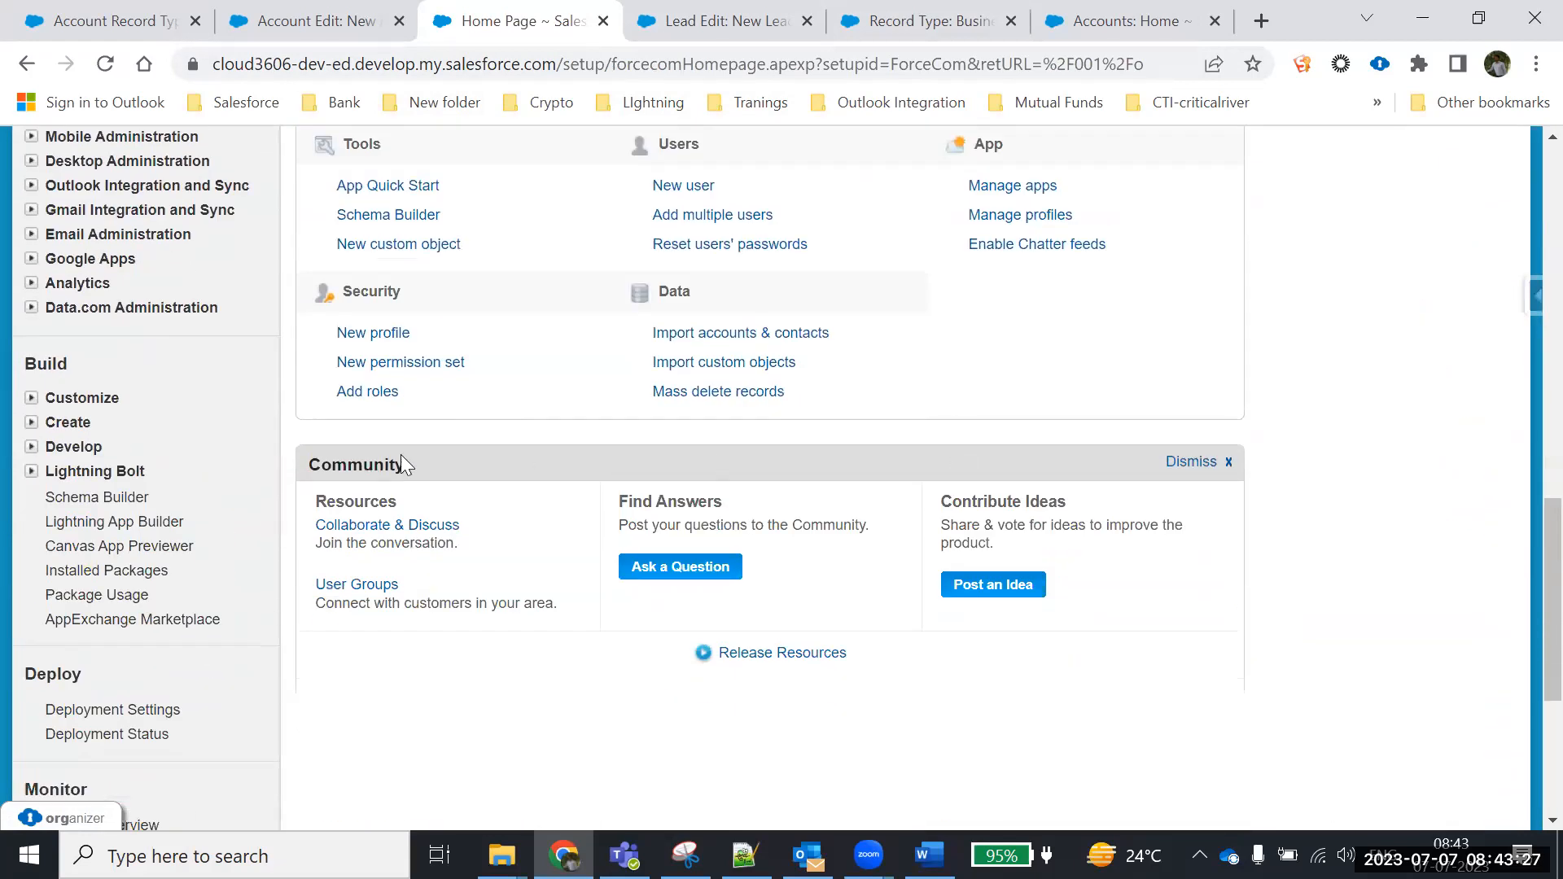
click(31, 398)
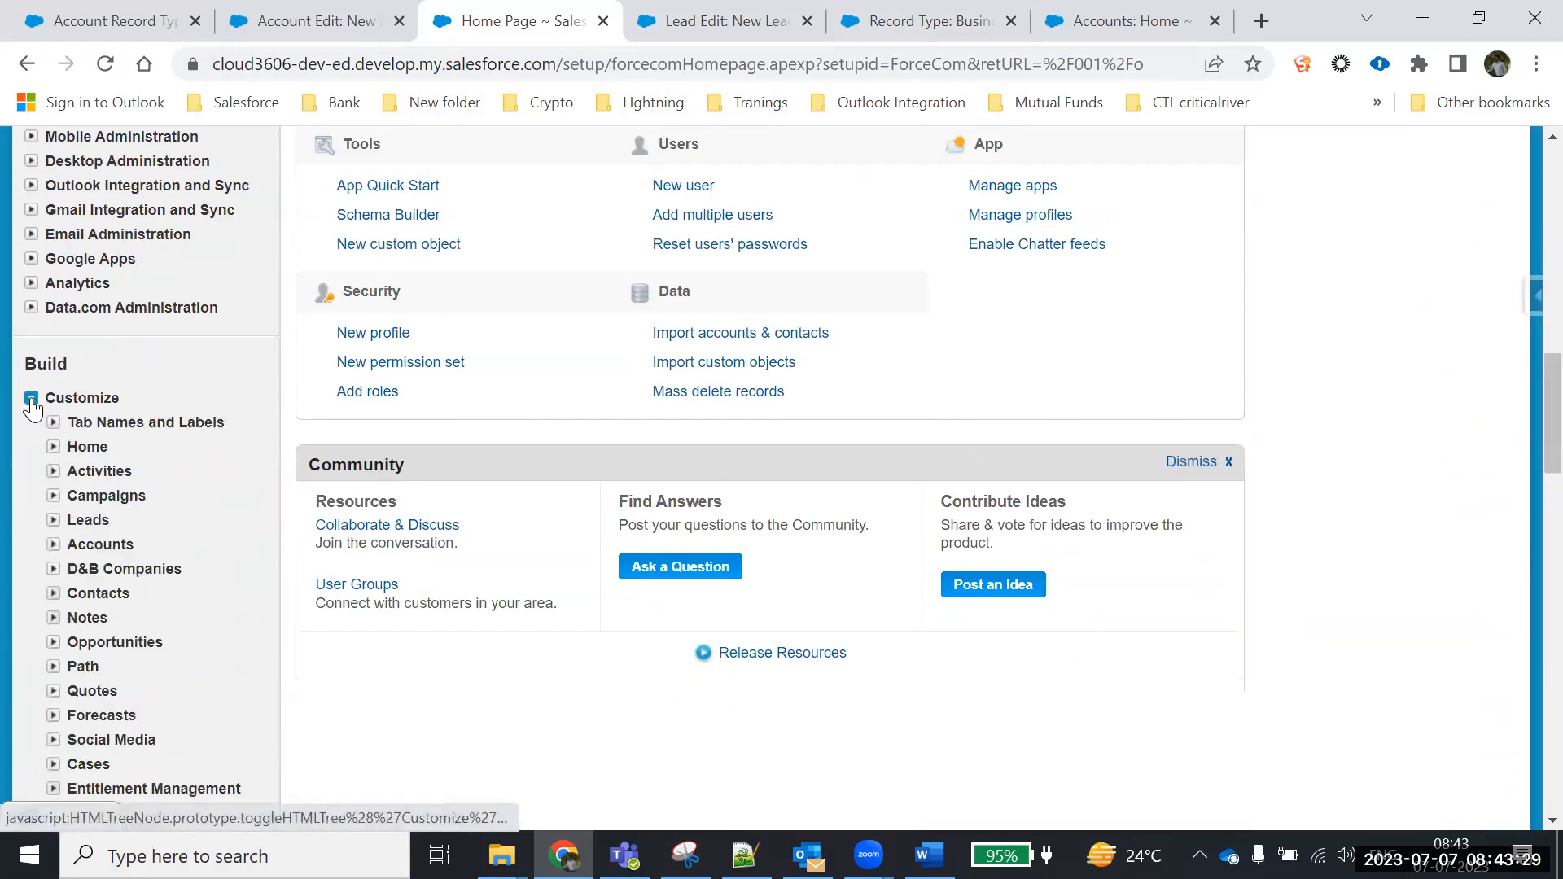
click(53, 545)
click(100, 573)
Open the Industry field and review its 32 active picklist values
scroll(572, 547, down, 10)
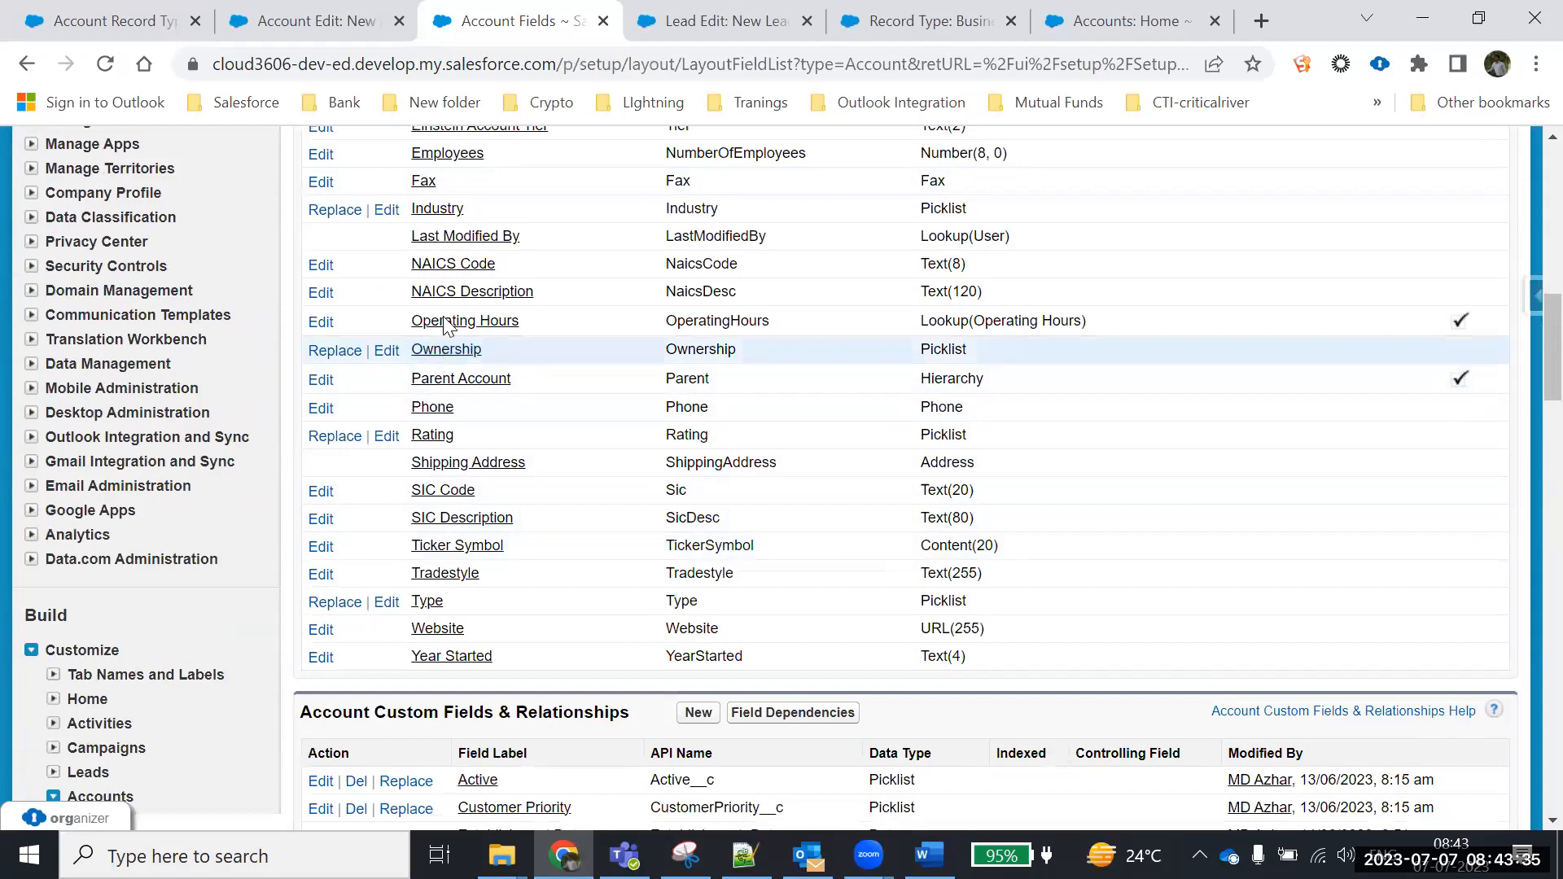
scroll(438, 223, up, 1)
scroll(438, 223, up, 5)
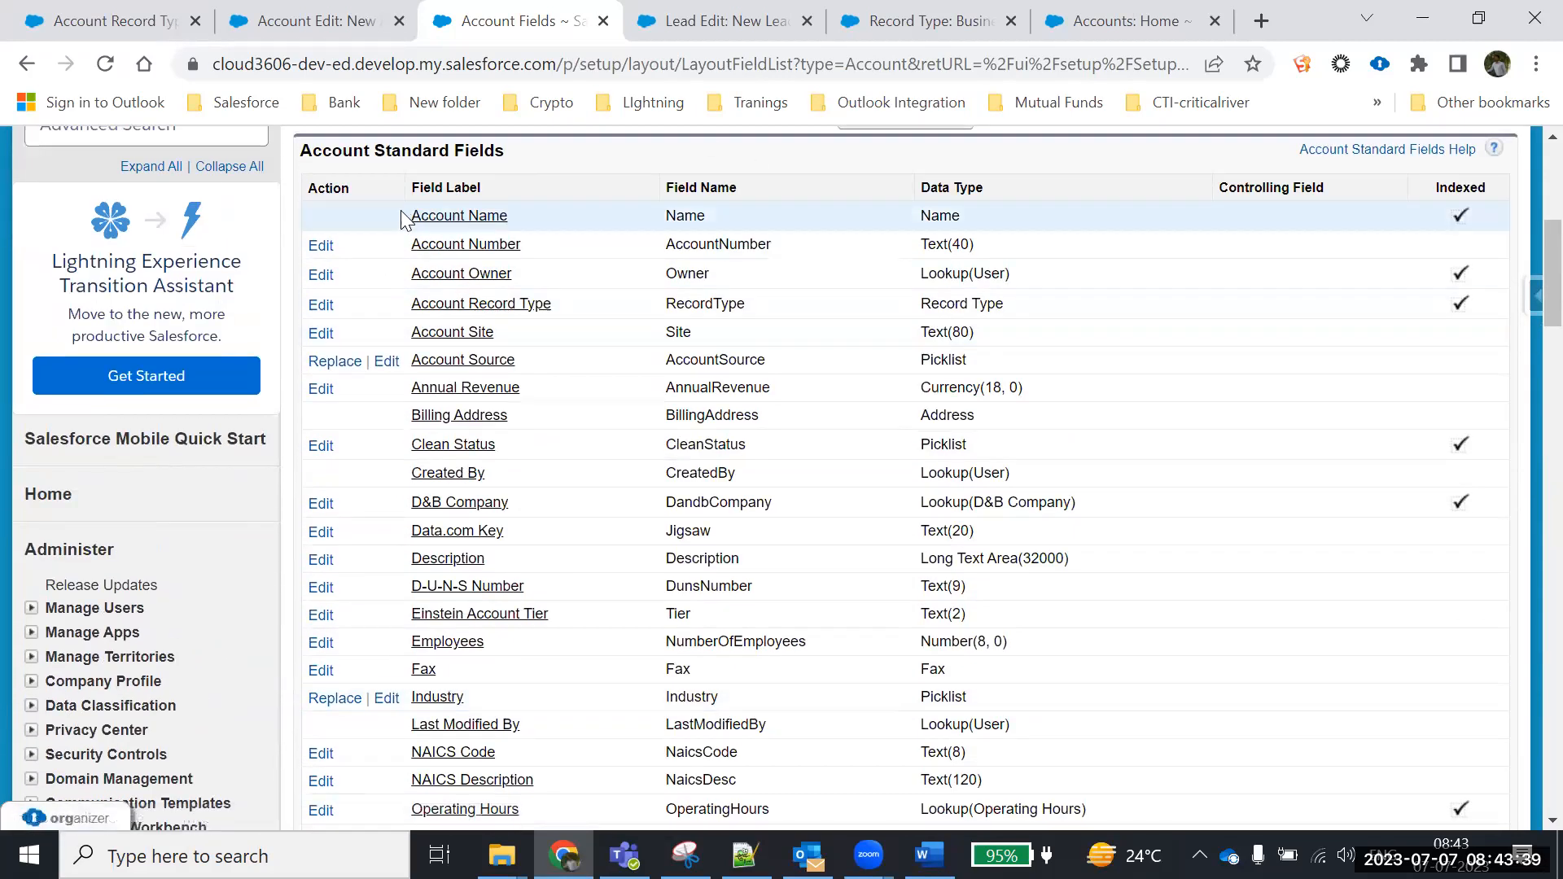
scroll(505, 663, down, 4)
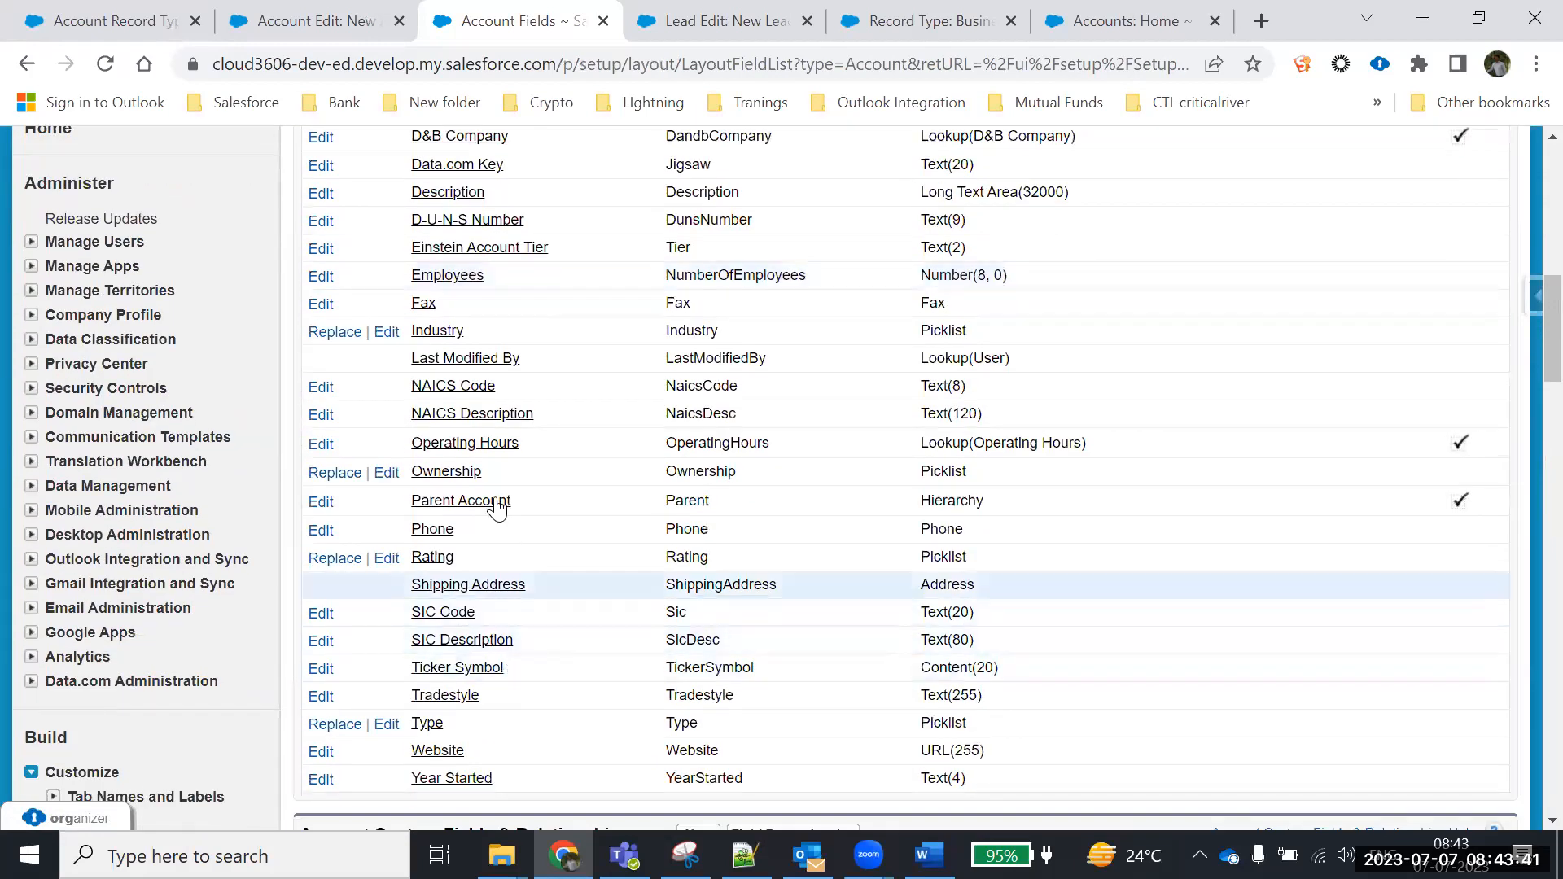
click(436, 332)
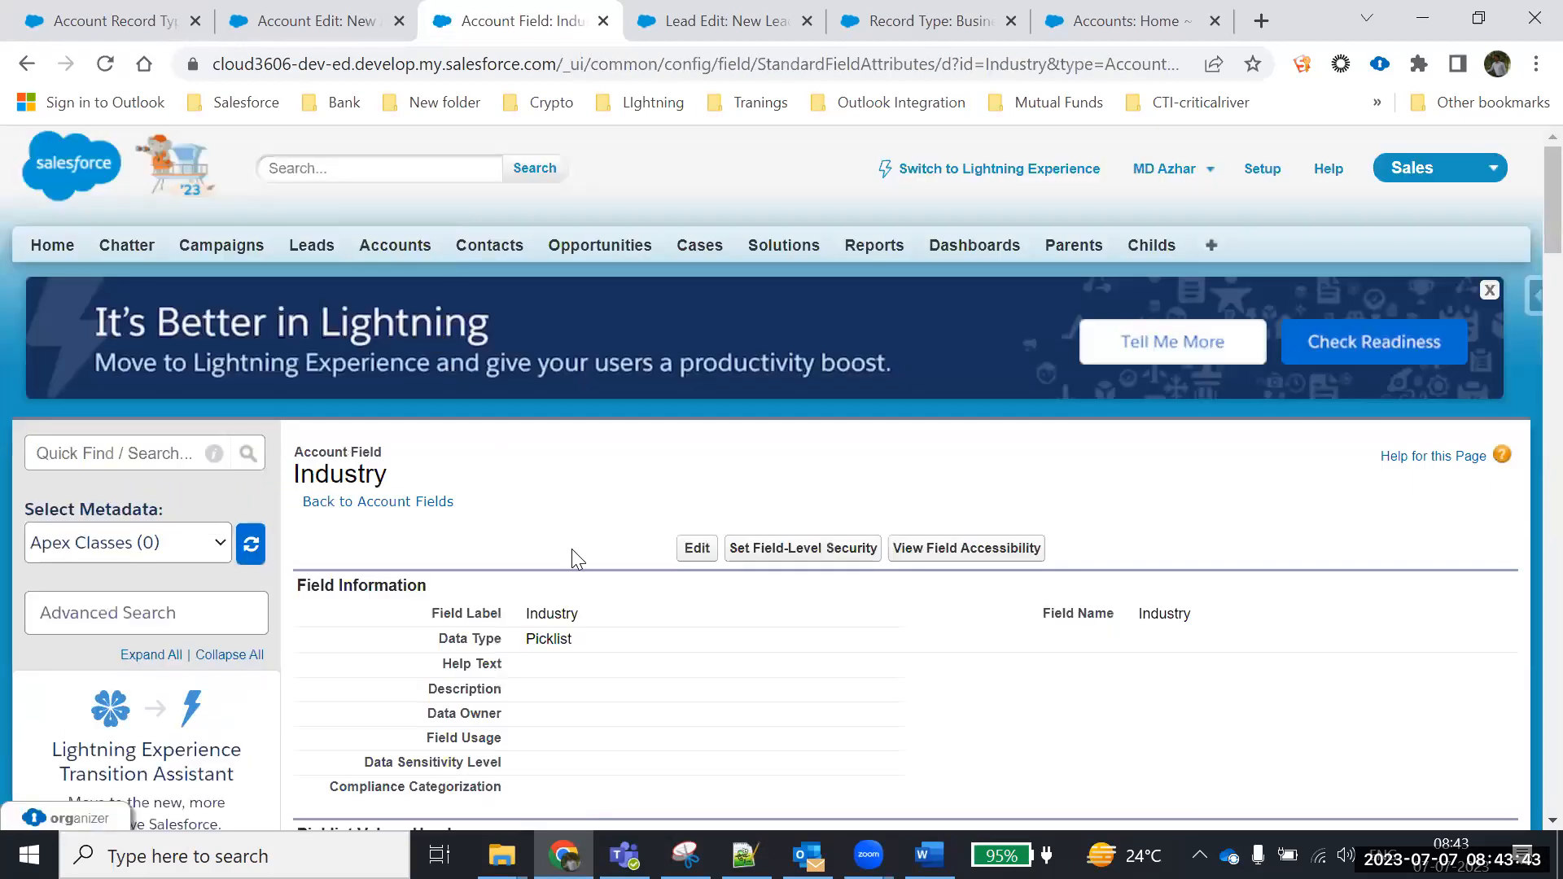
scroll(571, 550, down, 10)
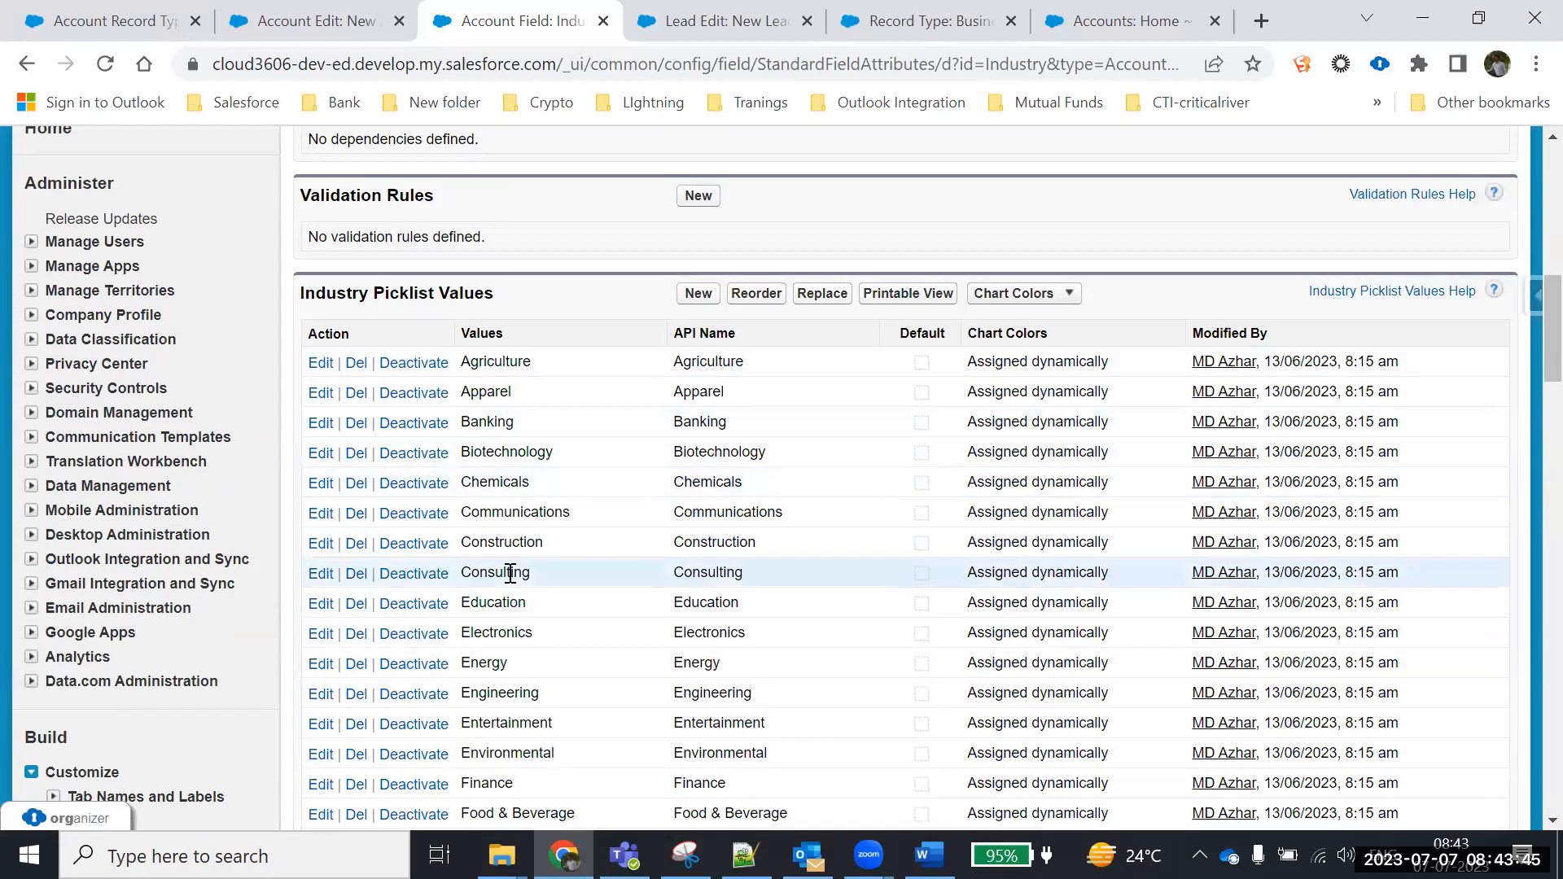
scroll(513, 594, down, 10)
scroll(517, 598, up, 3)
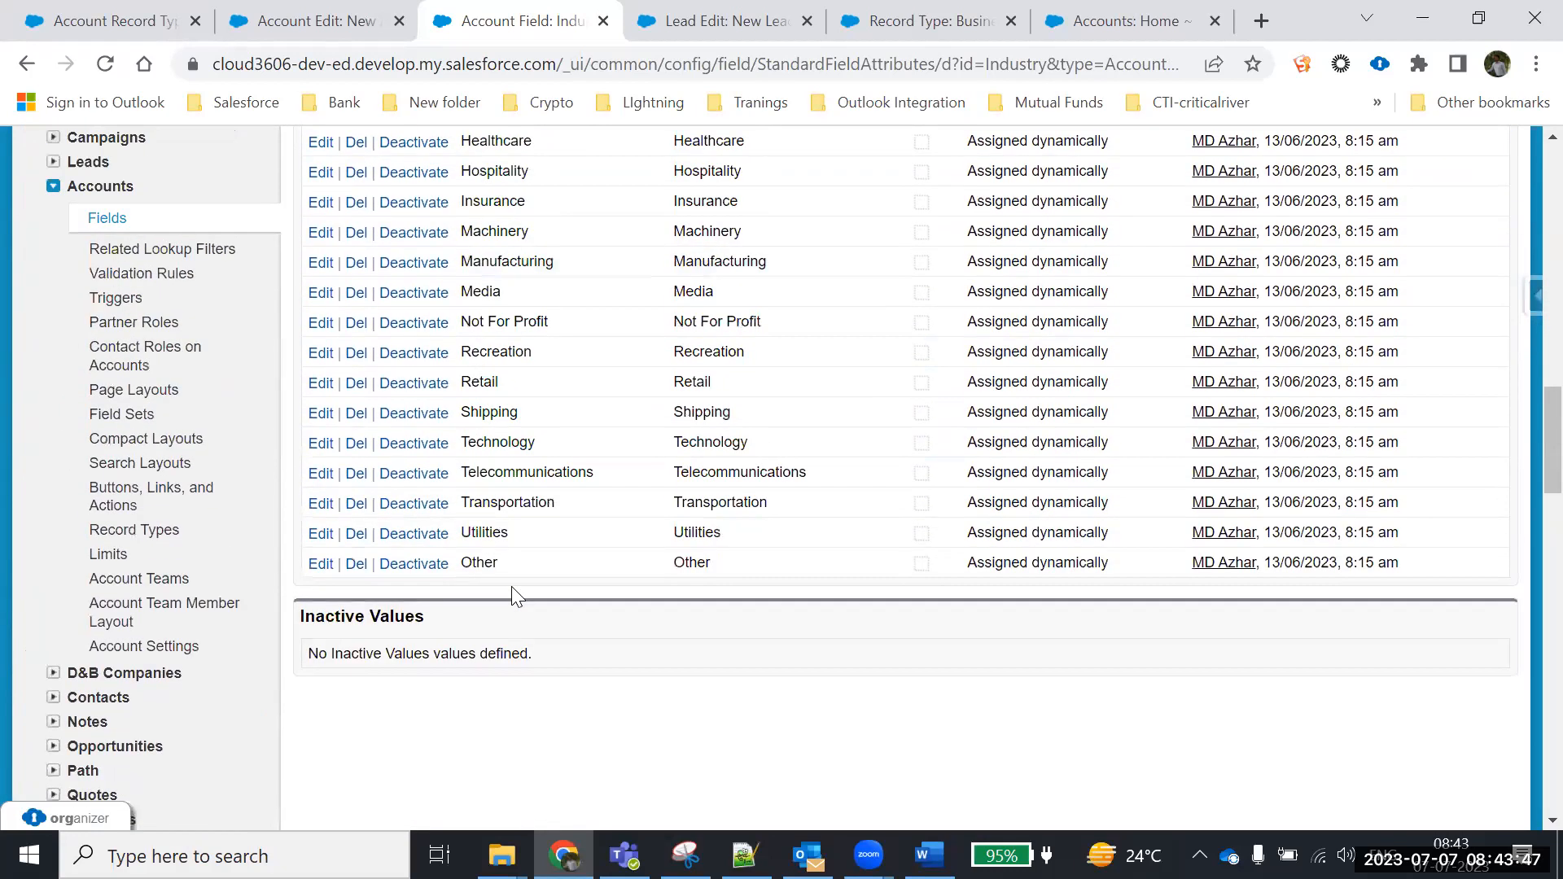
scroll(513, 588, down, 1)
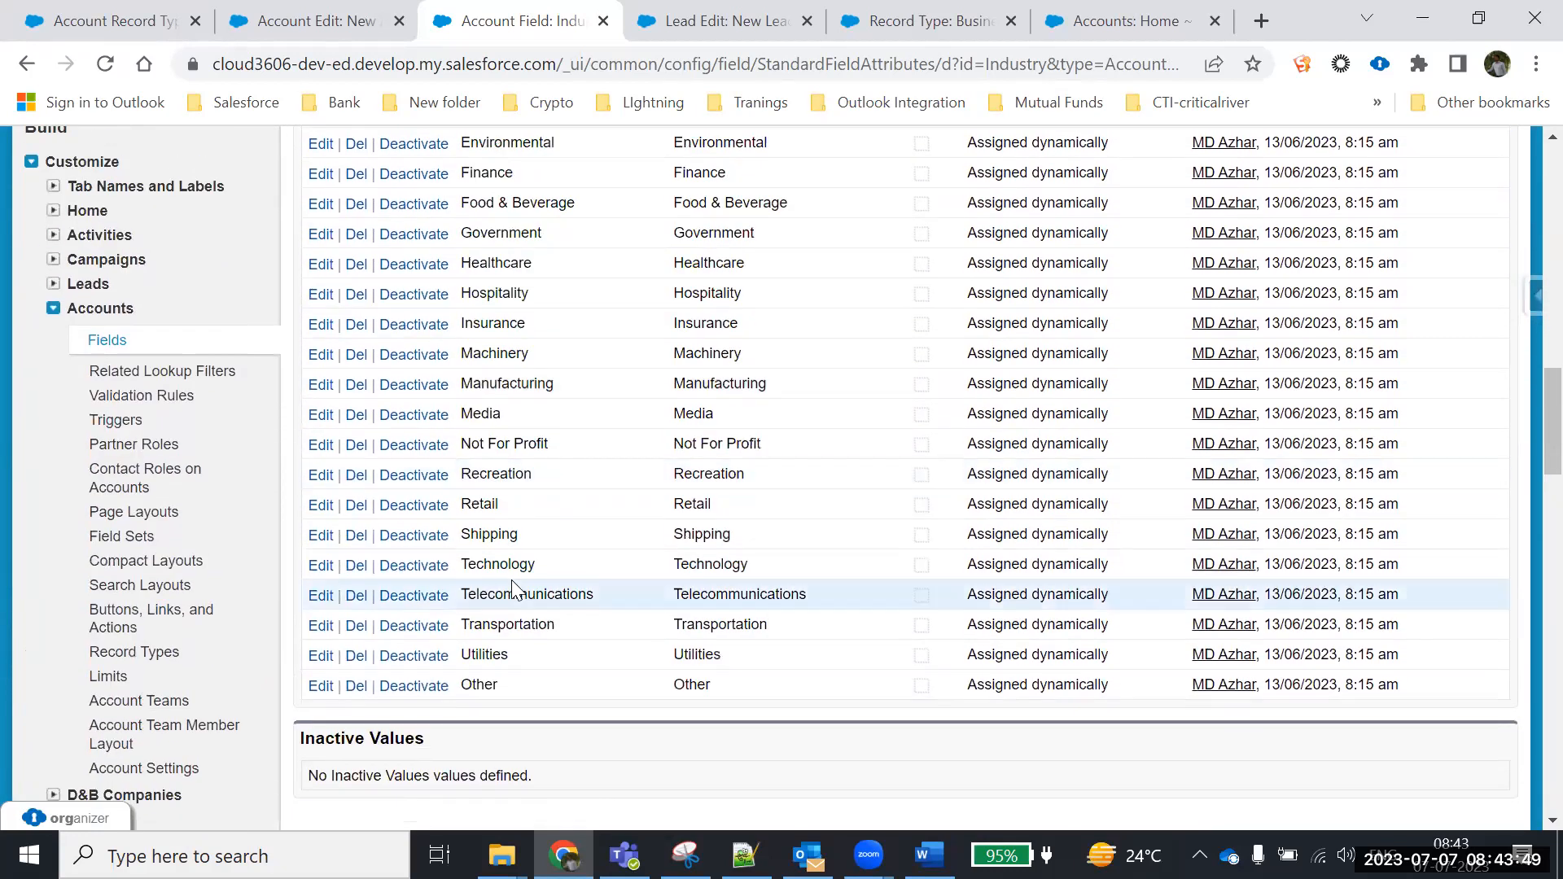
scroll(513, 643, up, 5)
scroll(515, 649, up, 3)
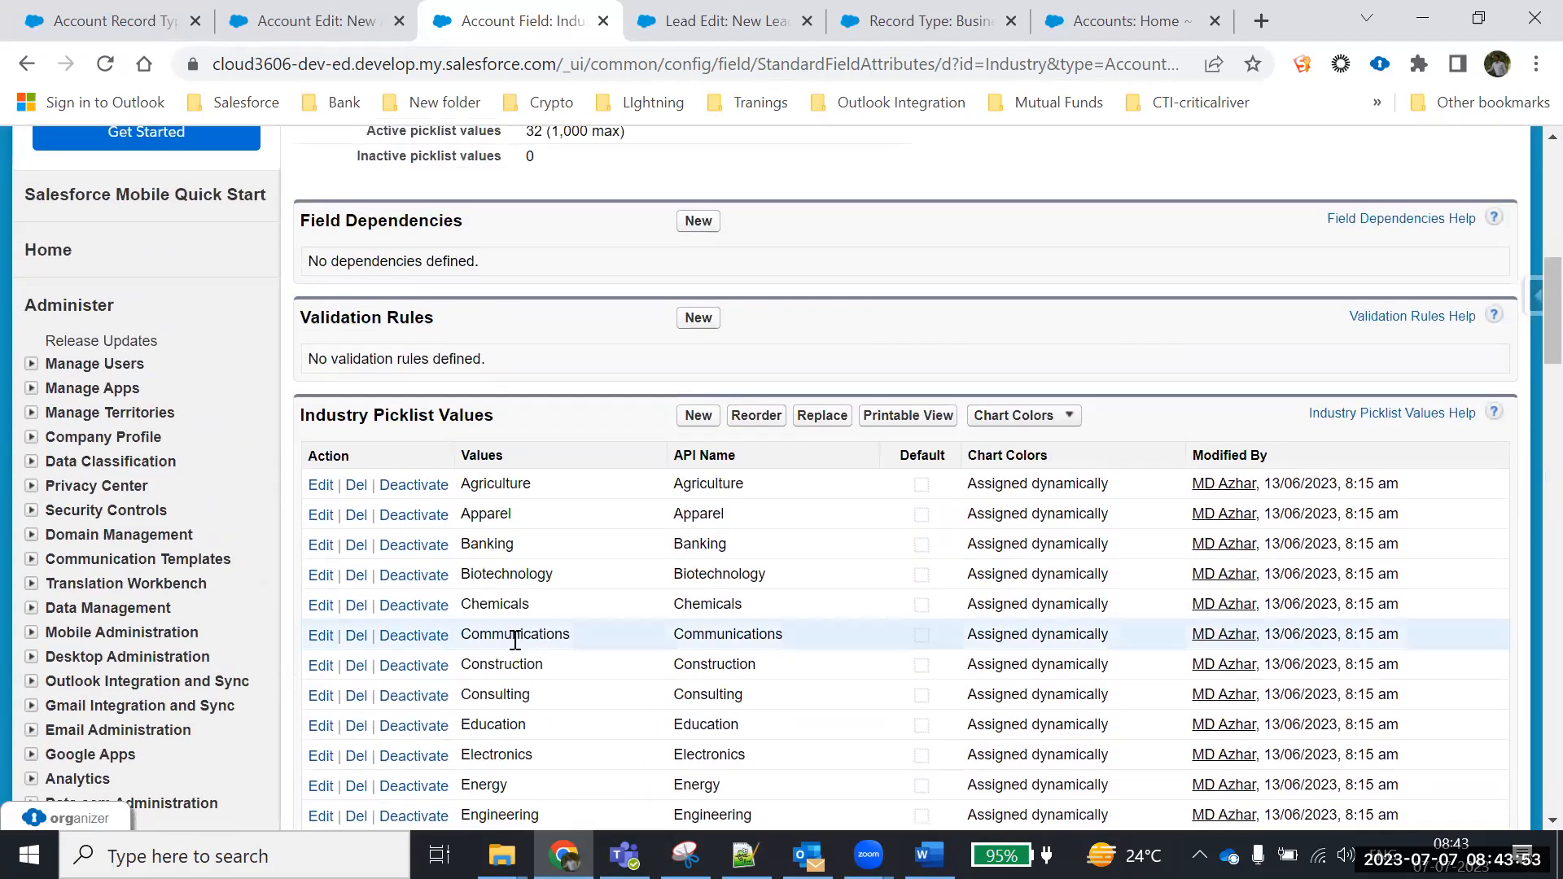
scroll(515, 640, down, 7)
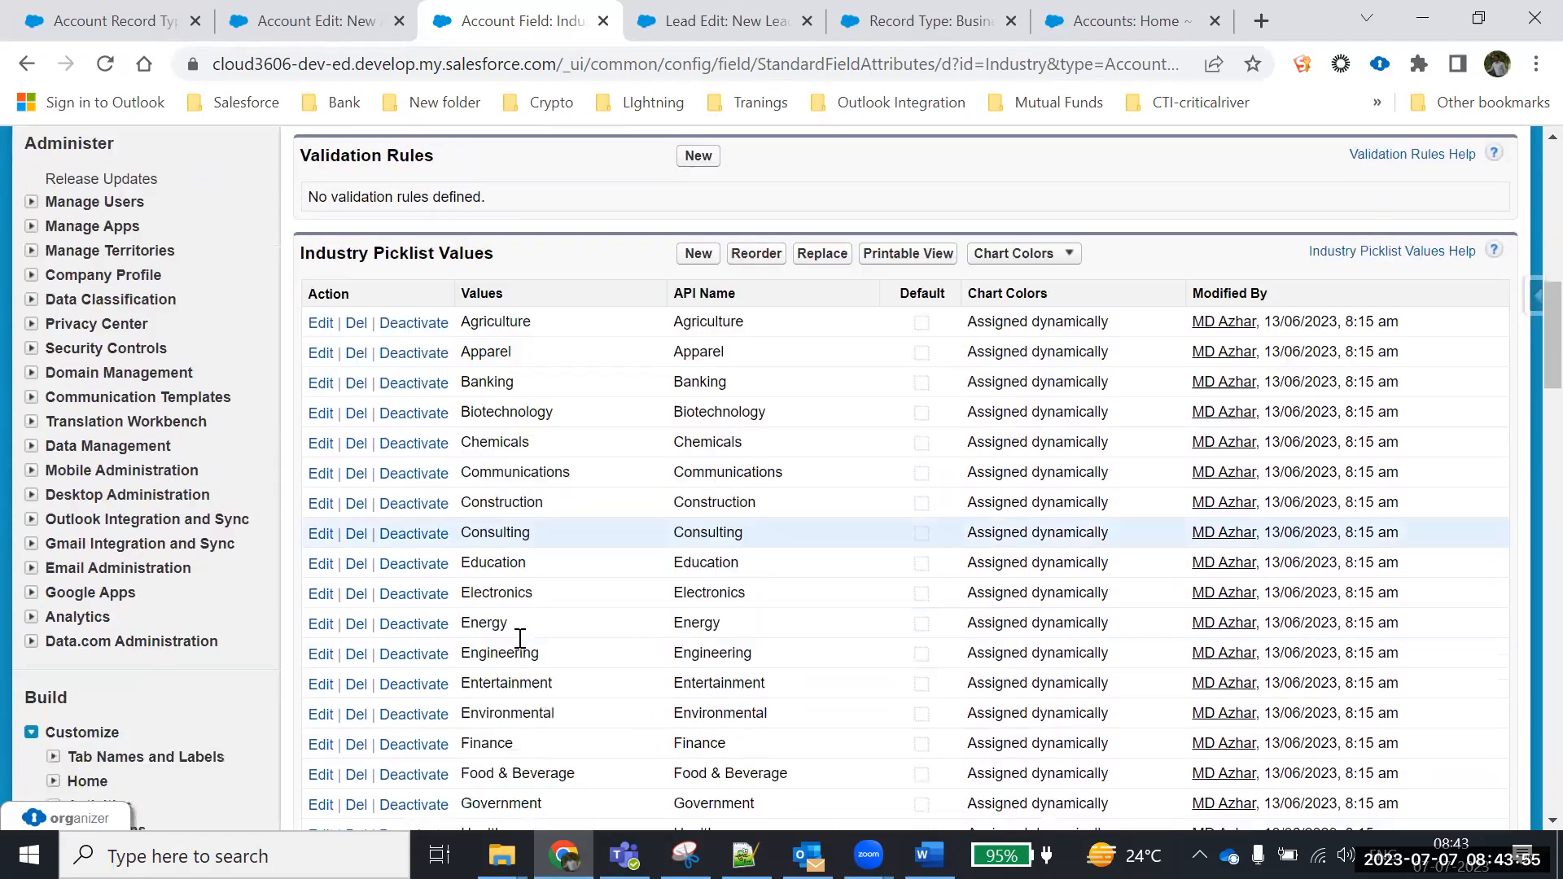
scroll(515, 632, down, 3)
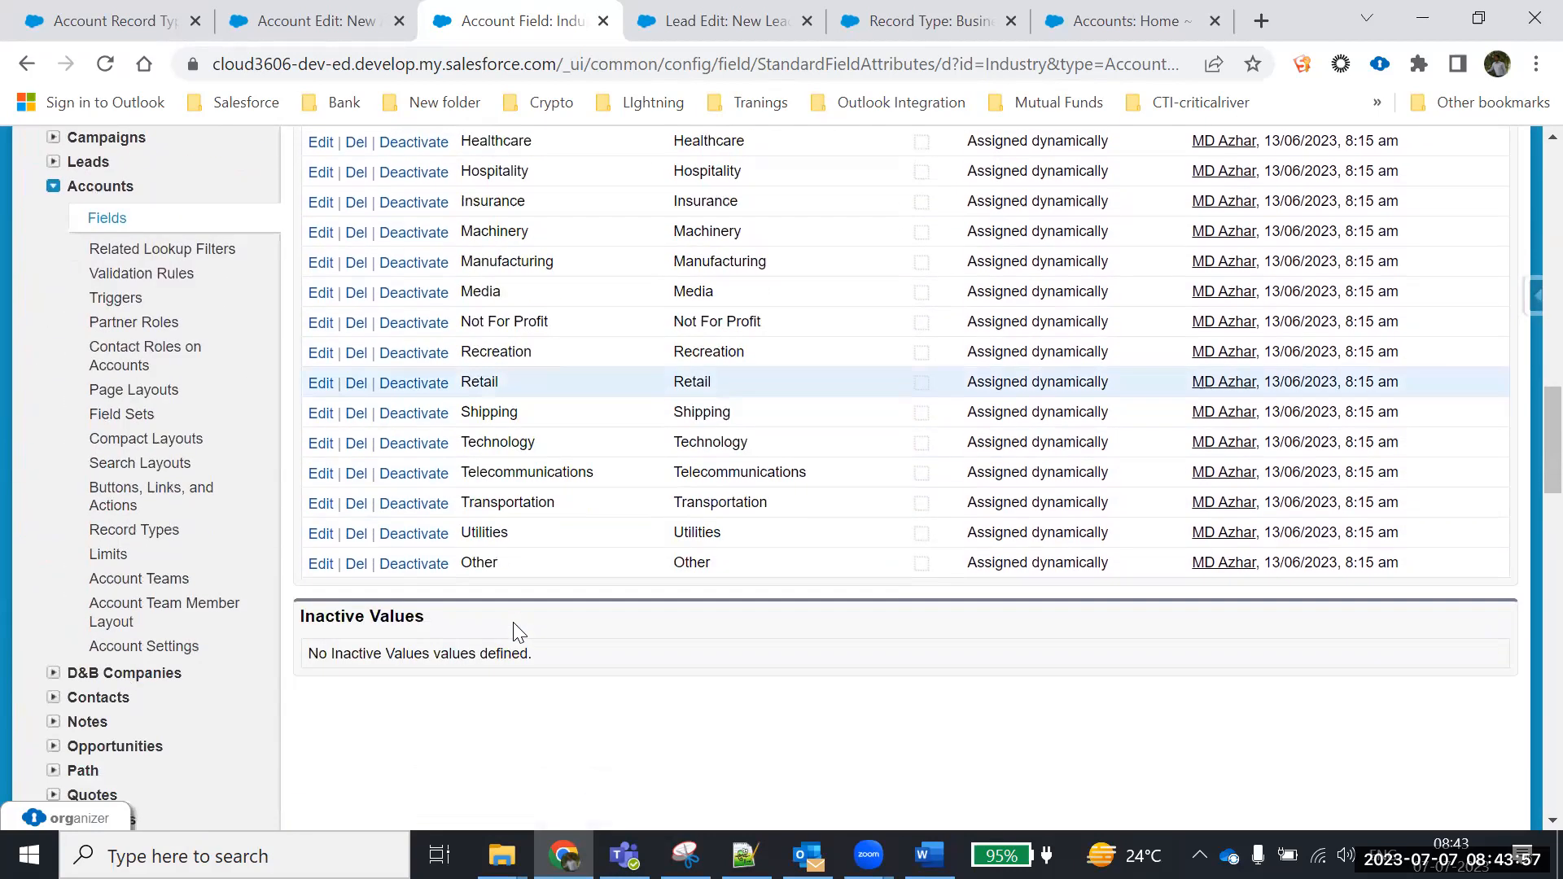
scroll(515, 632, up, 9)
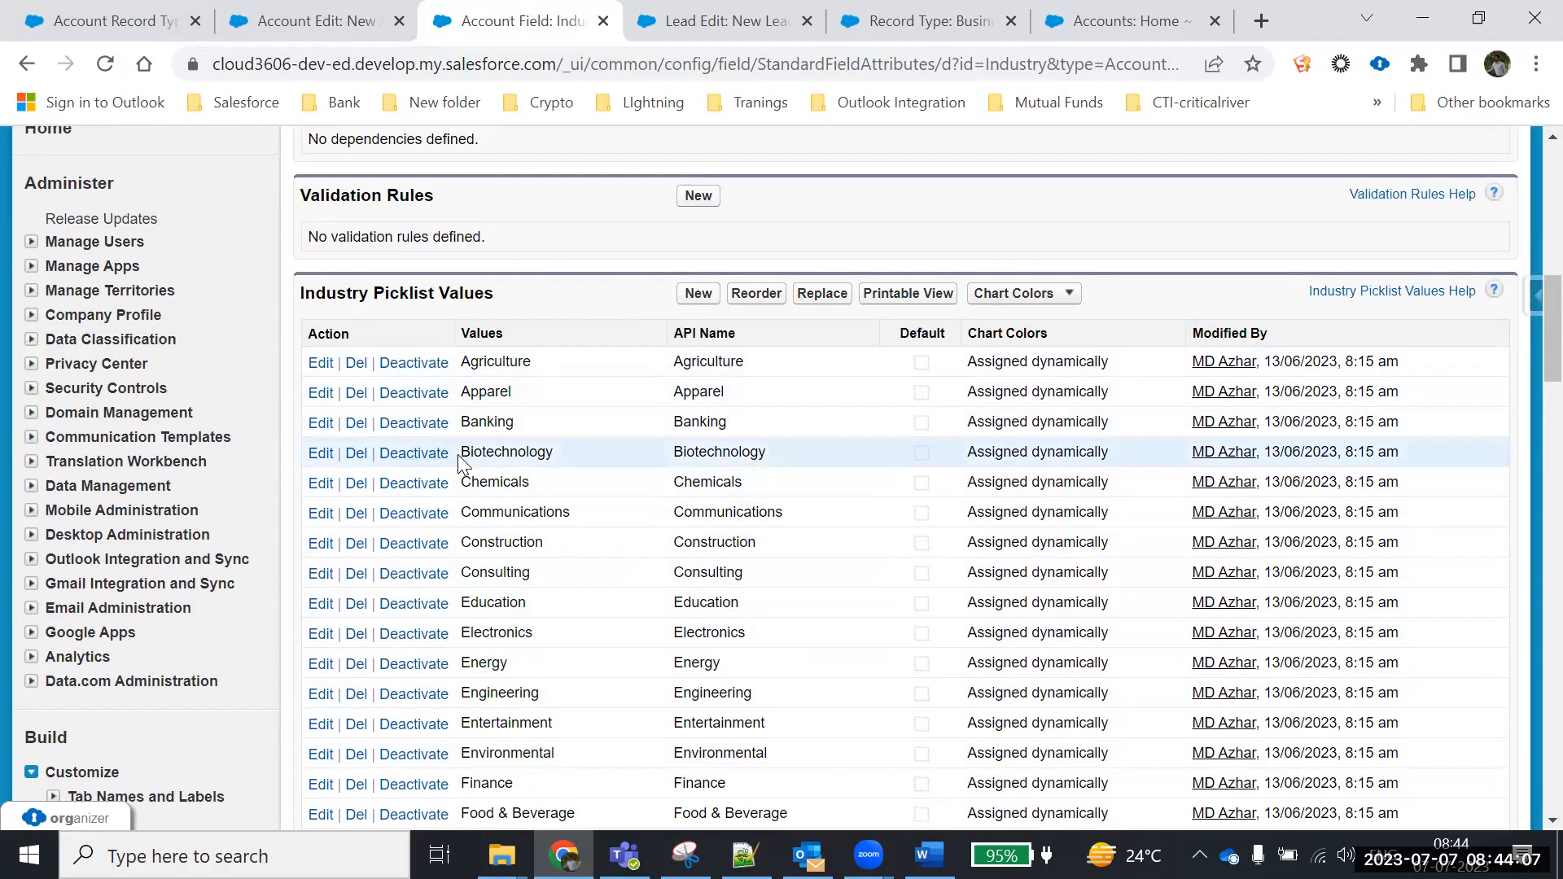
Enter IT as a new value in the Industry Add Picklist Values box
click(699, 296)
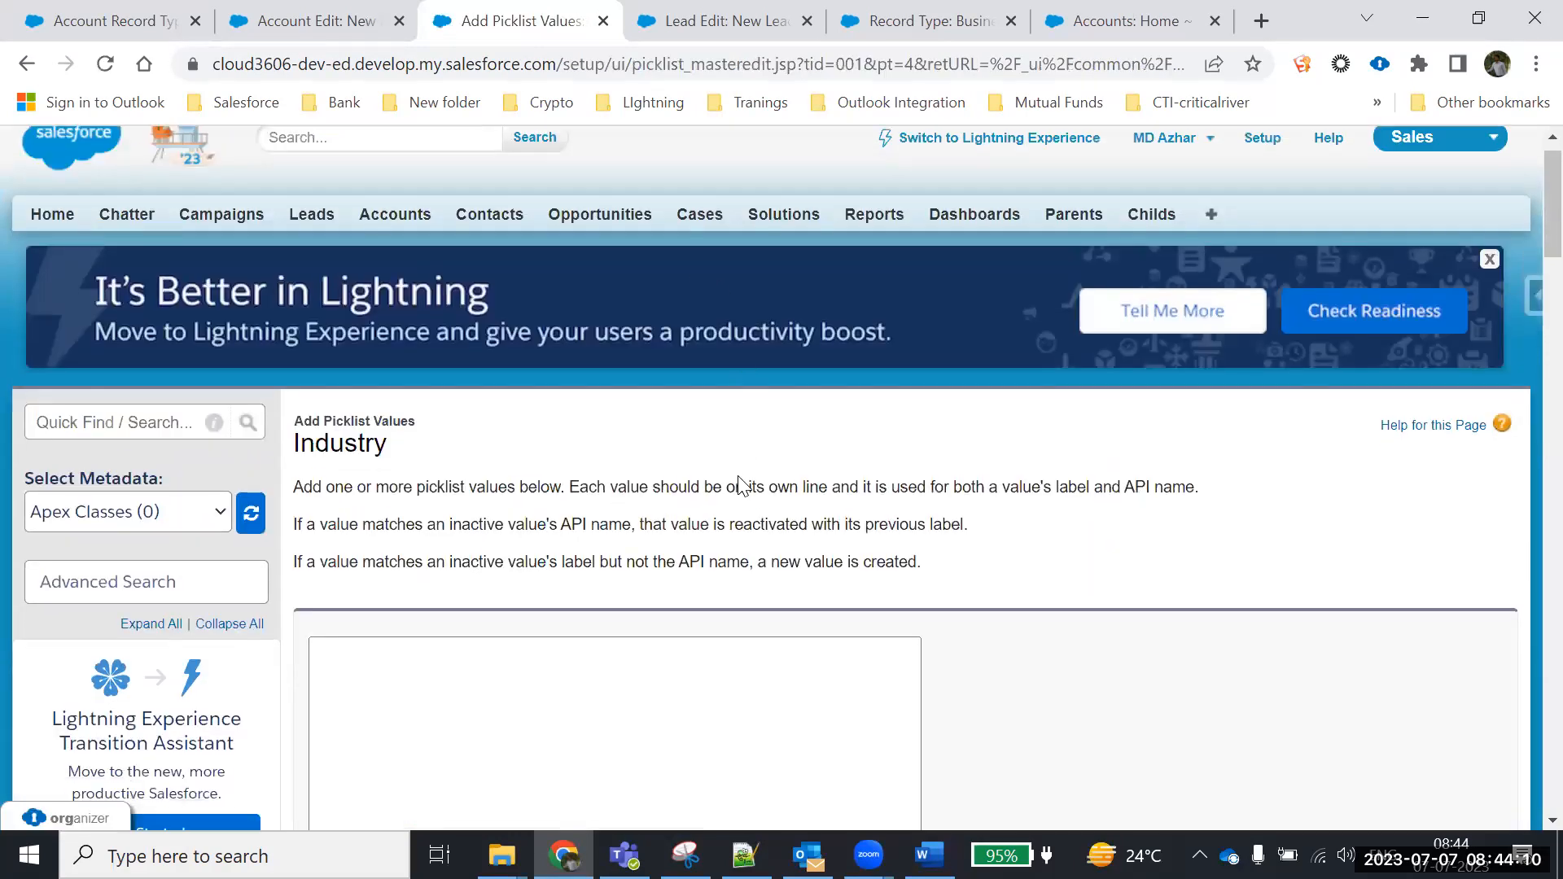
scroll(737, 481, down, 3)
click(502, 460)
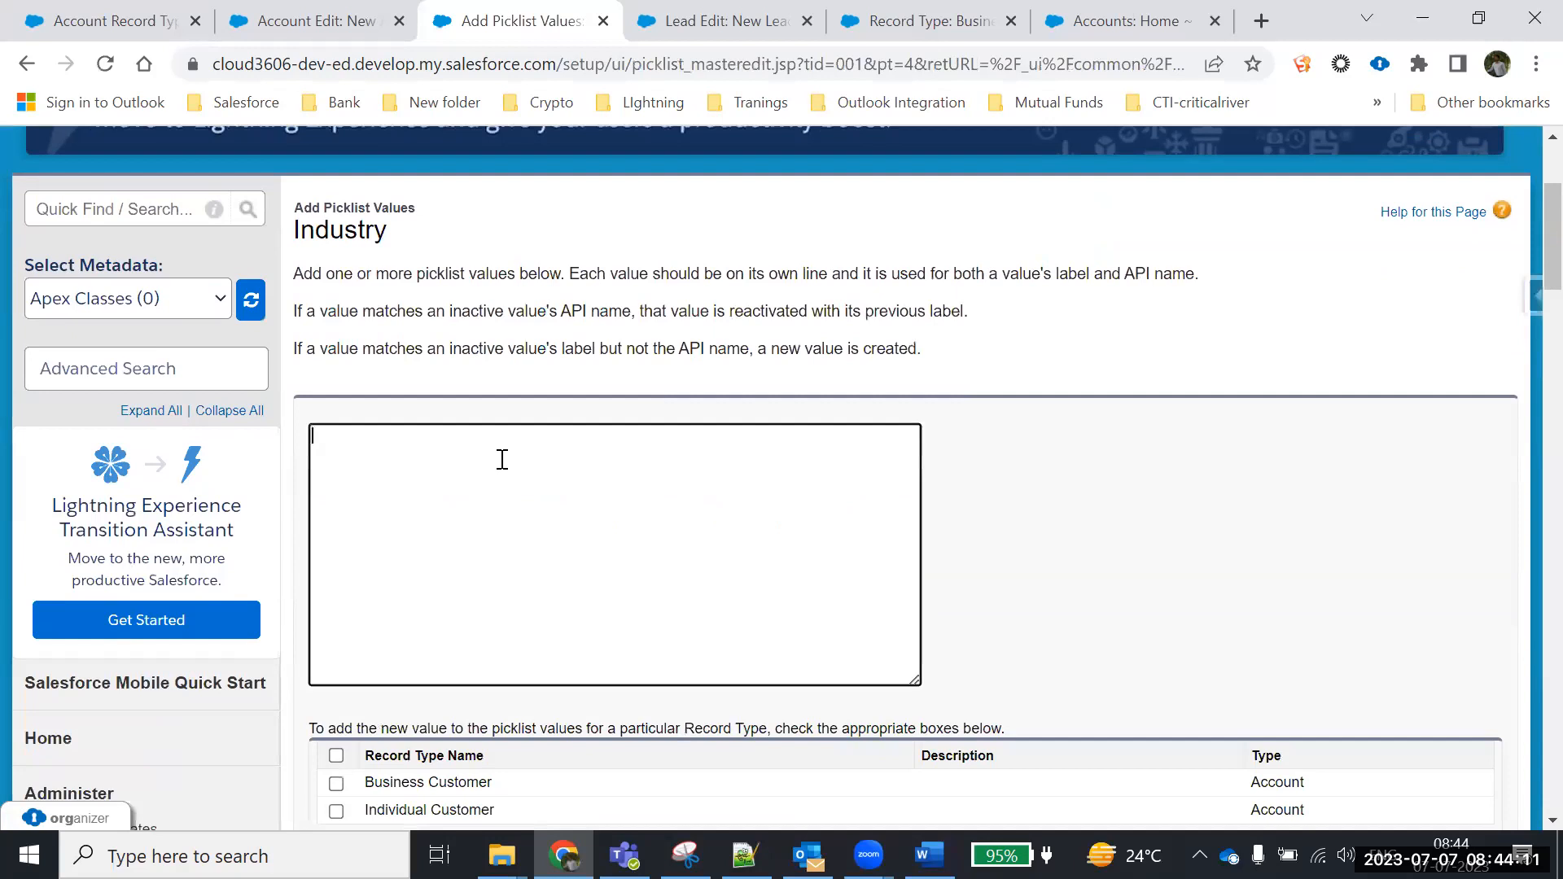
click(1042, 448)
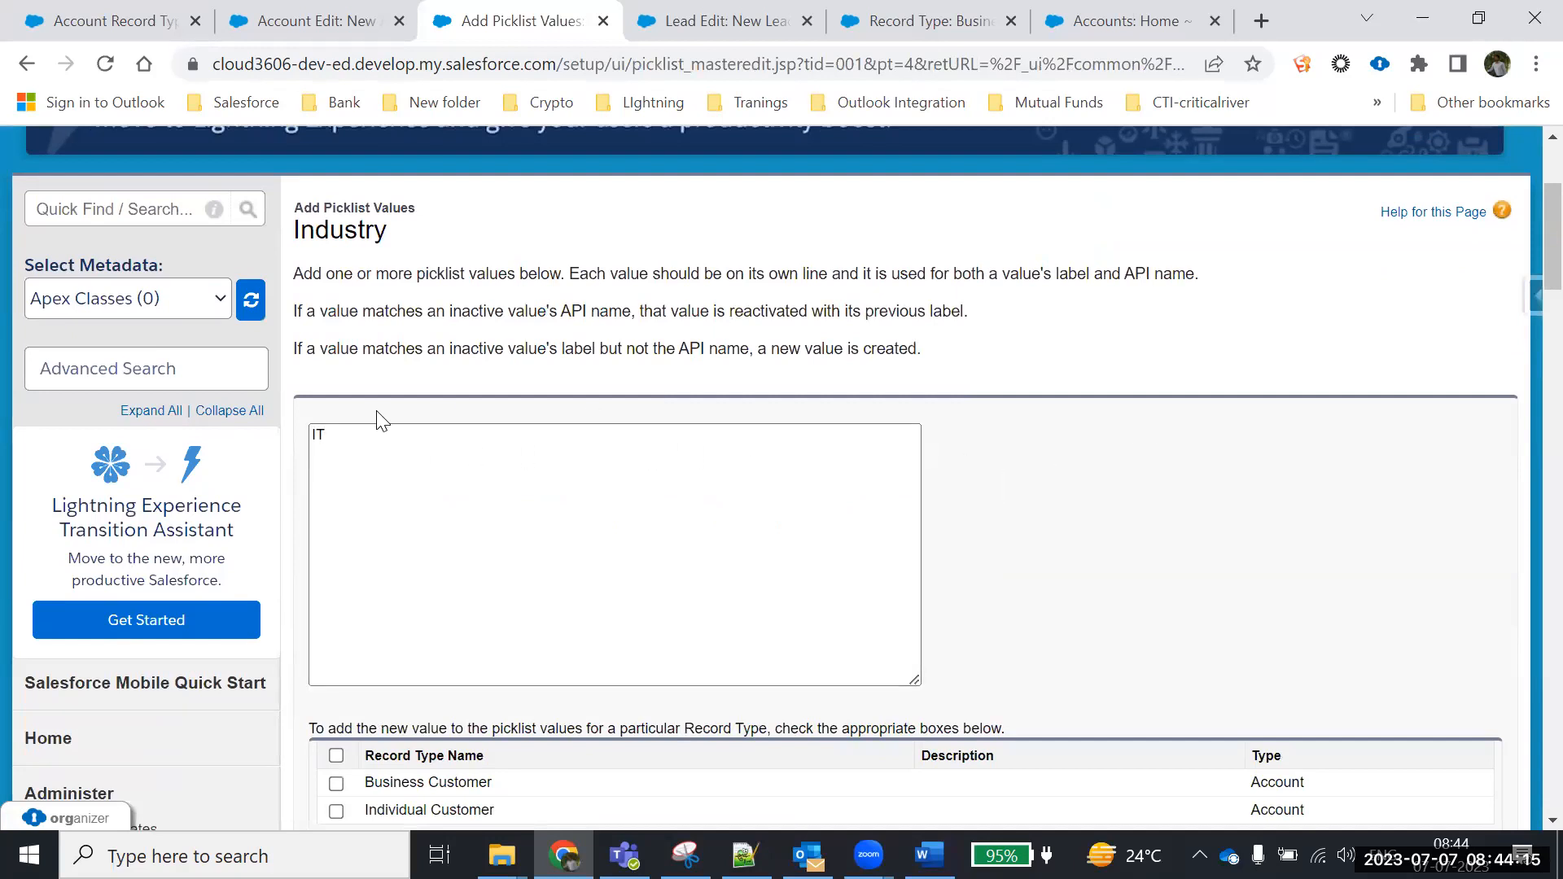
click(345, 471)
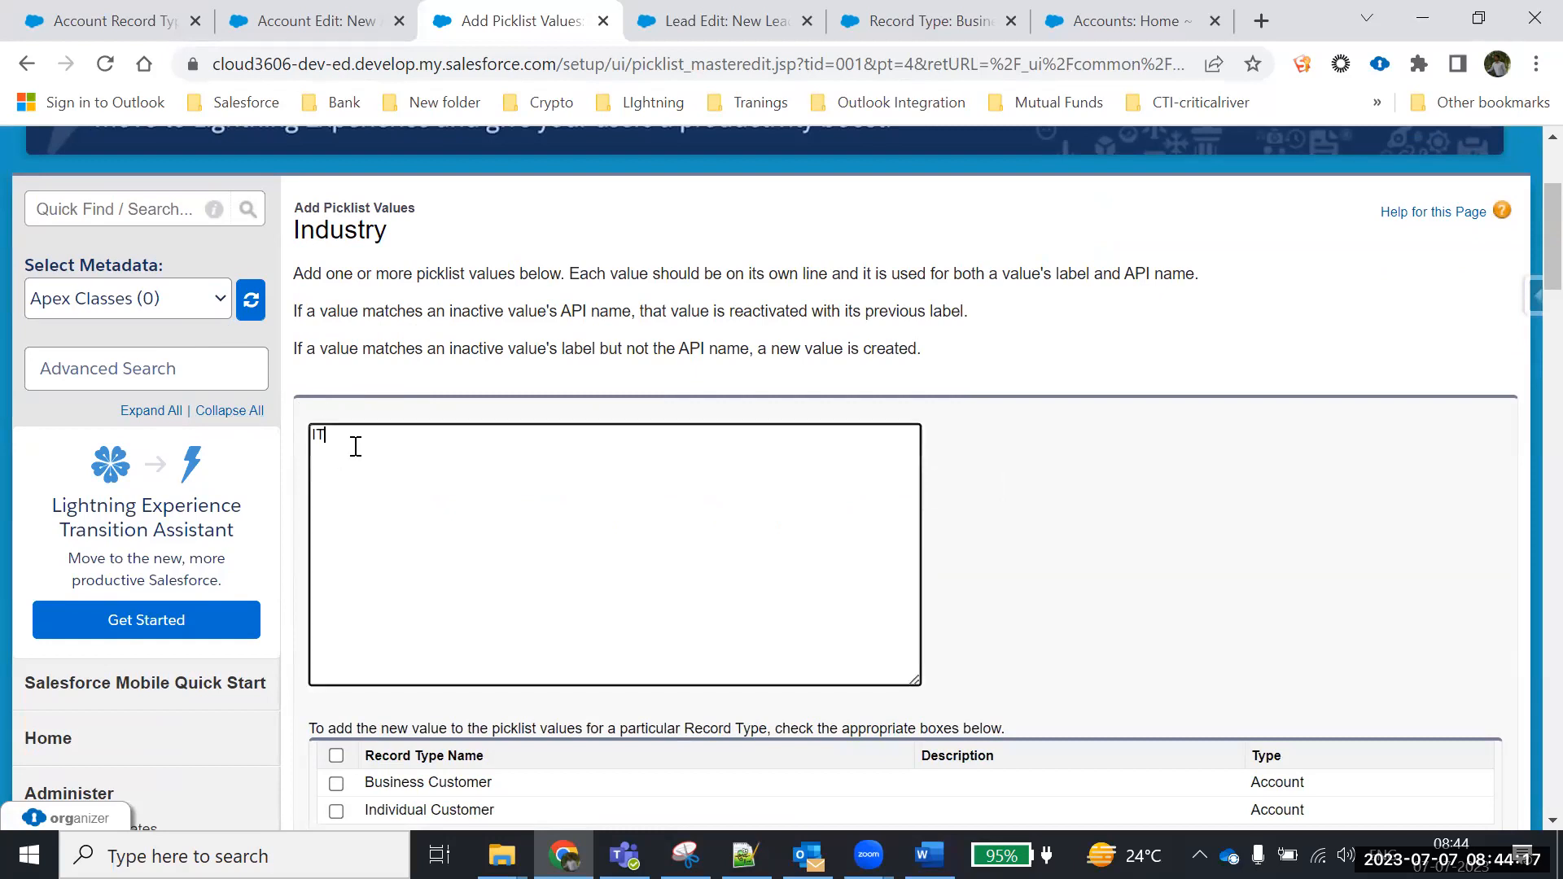
scroll(358, 450, down, 4)
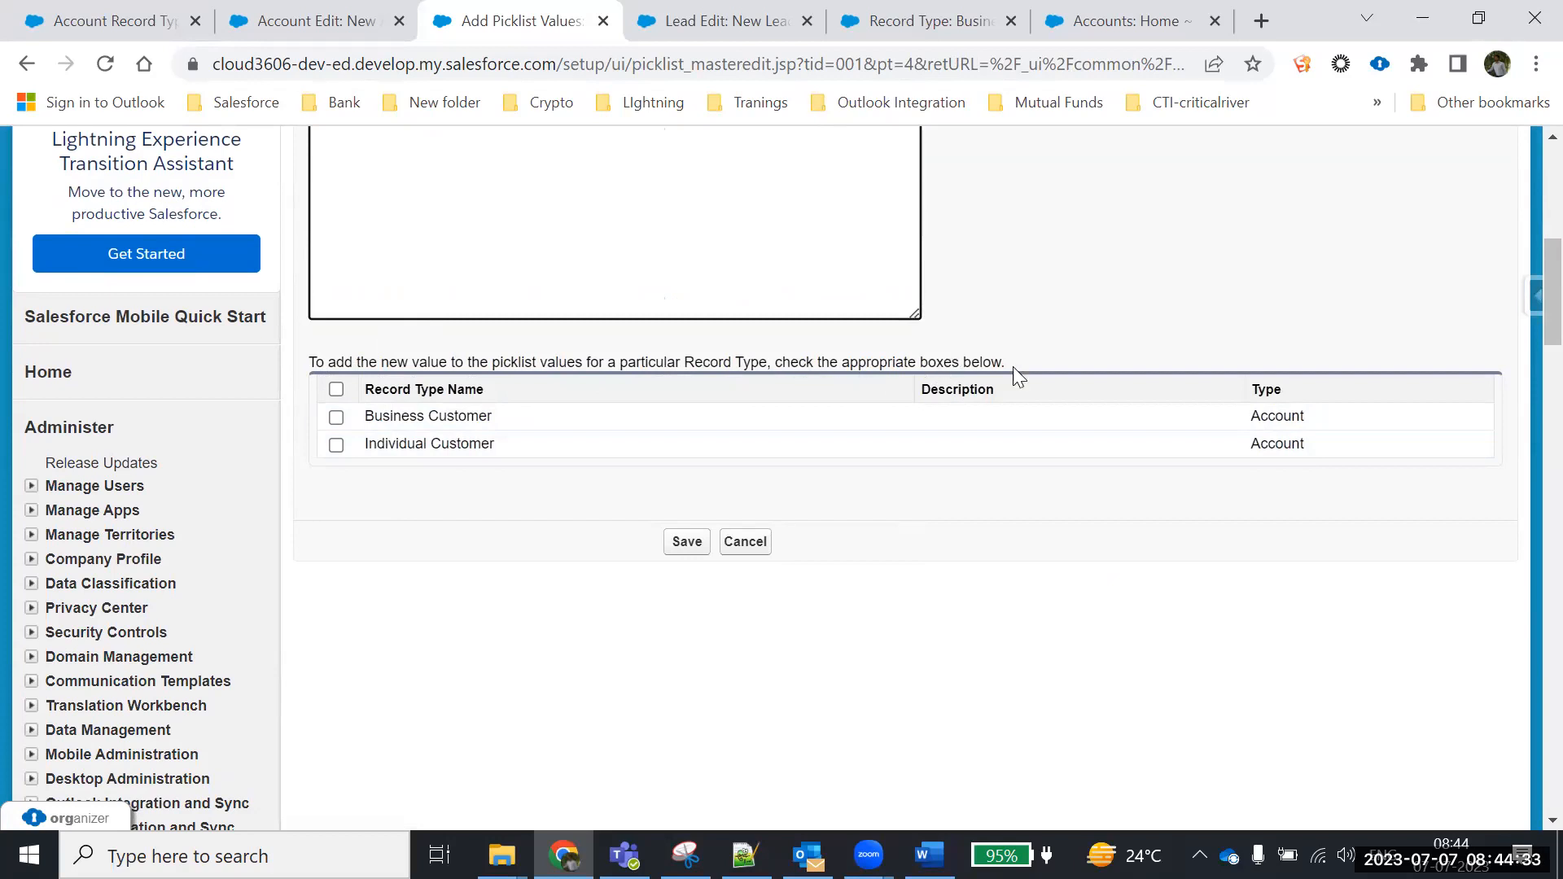
scroll(822, 369, up, 1)
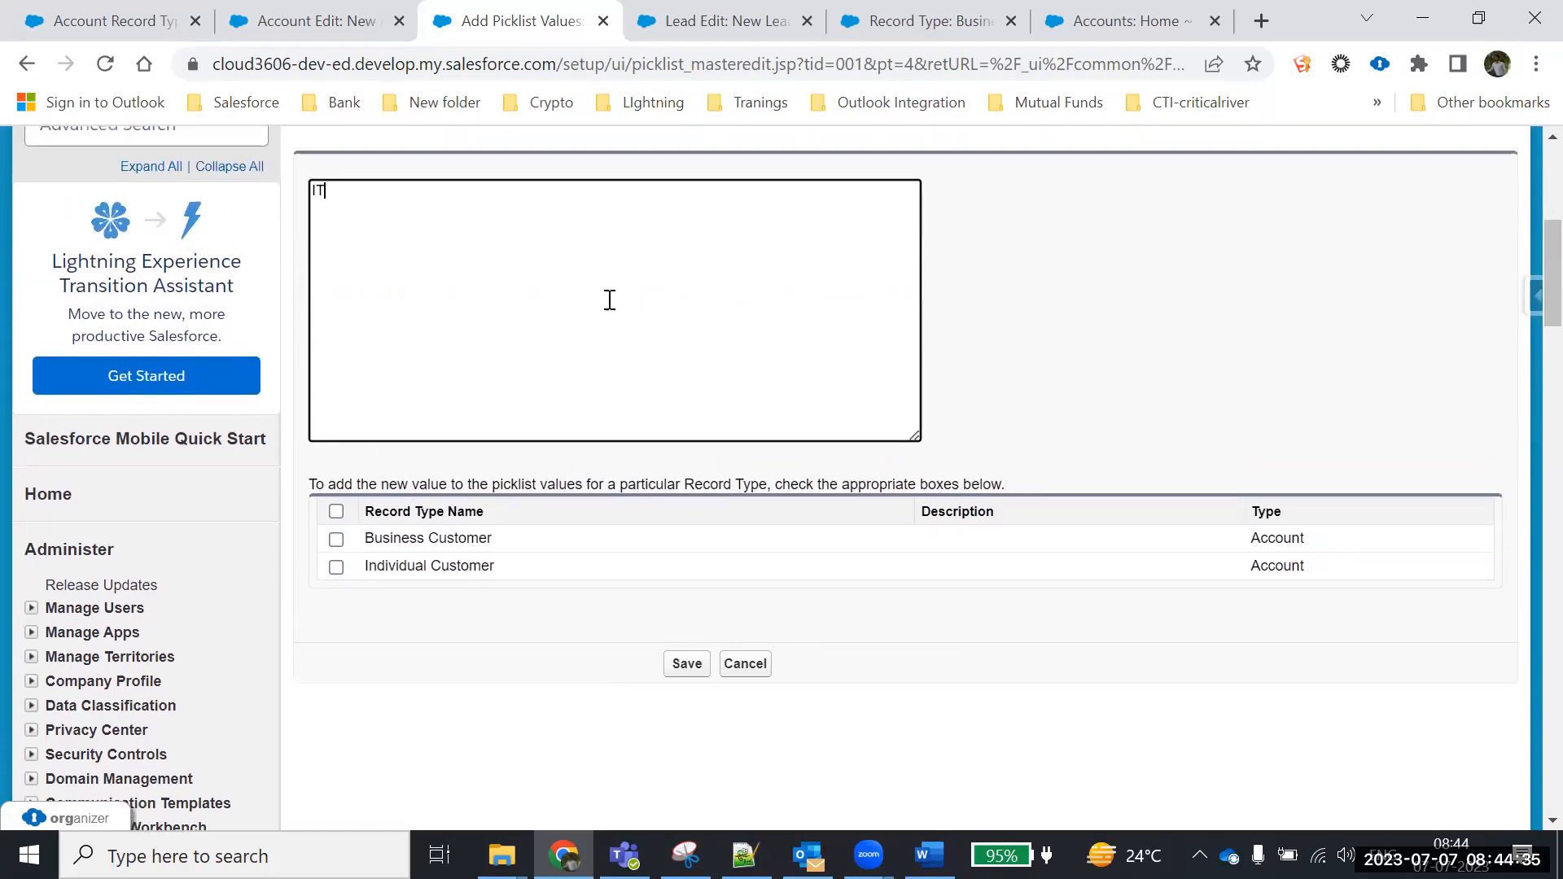
text(T)
drag(352, 190, 256, 195)
Make IT available to Individual Customer and Business Customer record types and save
click(336, 512)
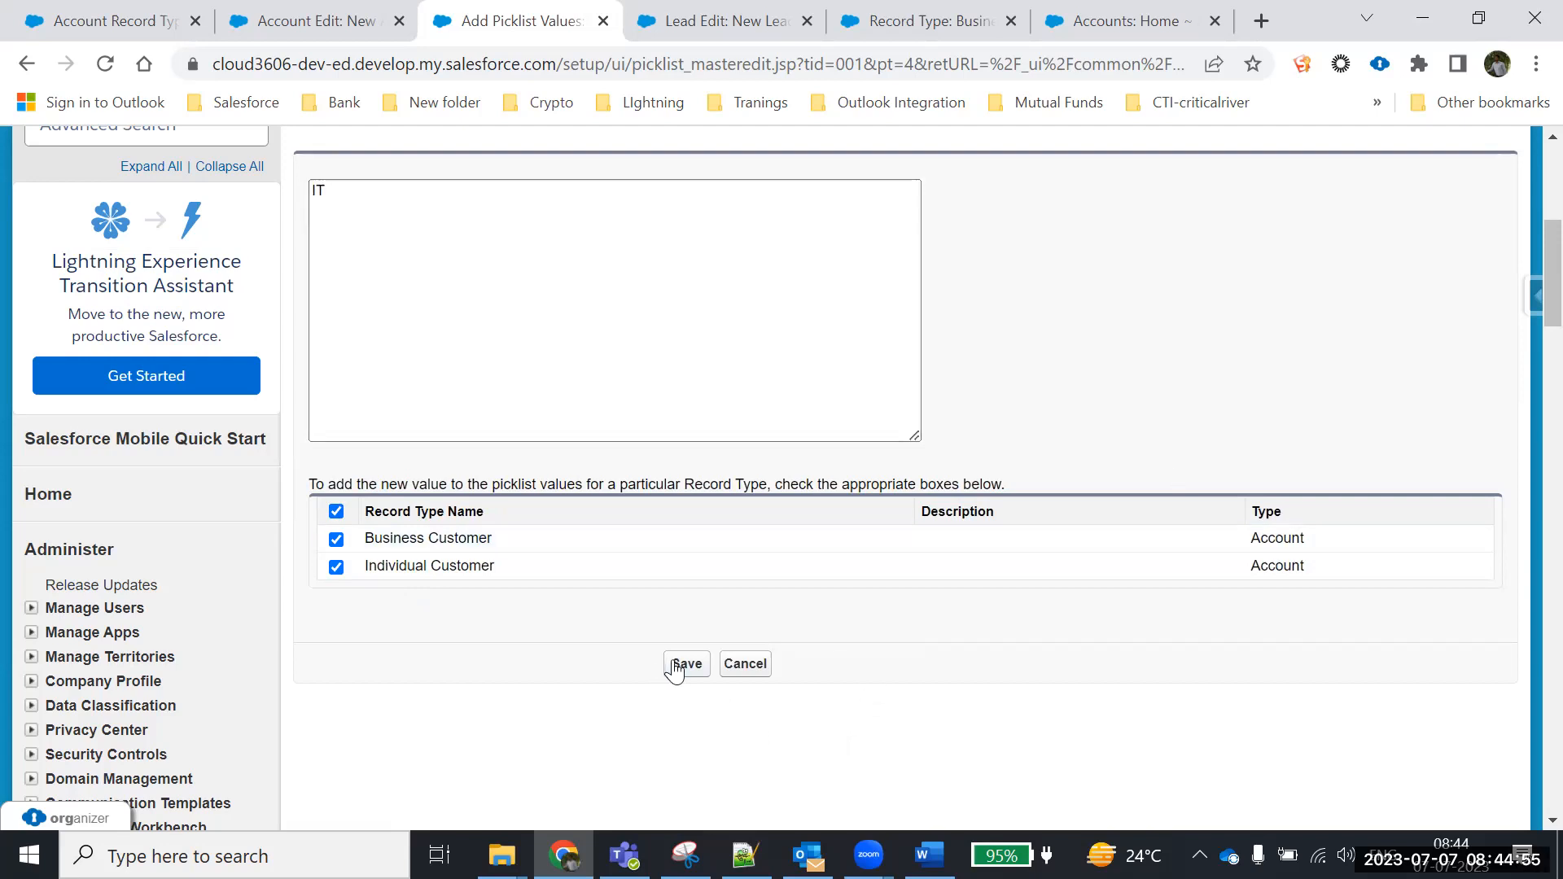
drag(344, 214, 286, 185)
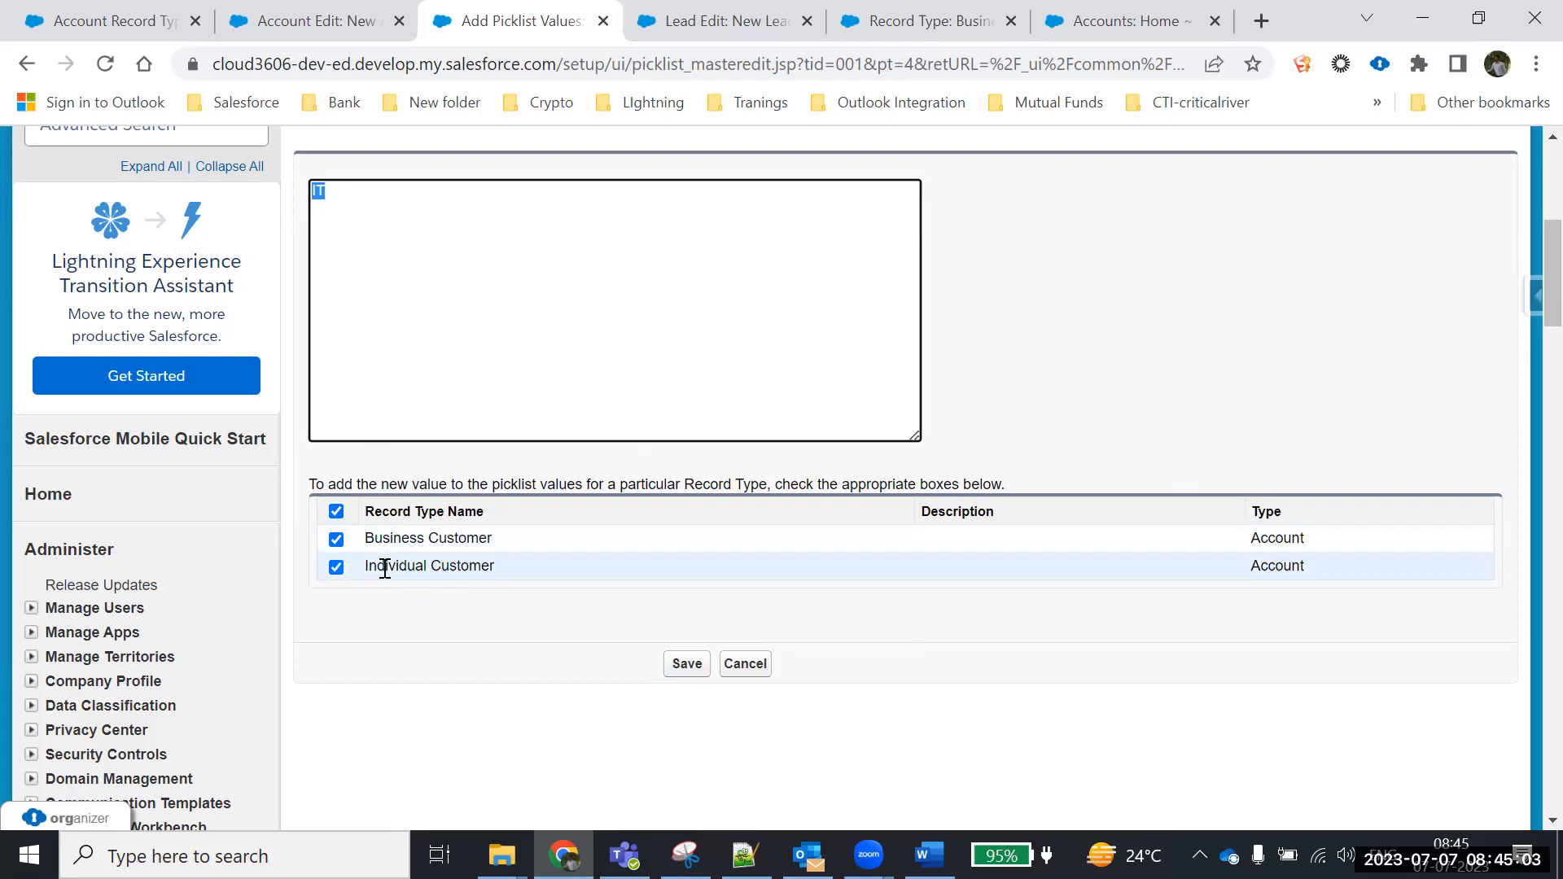
click(336, 512)
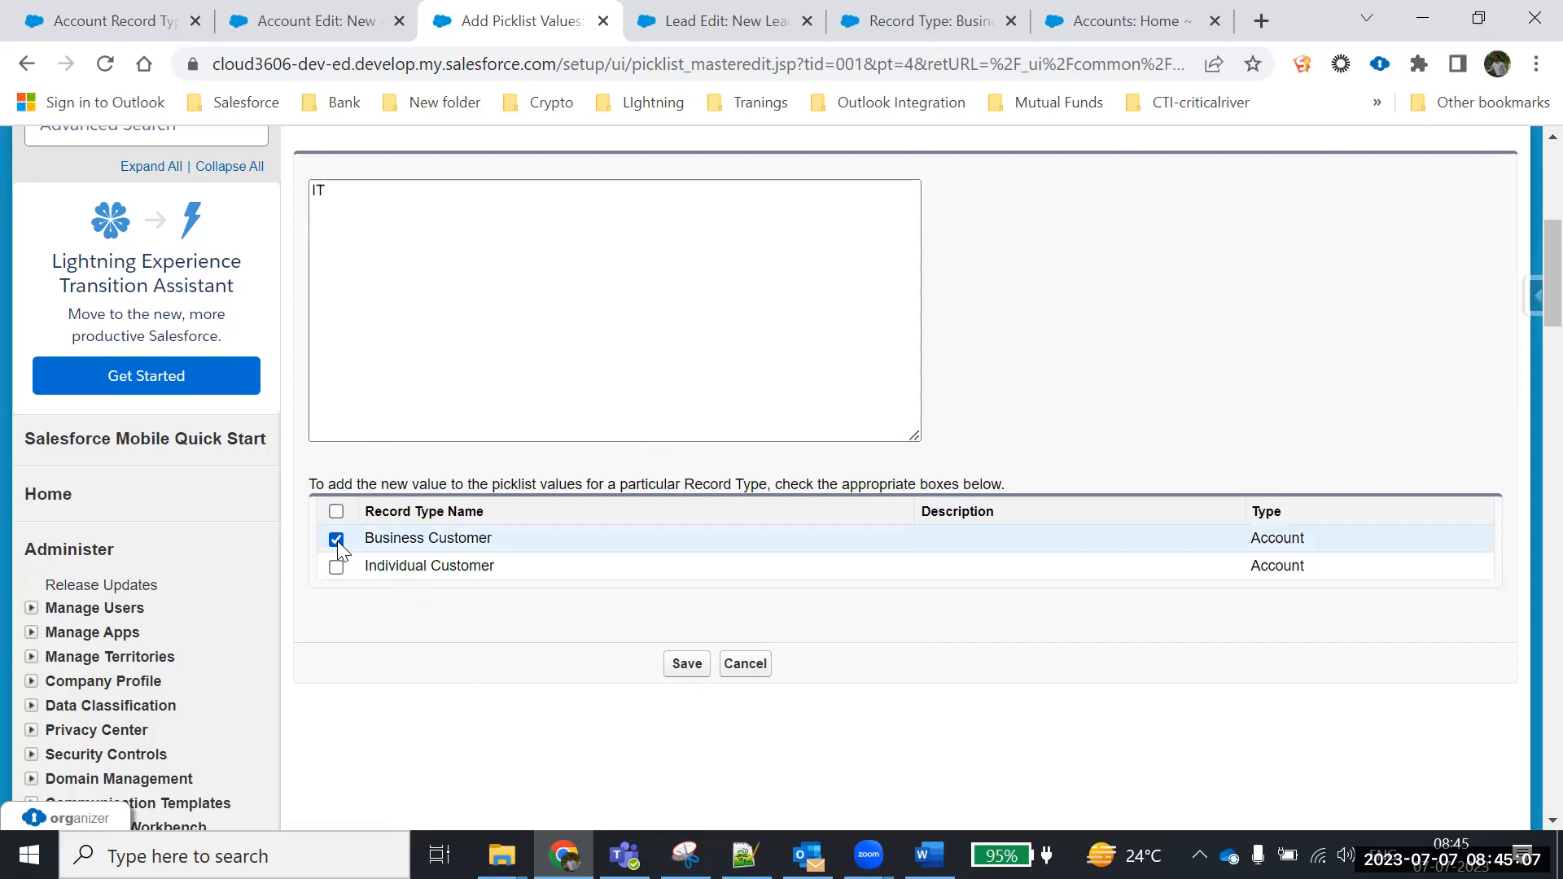
click(337, 567)
click(337, 540)
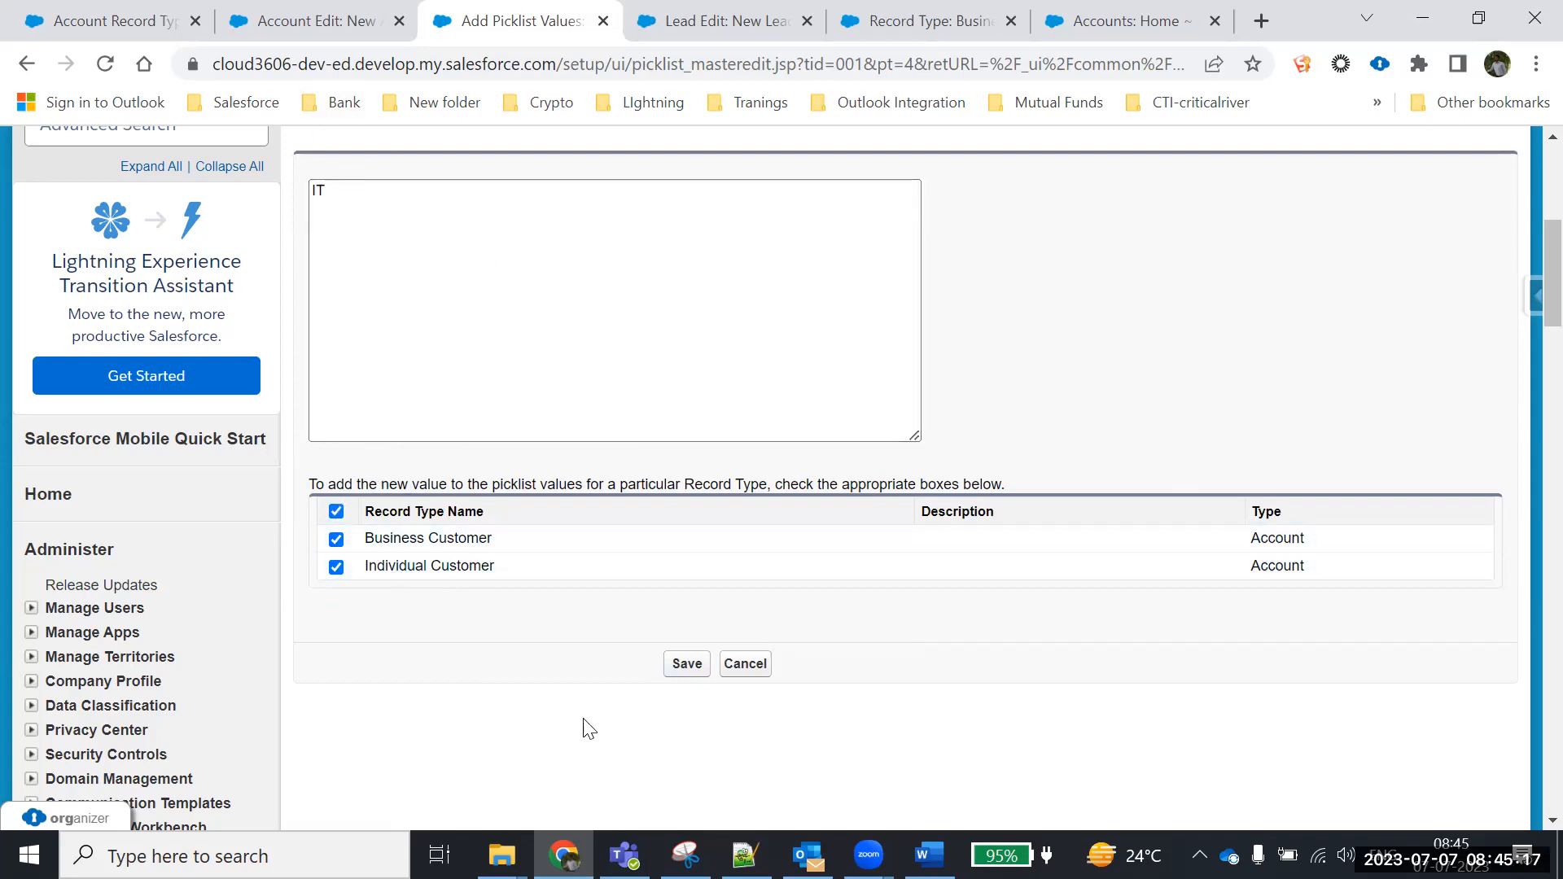
click(686, 666)
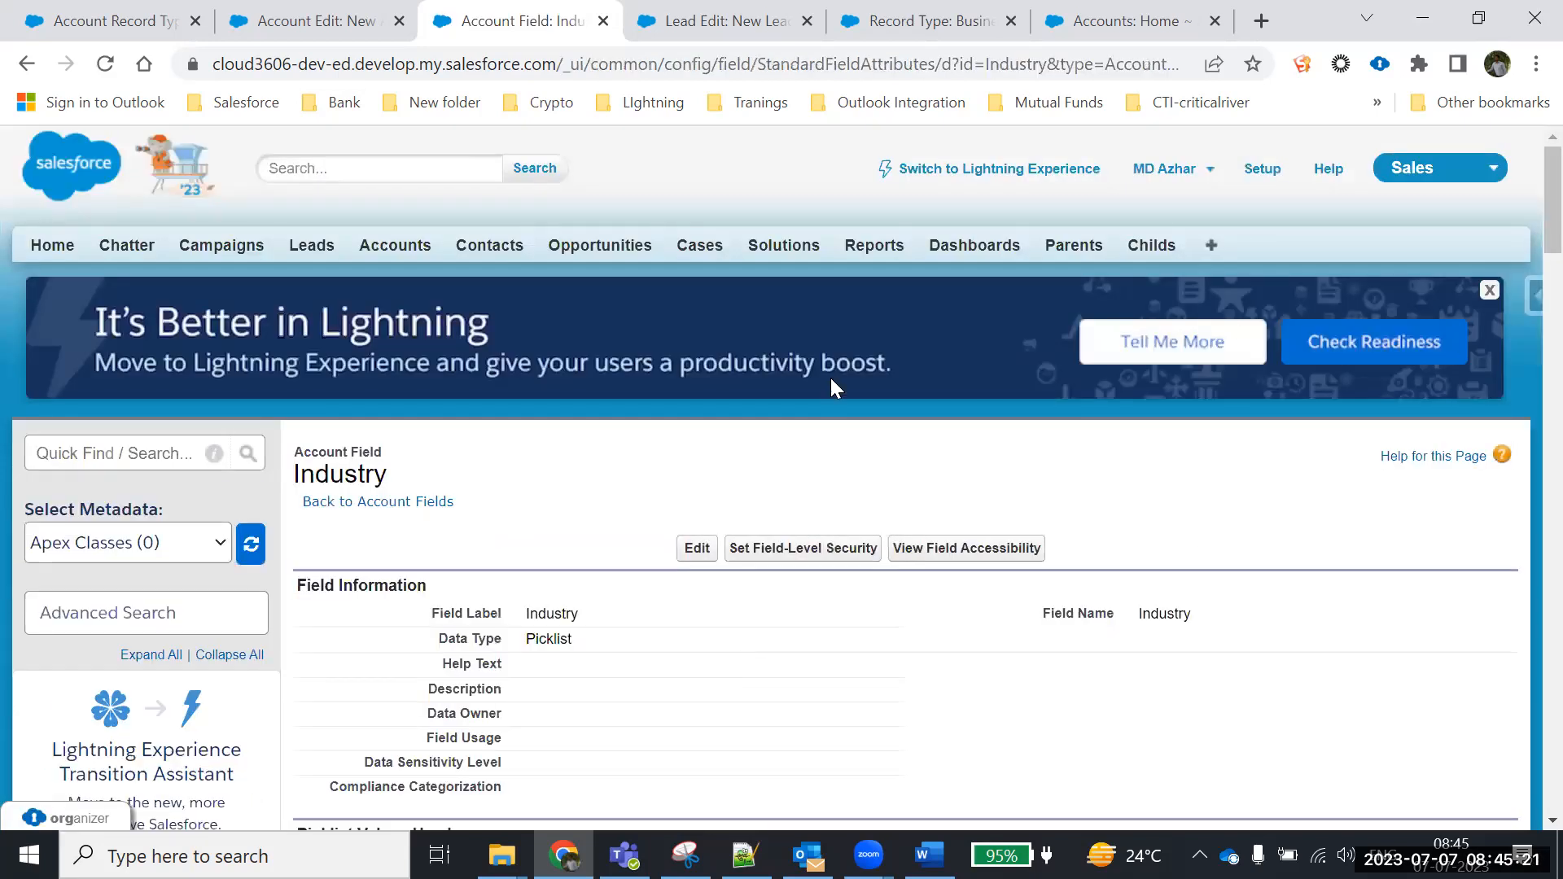
click(922, 30)
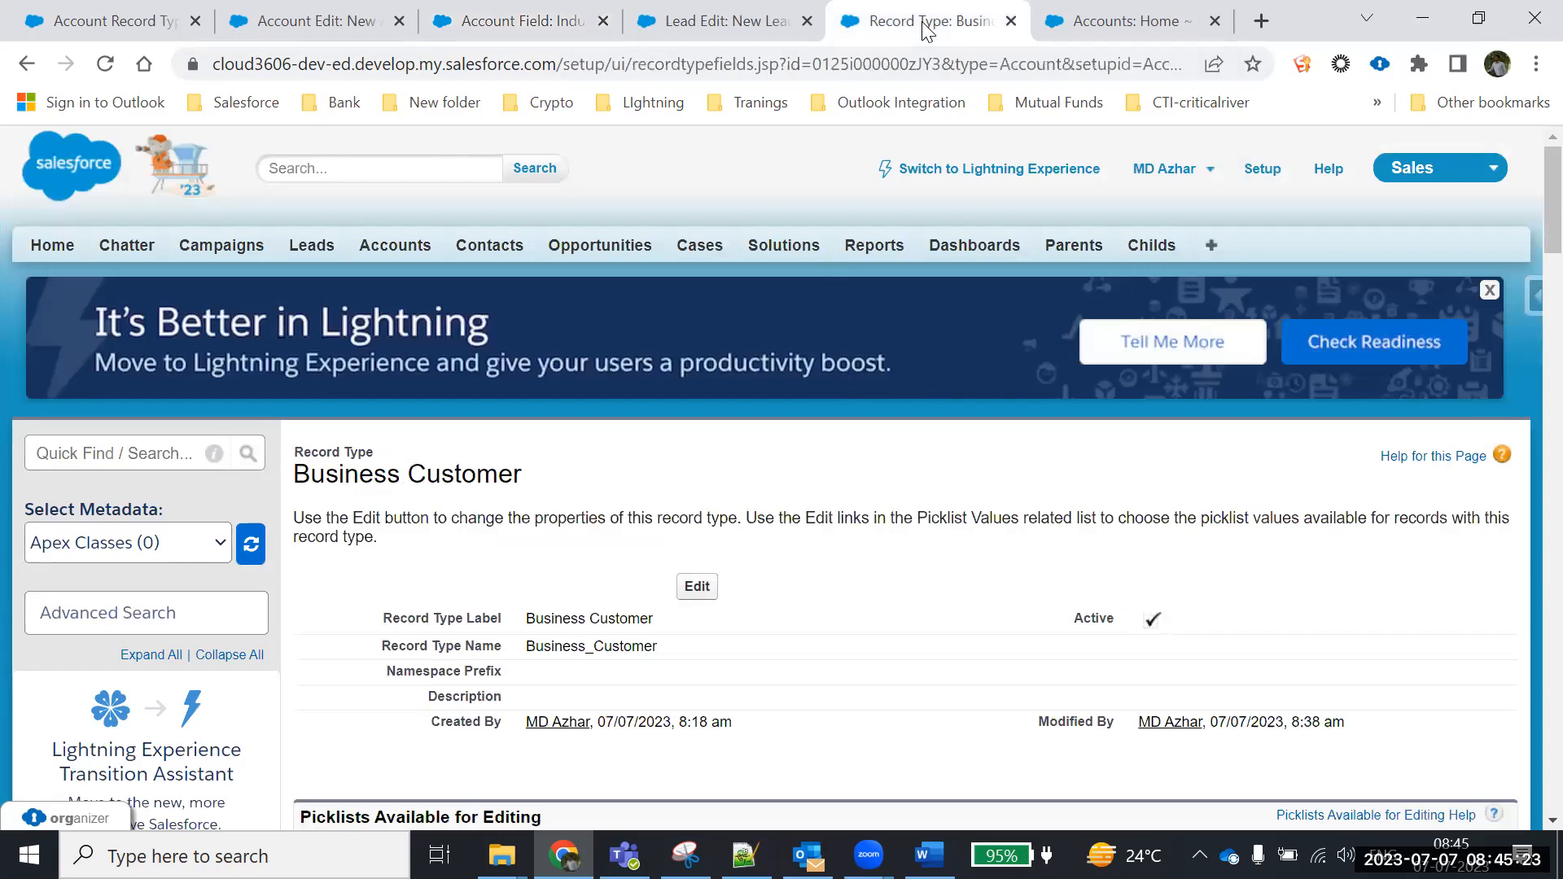
click(347, 33)
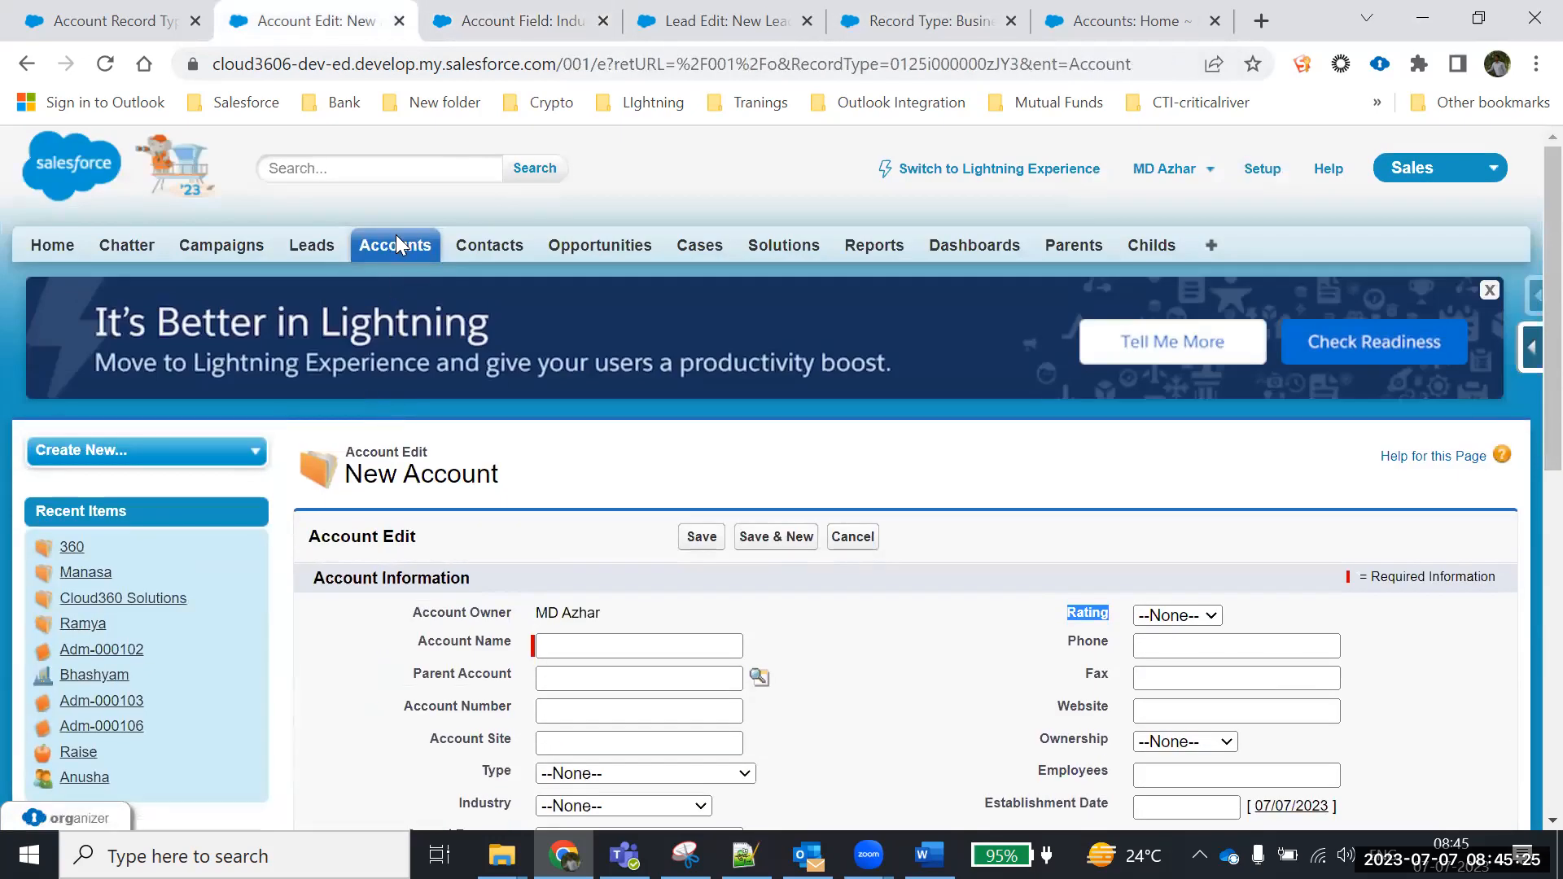
click(401, 262)
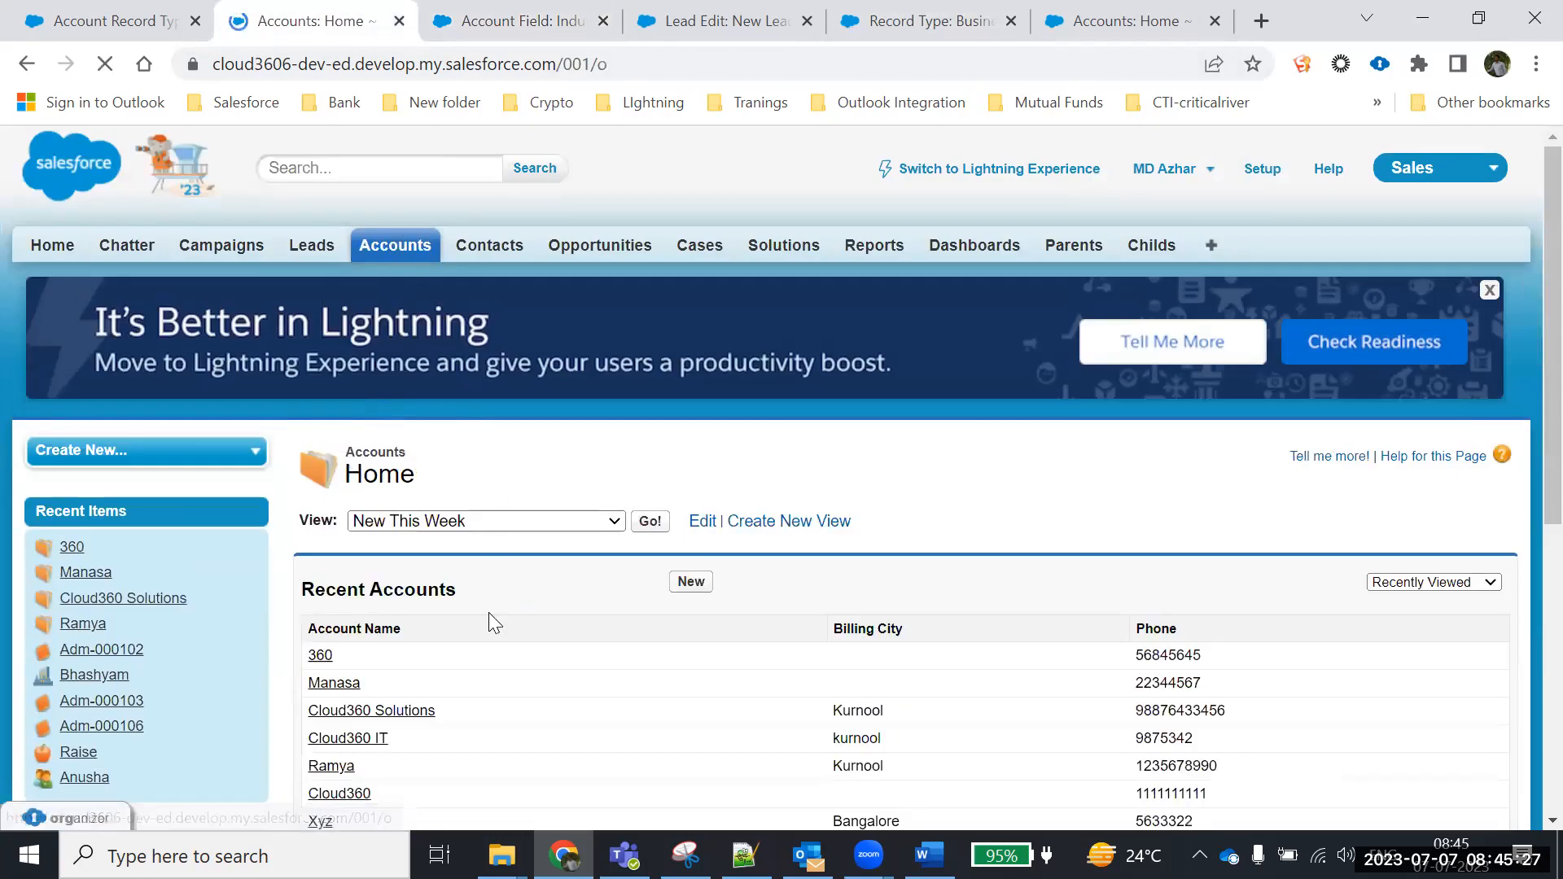
scroll(649, 481, down, 5)
click(693, 217)
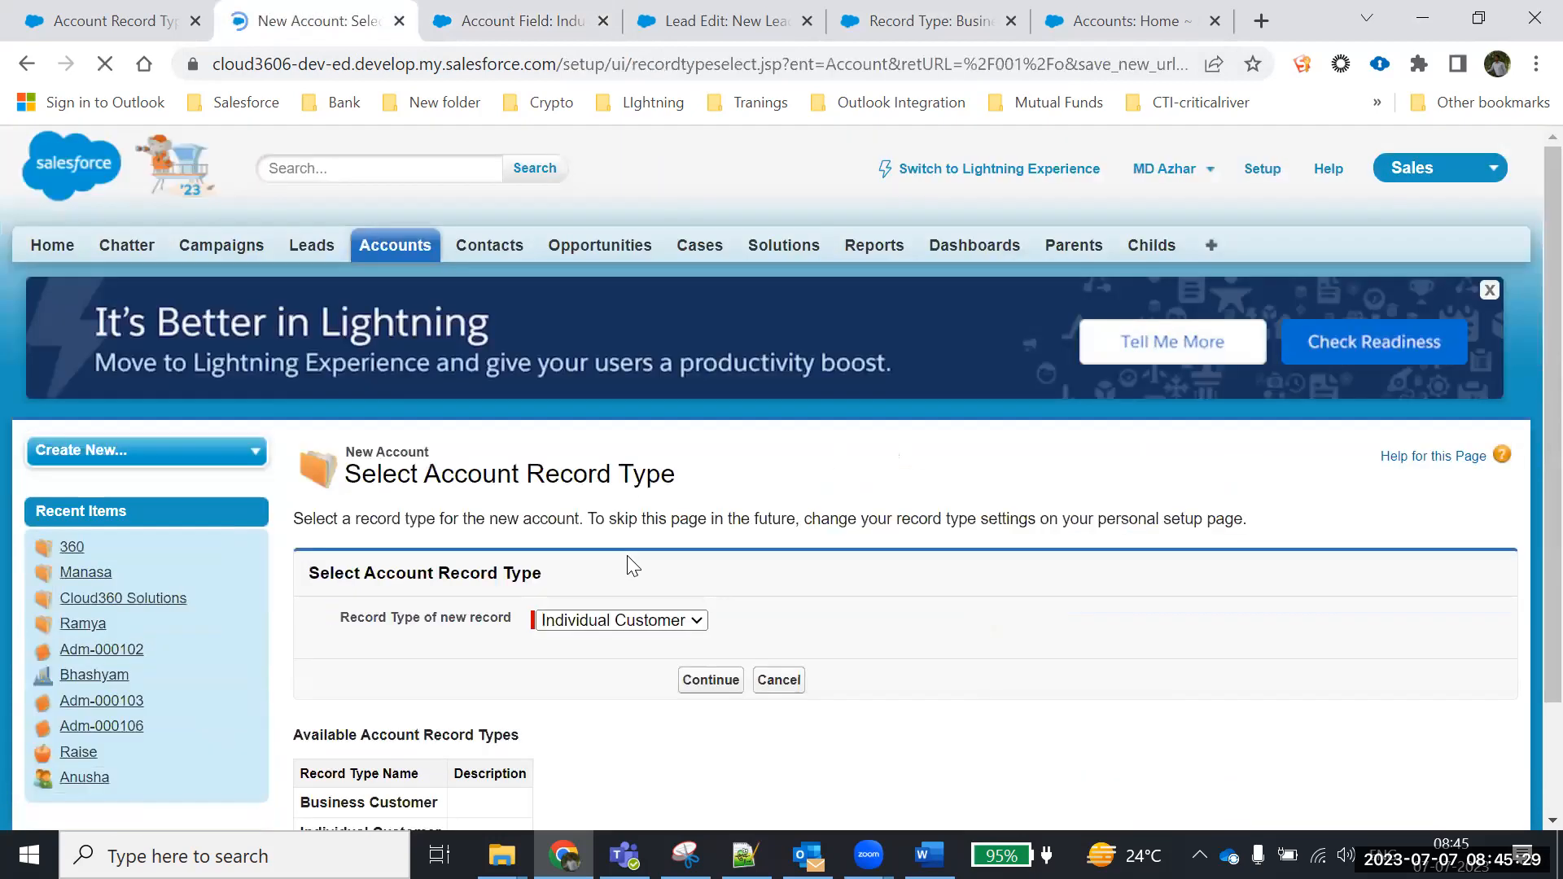
scroll(623, 562, down, 1)
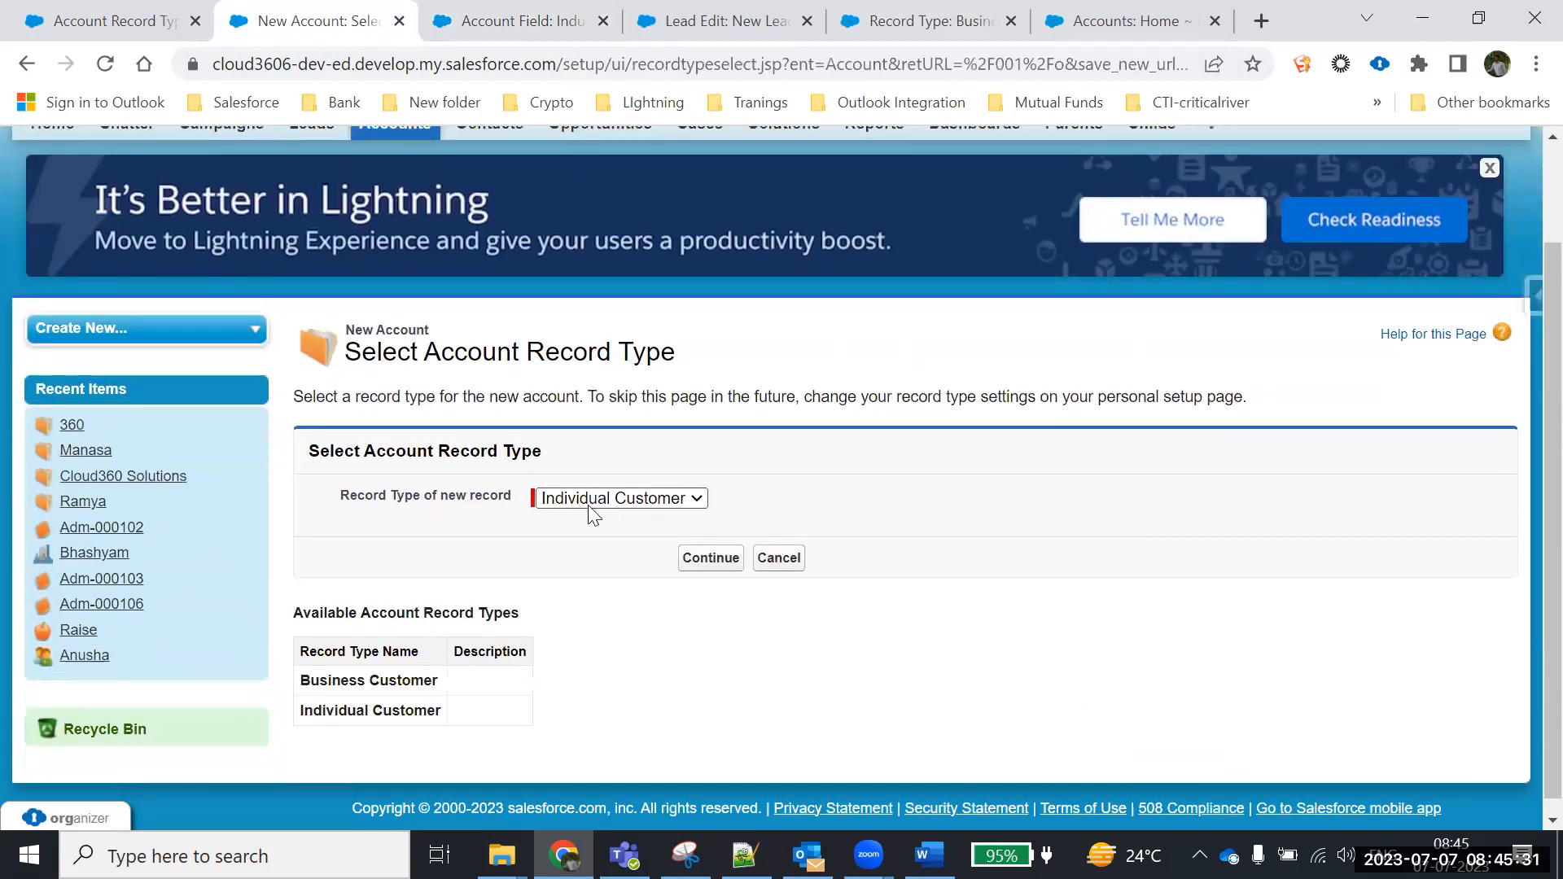
click(703, 570)
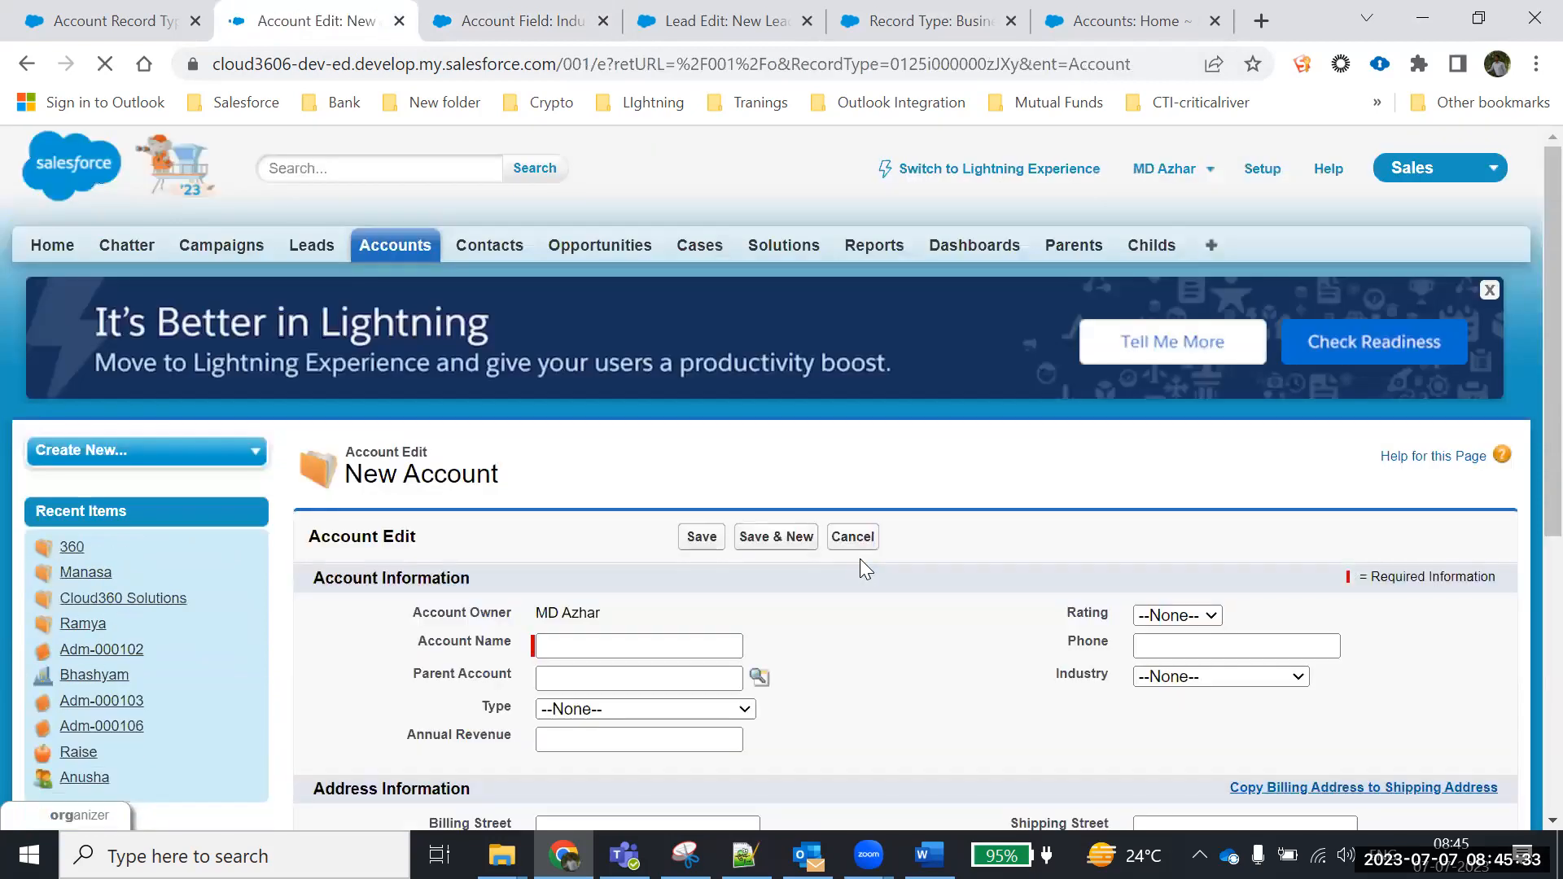
scroll(860, 559, down, 4)
click(1161, 314)
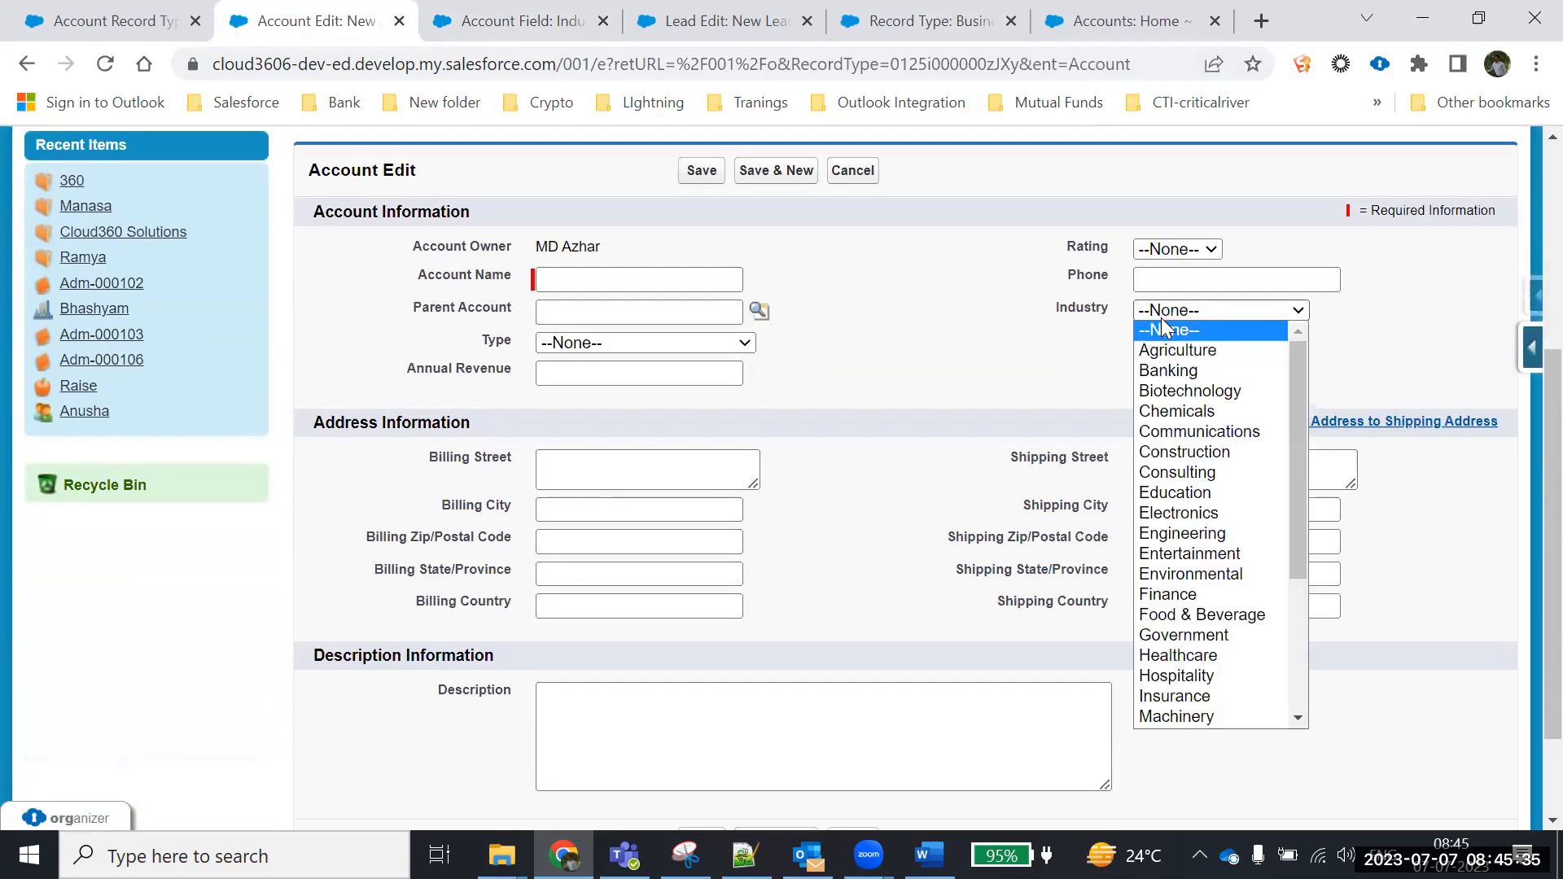
drag(1299, 391, 1294, 538)
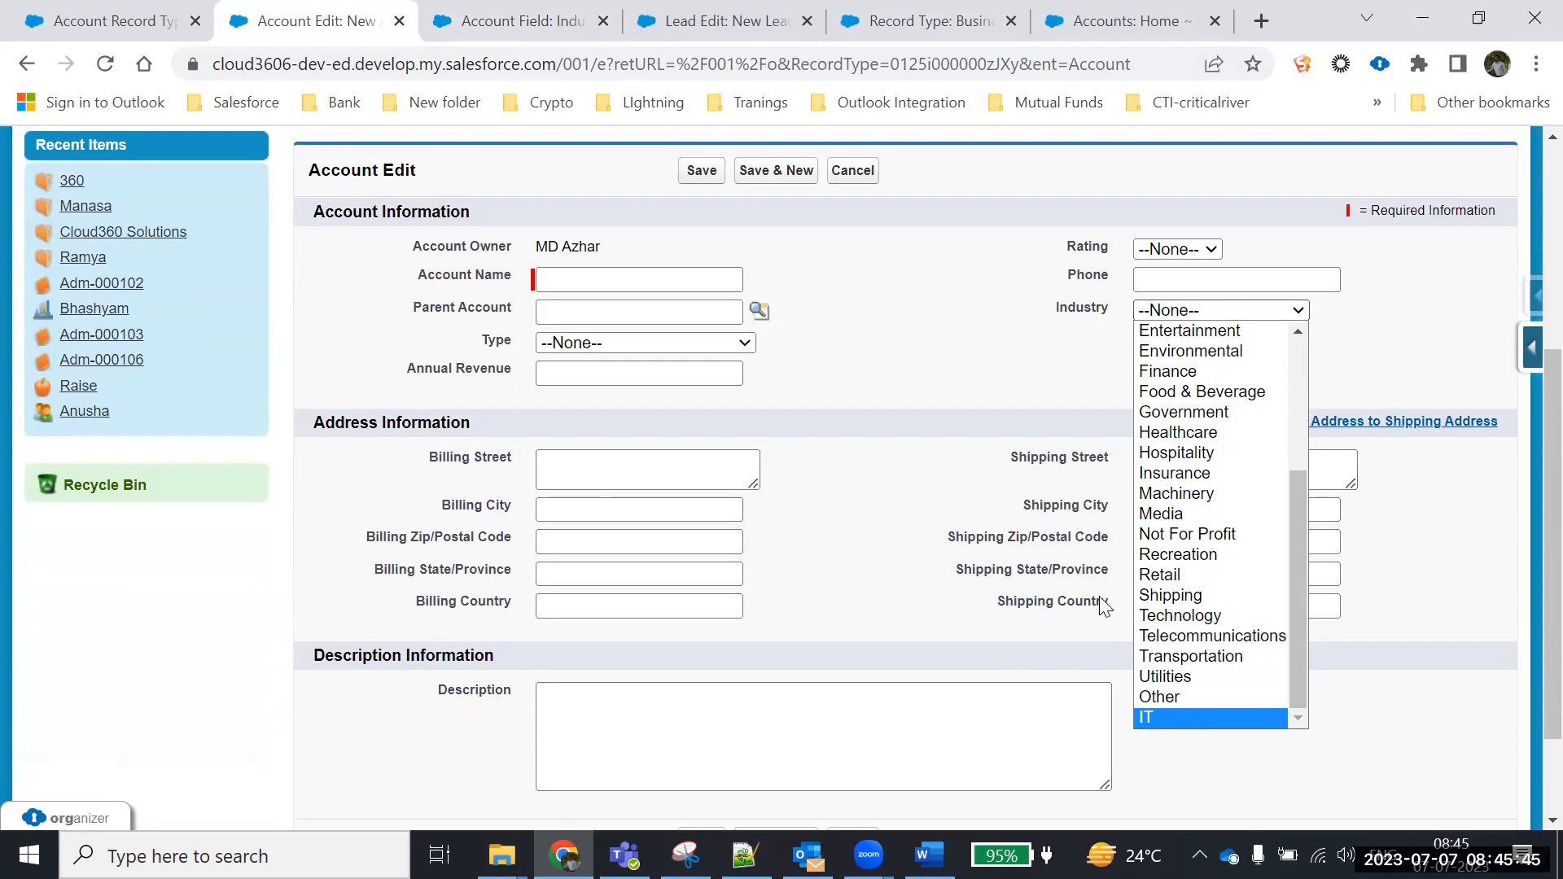
click(852, 170)
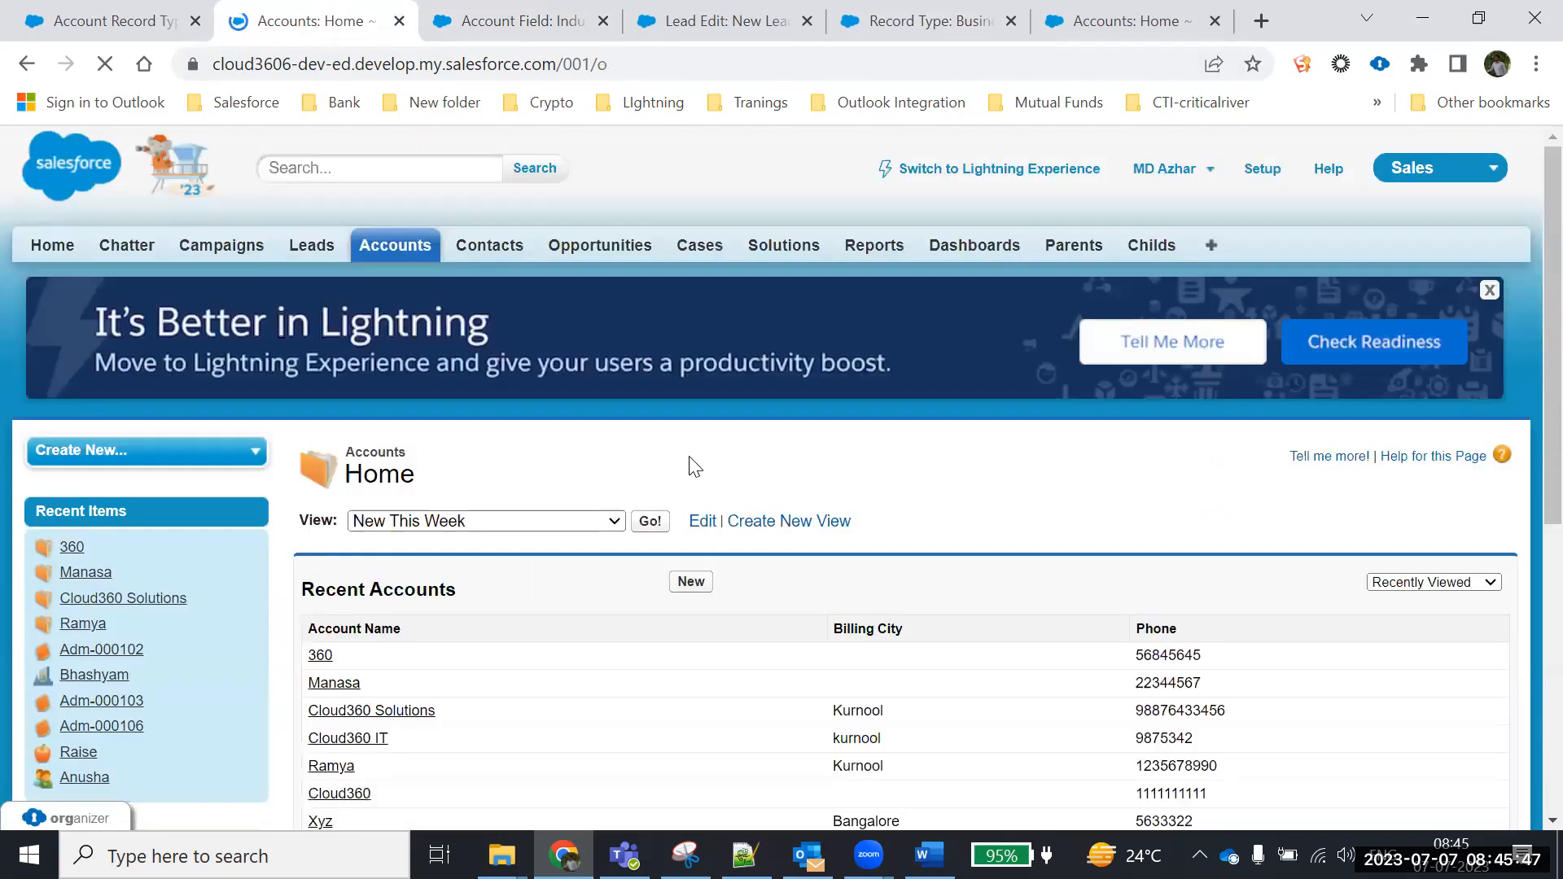
click(698, 587)
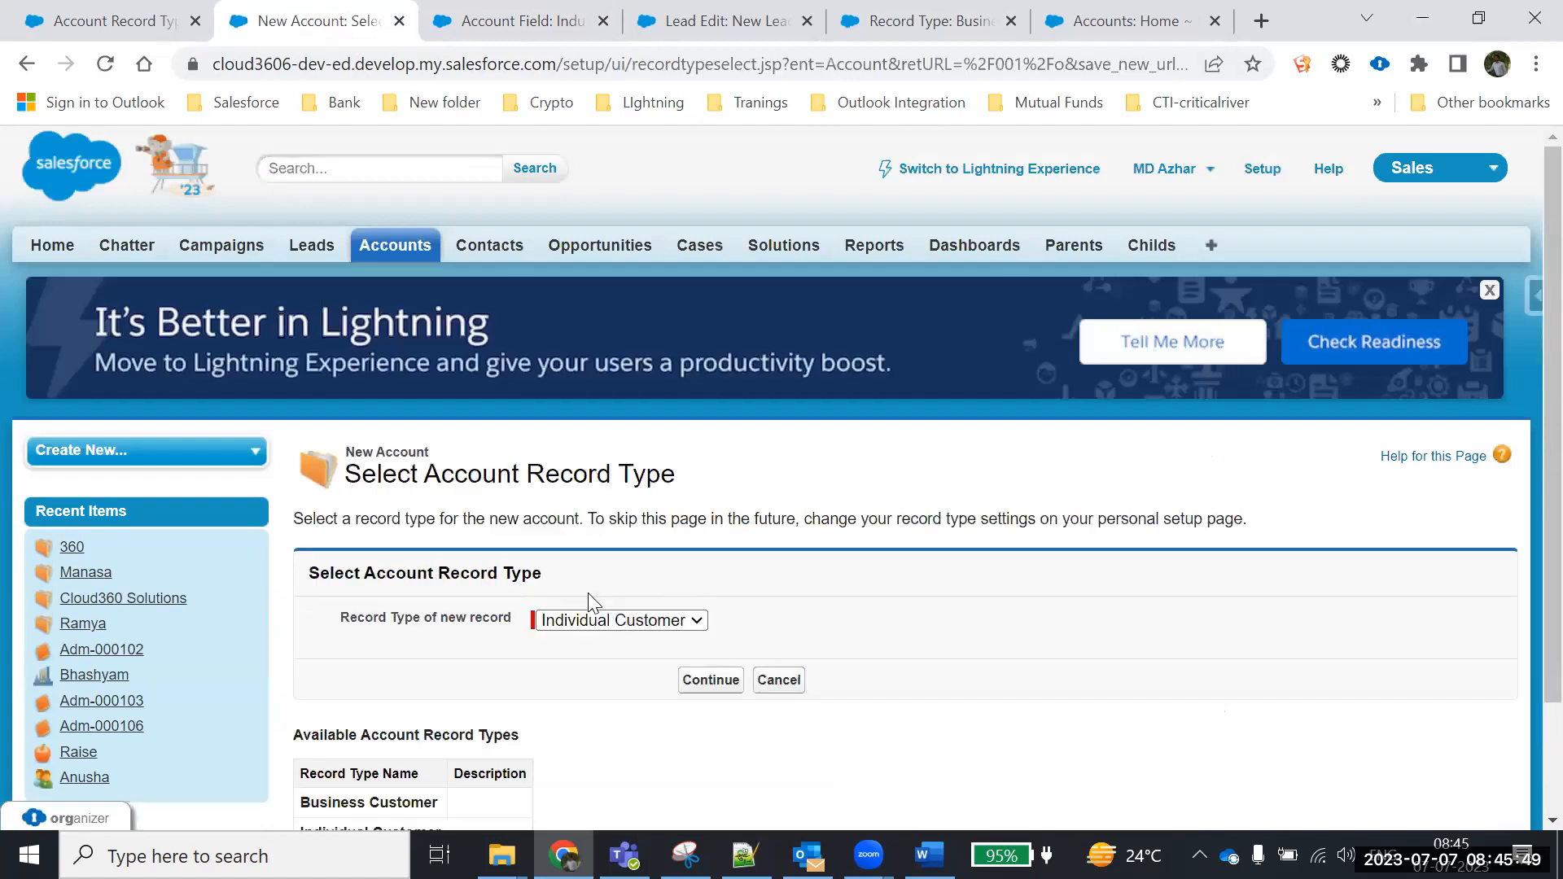
scroll(591, 602, down, 3)
click(588, 484)
click(587, 505)
click(721, 545)
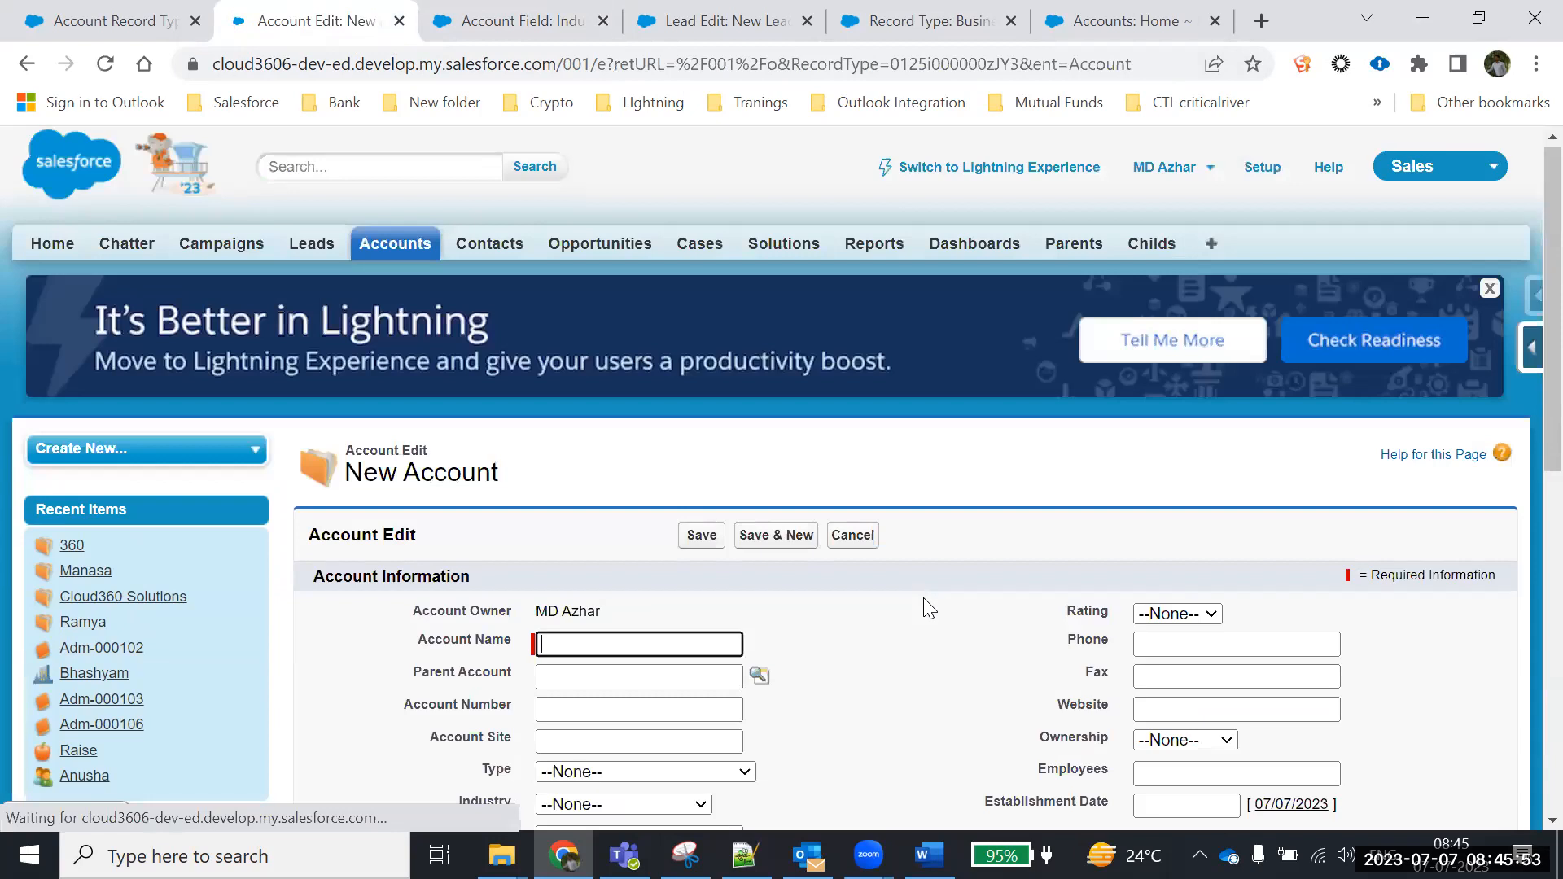
scroll(952, 586, down, 9)
scroll(1001, 556, up, 4)
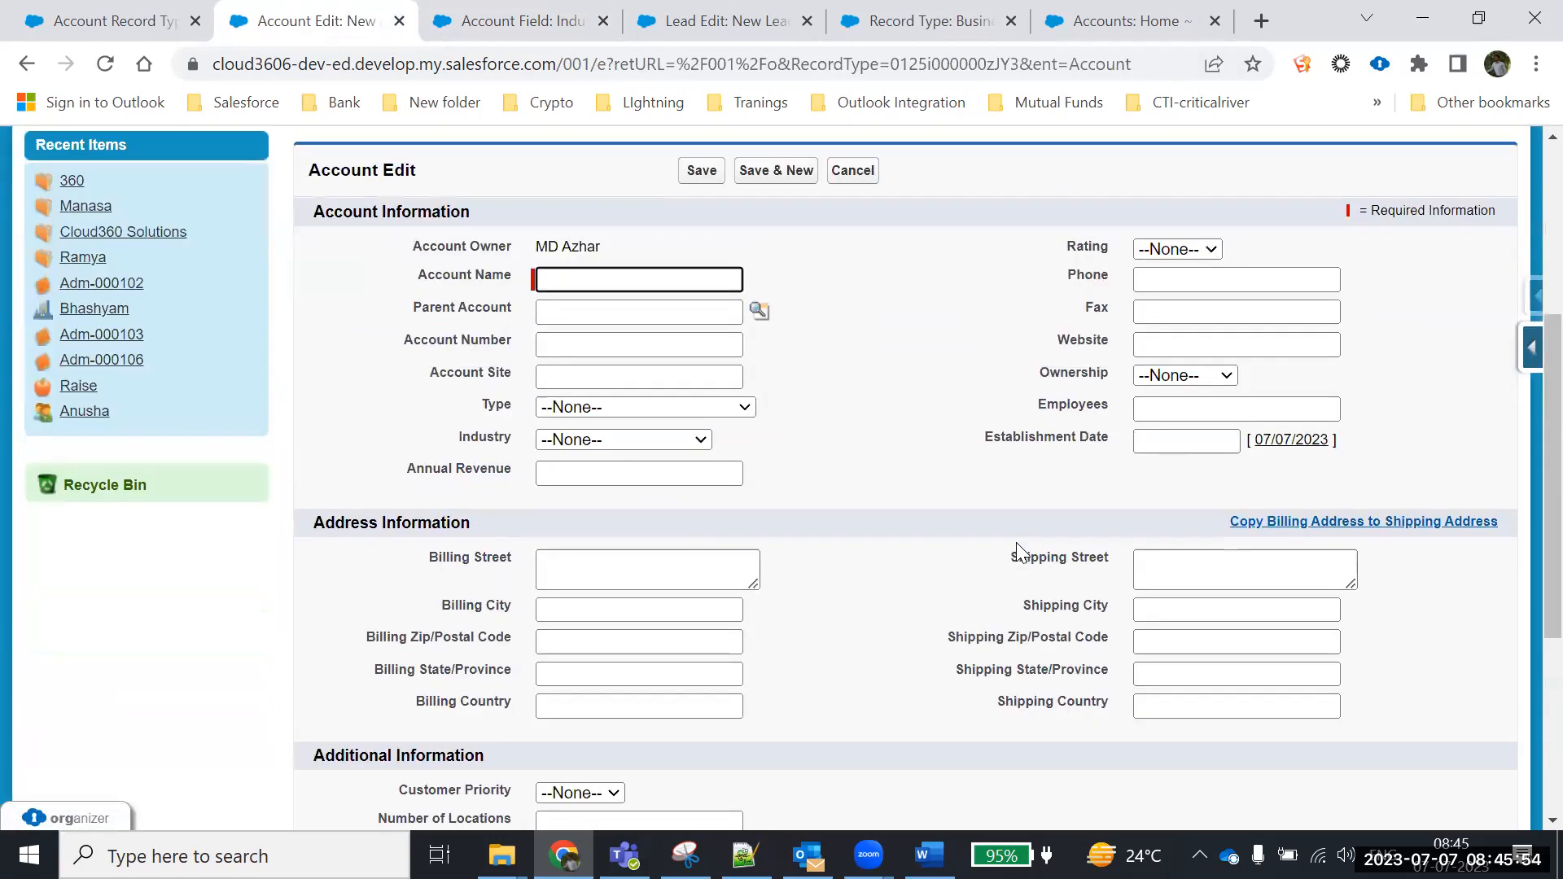
click(598, 444)
scroll(609, 389, down, 3)
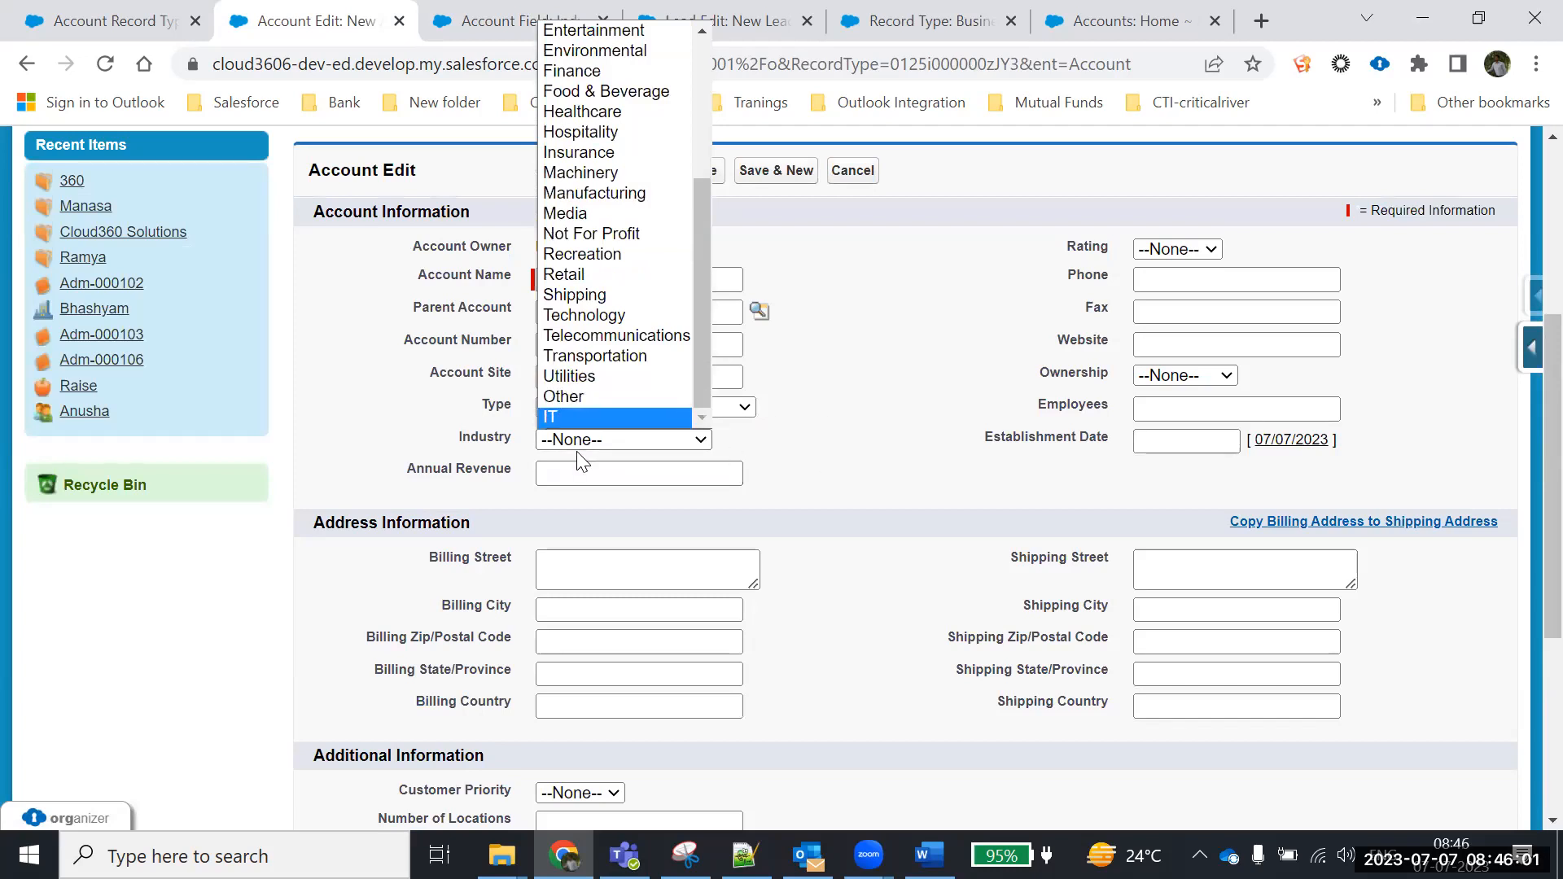
click(853, 170)
Add 'Former' as a new Industry value for the Individual Customer record type only and save
click(548, 14)
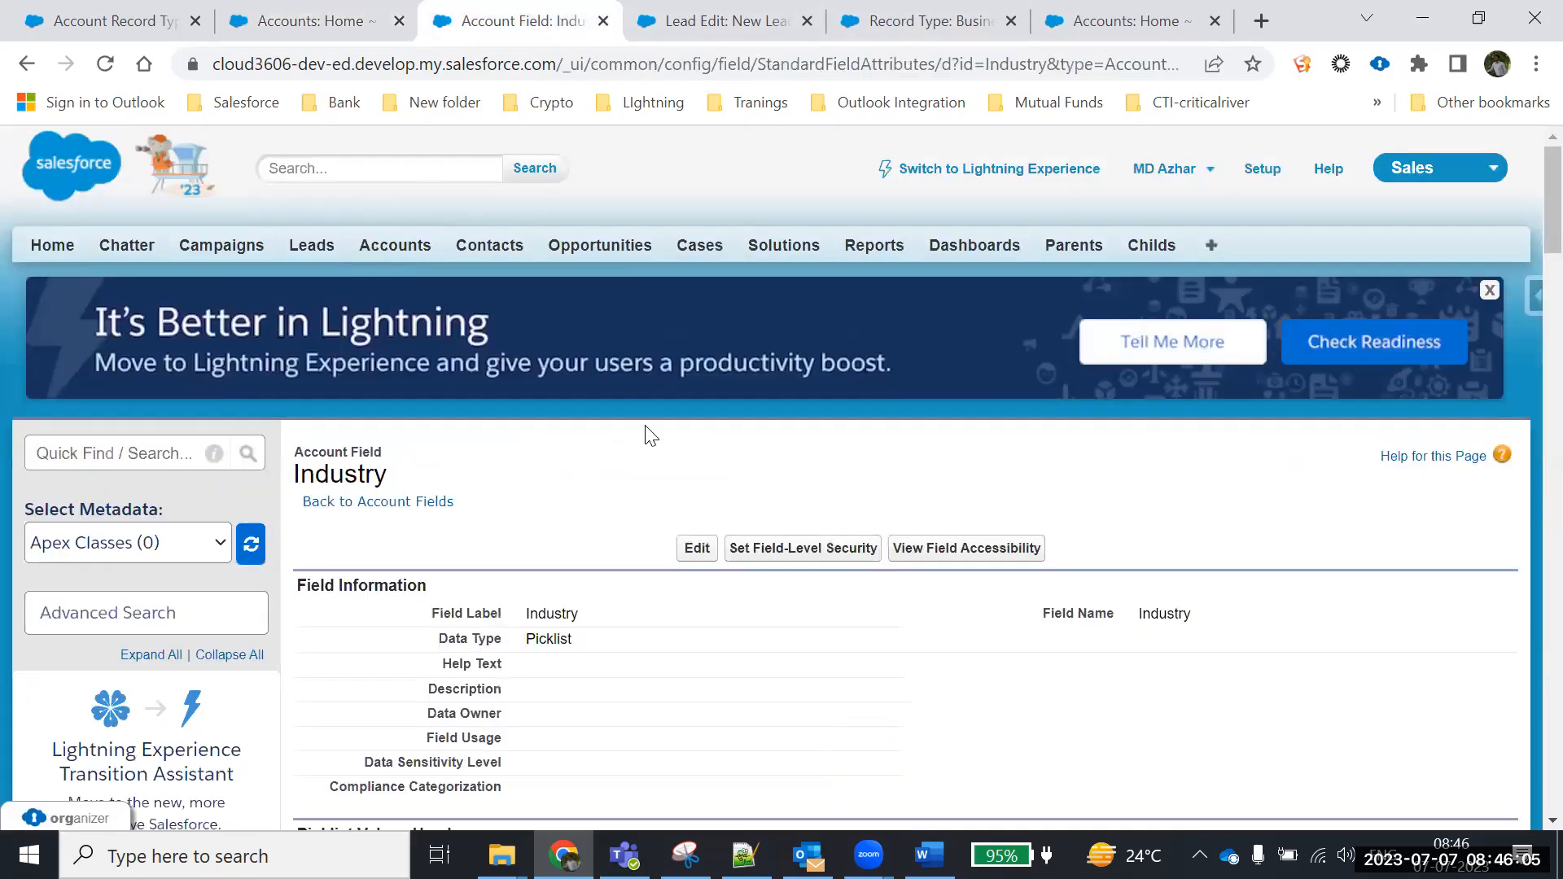
scroll(646, 436, down, 10)
click(697, 293)
scroll(1057, 445, down, 5)
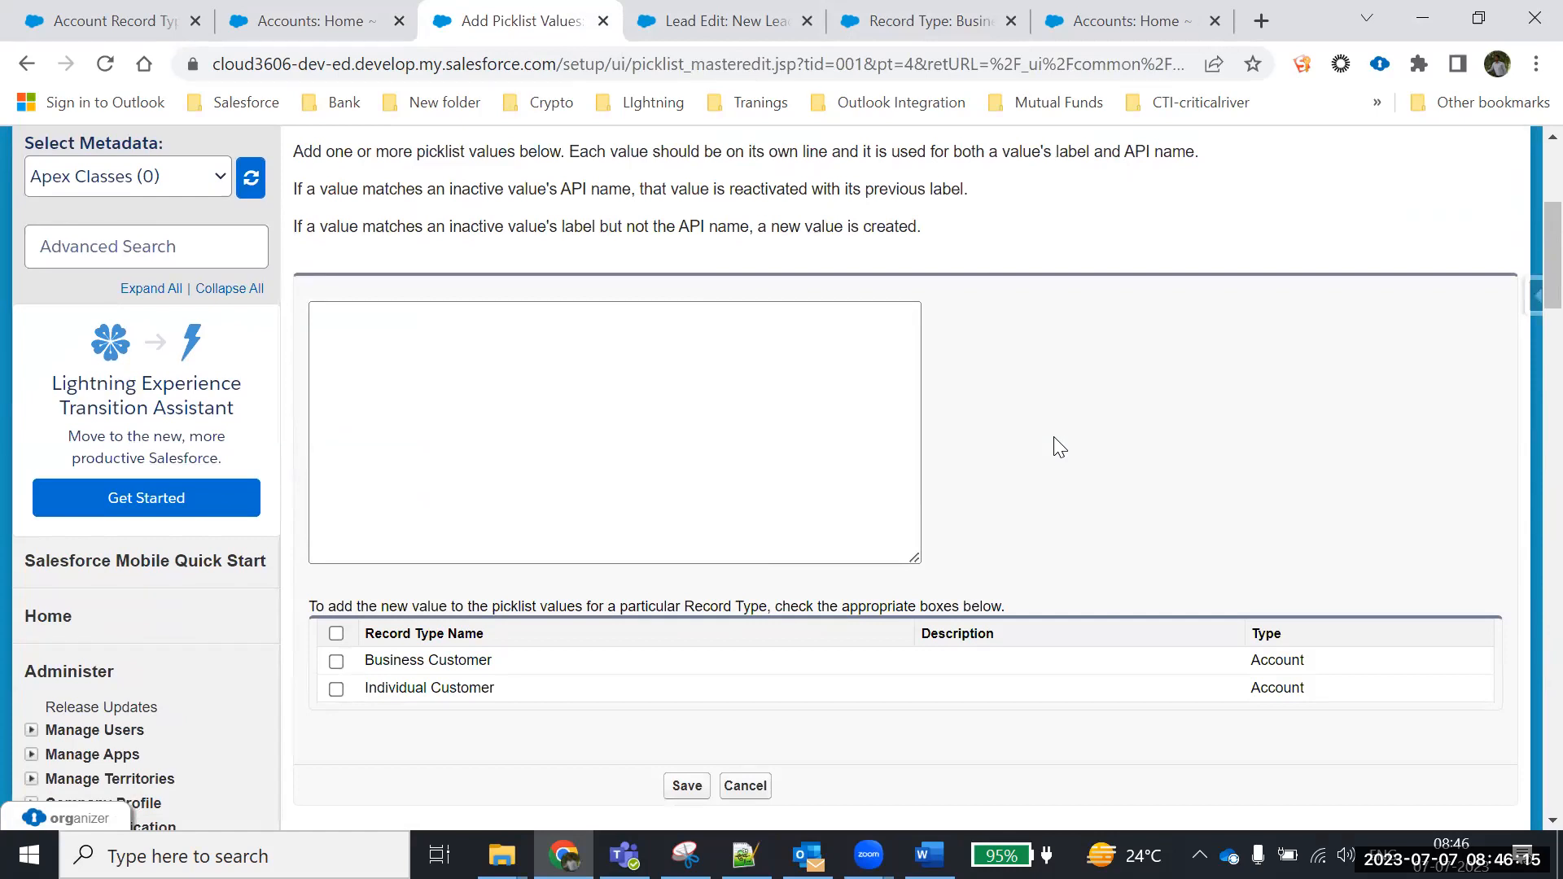
click(737, 346)
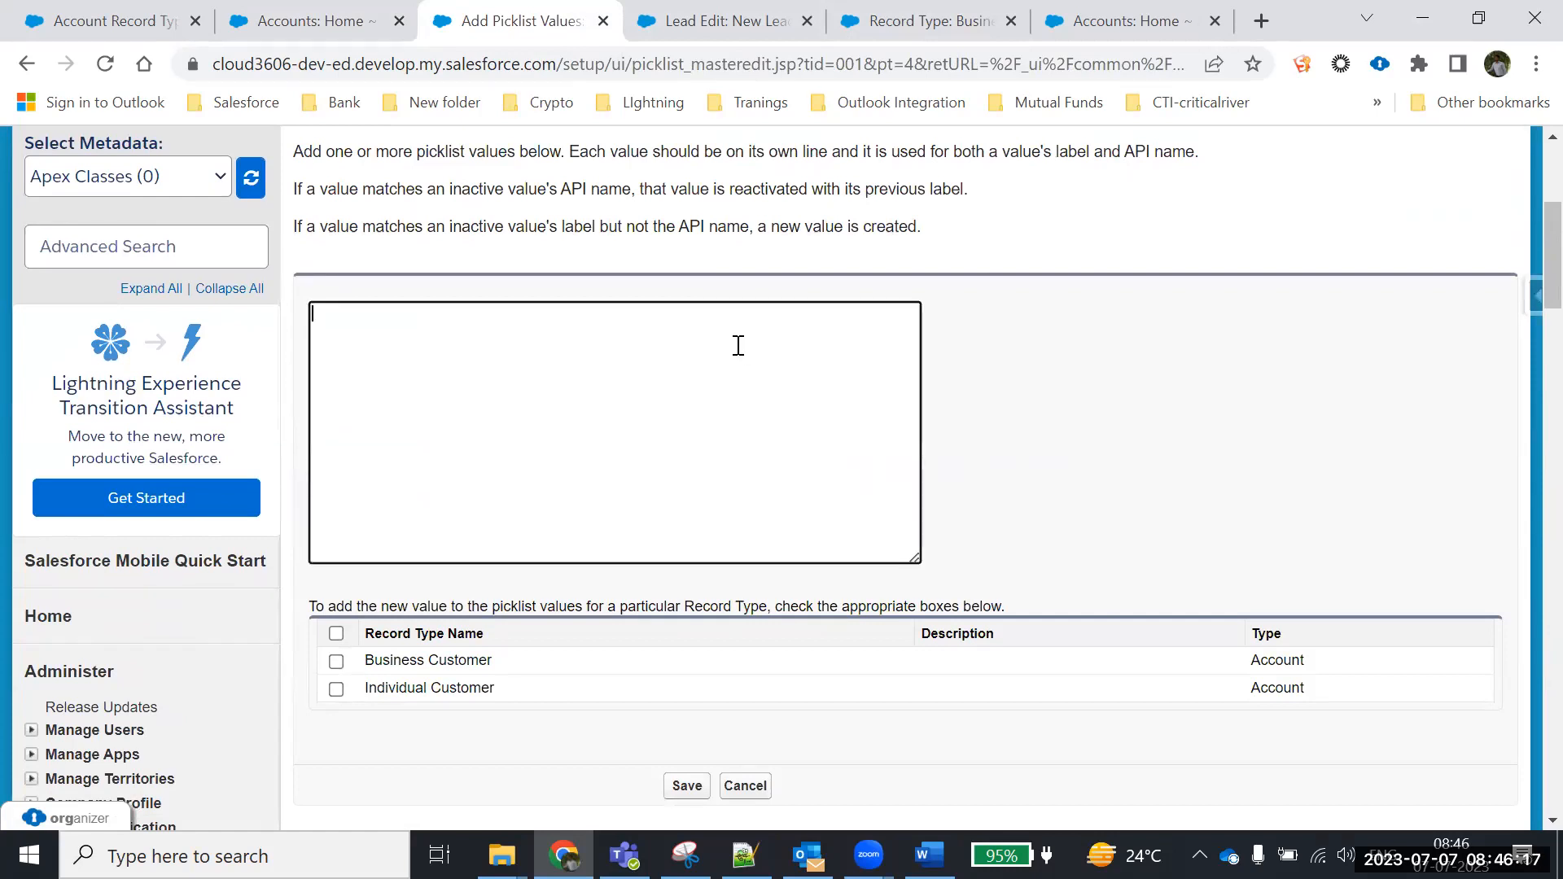
text(Former)
scroll(927, 392, down, 3)
scroll(928, 389, up, 1)
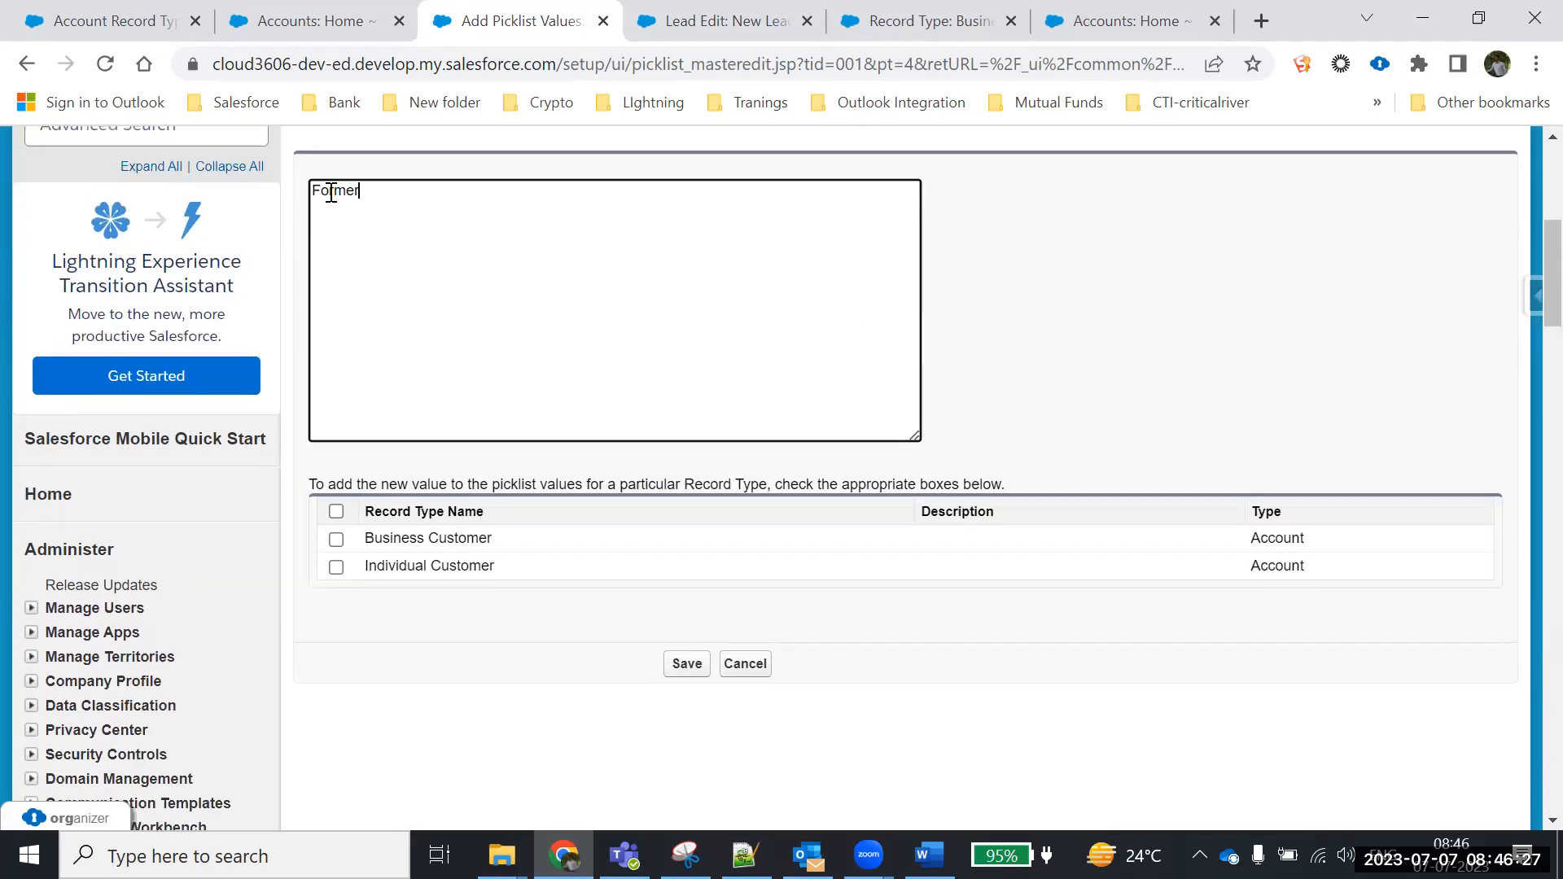
click(337, 568)
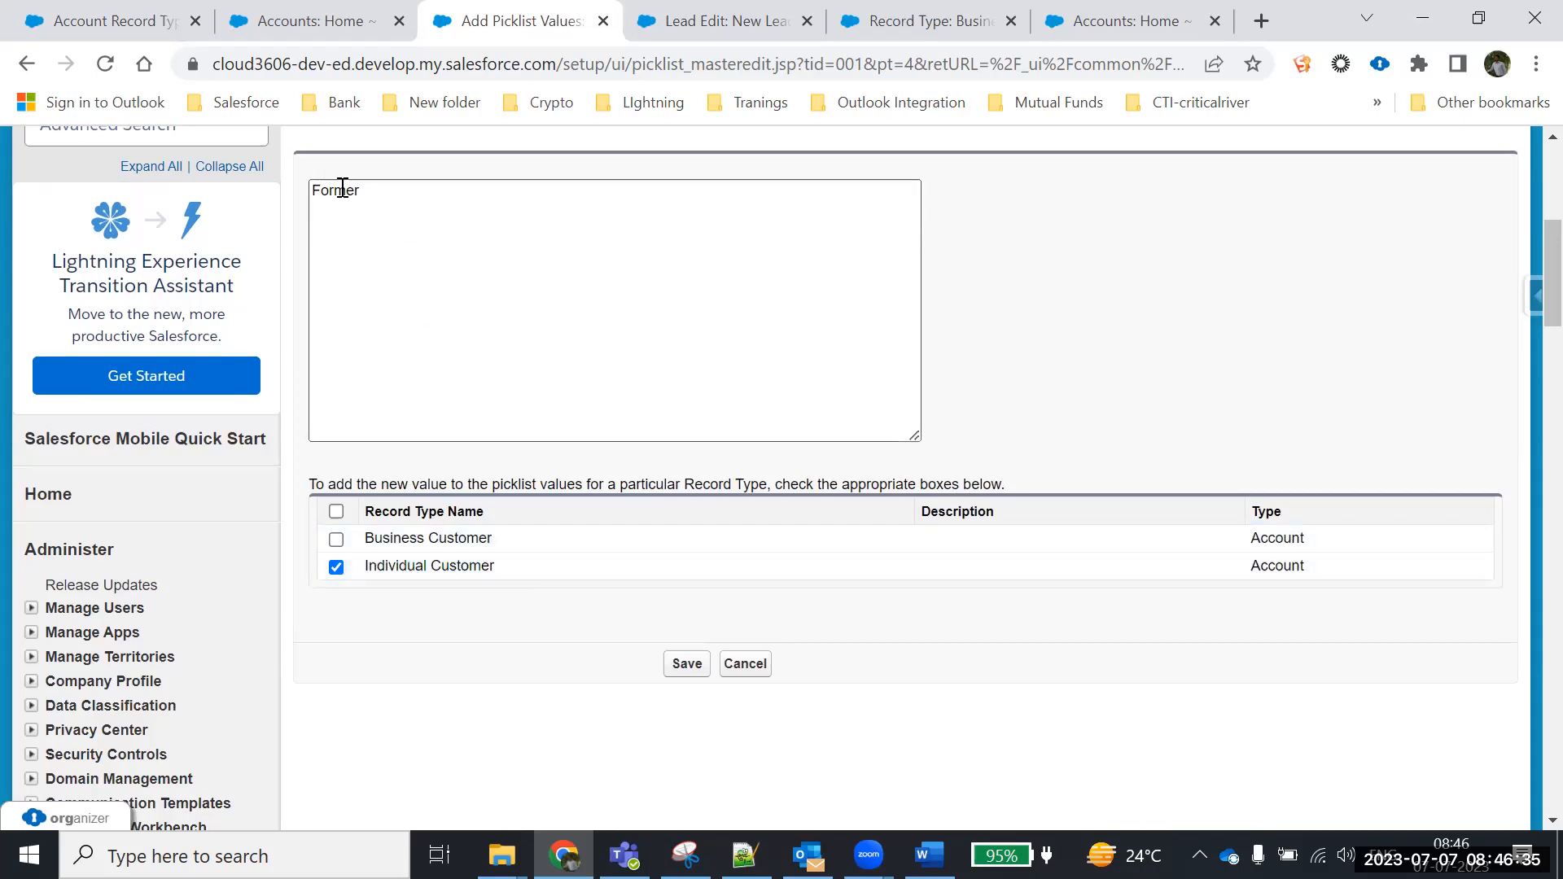
drag(365, 565, 536, 564)
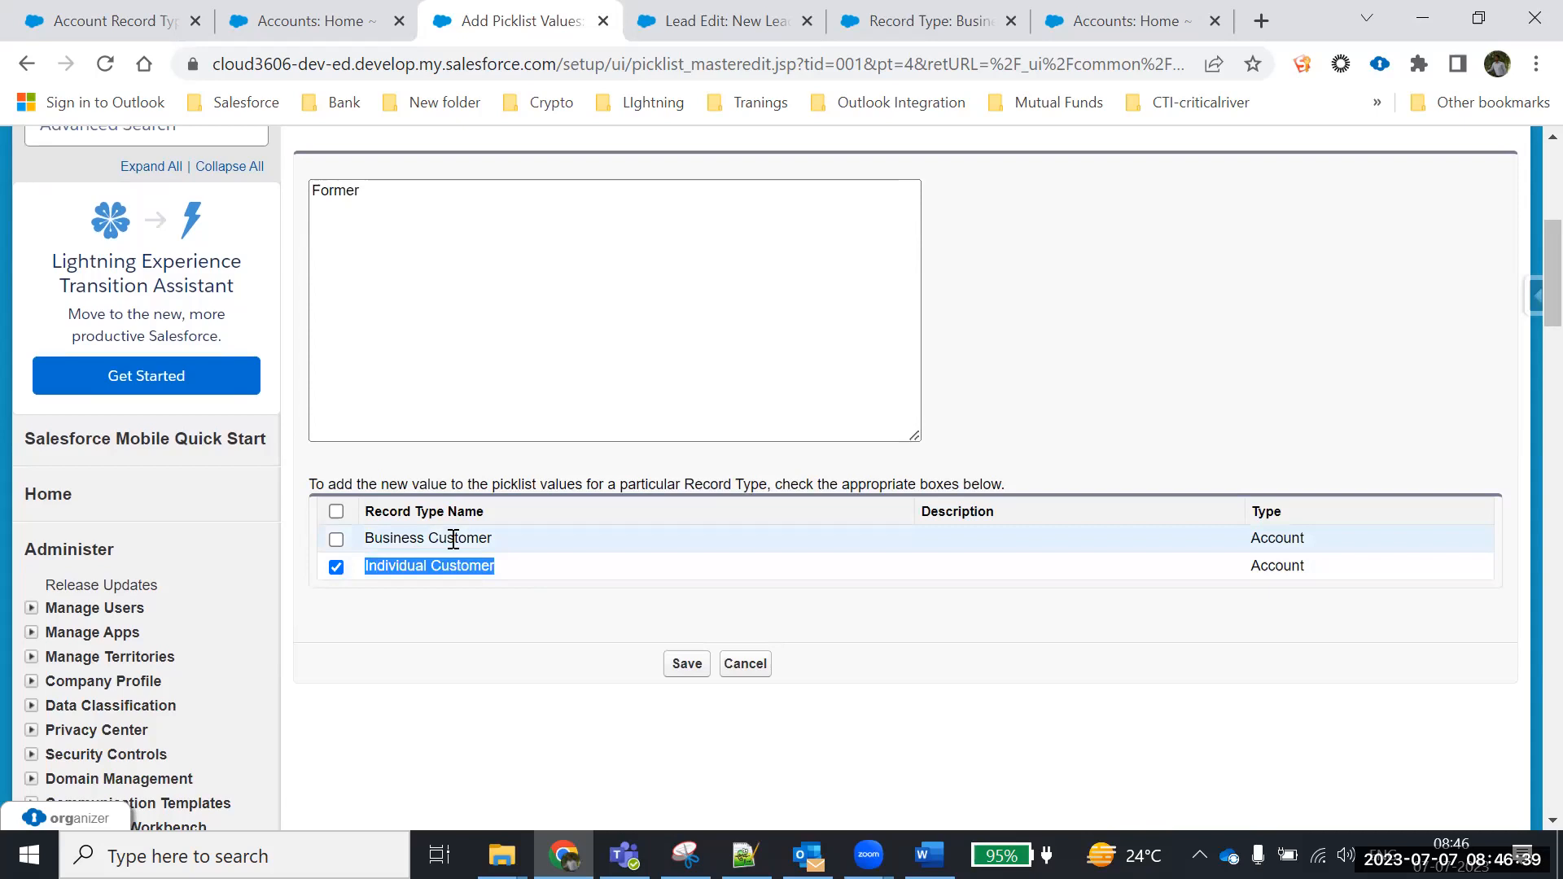
click(686, 664)
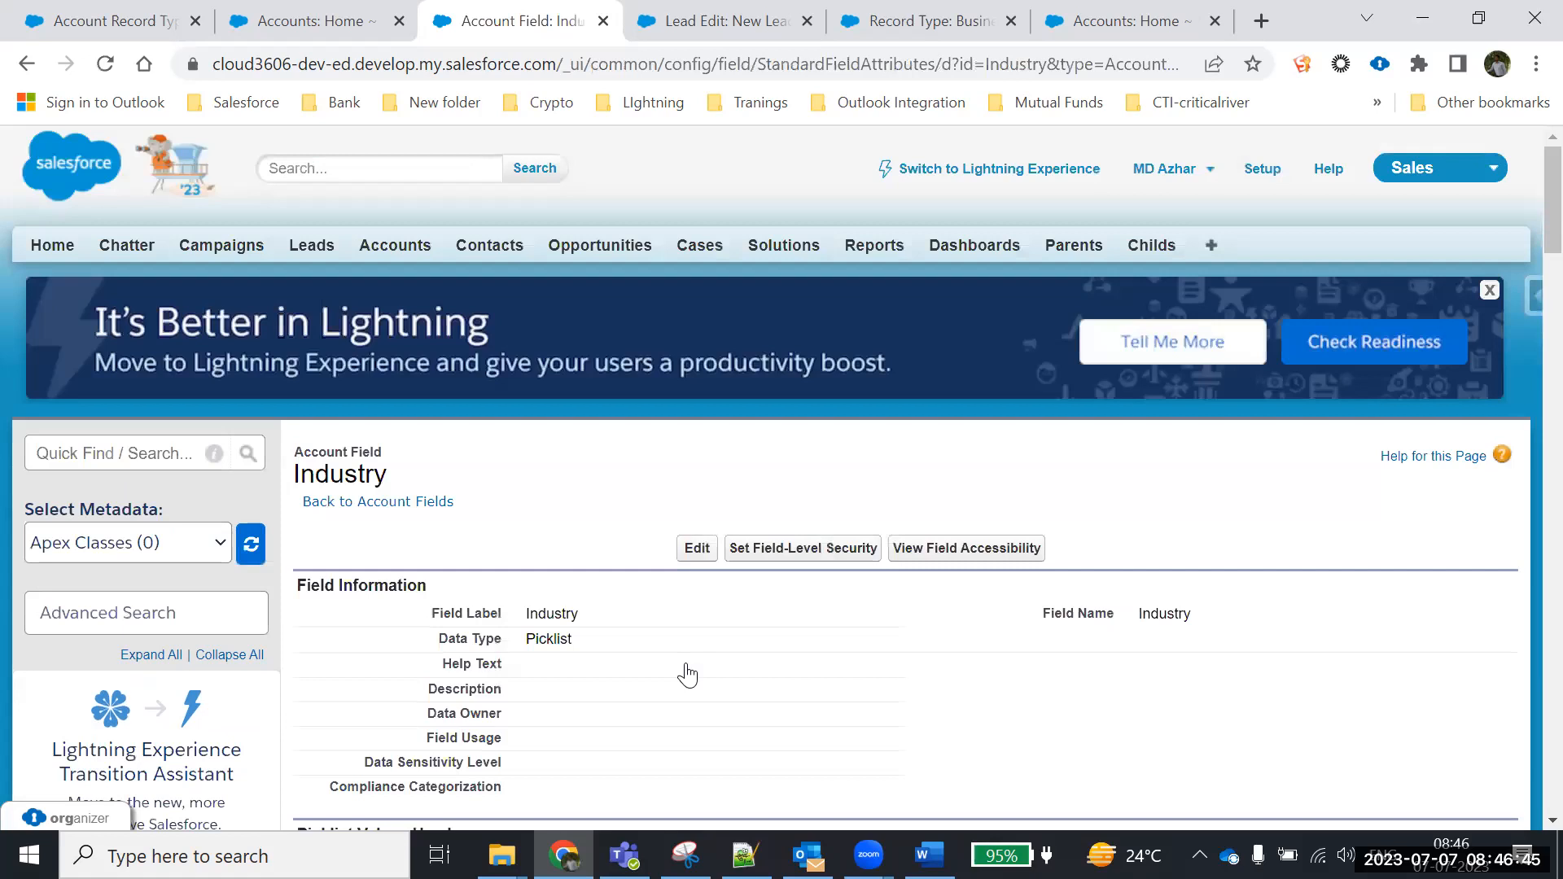
Check the Industry list on a new Individual Customer account form, then cancel it
scroll(611, 583, down, 7)
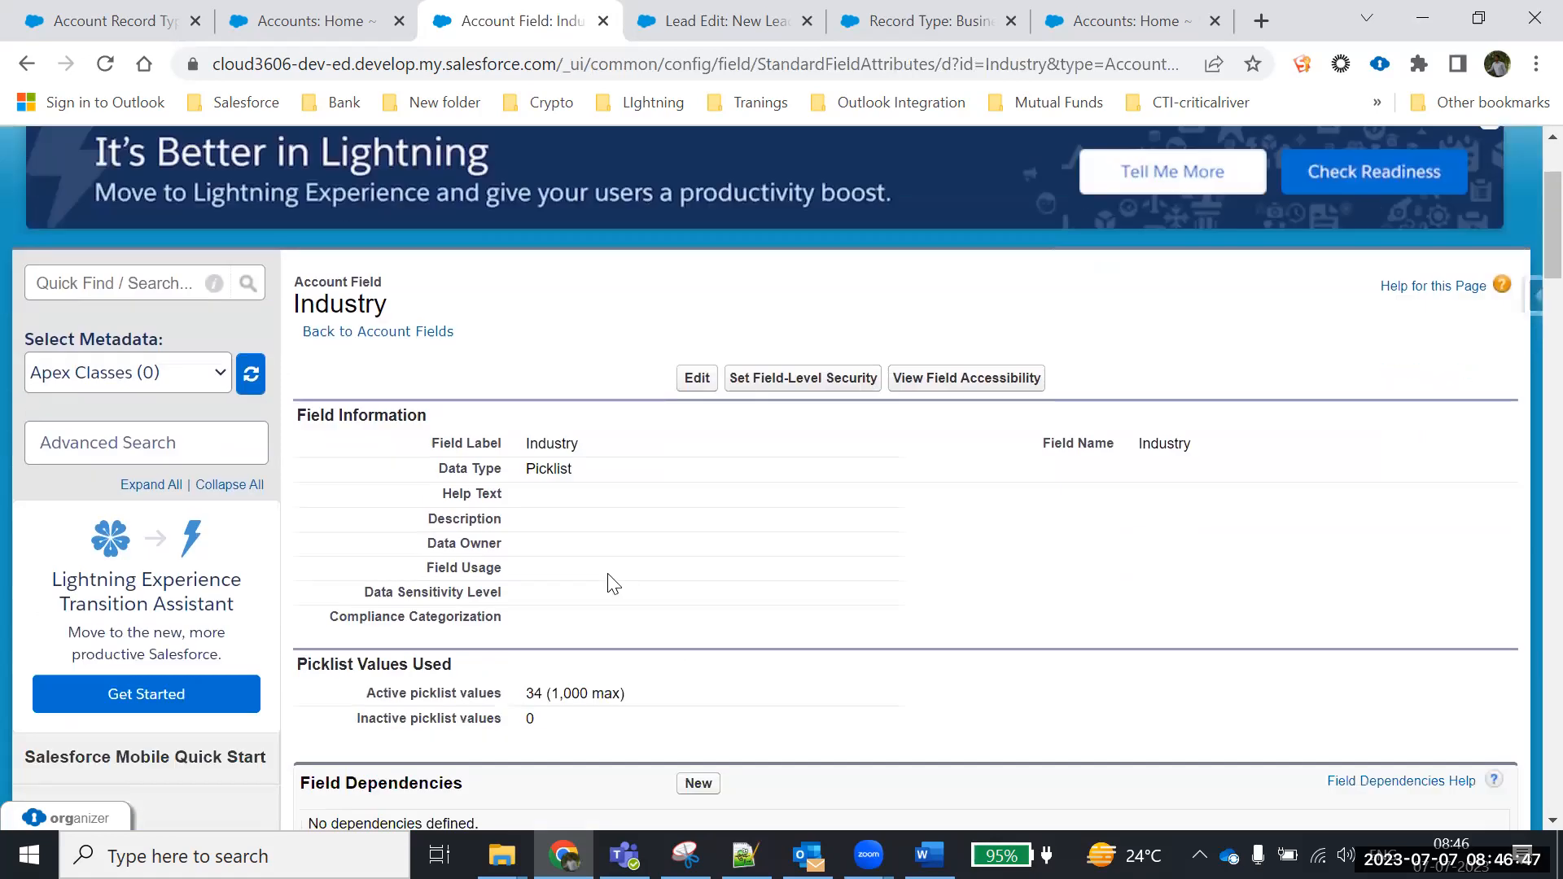
scroll(609, 579, up, 7)
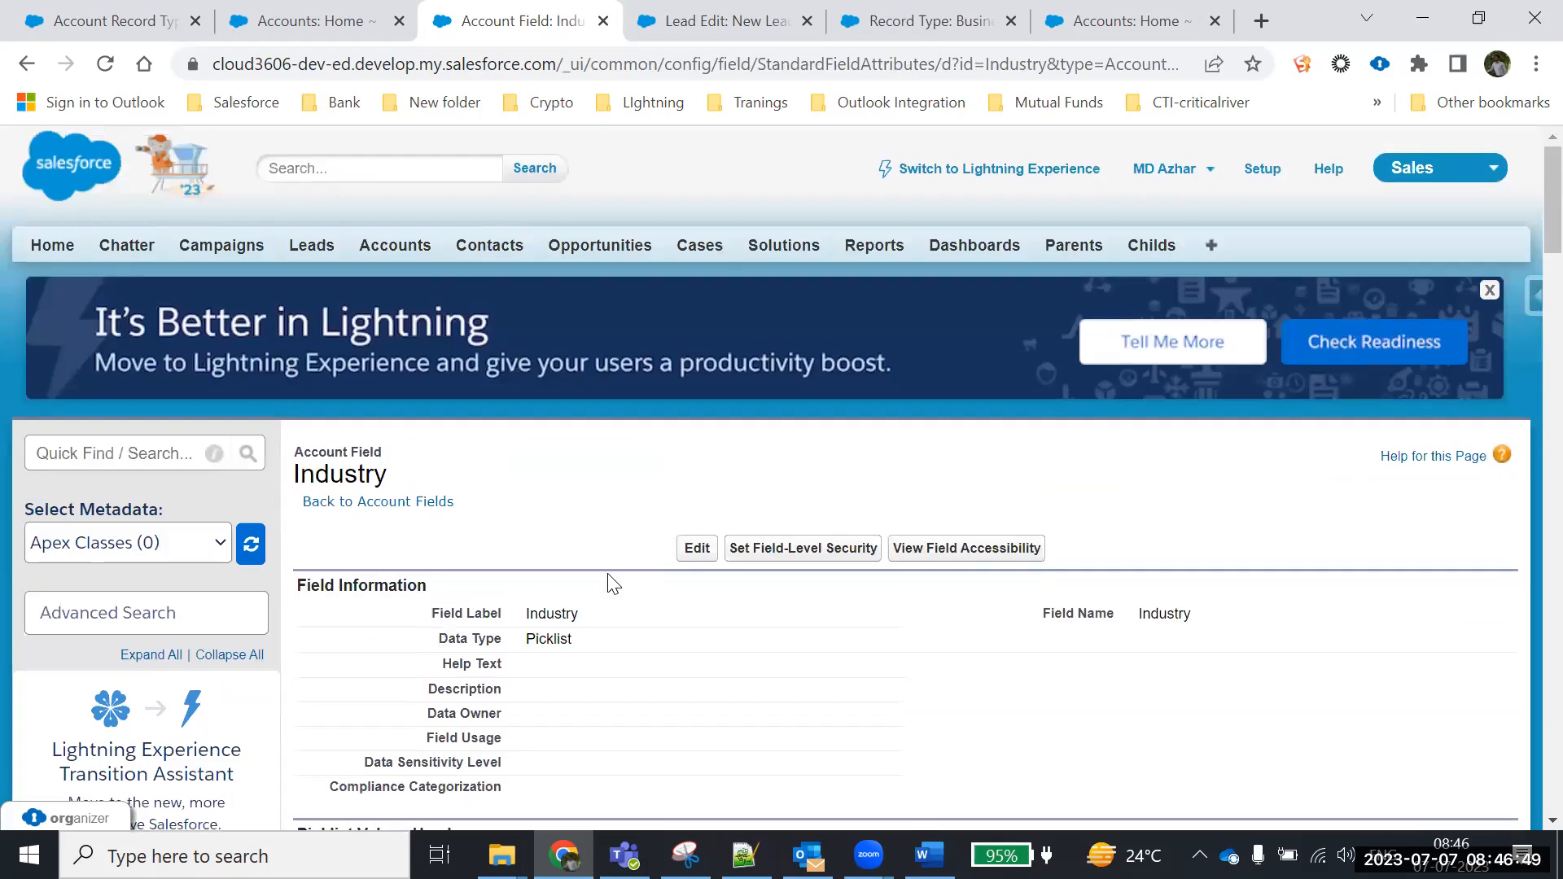
click(262, 24)
scroll(600, 541, down, 3)
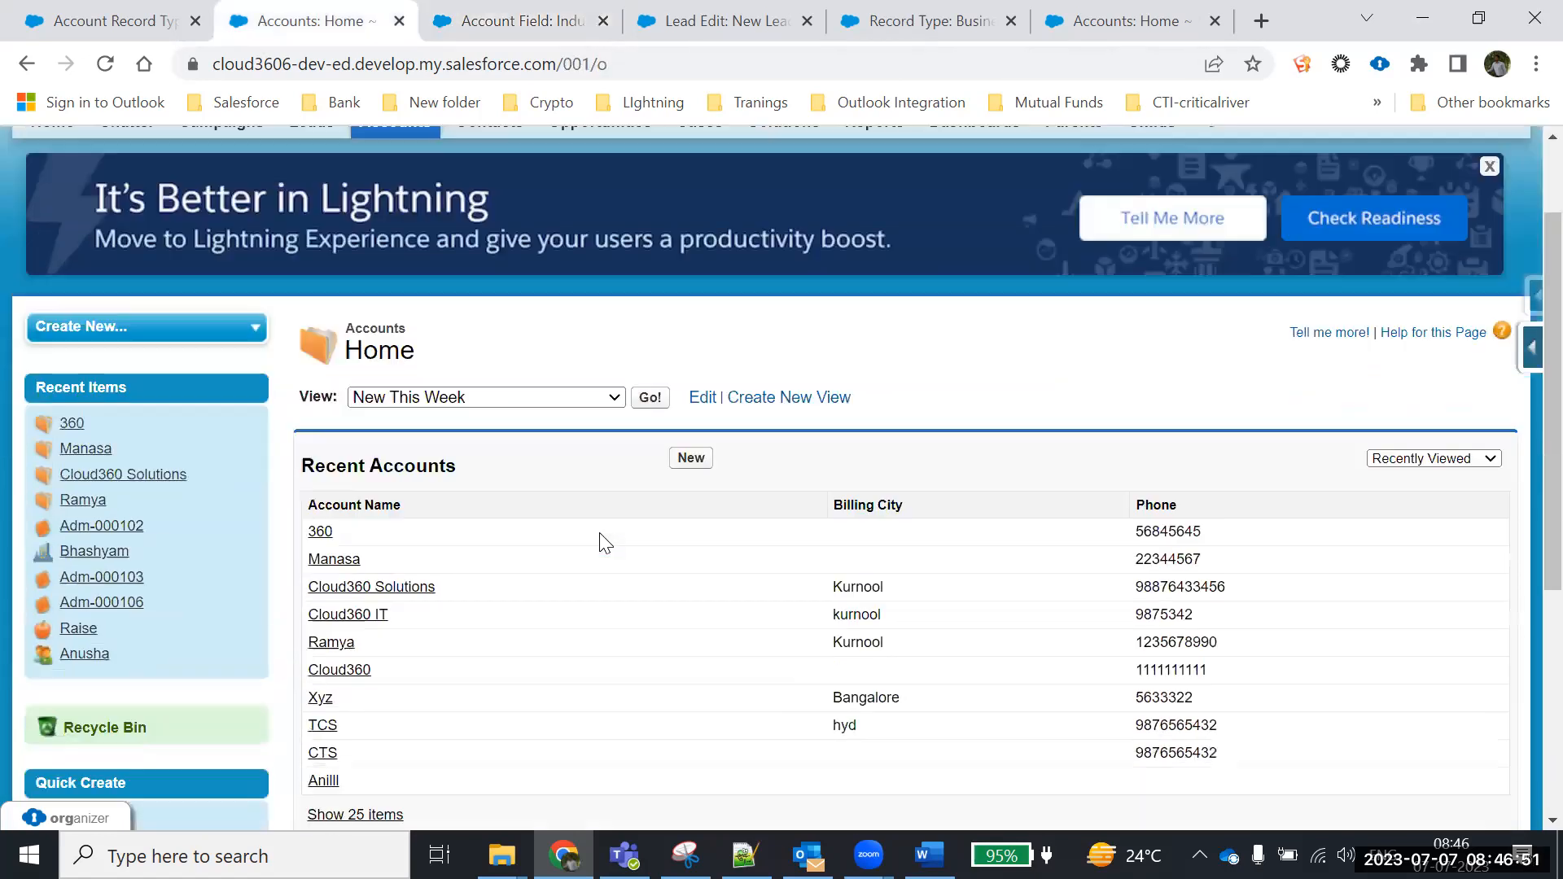
click(690, 341)
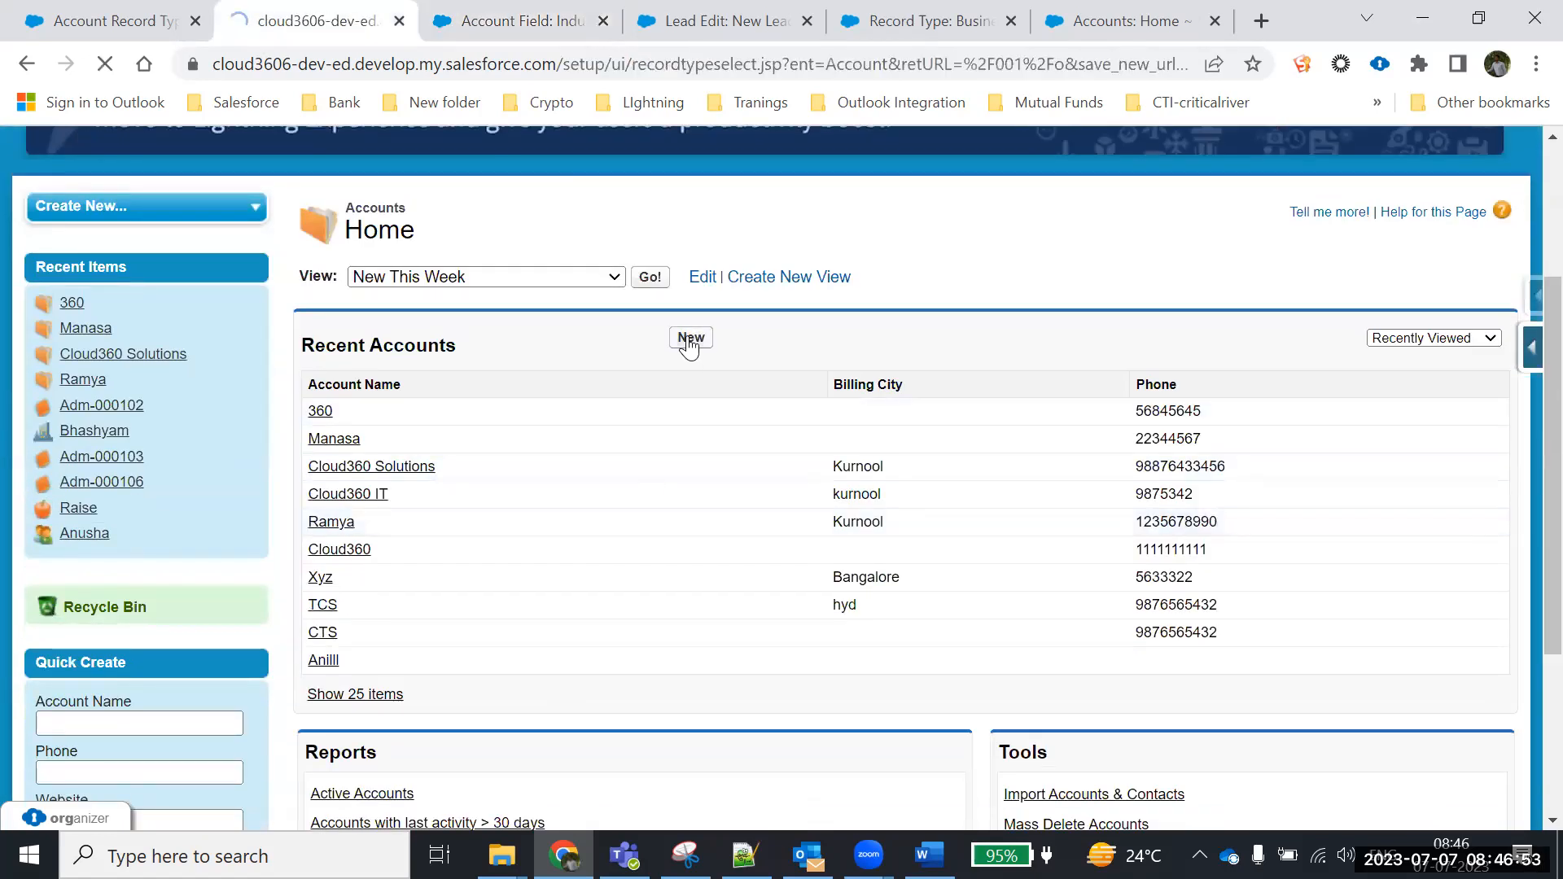
scroll(621, 497, down, 2)
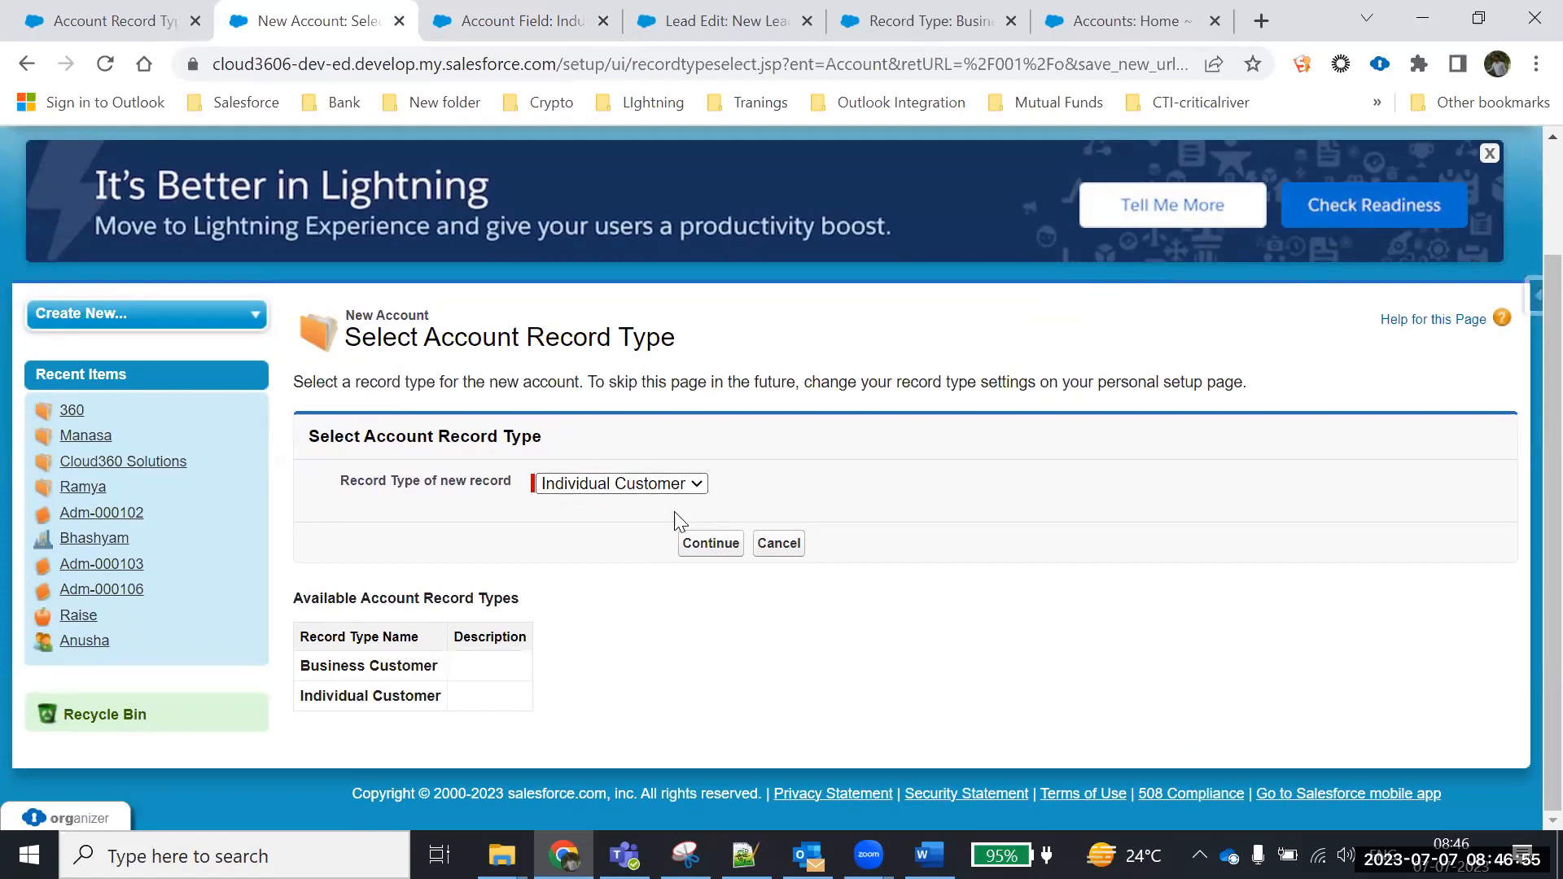
click(700, 547)
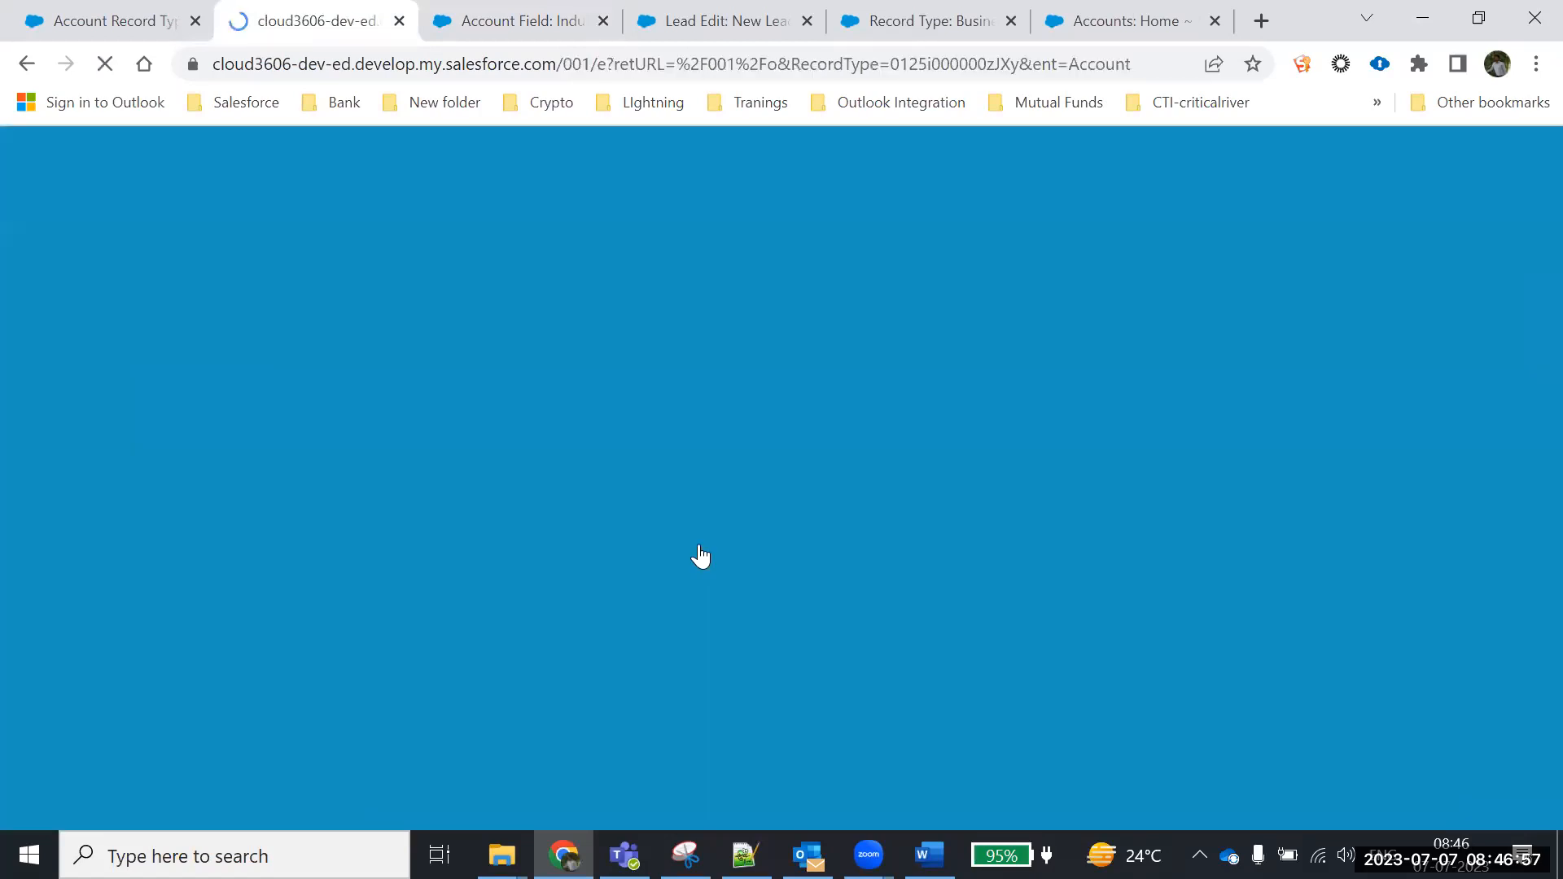
scroll(610, 531, down, 2)
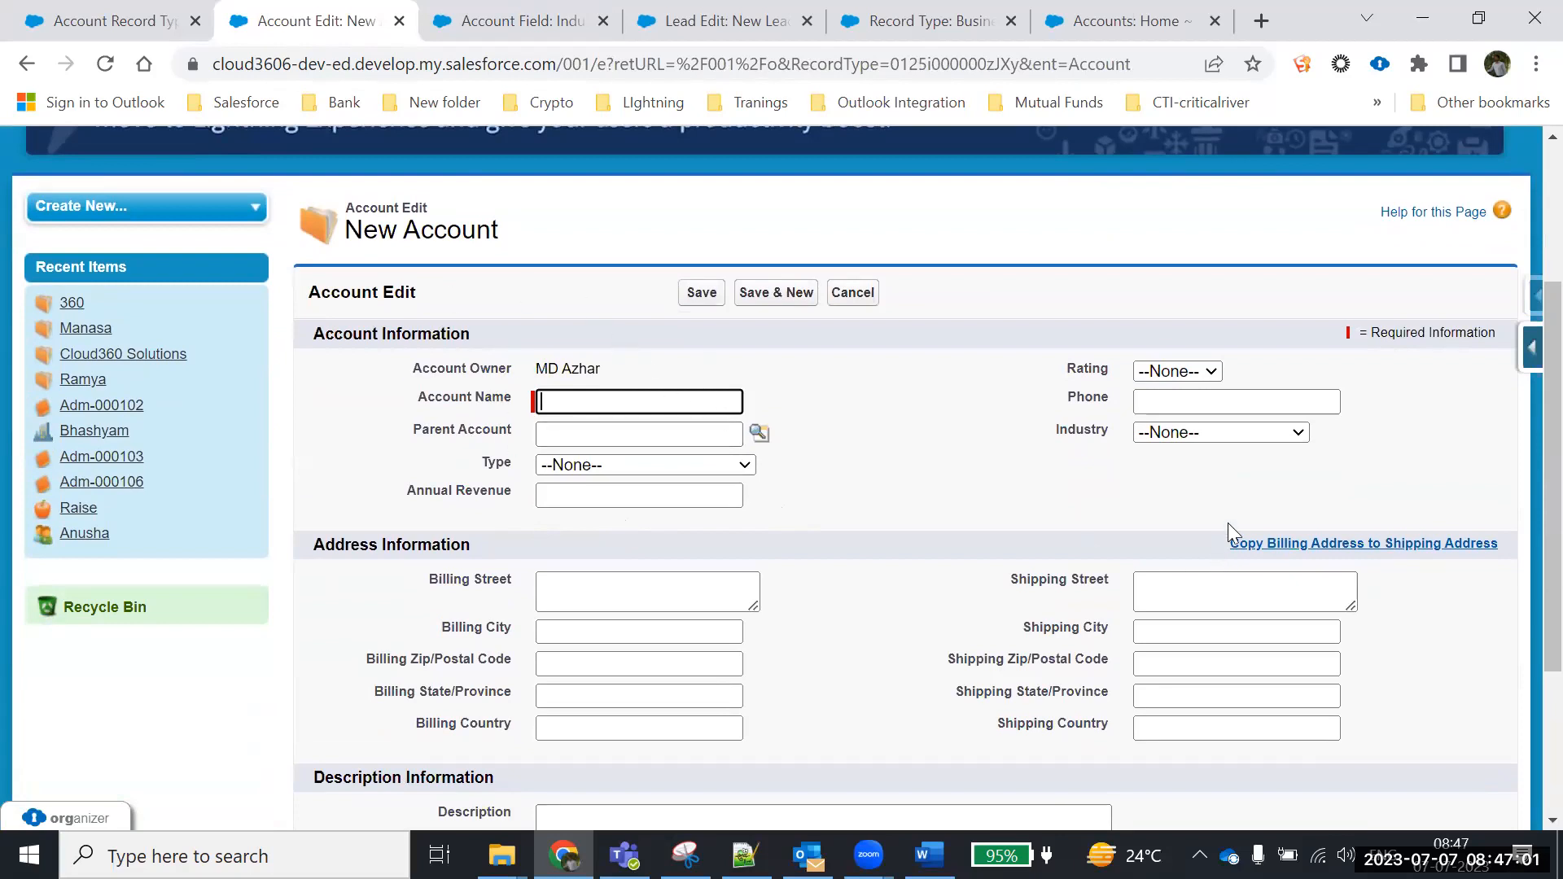
click(1222, 435)
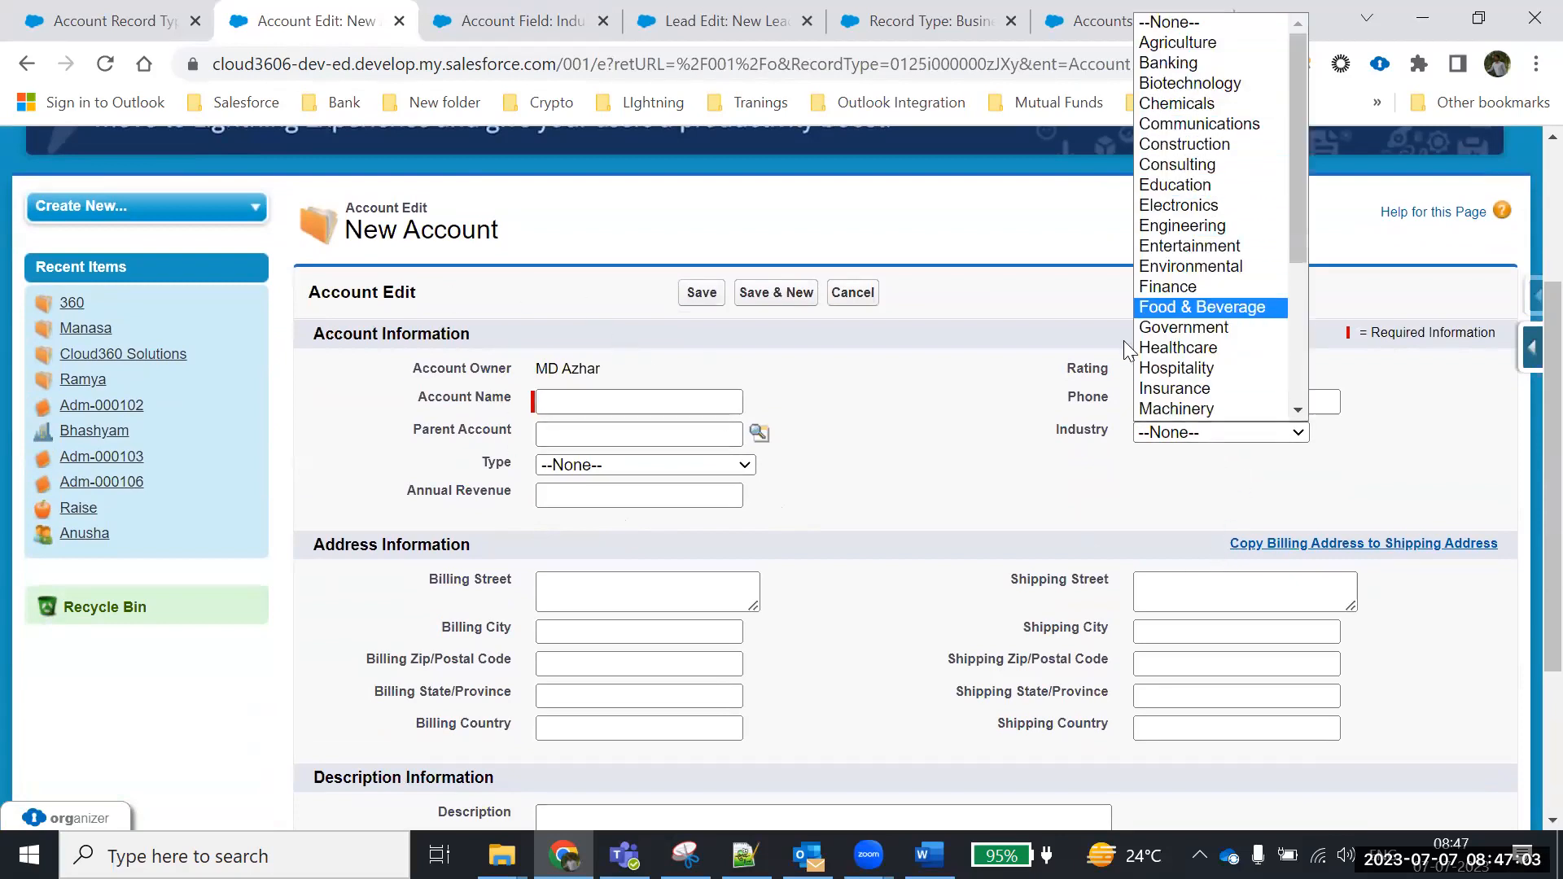
drag(1296, 210, 1300, 371)
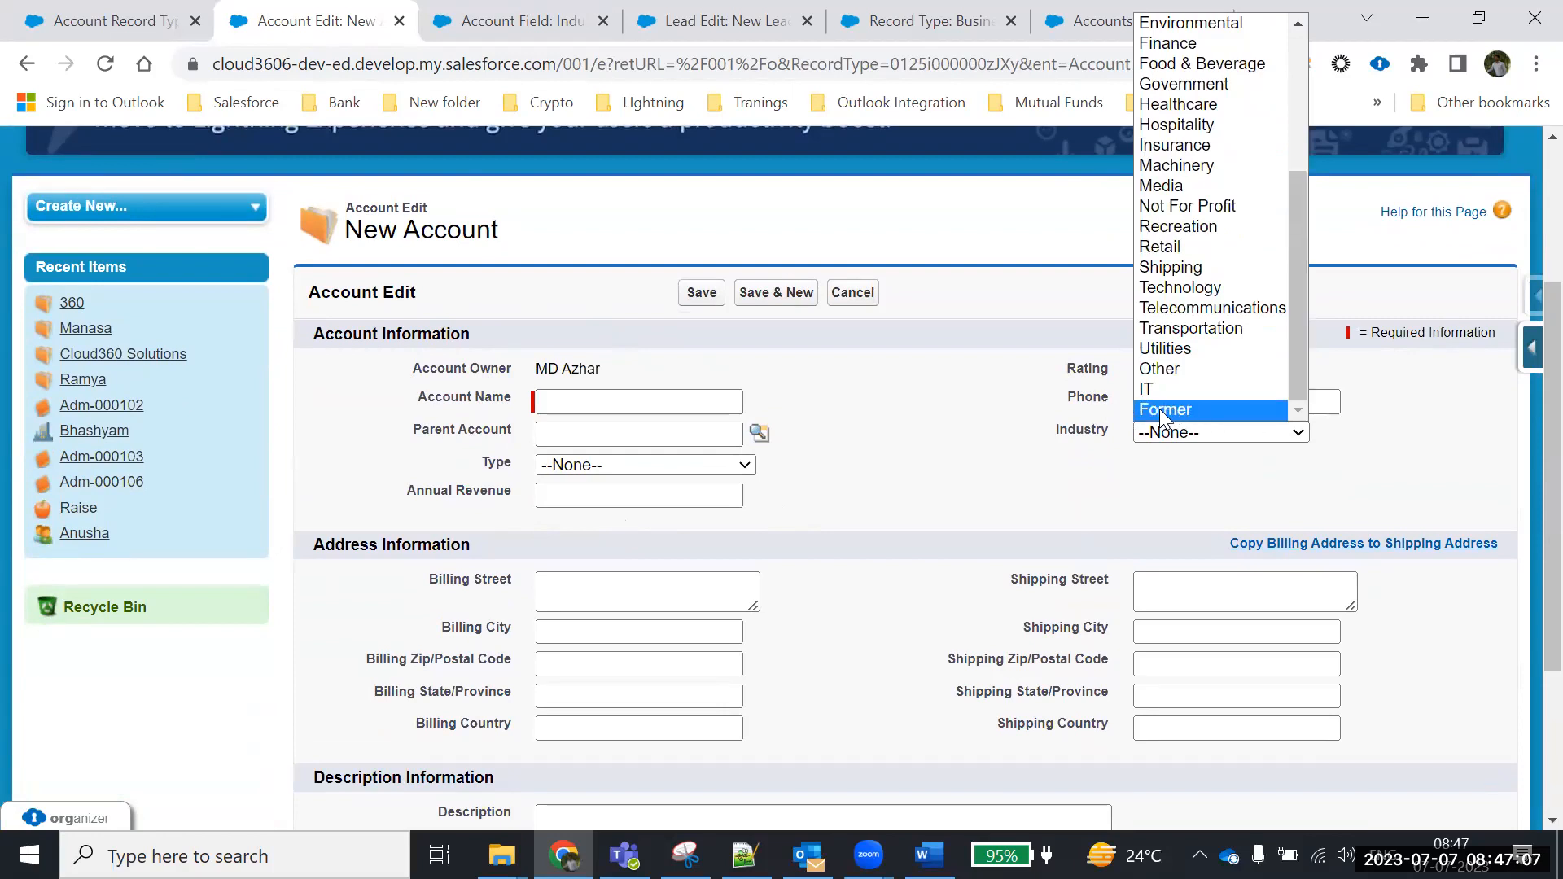
click(853, 293)
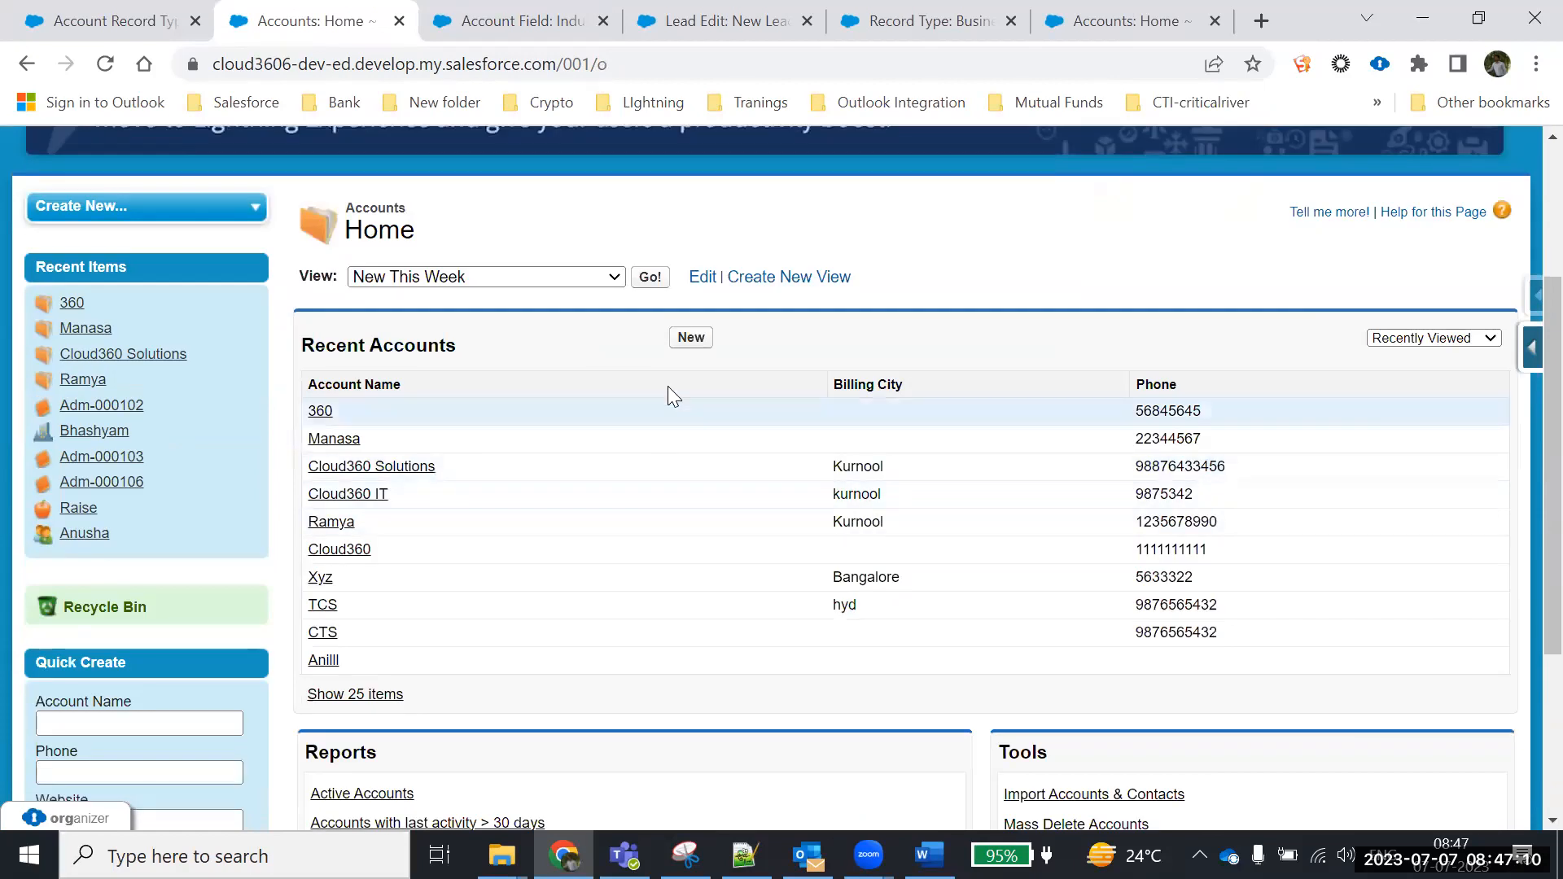
Confirm a new Business Customer form's Industry list lacks Former, then cancel back to Accounts Home
click(691, 337)
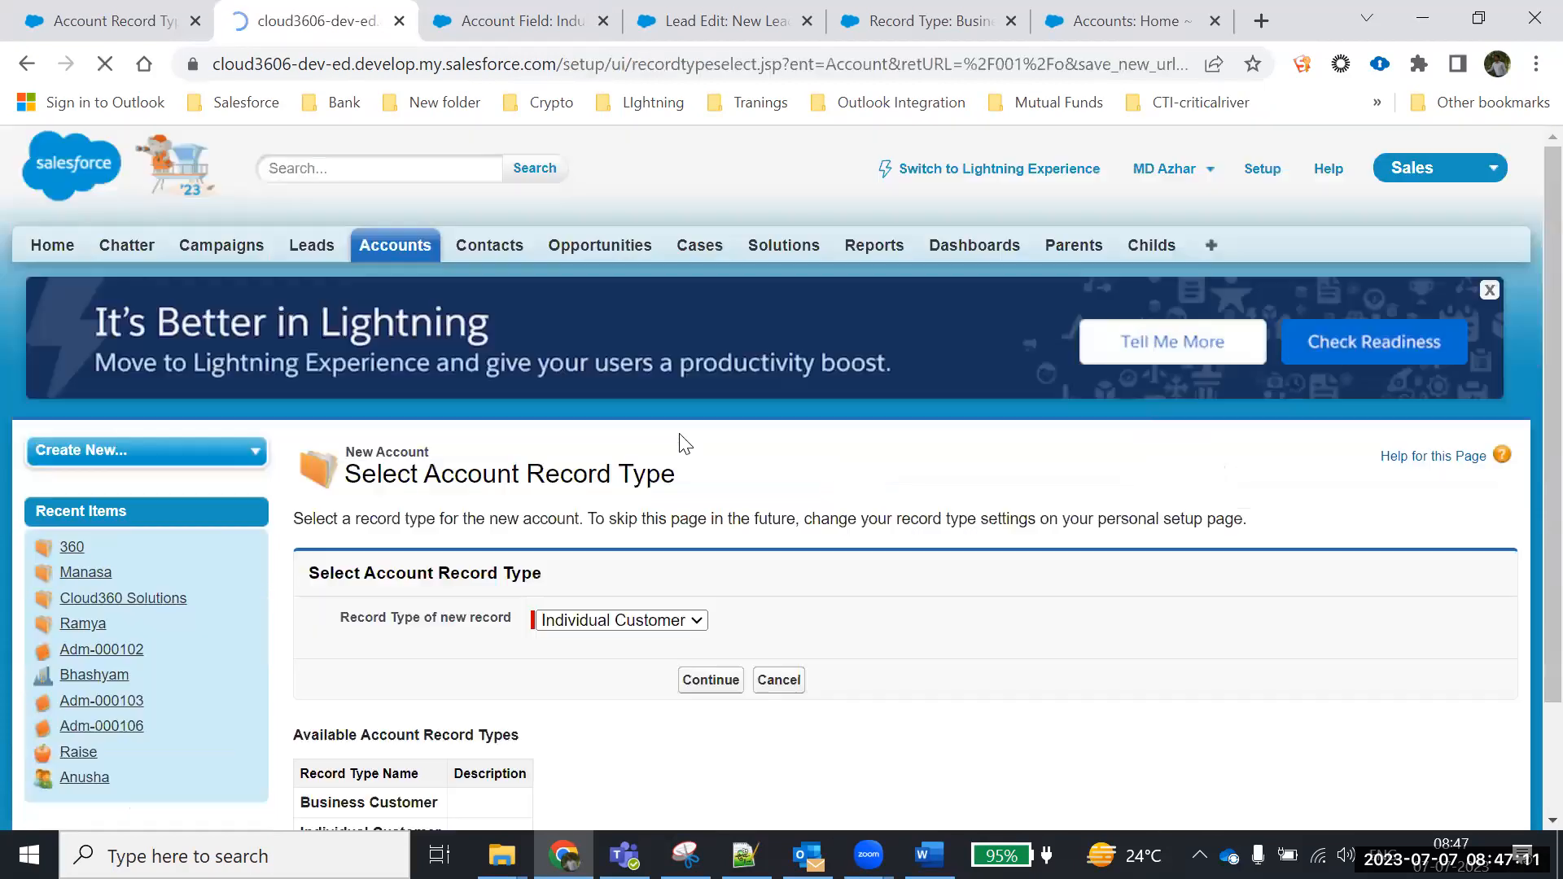
scroll(635, 537, down, 3)
click(616, 486)
click(618, 503)
click(711, 545)
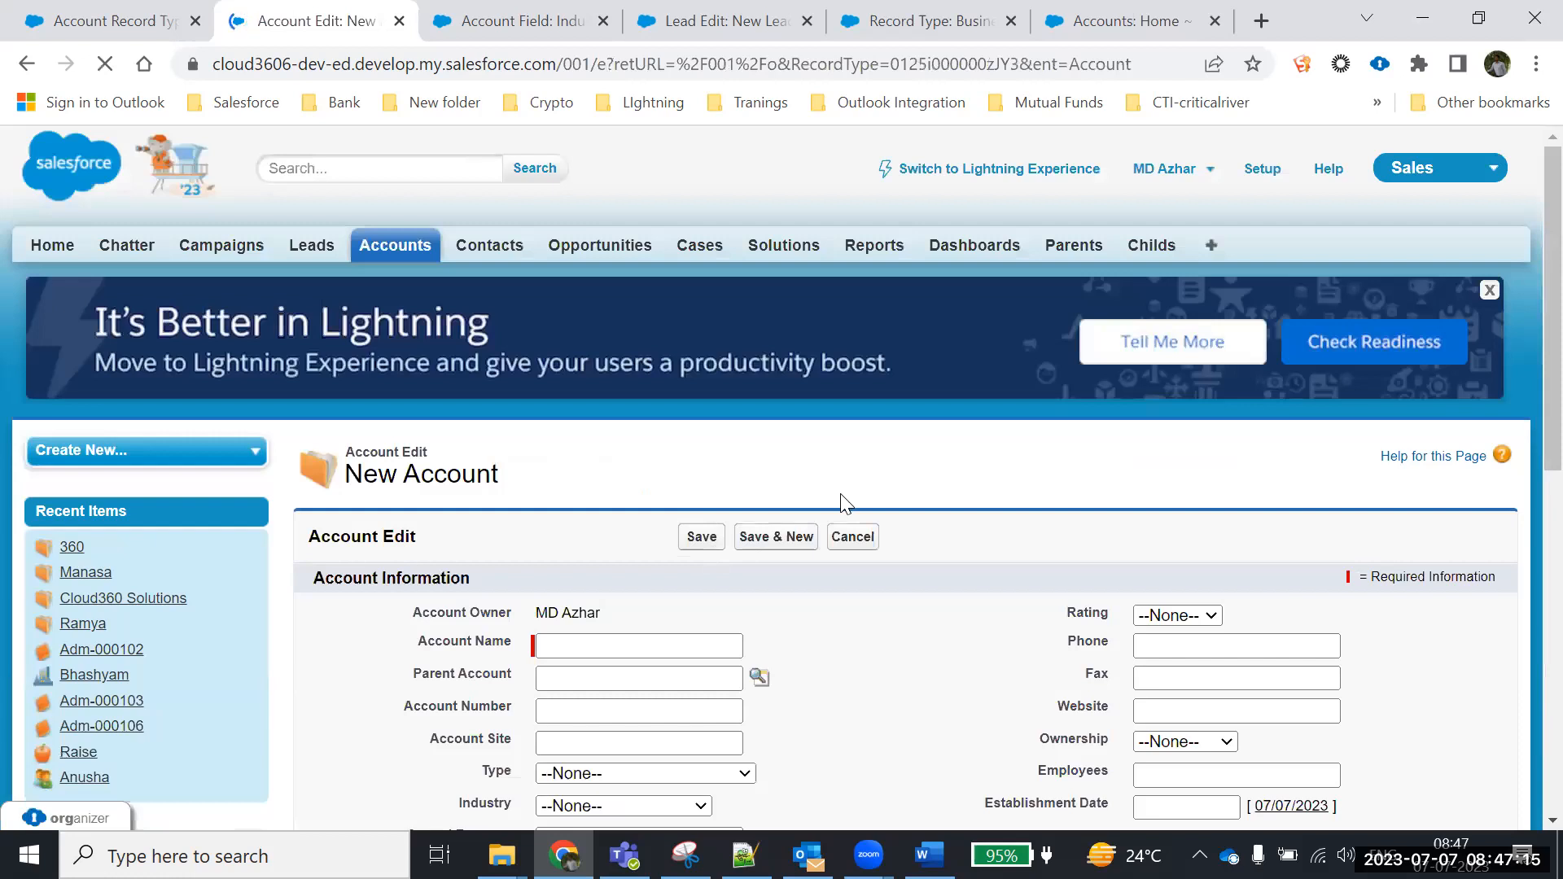
scroll(839, 497, down, 5)
click(680, 319)
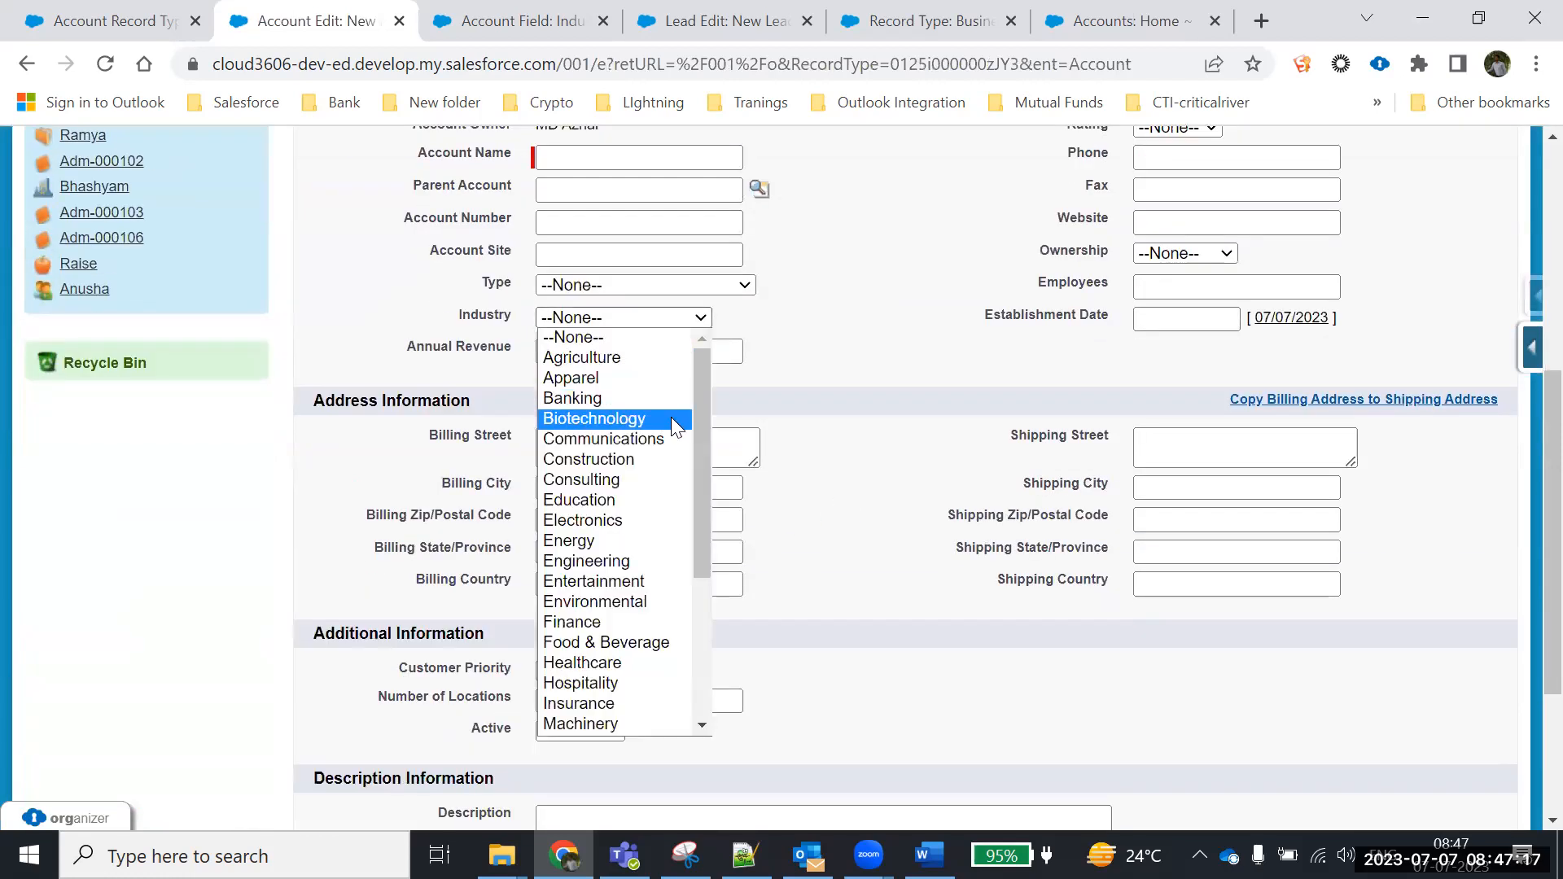
drag(703, 365, 699, 552)
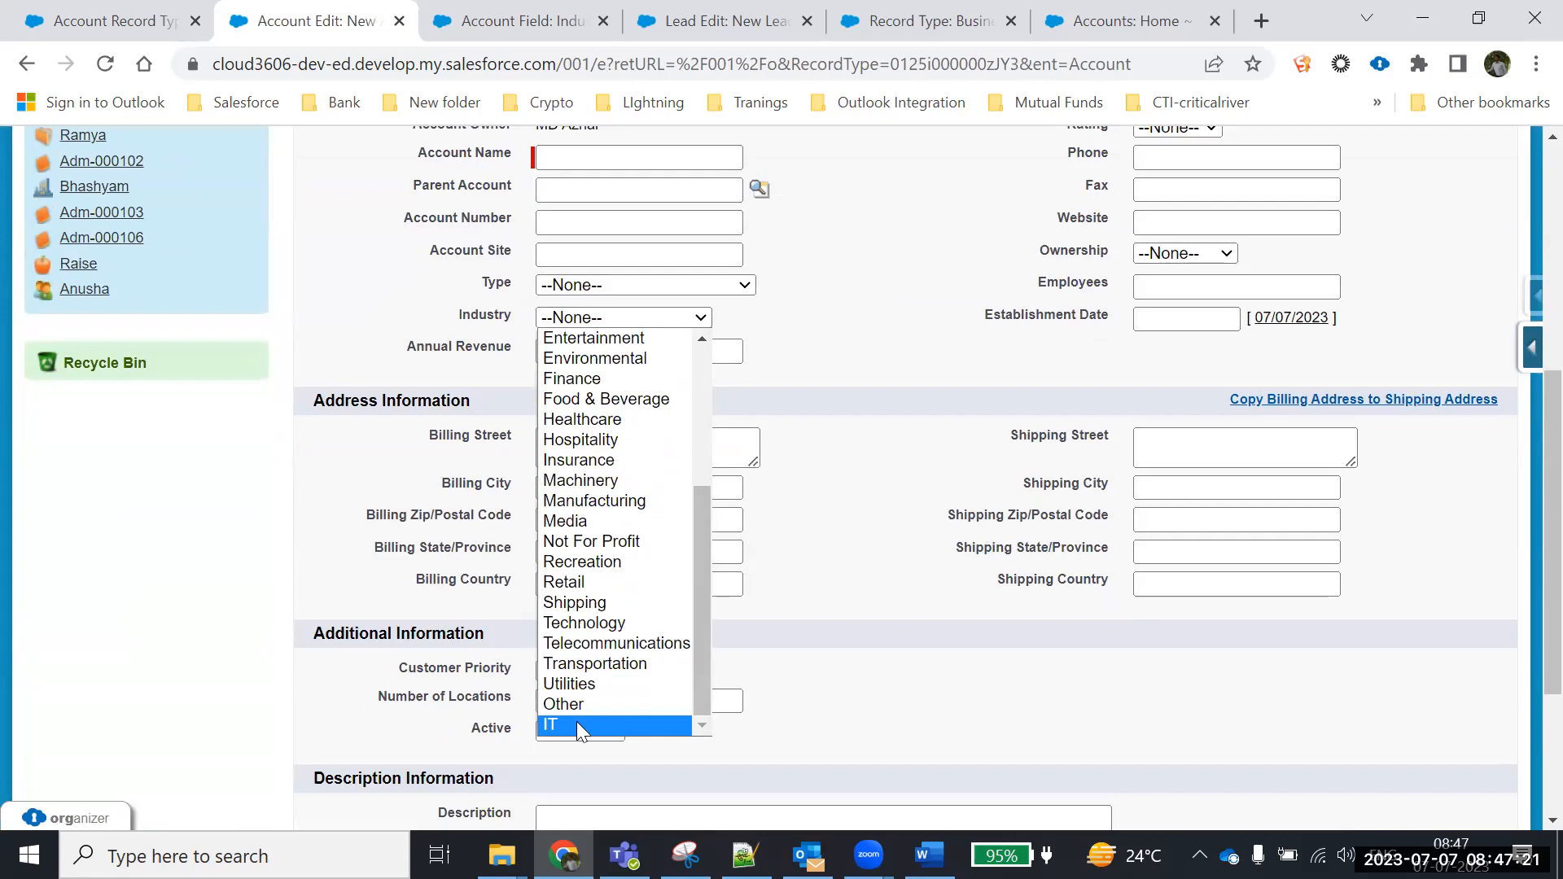
scroll(884, 381, up, 5)
click(867, 407)
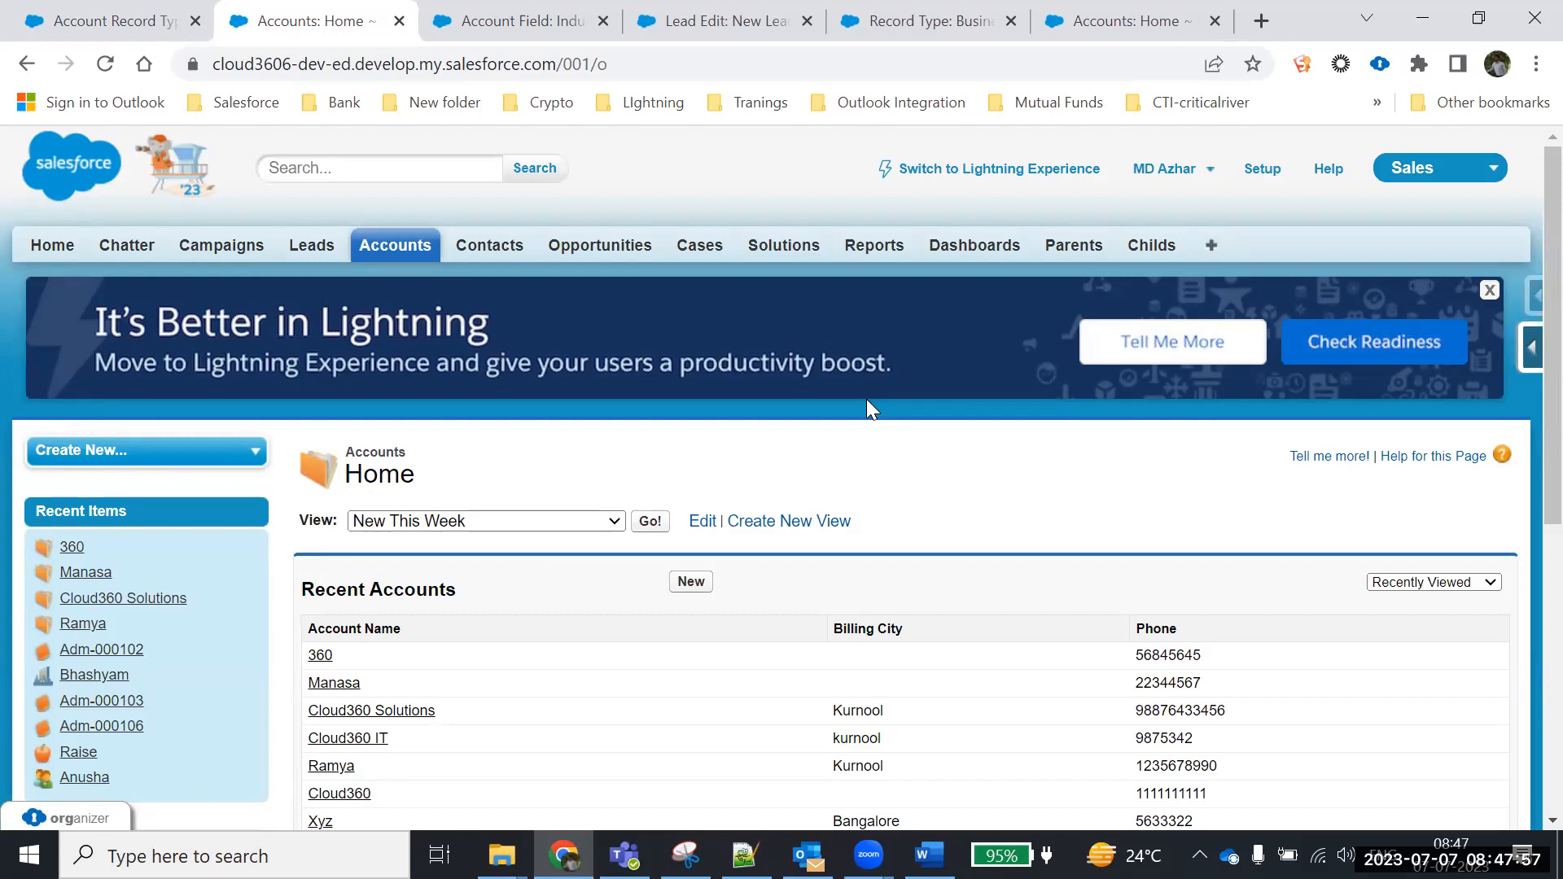
Open the Business Customer account record type from the Accounts record types list
click(908, 20)
scroll(302, 562, down, 1)
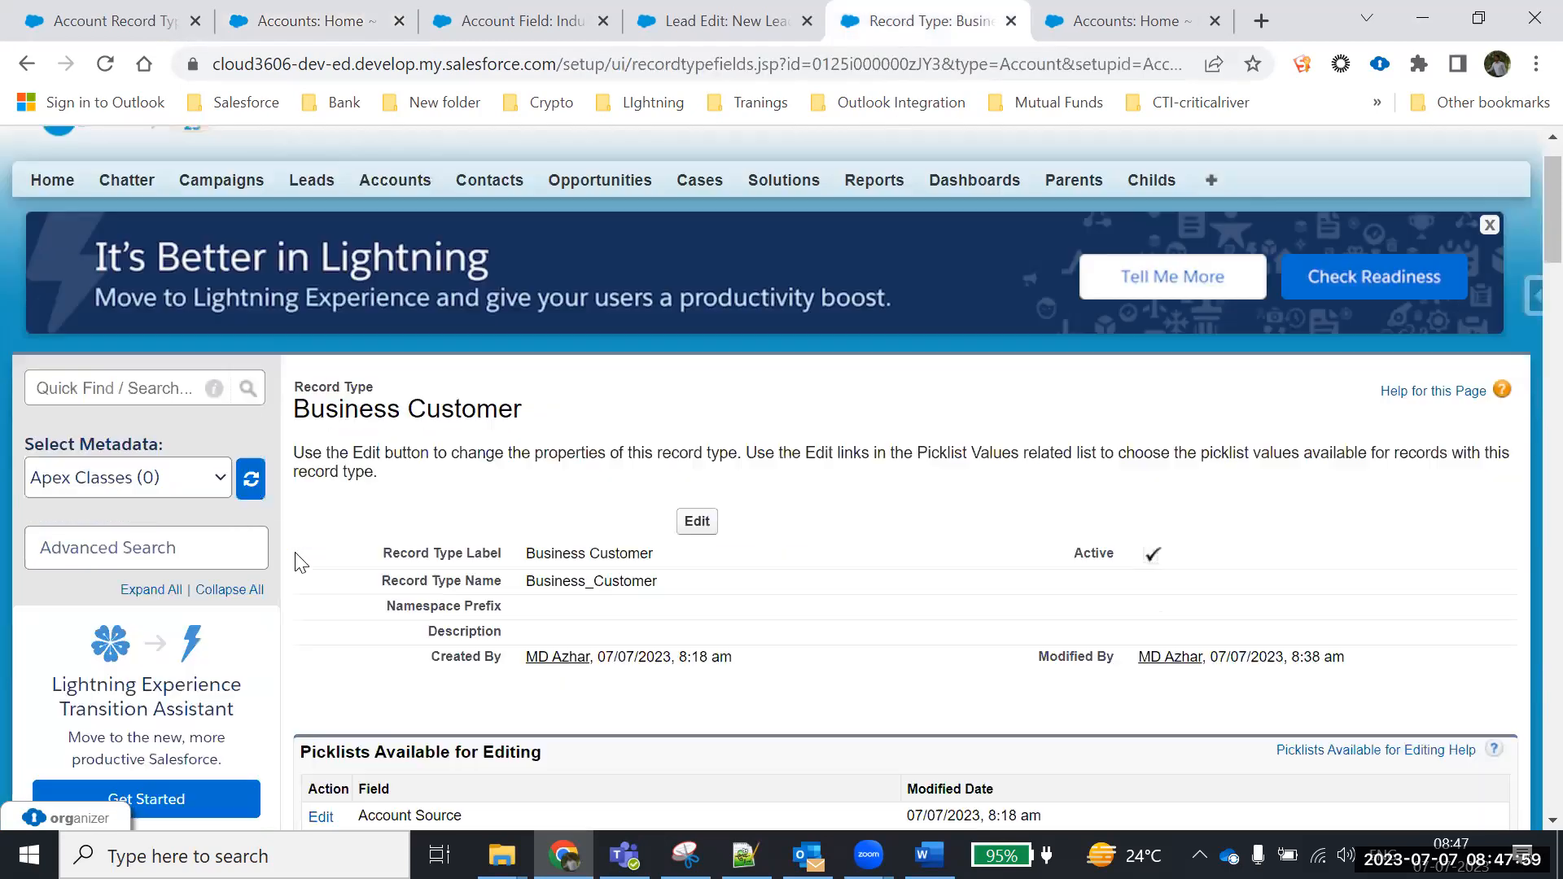
scroll(301, 562, down, 15)
click(97, 624)
scroll(156, 627, down, 8)
scroll(156, 627, down, 12)
click(114, 537)
scroll(795, 521, down, 3)
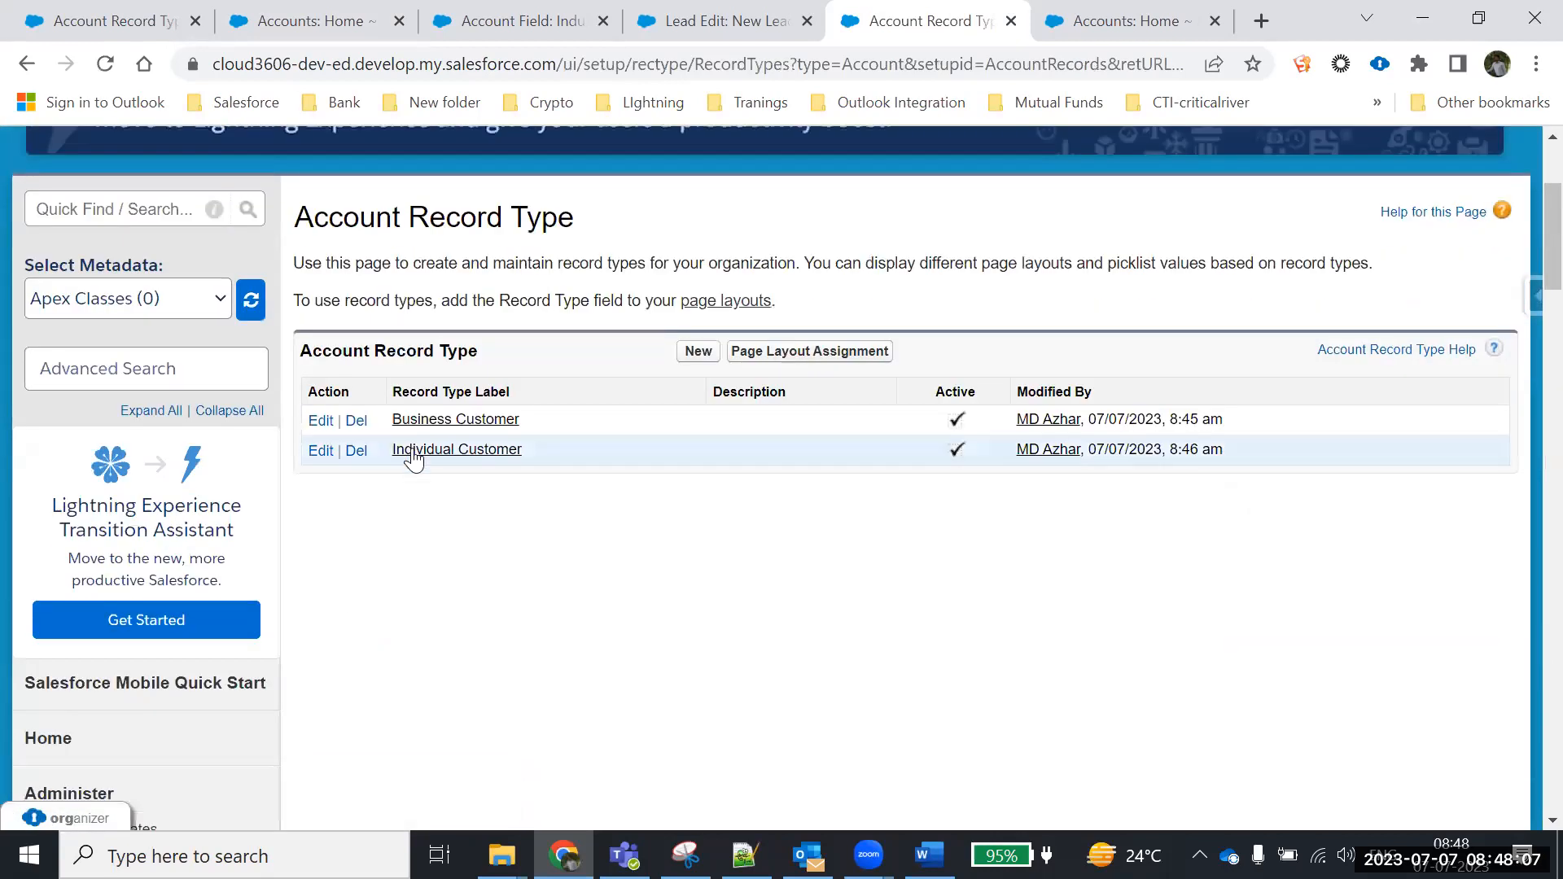
click(432, 420)
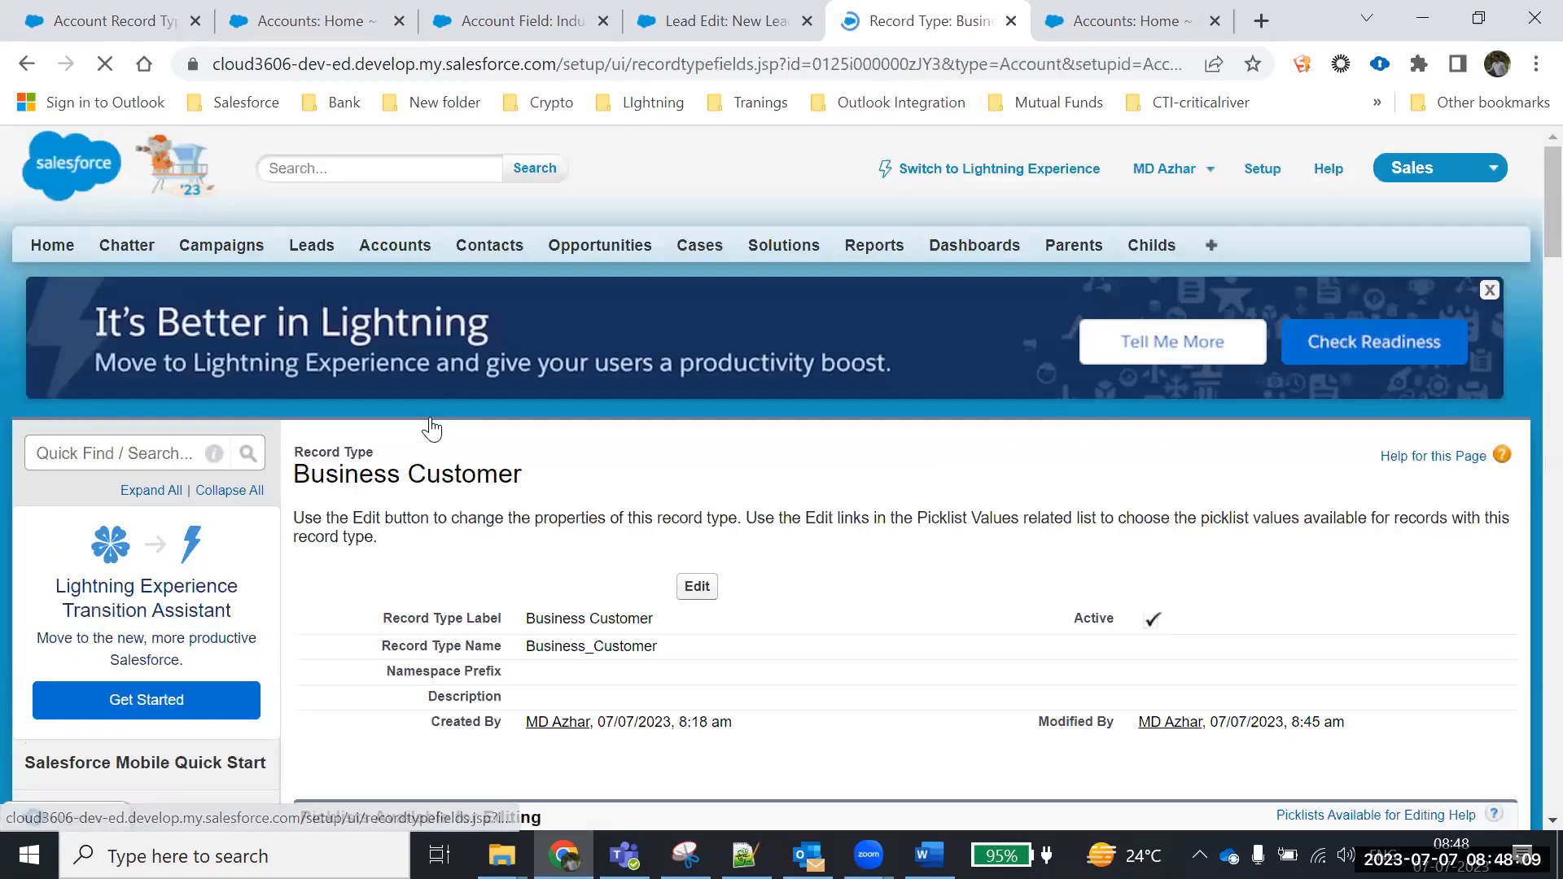
scroll(505, 448, down, 4)
scroll(503, 489, down, 2)
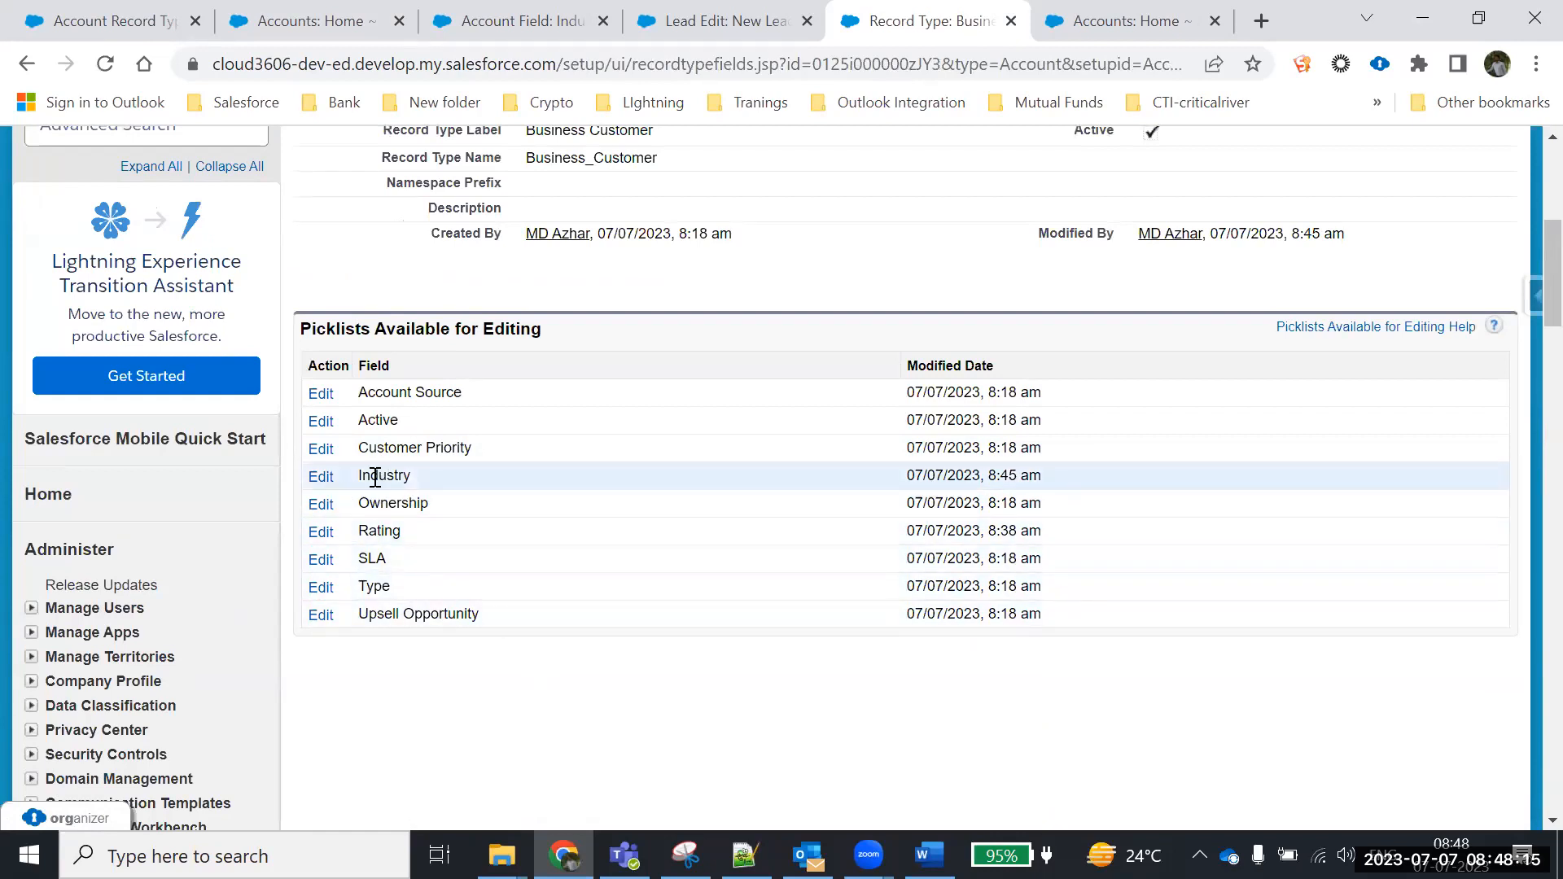
Add Former to the Business Customer record type's selected Industry values and save
click(320, 486)
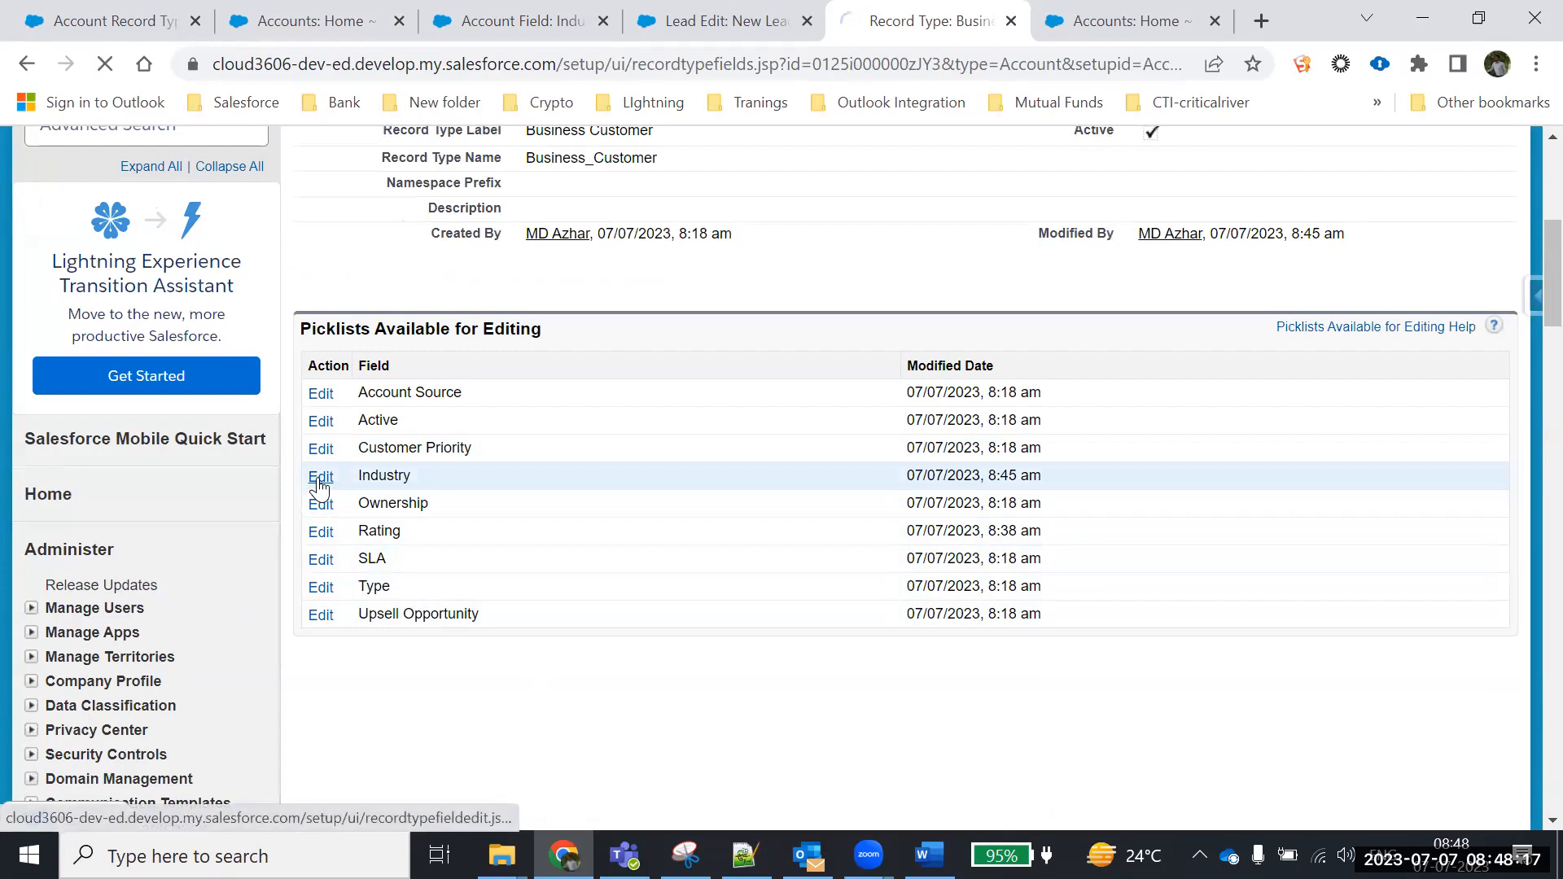
scroll(325, 600, down, 3)
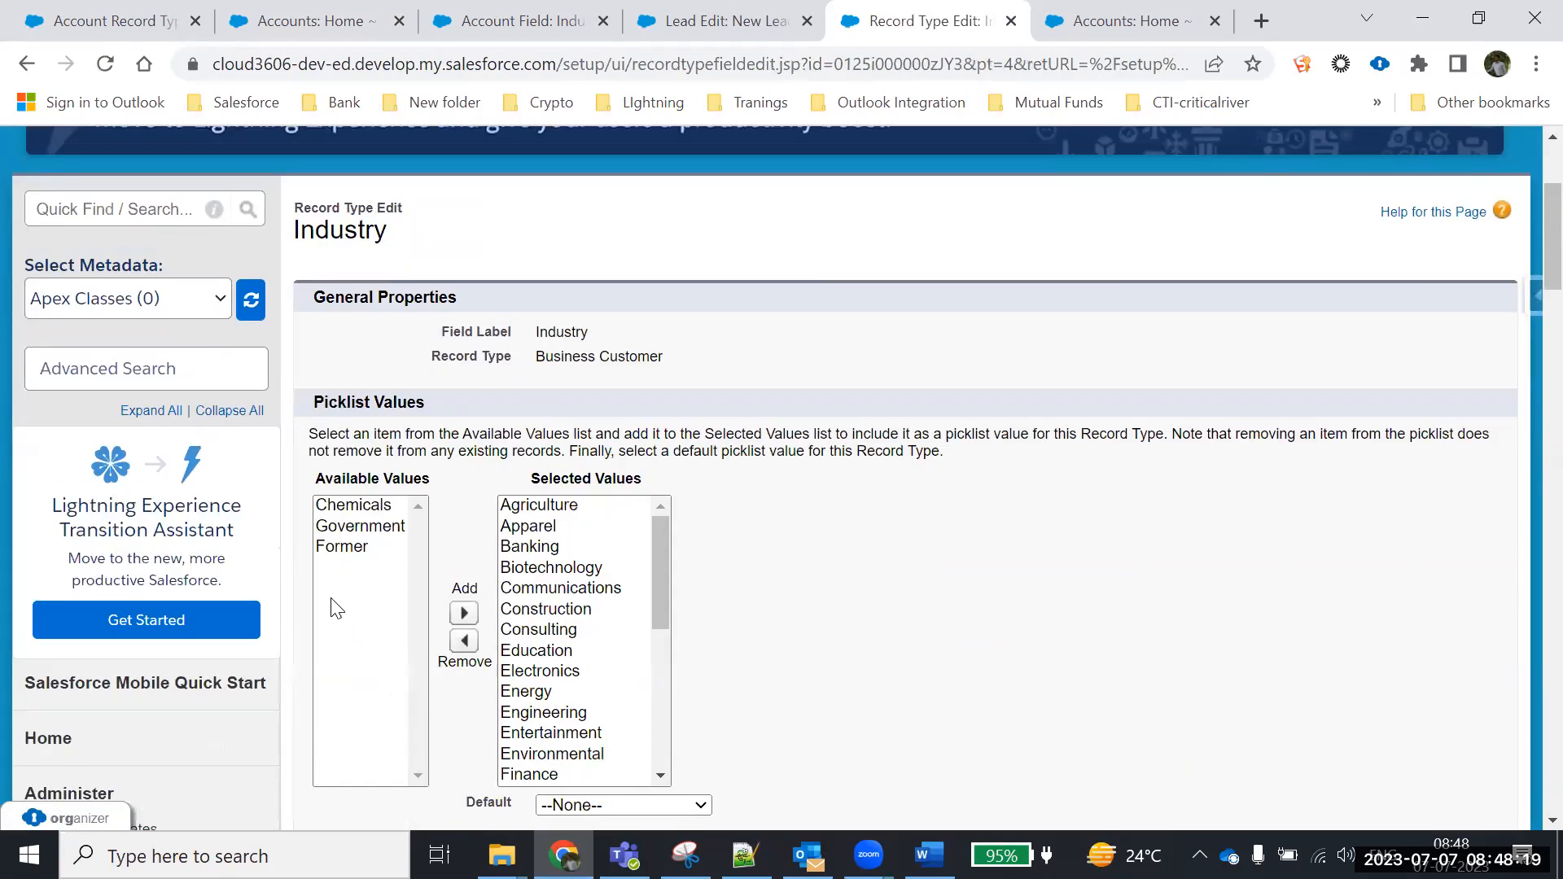
scroll(337, 608, down, 2)
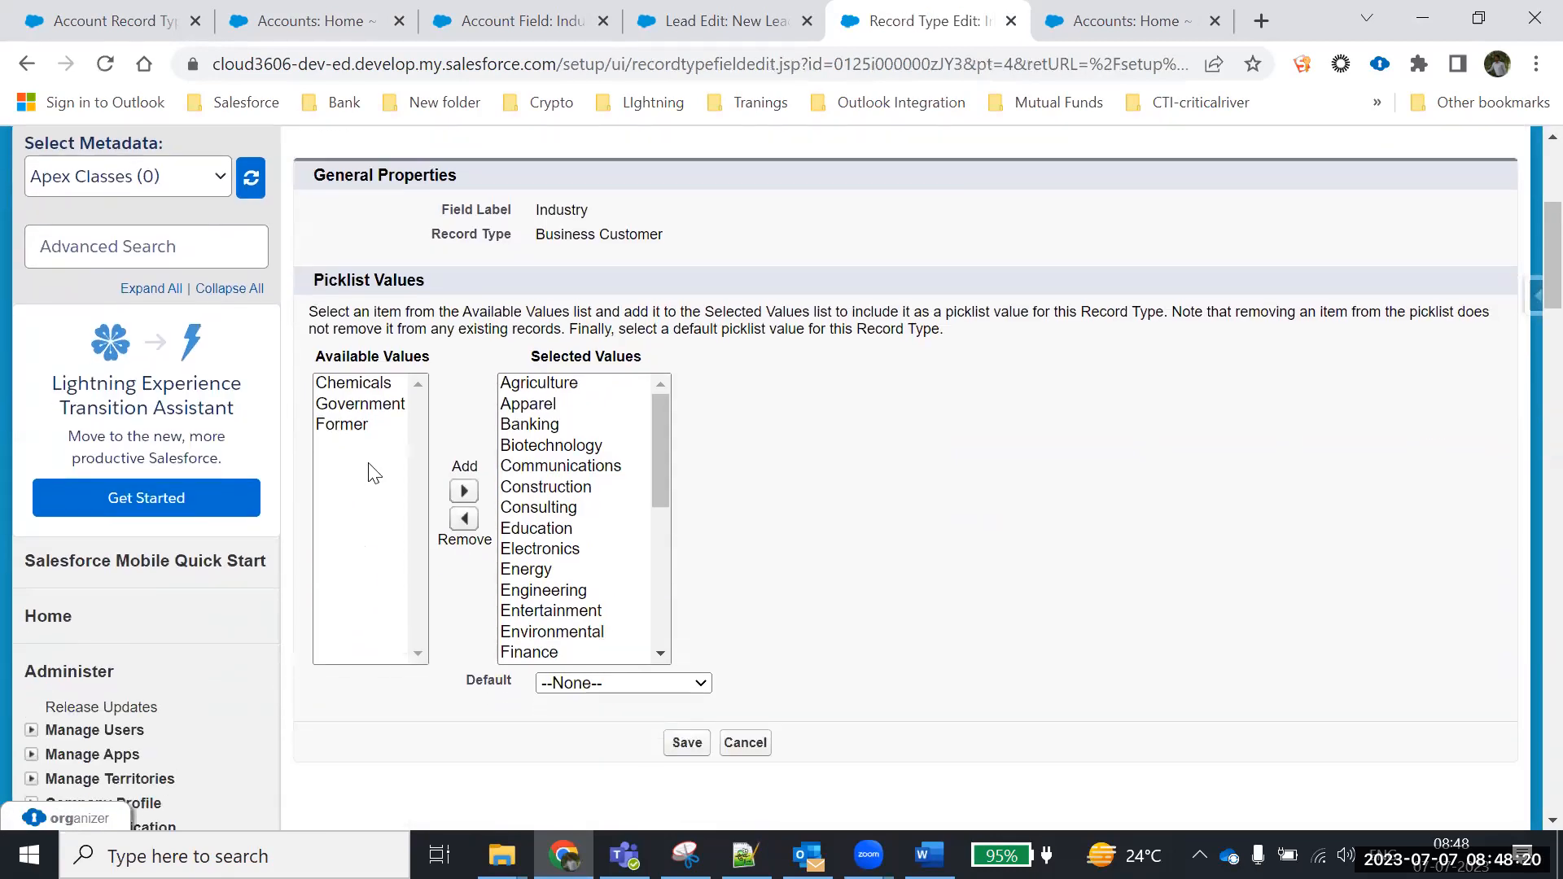
click(329, 424)
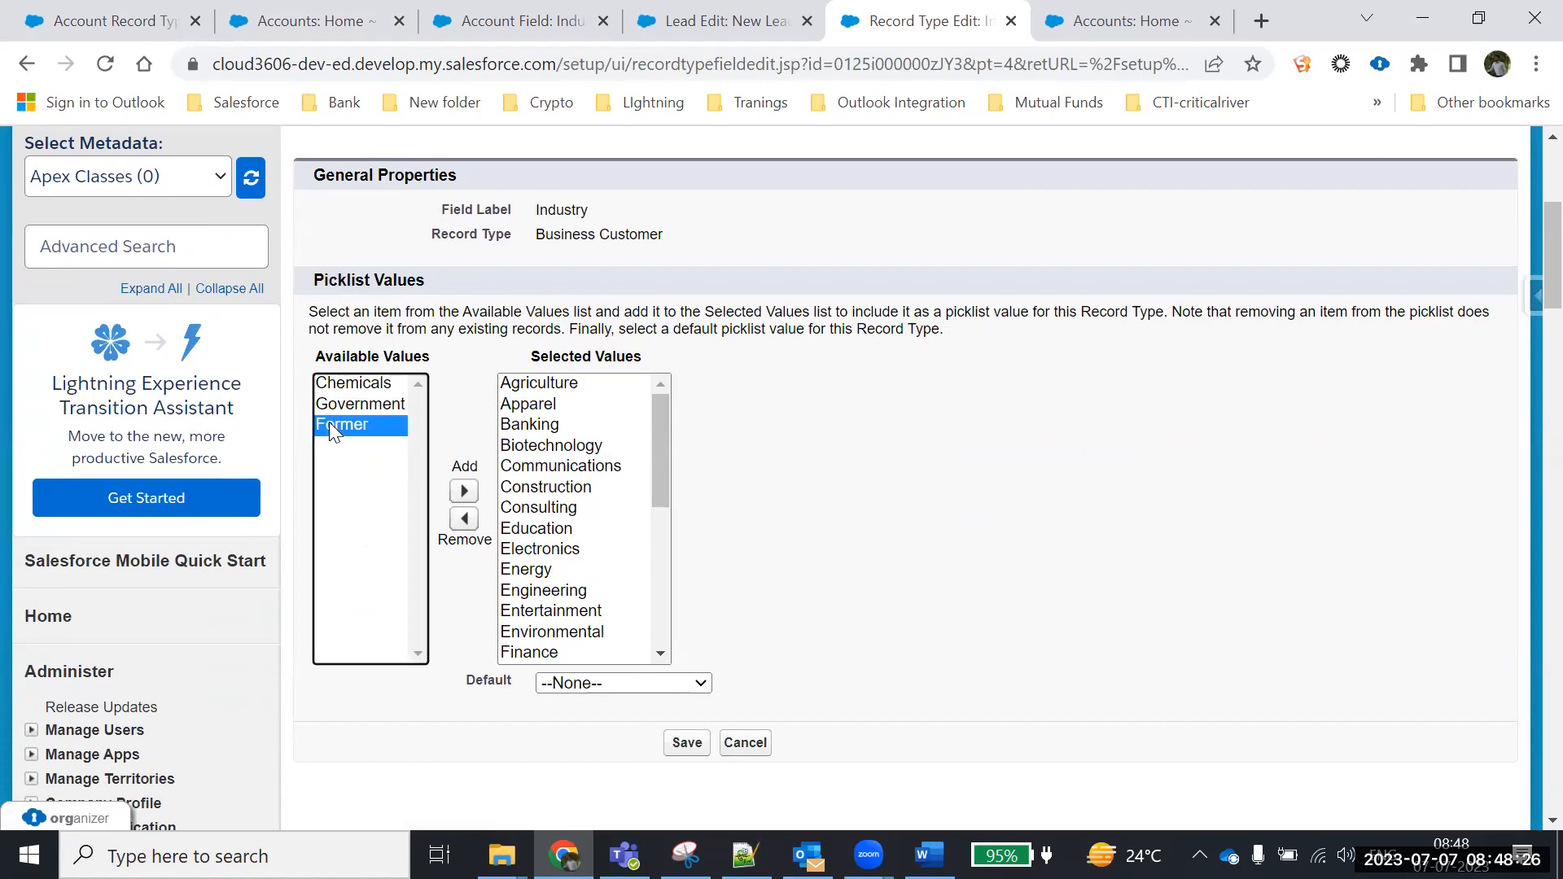
click(461, 491)
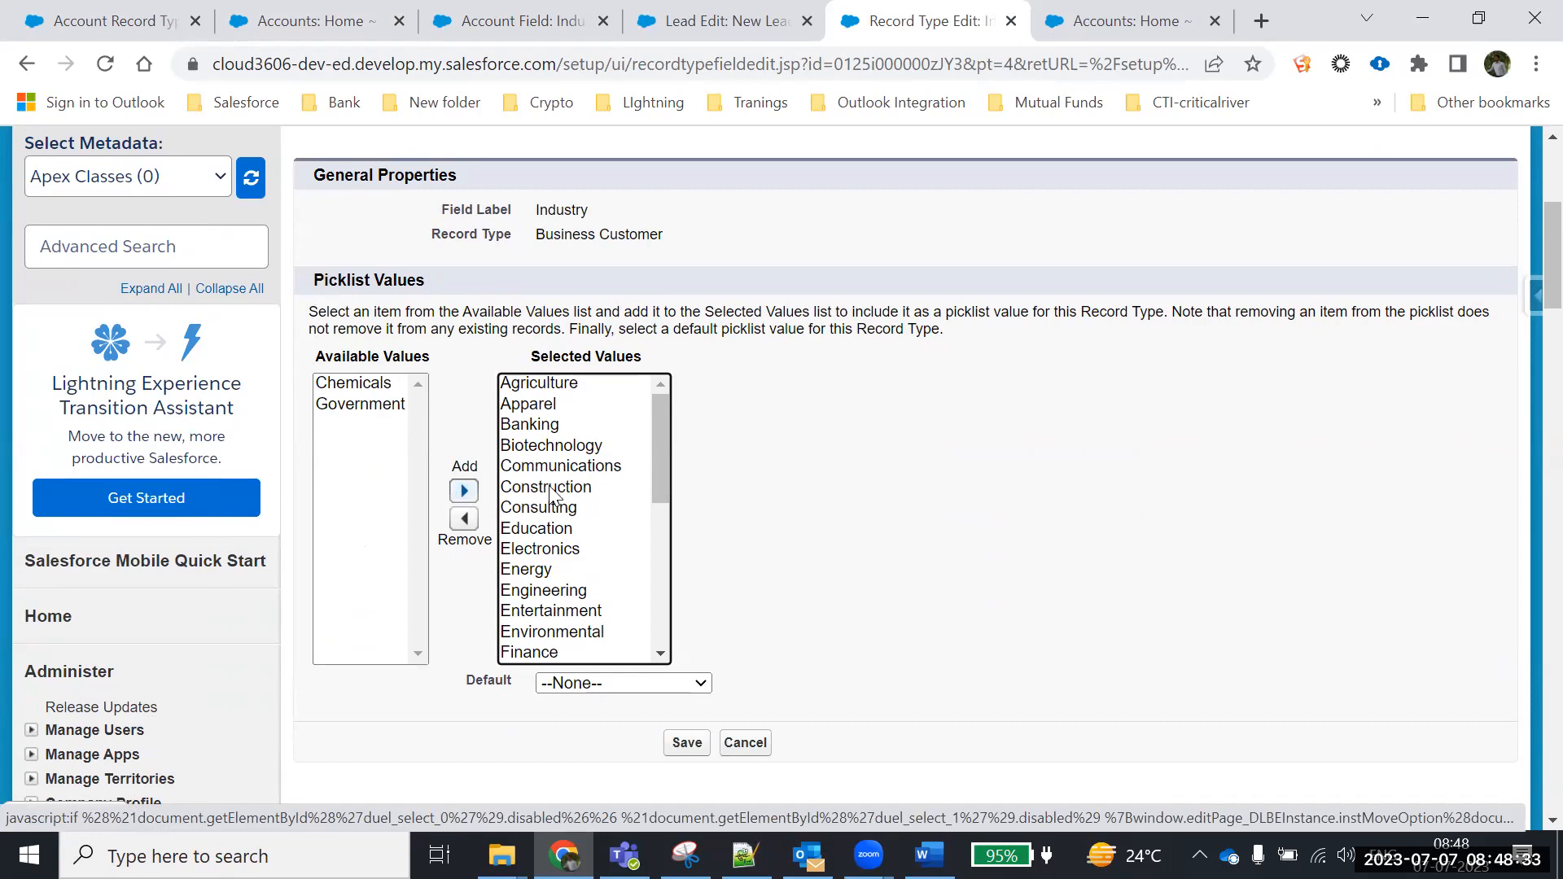
scroll(627, 468, down, 4)
click(686, 741)
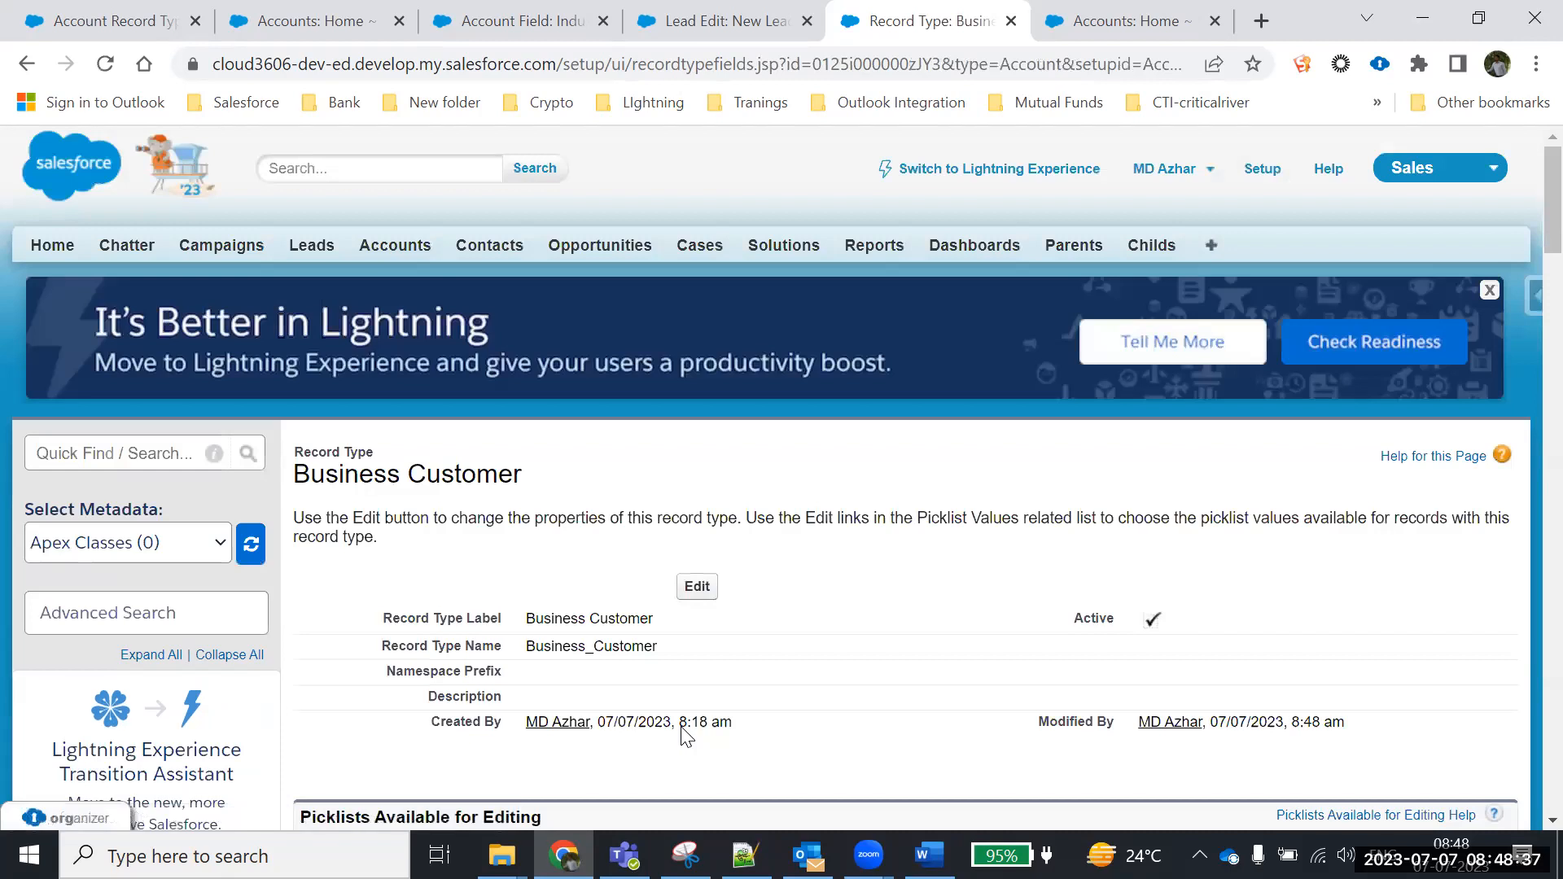
Start a new account from the Accounts tab using the Business Customer record type
click(350, 21)
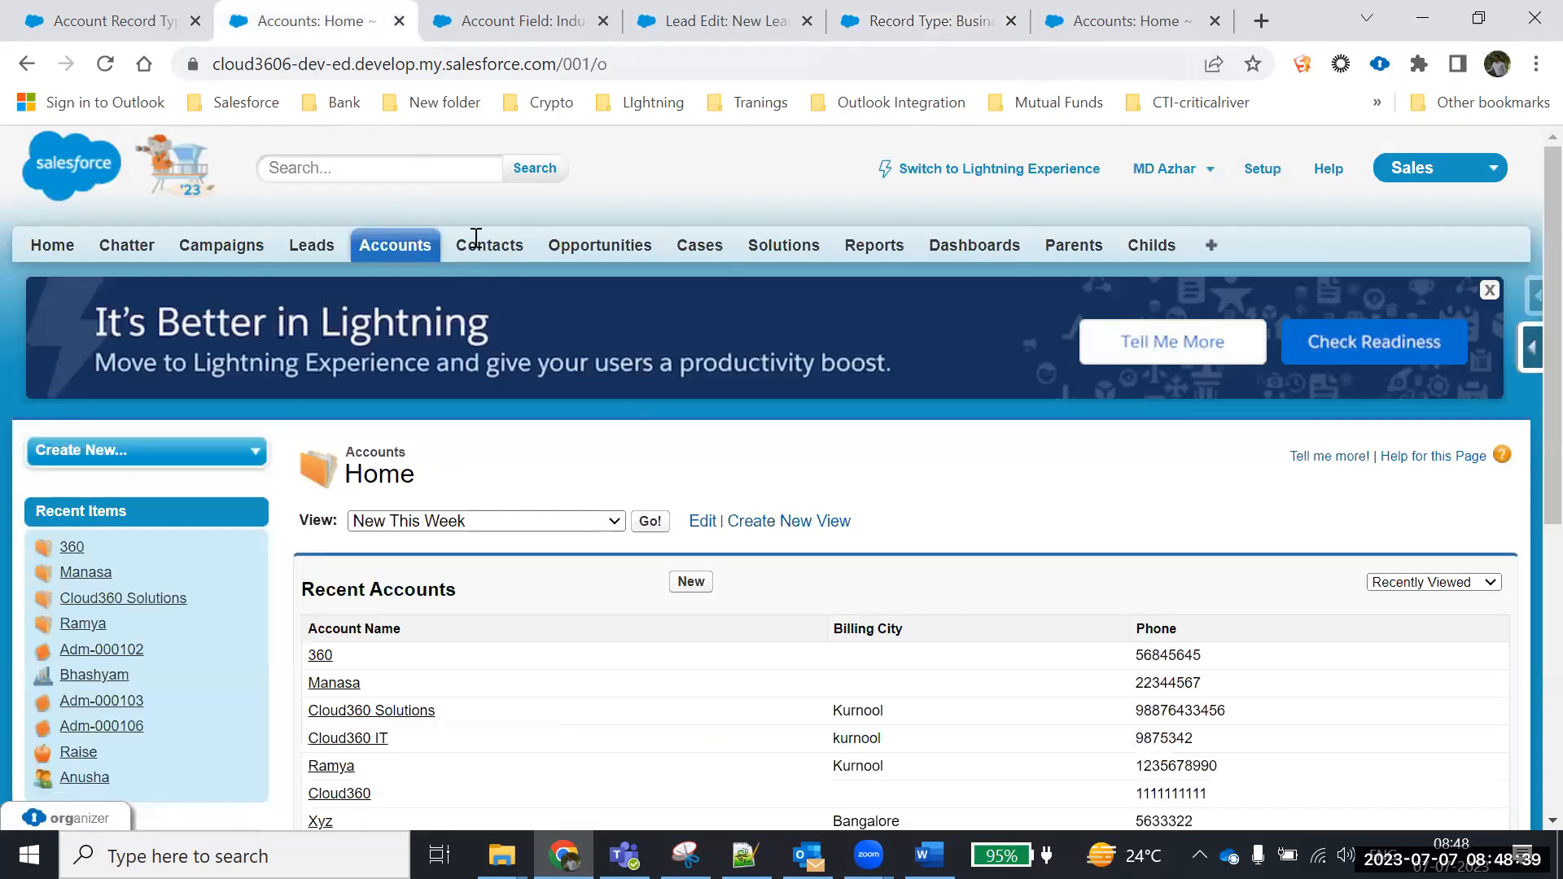
scroll(731, 384, down, 3)
click(692, 338)
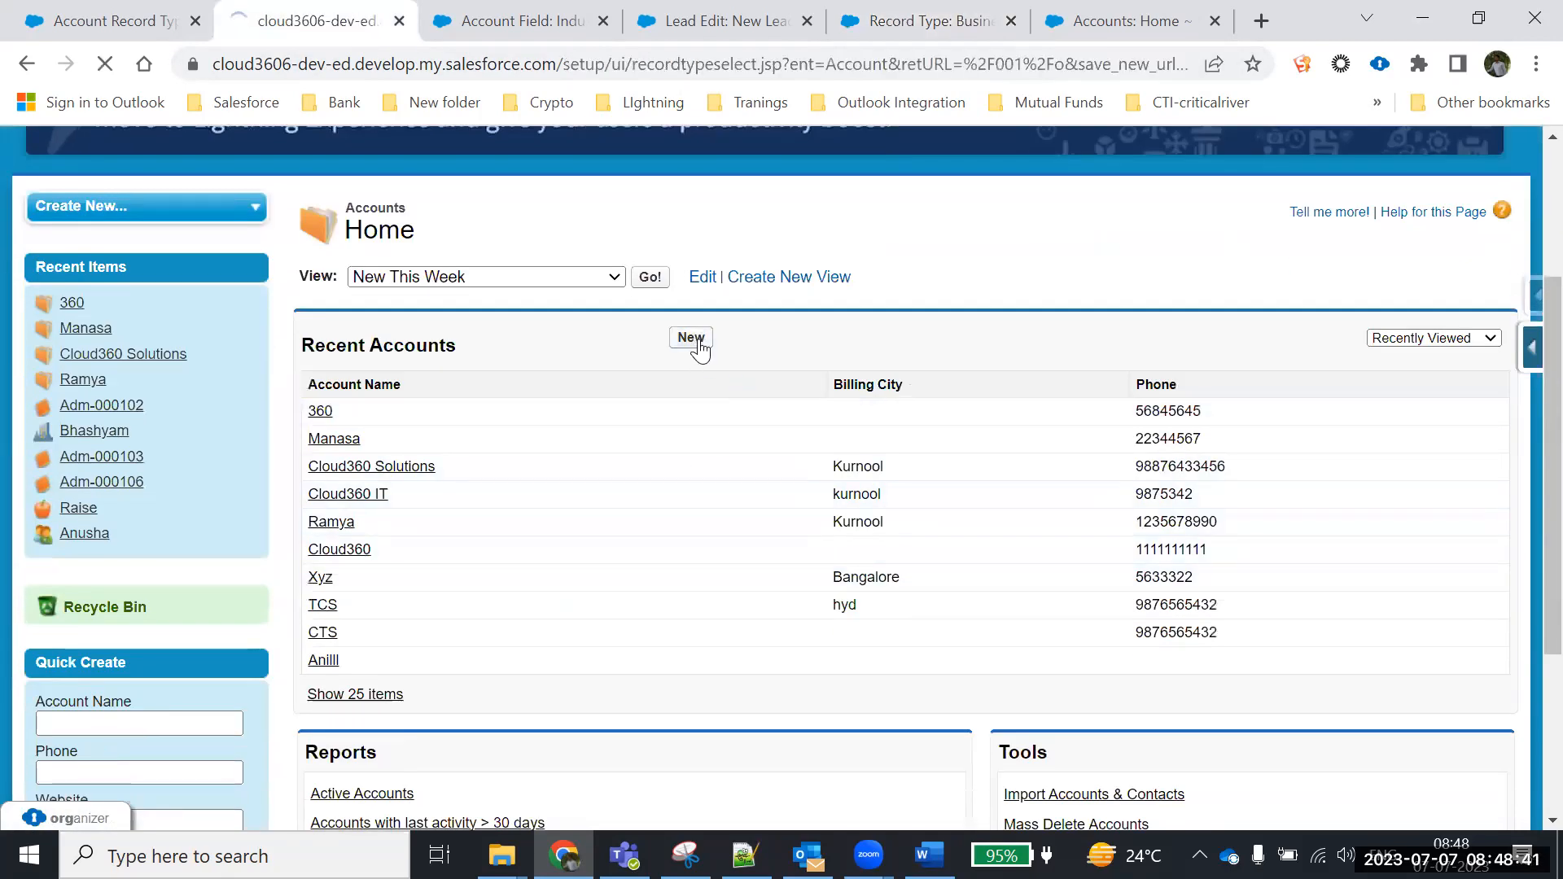
scroll(610, 500, down, 2)
click(610, 489)
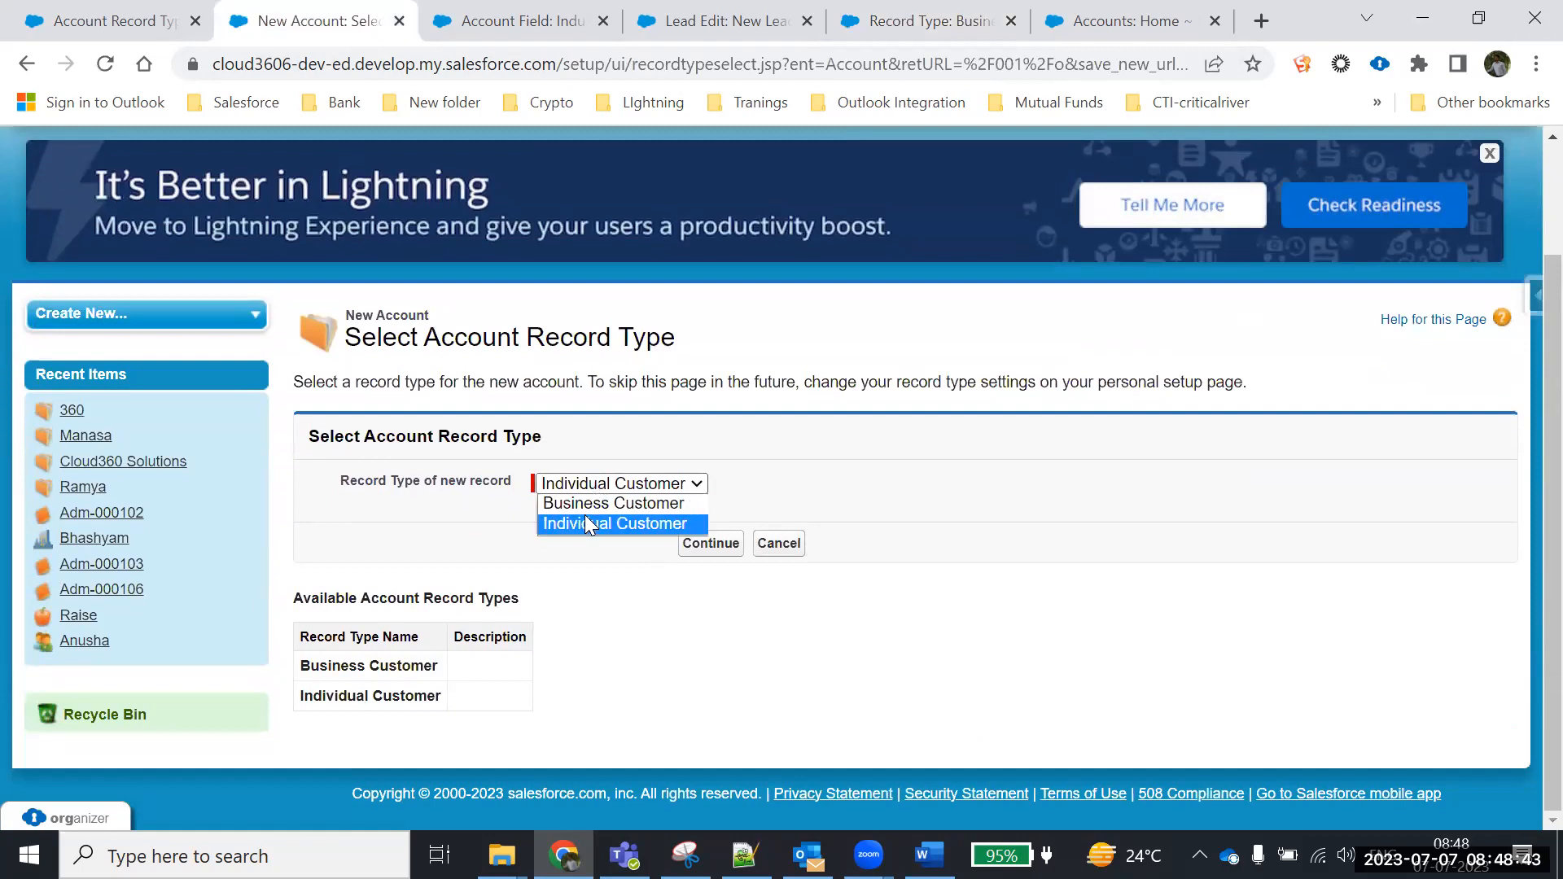
click(588, 501)
click(711, 545)
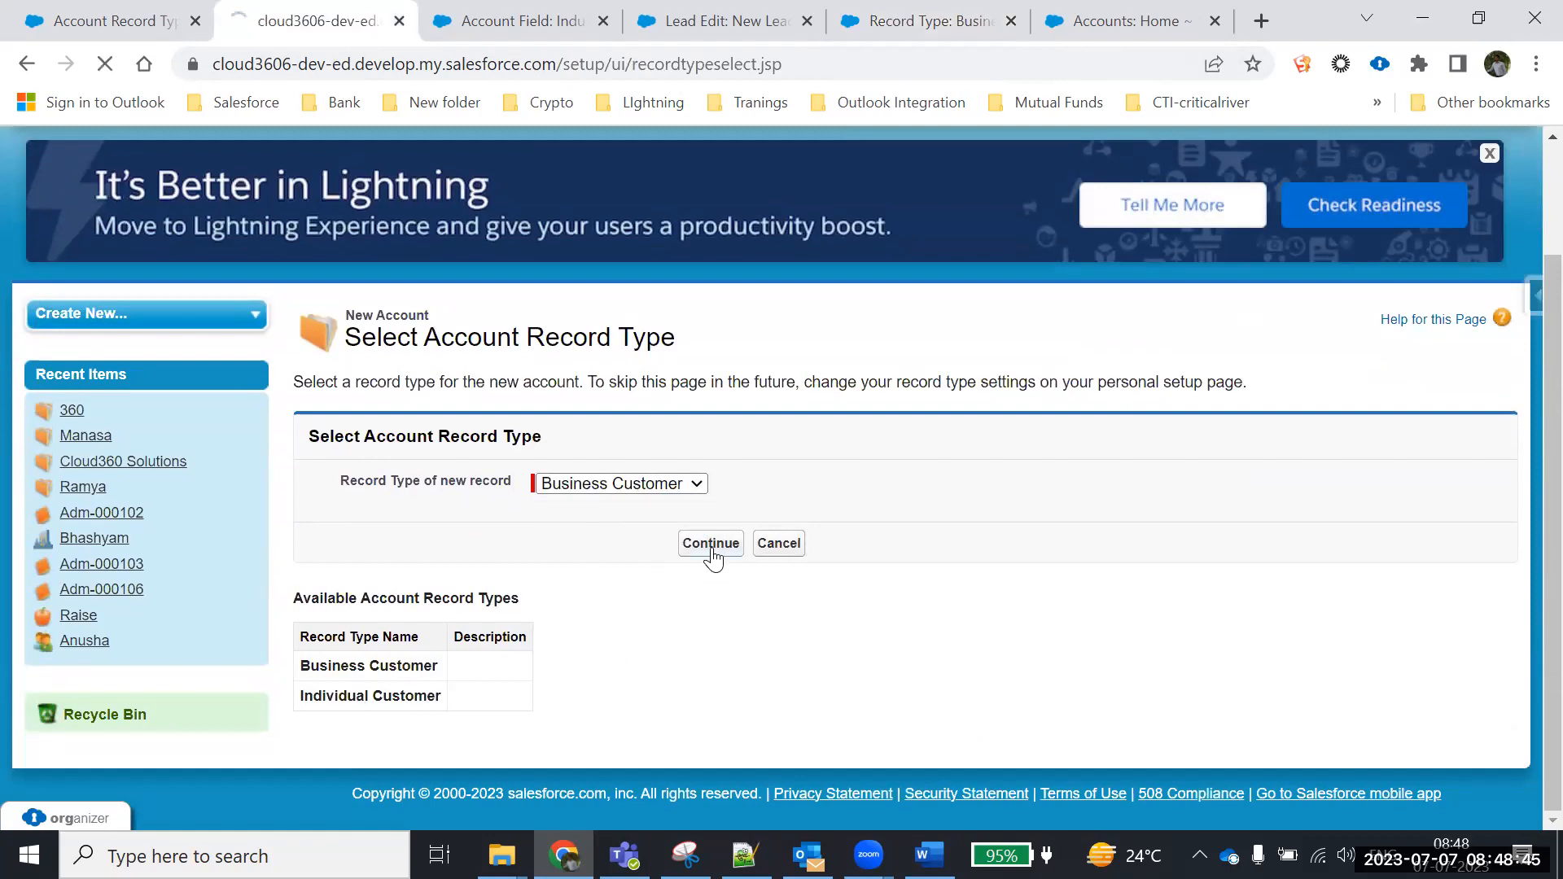
Check that the Industry list offers IT and Former, leaving it at --None--
scroll(714, 558, down, 4)
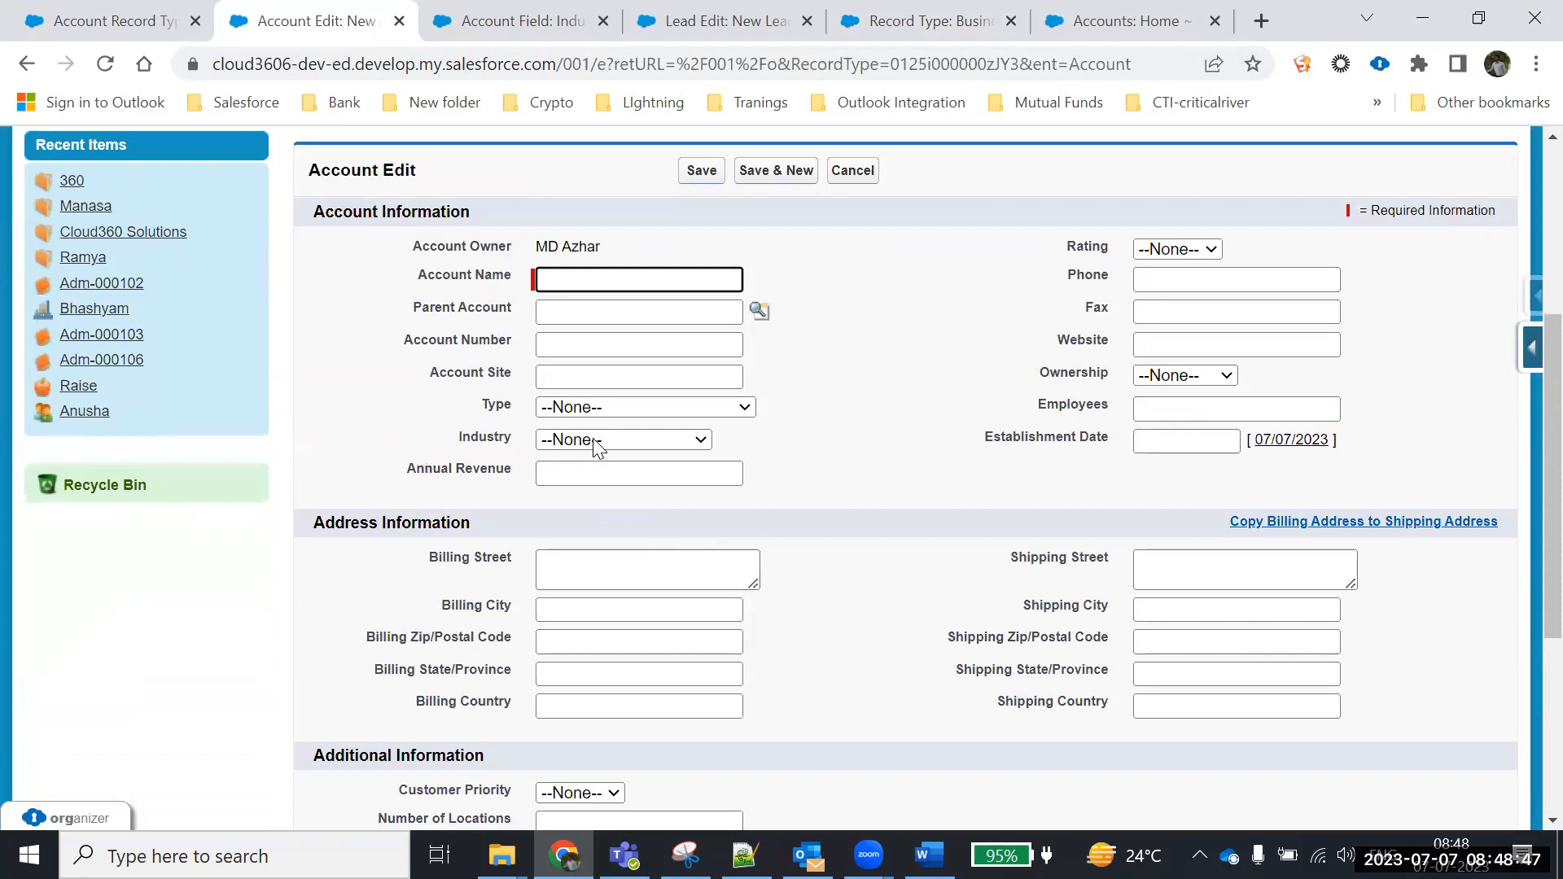
click(623, 440)
scroll(634, 371, down, 1)
scroll(631, 369, down, 3)
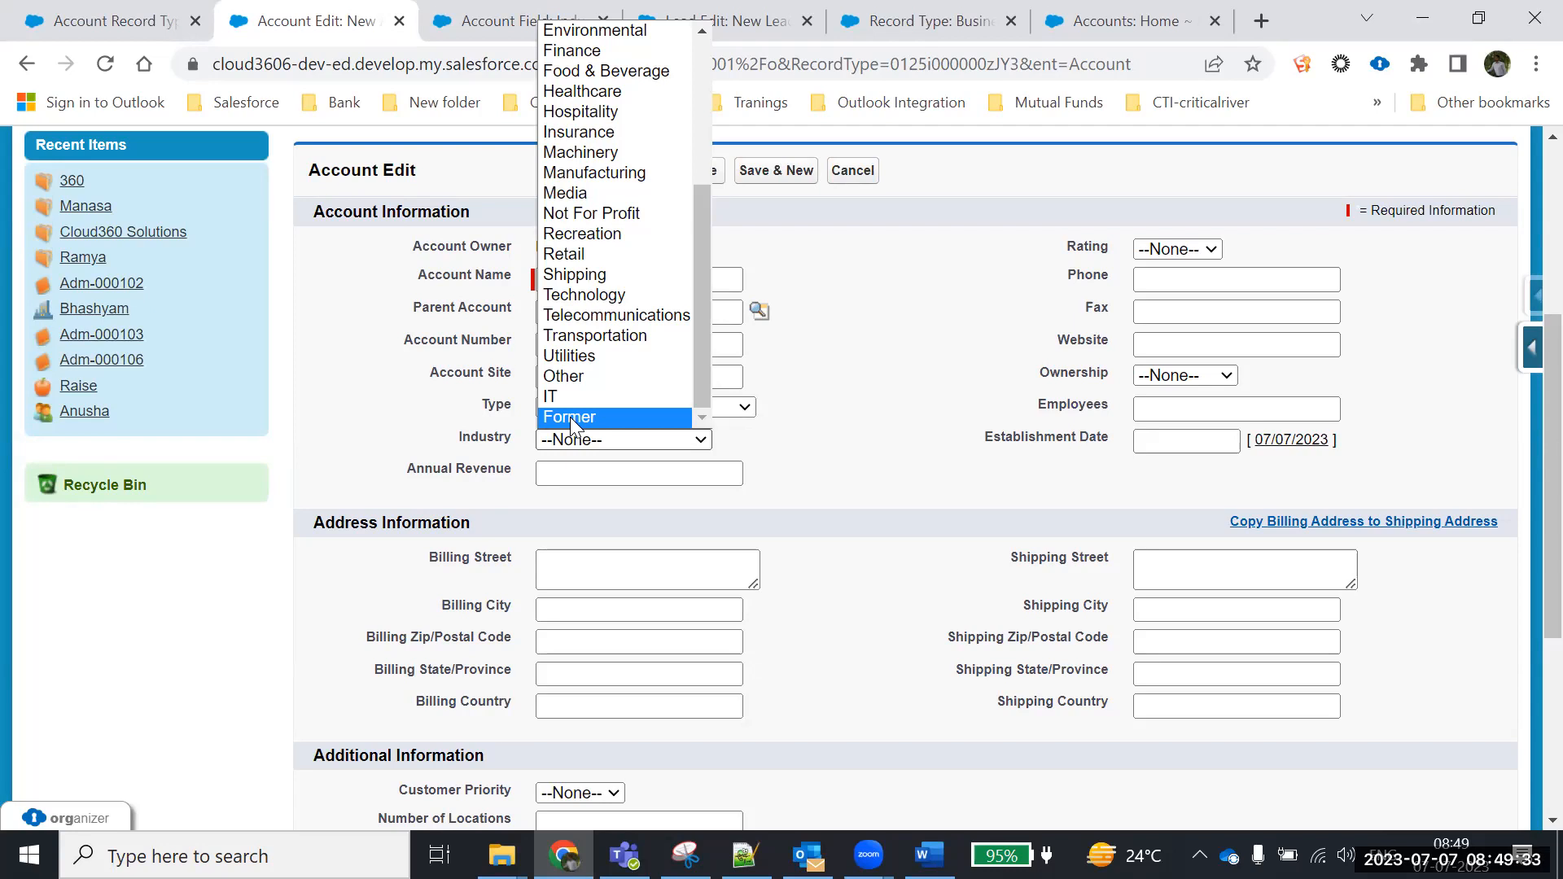
drag(458, 438, 539, 428)
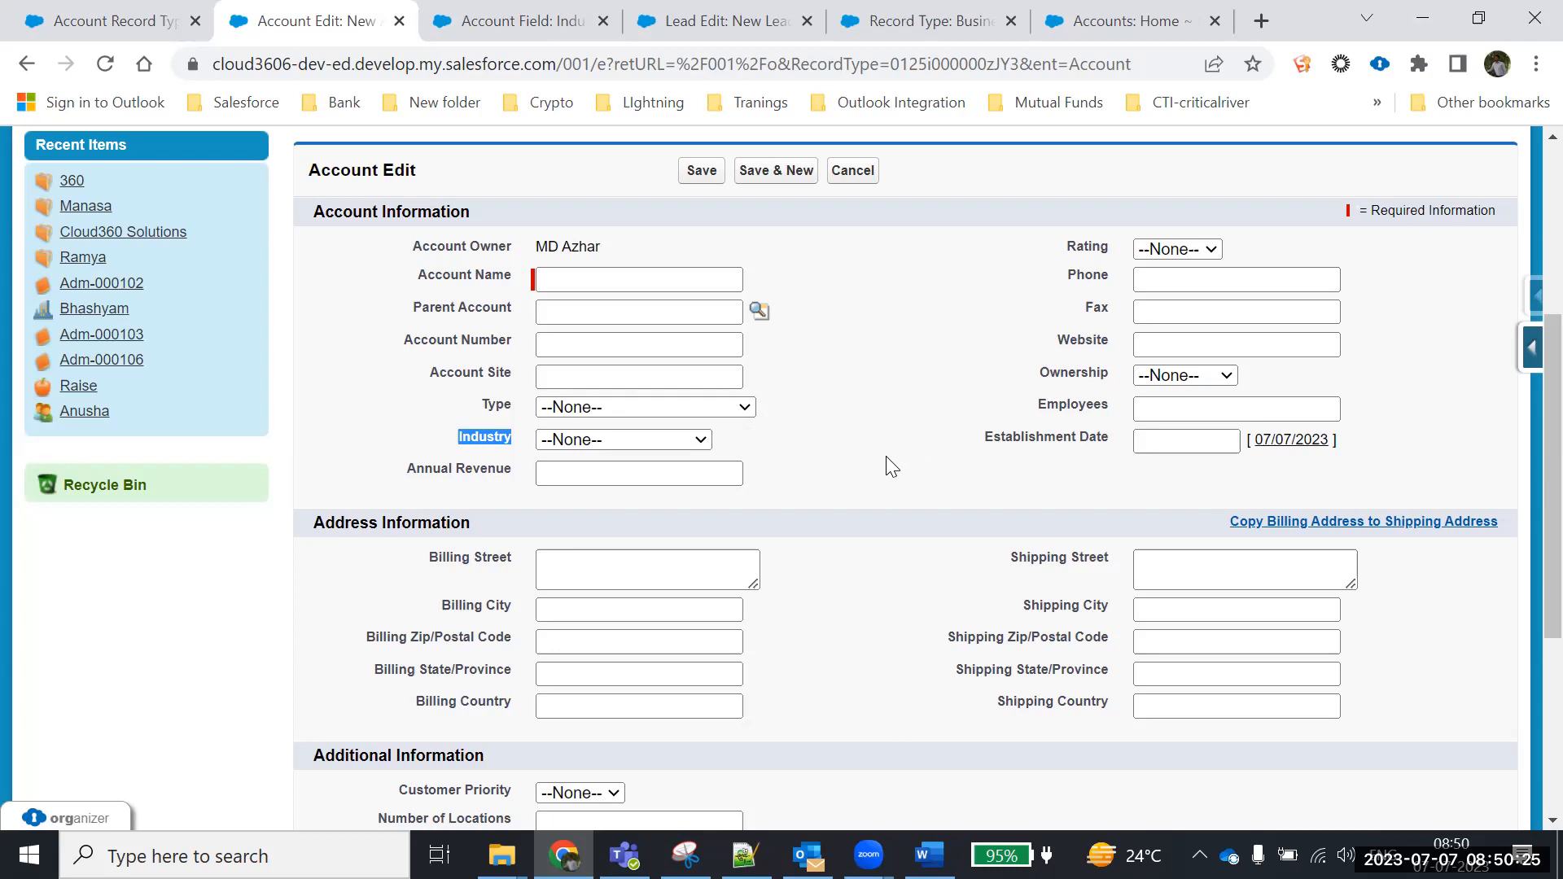
Leave the New Account form and go to the Opportunities home page
scroll(892, 466, up, 5)
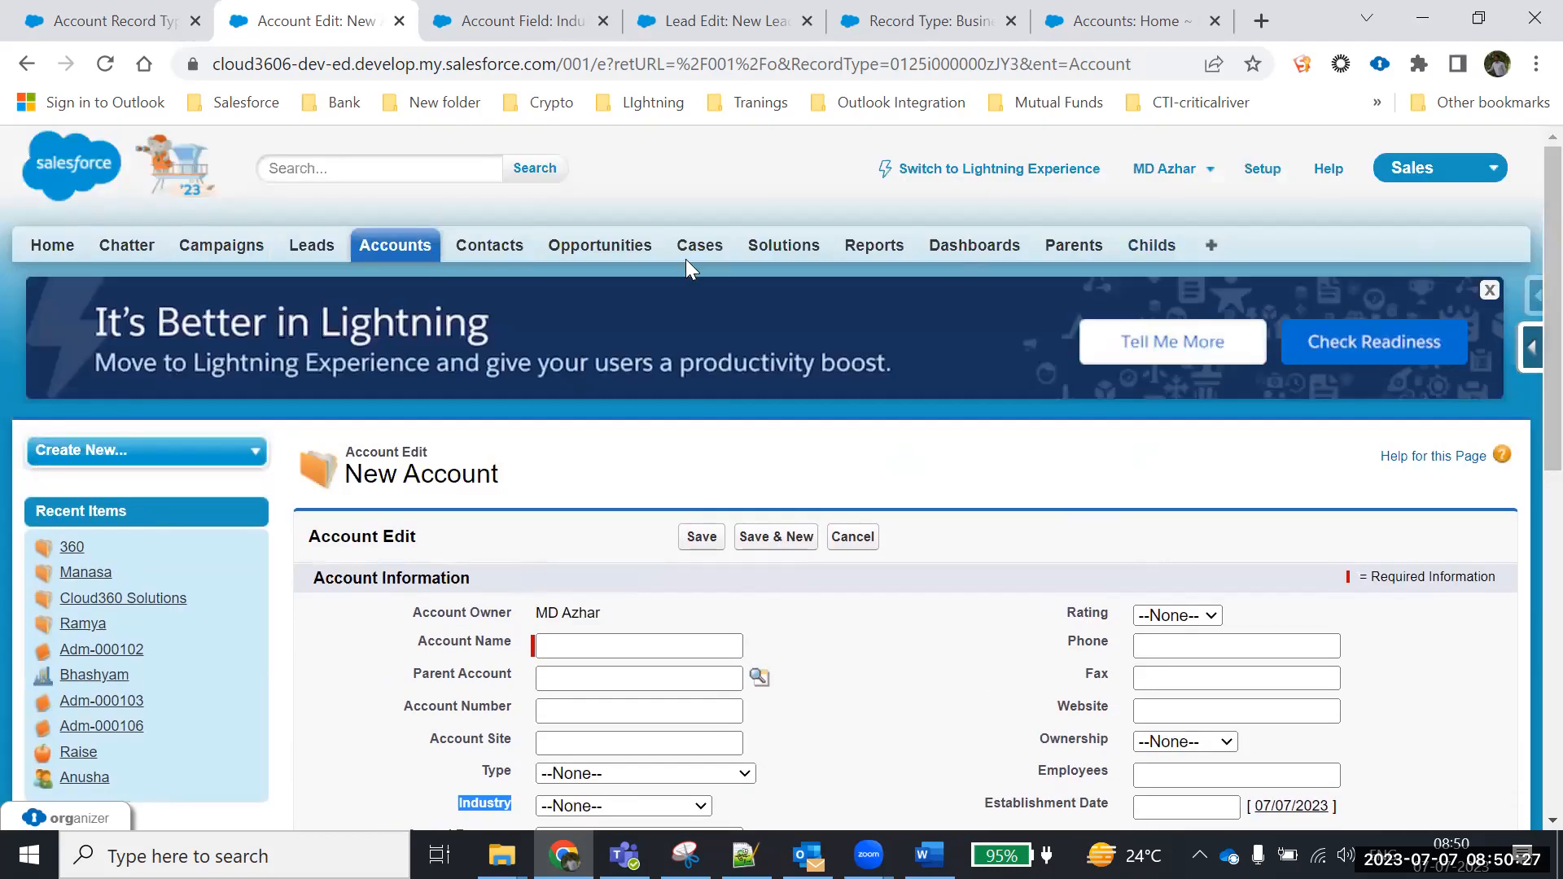
click(597, 248)
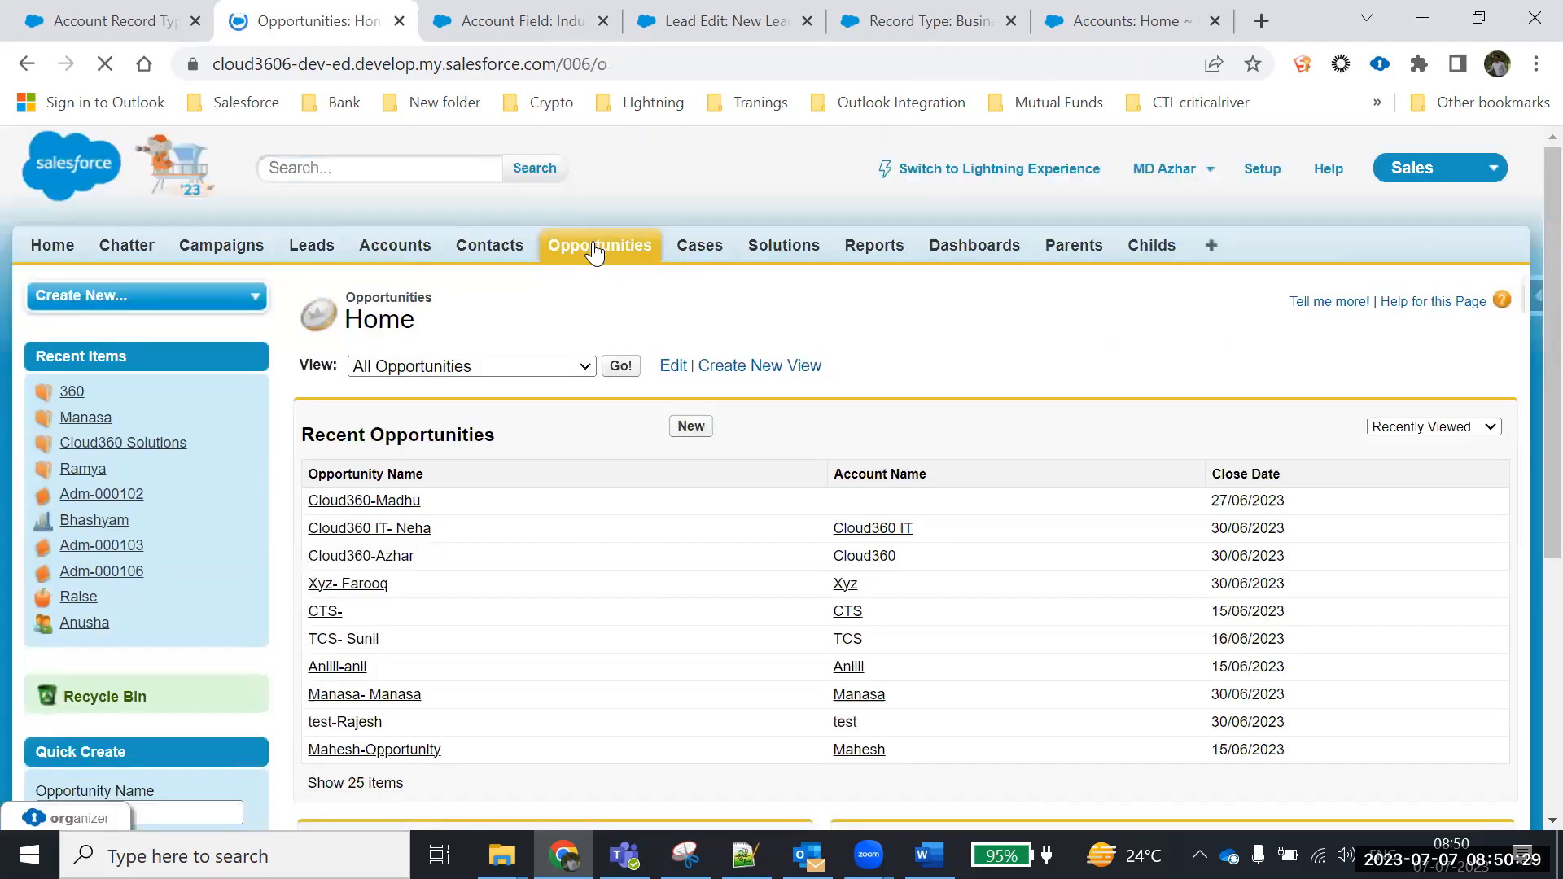
Open a new opportunity form and scroll through its fields
click(690, 427)
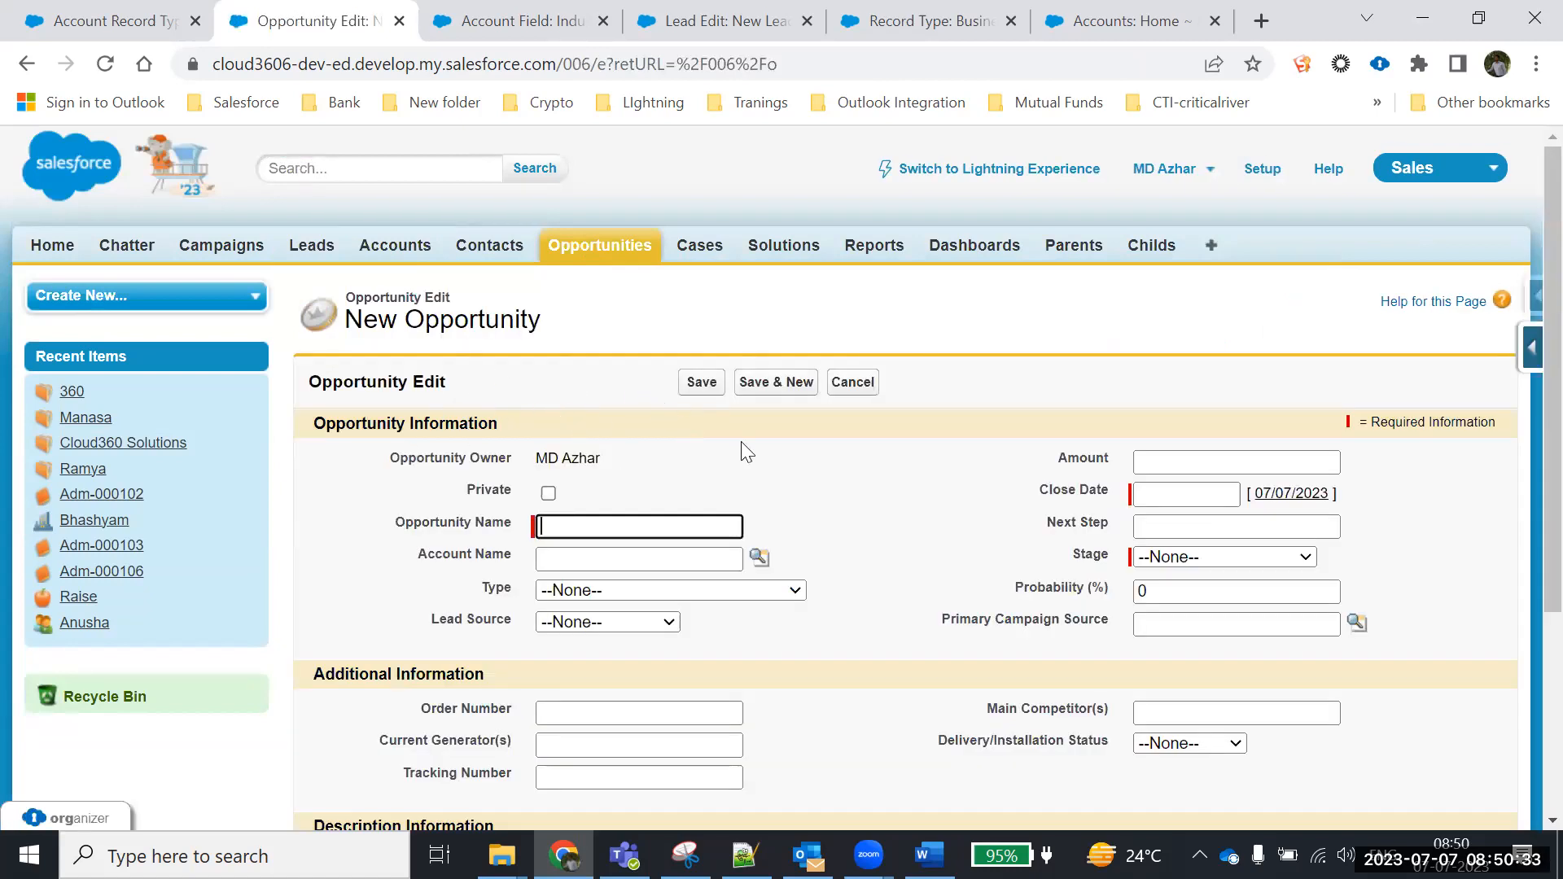
scroll(482, 480, down, 2)
scroll(482, 480, down, 2)
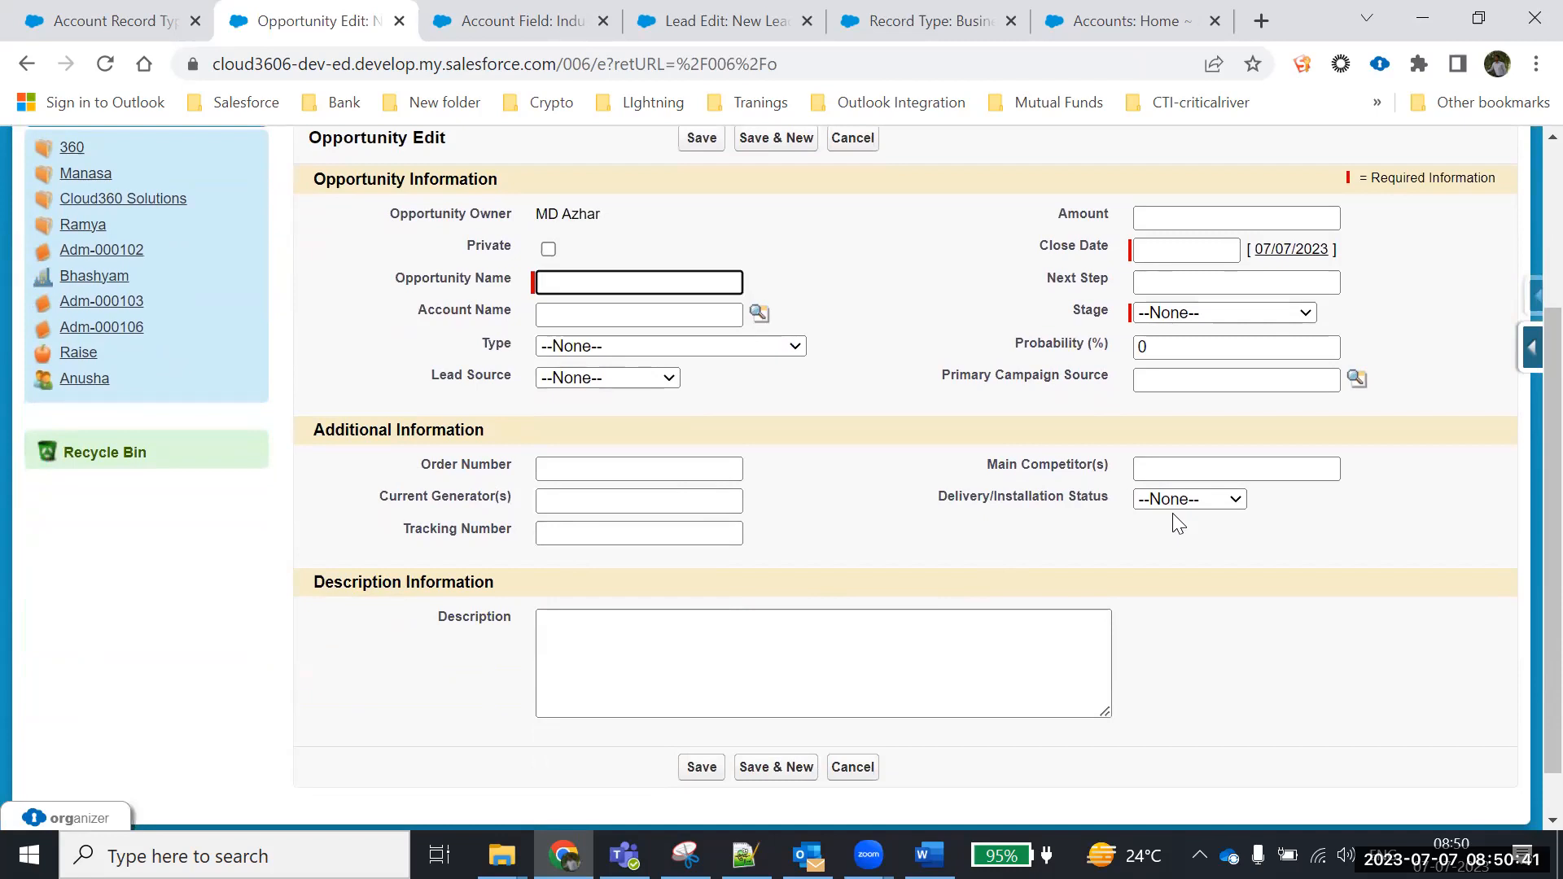
scroll(770, 464, up, 3)
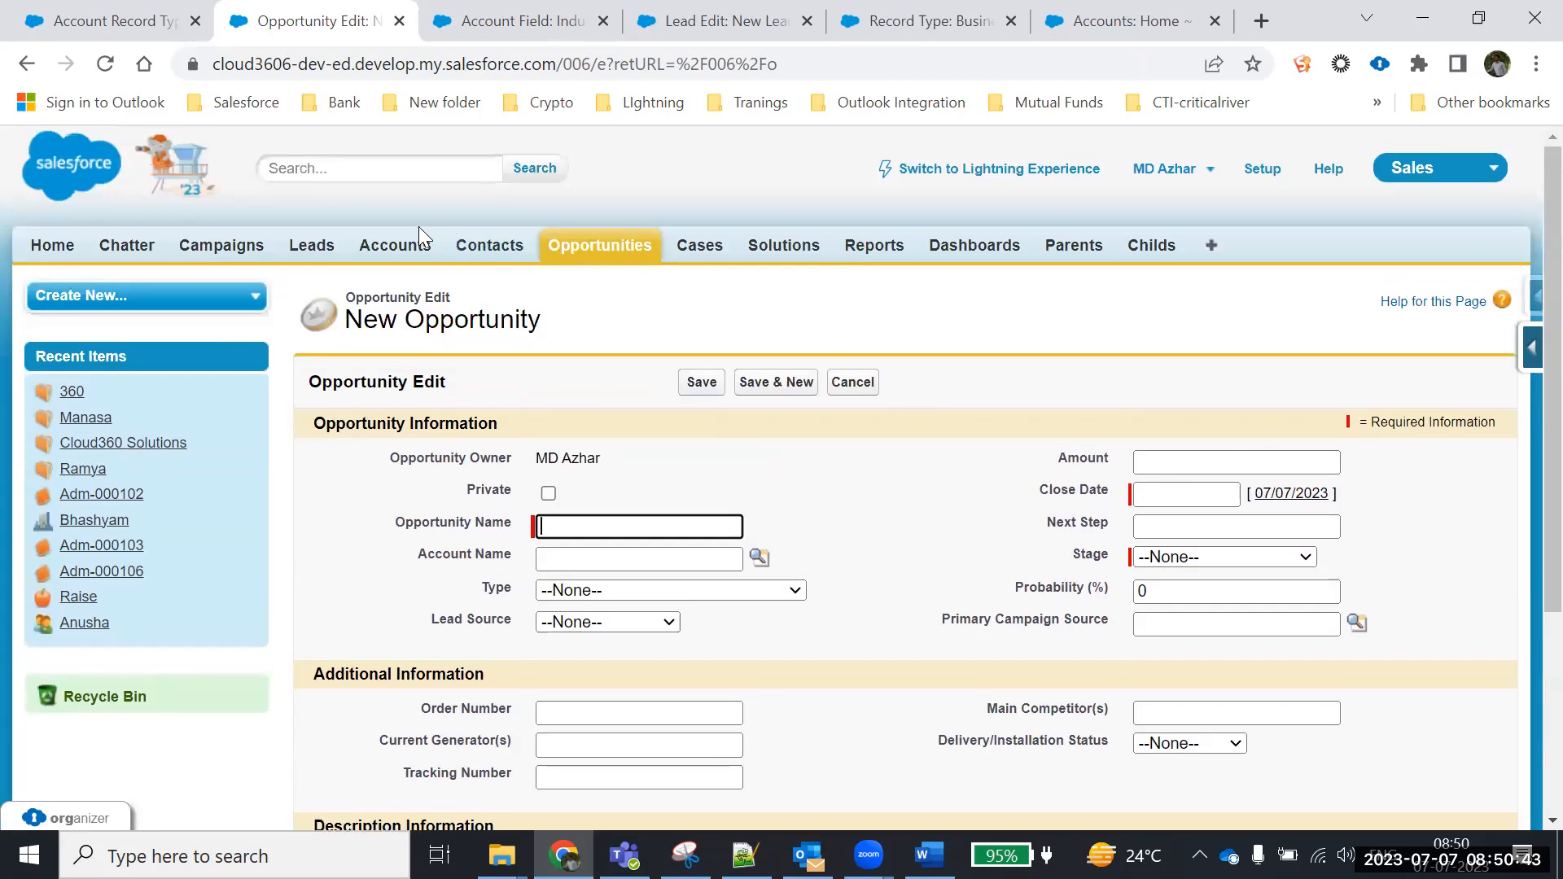
Via Accounts and Leads, open a New Lead form and mark the No. of Employees, Fax and Website labels
click(390, 257)
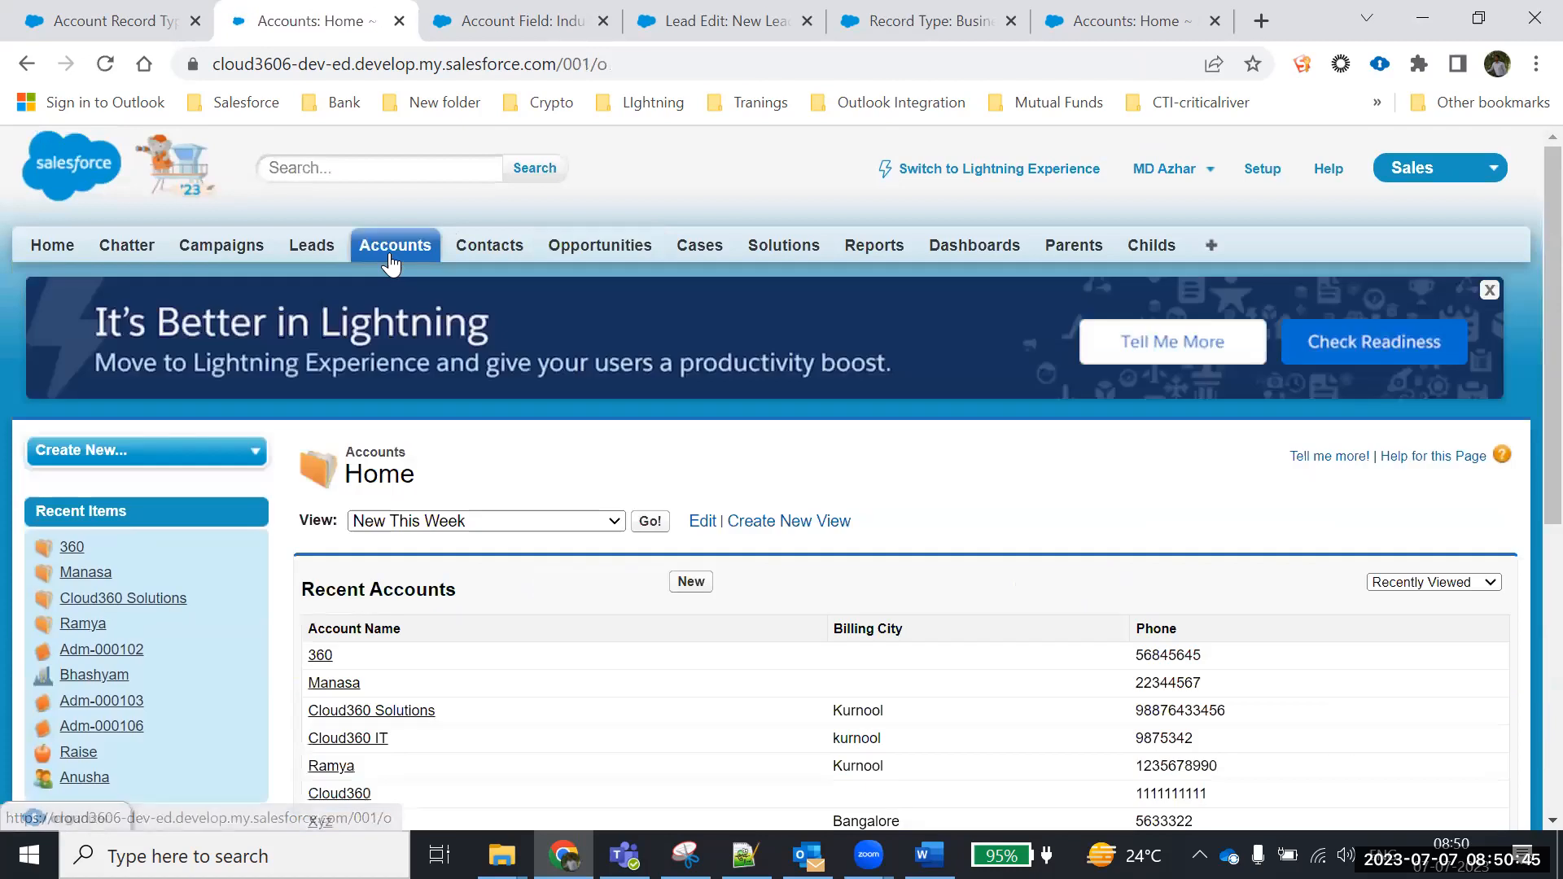
click(310, 245)
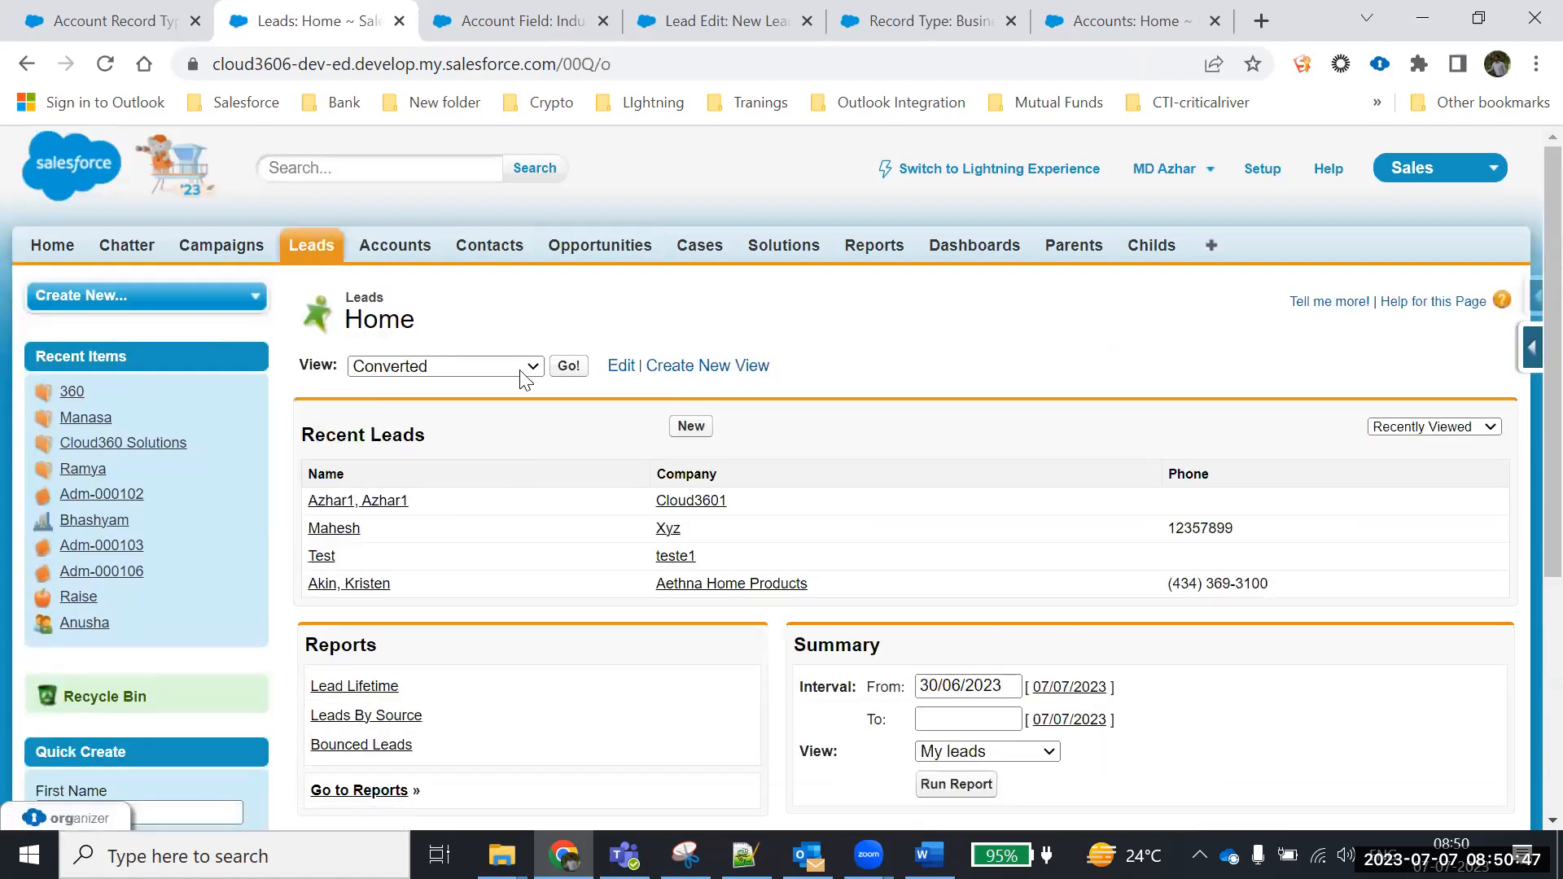
click(690, 426)
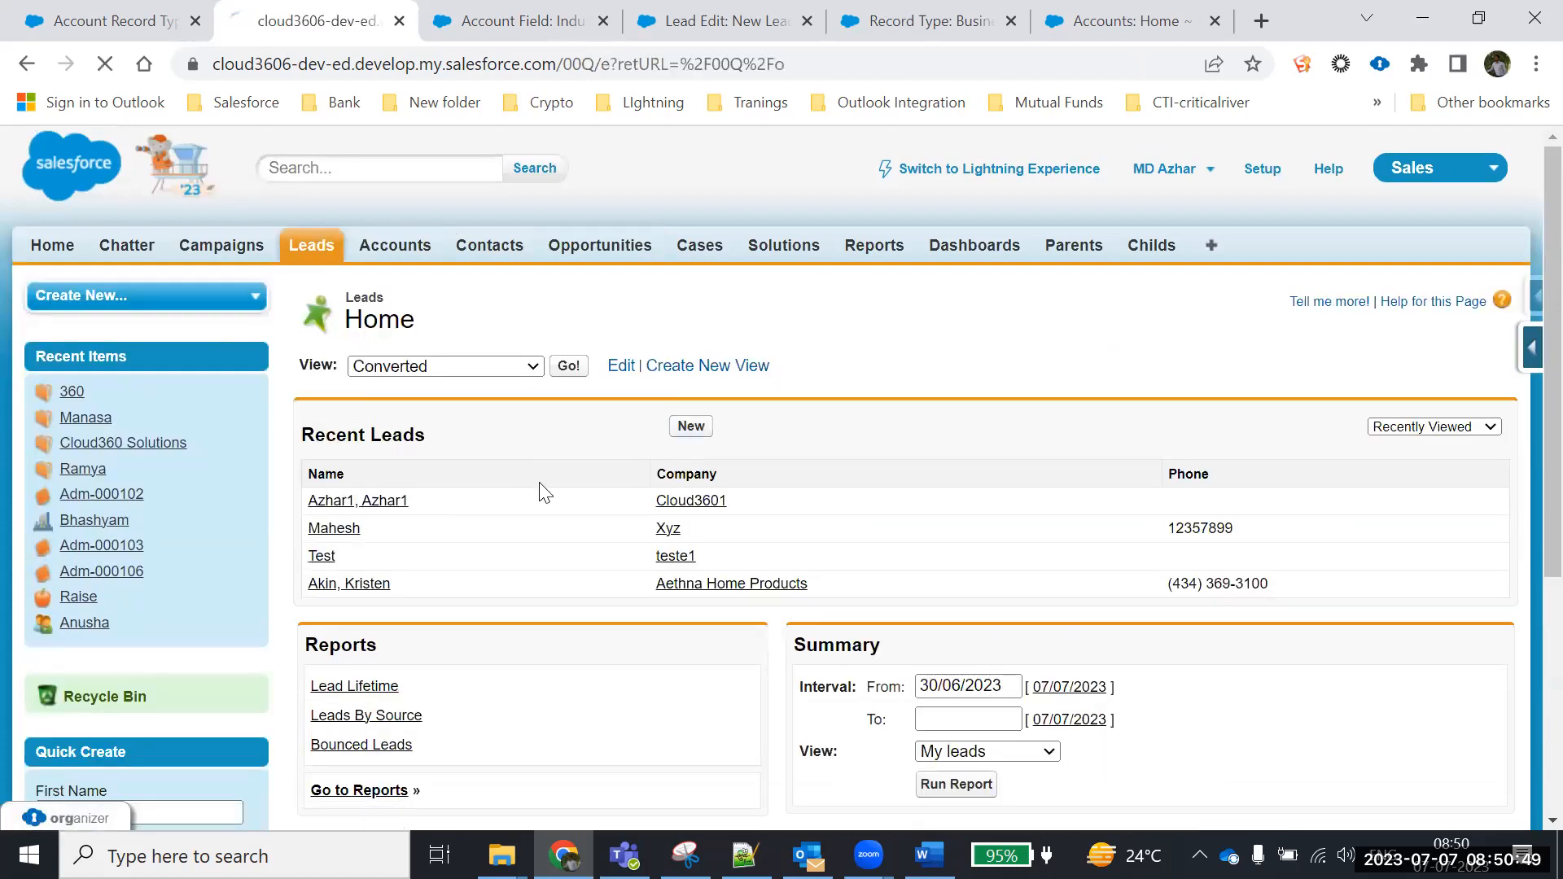
scroll(476, 517, down, 3)
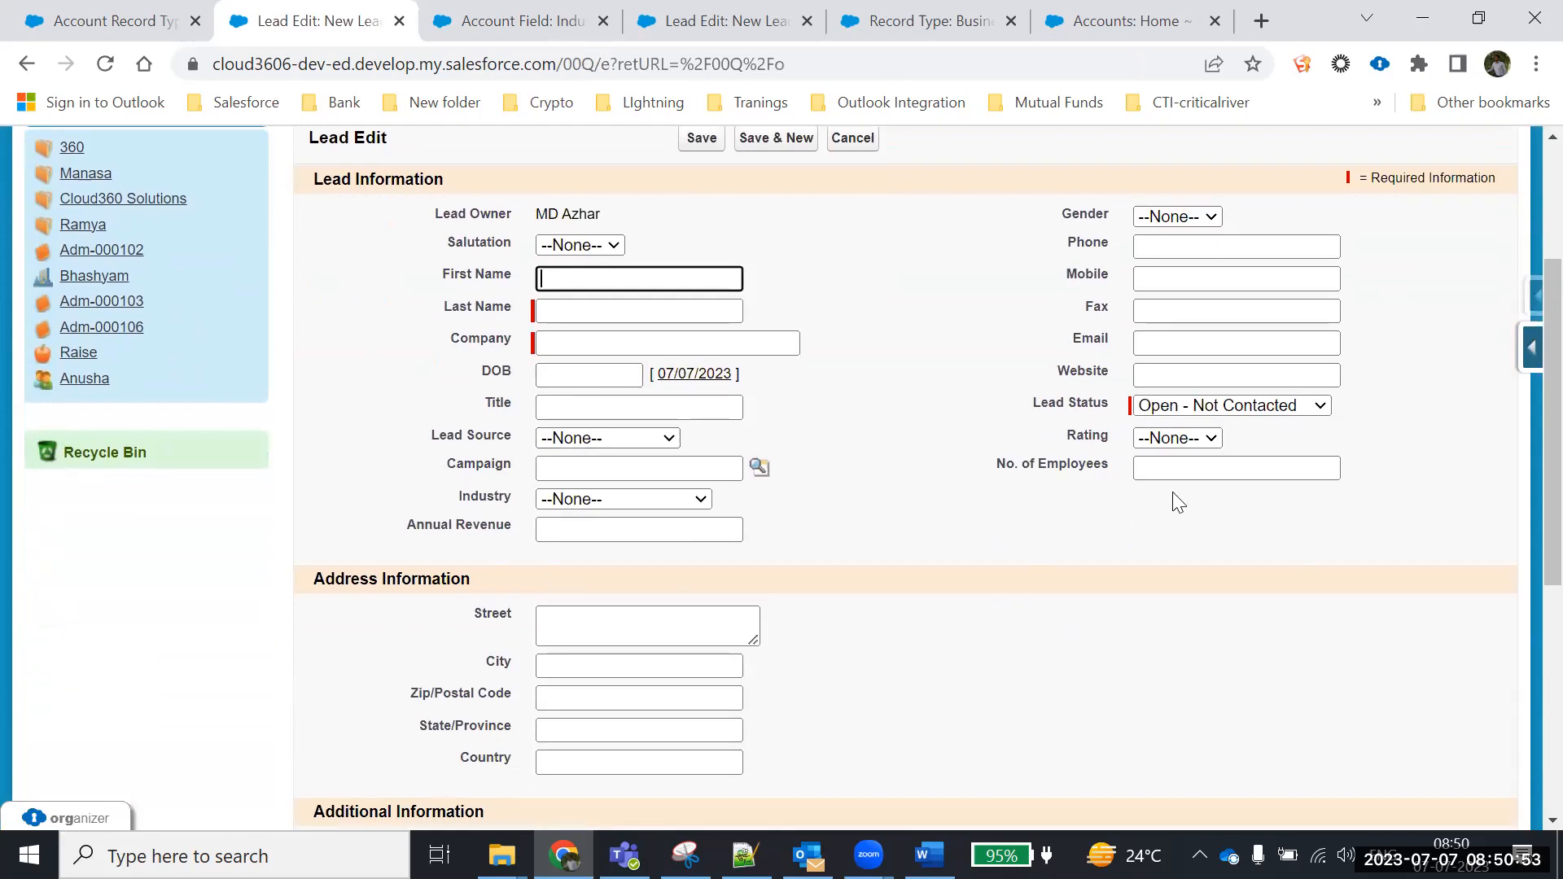
drag(994, 466, 1138, 473)
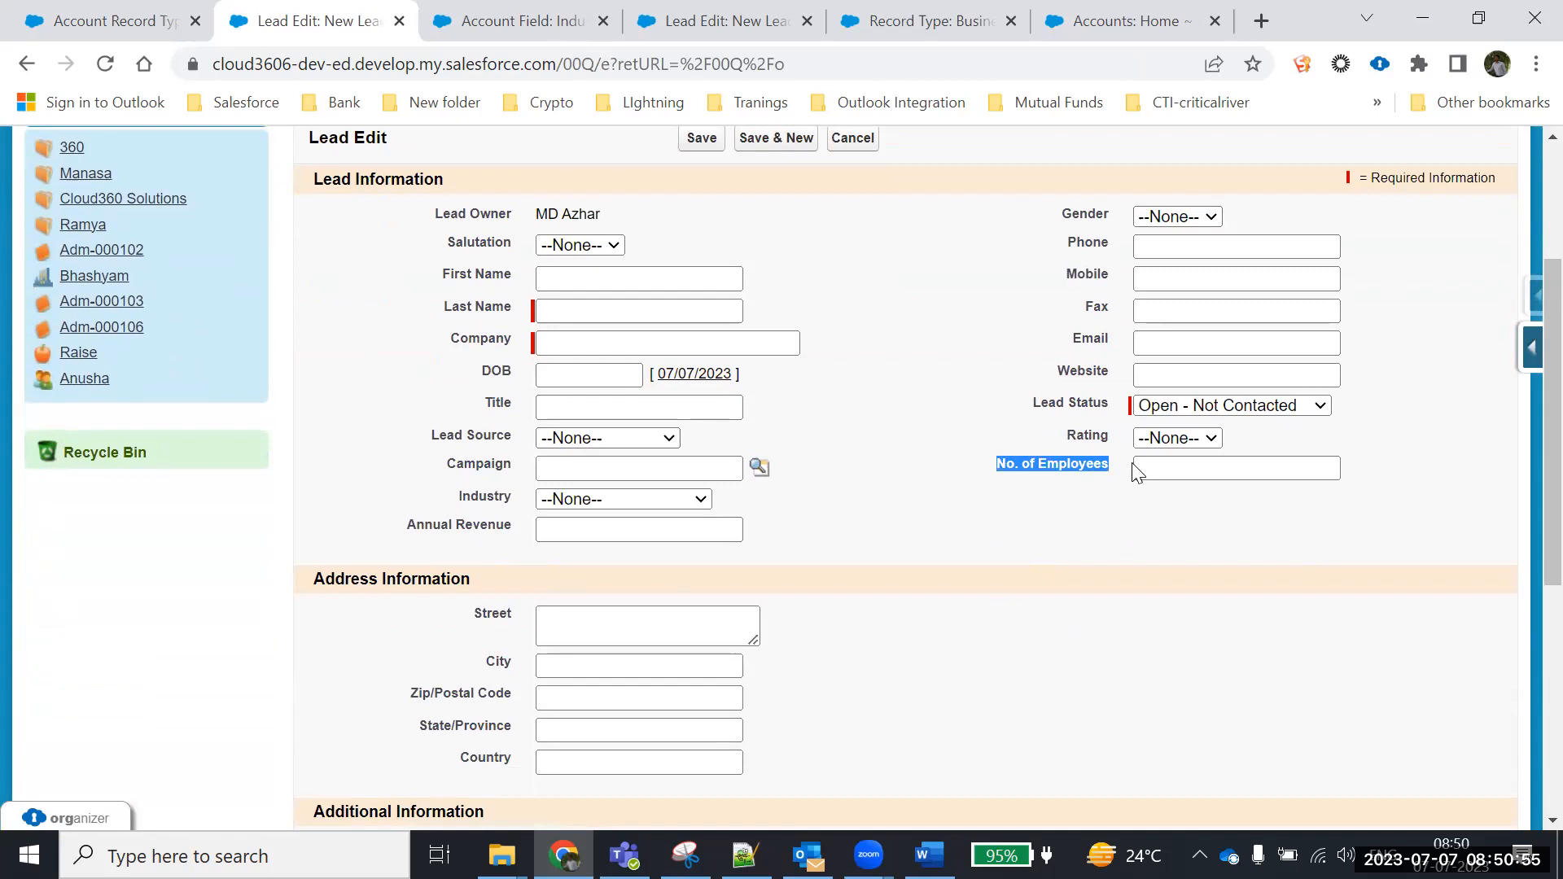
scroll(666, 530, down, 2)
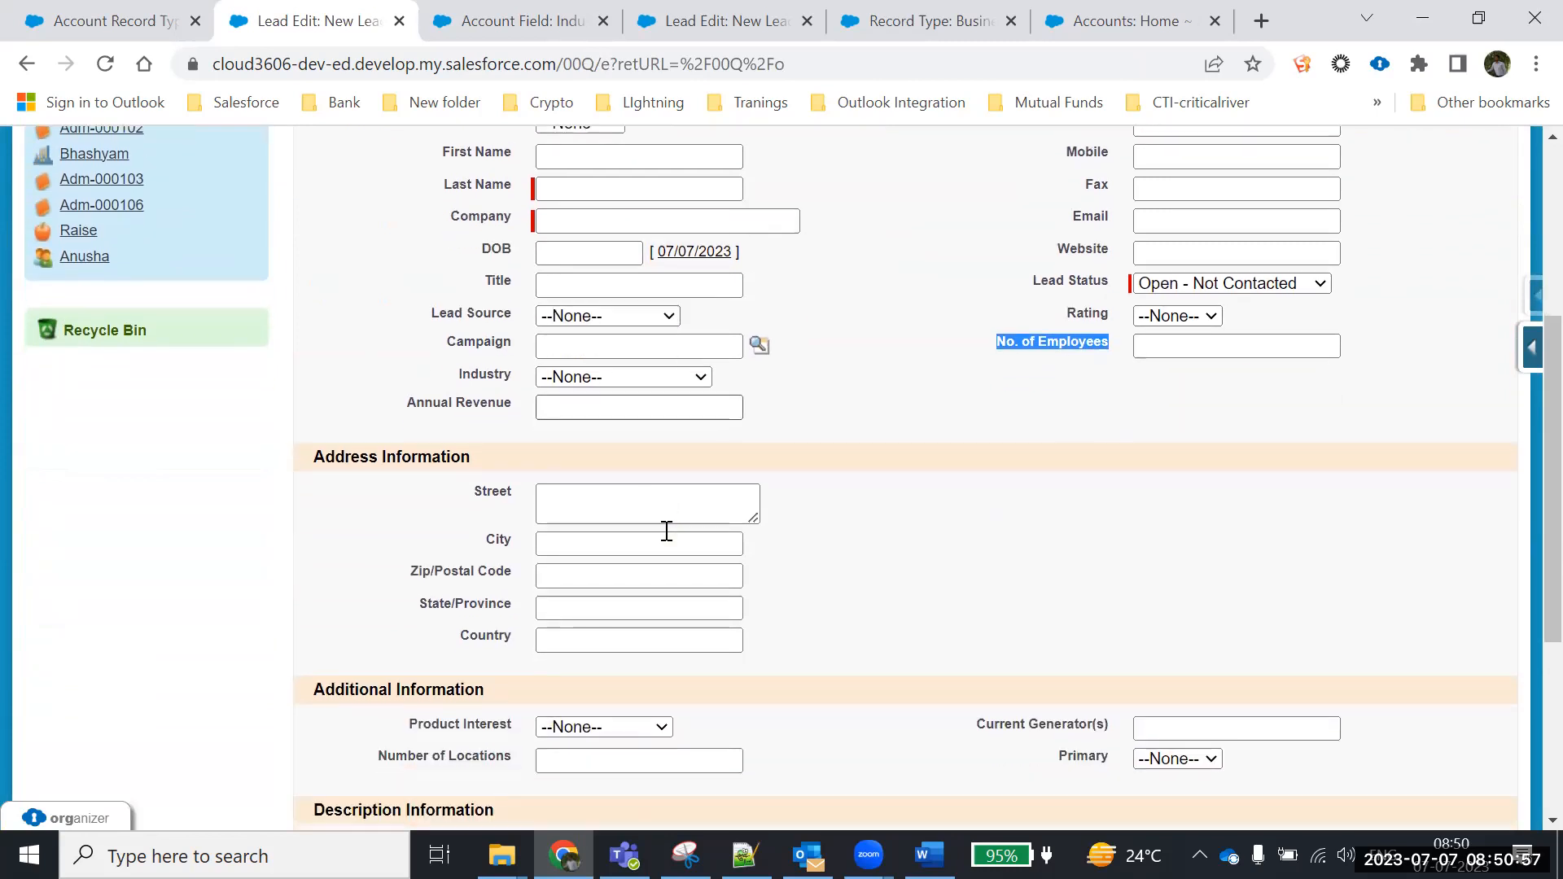
drag(1083, 189, 1172, 187)
drag(1076, 247, 1176, 247)
scroll(902, 414, up, 5)
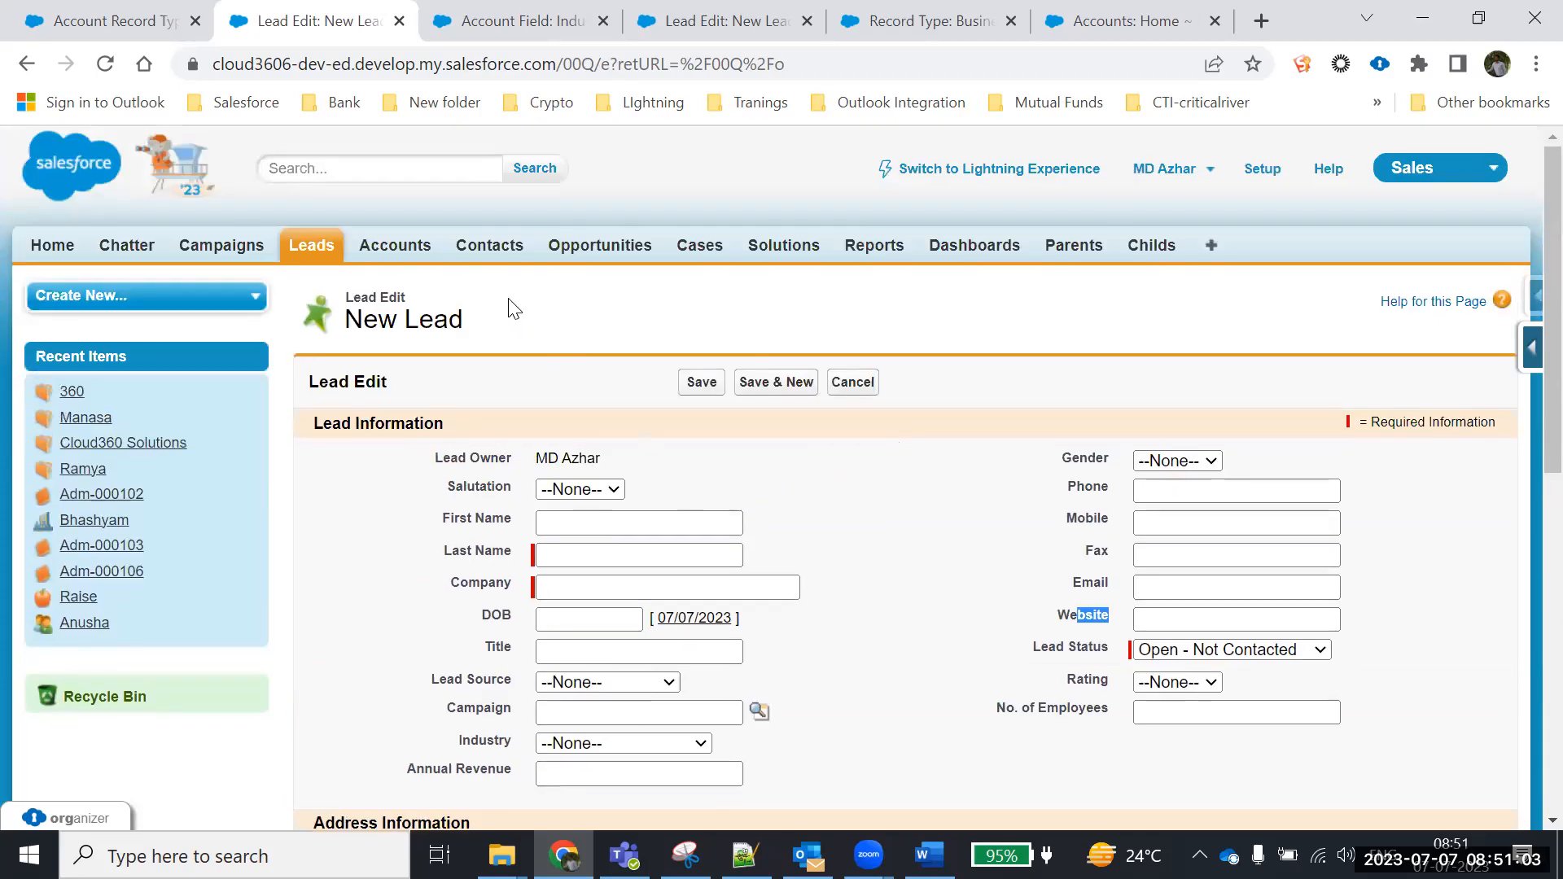
Return to Leads and open a fresh blank New Lead form
click(312, 245)
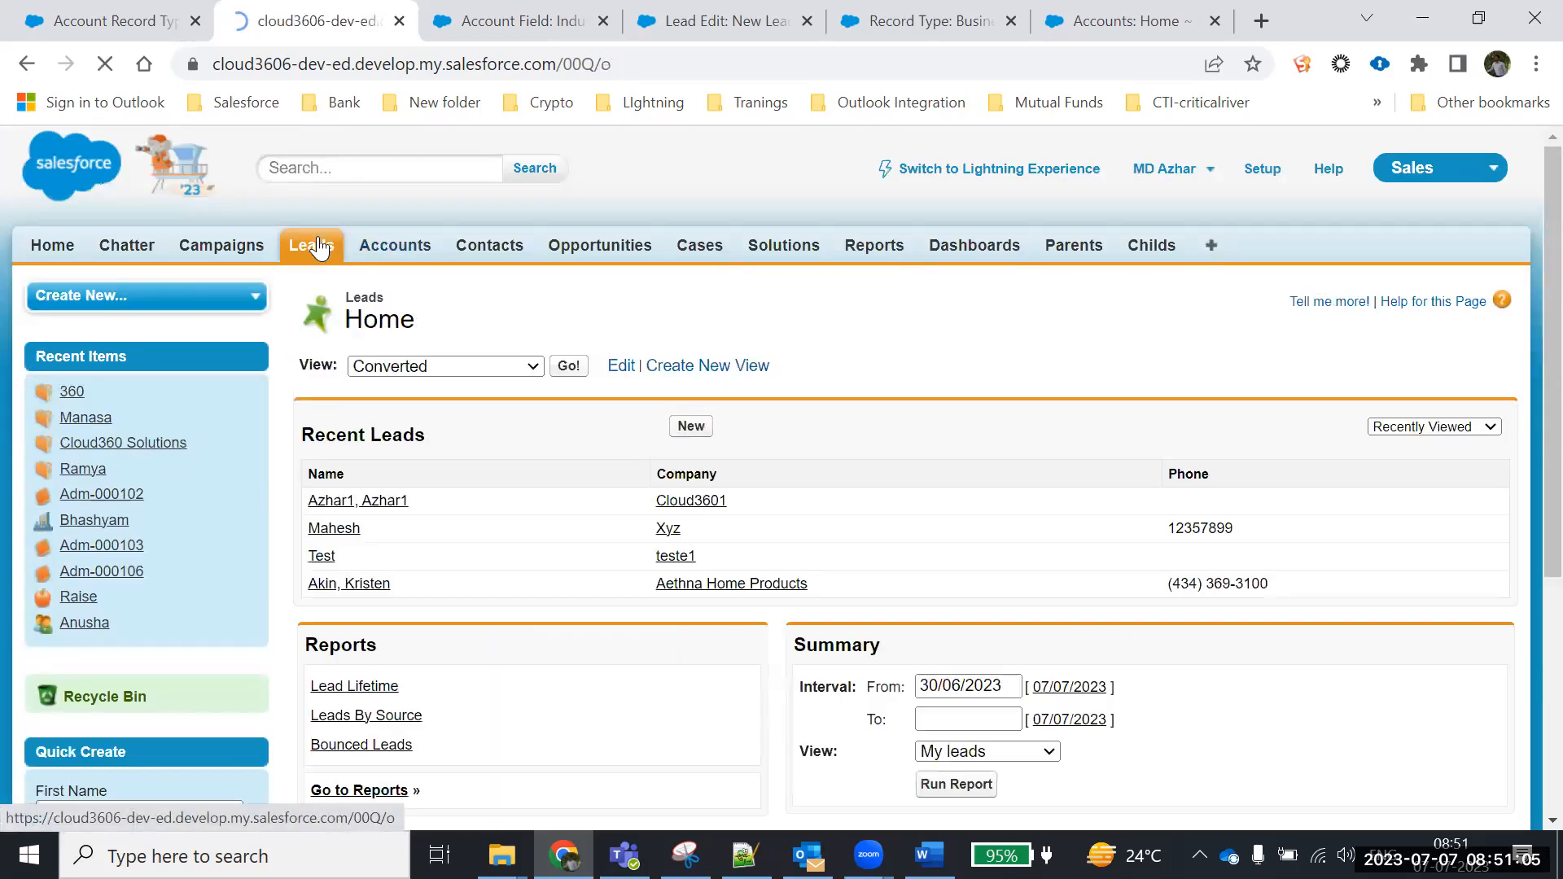
click(691, 426)
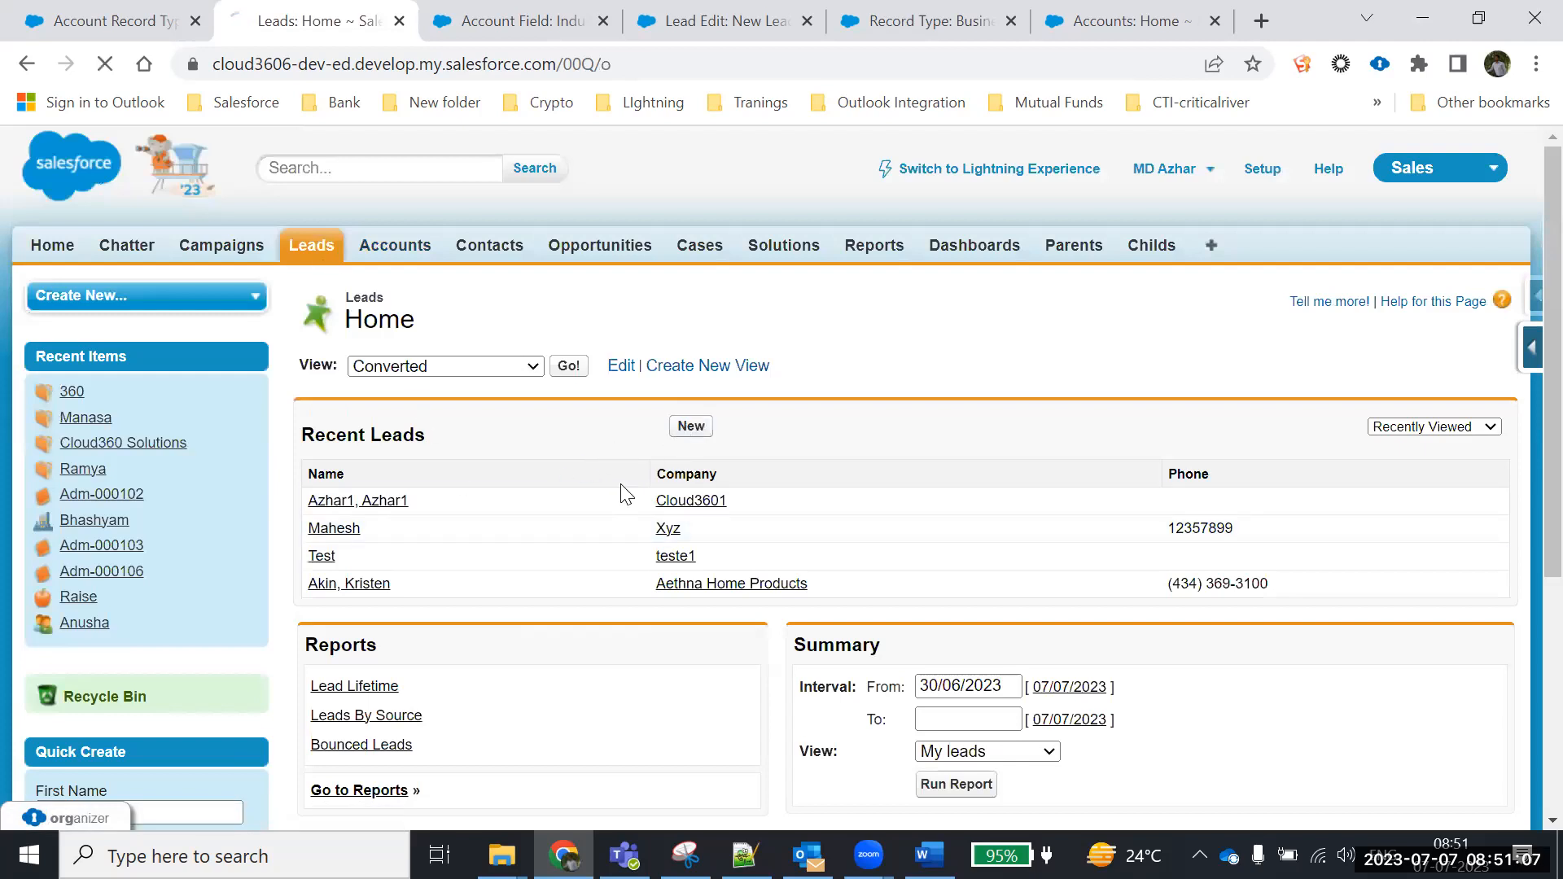
scroll(1052, 568, down, 4)
scroll(1052, 568, down, 1)
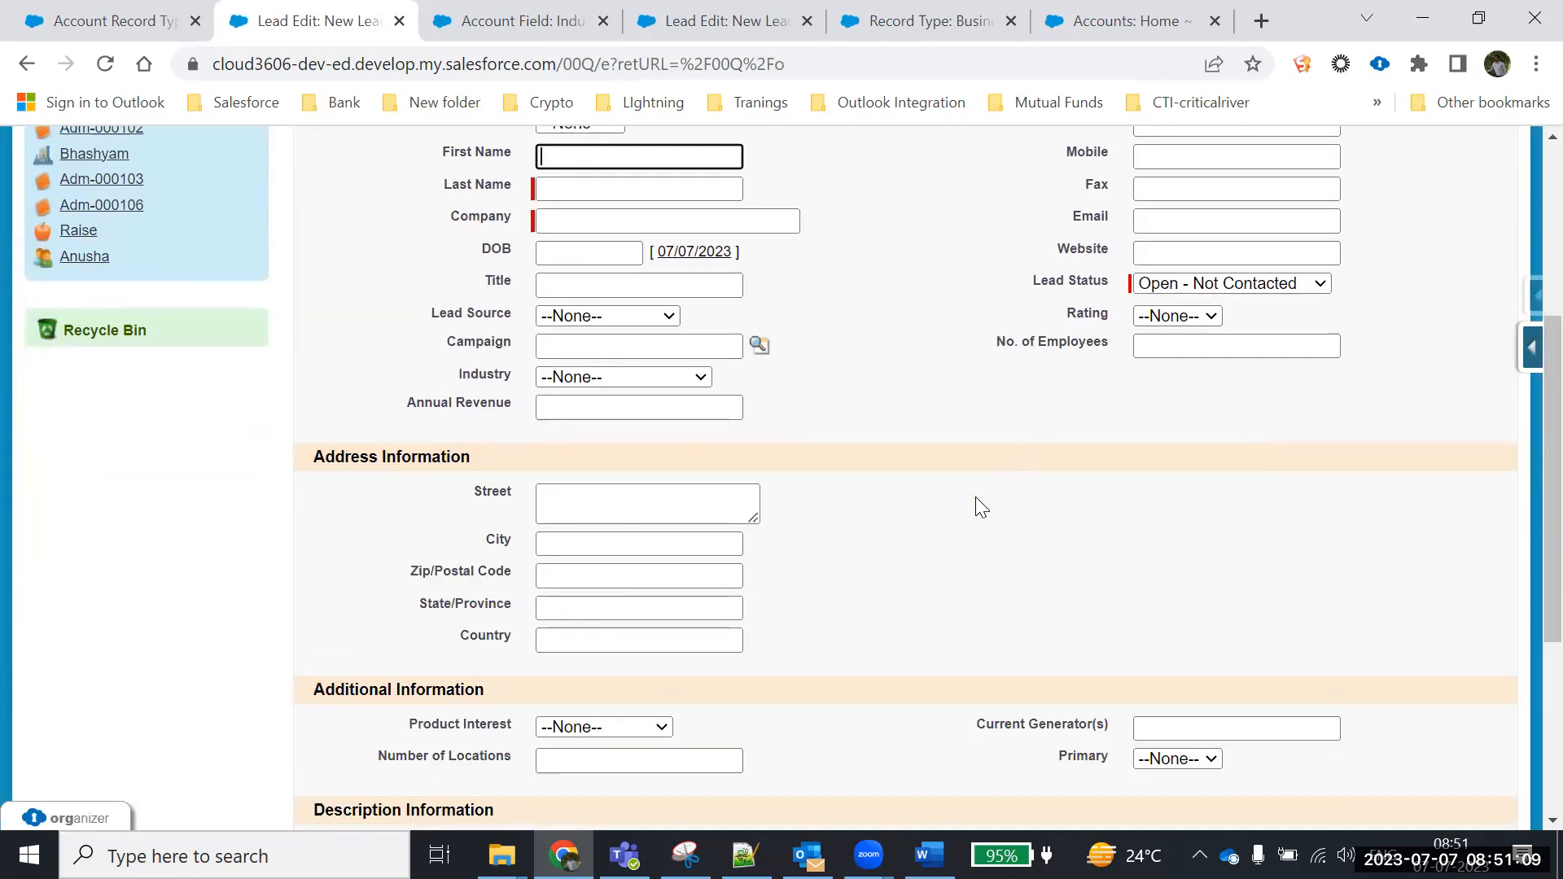
scroll(976, 498, up, 5)
click(1403, 174)
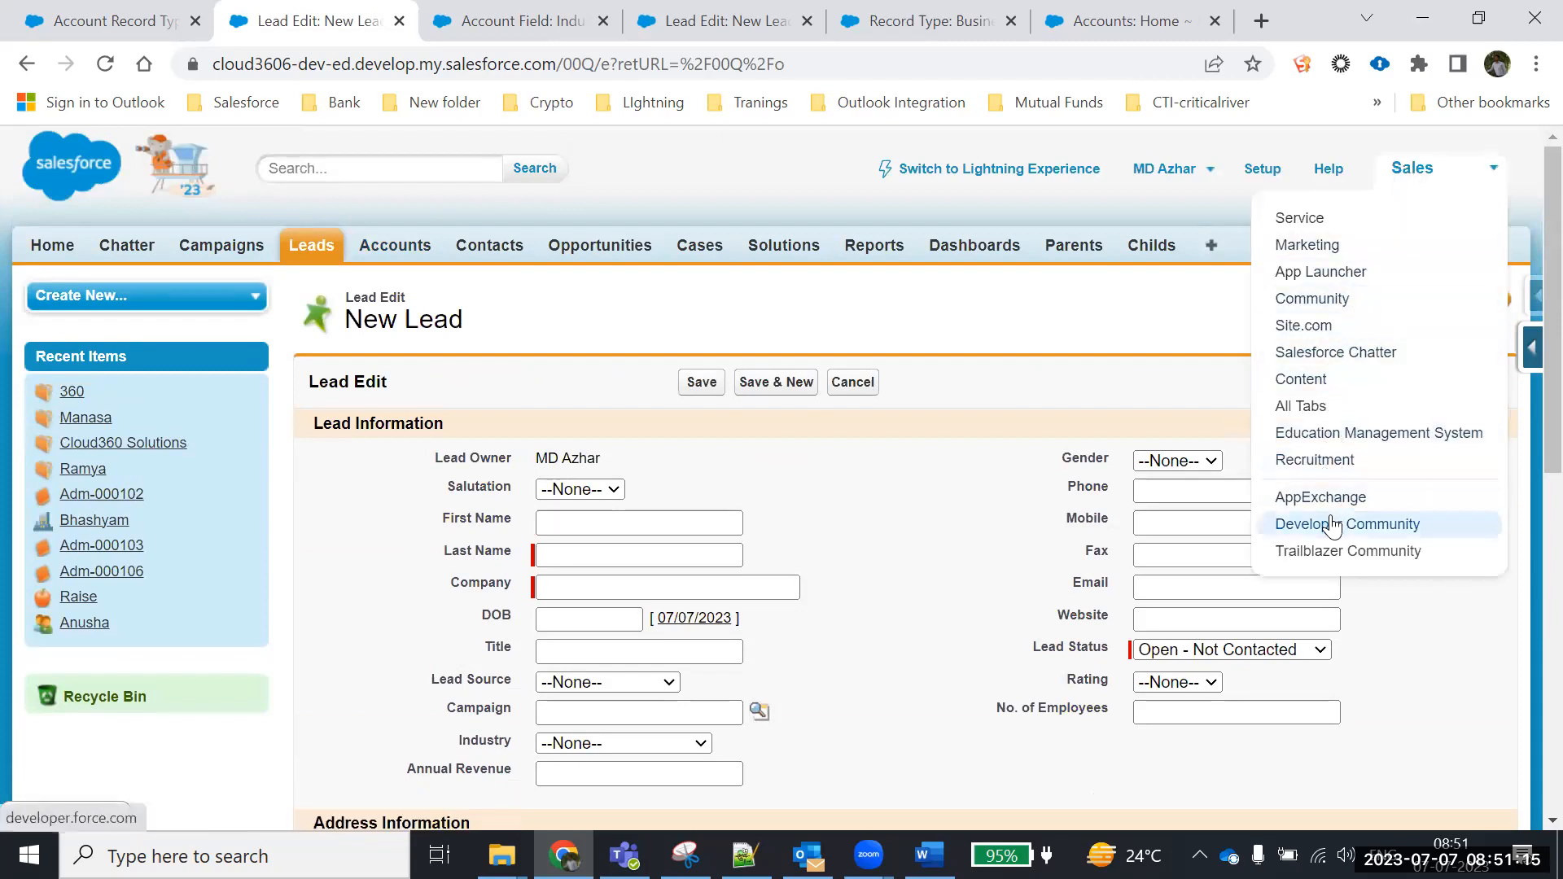
Switch to the Education Management System app, open a blank New Admission form, then return to Word
click(1319, 431)
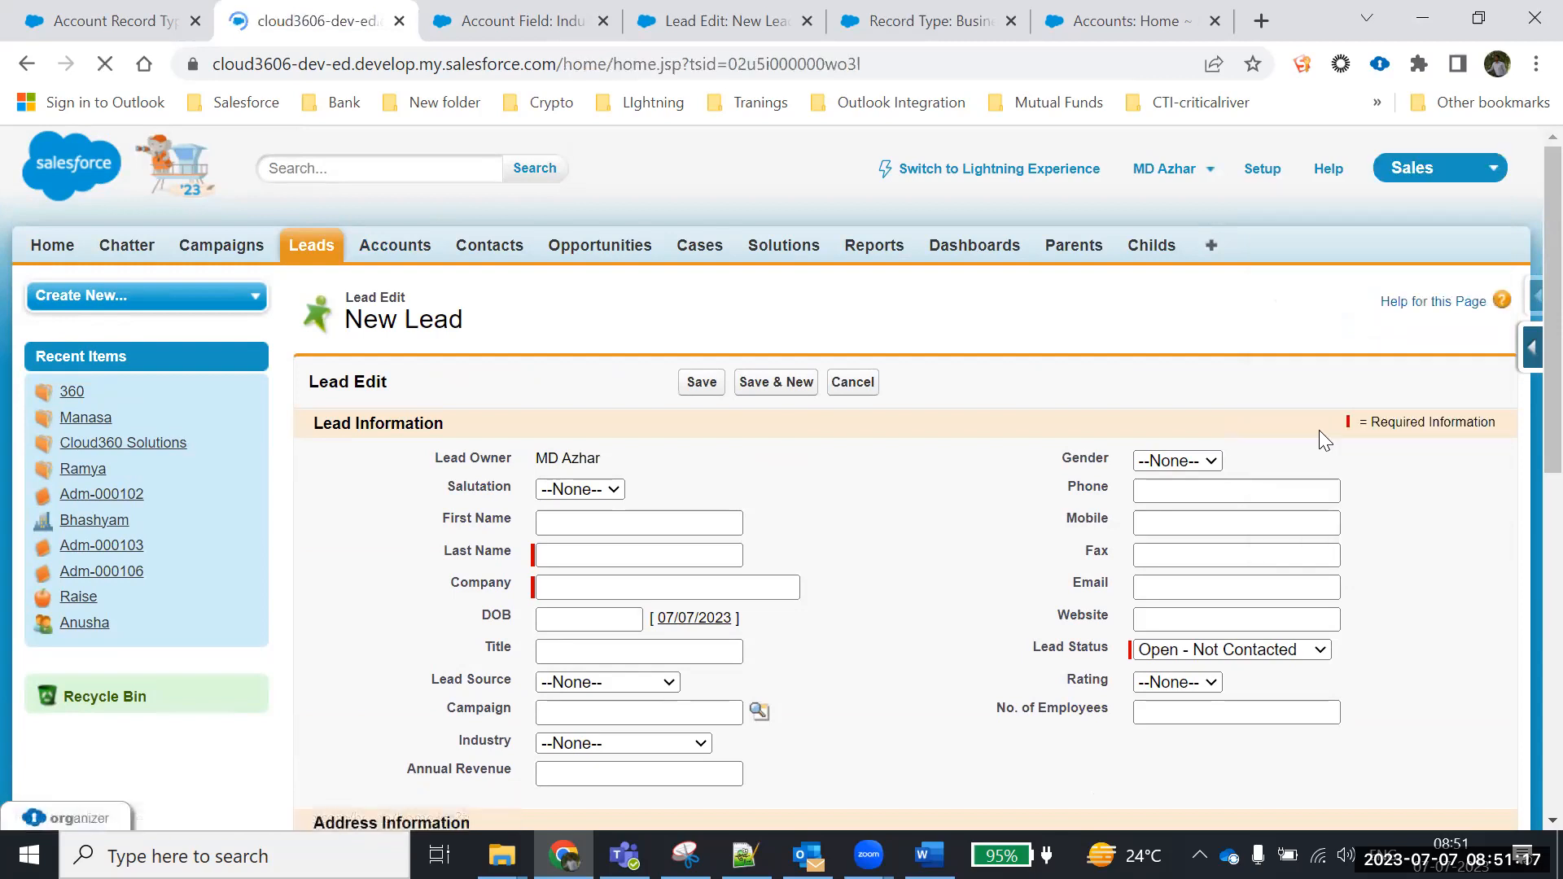
mouse_move(265, 494)
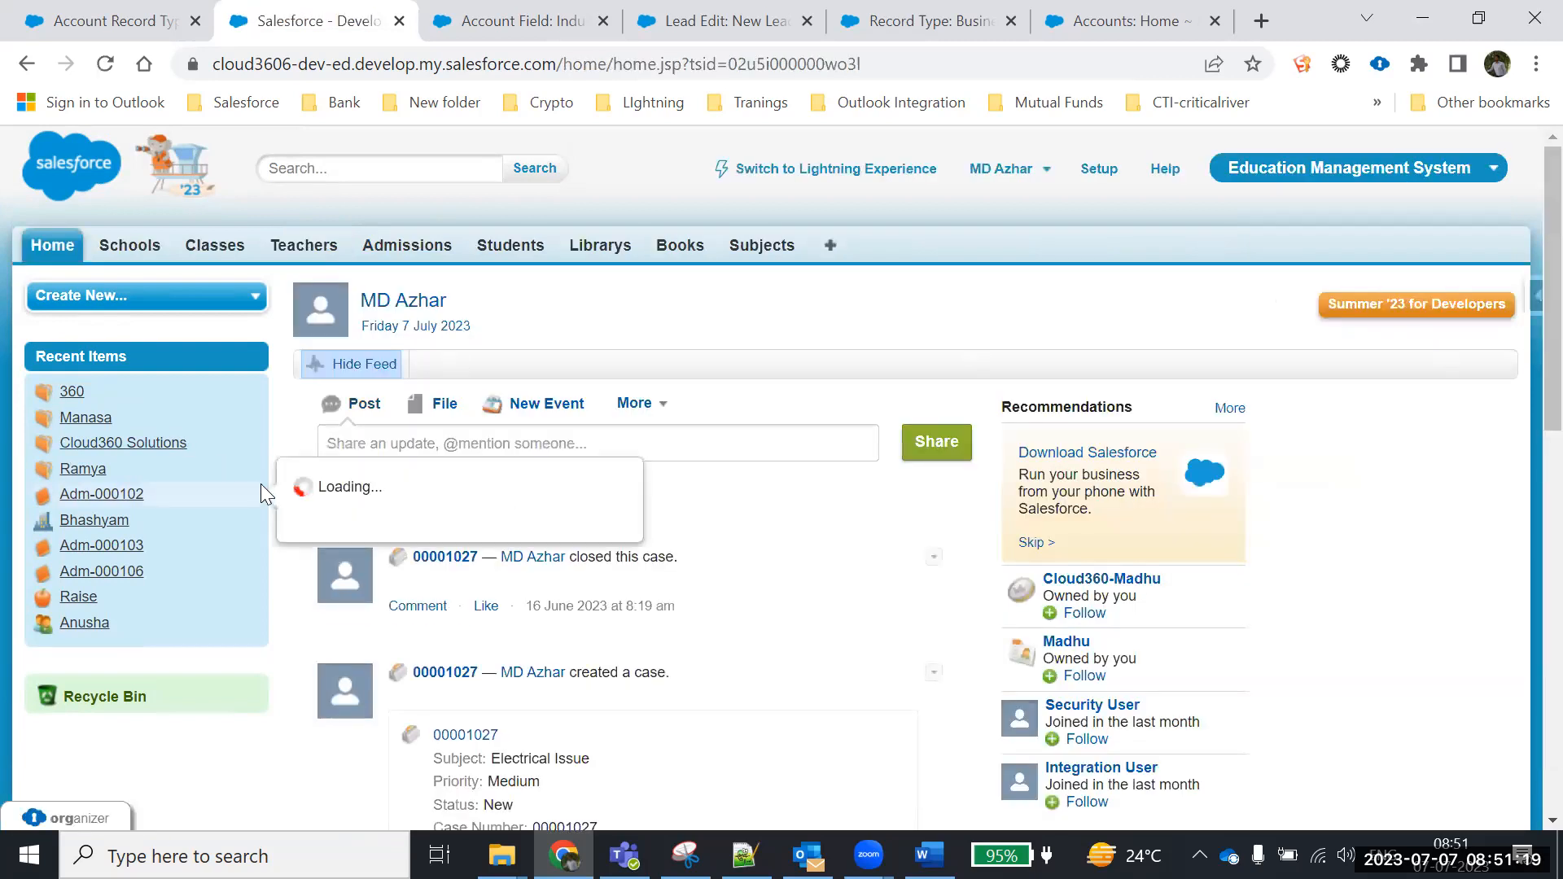
click(402, 248)
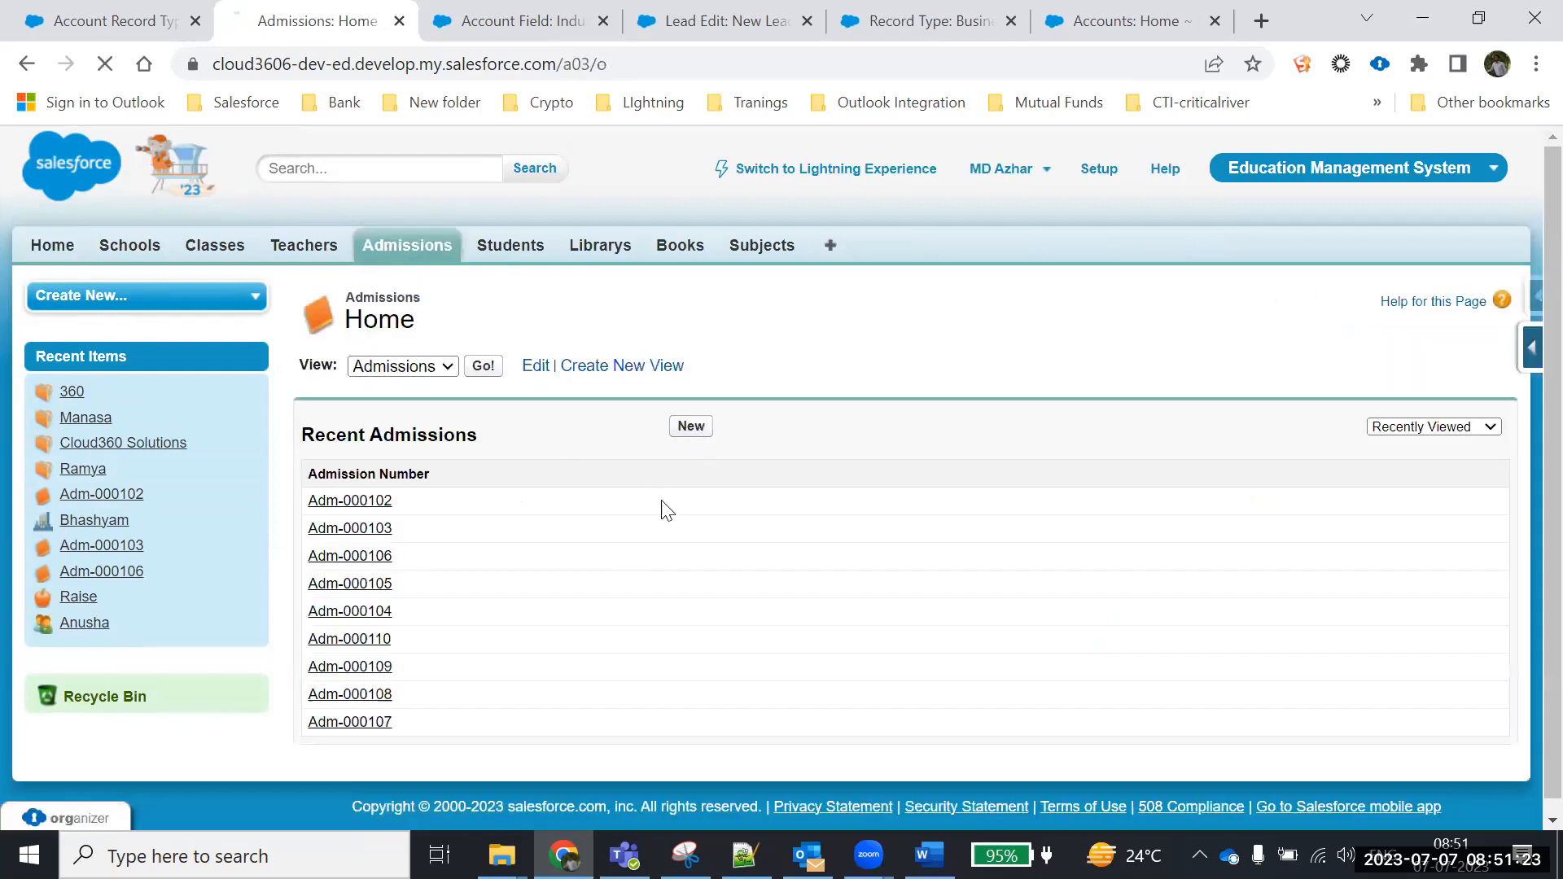
scroll(645, 553, down, 2)
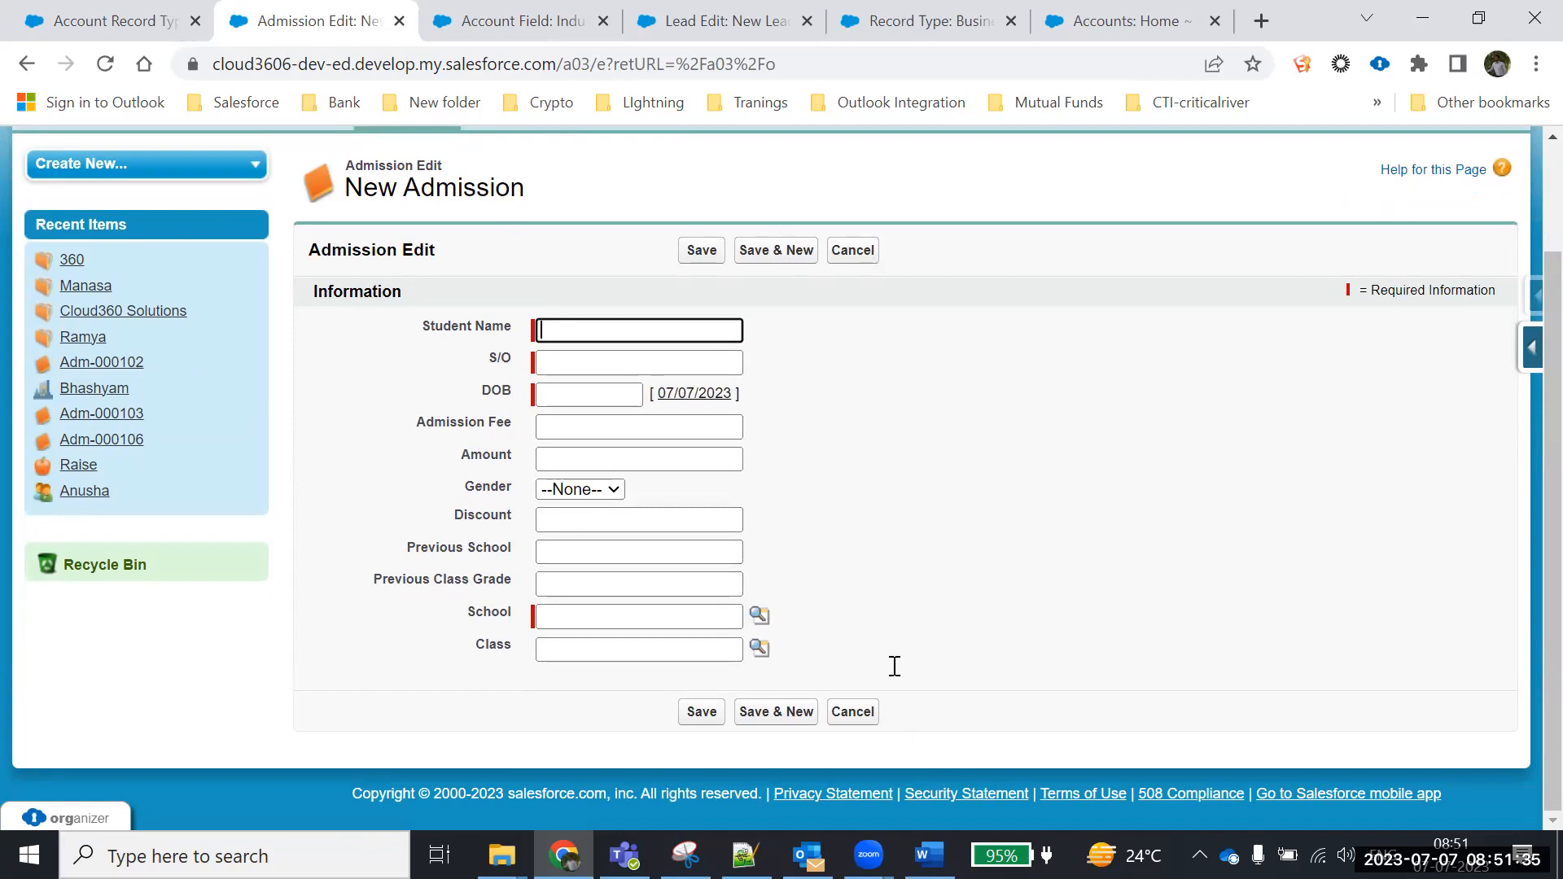
key(alt+Tab)
scroll(628, 478, down, 3)
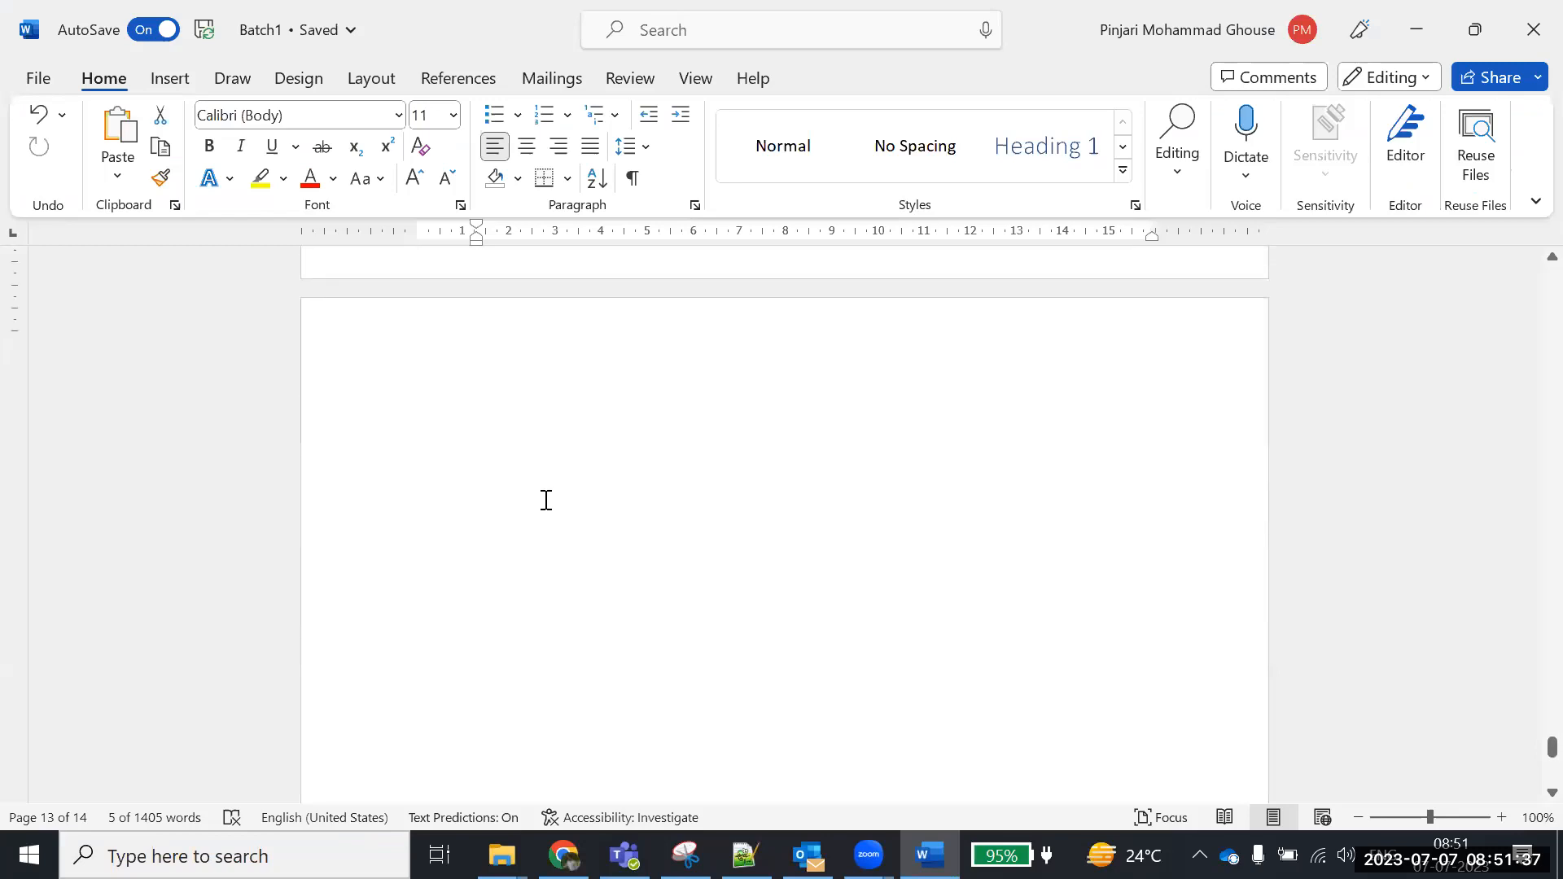
Write the heading 'Create record type on Admission Object' with Lower class and Upper class lines
scroll(547, 500, up, 1)
click(484, 428)
text(Admission)
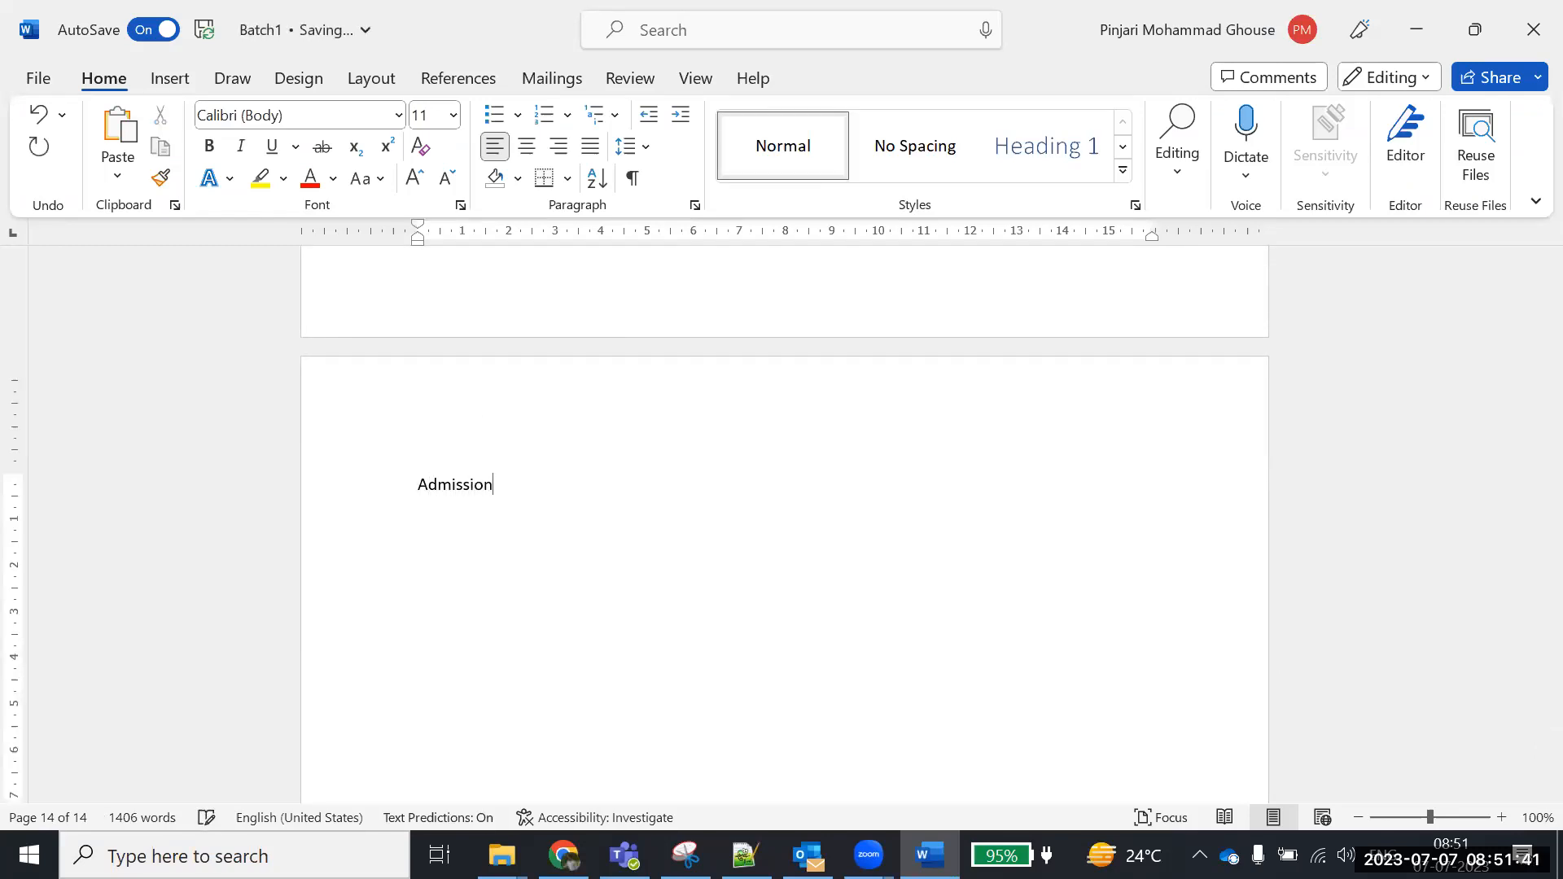
key(BackSpace)
key(BackSpace)
key(BackSpace)
key(BackSpace)
key(BackSpace)
key(BackSpace)
key(BackSpace)
key(BackSpace)
key(BackSpace)
text(Create record type )
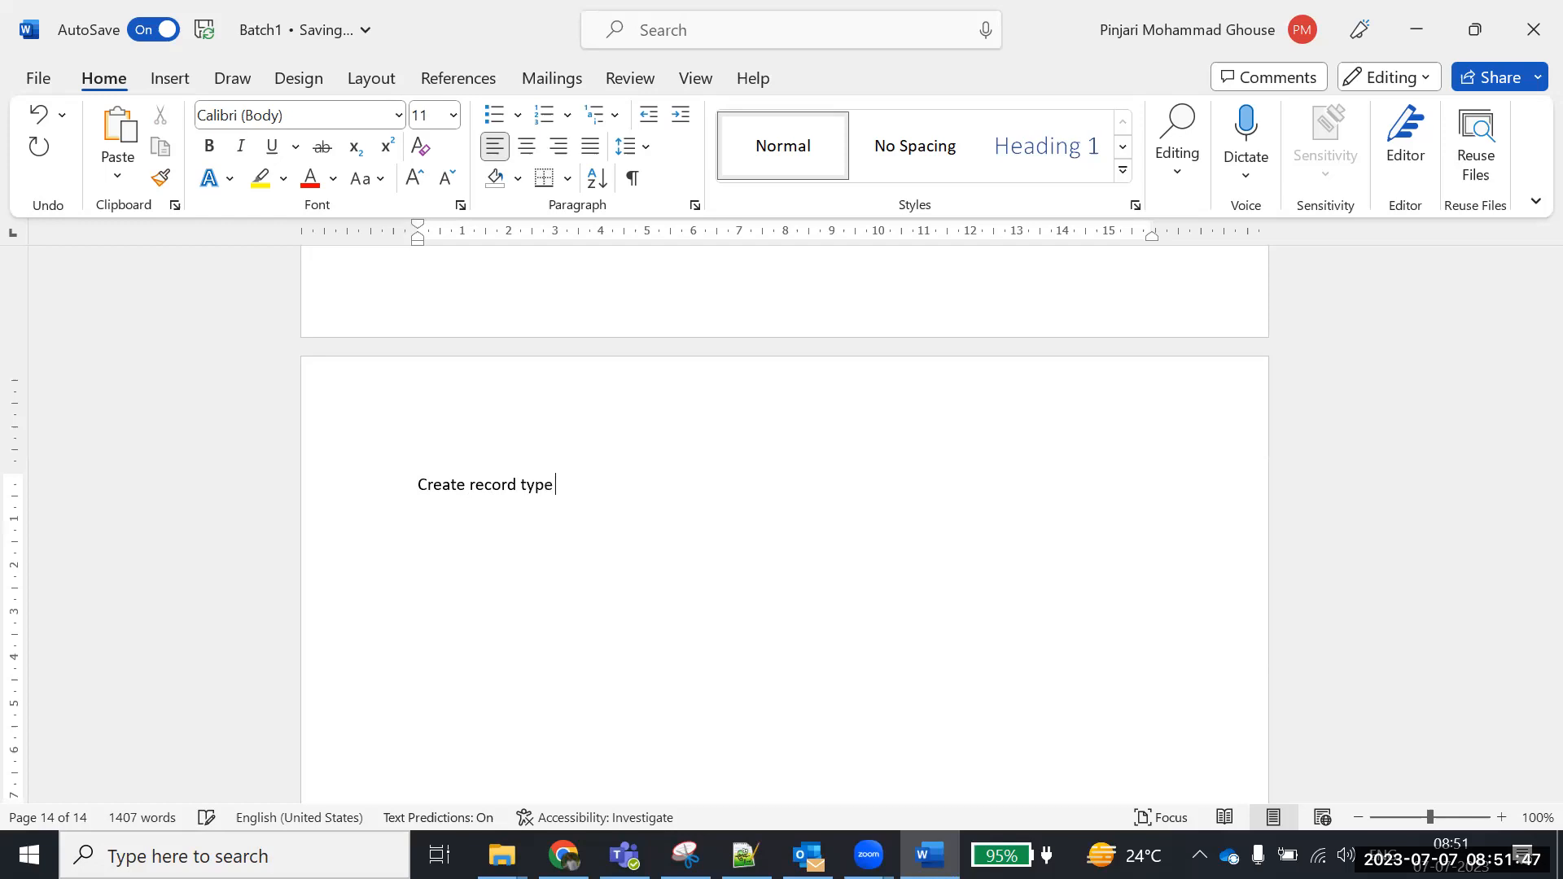
text(on Admission Object)
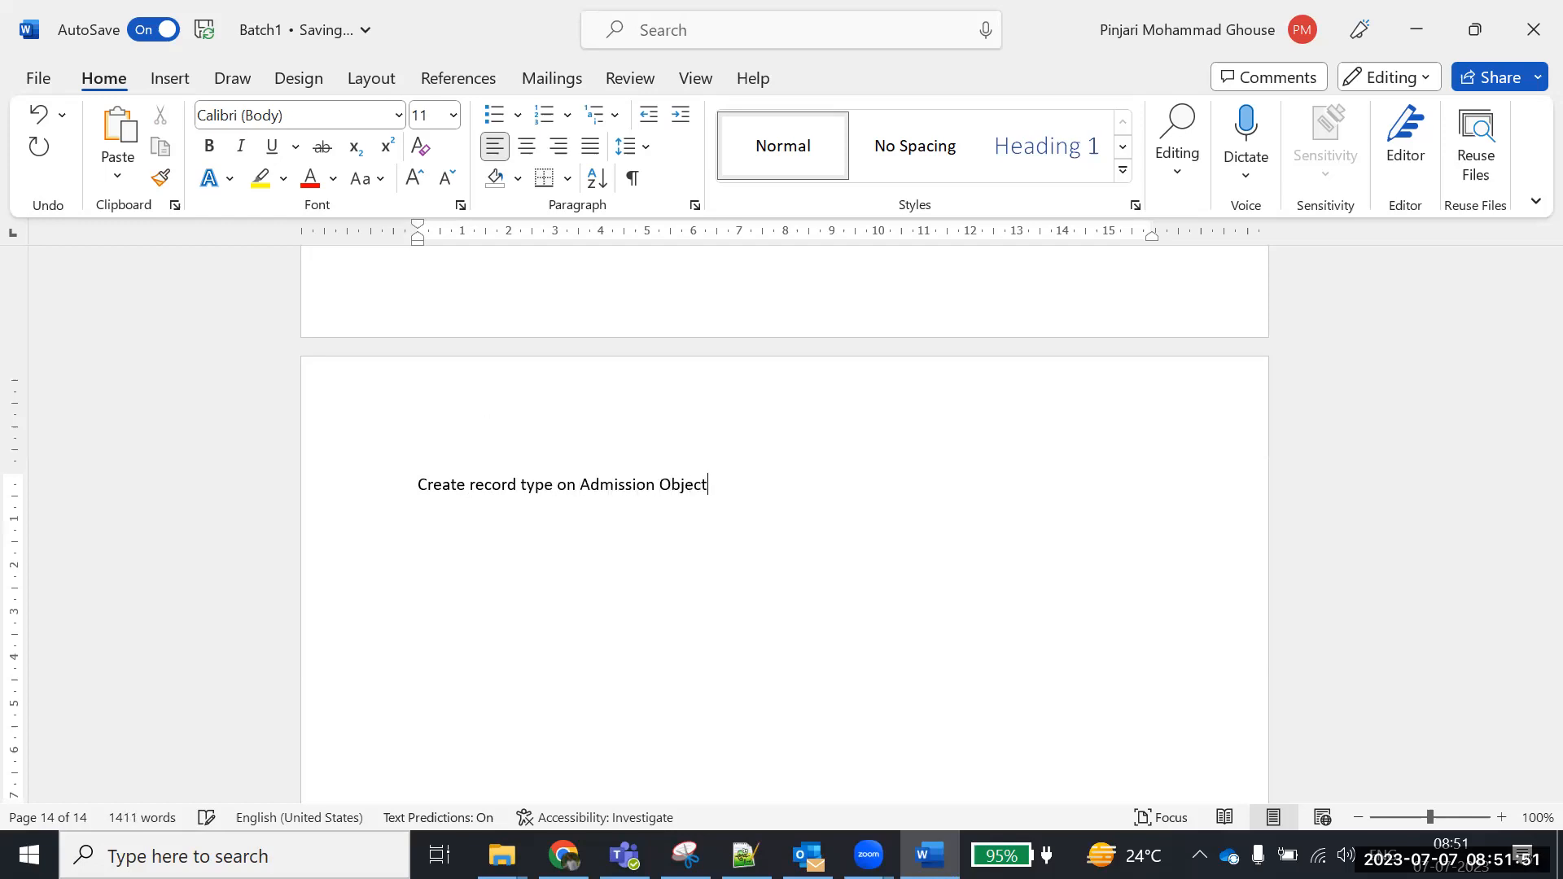
key(Return)
text(Lower class)
key(Return)
text(Upper class)
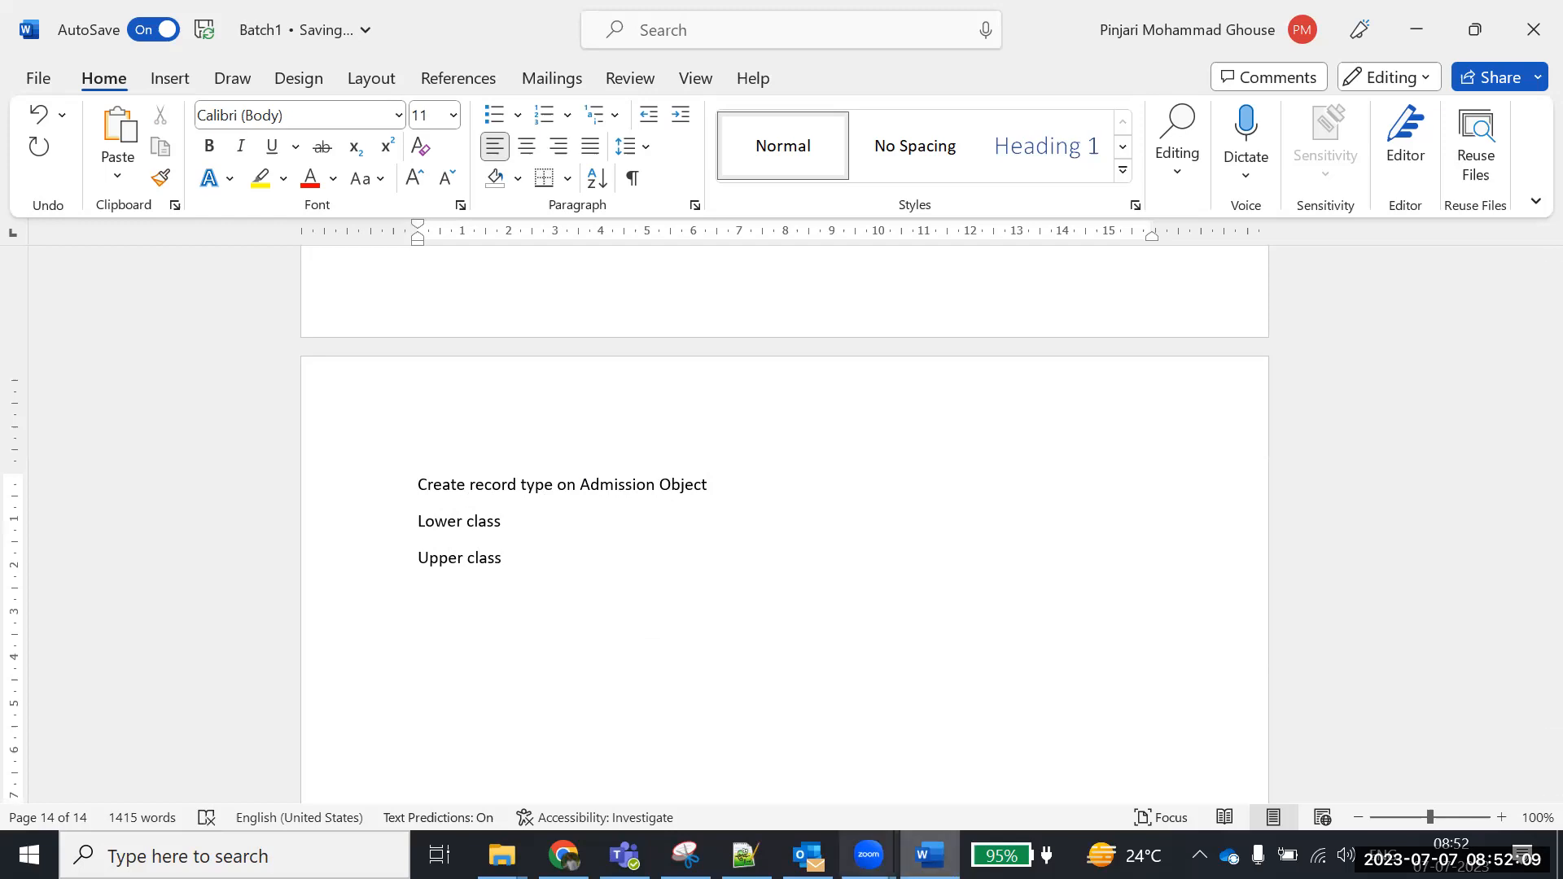
Add the ranges '- 1 to 5' to Lower class and '- 6 to 10' to Upper class
click(524, 519)
text(- )
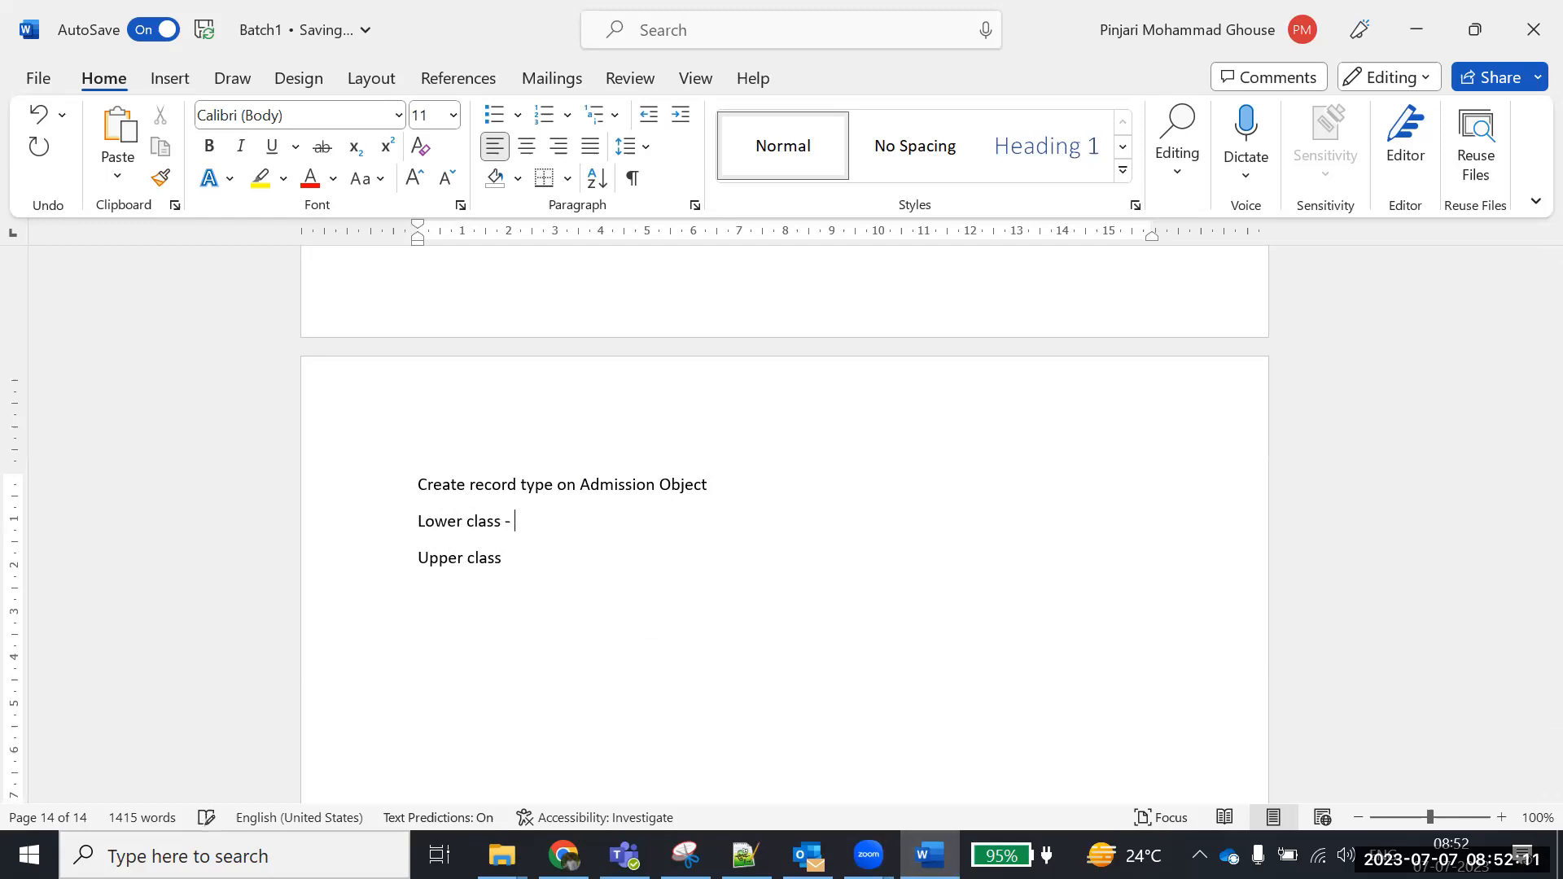
text(1 t o5)
click(548, 529)
key(BackSpace)
key(BackSpace)
text(o)
click(534, 554)
text(- 6 to 1)
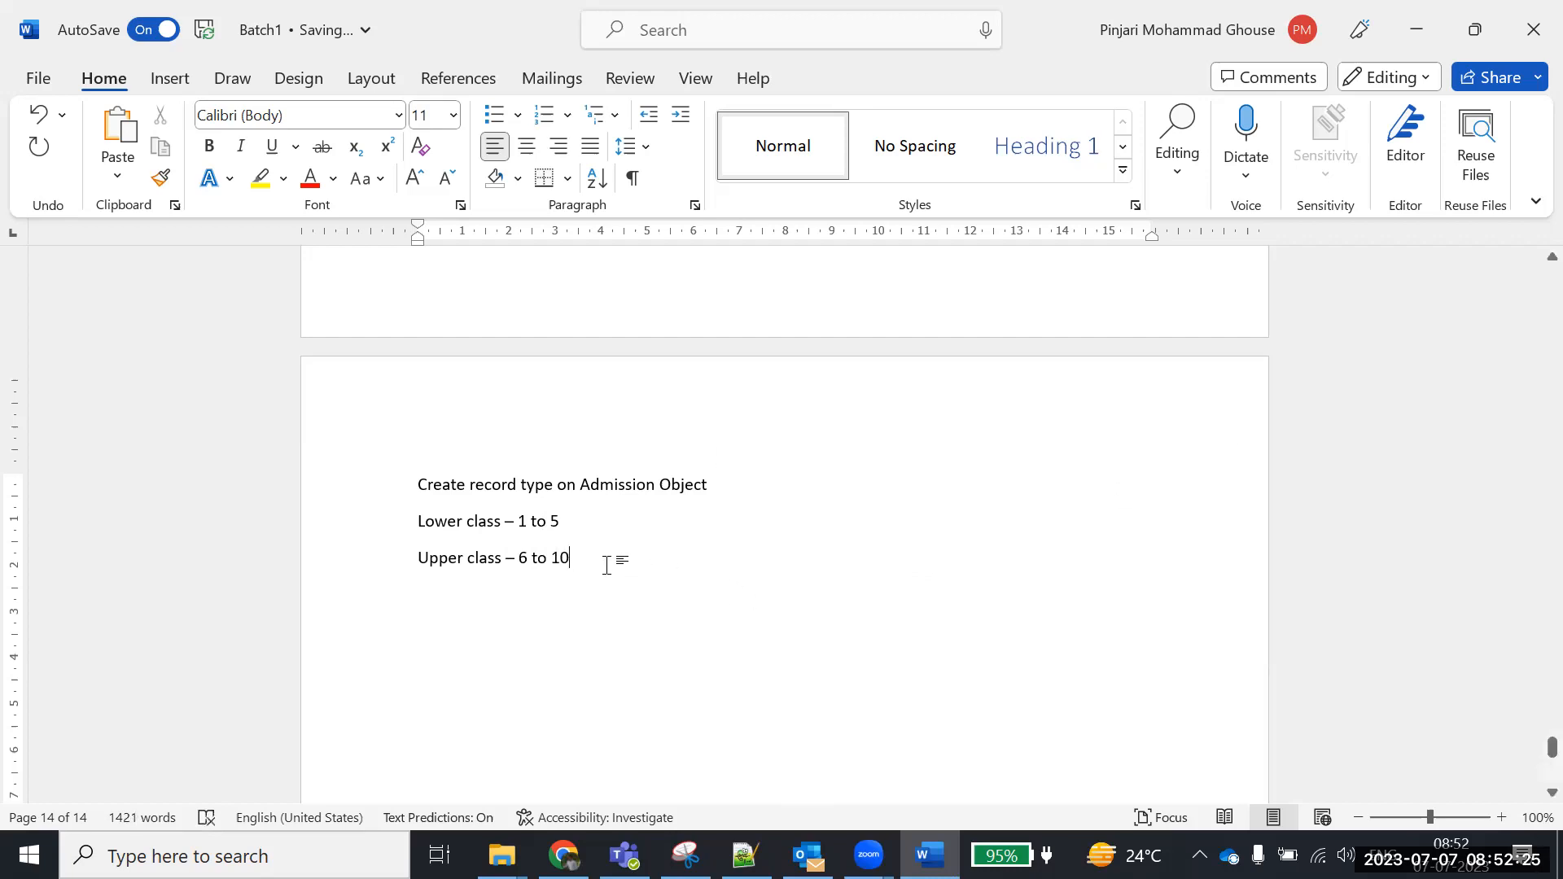
key(Return)
Type the rules: lower class without previous school or discount; upper class previous school mandatory, discount allowed
text(For lowe)
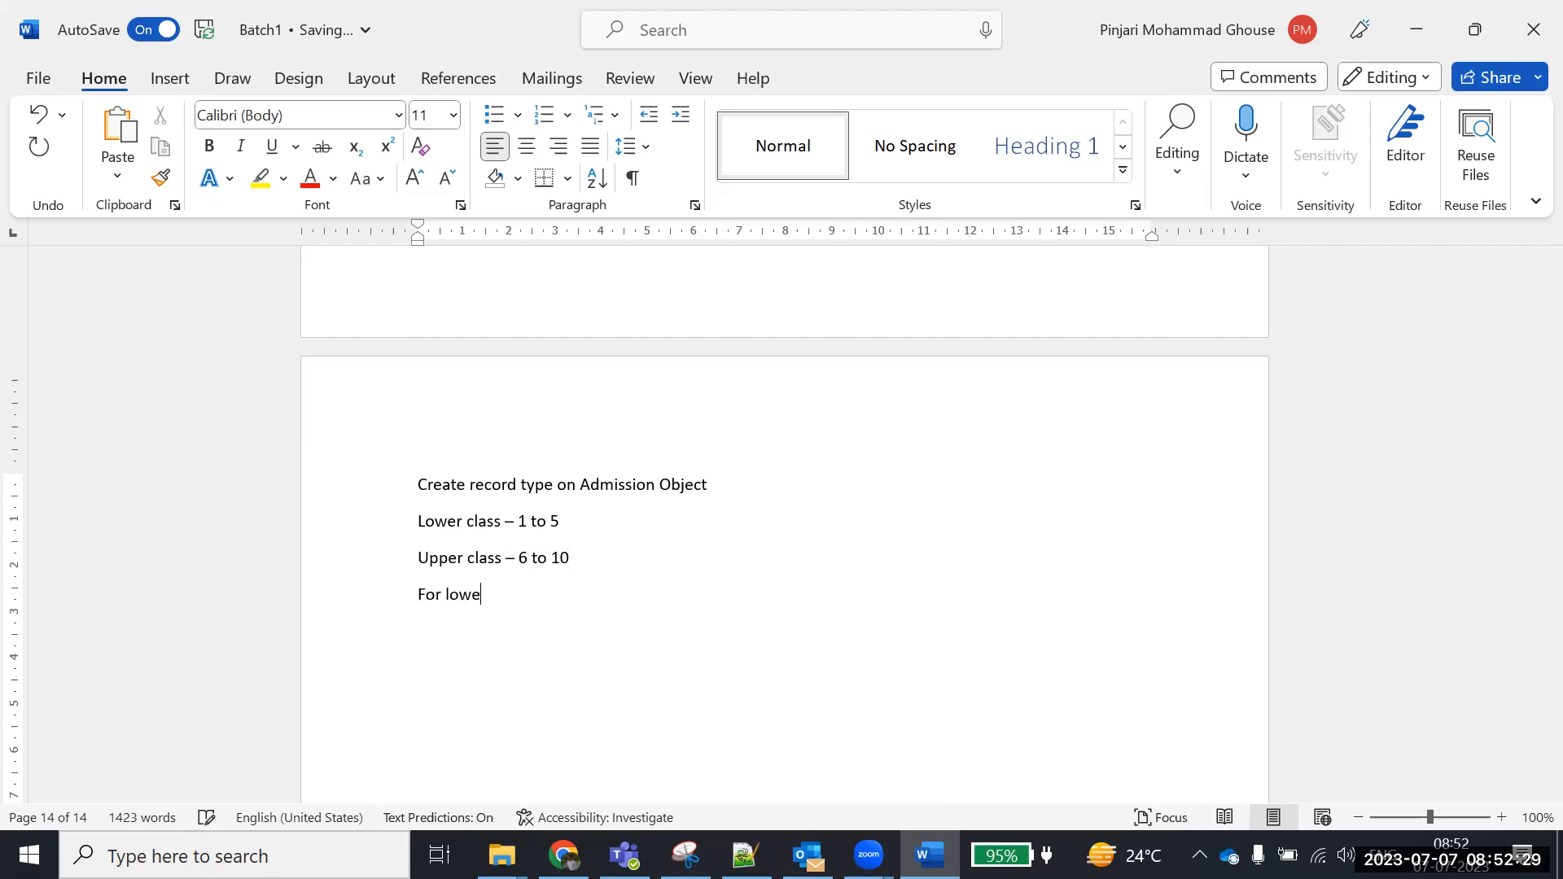
text(r class - previous school and disc)
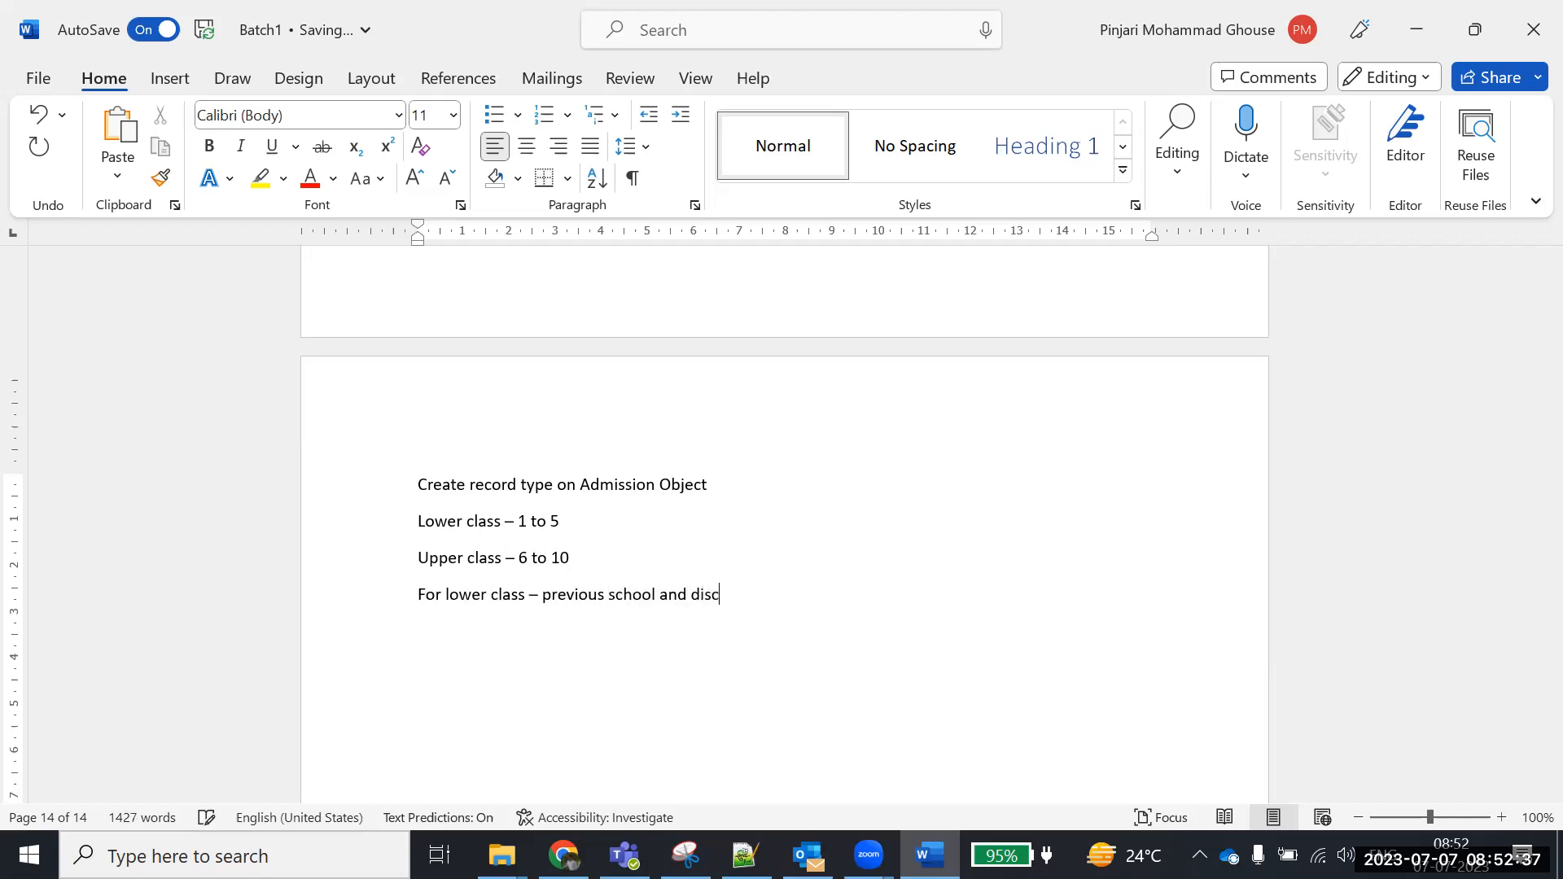
text(ount should not be applicable.)
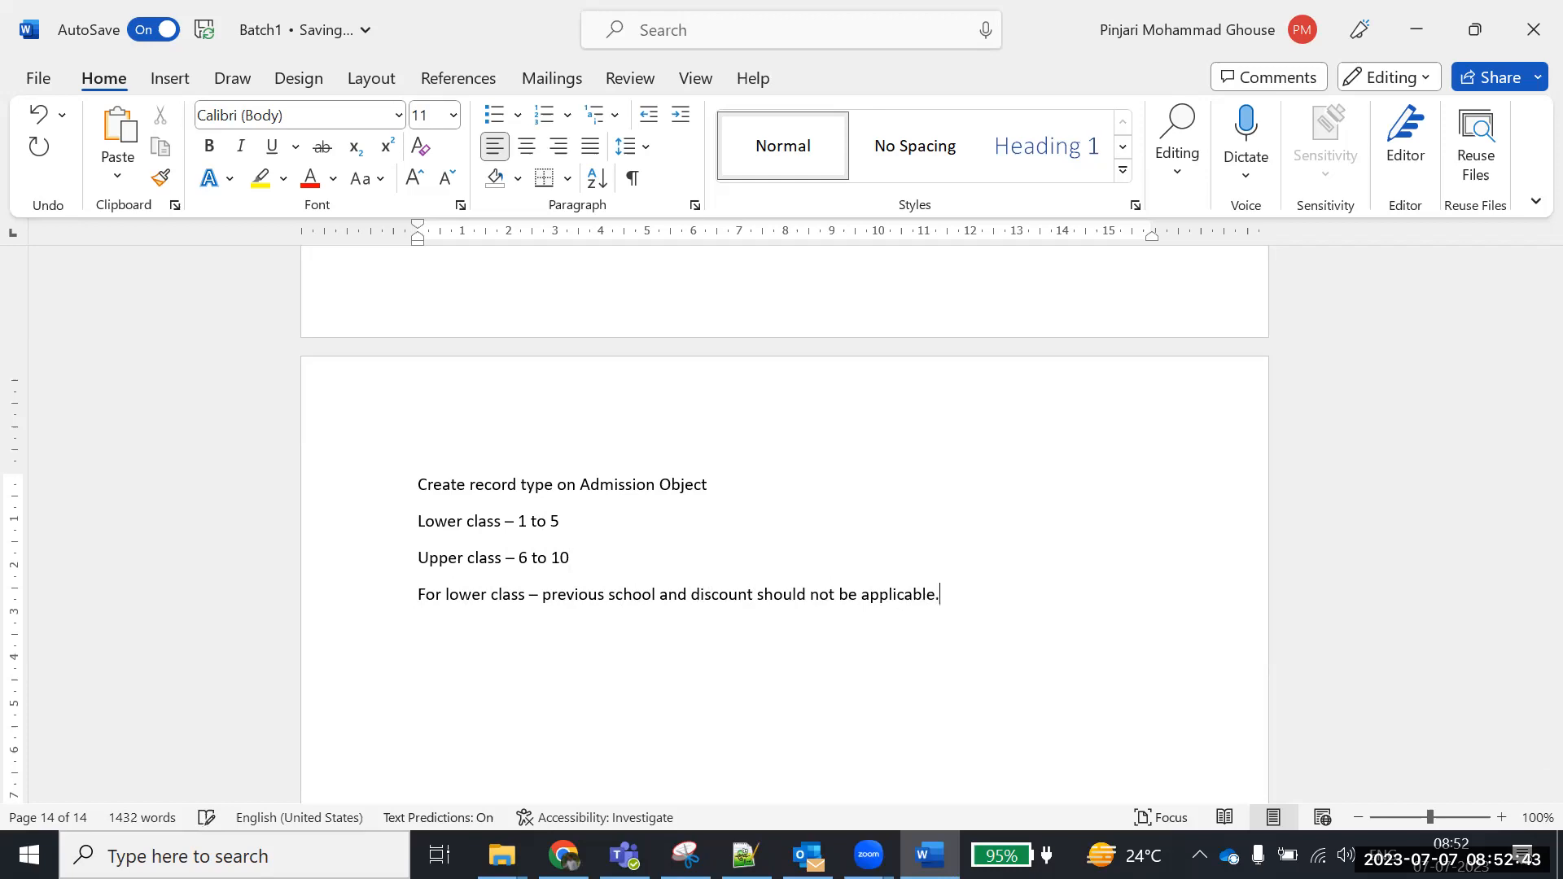
text(For Upper Classs -)
text( Previous c)
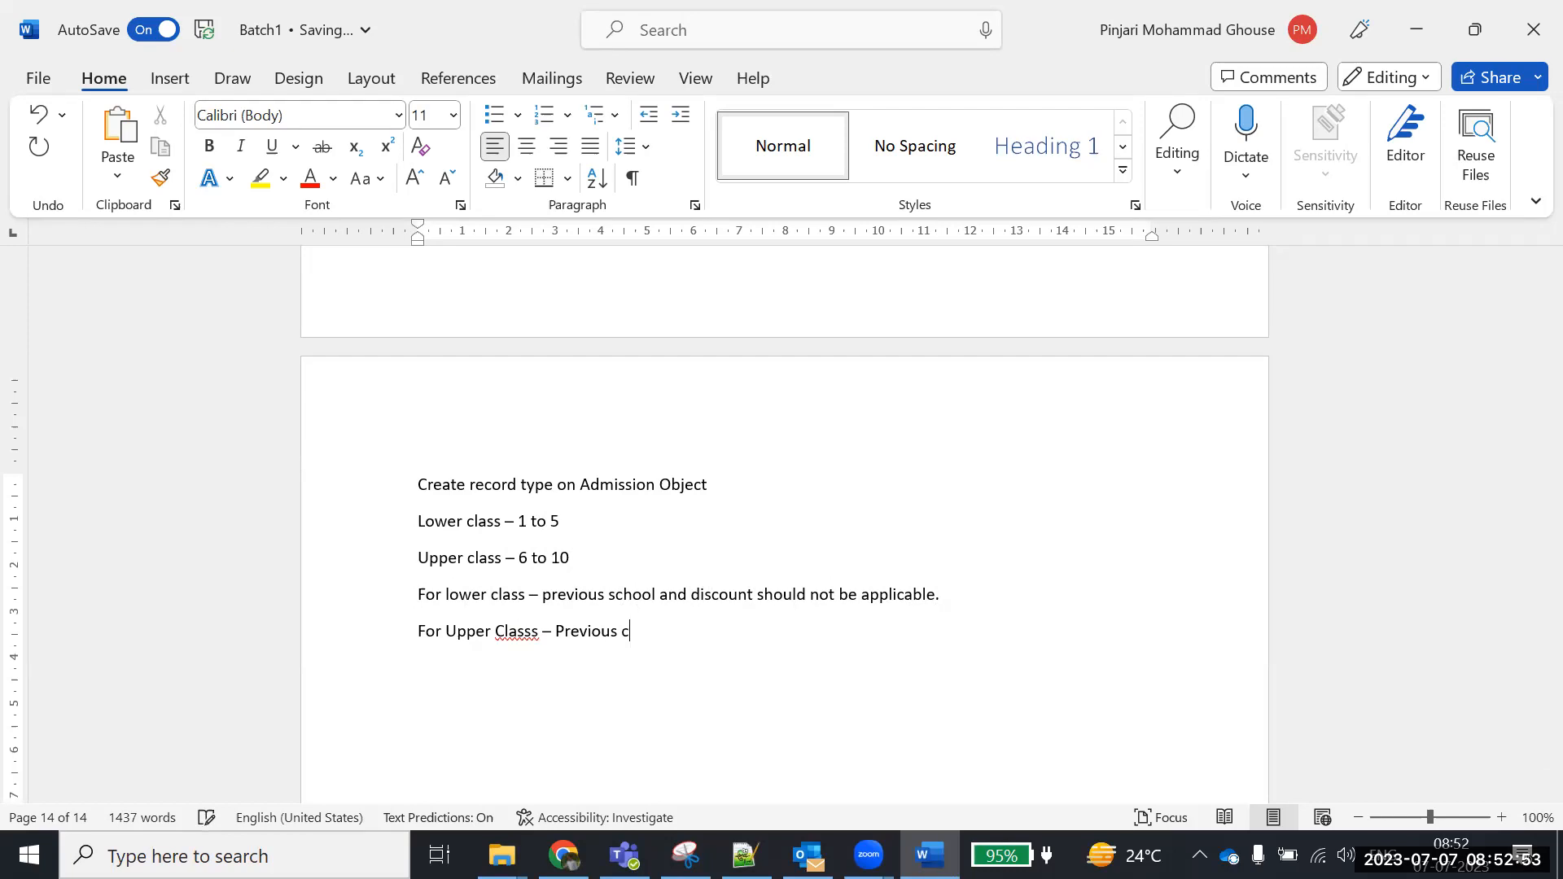
key(BackSpace)
text(school is mandatory)
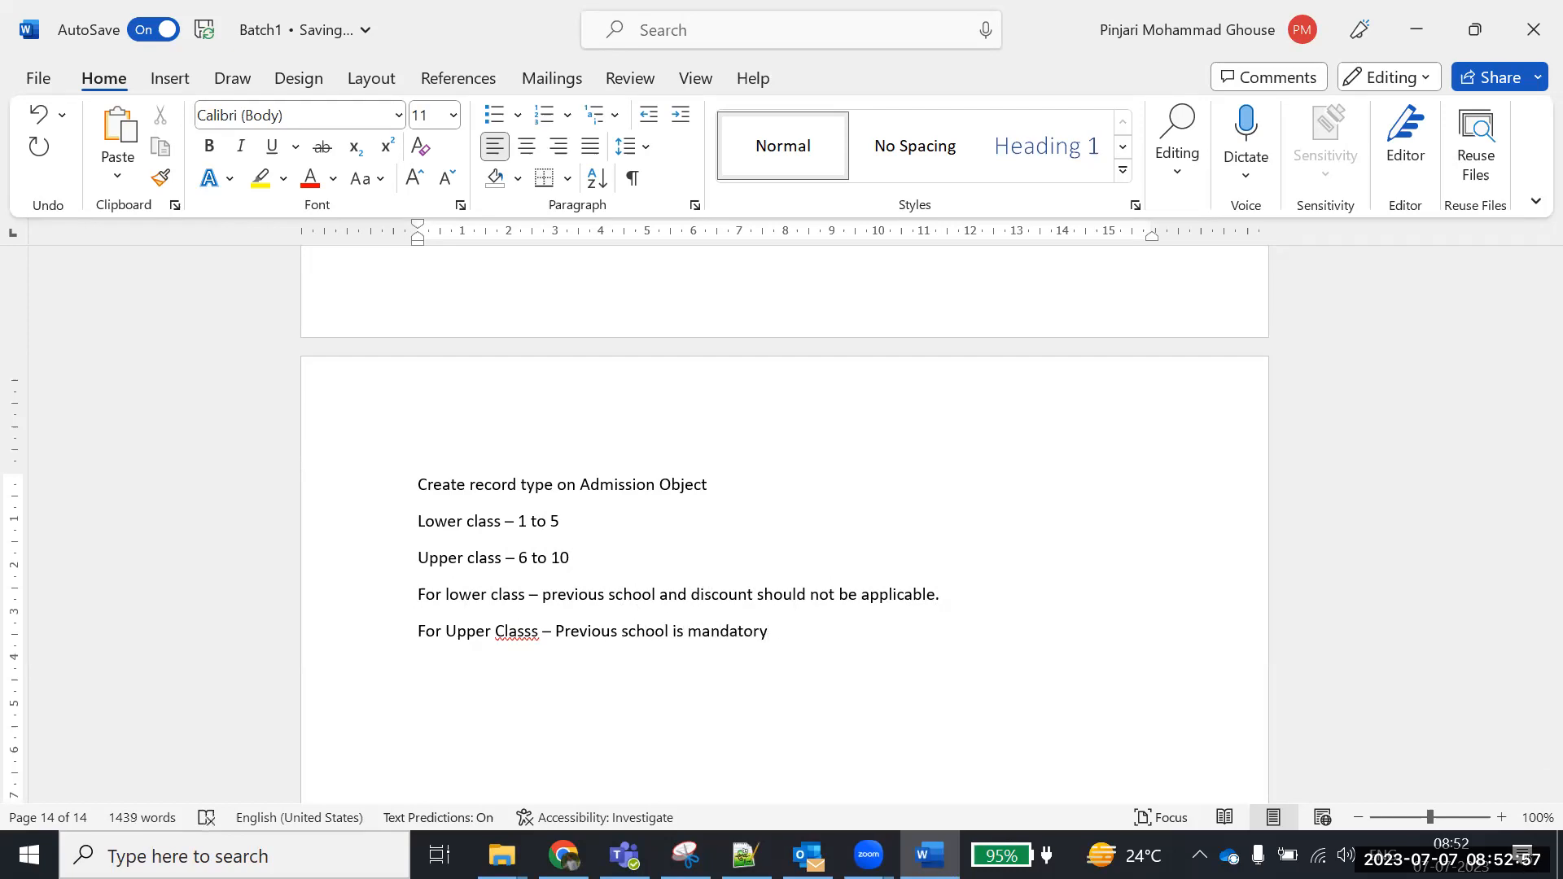
text(, Discount is allowed.)
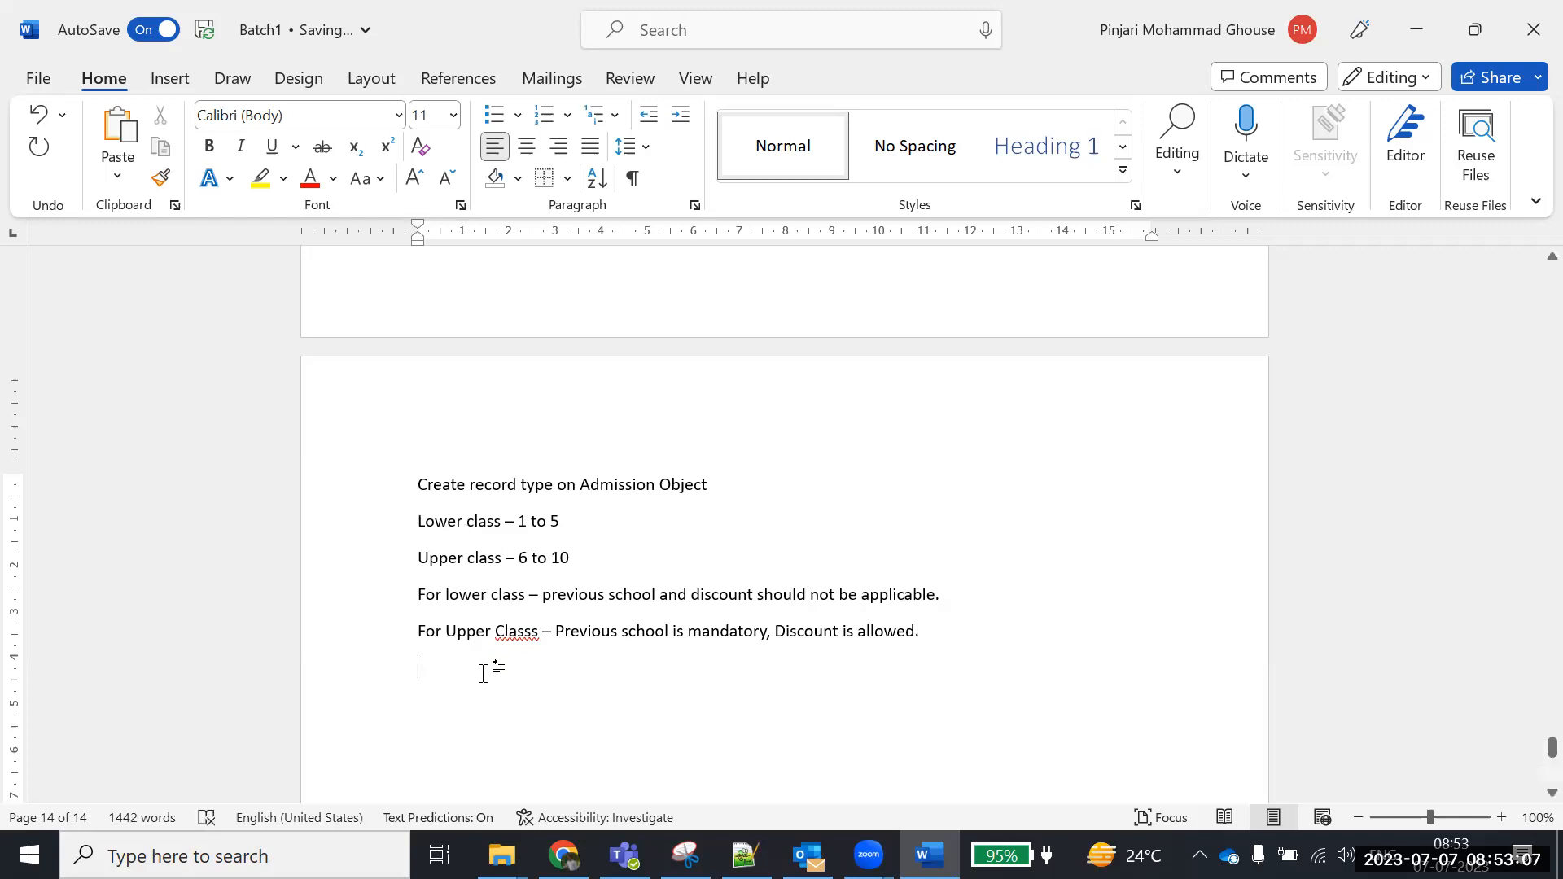
Move the lower-class rule directly beneath the 'Lower class – 1 to 5' line
drag(419, 594, 943, 595)
key(ctrl+c)
key(BackSpace)
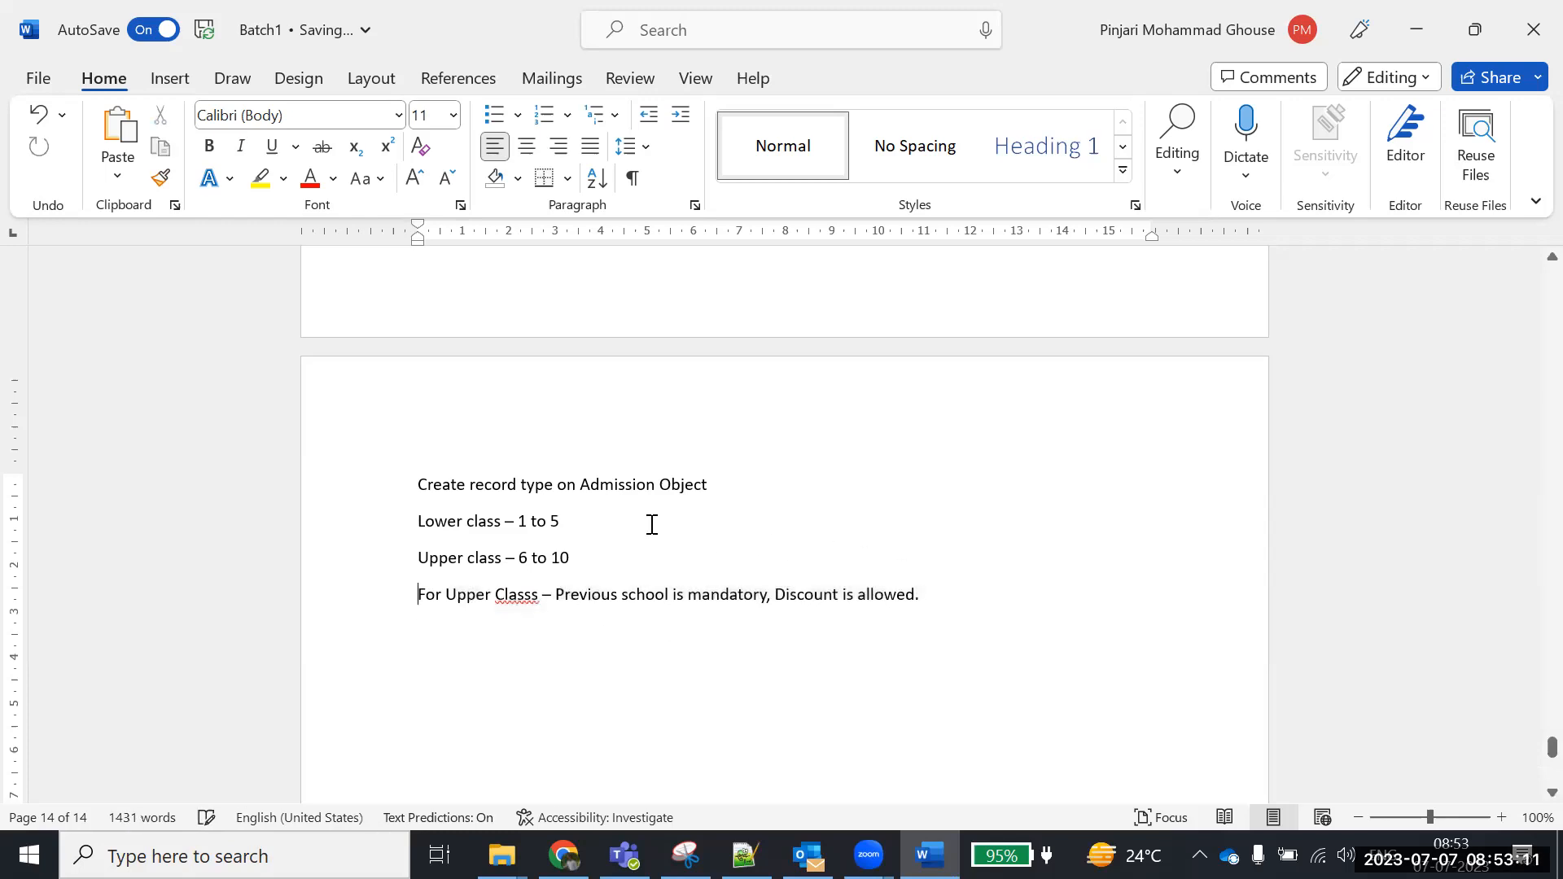
key(Return)
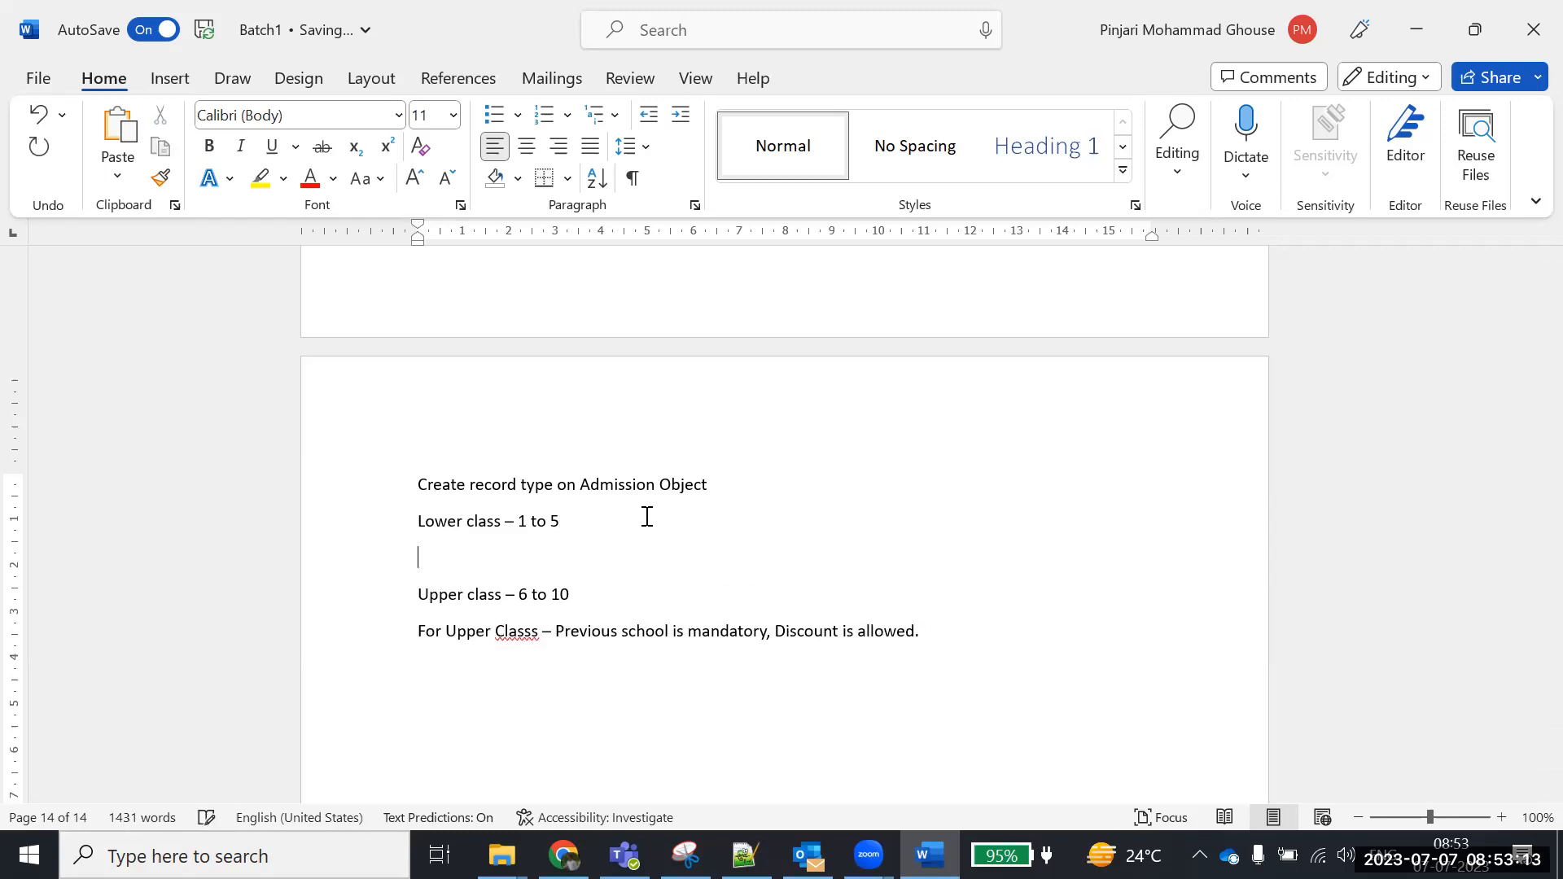
key(ctrl+v)
key(Delete)
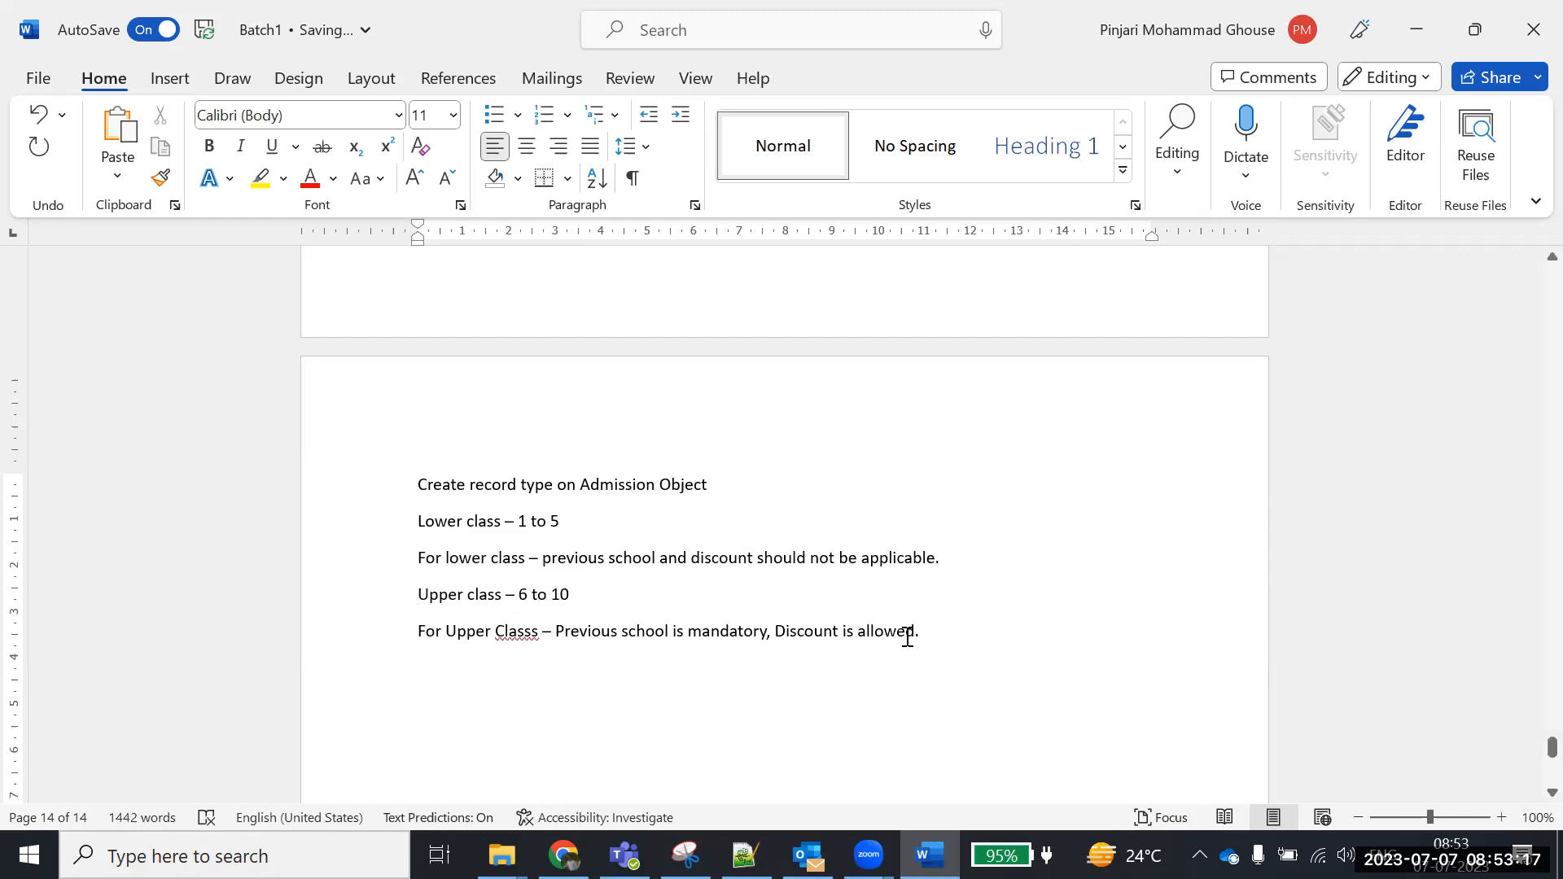
Start a new line after the lower-class rule with 'cla', then switch to Salesforce
drag(945, 632, 412, 526)
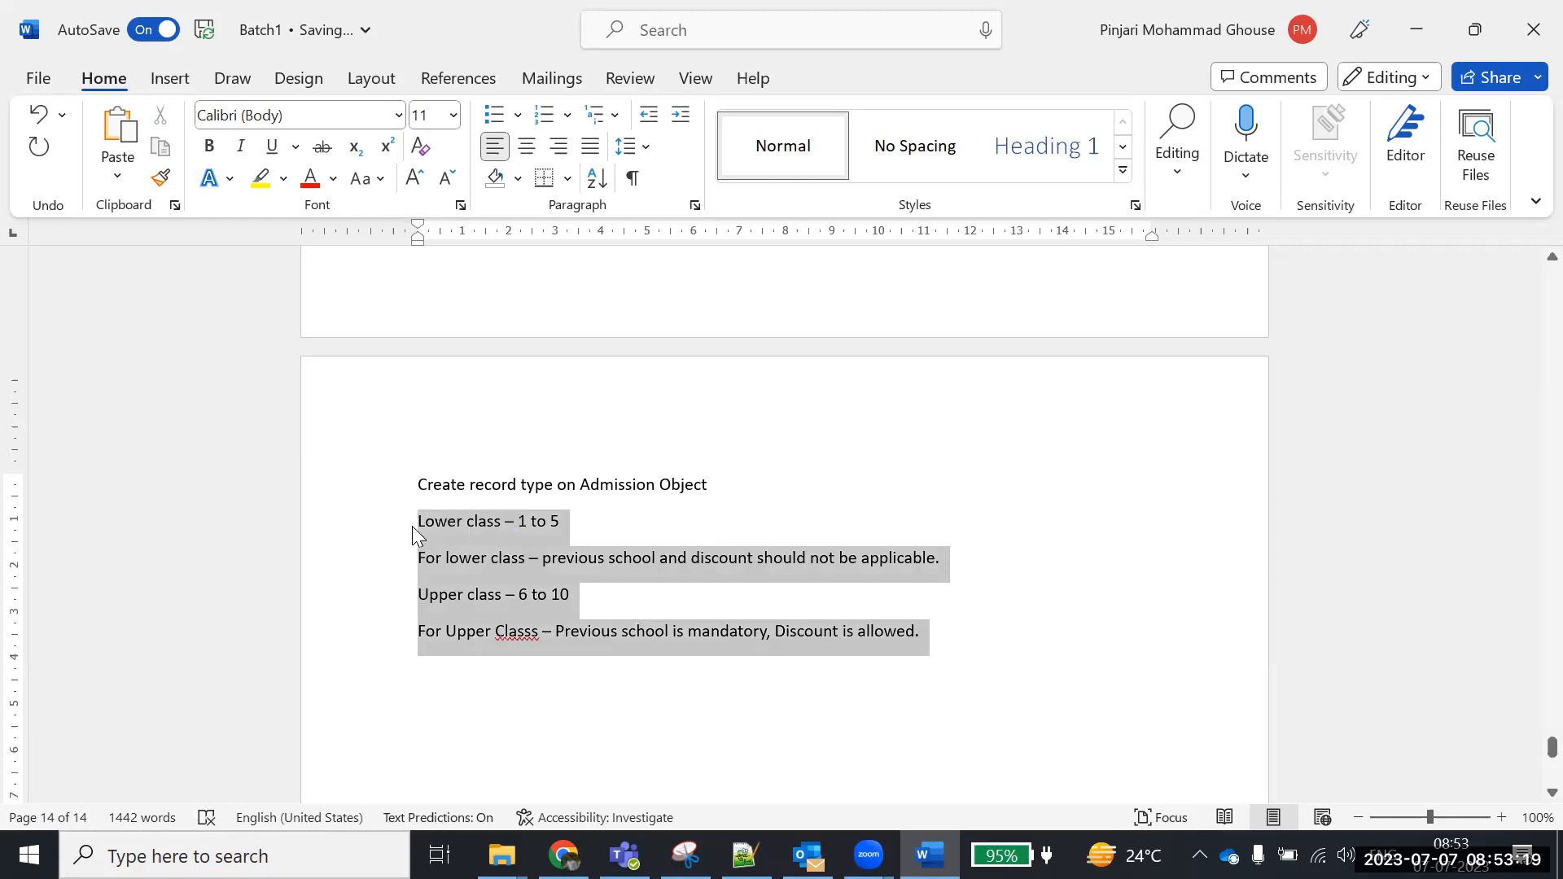
click(975, 556)
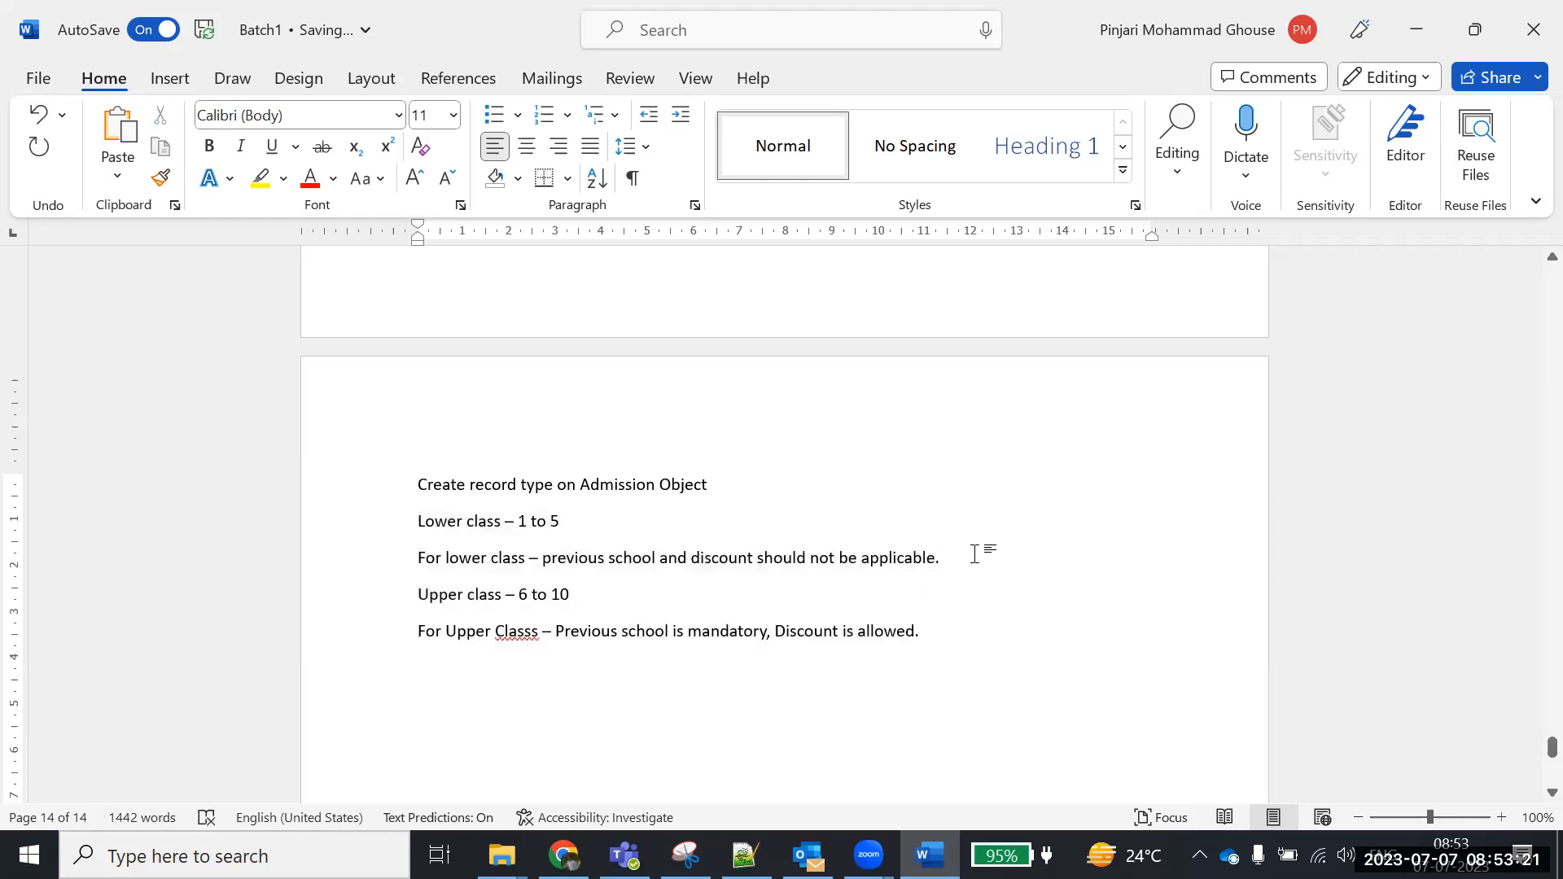
key(Return)
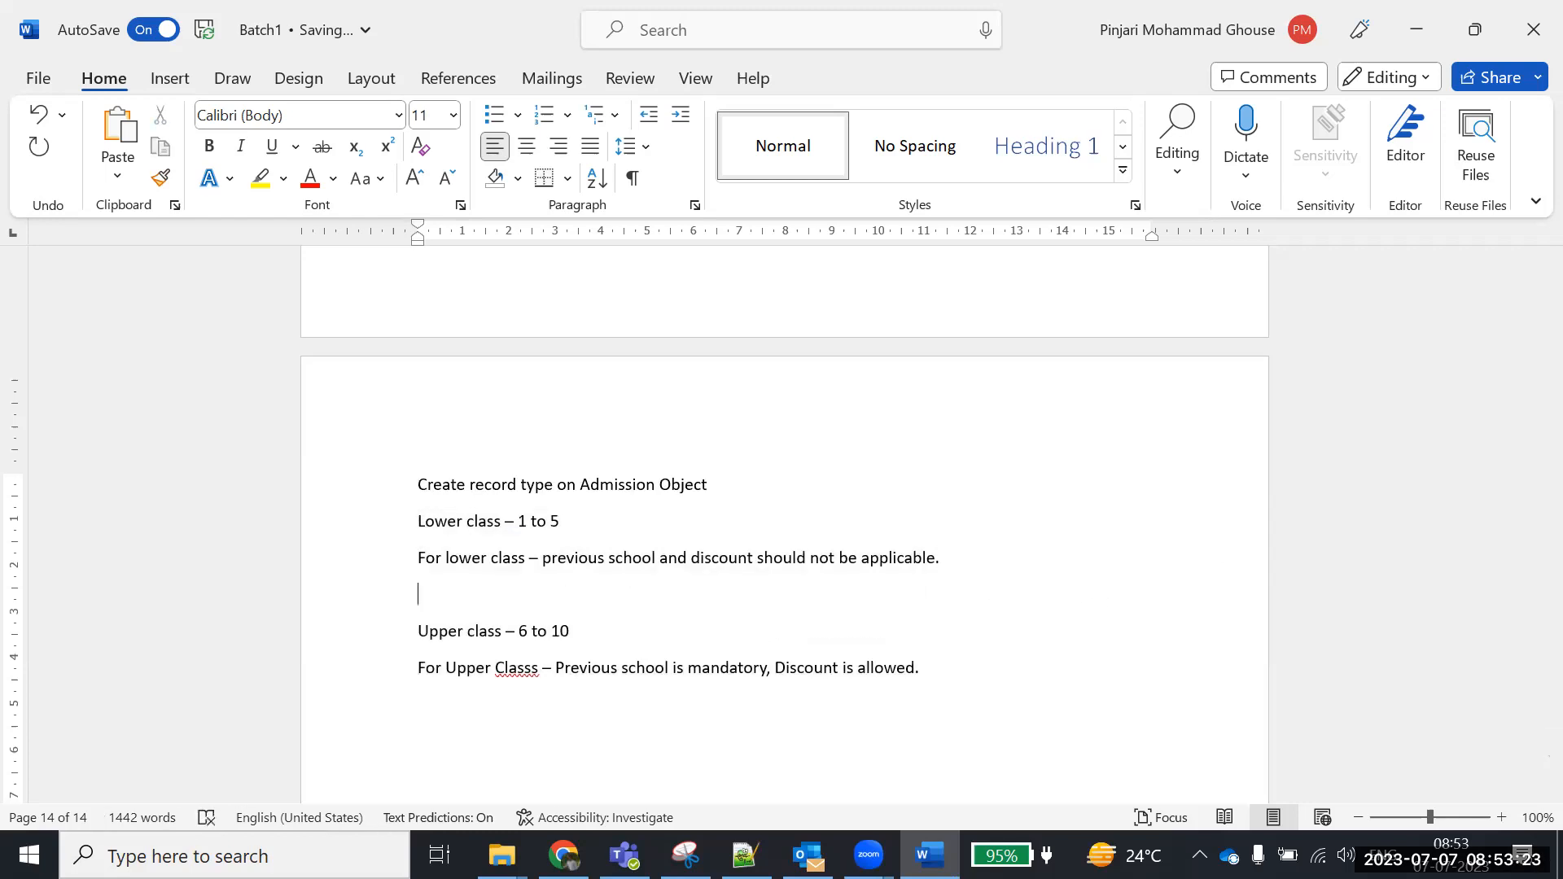
text(cla)
key(alt+Tab)
Check the Class lookup, then copy the Previous Class Grade label and return to Word
click(759, 648)
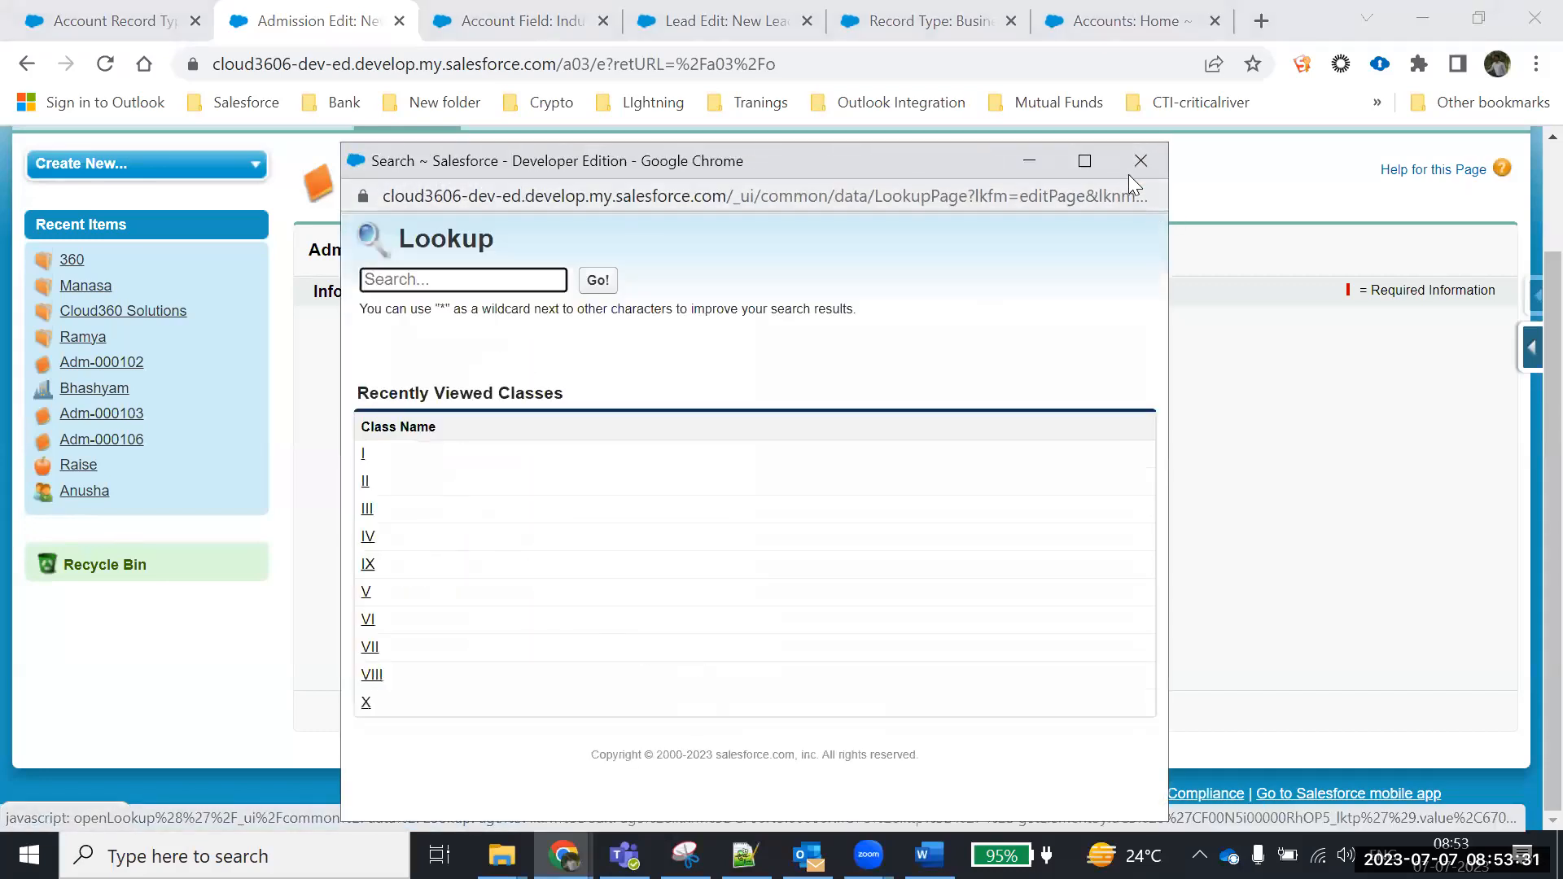
click(1139, 162)
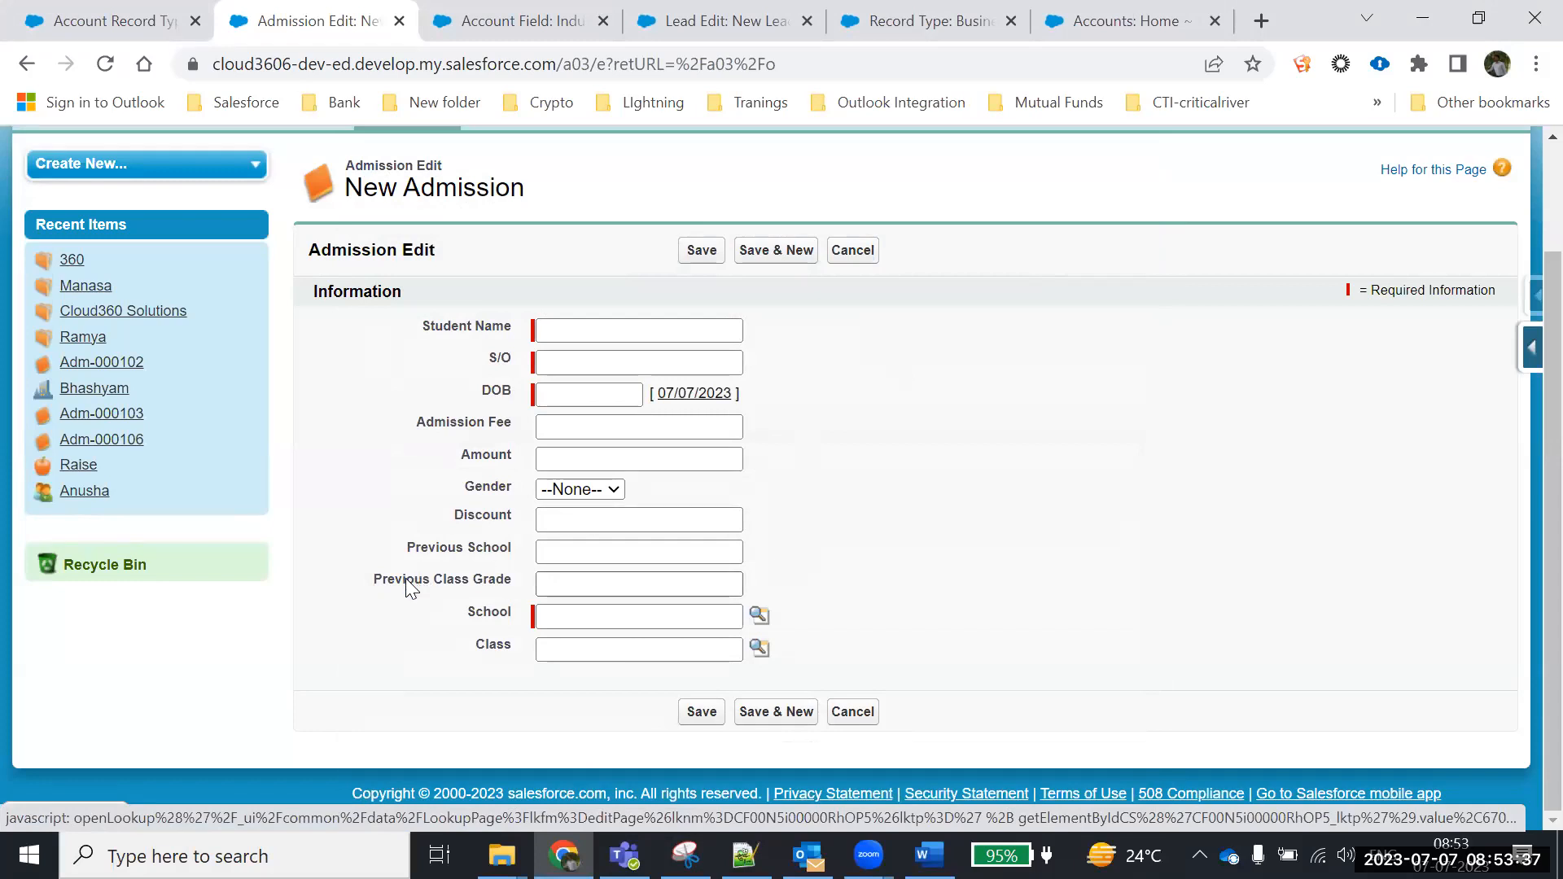
drag(503, 578, 359, 574)
key(ctrl+c)
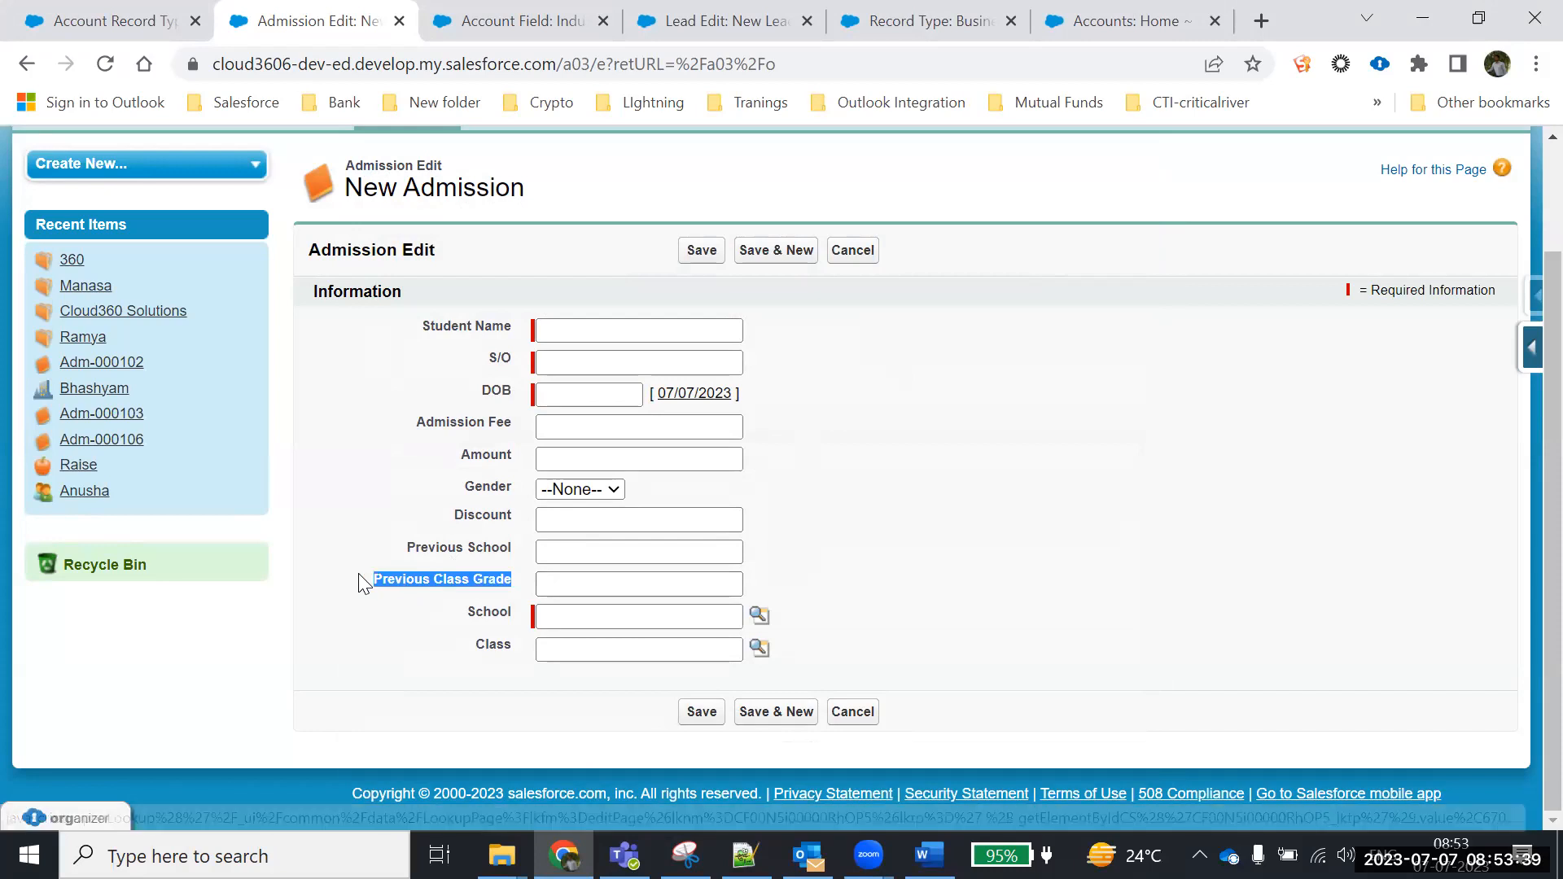
key(alt+Tab)
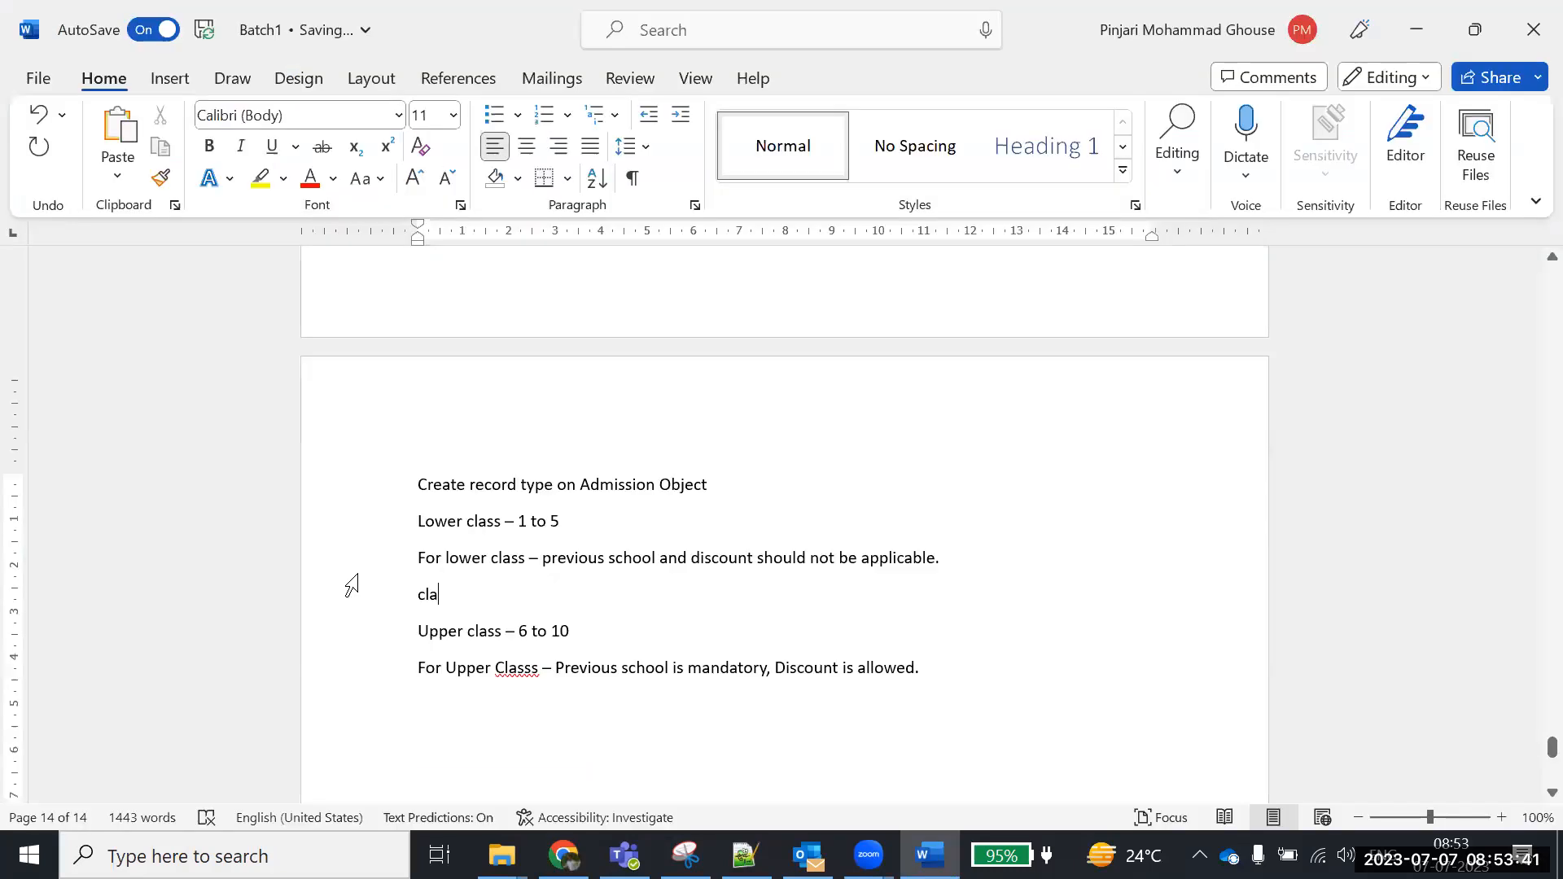
Try pasting Previous Class Grade into the lower-class rule, then erase the pasted text
click(660, 564)
key(ctrl+v)
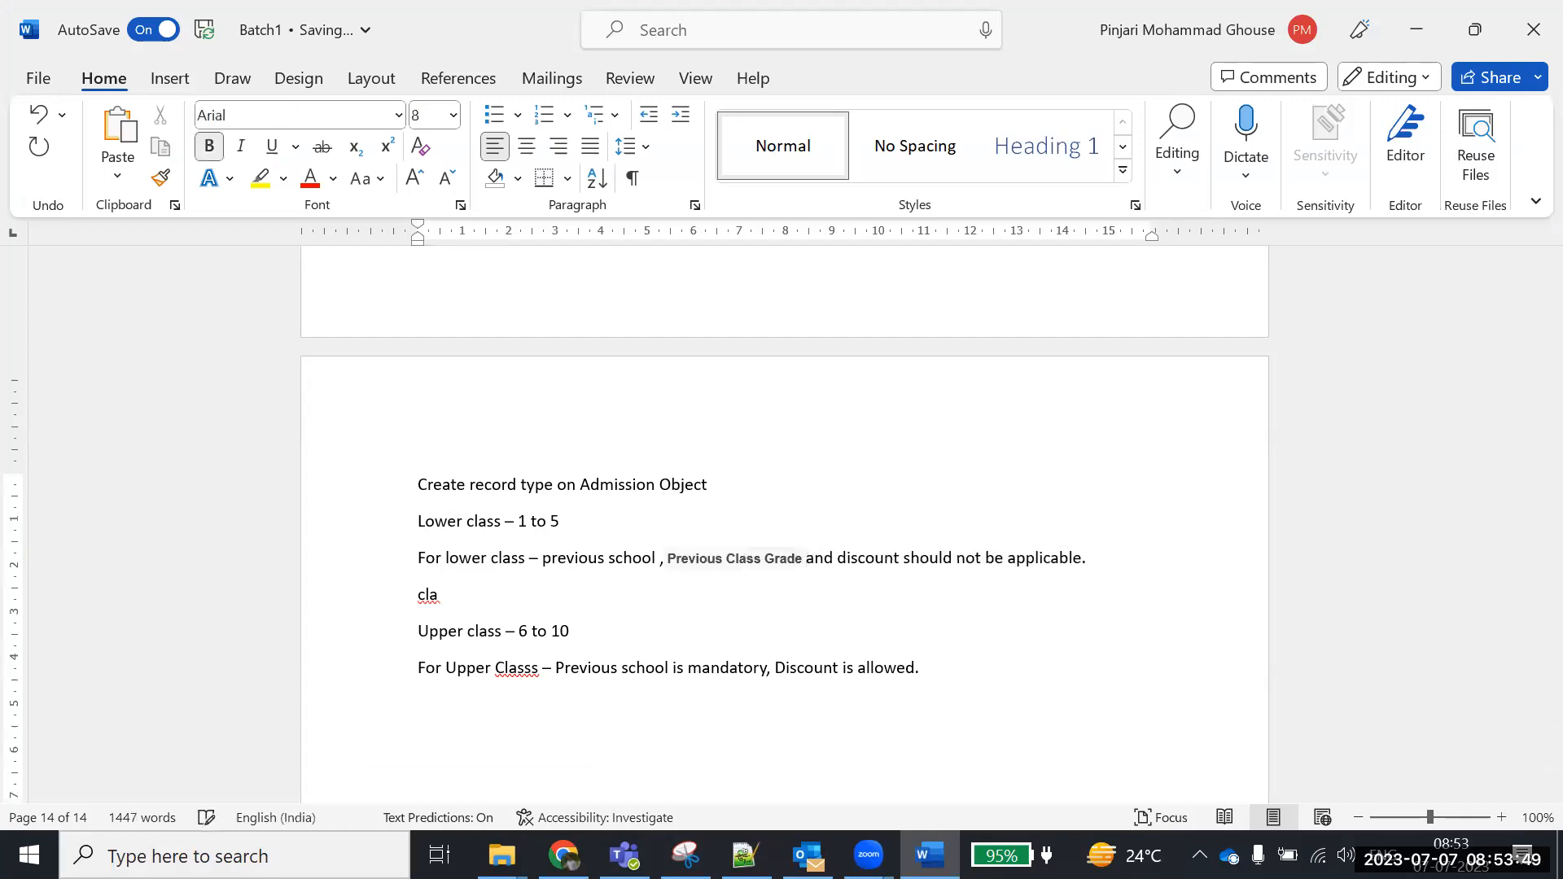
key(BackSpace)
key(BackSpace)
key(BackSpace)
key(BackSpace)
key(BackSpace)
key(BackSpace)
key(BackSpace)
key(BackSpace)
key(BackSpace)
key(BackSpace)
key(BackSpace)
key(BackSpace)
key(BackSpace)
key(BackSpace)
key(BackSpace)
key(BackSpace)
key(BackSpace)
key(BackSpace)
key(BackSpace)
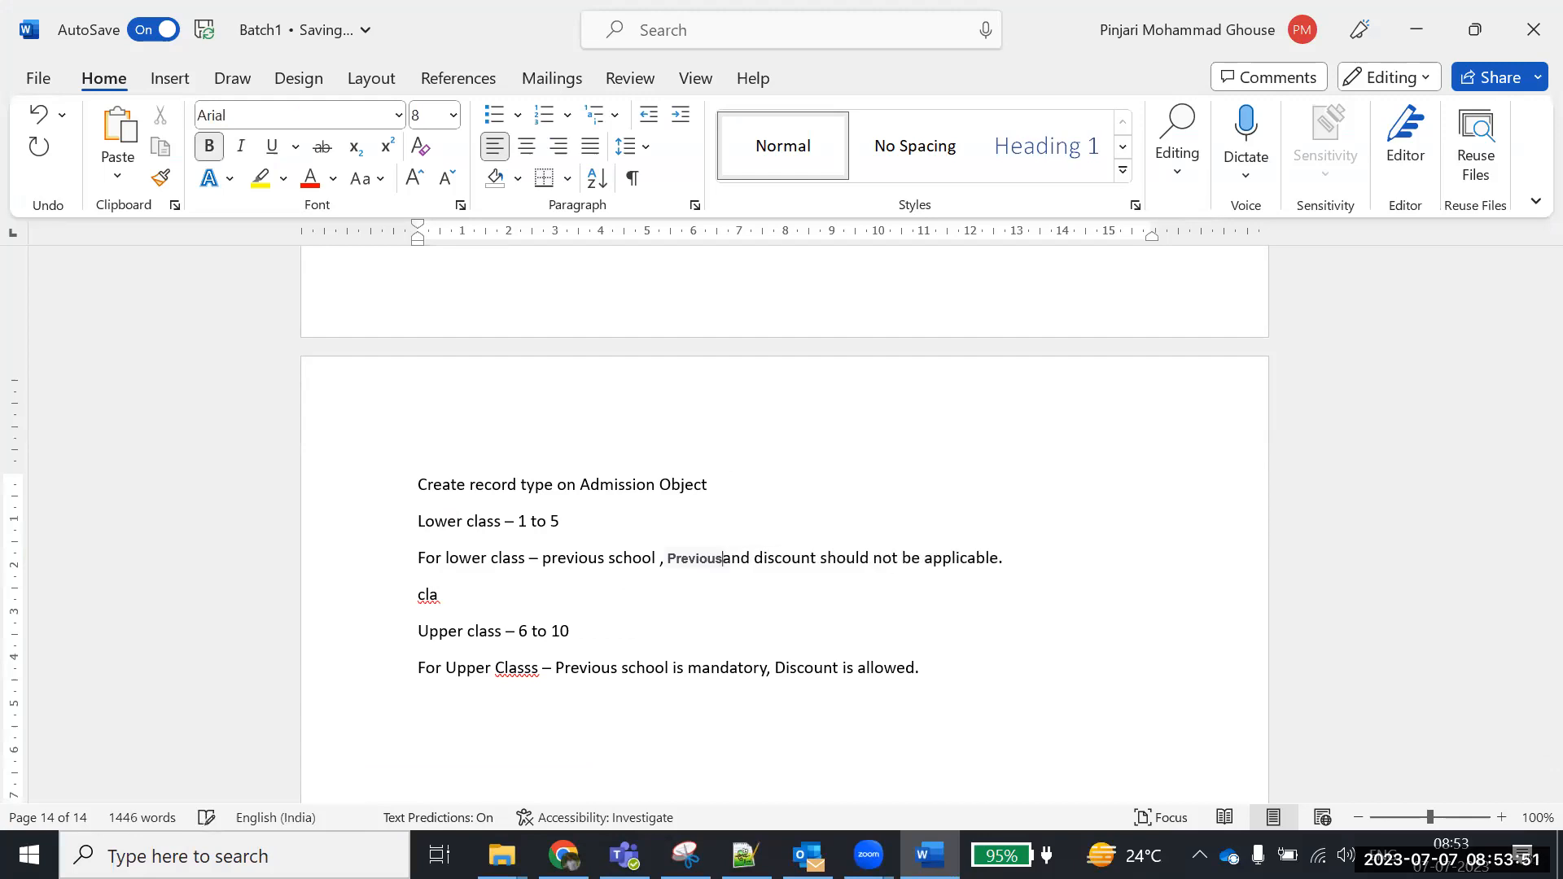
key(BackSpace)
key(BackSpace)
key(BackSpace)
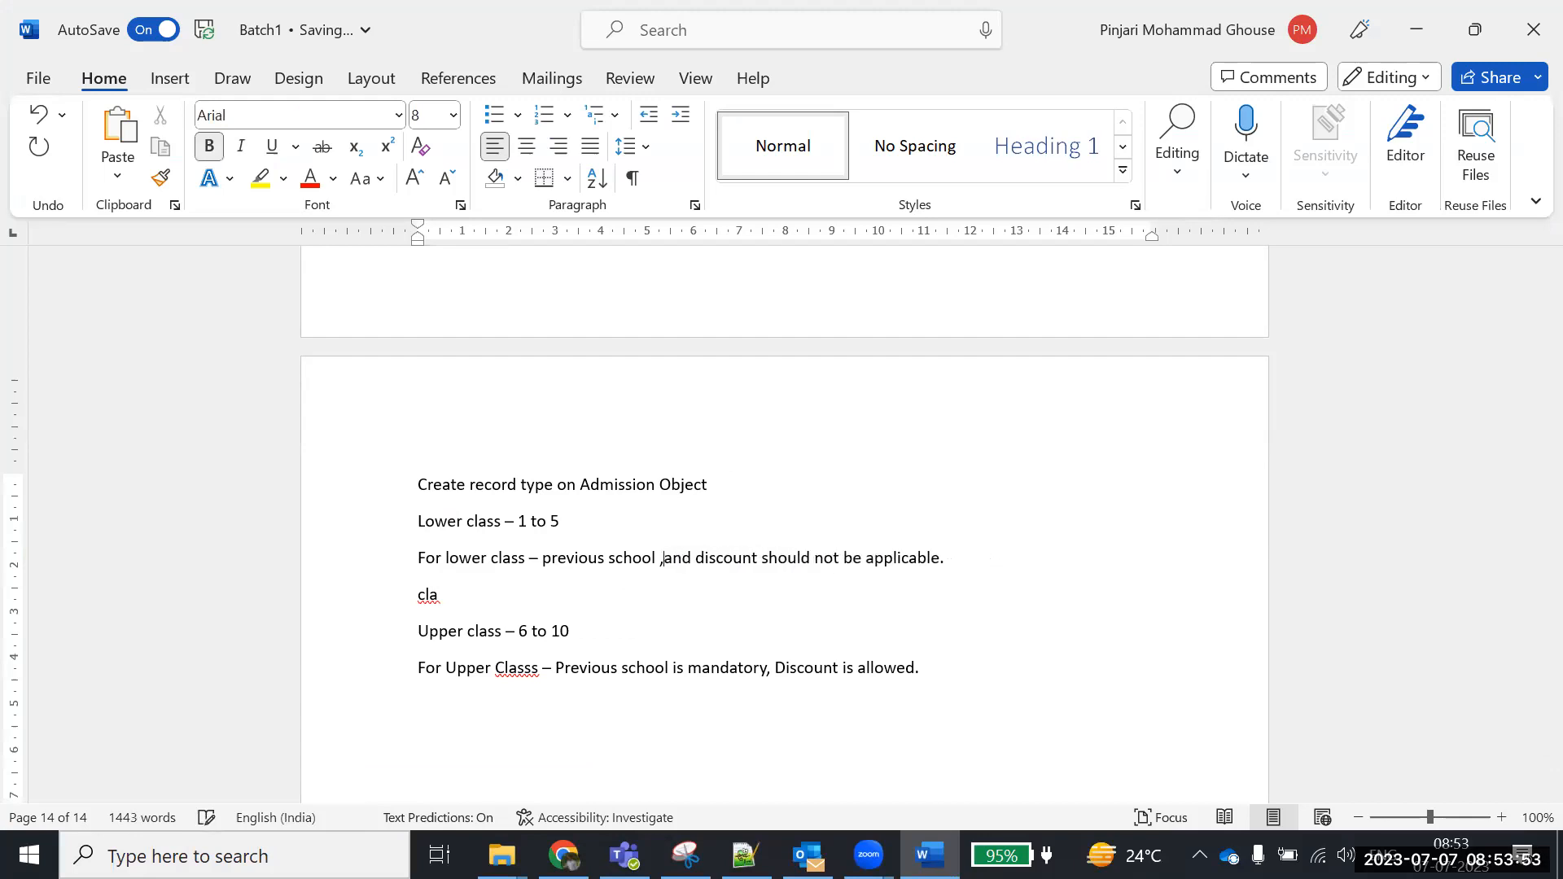
text(P)
key(BackSpace)
text(Previous)
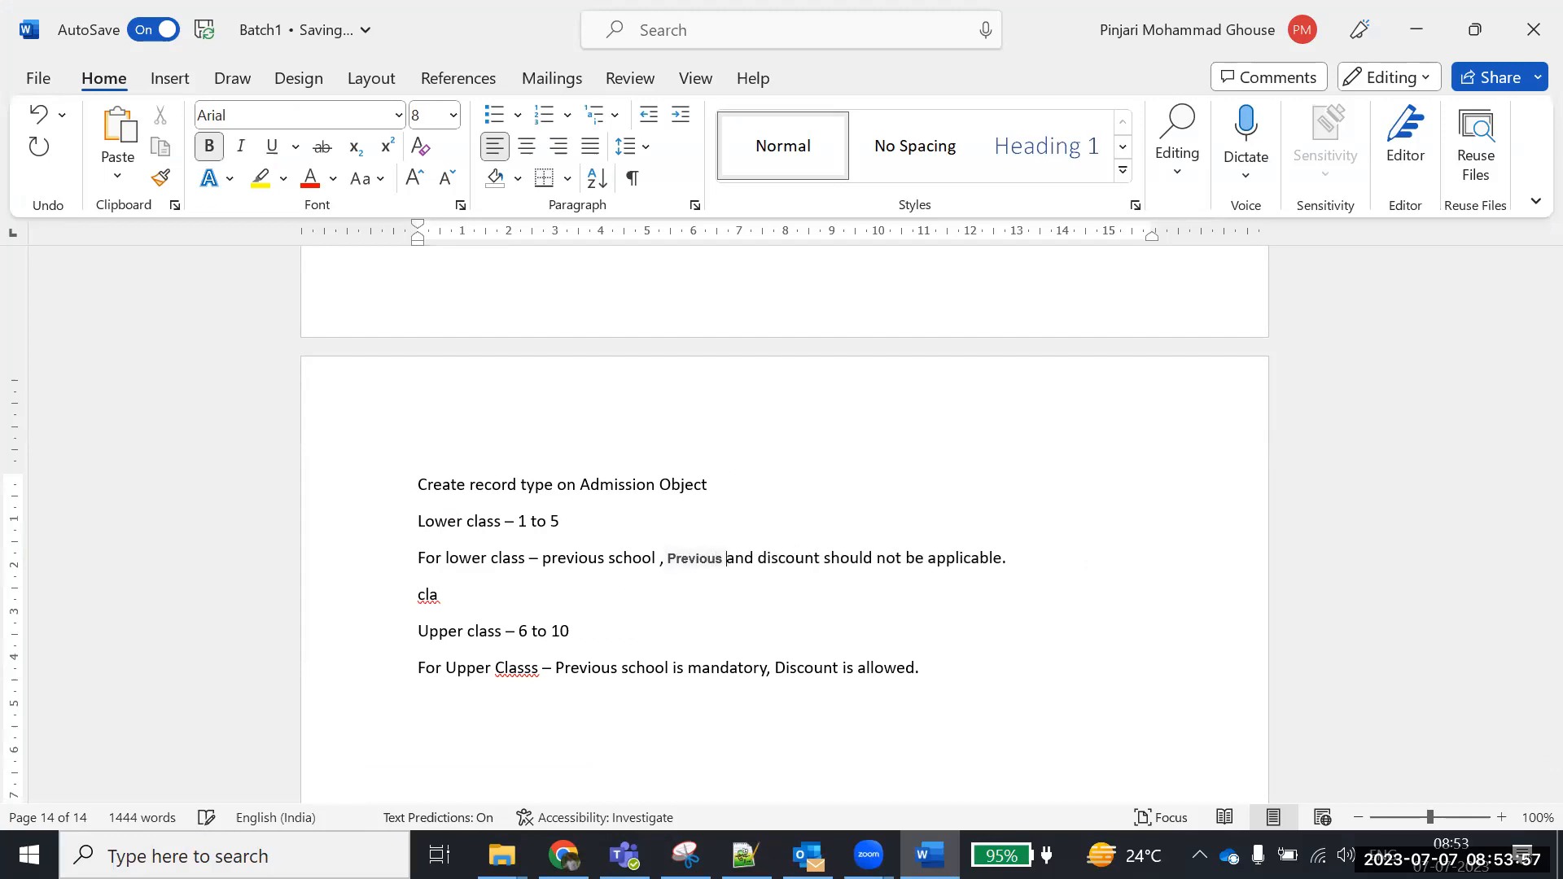
key(BackSpace)
key(BackSpace)
key(BackSpace)
key(BackSpace)
key(BackSpace)
key(BackSpace)
key(BackSpace)
key(BackSpace)
key(BackSpace)
key(BackSpace)
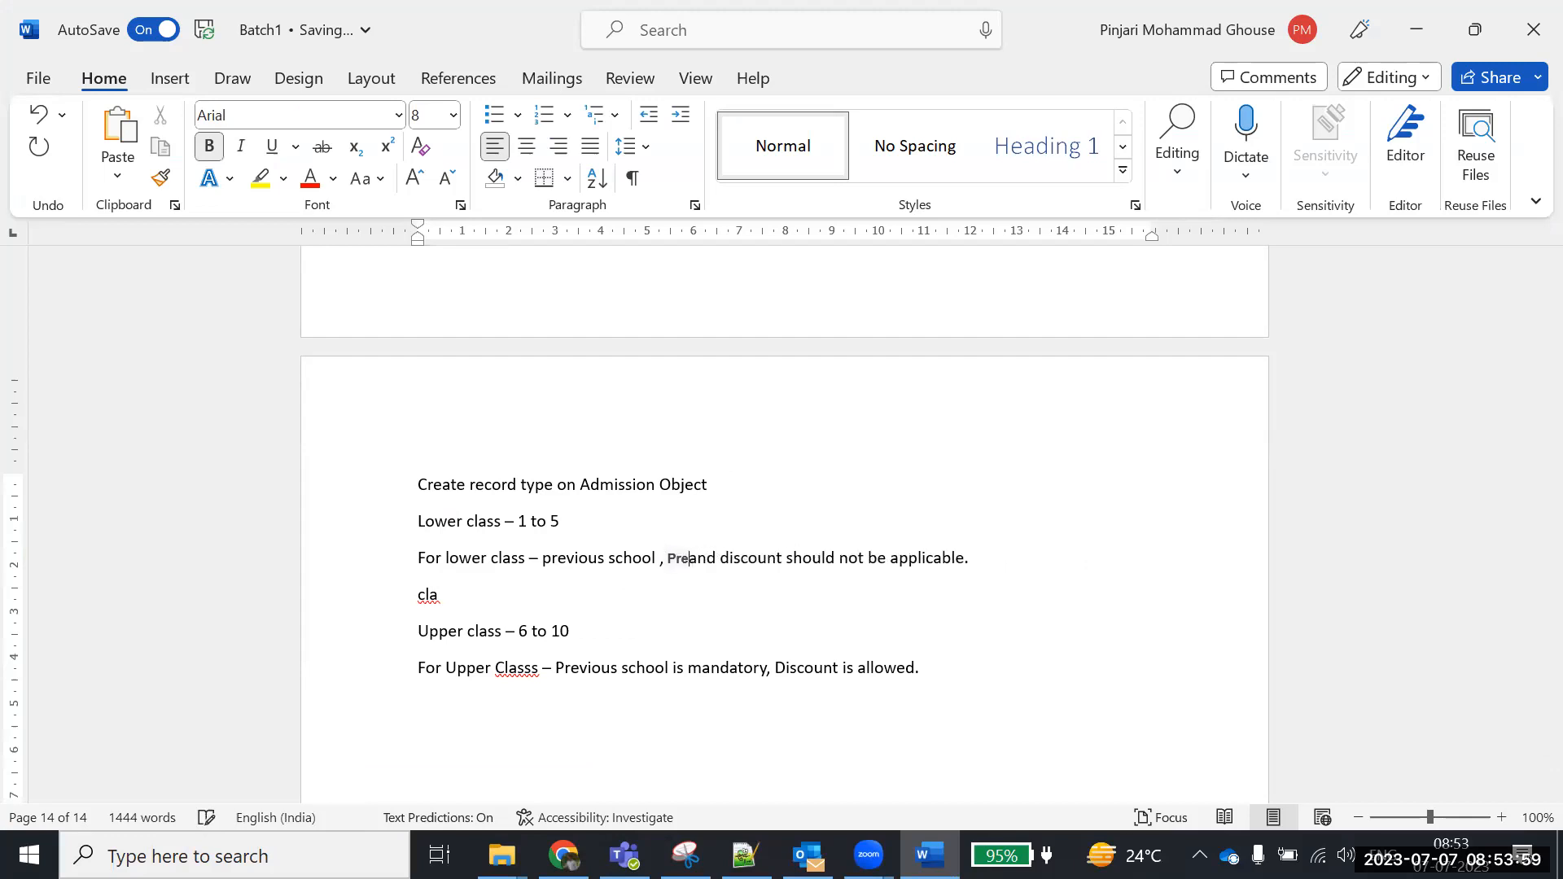
Make the lower-class rule read 'discount and Previous Class Grade should not be applicable'
click(950, 579)
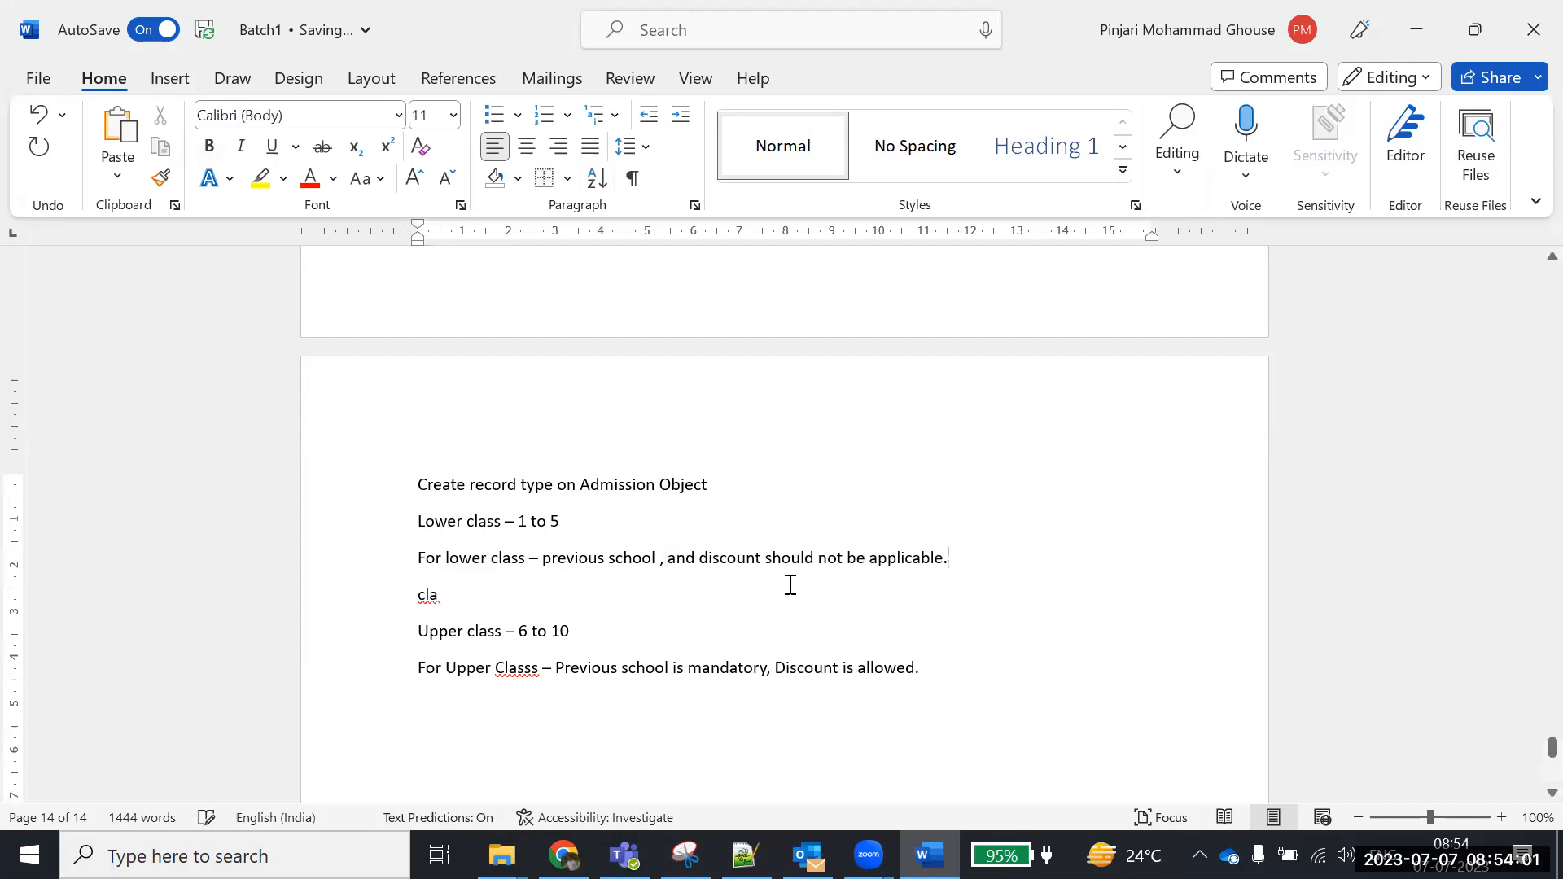
click(760, 558)
text(and P)
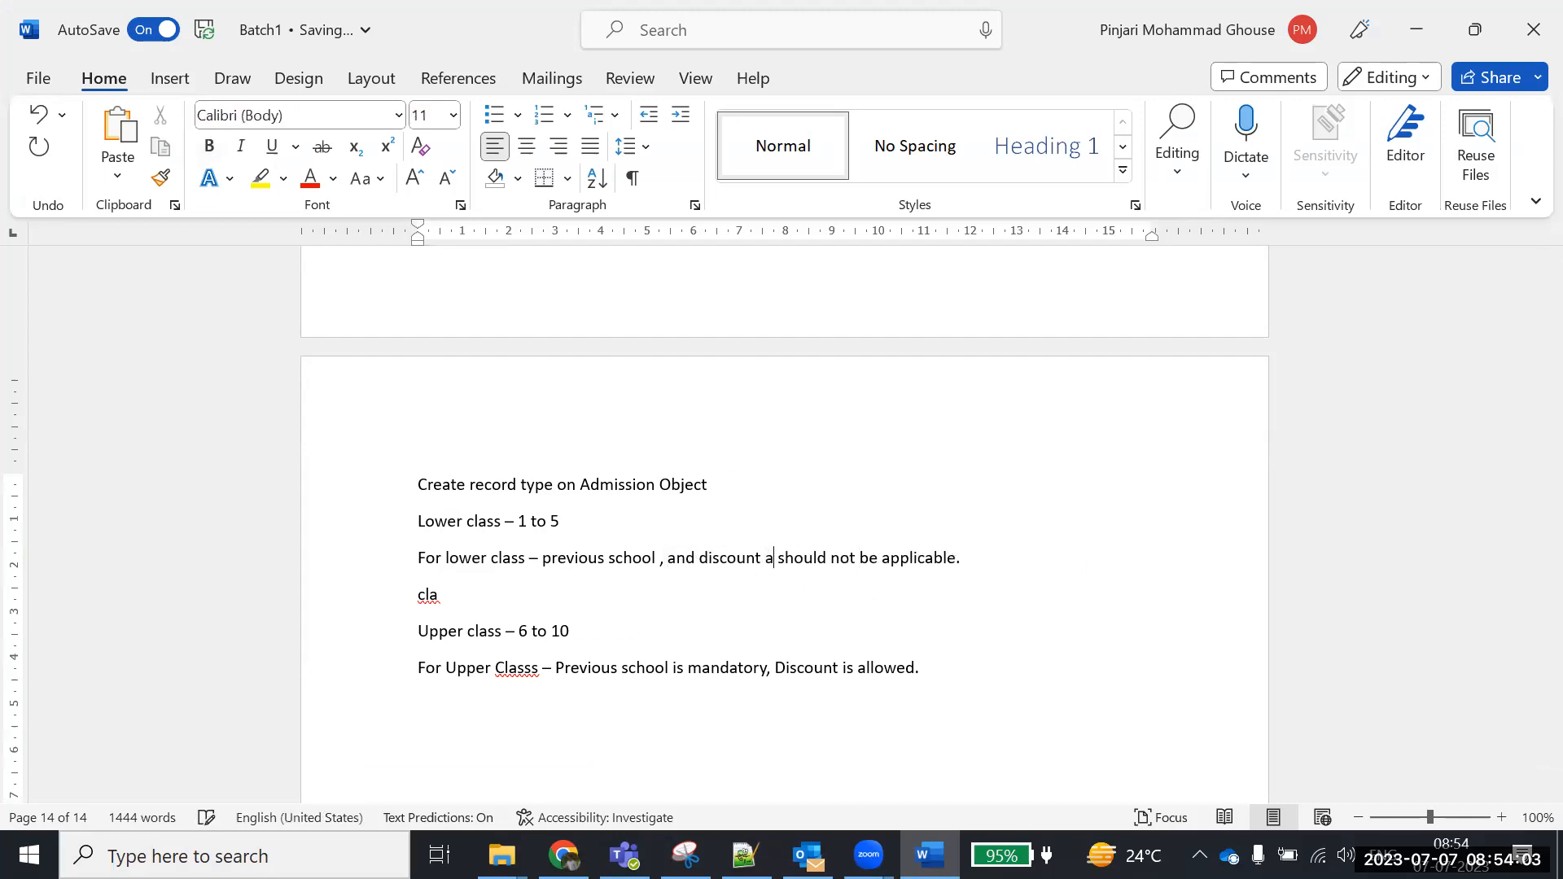
text(revious )
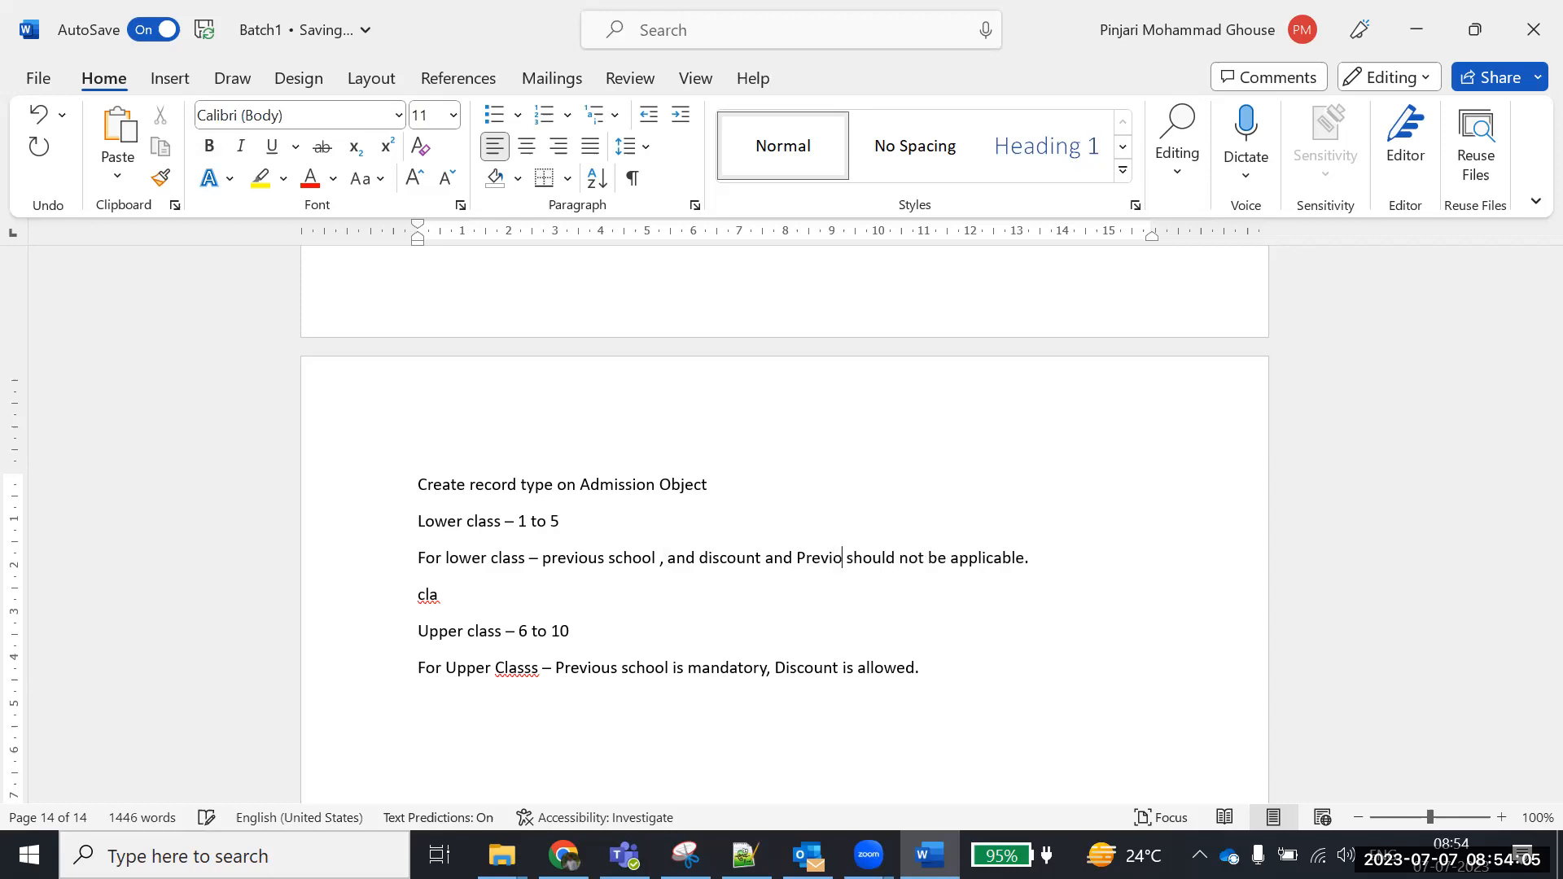
text(Class Gr)
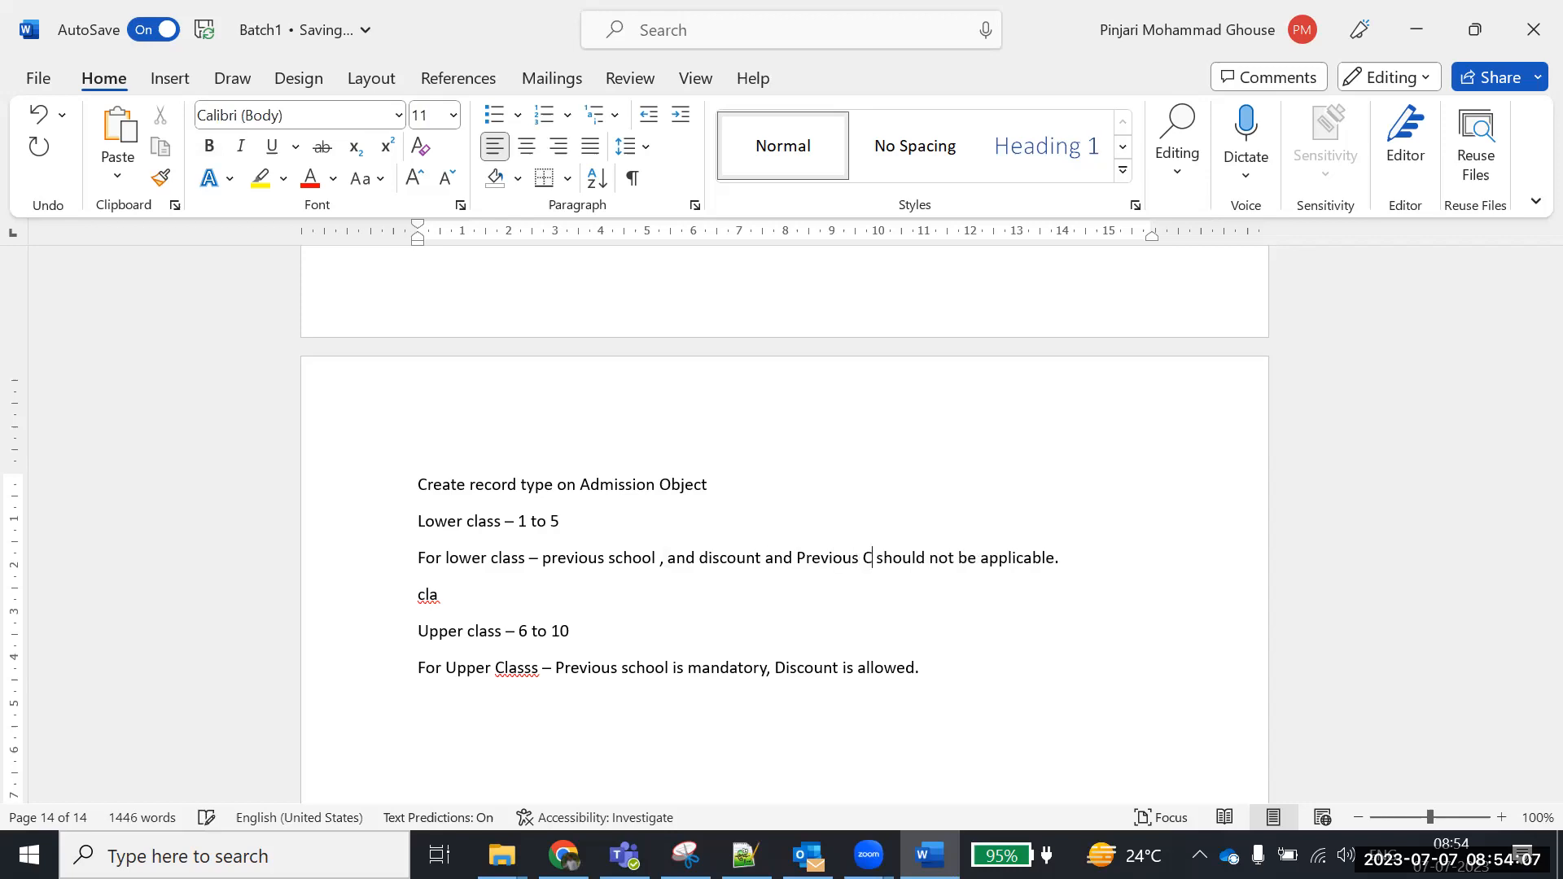
text(ade)
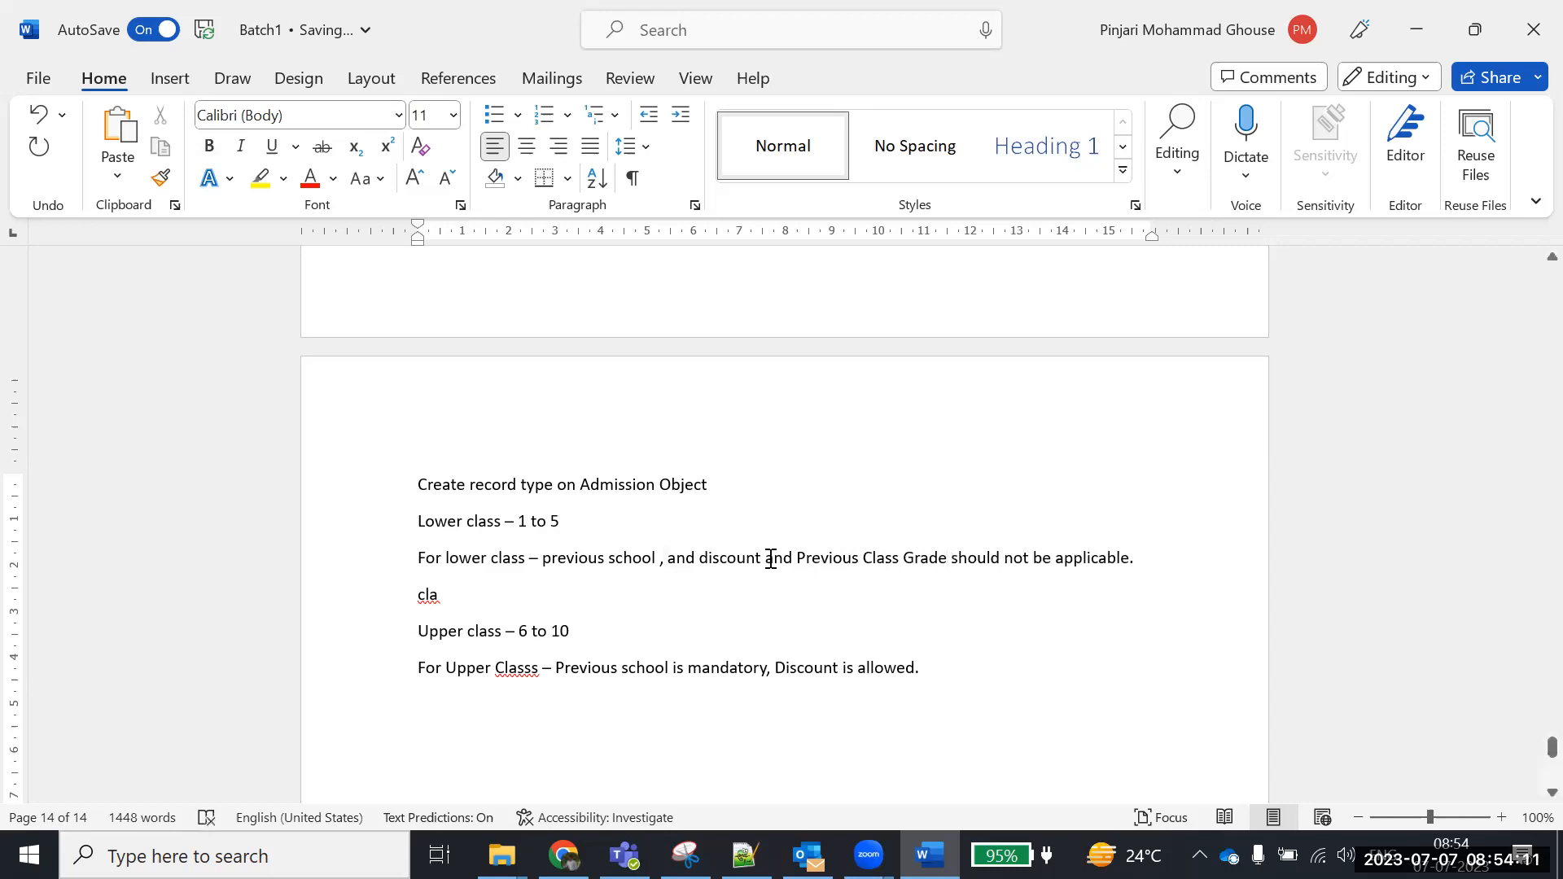
click(704, 560)
key(BackSpace)
key(BackSpace)
key(BackSpace)
key(BackSpace)
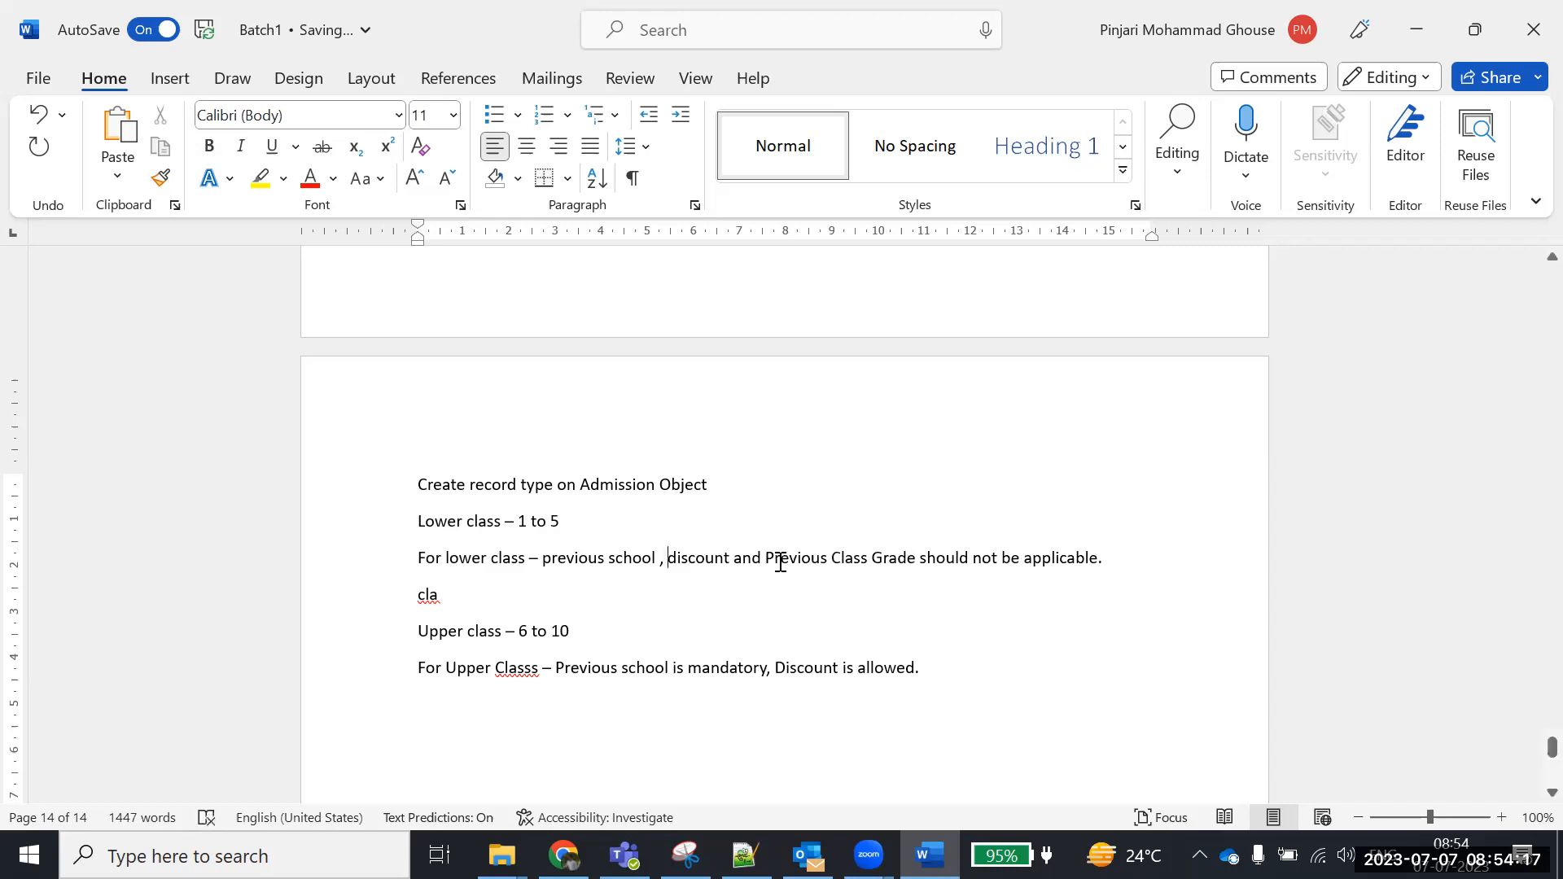
Copy 'Previous Class Grade' and paste it after 'Previous school' in the upper-class rule
drag(766, 558, 899, 559)
key(ctrl+c)
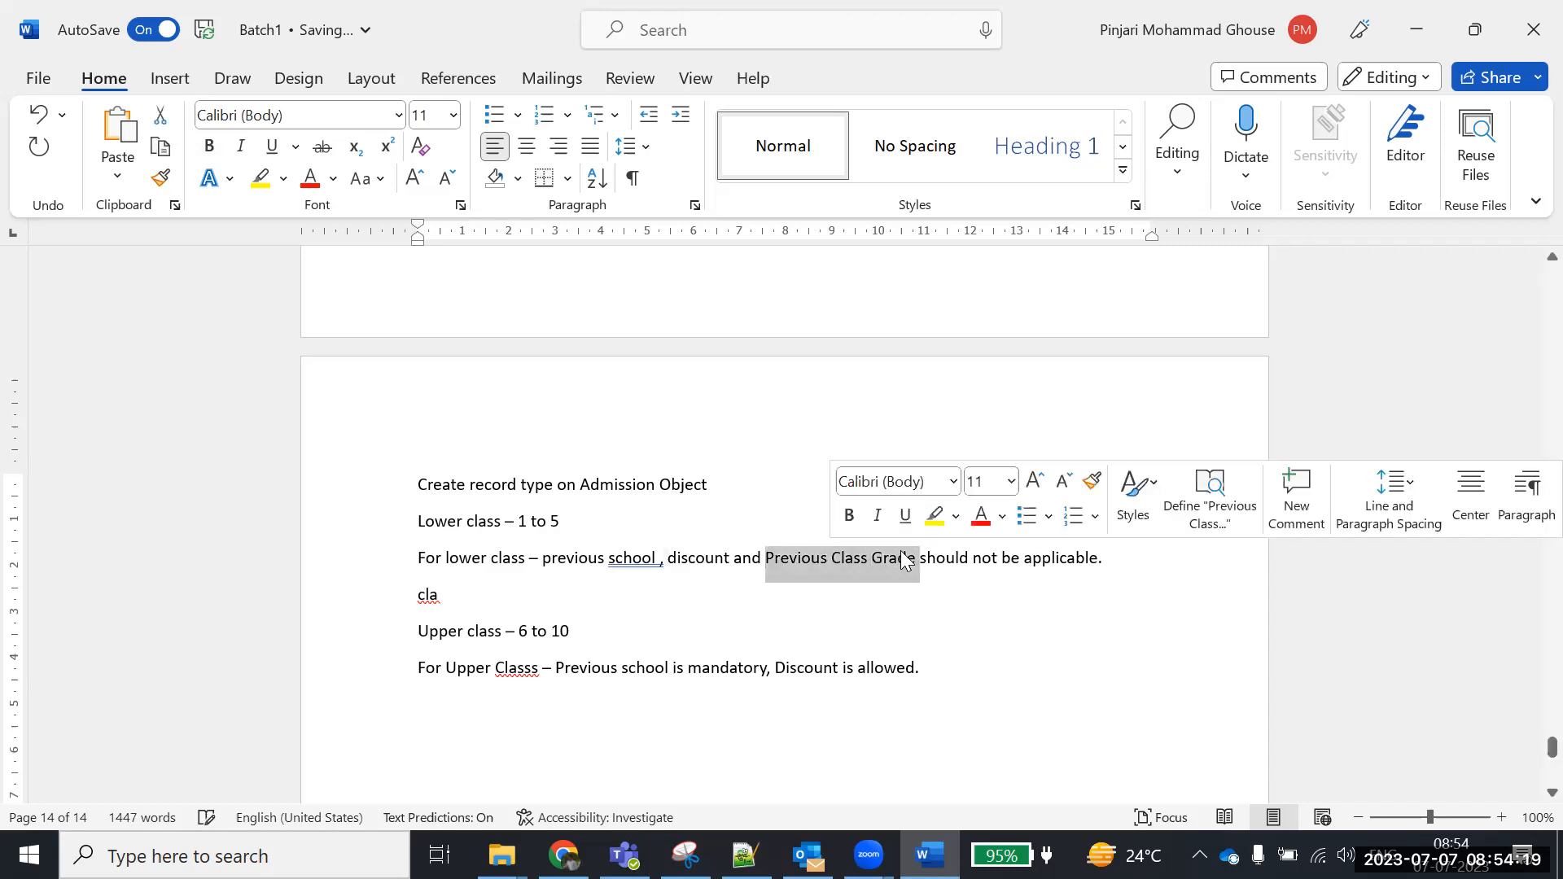
click(671, 668)
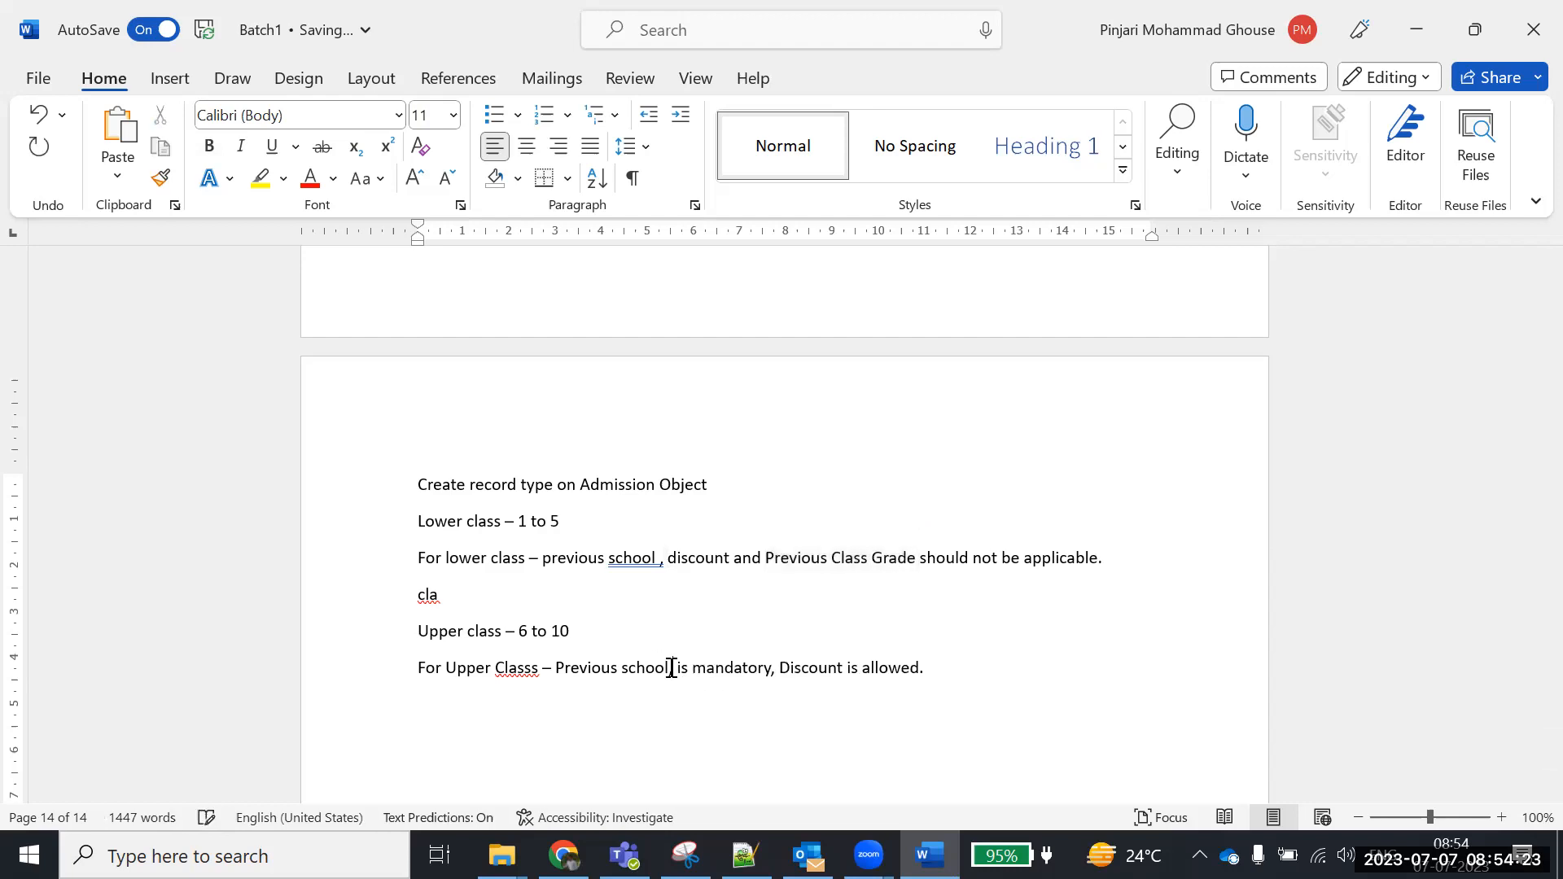
key(ctrl+v)
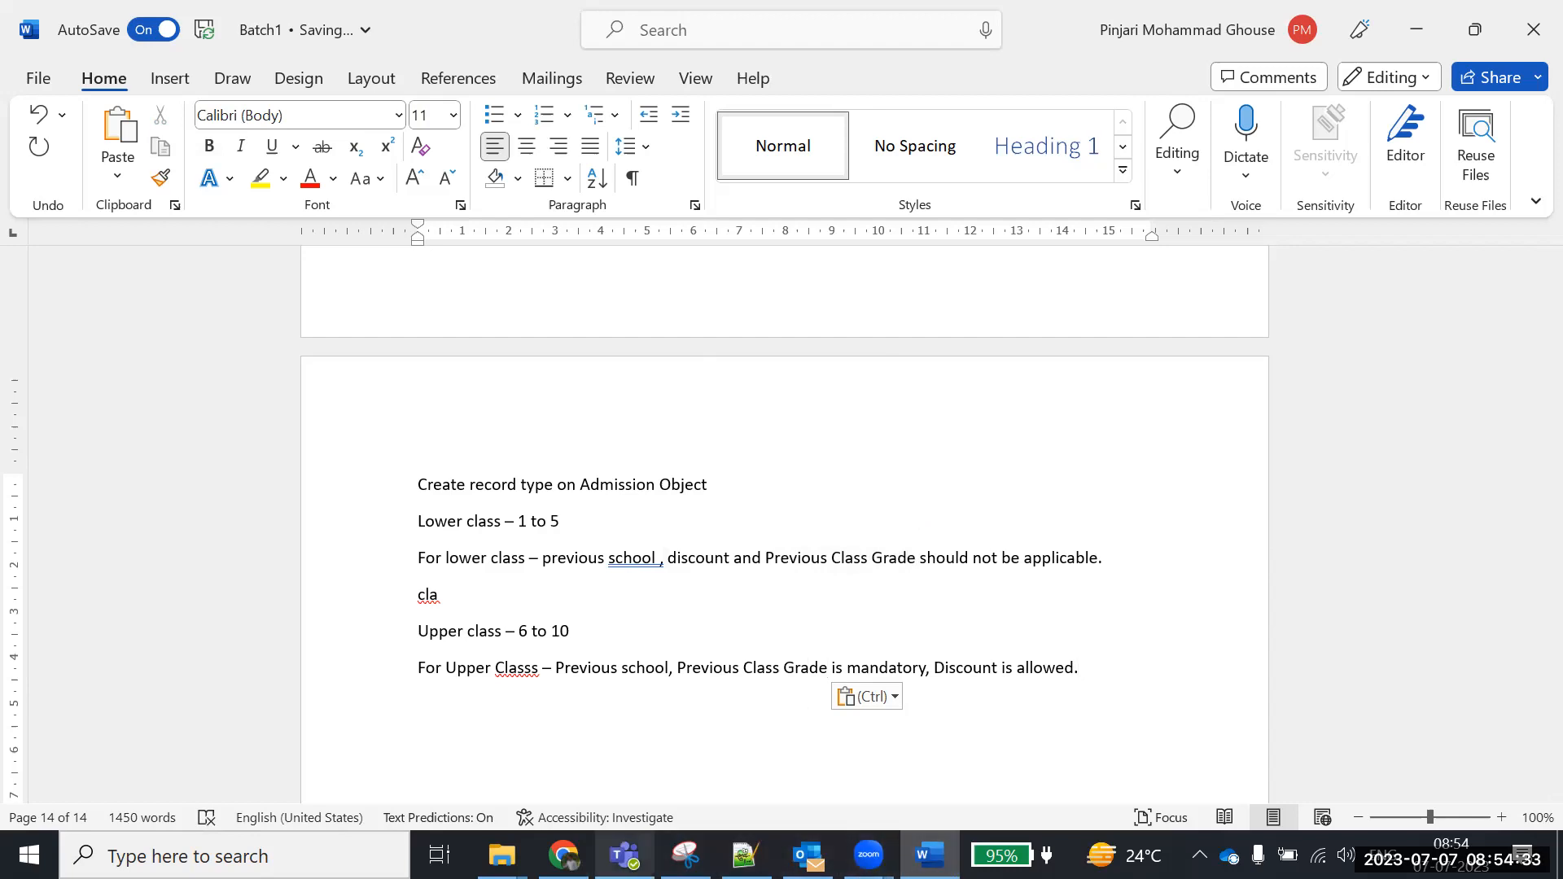
click(563, 855)
click(560, 490)
click(577, 498)
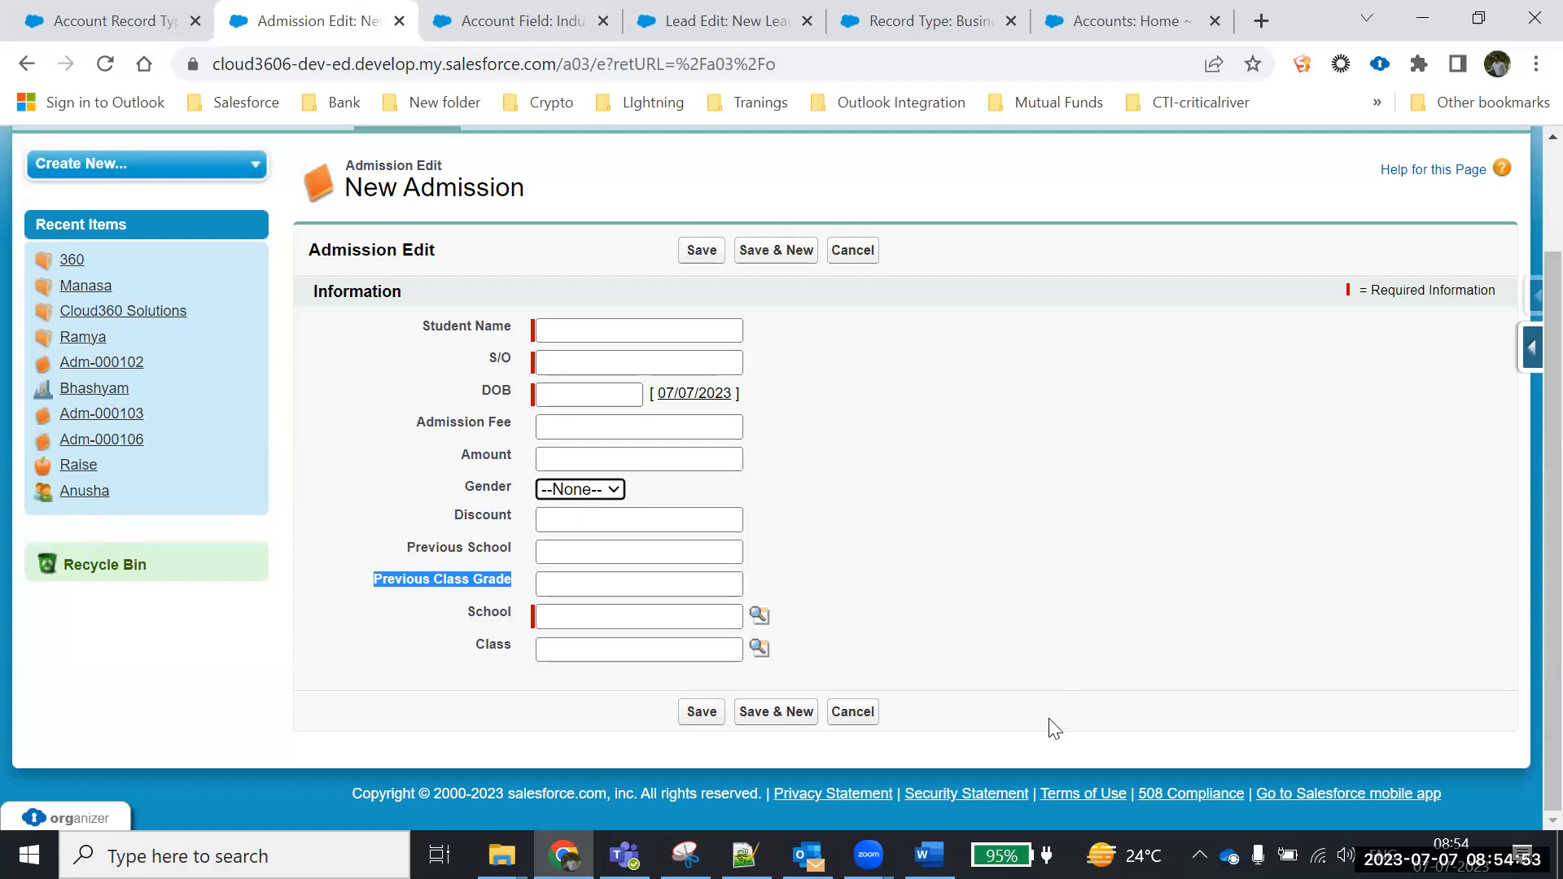
click(929, 855)
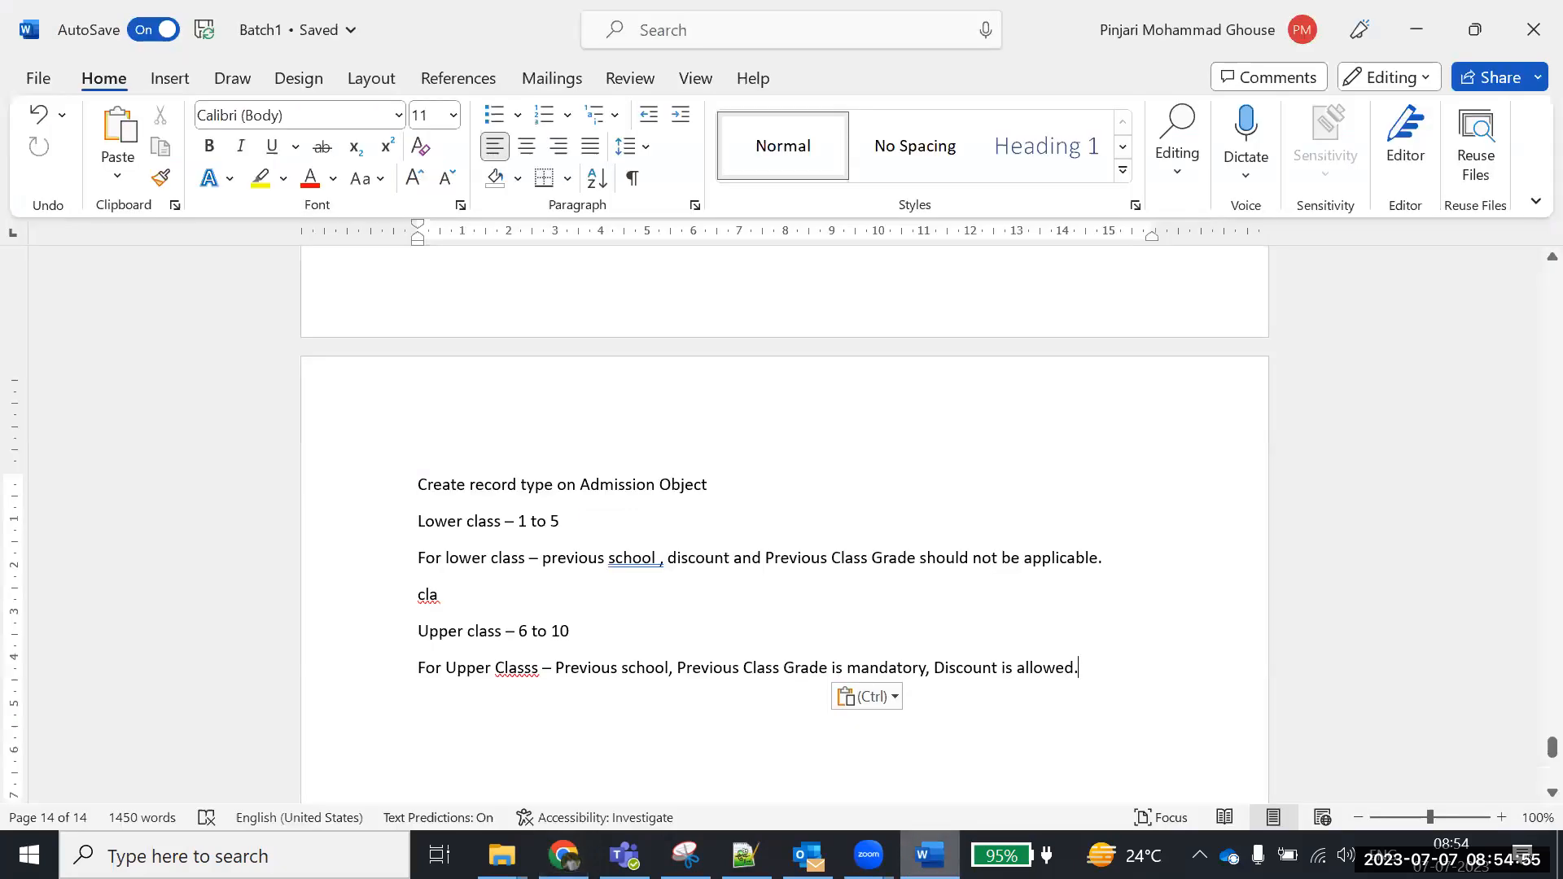
Add the note 'Create one field call payment installments' below the Upper Class line
scroll(1132, 491, down, 2)
key(Return)
key(Return)
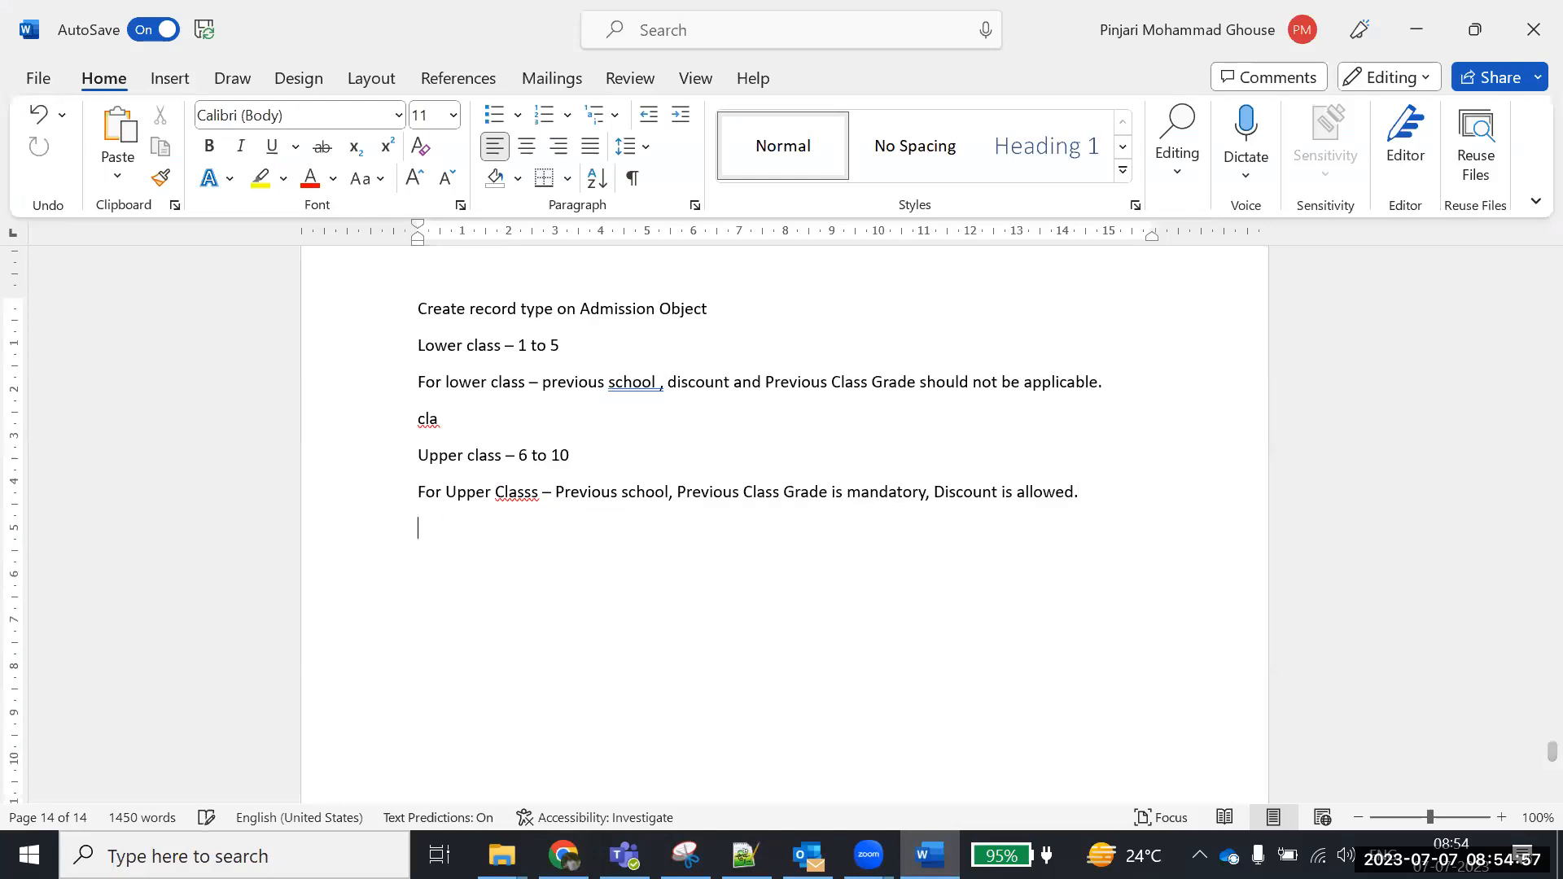
text(Create o)
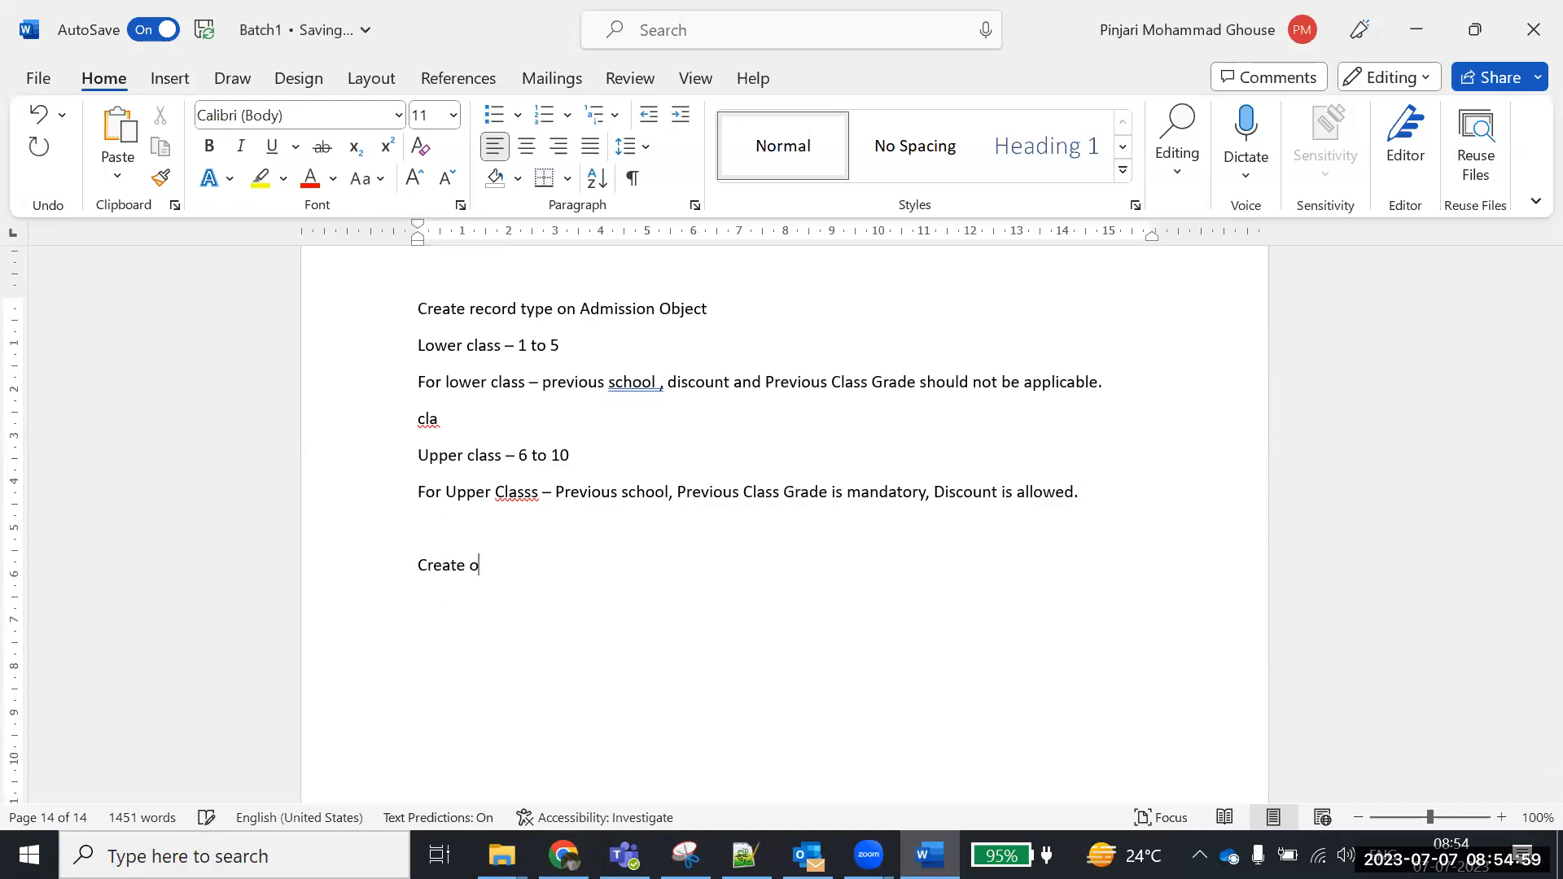
text(ne field call Install)
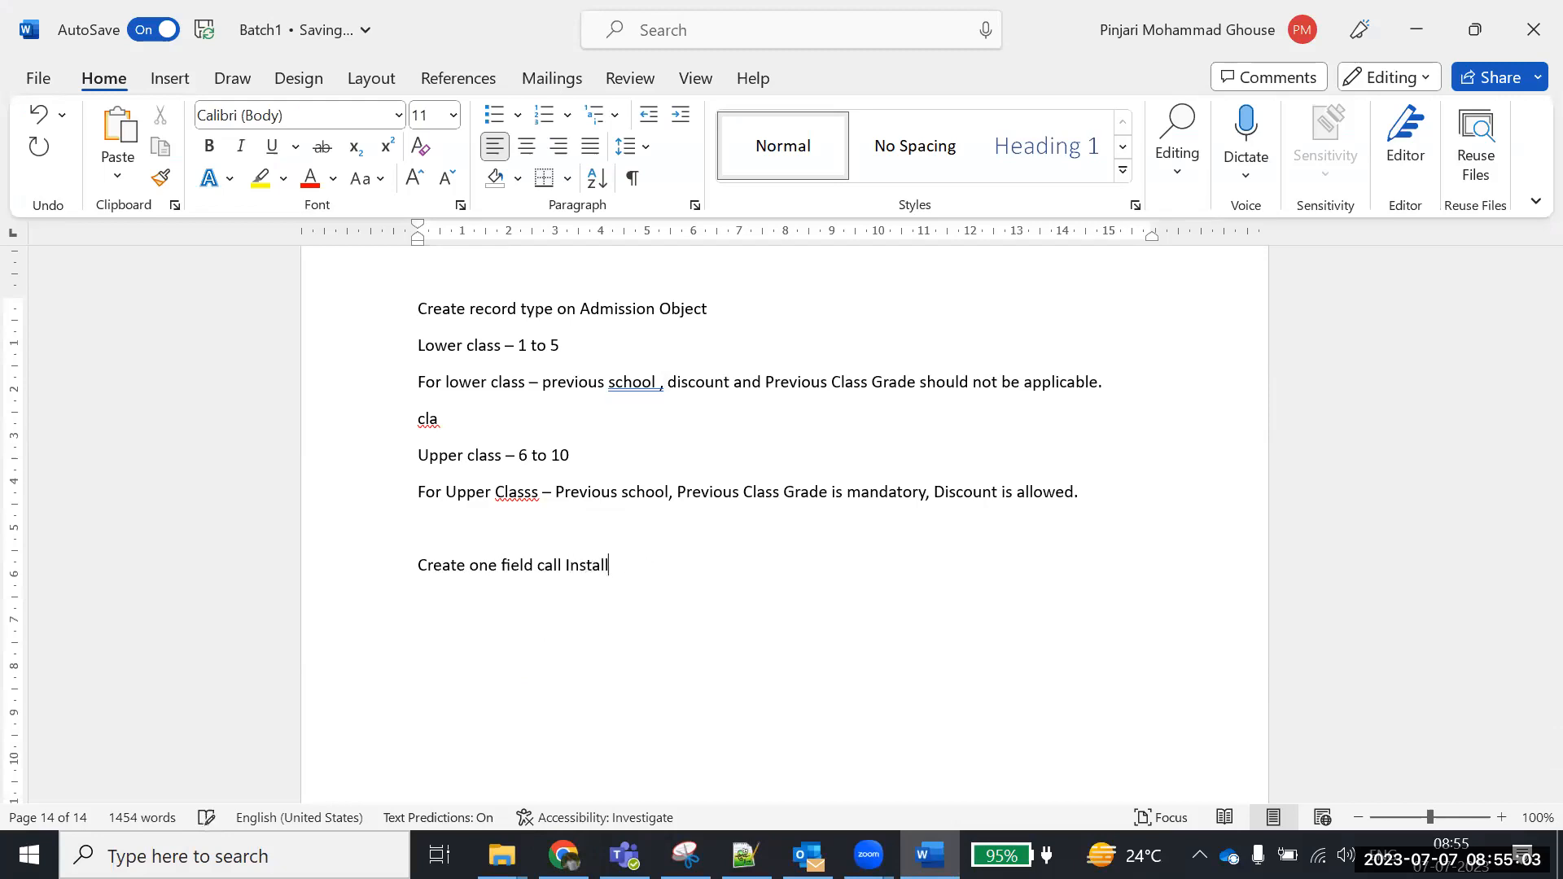
key(BackSpace)
key(BackSpace)
key(BackSpace)
key(BackSpace)
key(BackSpace)
key(BackSpace)
text(payment install men)
key(BackSpace)
key(BackSpace)
key(BackSpace)
key(BackSpace)
text(mets)
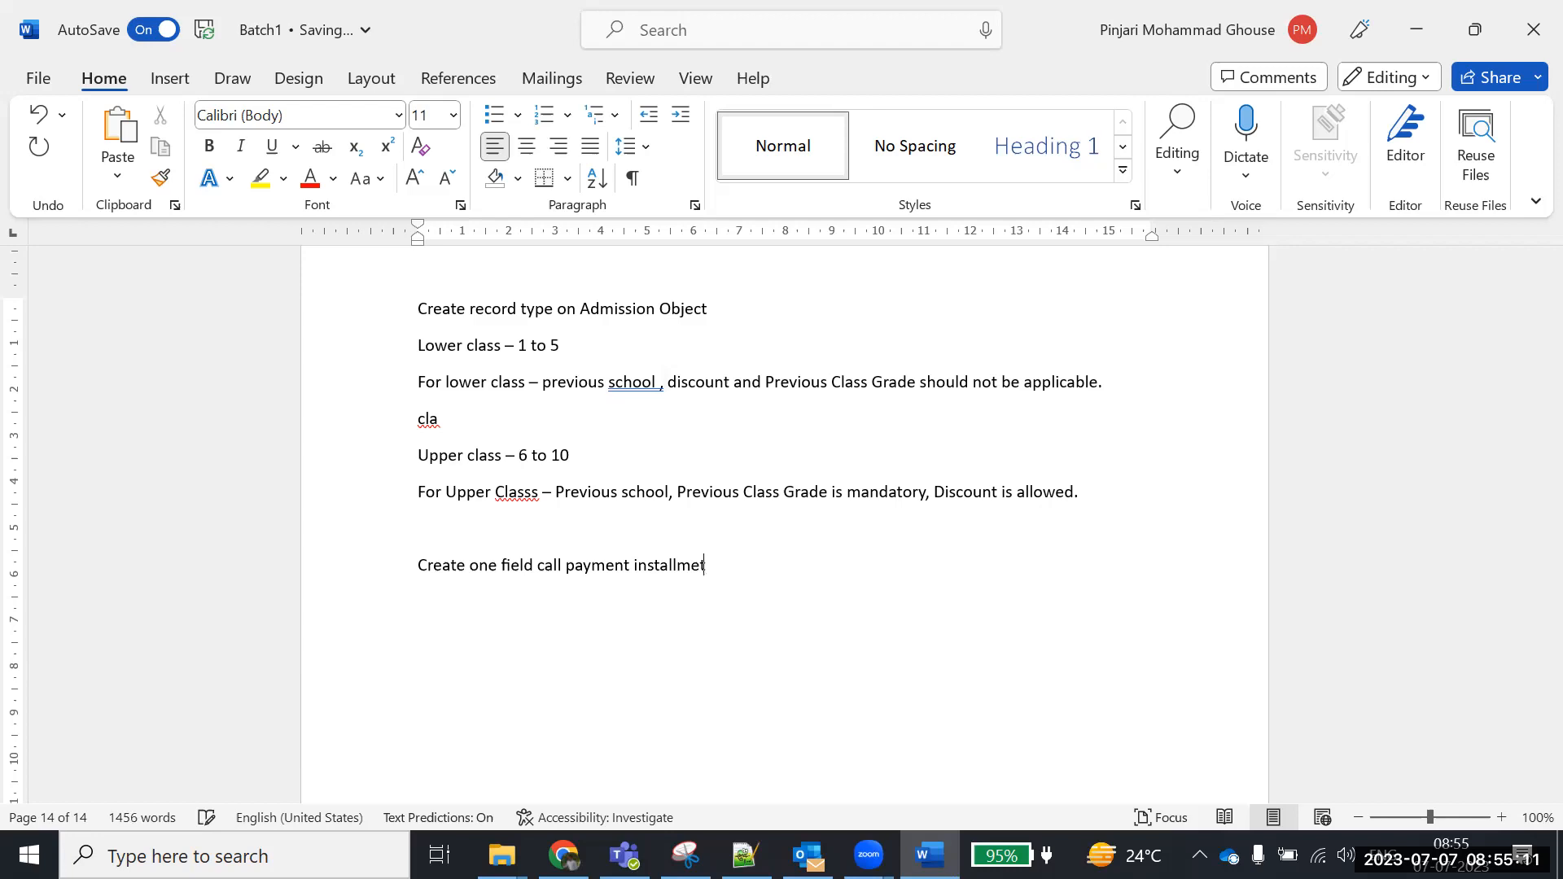
key(BackSpace)
text(nts.)
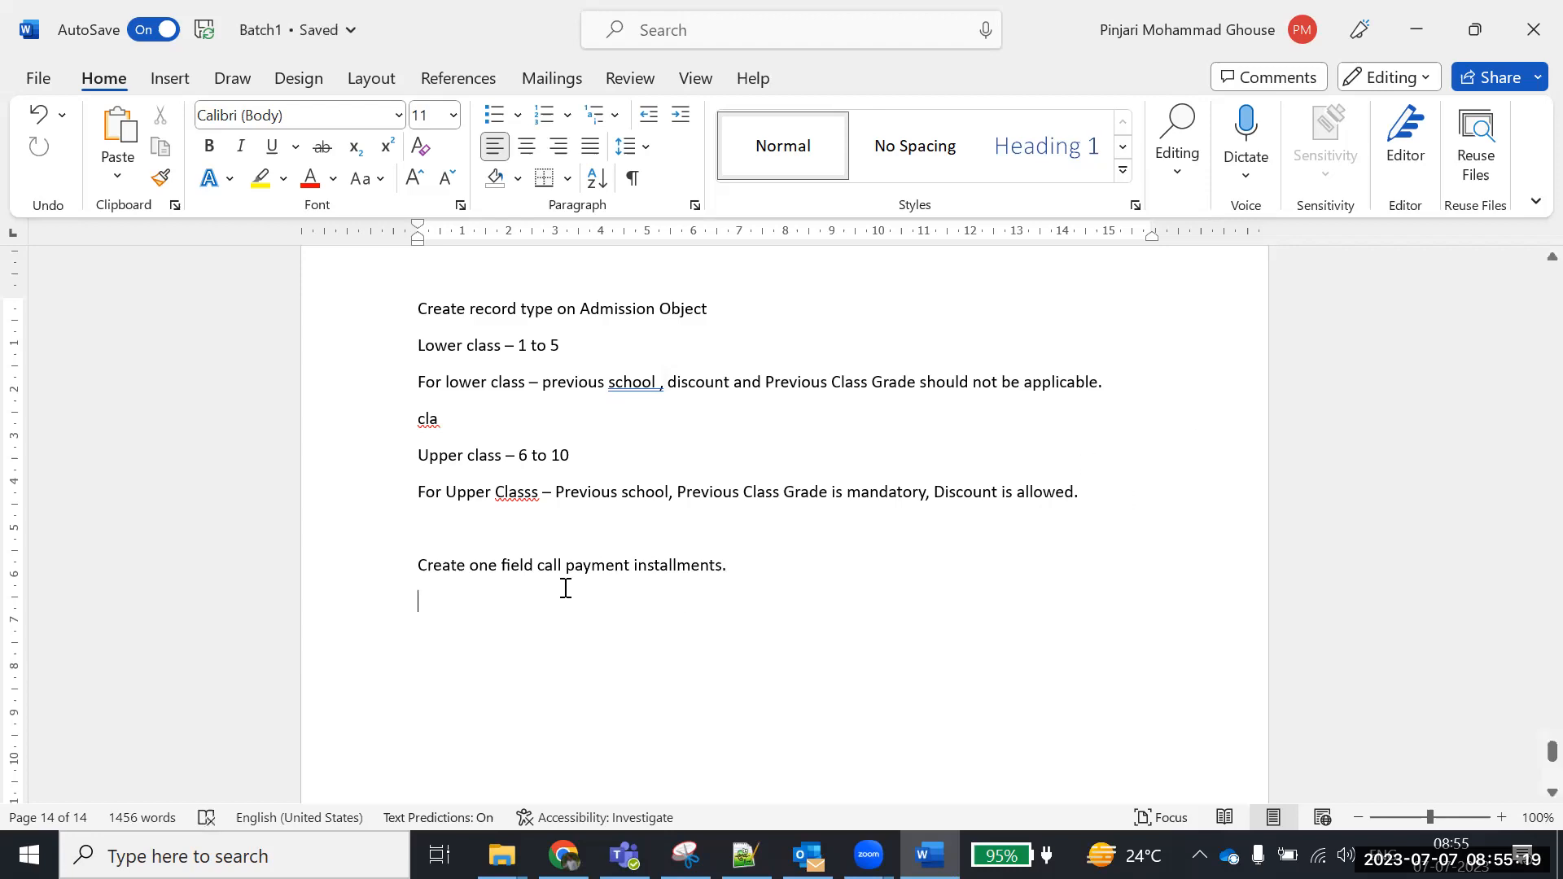
Make the note a picklist field with quotes around "payment installments"
click(735, 575)
key(Return)
text(Pic)
key(BackSpace)
key(BackSpace)
key(BackSpace)
click(504, 565)
text(picklist)
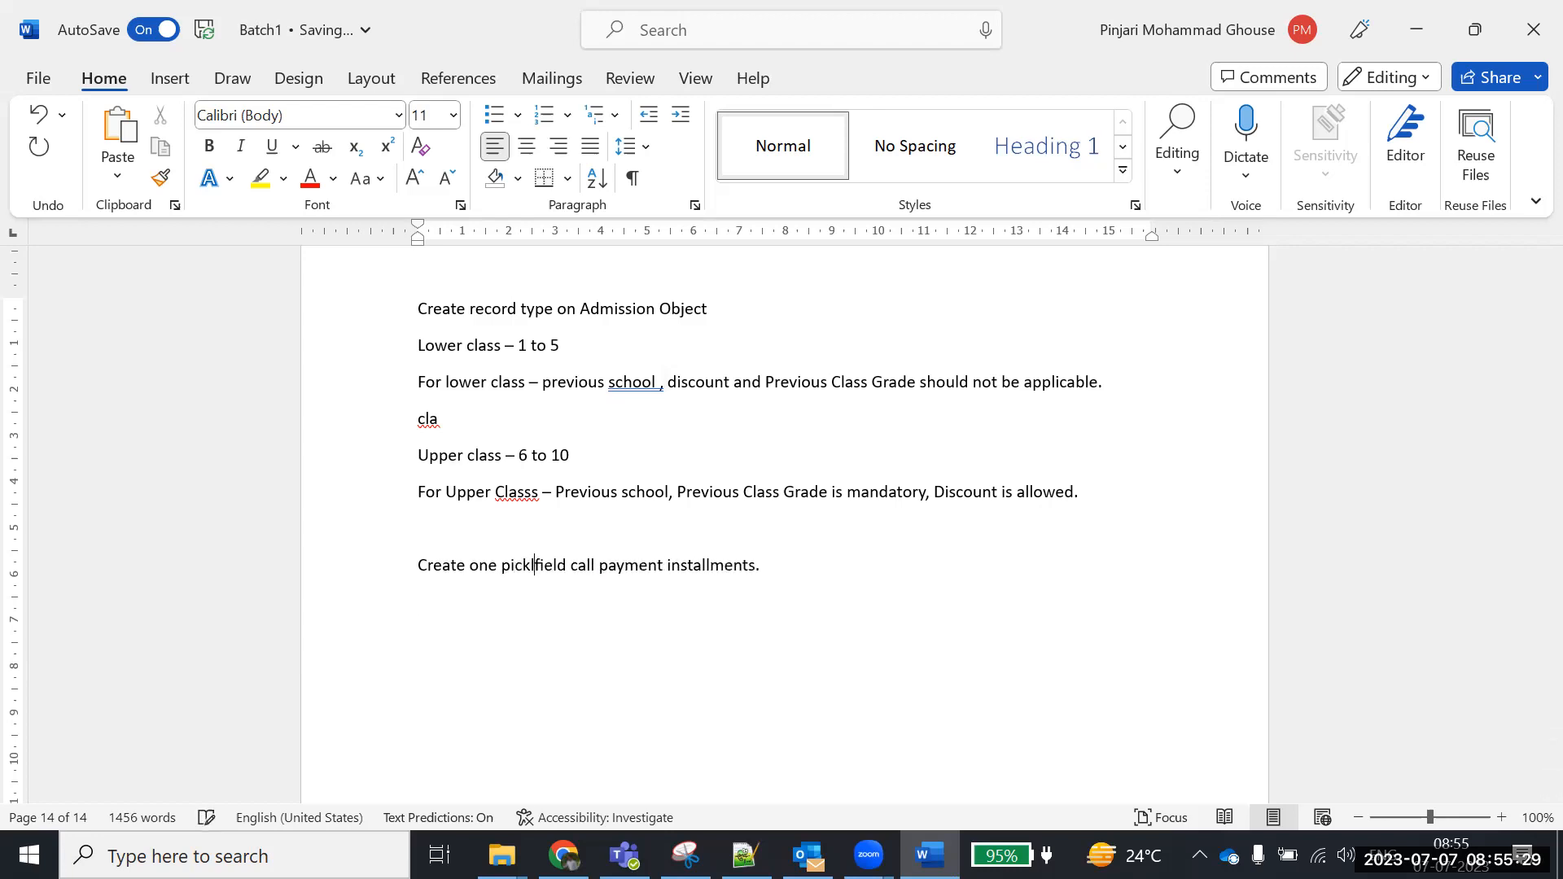
click(619, 565)
text(")
click(781, 565)
text(")
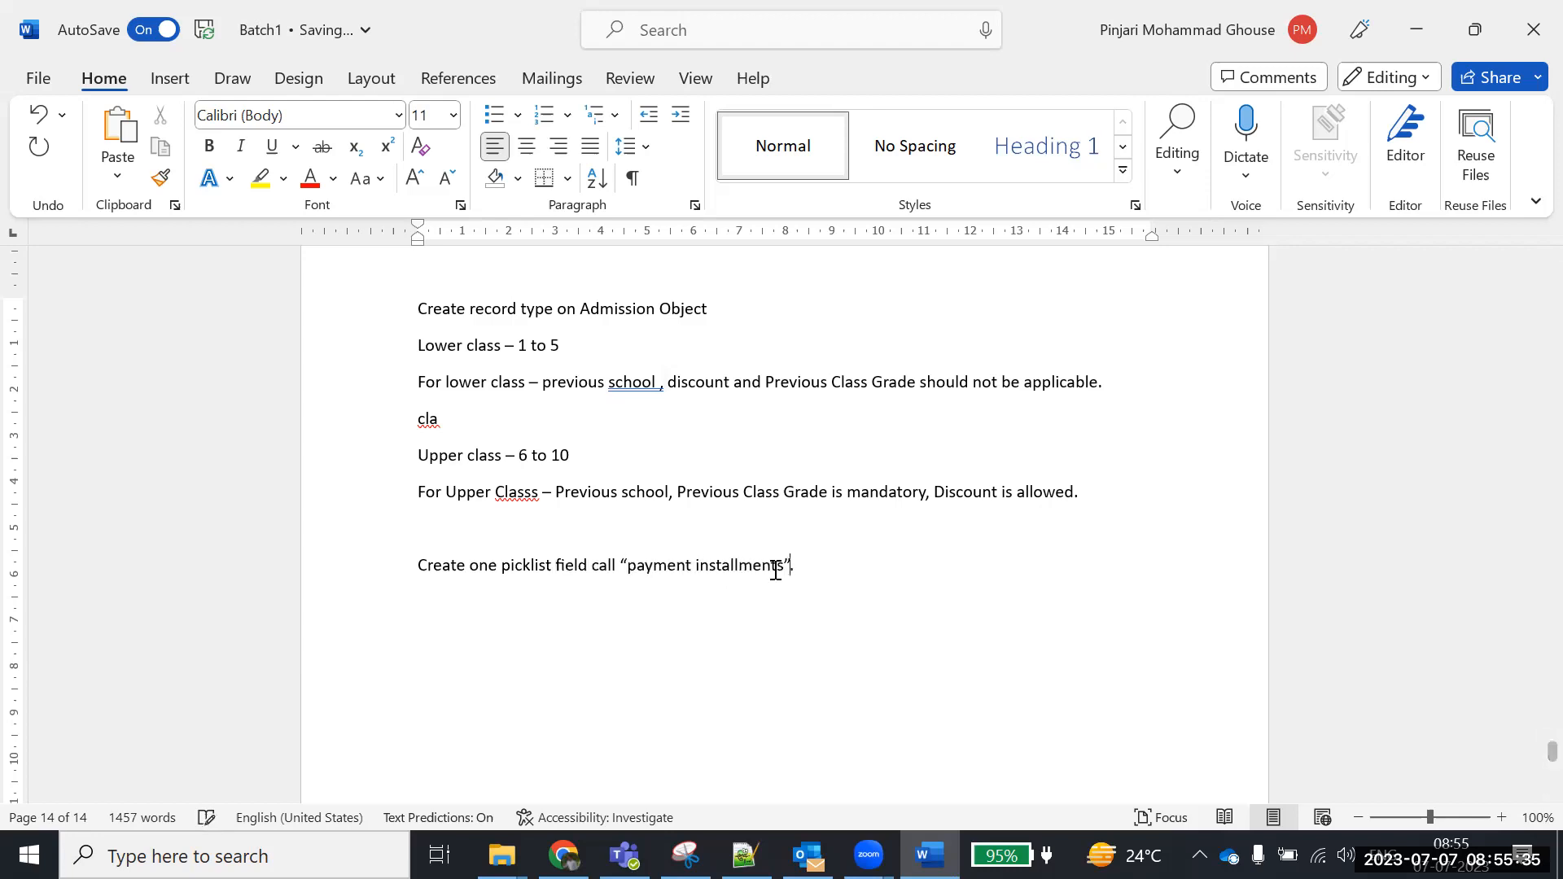
Start a 'Value:' list with Monthly and Quarterly on separate lines
key(Return)
text(Value)
text(:)
key(Return)
text(Months)
key(BackSpace)
text(lu)
key(BackSpace)
text(y,Qu)
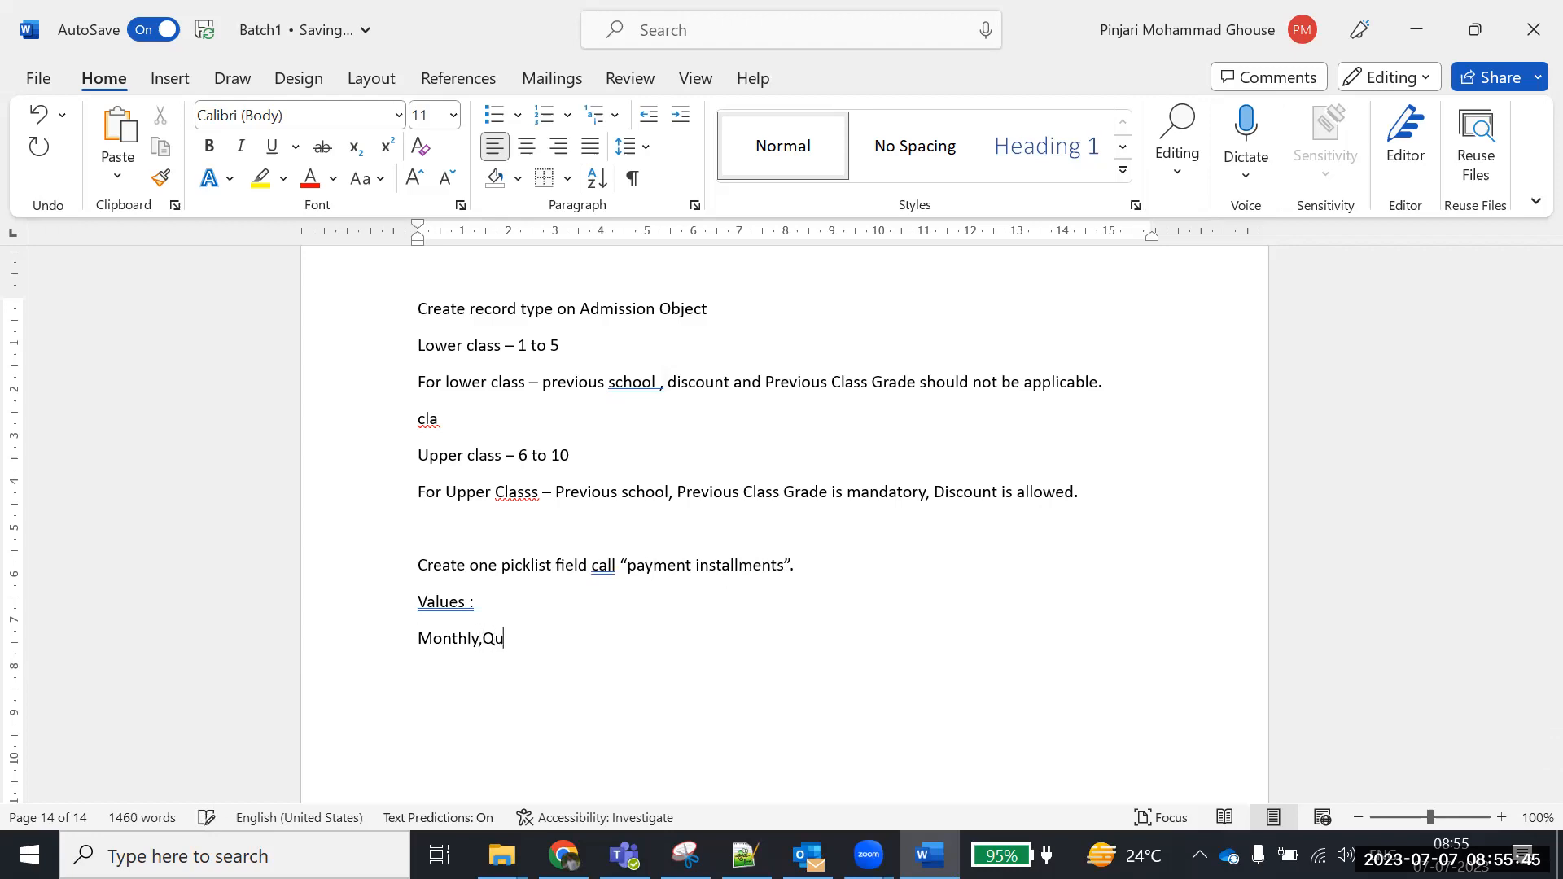
text(arte)
key(Left)
key(Left)
key(Left)
key(Return)
Add Halfyearly and Yearly to the values list and remove the comma after Monthly
click(543, 669)
key(Return)
text(Hal)
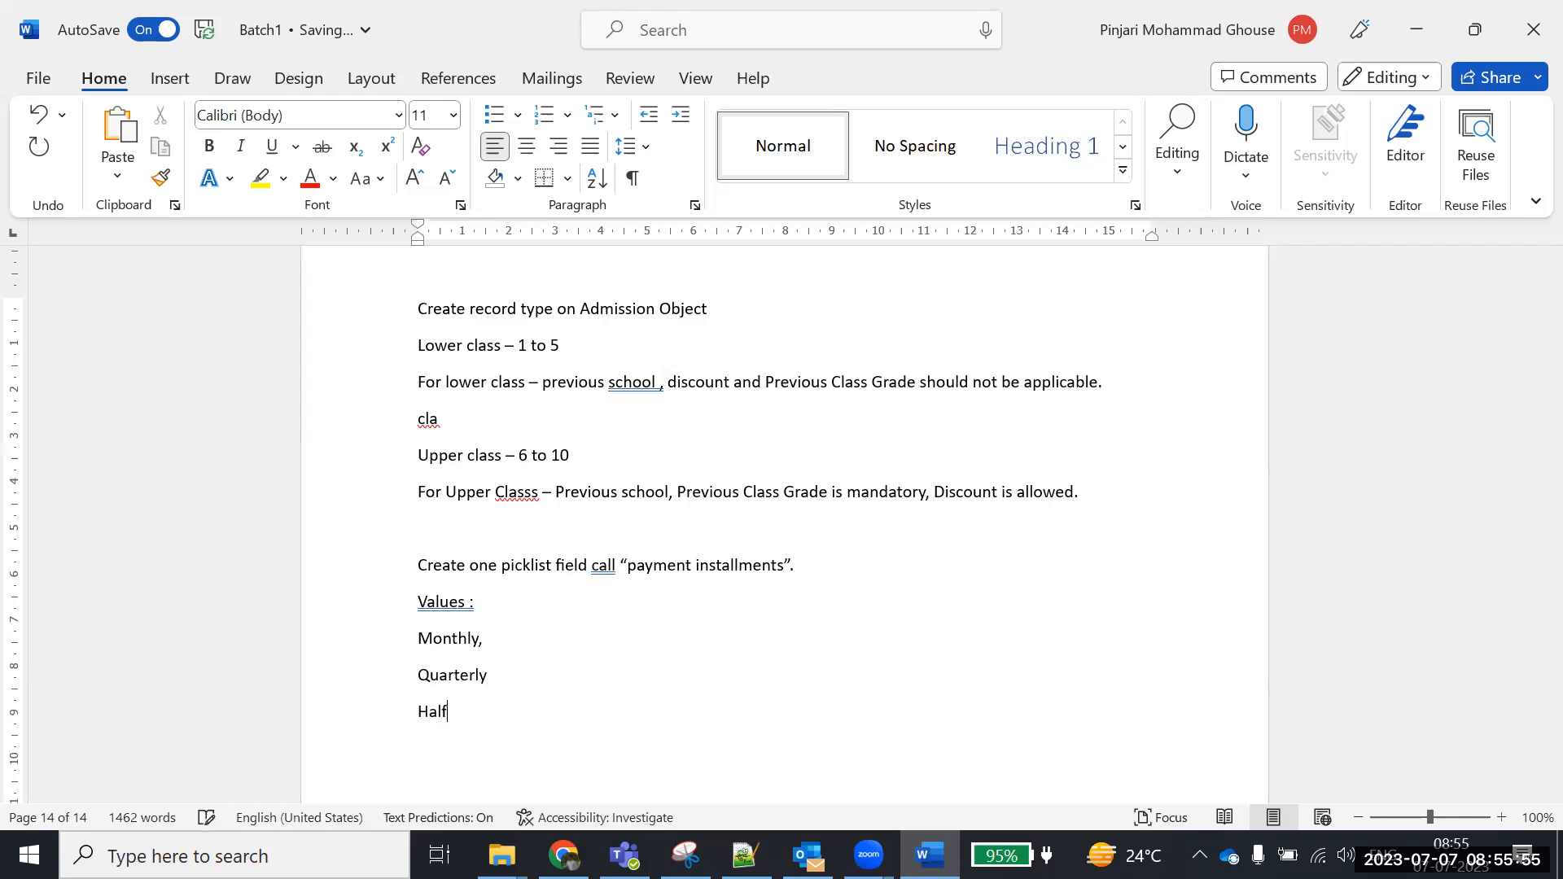
text(fyearly)
key(Return)
text(Yearly)
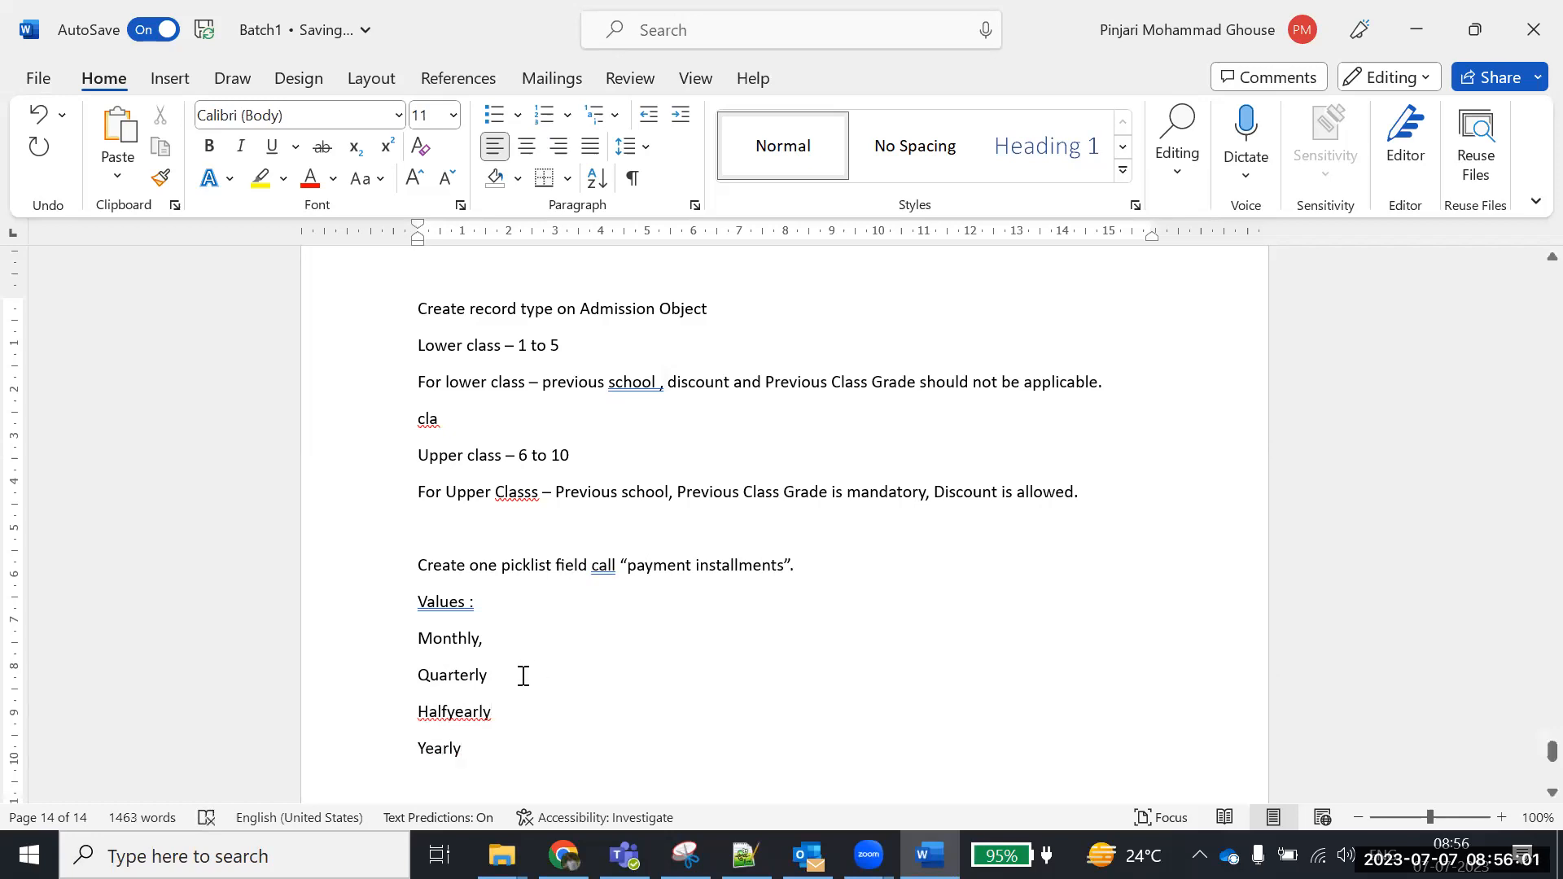
scroll(489, 698, down, 1)
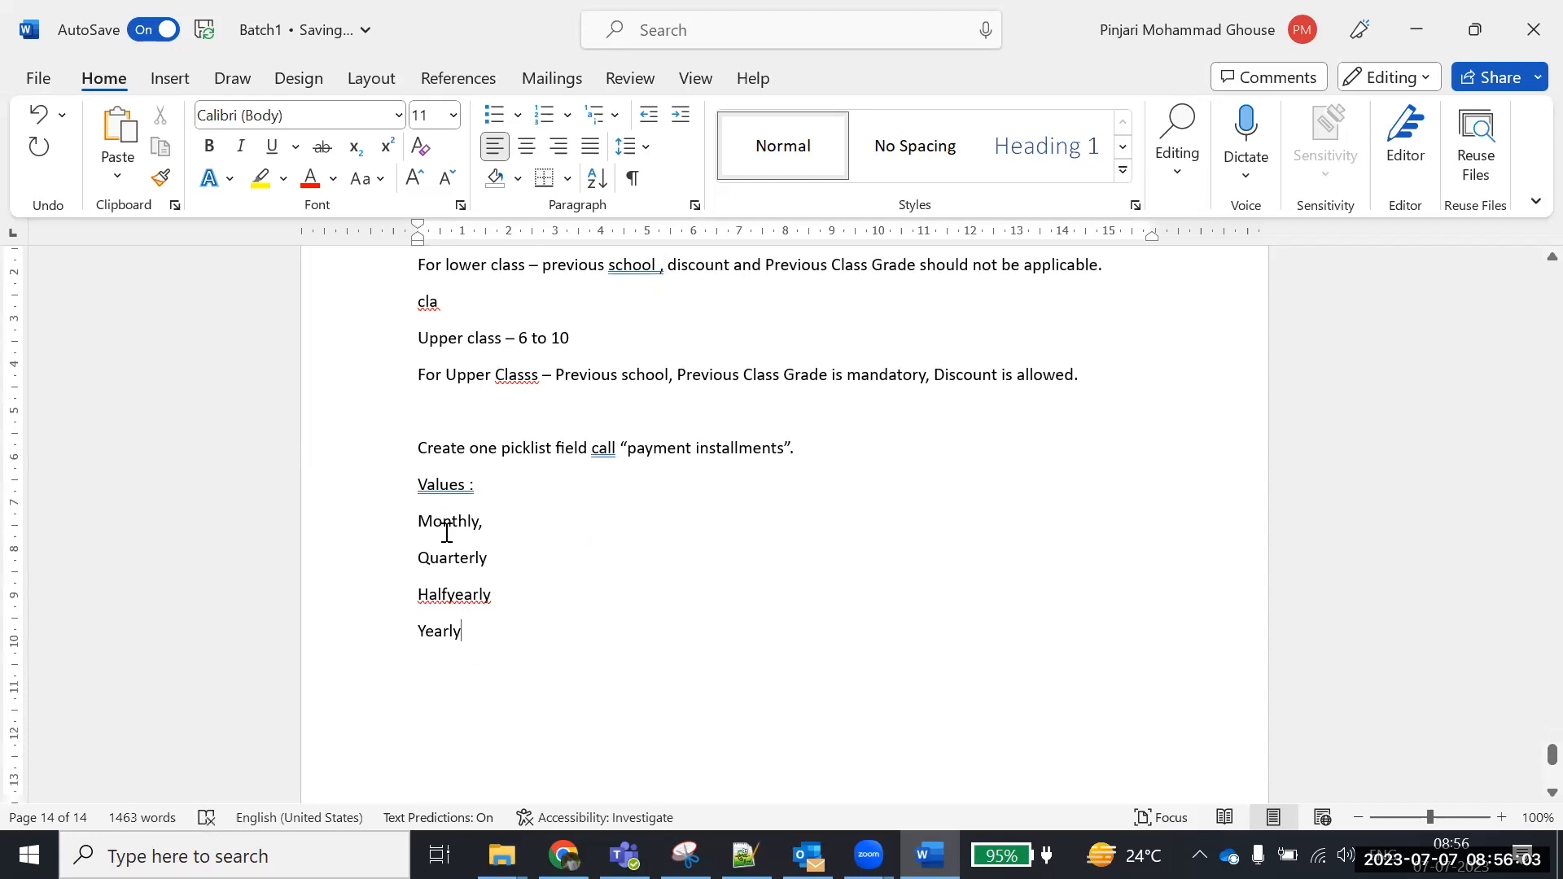
click(489, 521)
key(BackSpace)
scroll(733, 524, up, 1)
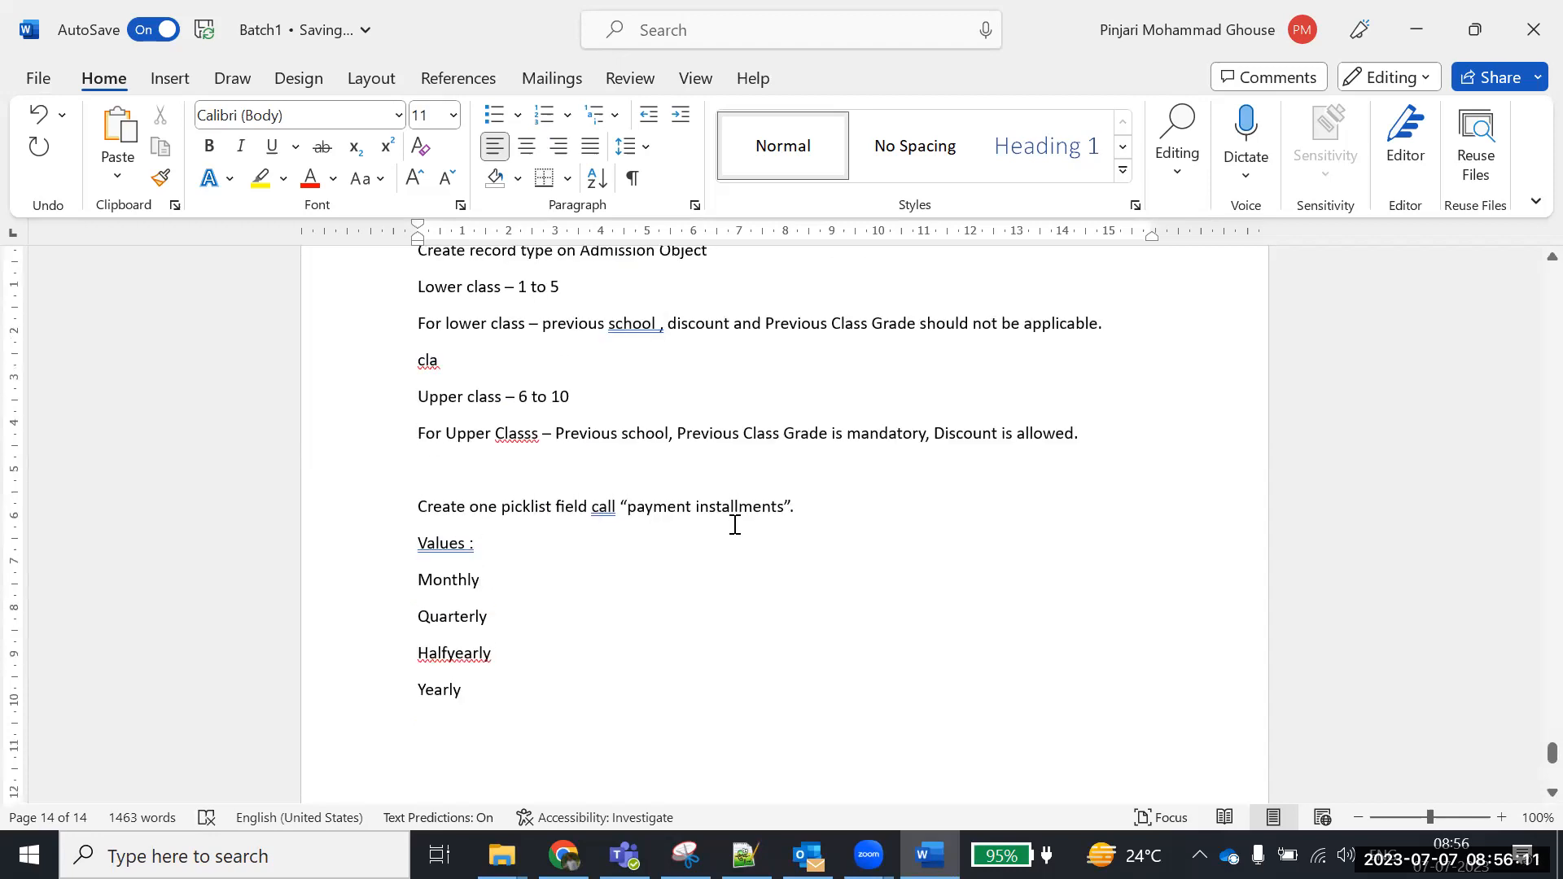
Replace 'cla' with the lower-class line 'Payment Installment - halfyearly and yearly'
click(452, 359)
key(BackSpace)
key(BackSpace)
text(Payment Insa)
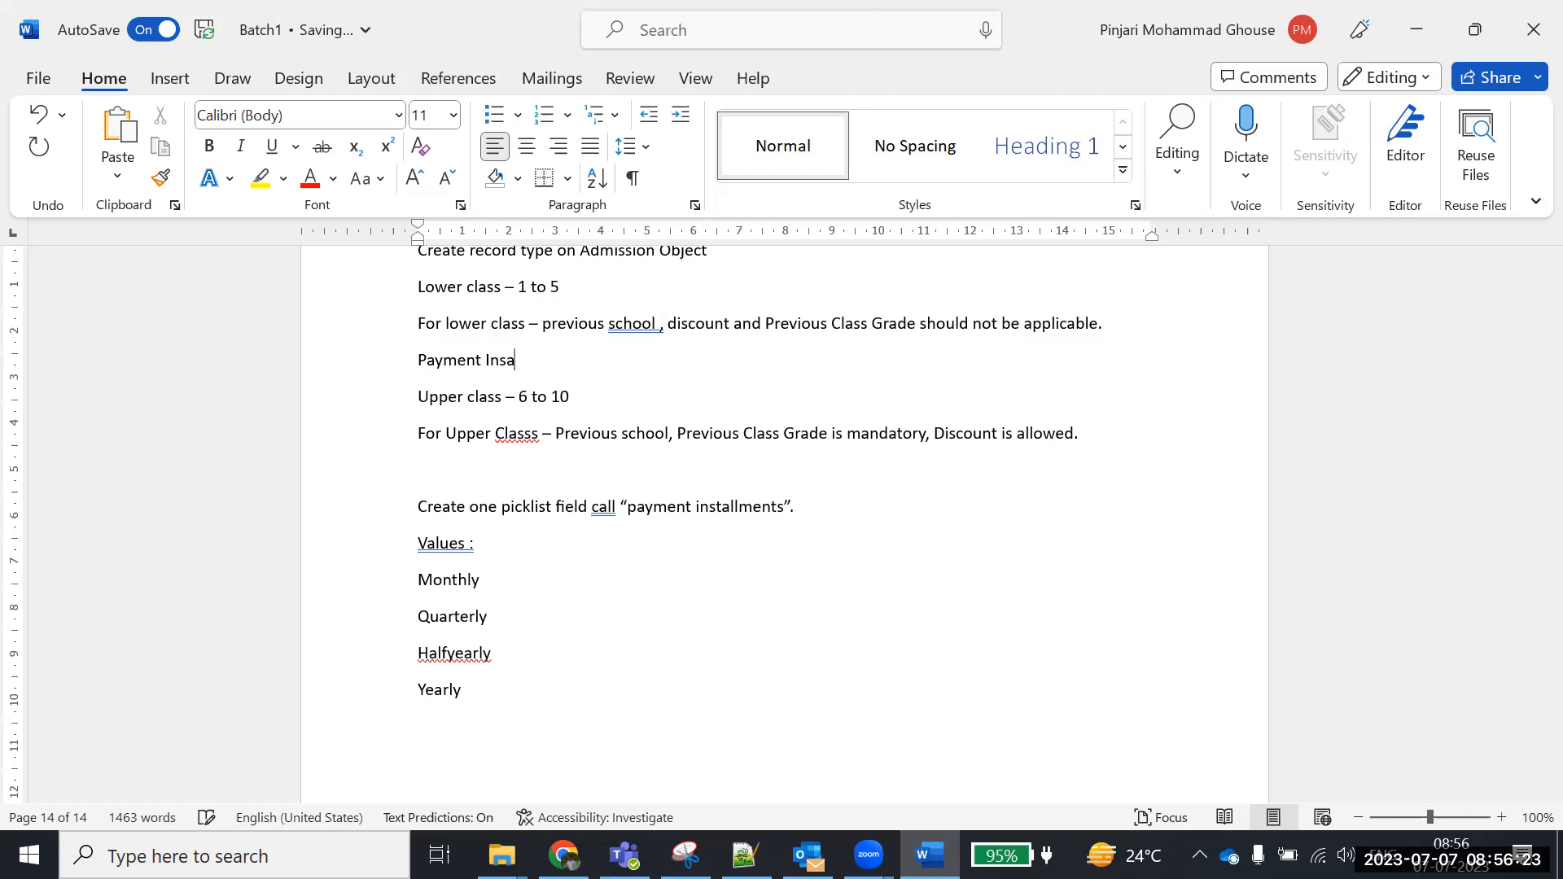
key(BackSpace)
text(tall man)
key(BackSpace)
key(BackSpace)
key(BackSpace)
key(BackSpace)
text(ment)
text( - ha)
text(lf)
text(year)
text(ly and yearly)
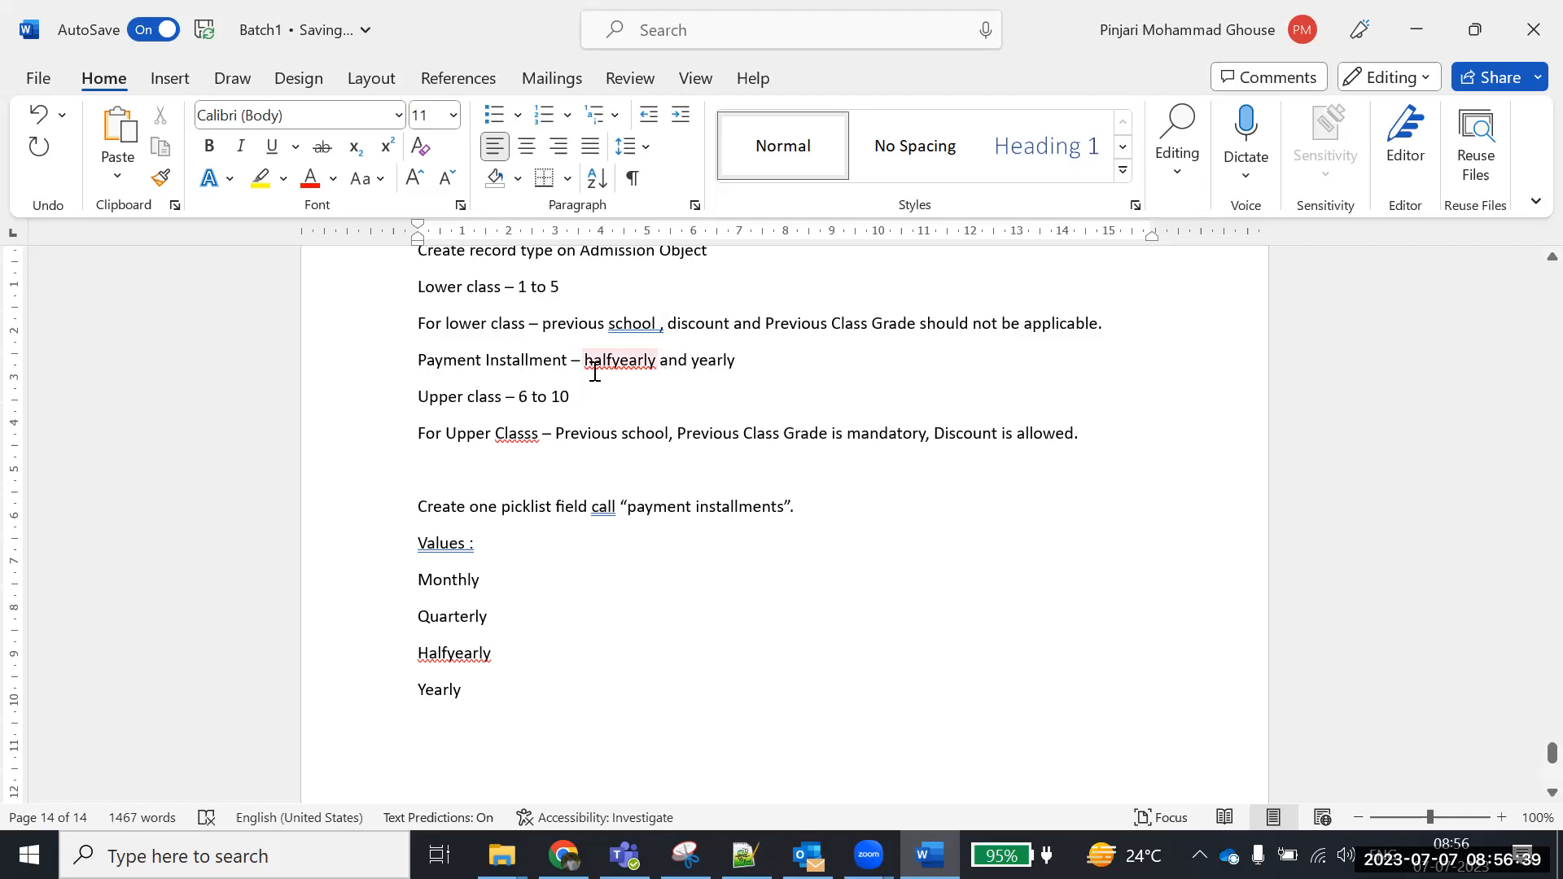
drag(448, 323, 558, 332)
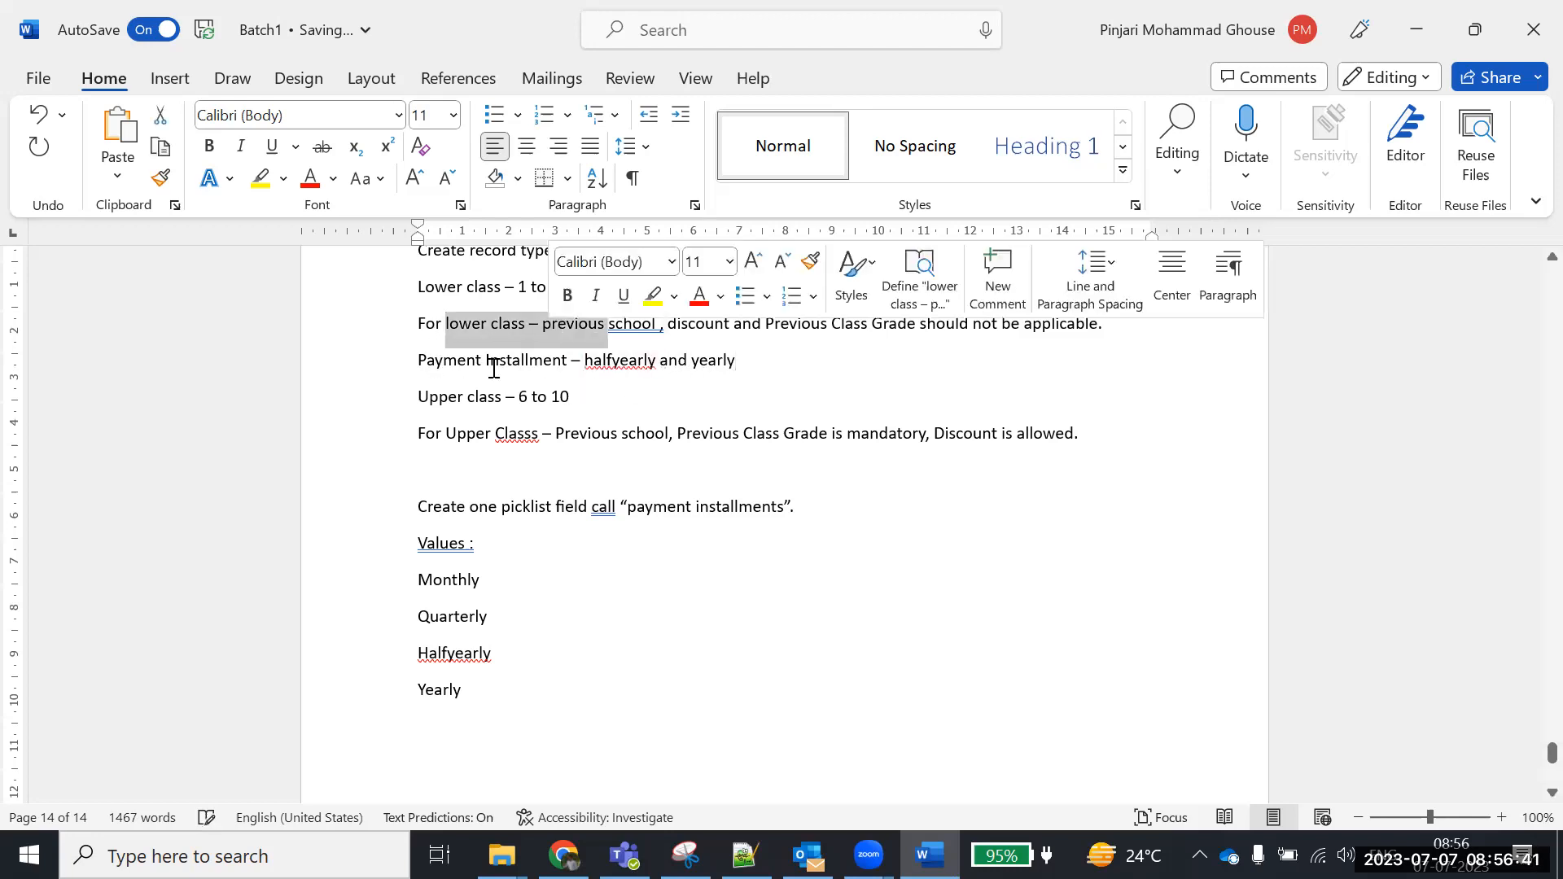
Copy that line below the Upper Class rule and add 'monthly, quarterly' before halfyearly
drag(422, 356, 737, 359)
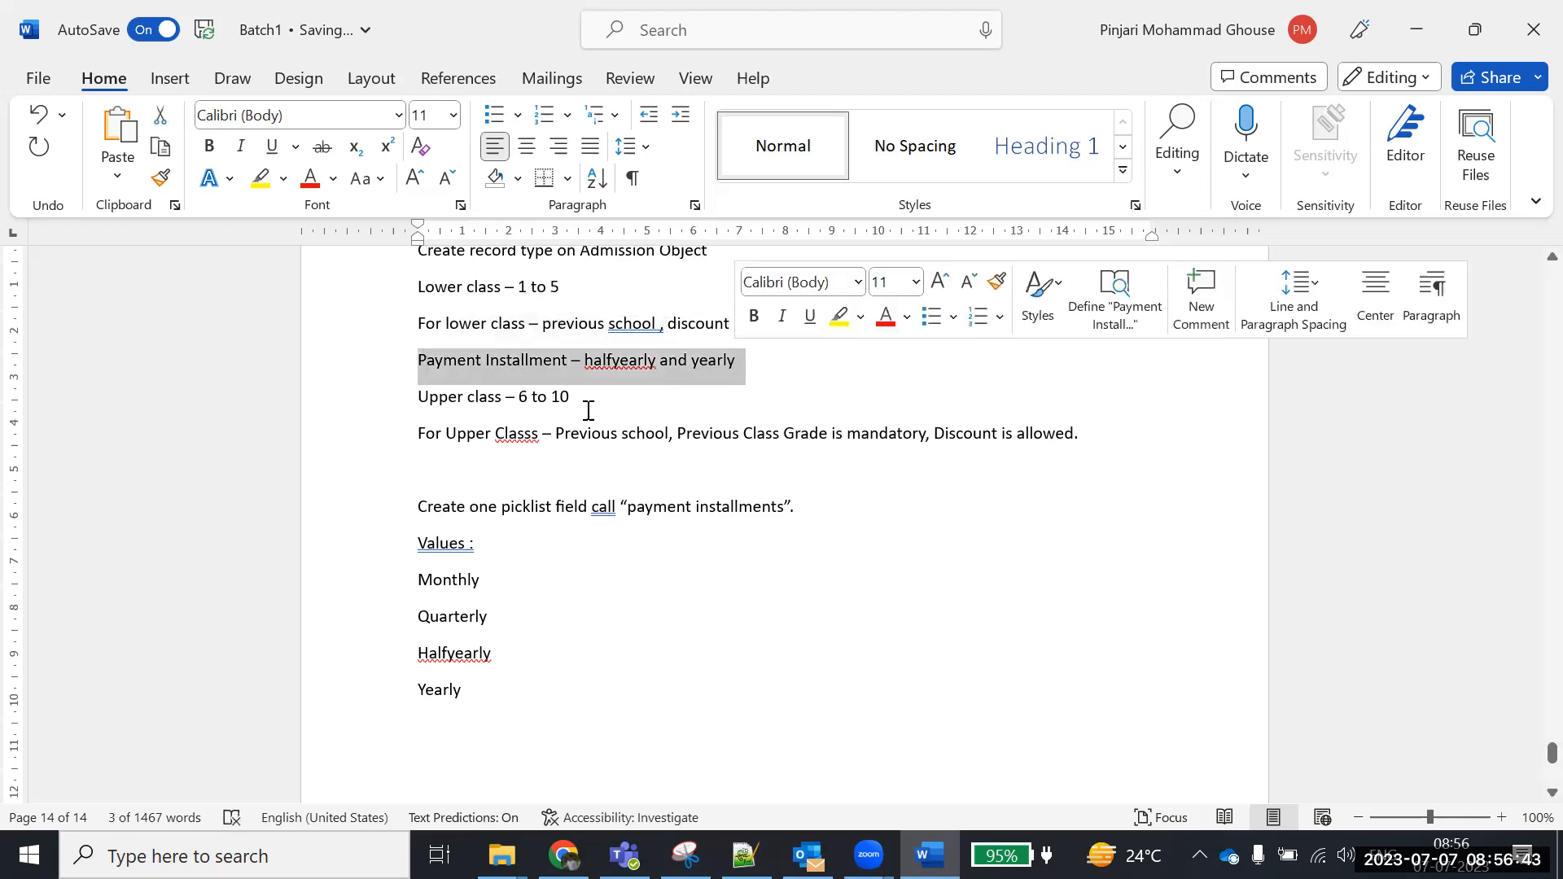
click(446, 462)
drag(422, 364, 812, 364)
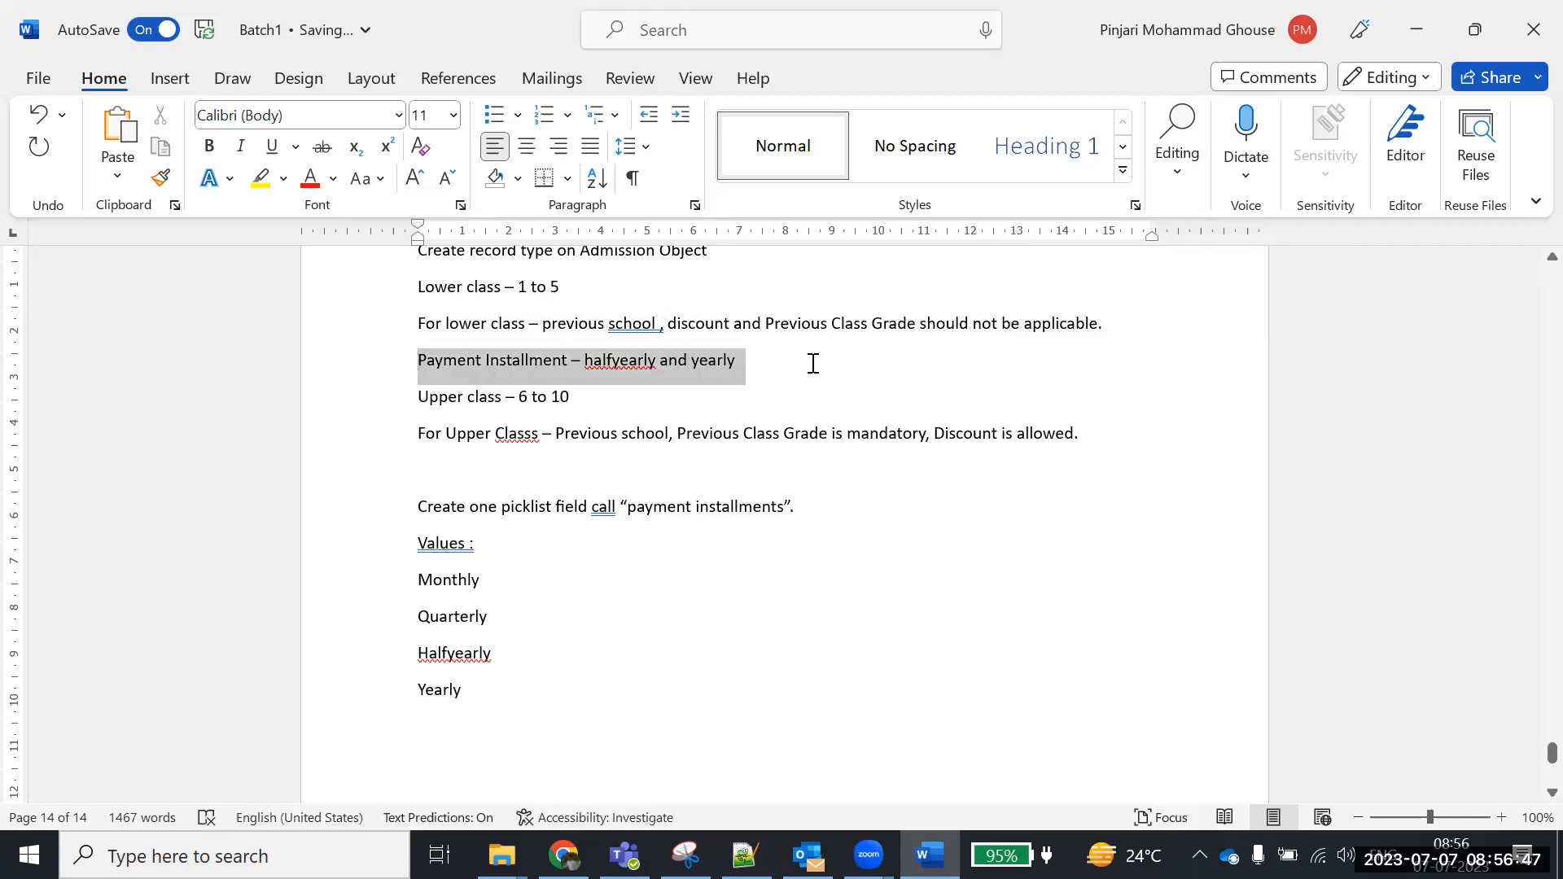
key(ctrl+c)
click(495, 472)
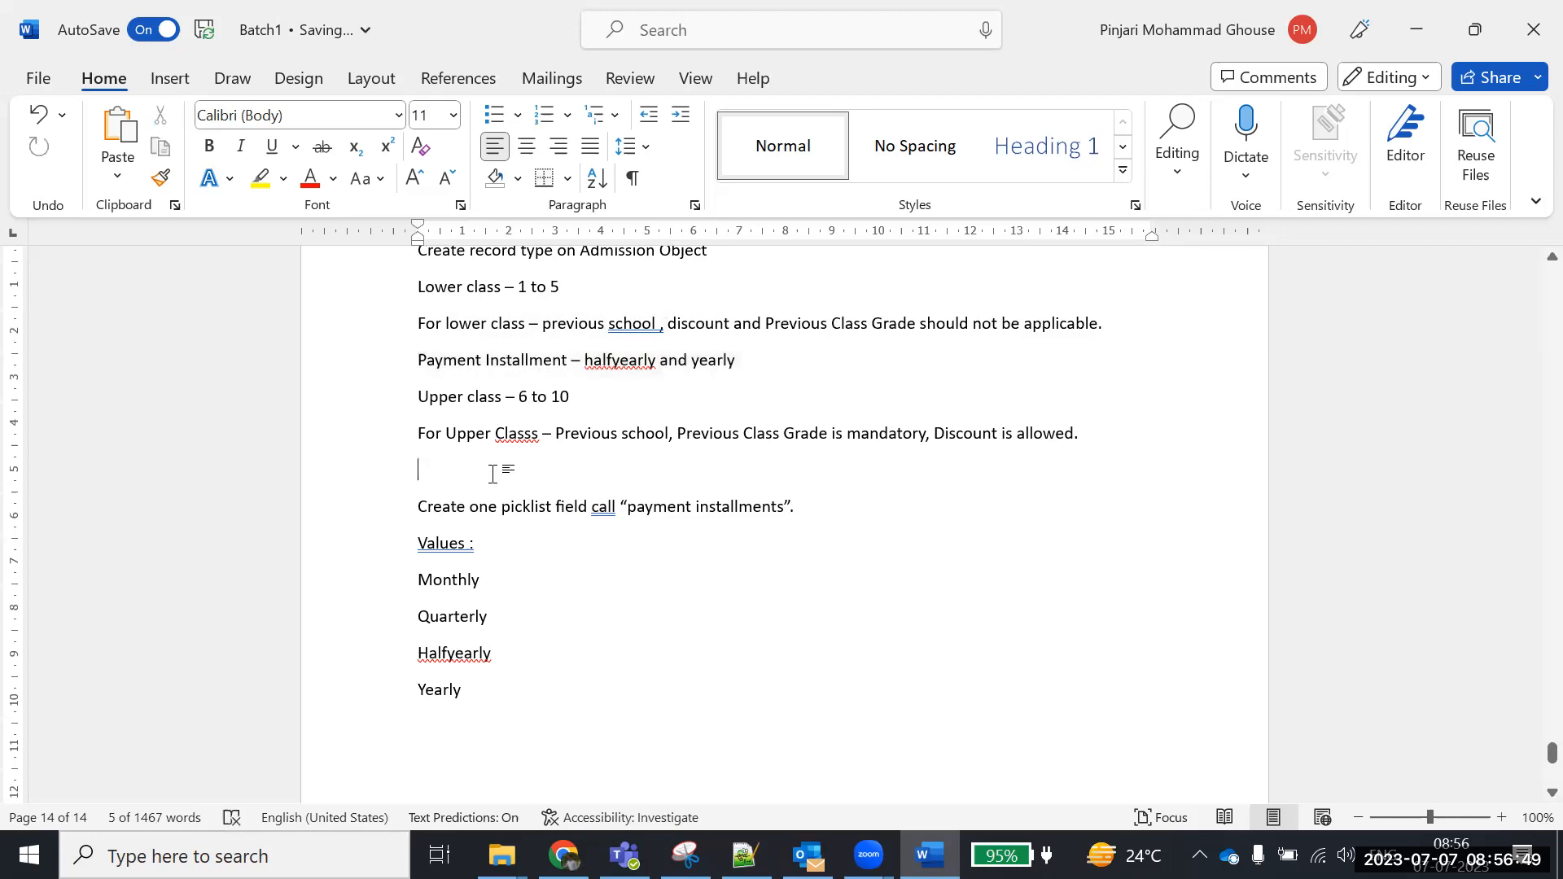
key(ctrl+v)
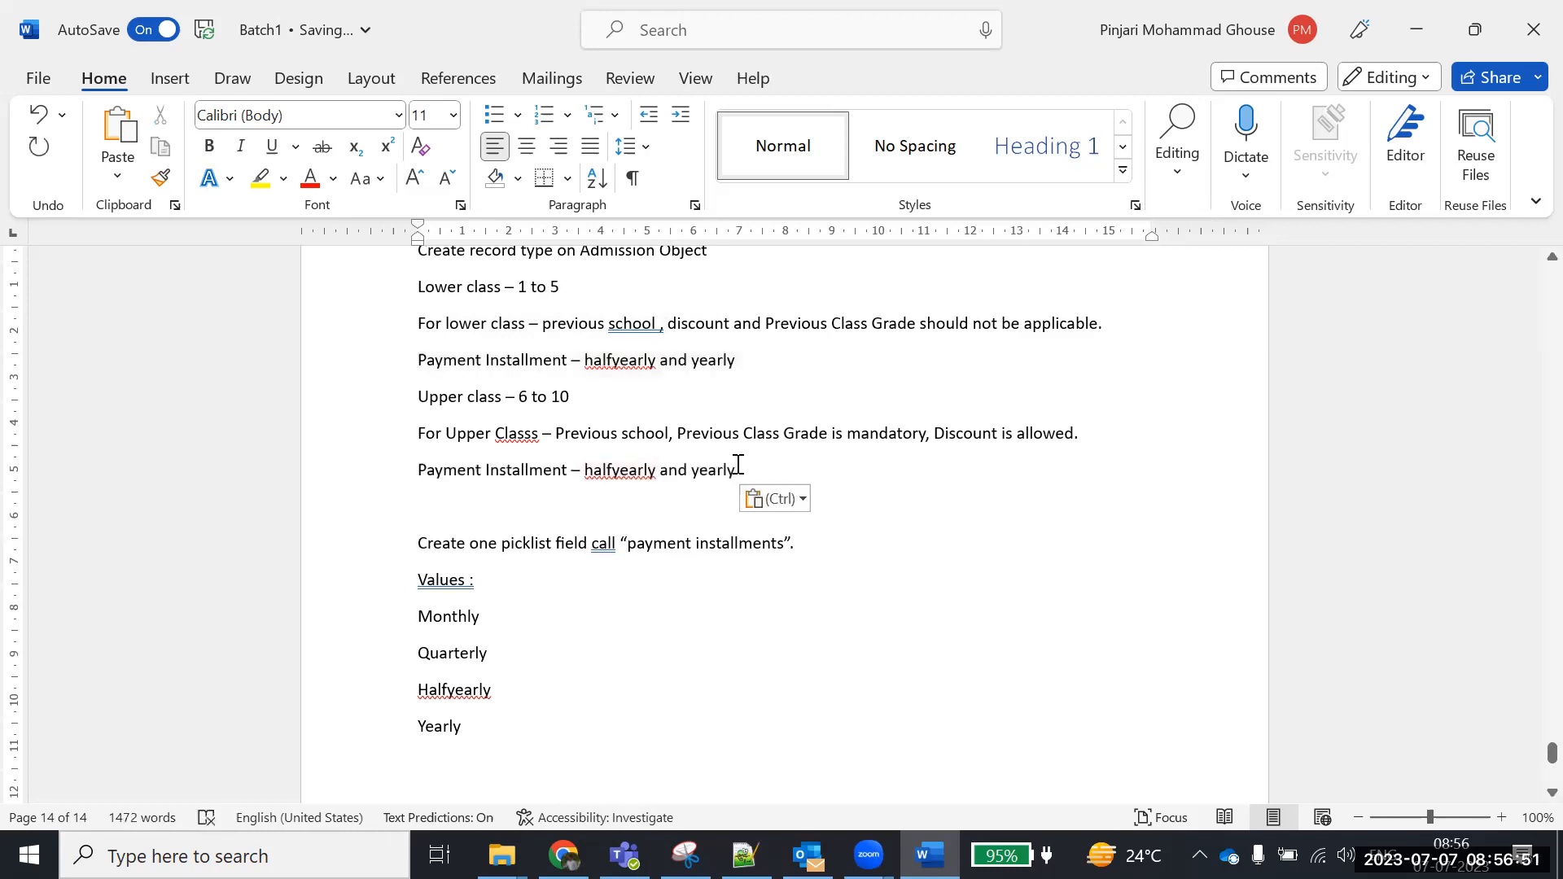
click(585, 478)
text(month)
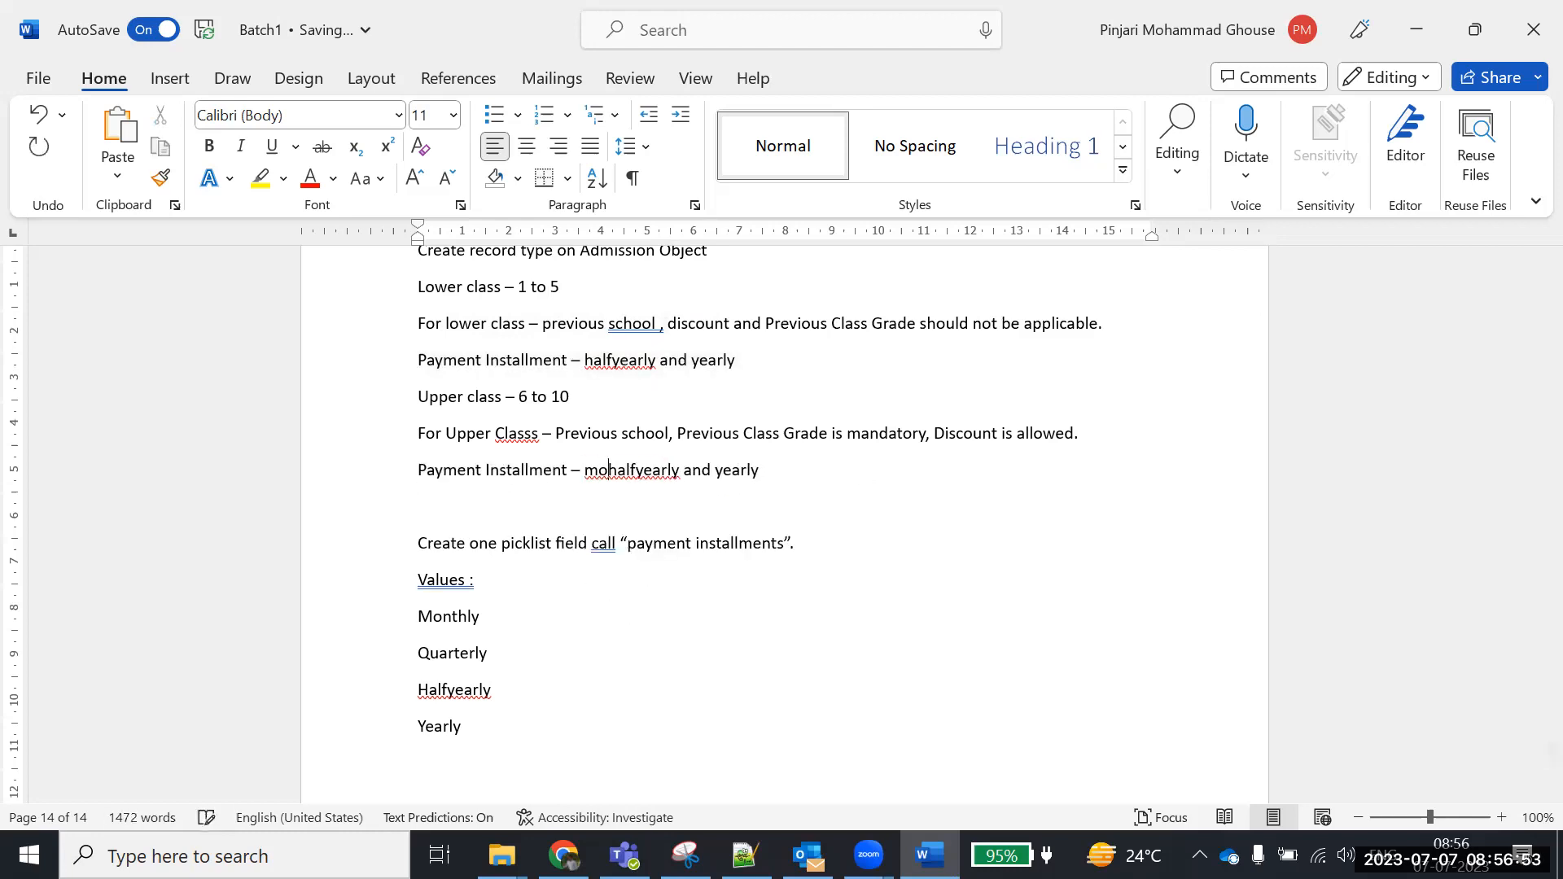
text(ly)
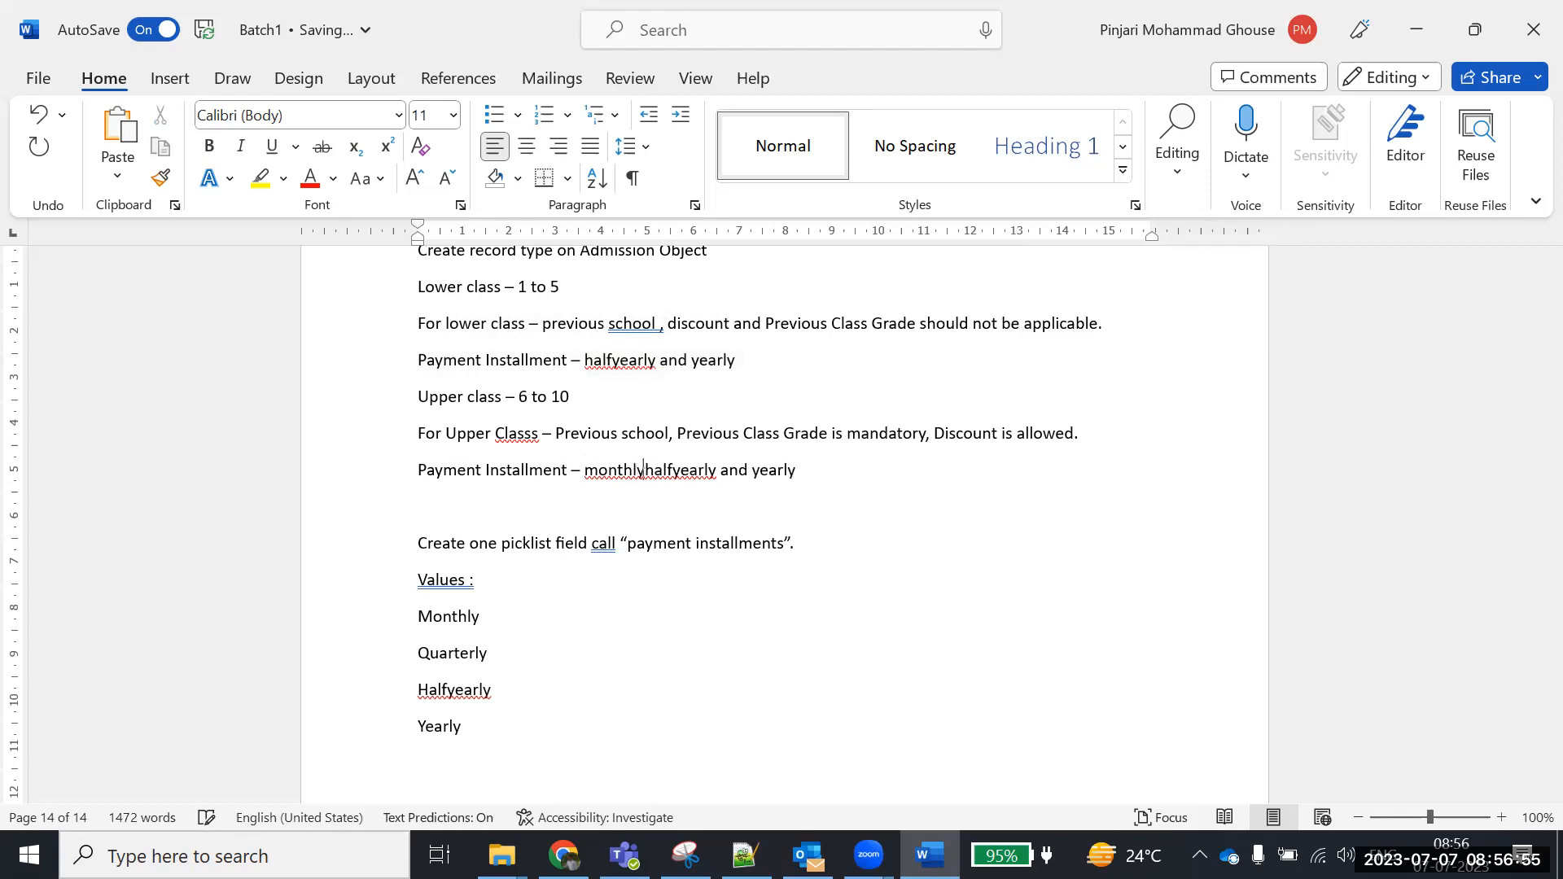
text( , quarte)
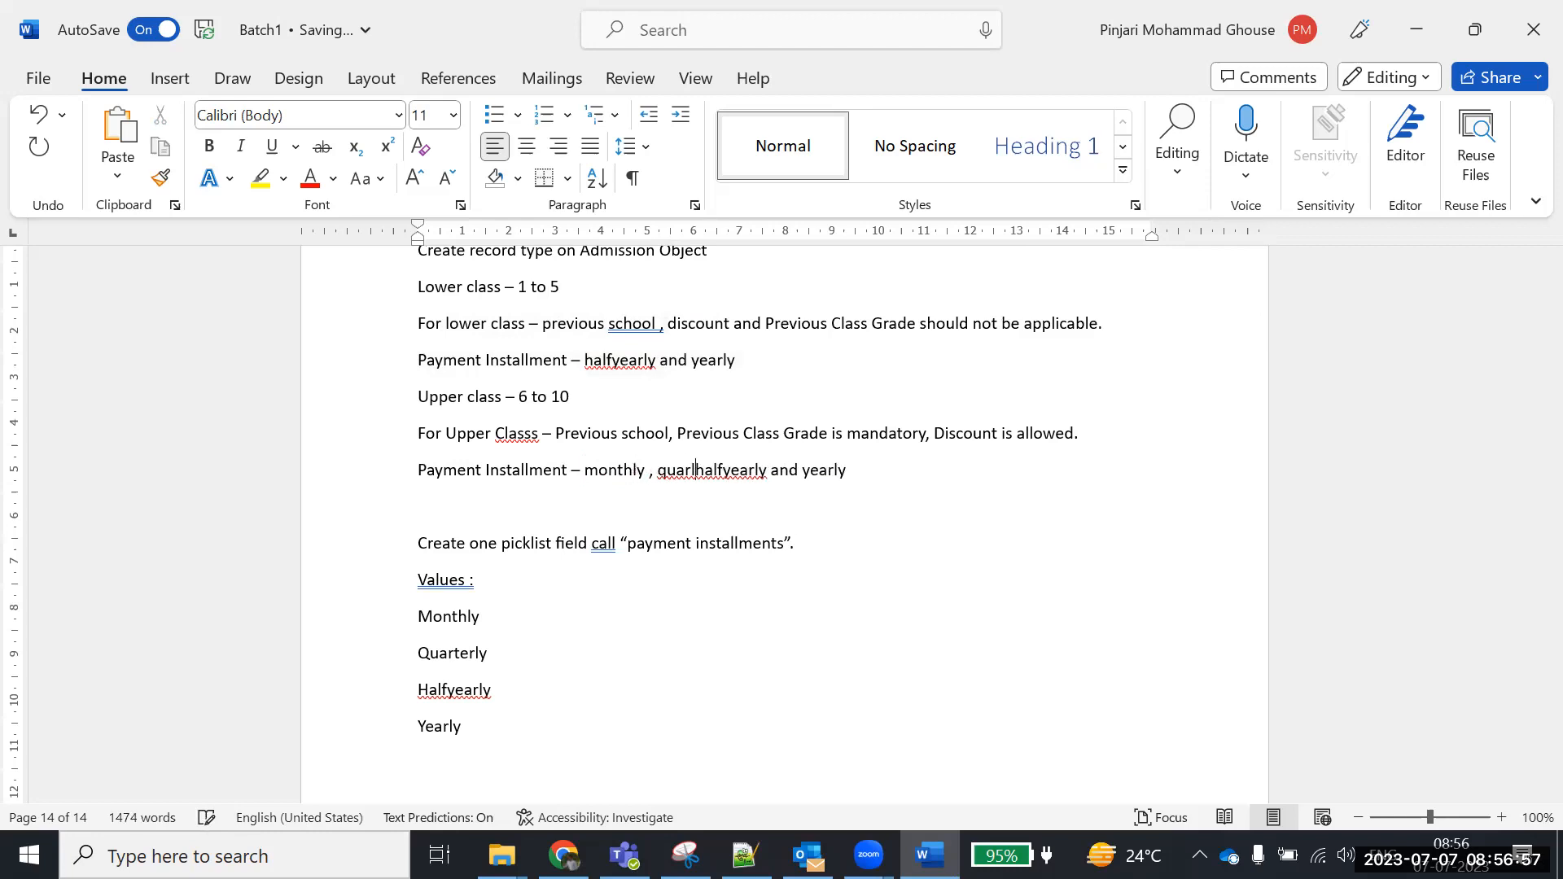
text(rly)
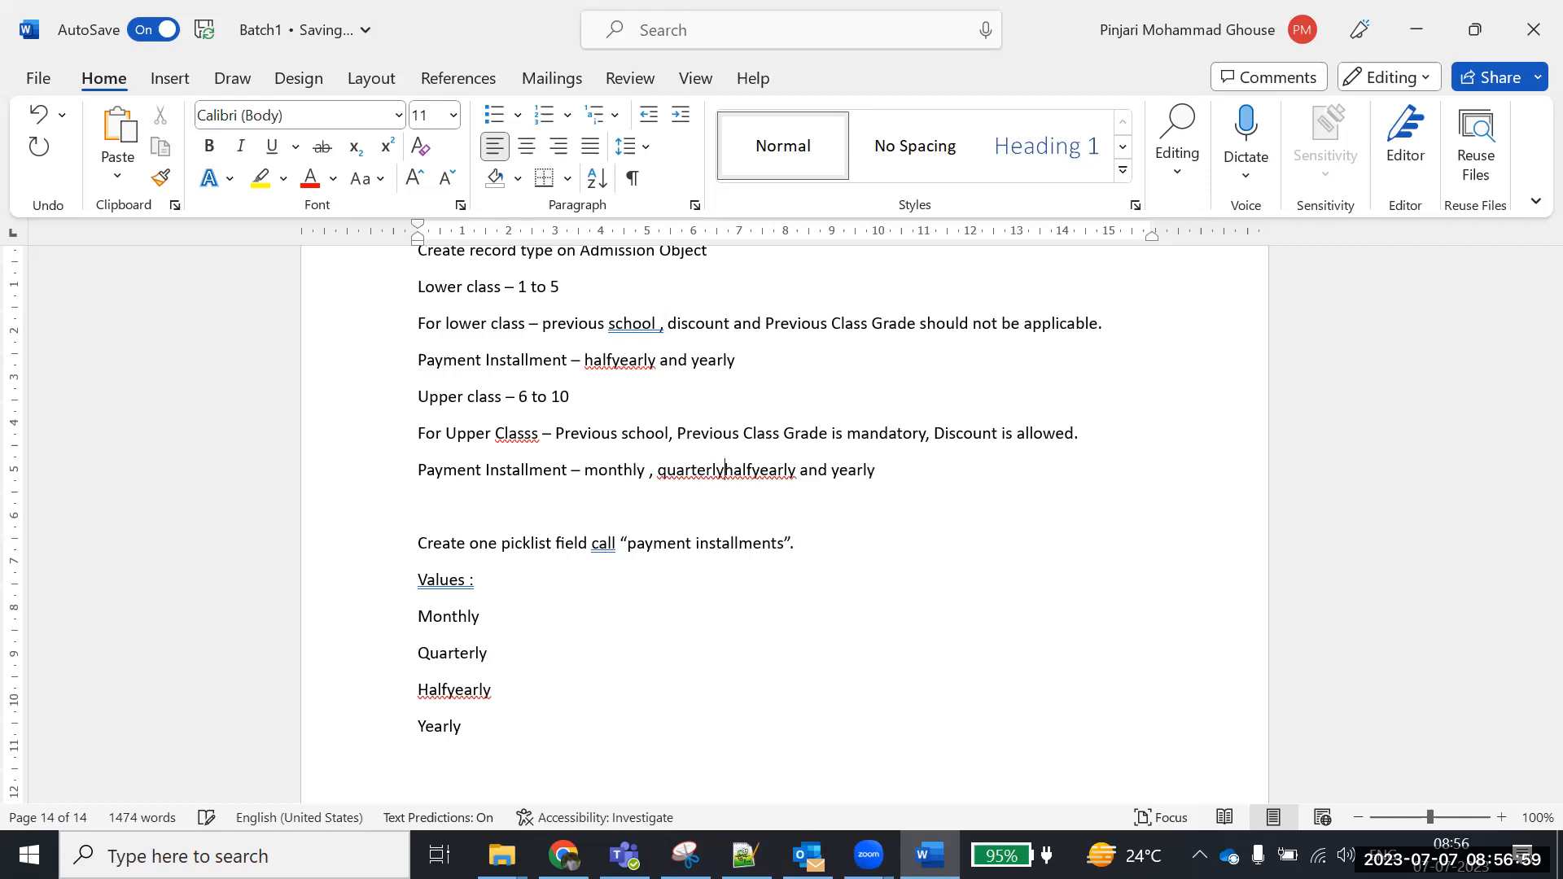
text( ,)
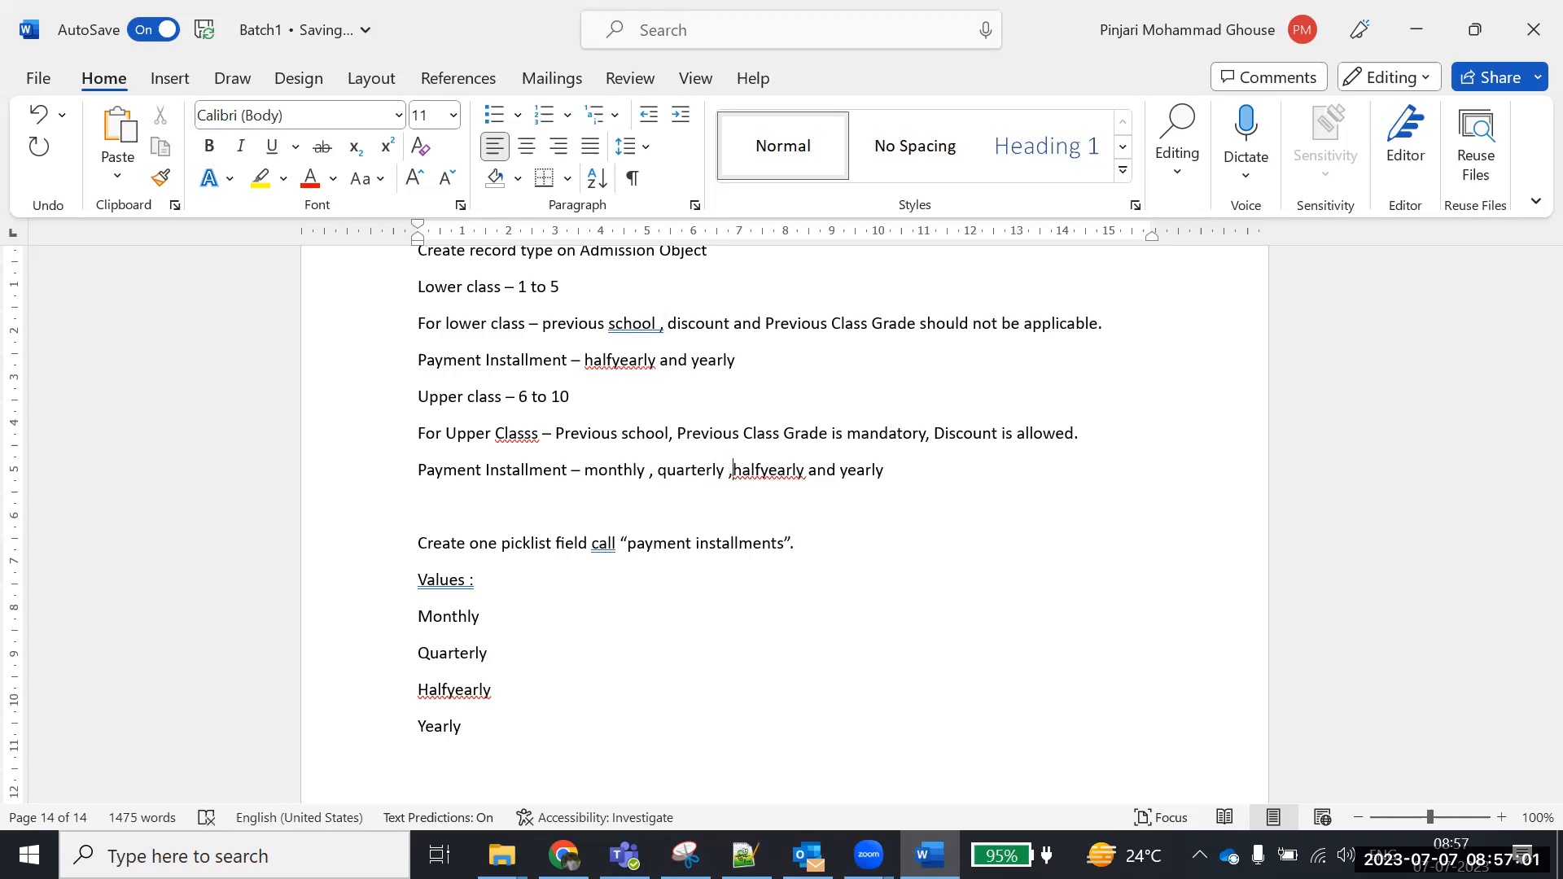
scroll(631, 607, up, 1)
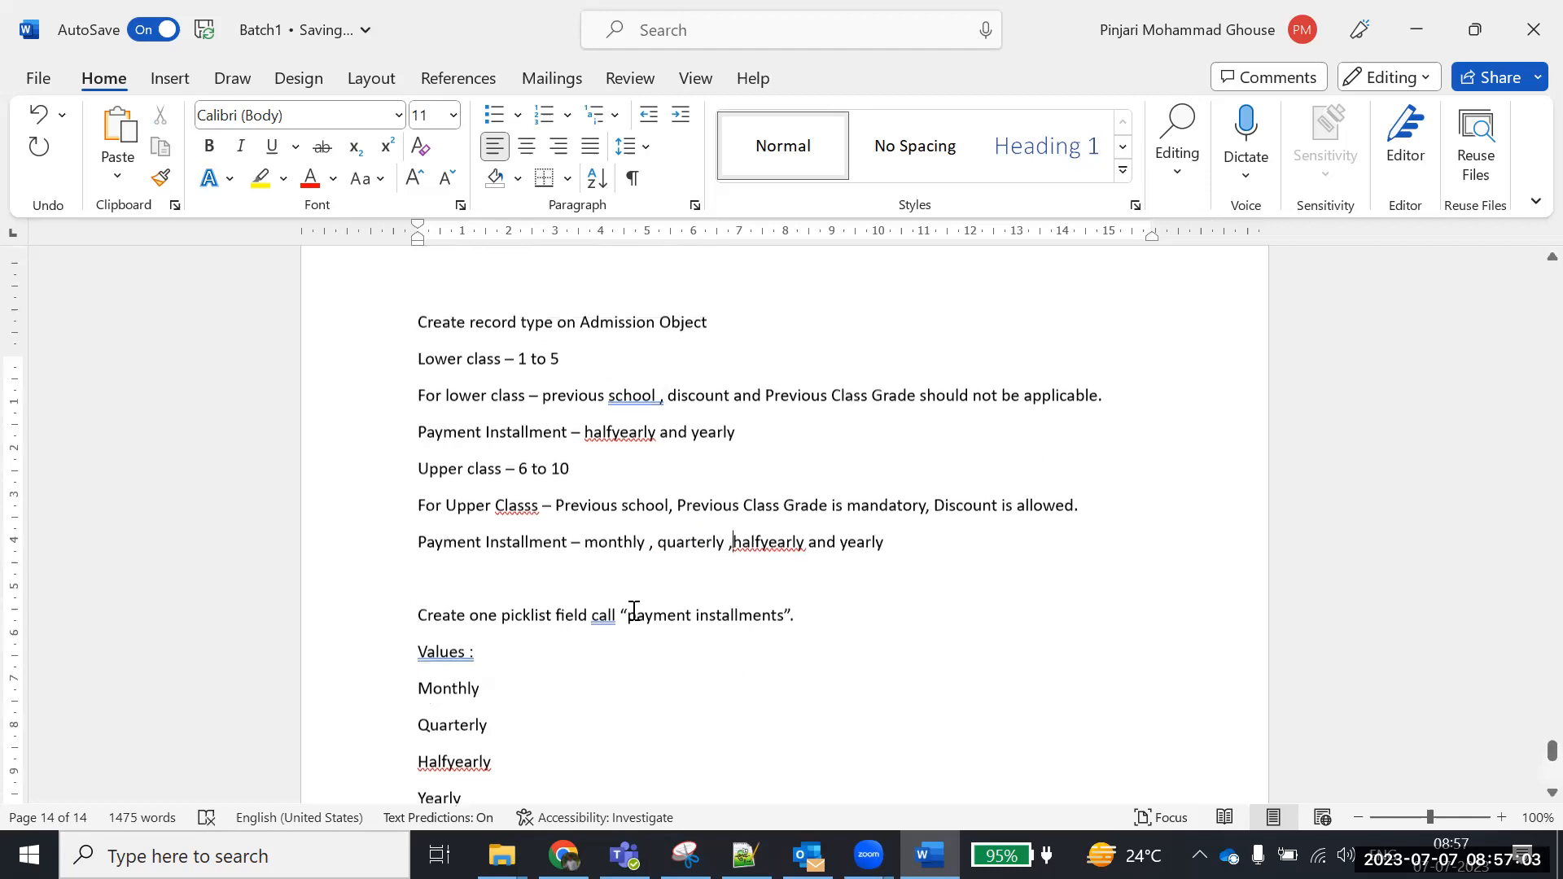
scroll(633, 609, up, 1)
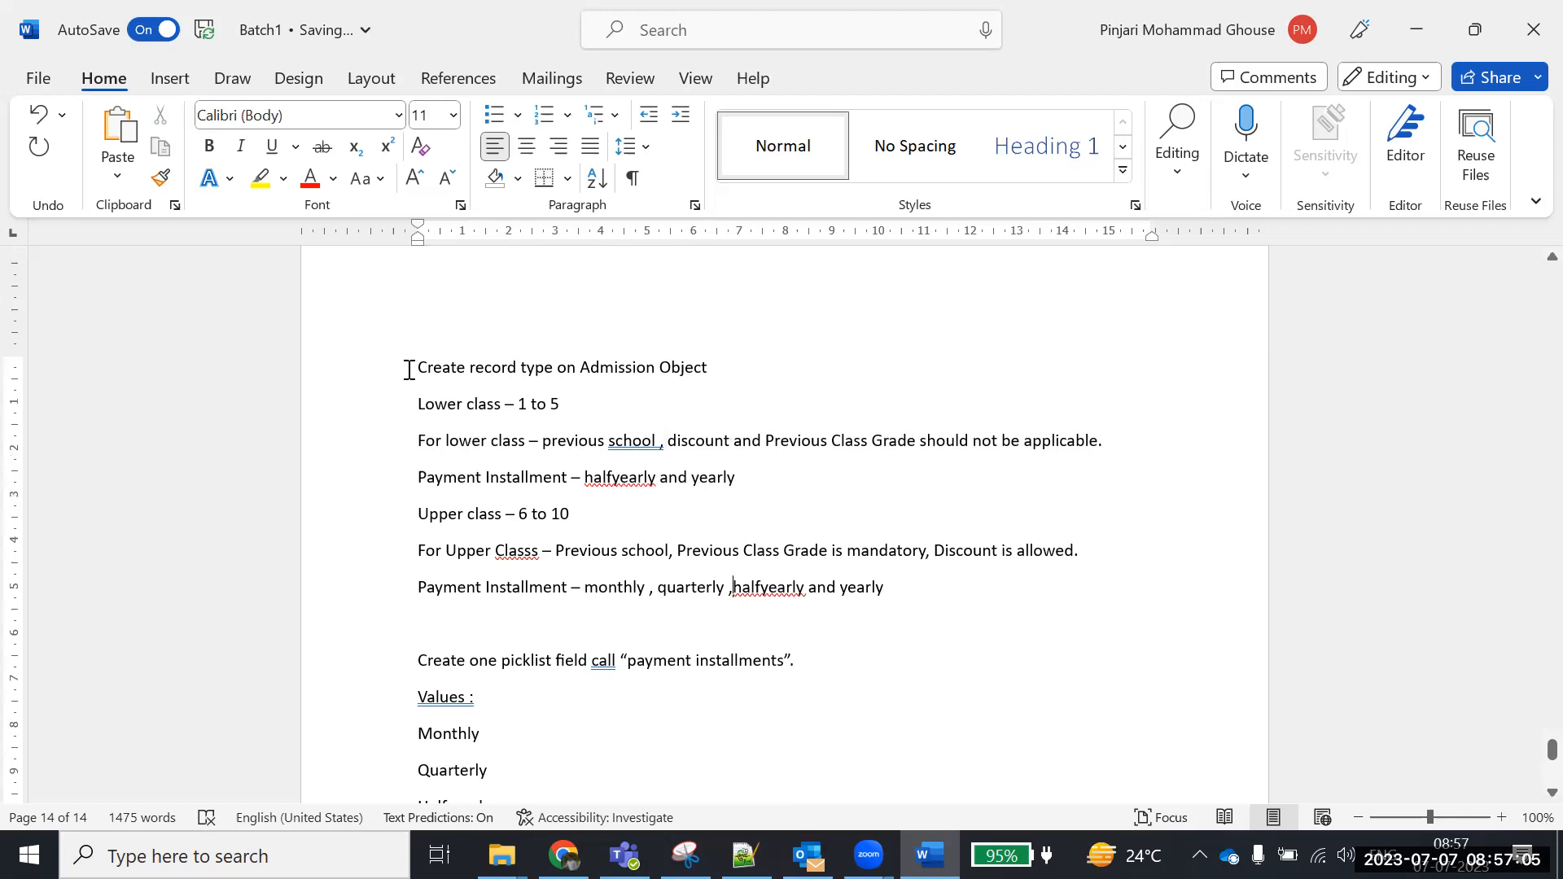
drag(417, 365, 771, 361)
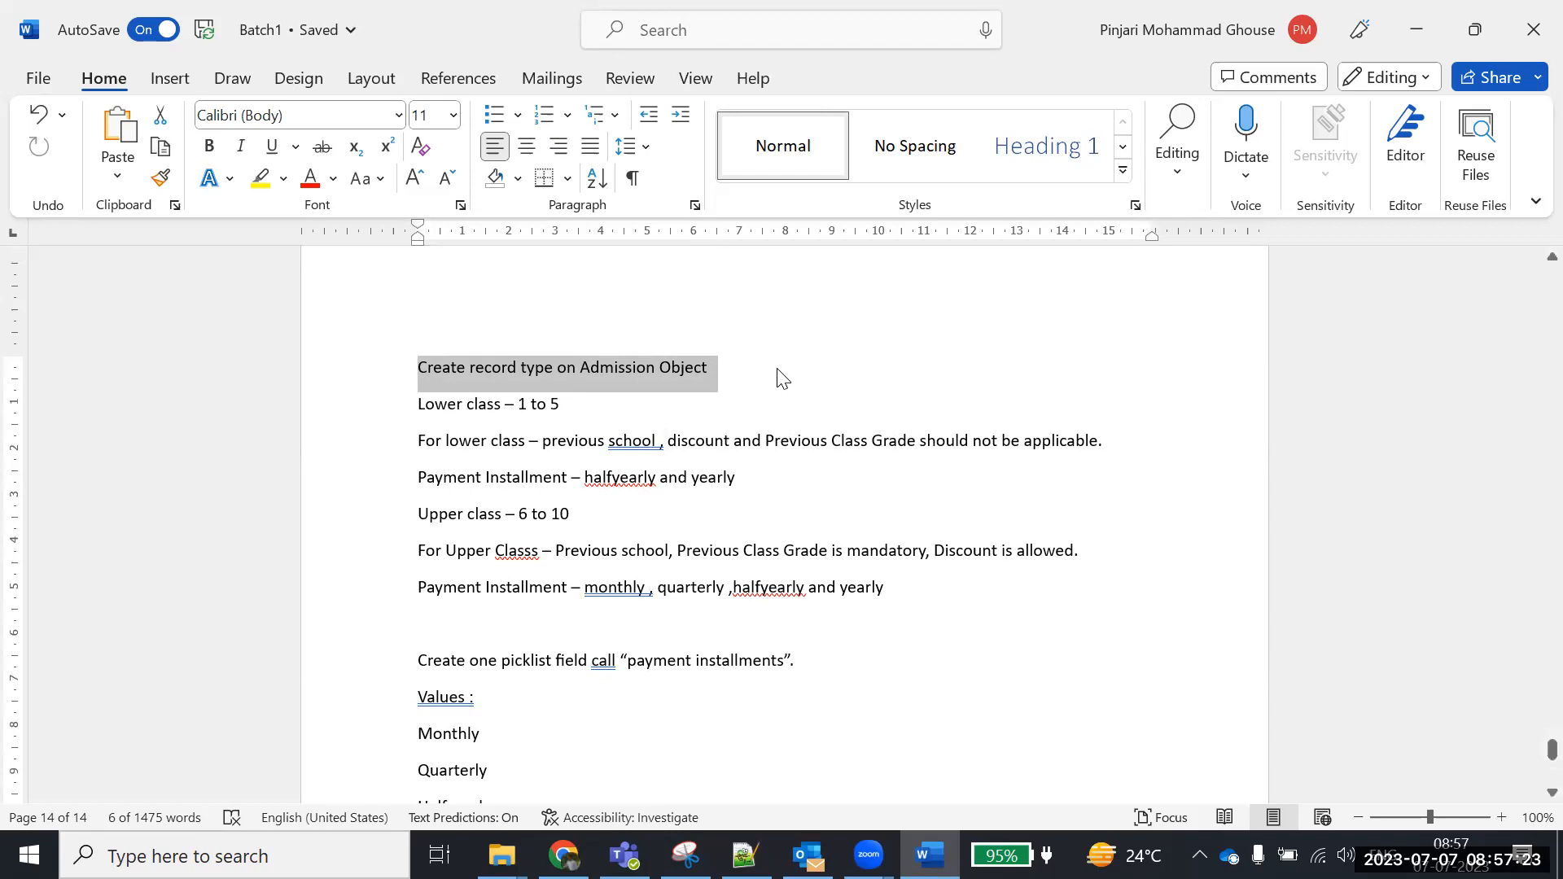
click(778, 377)
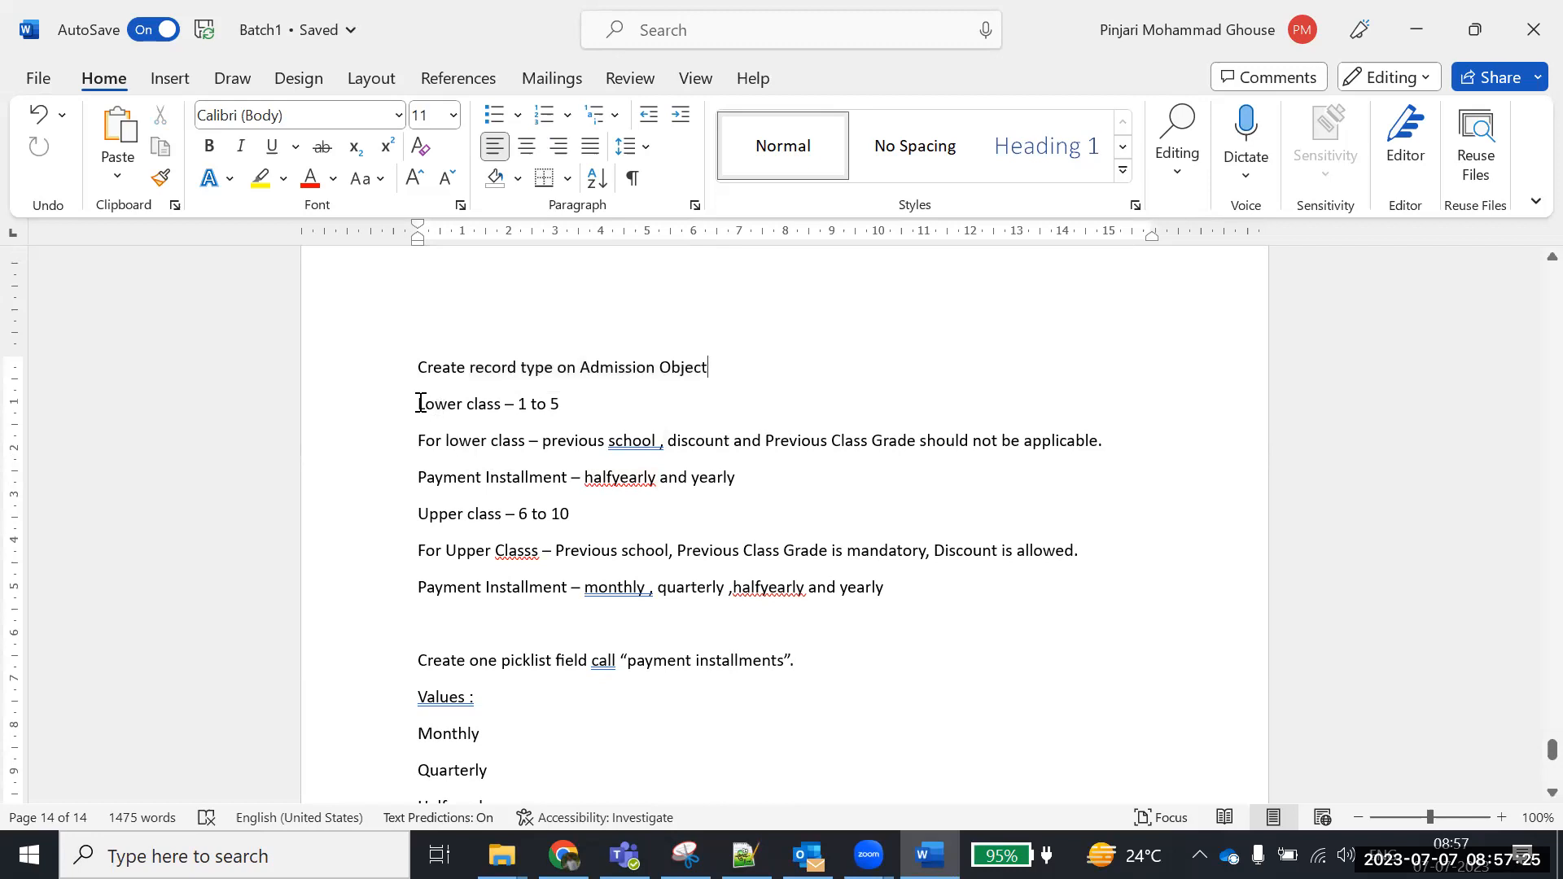
drag(421, 402, 568, 419)
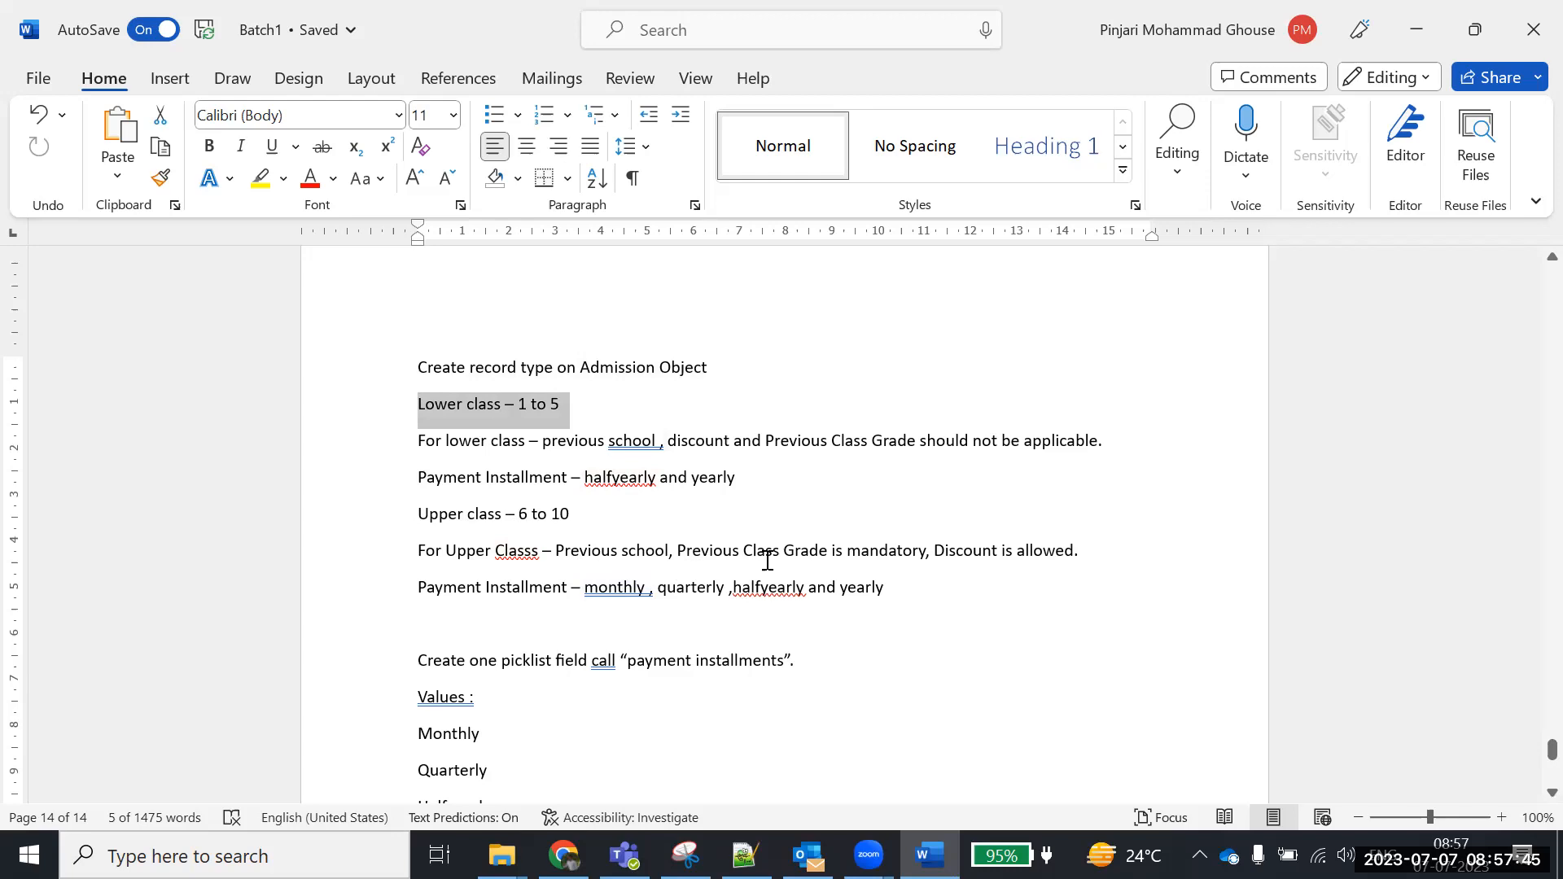
drag(934, 556, 574, 541)
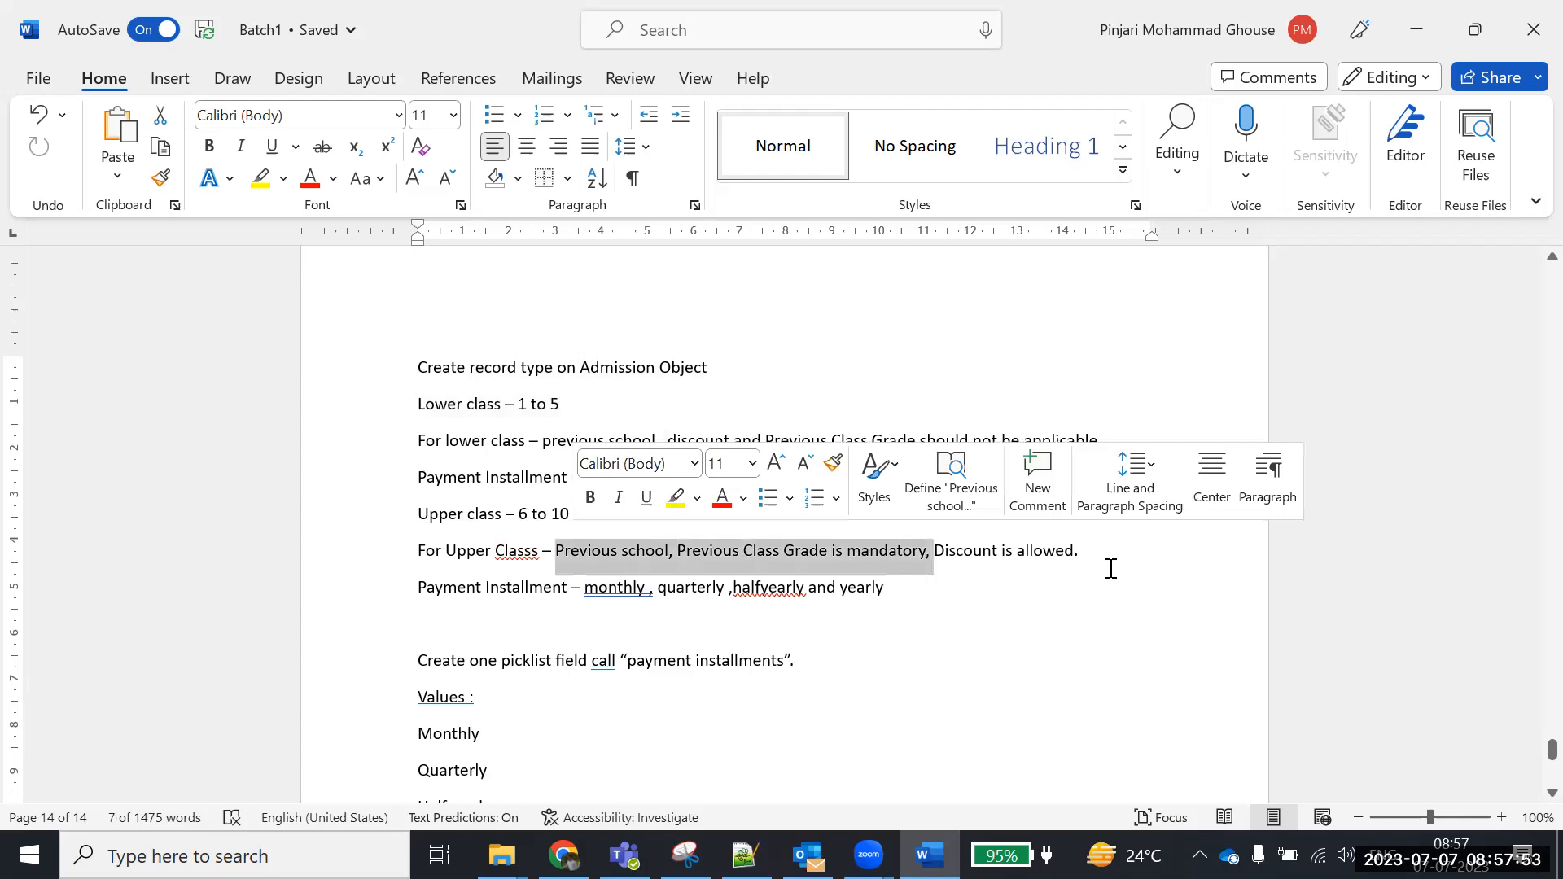
scroll(554, 611, down, 1)
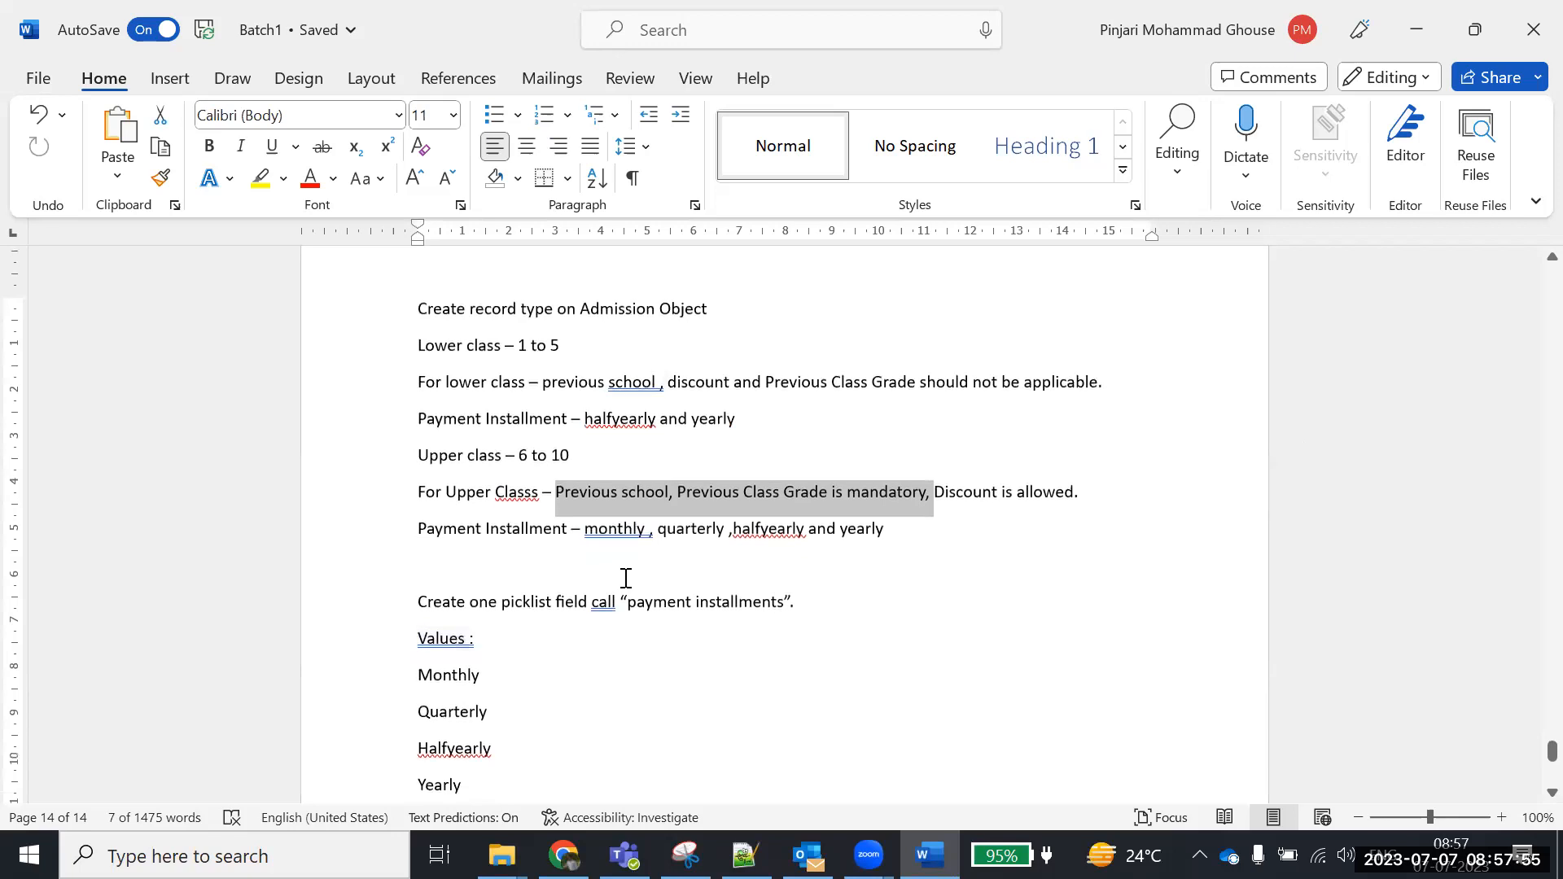
drag(586, 534, 955, 530)
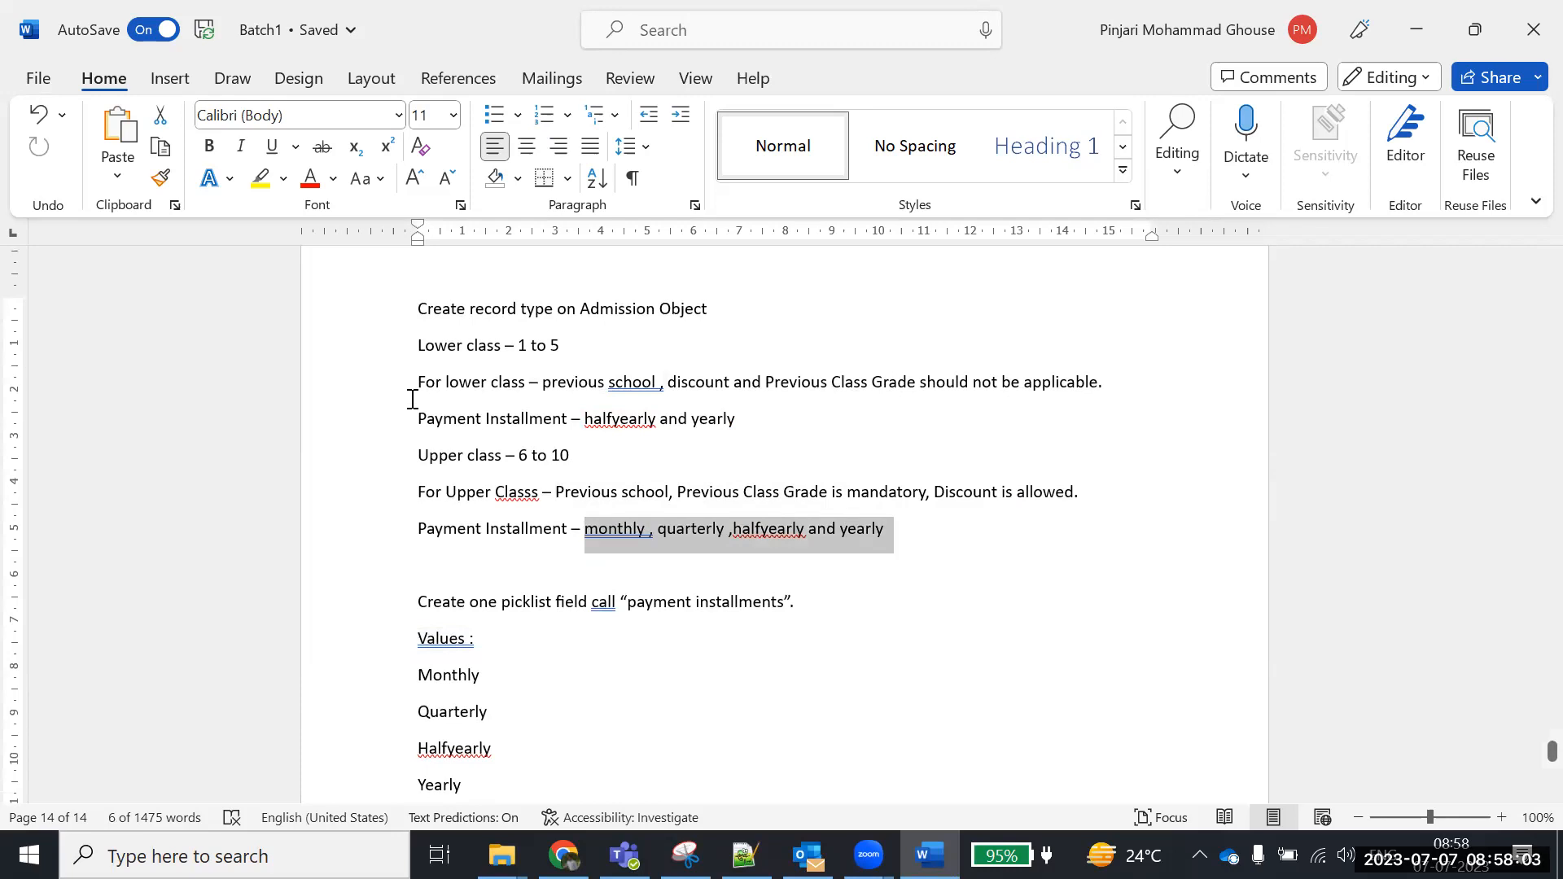
scroll(456, 481, down, 4)
scroll(465, 499, up, 5)
drag(420, 373, 502, 731)
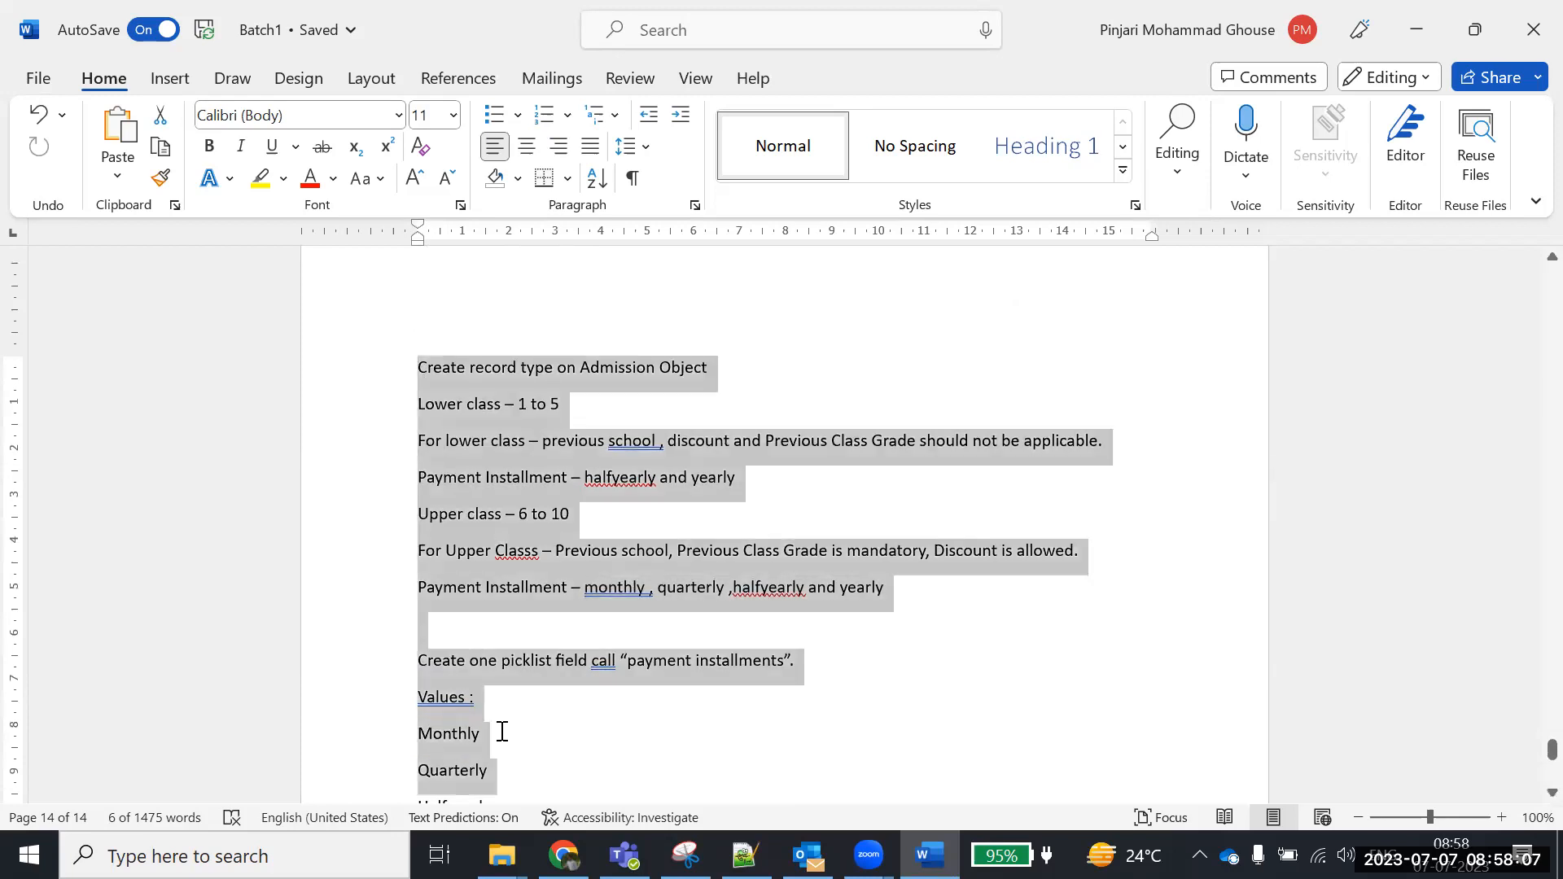
scroll(534, 656, down, 3)
click(521, 632)
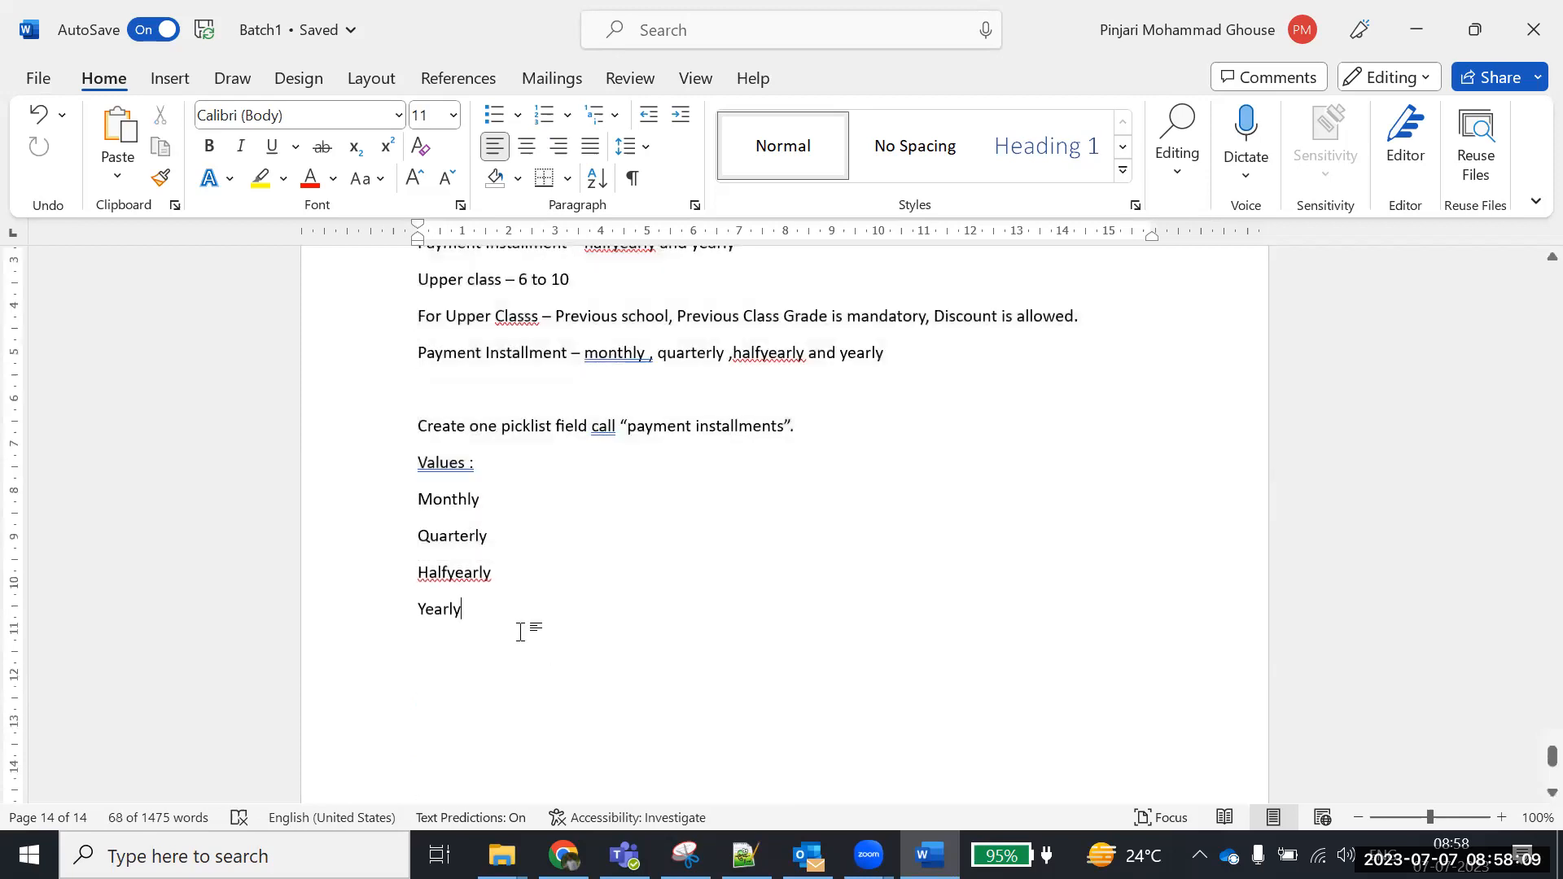
drag(481, 609, 415, 307)
click(914, 295)
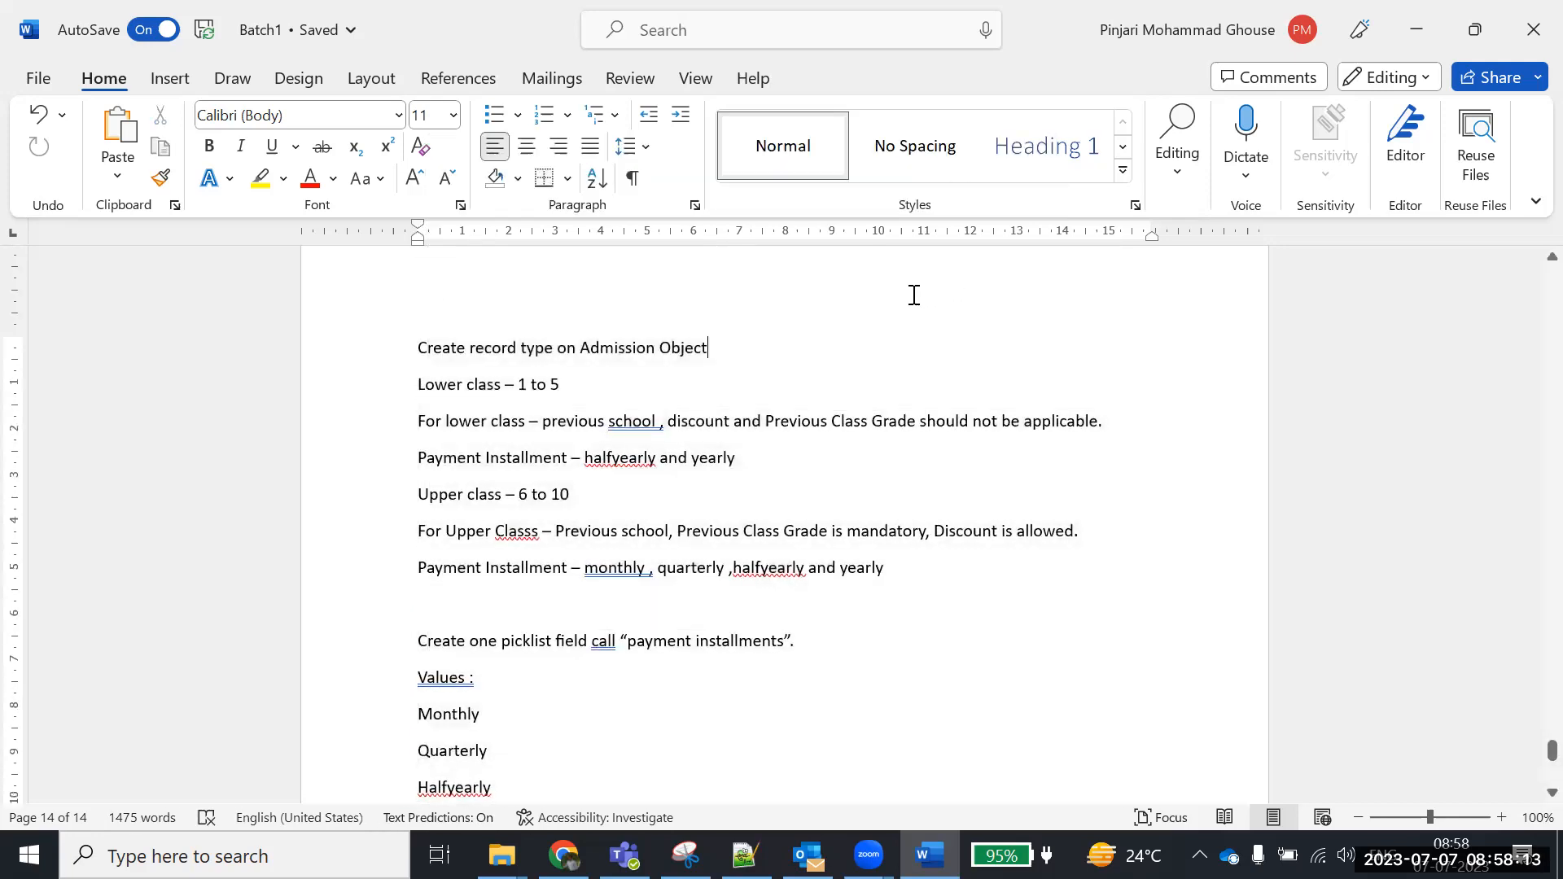
scroll(467, 340, up, 2)
scroll(467, 359, down, 1)
click(429, 364)
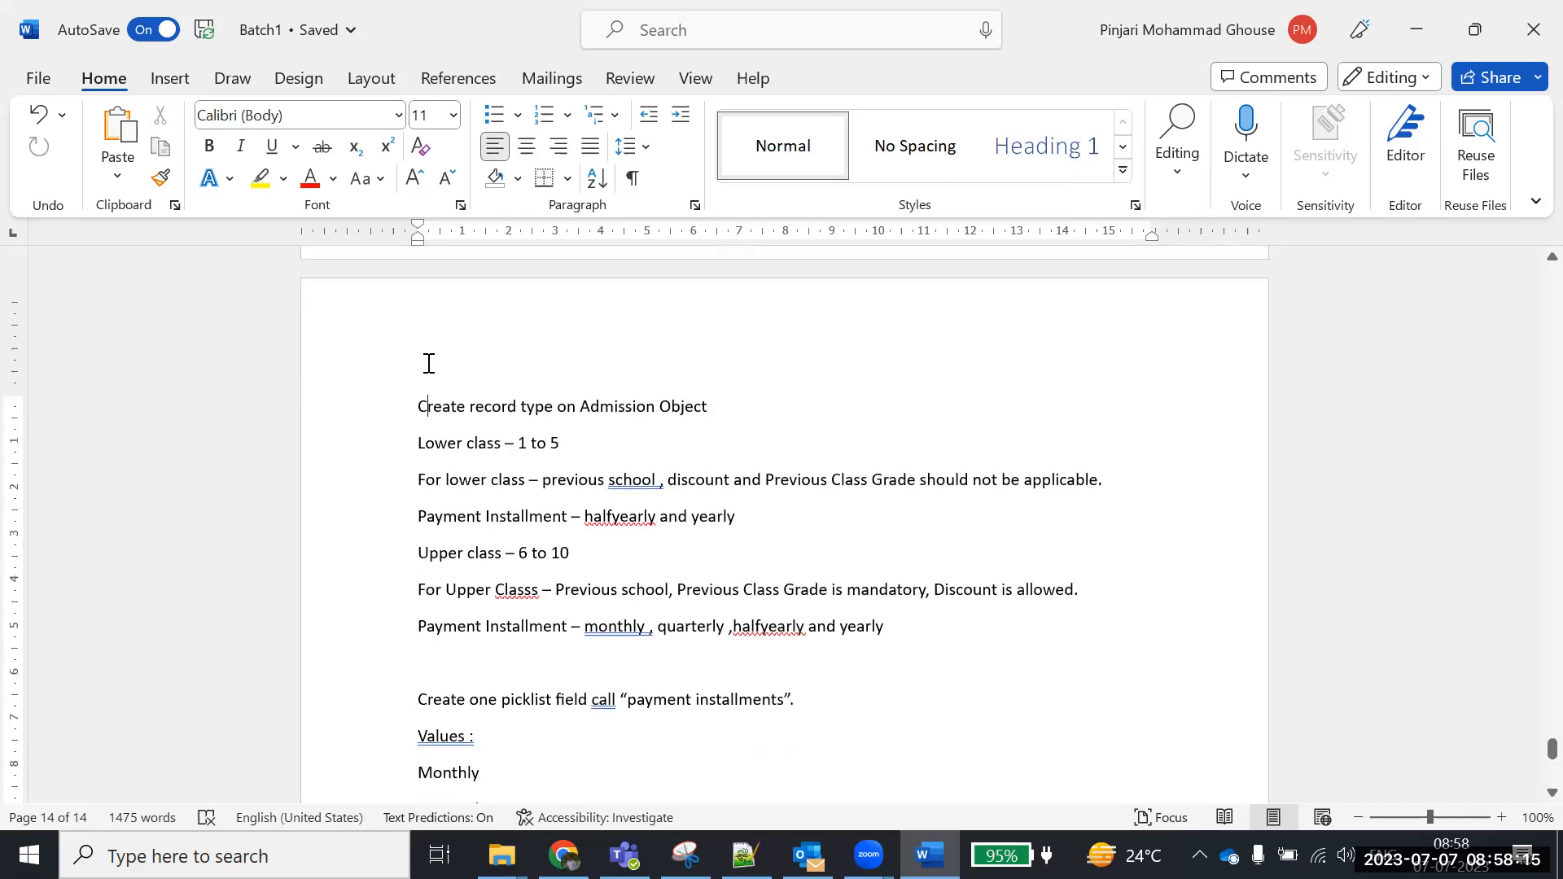
Insert a bold 'Assingment' heading above the 'Create record type' task
click(407, 389)
key(Up)
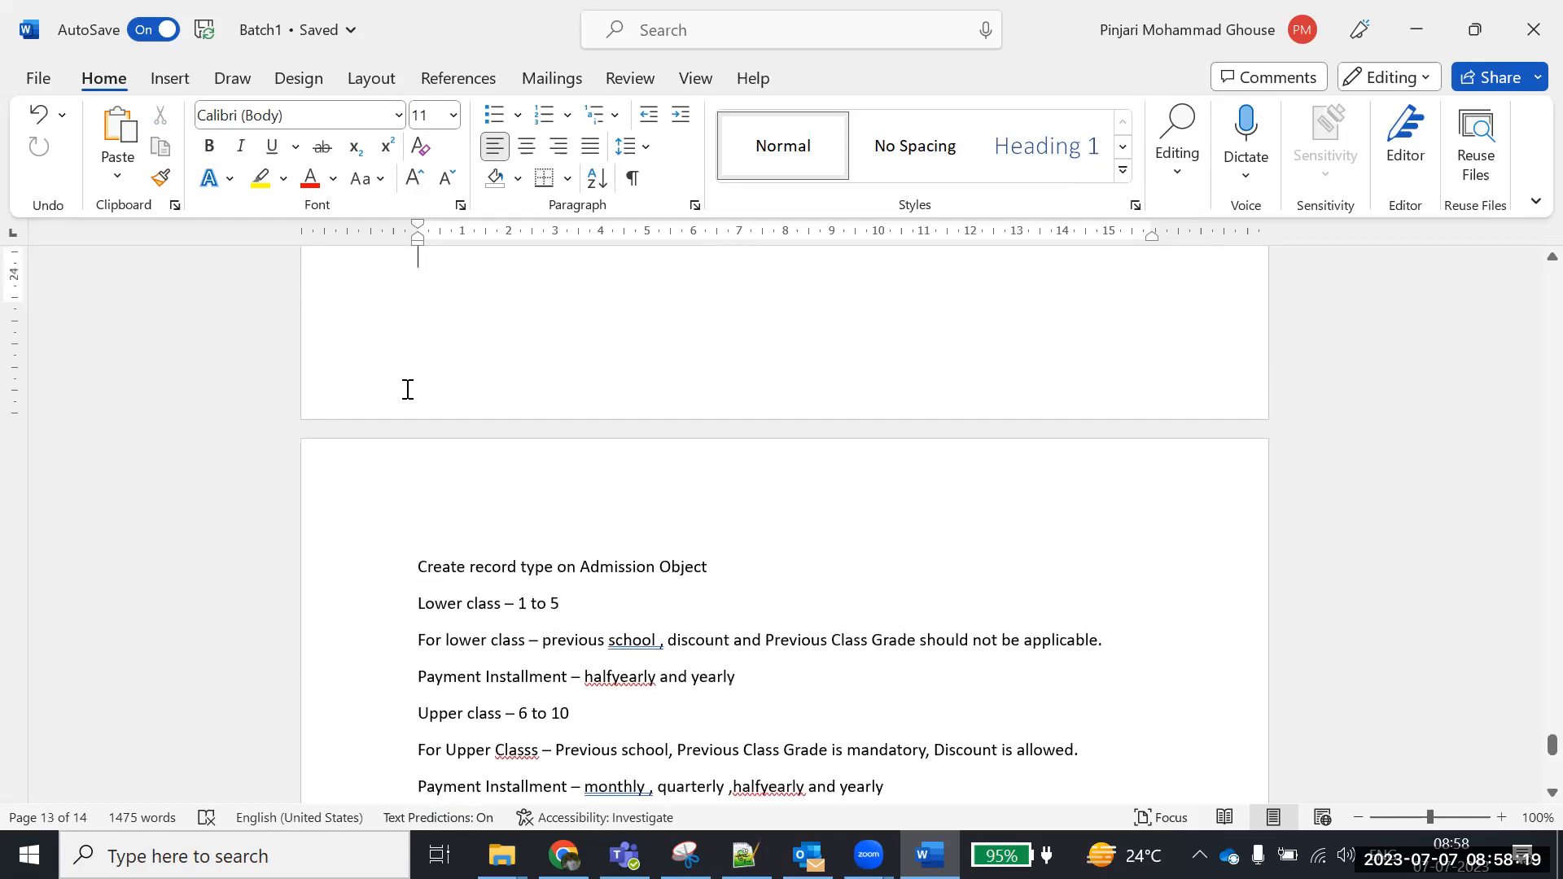
key(Return)
text(Assigh)
text(me)
key(BackSpace)
key(BackSpace)
key(BackSpace)
text(nmnet :)
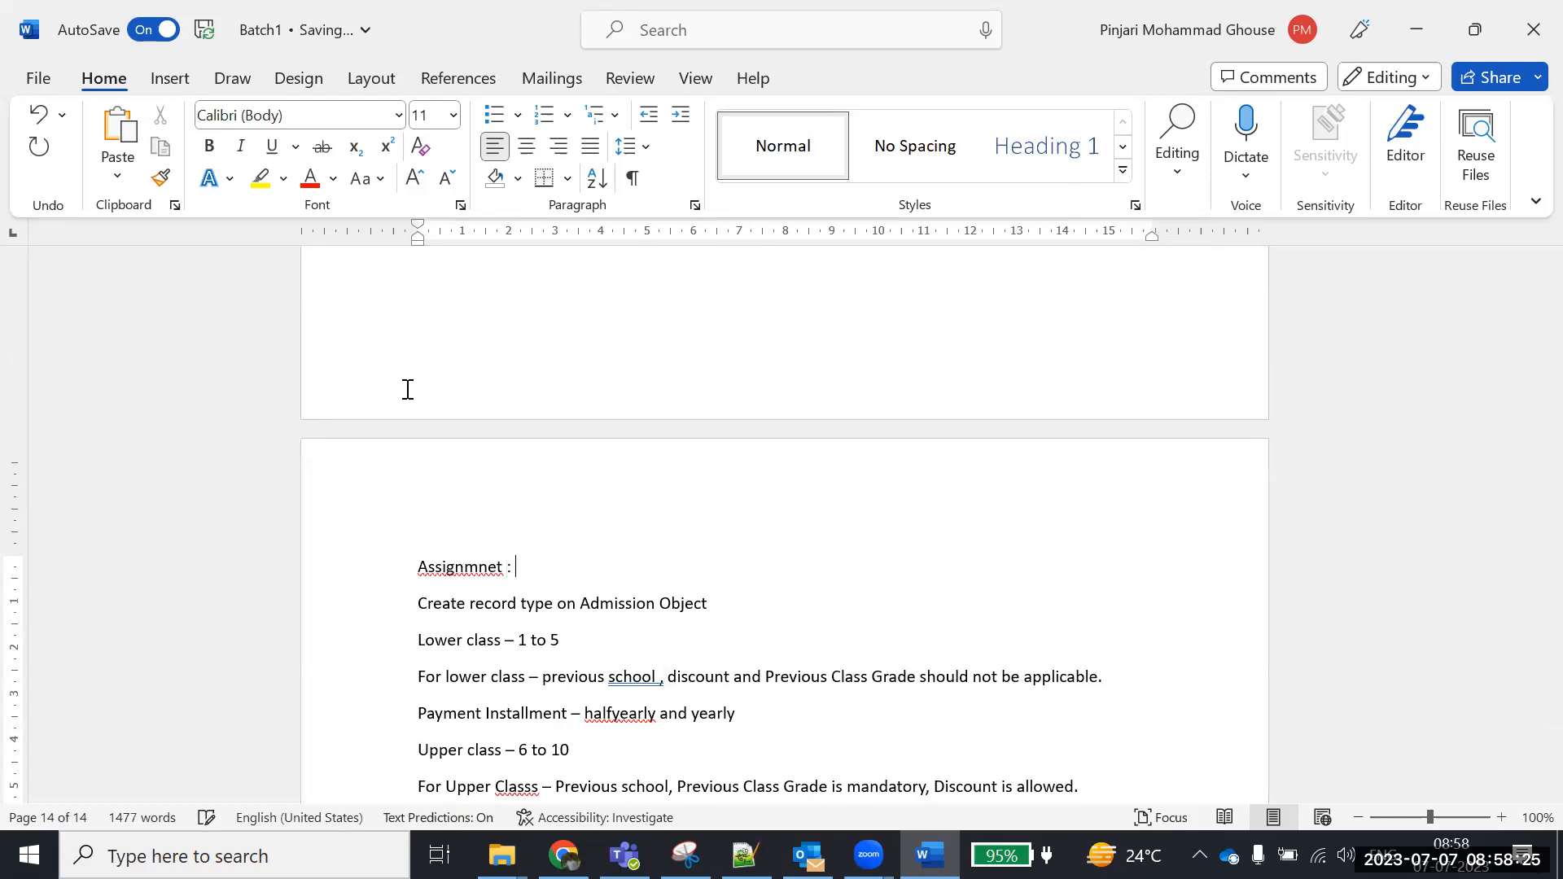
key(BackSpace)
key(BackSpace)
key(BackSpace)
key(BackSpace)
key(BackSpace)
key(BackSpace)
key(BackSpace)
text(ment)
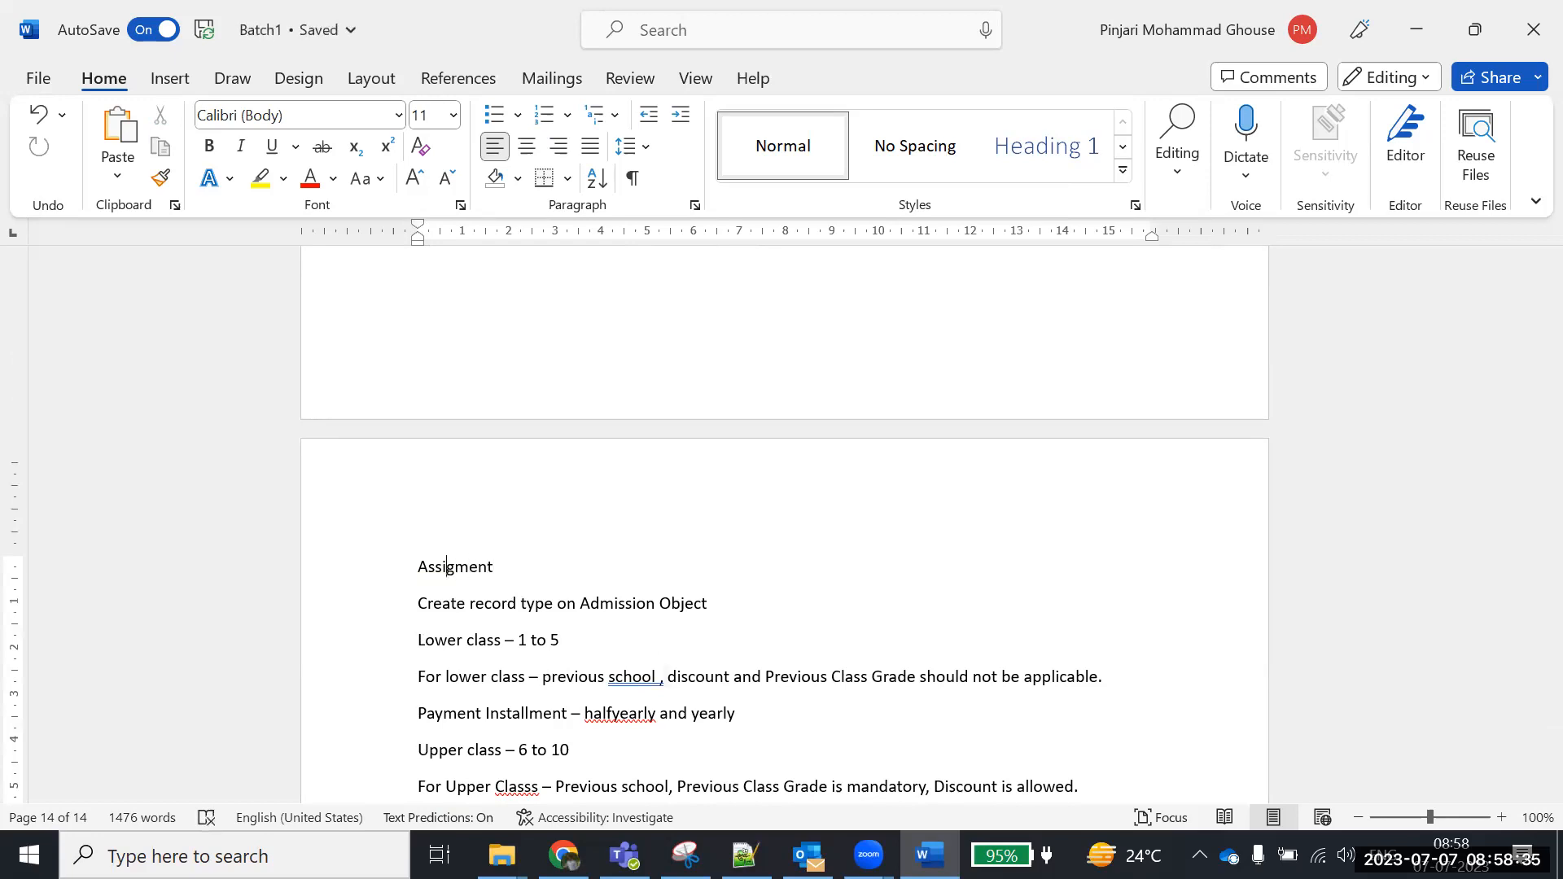
text(n)
scroll(436, 365, down, 2)
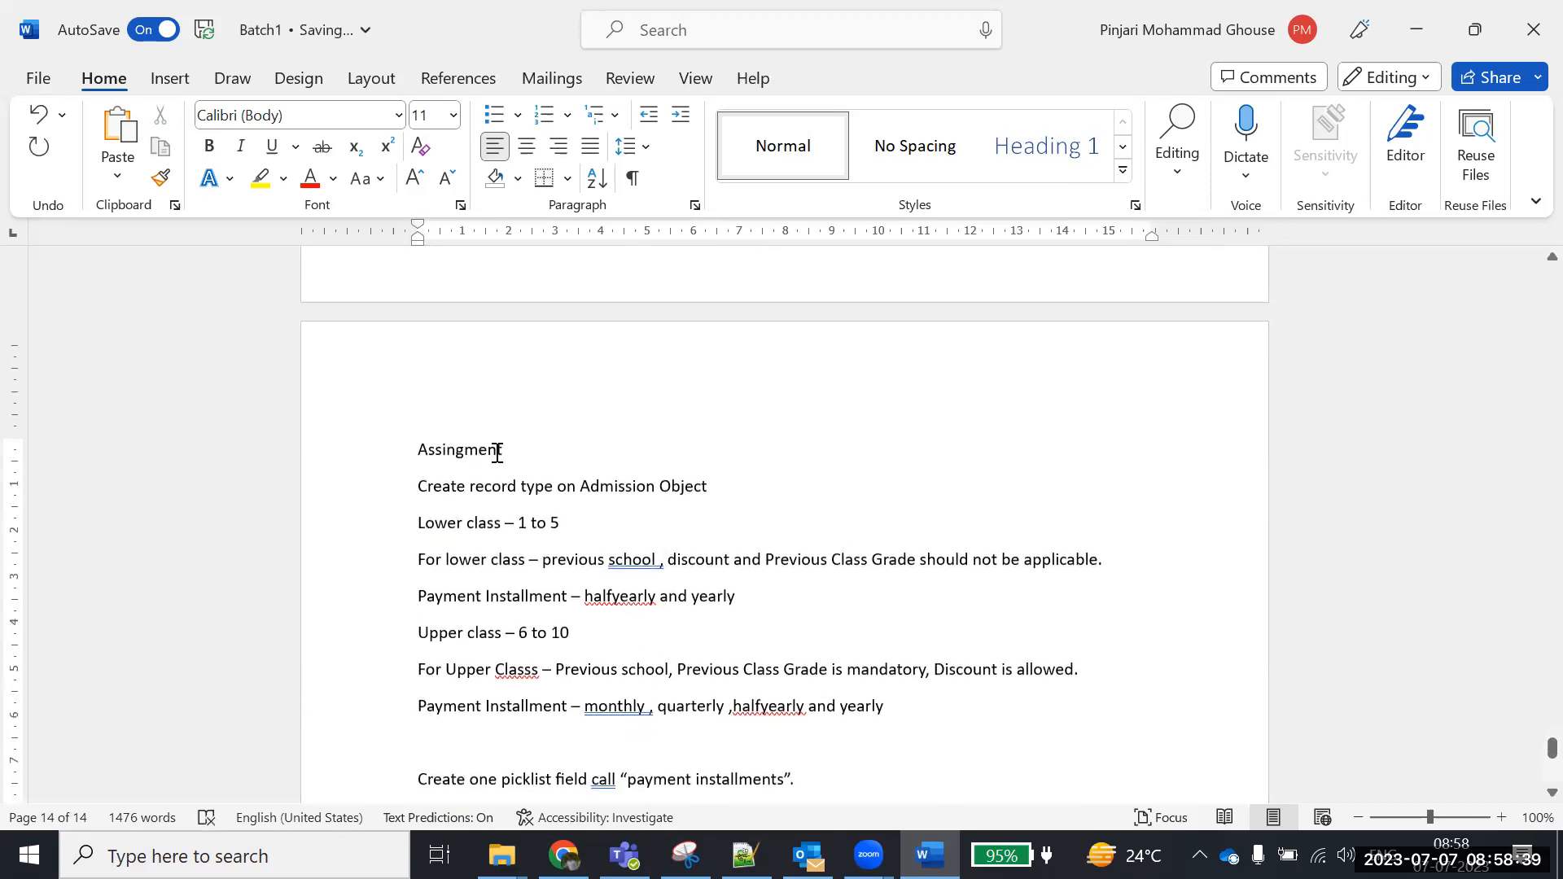
drag(481, 450, 407, 451)
key(ctrl+b)
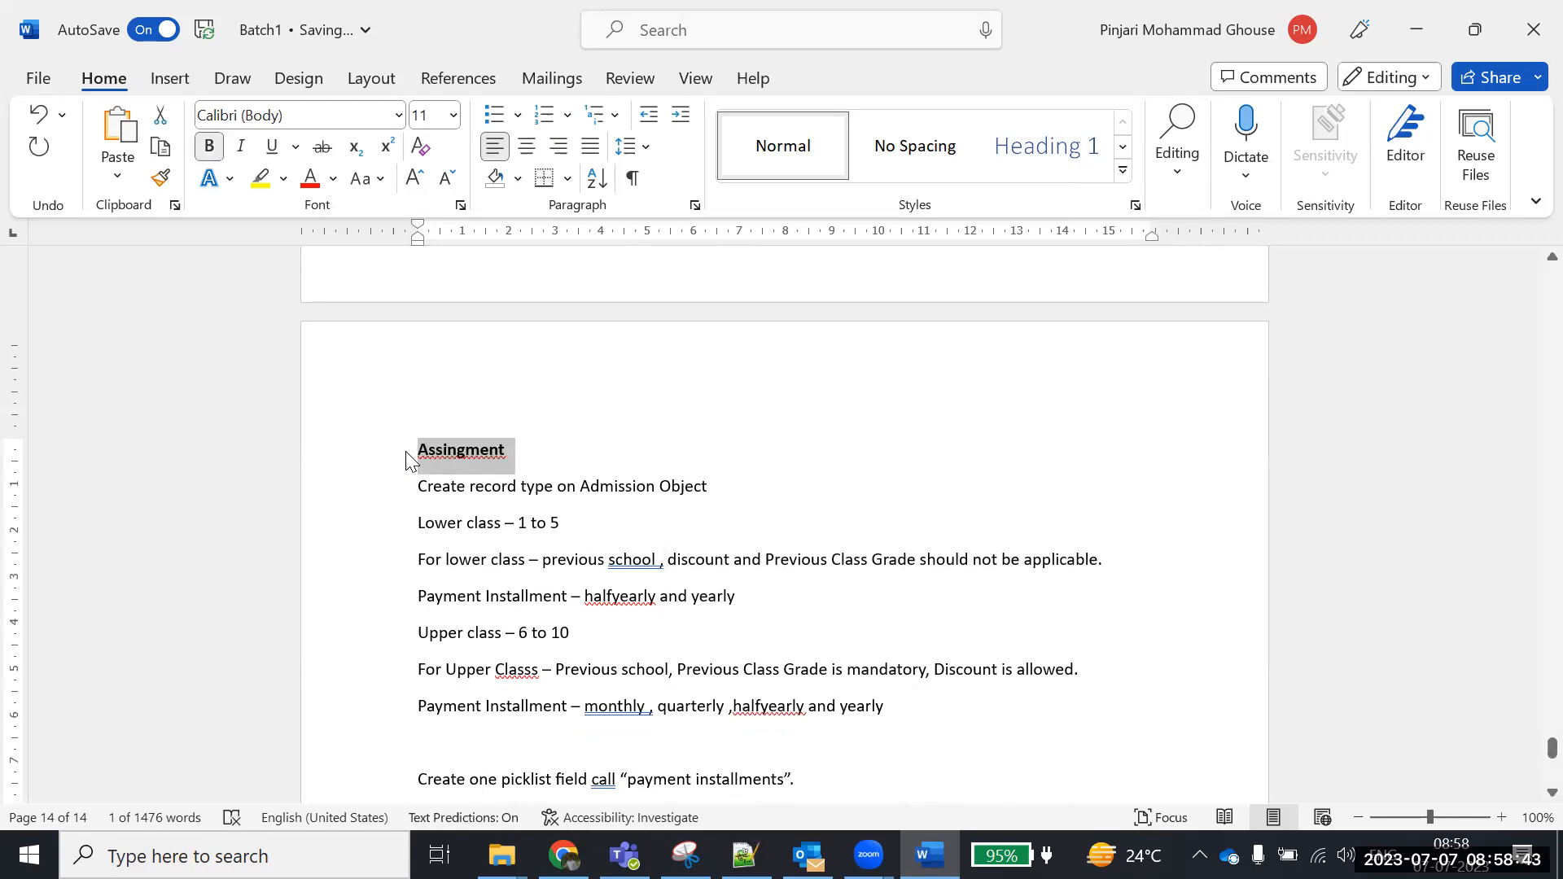
Change 'Values :' to a bold 'Values:' label, then cancel the unfinished admission form in Salesforce
scroll(601, 495, down, 6)
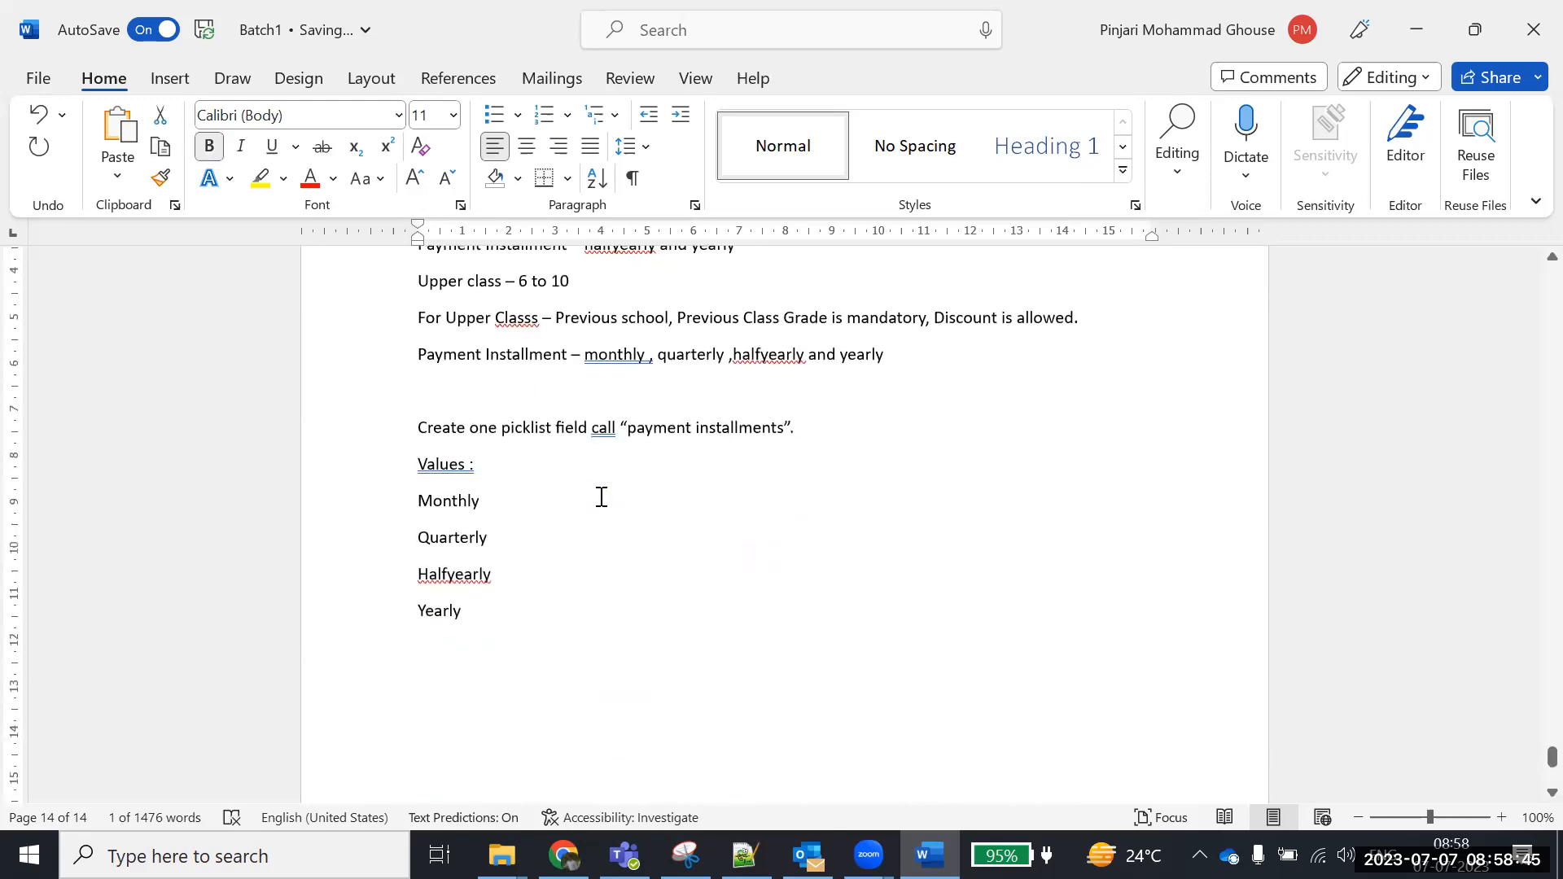
drag(416, 464, 472, 464)
key(BackSpace)
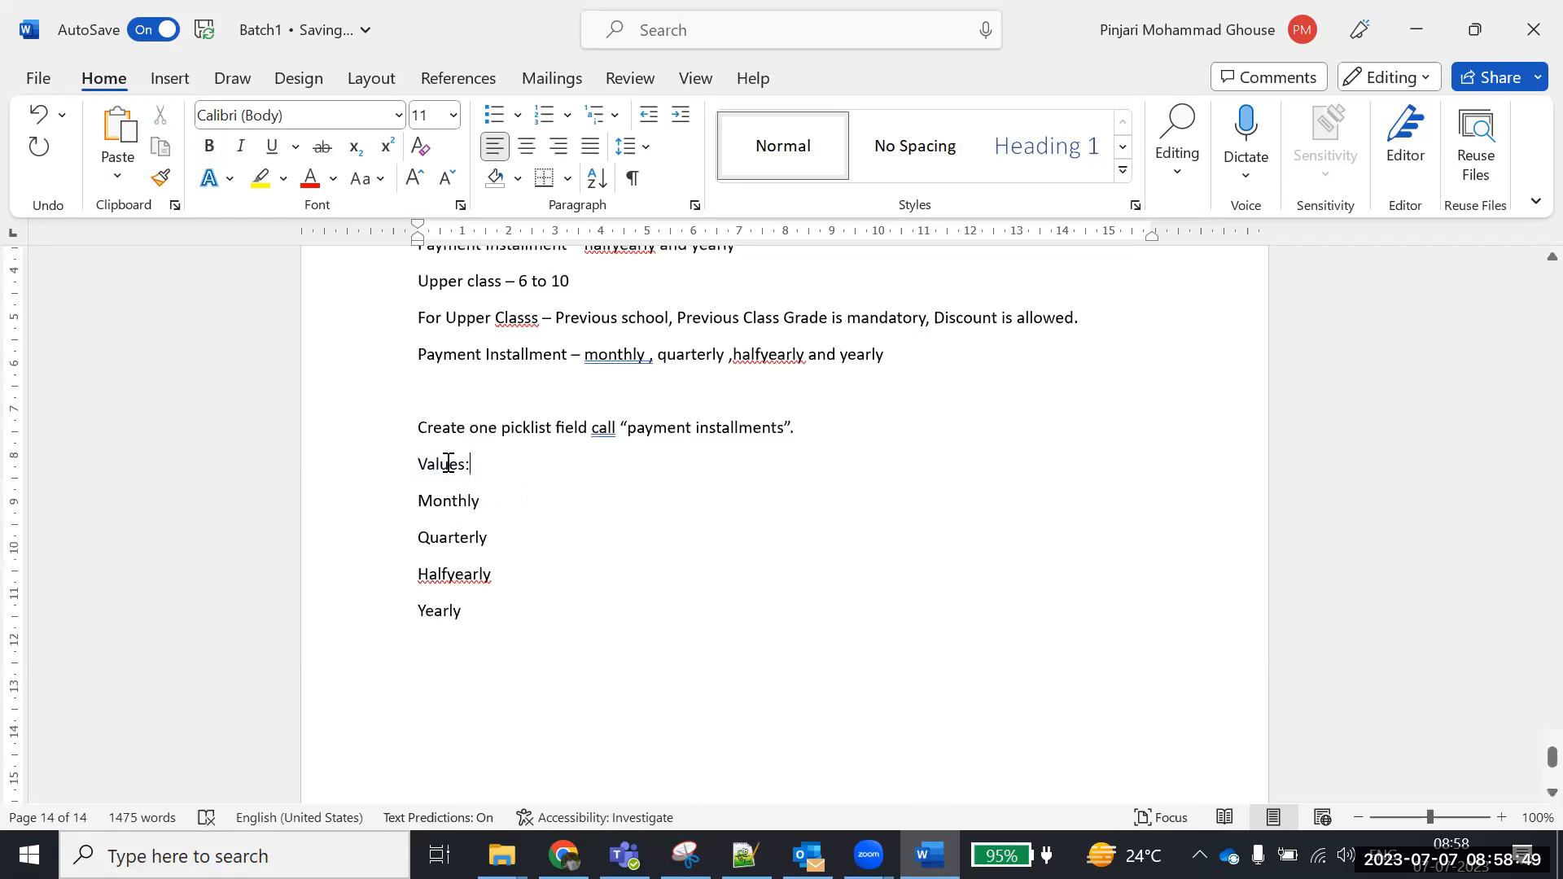
click(387, 466)
key(ctrl+b)
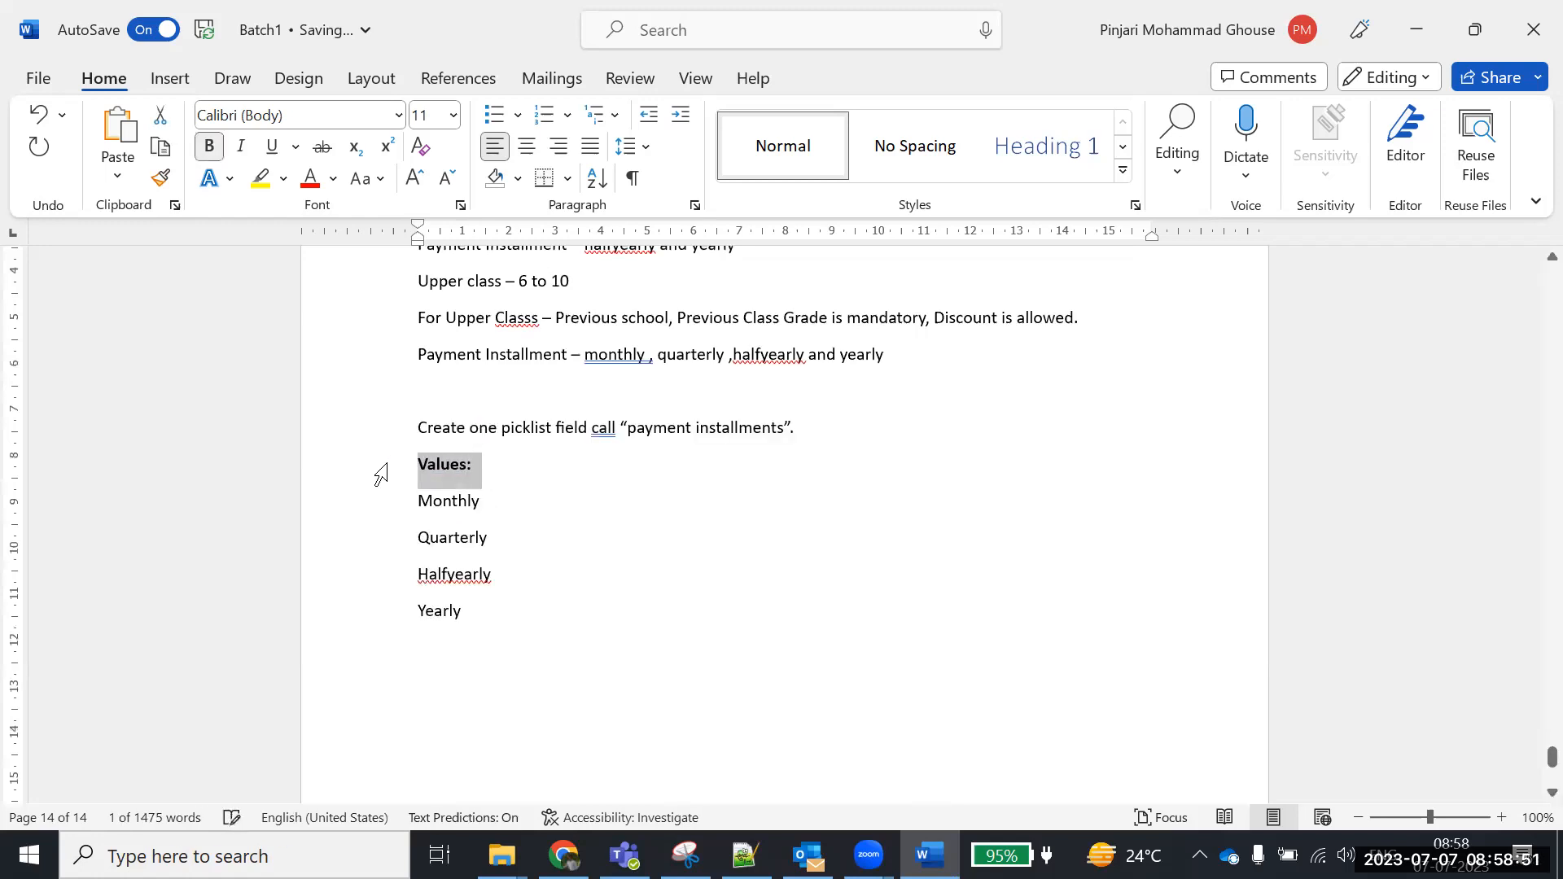
click(599, 545)
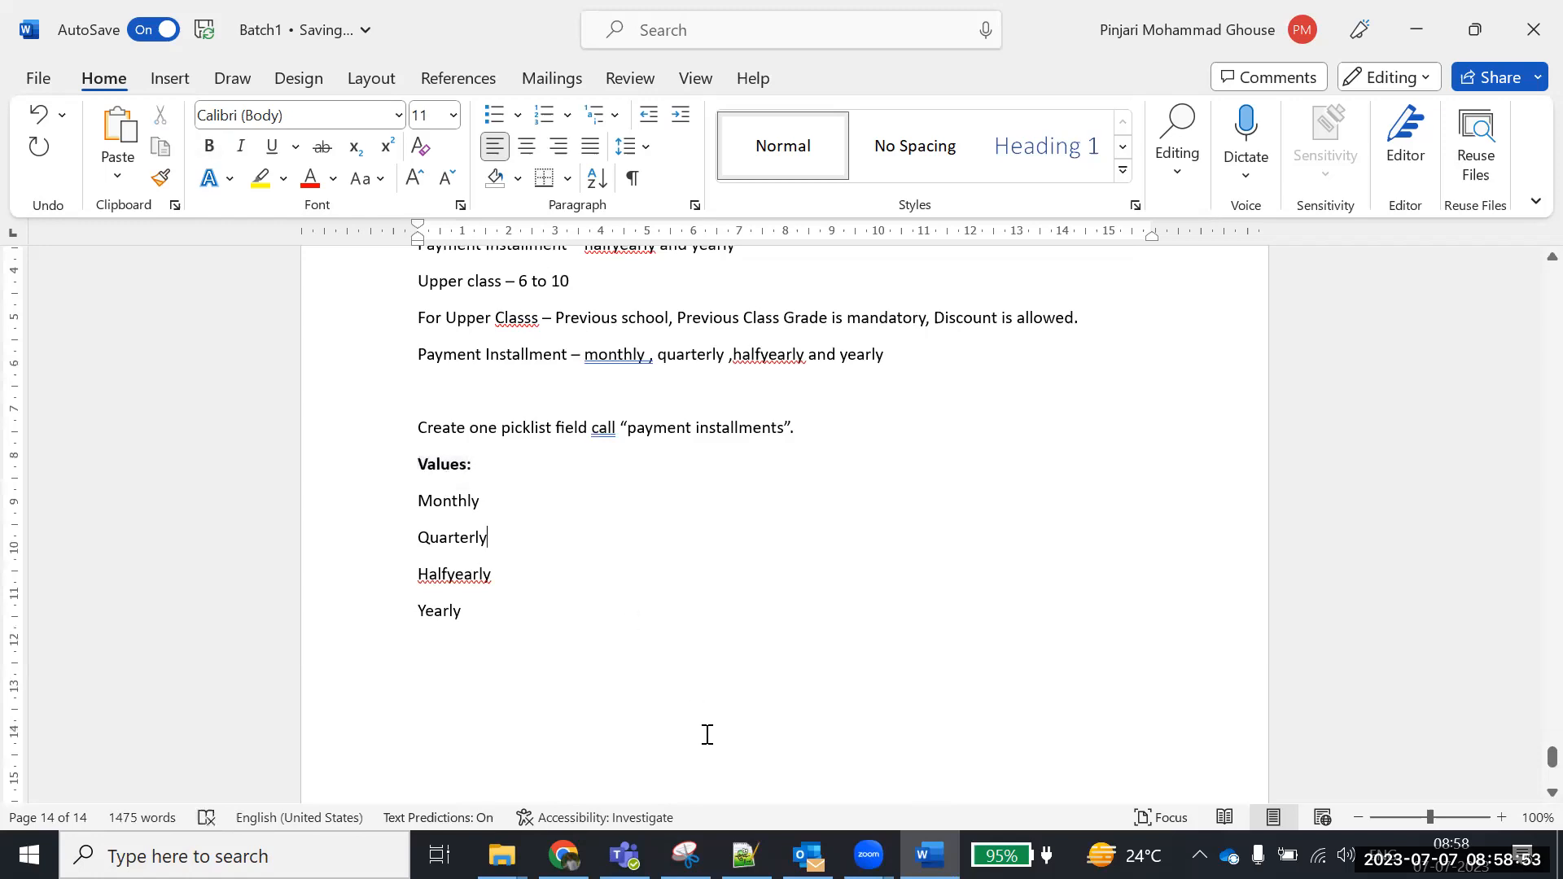
key(alt+Tab)
click(842, 254)
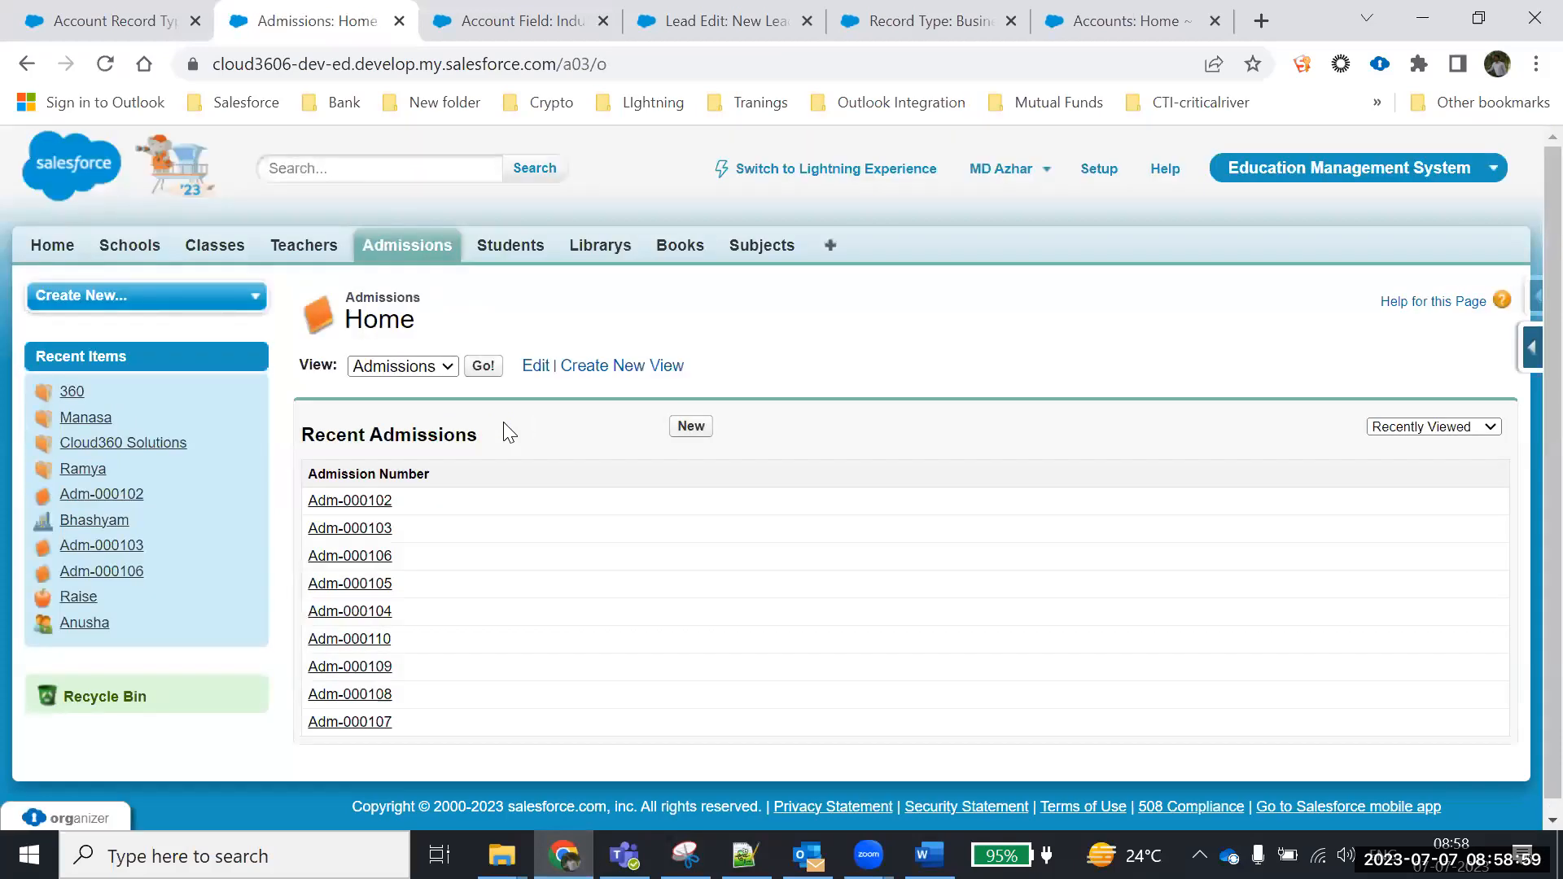
Visit the Students home page, then list all Book records, which is empty
click(509, 245)
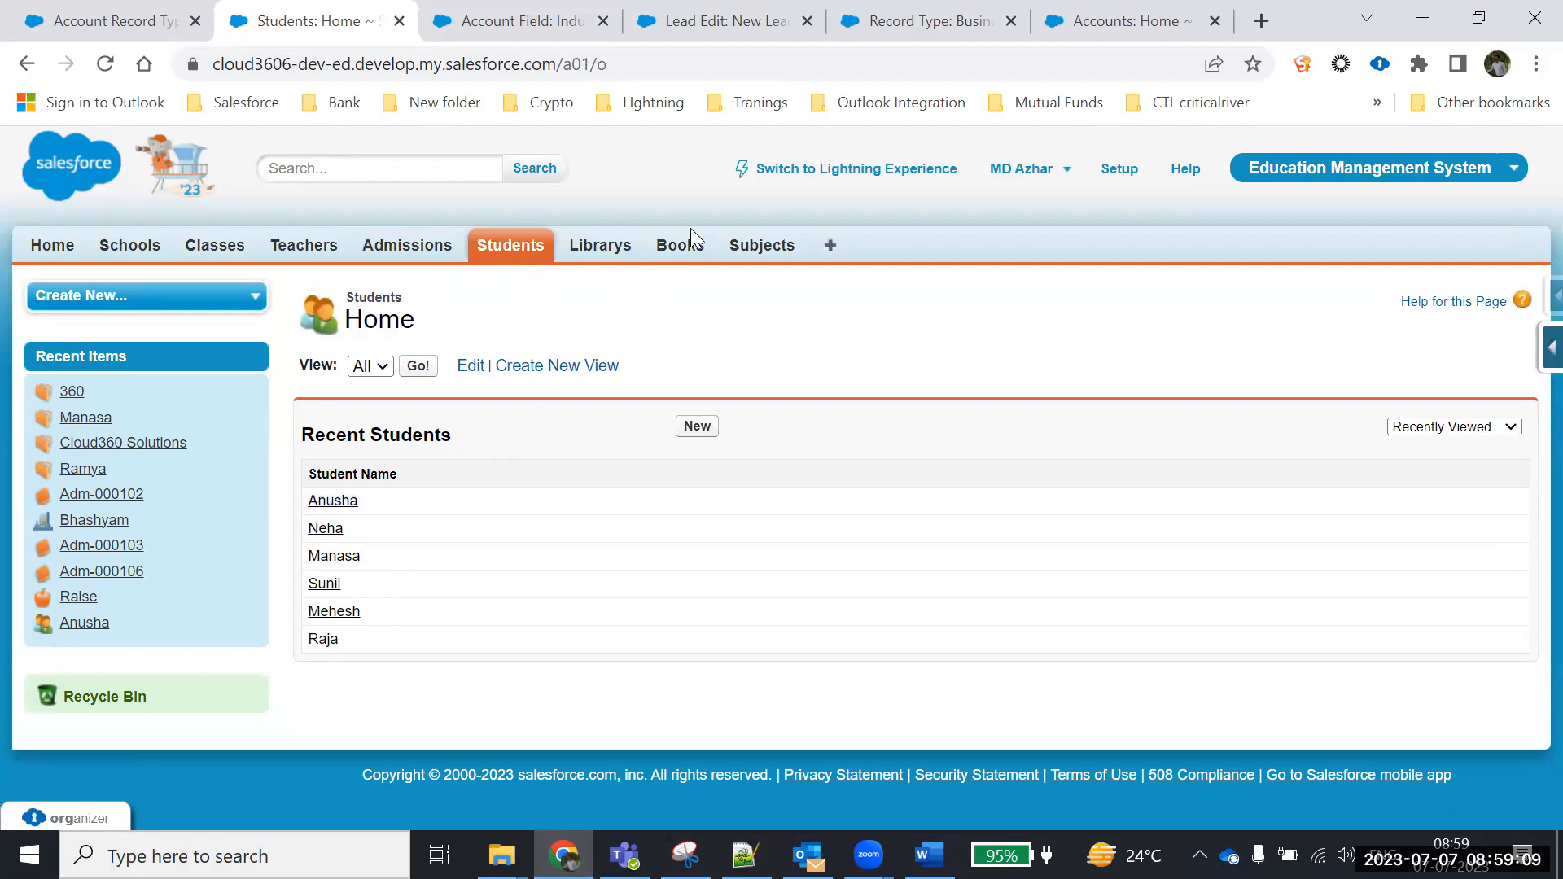
click(684, 251)
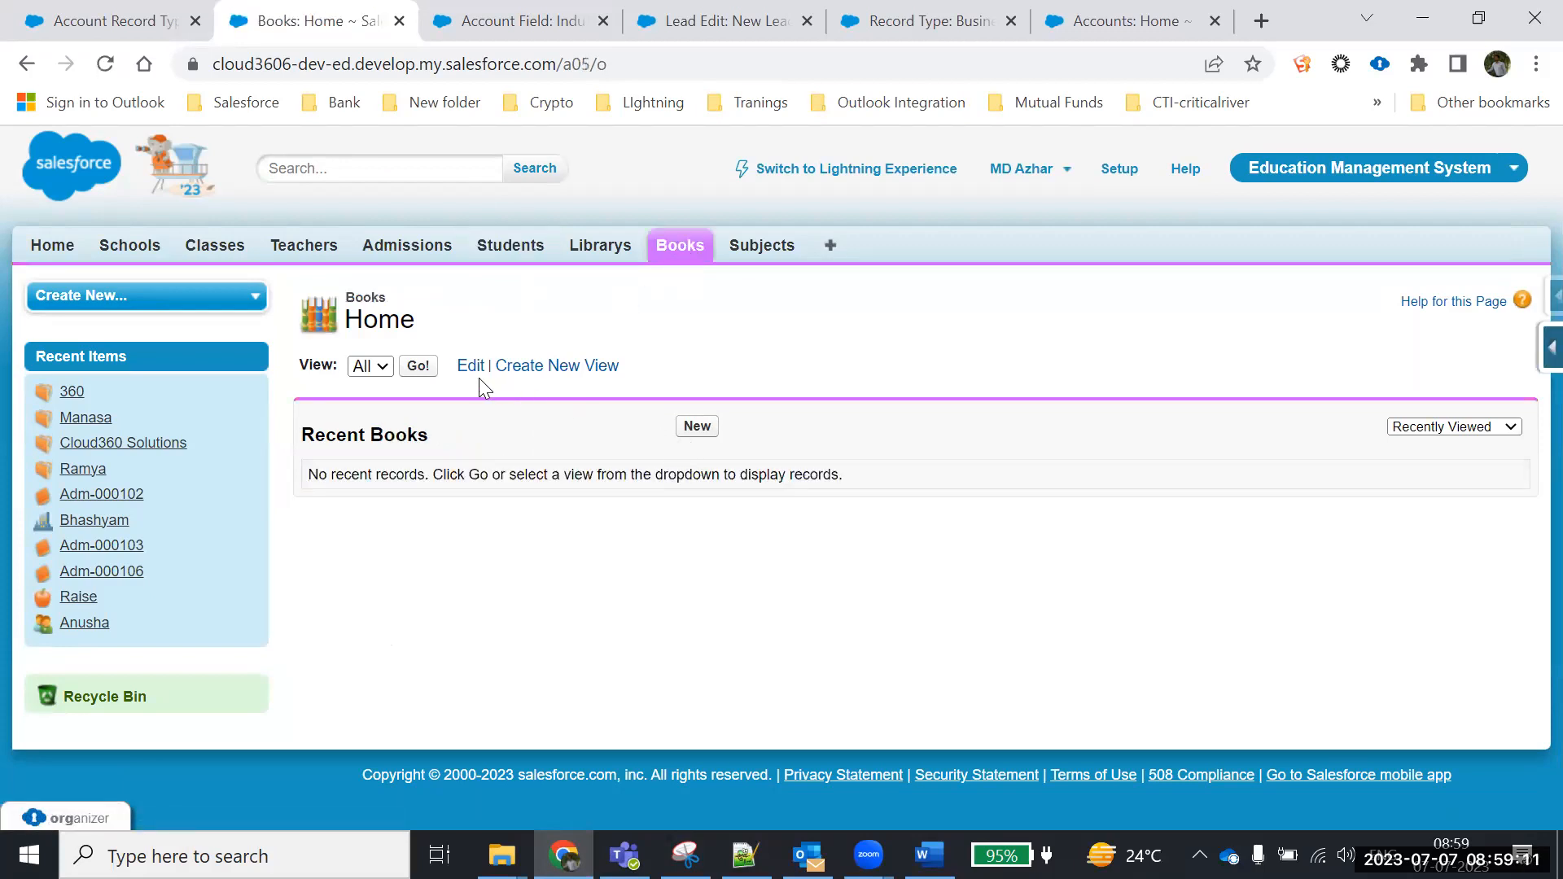
click(420, 368)
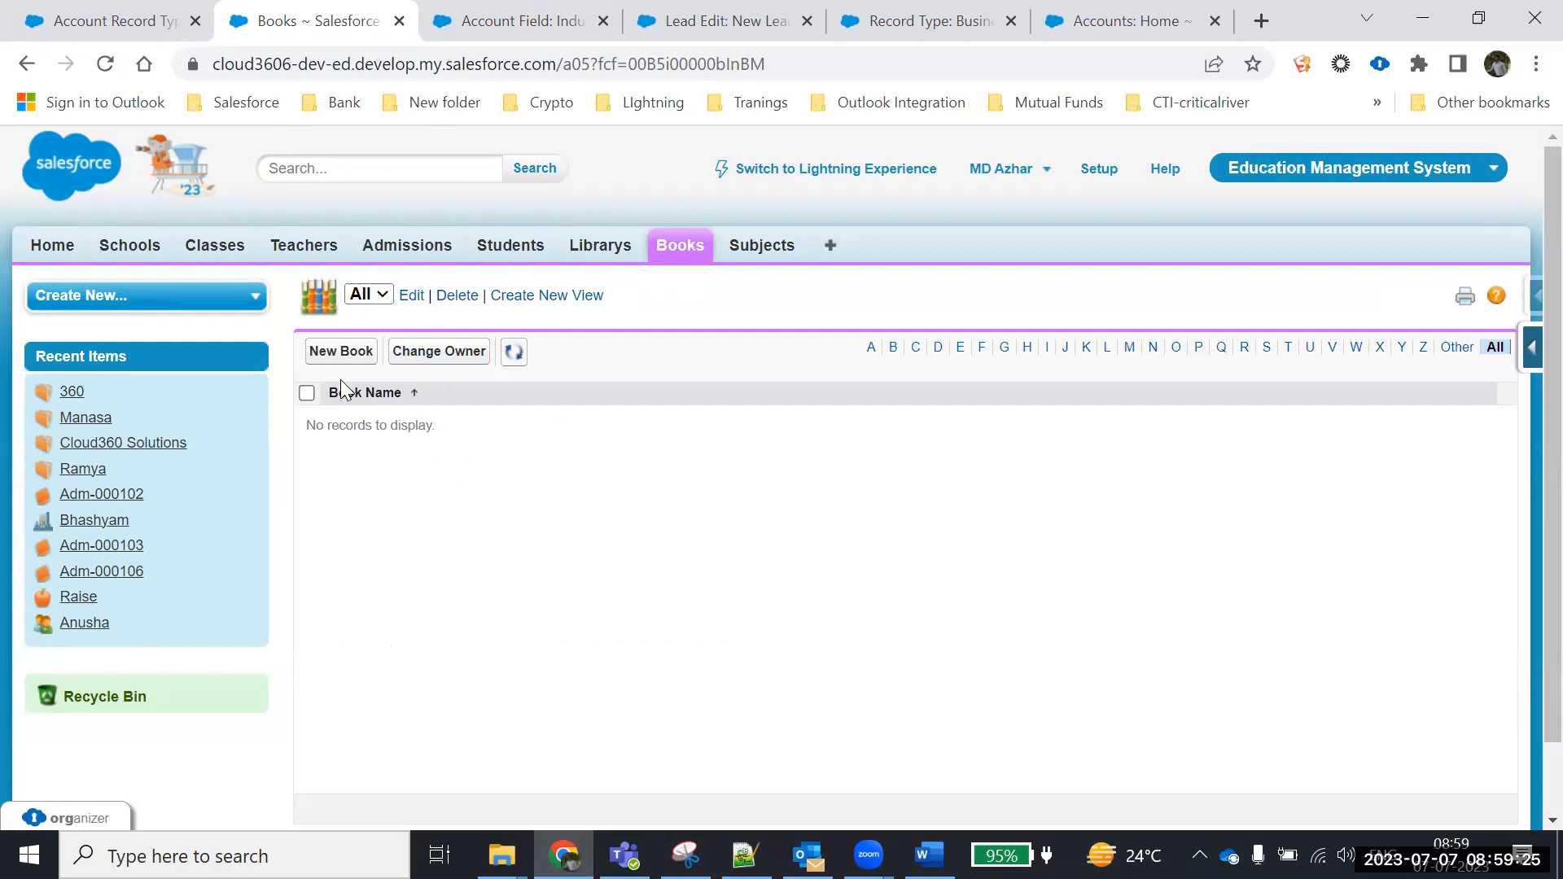
scroll(719, 523, down, 1)
scroll(721, 522, up, 1)
click(511, 243)
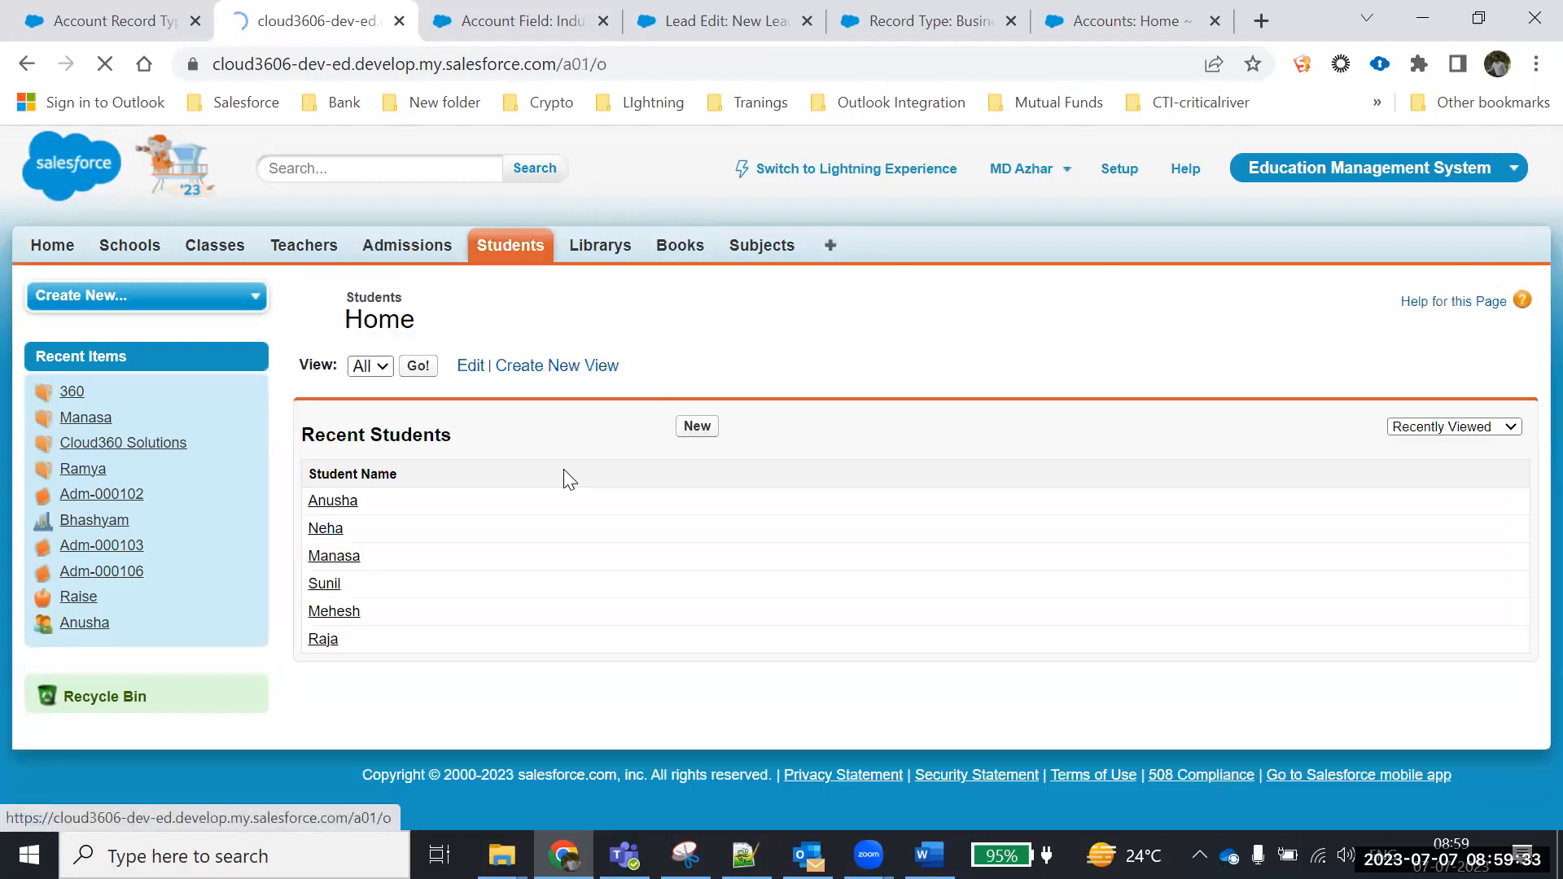
click(696, 430)
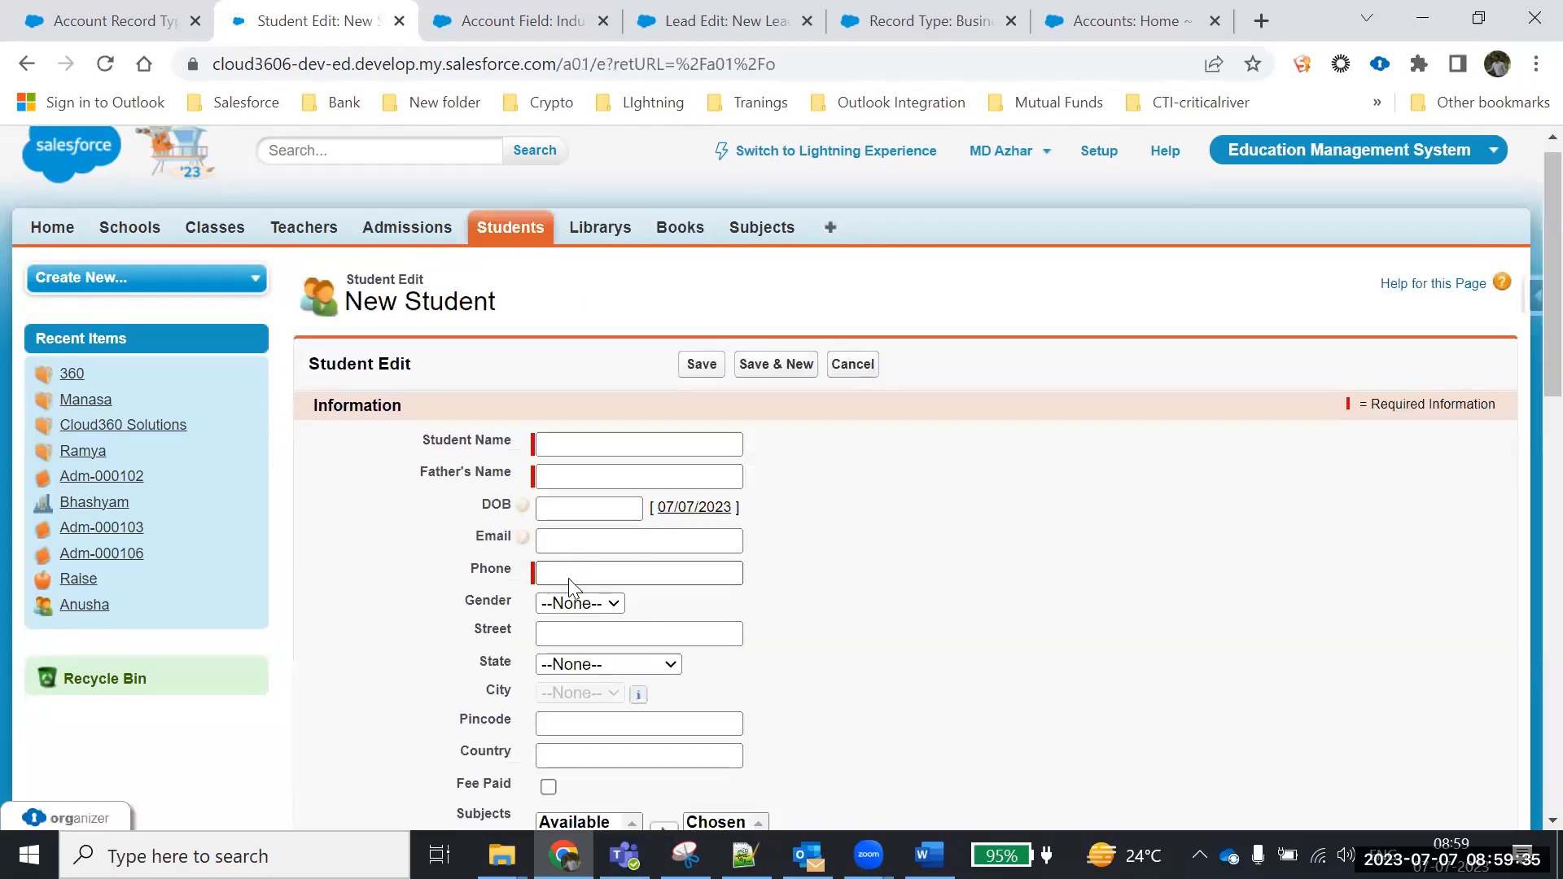
scroll(570, 595, down, 4)
scroll(573, 533, down, 2)
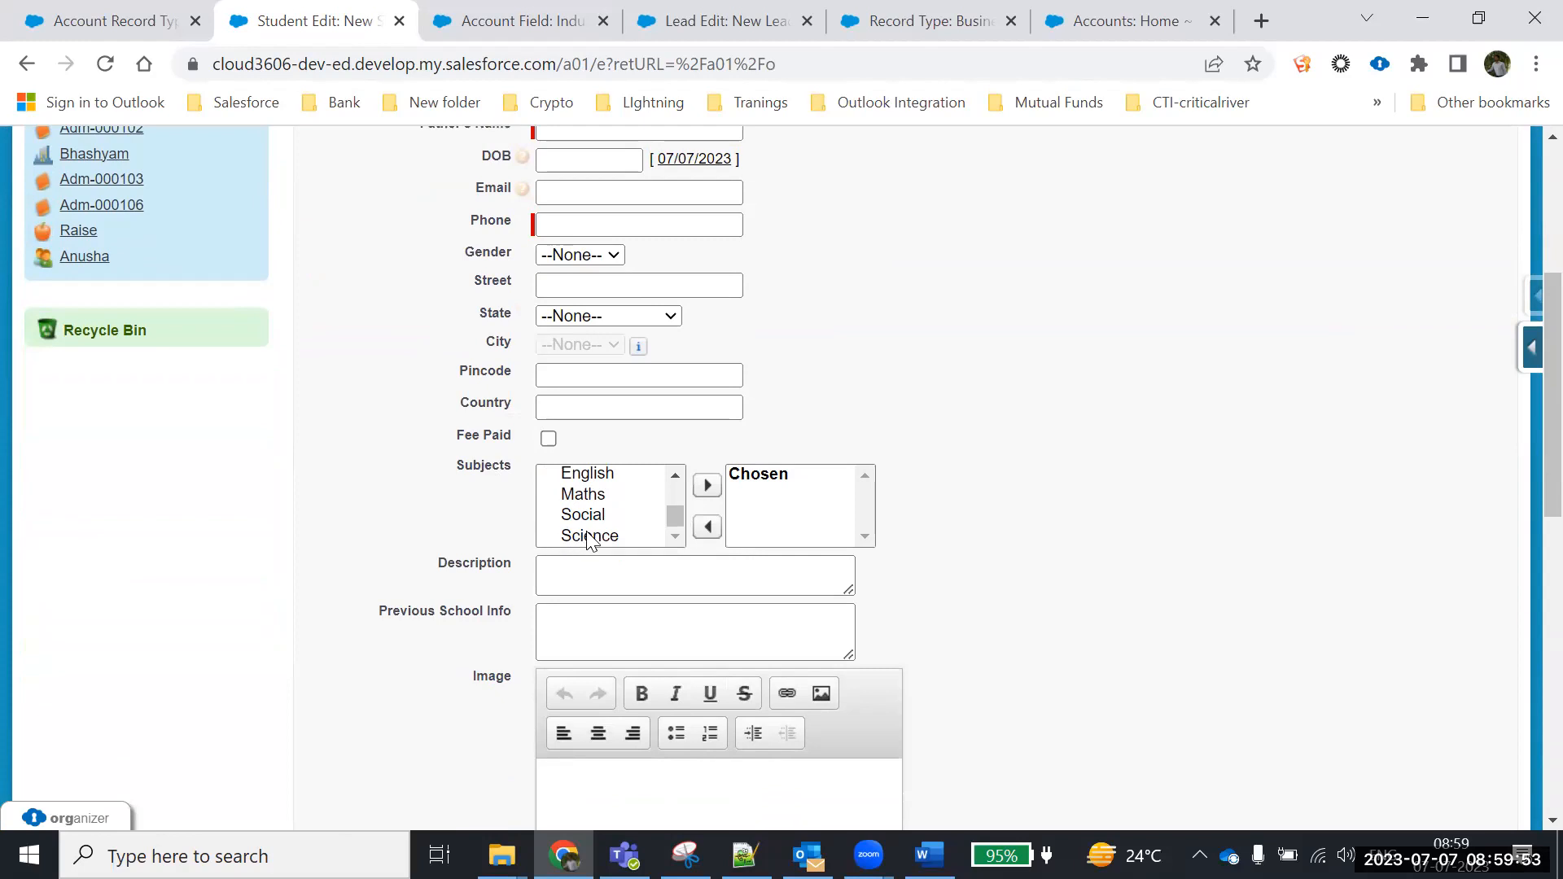
scroll(589, 540, up, 2)
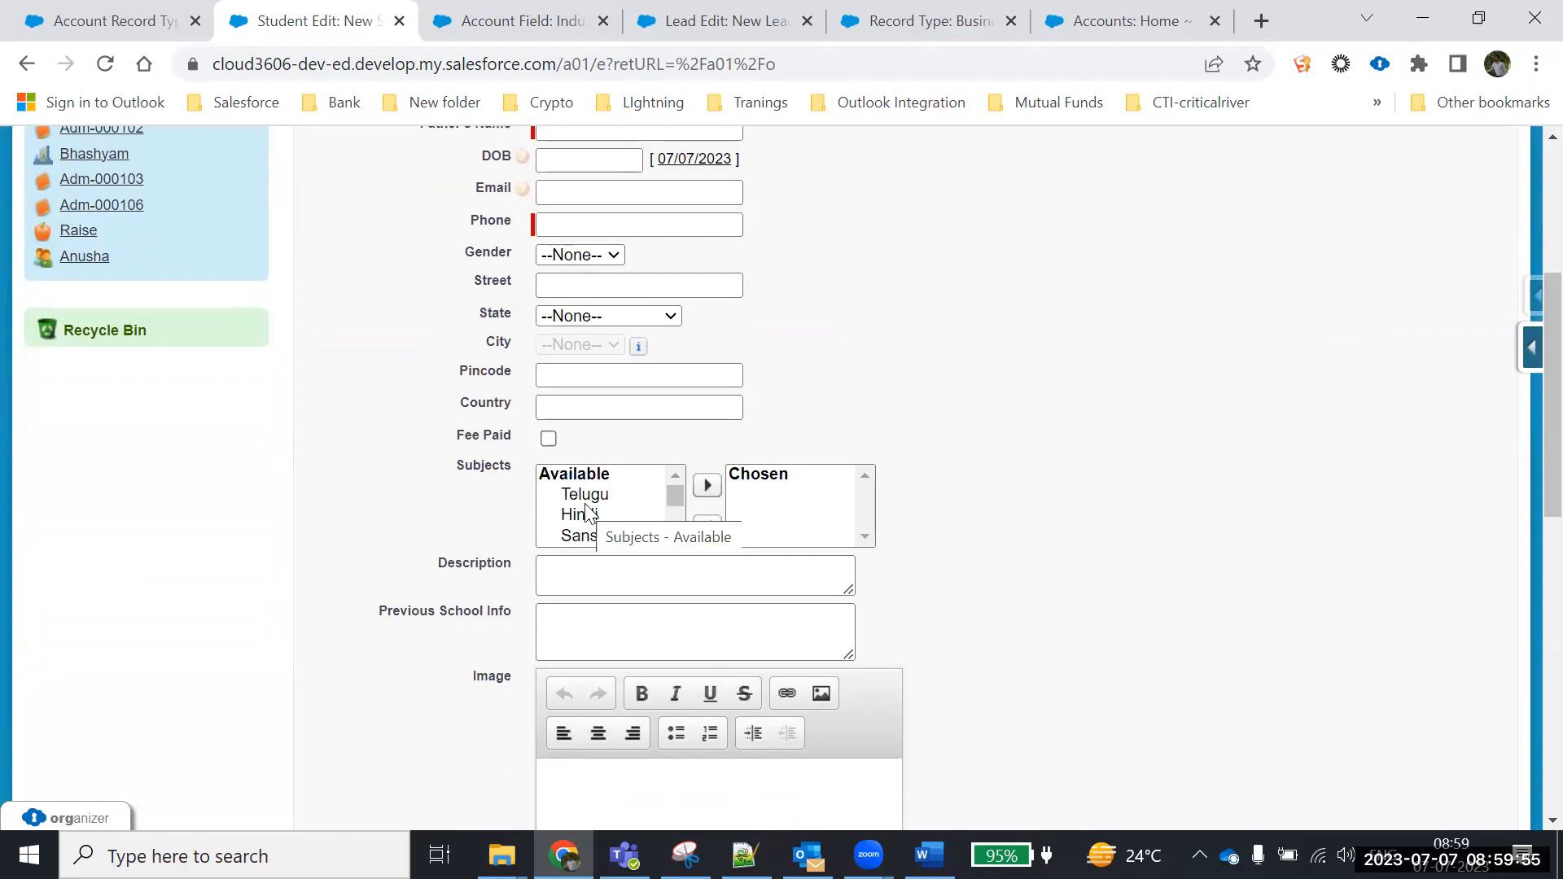
scroll(420, 531, up, 5)
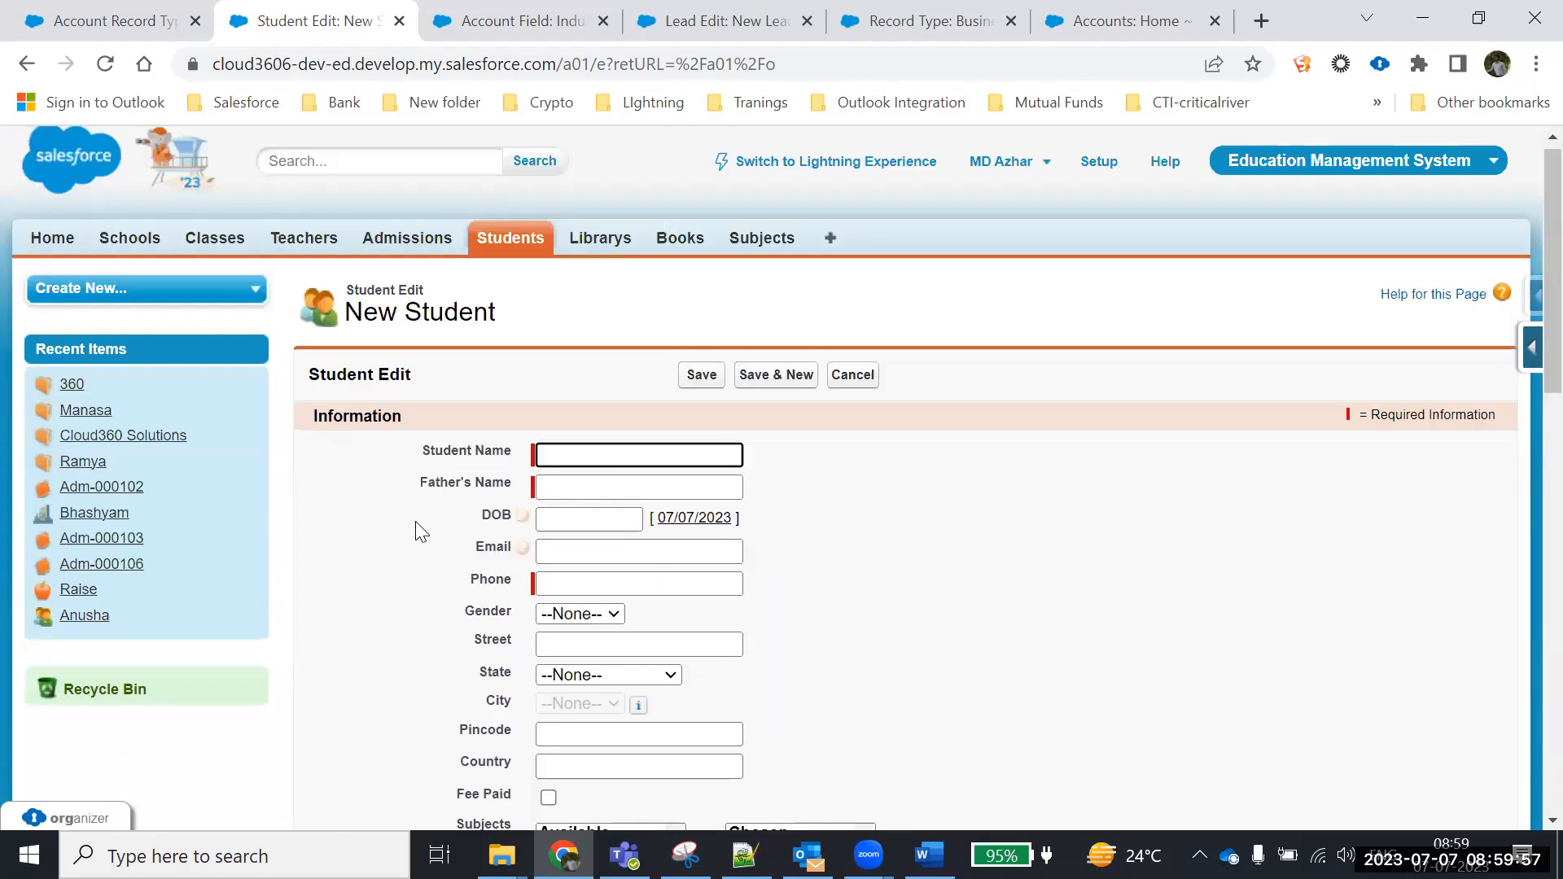
scroll(419, 531, down, 10)
scroll(415, 530, up, 10)
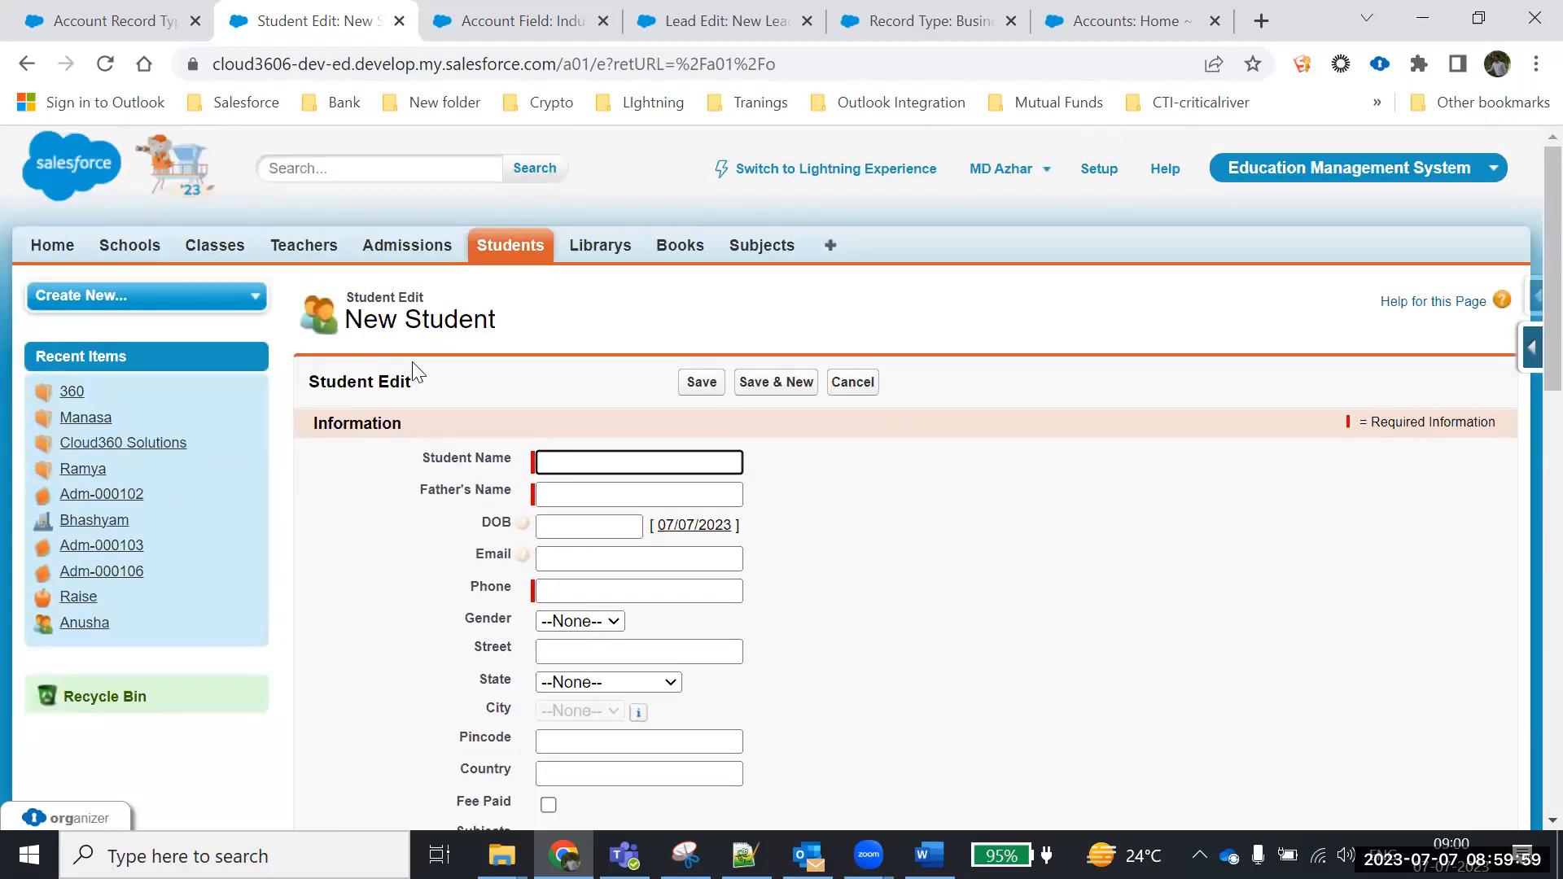
click(521, 248)
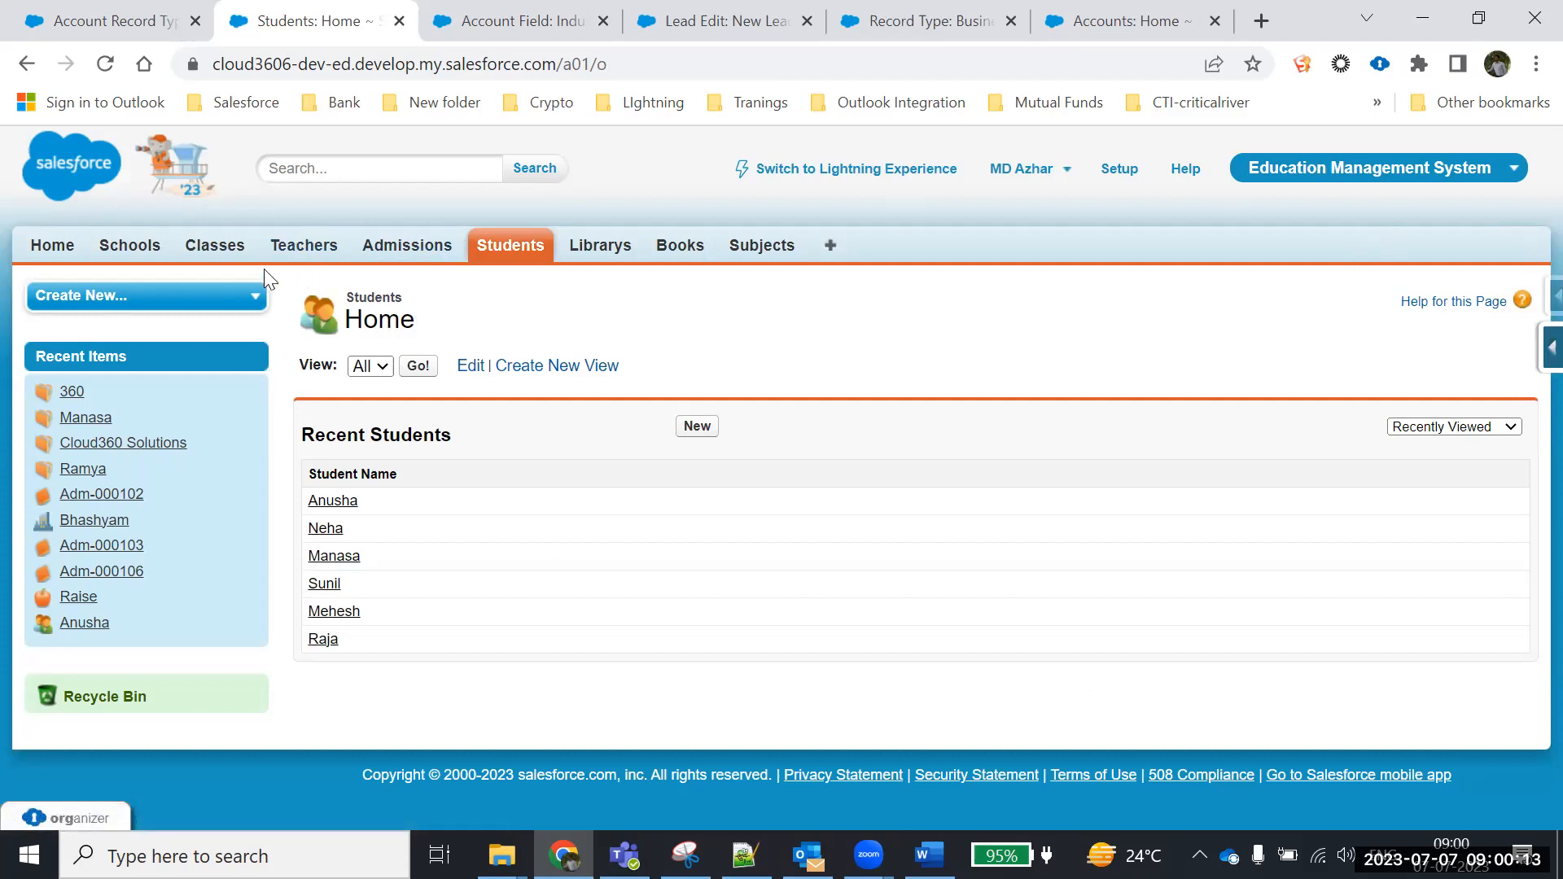
Switch to the Recruitment app, open Jobs, and review then cancel a new Job form
click(1305, 165)
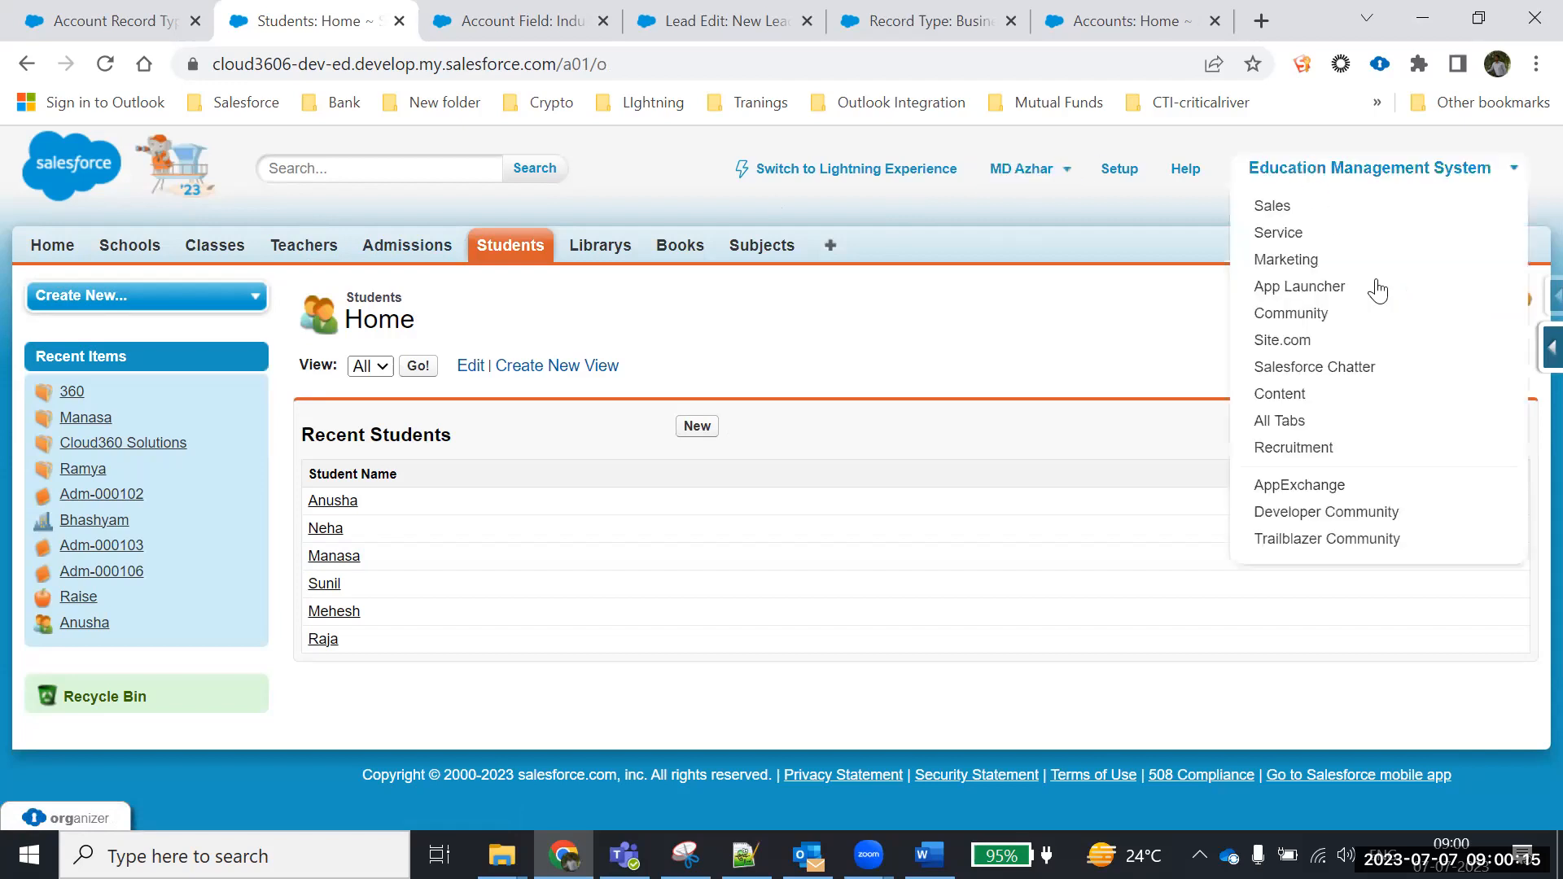
click(1296, 448)
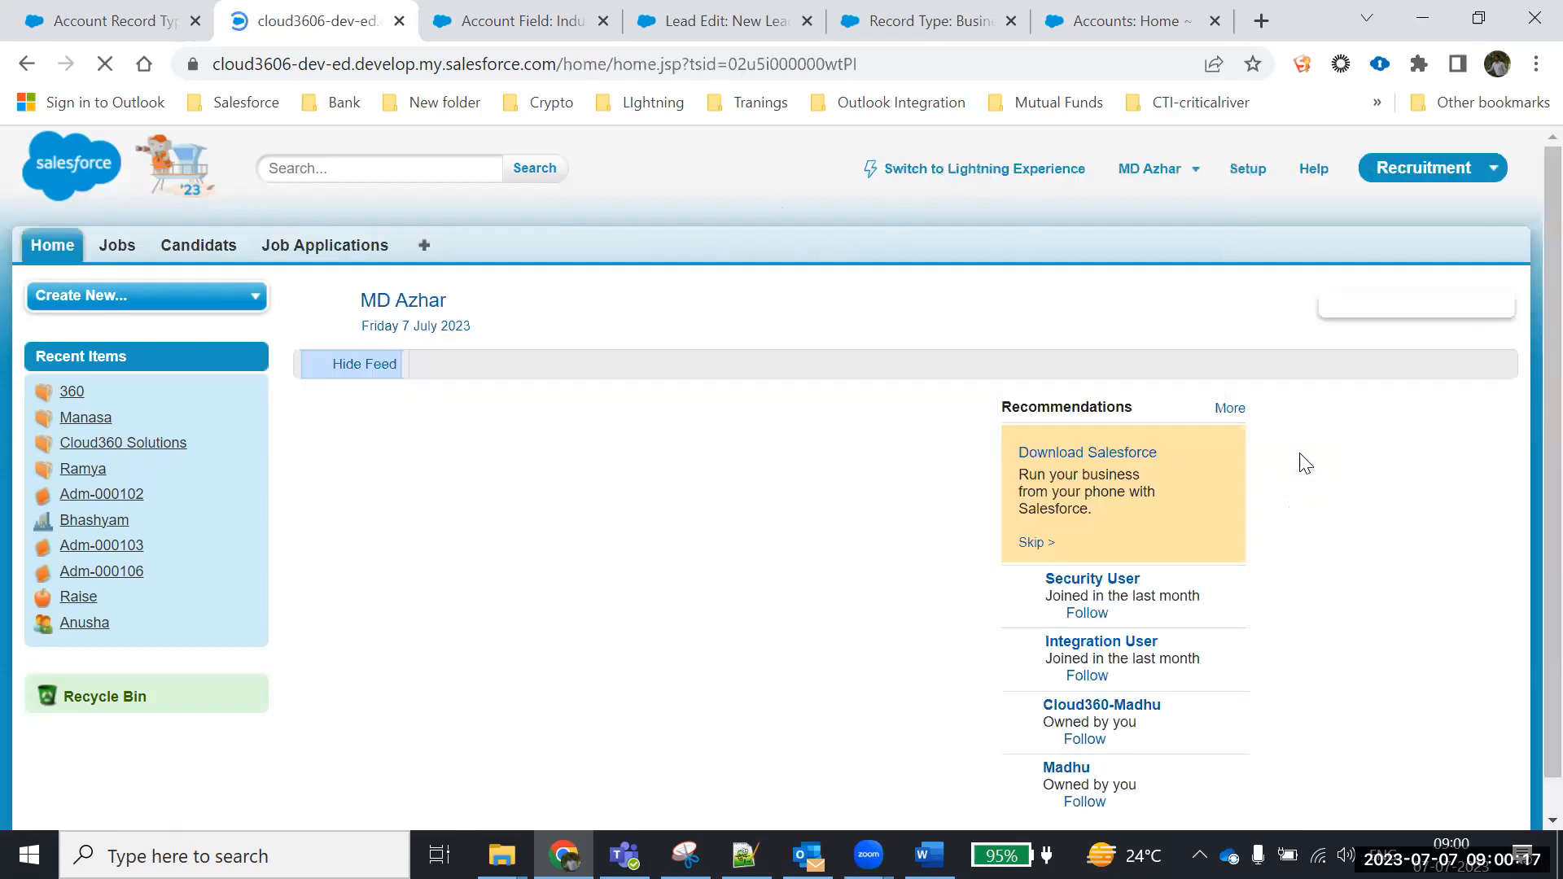
click(121, 246)
click(692, 429)
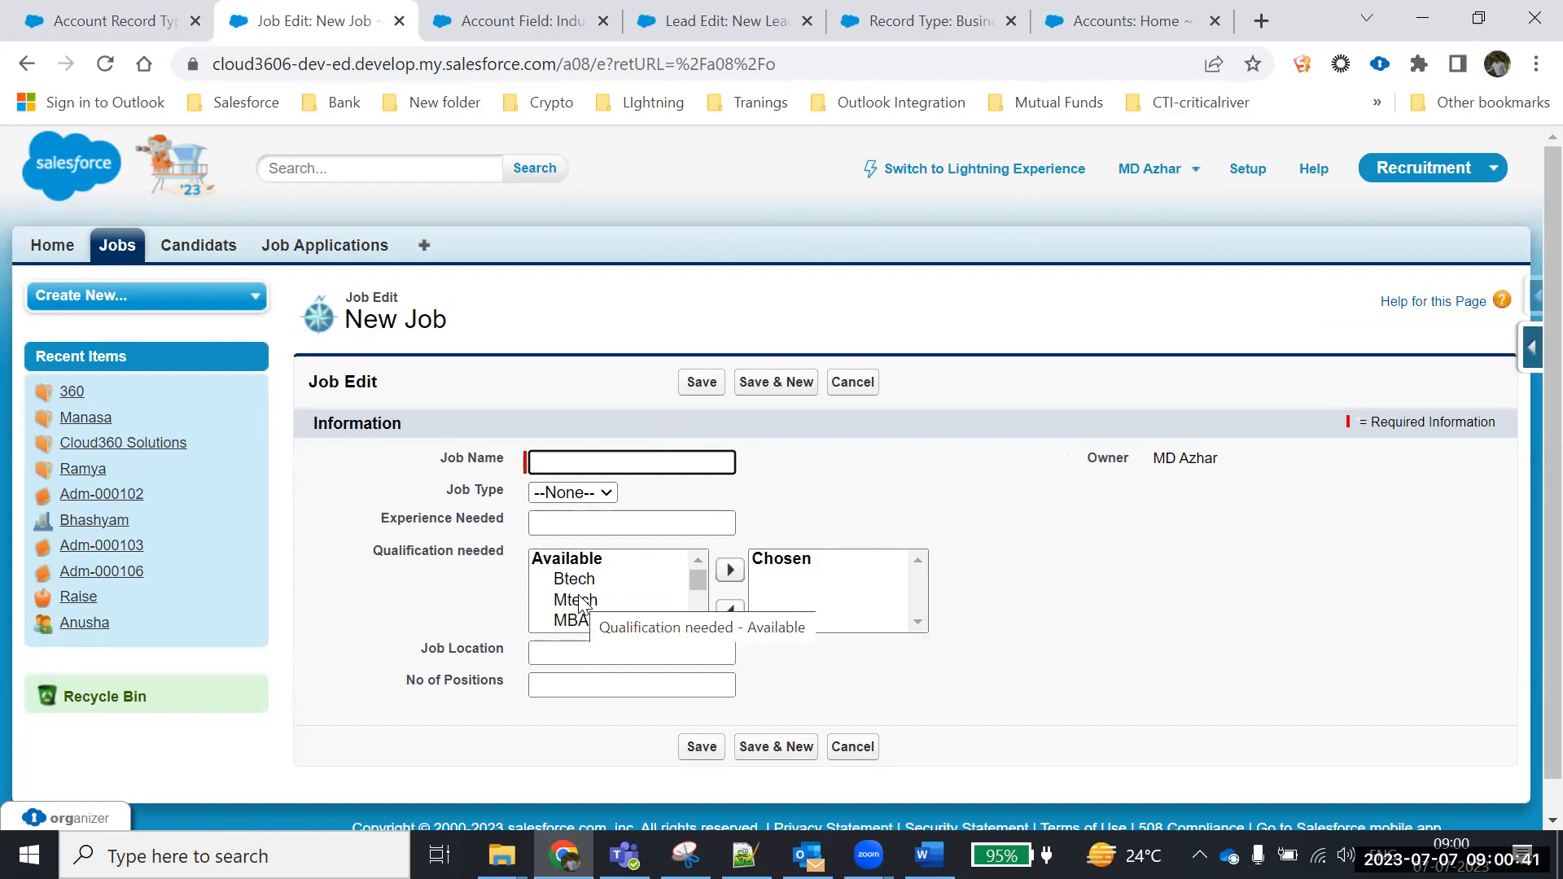
scroll(650, 618, down, 2)
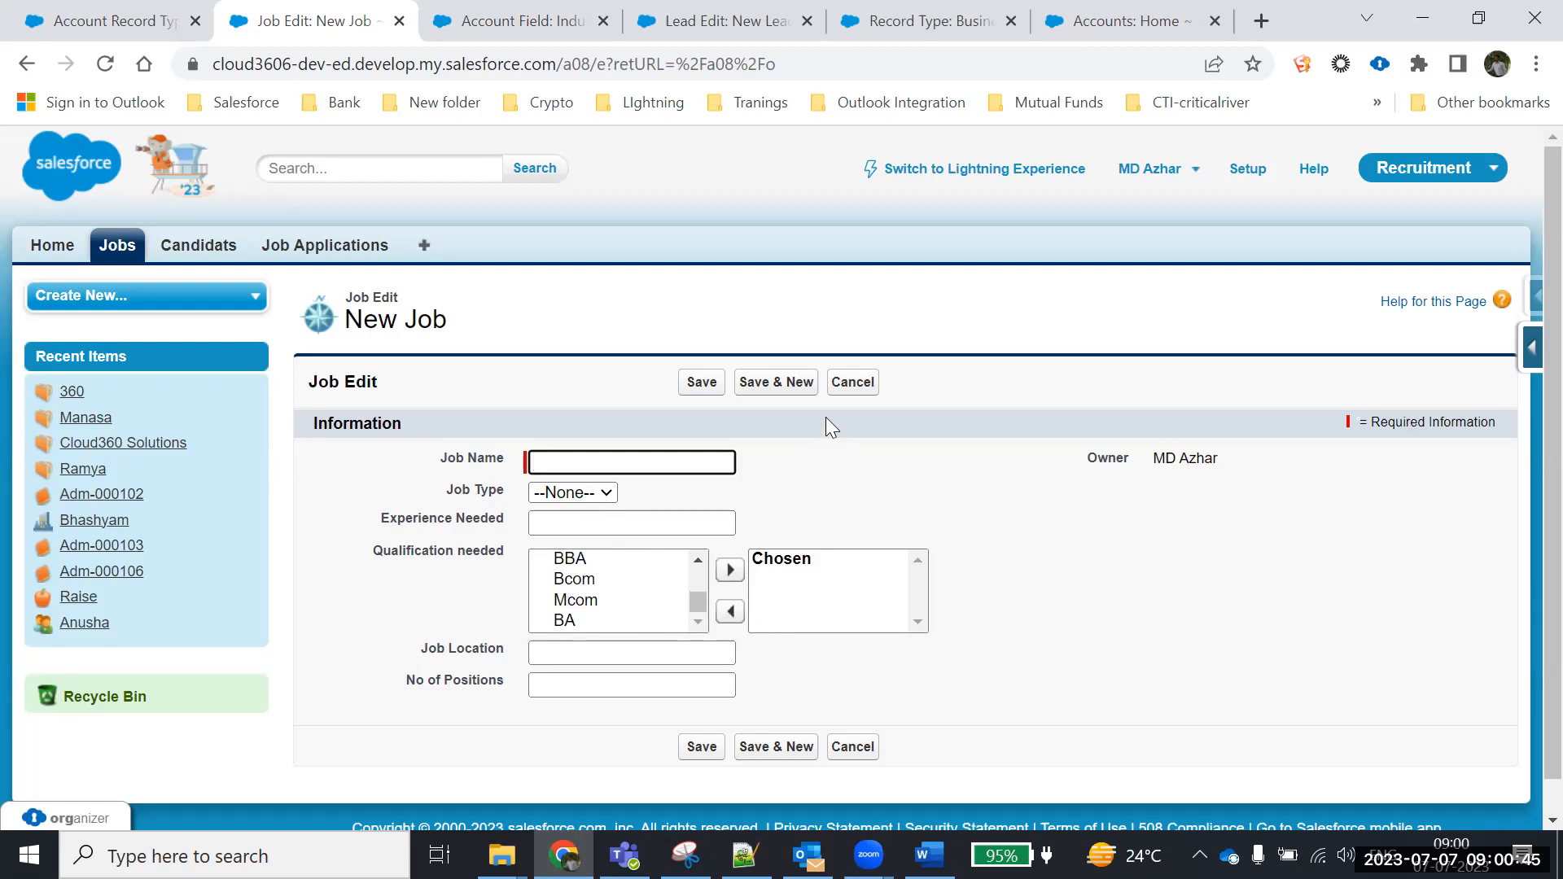
click(858, 390)
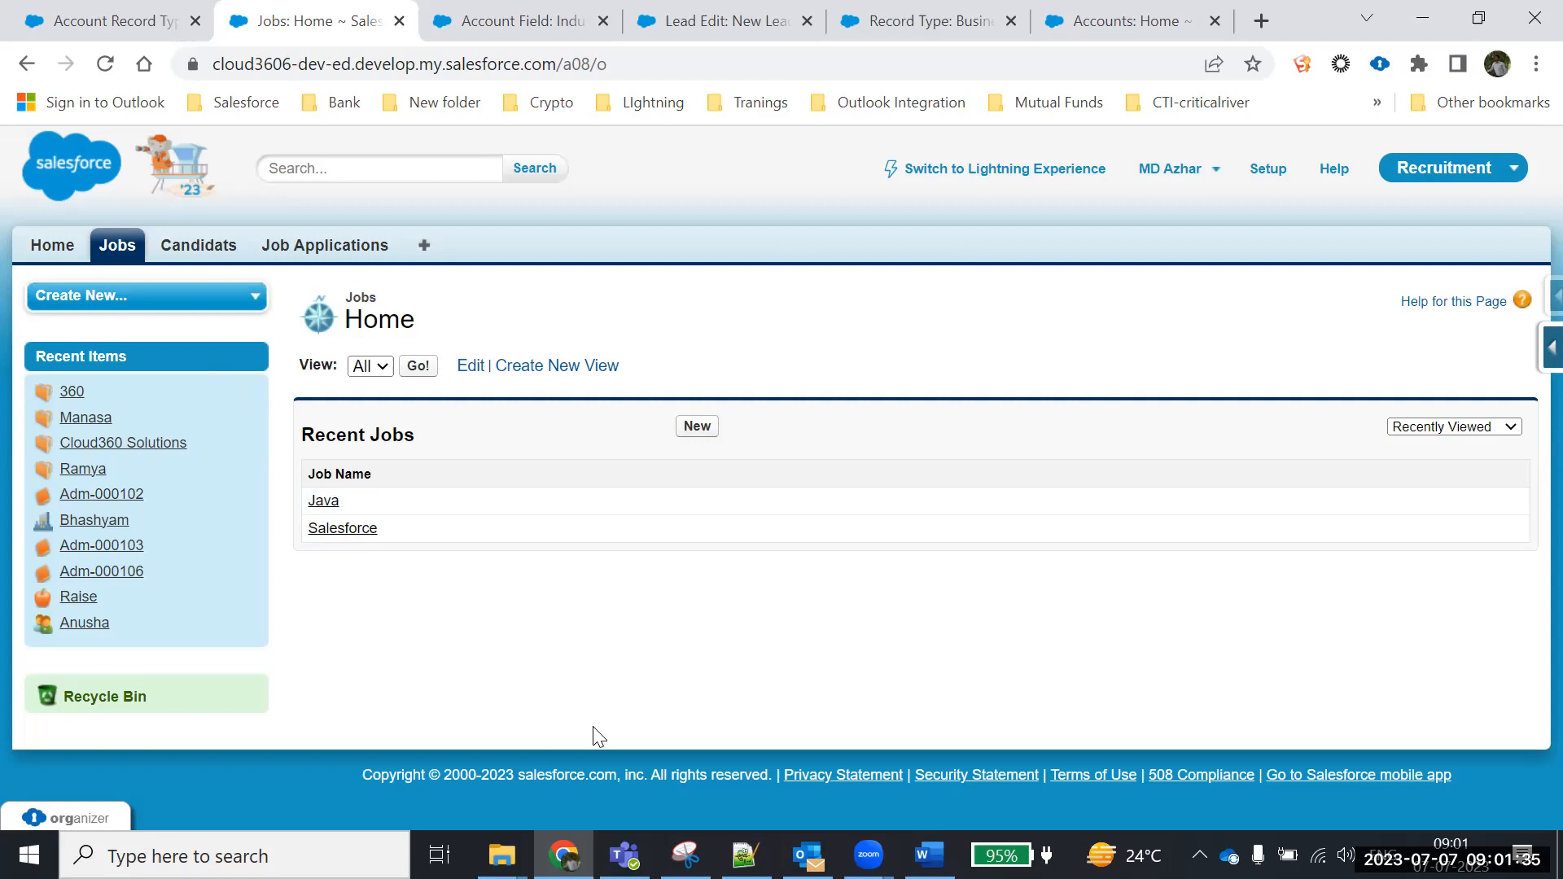
Switch from the Salesforce Jobs page to the Word Batch1 task notes
key(alt+Tab)
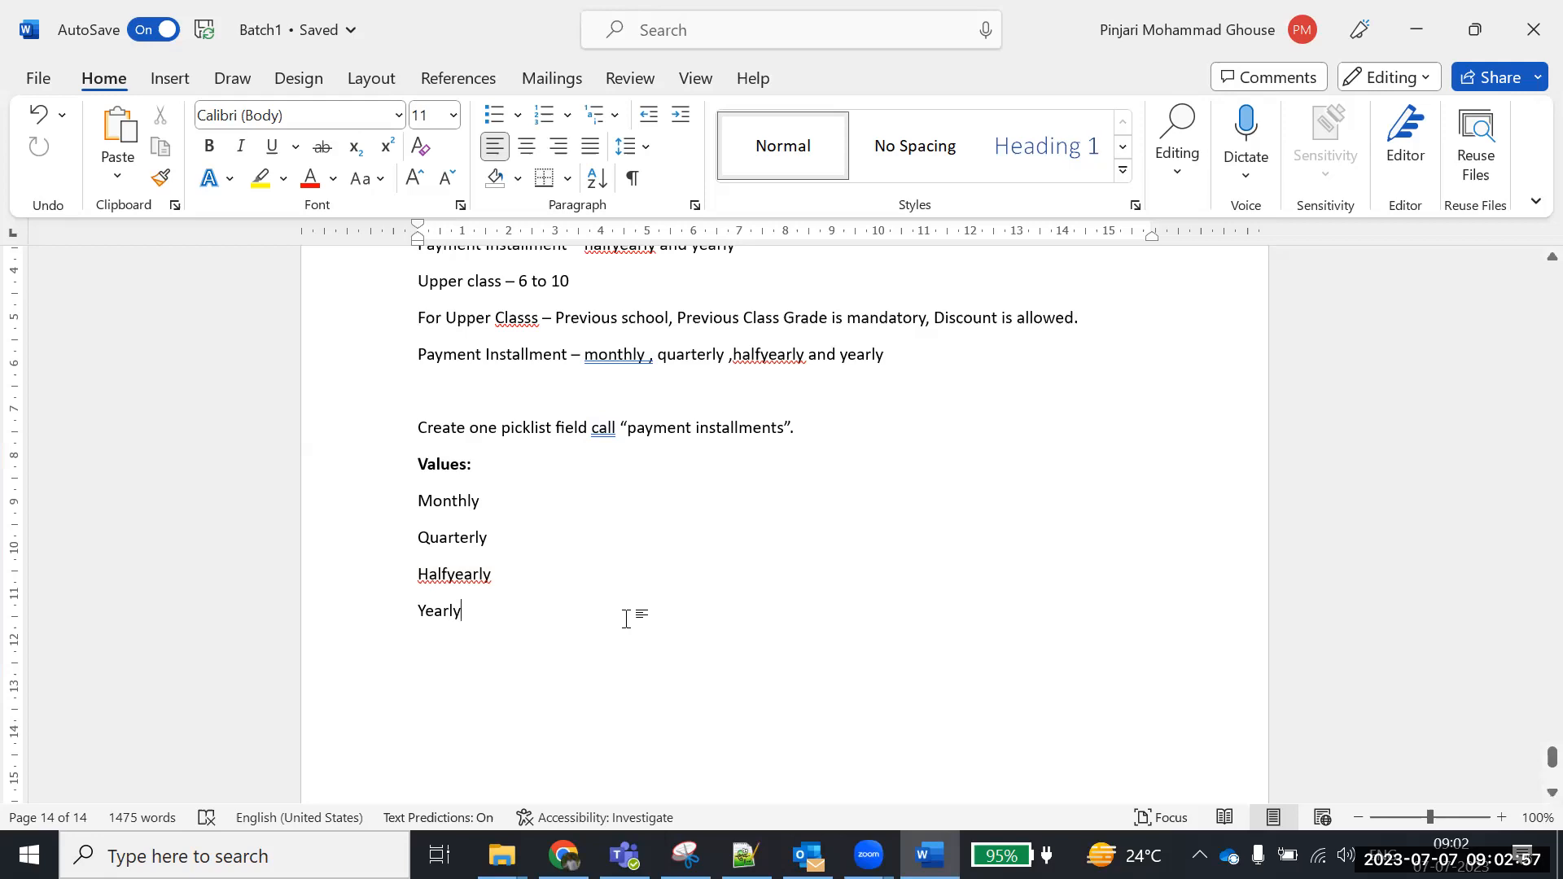
Correct 'Classs' to 'Class' in the Upper Class line, then return to Salesforce
click(540, 318)
key(BackSpace)
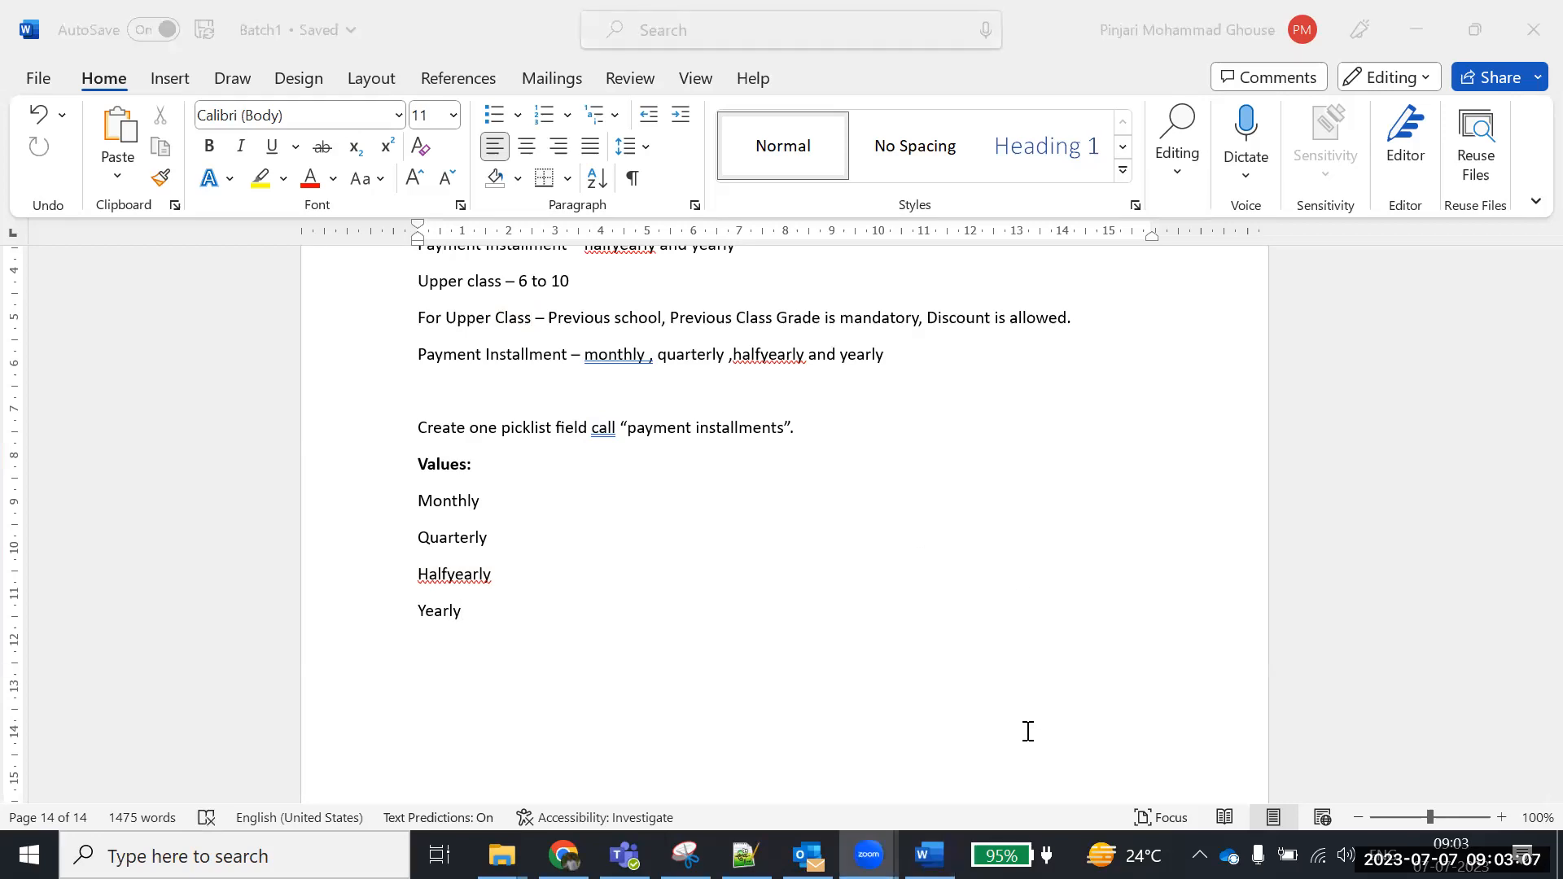
click(1146, 477)
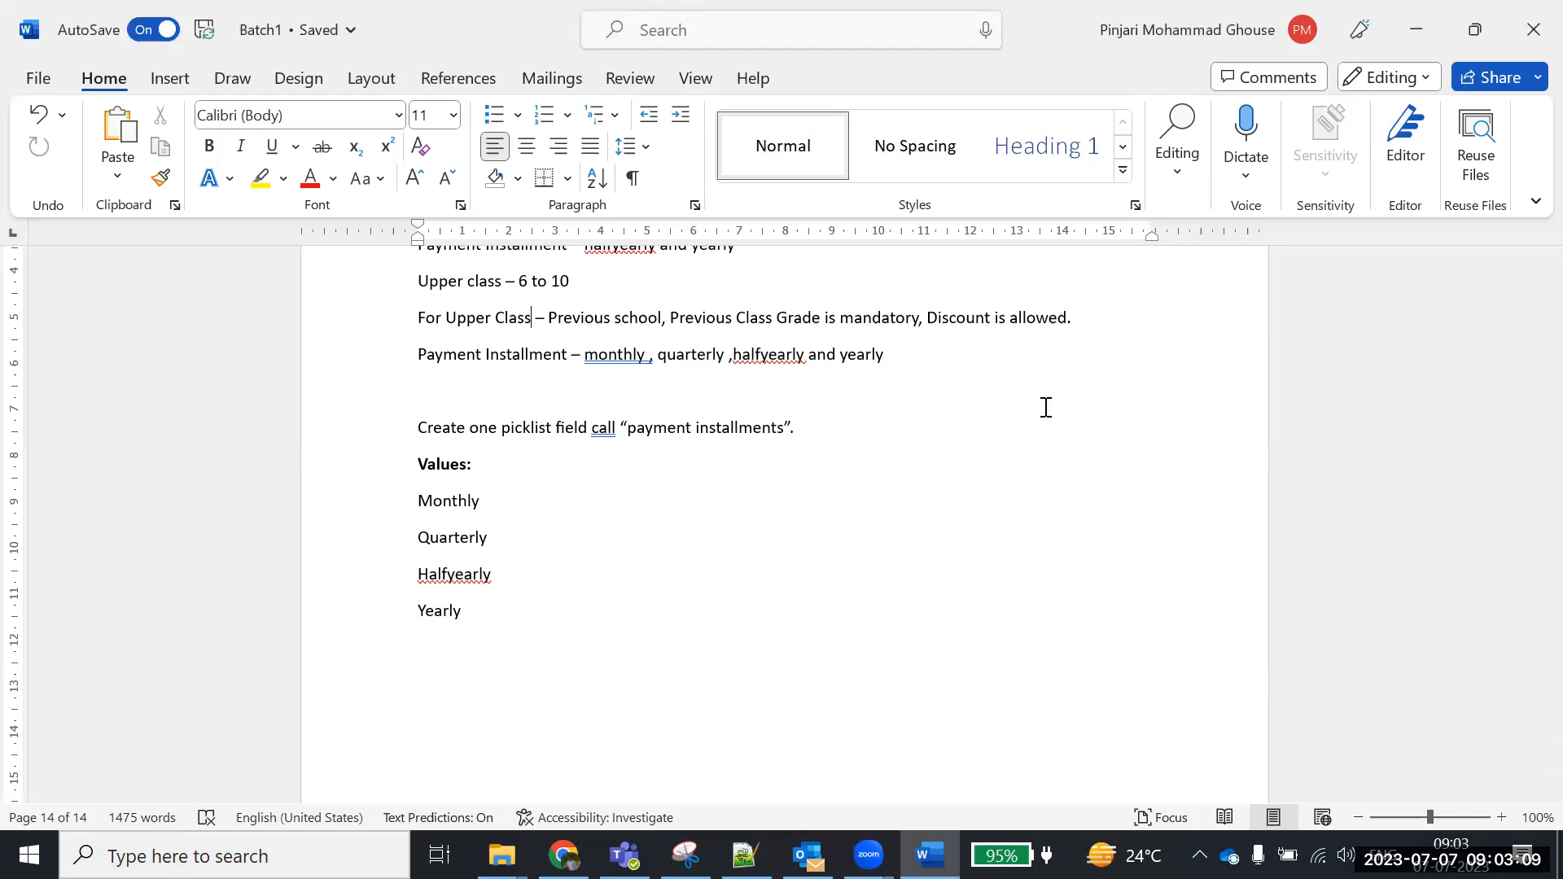
key(alt+Tab)
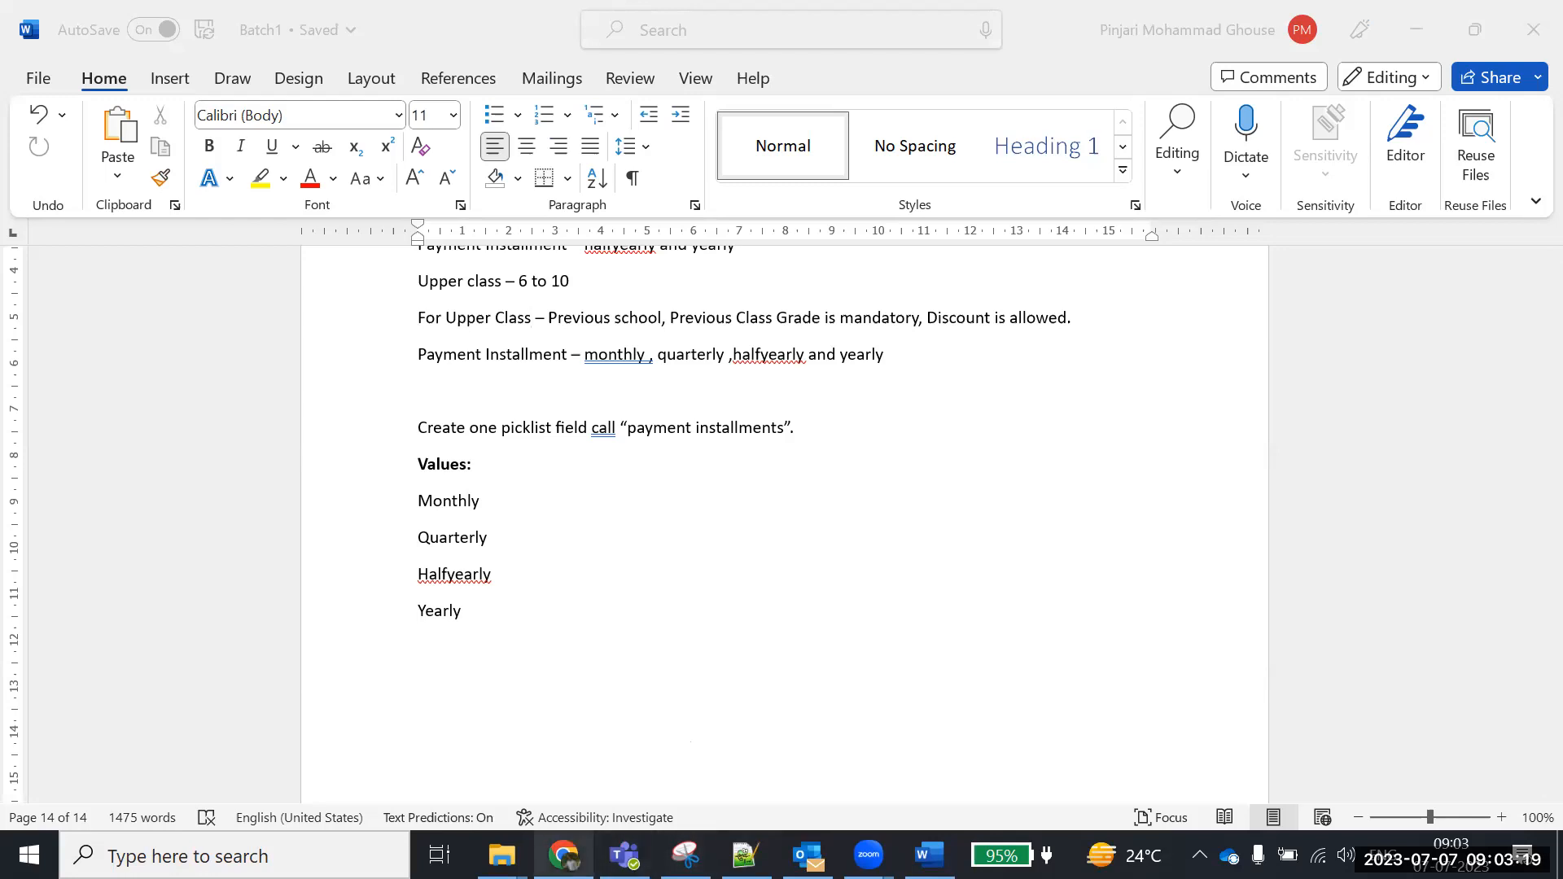
click(564, 855)
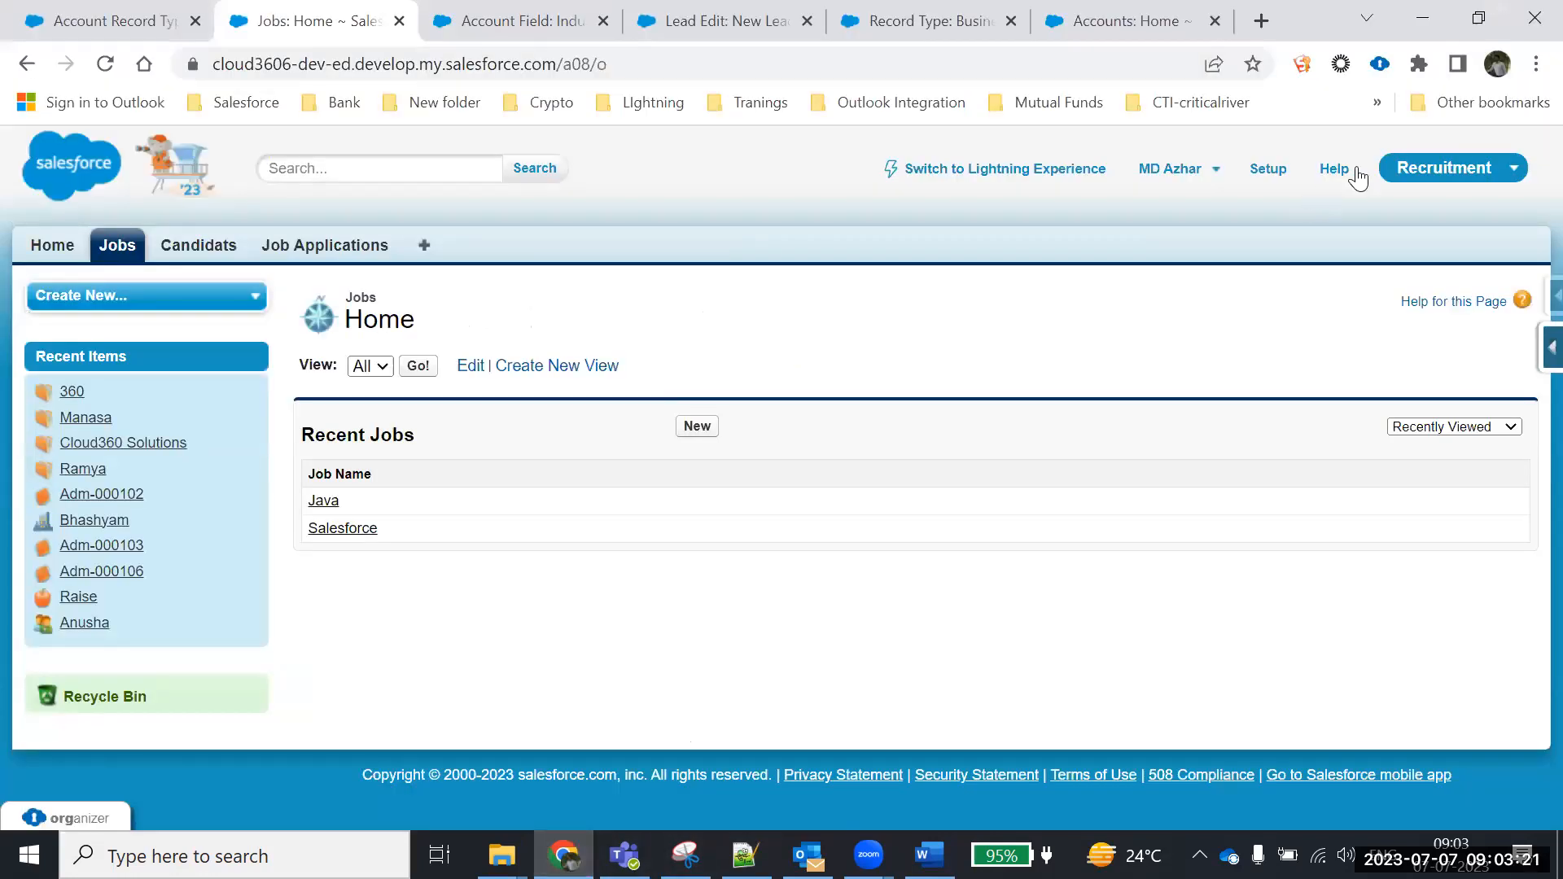
Switch to the Education Management System app, open Admissions, and cancel a new admission form
click(1423, 171)
click(1386, 458)
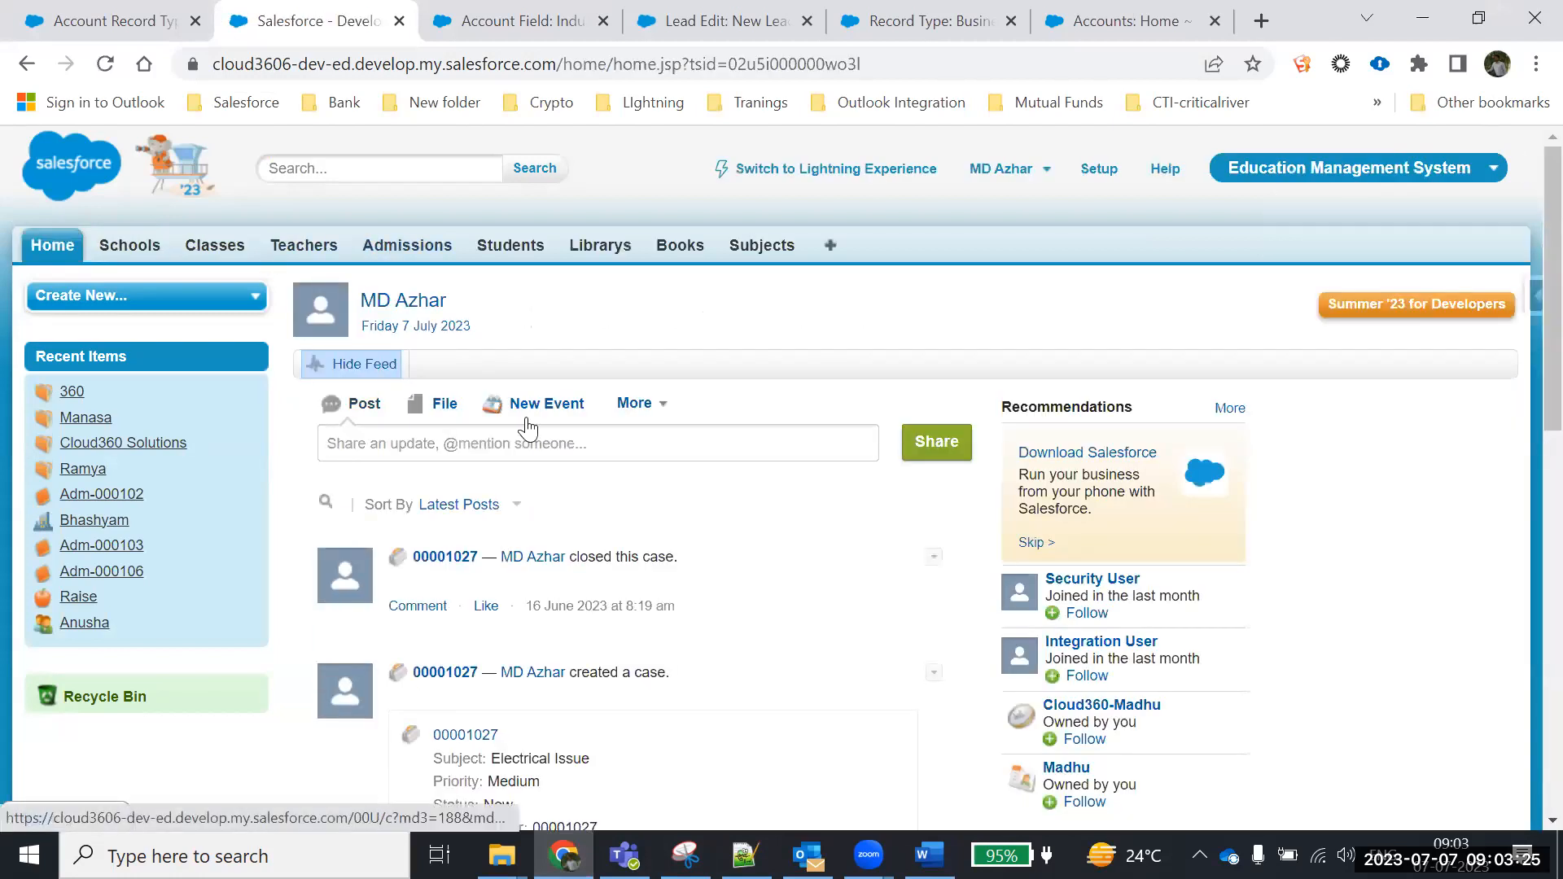
click(388, 253)
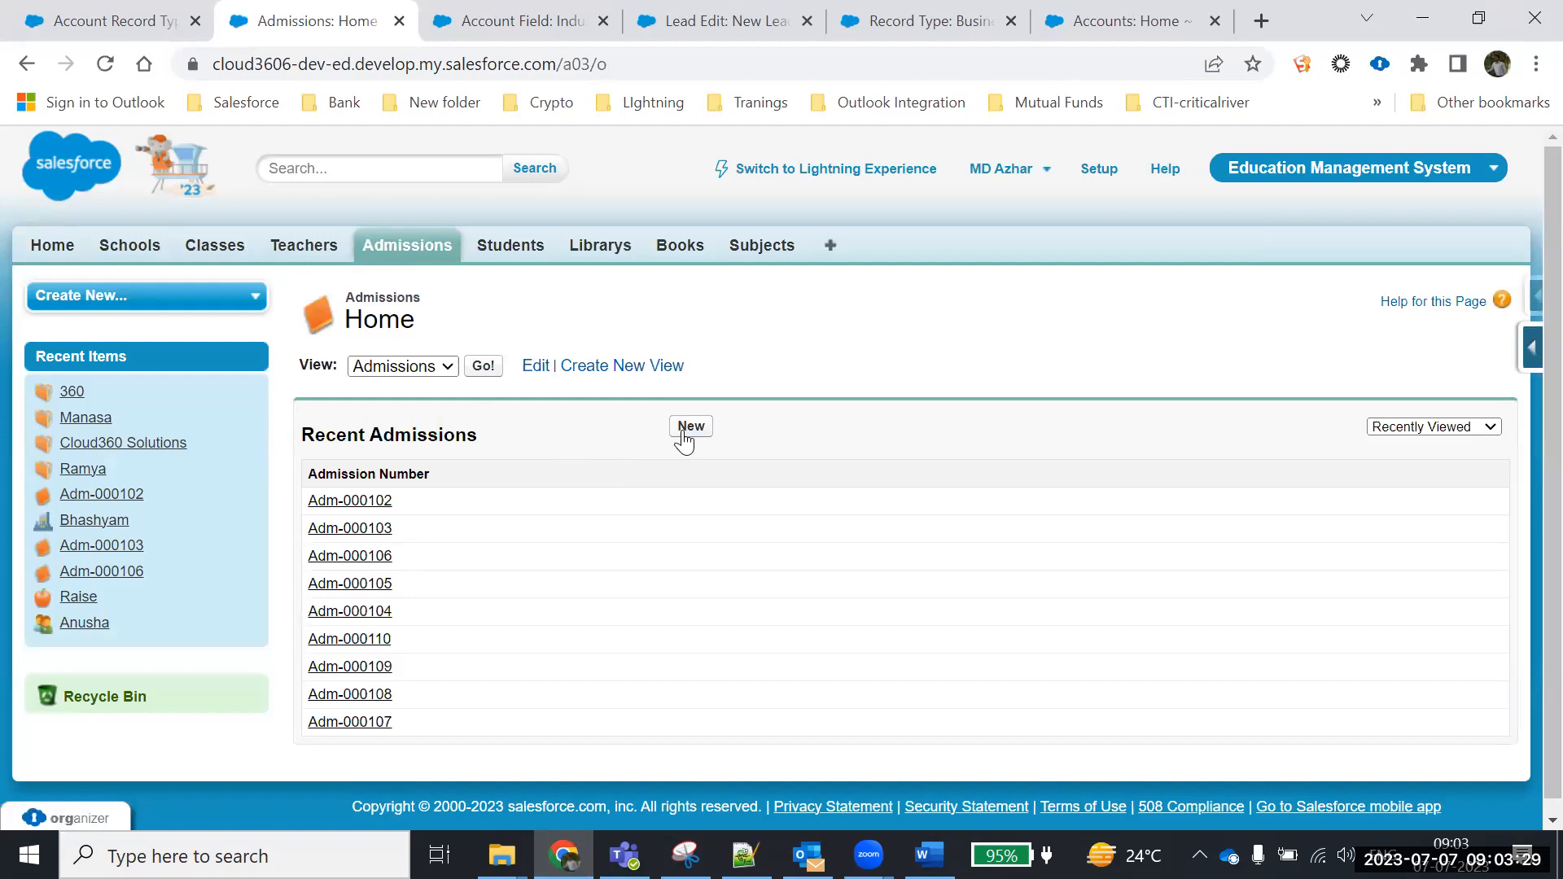
click(688, 429)
scroll(499, 430, down, 2)
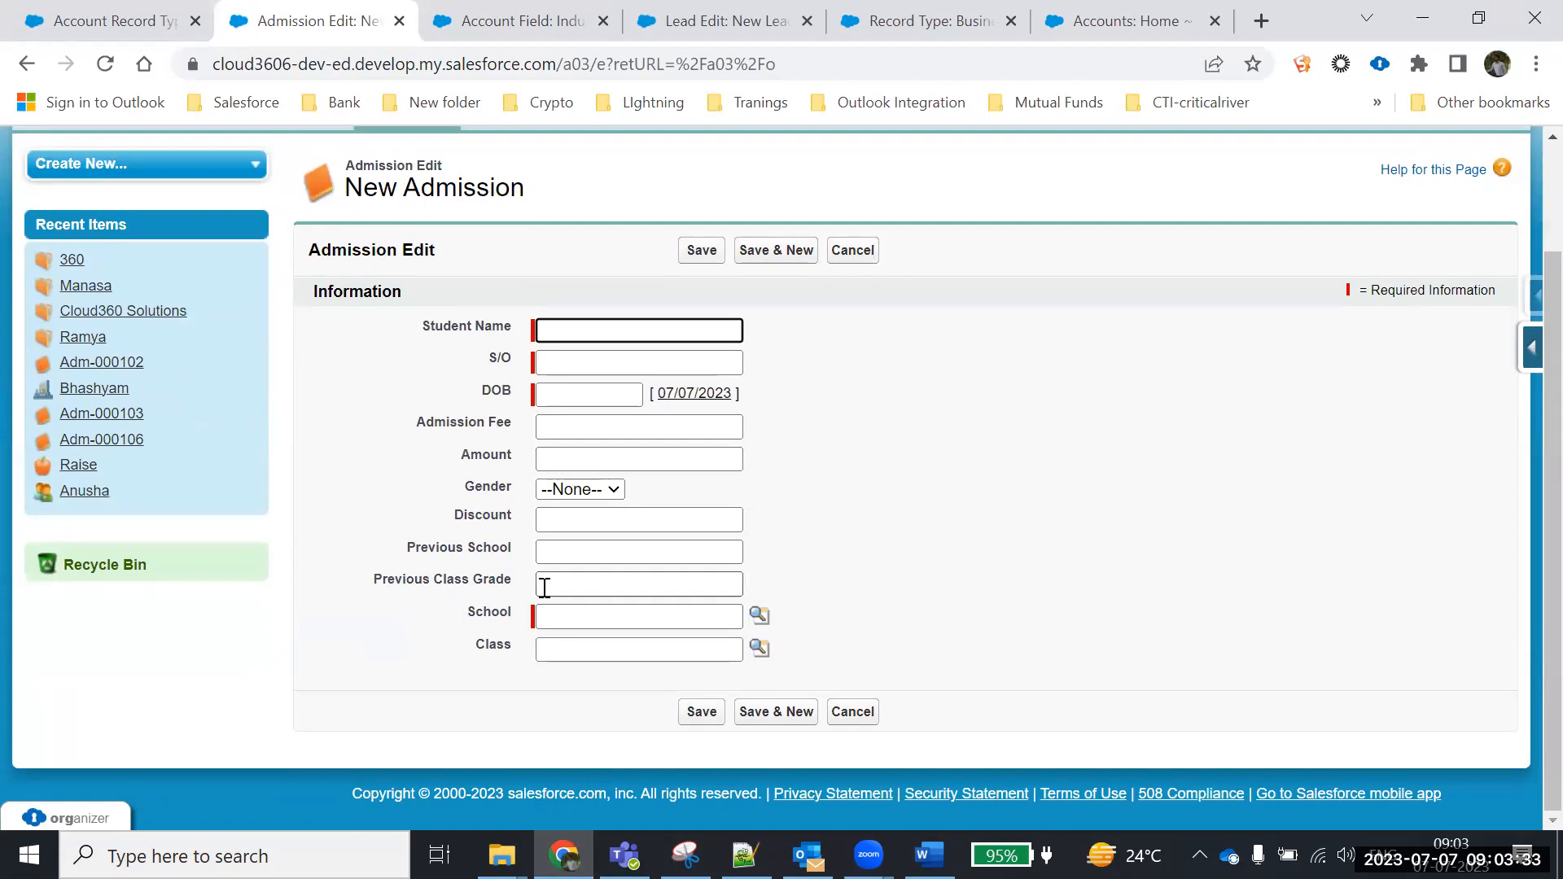
click(861, 254)
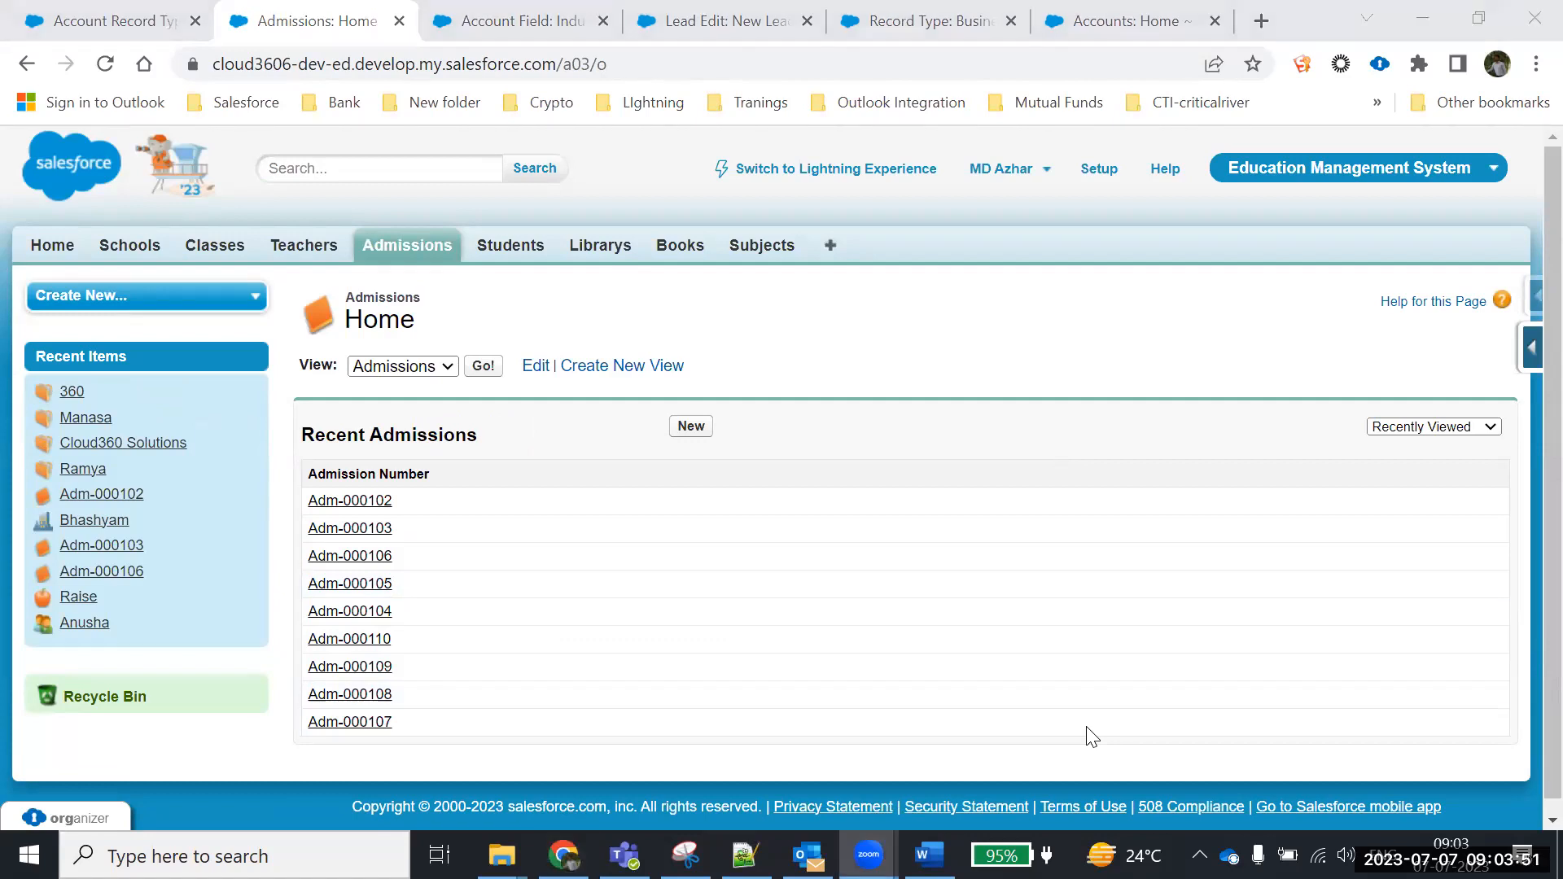
click(1437, 376)
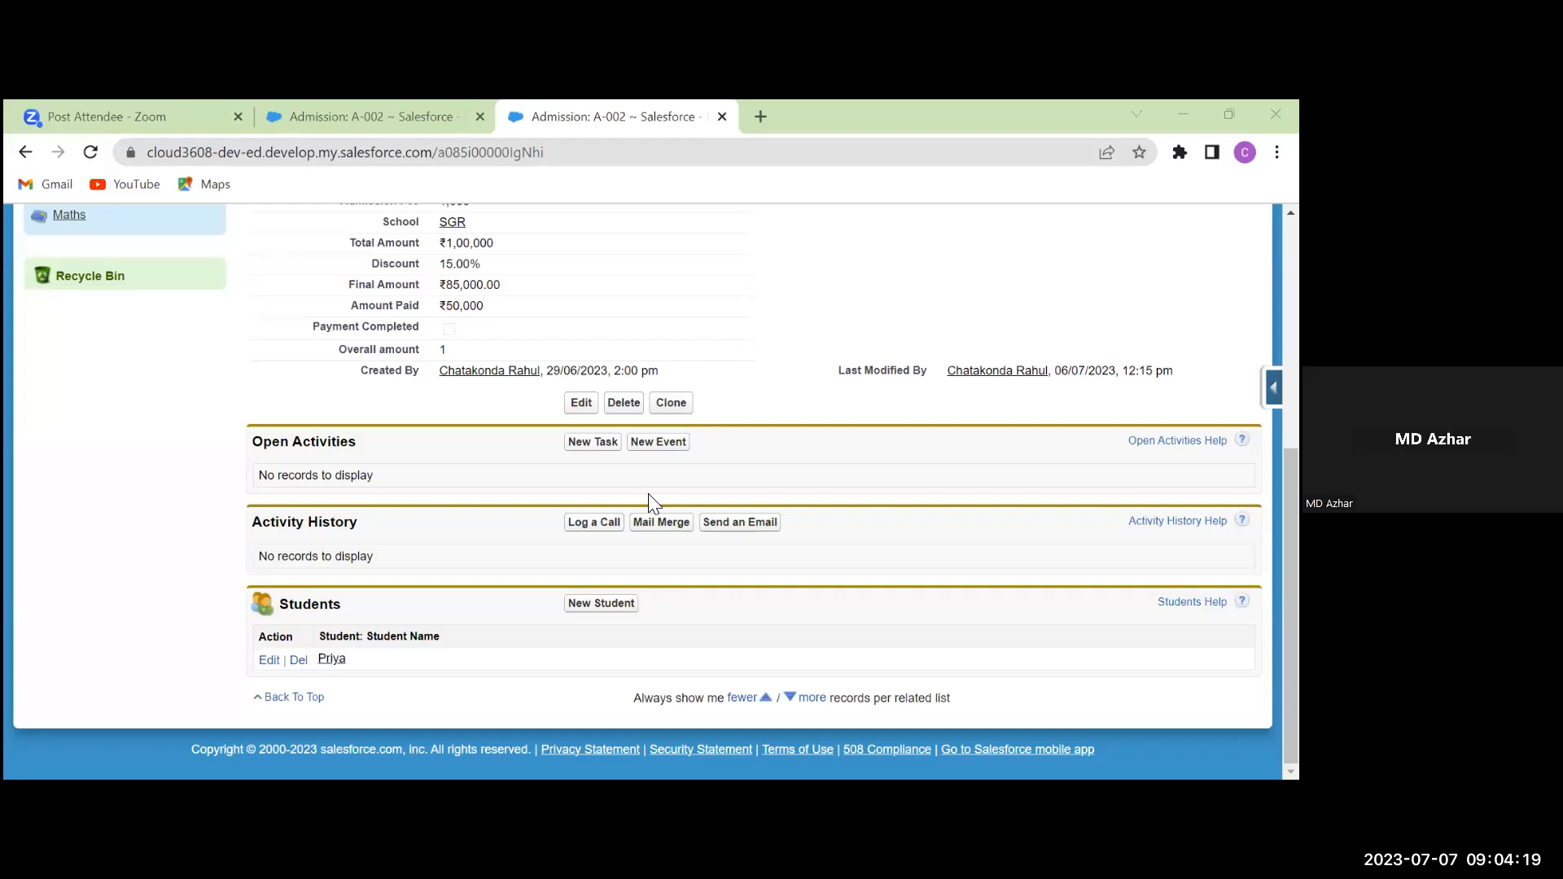
Check the Admission field list for the Pending amount currency formula field
scroll(495, 547, up, 4)
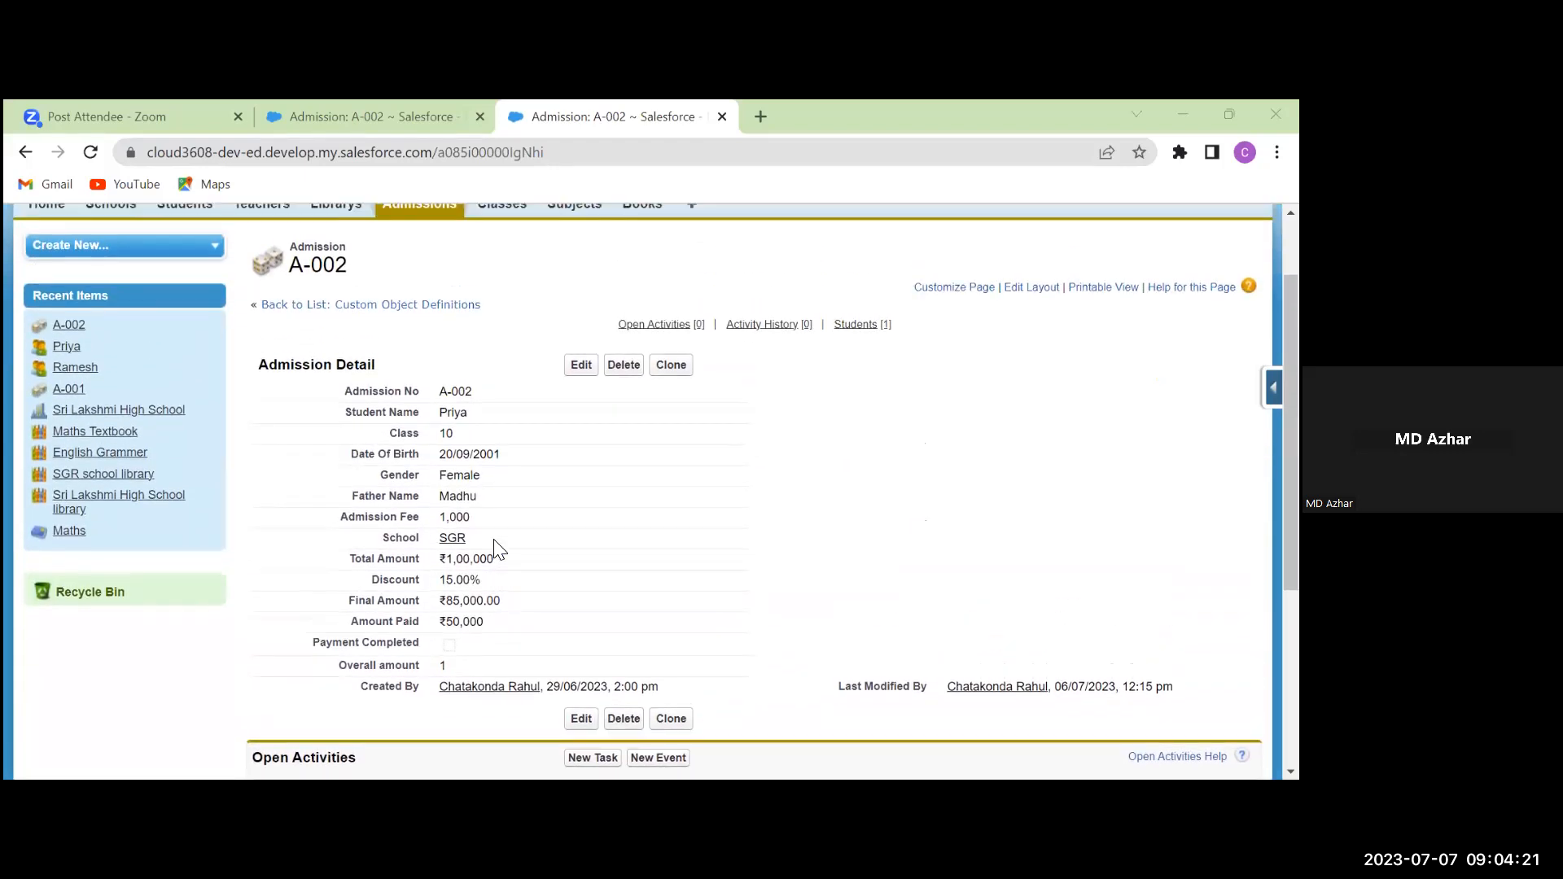
scroll(371, 338, up, 1)
scroll(388, 389, down, 4)
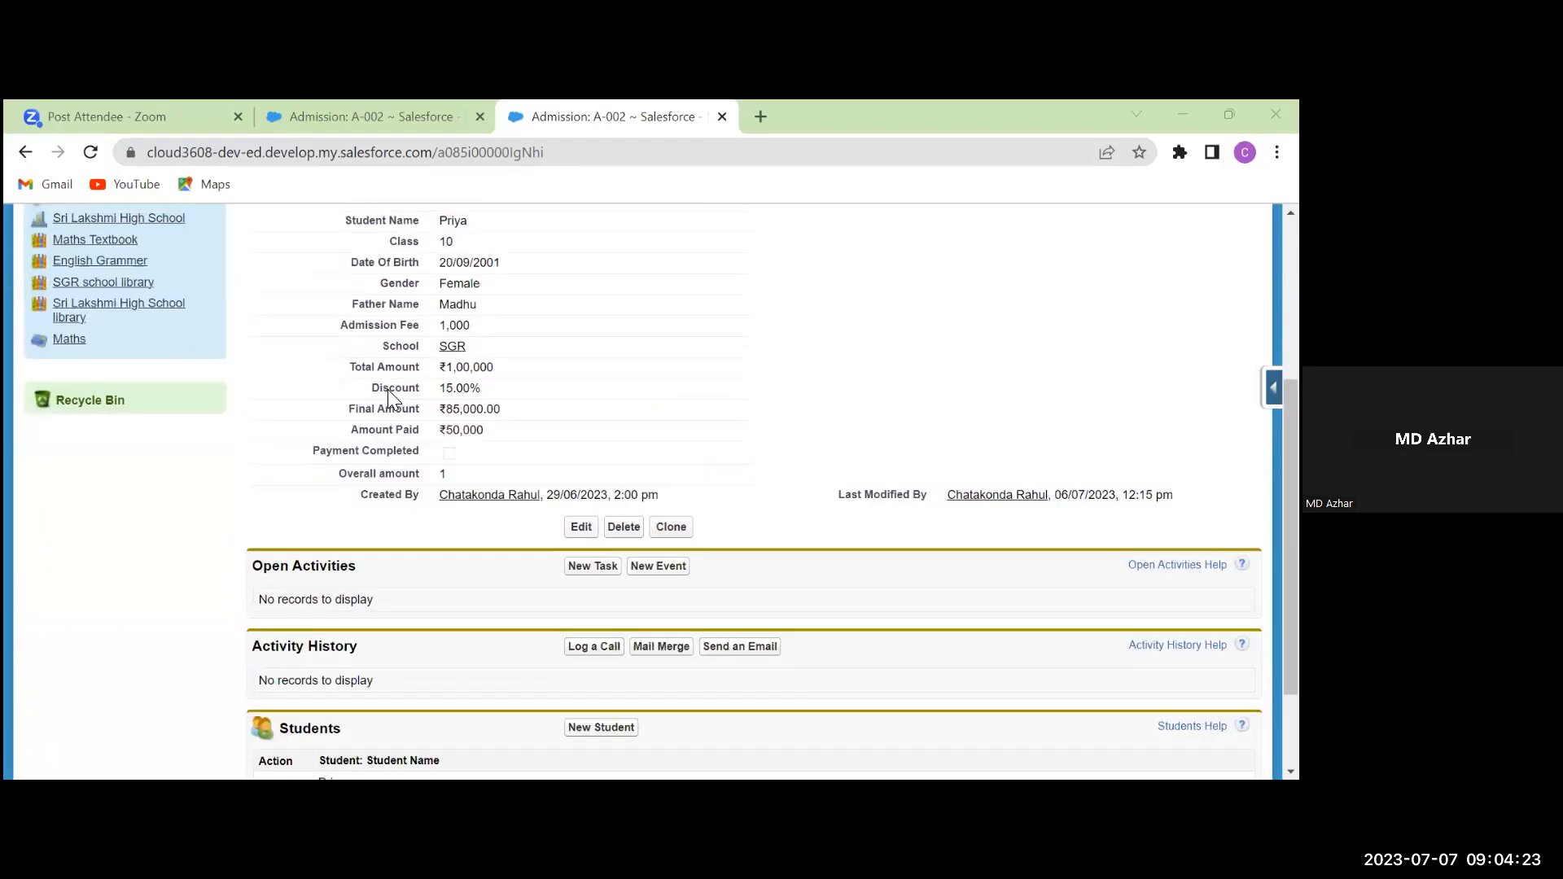
scroll(387, 389, up, 2)
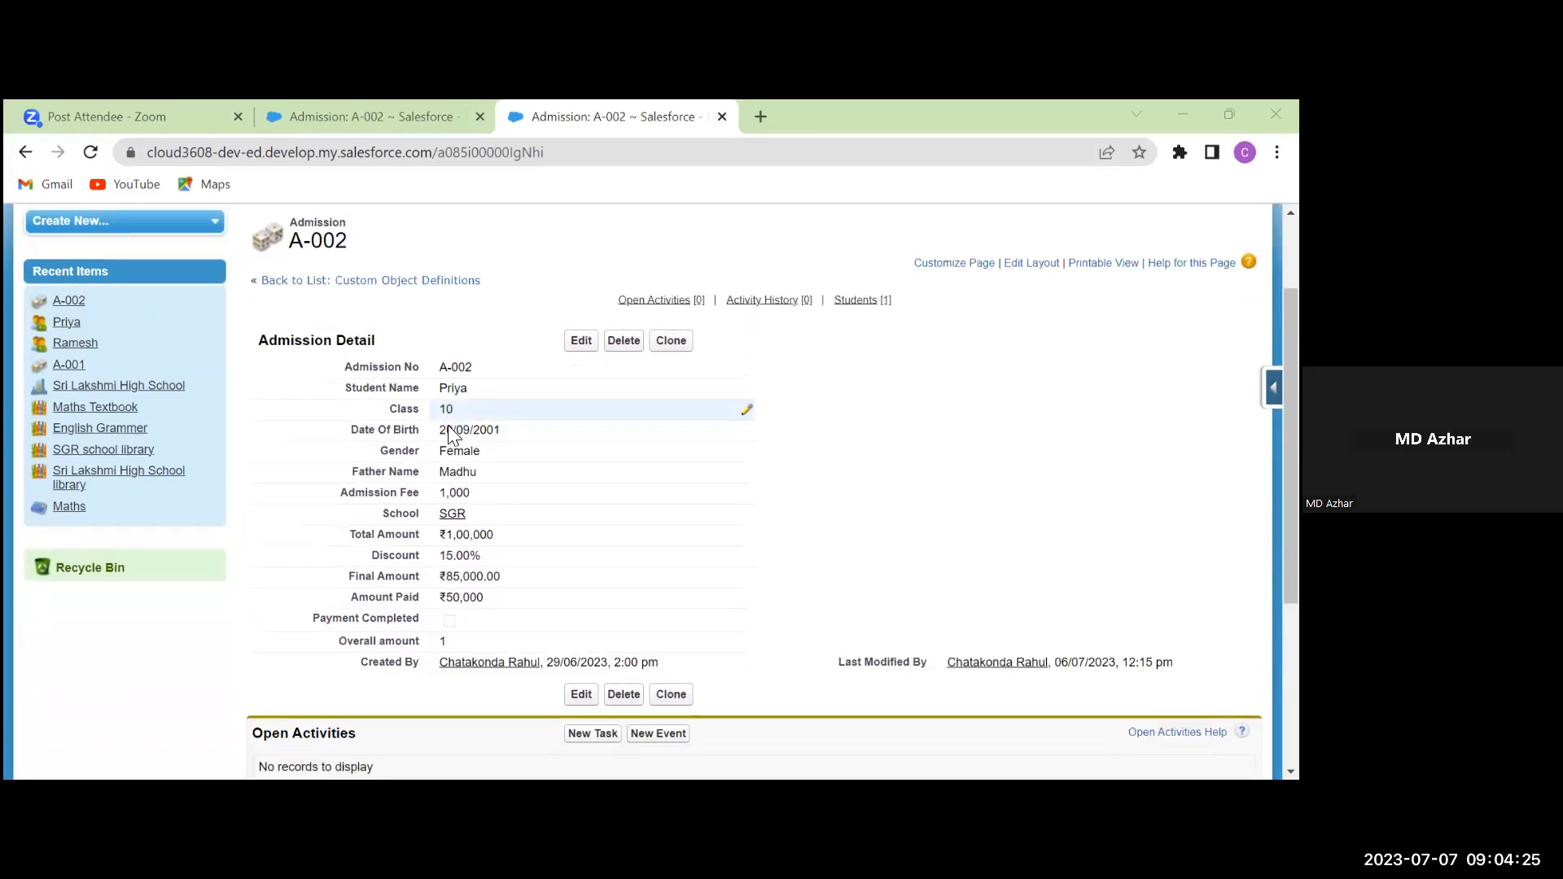
scroll(449, 436, up, 2)
click(1274, 388)
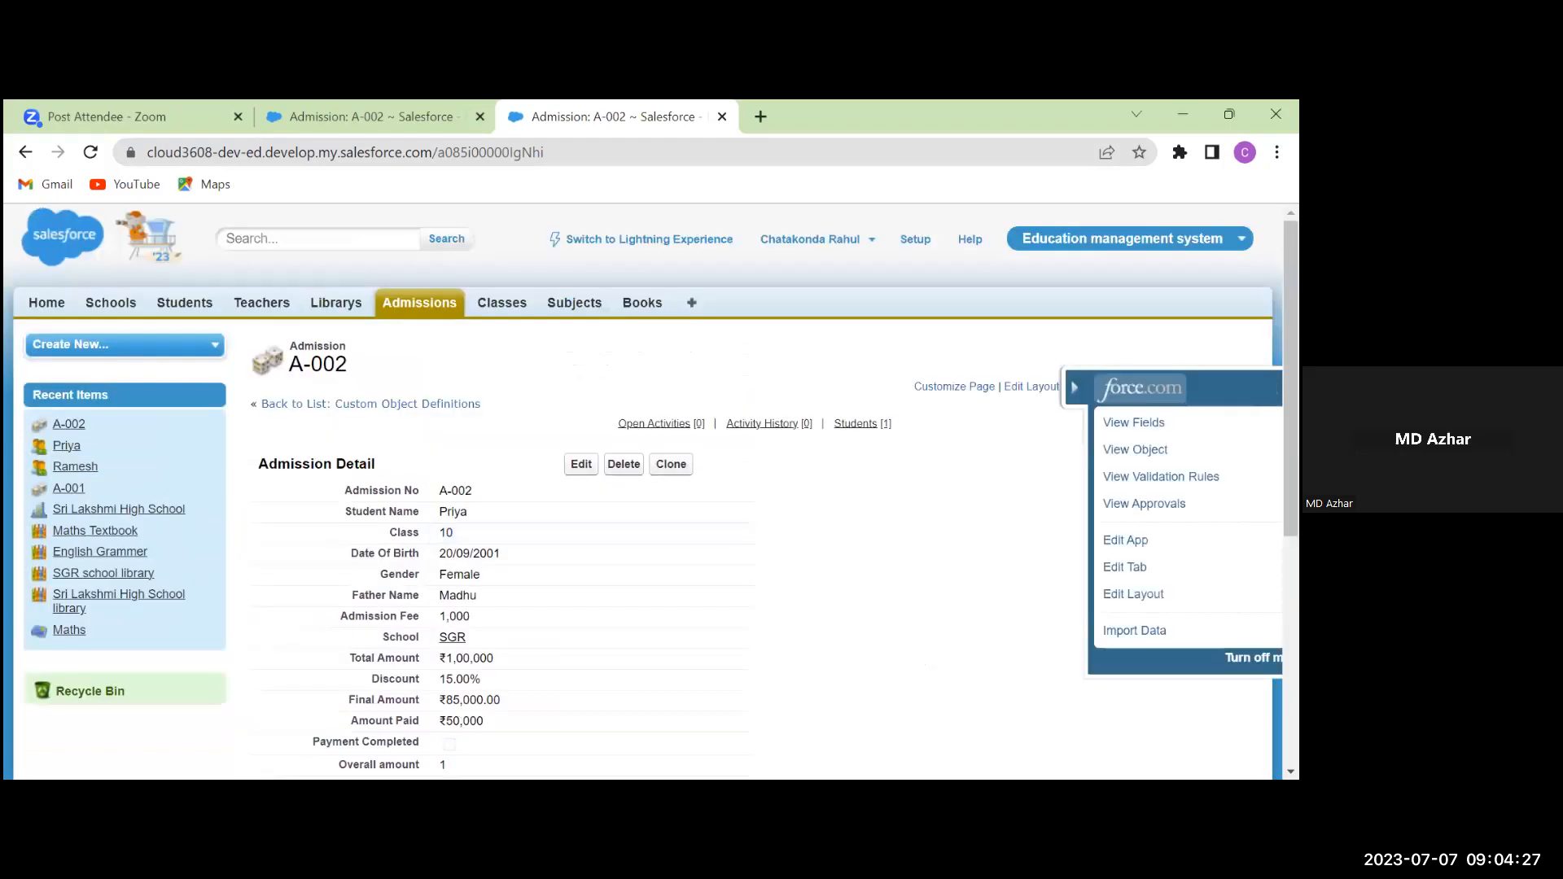
click(1103, 422)
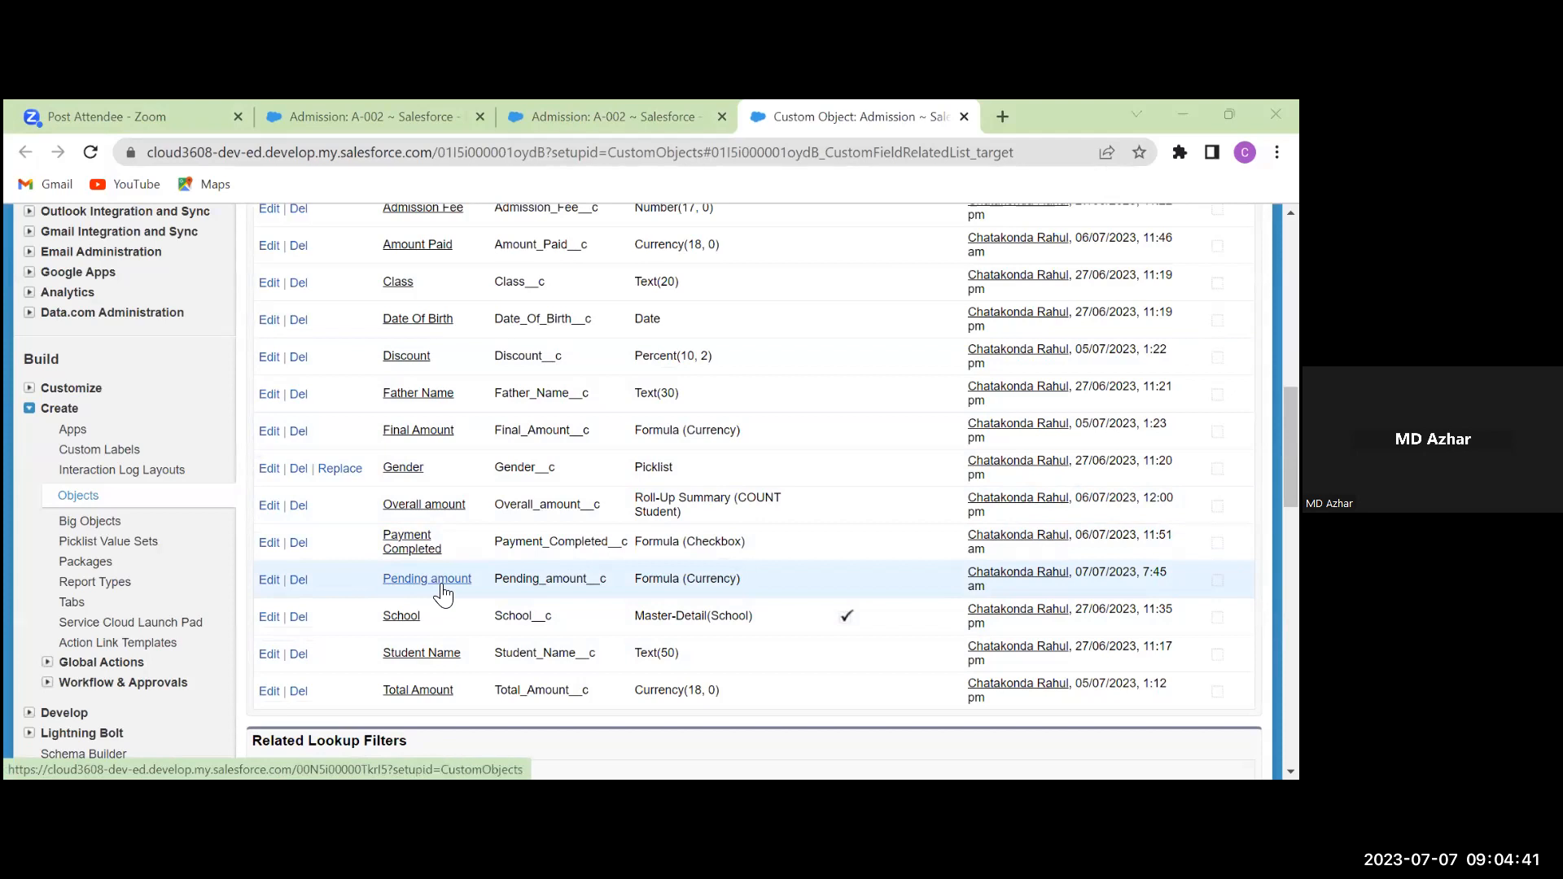
scroll(428, 587, up, 2)
scroll(425, 582, up, 11)
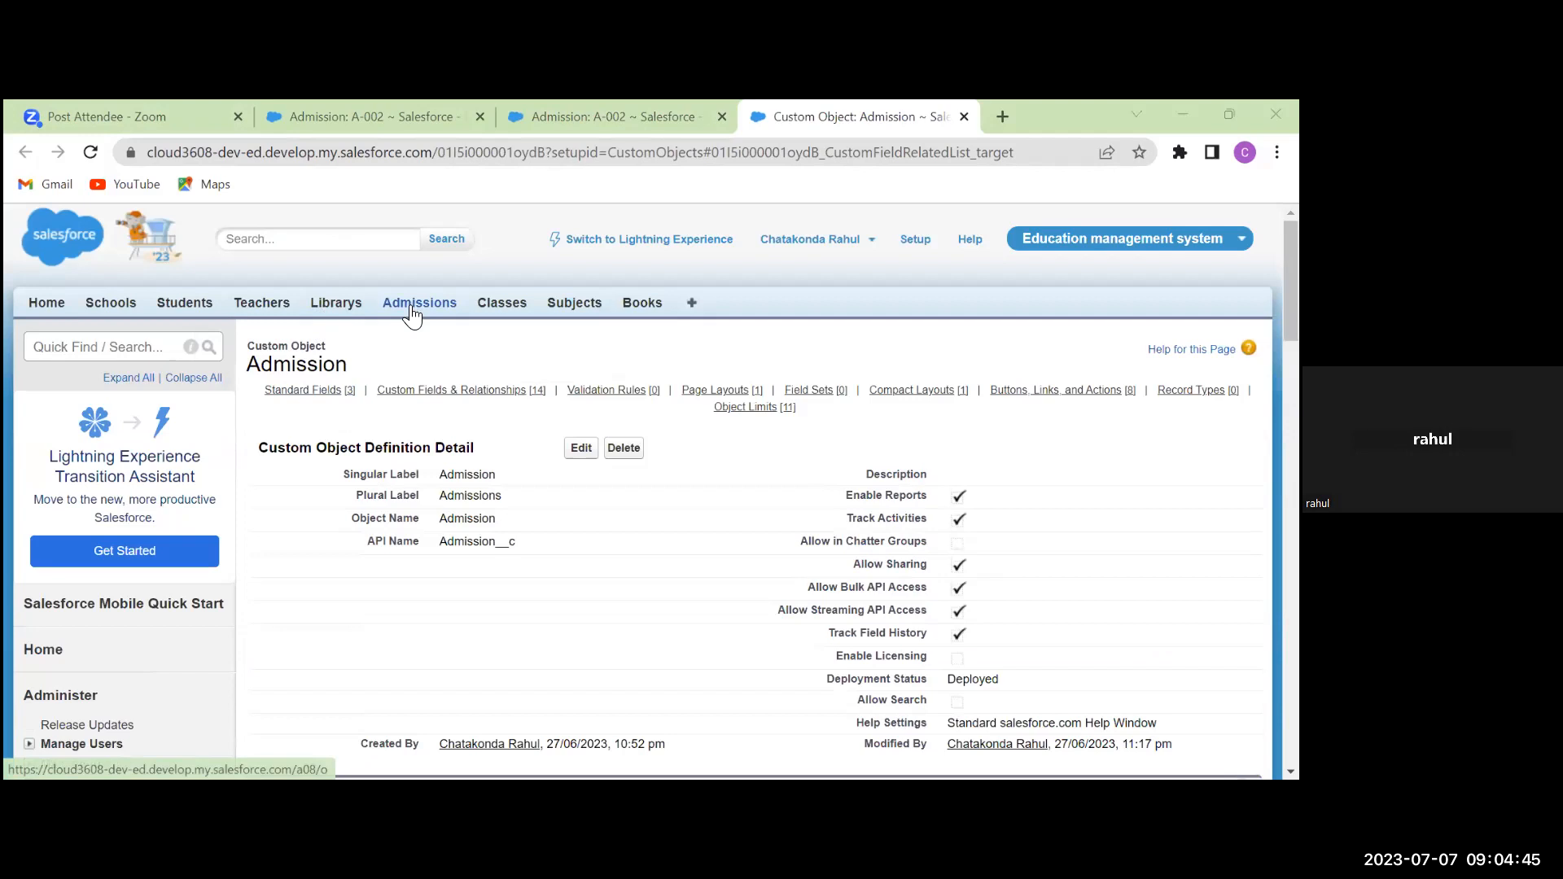
Open admission A-002 and review Amount Paid ₹50,000 against Final Amount ₹85,000.00
click(413, 313)
click(285, 516)
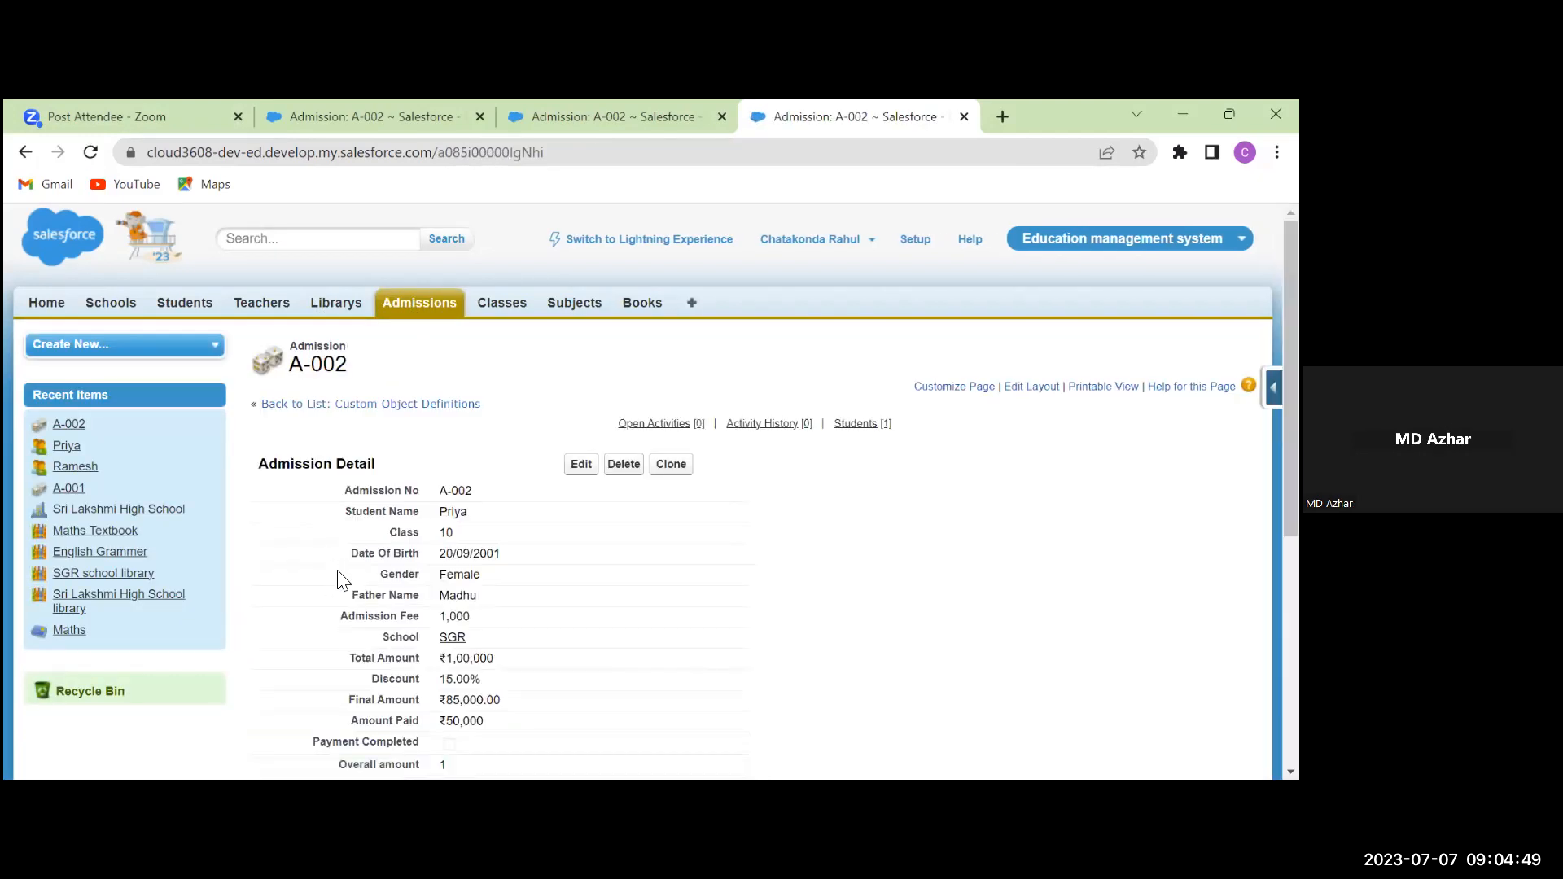
scroll(338, 580, down, 3)
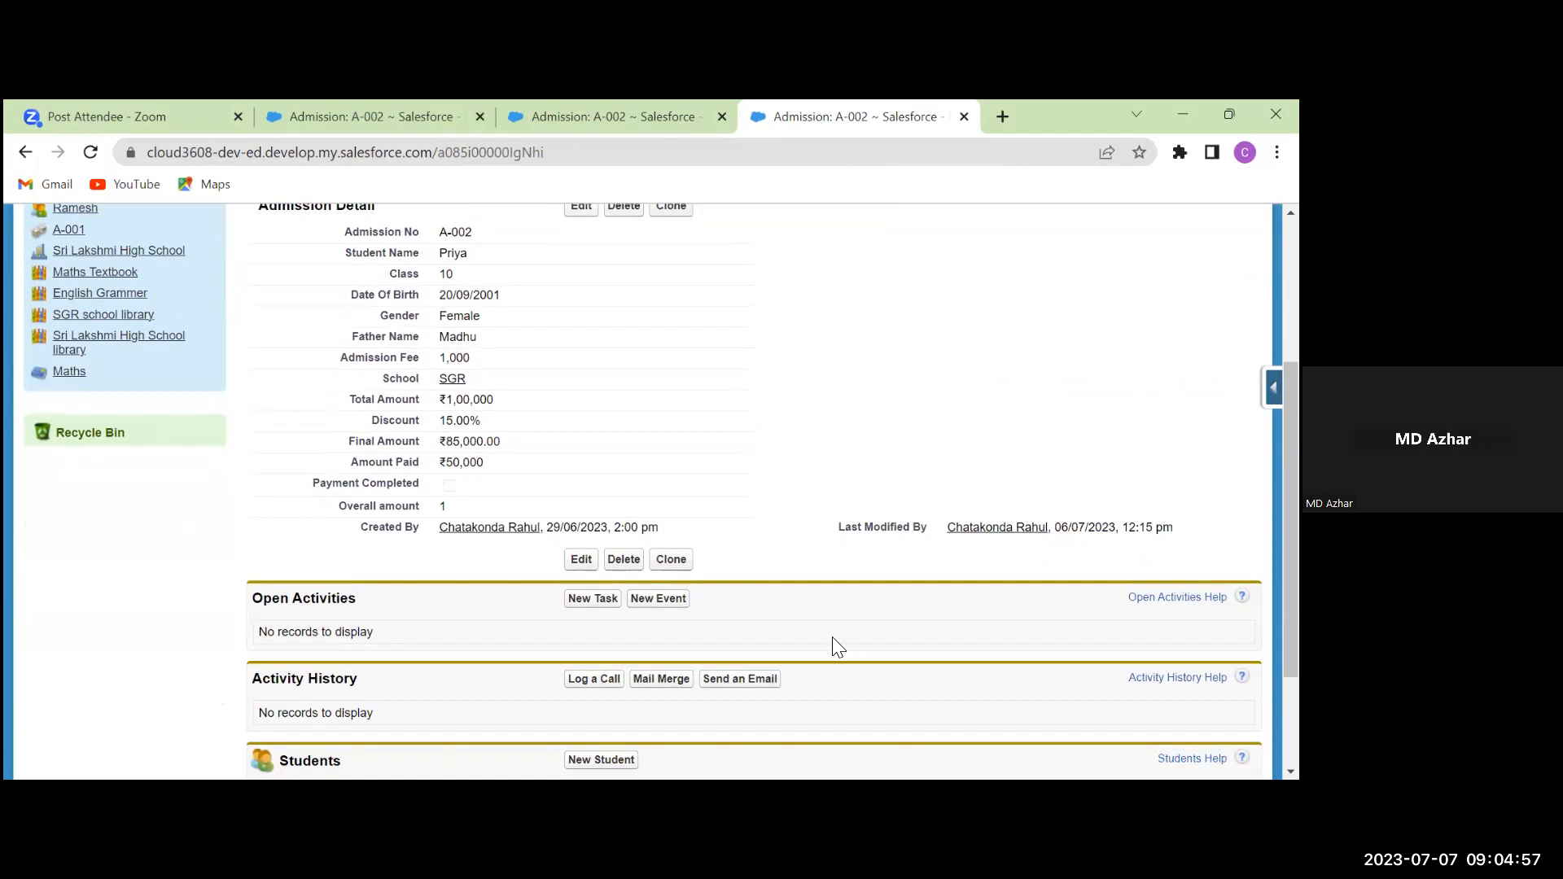
scroll(836, 647, down, 2)
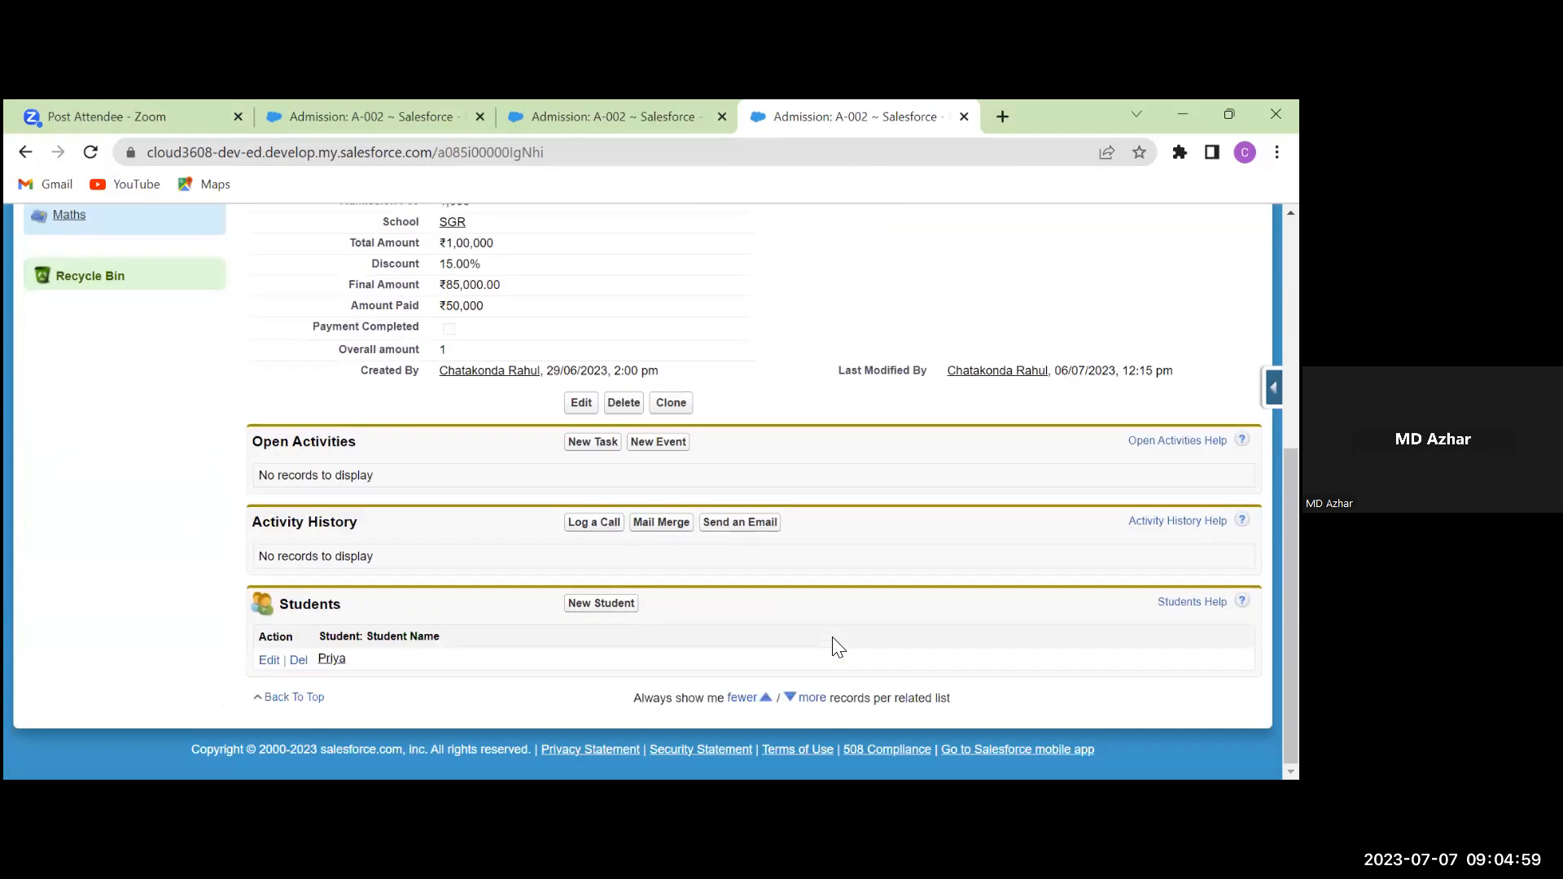
scroll(837, 647, up, 5)
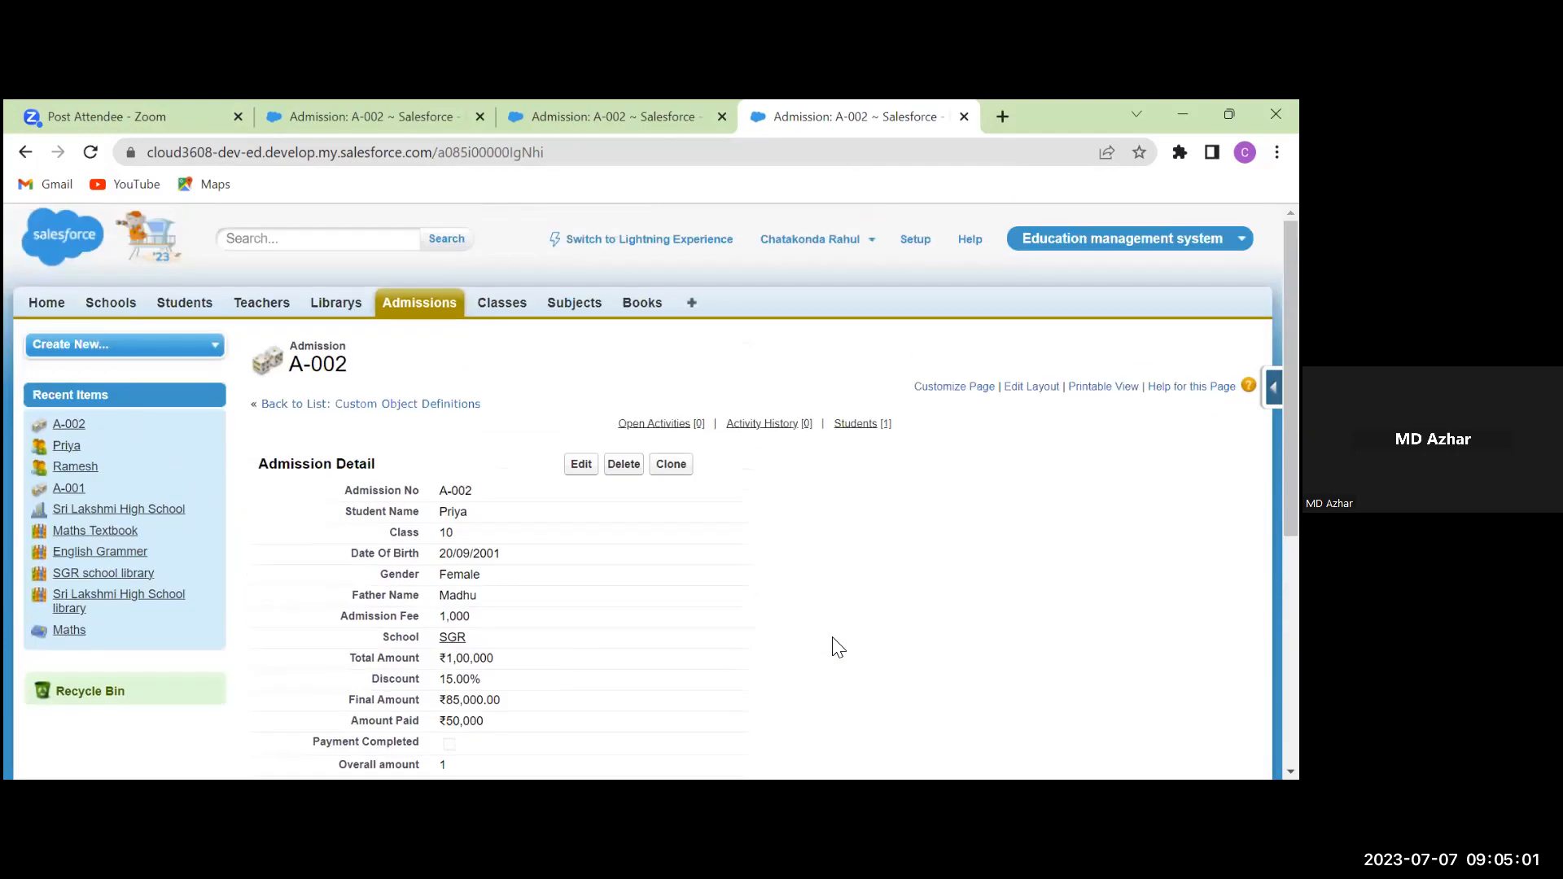
scroll(837, 648, down, 1)
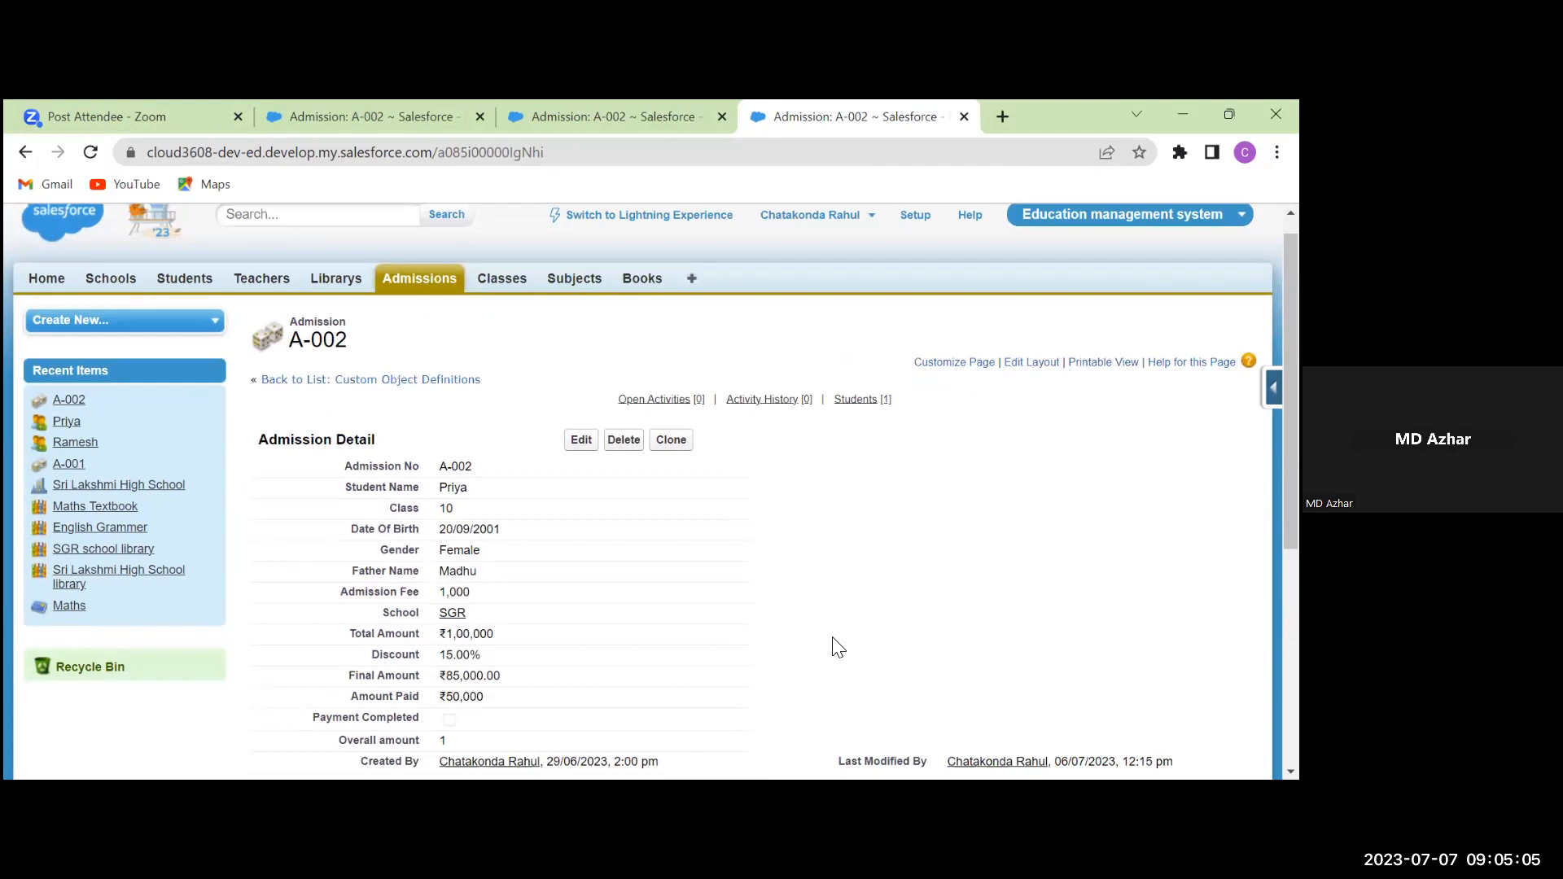
scroll(836, 647, down, 2)
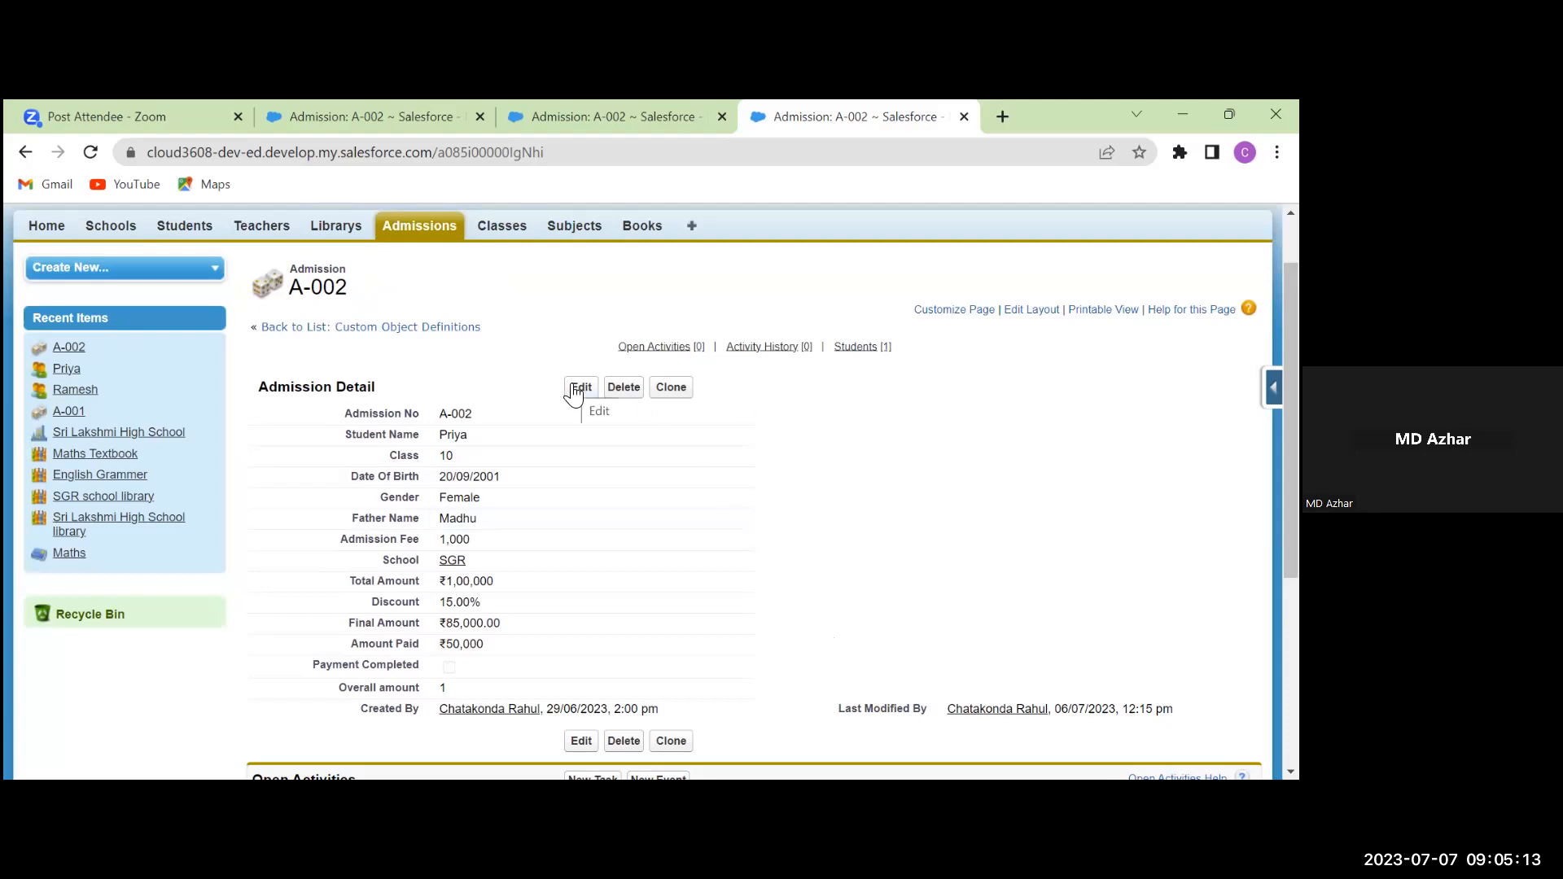
click(1044, 313)
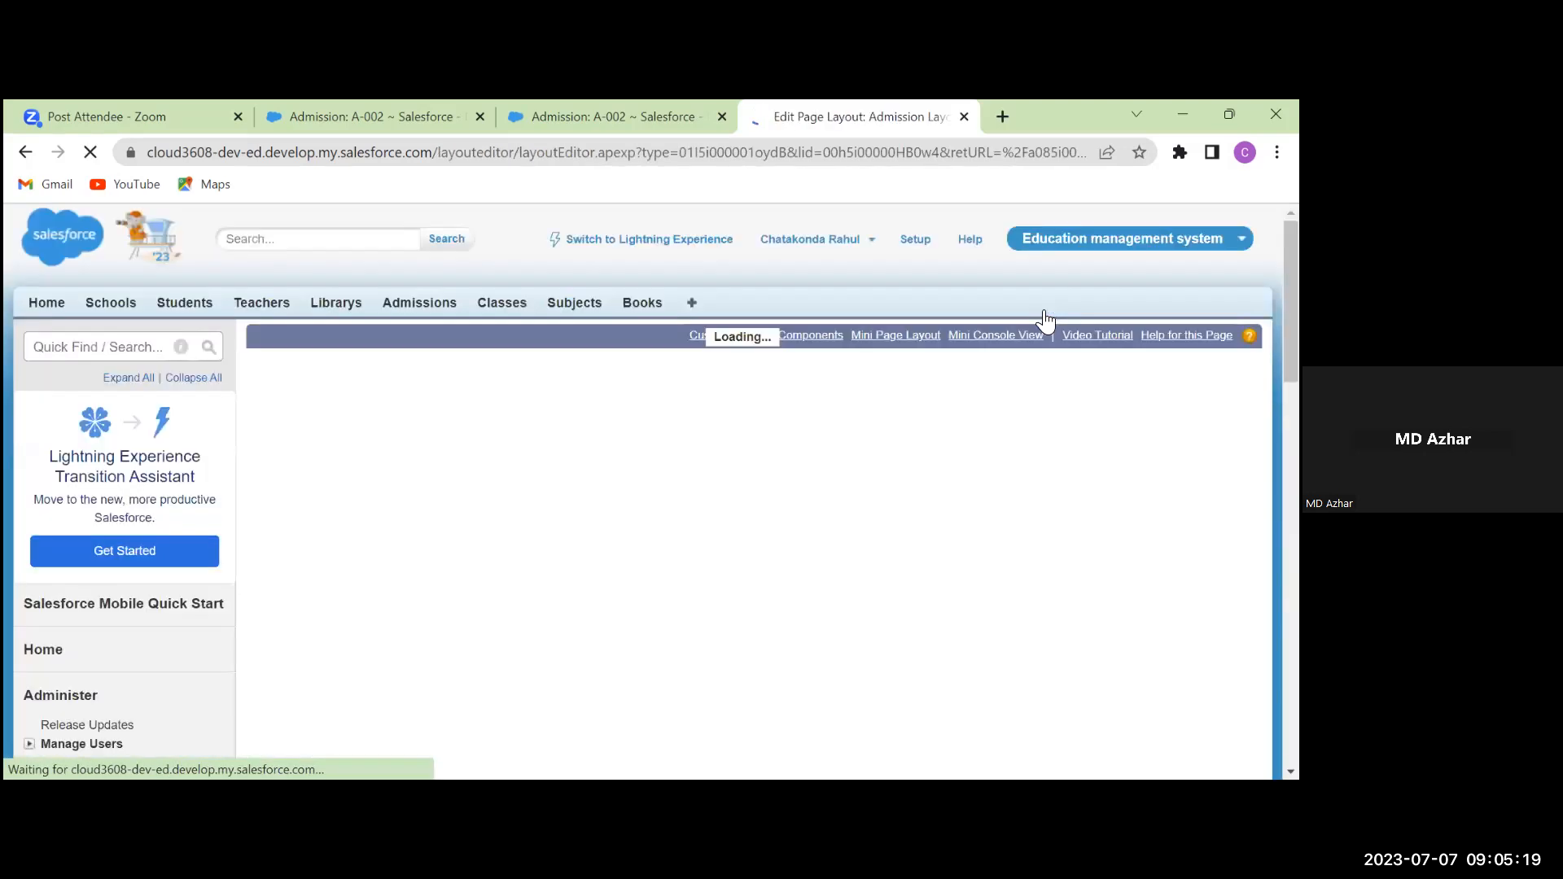
scroll(994, 539, down, 1)
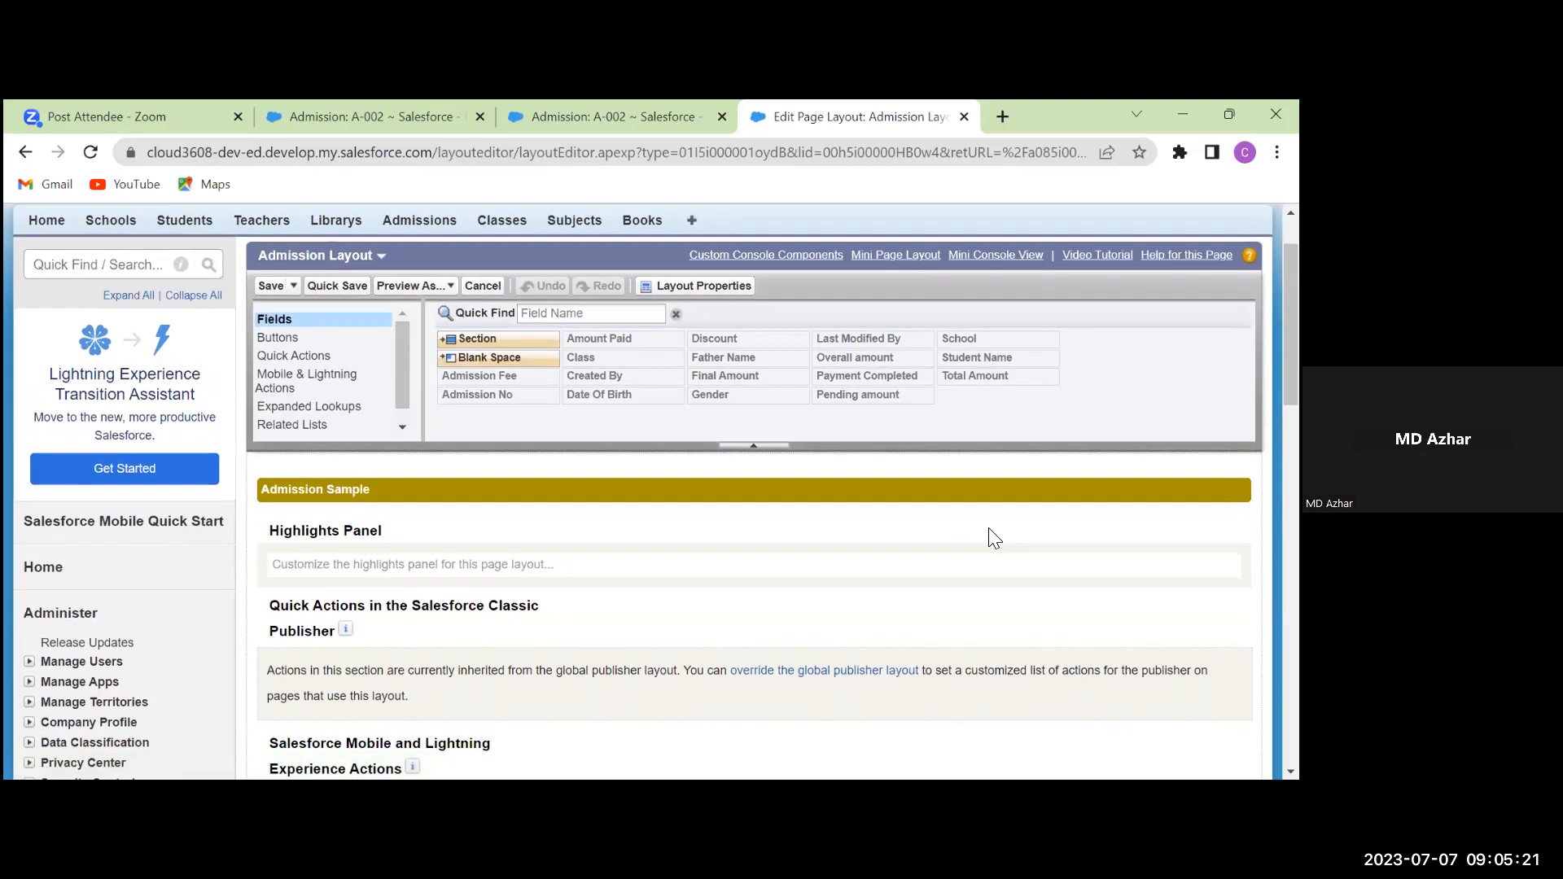
scroll(994, 537, up, 1)
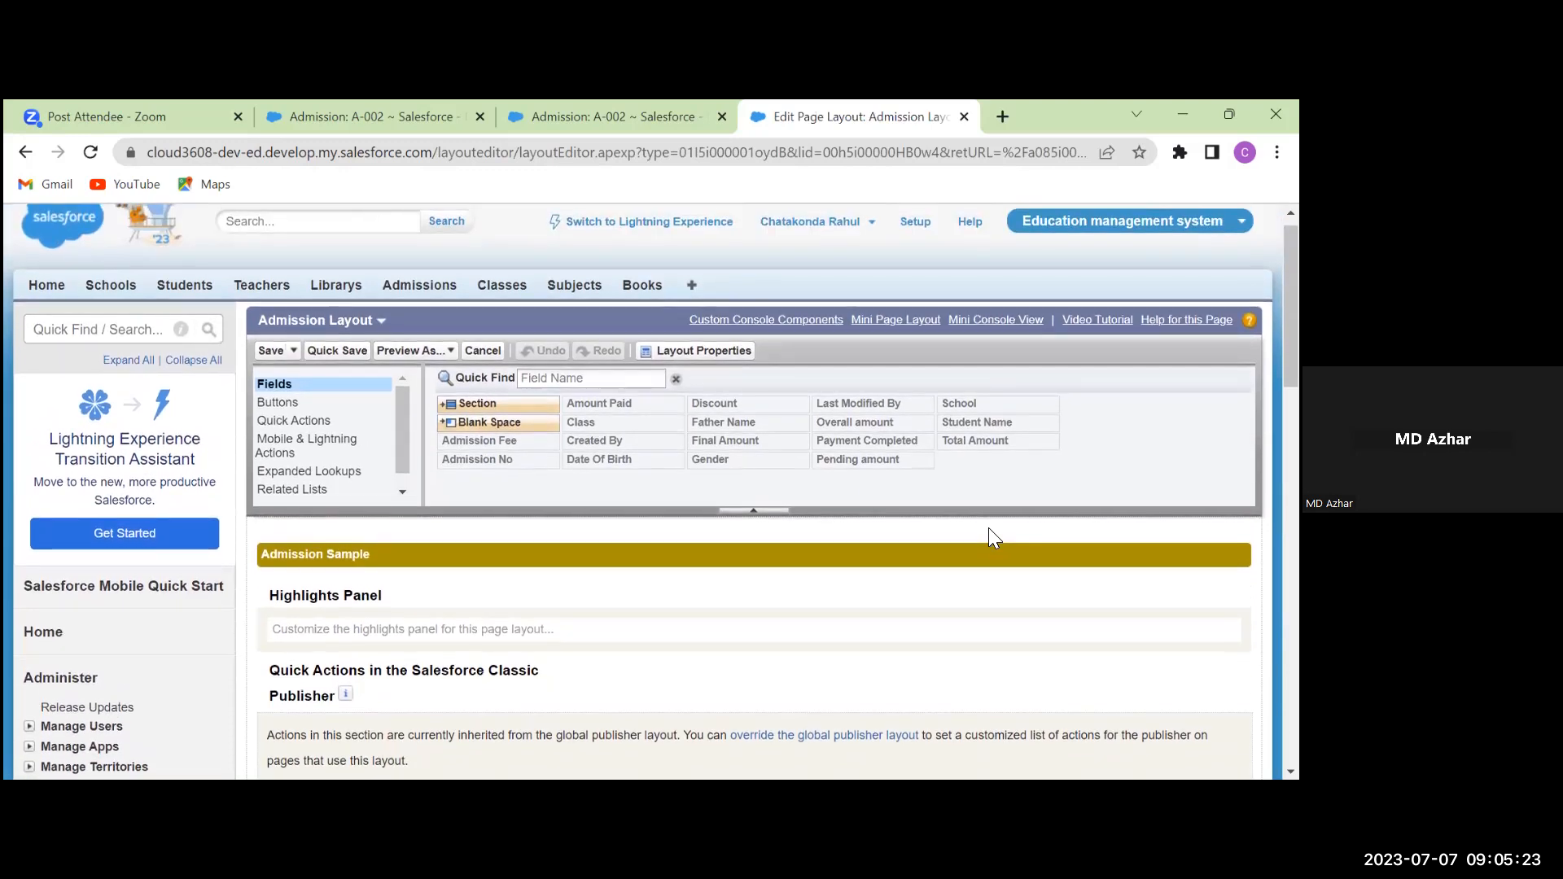
scroll(988, 528, down, 3)
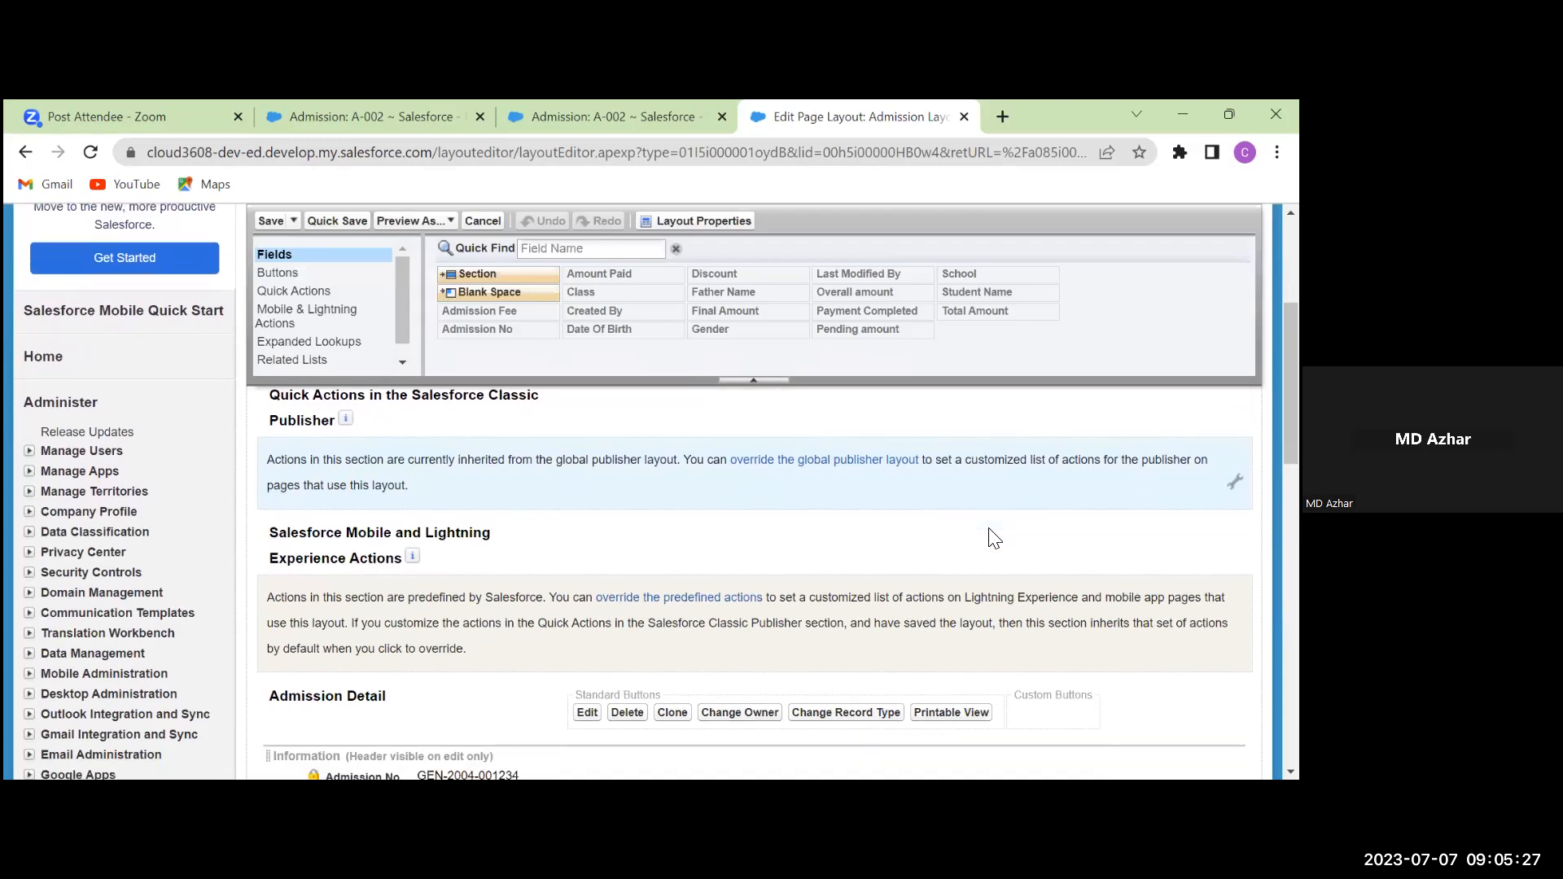
scroll(995, 538, down, 5)
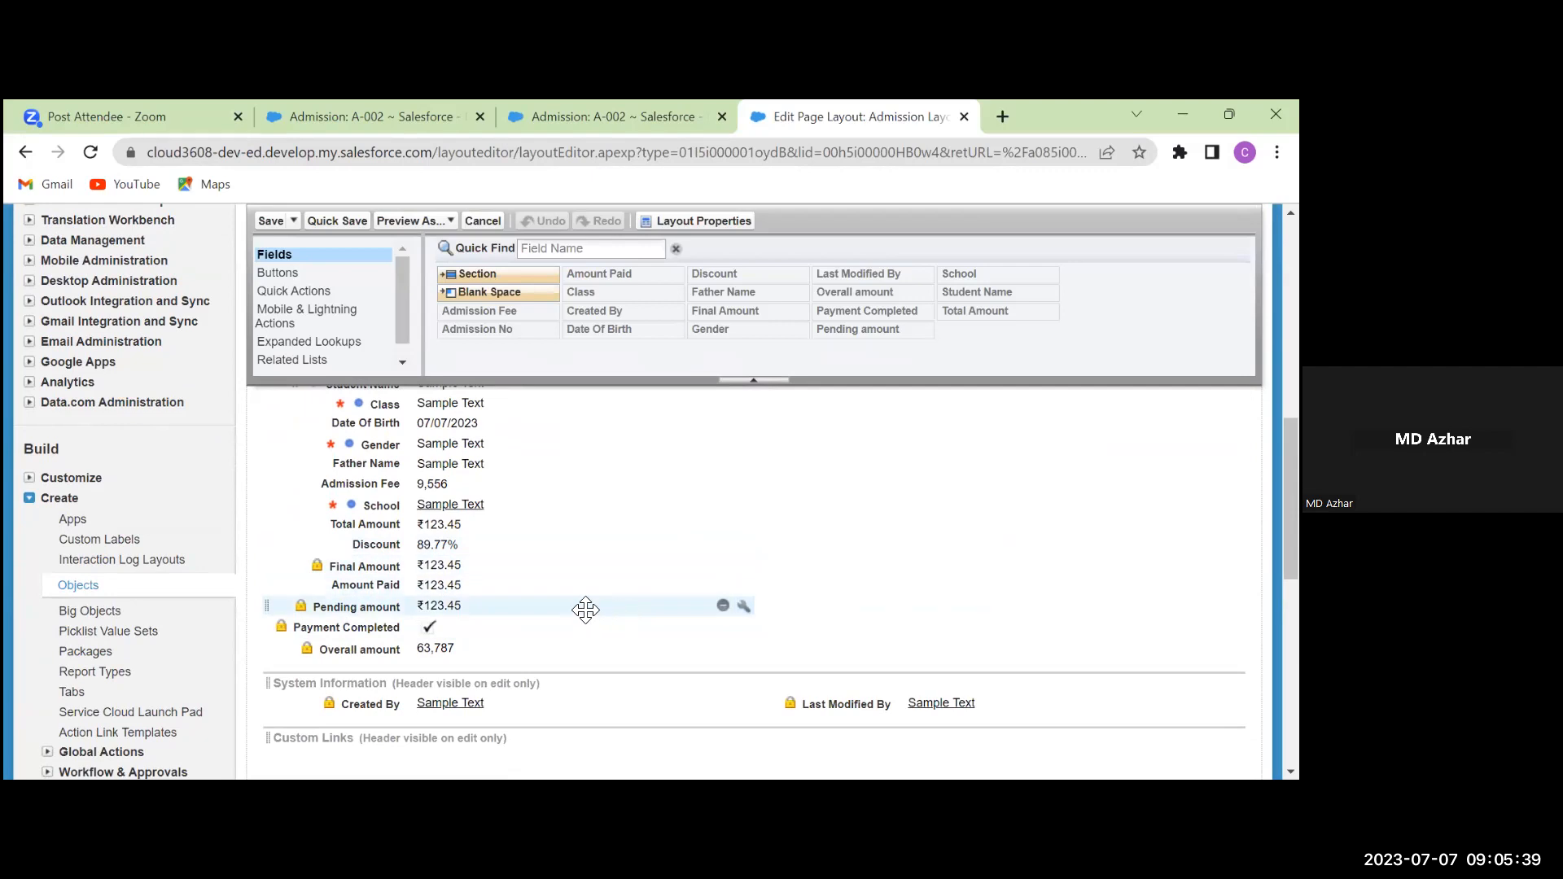
click(744, 605)
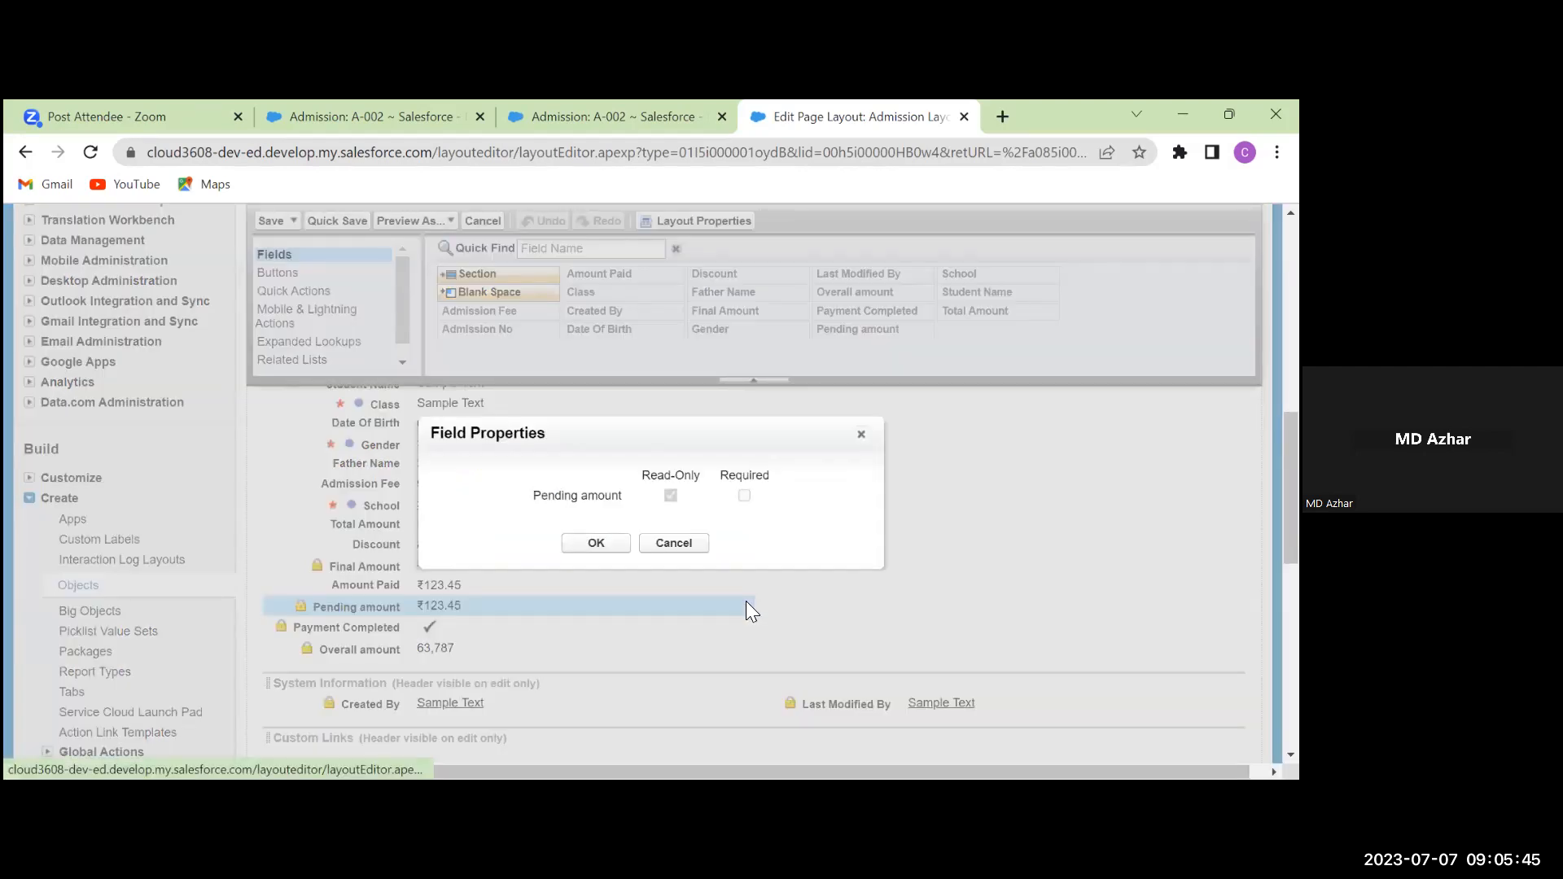
click(861, 437)
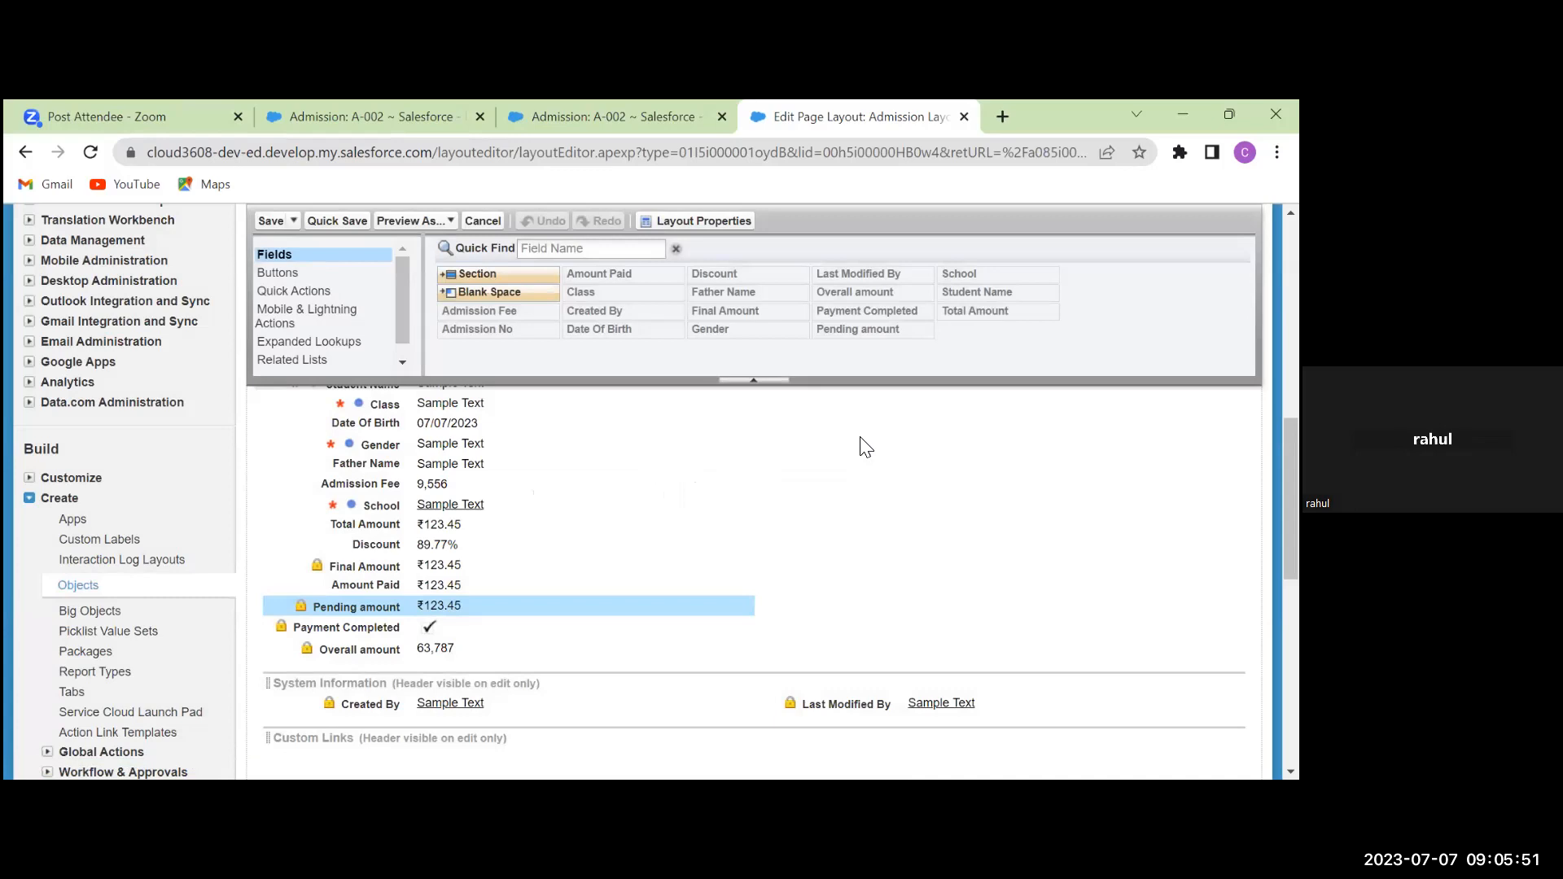
scroll(861, 438, up, 10)
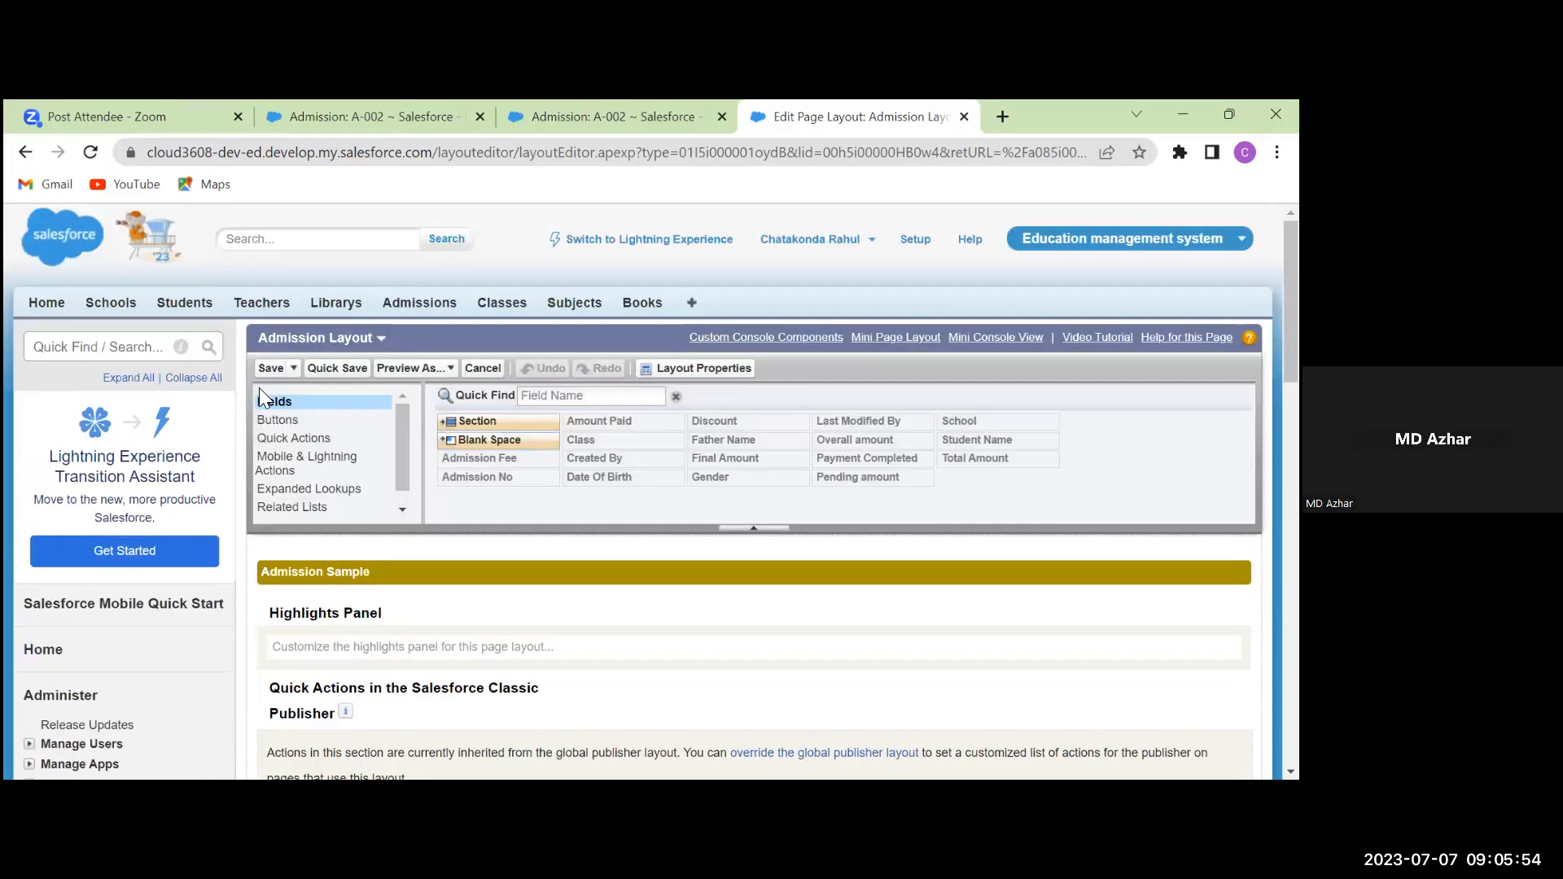
Open admission A-002 from the Admissions list and review its detail fields
click(439, 303)
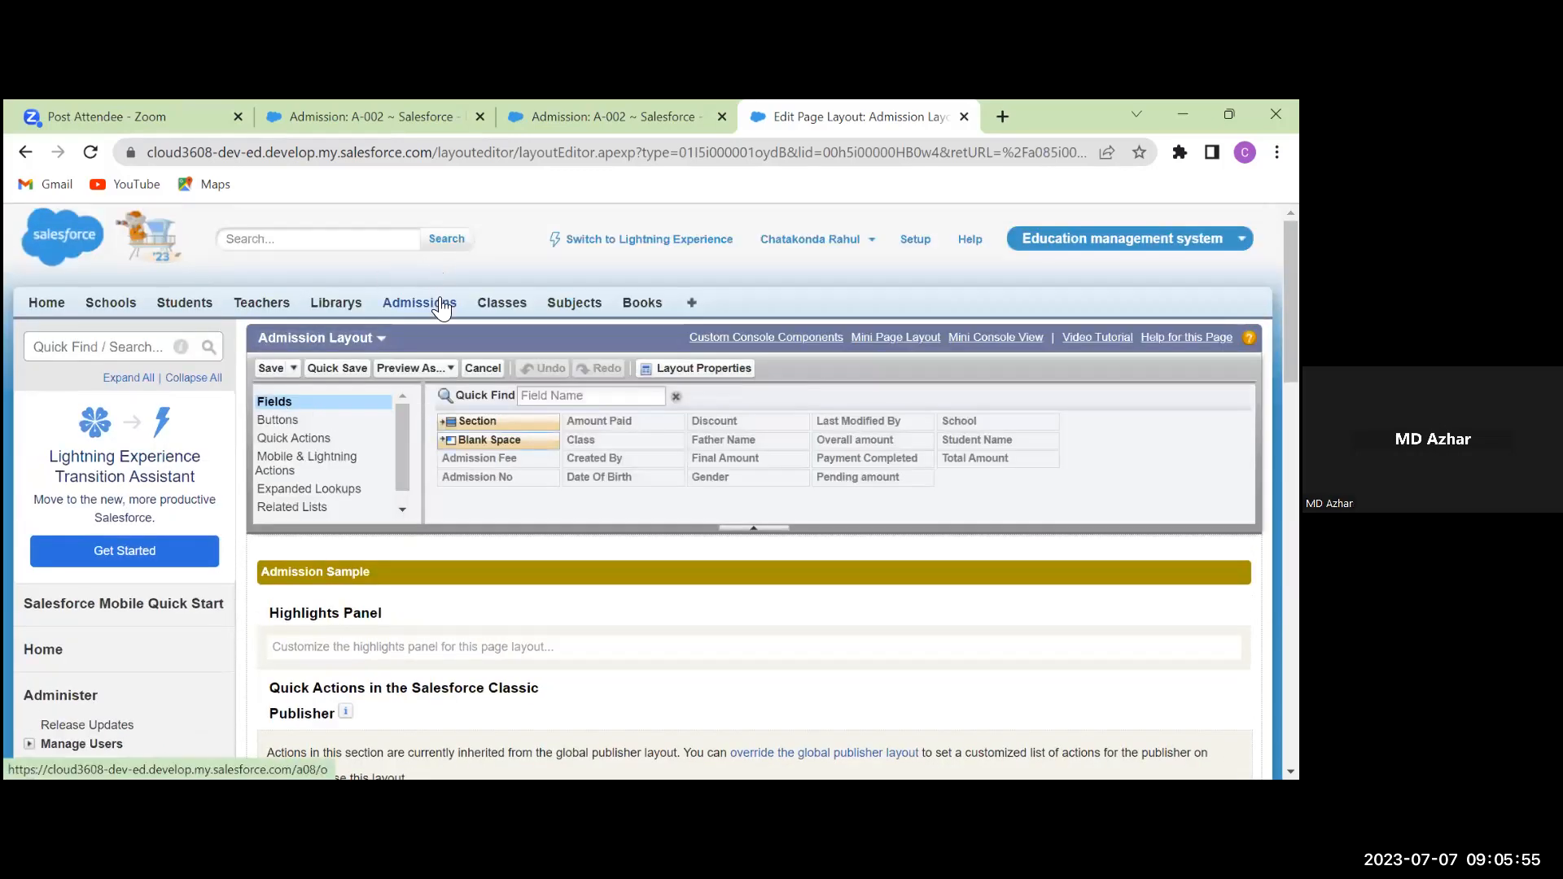
click(274, 513)
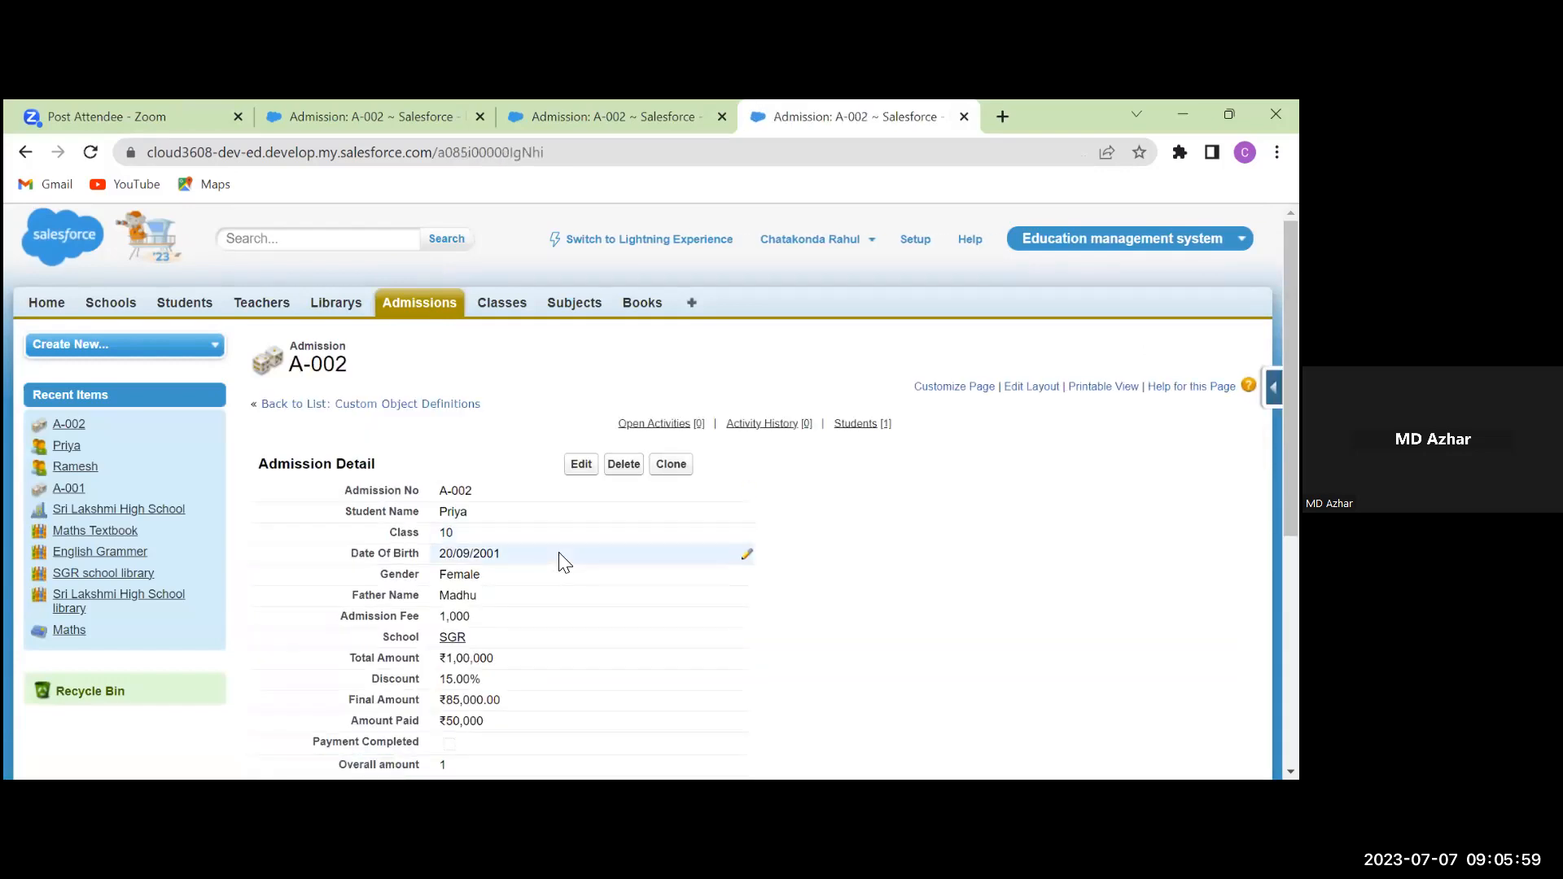
scroll(562, 558, down, 3)
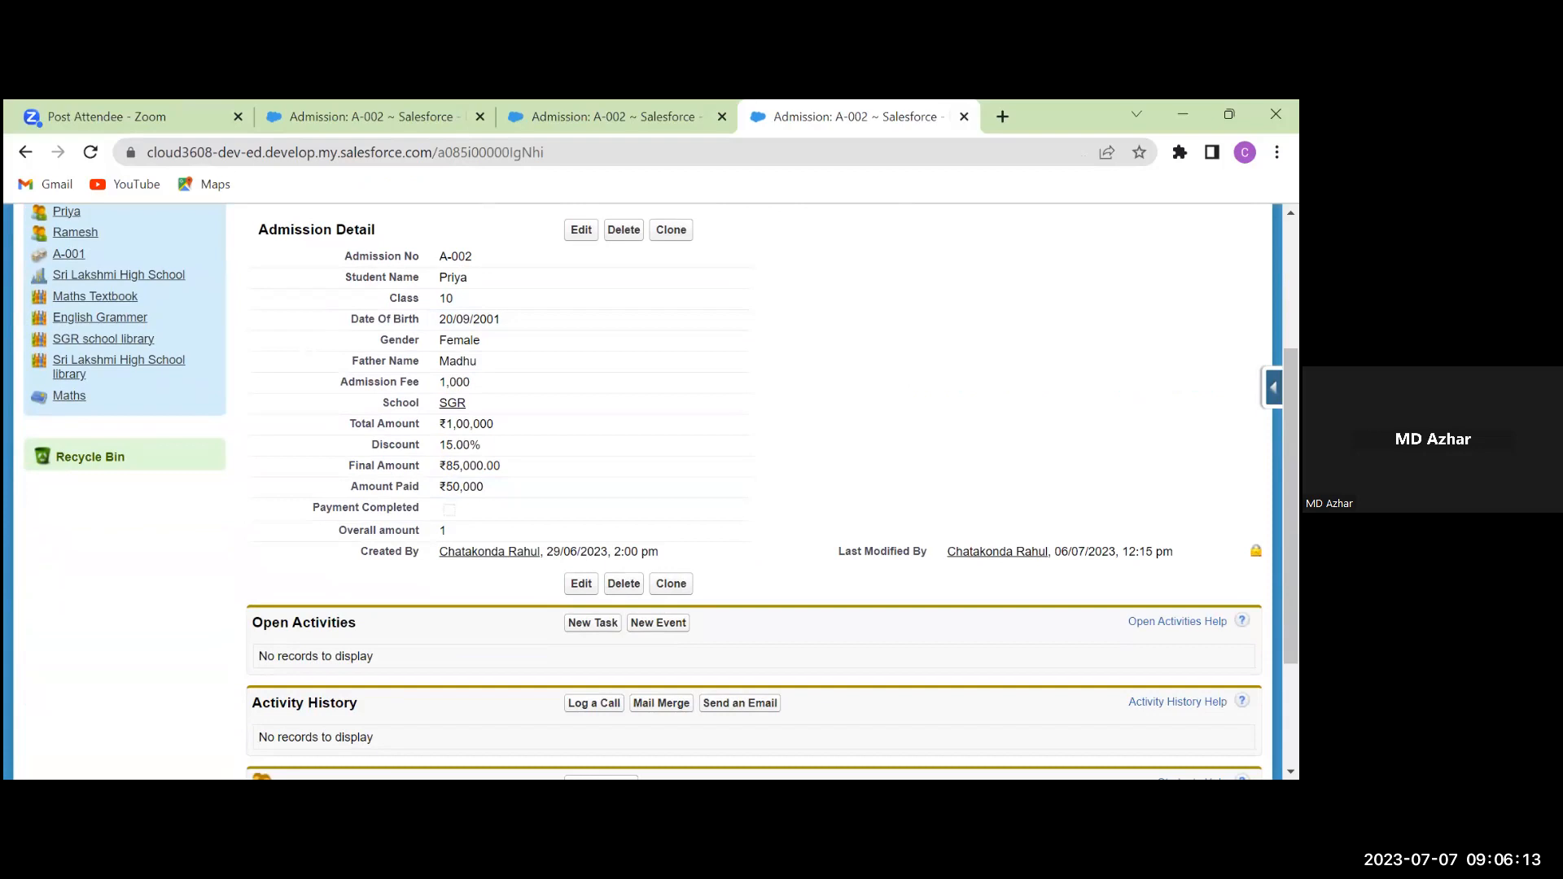
scroll(643, 492, down, 2)
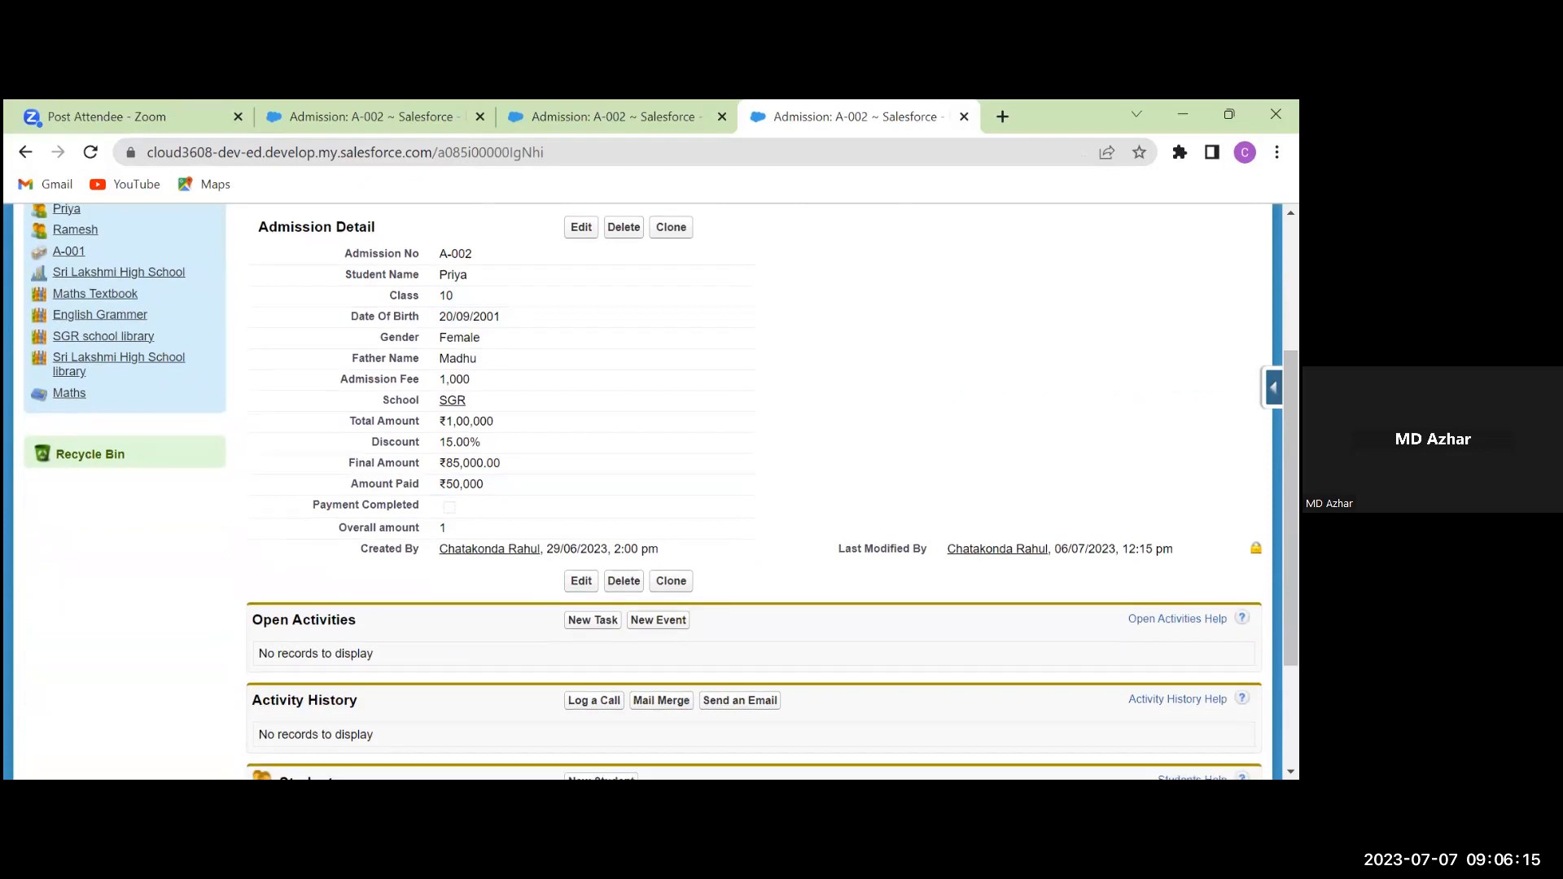
scroll(643, 492, up, 2)
scroll(643, 492, down, 2)
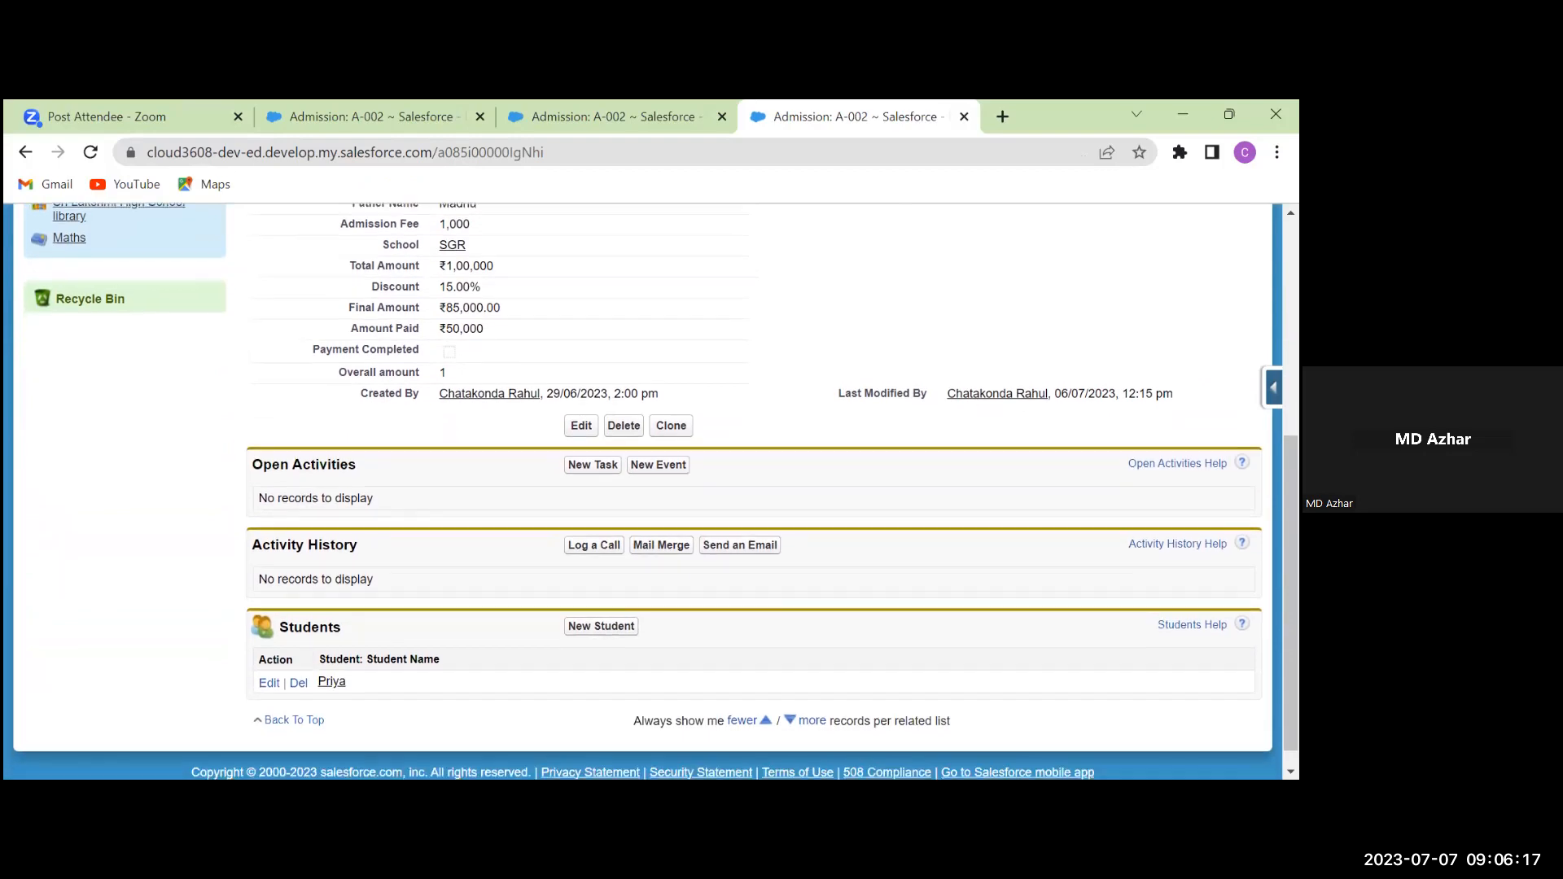
scroll(643, 492, up, 3)
scroll(644, 491, up, 1)
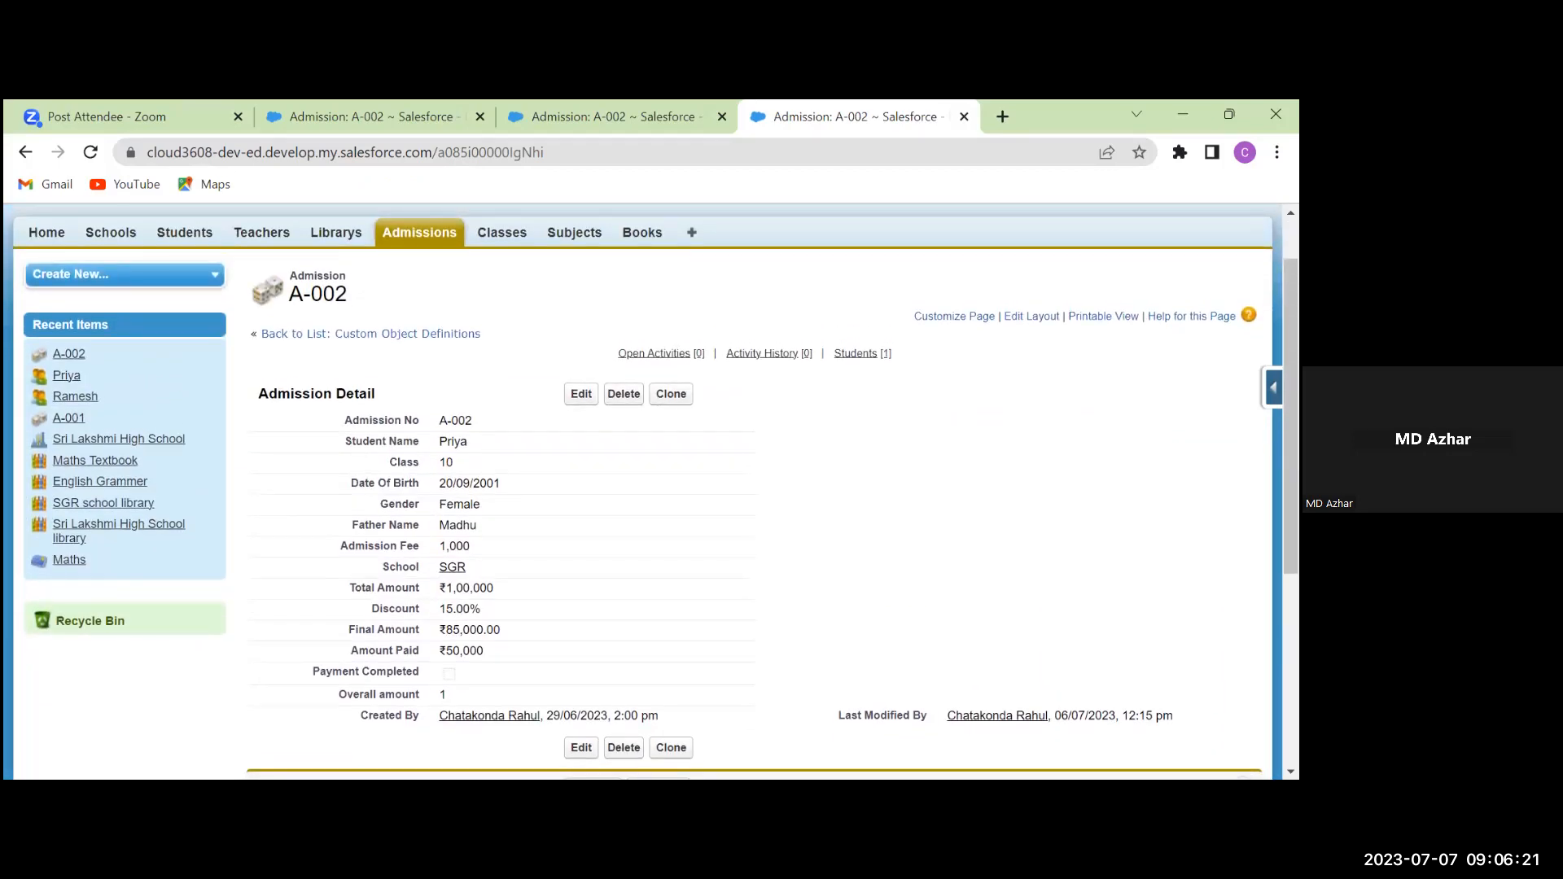
scroll(651, 489, down, 1)
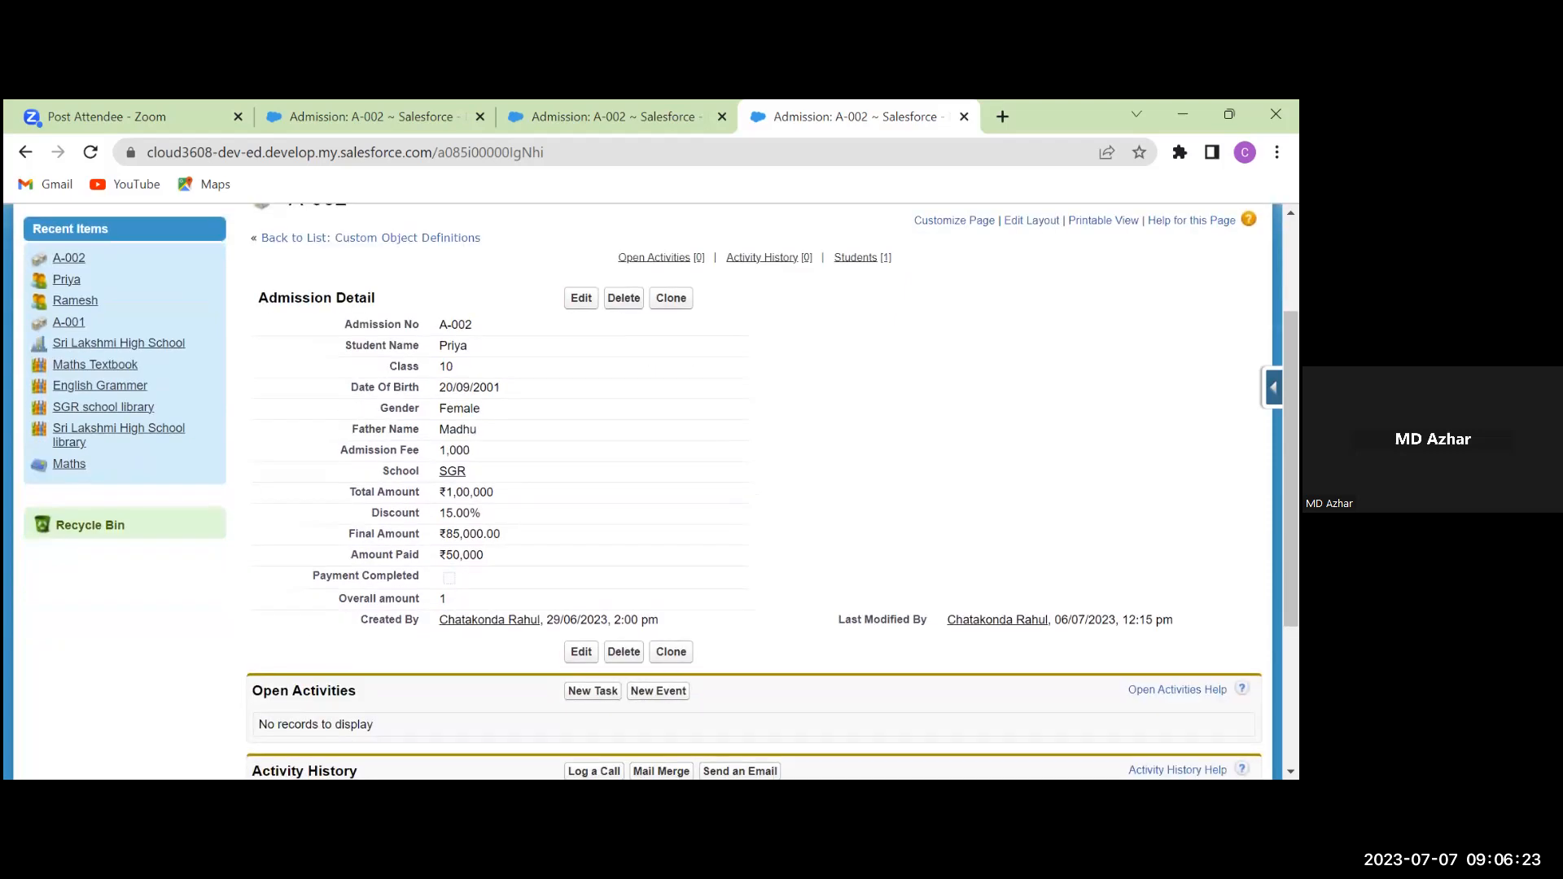
scroll(981, 431, up, 2)
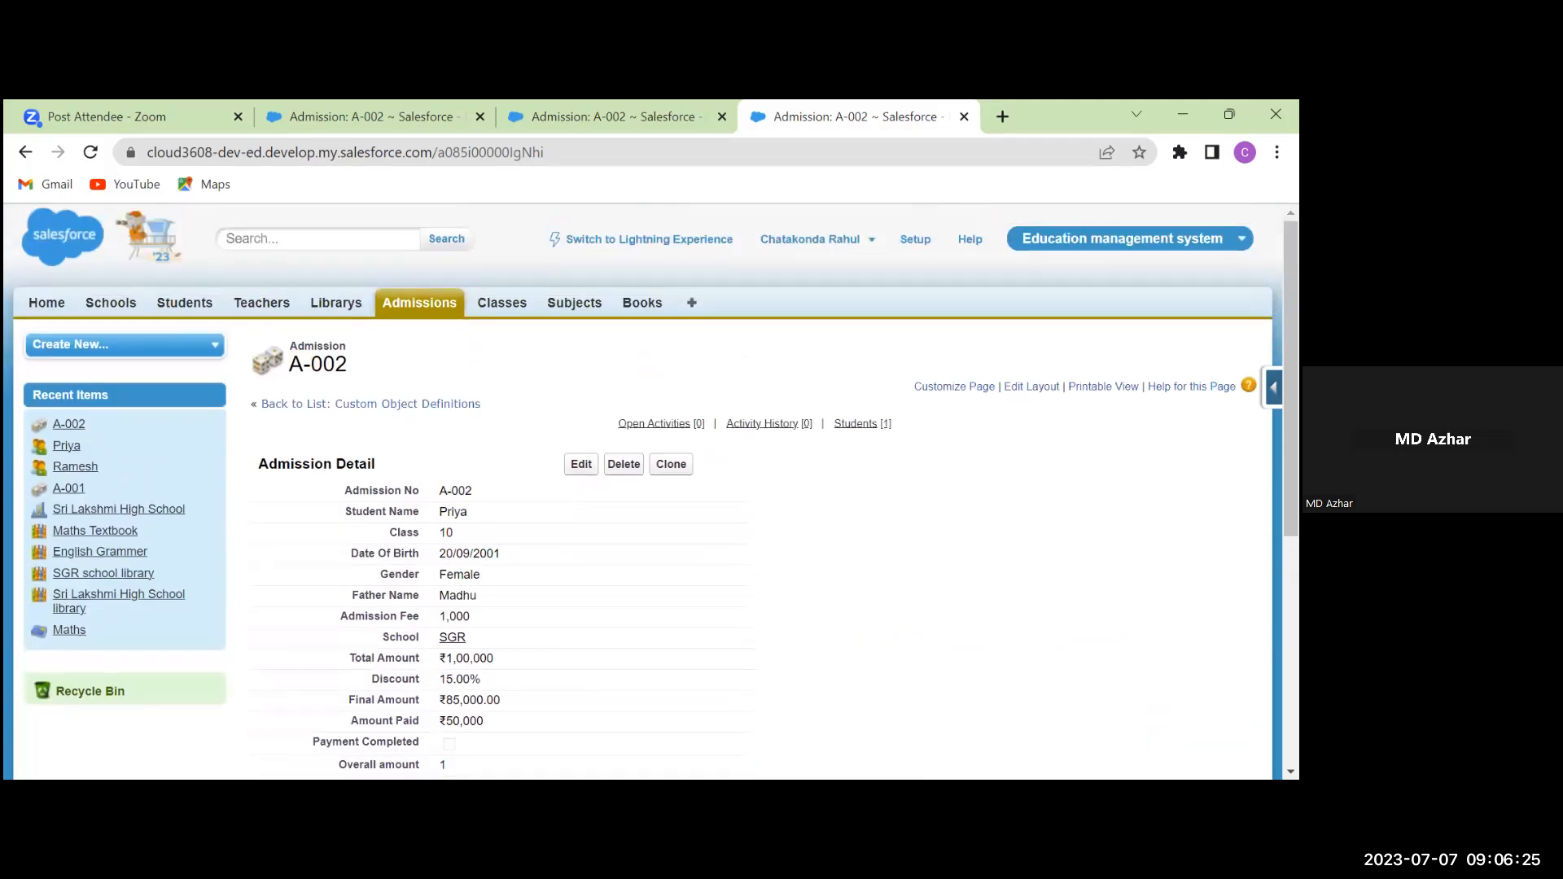
Visit Setup briefly, return to the A-002 record, and bring up its quick-access menu
click(922, 242)
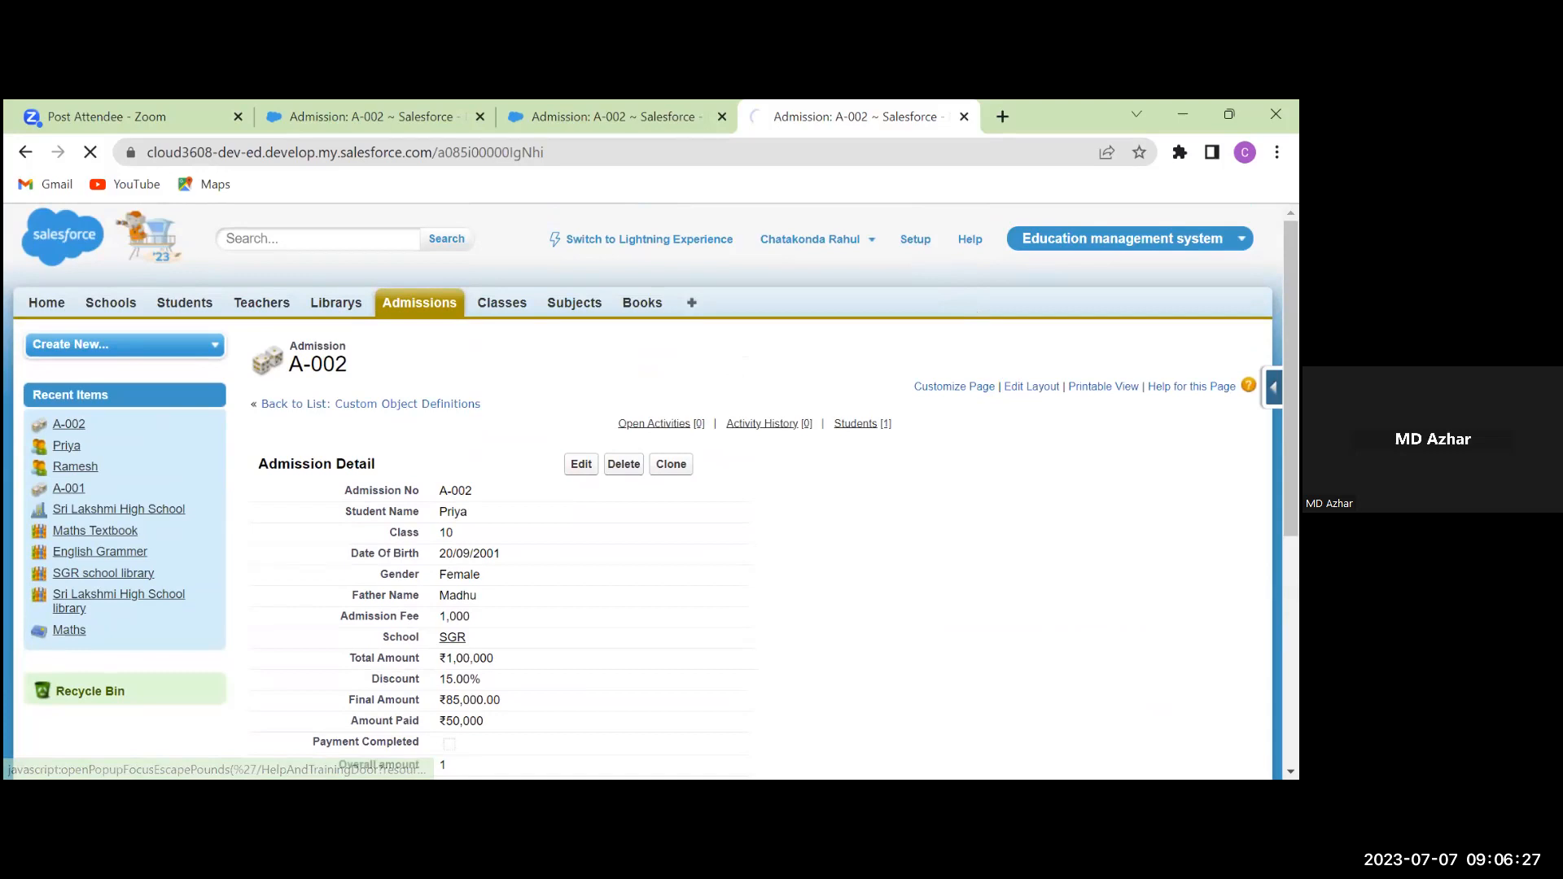
click(25, 153)
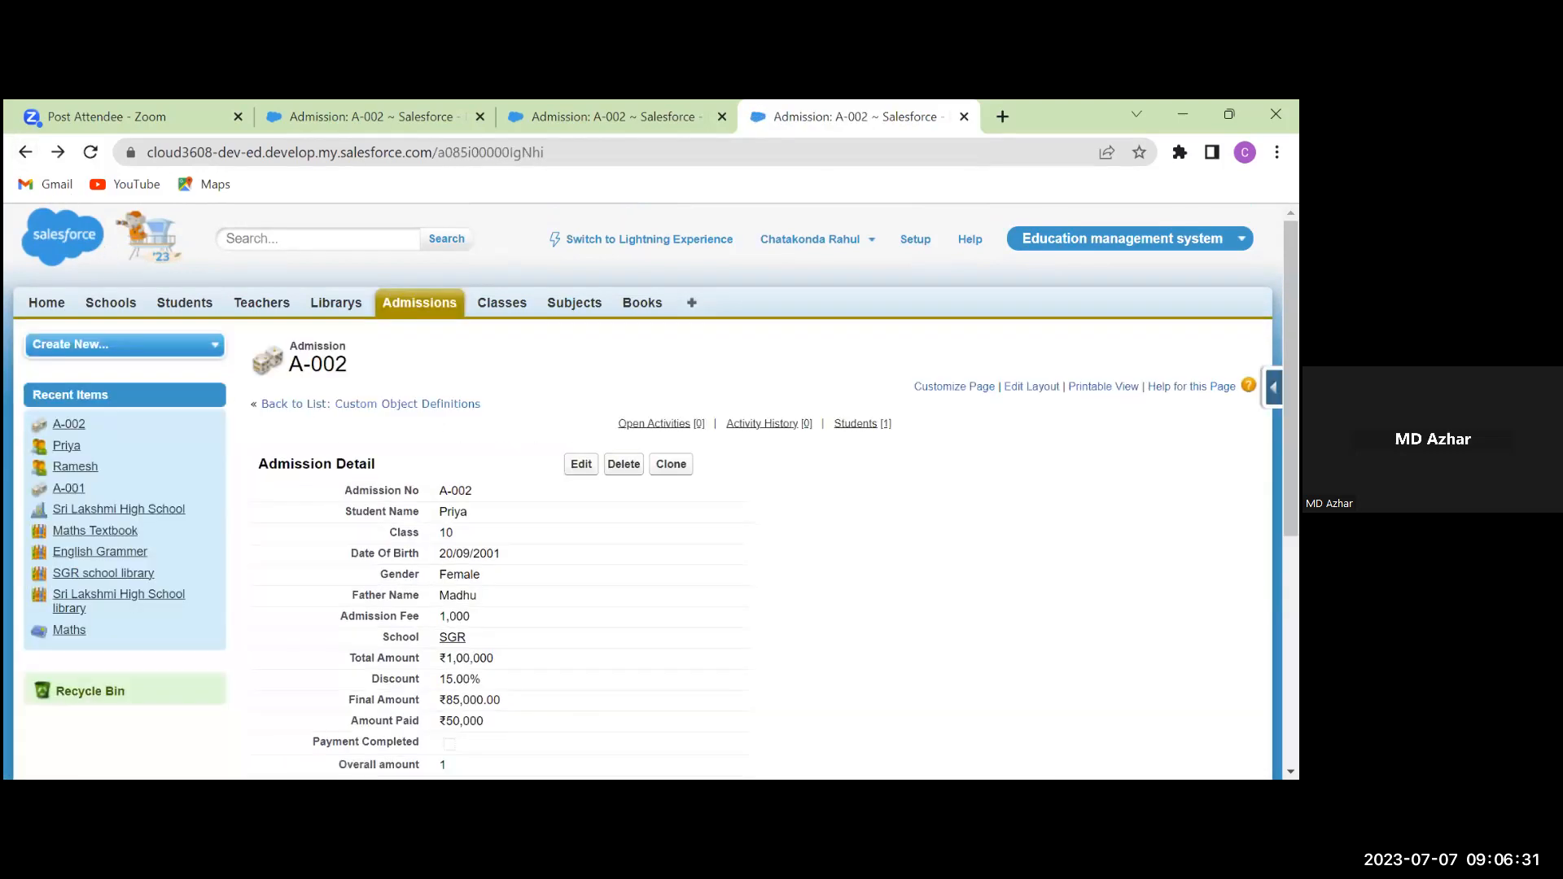
click(1274, 388)
Open the Pending amount field definition with formula Final_Amount__c - Amount_Paid__c
click(1110, 418)
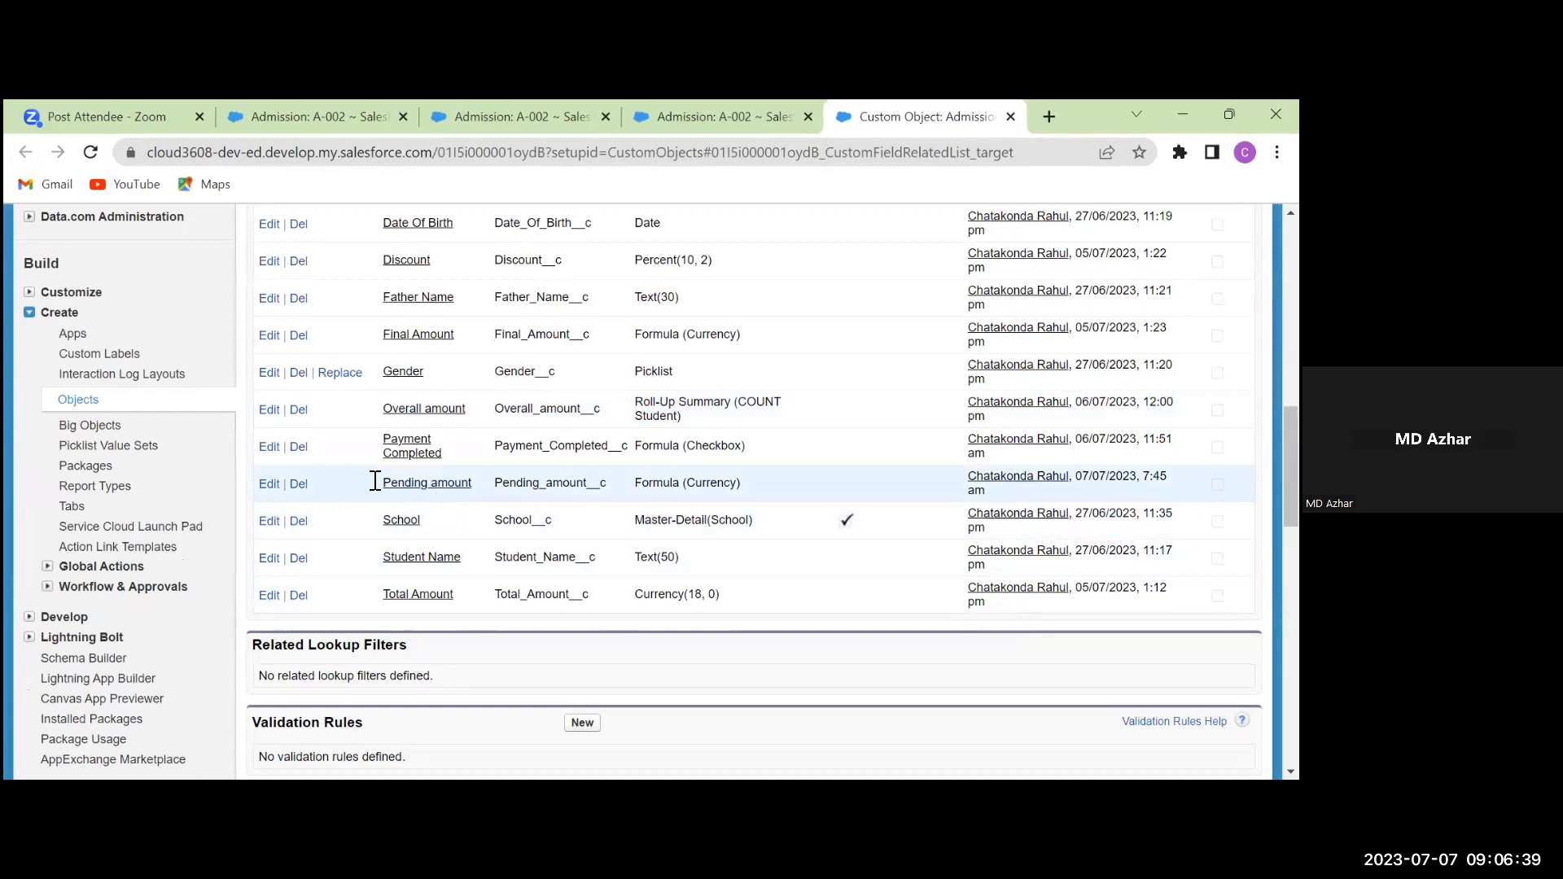
click(433, 487)
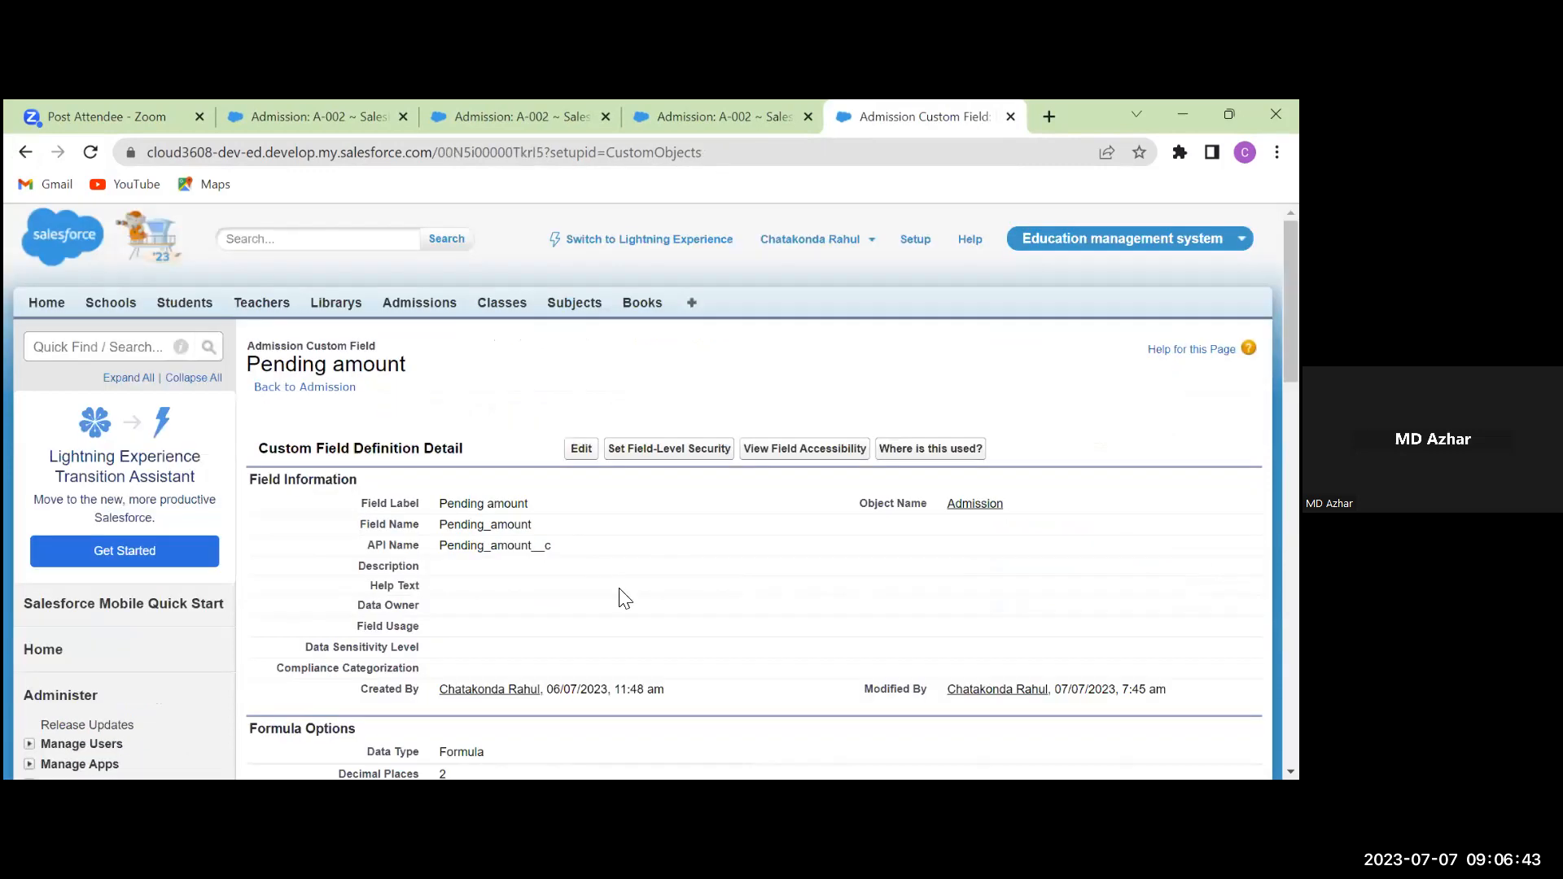
scroll(623, 598, down, 1)
scroll(623, 598, down, 2)
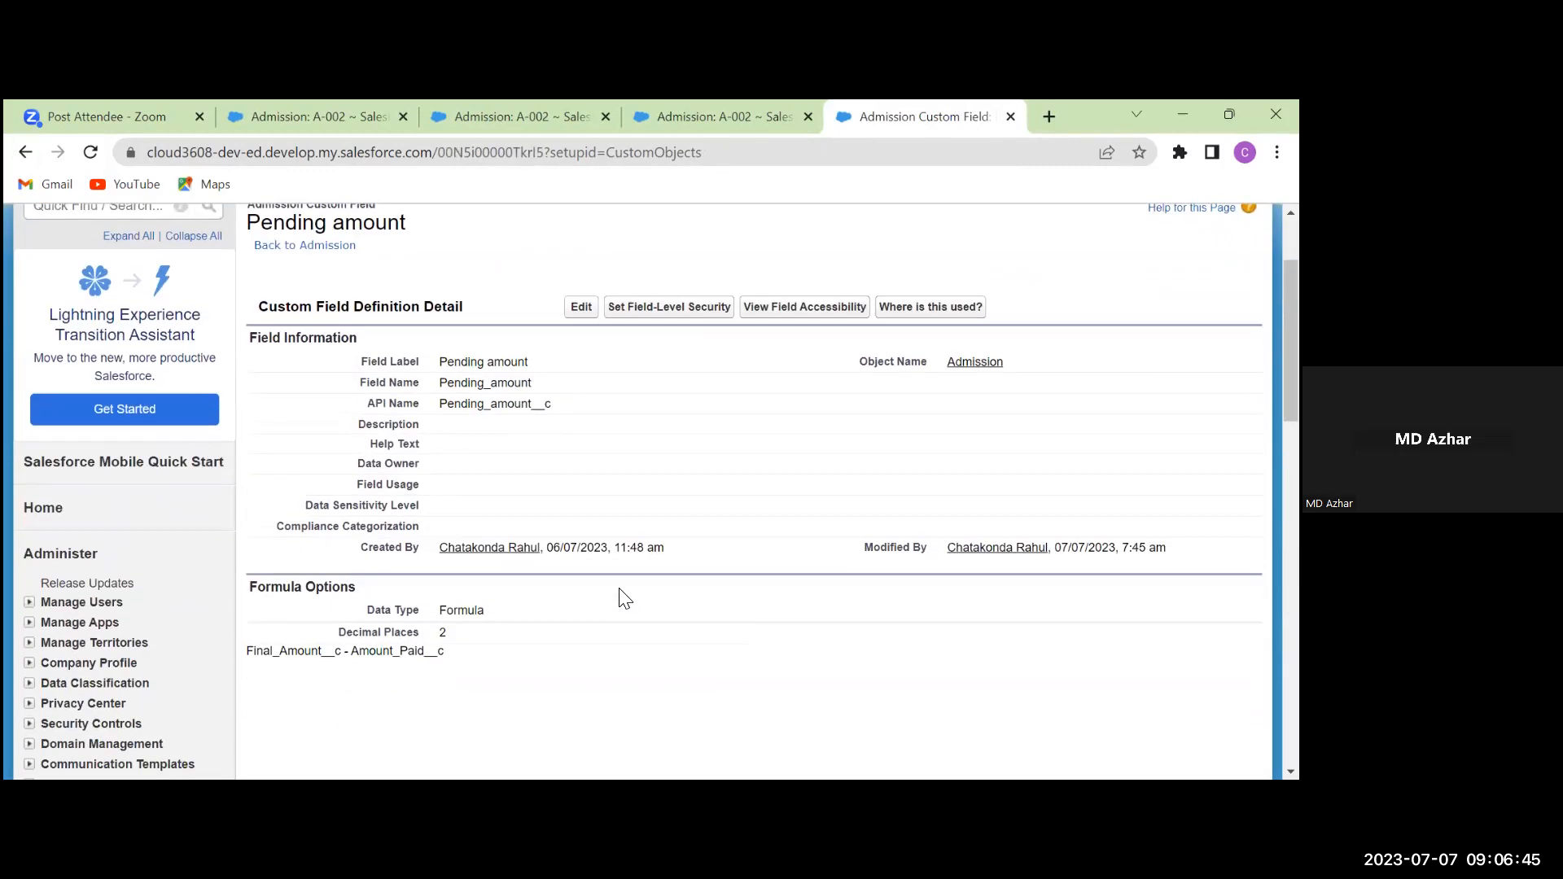
scroll(623, 599, down, 2)
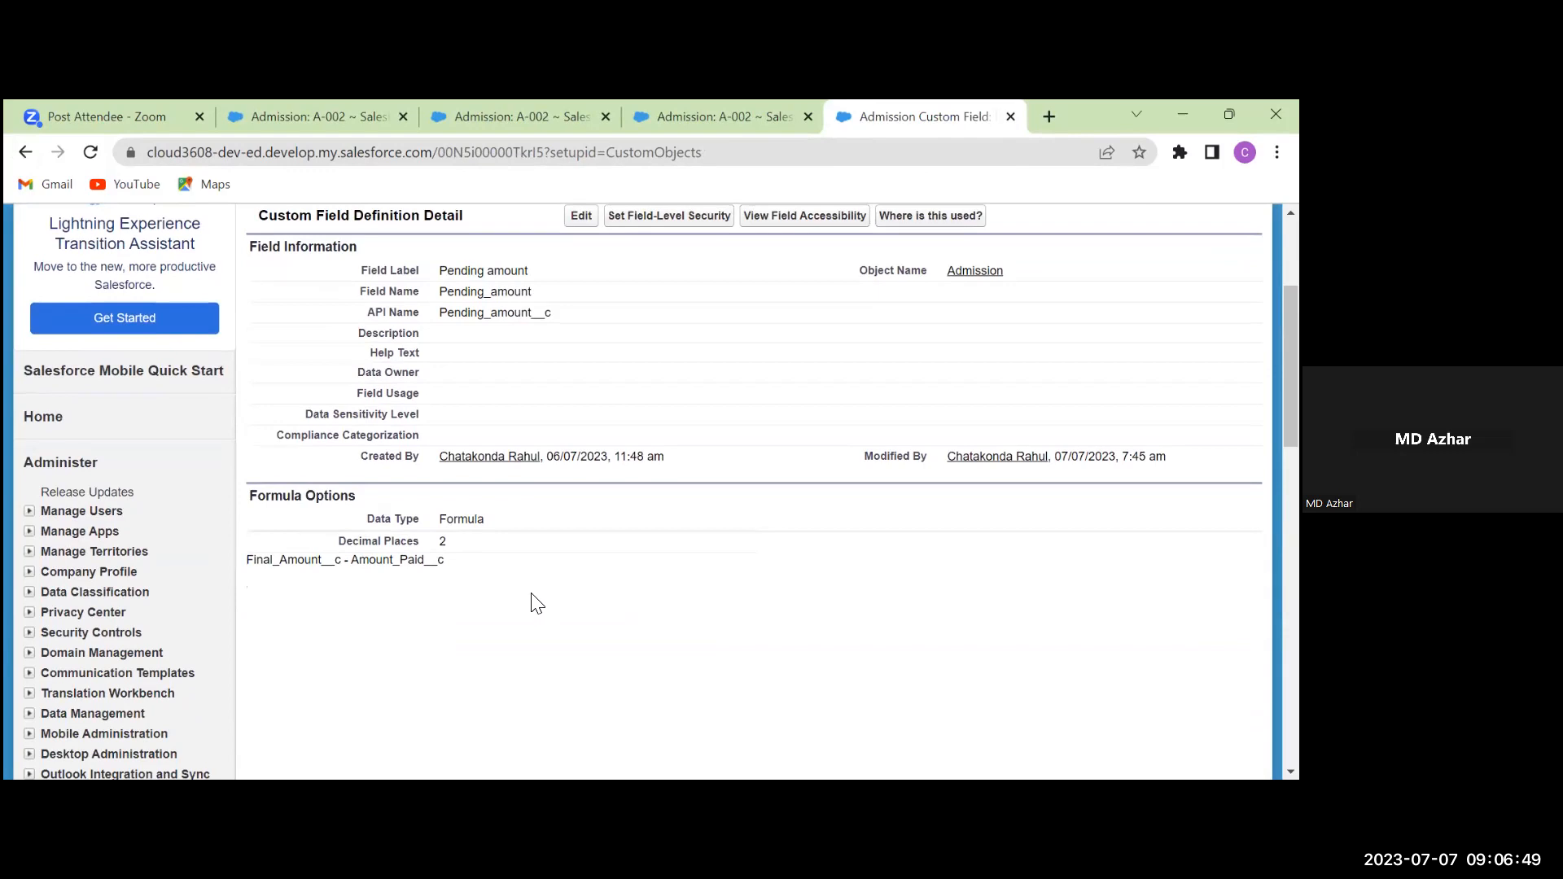
scroll(537, 603, up, 2)
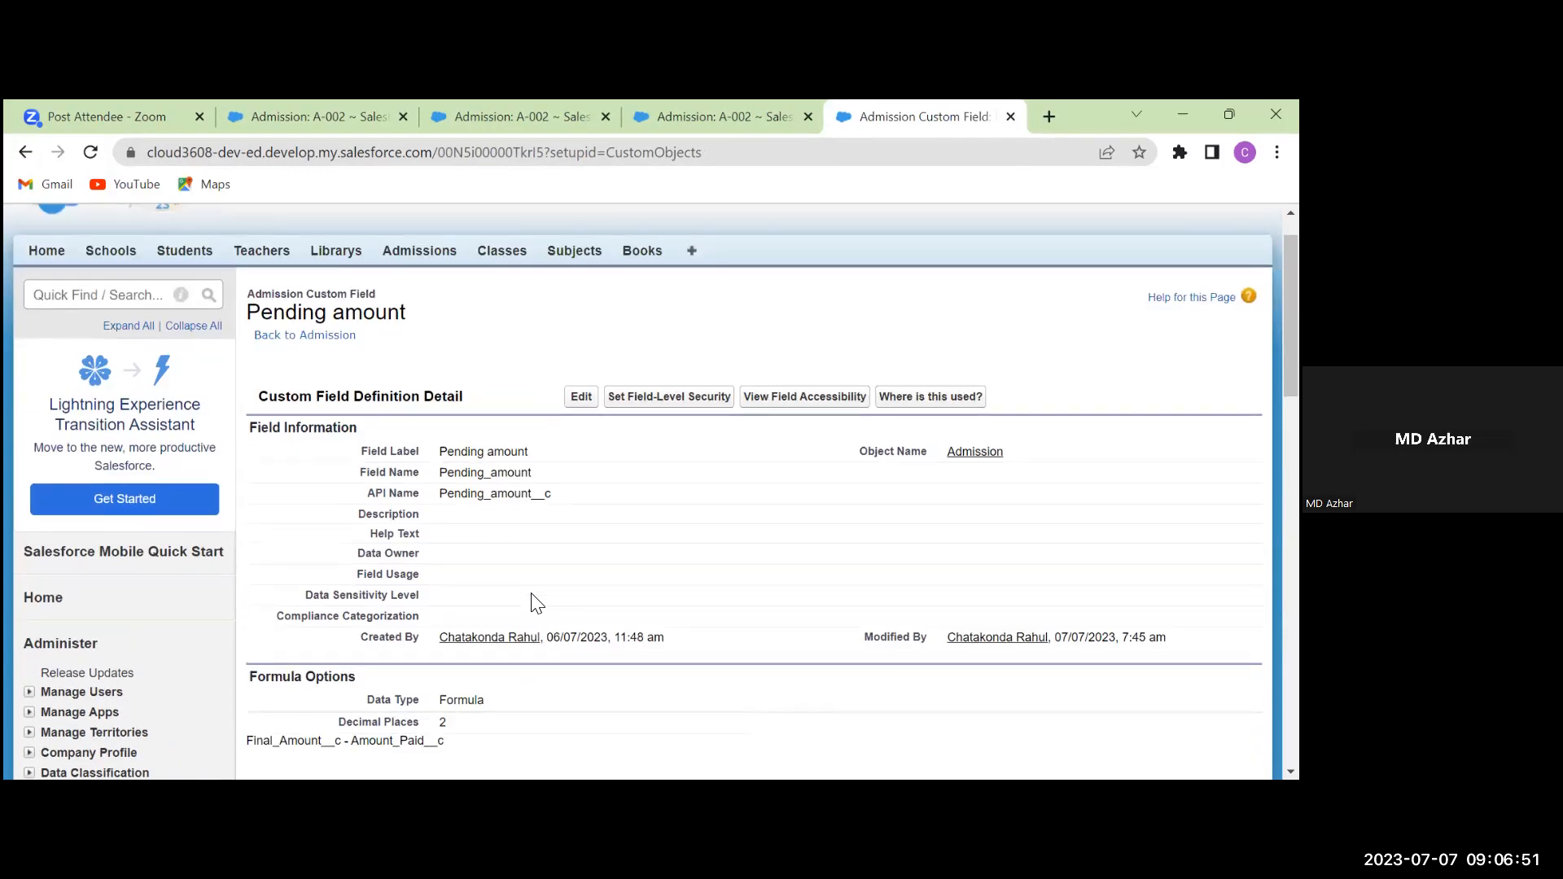
Make Pending amount visible to System Administrator in field-level security and save
click(669, 397)
scroll(773, 548, down, 2)
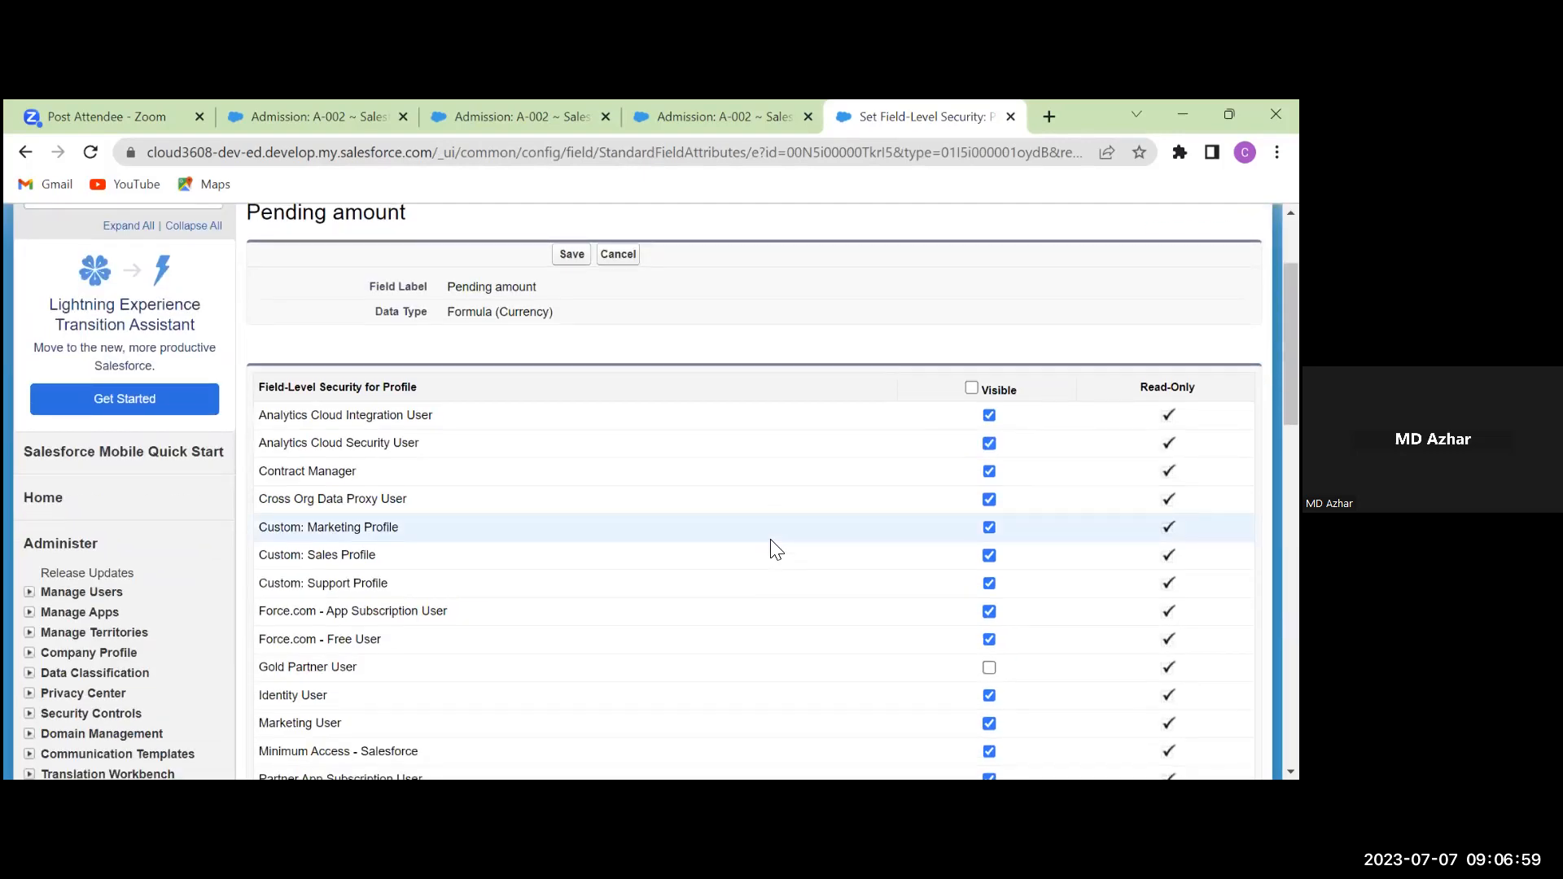
scroll(774, 548, down, 7)
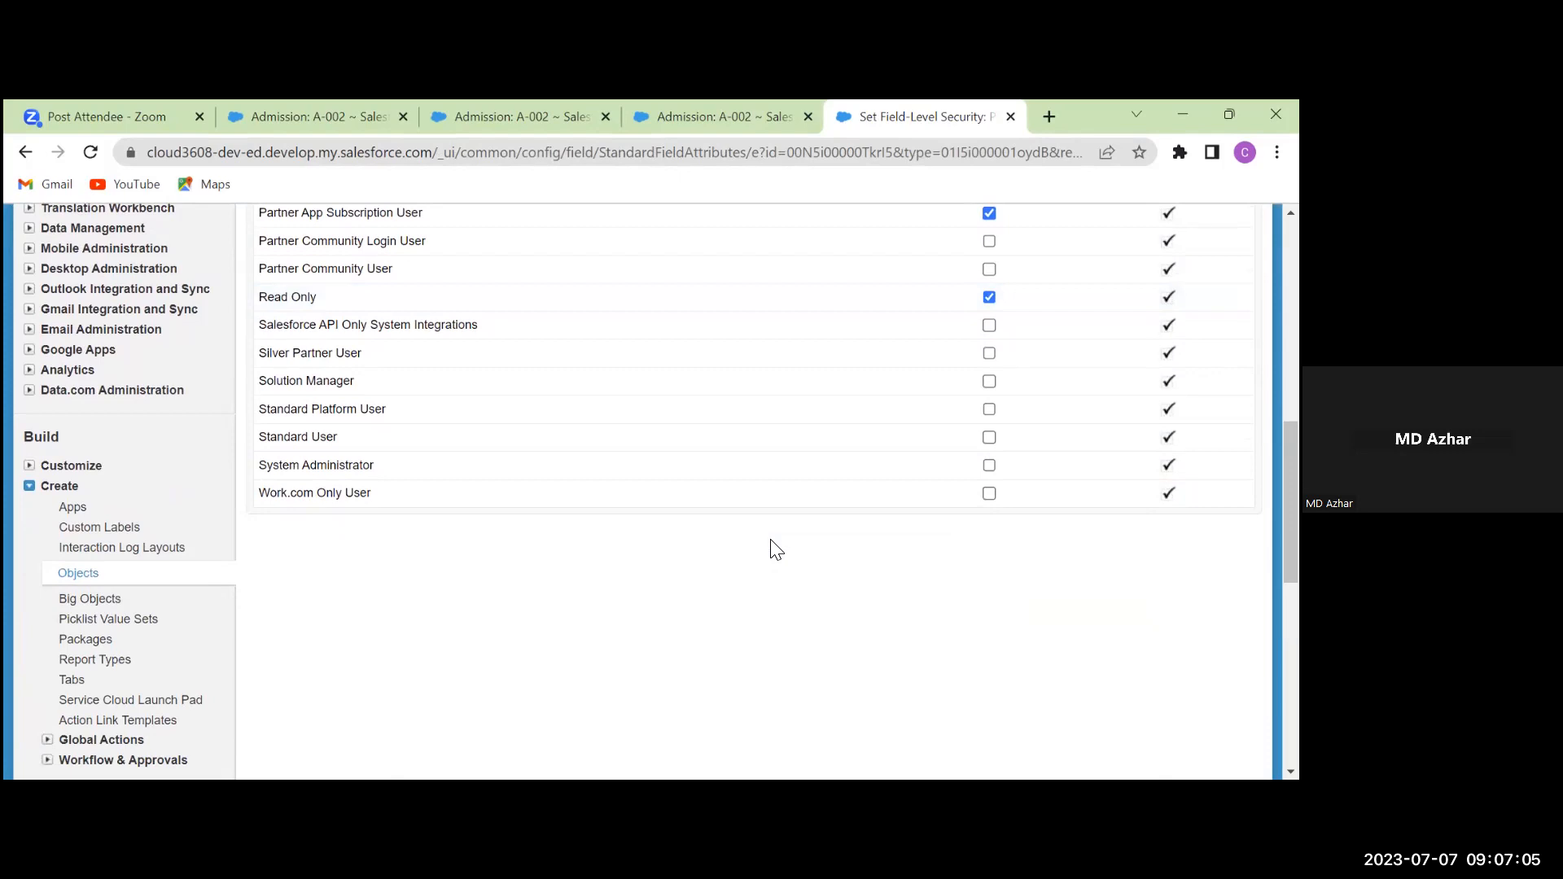
click(989, 466)
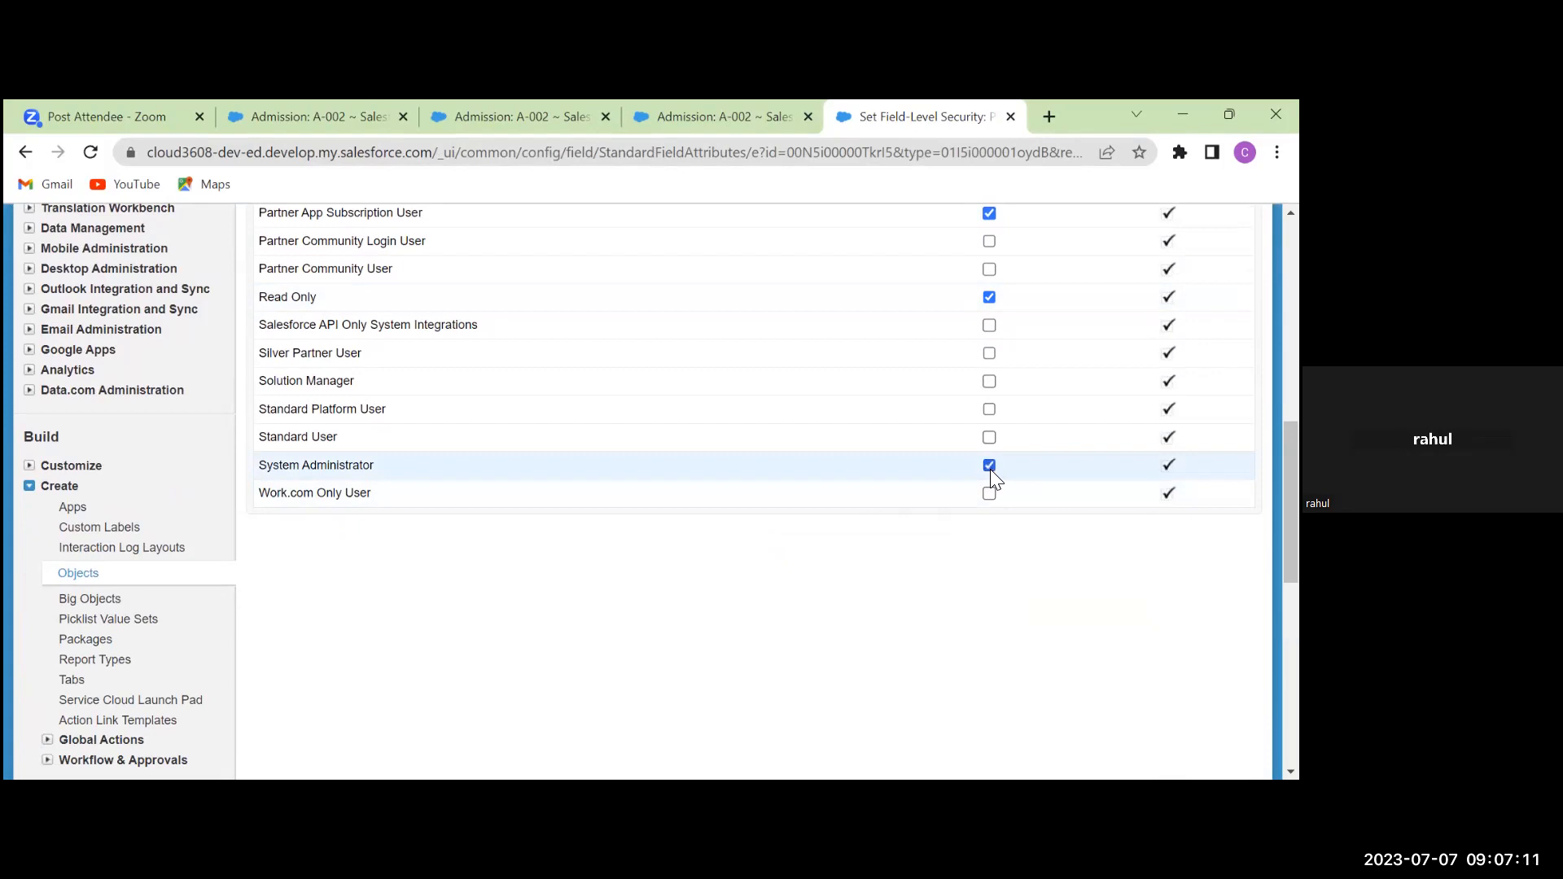
scroll(990, 469, up, 4)
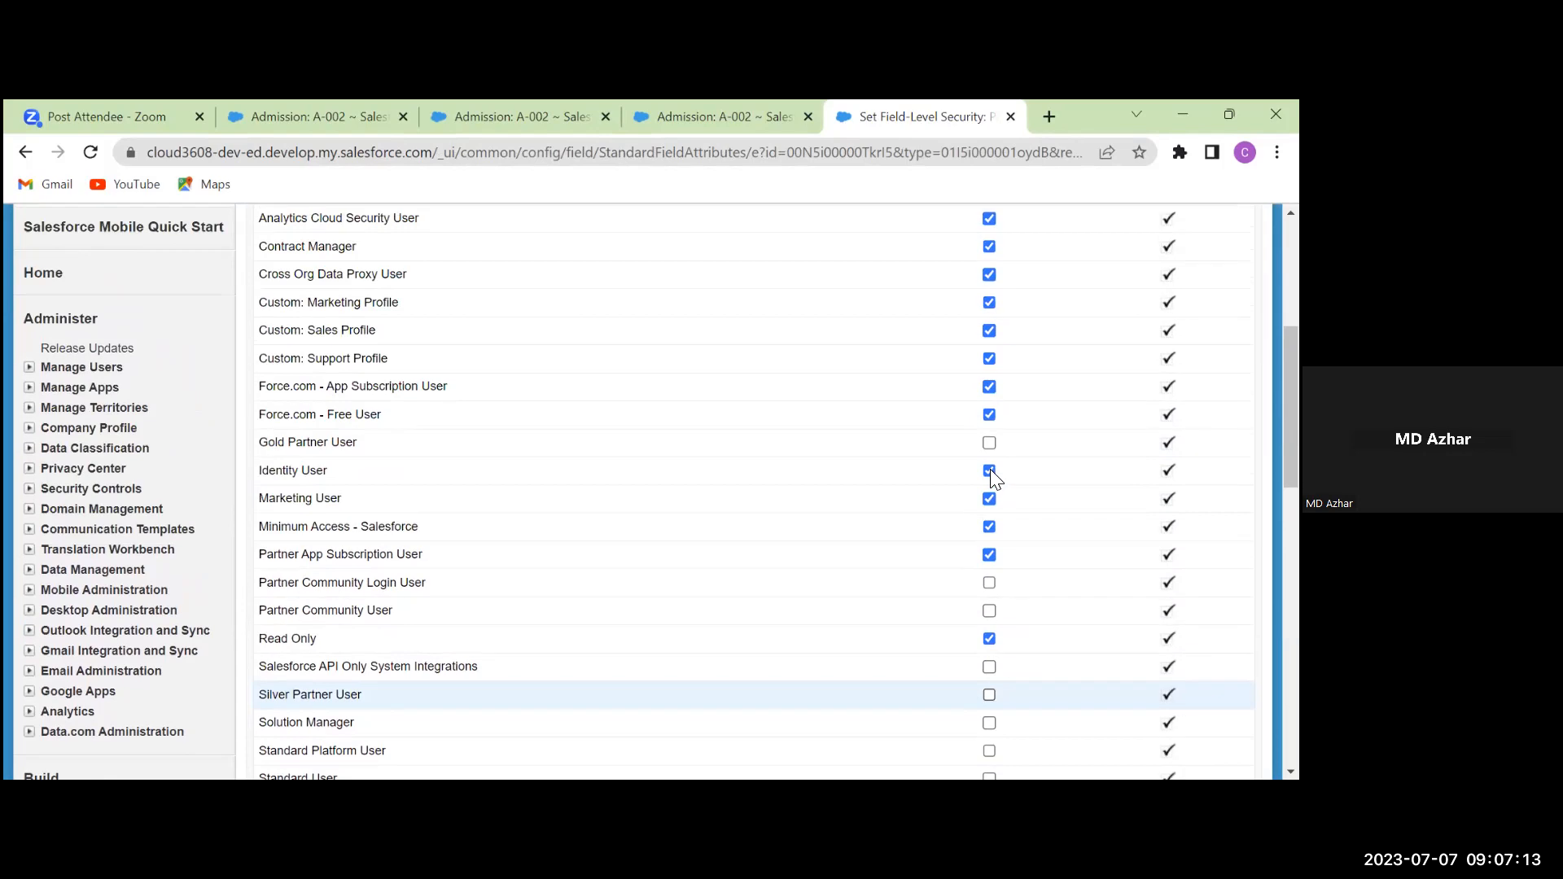
scroll(990, 469, up, 3)
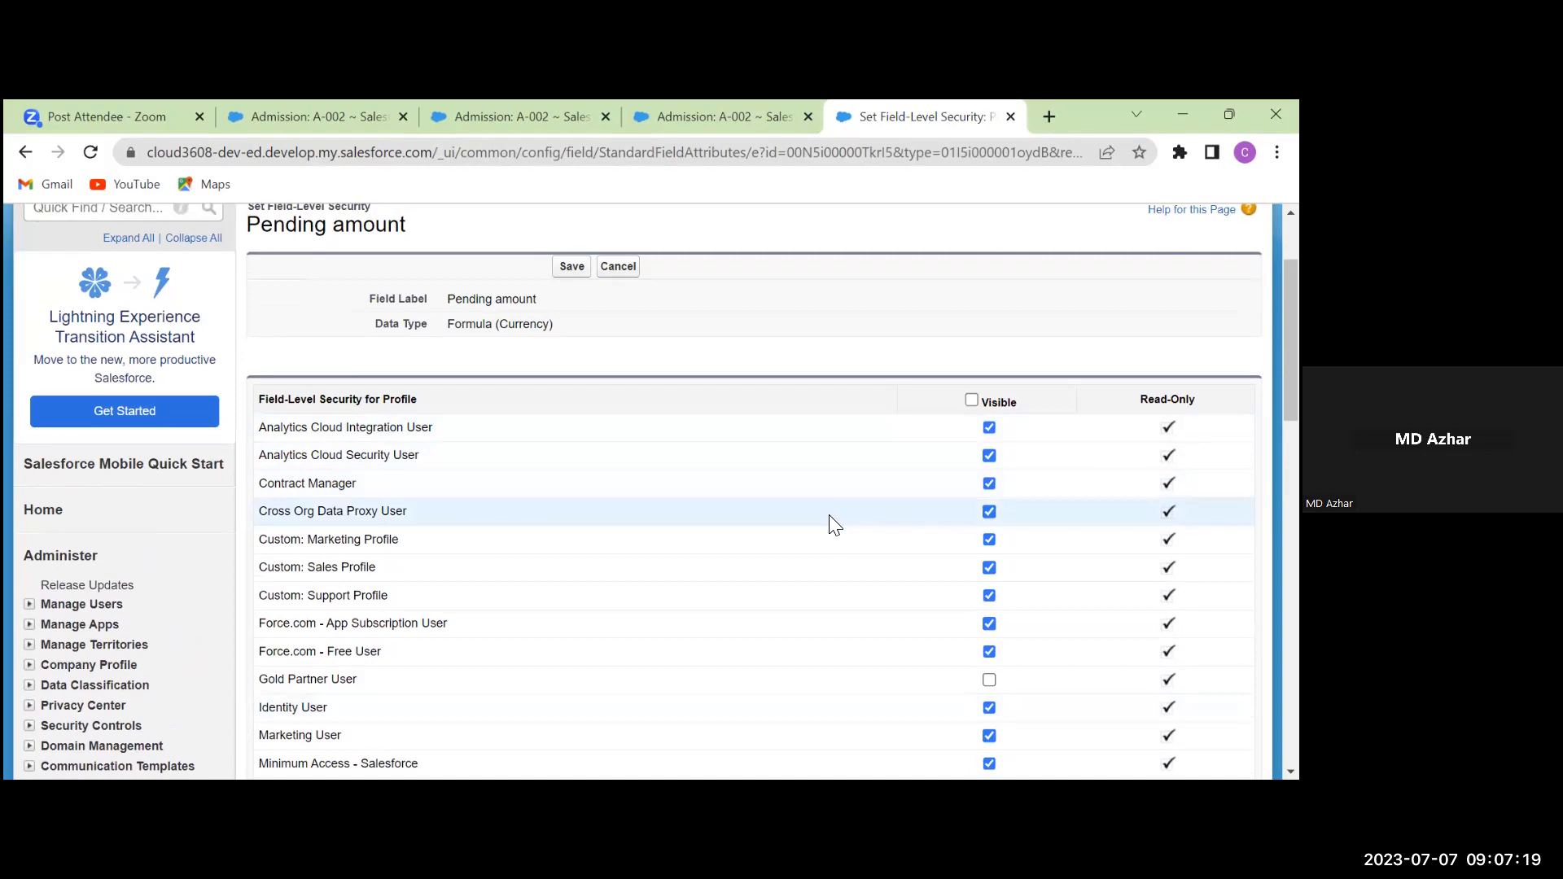
scroll(834, 525, down, 4)
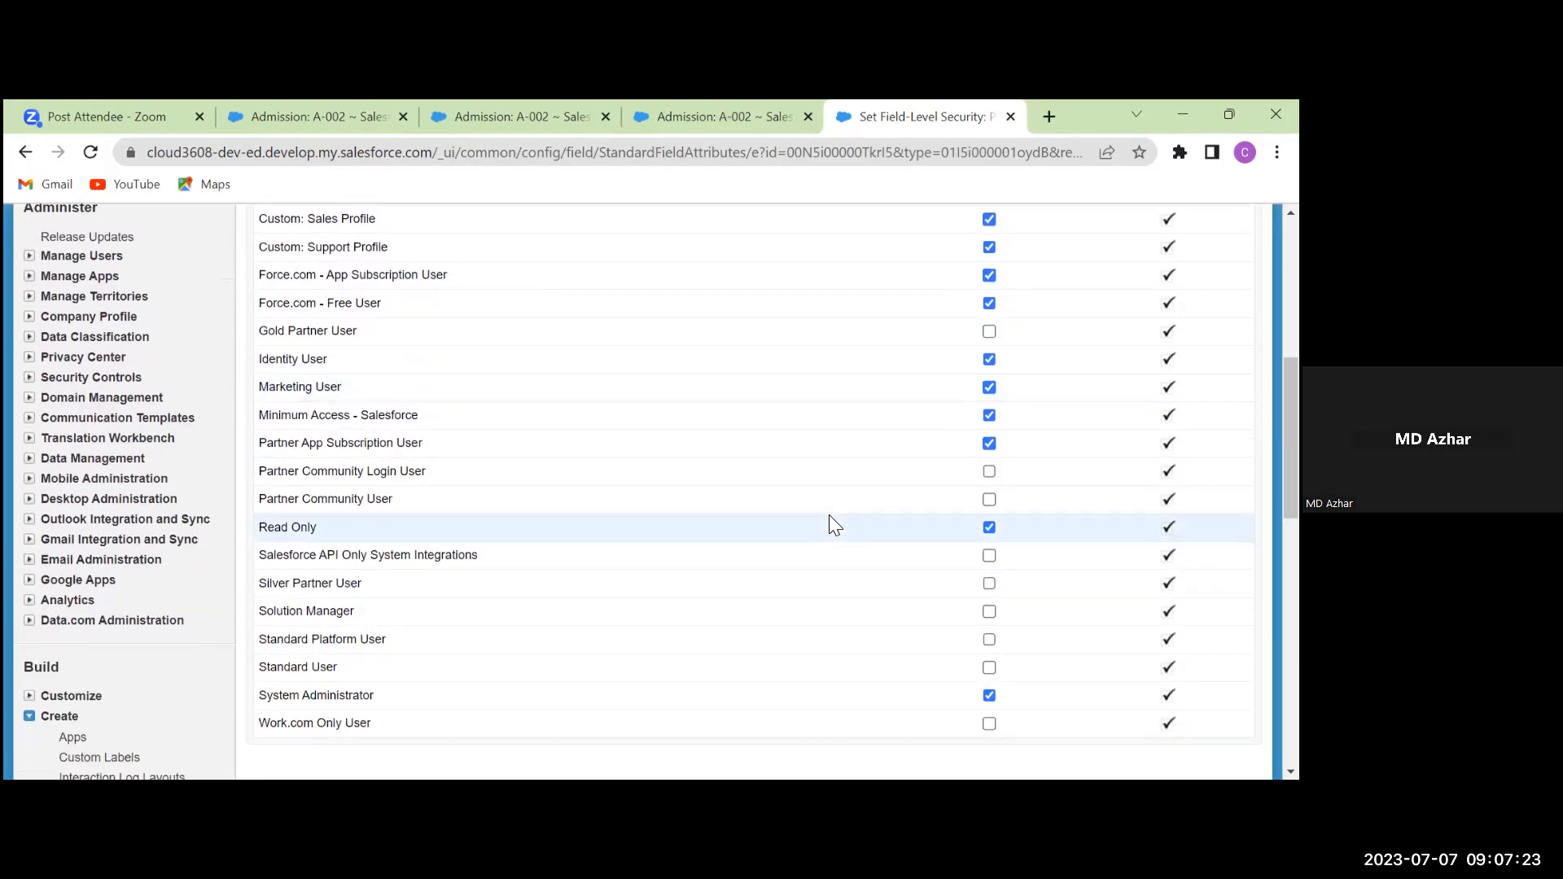
scroll(831, 526, up, 6)
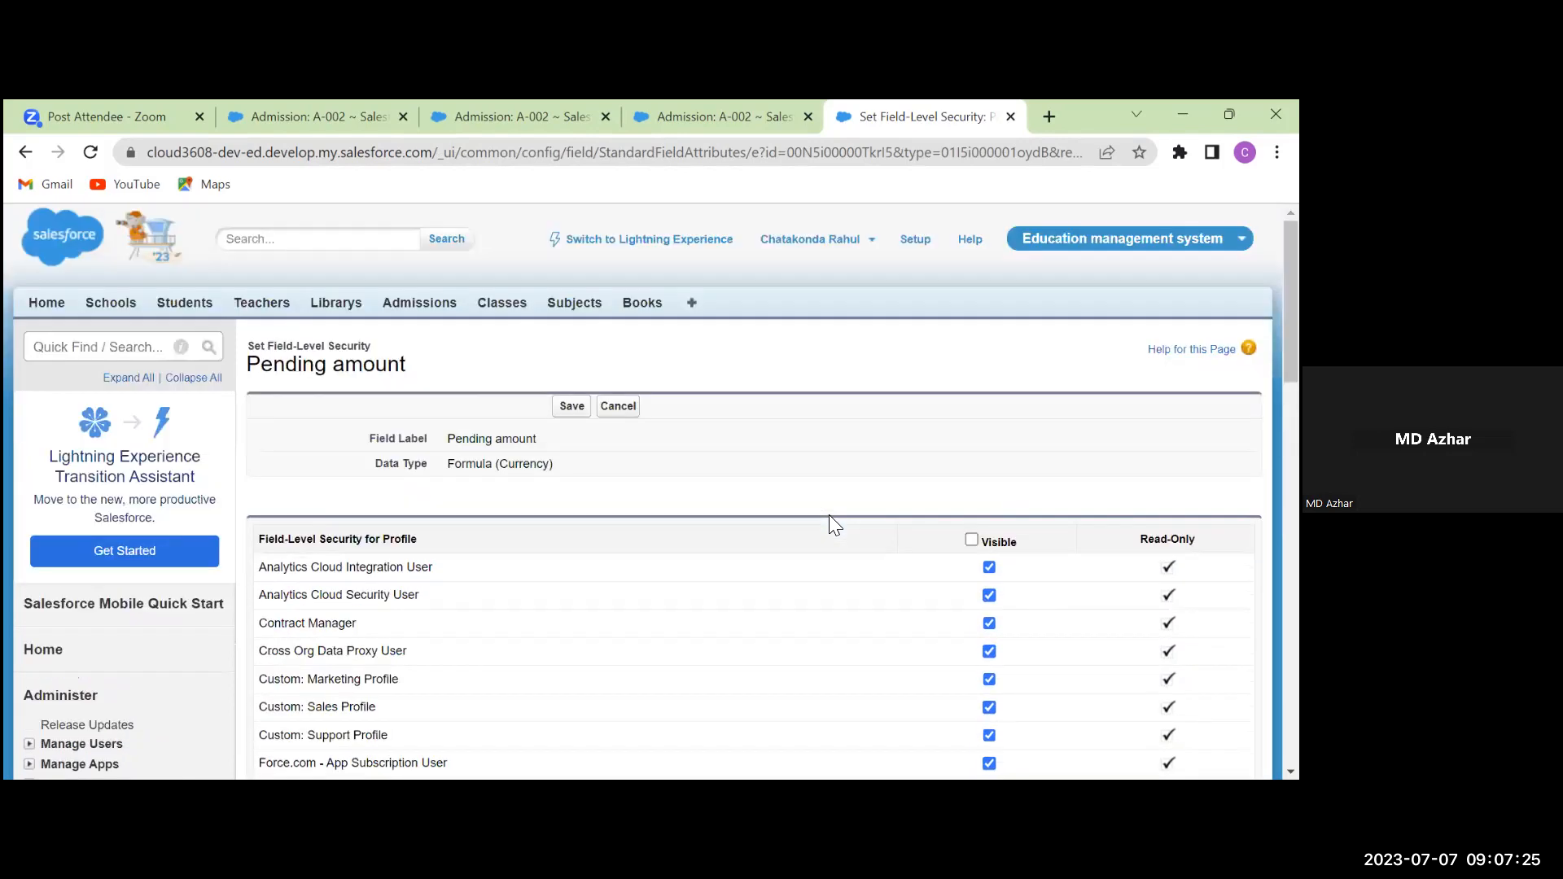
click(570, 409)
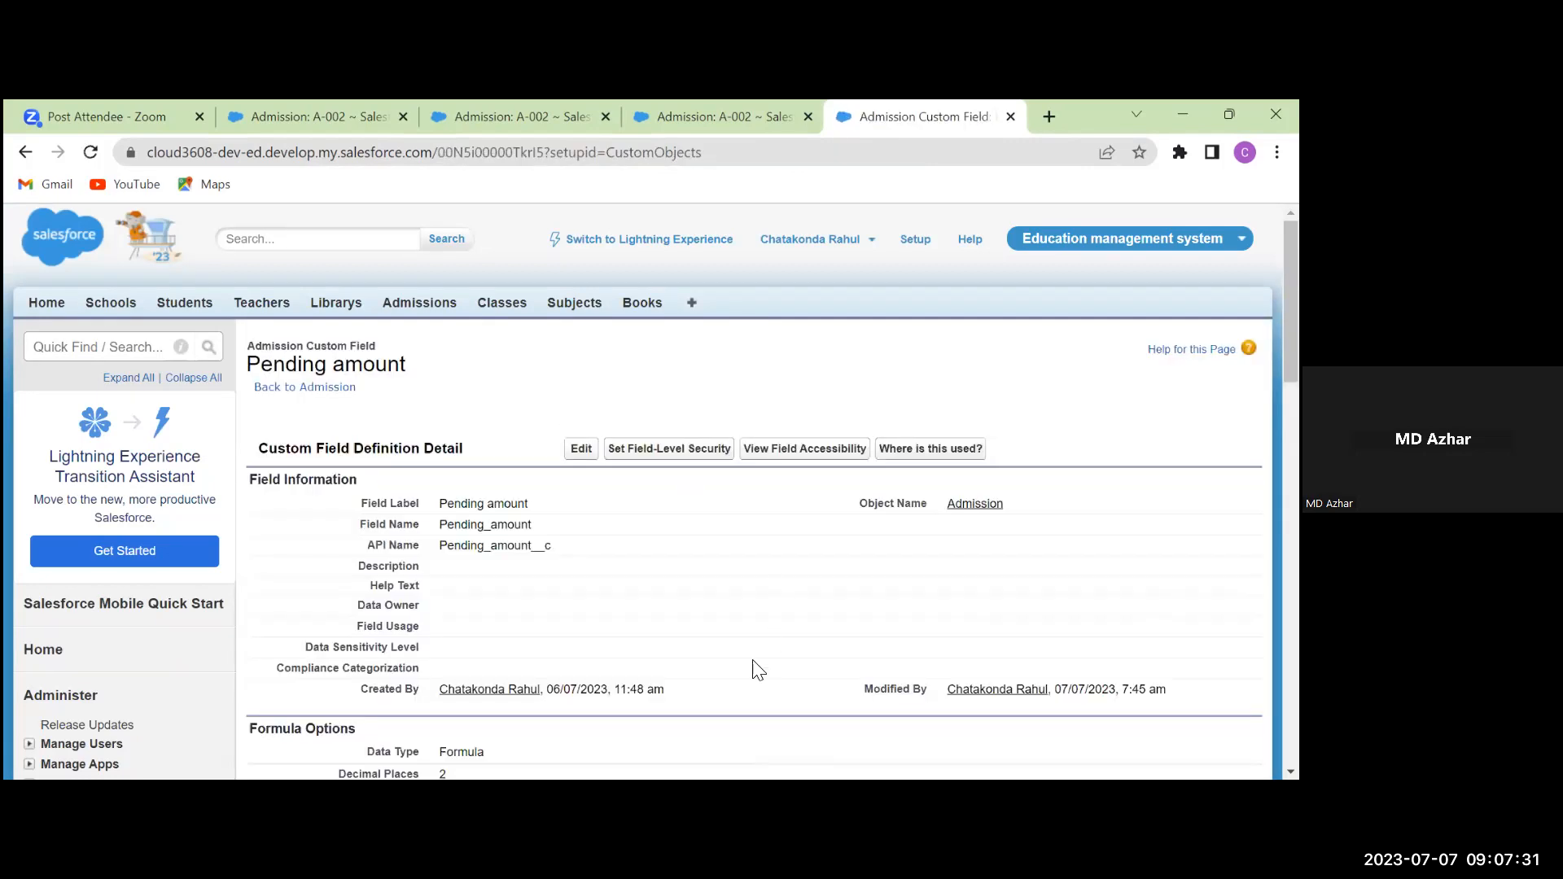
Open admission A-002 from the Admissions list and check Pending amount ₹35,000.00 under Amount Paid ₹50,000
click(402, 308)
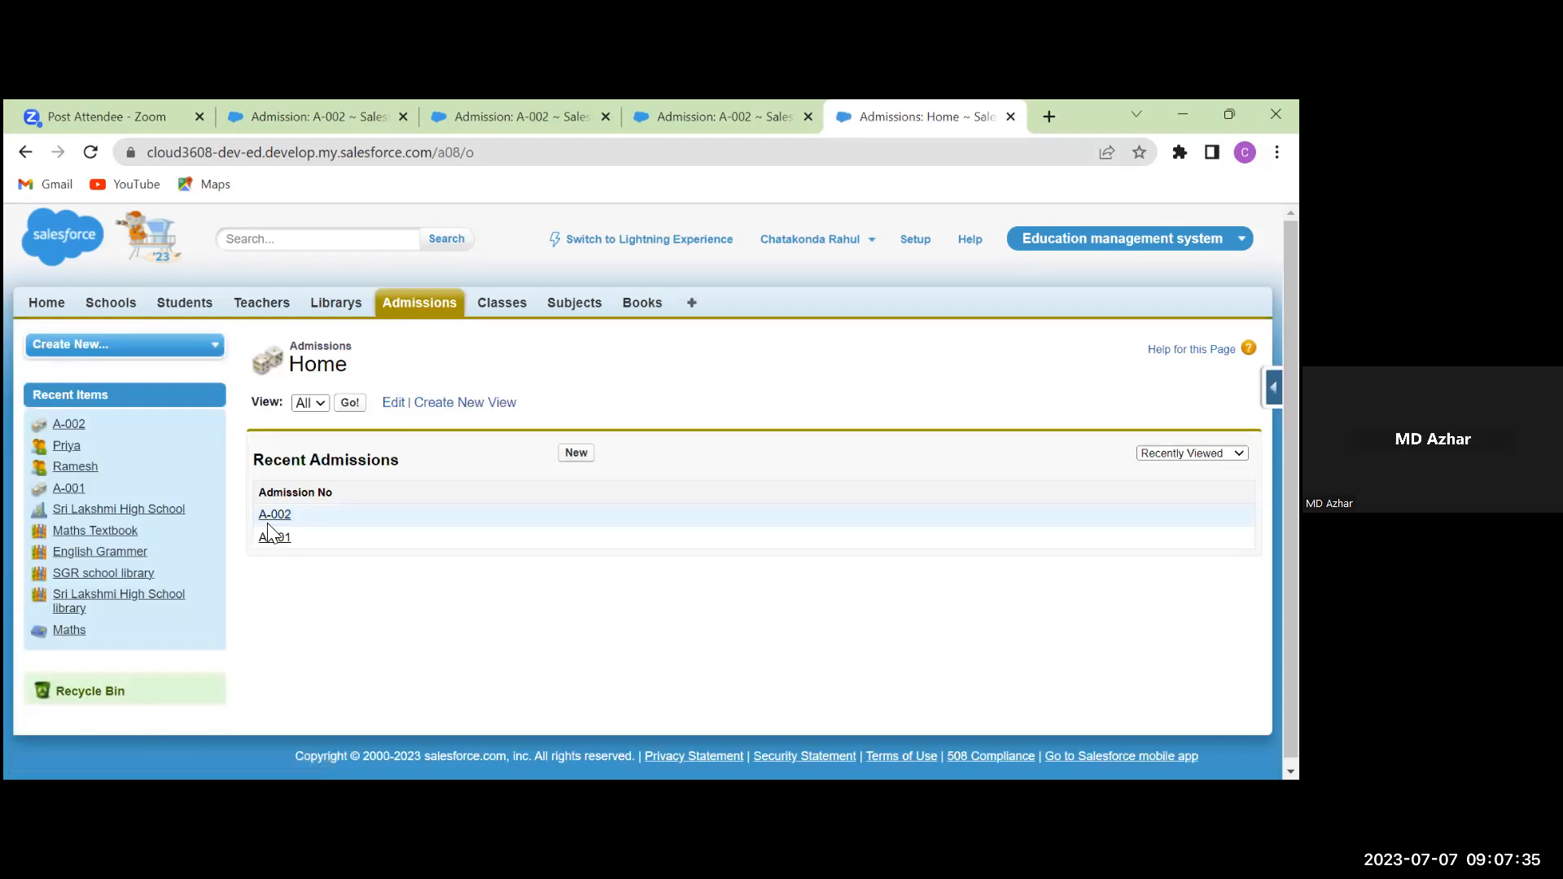
click(283, 512)
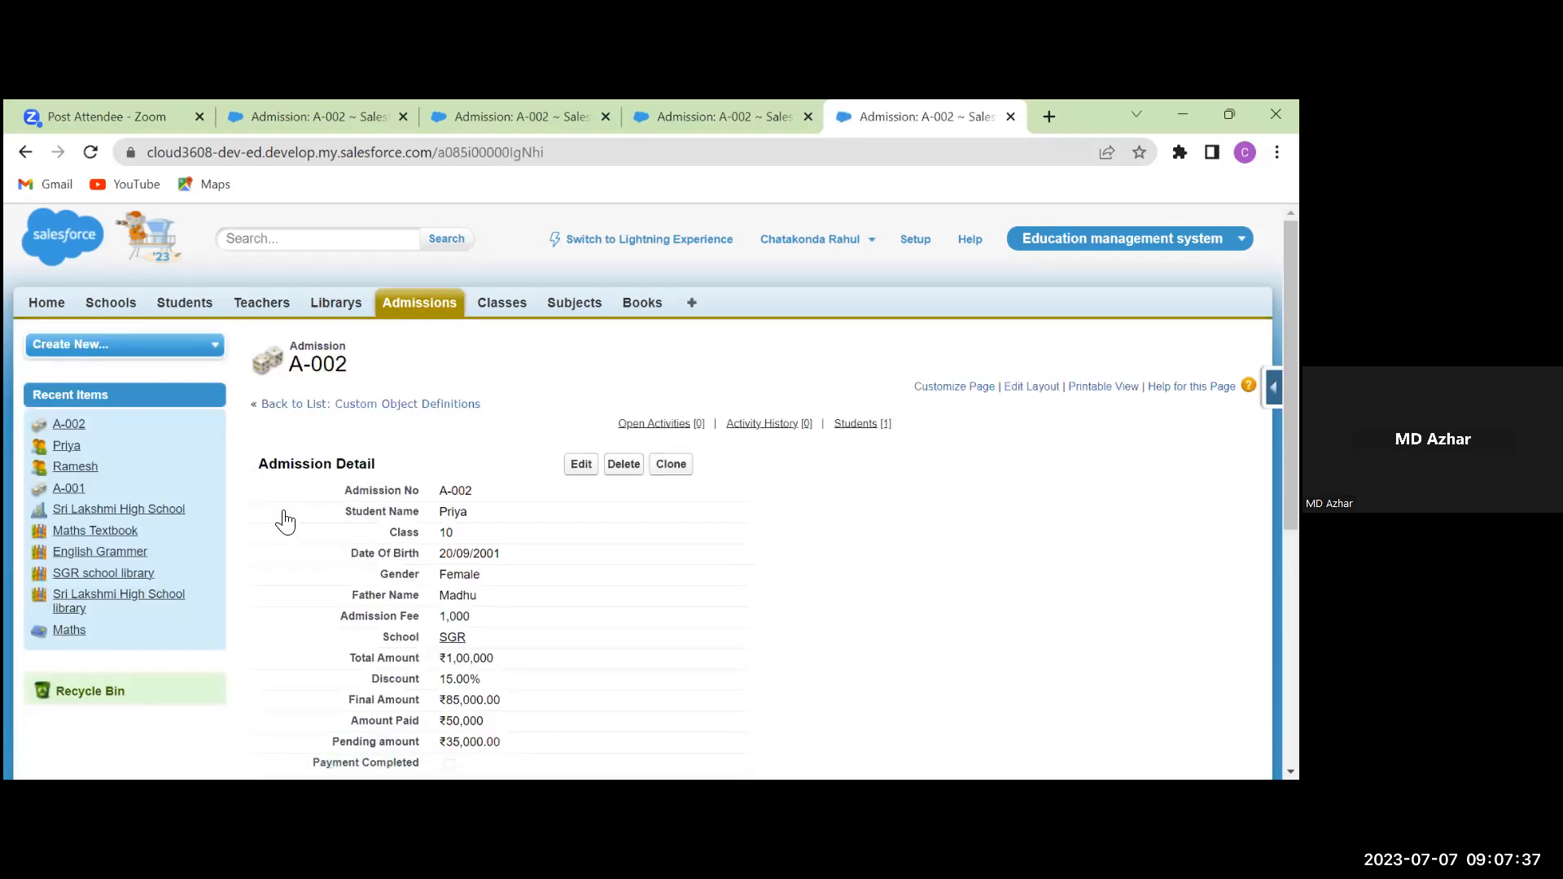
scroll(407, 590, down, 2)
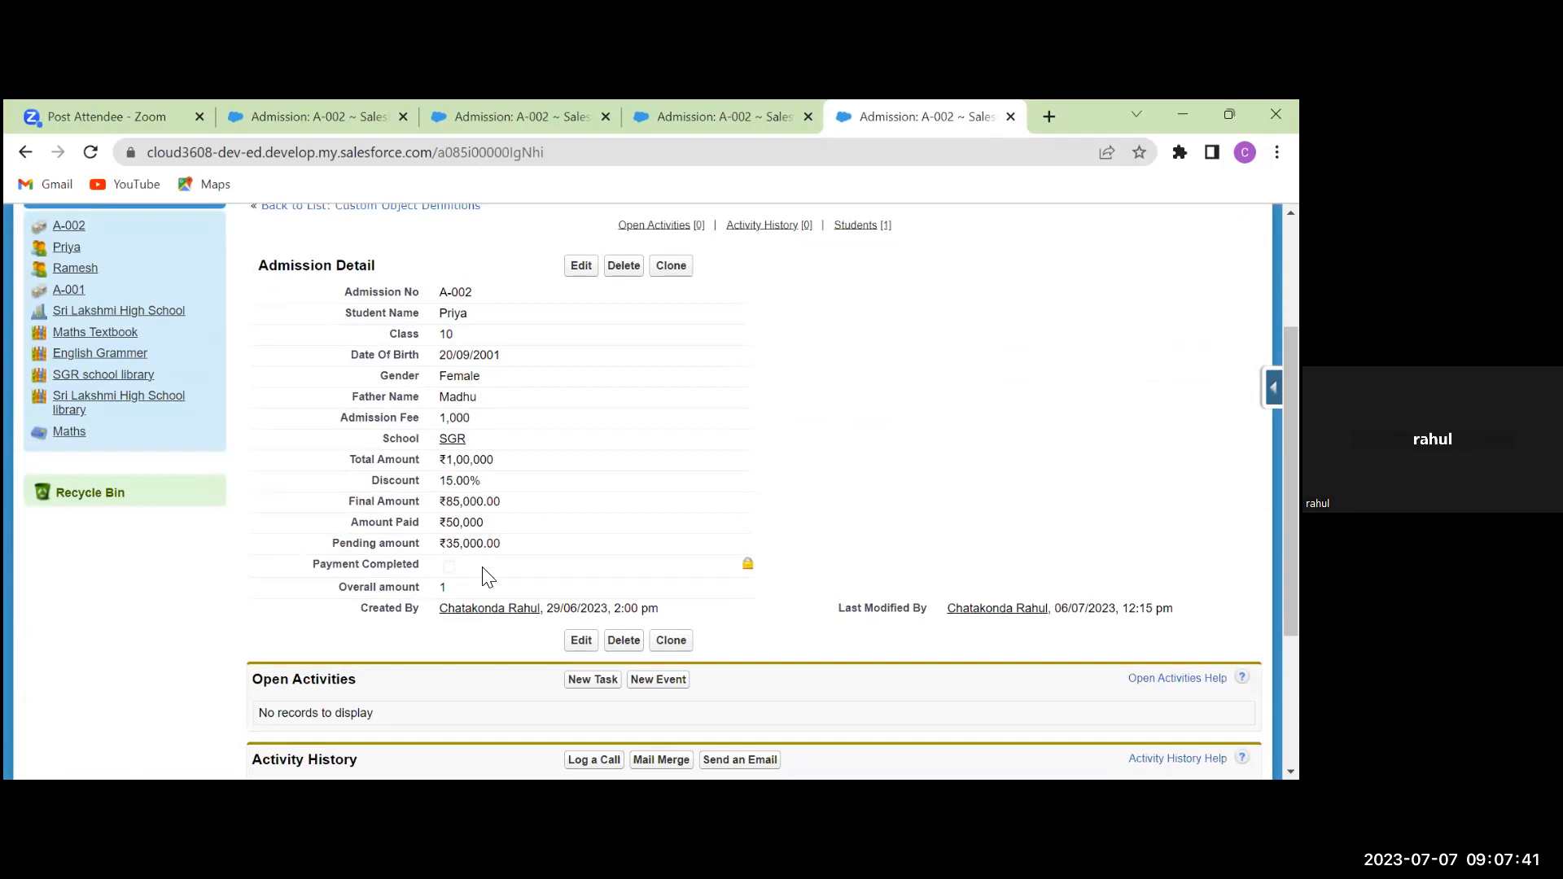
scroll(486, 575, up, 2)
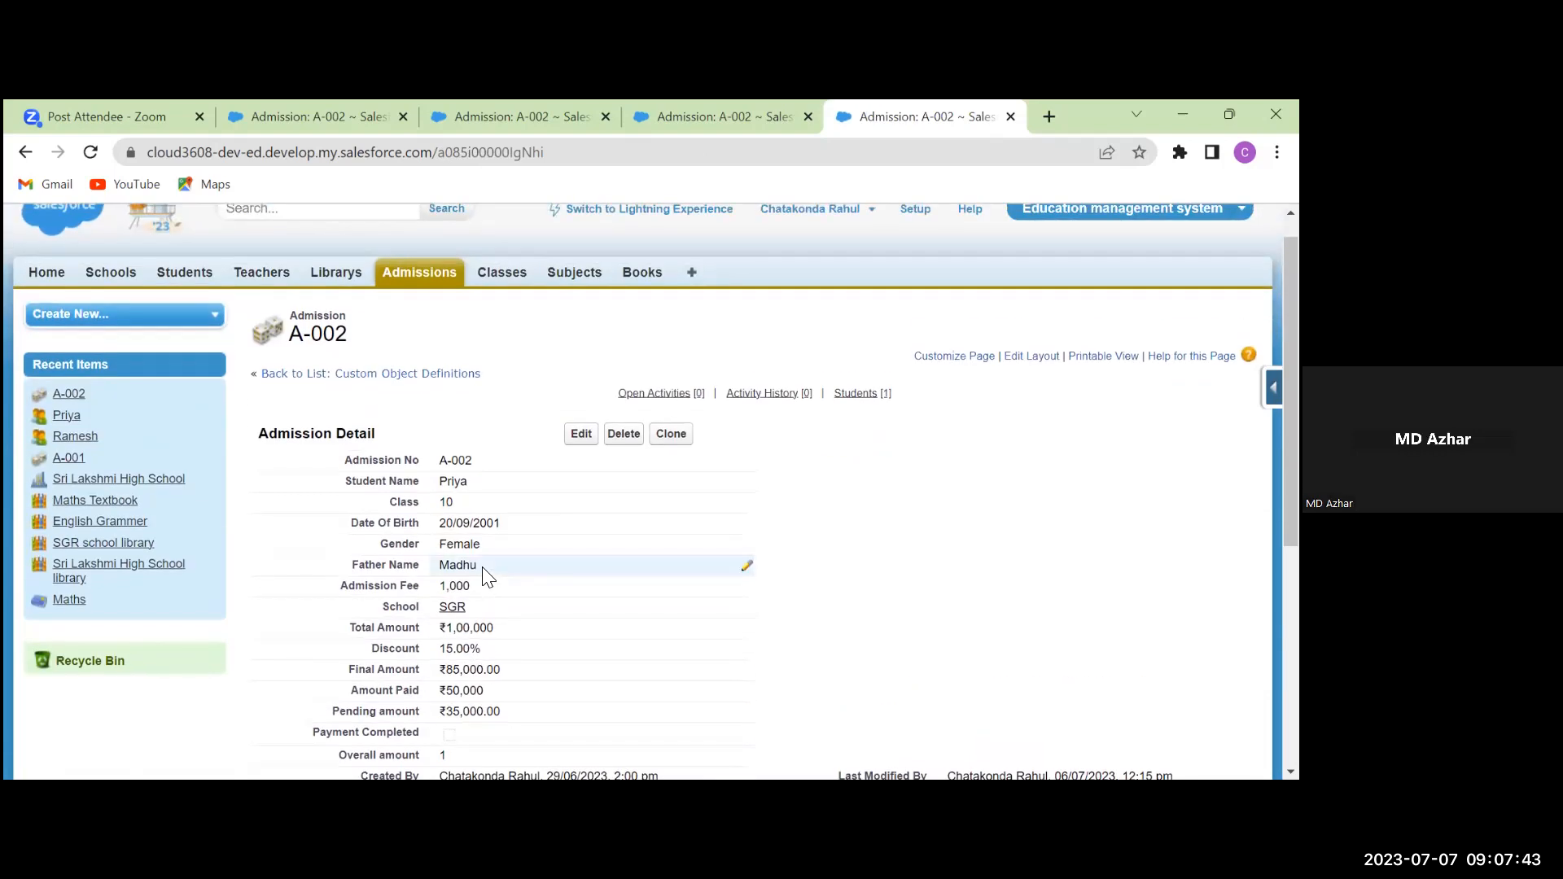